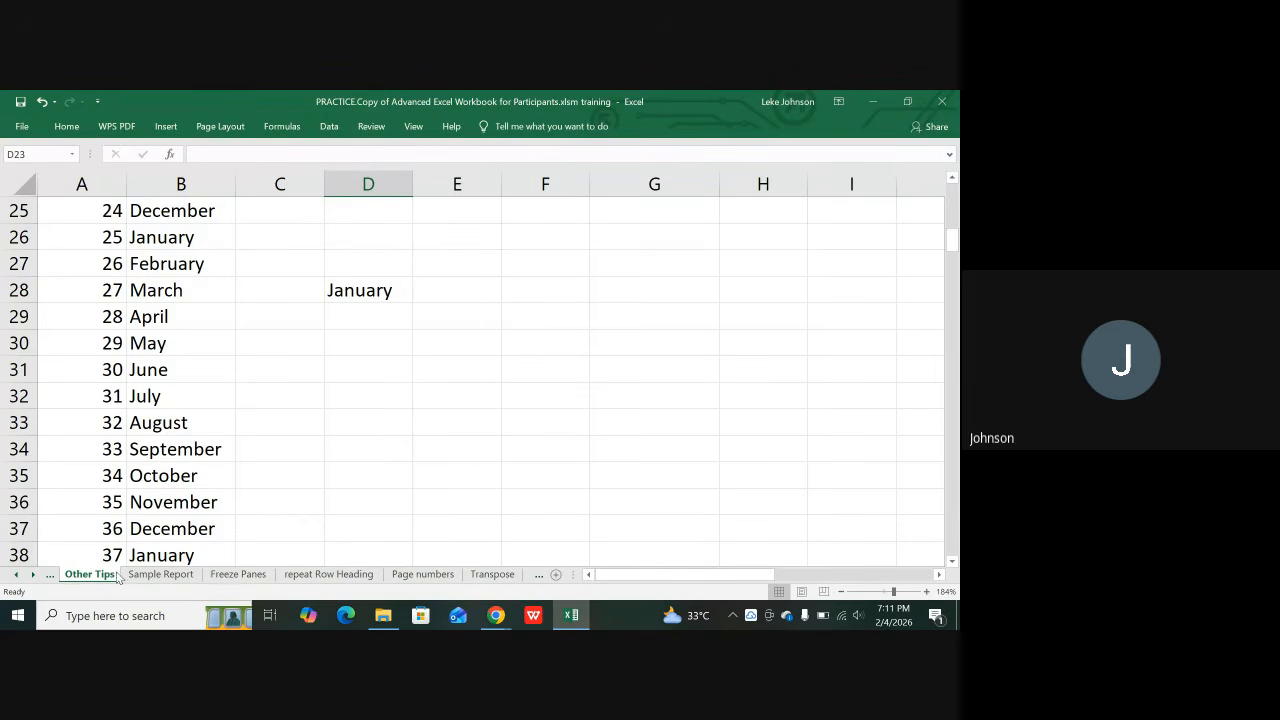
Step: Step through the Freeze Panes, repeat Row Heading and Page numbers sheets, then open Transpose
click(221, 576)
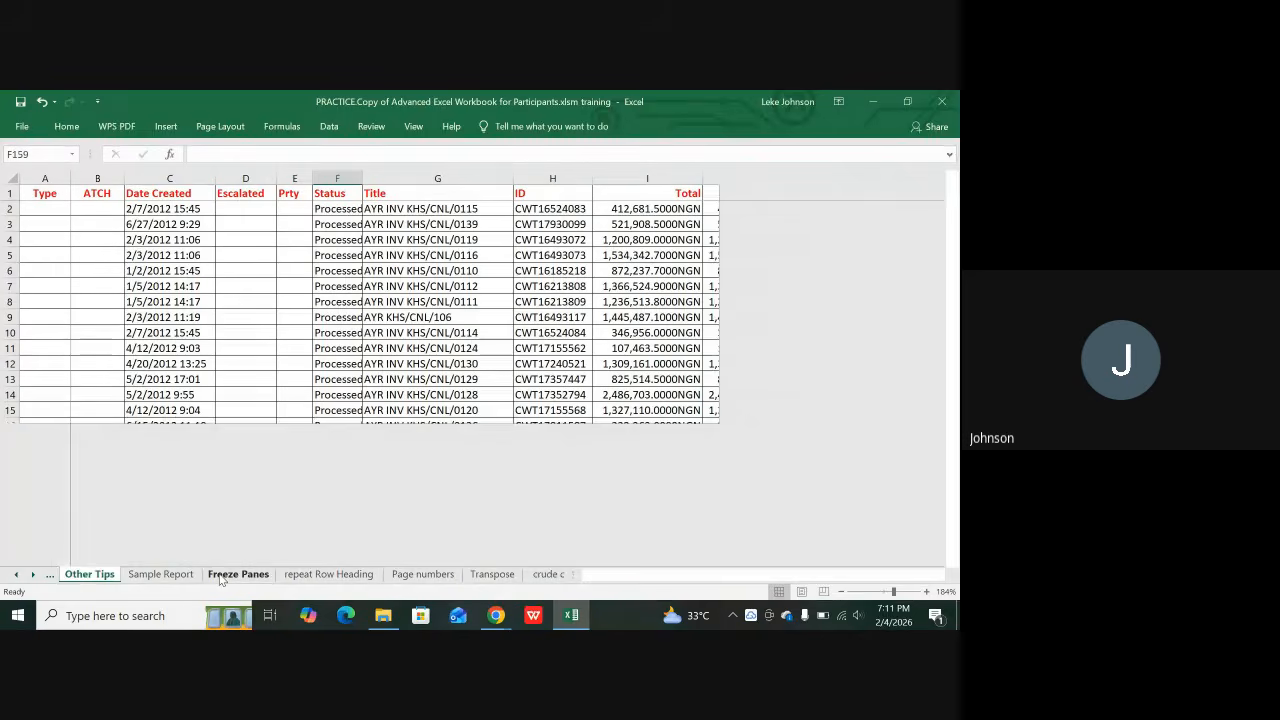
click(340, 576)
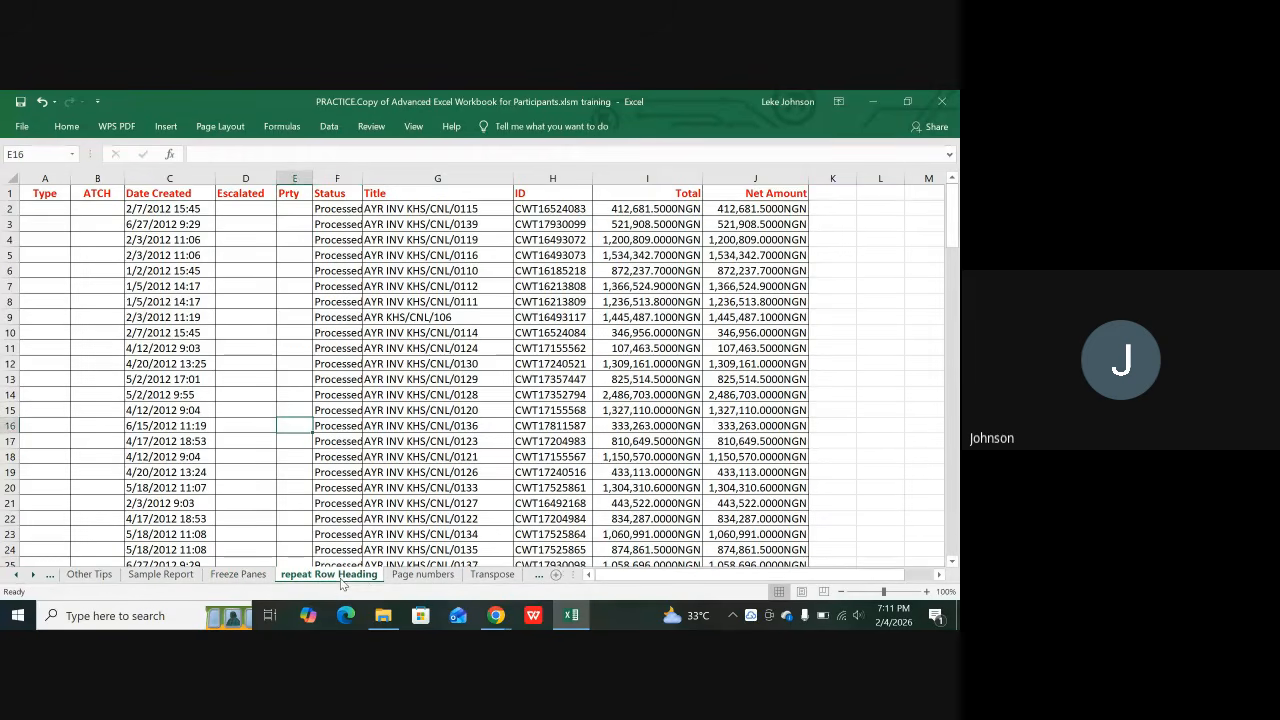
click(422, 577)
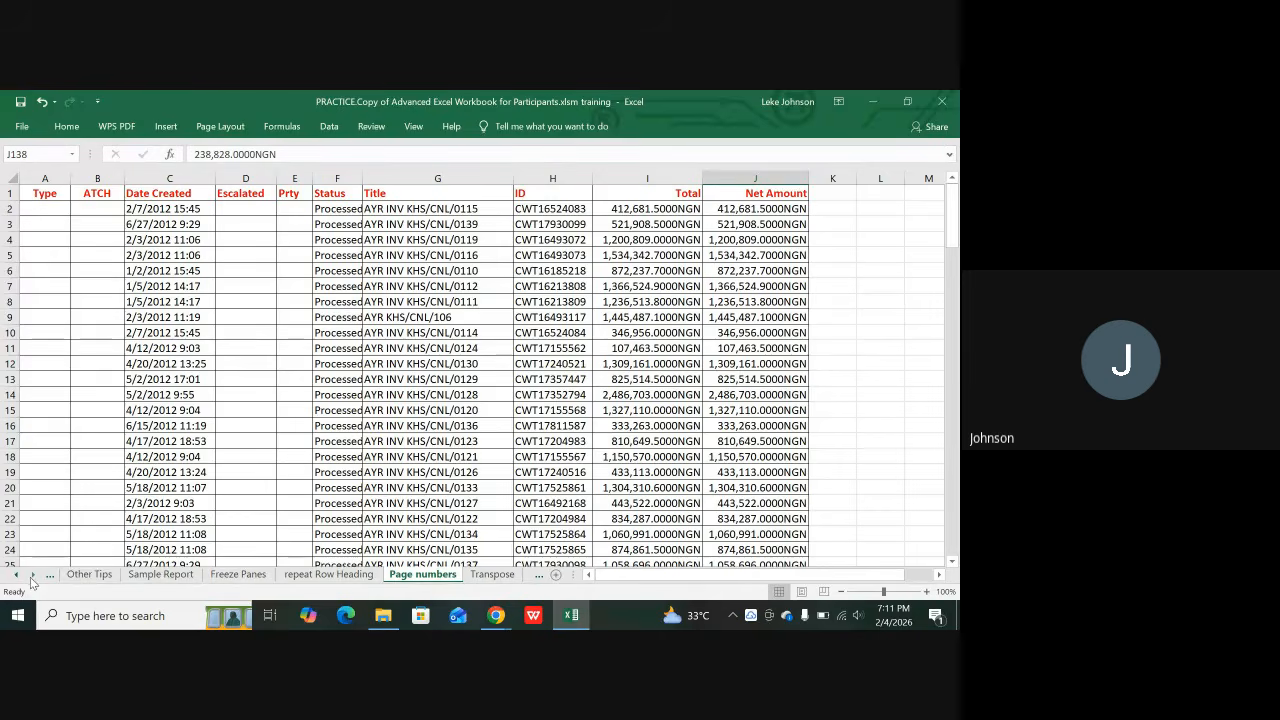
click(33, 575)
click(33, 575)
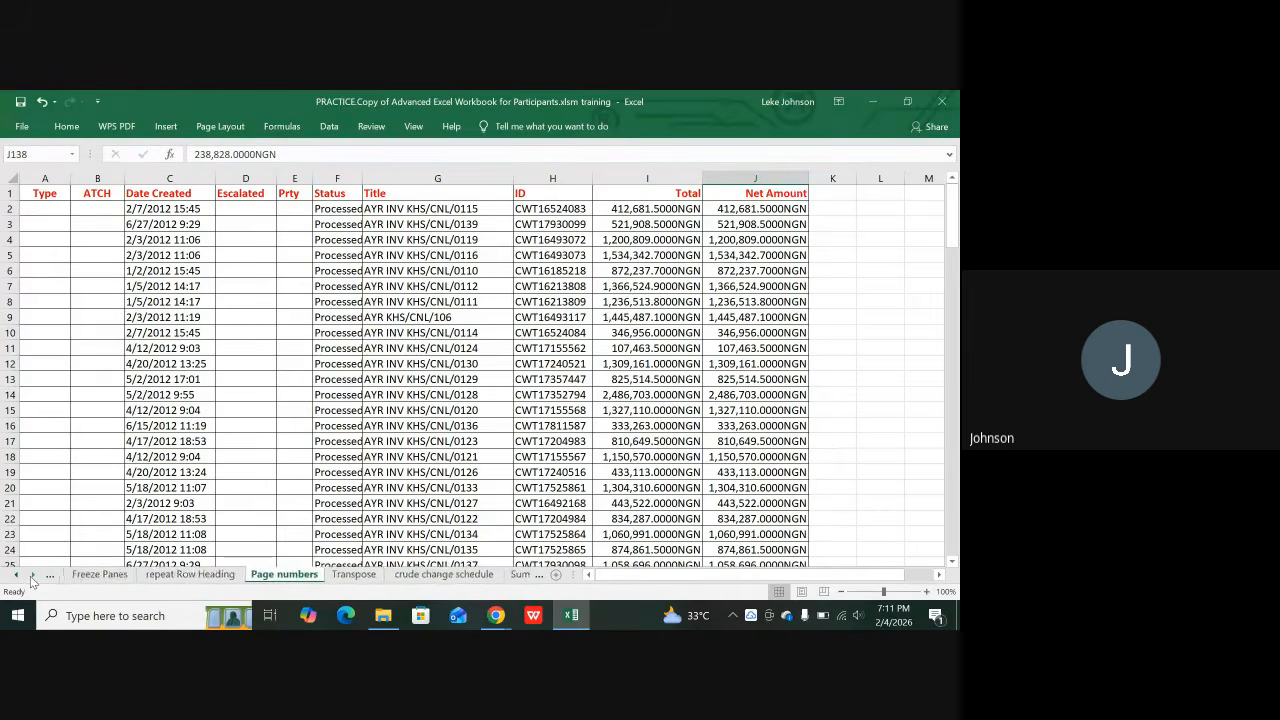
click(349, 574)
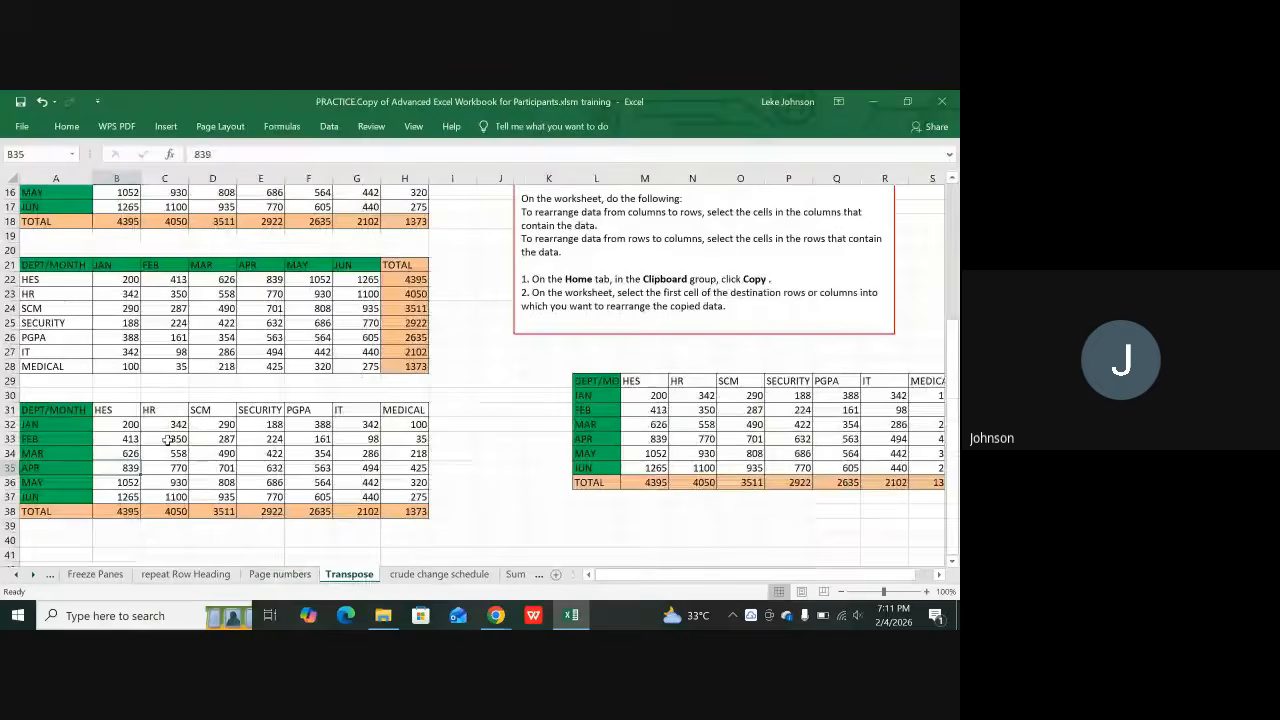
click(56, 178)
click(52, 424)
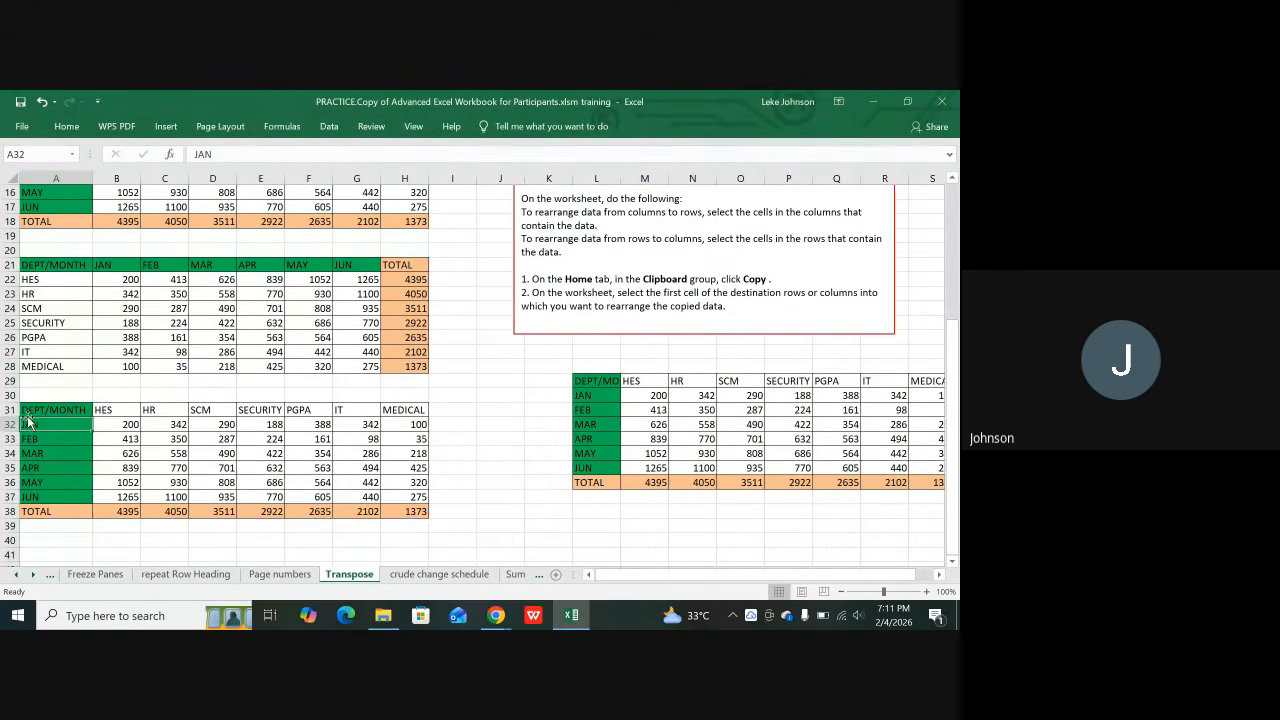
click(12, 410)
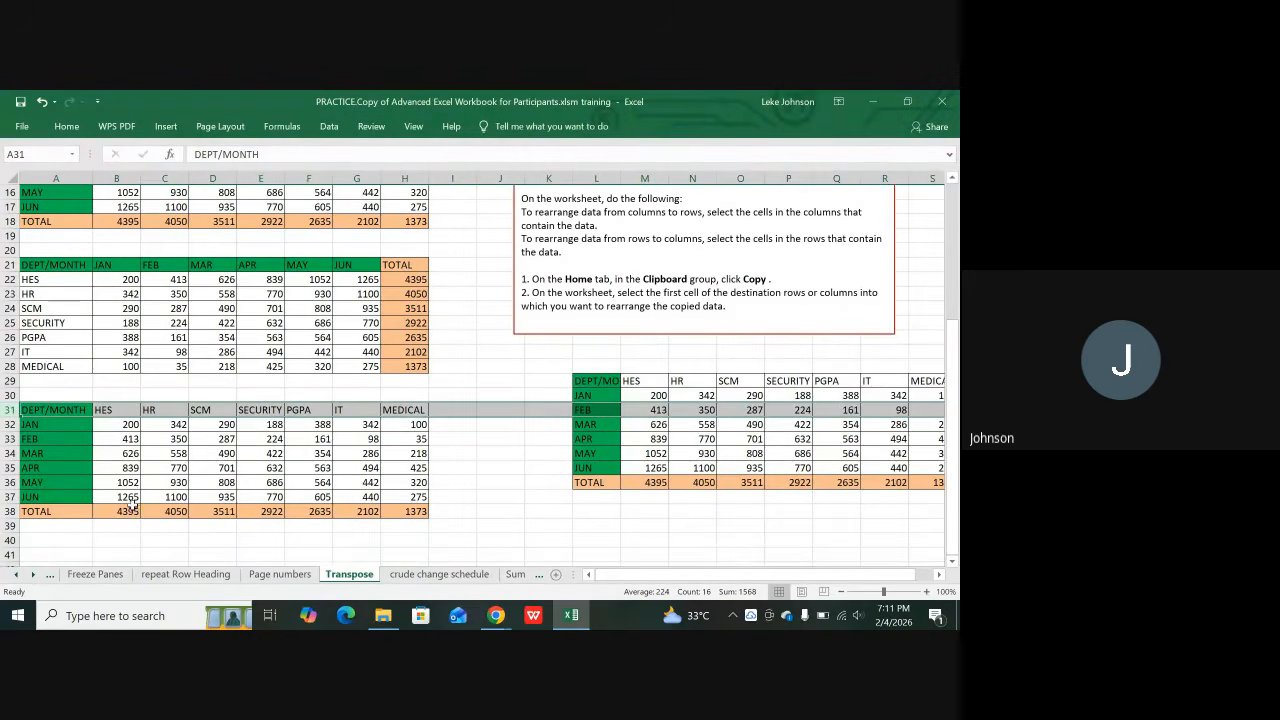
click(46, 412)
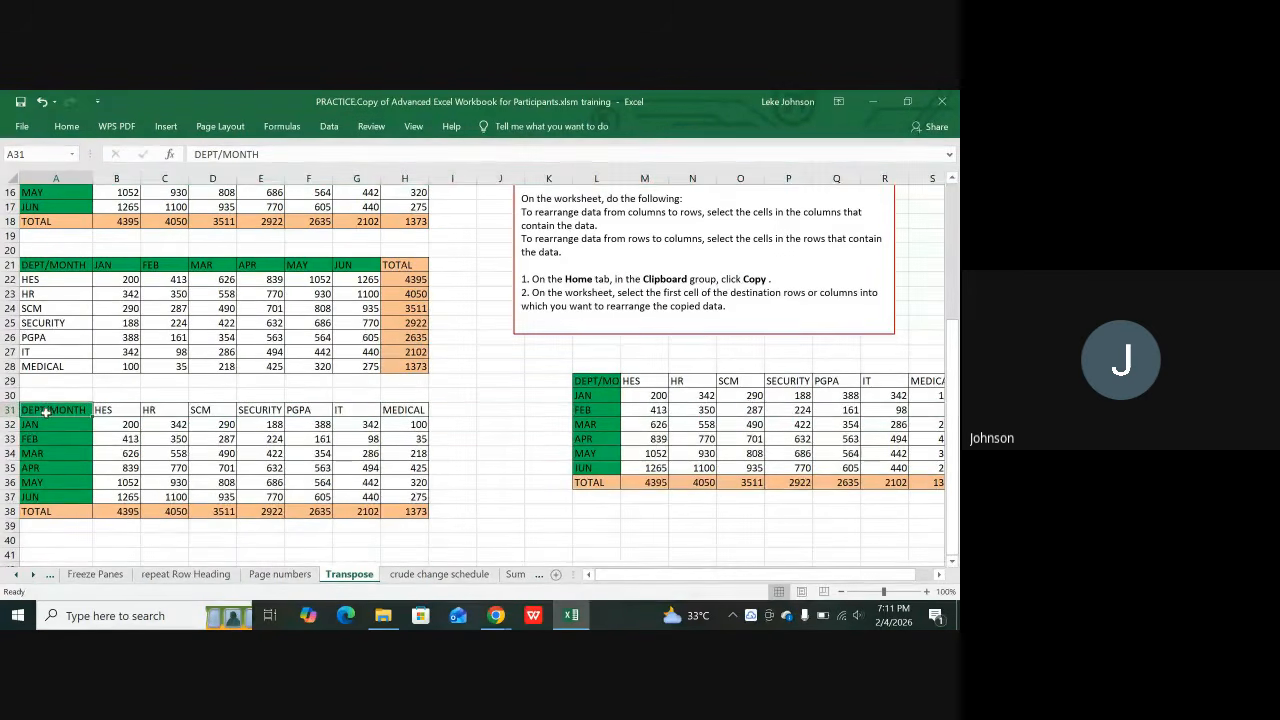
drag(46, 412, 395, 511)
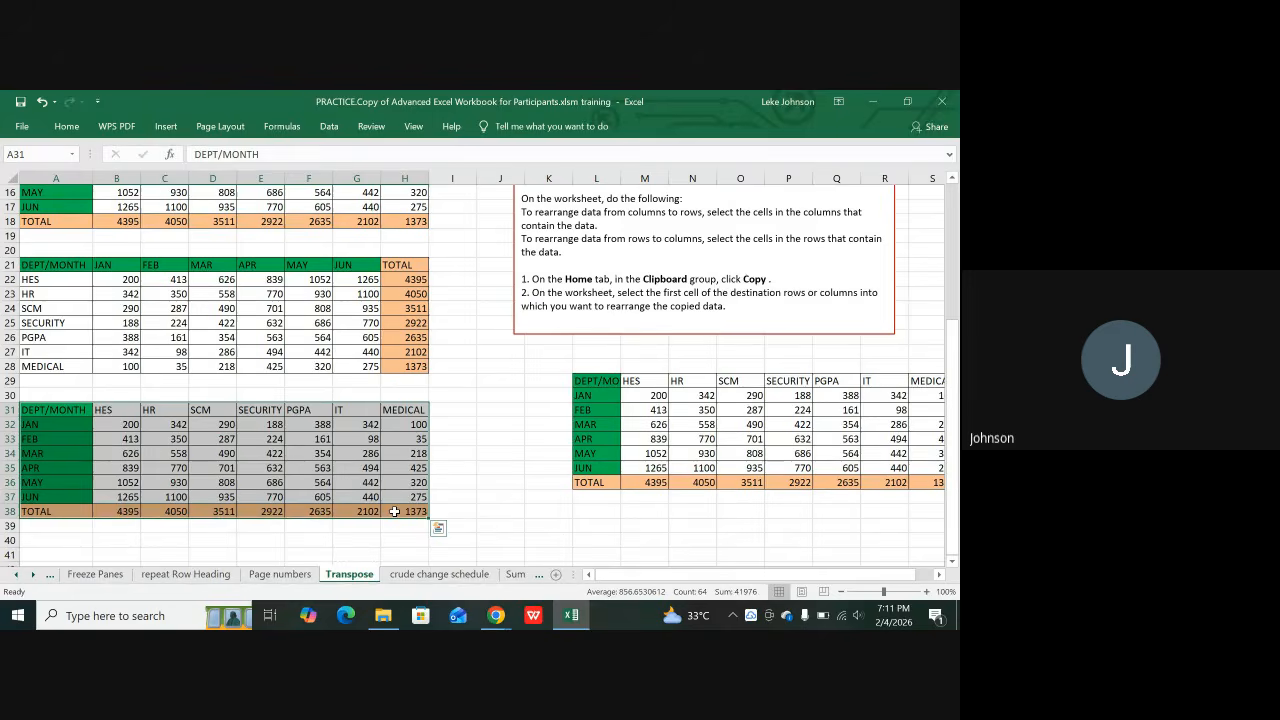
click(571, 522)
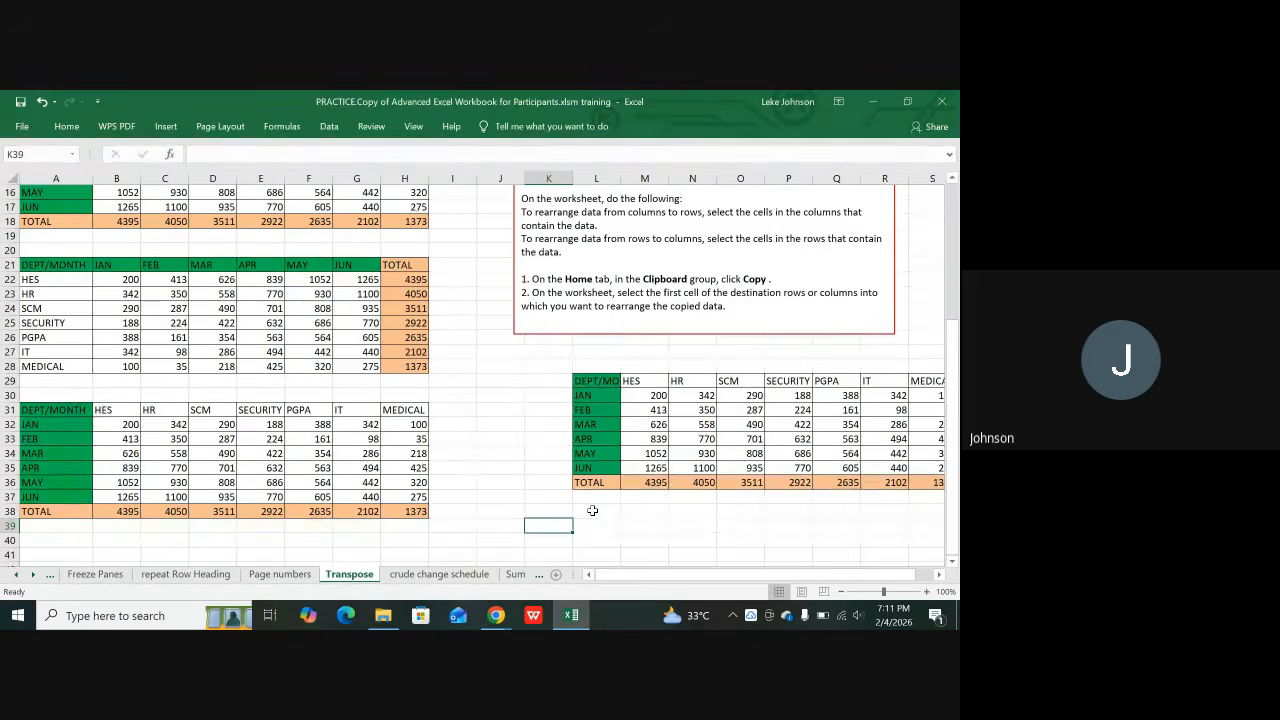
click(592, 511)
right_click(592, 511)
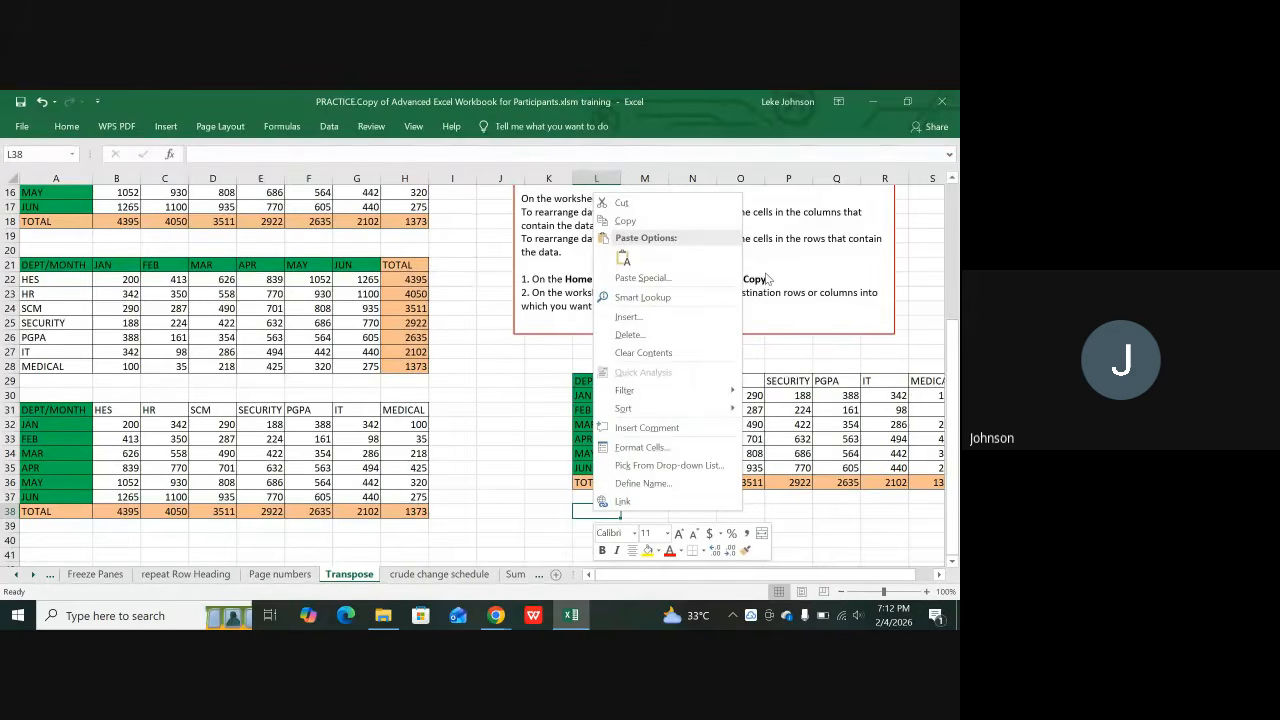
mouse_move(624, 410)
click(518, 485)
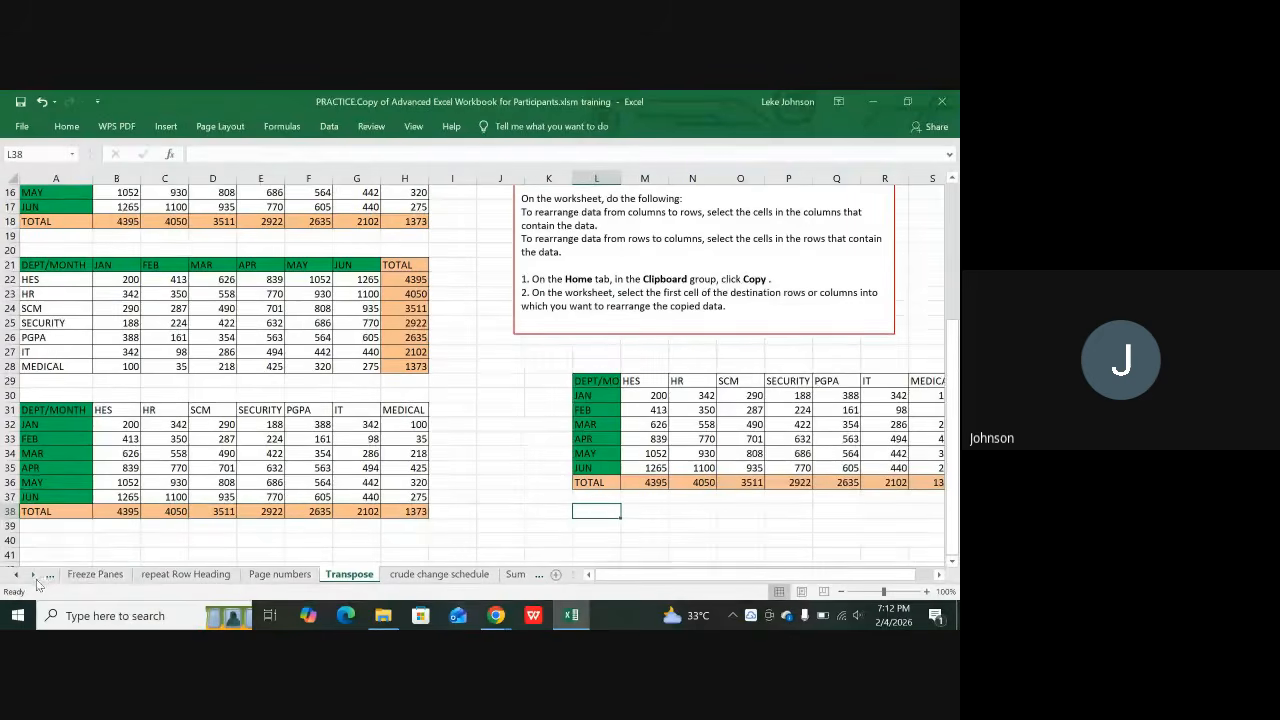
click(34, 576)
click(34, 577)
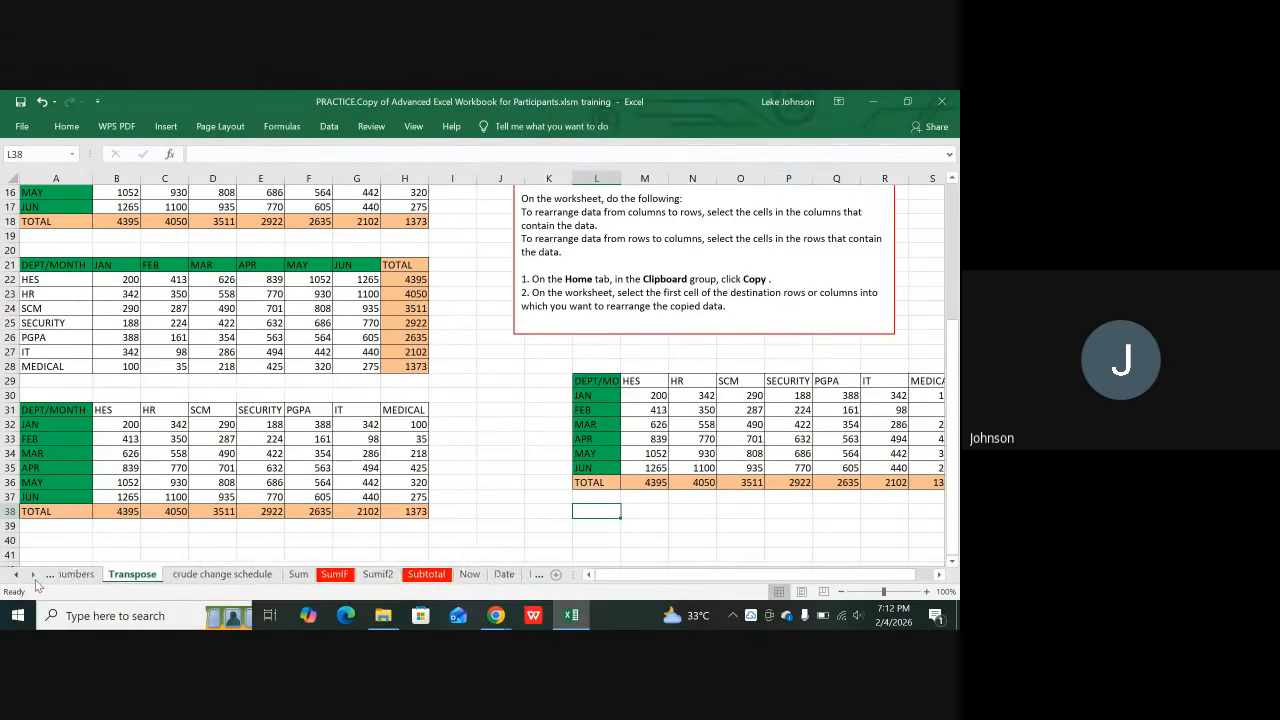
click(34, 577)
click(34, 577)
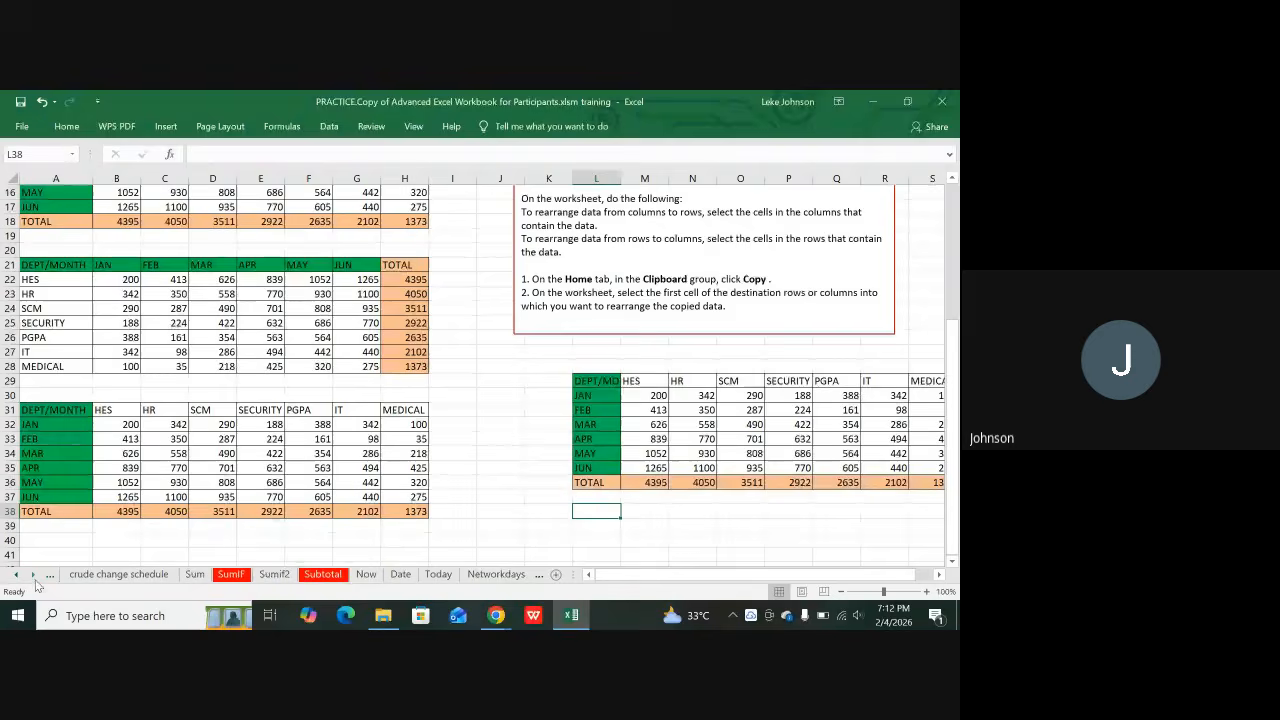
Step: Review the Sum sheet's expense cells H15, H13, H14 and H17, then go to the SumIF sheet
click(195, 575)
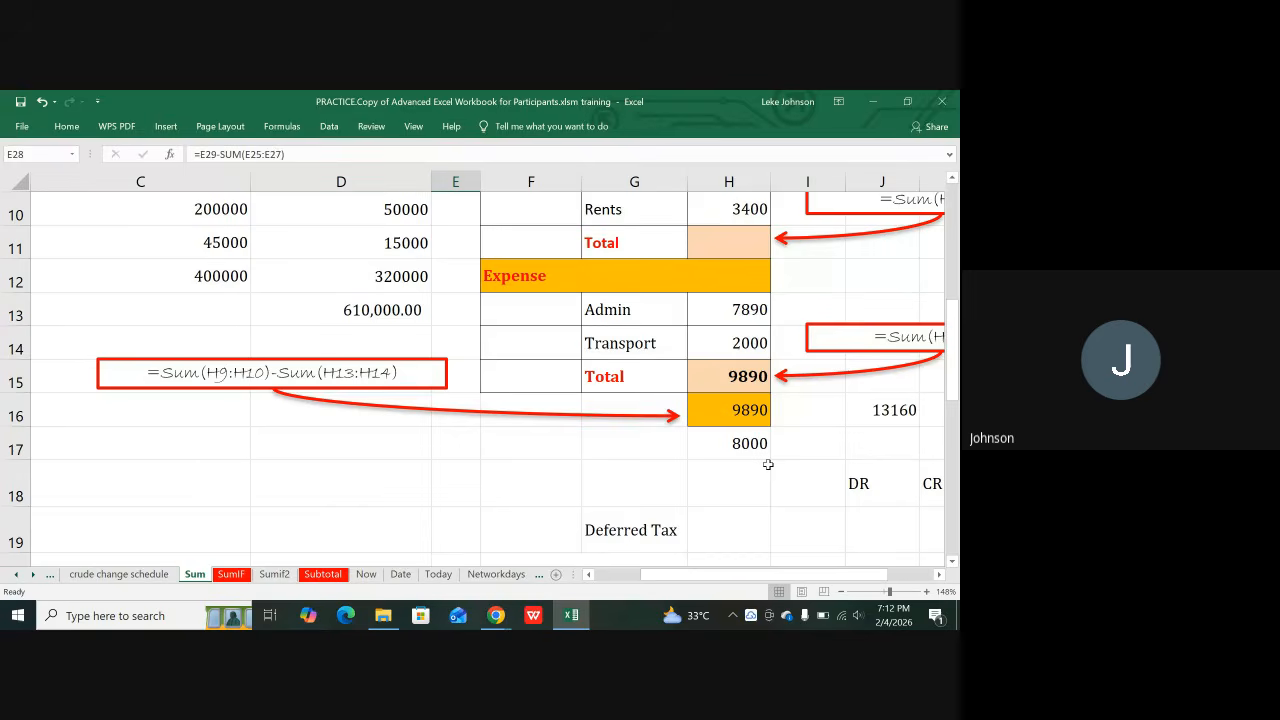
click(750, 383)
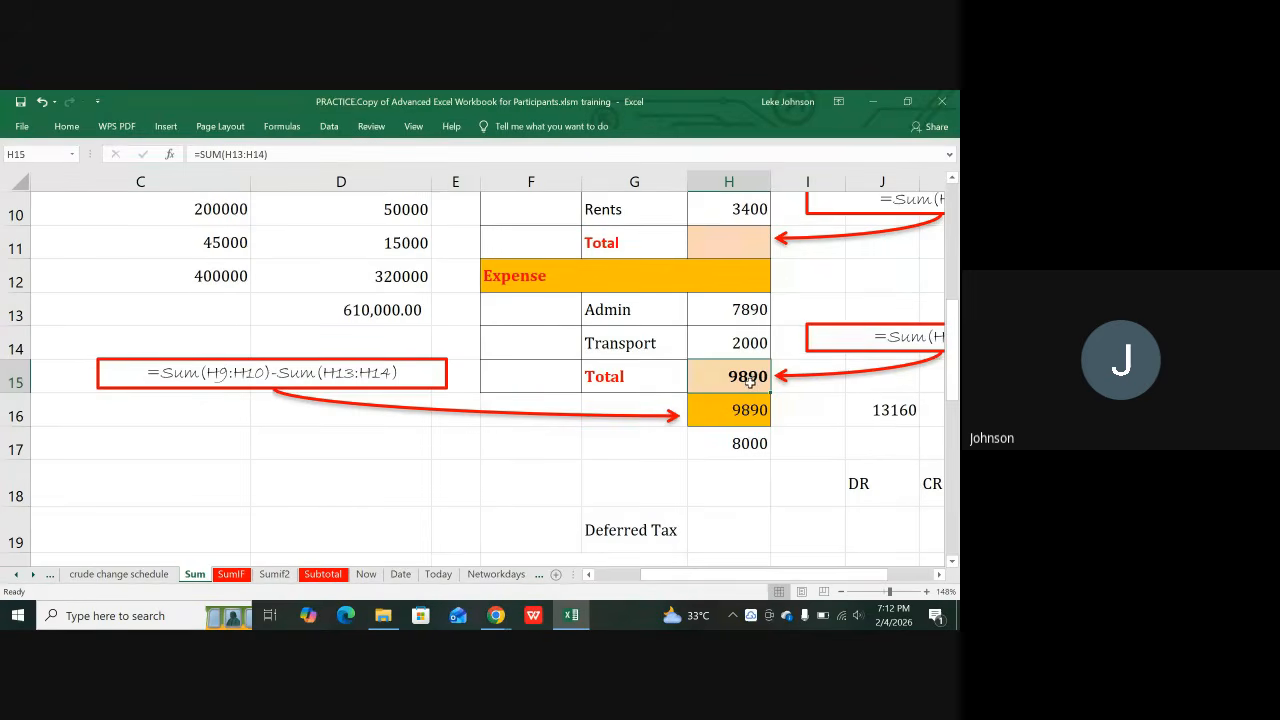
click(714, 313)
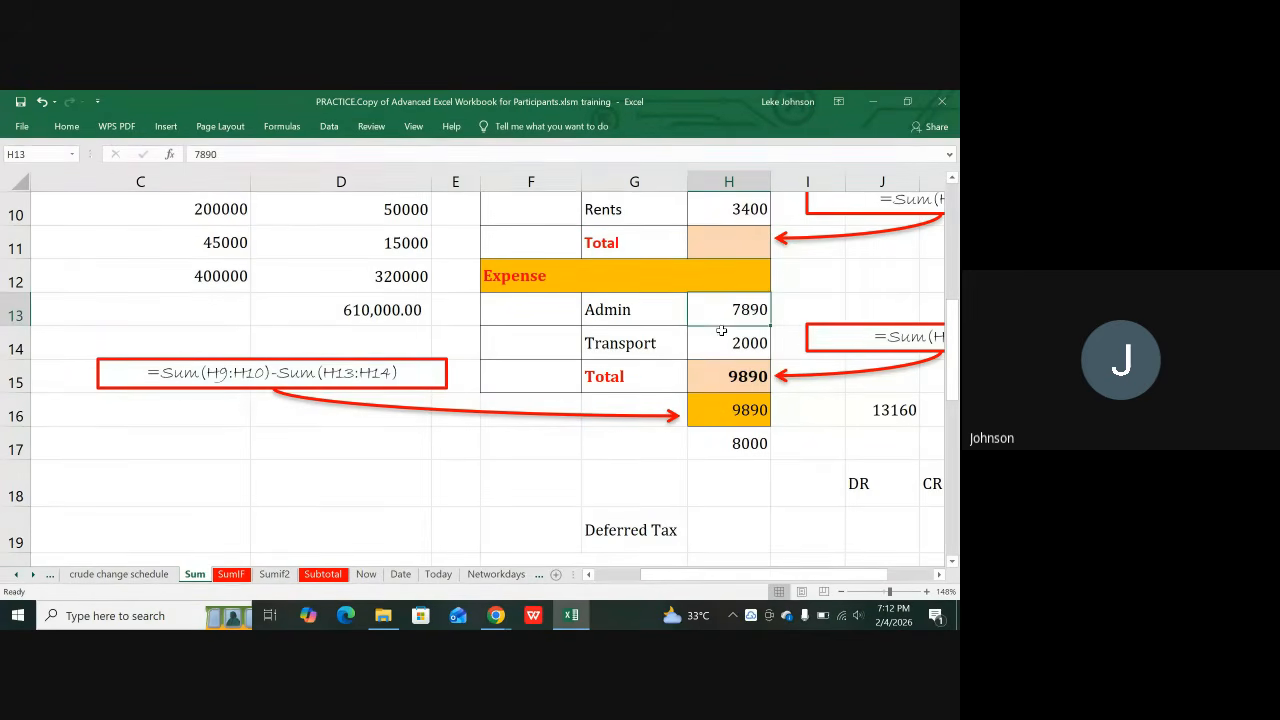
click(719, 337)
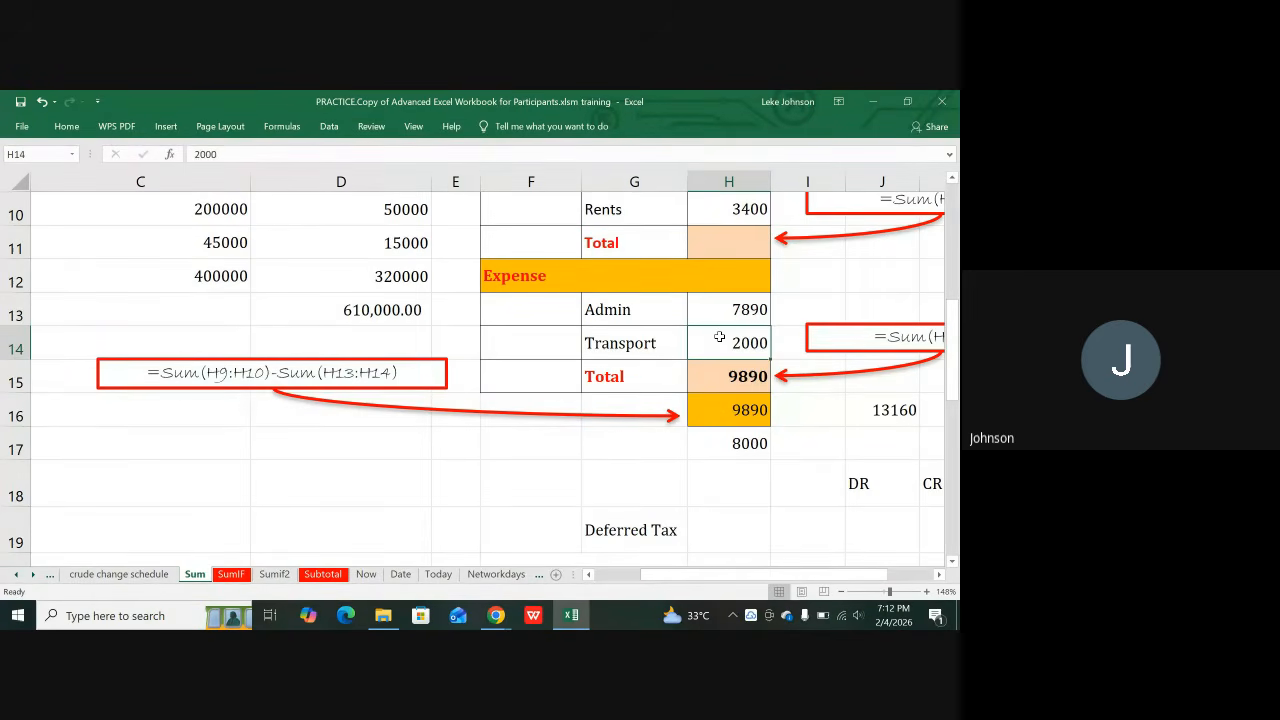
click(742, 451)
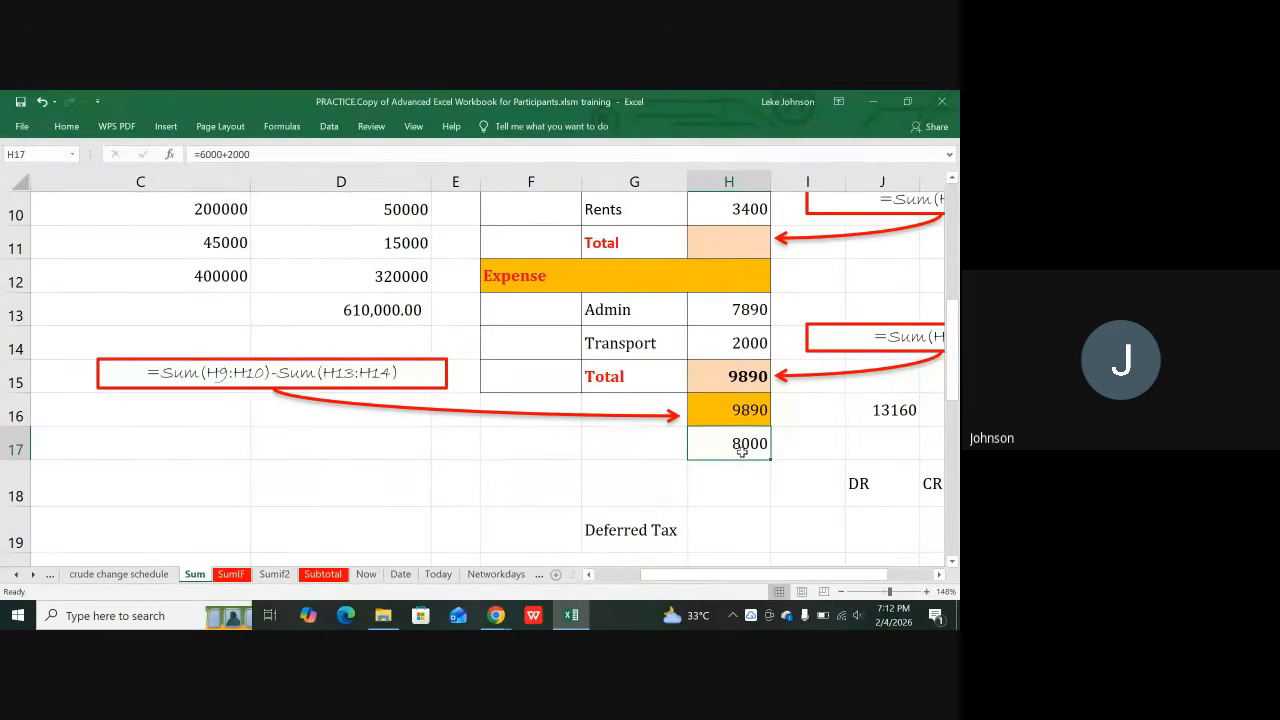
click(234, 576)
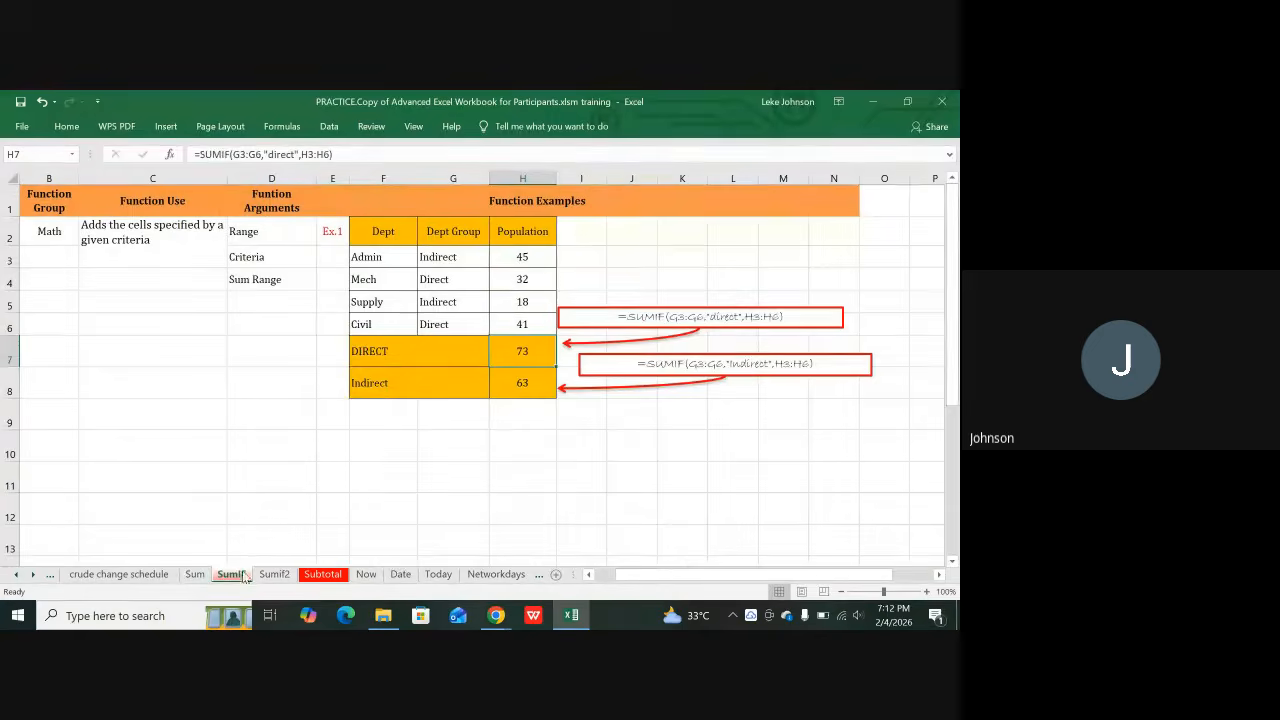
click(542, 439)
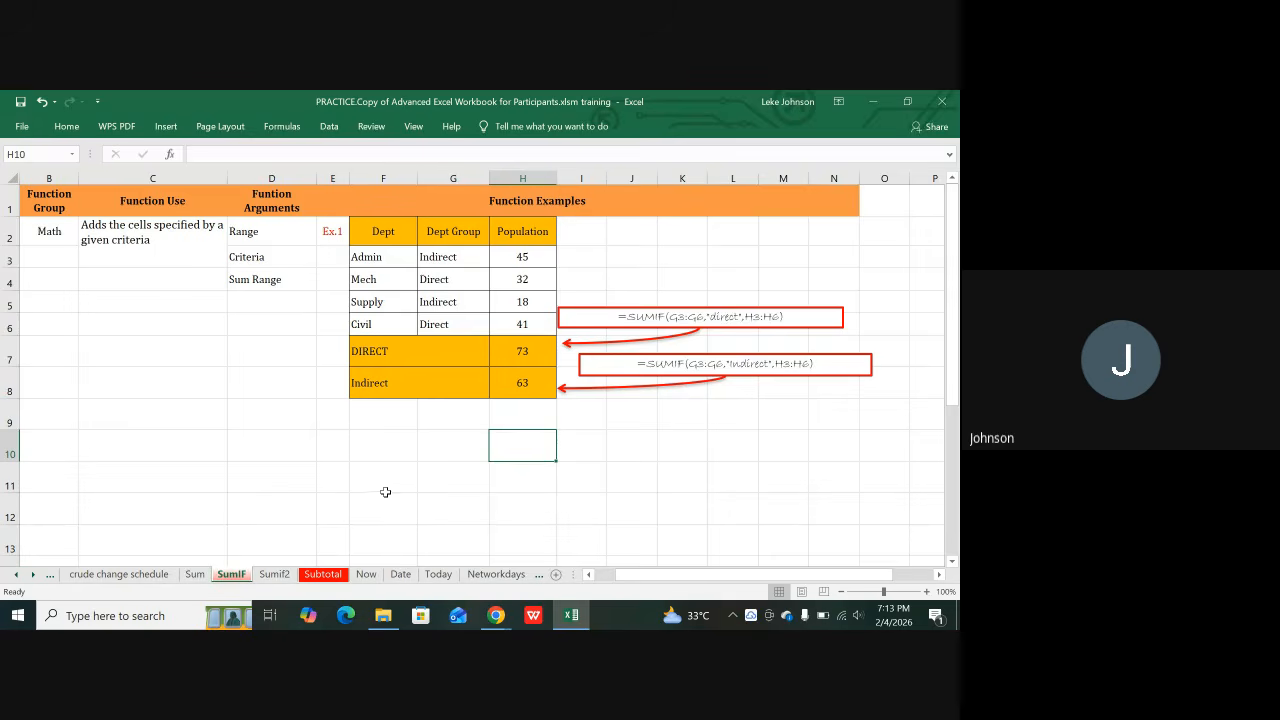
ctrl+scroll(377, 493, up, 3)
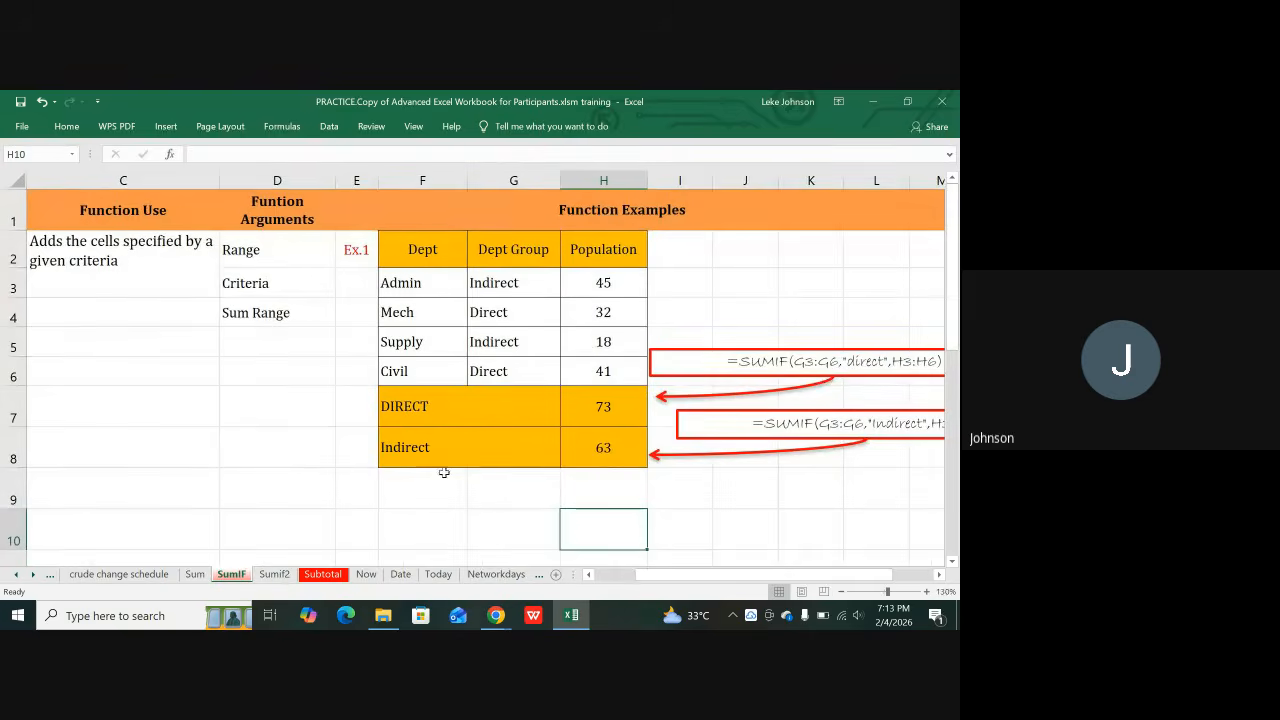
click(480, 494)
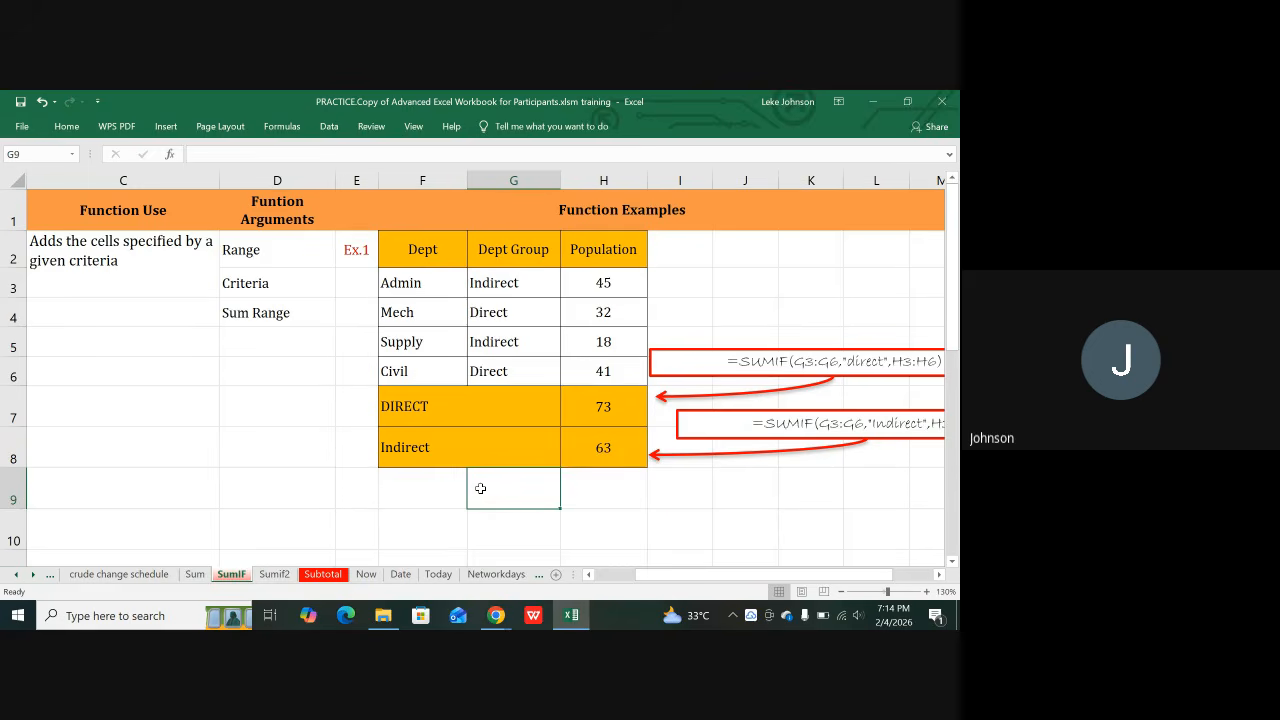
key(Right)
key(Right)
key(Right)
key(Right)
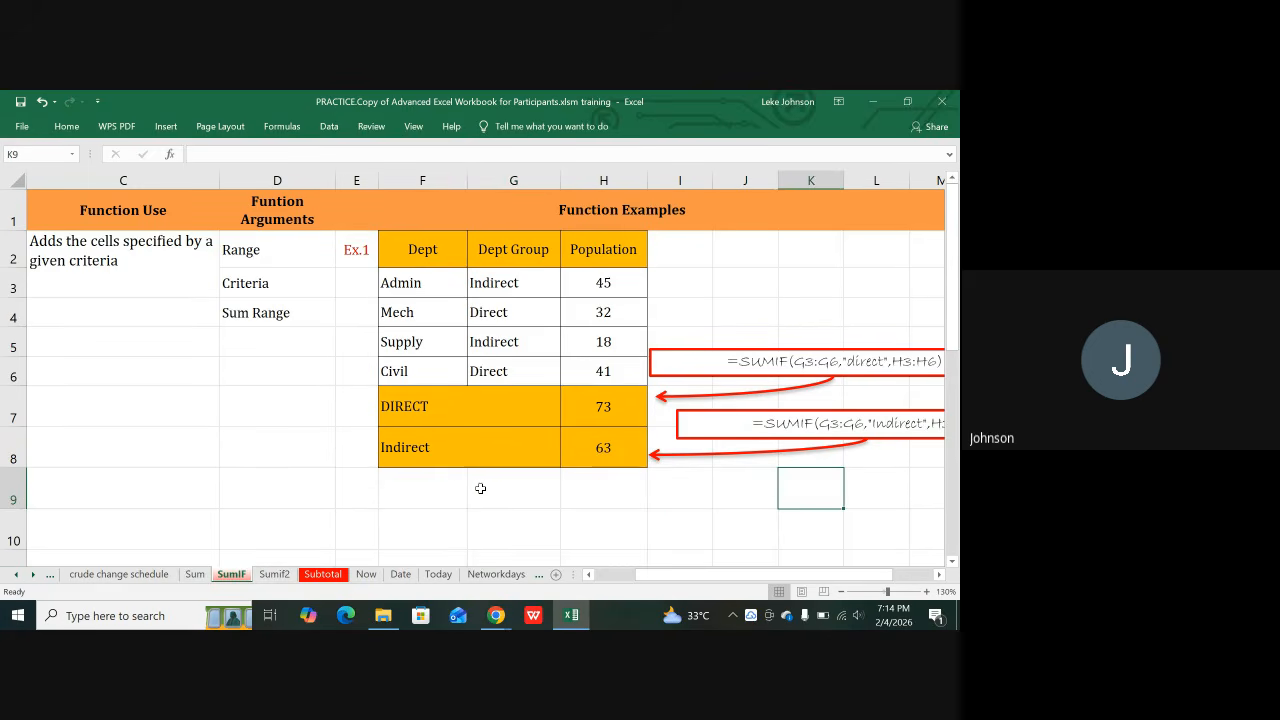
key(Right)
key(Right)
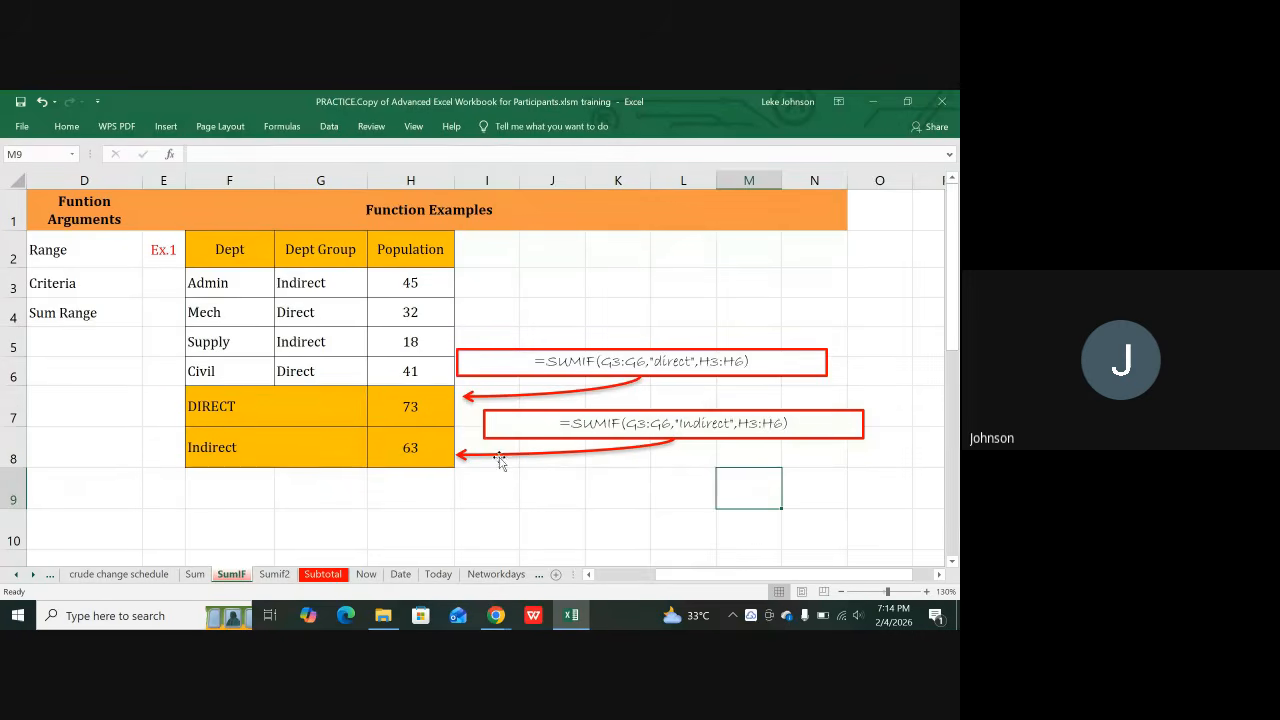
click(275, 576)
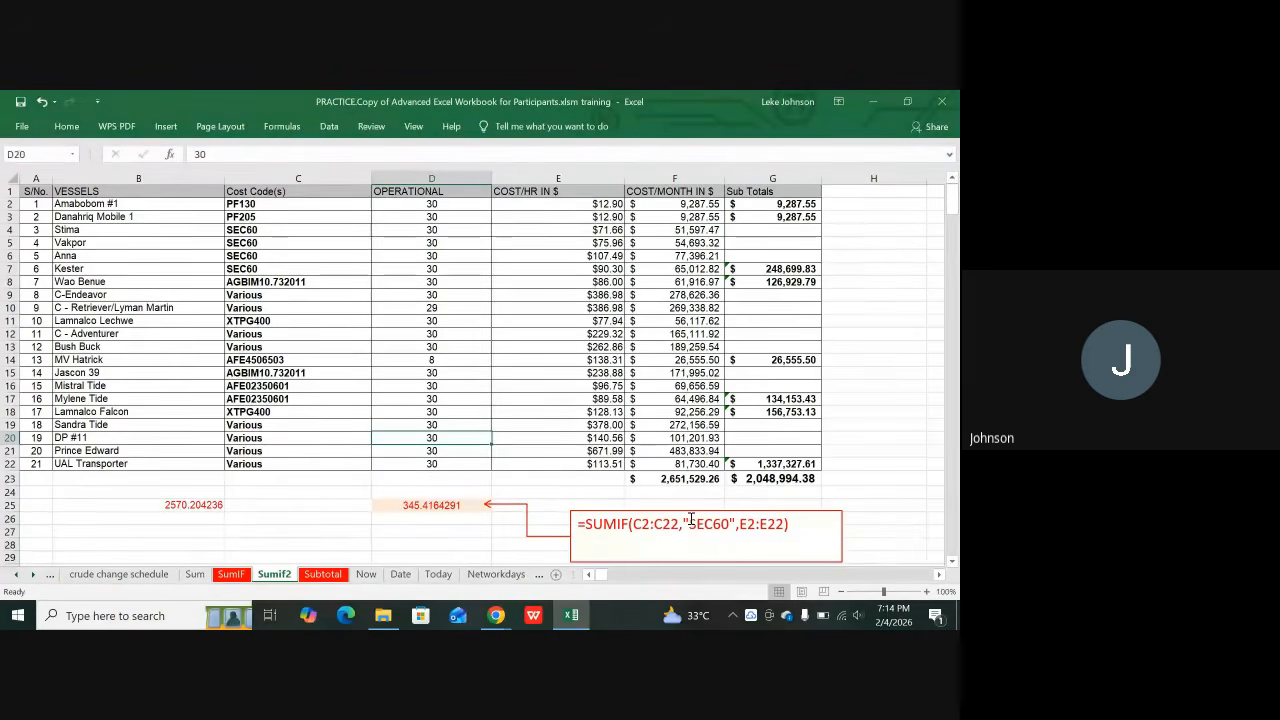
click(313, 178)
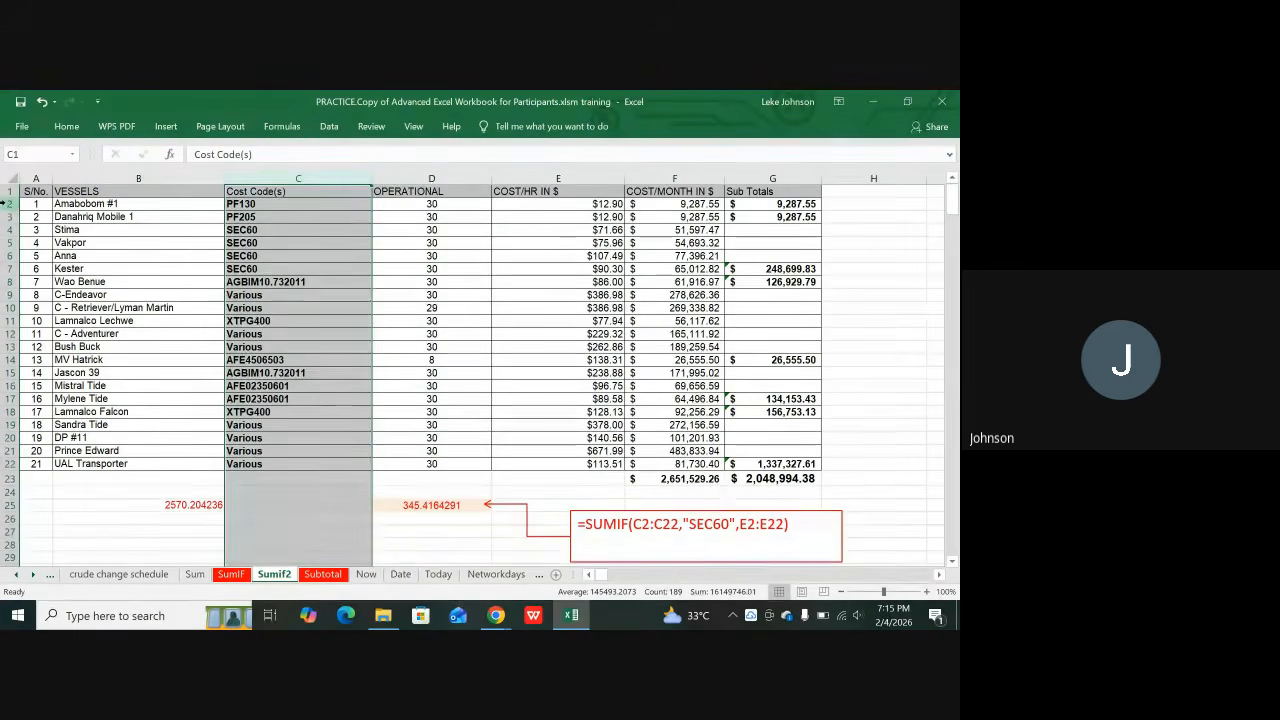
click(8, 203)
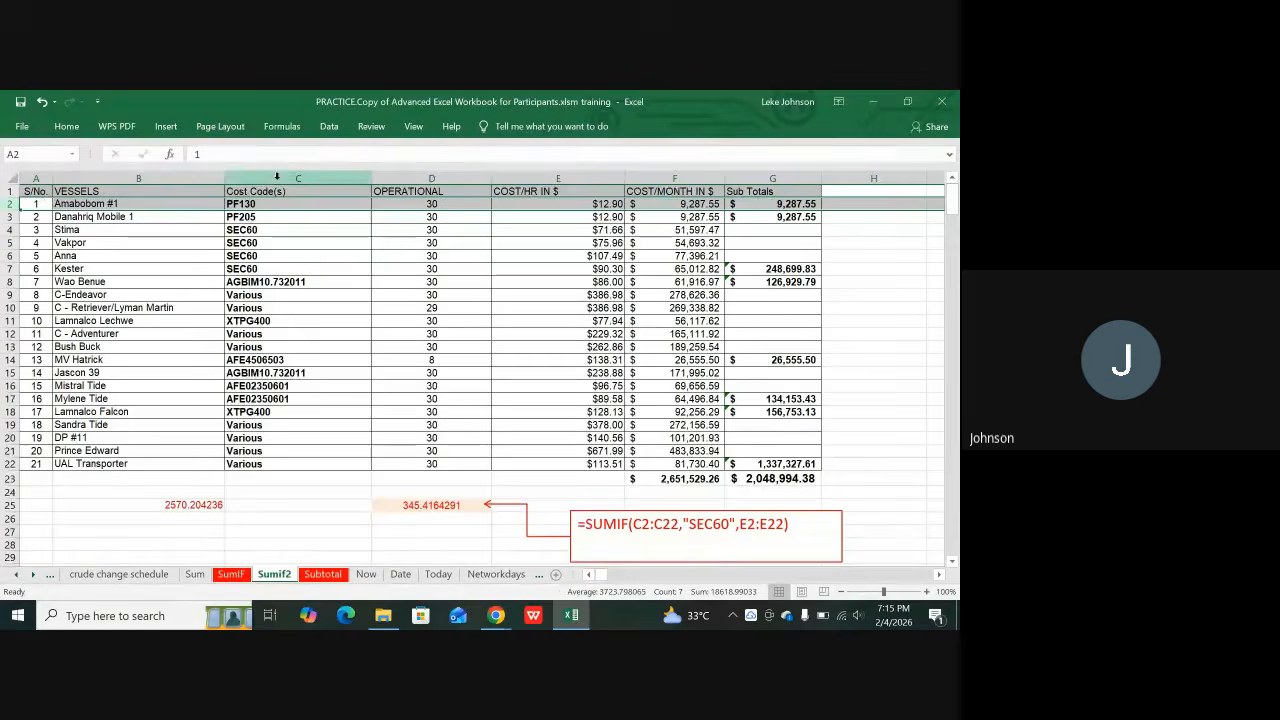
click(277, 177)
click(247, 203)
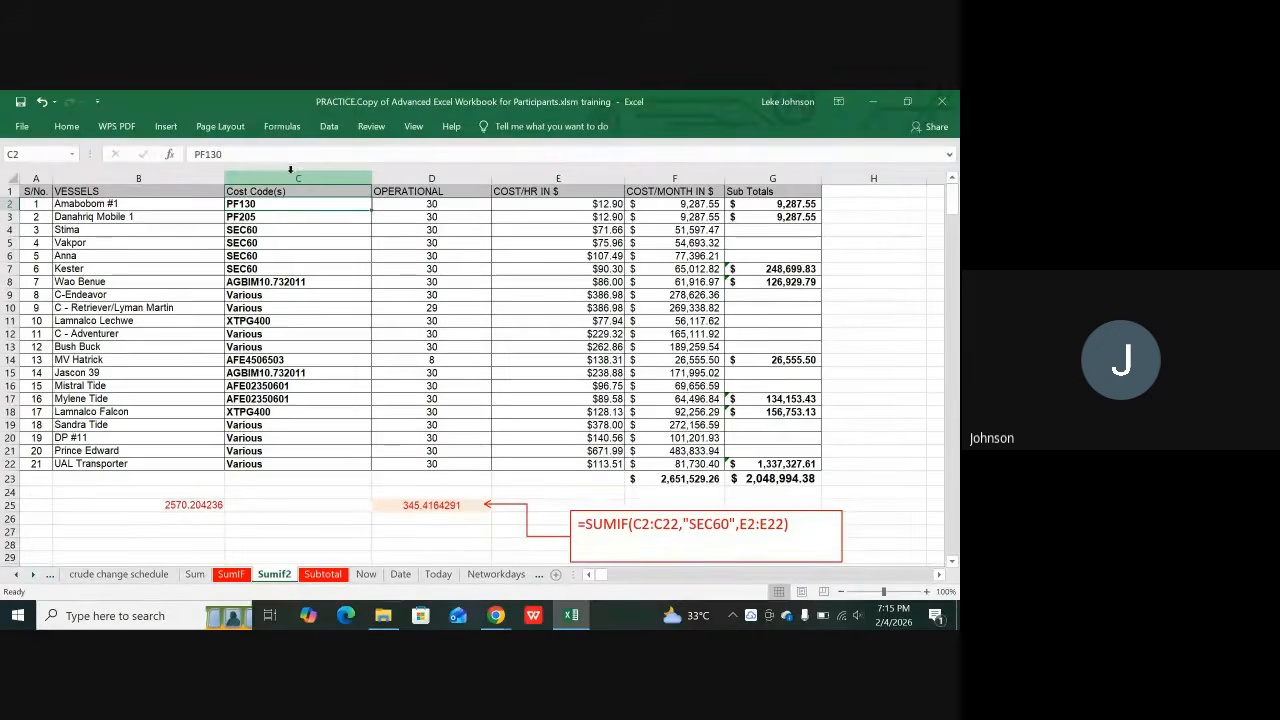
click(290, 170)
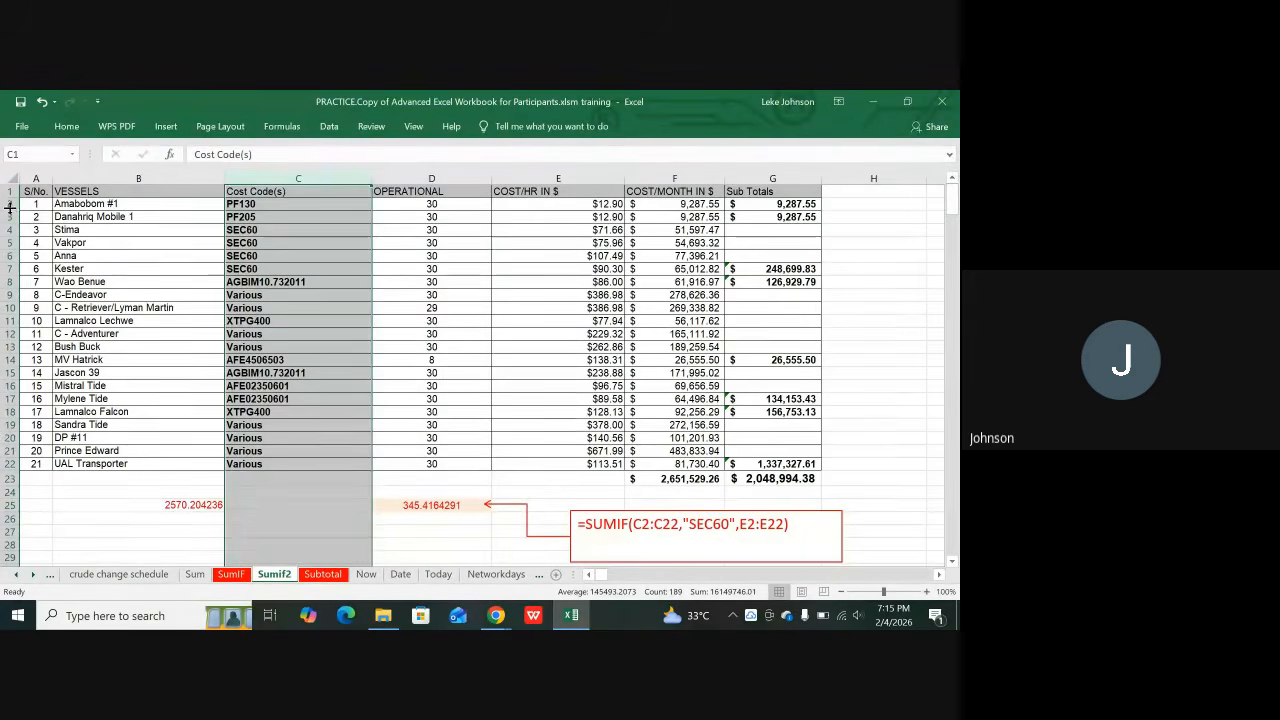
click(8, 203)
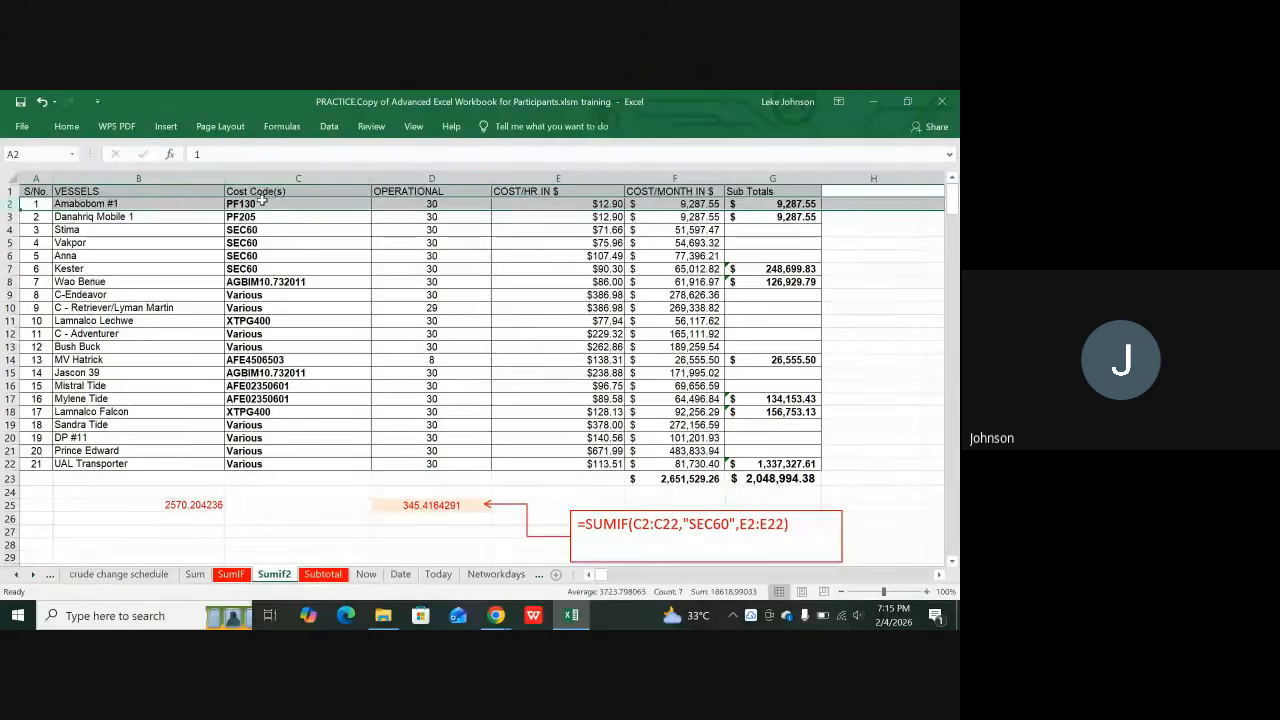
click(259, 203)
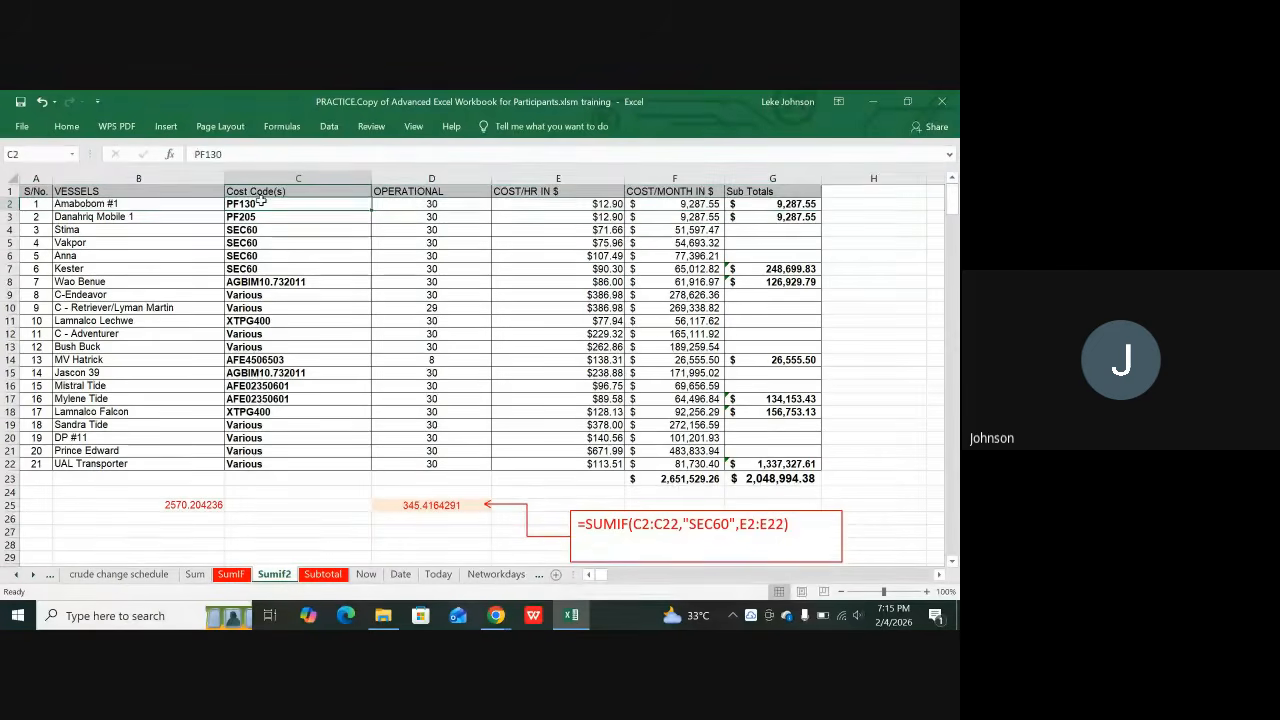
drag(259, 203, 237, 463)
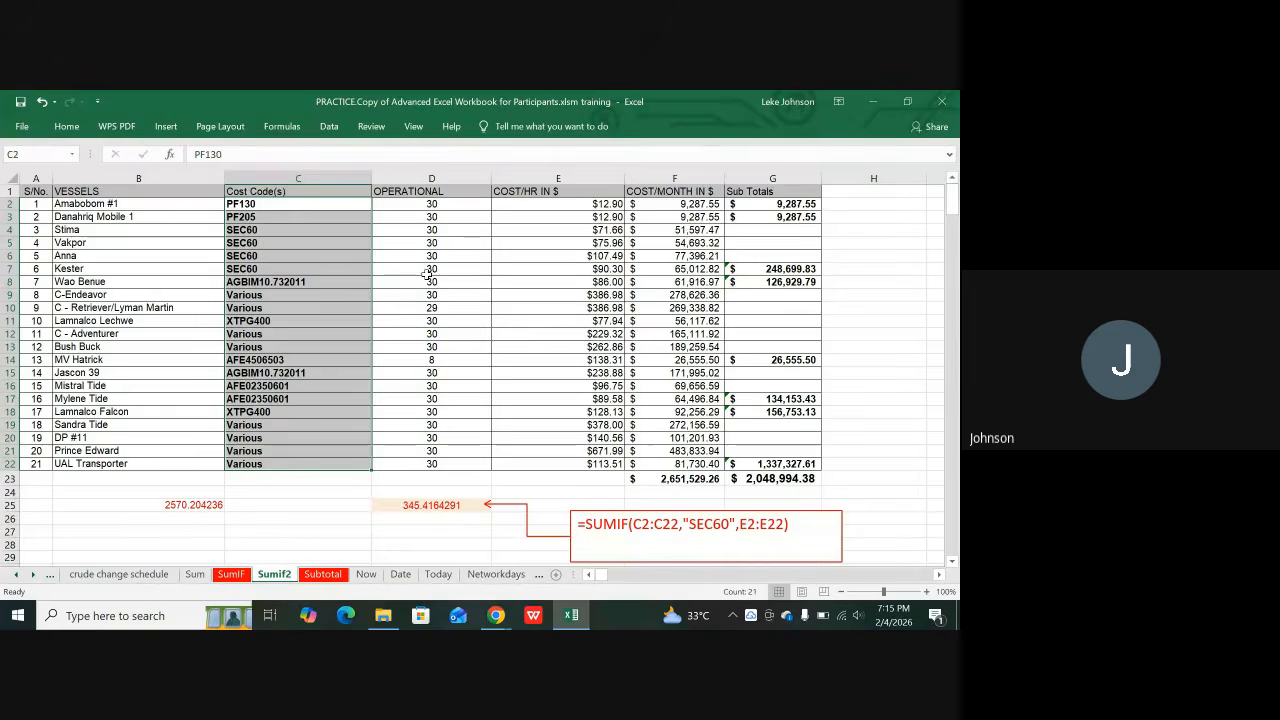
click(584, 177)
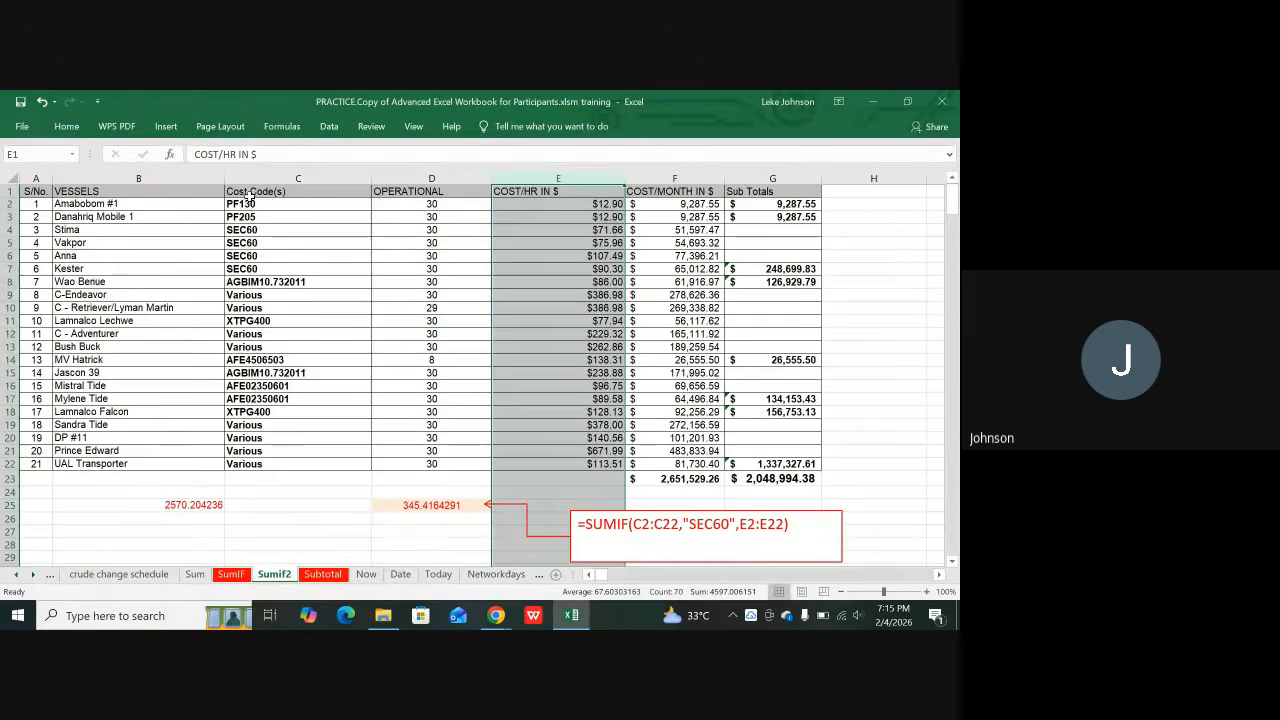
click(250, 192)
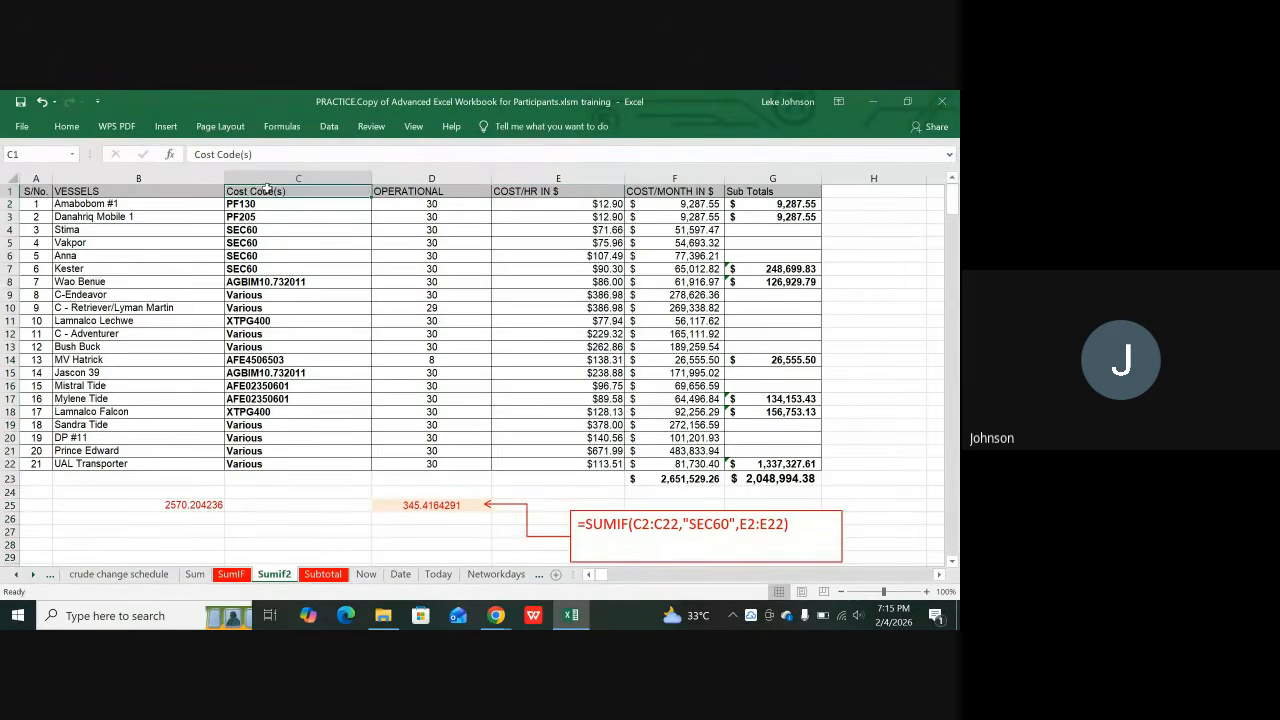
click(269, 177)
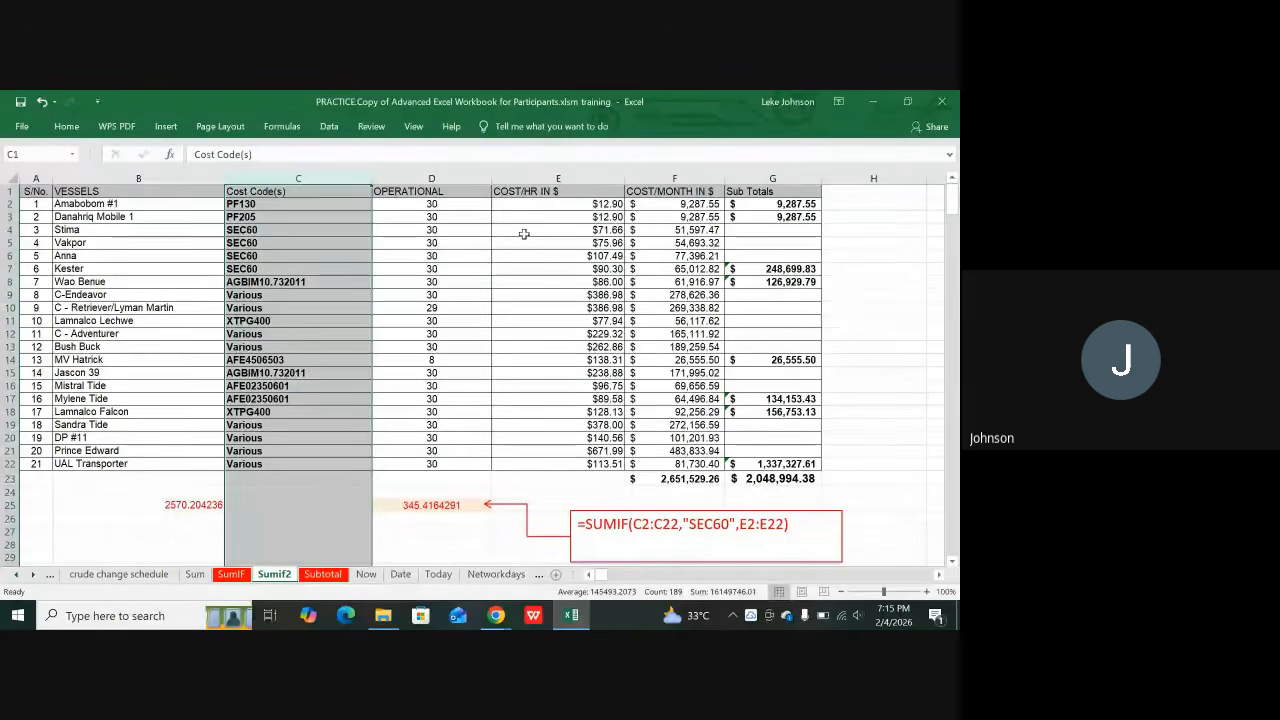
click(566, 177)
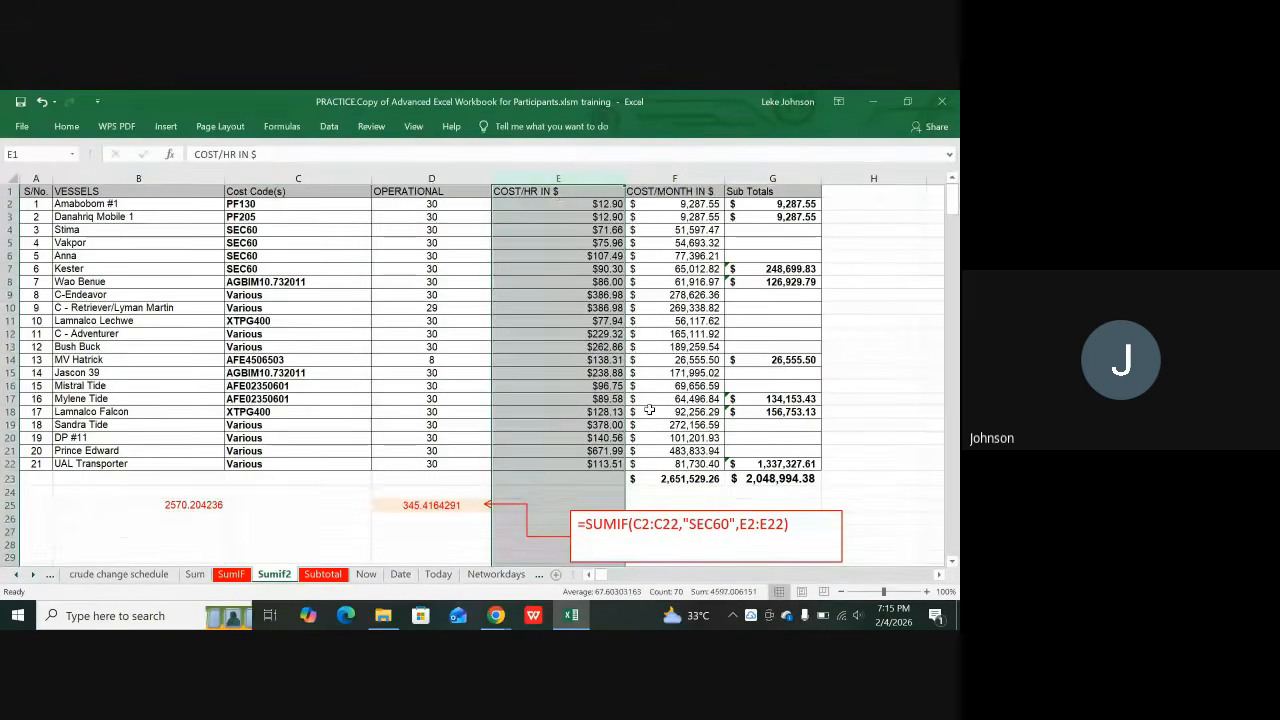
click(572, 204)
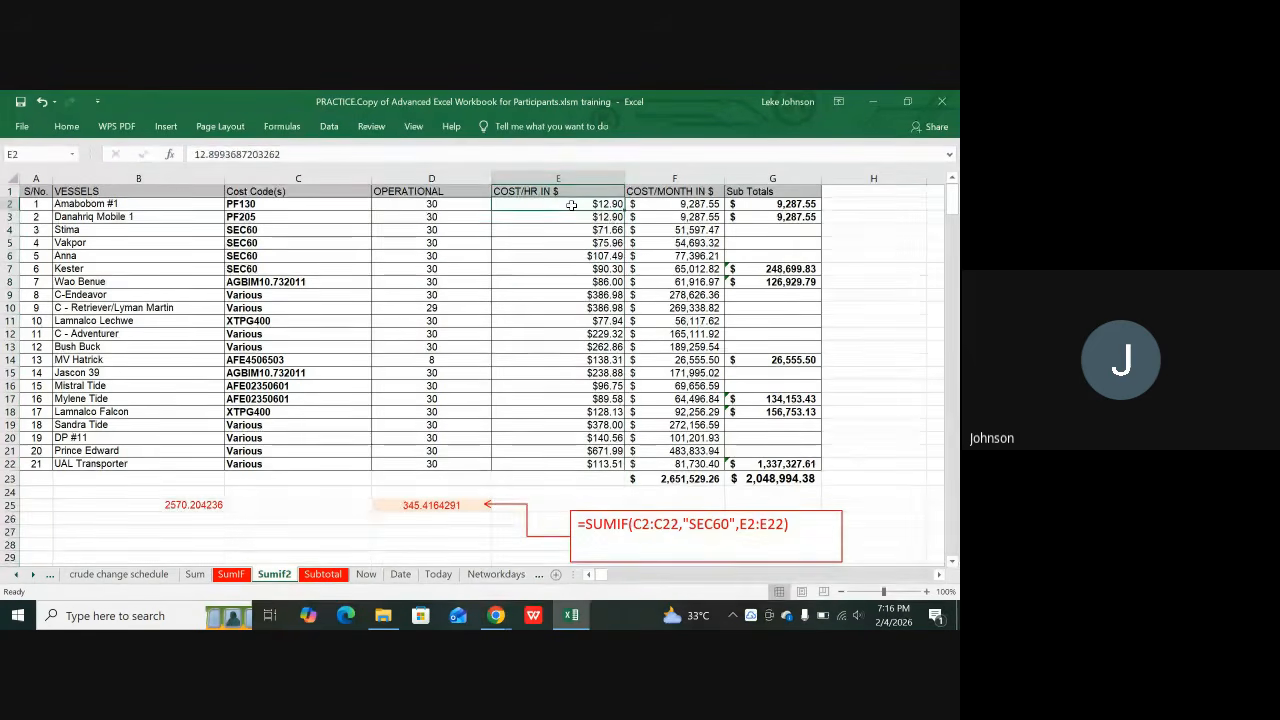
drag(572, 204, 560, 464)
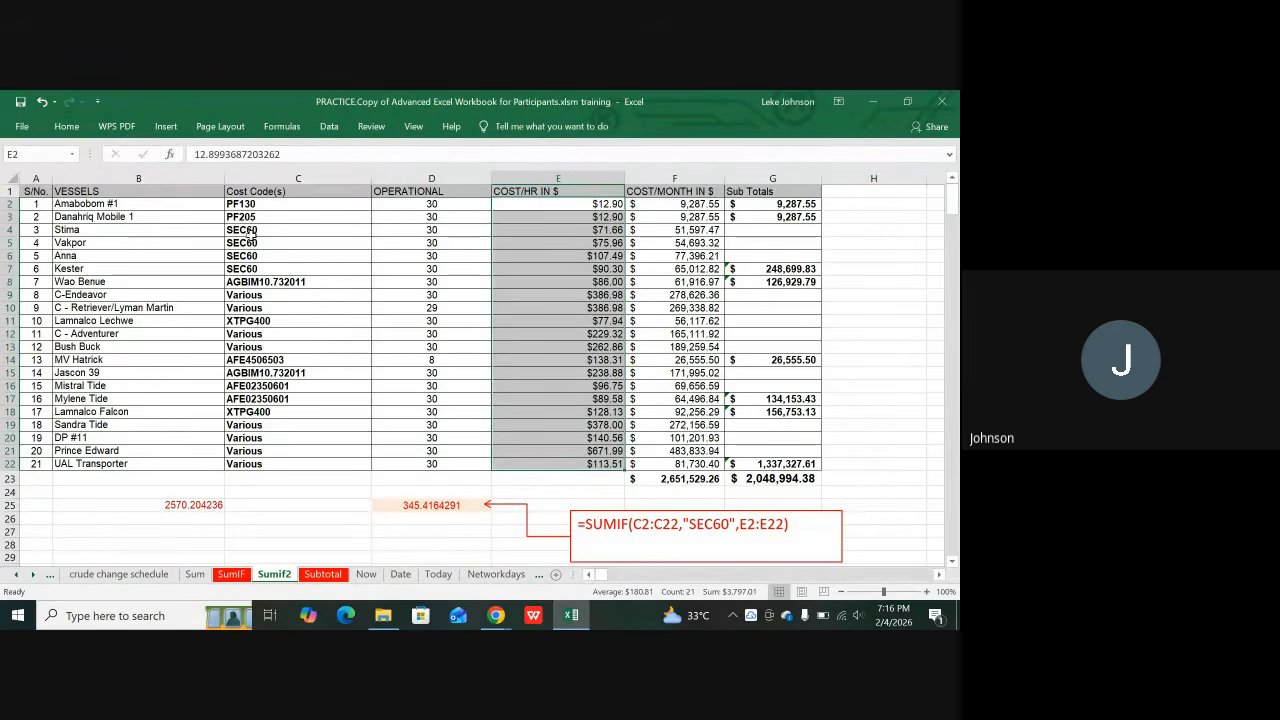
drag(250, 232, 590, 232)
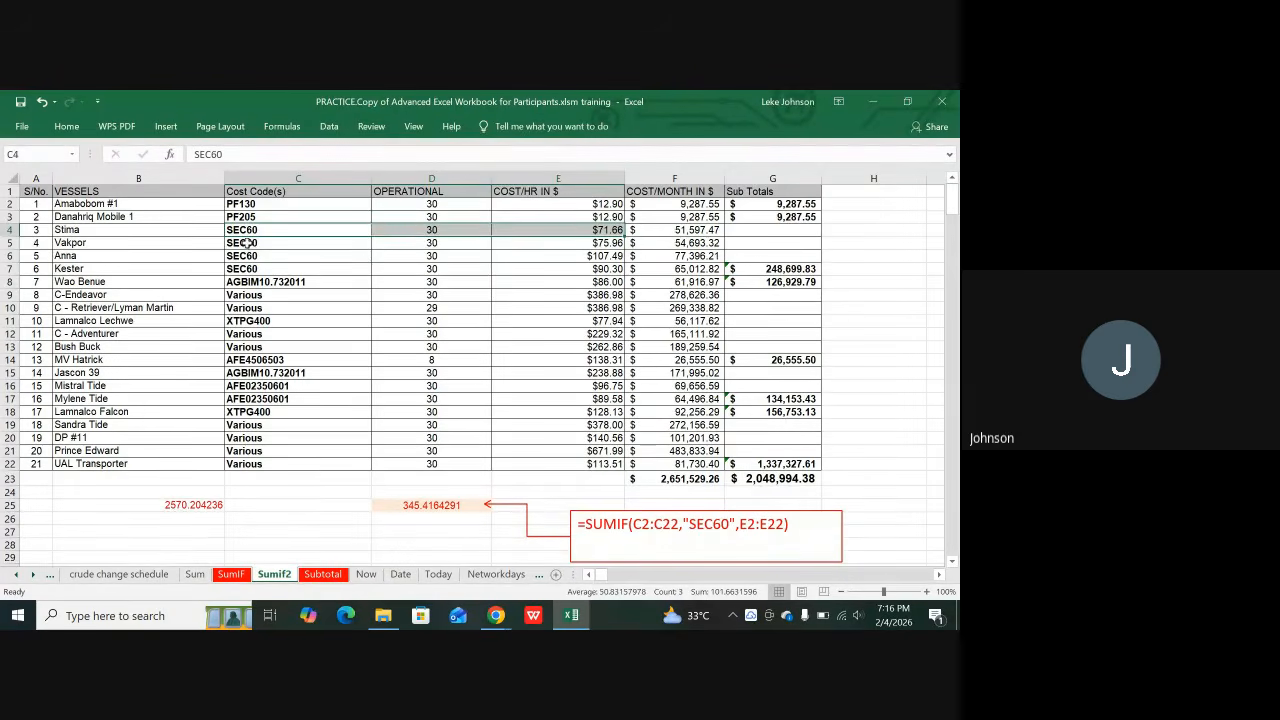
drag(248, 243, 537, 245)
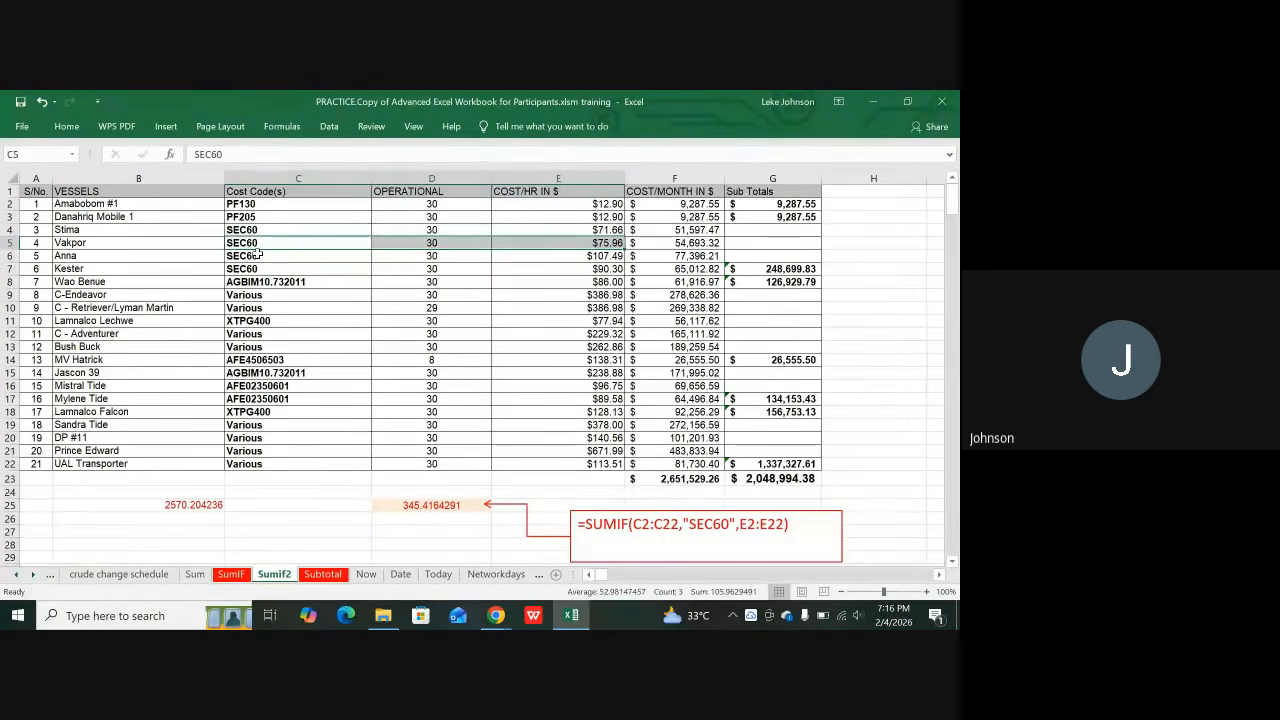
drag(278, 255, 528, 255)
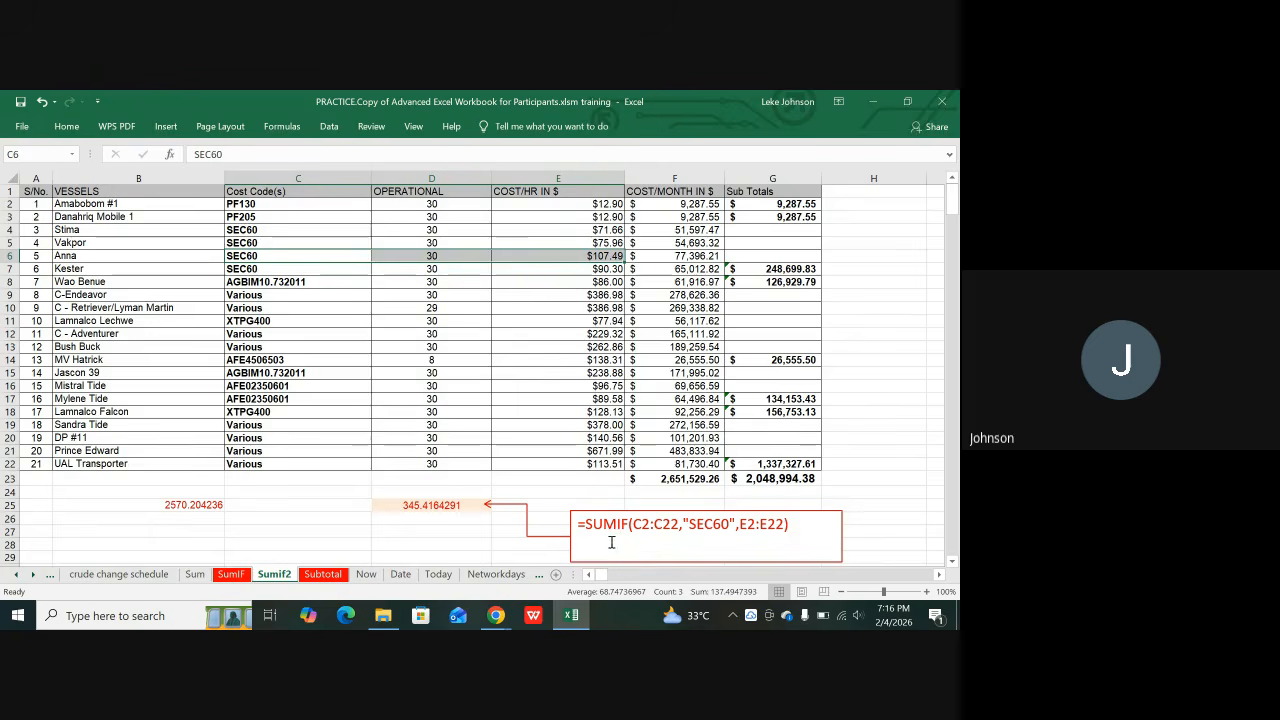
click(425, 505)
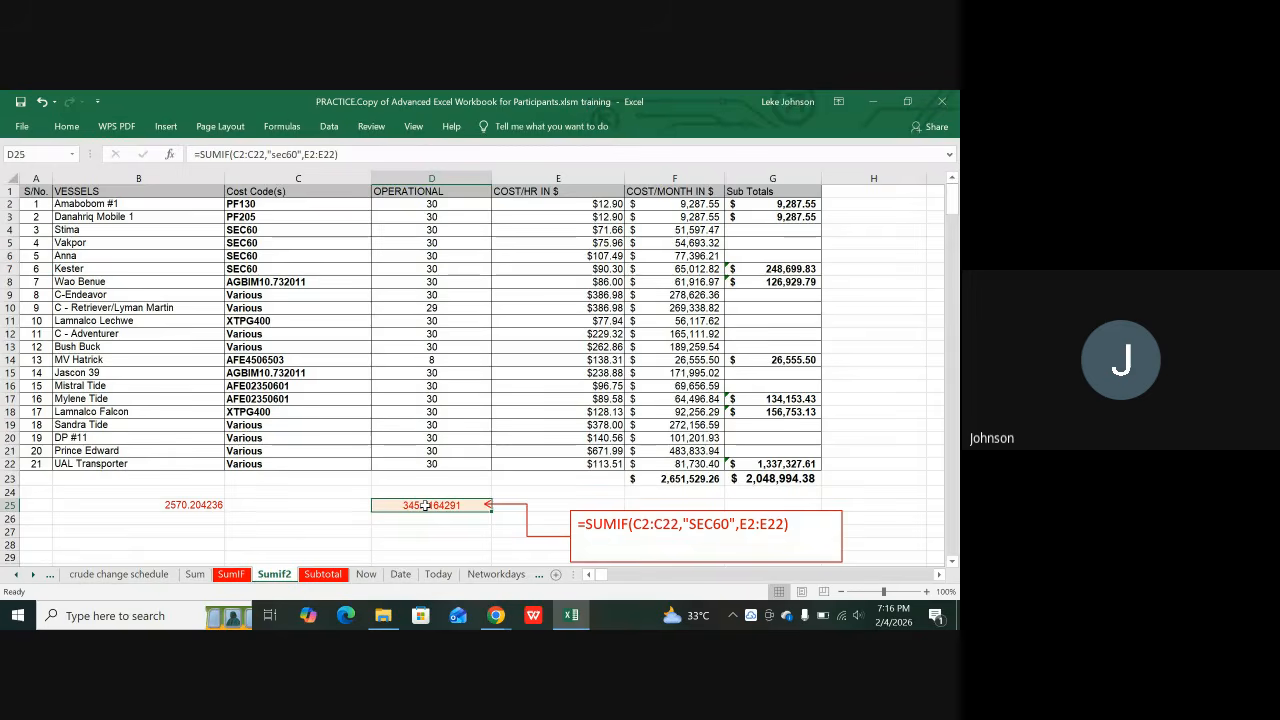
Step: Replace D25 with =SUMIF(C2:C22,"xtpg400",E2:E22), giving 206.0748683
key(Delete)
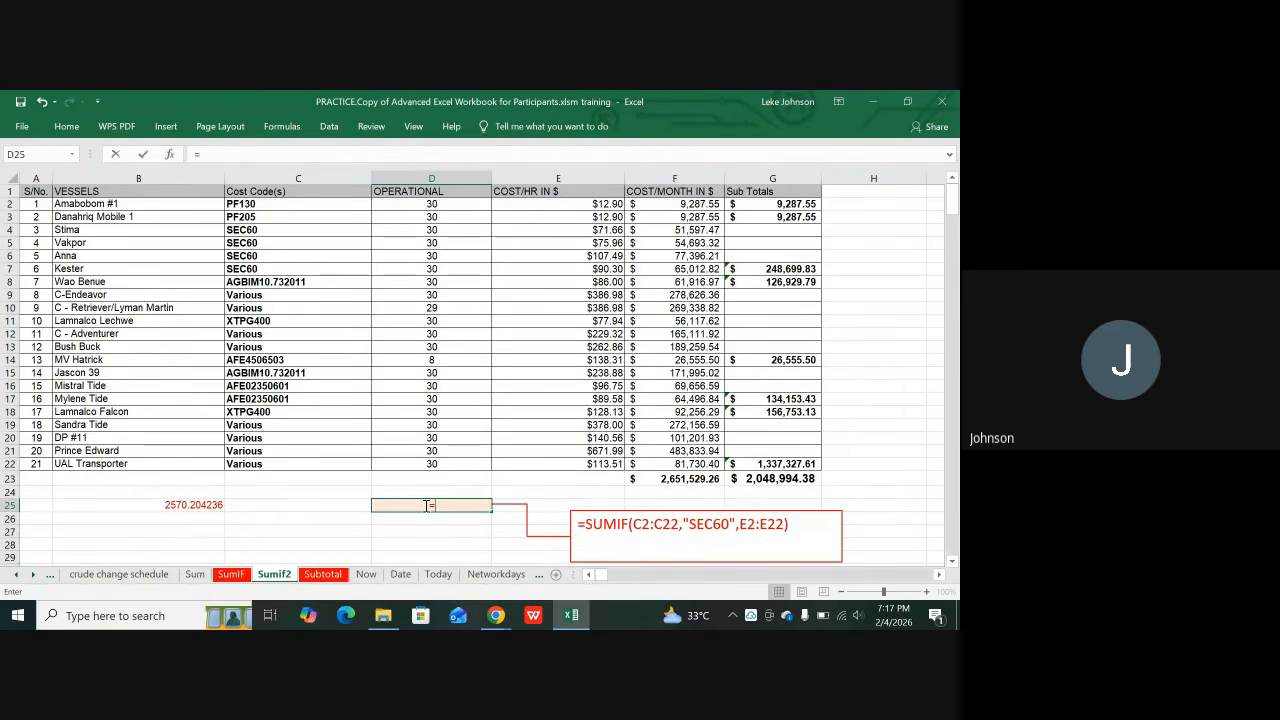
text(=)
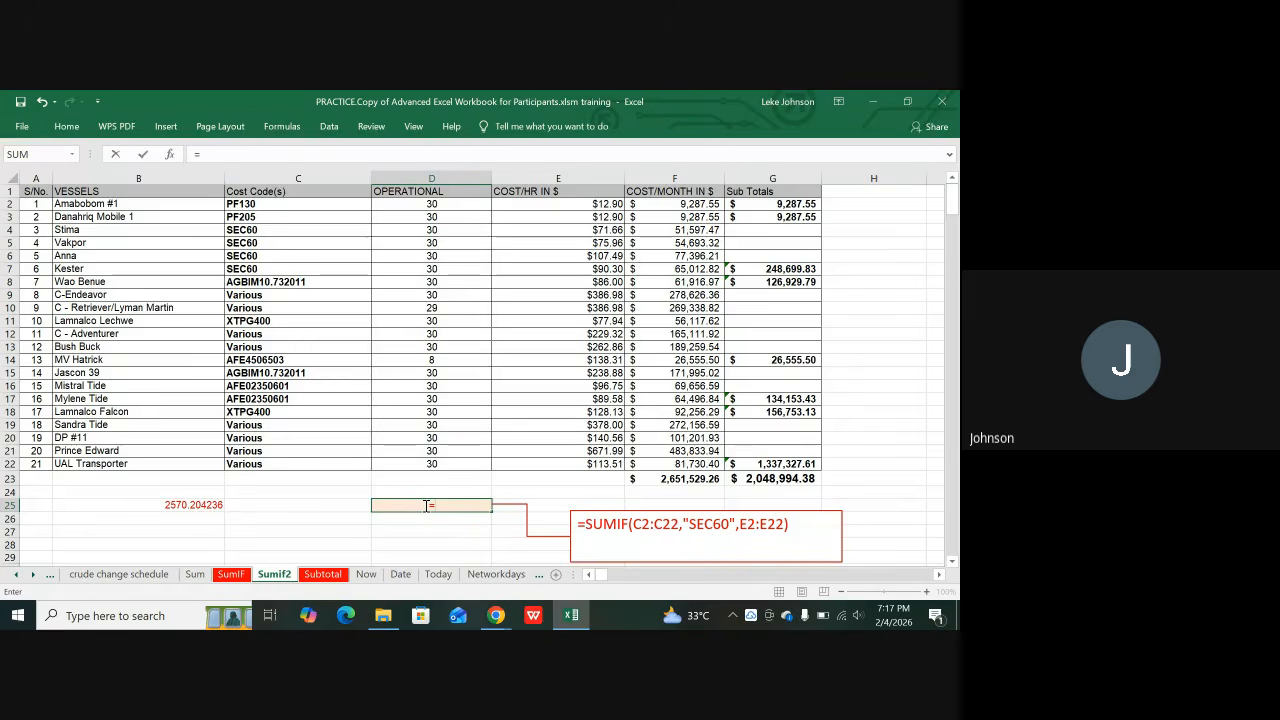
text(sumif)
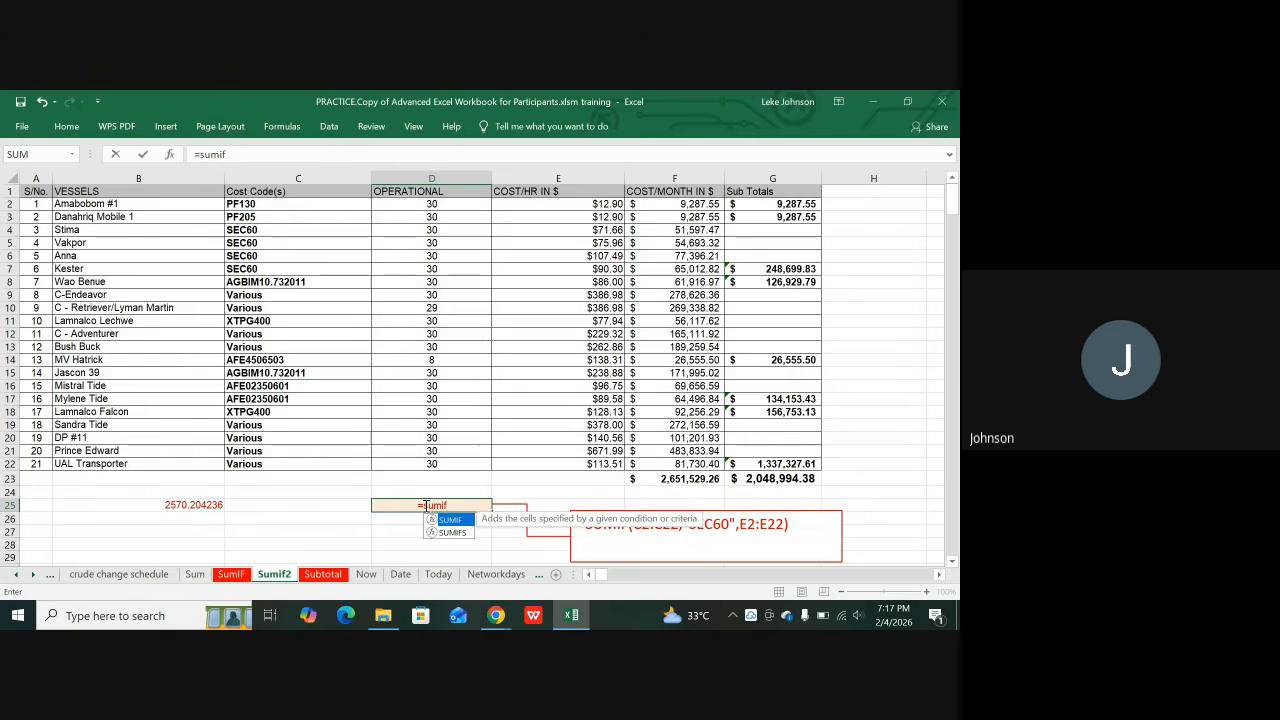
text(()
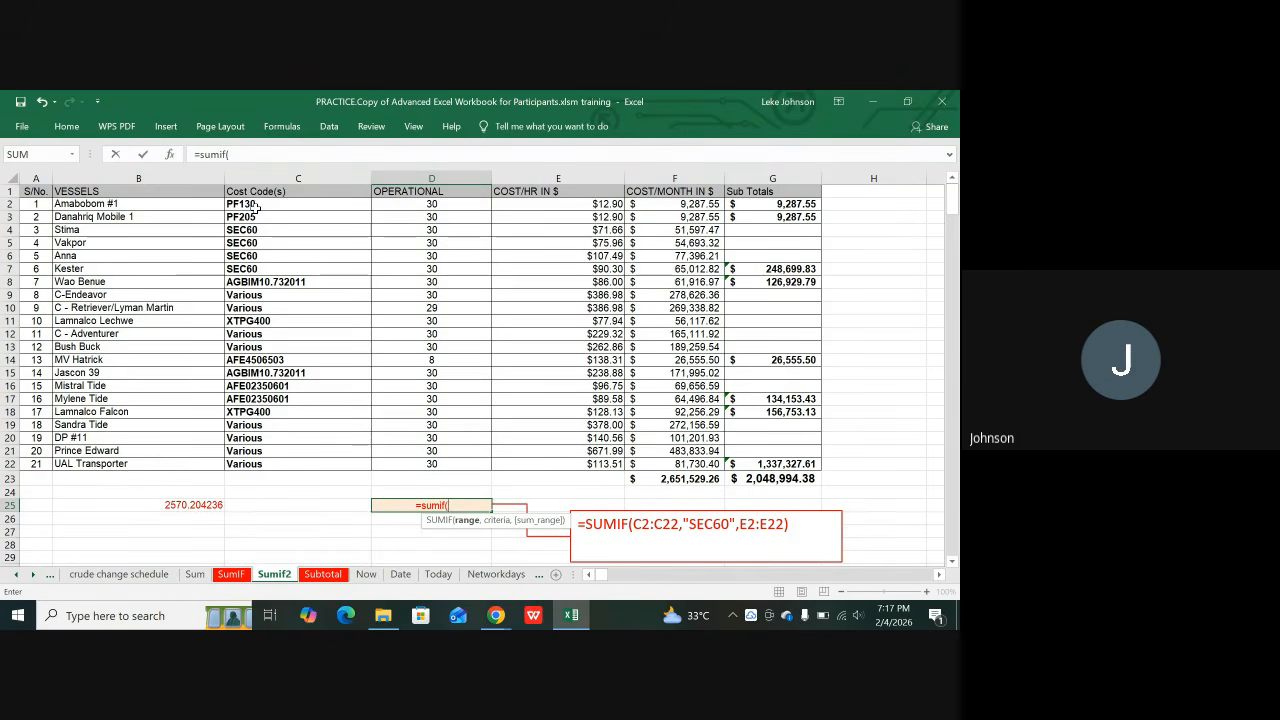
drag(255, 204, 240, 466)
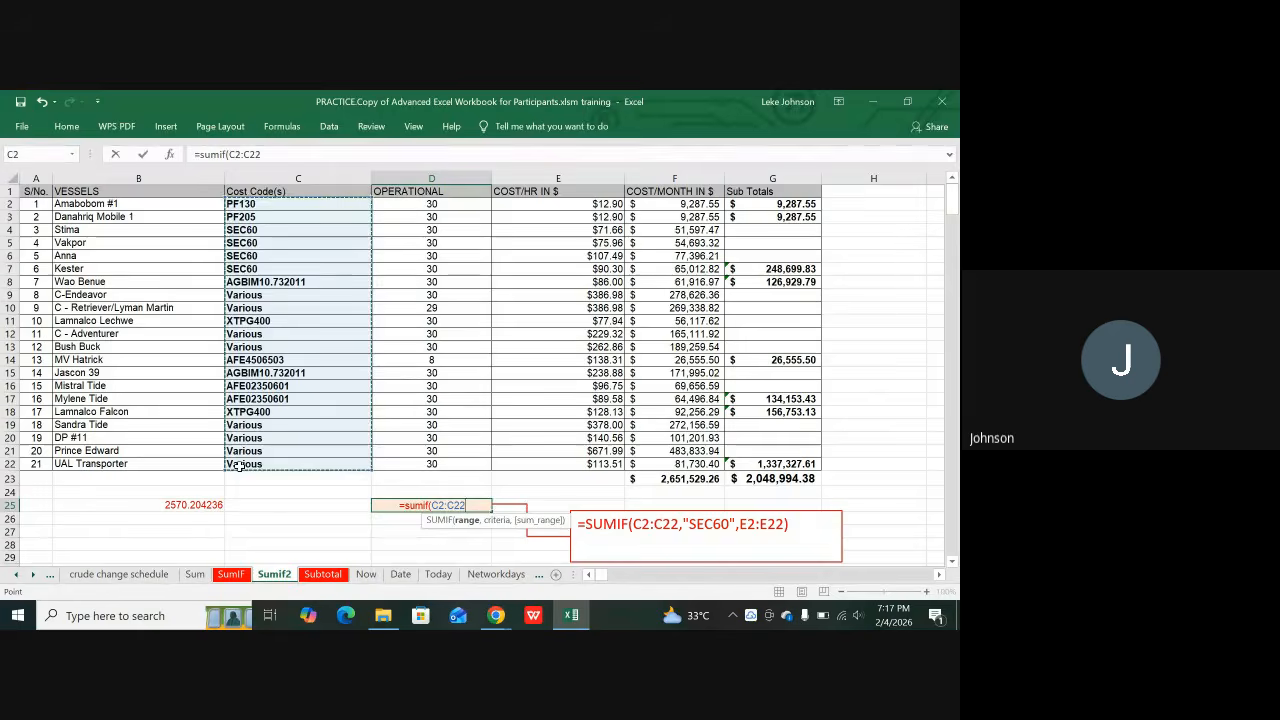
text(,)
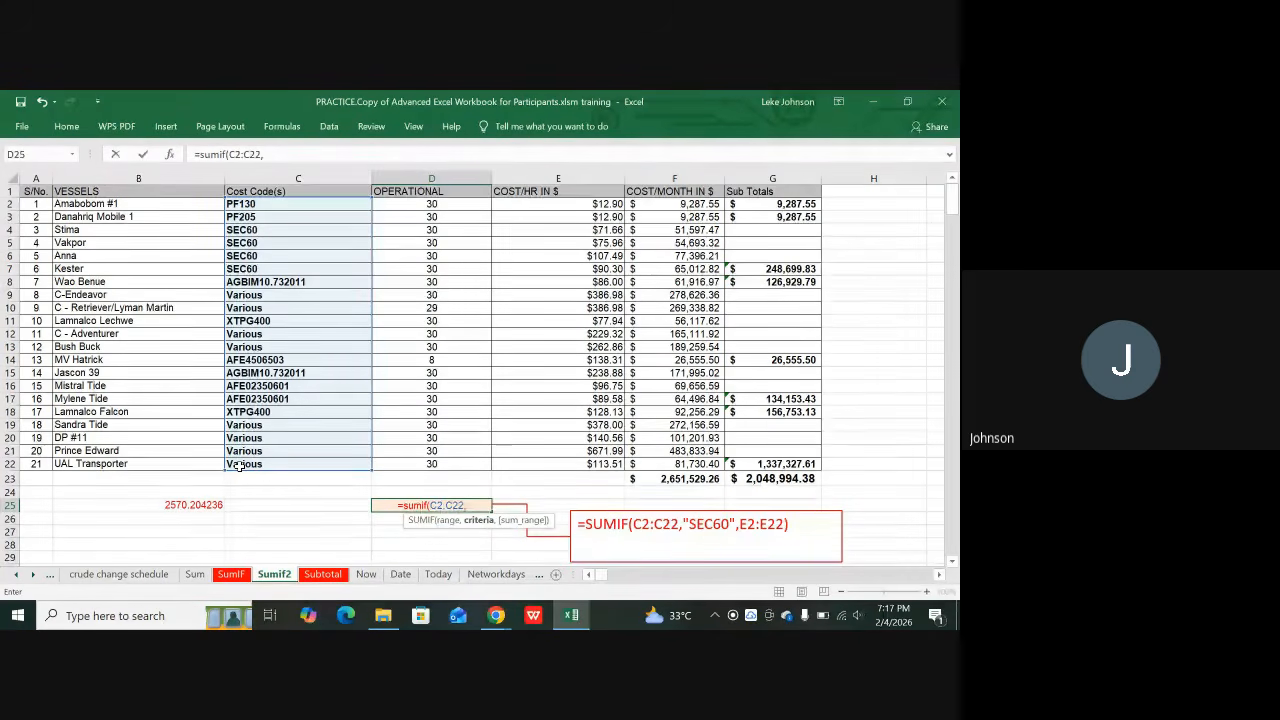
text(")
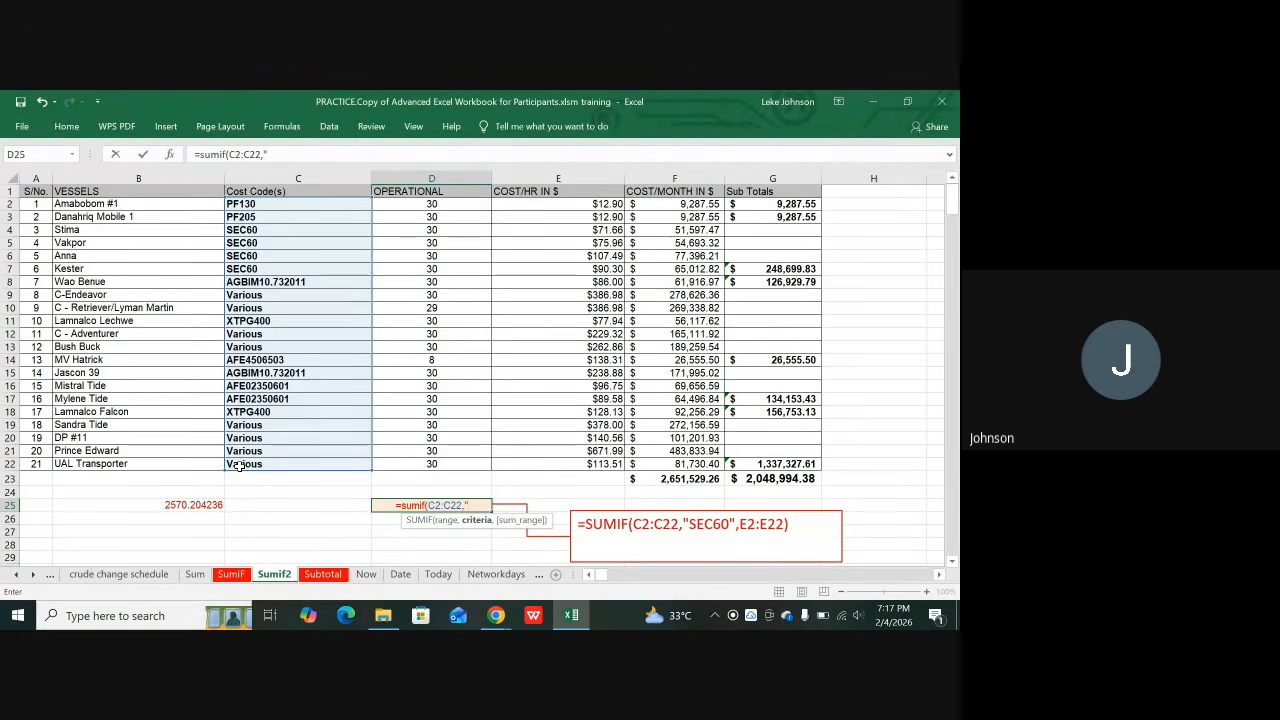
text(xt)
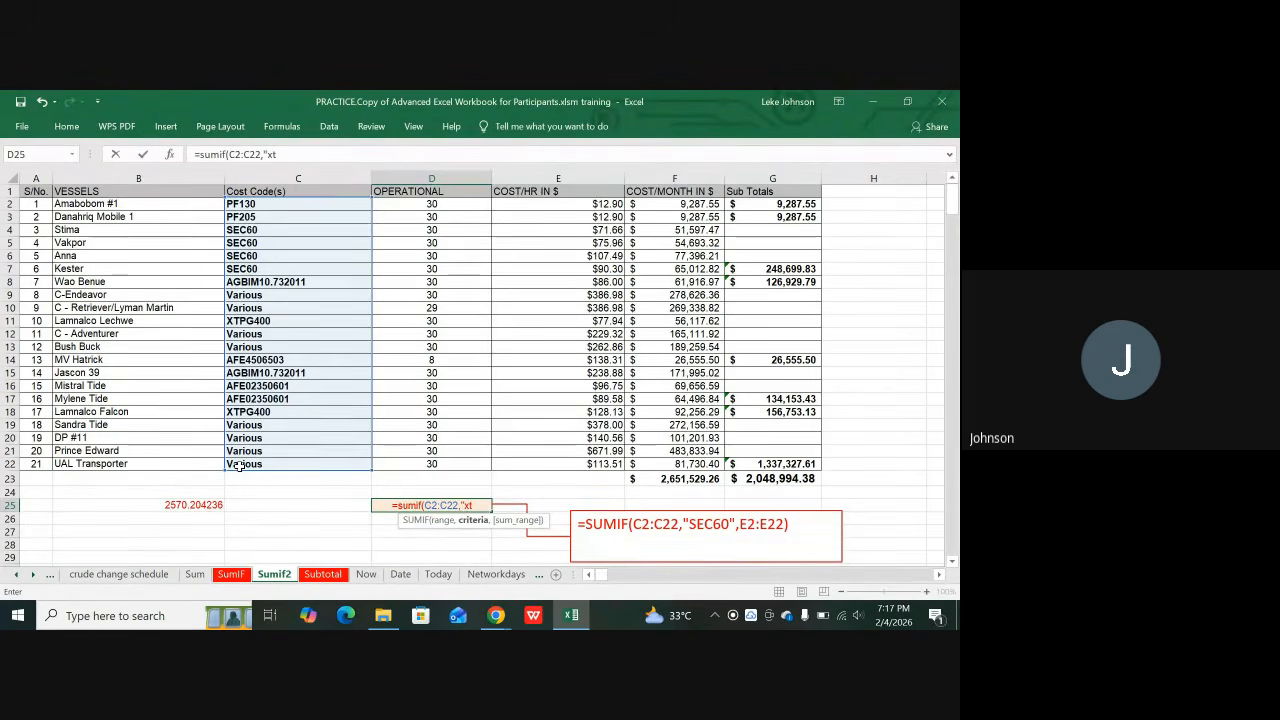
text(p)
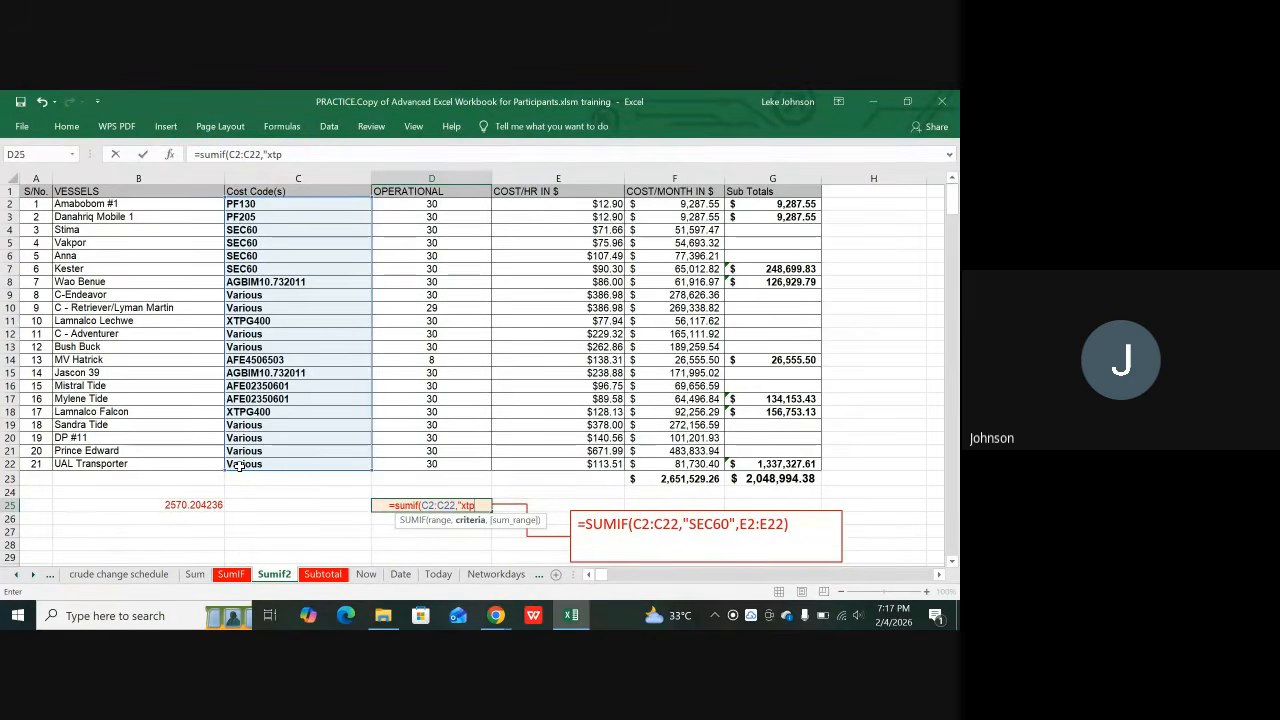
text(g)
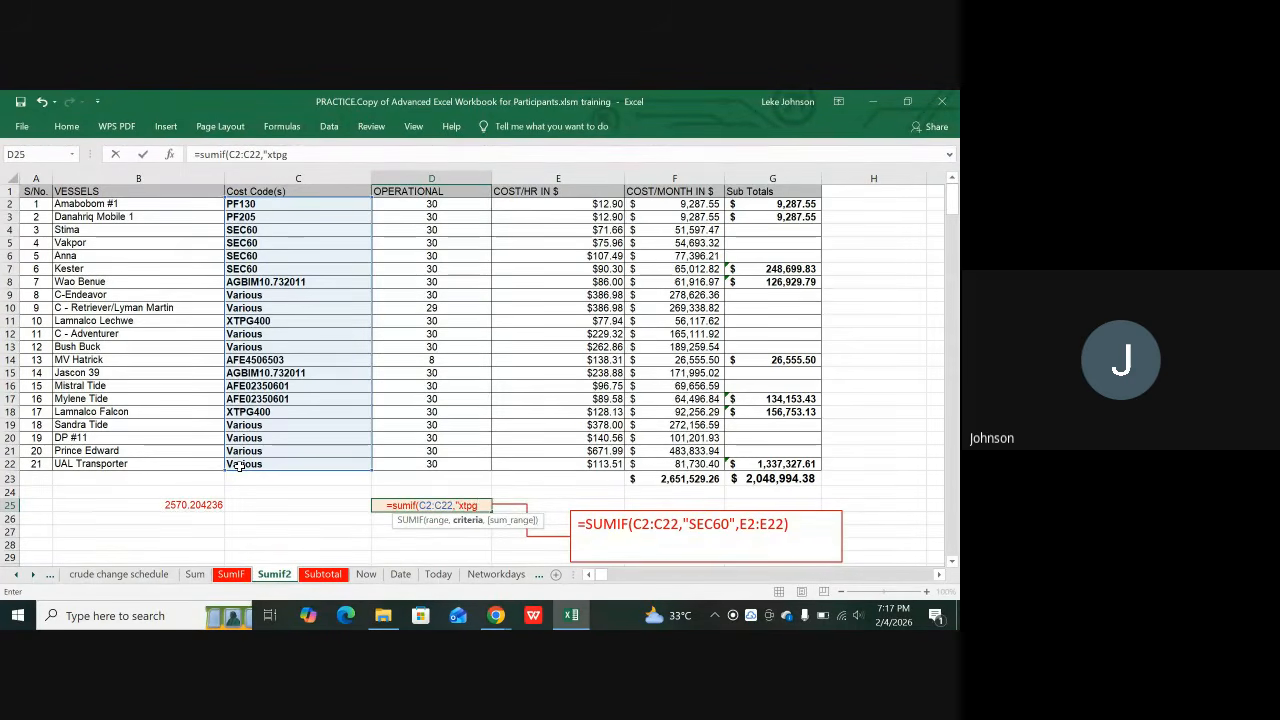
text(400)
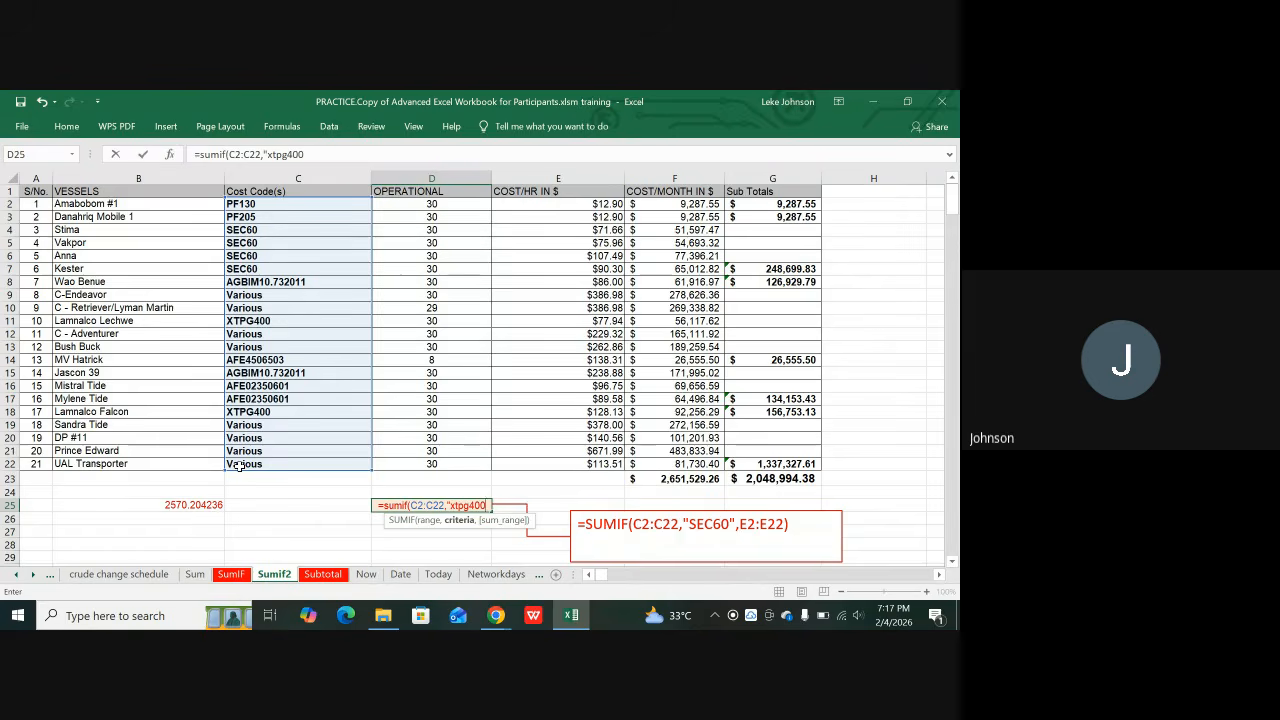
text(")
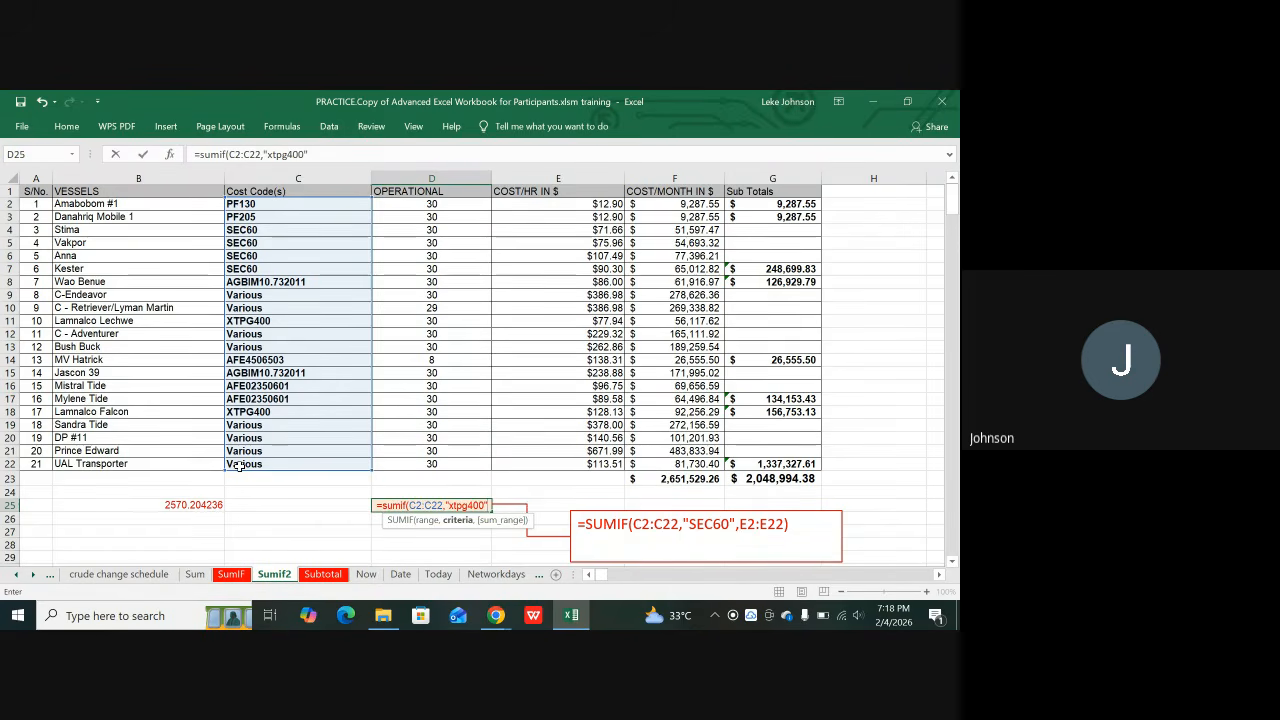
text(,)
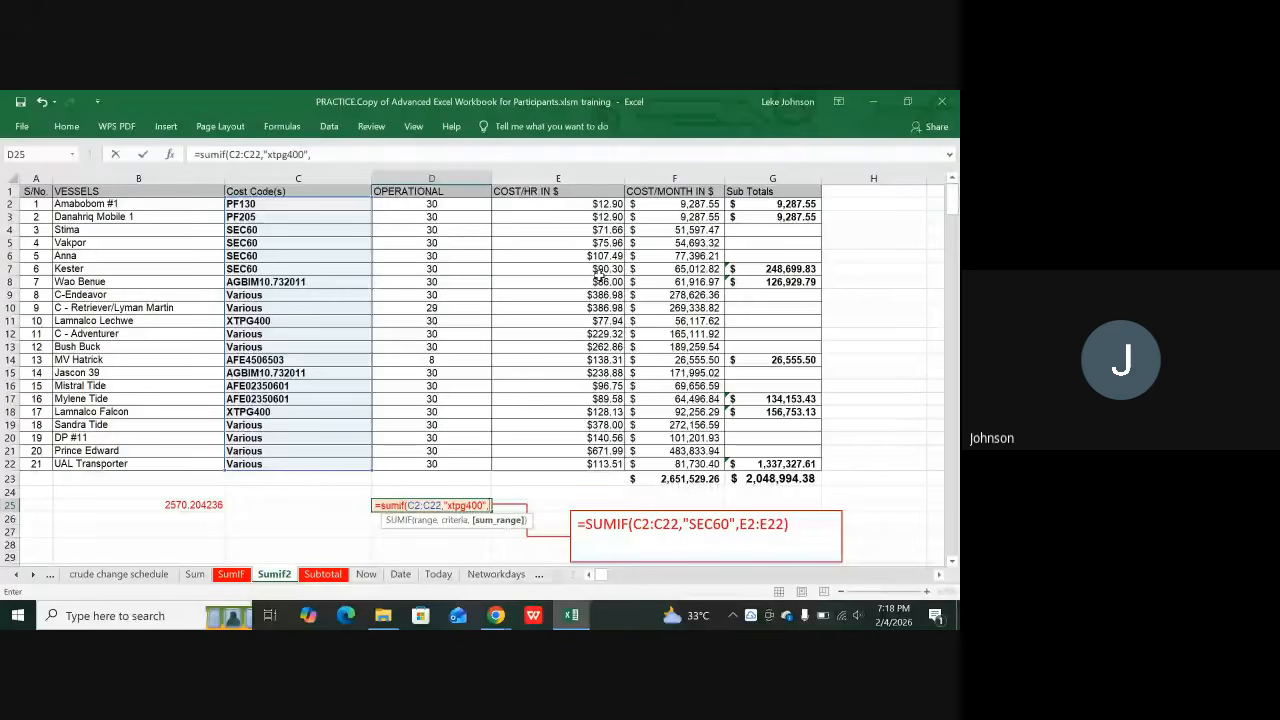
click(598, 204)
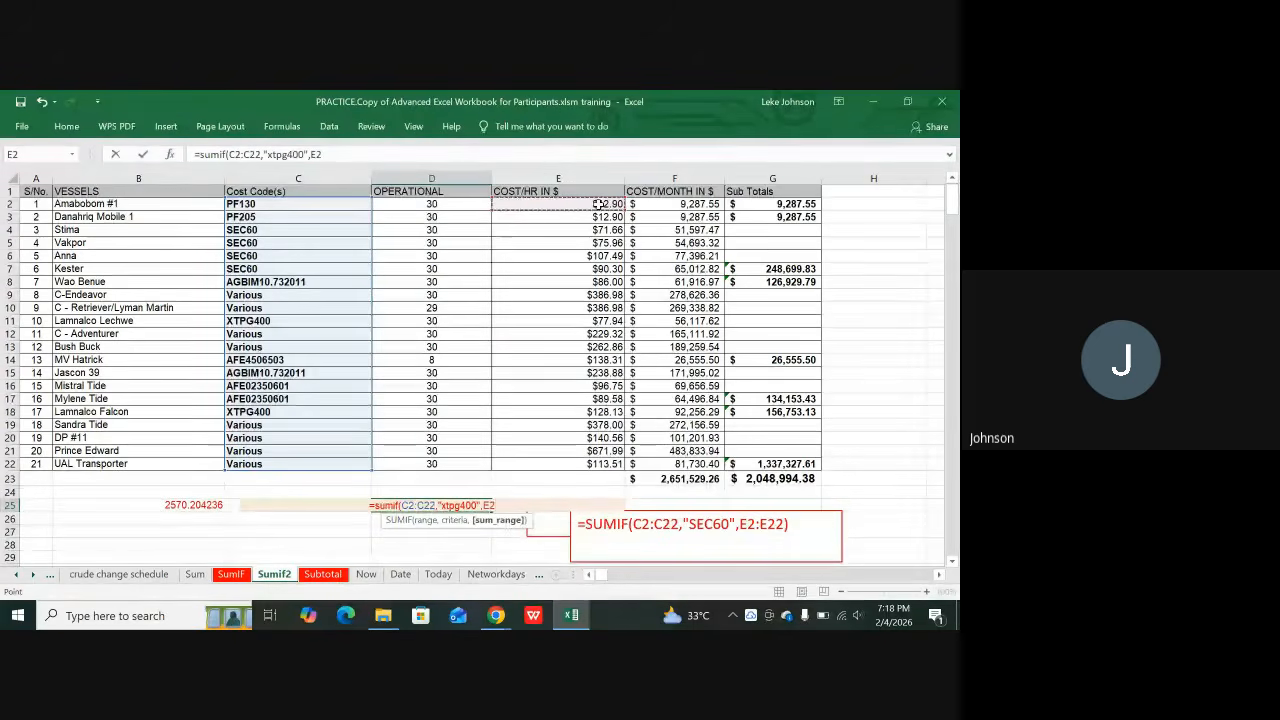
drag(598, 204, 541, 465)
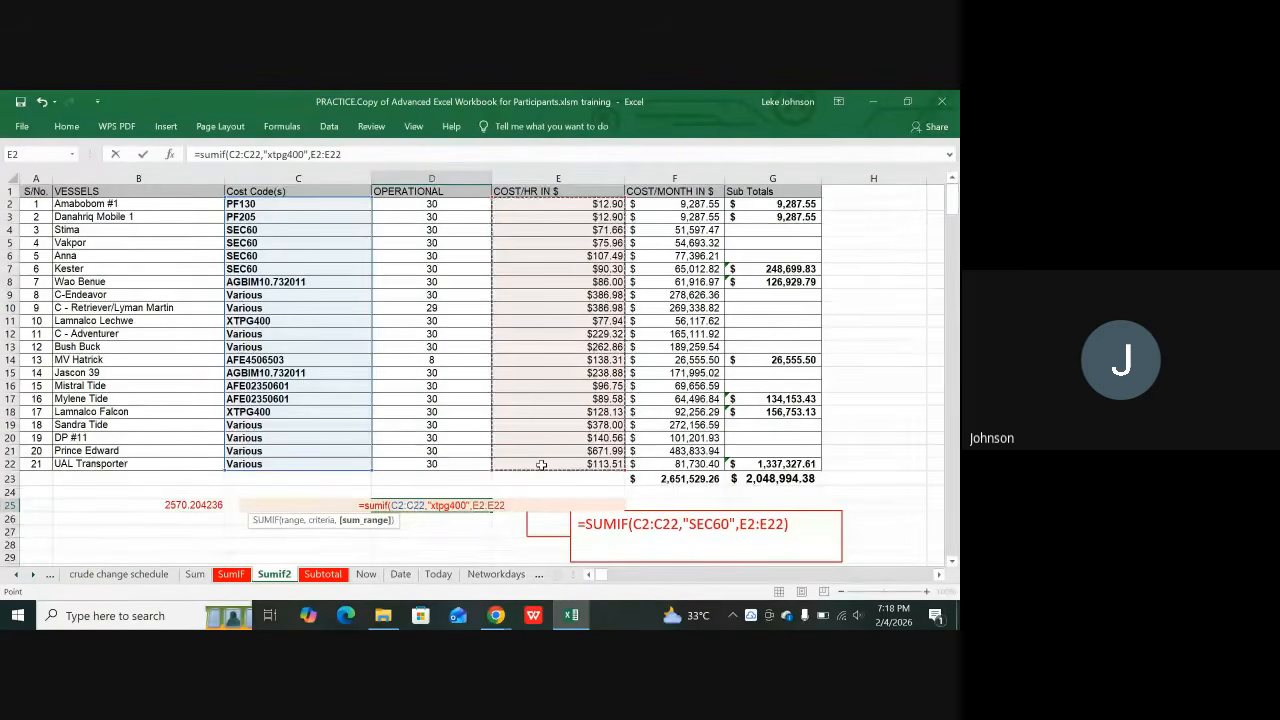
text())
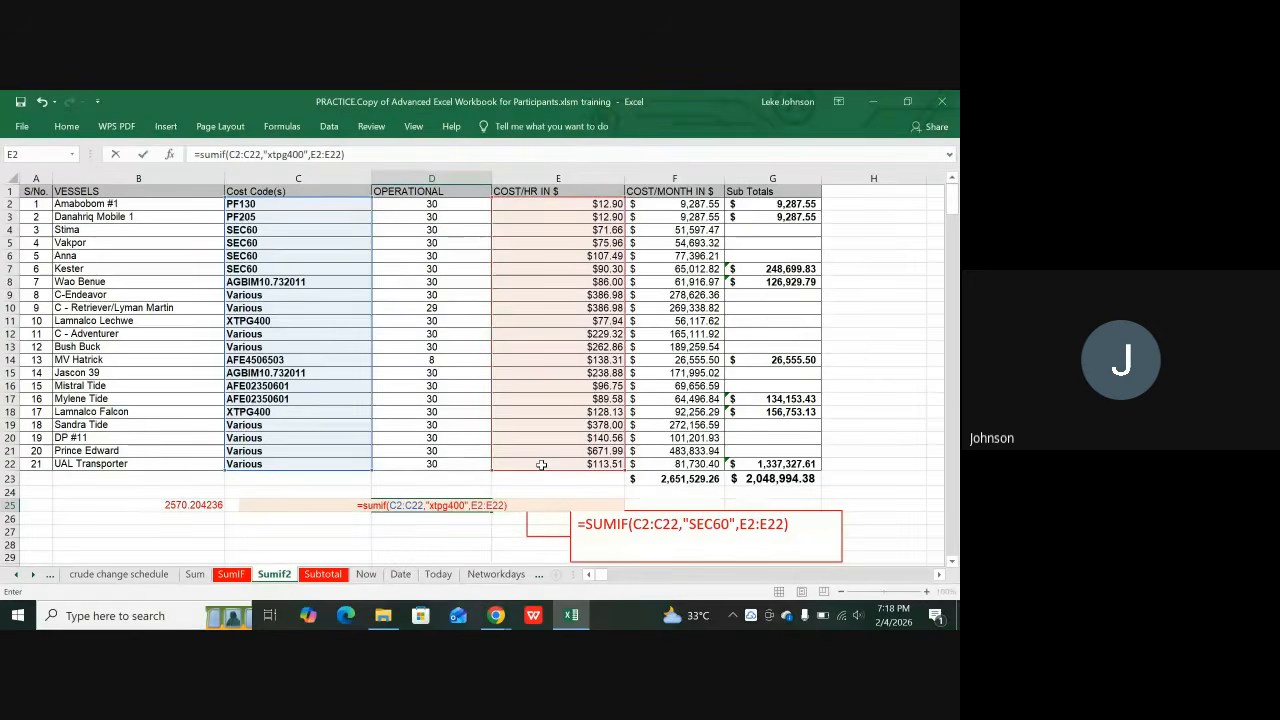
key(Return)
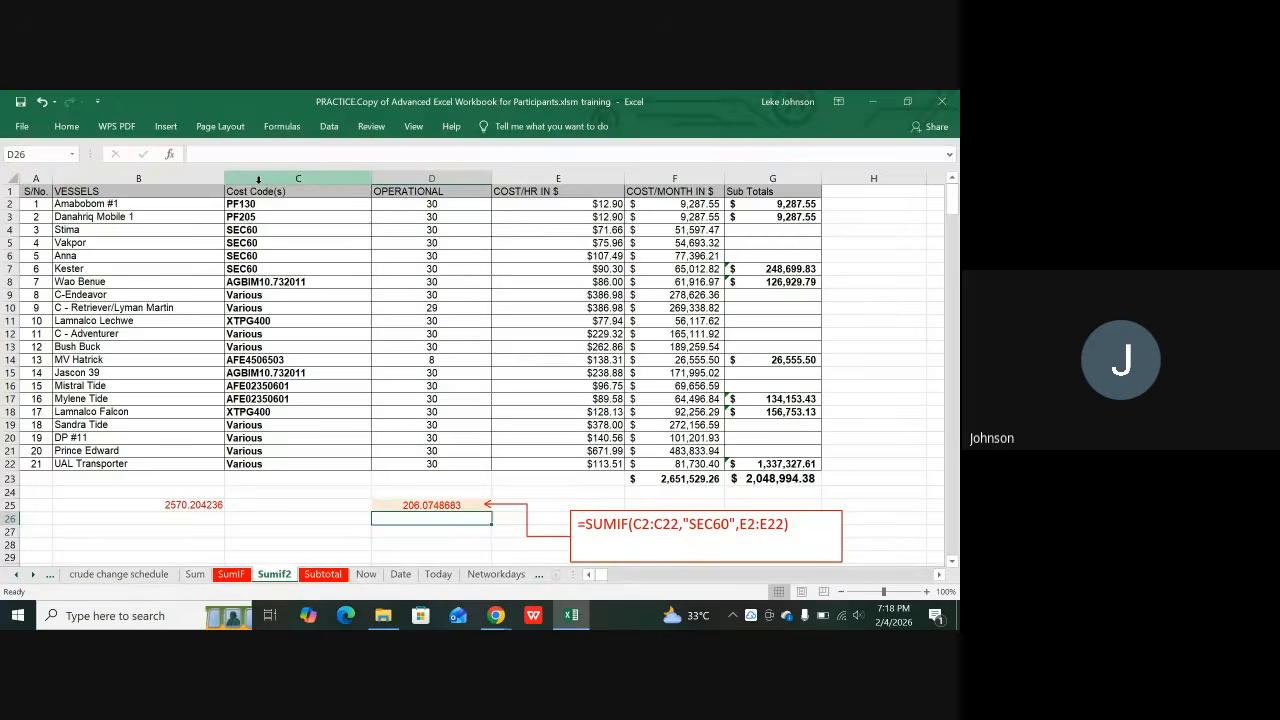
click(258, 179)
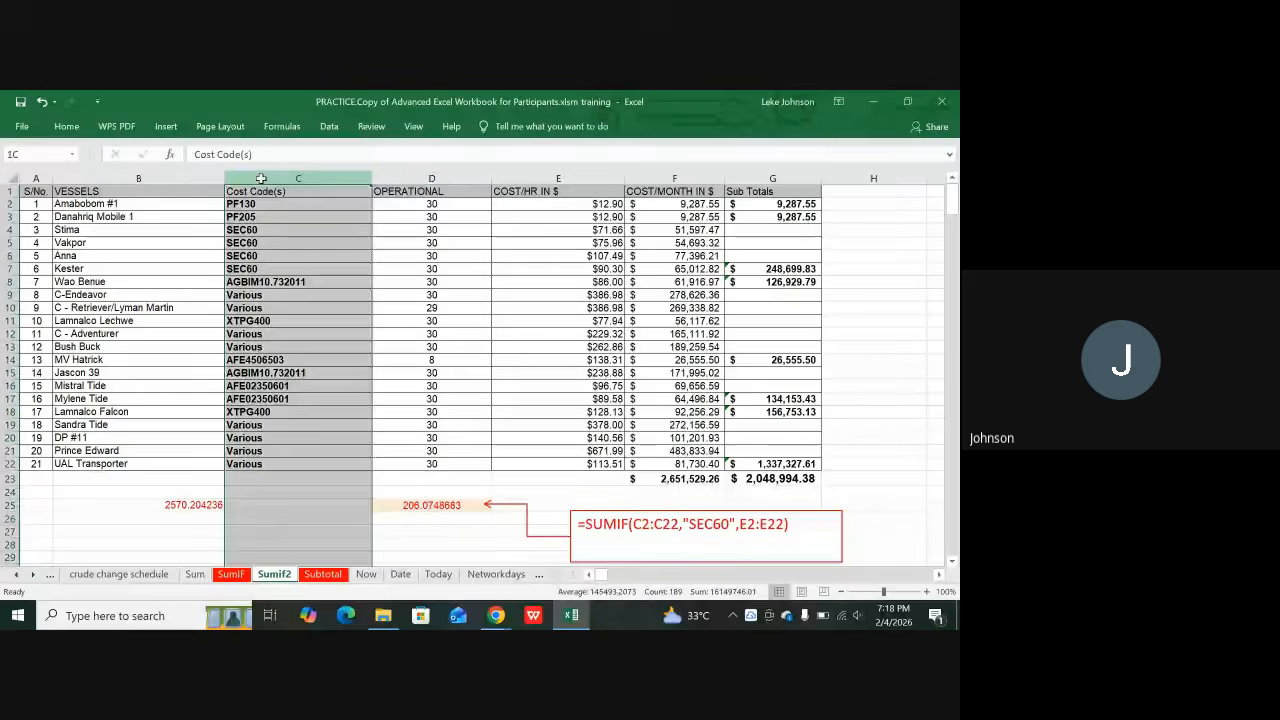
click(296, 492)
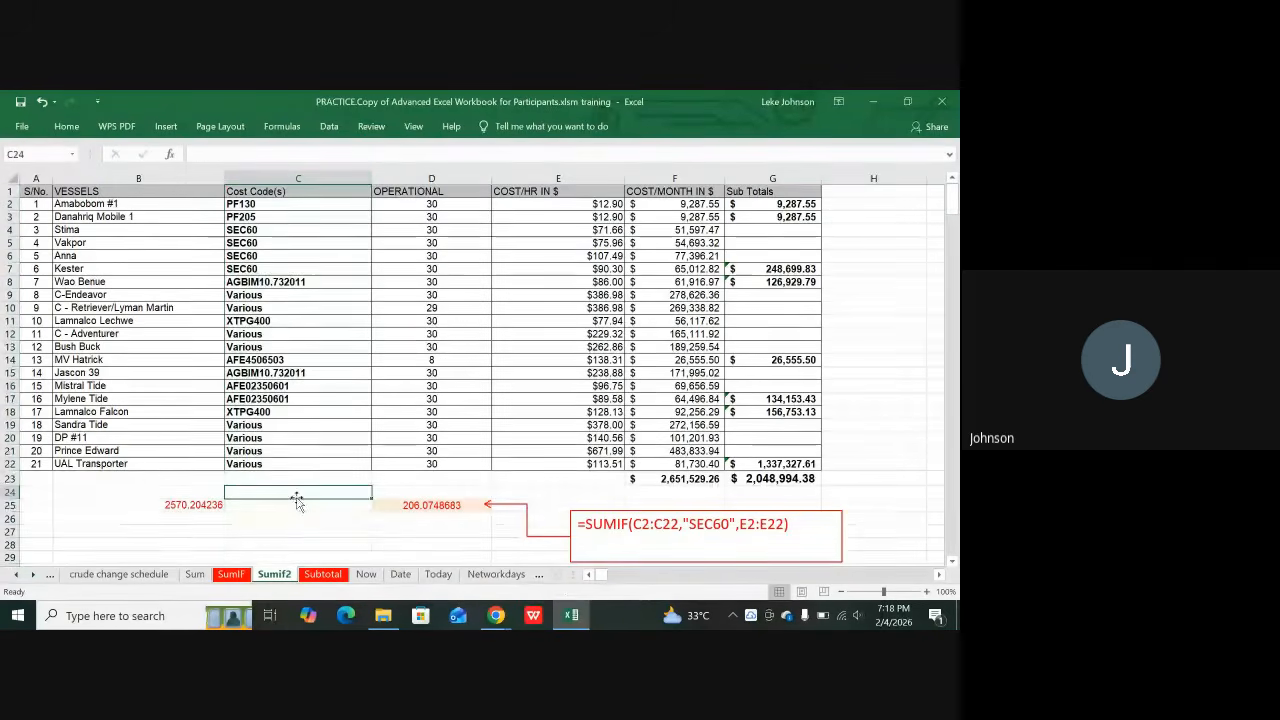
click(258, 321)
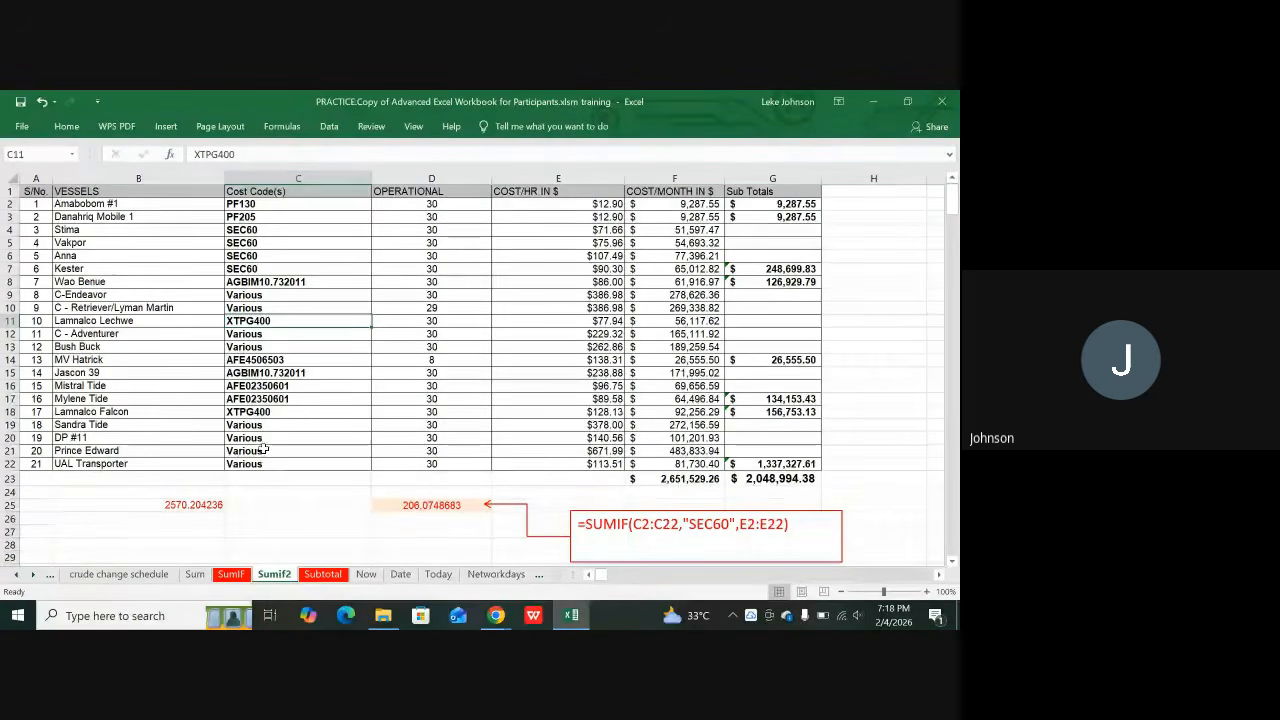
click(258, 412)
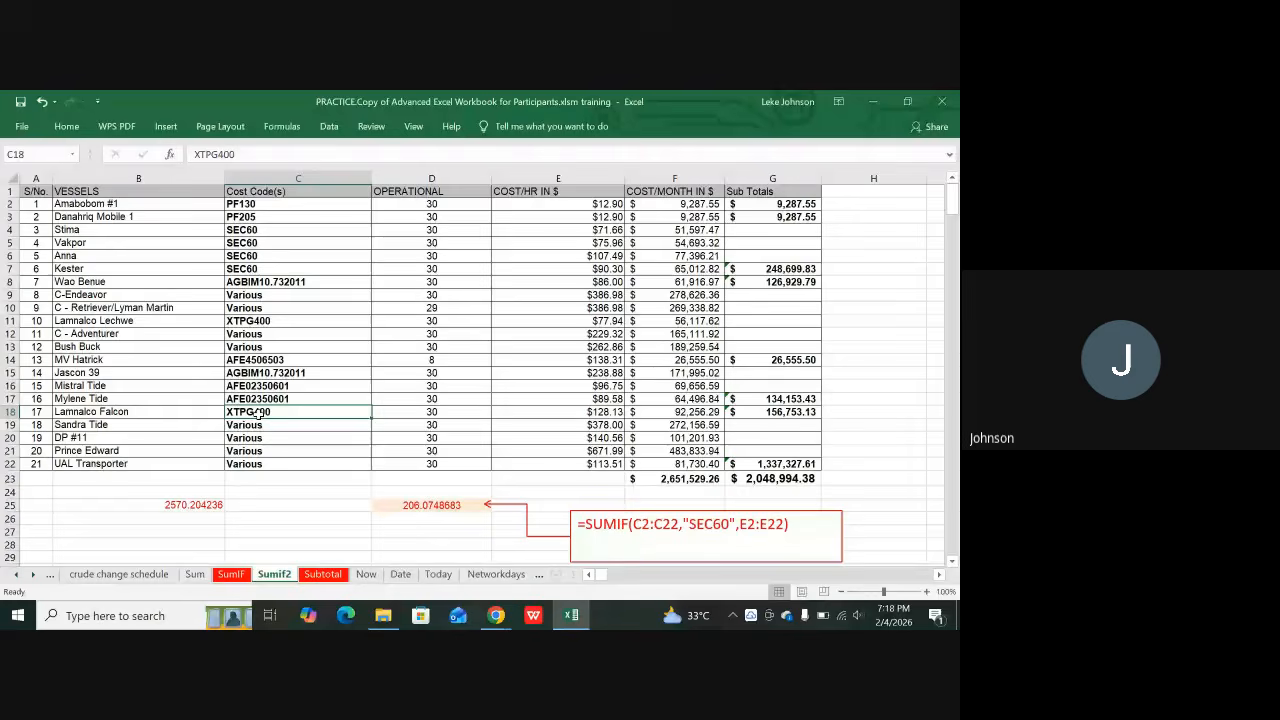
click(258, 321)
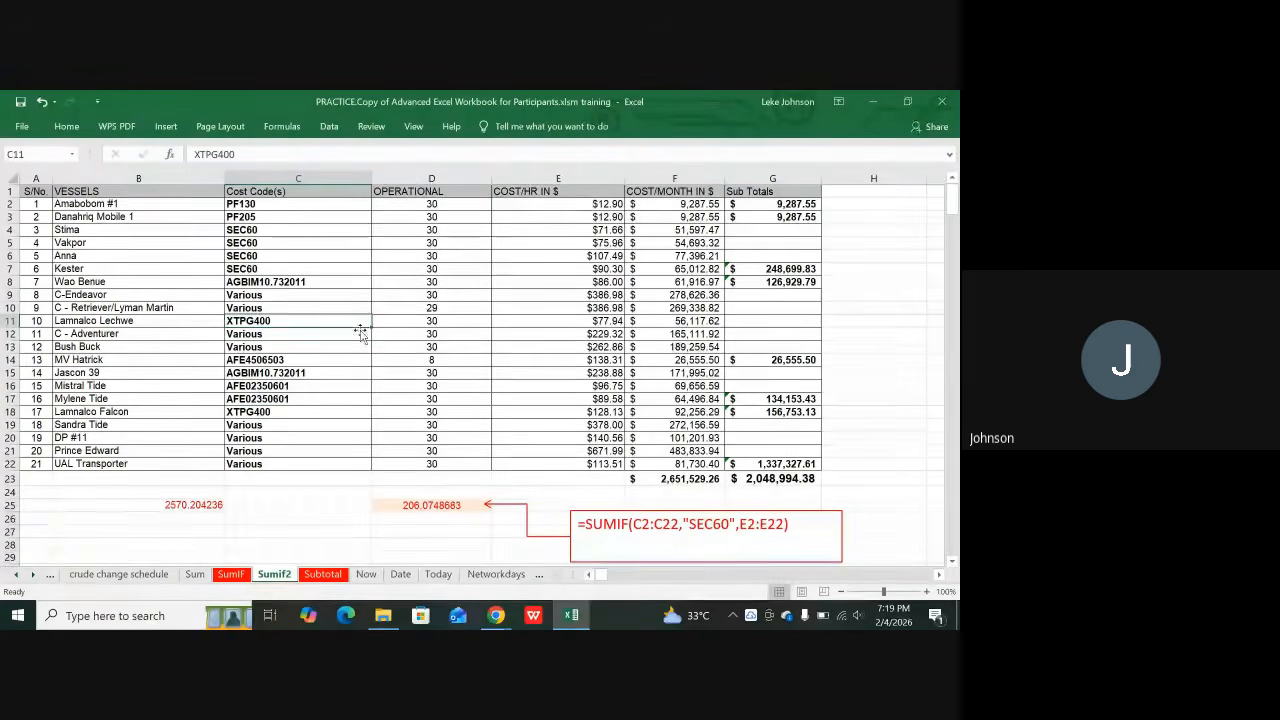
click(596, 319)
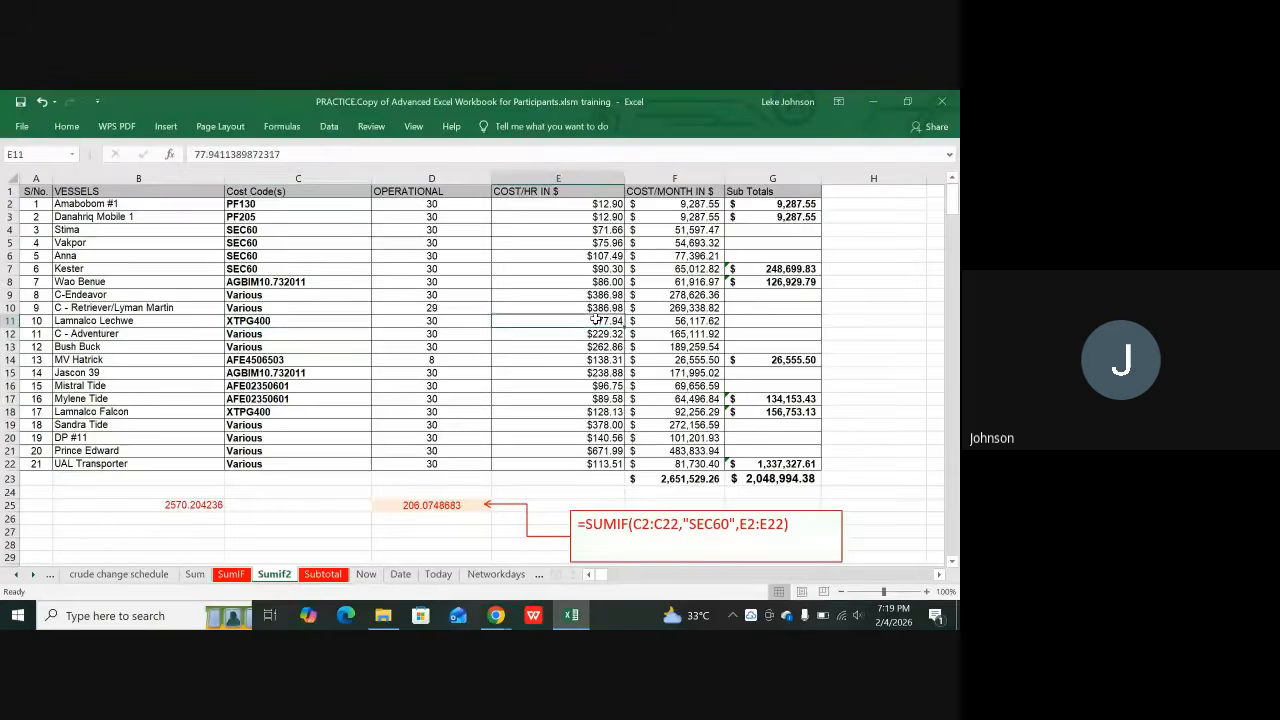
drag(281, 319, 556, 322)
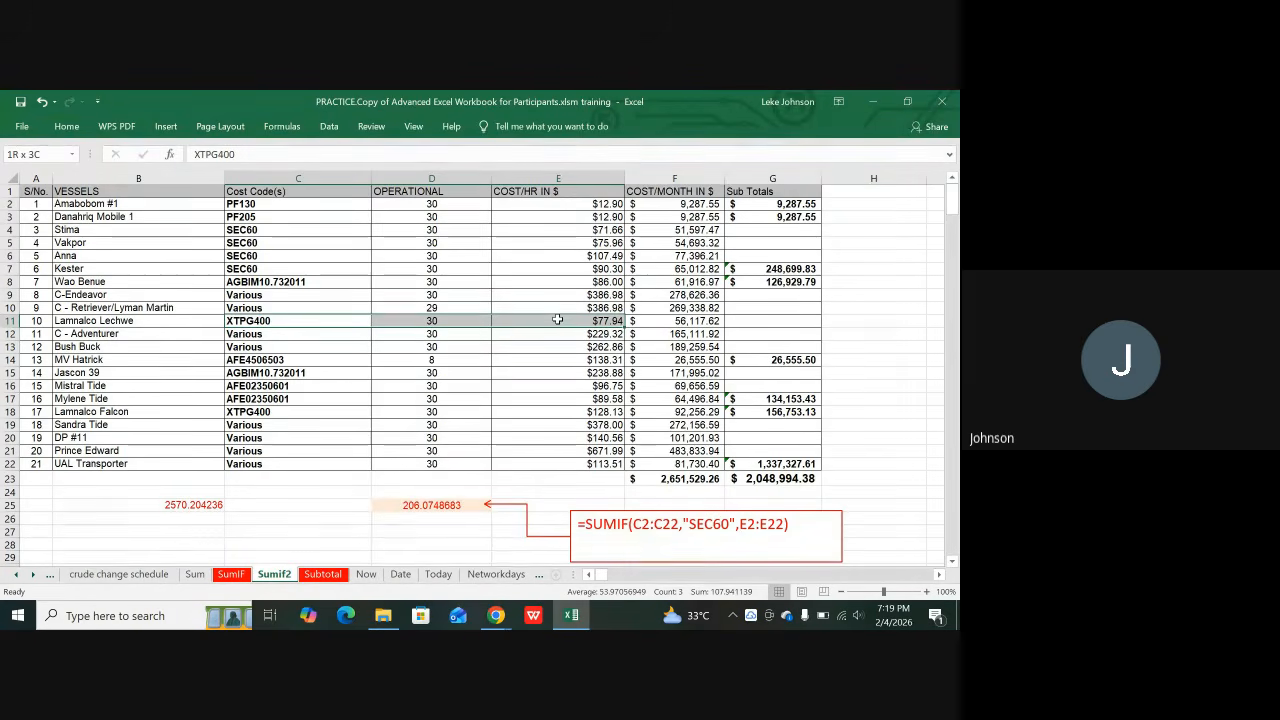
drag(557, 319, 557, 320)
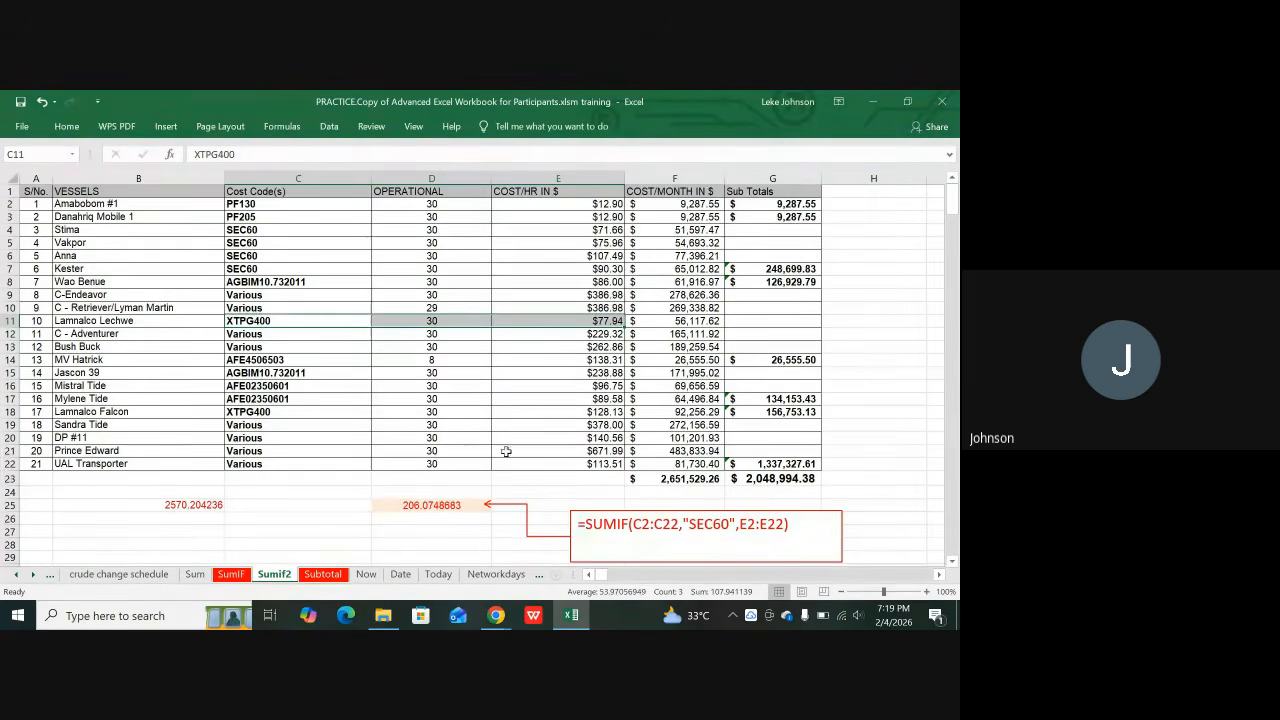
click(458, 506)
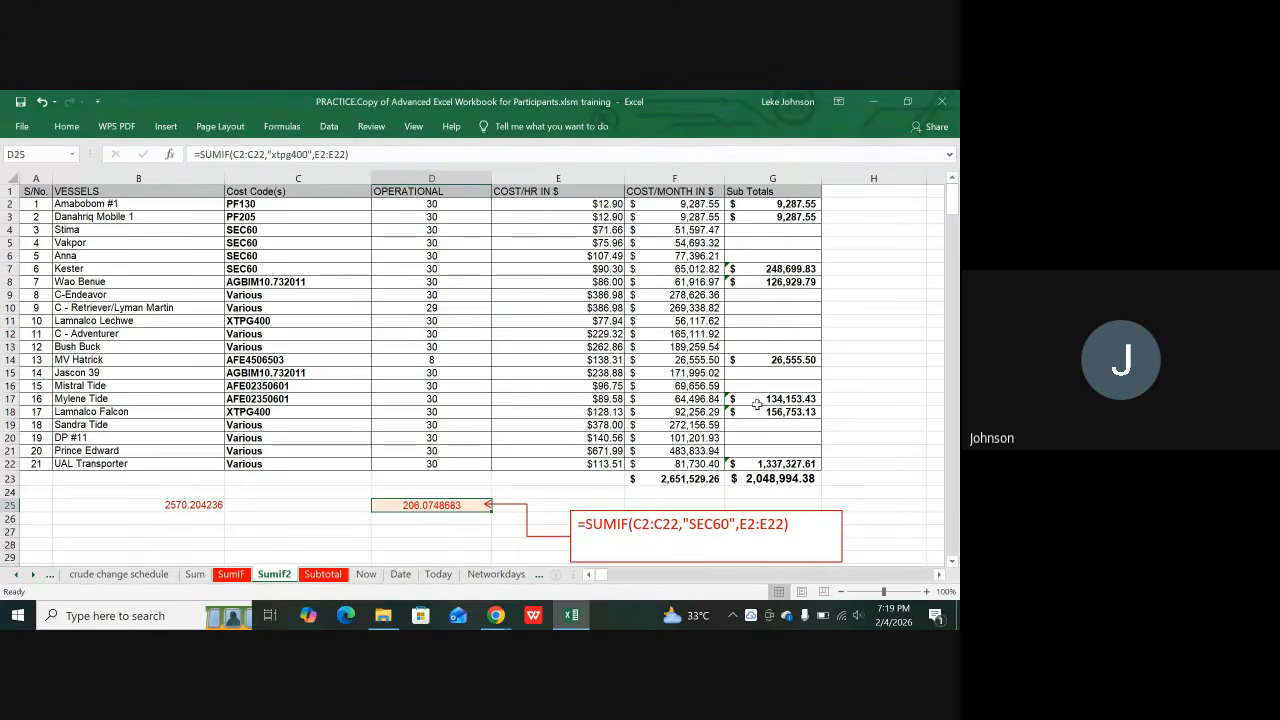
click(786, 229)
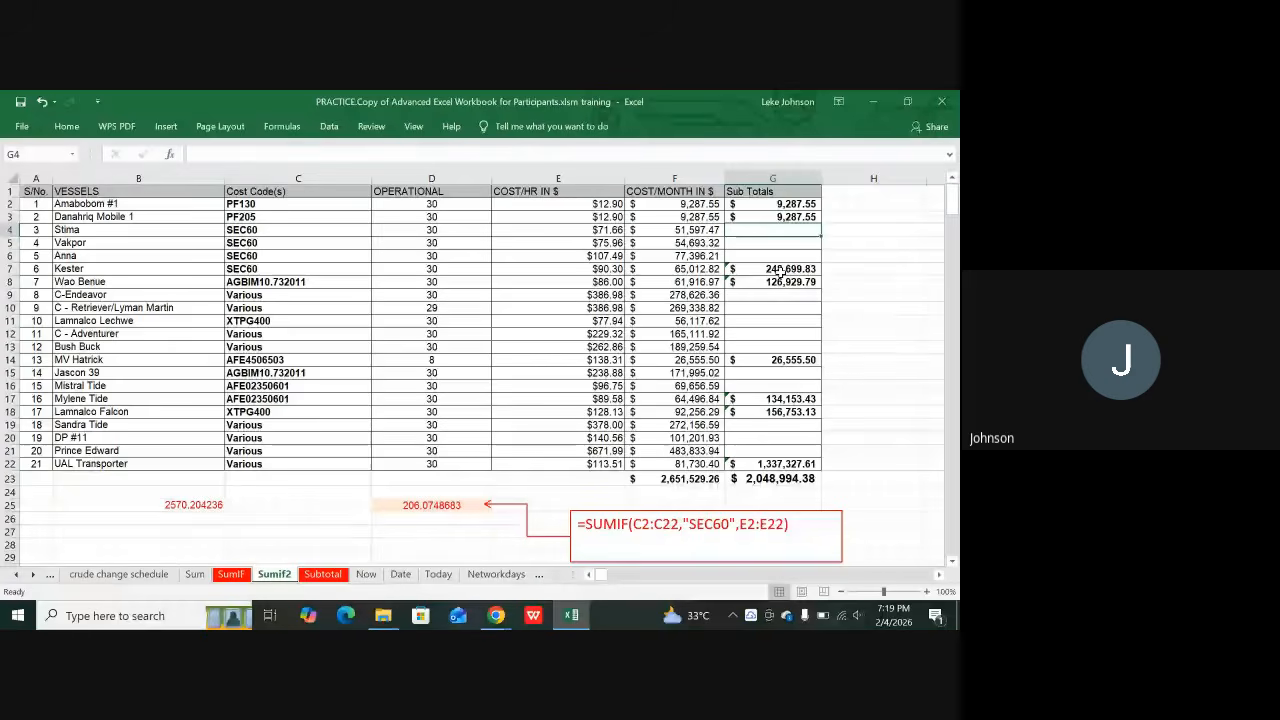
click(779, 272)
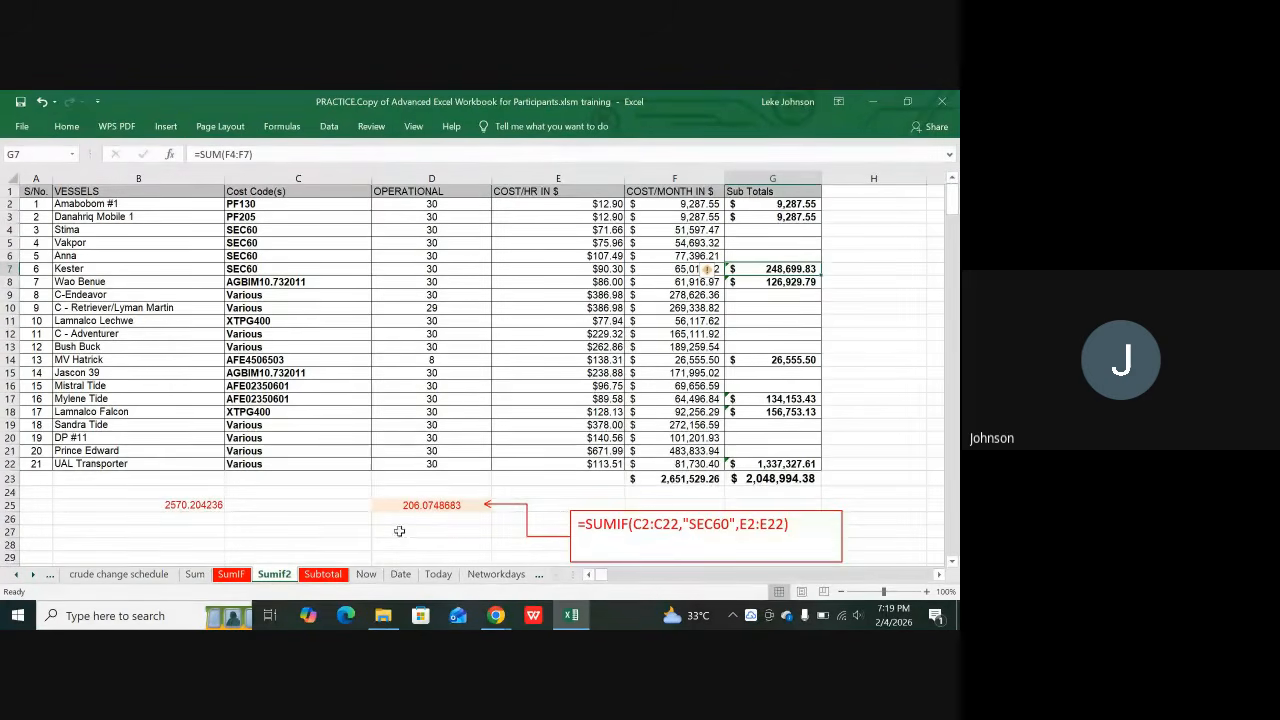
click(740, 204)
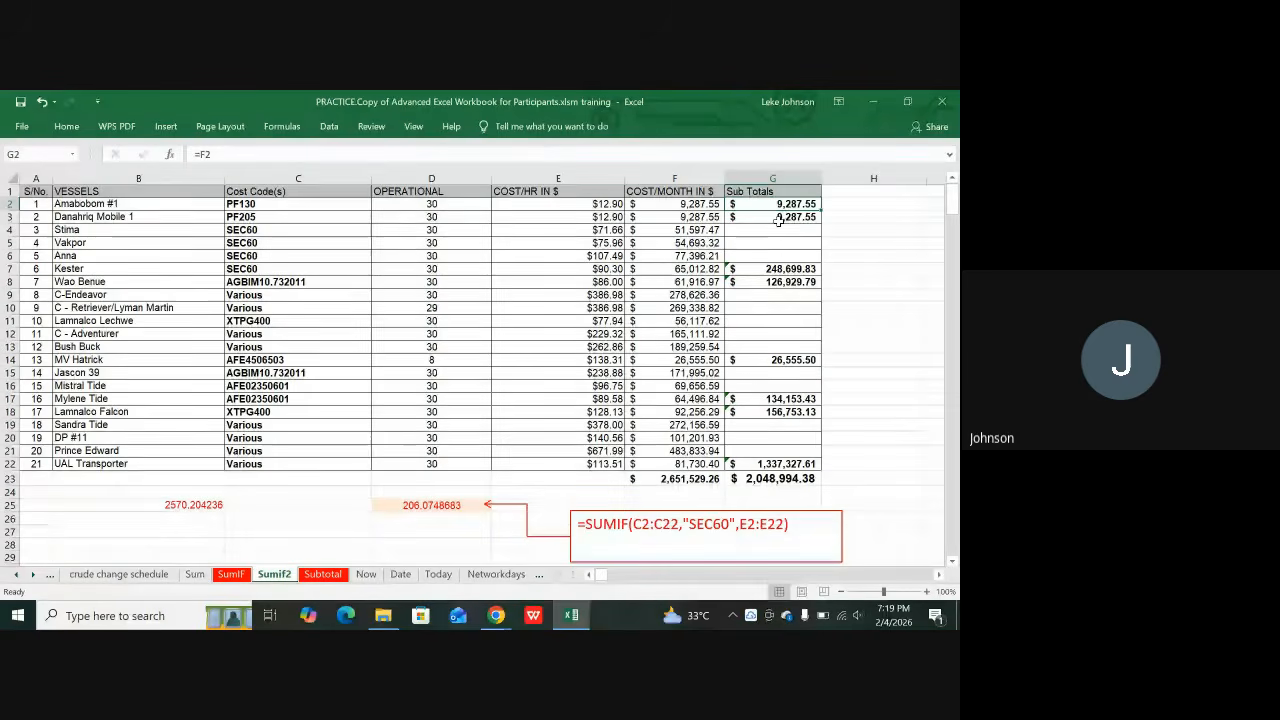
click(778, 220)
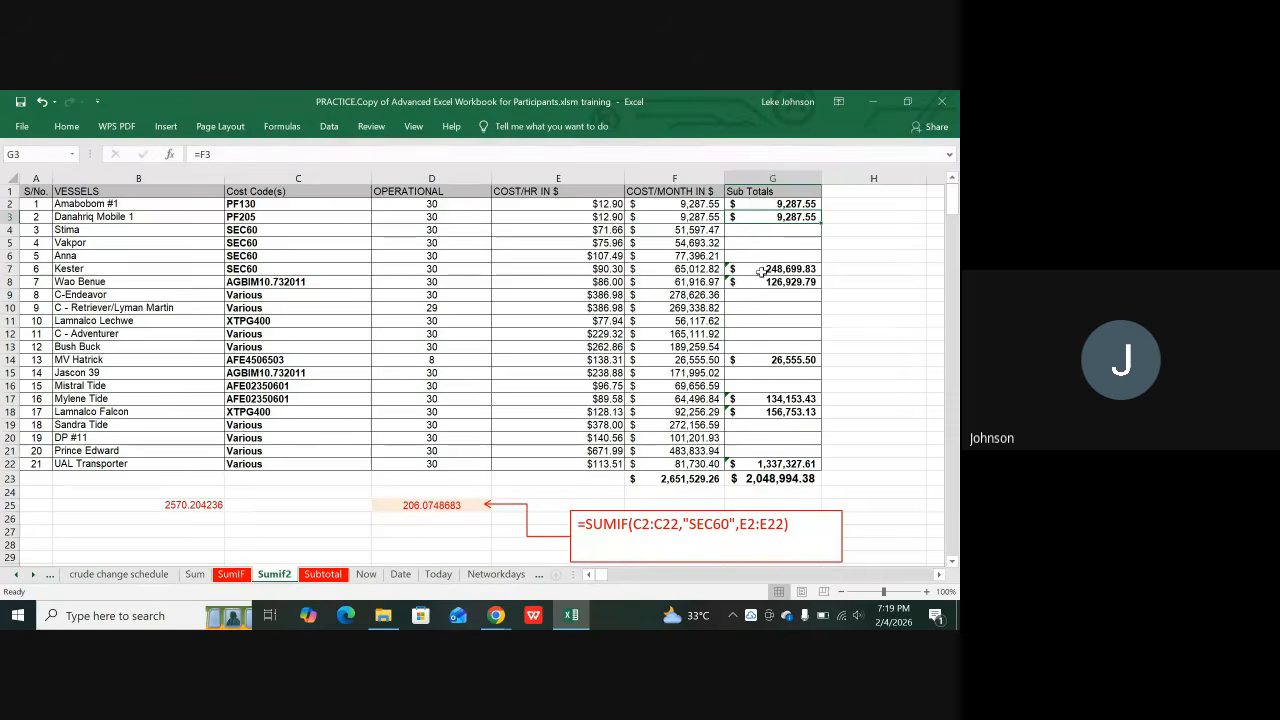
click(702, 205)
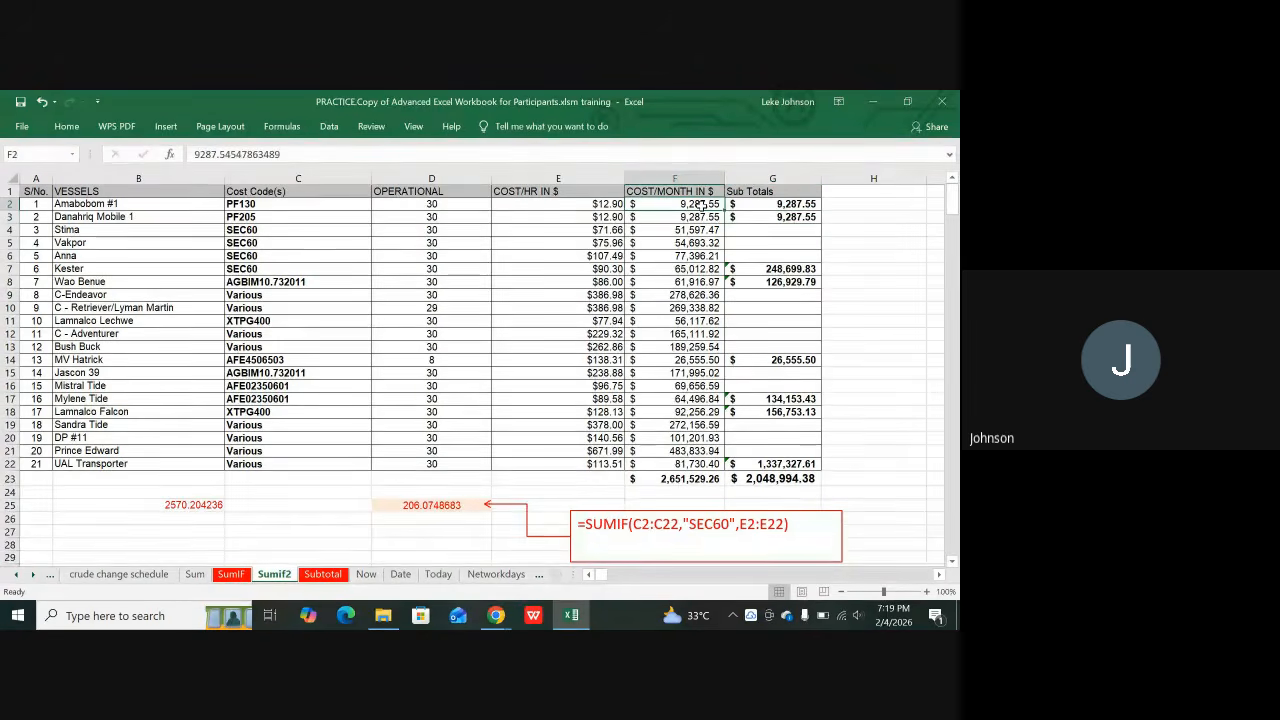
click(584, 214)
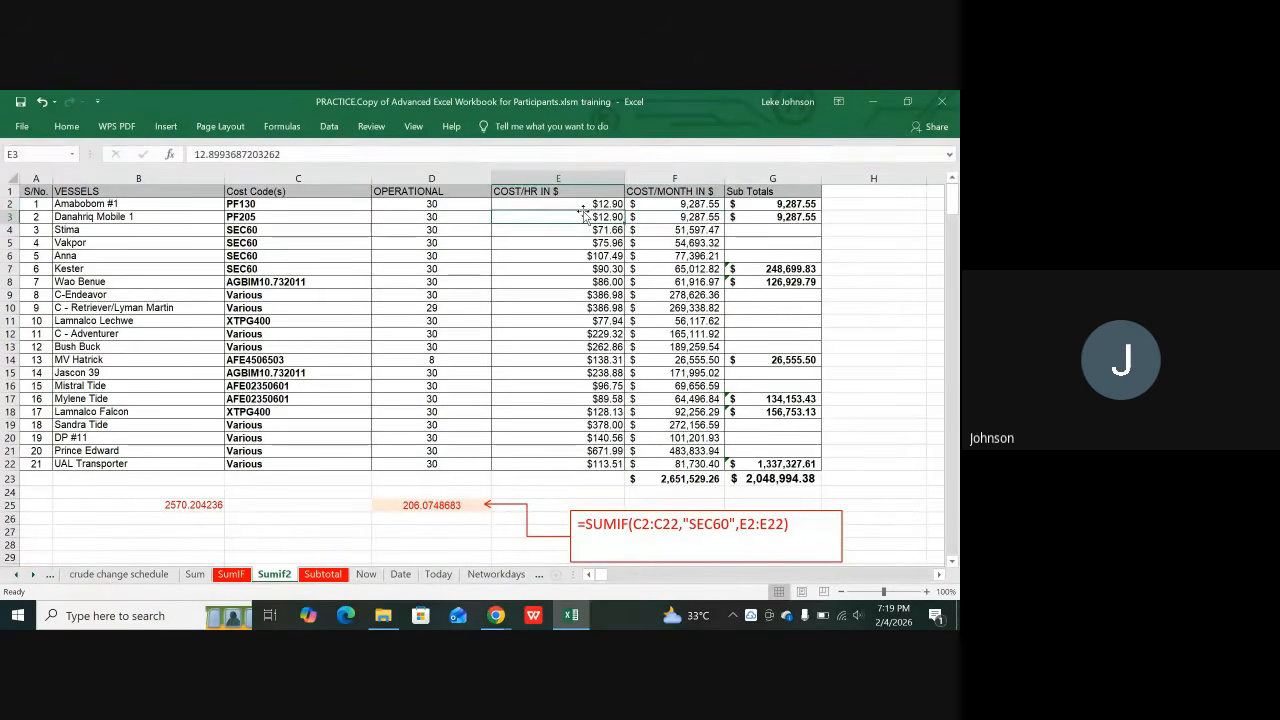
Step: Scroll down the Sumif2 sheet and inspect the SUM behind the $2,771,814.49 total
scroll(584, 214, down, 5)
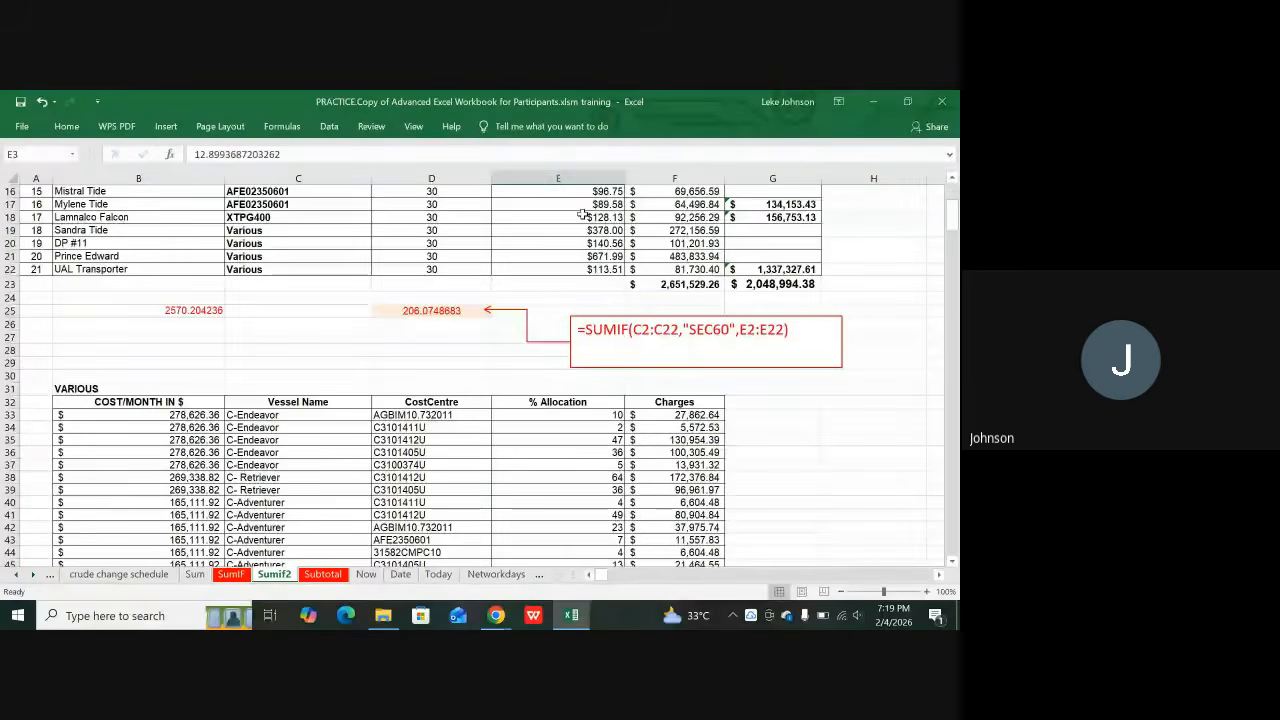
scroll(583, 214, down, 6)
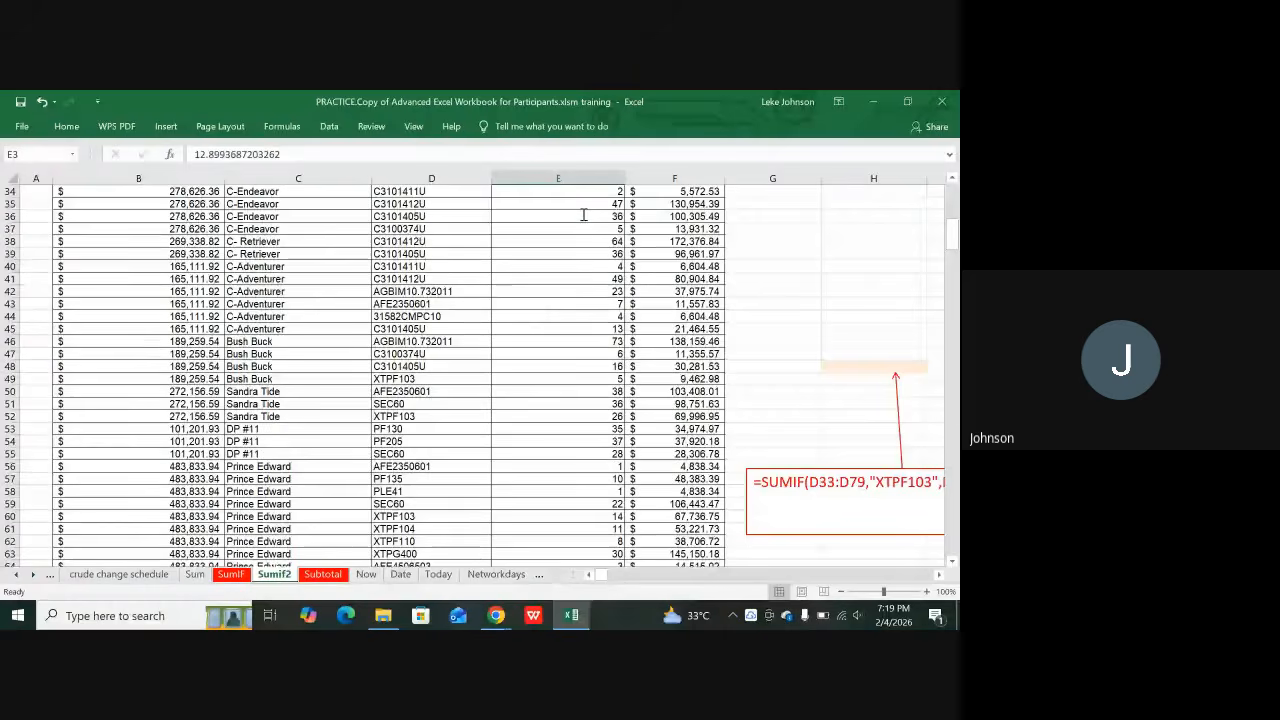
scroll(583, 214, down, 17)
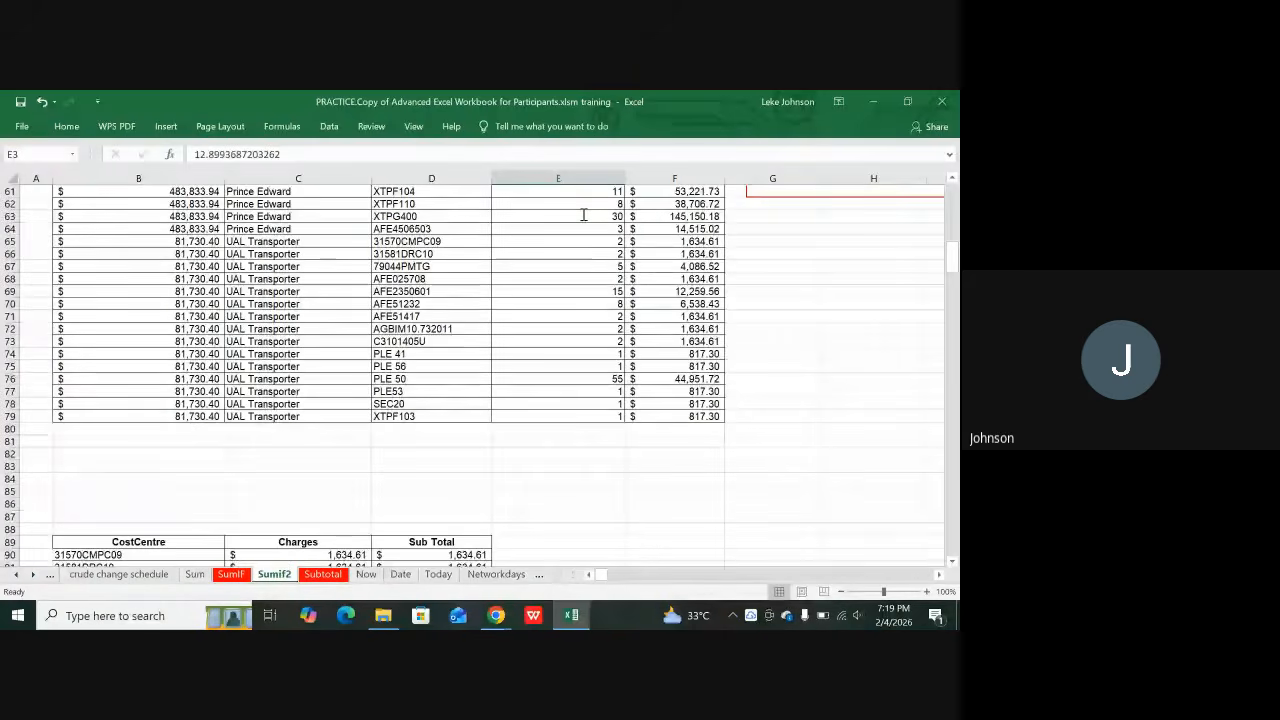
scroll(583, 213, down, 19)
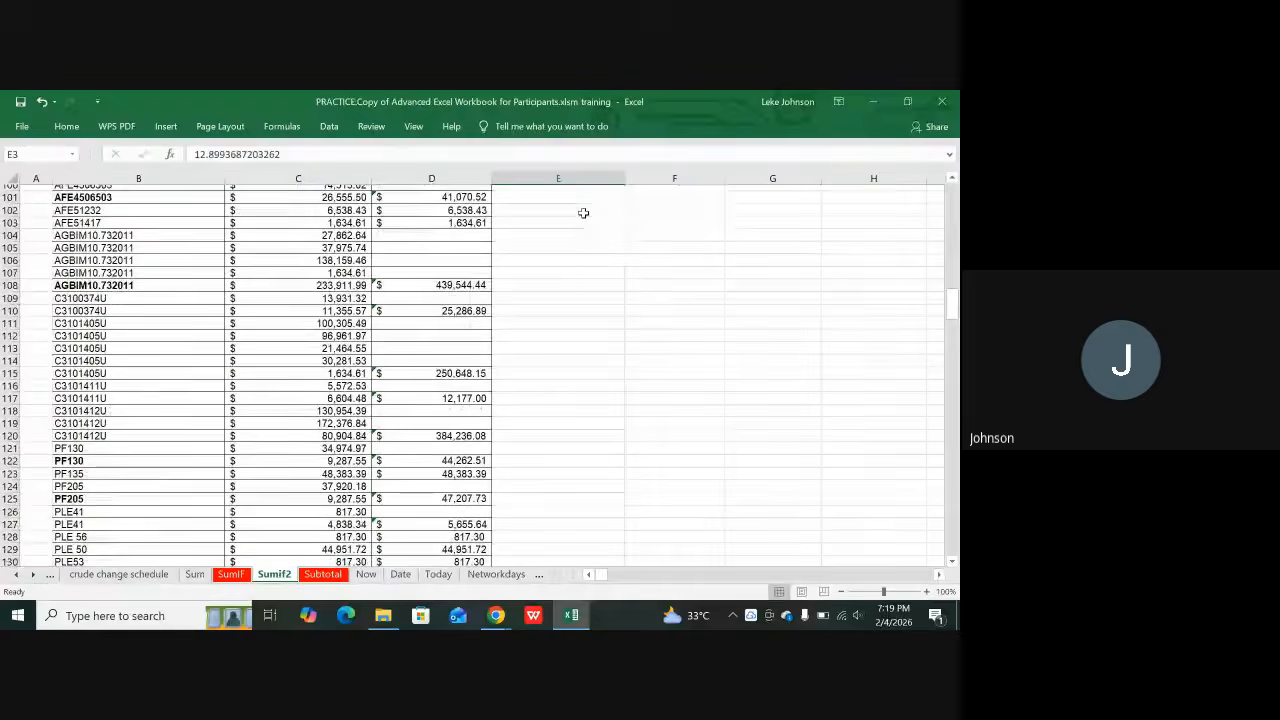
scroll(584, 213, down, 11)
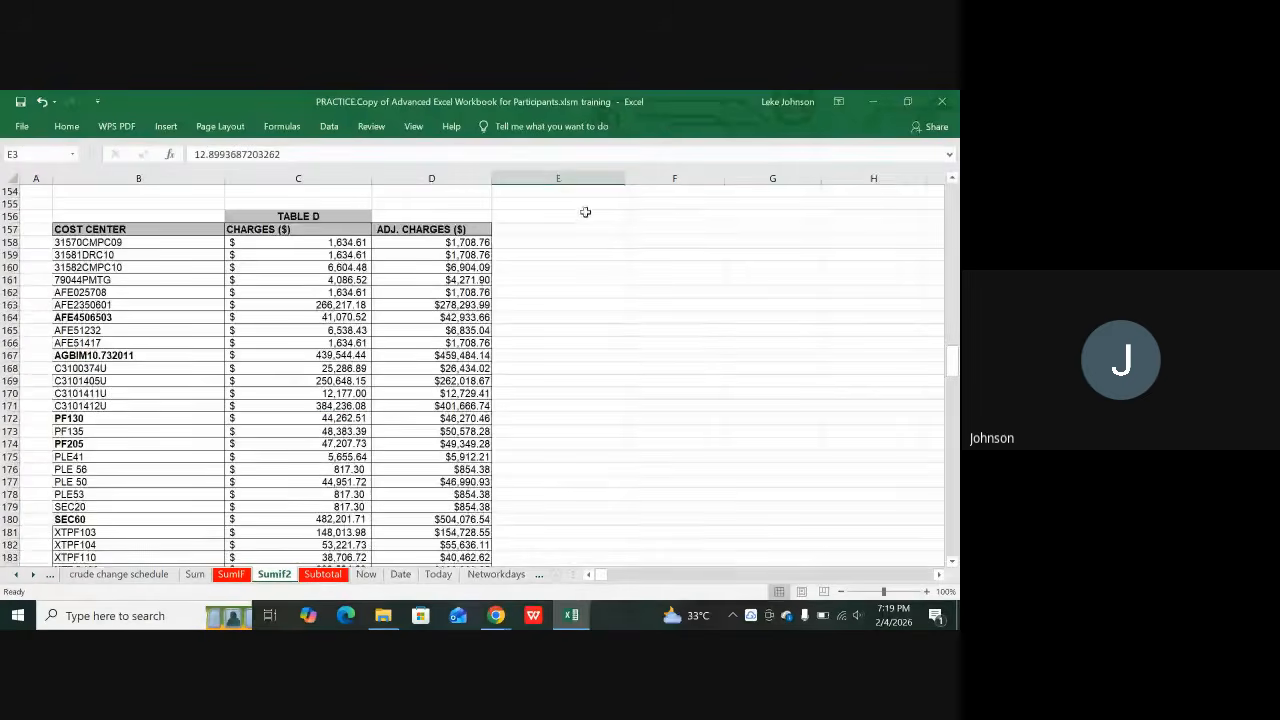
scroll(585, 212, down, 8)
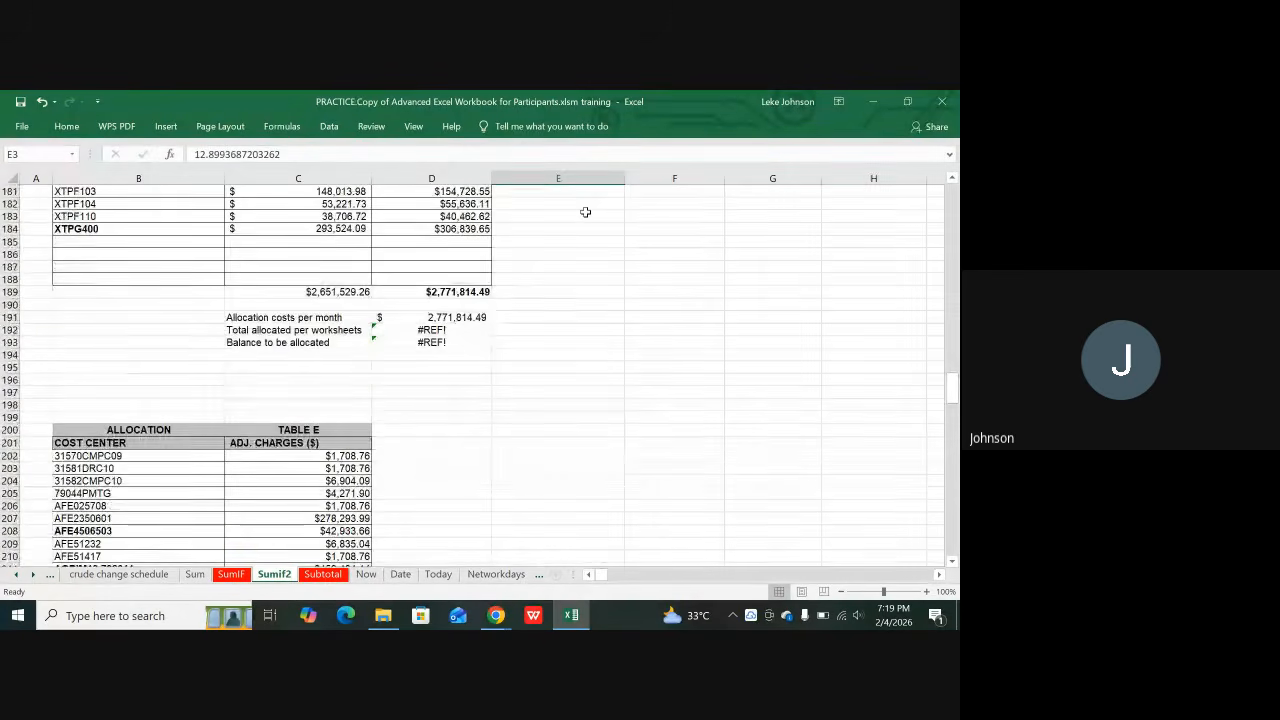
scroll(585, 212, down, 5)
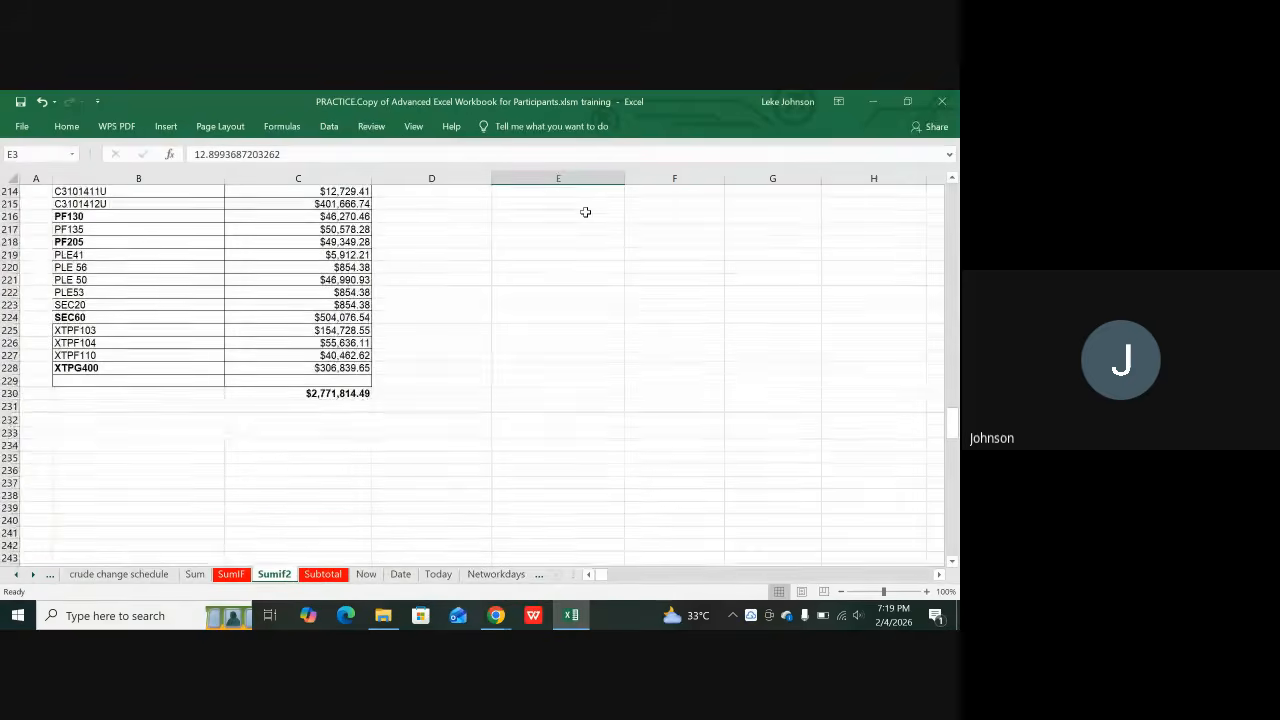
scroll(585, 212, up, 1)
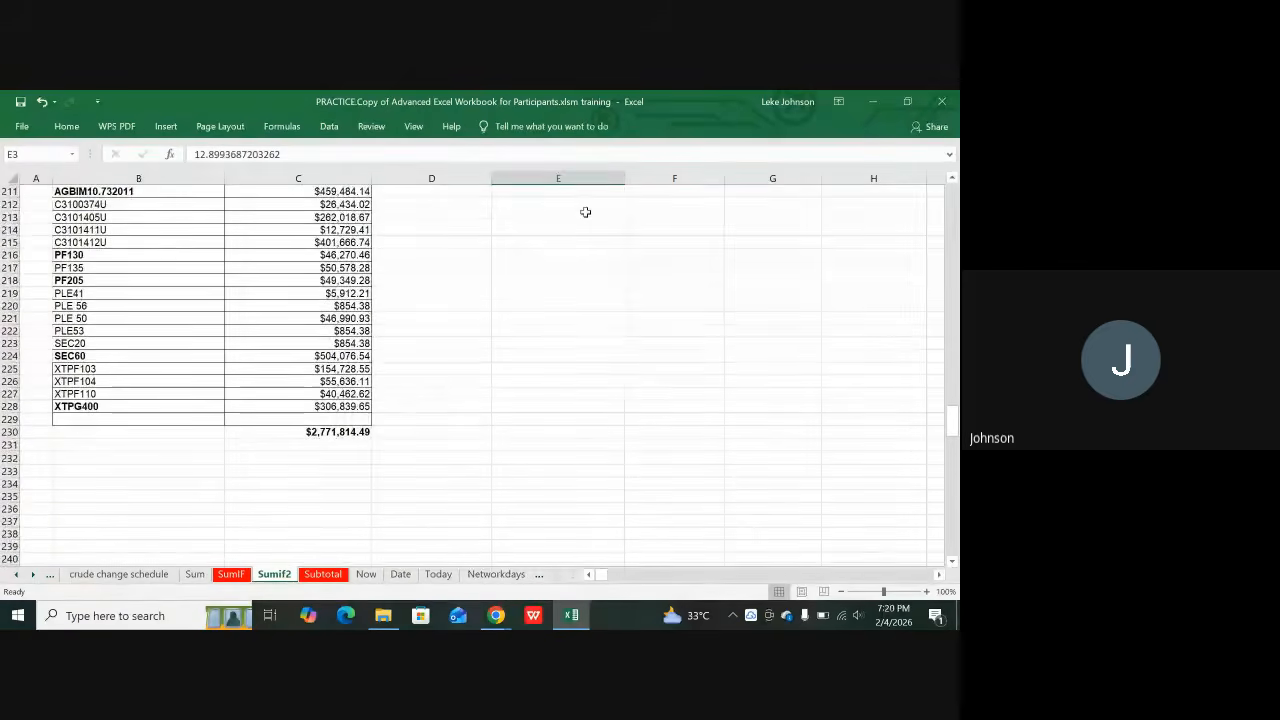
click(330, 431)
Step: Check a TABLE E adjusted charge and the allocation cells D191–D193 showing #REF!
scroll(406, 381, up, 7)
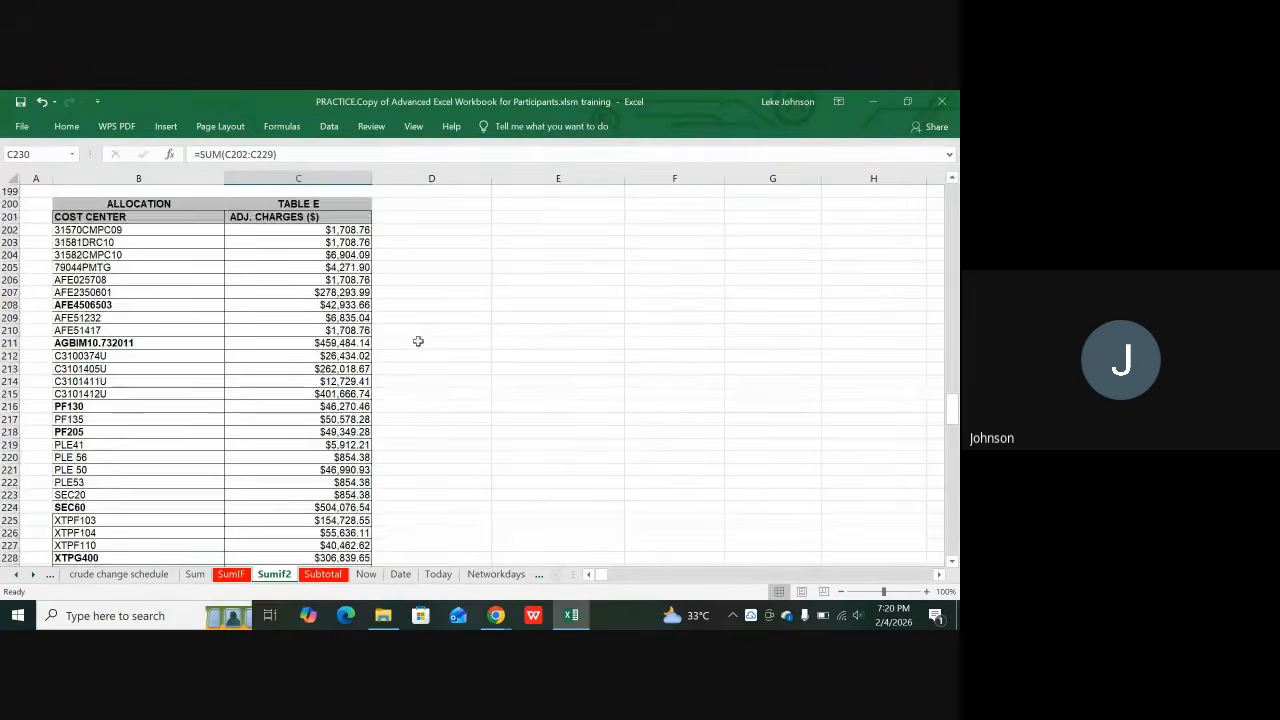
click(326, 354)
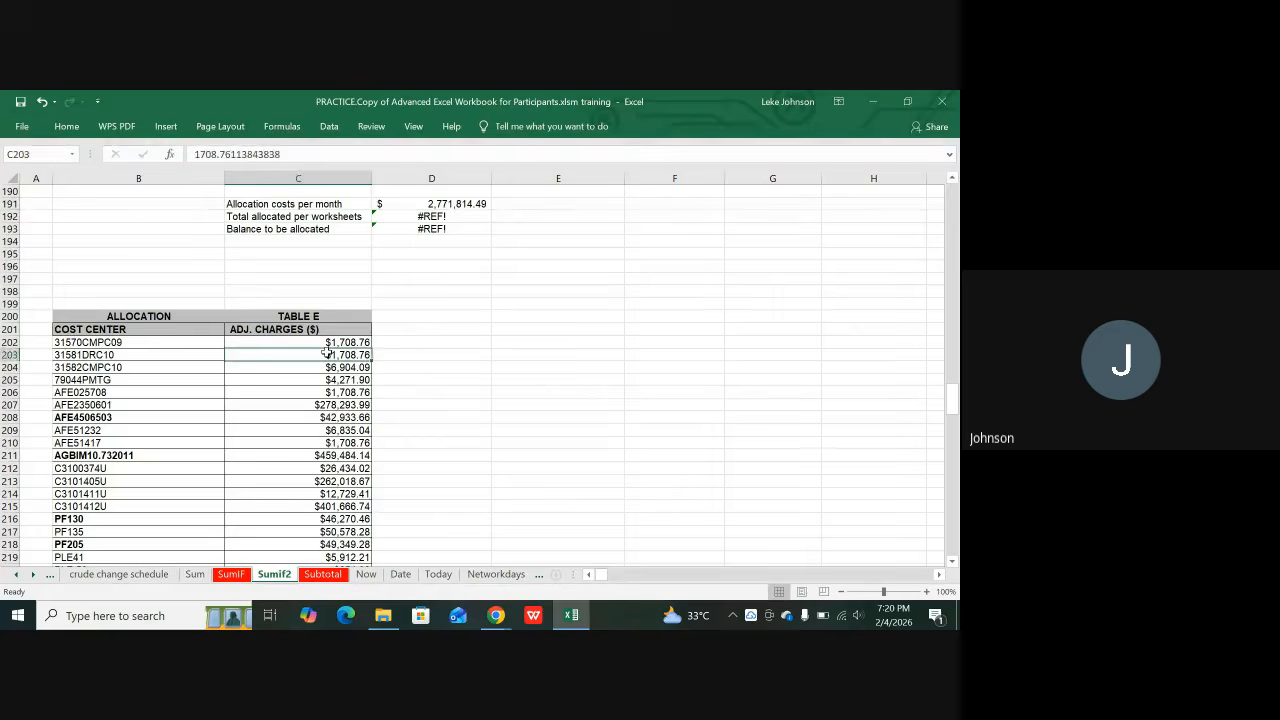
scroll(430, 288, up, 4)
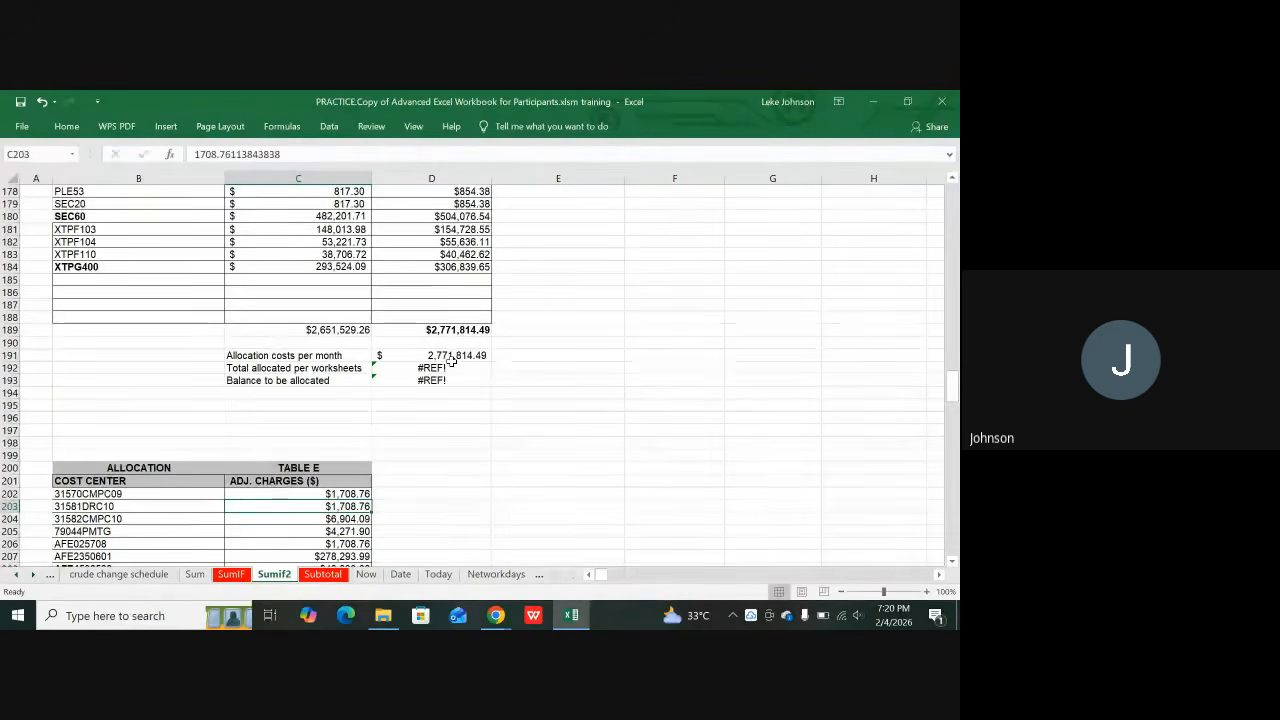
click(451, 355)
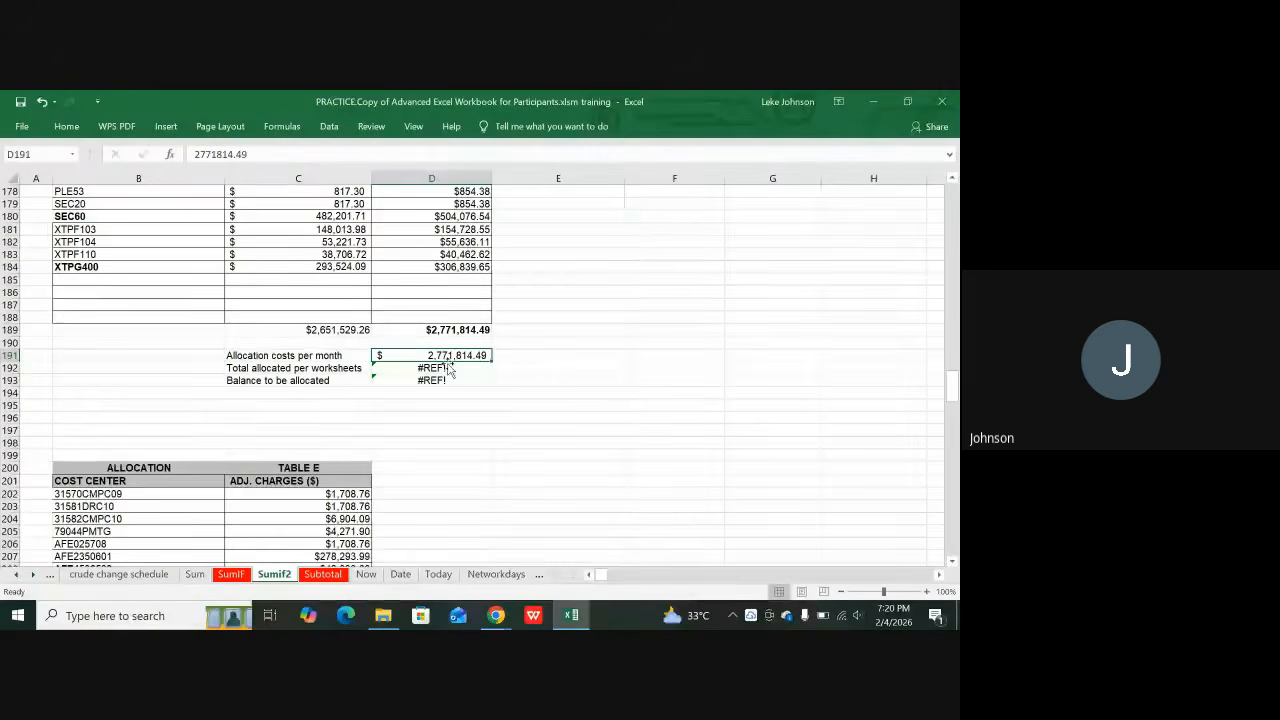
click(443, 367)
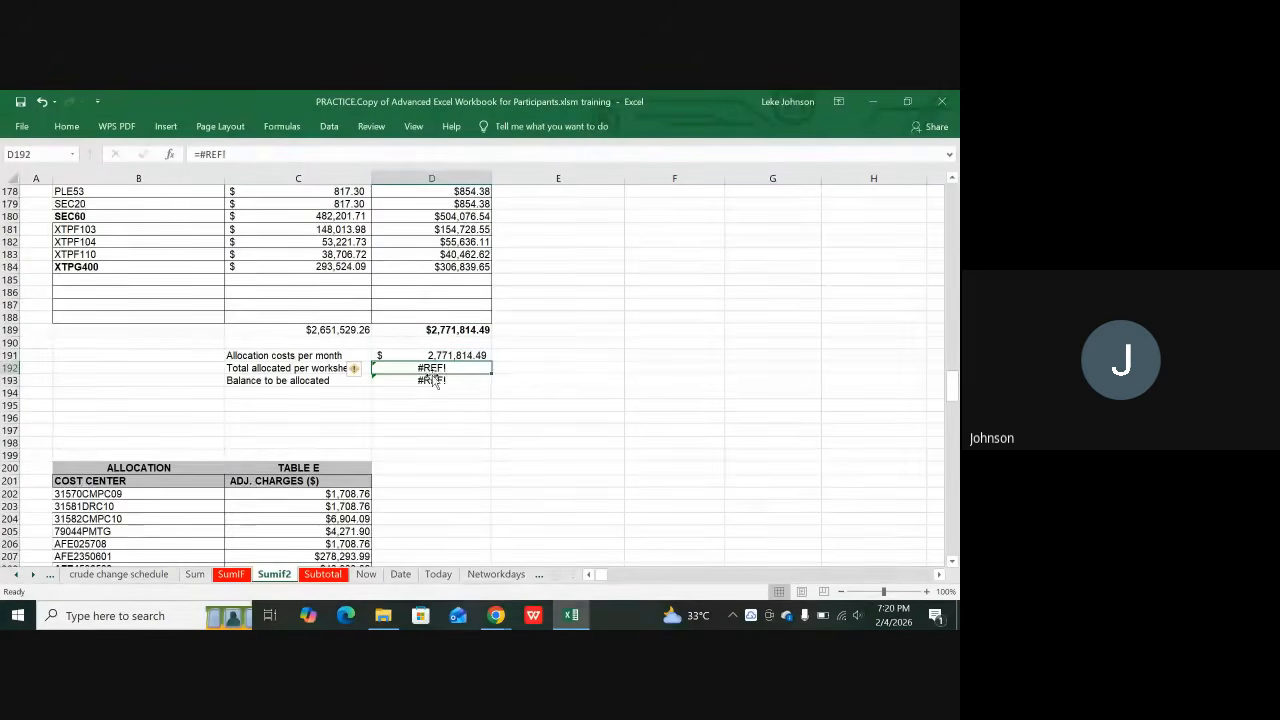
click(431, 379)
scroll(645, 288, up, 9)
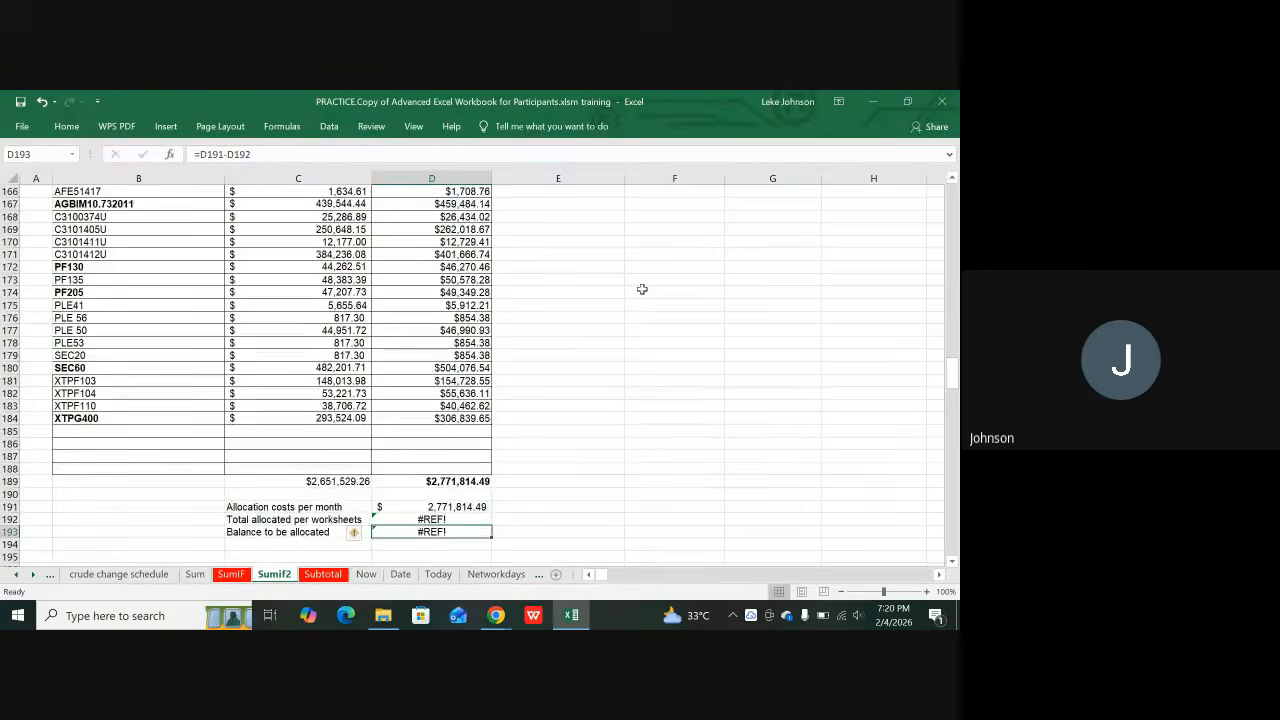
scroll(655, 275, up, 12)
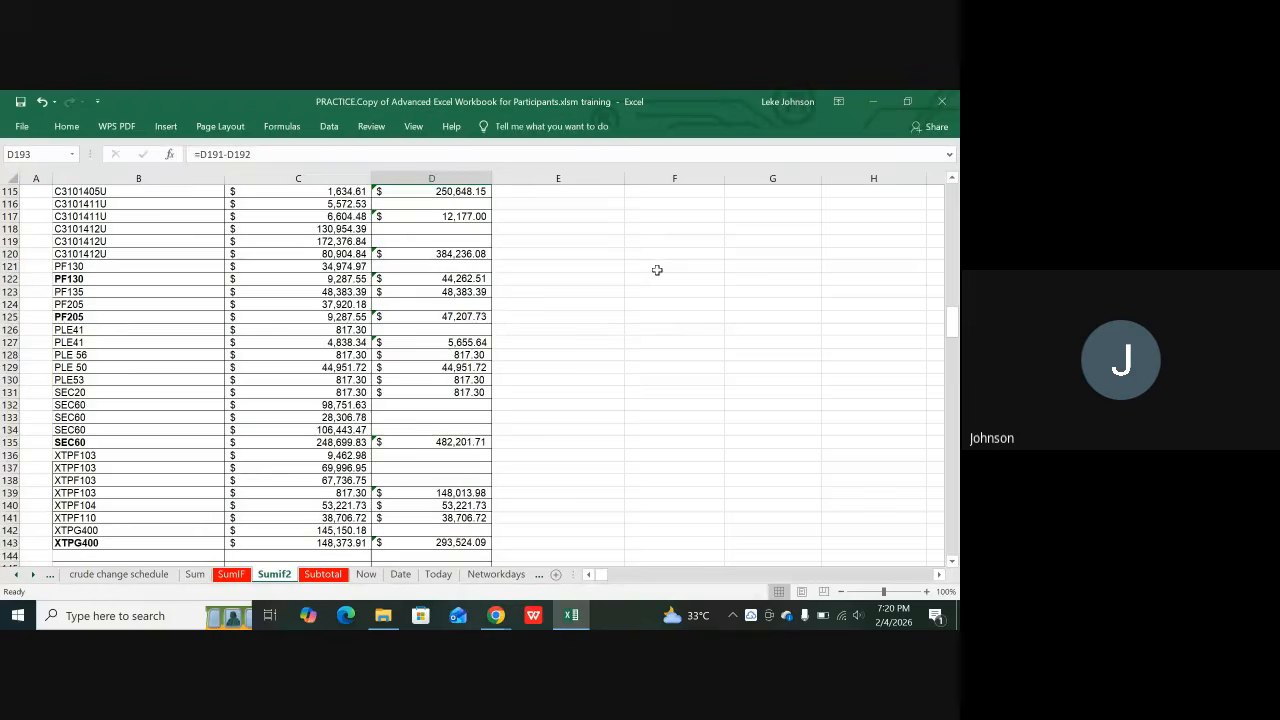
scroll(657, 270, up, 16)
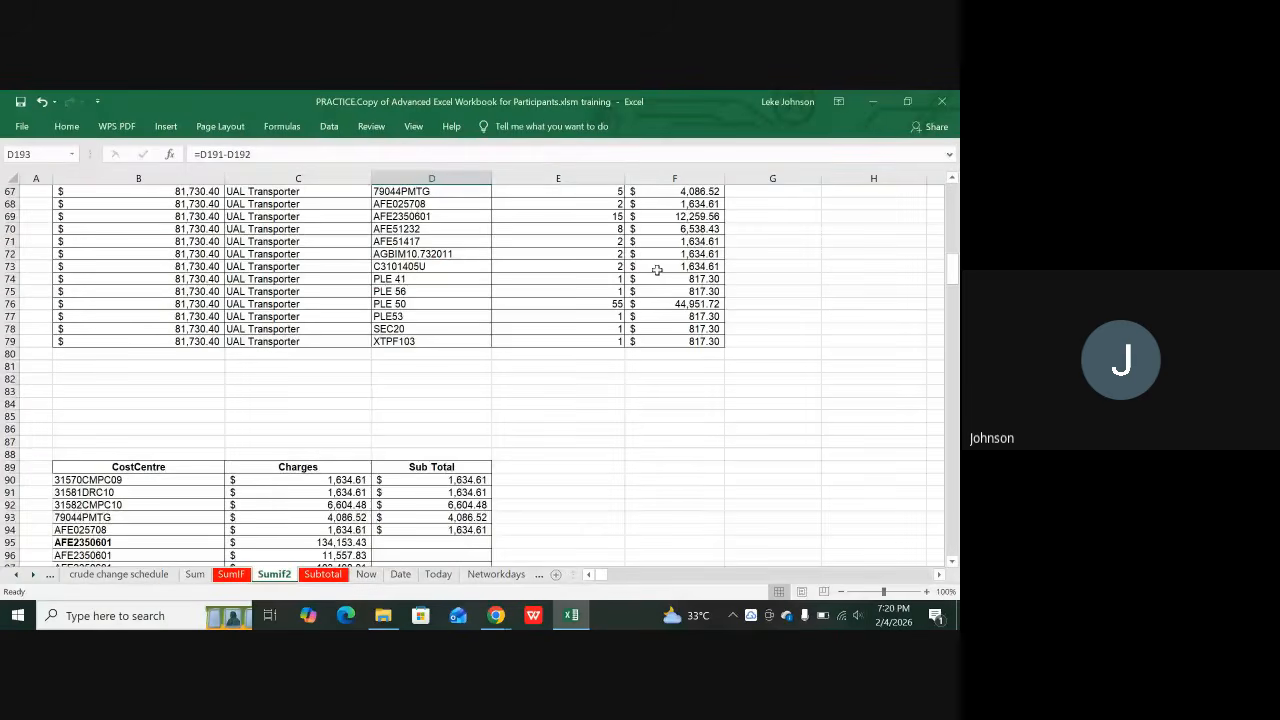
scroll(657, 270, up, 6)
scroll(824, 287, up, 2)
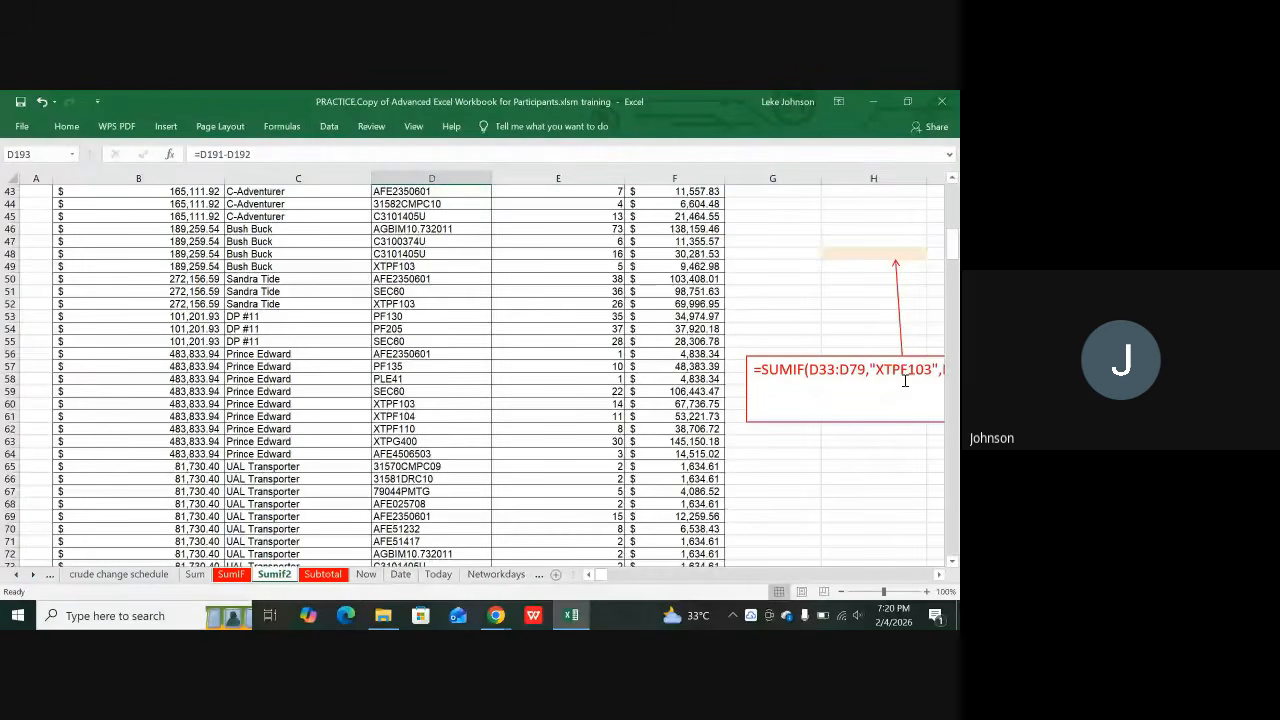
click(857, 447)
key(Right)
key(Right)
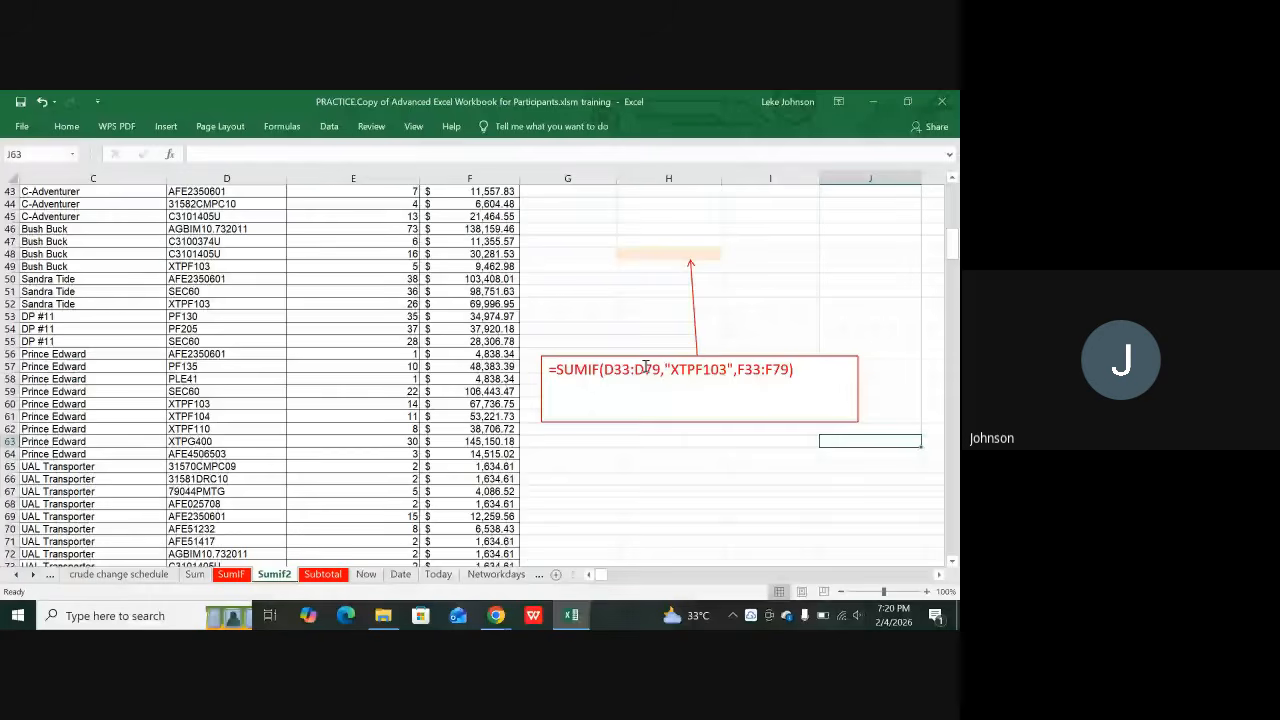
Step: Begin =SUMIF( in H48 using the CostCentre cells D33:D79 as its range
click(681, 254)
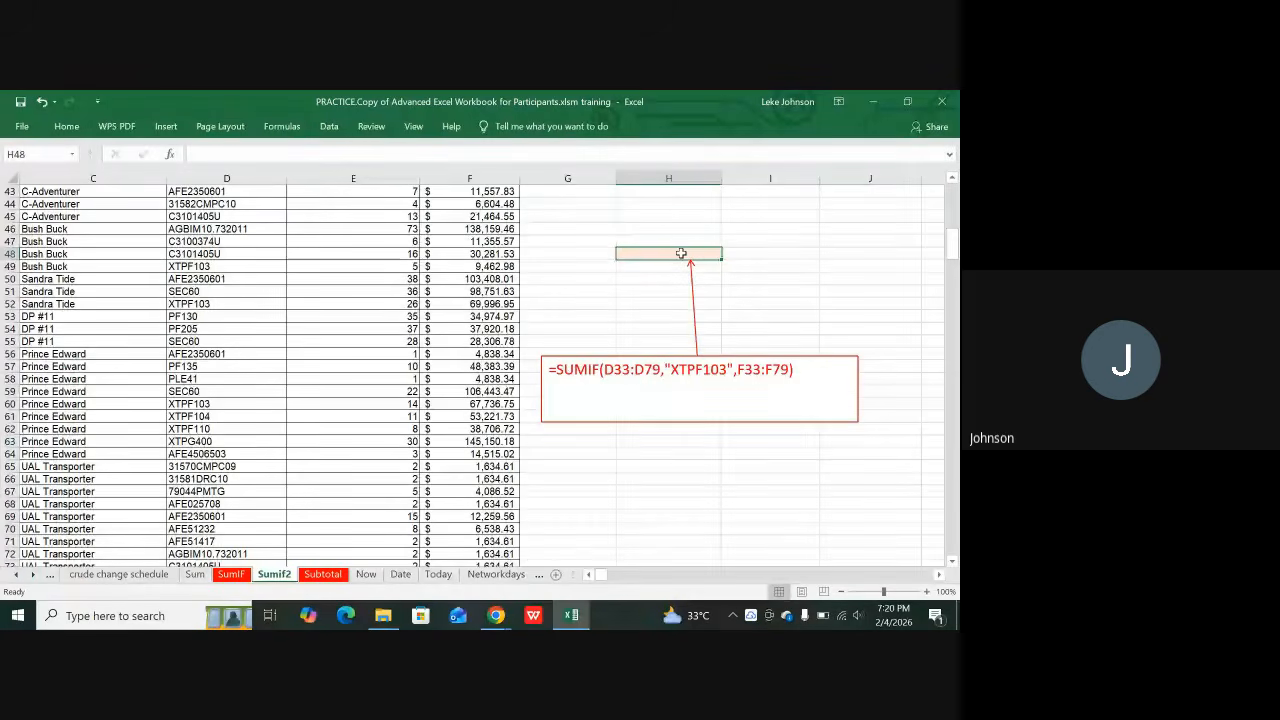
text(=s)
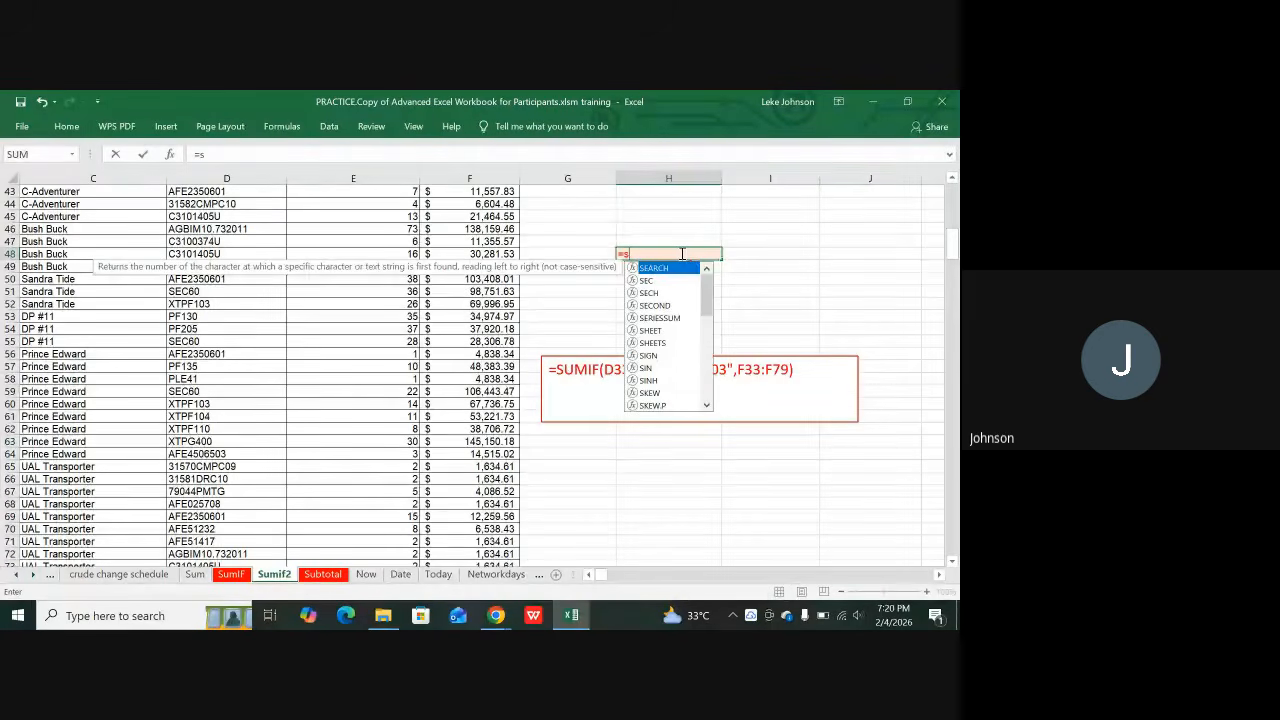
text(umif)
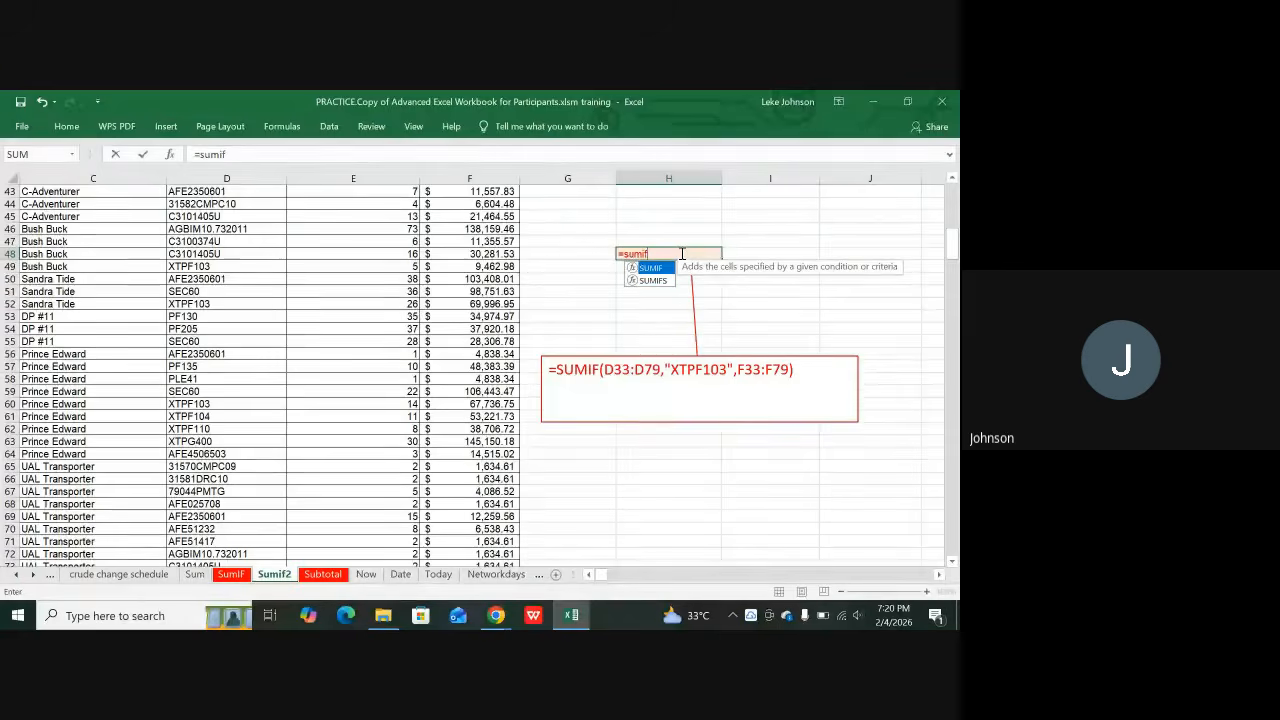
text(()
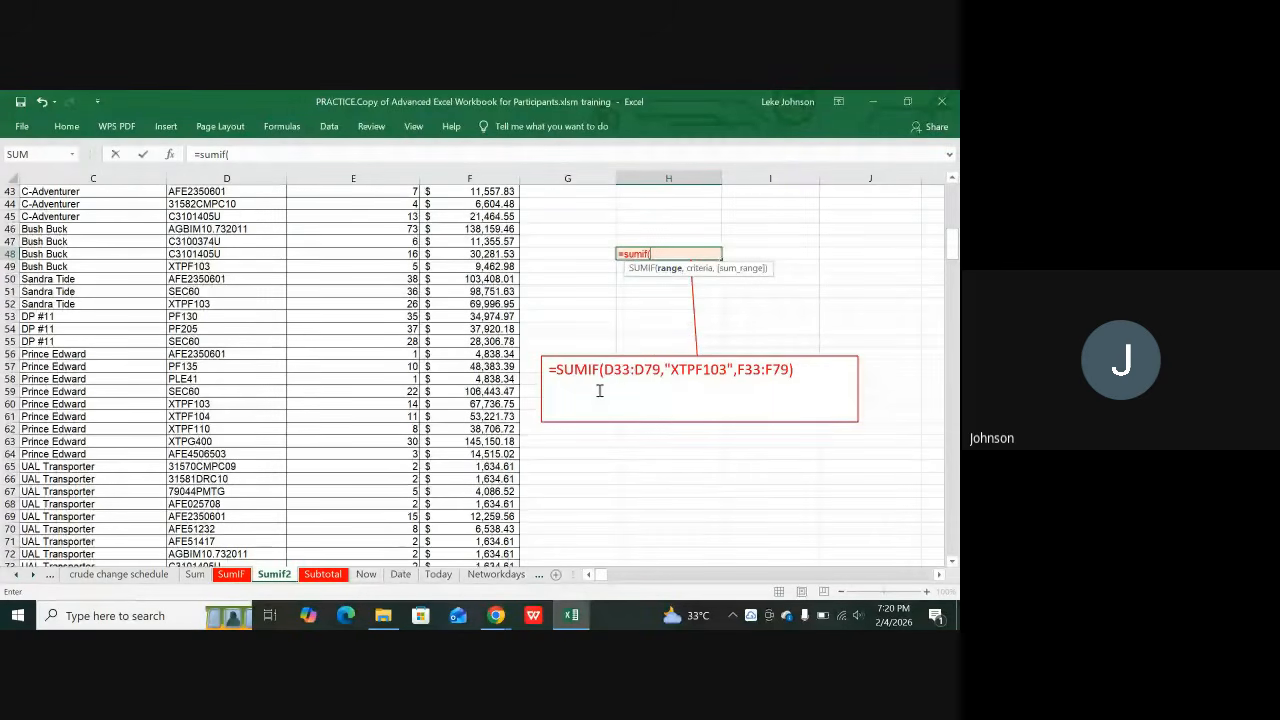
scroll(181, 268, up, 4)
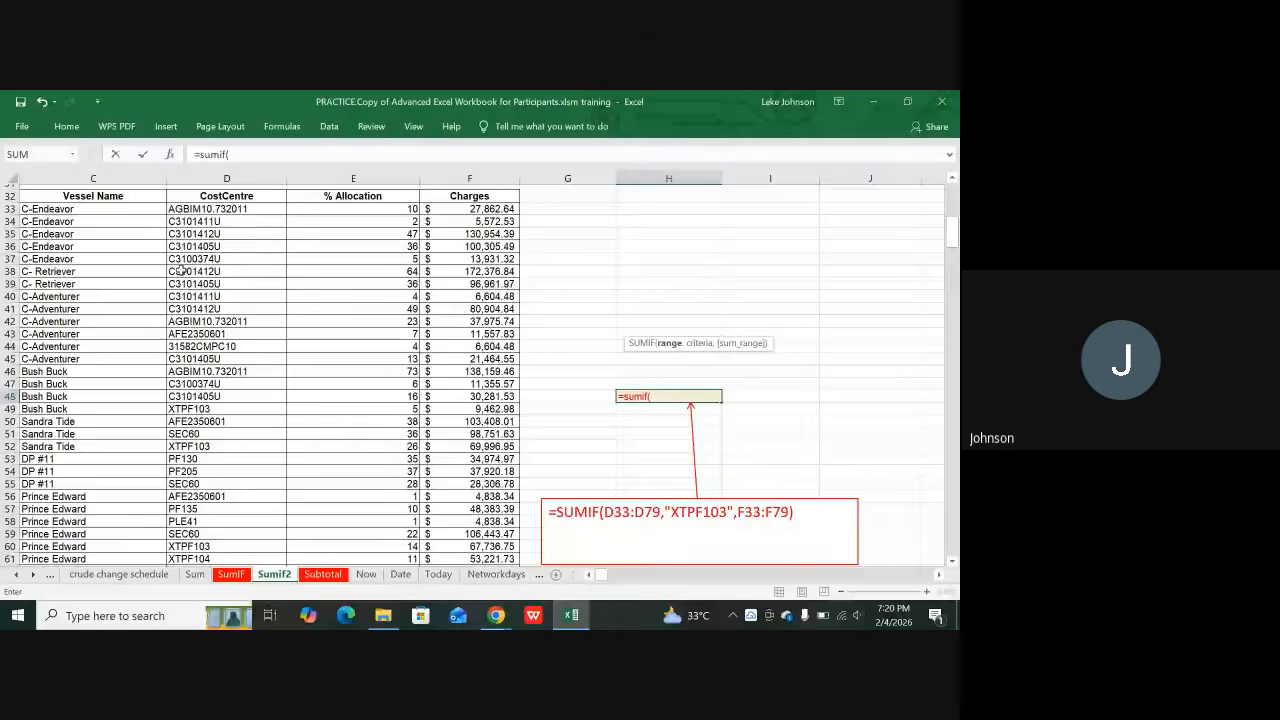
scroll(181, 268, up, 1)
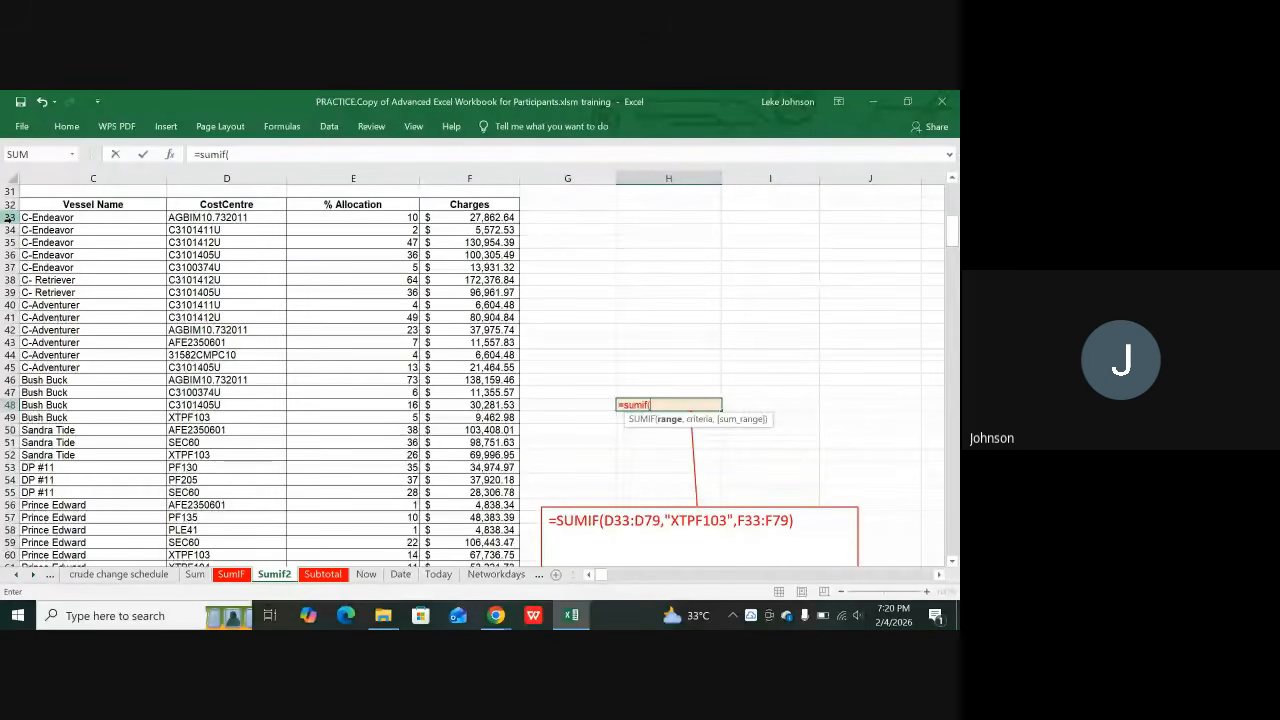
click(197, 217)
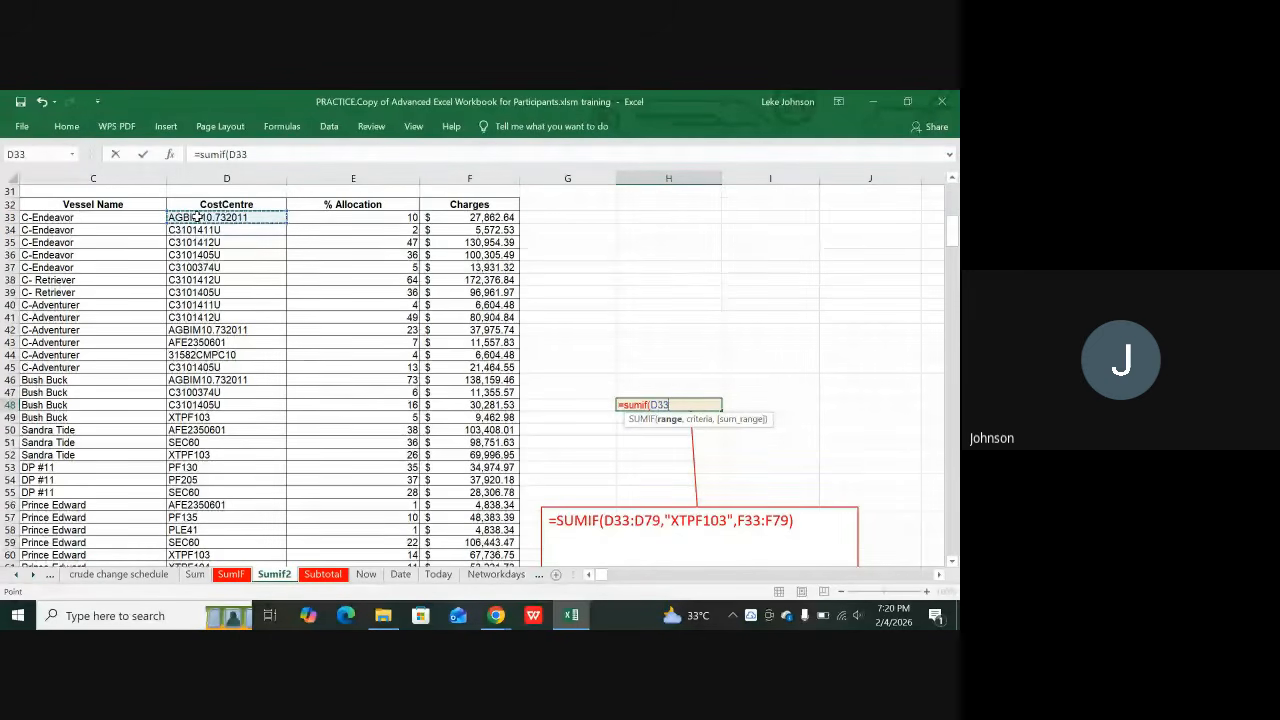
drag(197, 217, 188, 523)
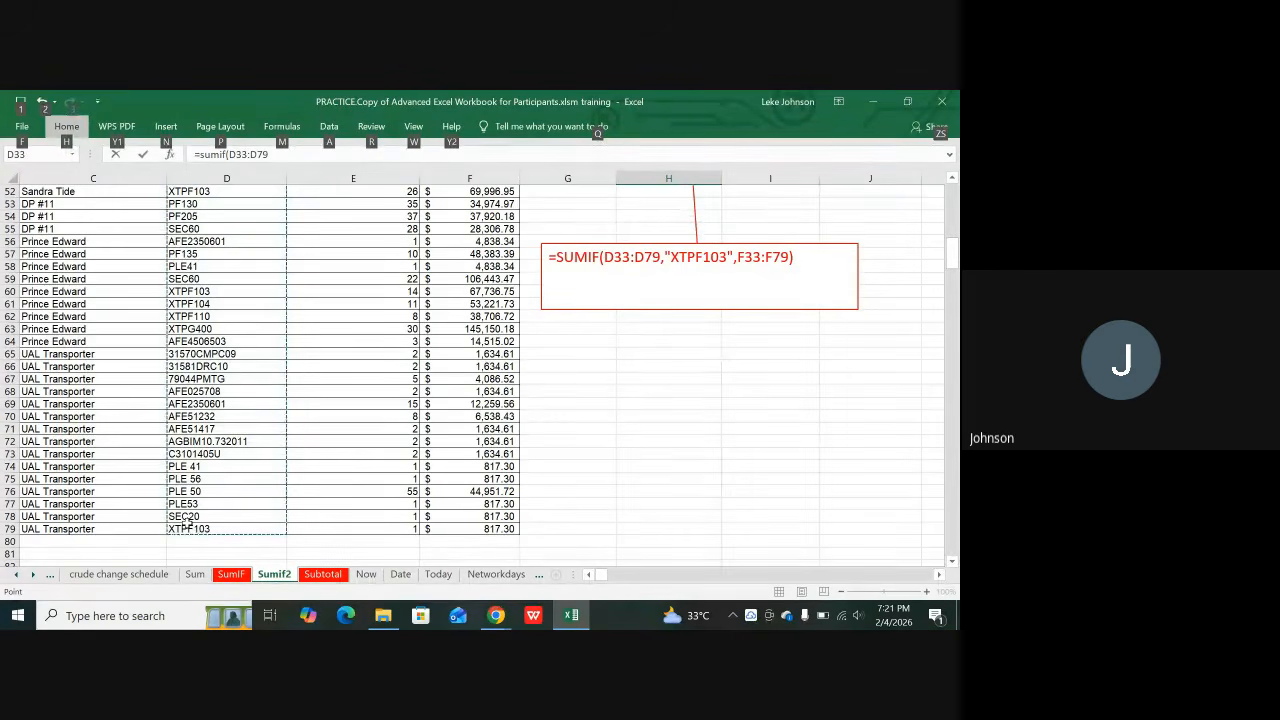
Step: Finish H48 as =SUMIF(D33:D79,"xtpf103",F33:F79), returning 148013.9782
key(Escape)
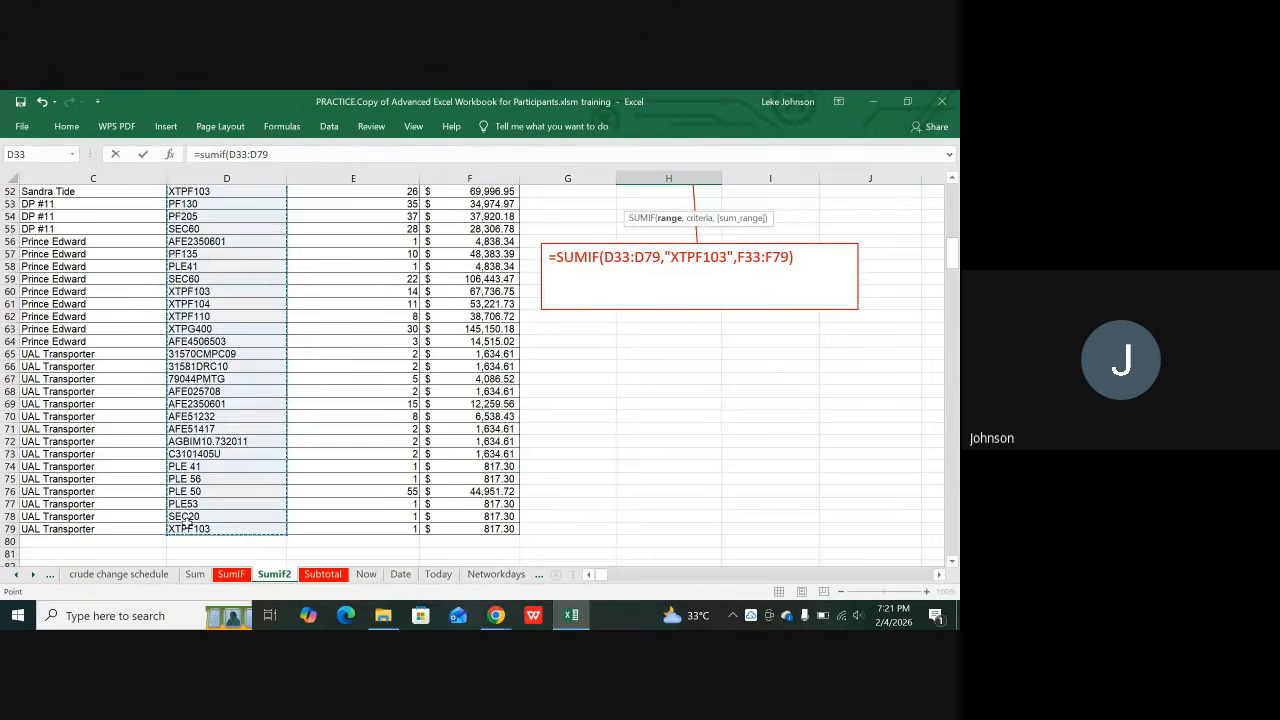
text(,)
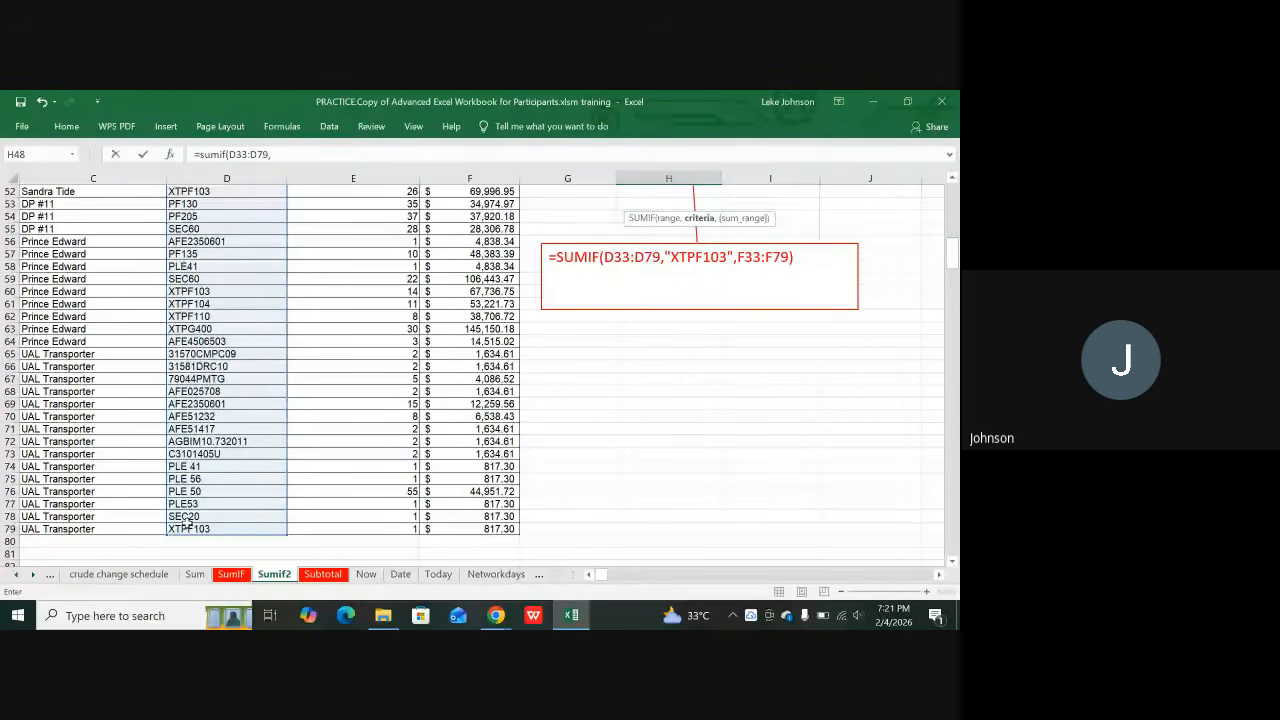
scroll(187, 522, up, 4)
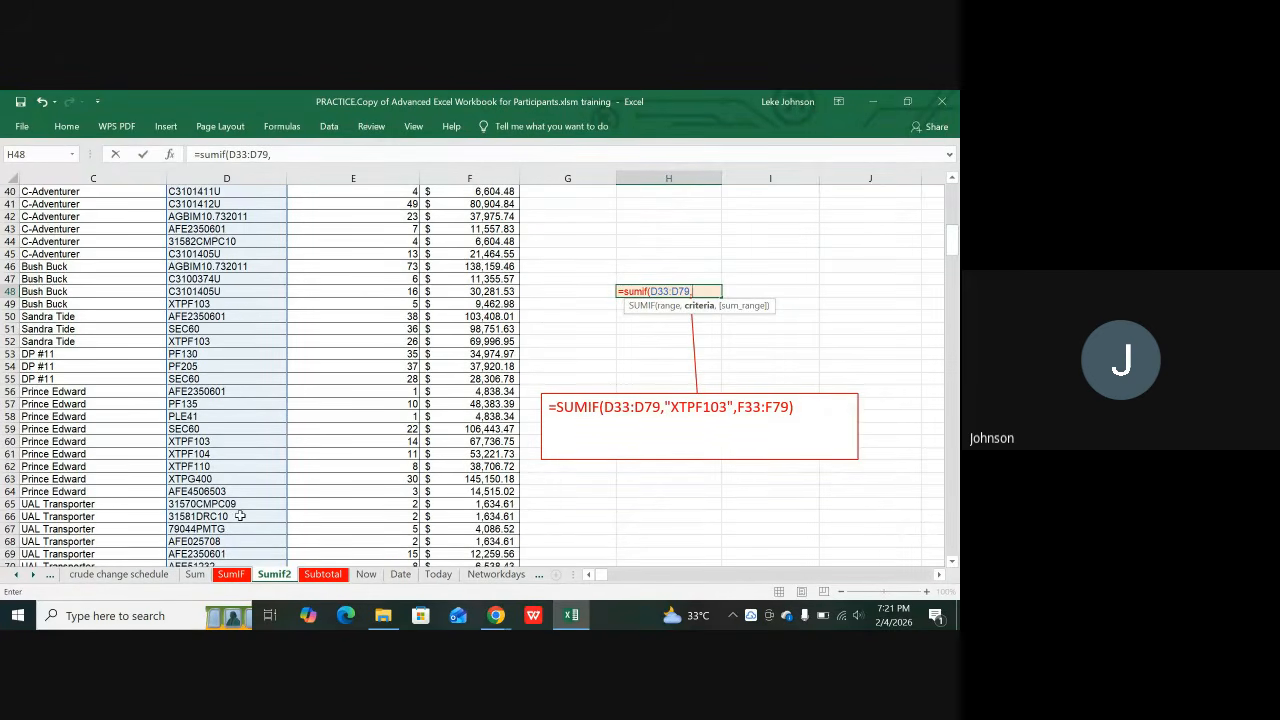
text("xtpf10)
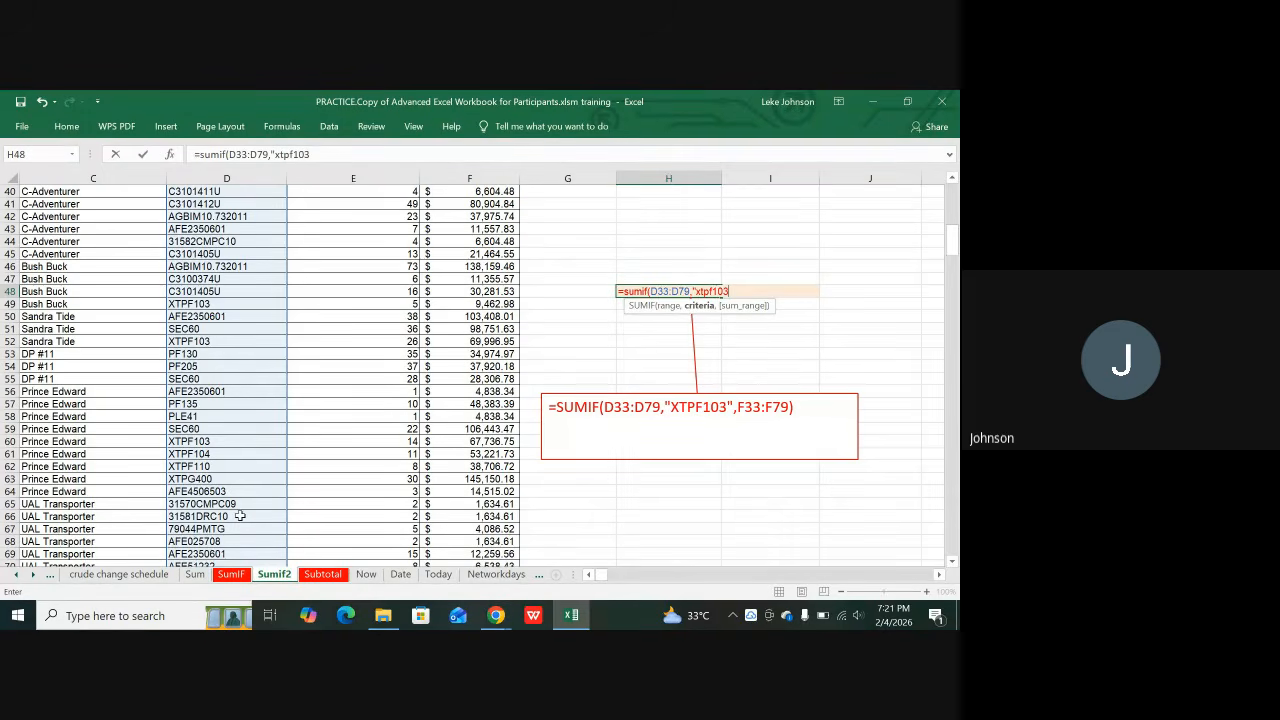
text(3")
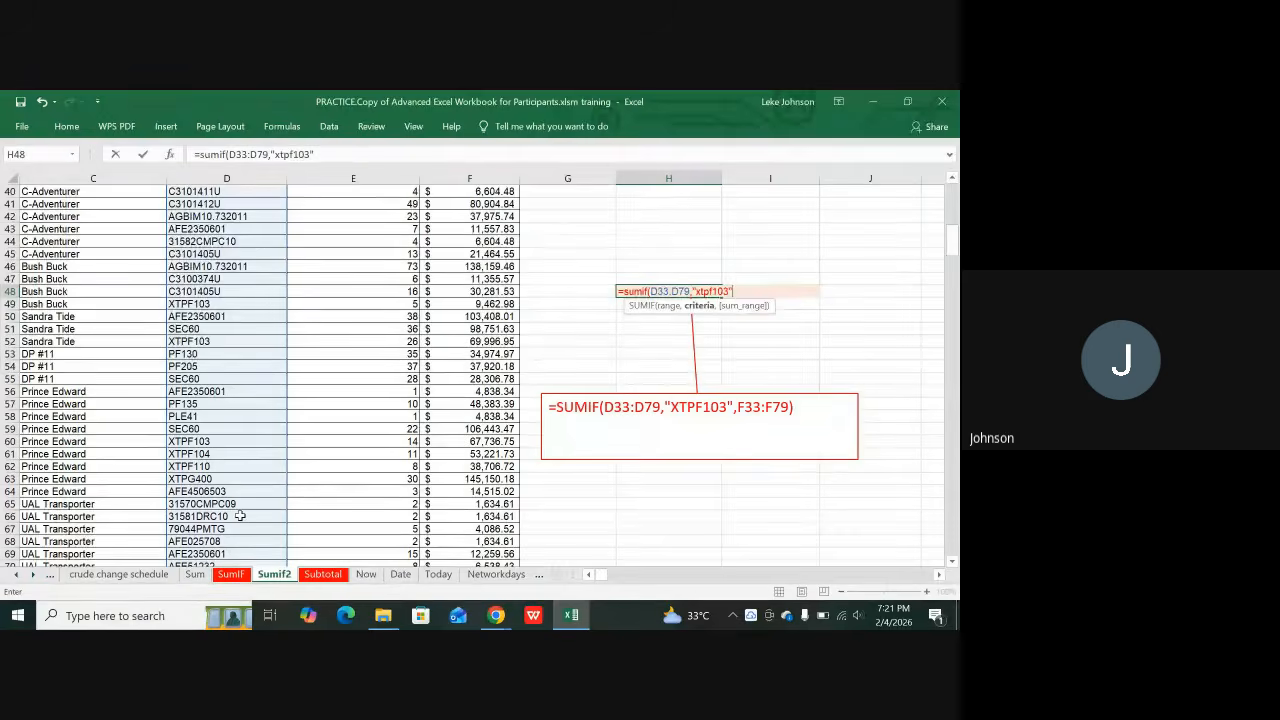
text(,)
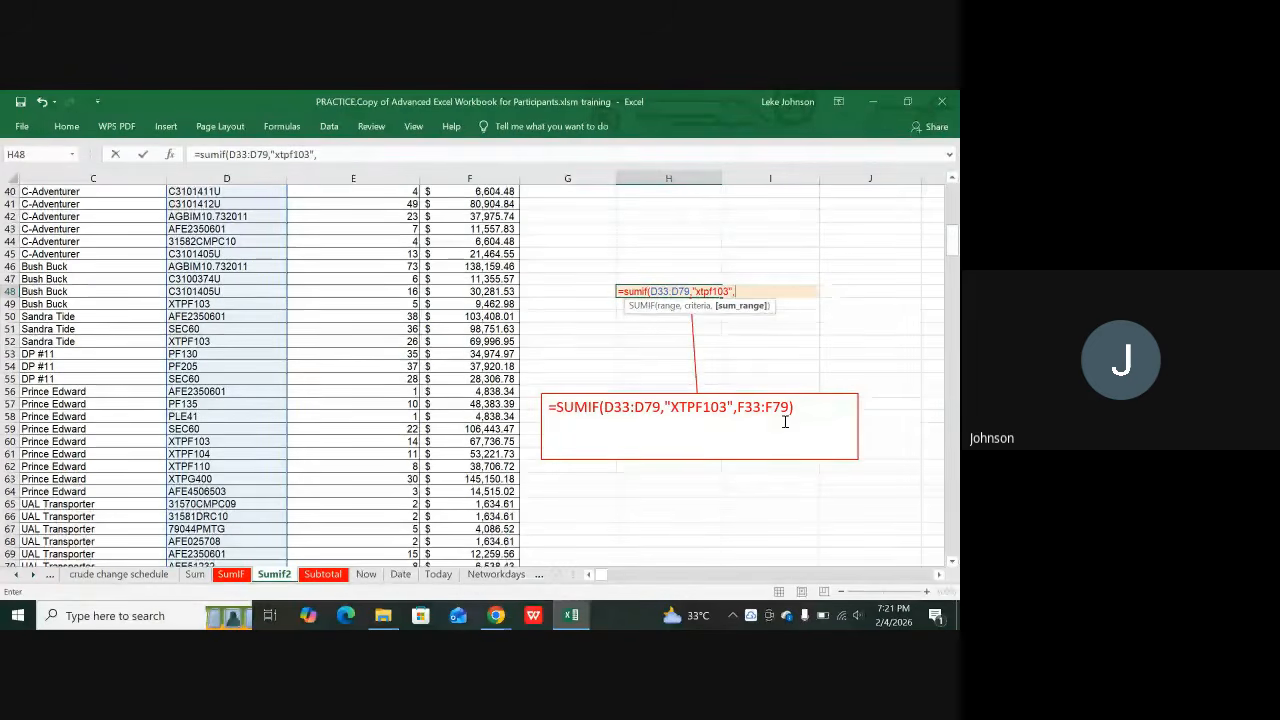
scroll(526, 405, up, 1)
scroll(526, 405, up, 4)
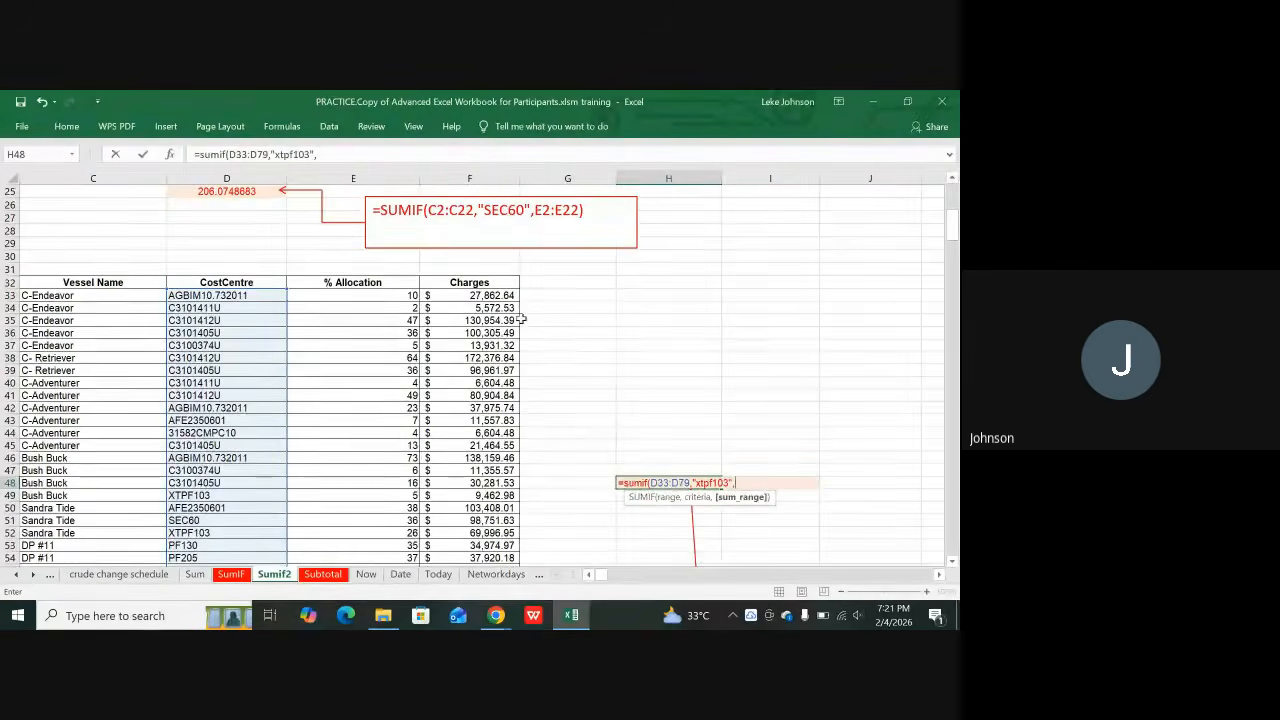
click(473, 296)
drag(473, 296, 440, 517)
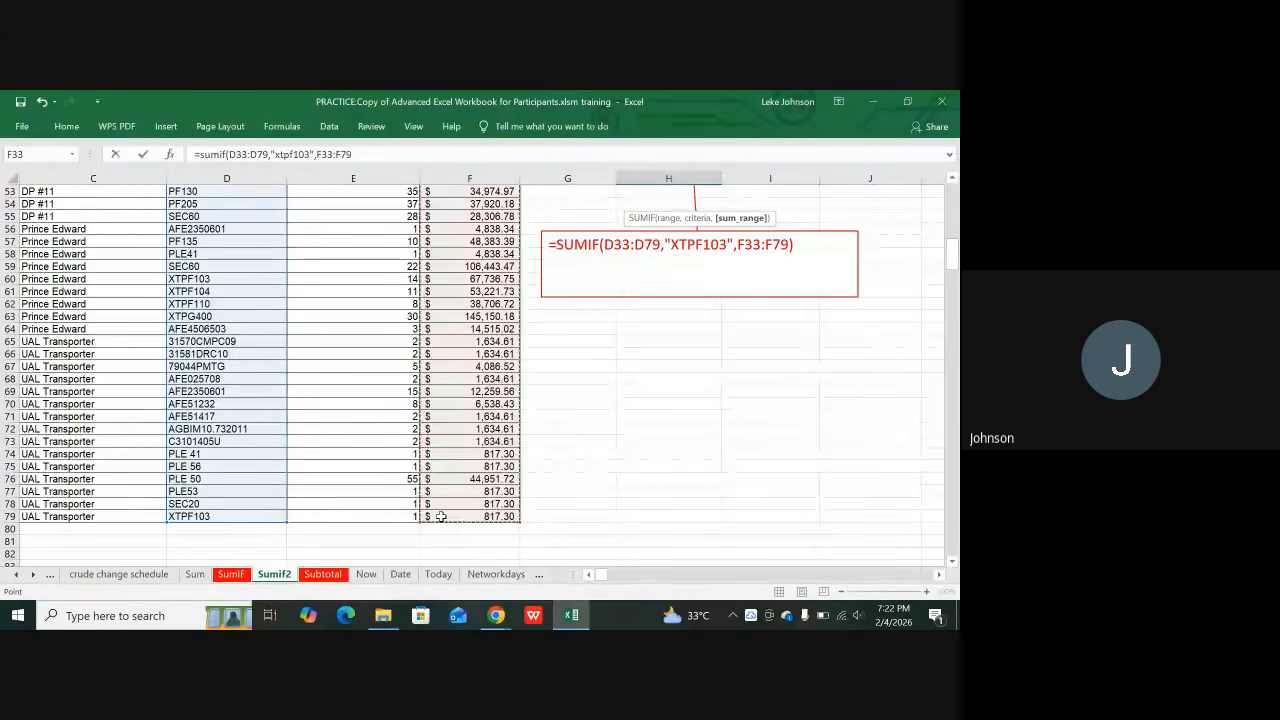
text())
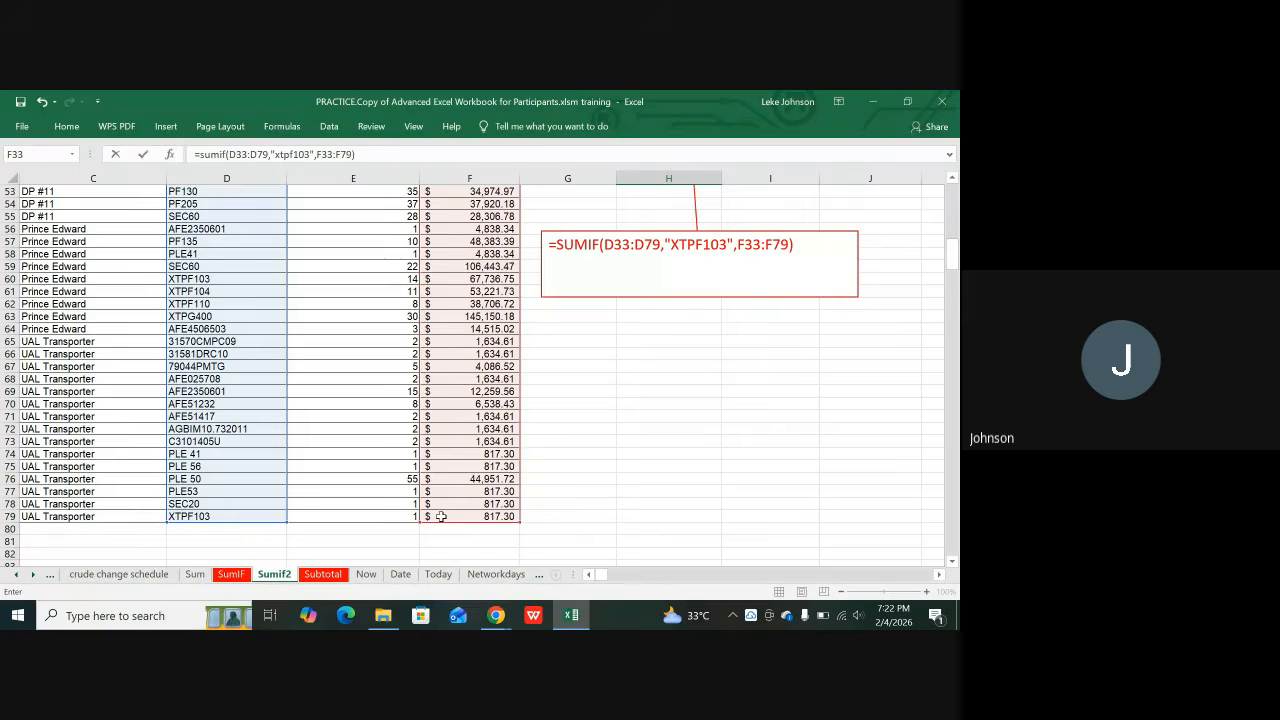
key(Return)
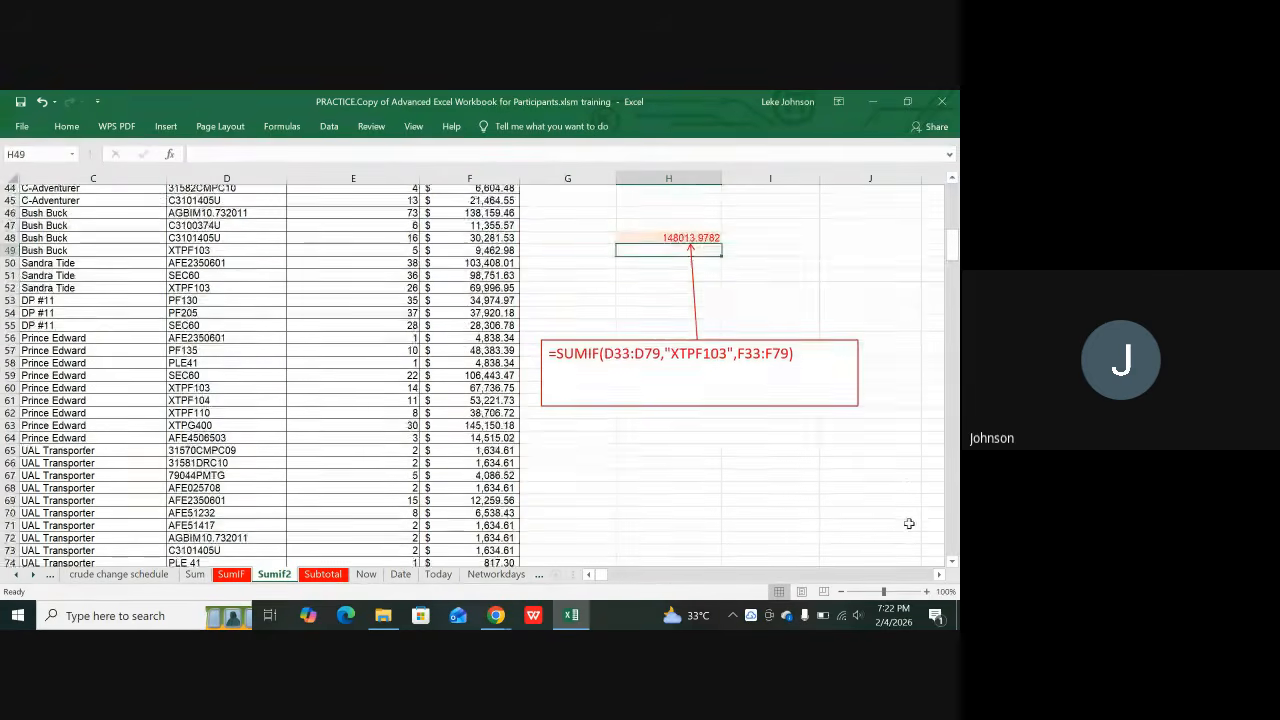
scroll(909, 523, up, 1)
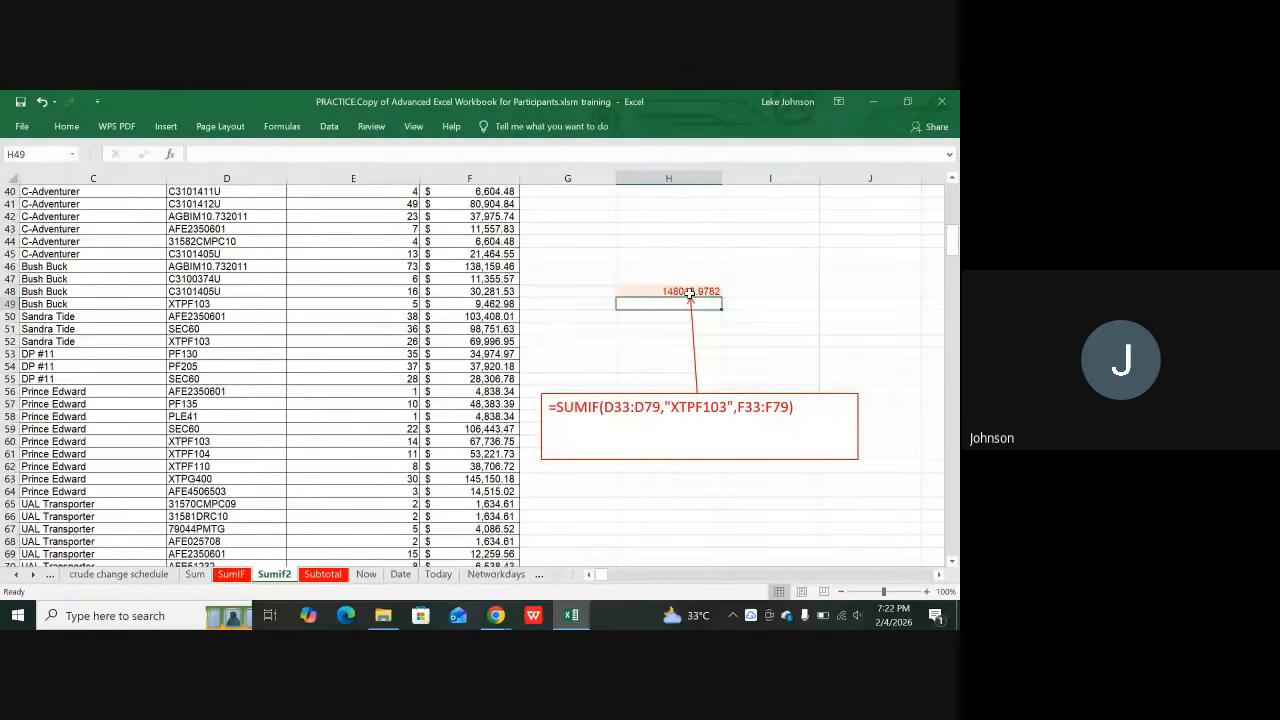
click(690, 291)
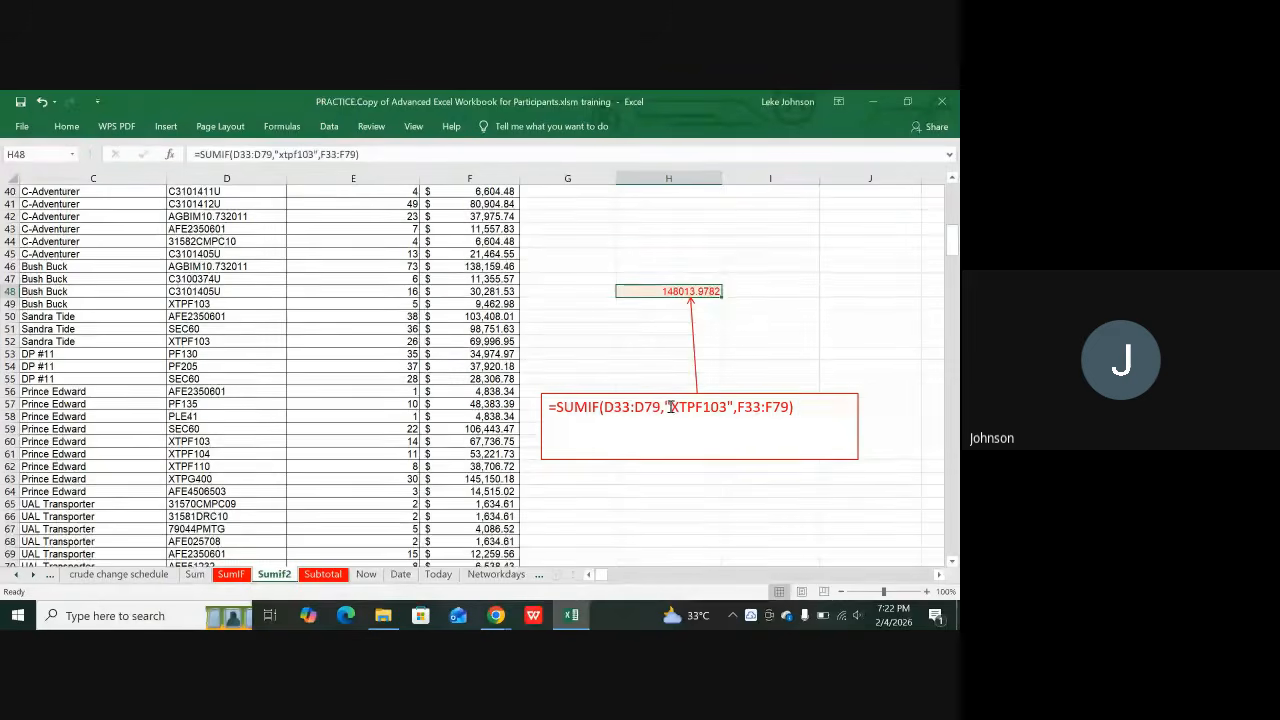
drag(670, 407, 726, 407)
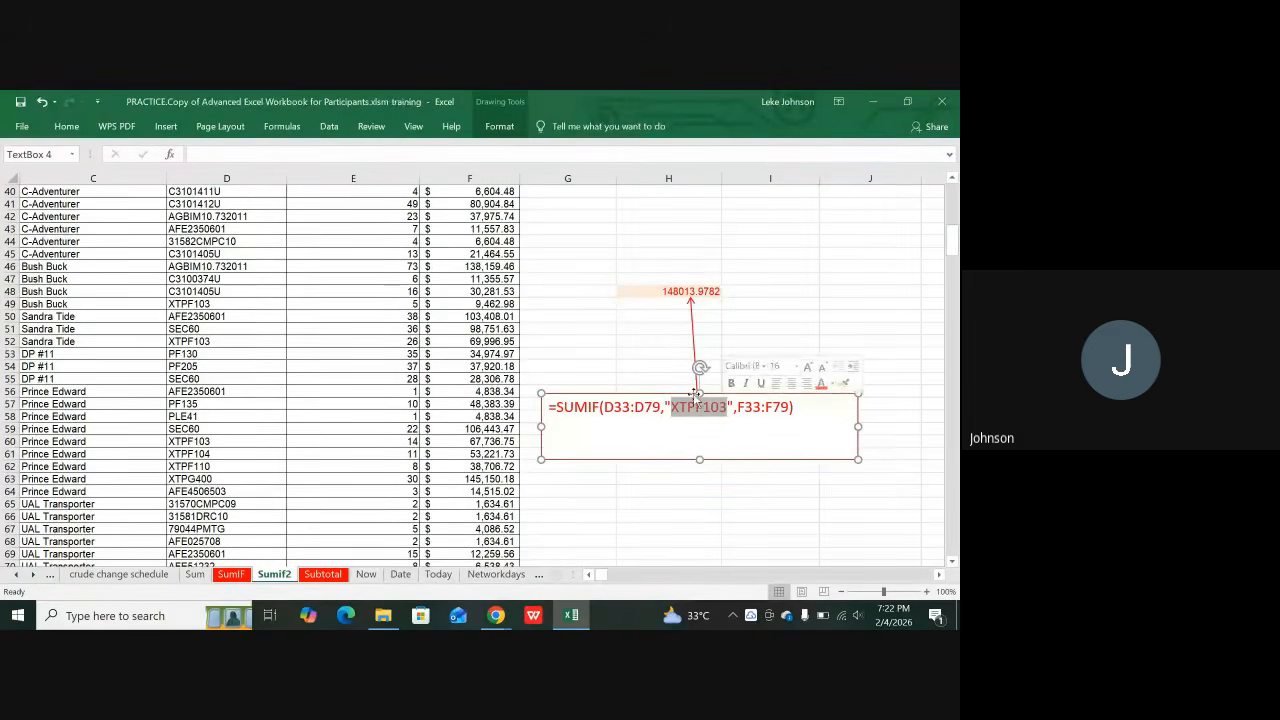
scroll(240, 380, down, 1)
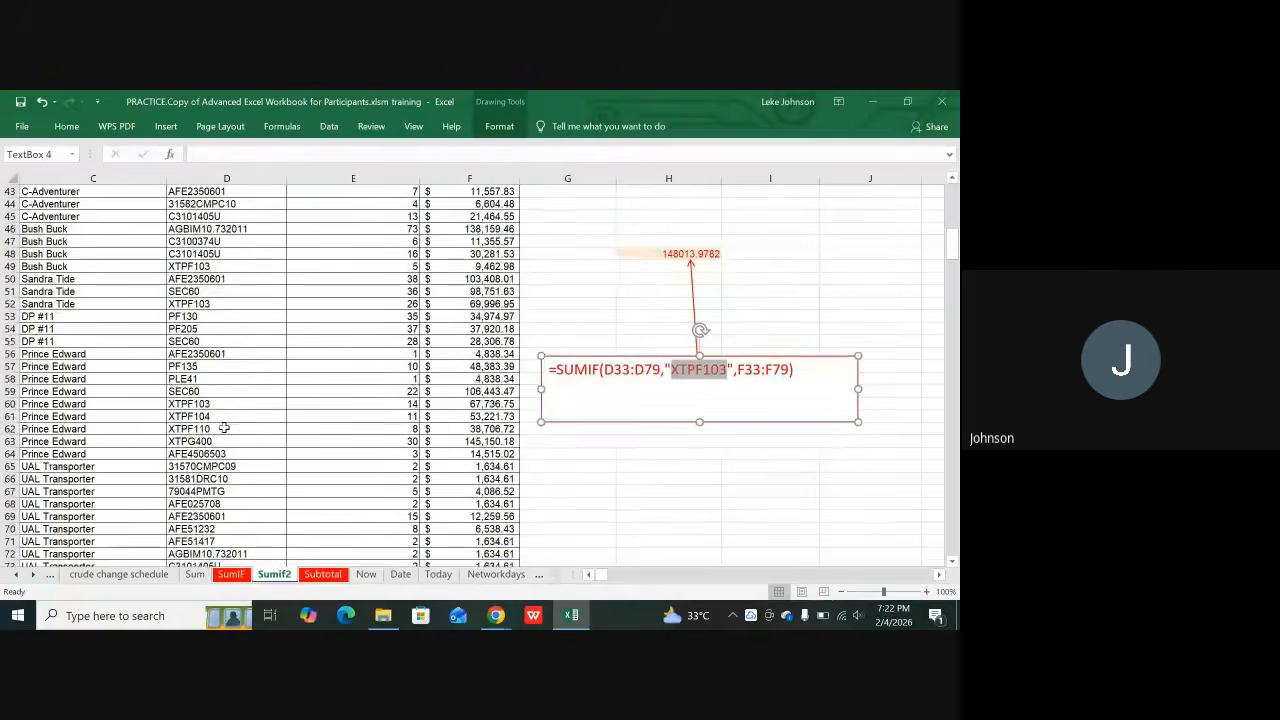
scroll(251, 405, up, 1)
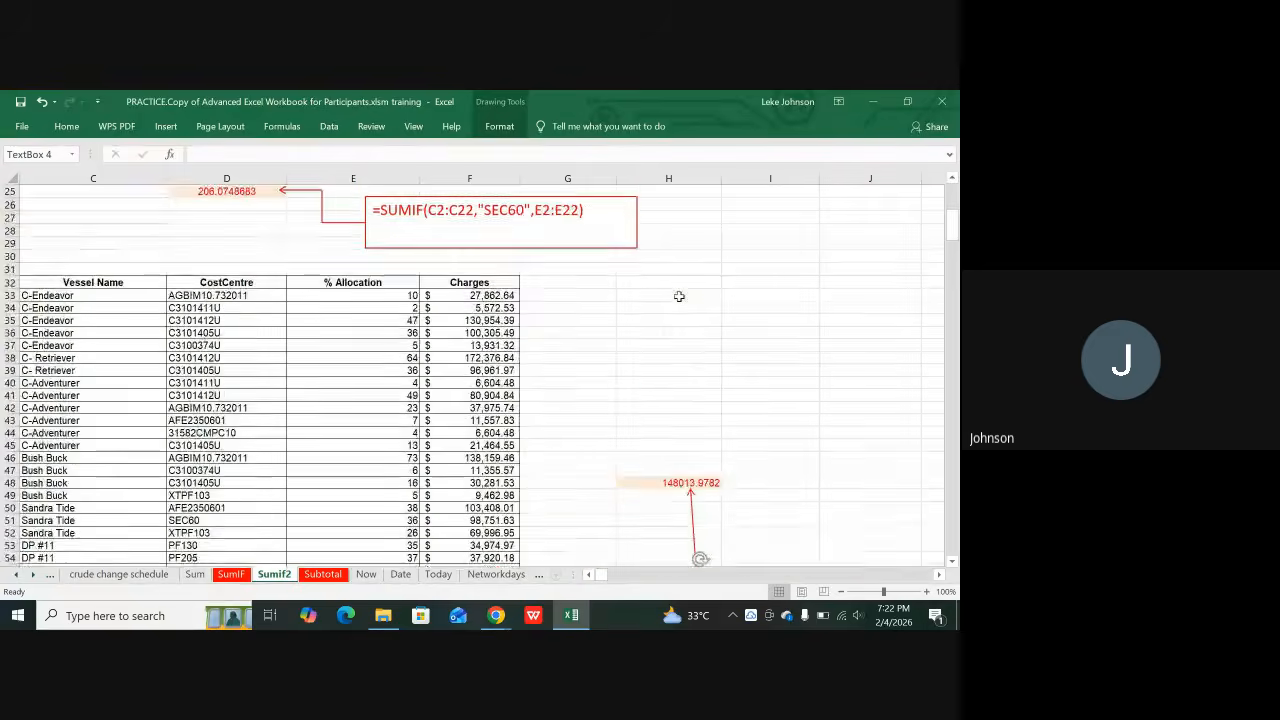
scroll(676, 300, up, 9)
scroll(680, 292, up, 4)
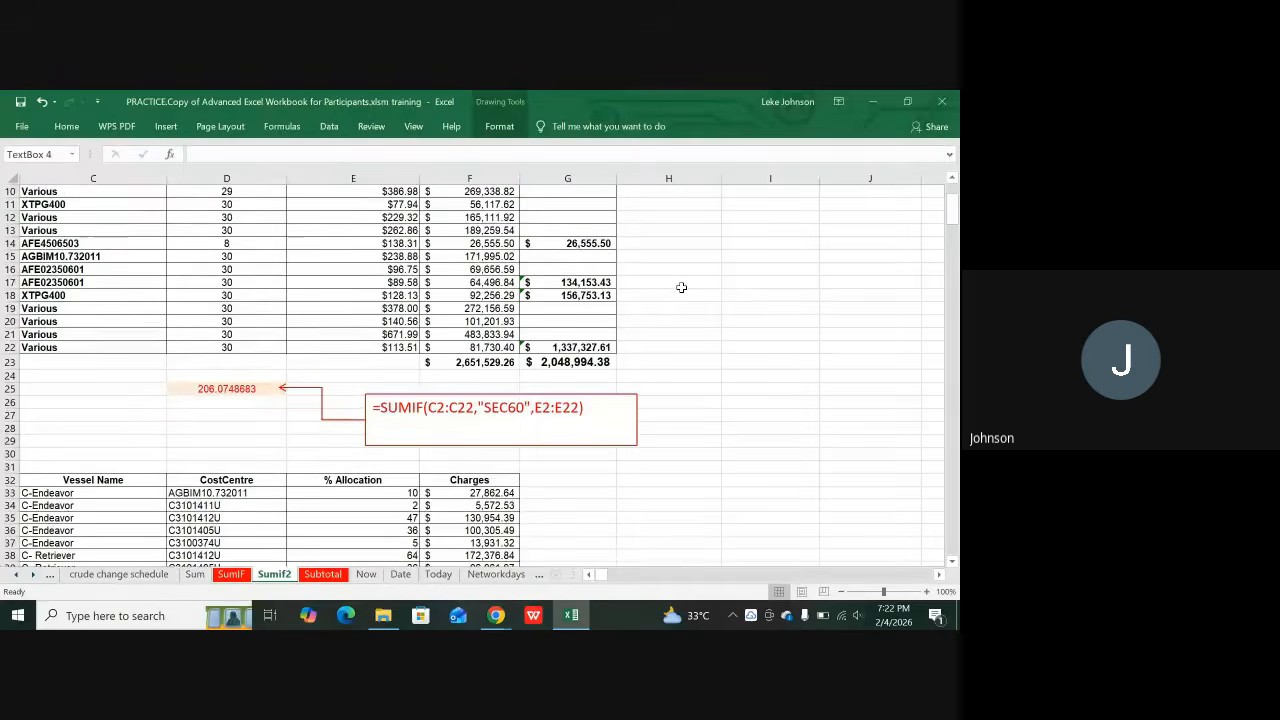
scroll(681, 286, down, 10)
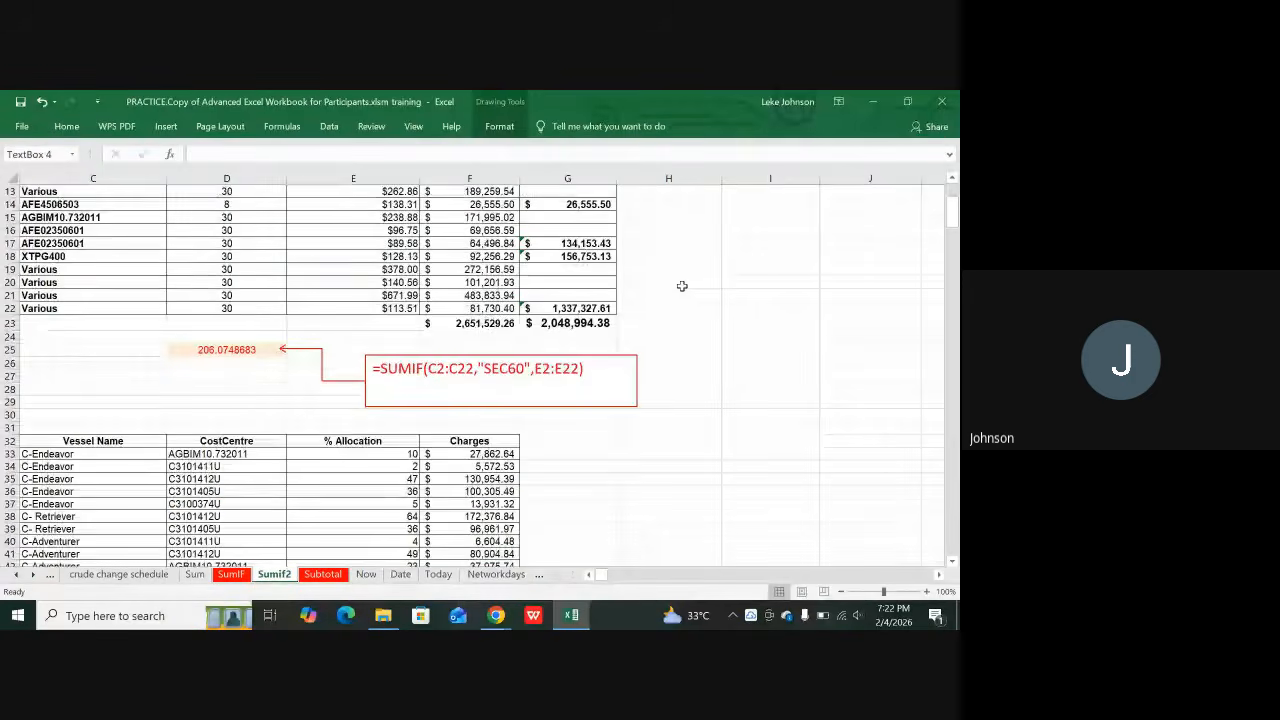
scroll(625, 324, up, 1)
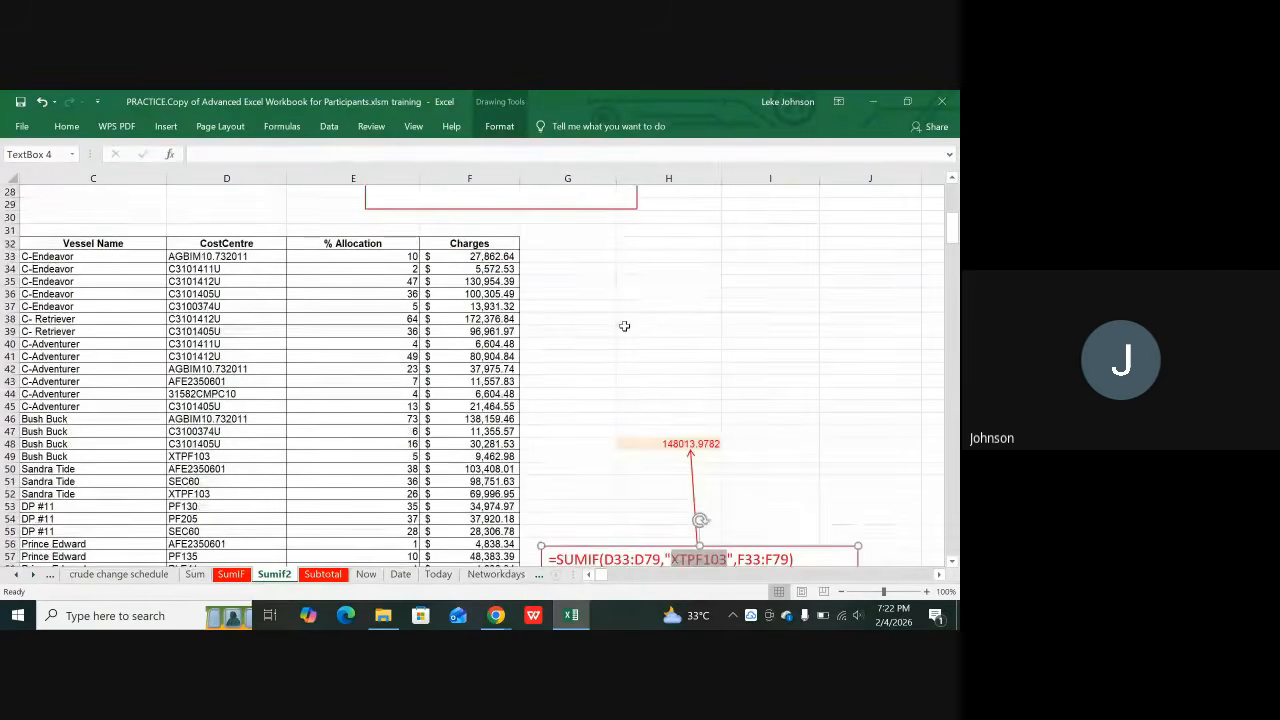
click(622, 330)
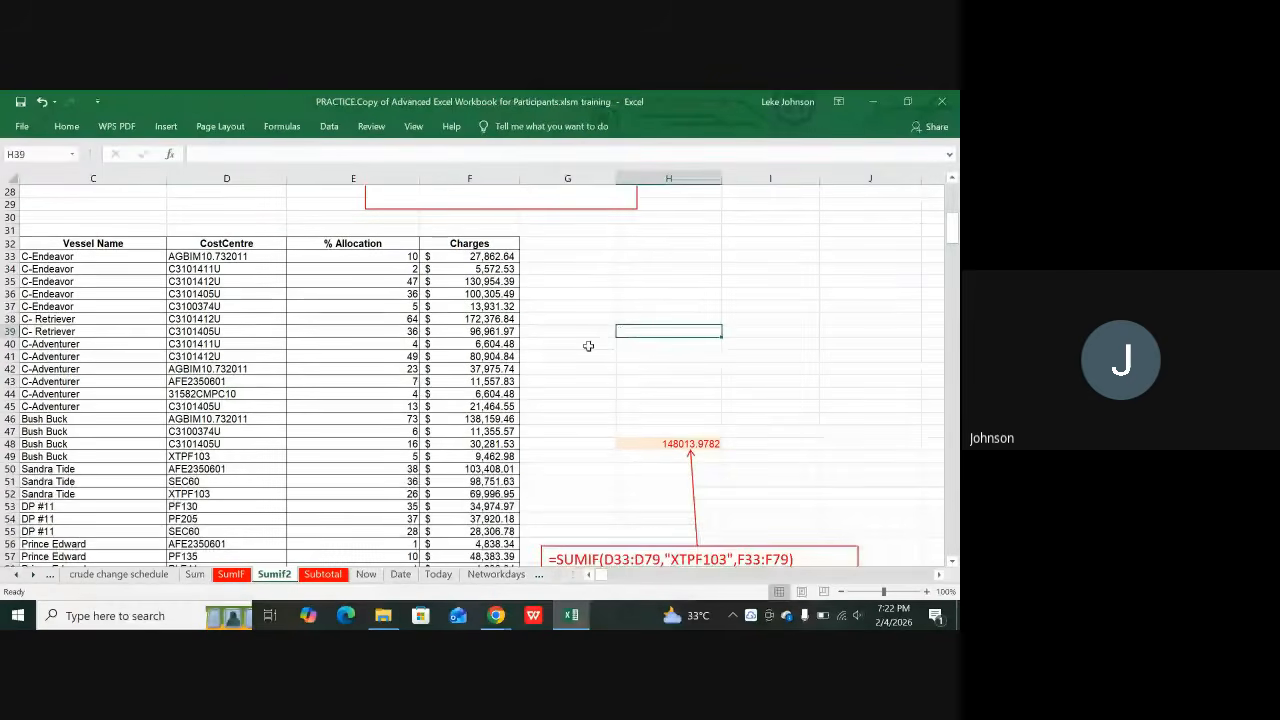
Step: Open the Subtotal sheet and review the function name in A2 and its Math group in B2
click(329, 577)
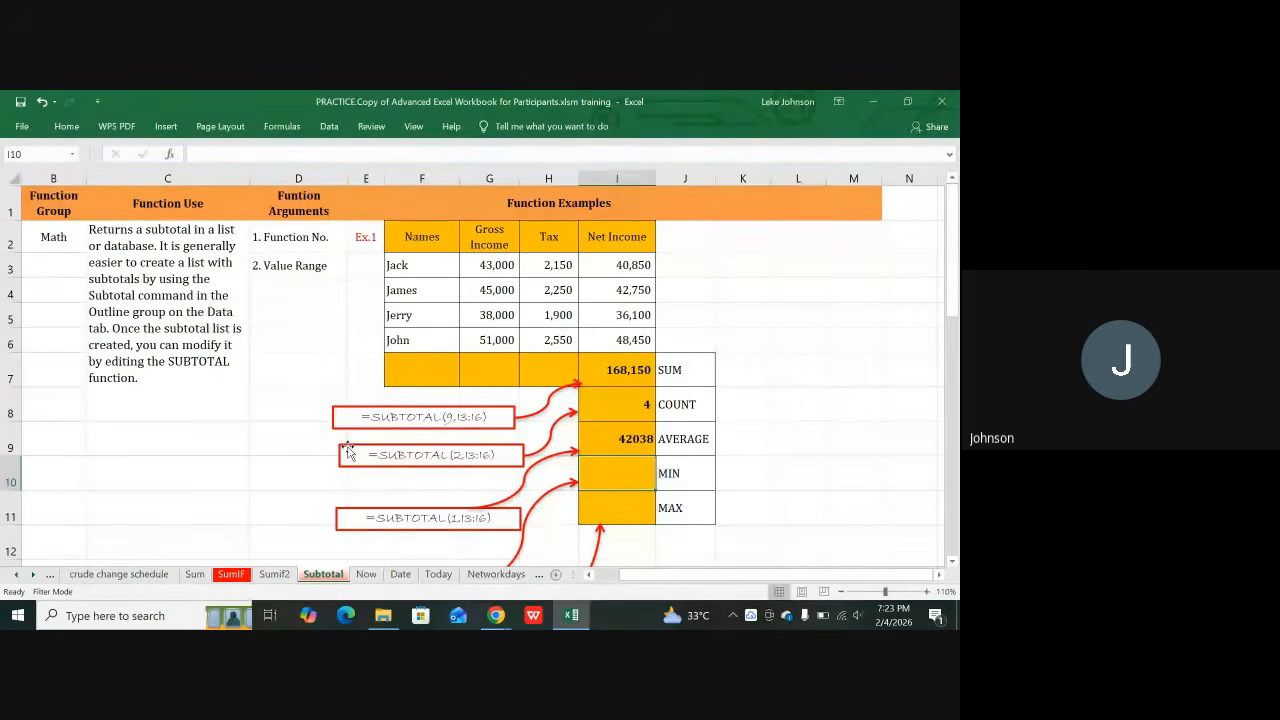
click(298, 290)
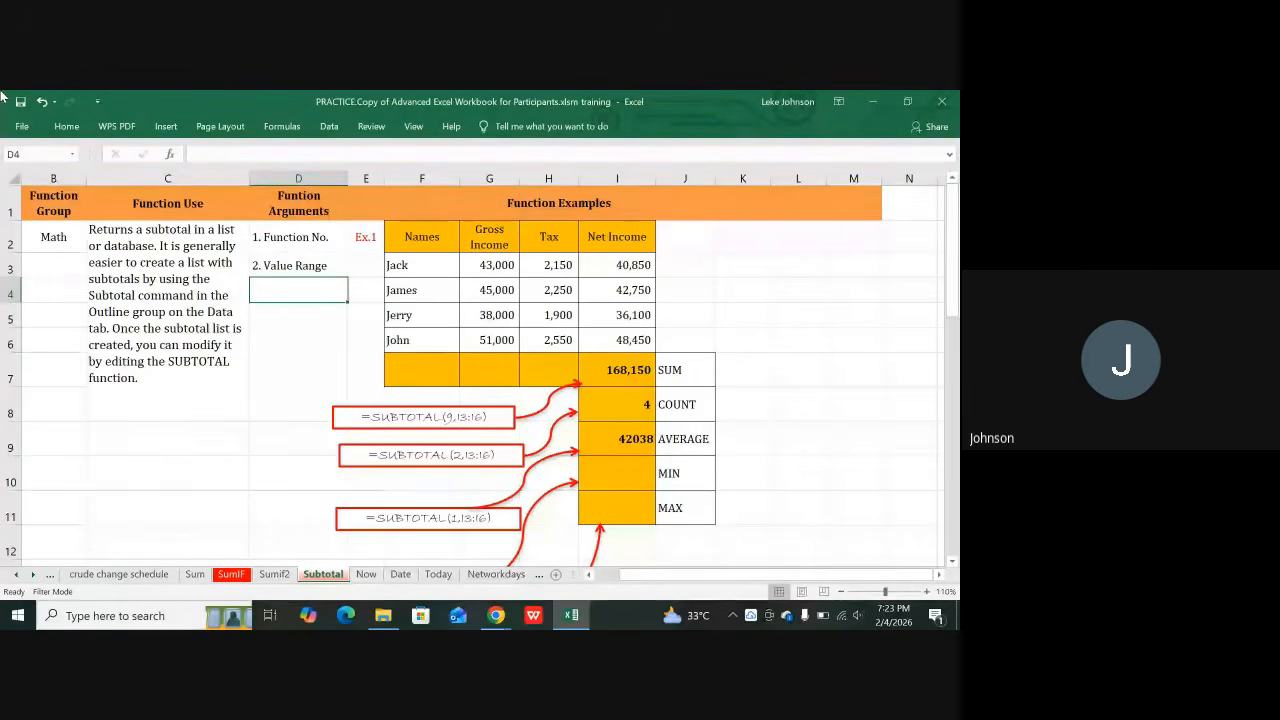
key(Home)
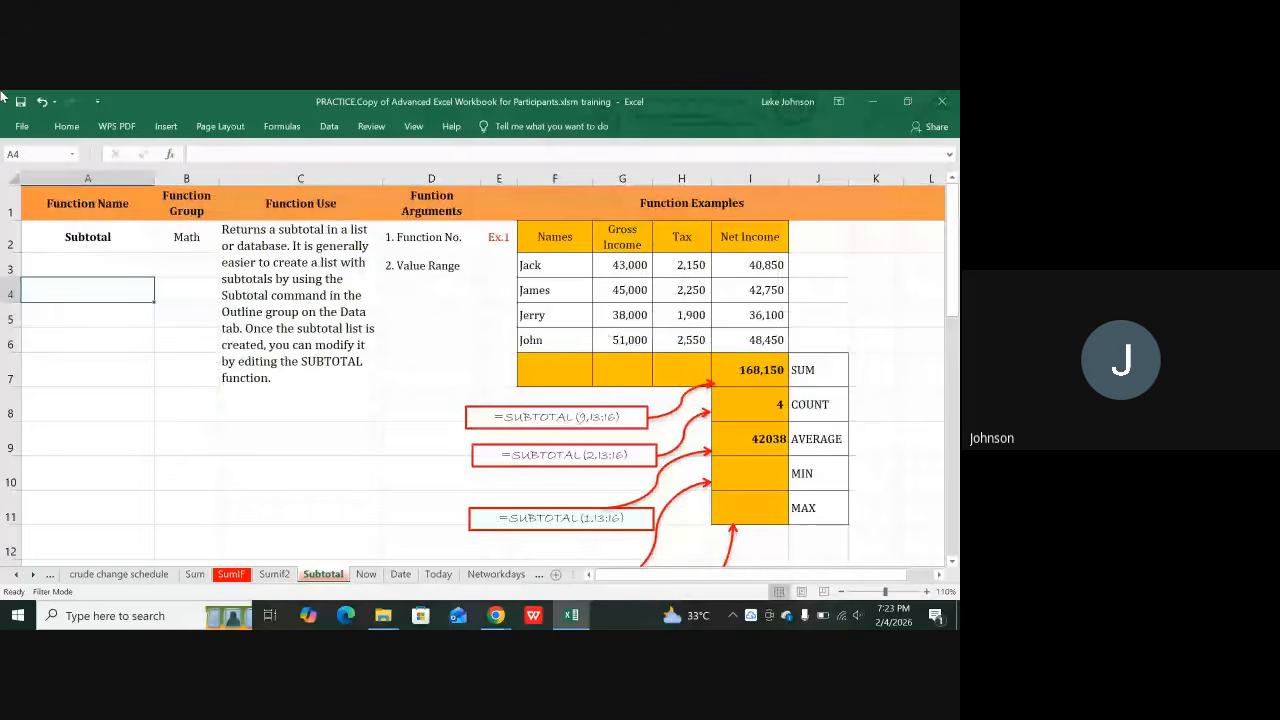
key(Up)
key(Up)
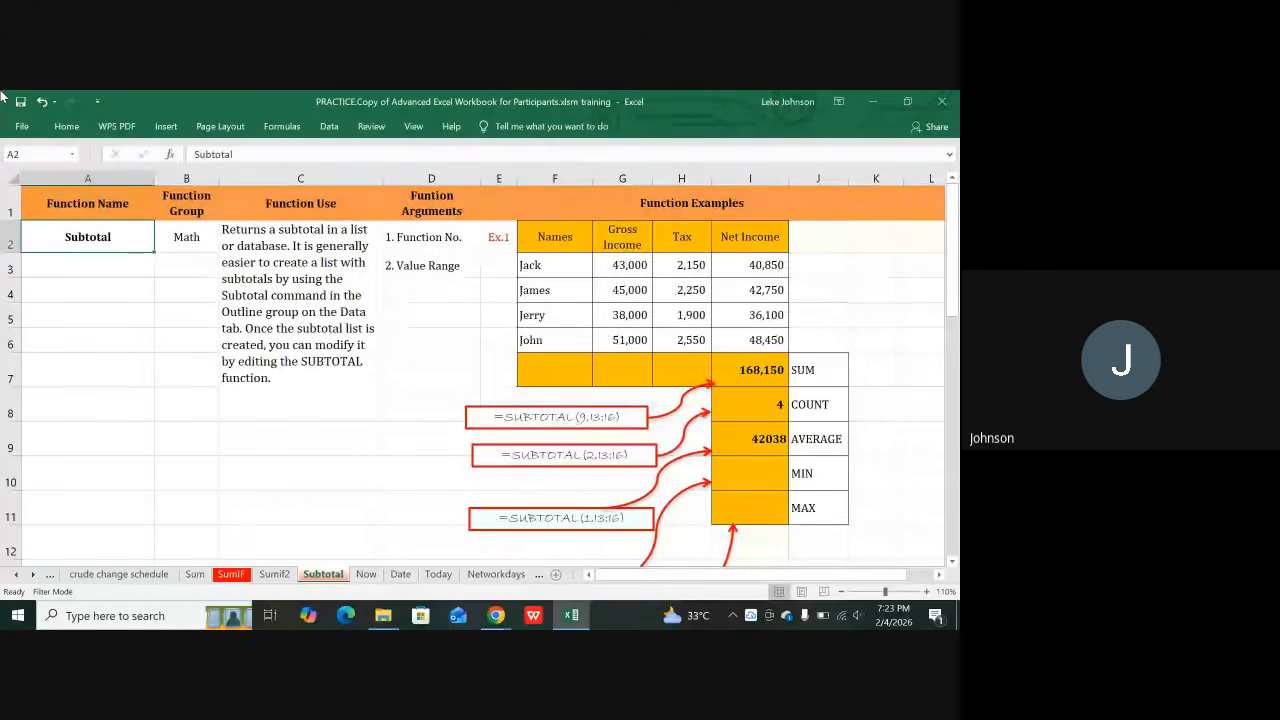
key(Right)
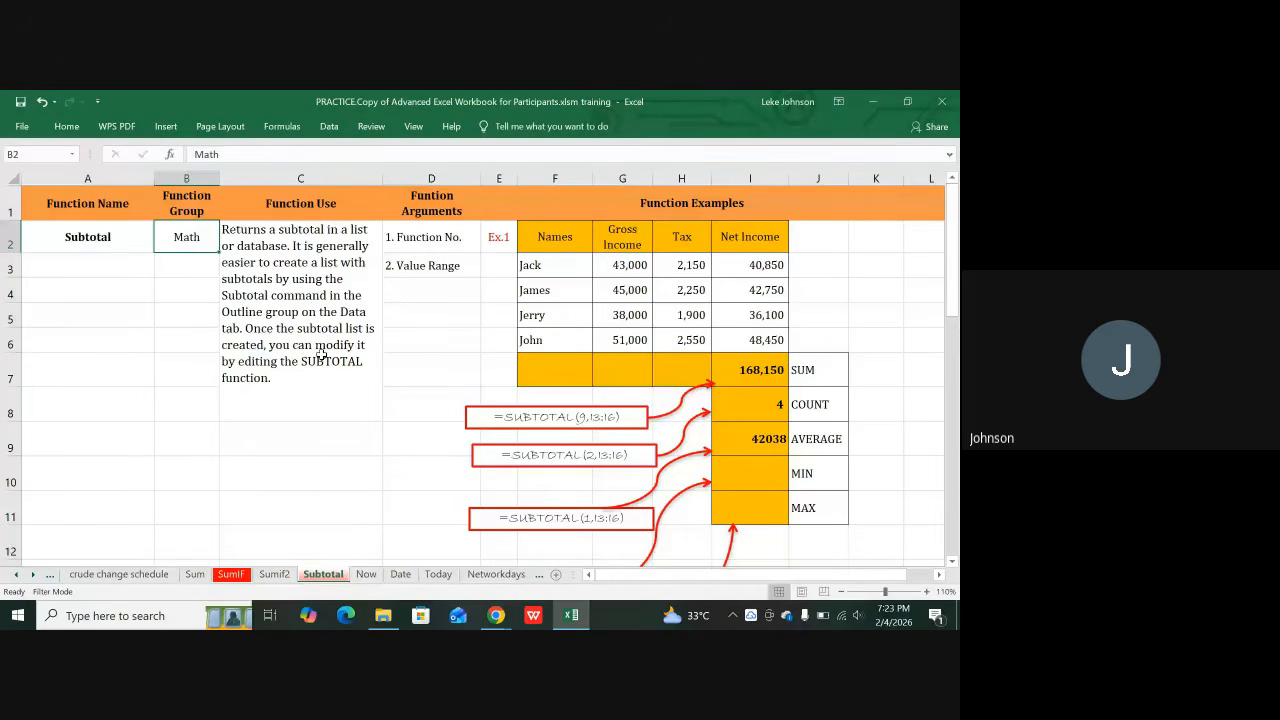
click(431, 239)
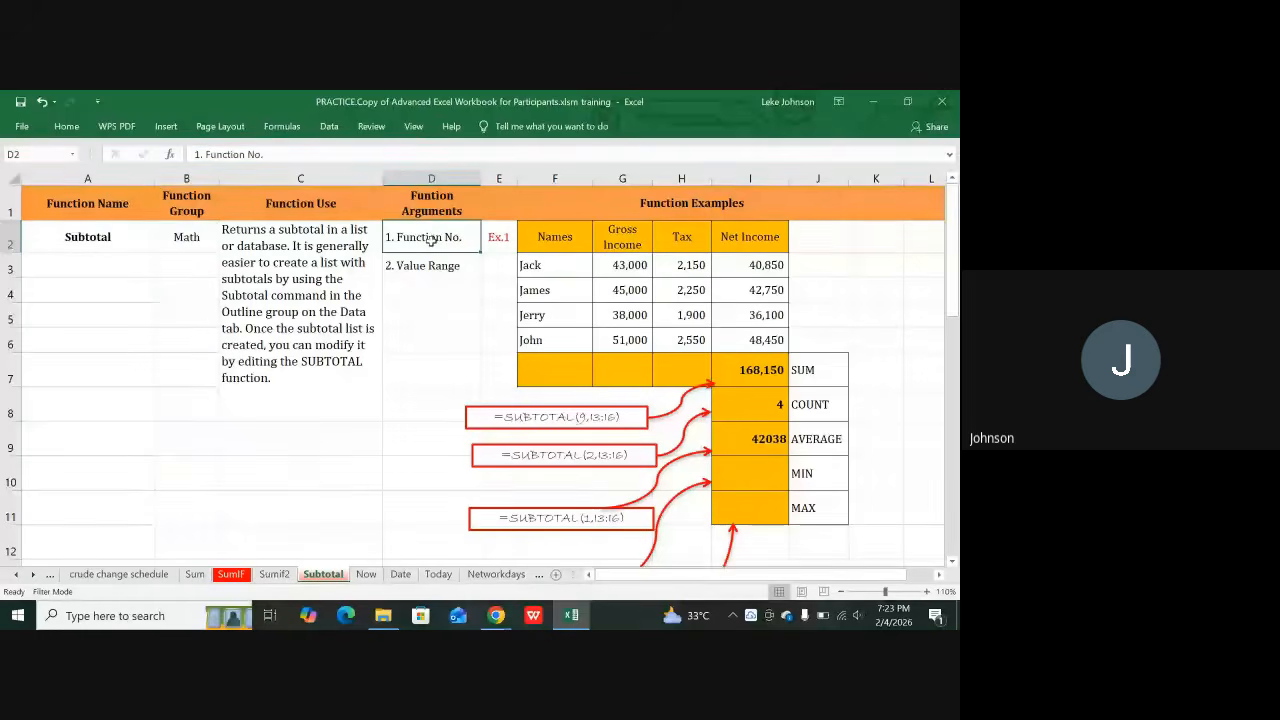
click(438, 268)
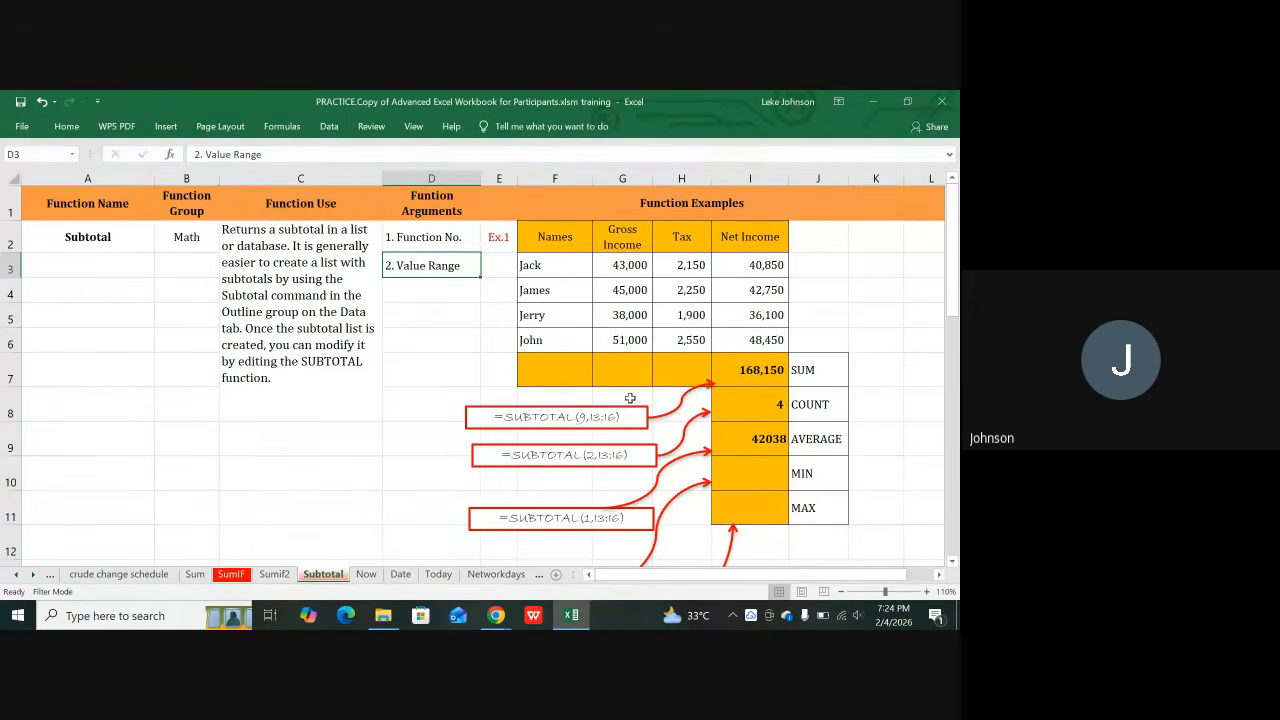
click(740, 370)
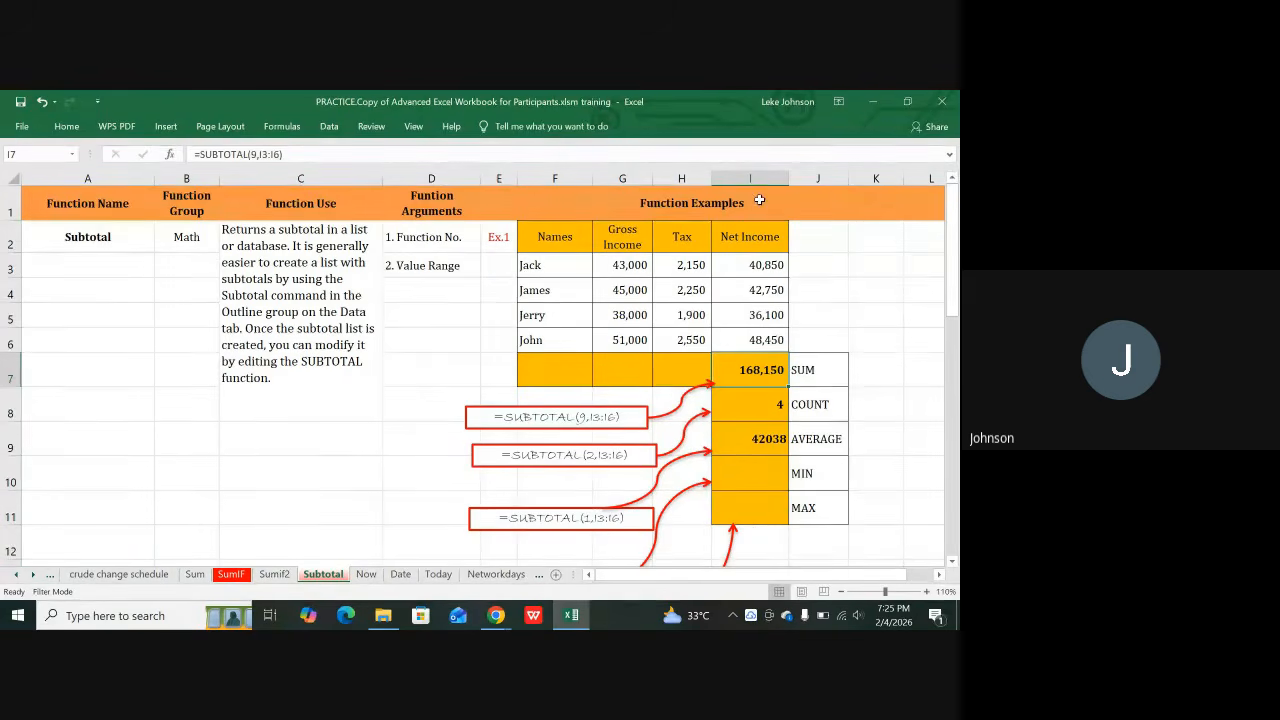
click(766, 267)
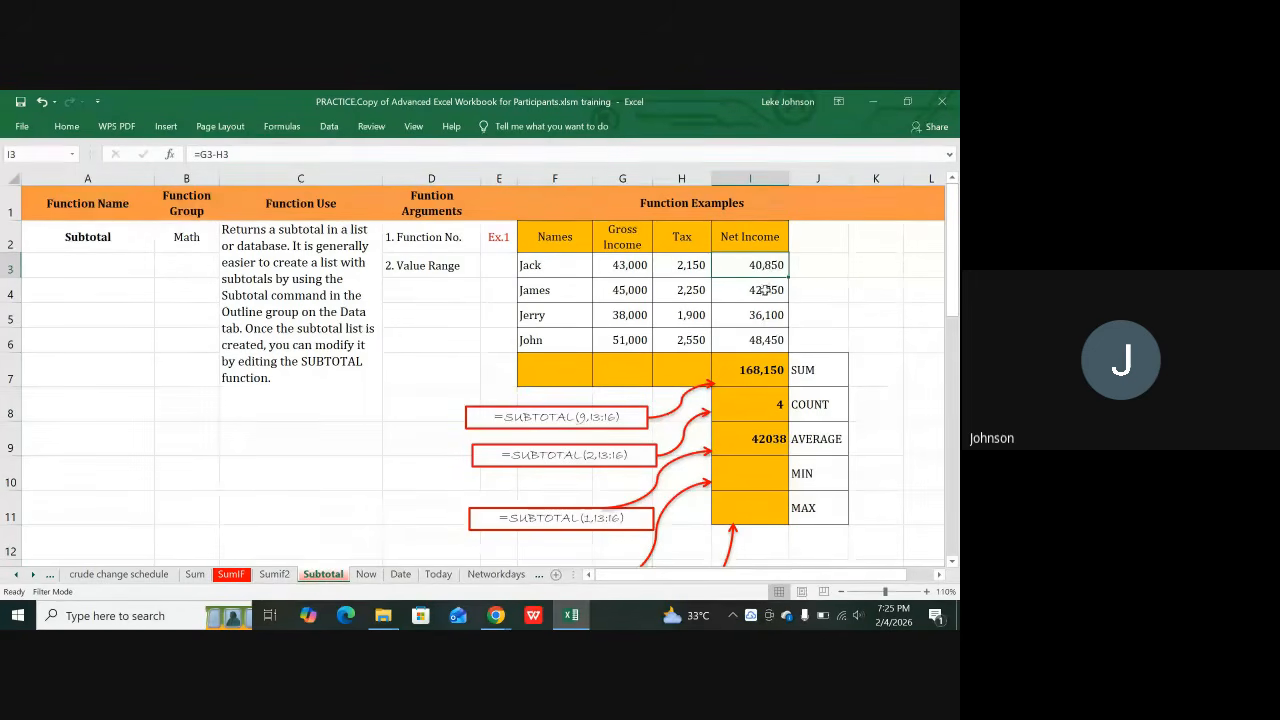
click(770, 341)
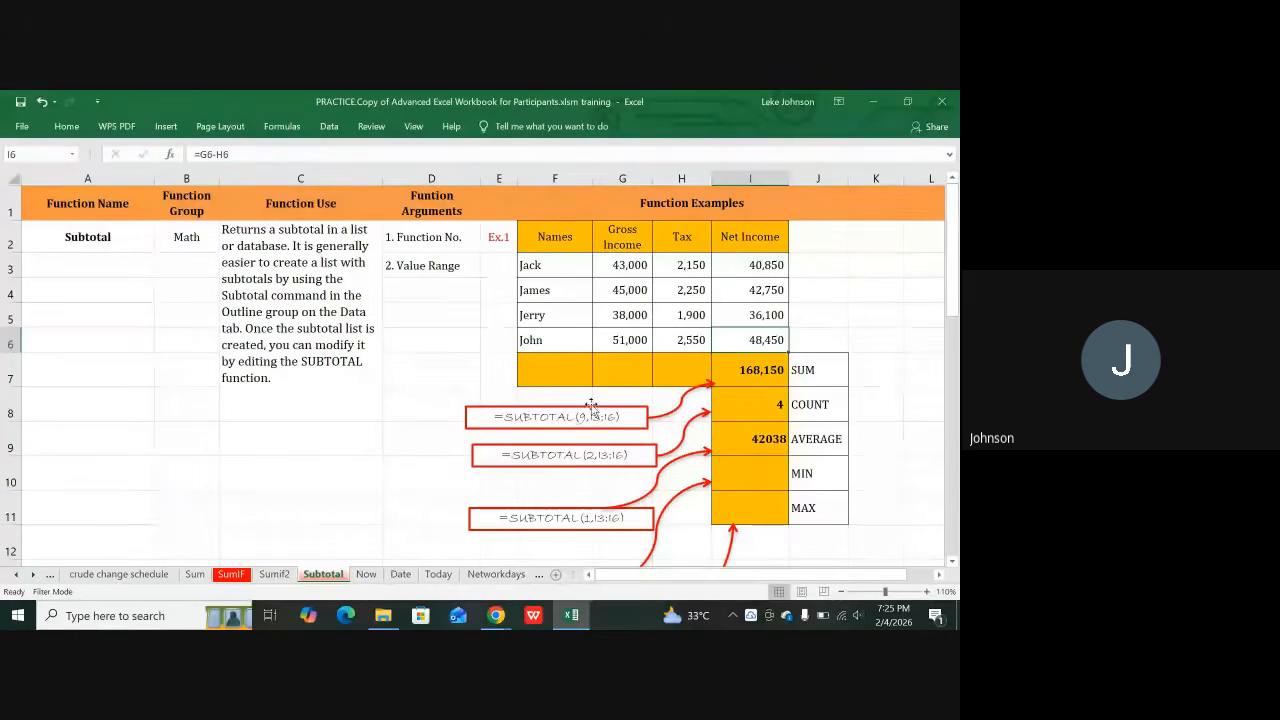
click(568, 366)
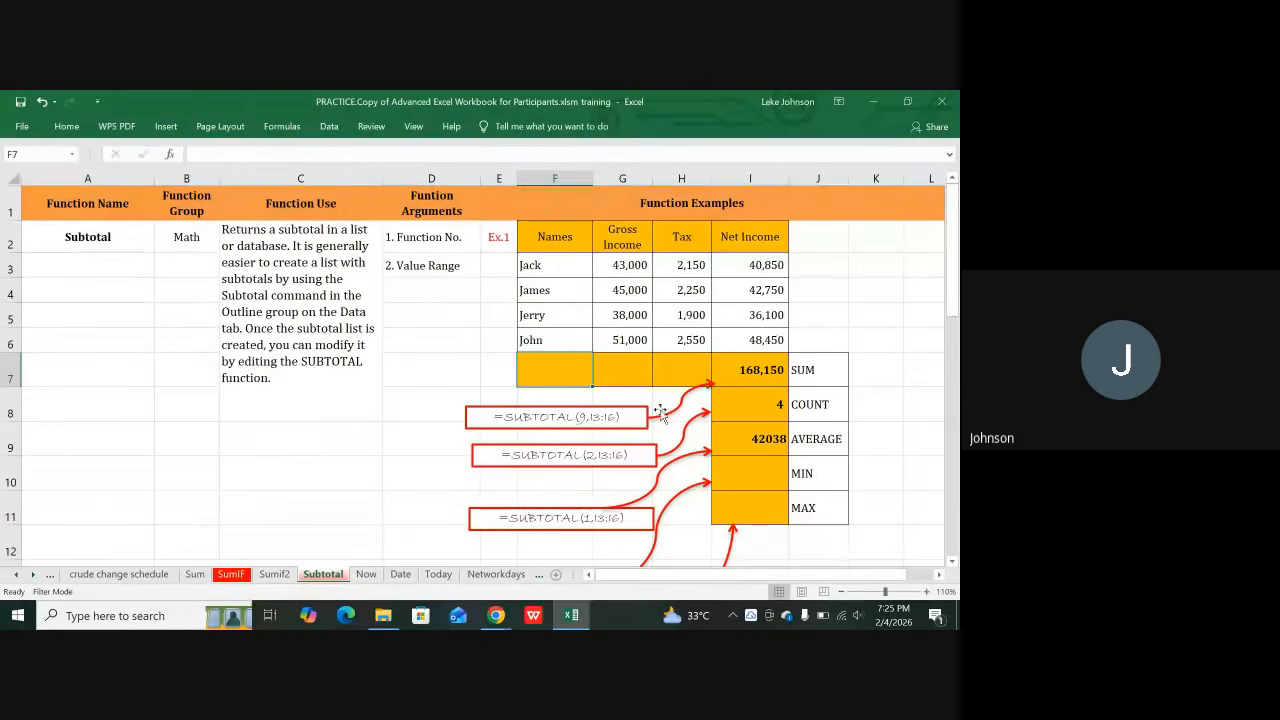
click(830, 375)
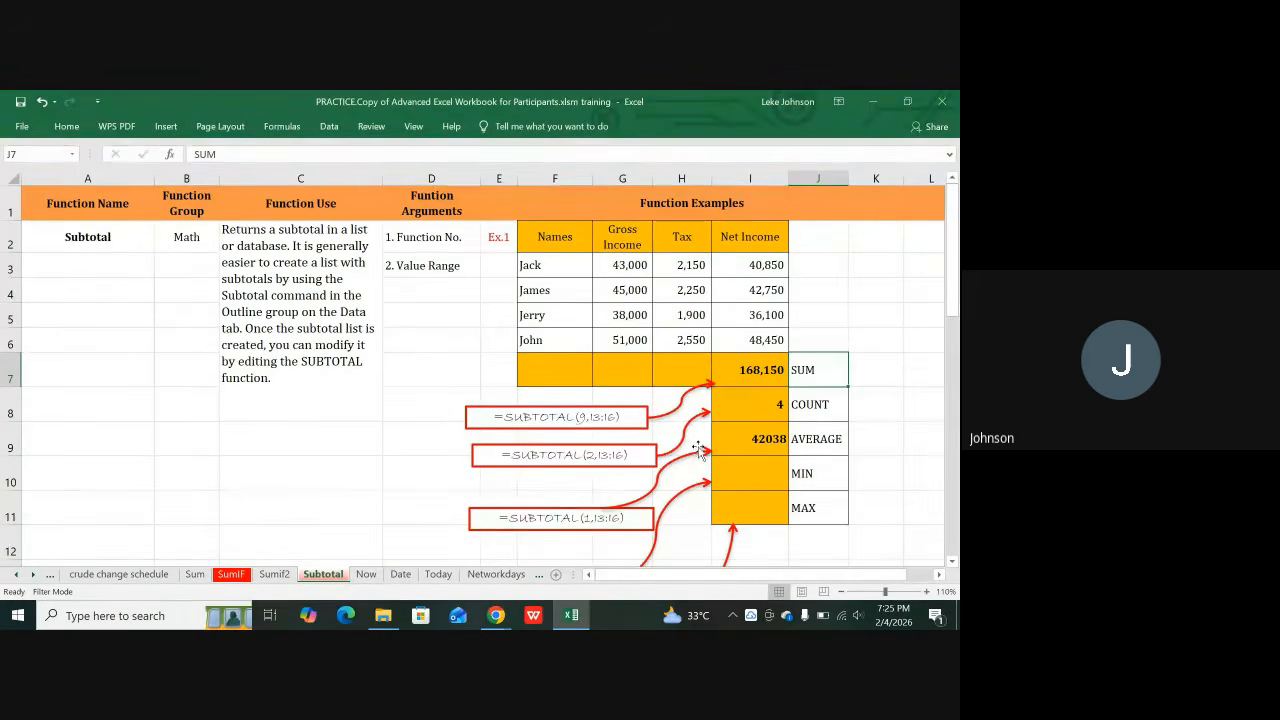
click(818, 416)
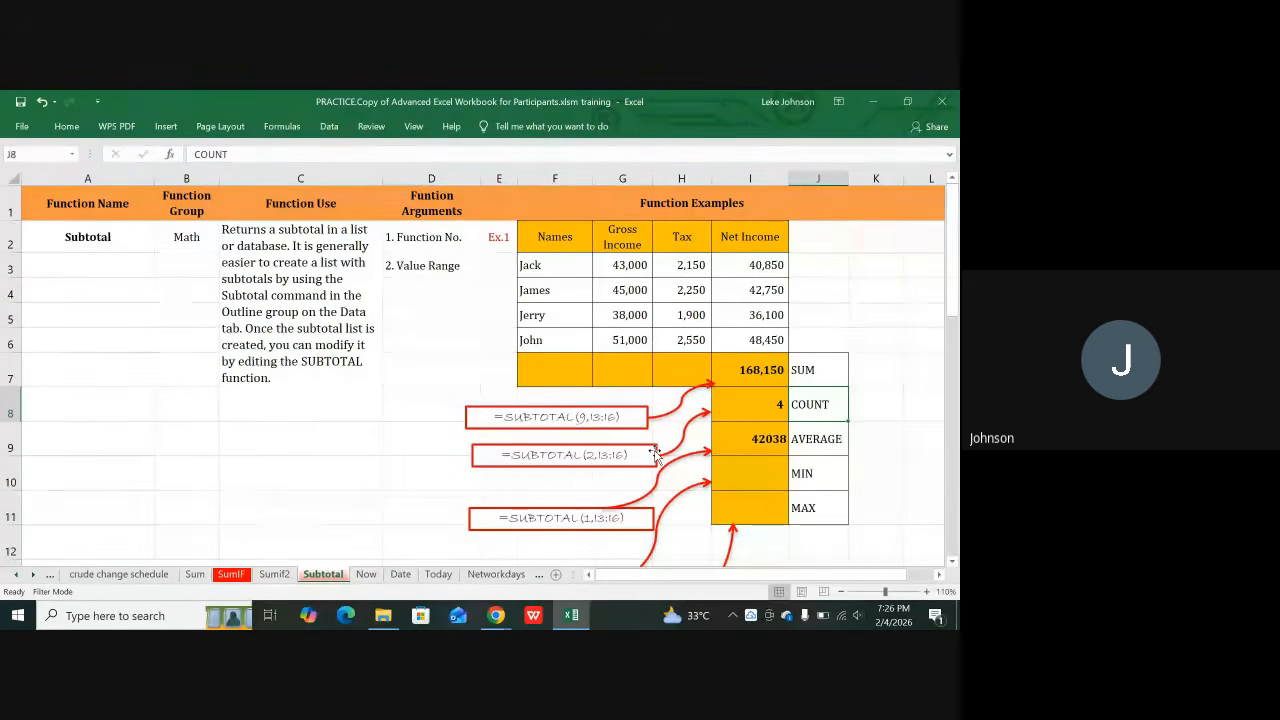
click(261, 439)
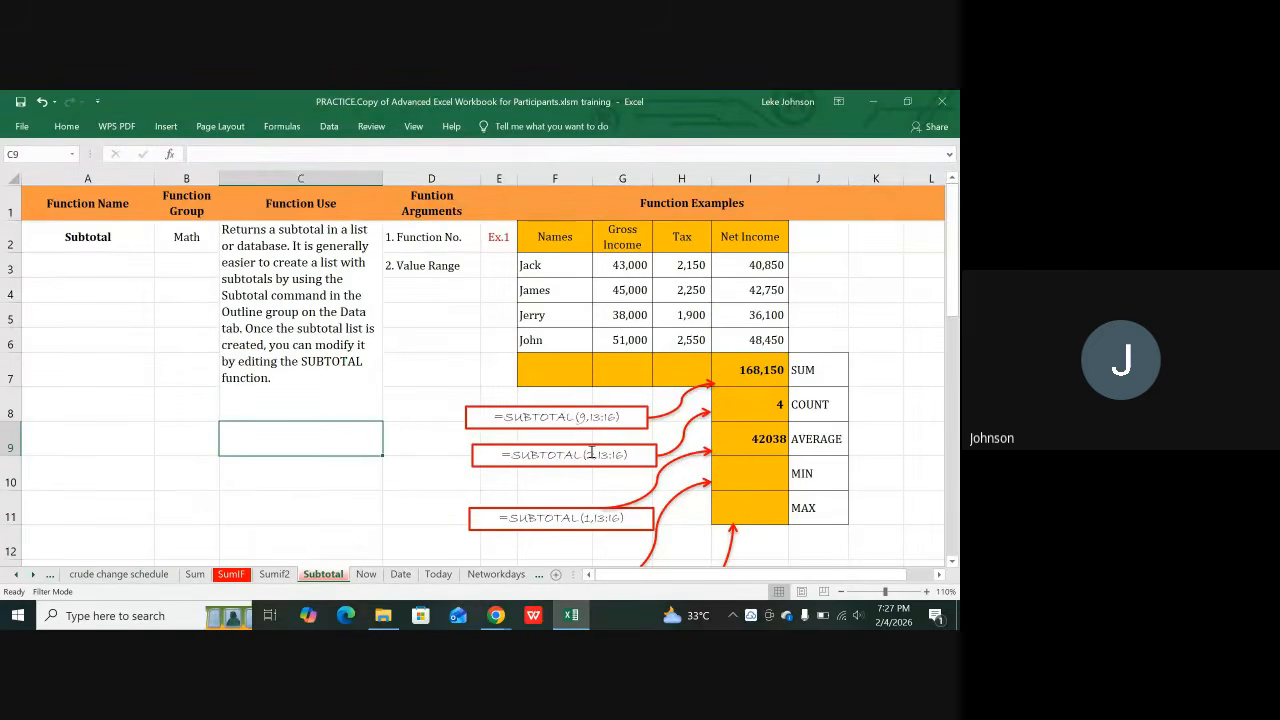
scroll(591, 453, down, 1)
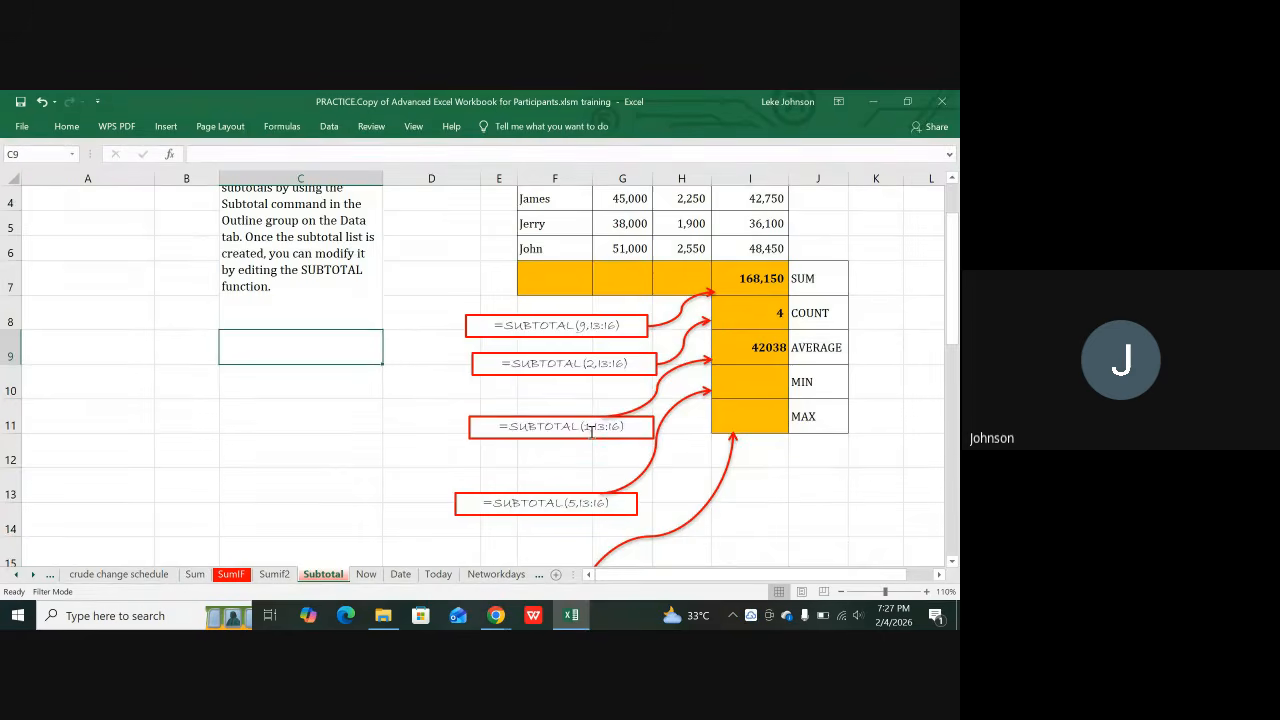
scroll(591, 430, down, 1)
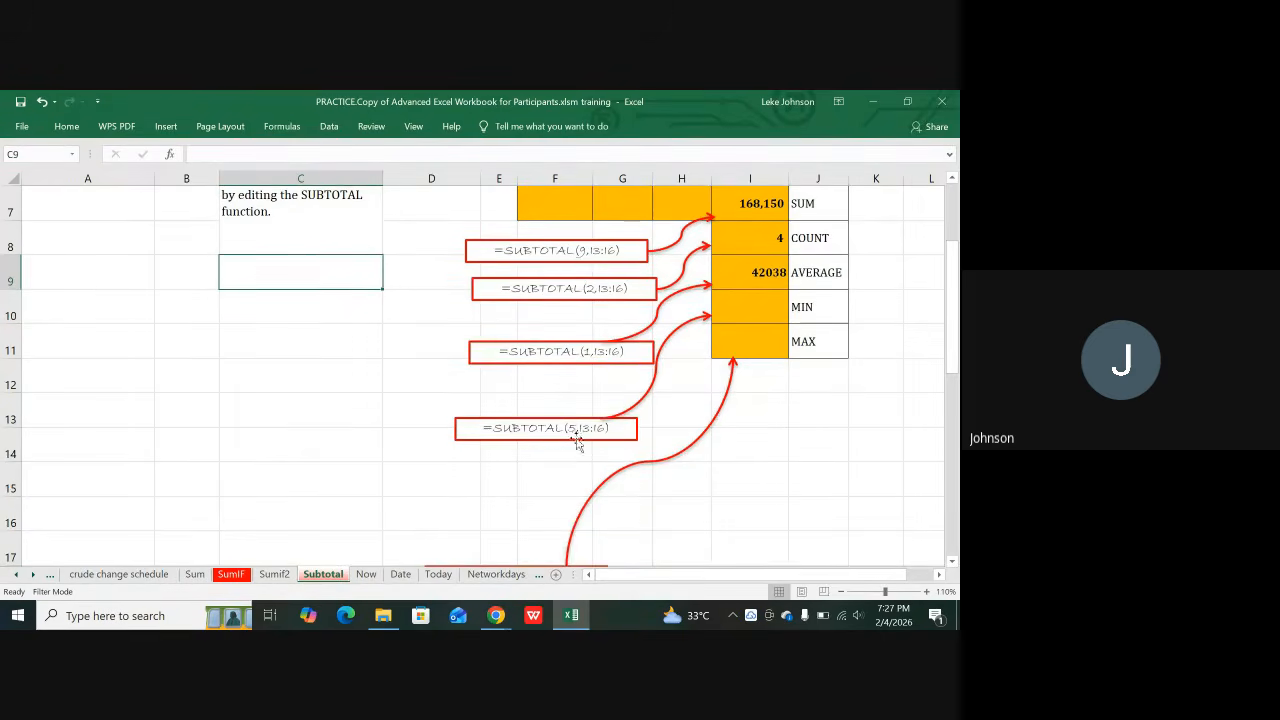
scroll(578, 443, down, 2)
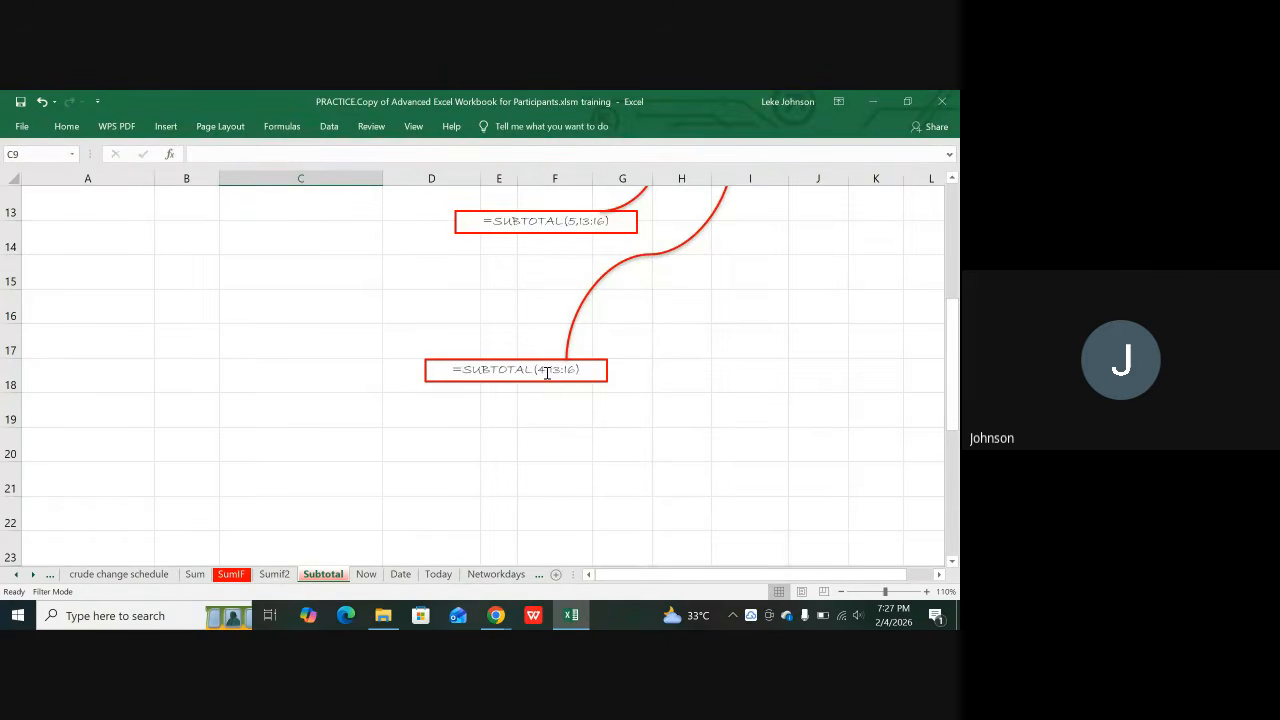
scroll(547, 373, up, 3)
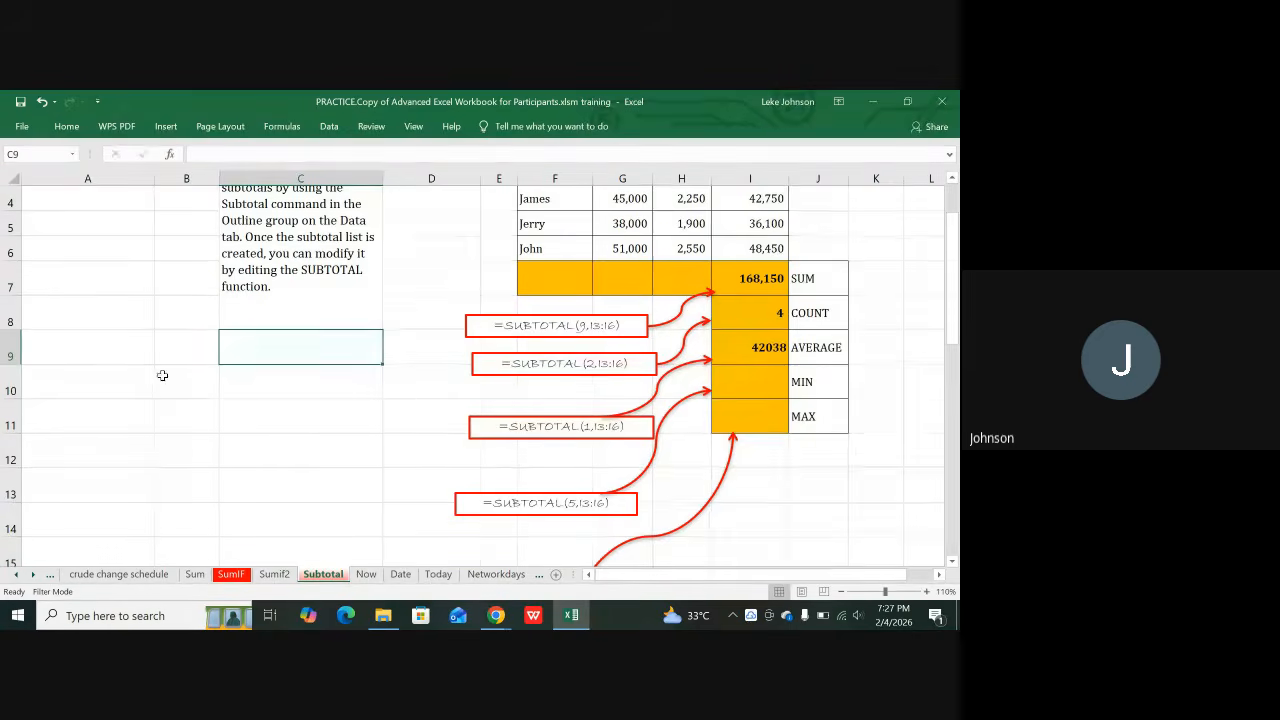
Step: Enter the function numbers 9, 2, 1, 5 and 4 into B9:B13
click(200, 352)
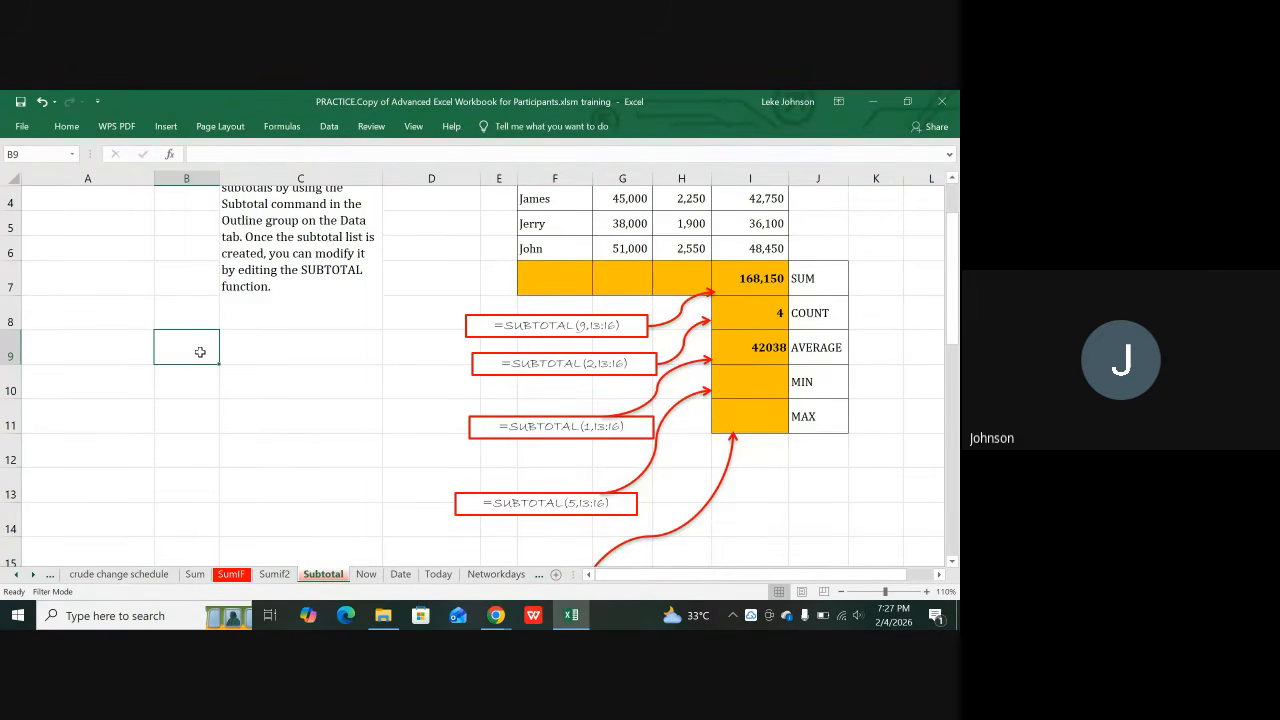
text(8)
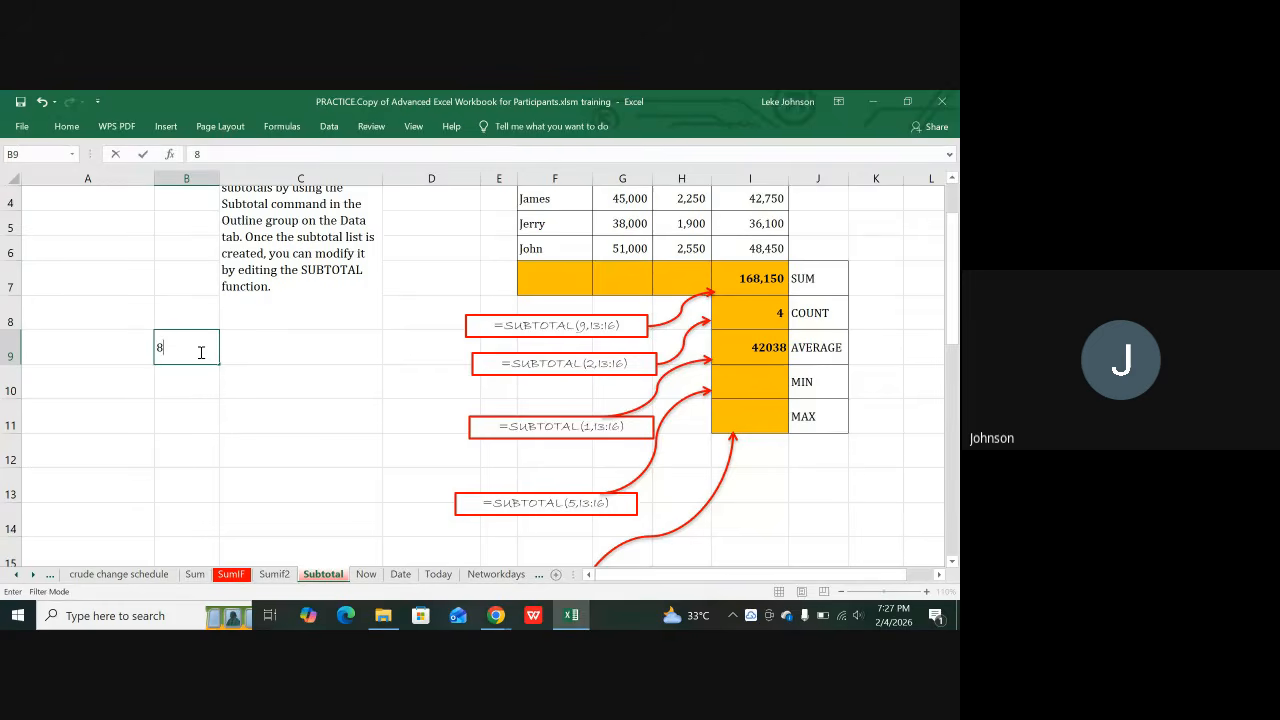
text(9)
key(Return)
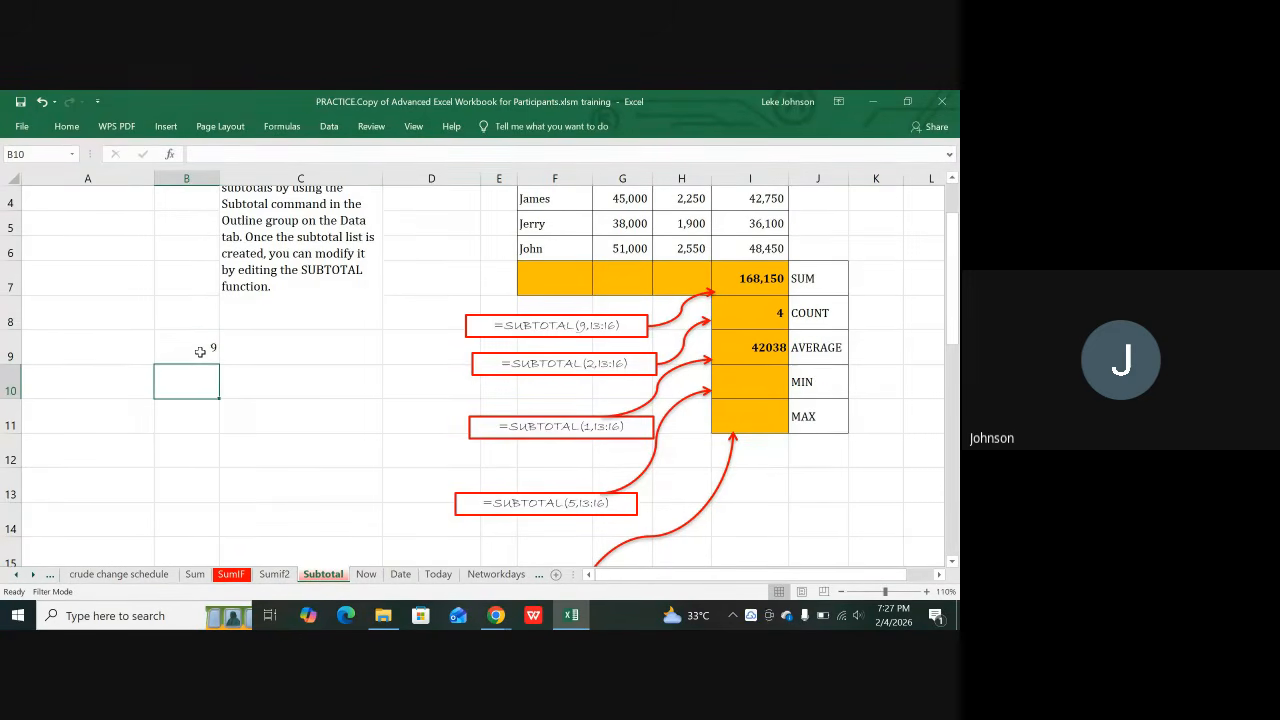
text(2)
key(Return)
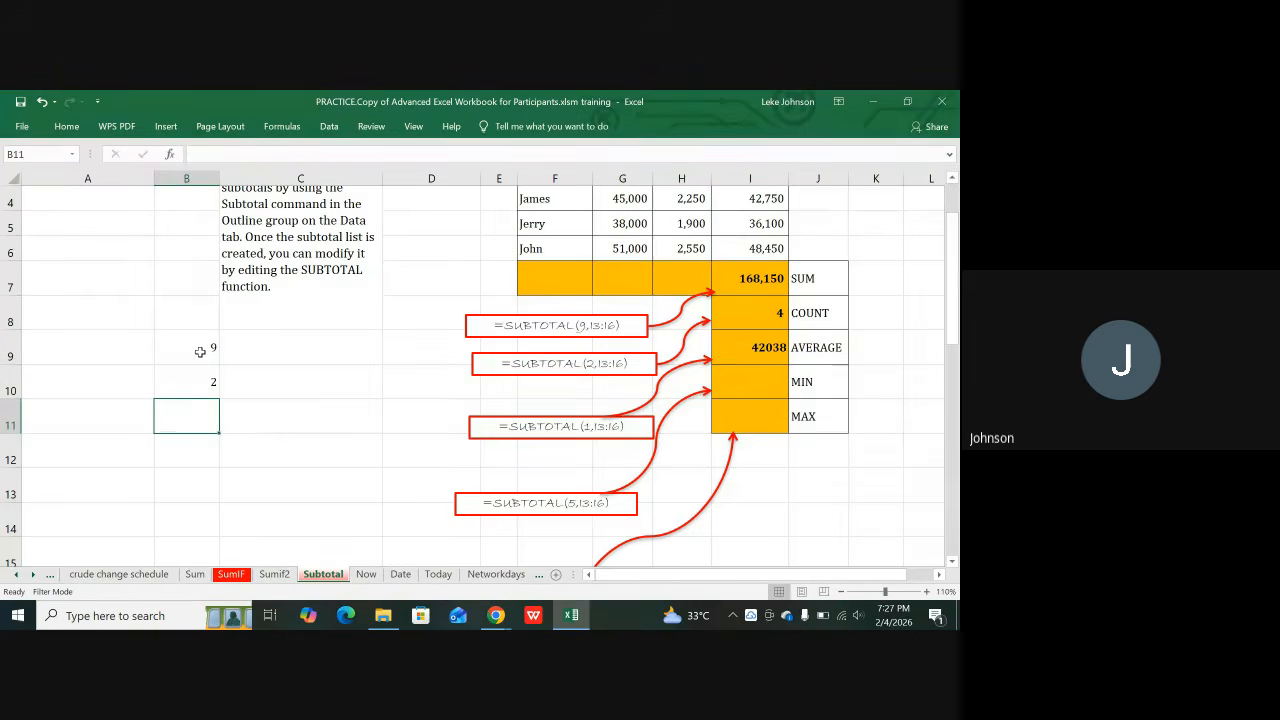
text(1)
key(Return)
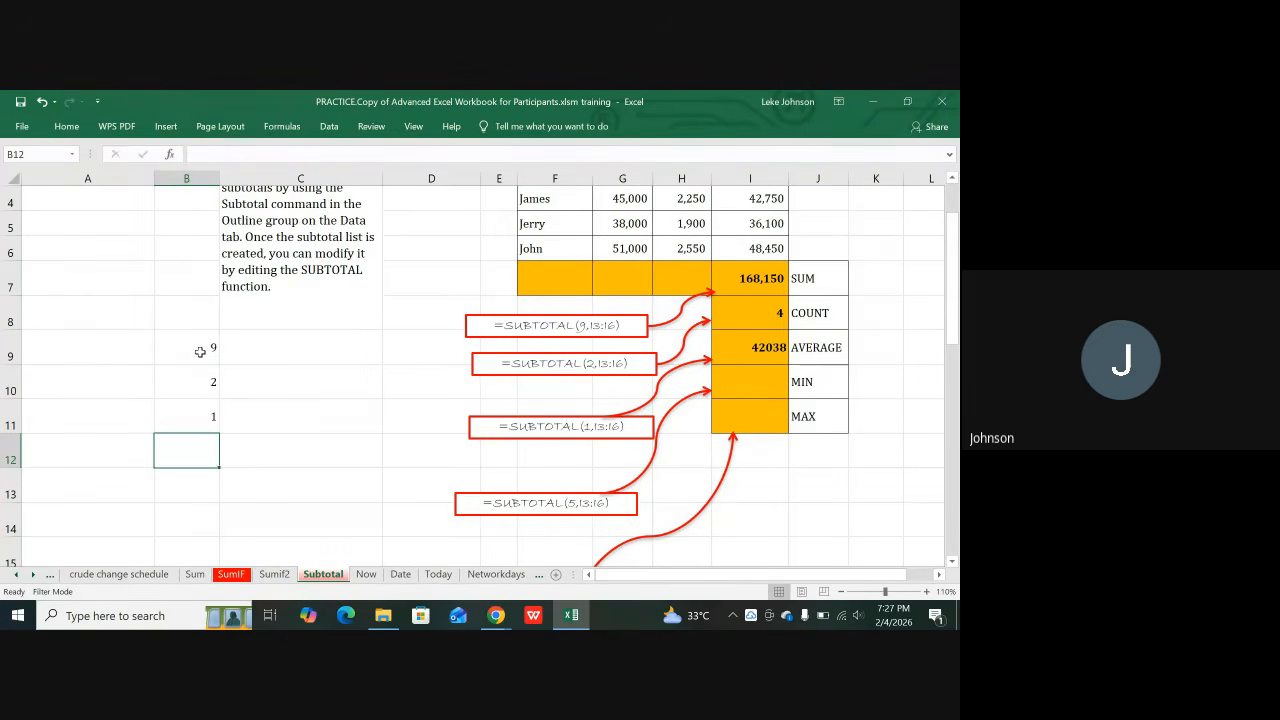
text(5)
key(Return)
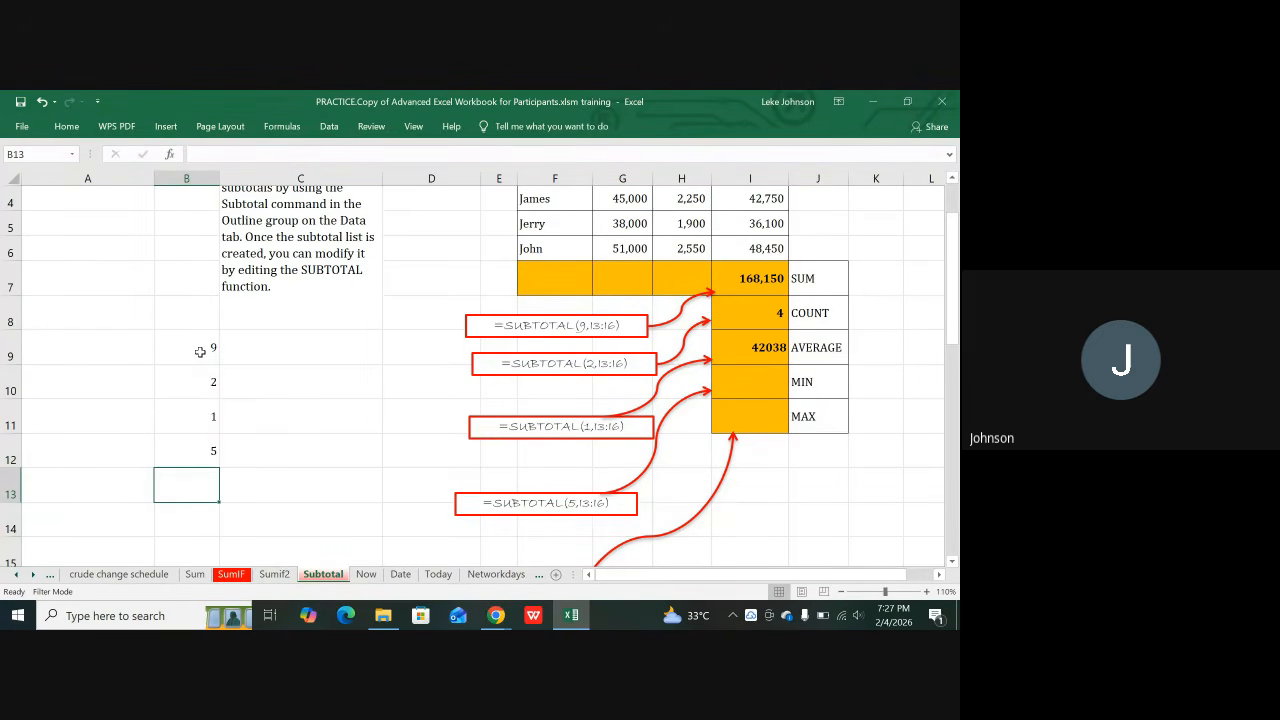
scroll(314, 320, down, 3)
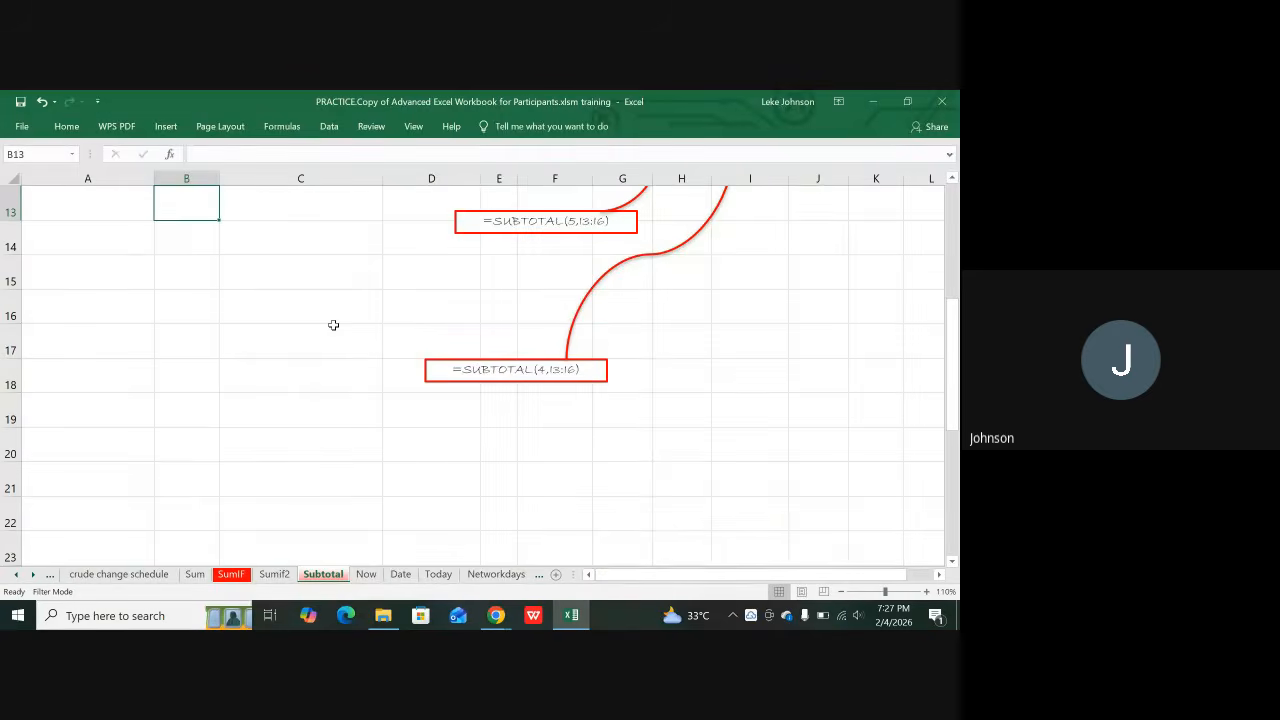
scroll(333, 325, up, 3)
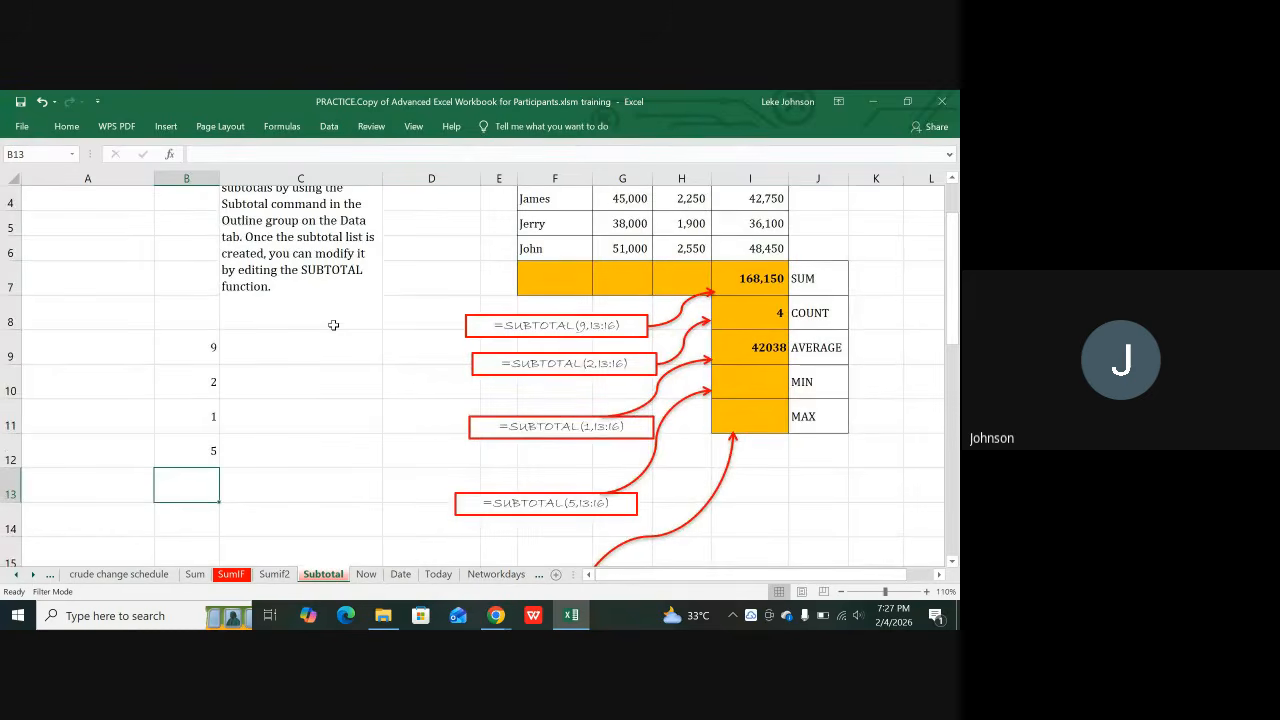
text(4)
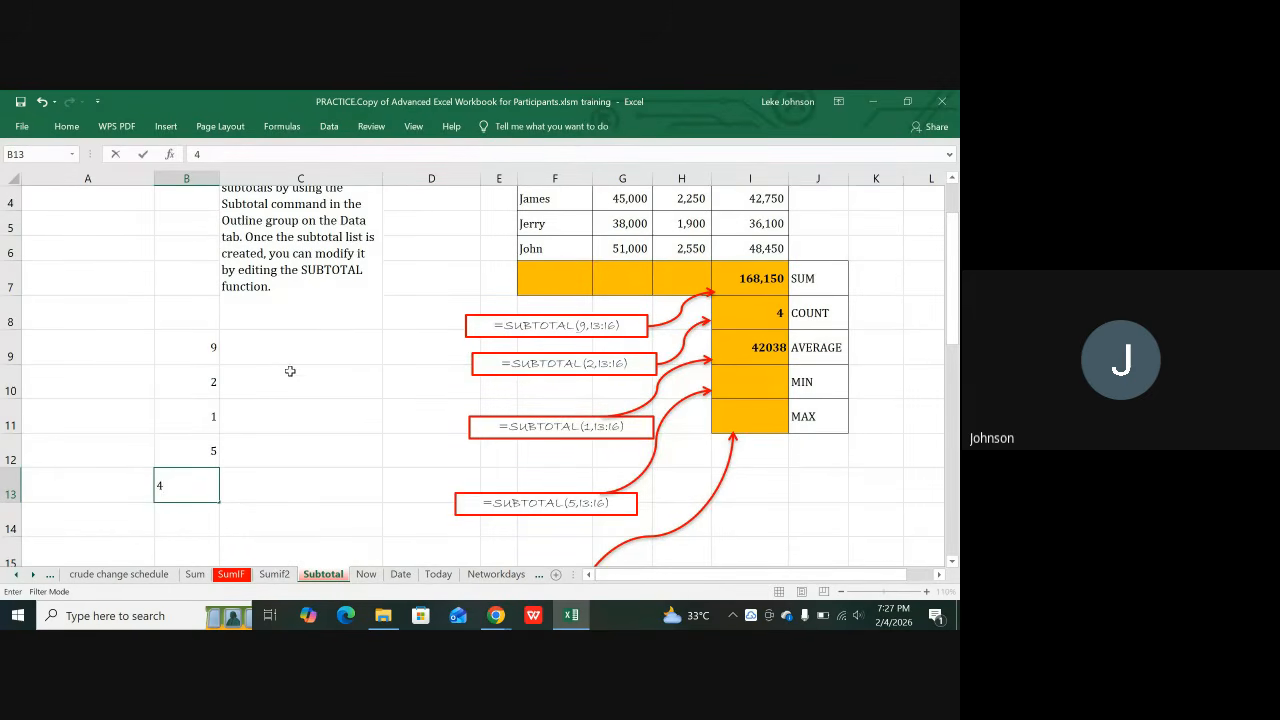
click(252, 375)
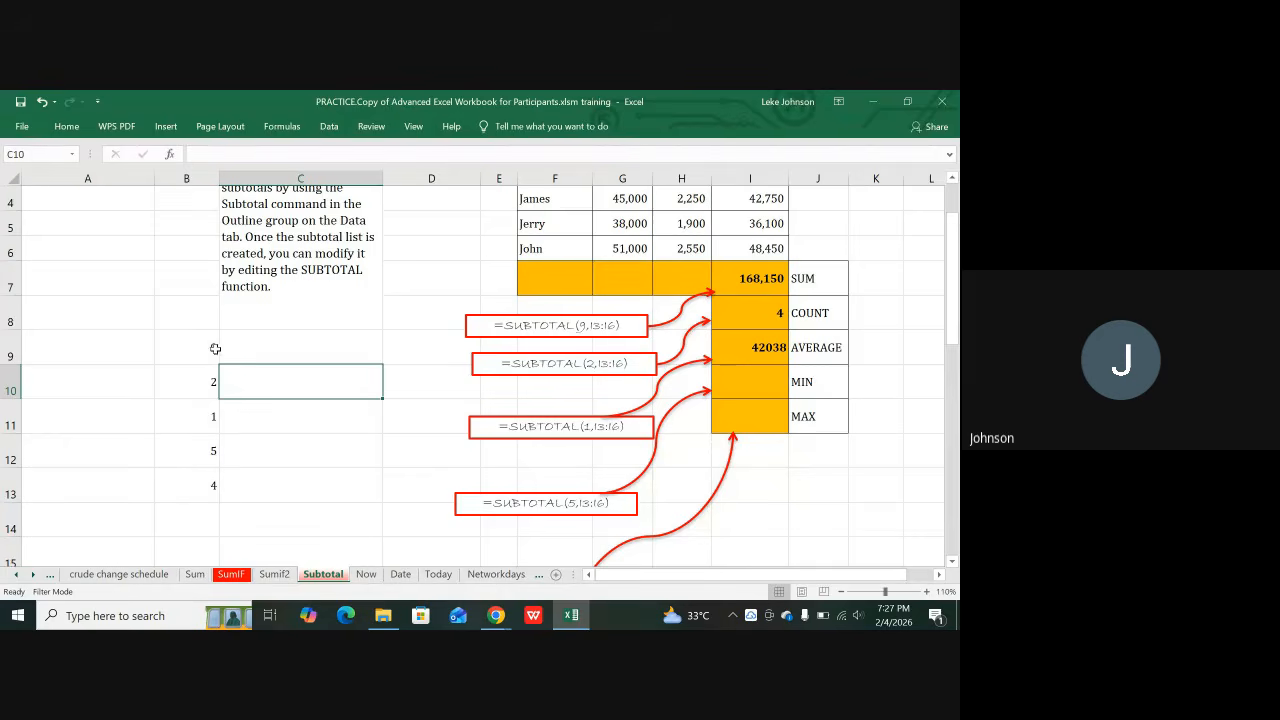
click(213, 344)
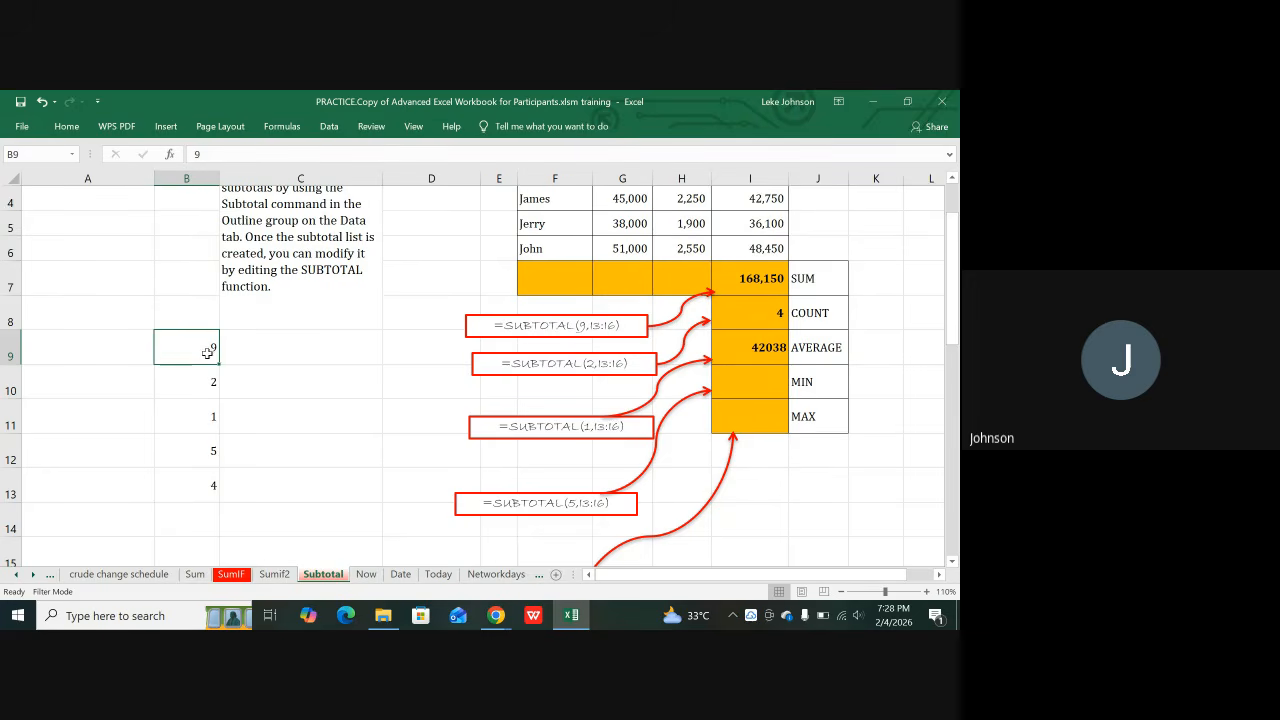
click(185, 378)
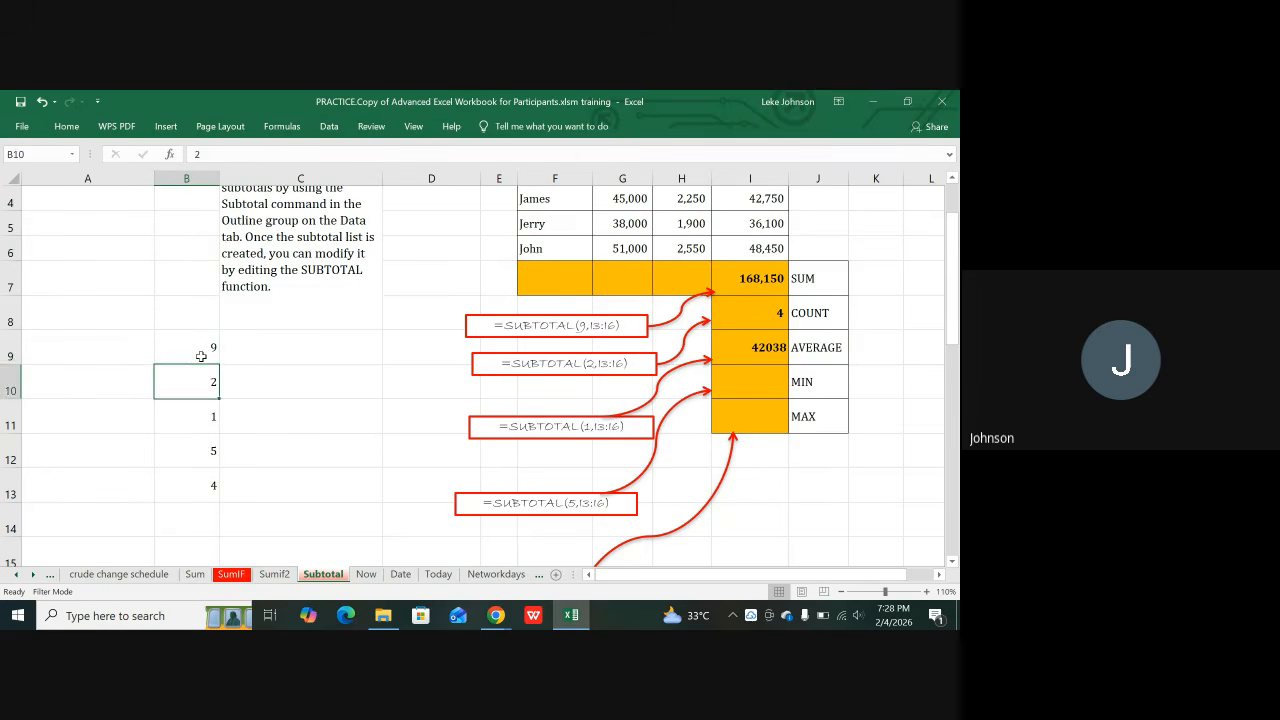
click(197, 352)
click(190, 377)
click(173, 422)
click(174, 438)
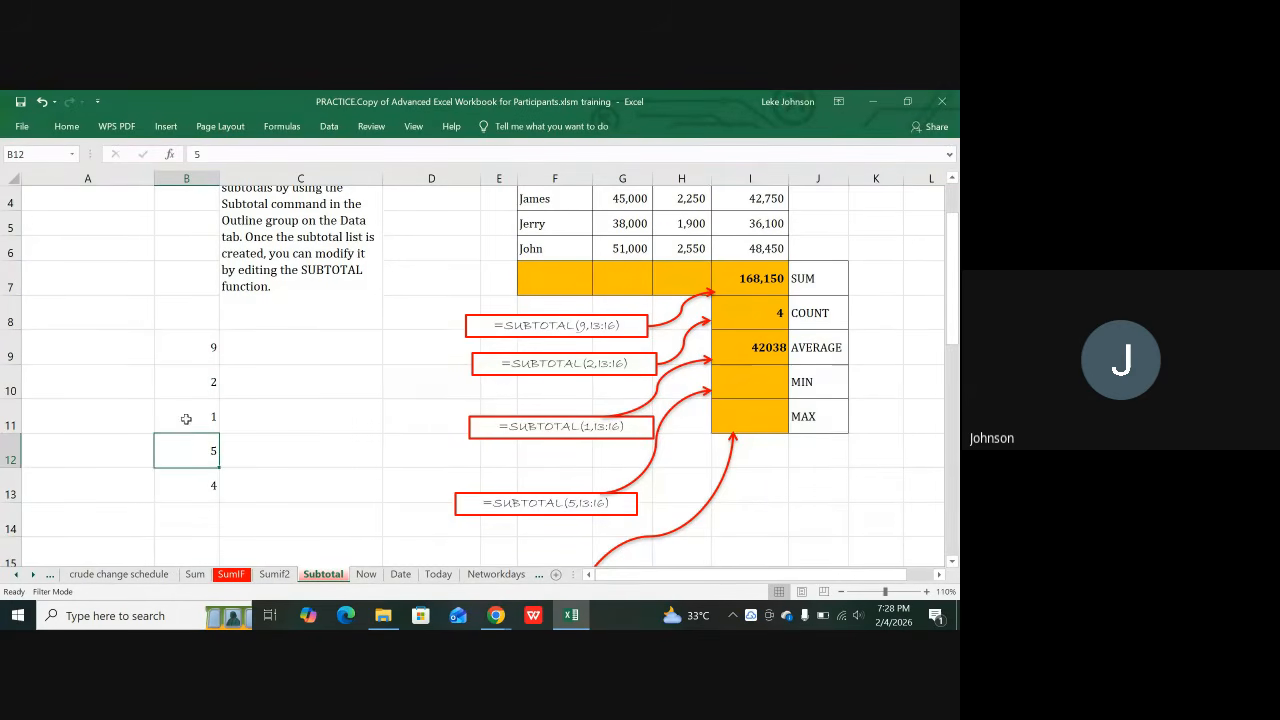
click(190, 351)
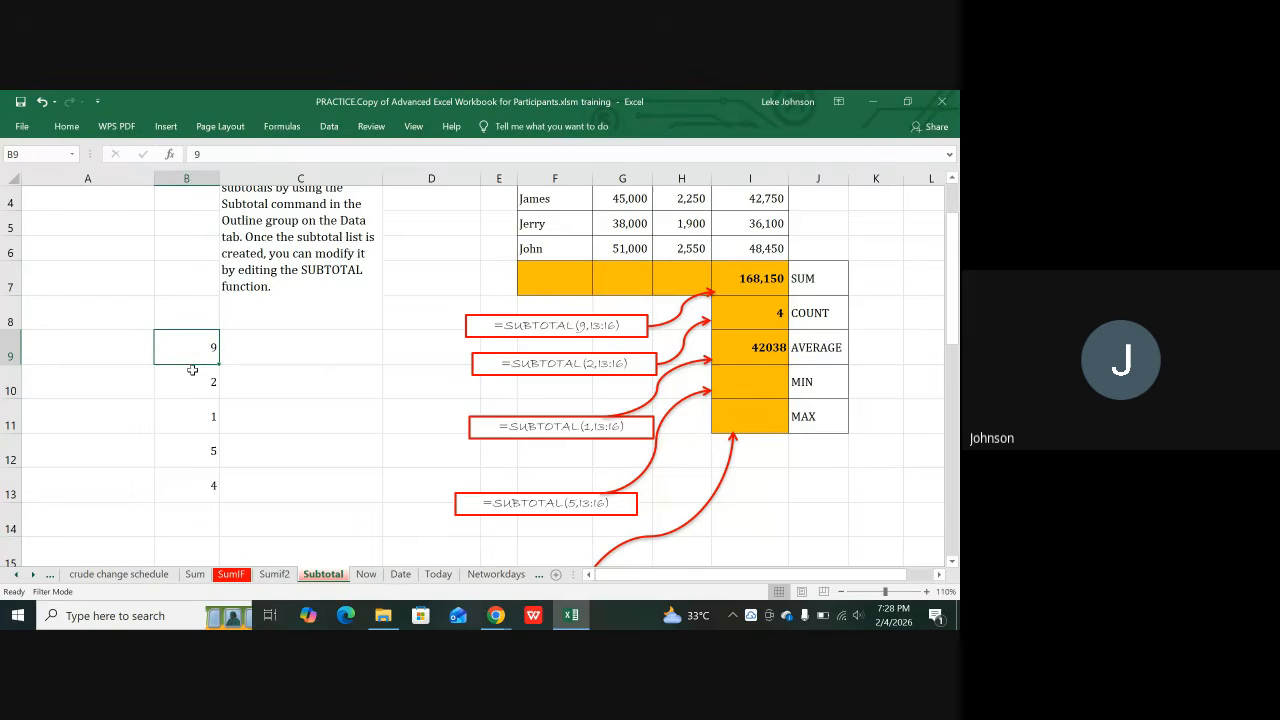
click(196, 389)
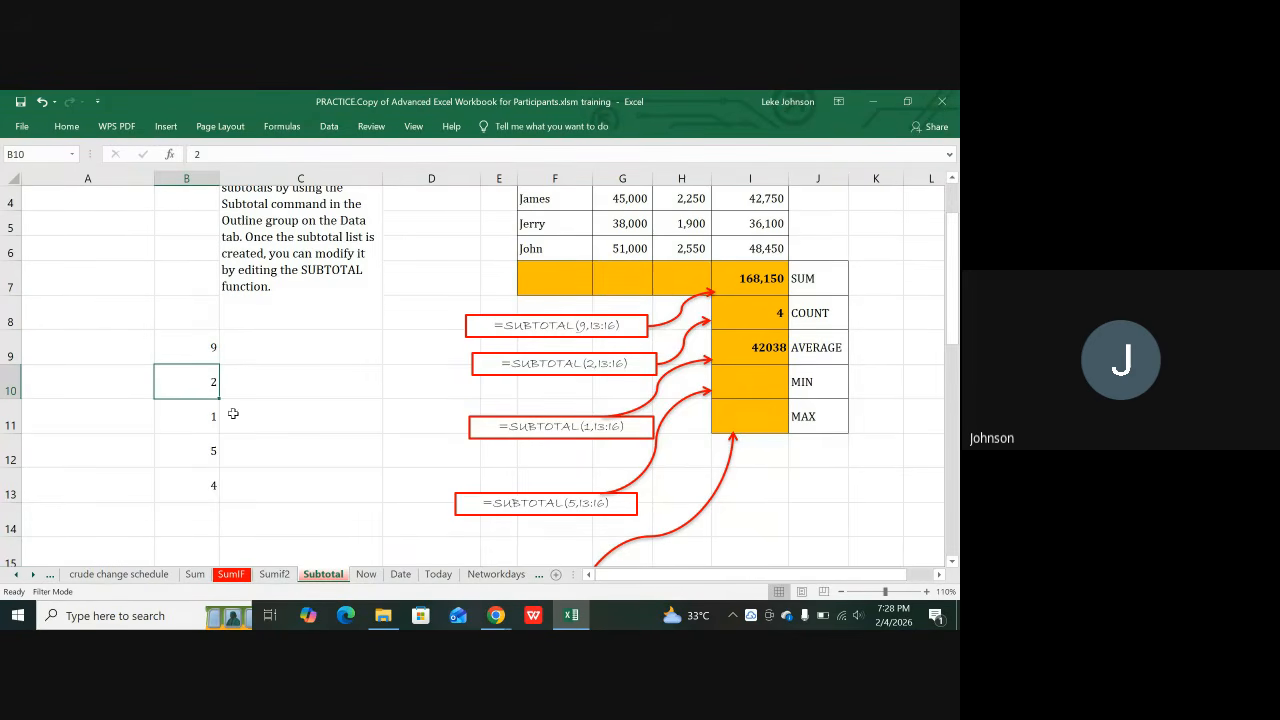
click(208, 421)
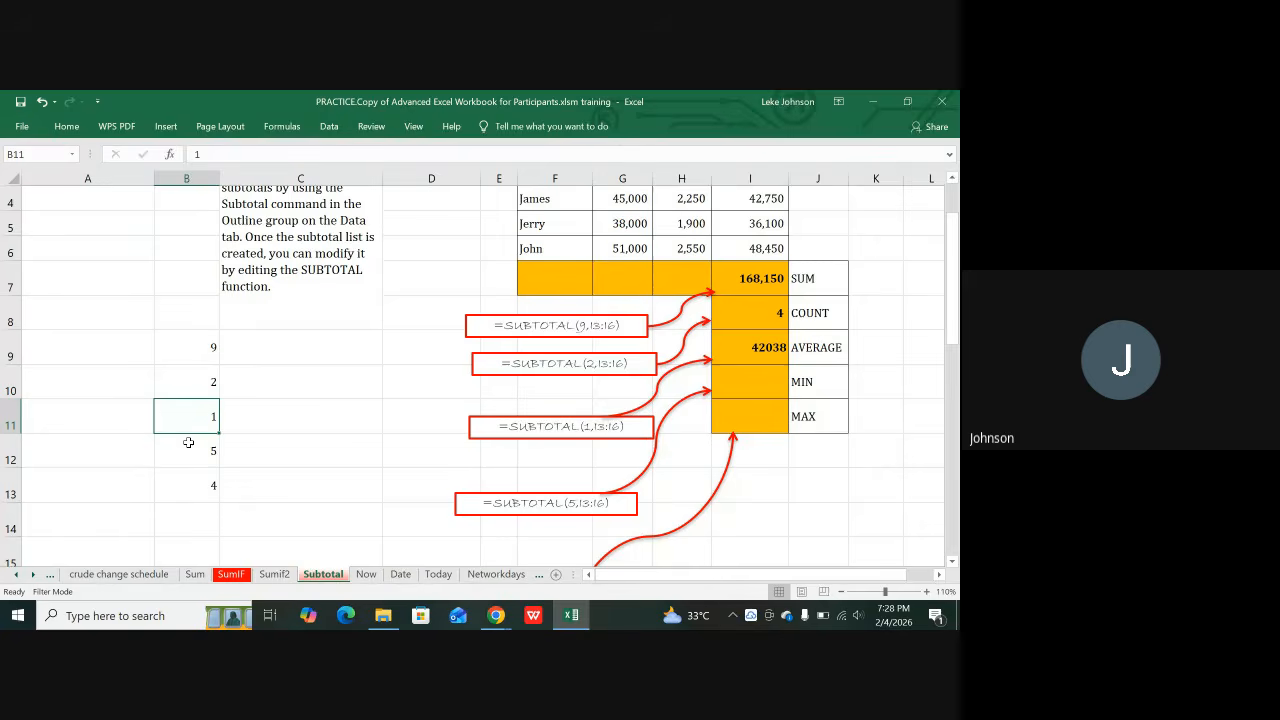
click(188, 442)
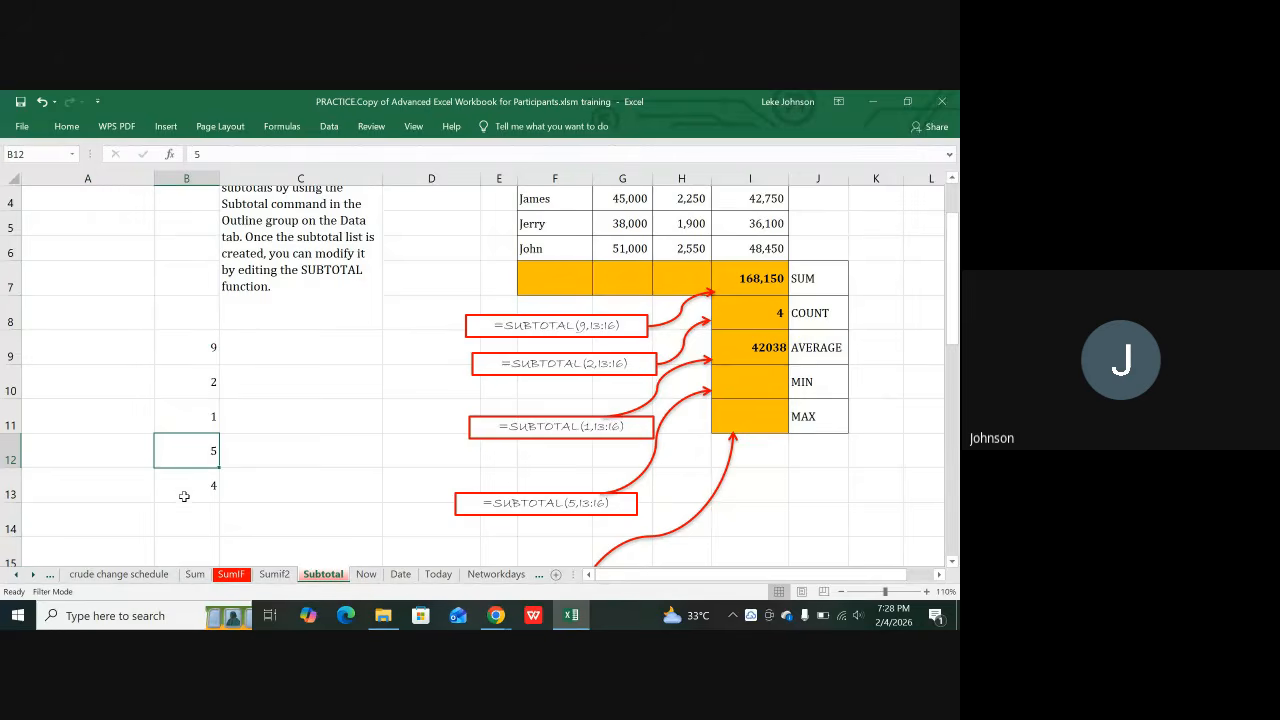
click(184, 486)
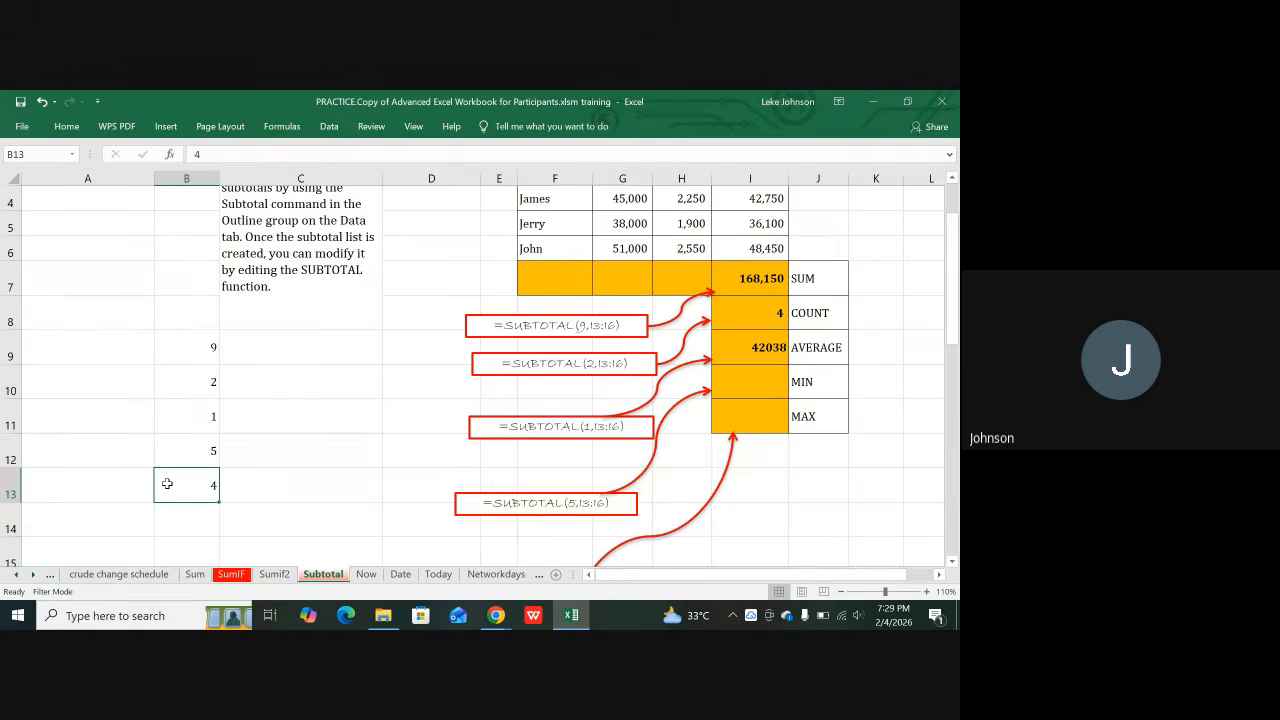
click(192, 360)
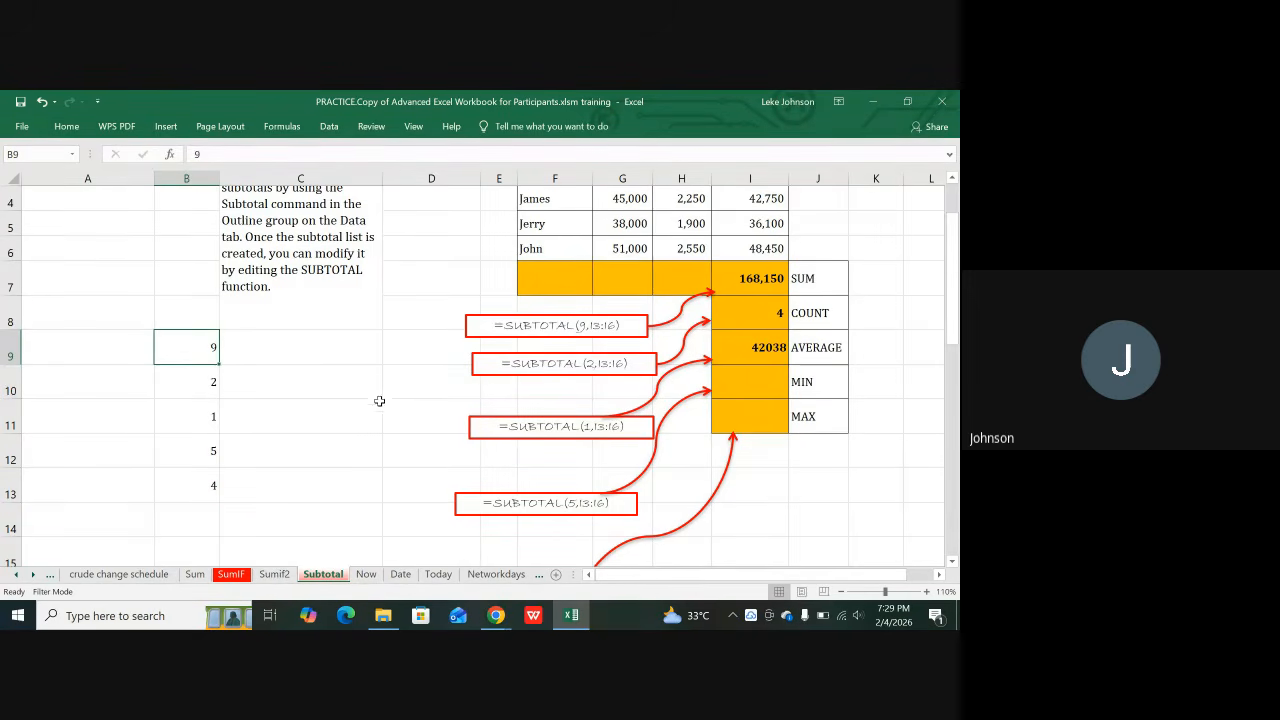
scroll(758, 458, up, 1)
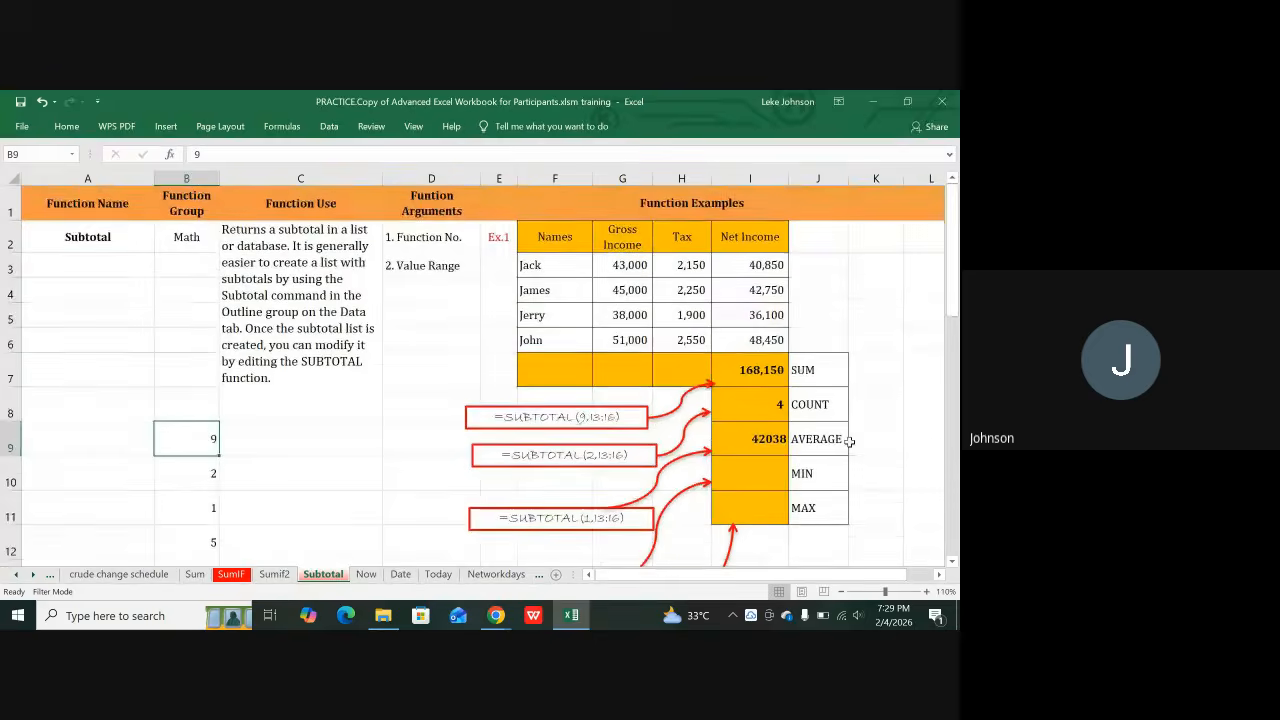
scroll(577, 514, down, 1)
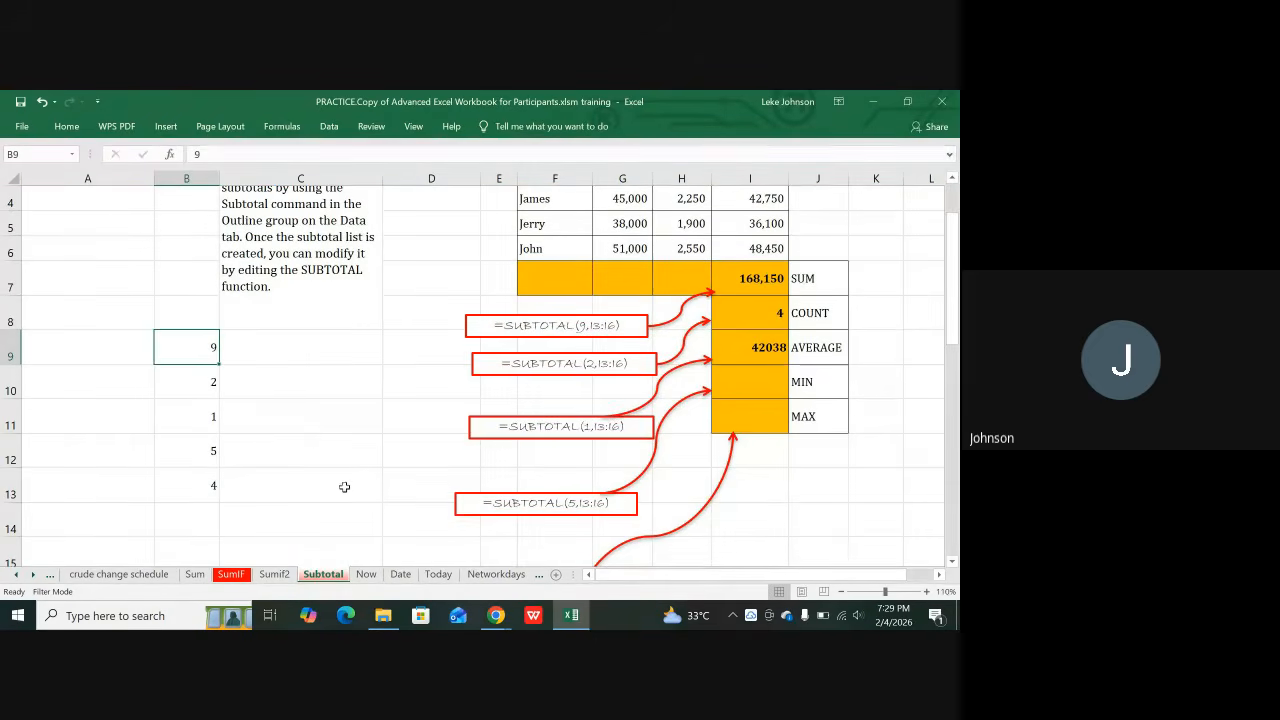
click(298, 446)
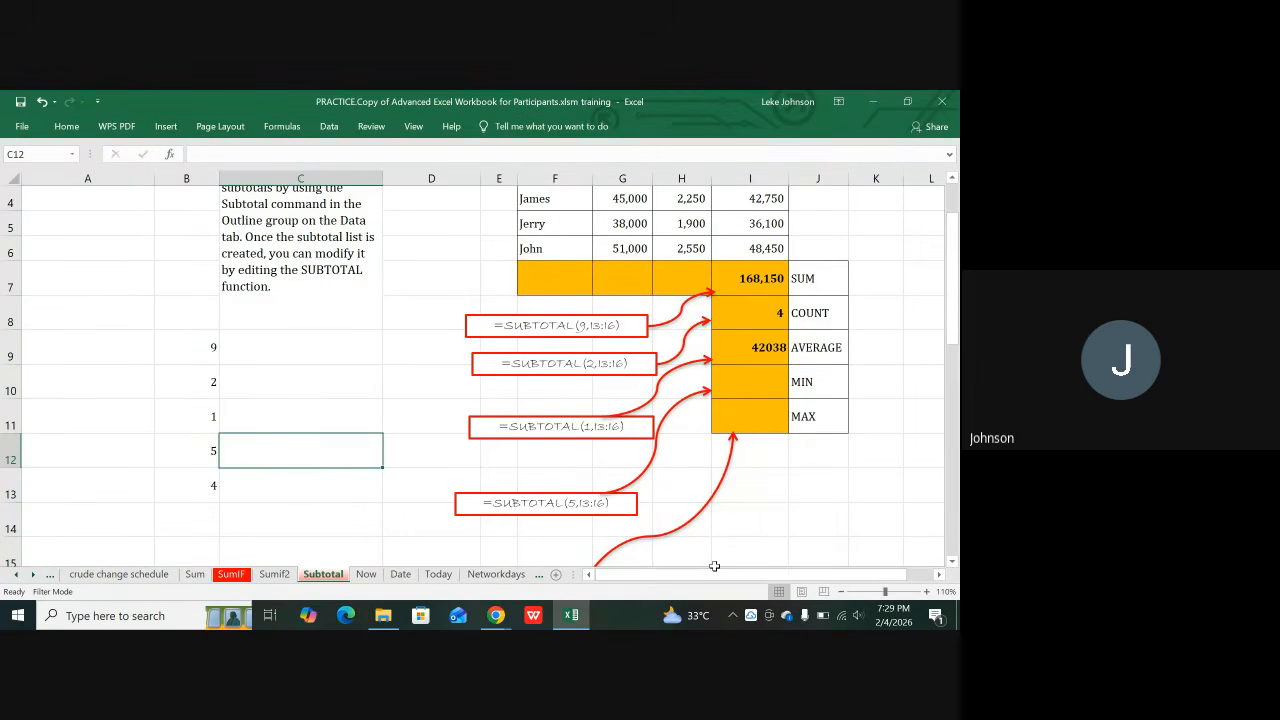
drag(712, 572, 736, 572)
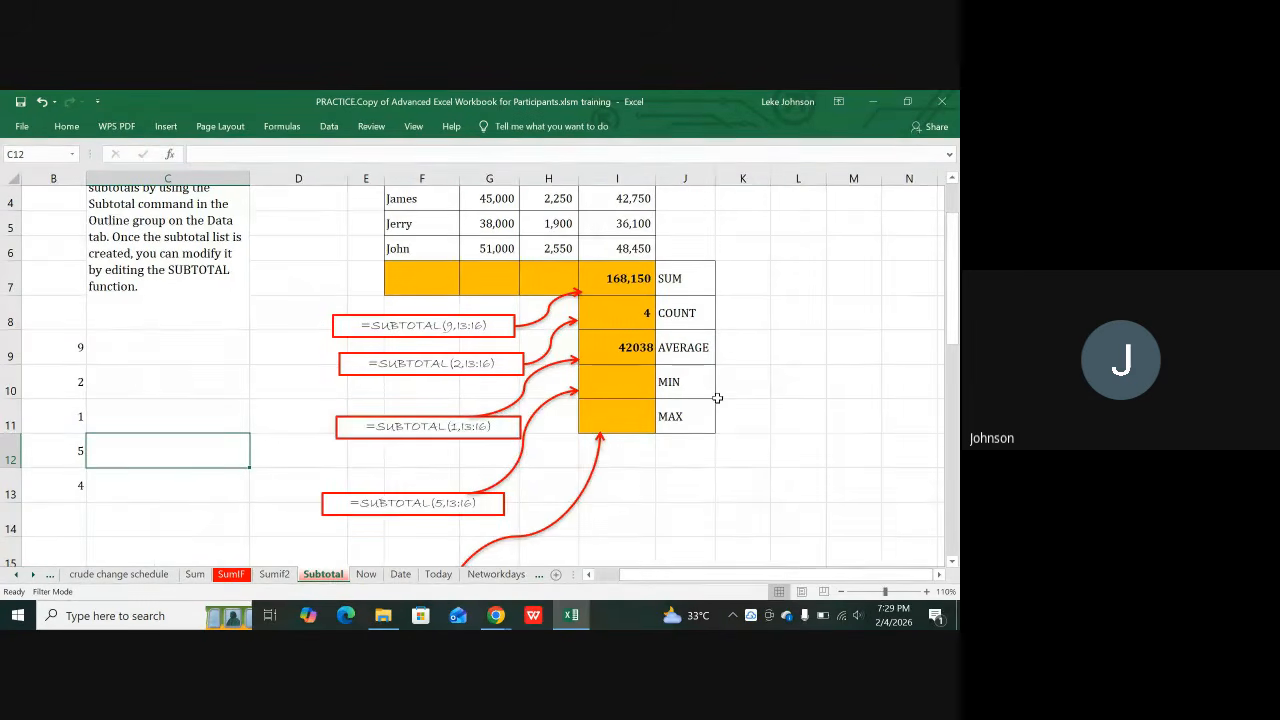
scroll(729, 411, down, 1)
scroll(729, 411, up, 2)
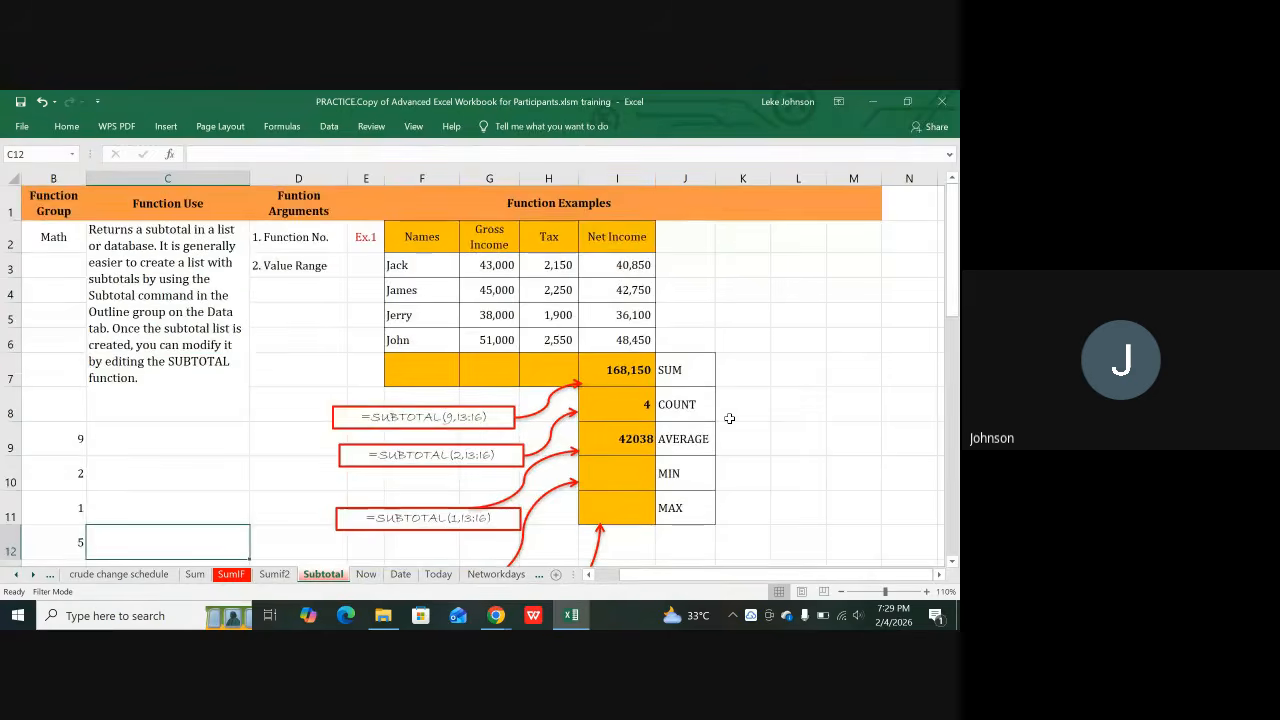
scroll(729, 418, down, 1)
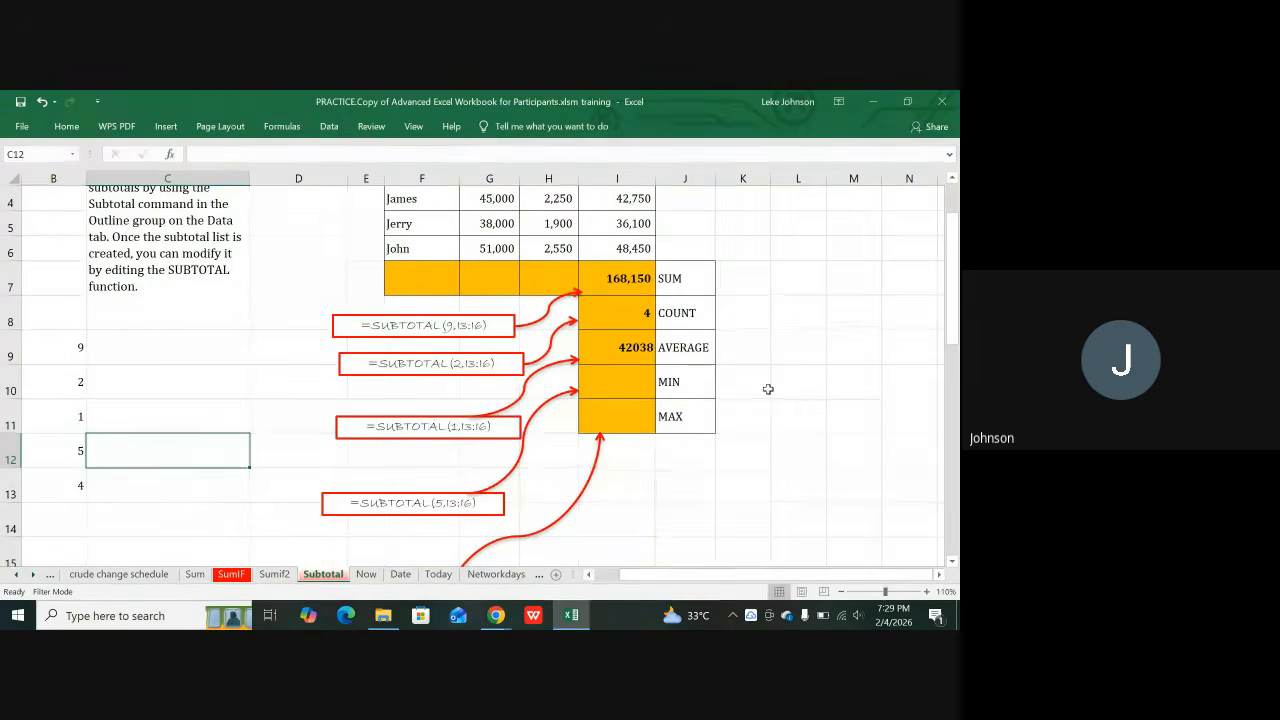
click(680, 491)
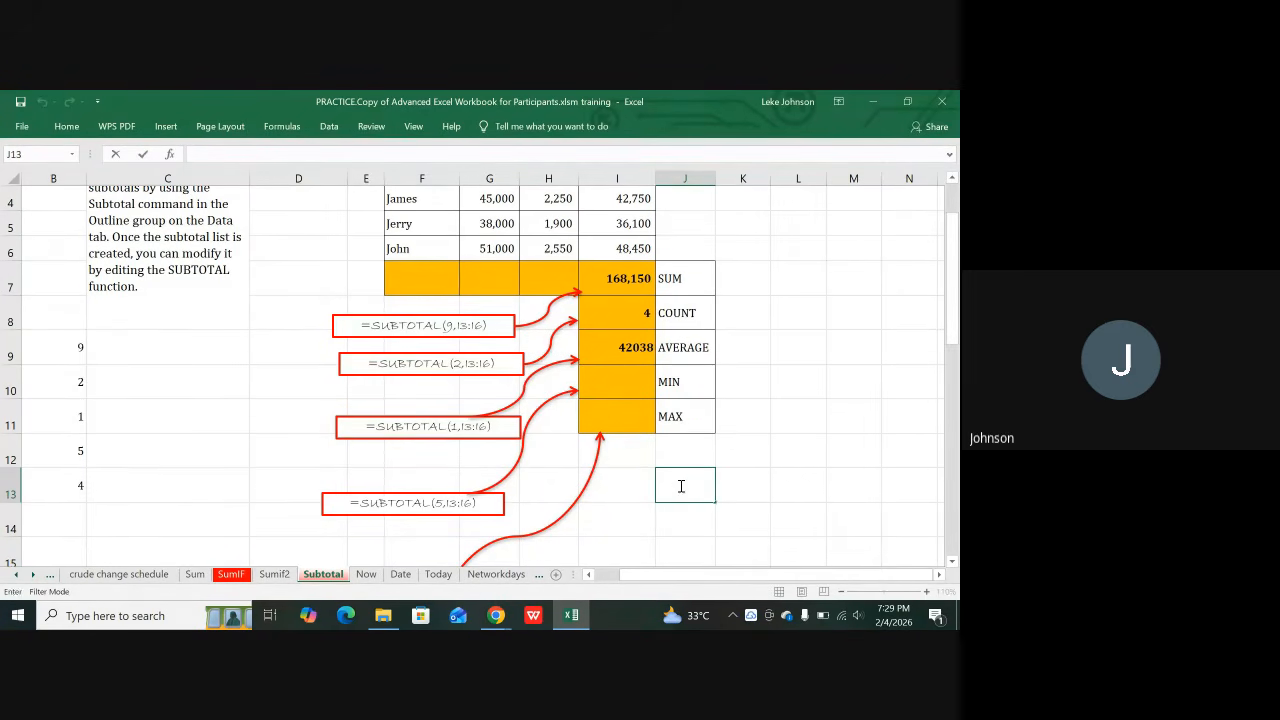
click(729, 449)
click(676, 486)
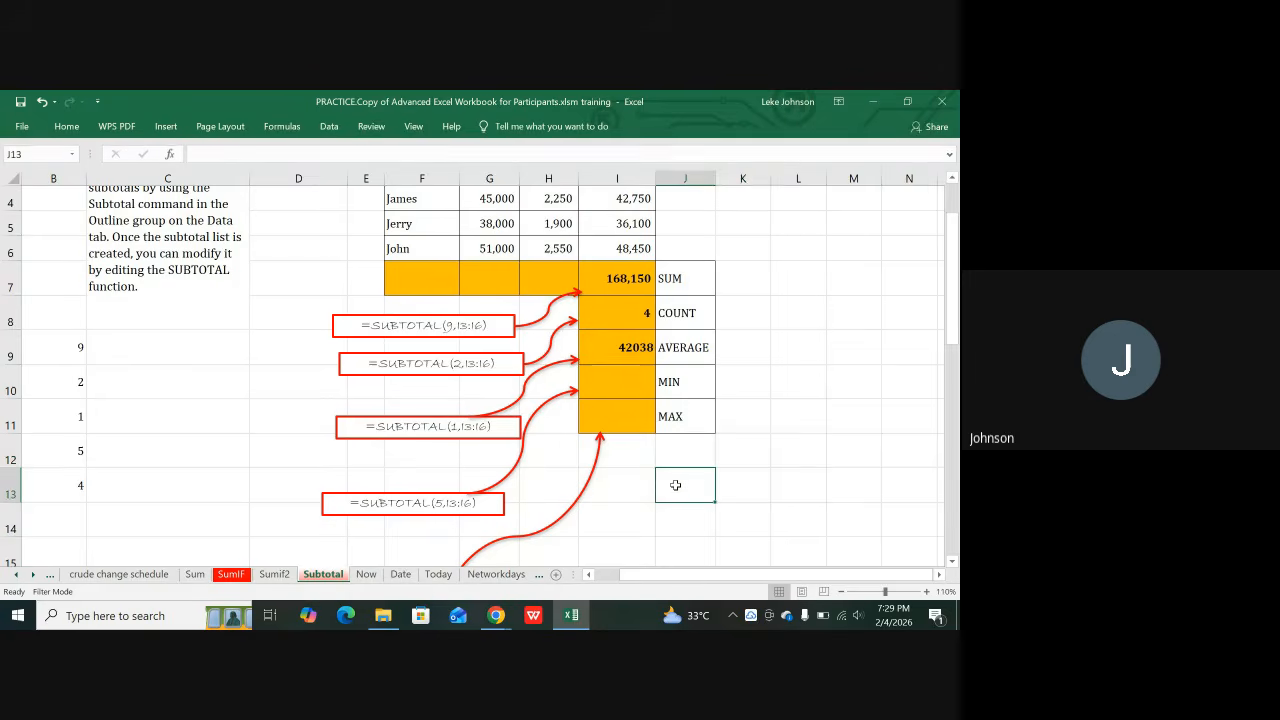
mouse_move(497, 615)
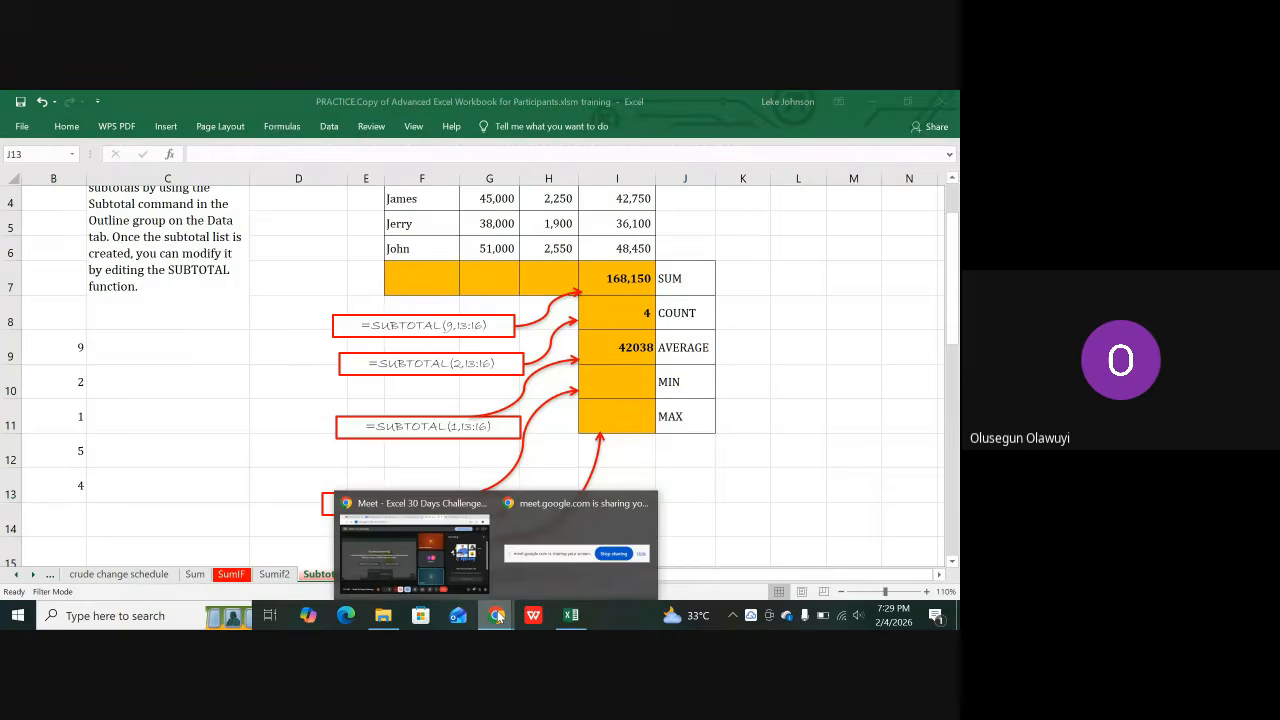
click(698, 472)
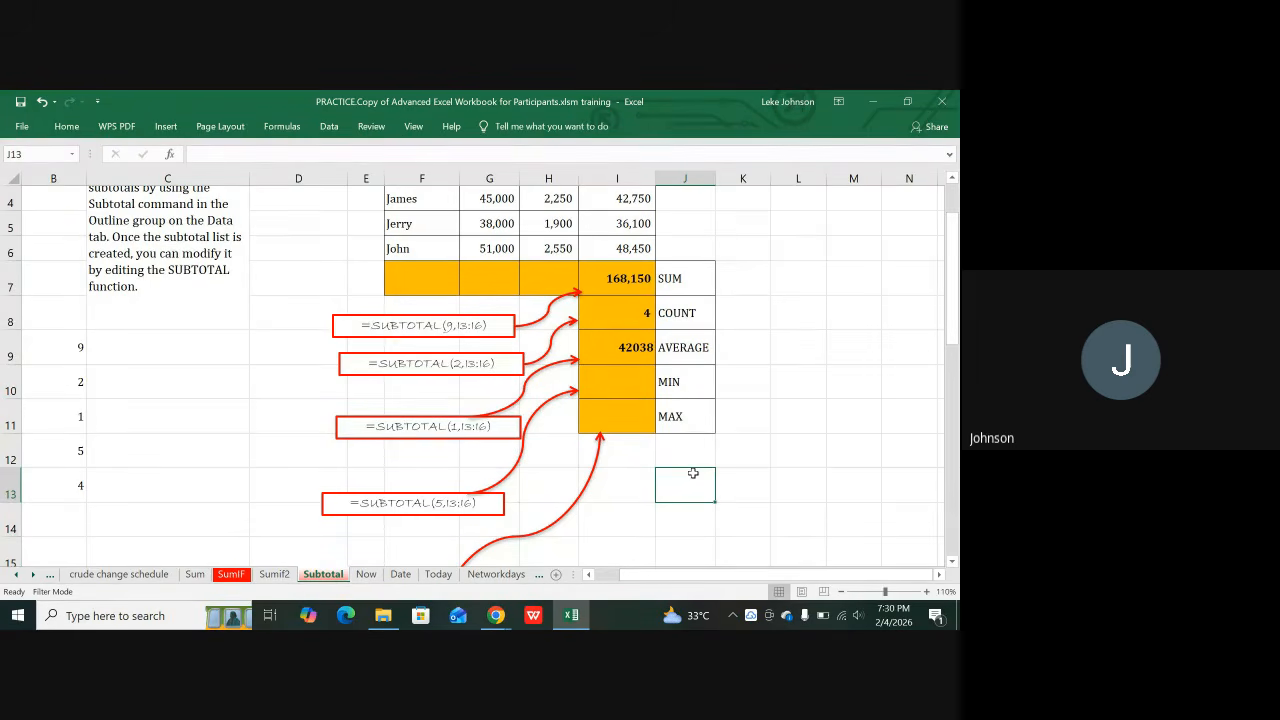
text(-)
key(BackSpace)
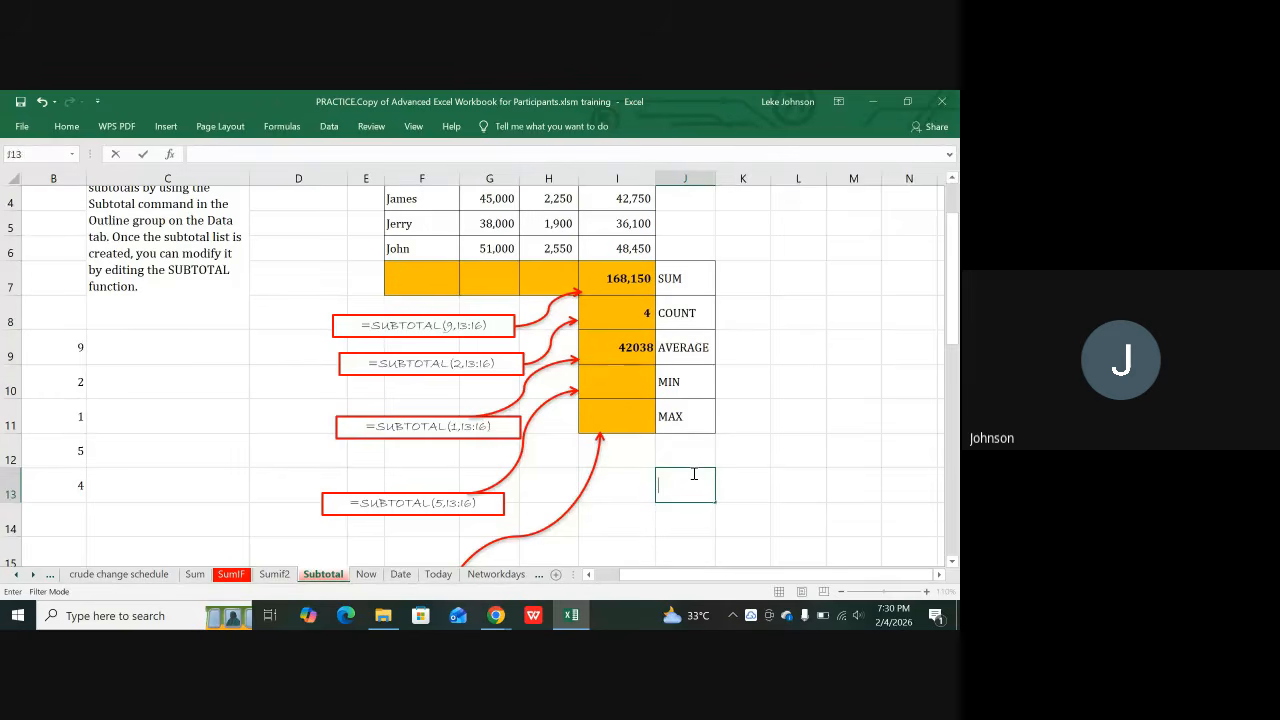
text(=sub)
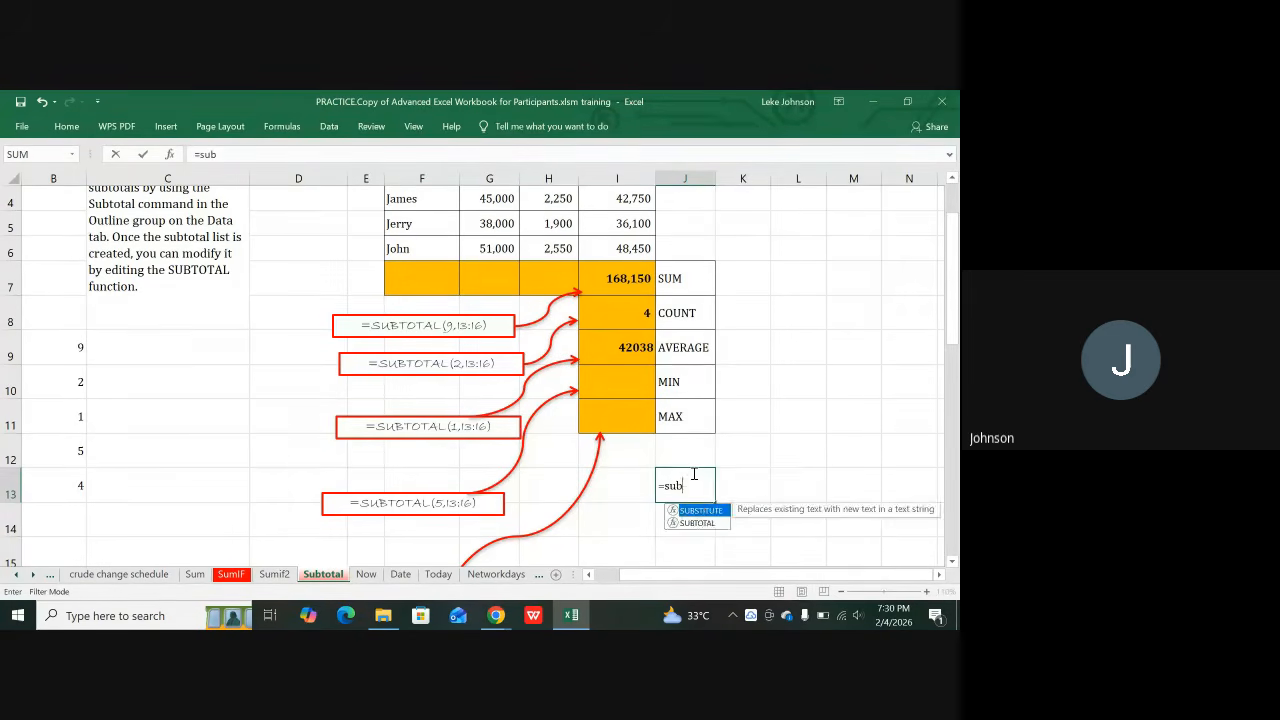
text(tota)
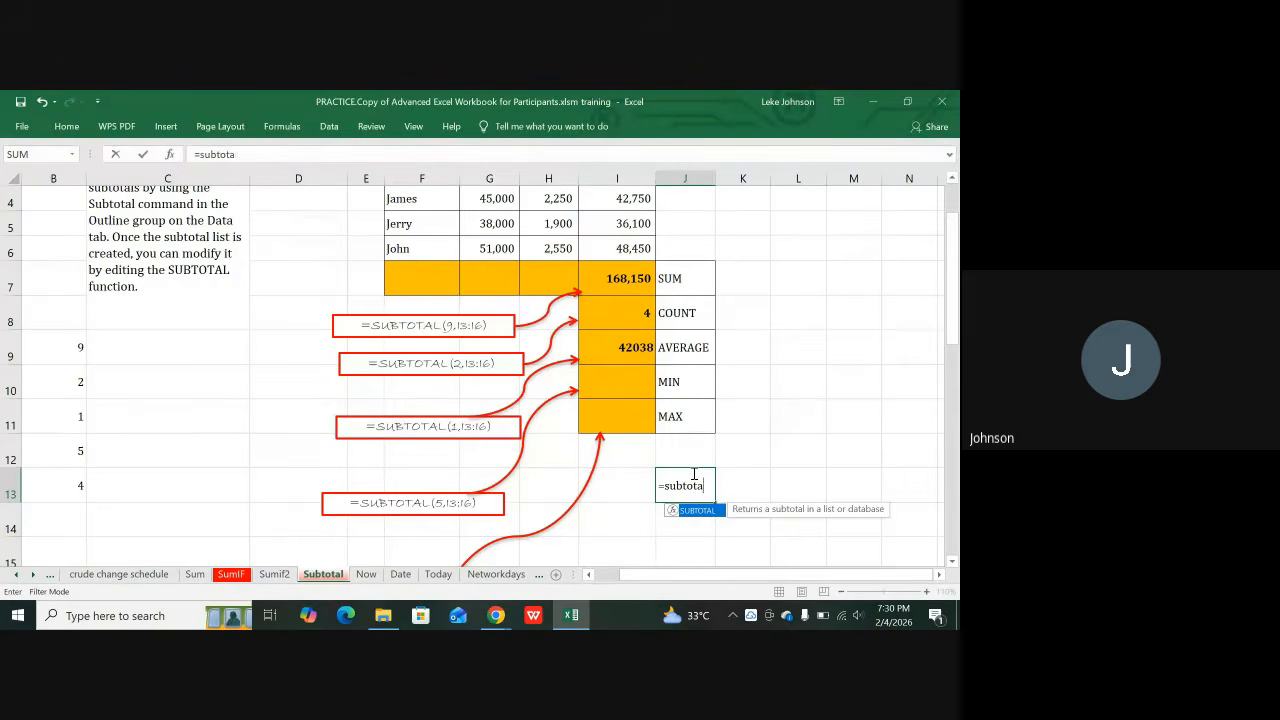
text(l()
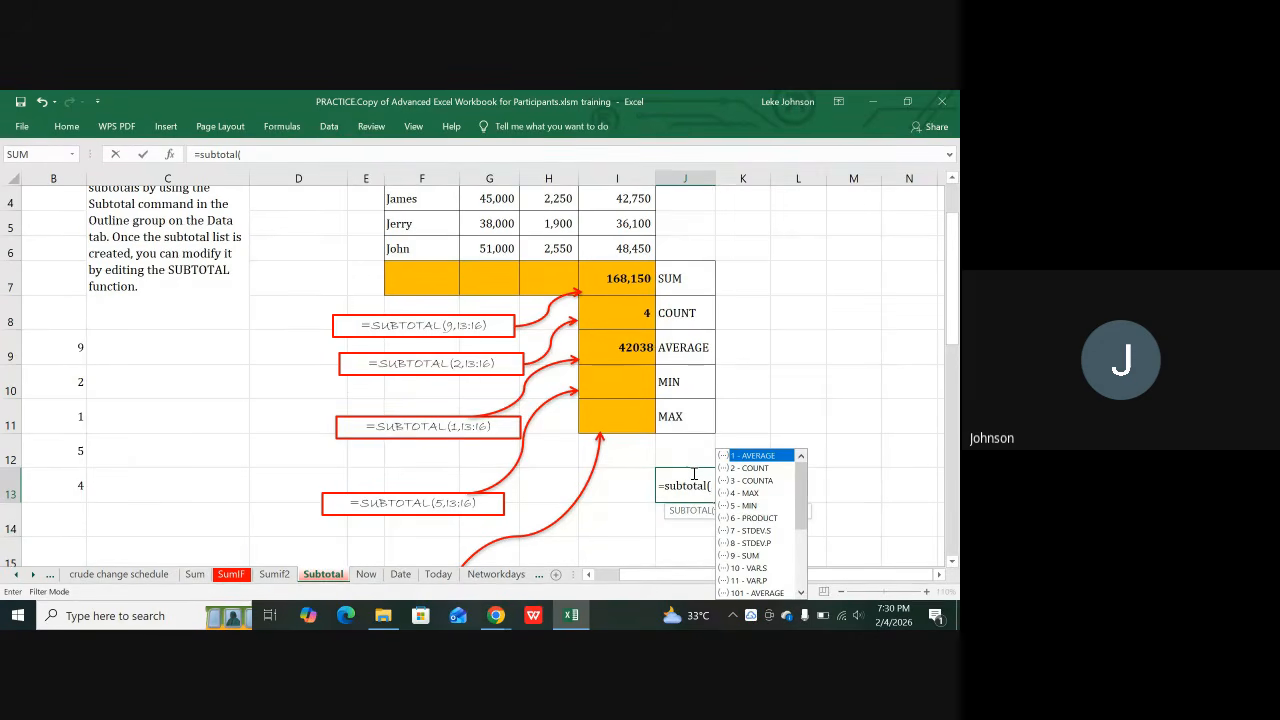
scroll(866, 385, down, 2)
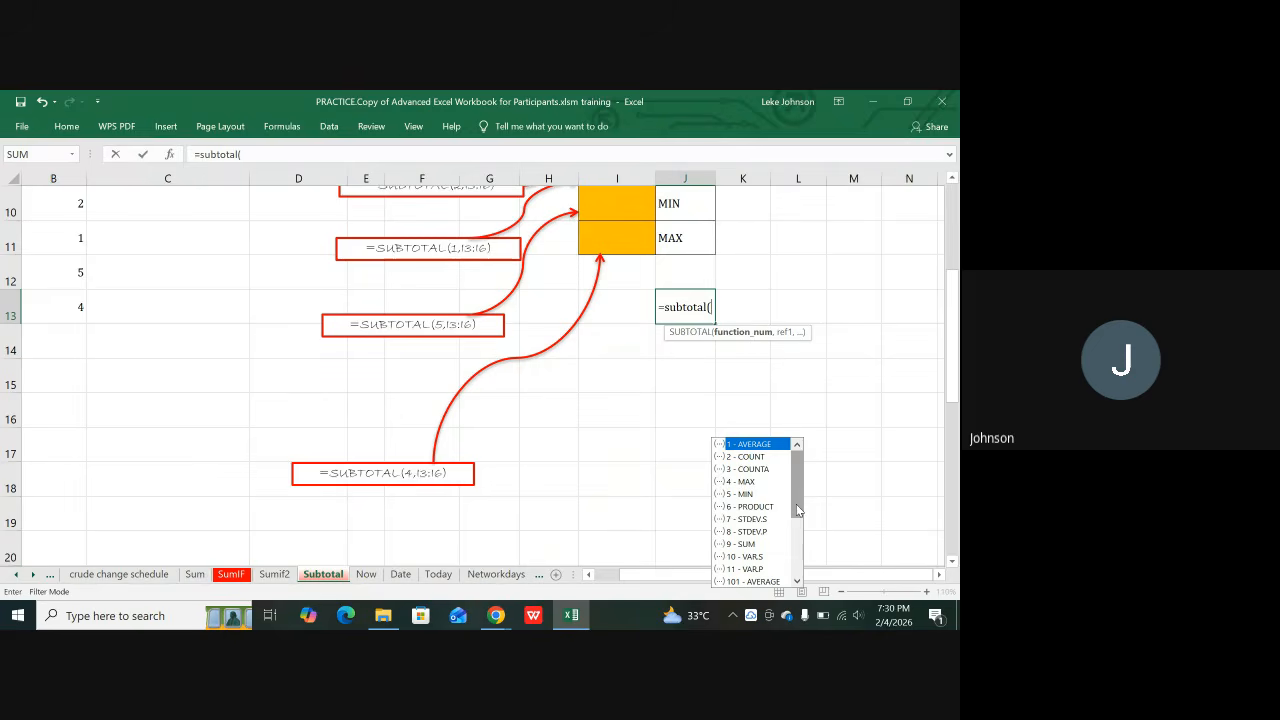
scroll(797, 510, down, 4)
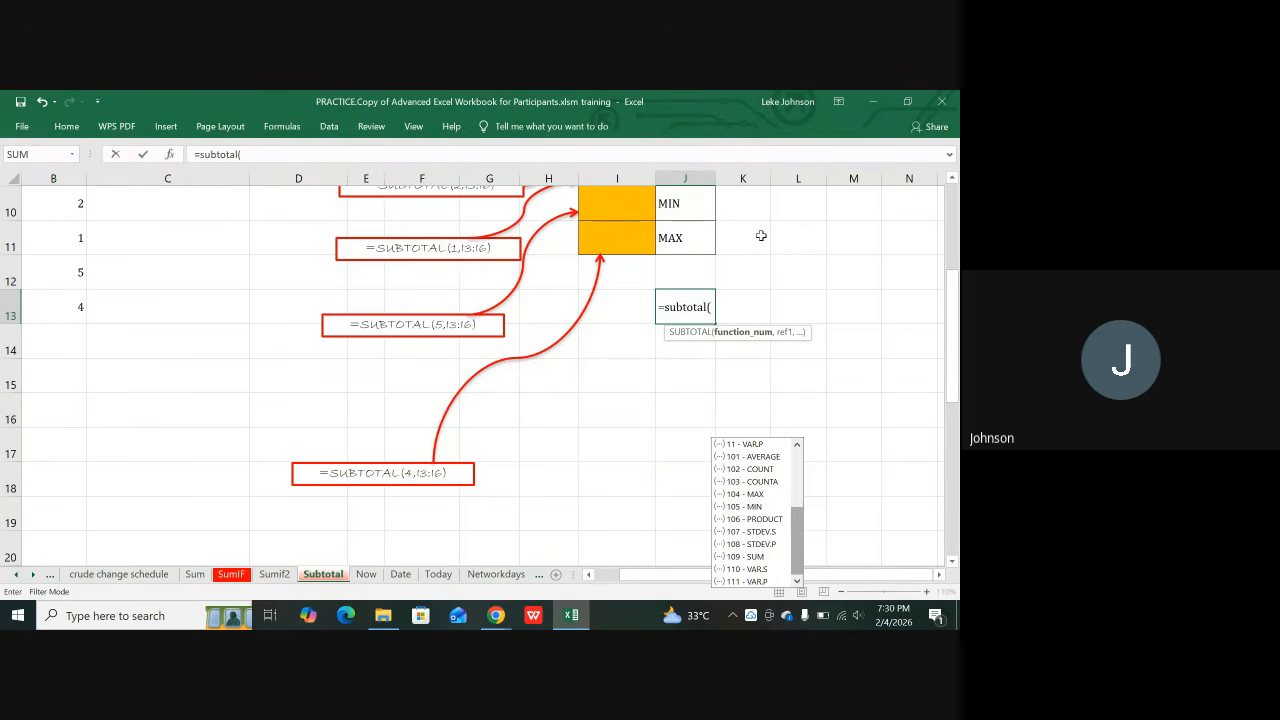
click(801, 245)
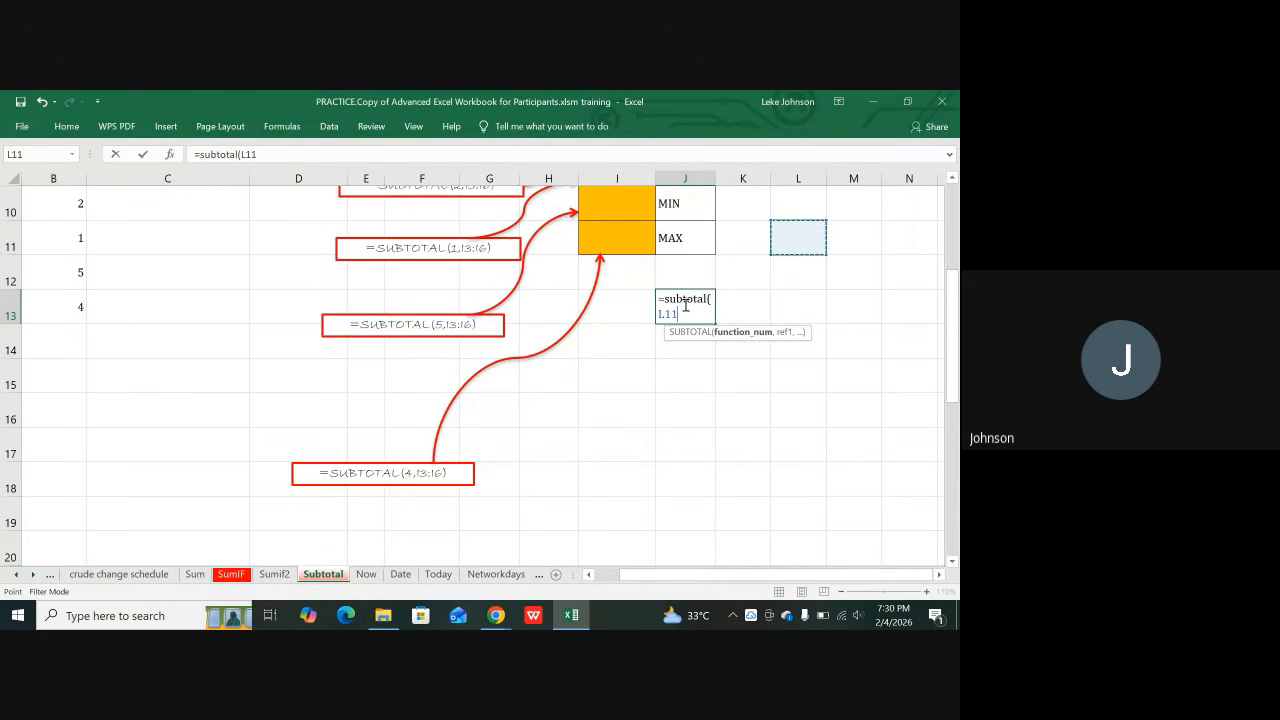
key(BackSpace)
key(BackSpace)
key(BackSpace)
key(BackSpace)
key(BackSpace)
key(BackSpace)
key(BackSpace)
key(BackSpace)
key(BackSpace)
key(BackSpace)
key(BackSpace)
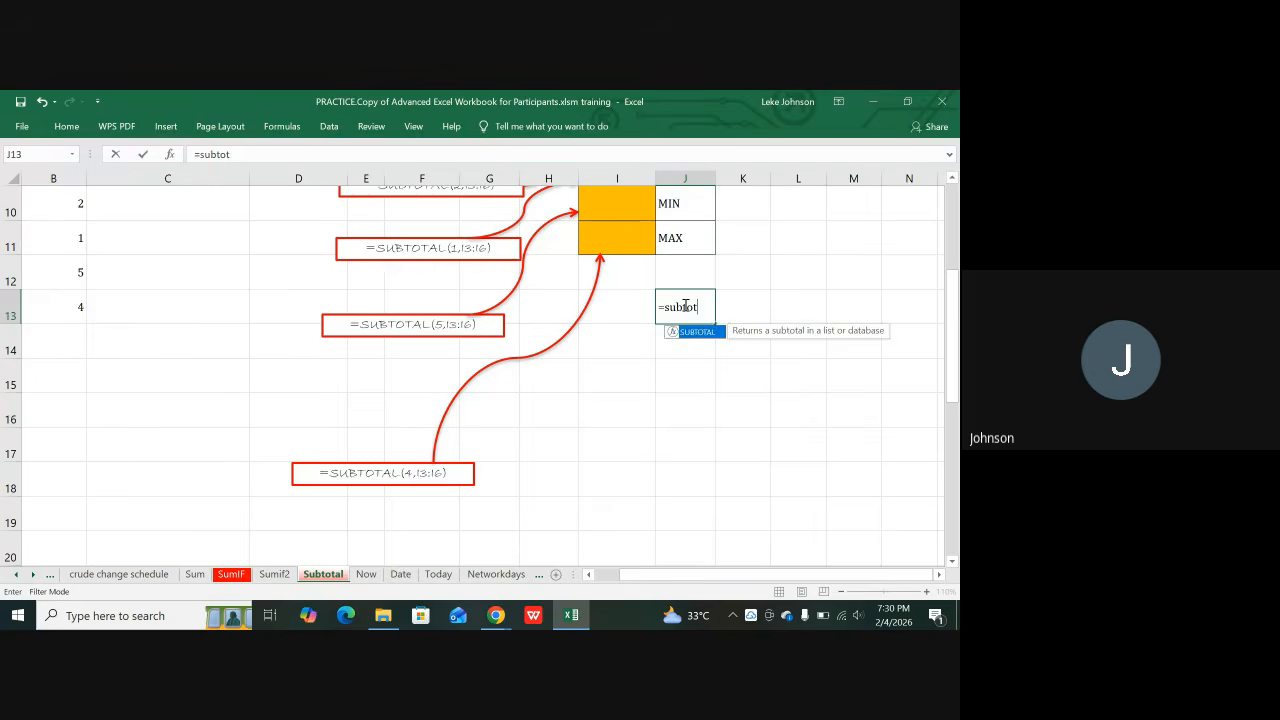
key(BackSpace)
key(BackSpace)
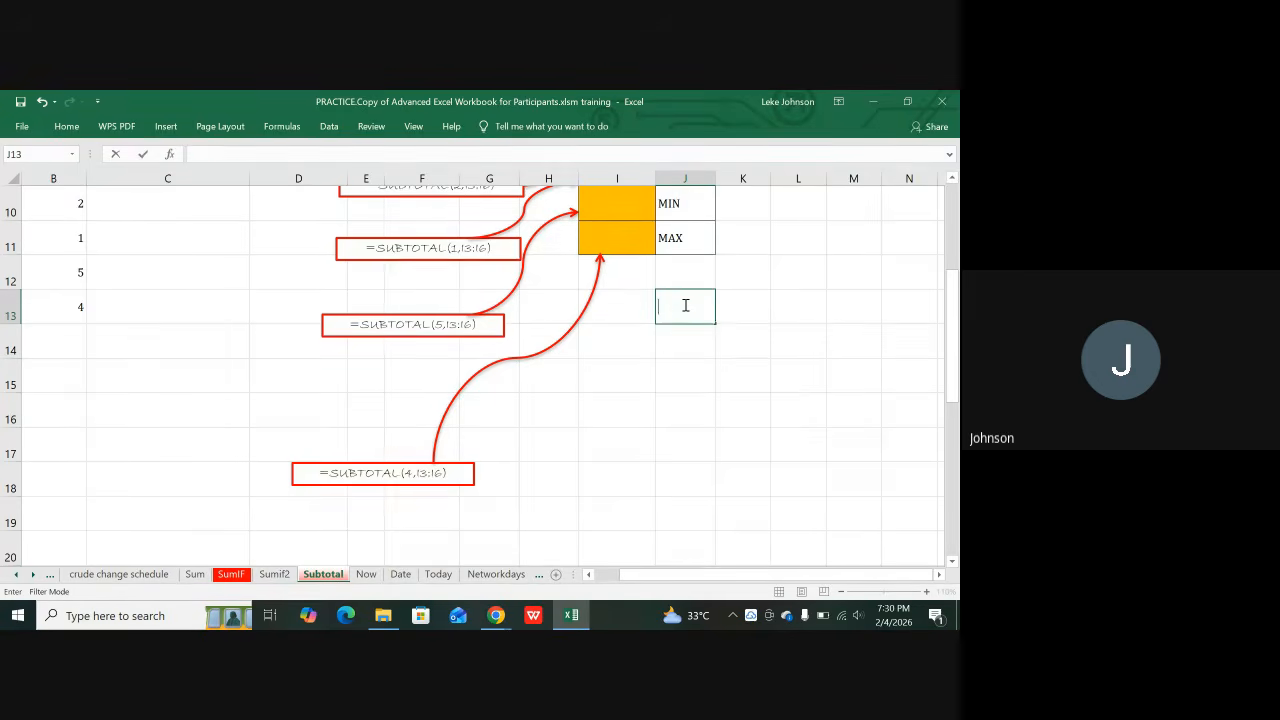
scroll(685, 305, up, 3)
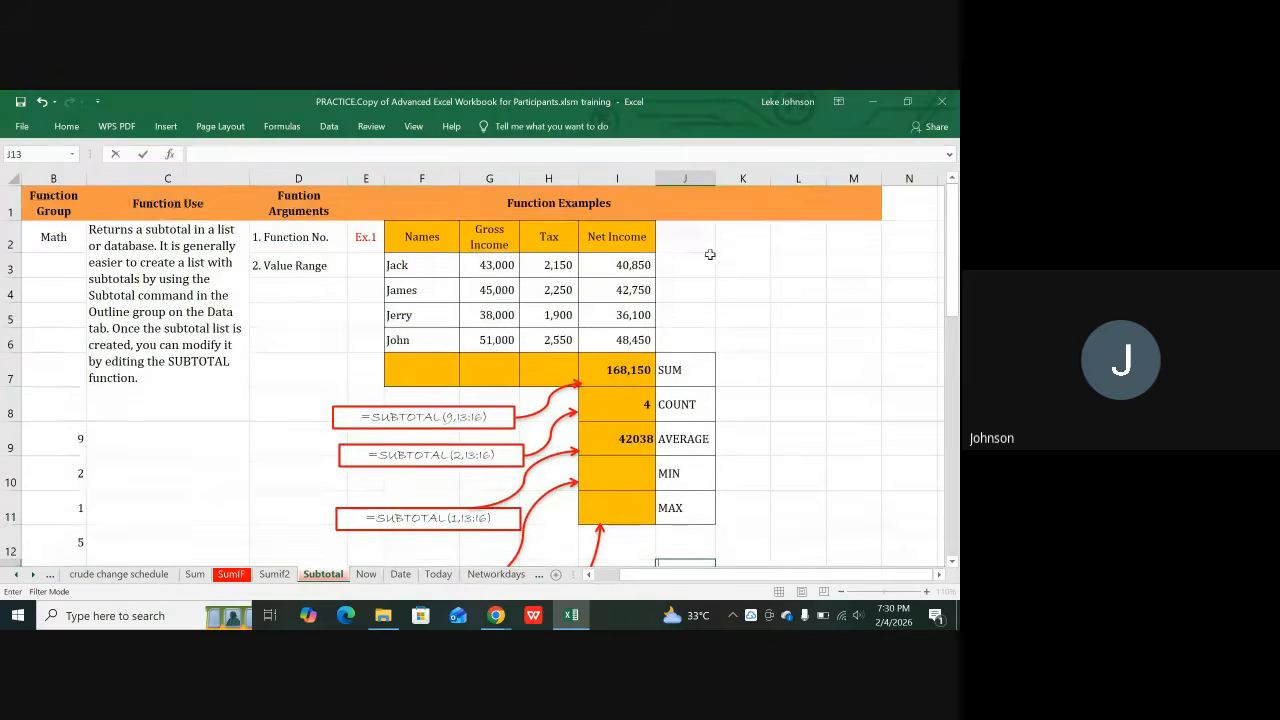
Step: Type =subtotal( in K3 to bring up the function_num list
click(733, 258)
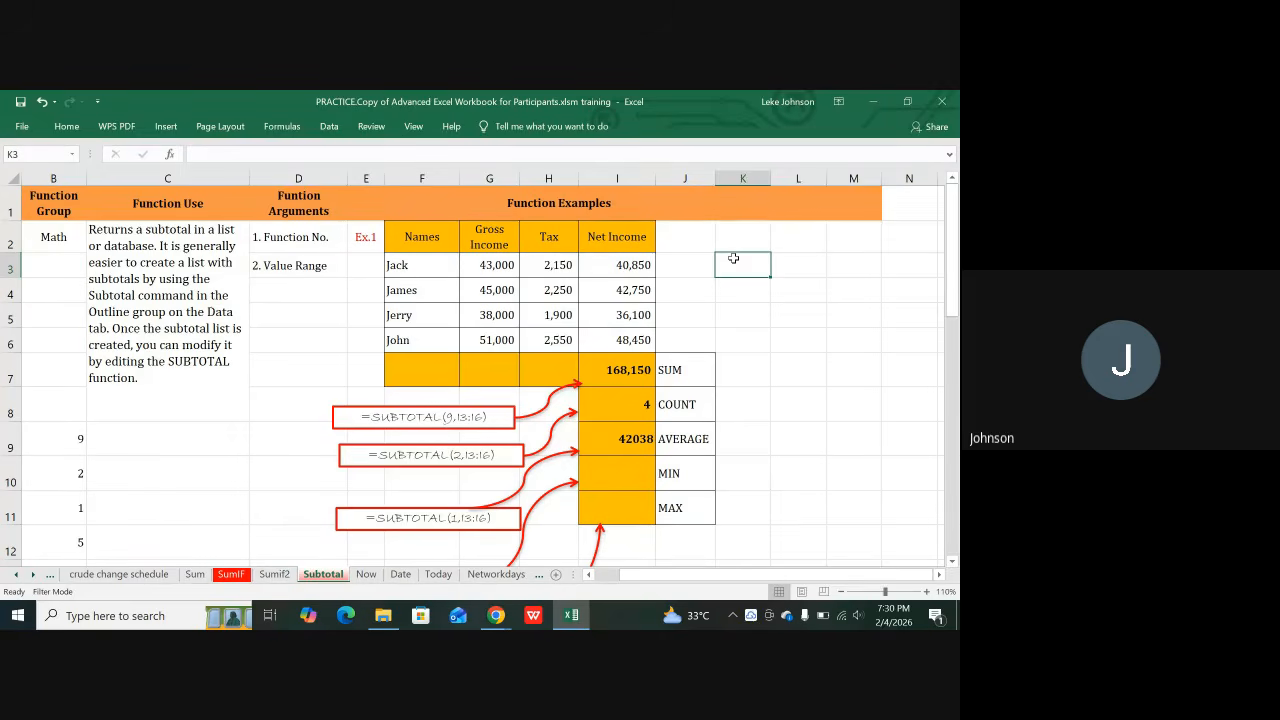
text(=)
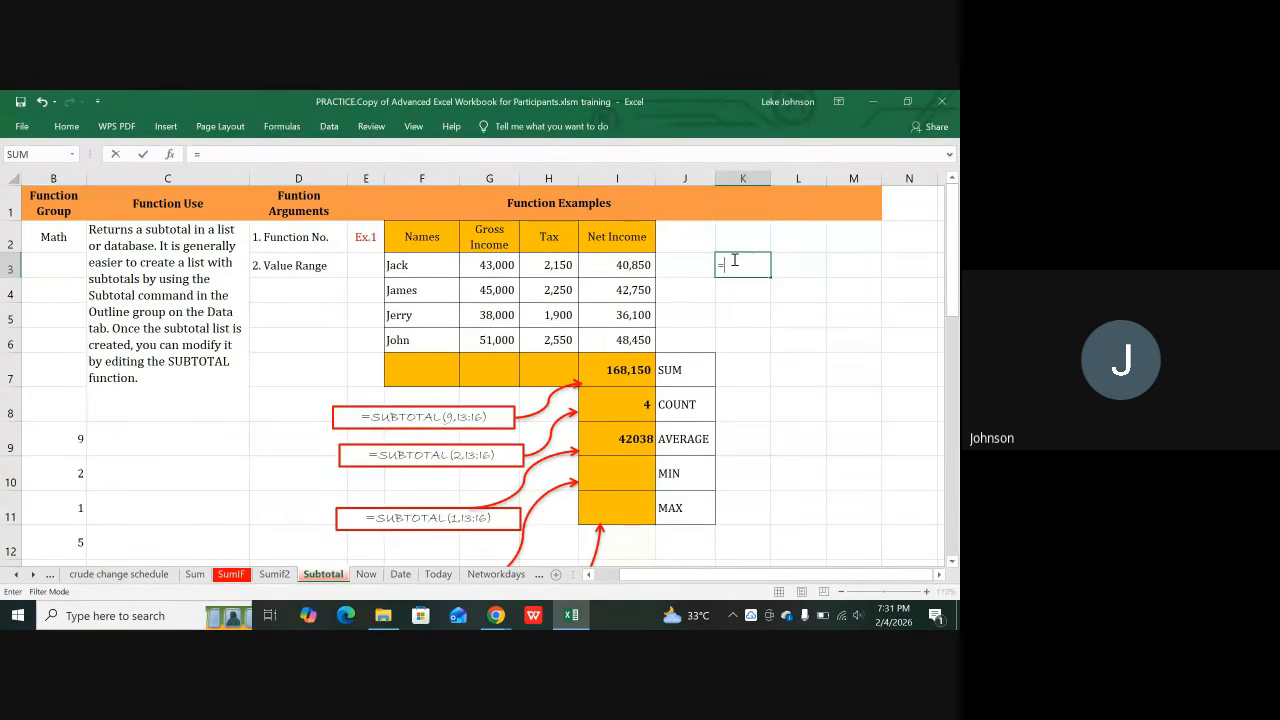
text(subt)
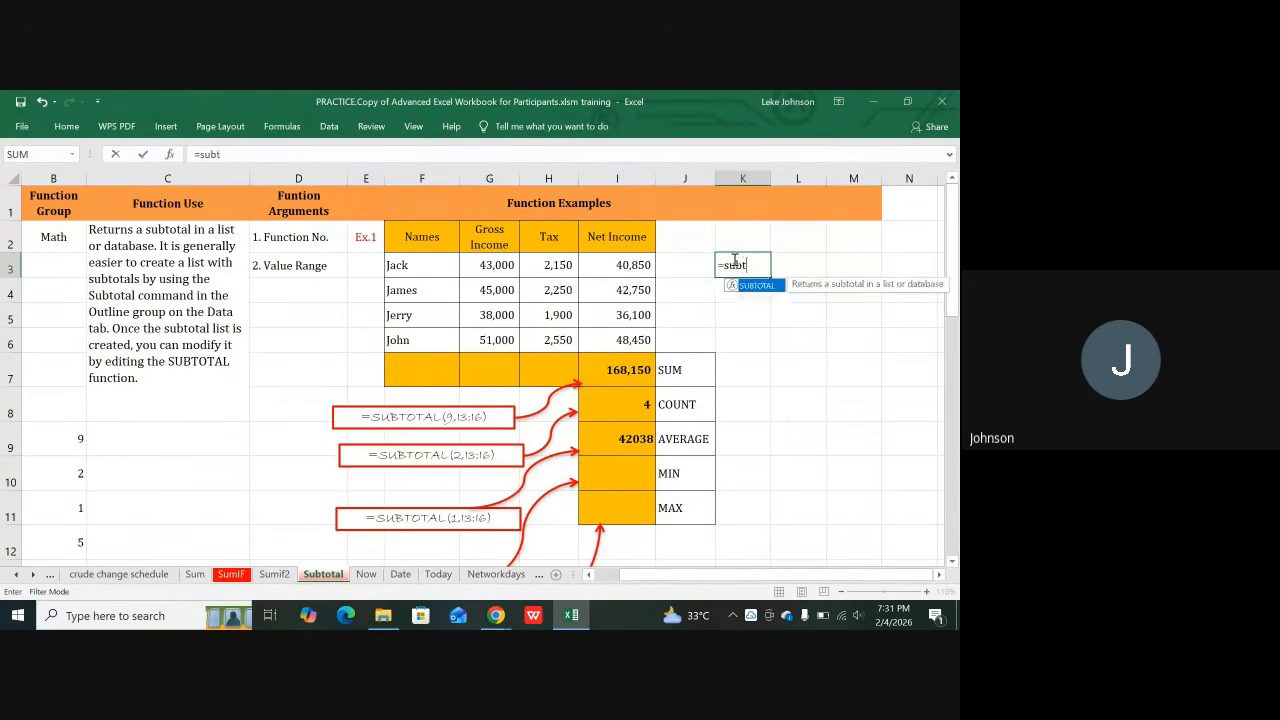
text(otal)
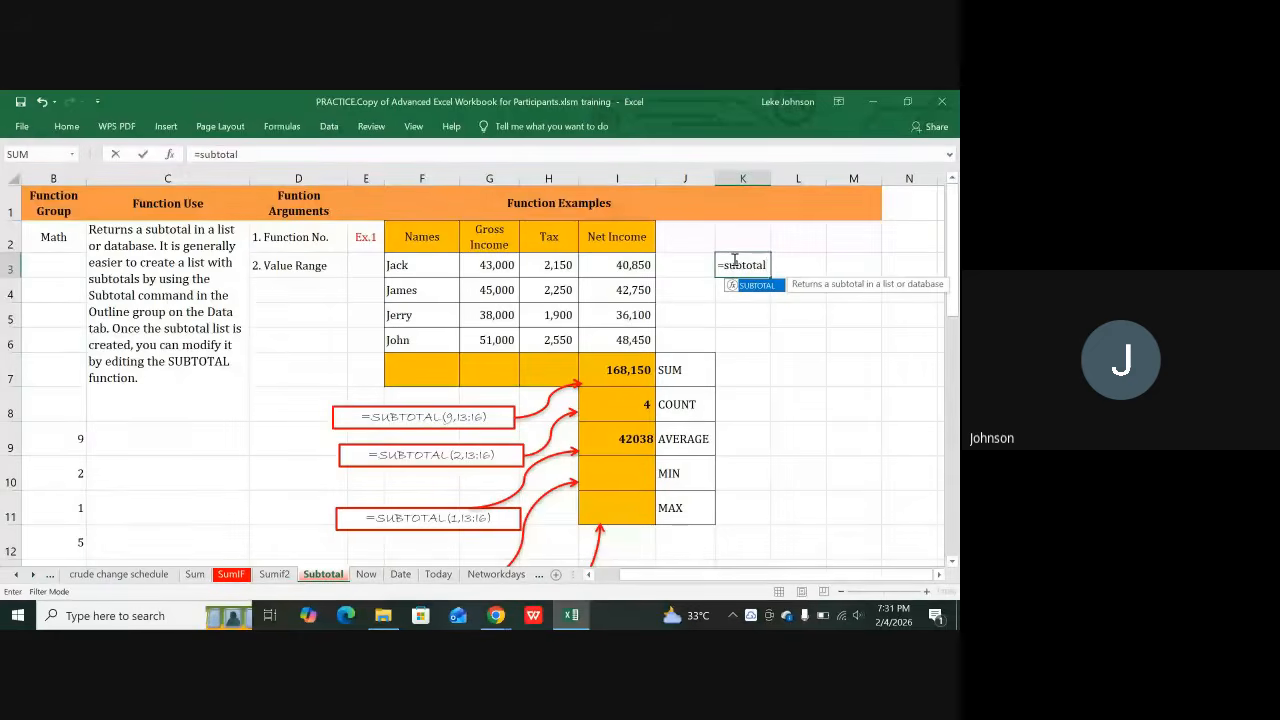
text(()
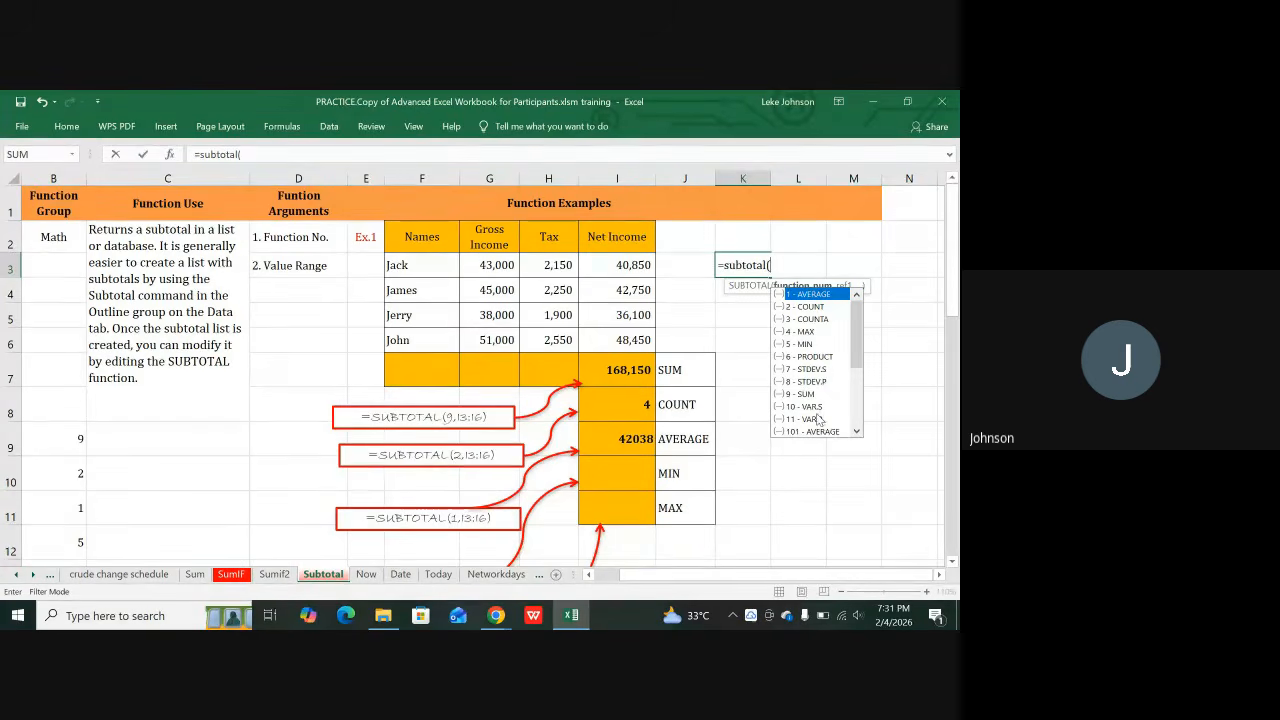
scroll(818, 418, down, 1)
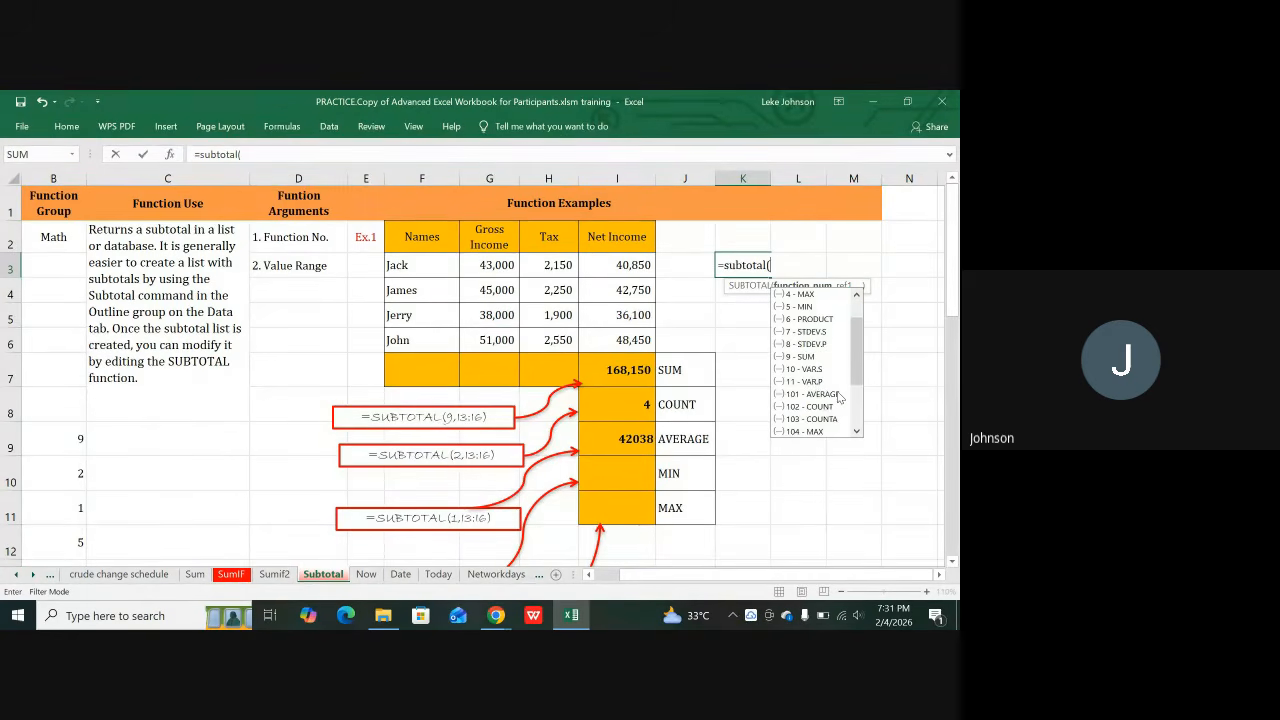
scroll(838, 398, down, 2)
scroll(838, 398, down, 1)
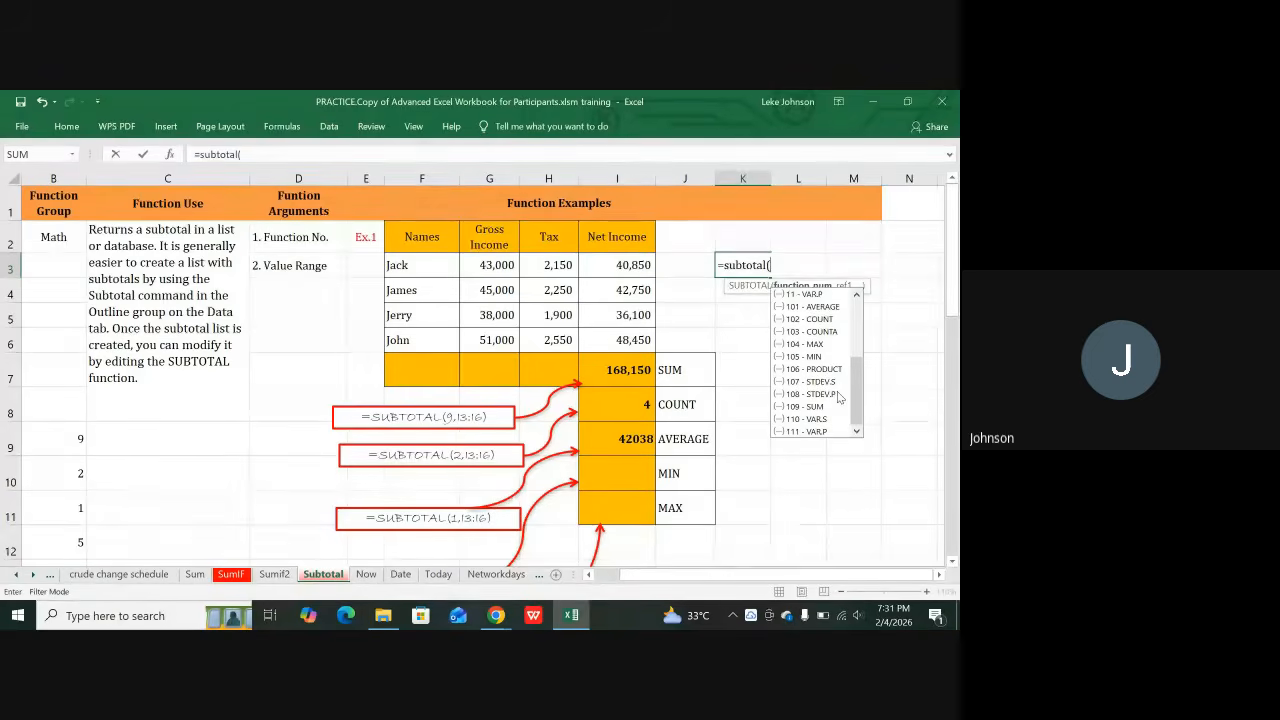
scroll(838, 398, up, 4)
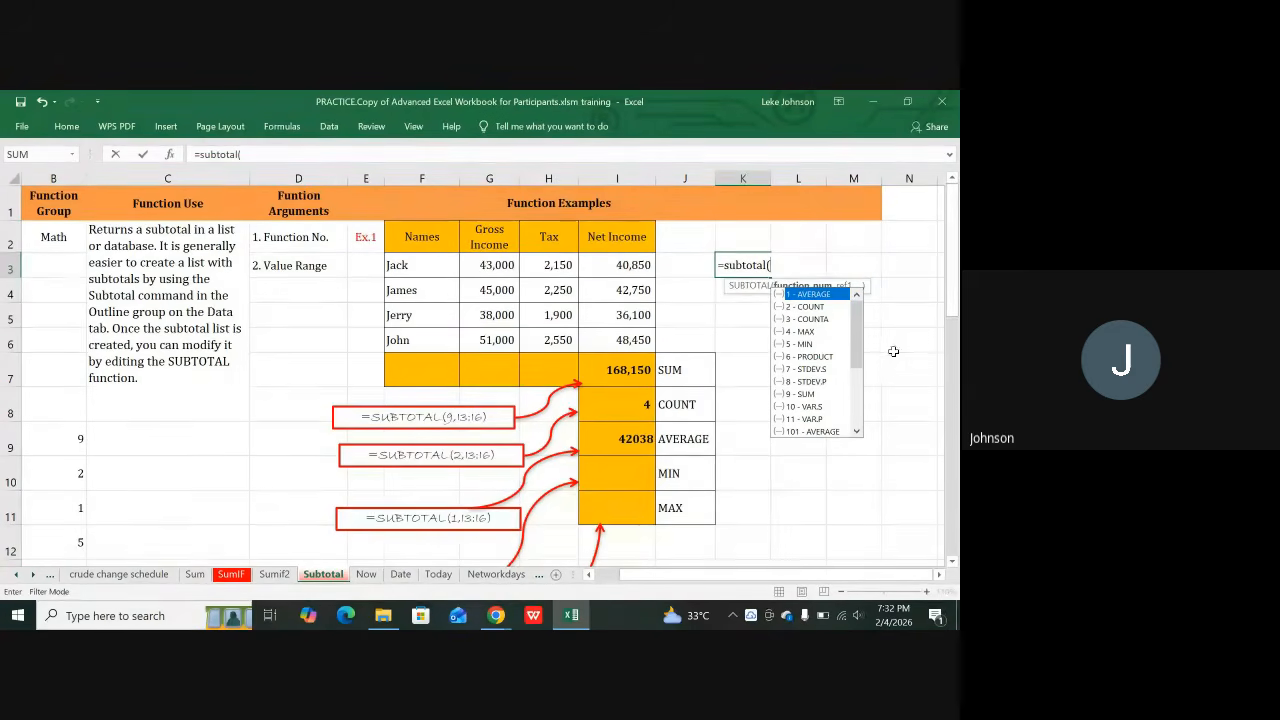
scroll(861, 369, down, 3)
mouse_move(859, 367)
mouse_down()
mouse_move(858, 308)
mouse_move(857, 361)
mouse_up()
scroll(857, 360, up, 4)
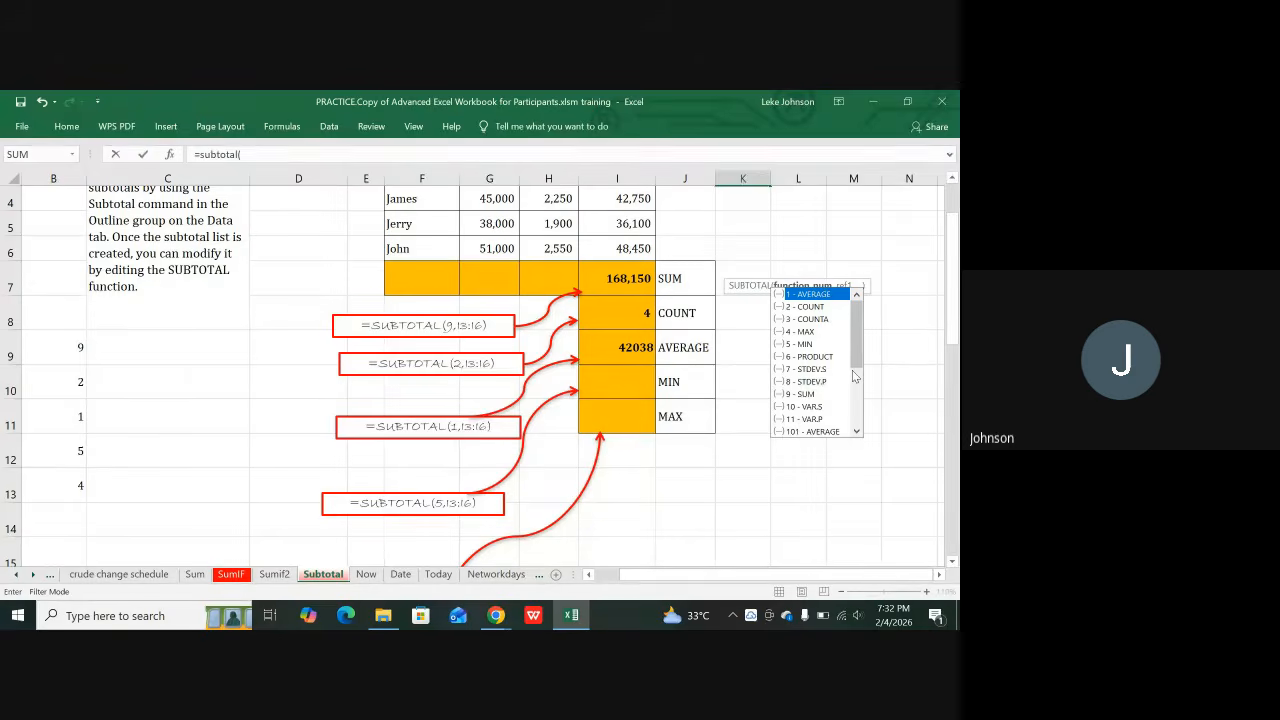
click(497, 617)
click(436, 566)
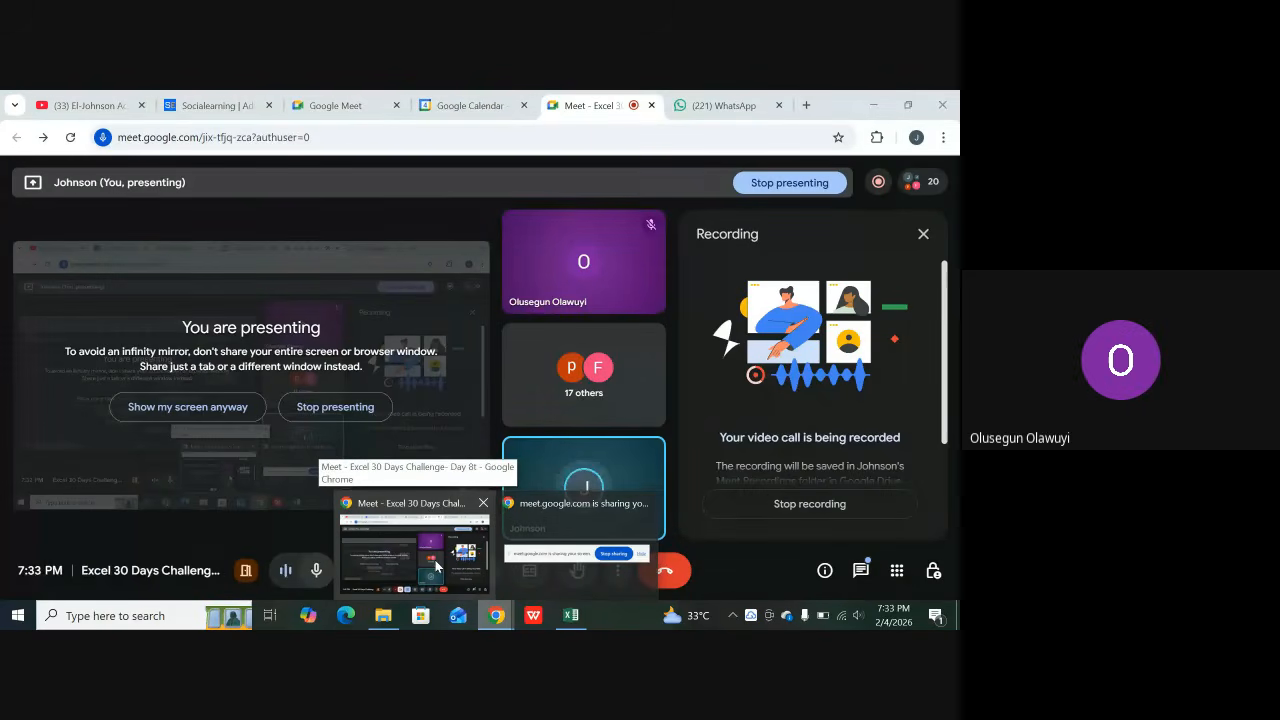
click(454, 563)
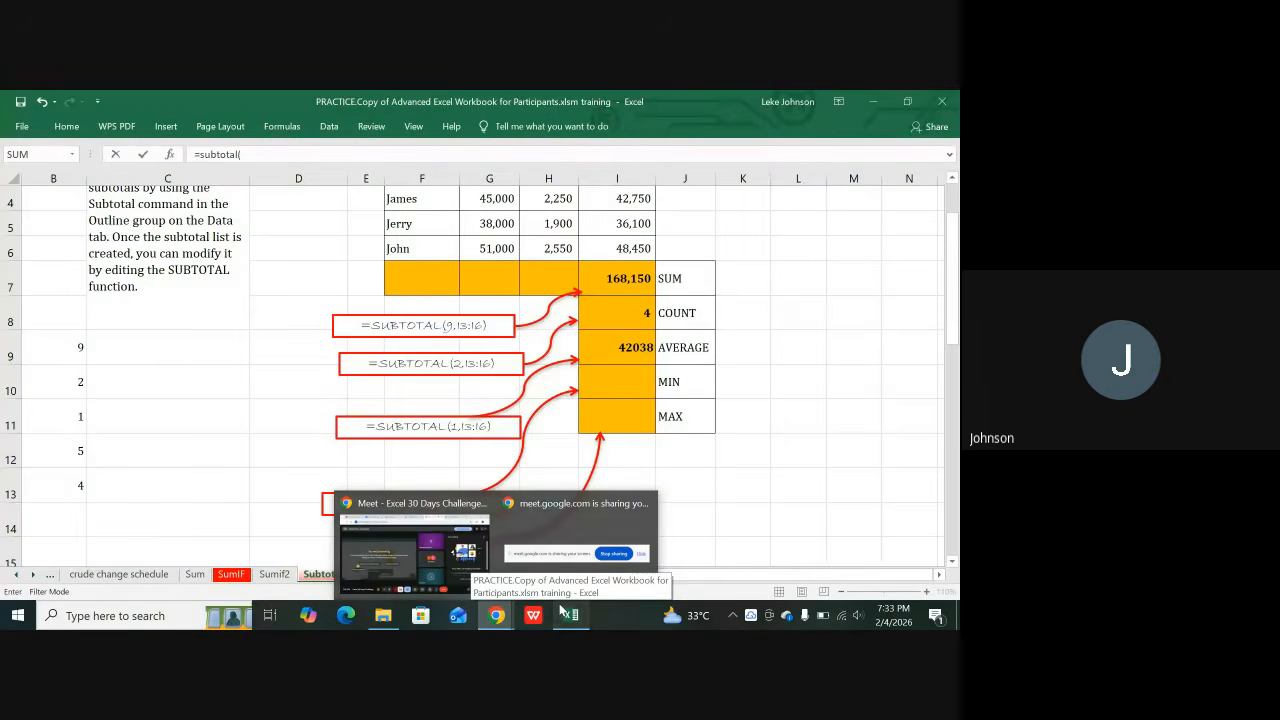
Step: Browse the function_num list, then insert a K9 reference into the unfinished K3 formula
click(566, 613)
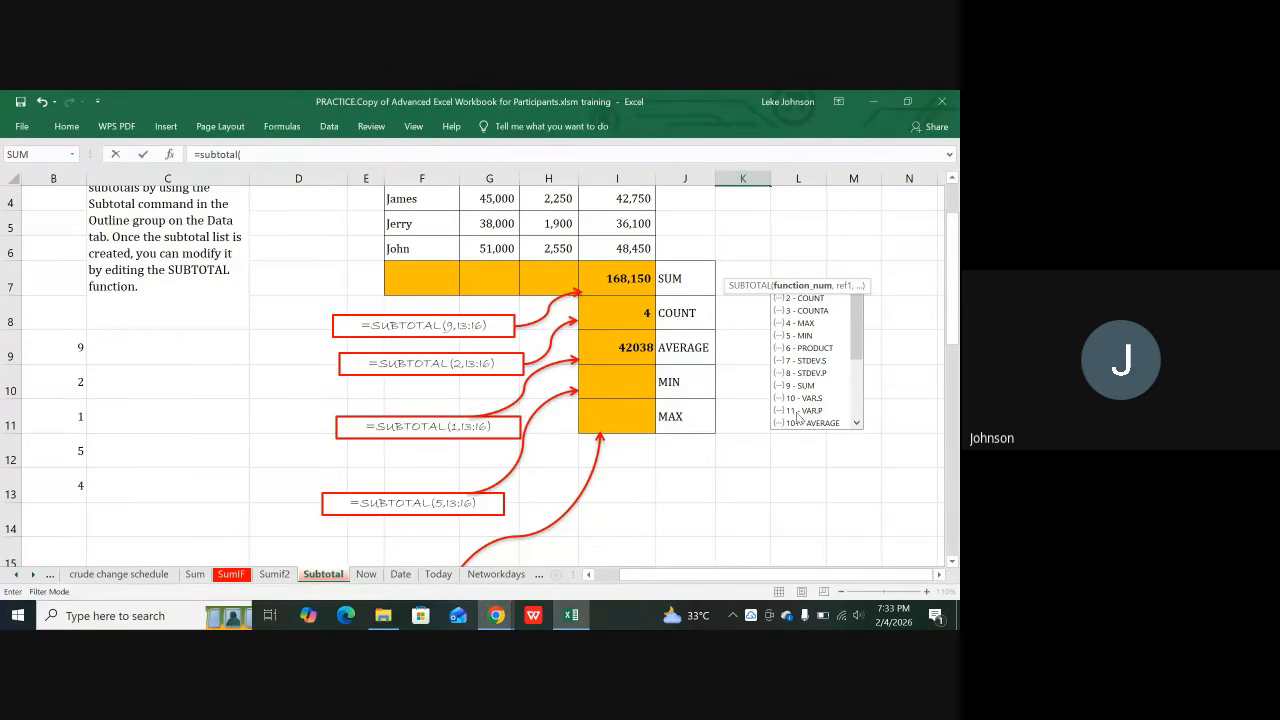
scroll(855, 377, down, 3)
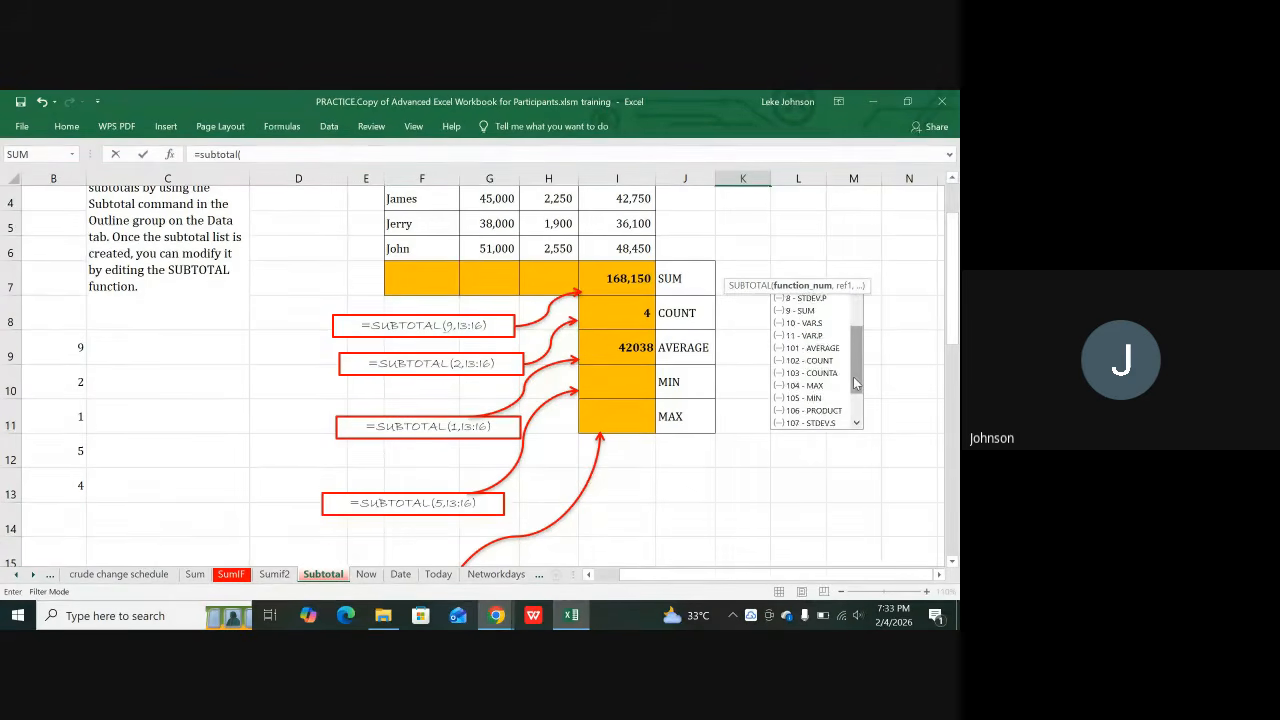
scroll(853, 376, down, 1)
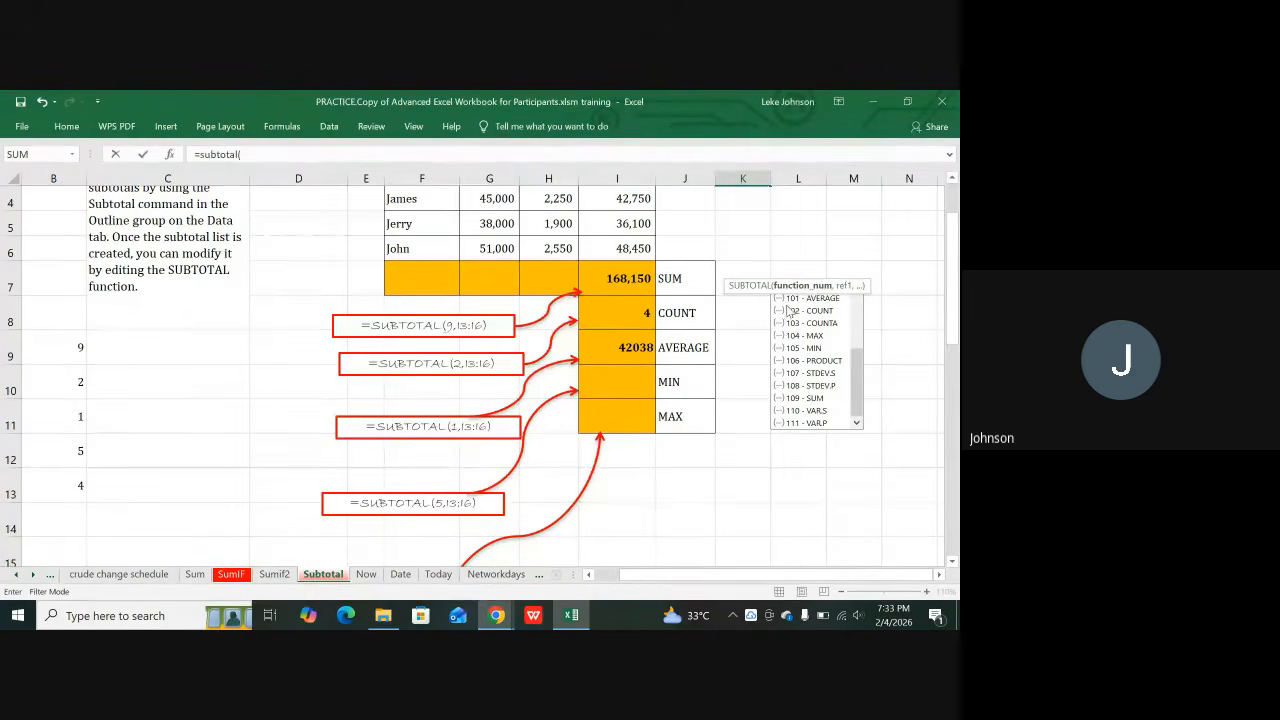
scroll(797, 318, up, 3)
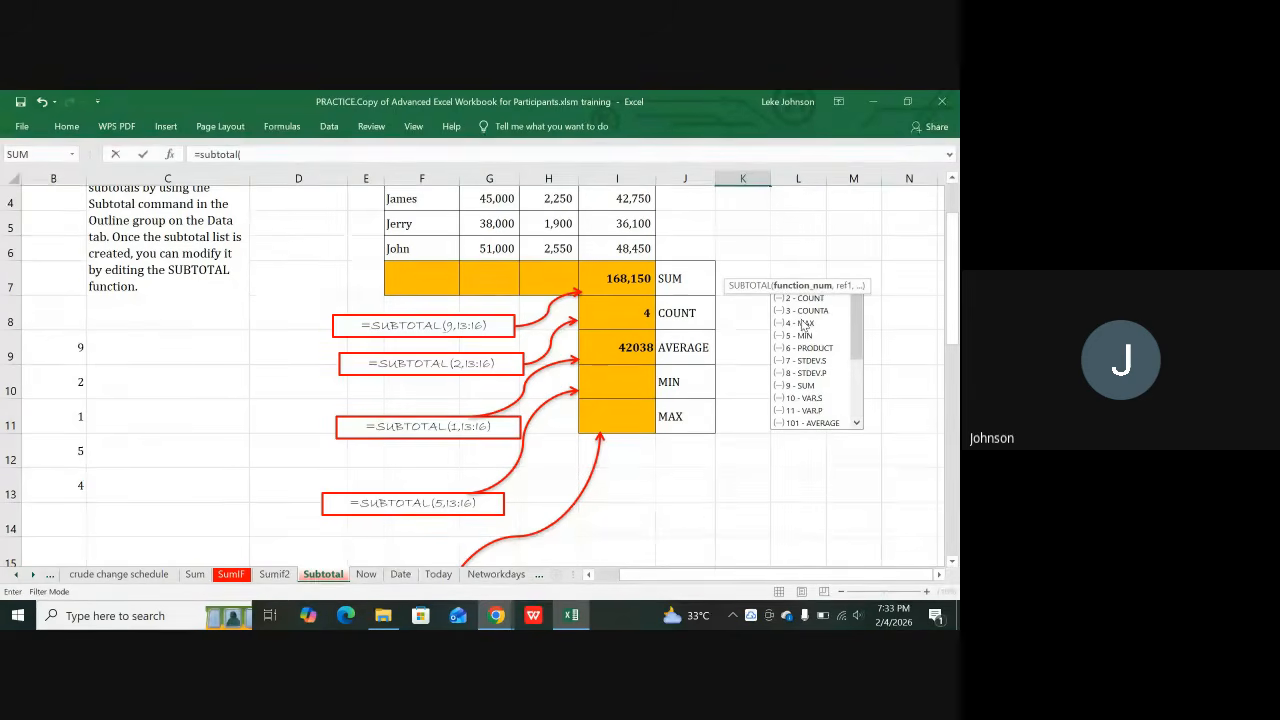
click(743, 333)
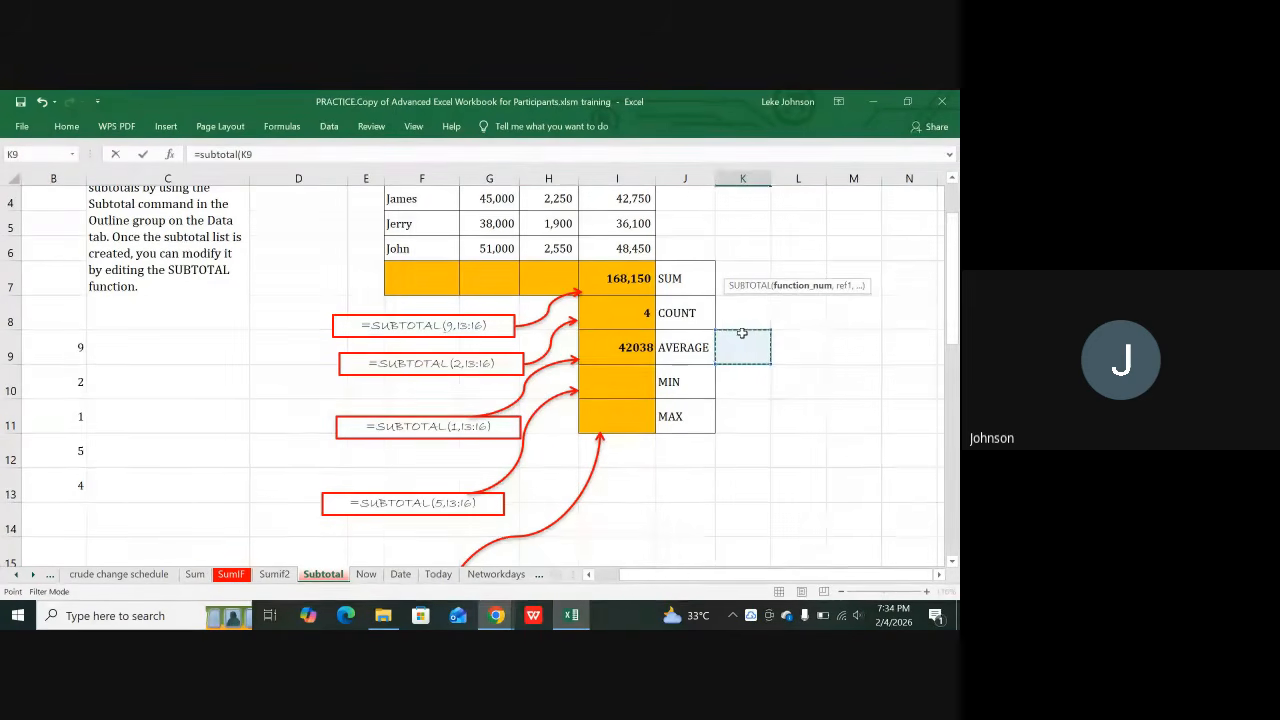
Step: Discard the stray formula and start =subtotal( in K5, browsing its function_num list
key(Escape)
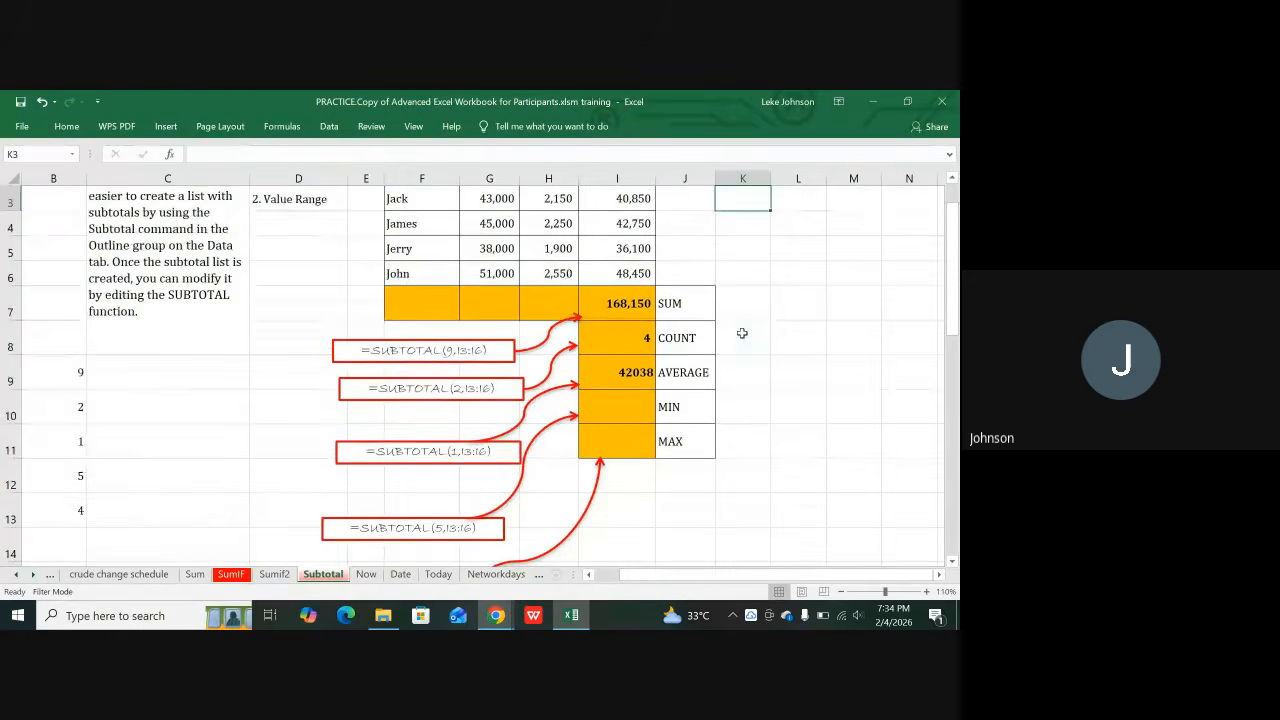
click(744, 245)
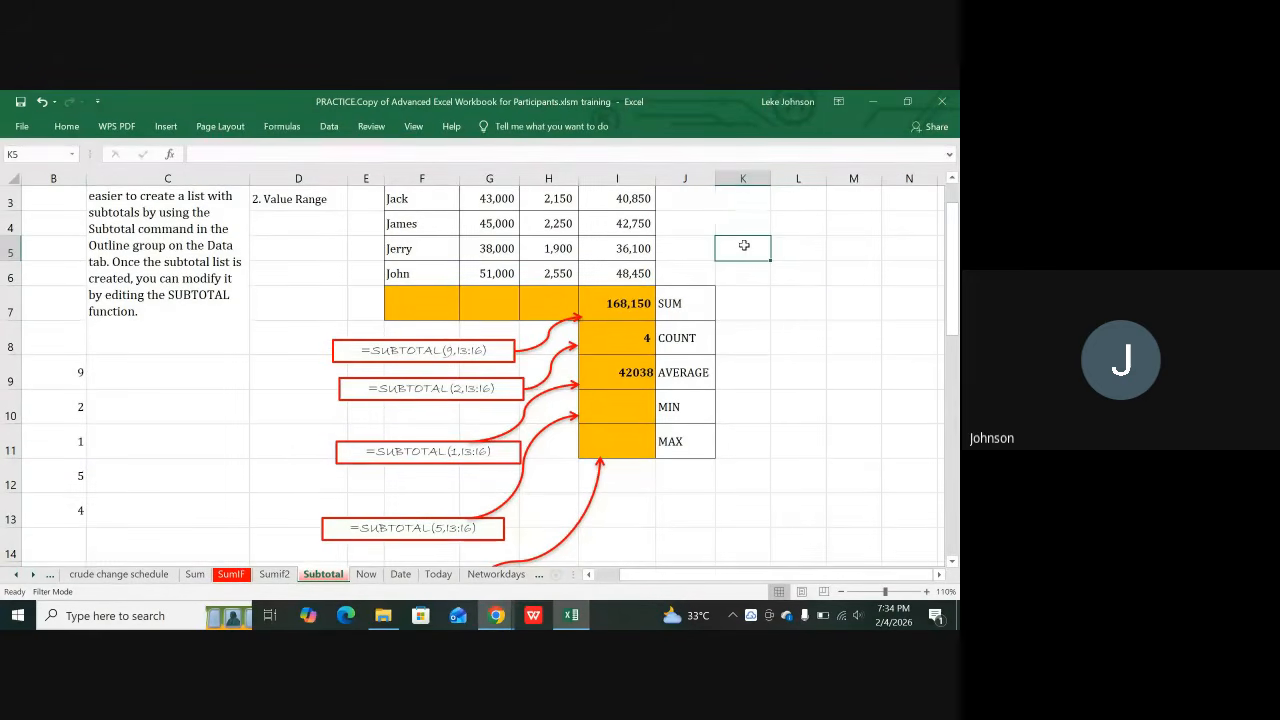
text(=)
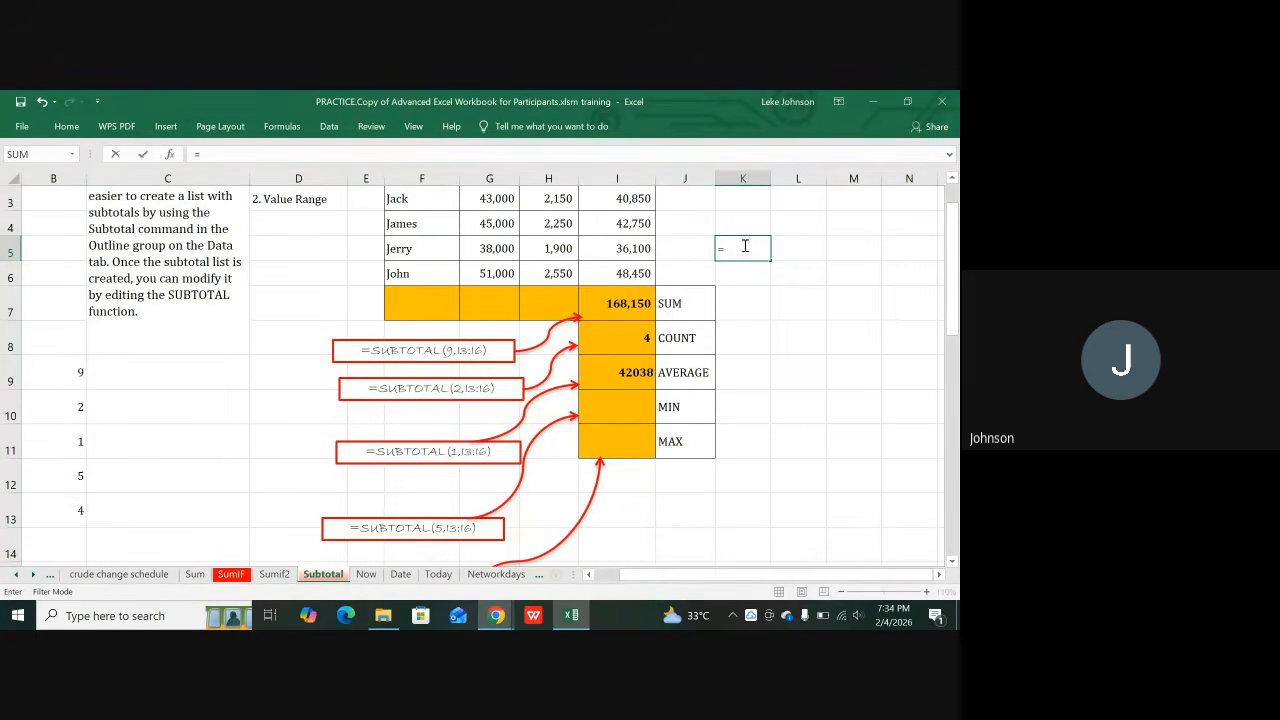
text(subtota)
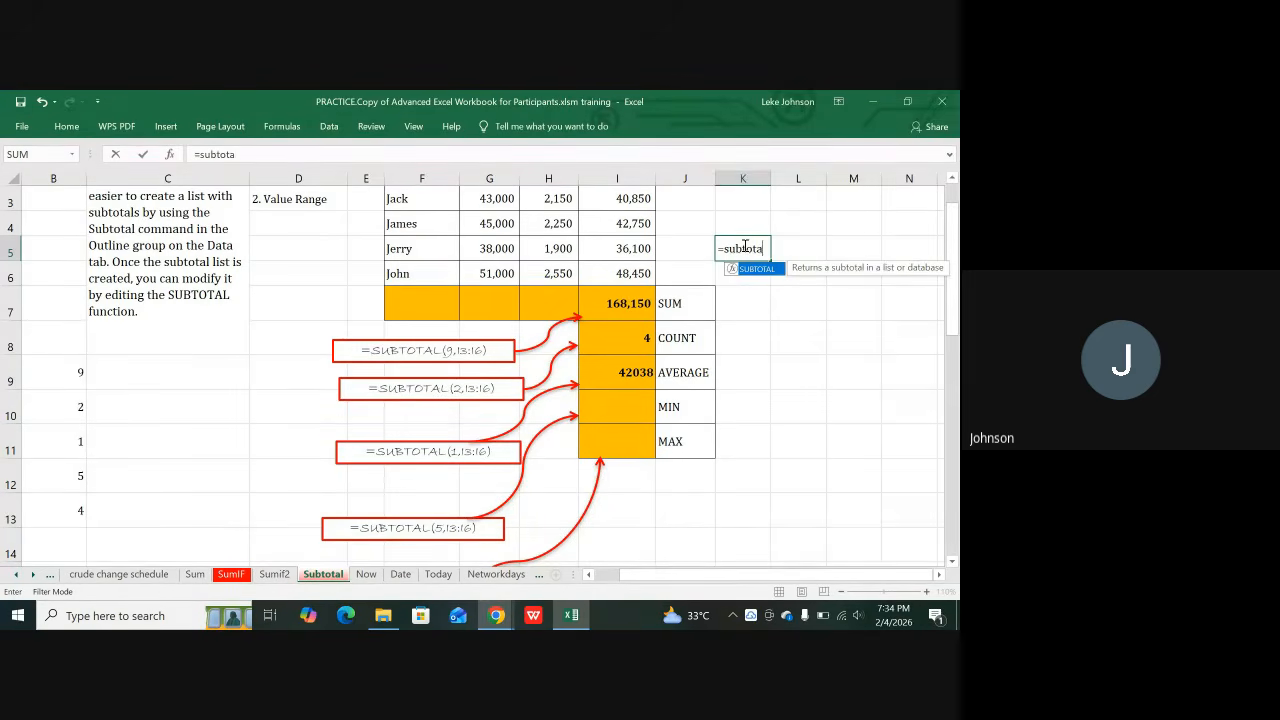
text(l()
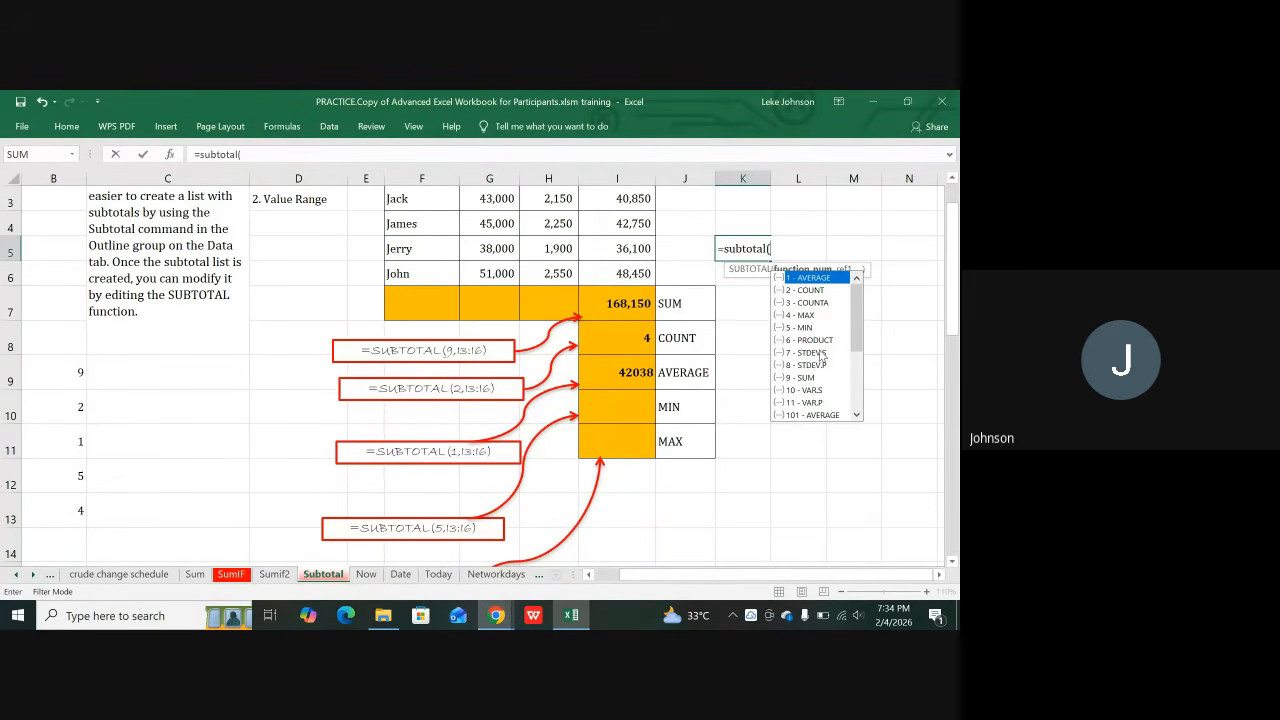
scroll(821, 355, down, 2)
scroll(821, 355, down, 2)
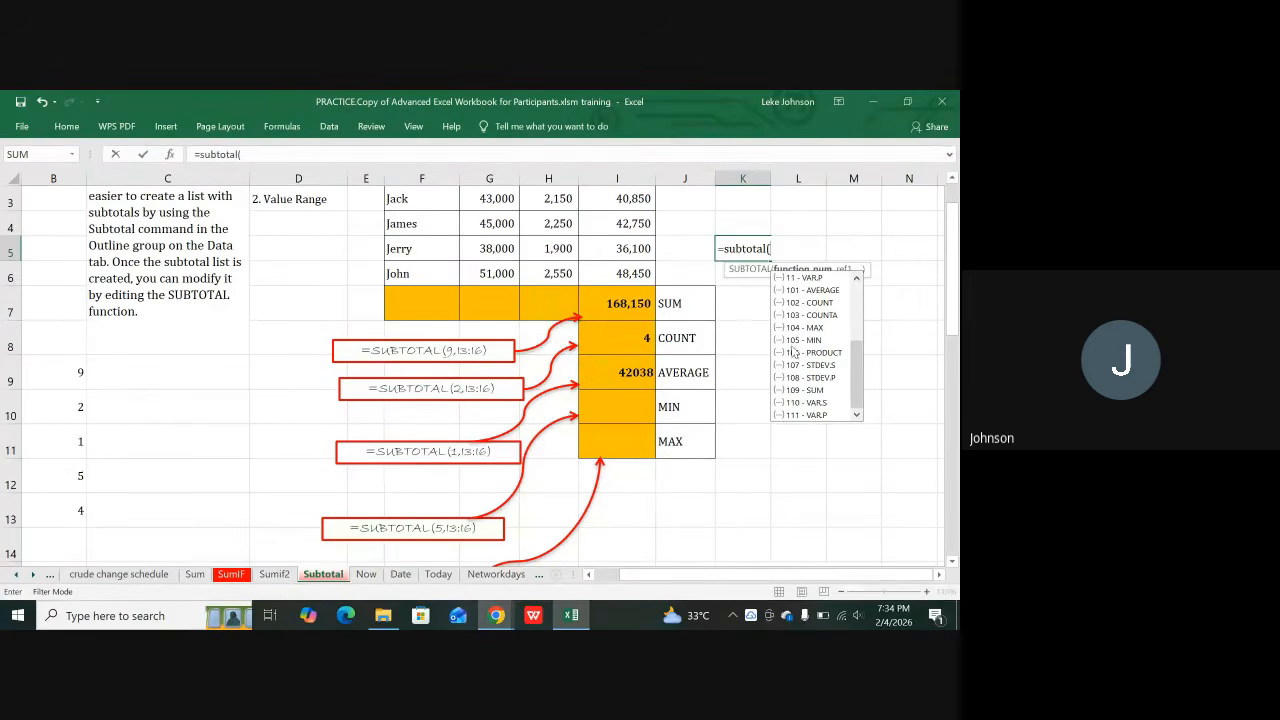
scroll(800, 406, up, 4)
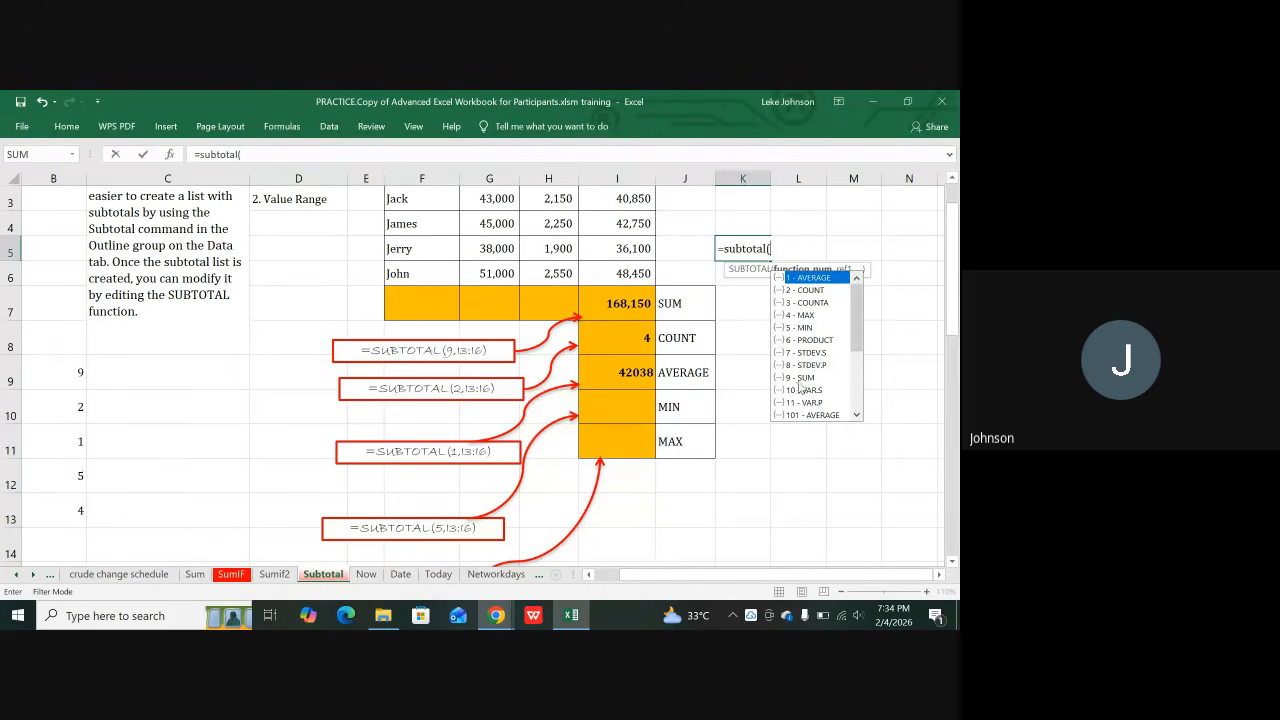
scroll(800, 390, down, 3)
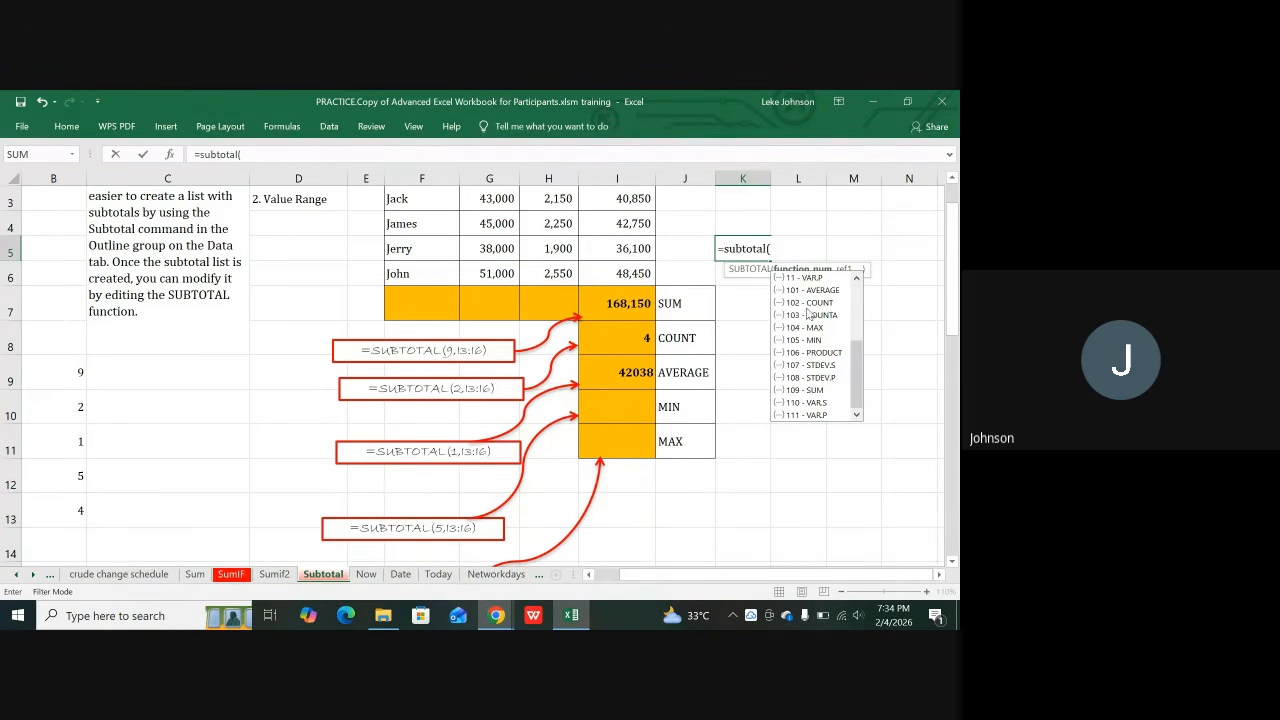
scroll(826, 314, up, 3)
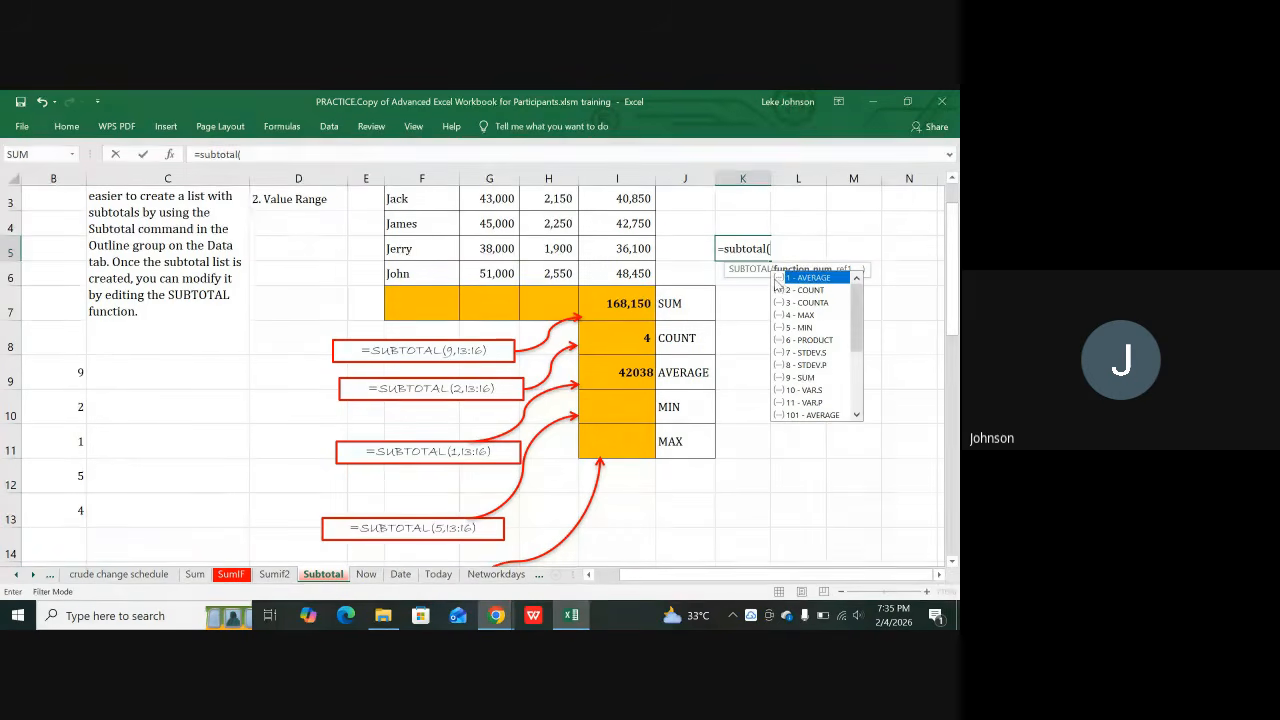
key(BackSpace)
key(BackSpace)
key(BackSpace)
key(BackSpace)
key(BackSpace)
key(BackSpace)
key(BackSpace)
key(BackSpace)
key(BackSpace)
key(BackSpace)
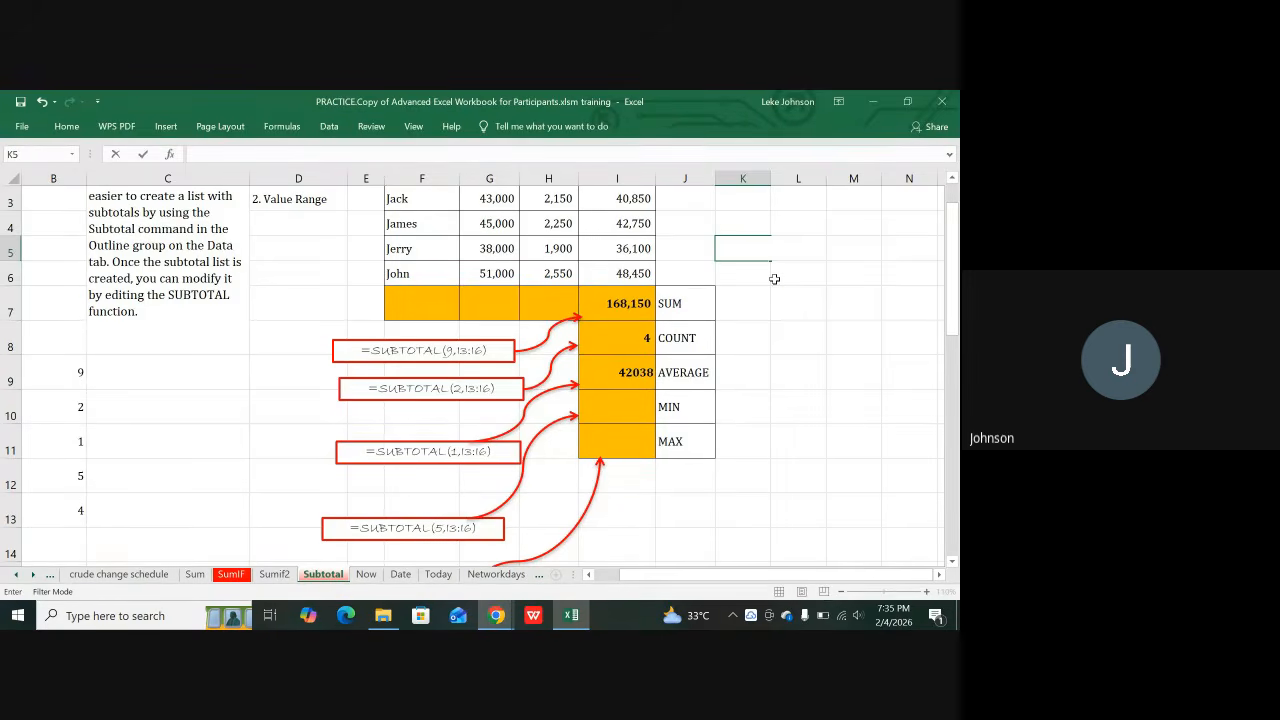
click(775, 337)
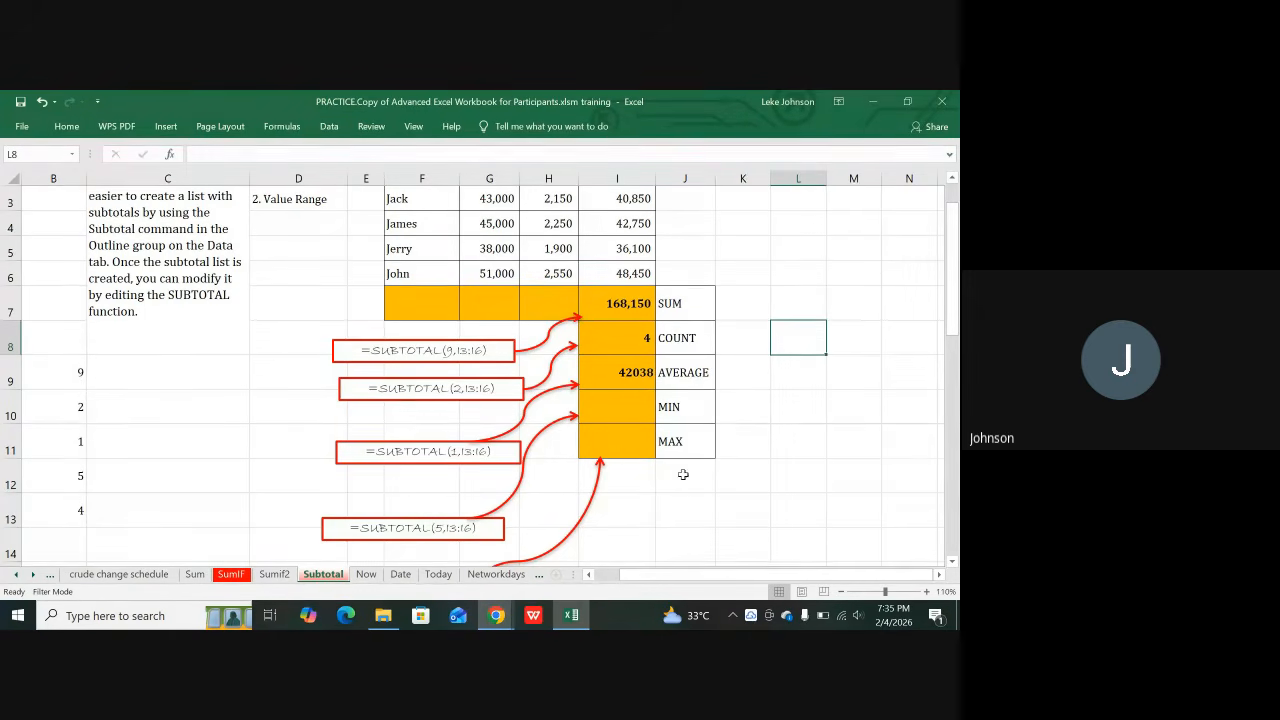
click(809, 291)
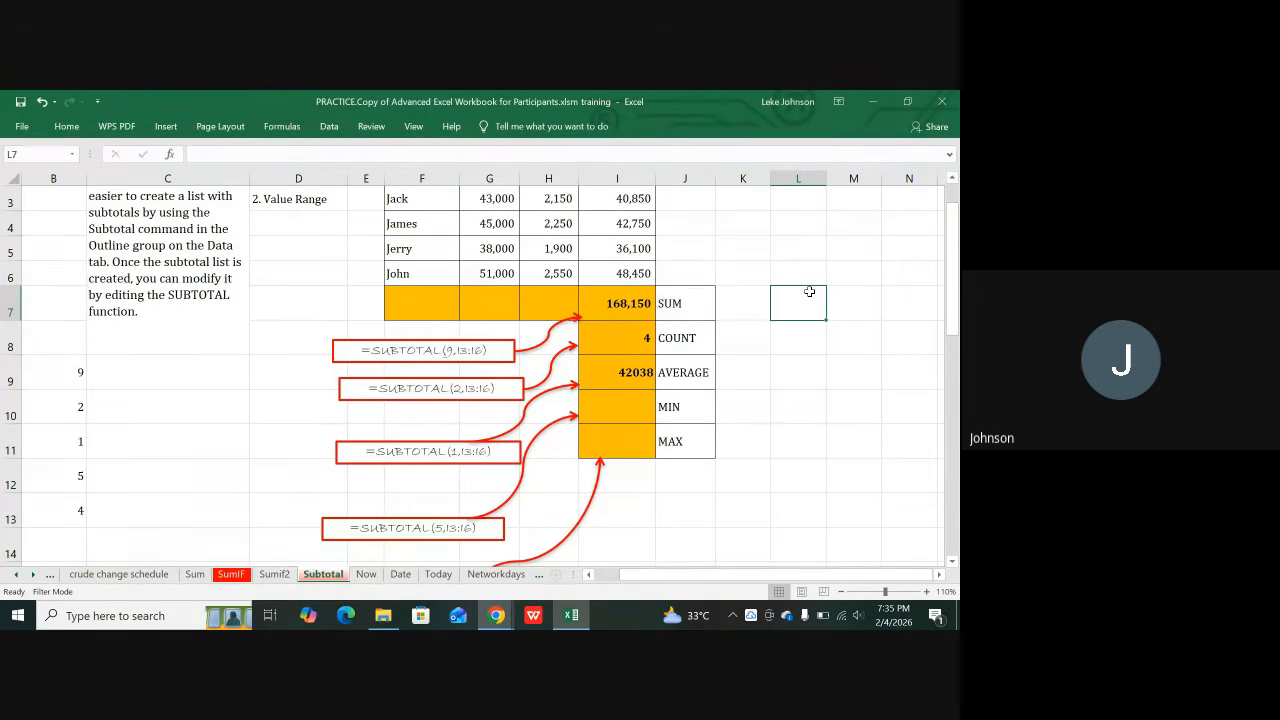
text(=su)
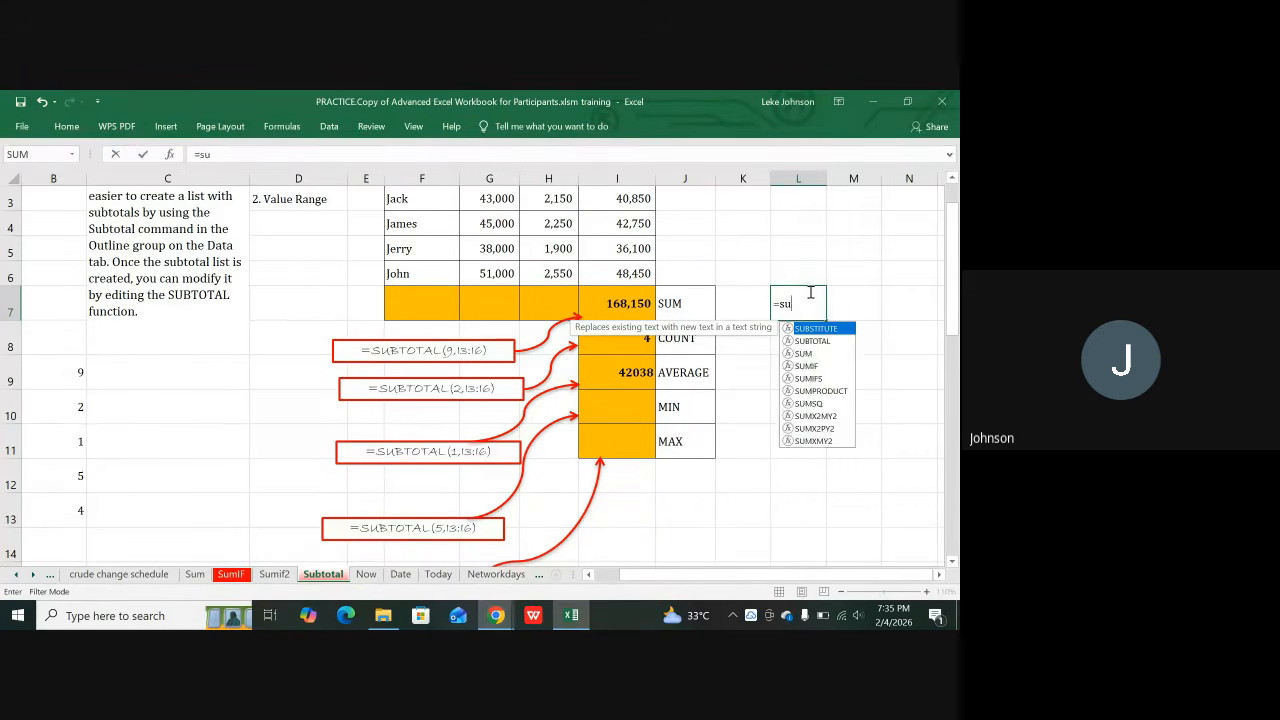
text(btotal)
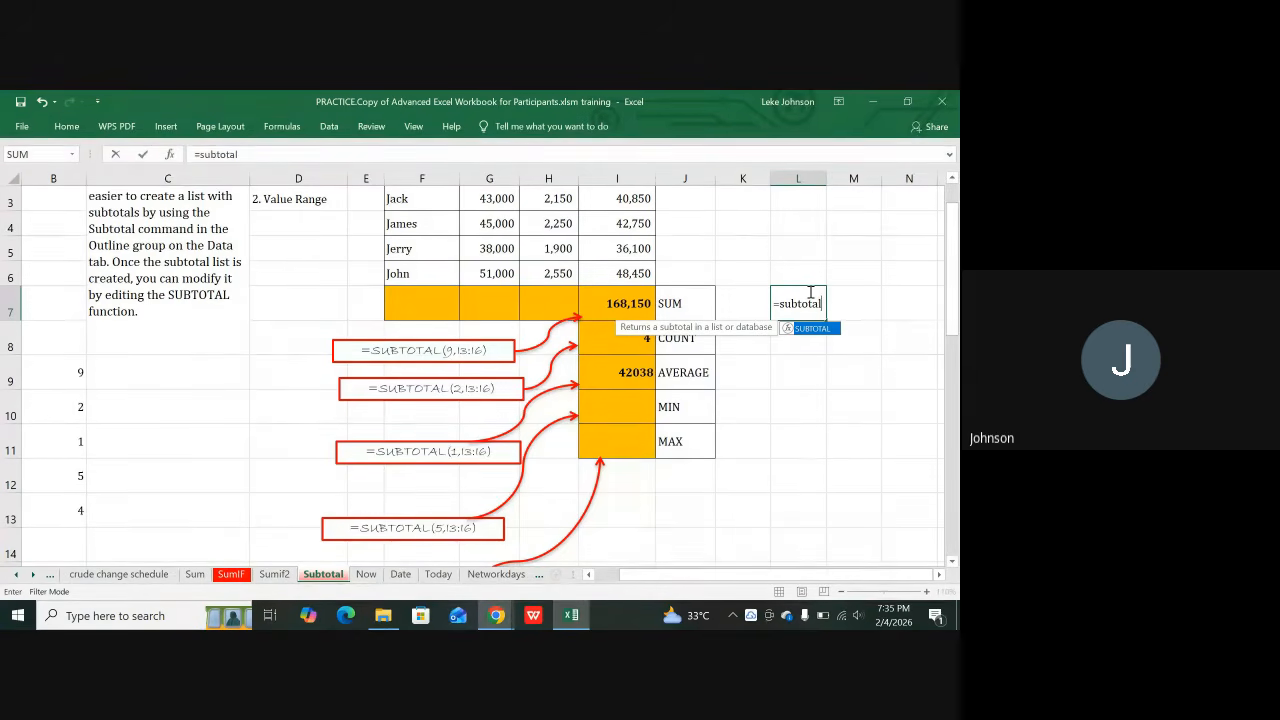
text(()
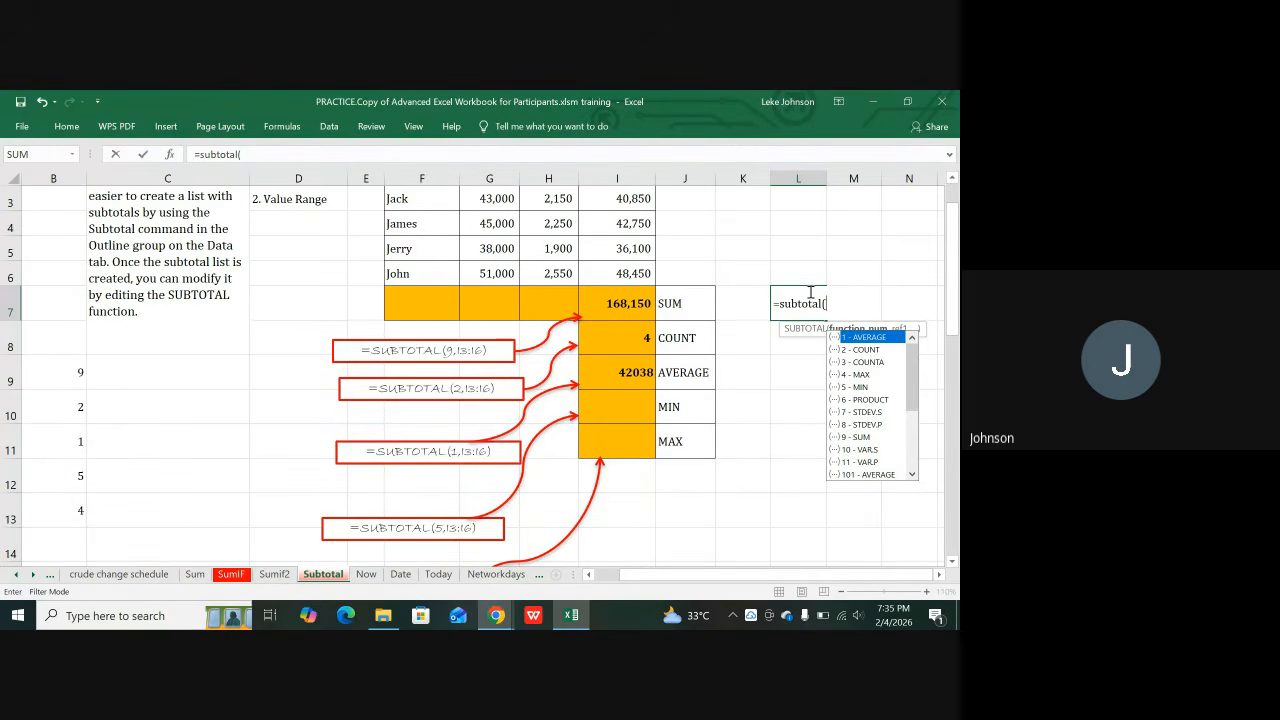
key(BackSpace)
key(BackSpace)
key(BackSpace)
key(BackSpace)
key(BackSpace)
key(BackSpace)
key(BackSpace)
key(BackSpace)
key(BackSpace)
key(BackSpace)
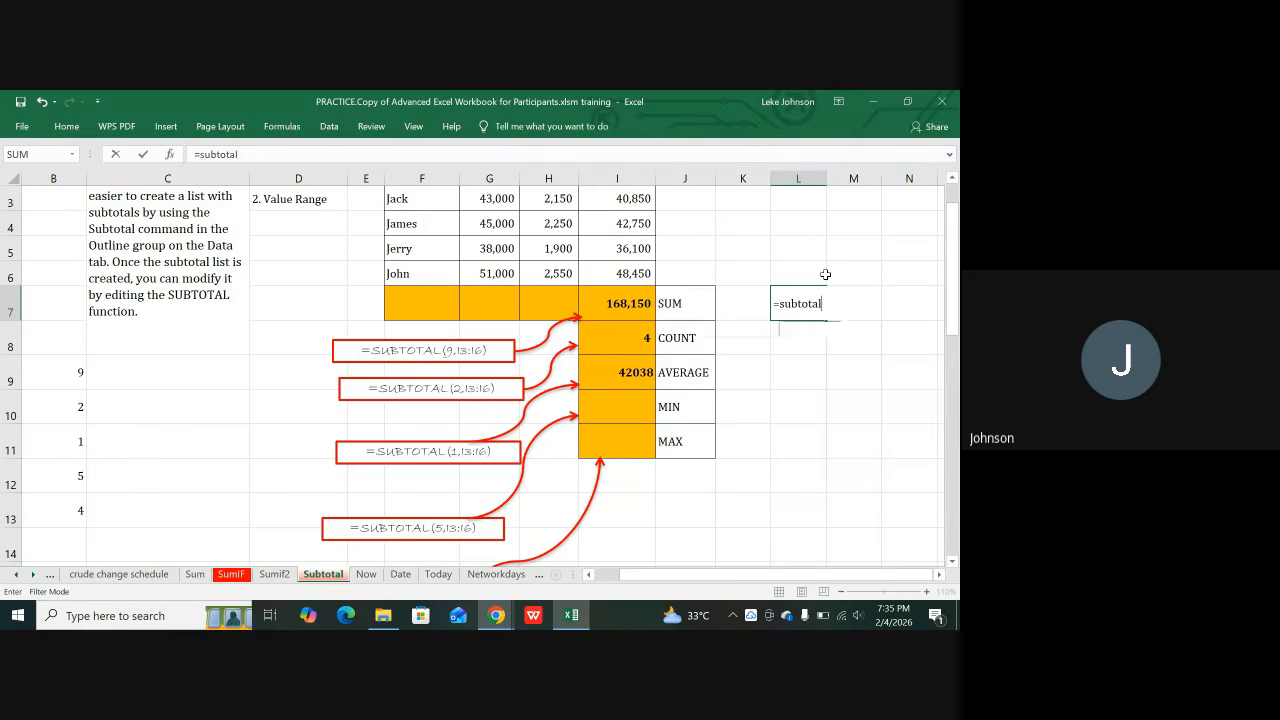
click(756, 394)
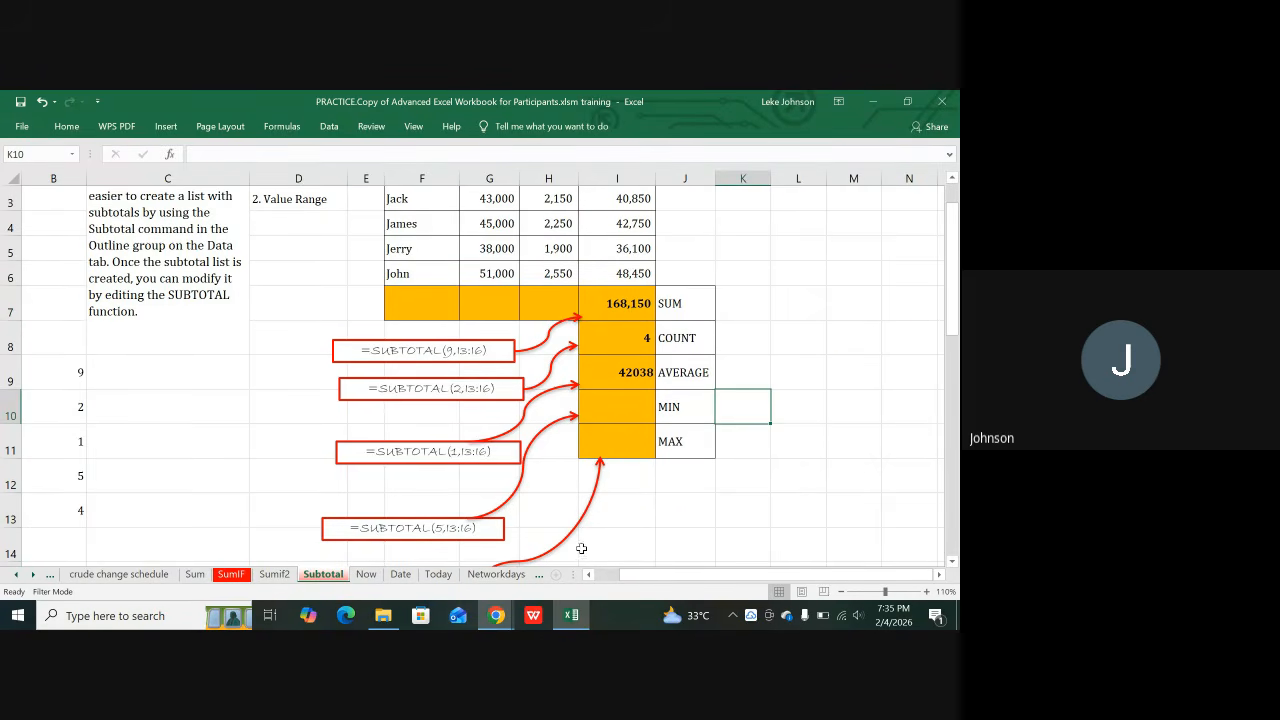
Step: Label A9 AVERAGE and enter 1 beside it in B9
drag(635, 576, 578, 590)
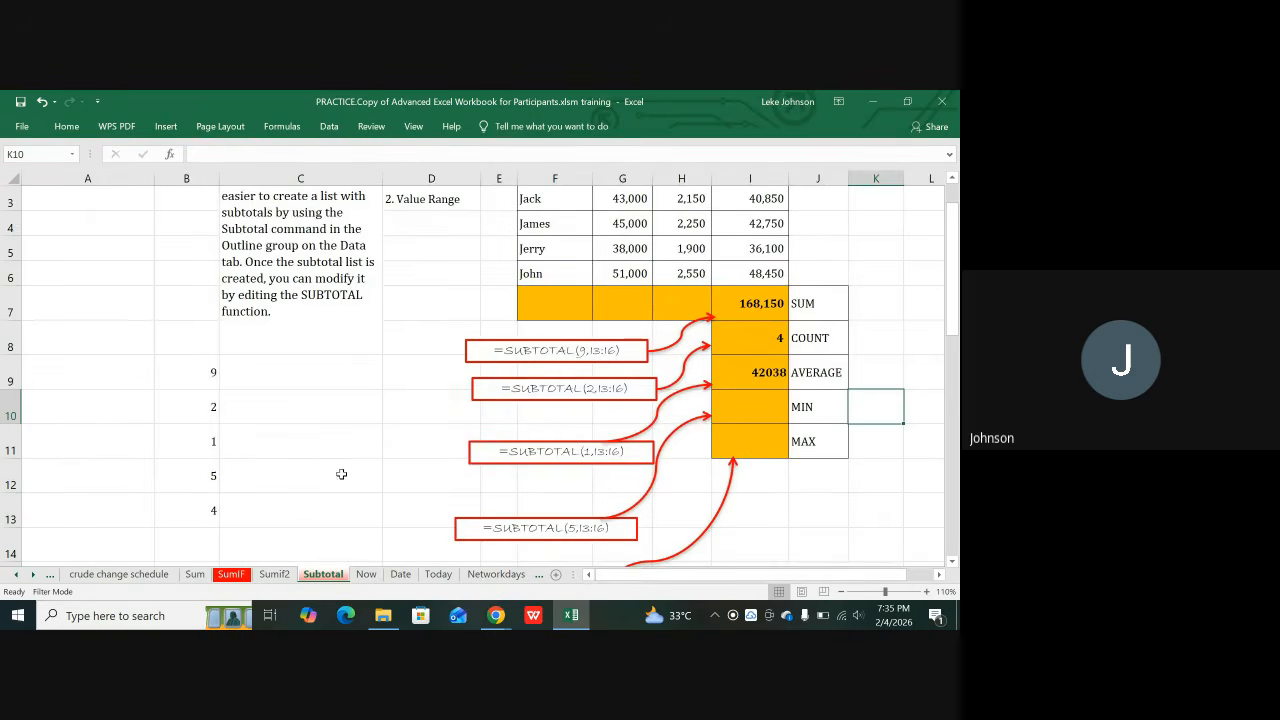
click(125, 381)
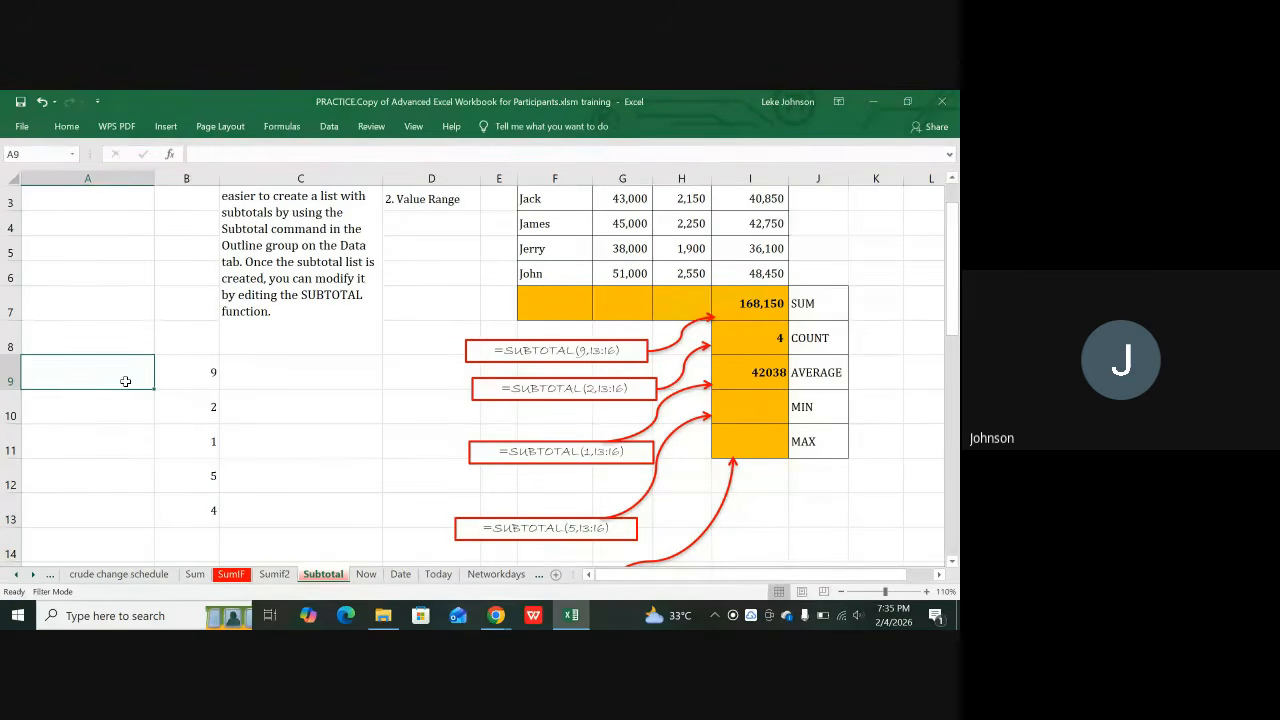
text(S)
key(BackSpace)
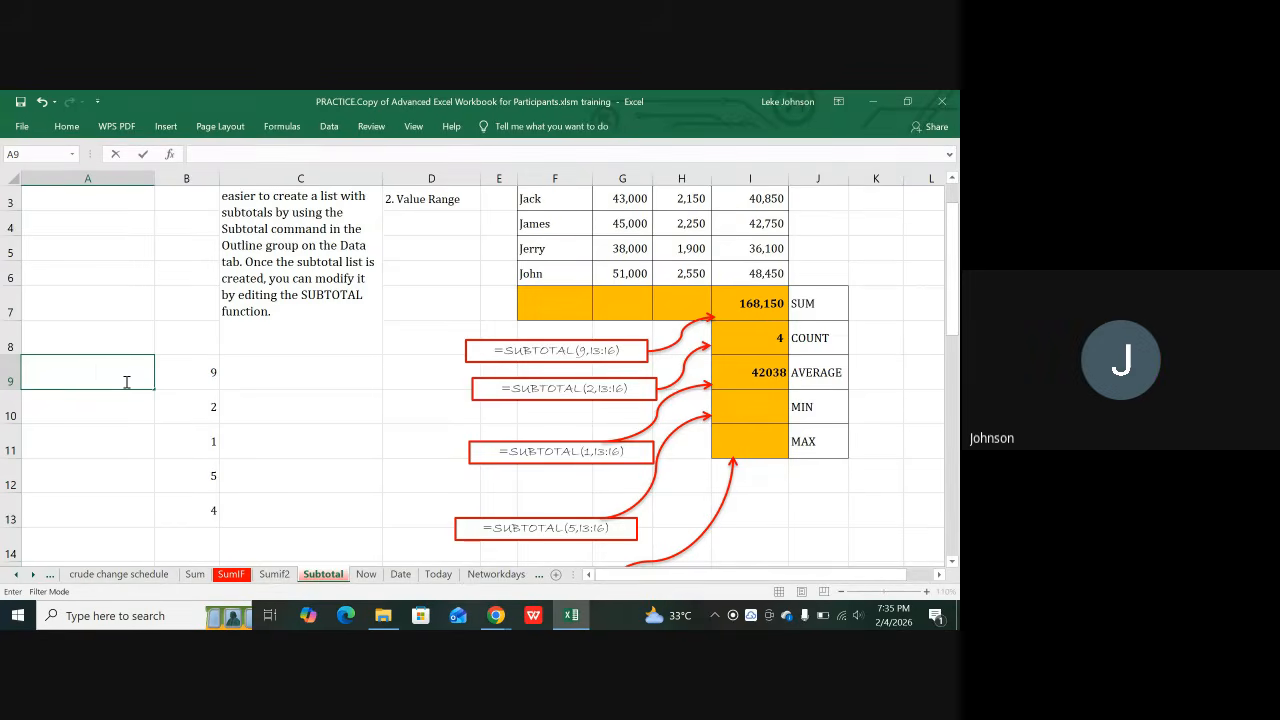
text(AVERAGE)
click(174, 373)
text(1)
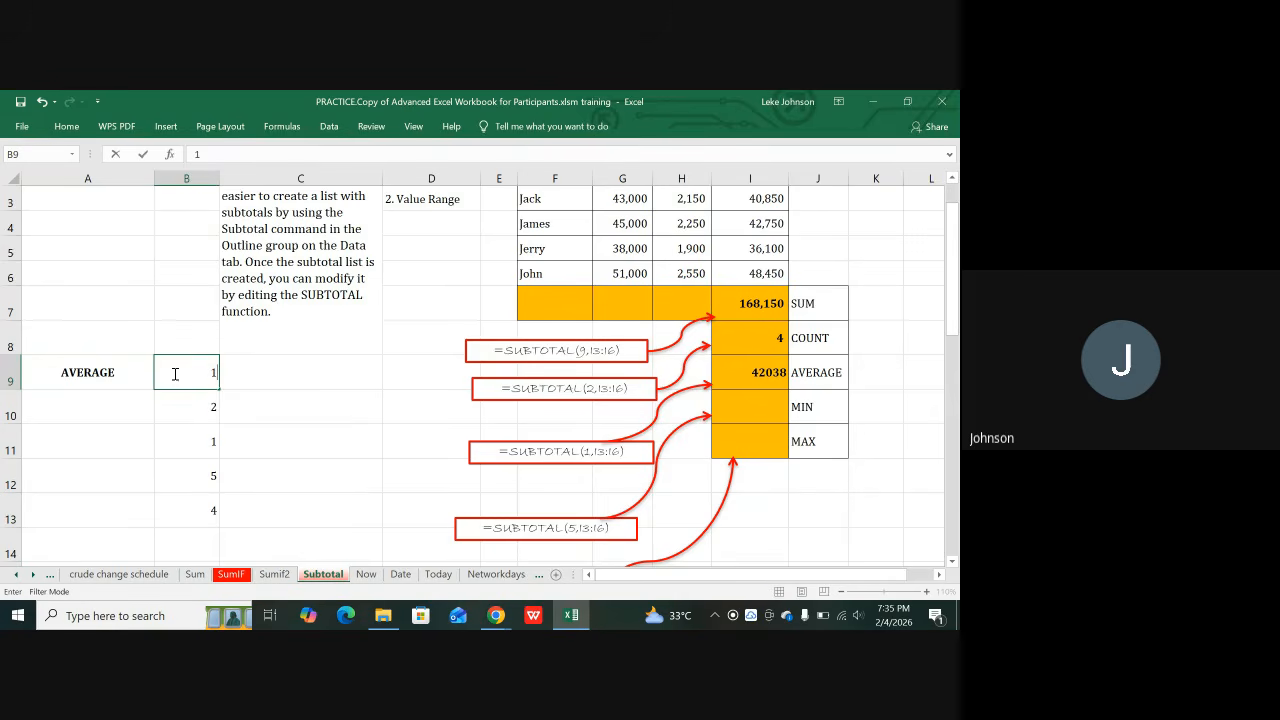
key(Return)
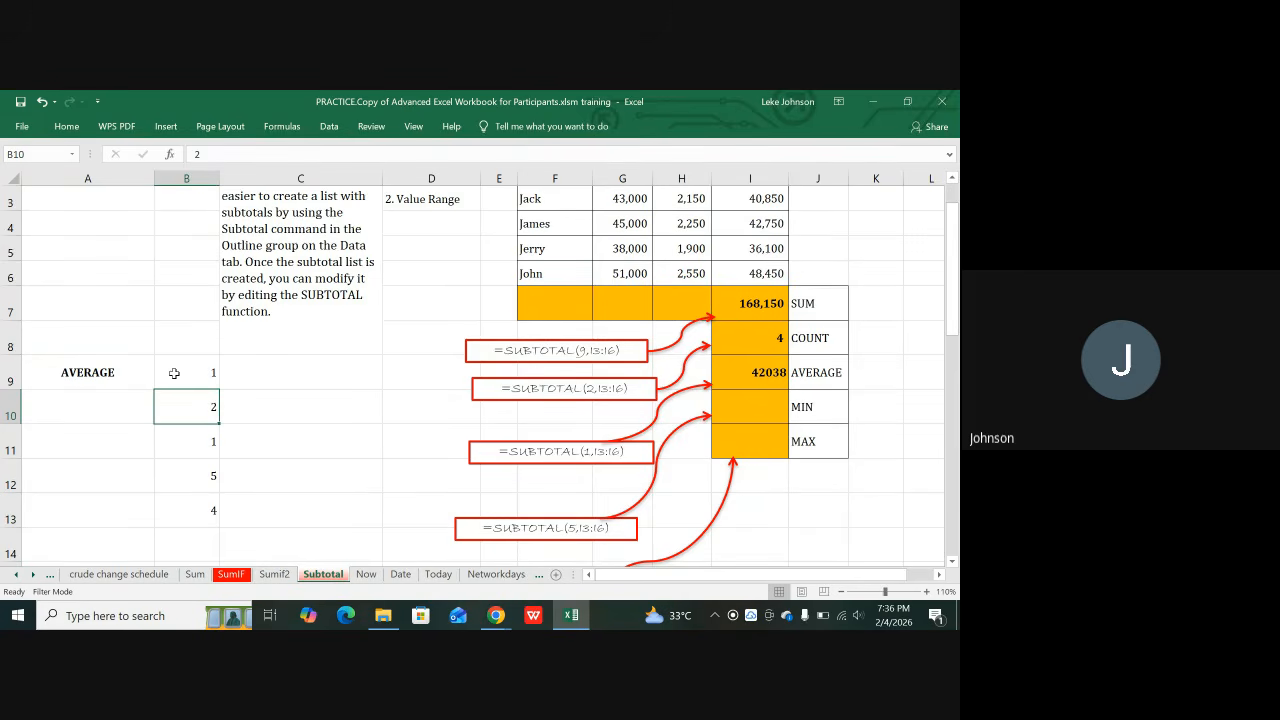
Step: Label A10 COUNT and A11 COUNTA
key(Left)
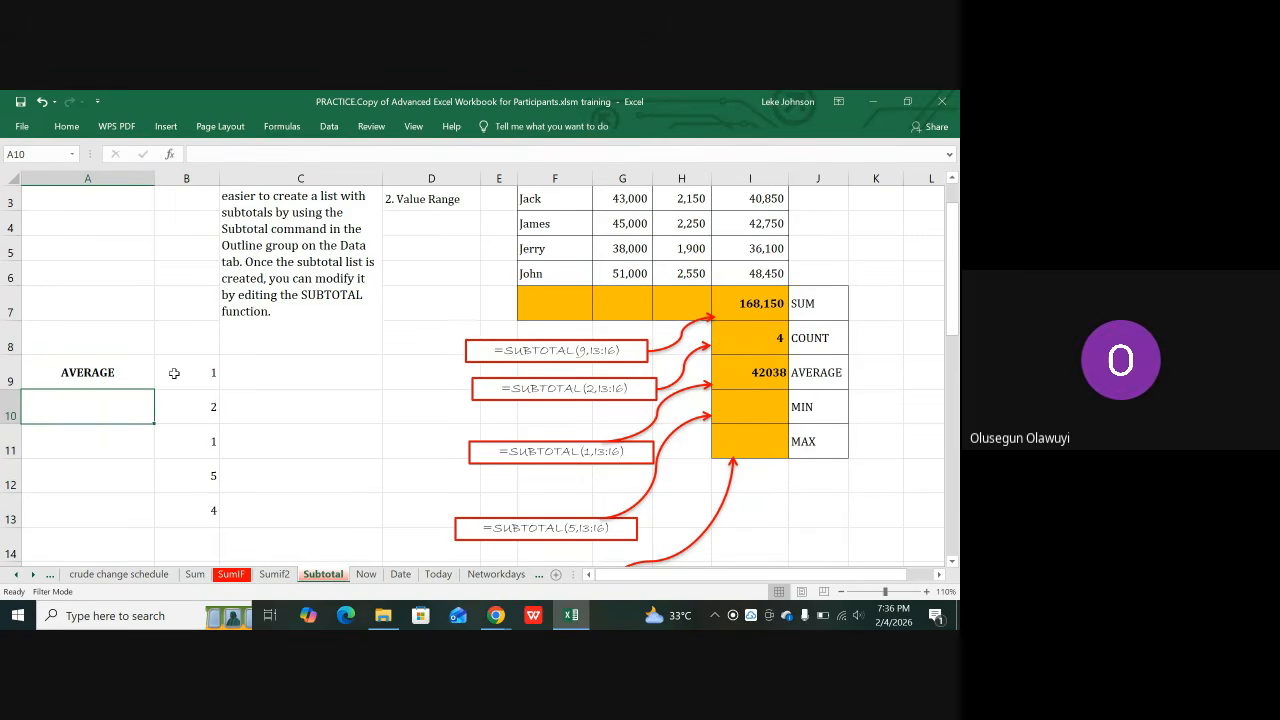
text(CO)
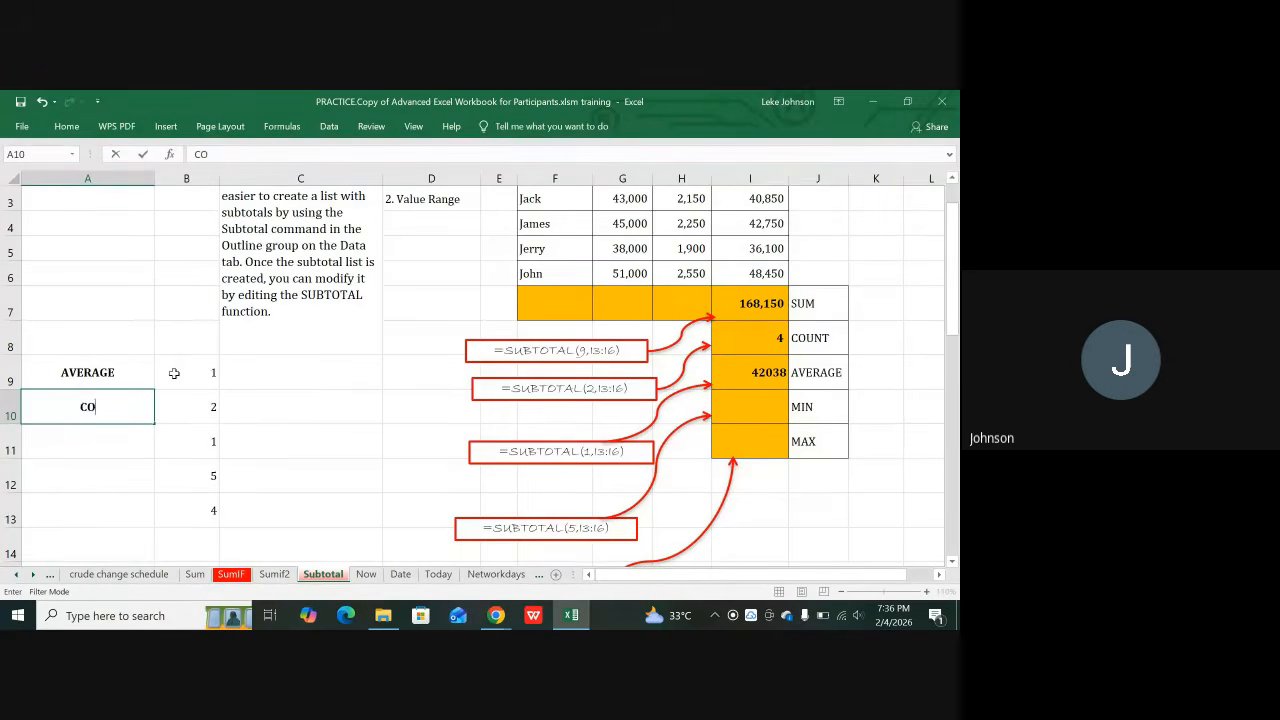
text(UNT)
key(Tab)
click(107, 446)
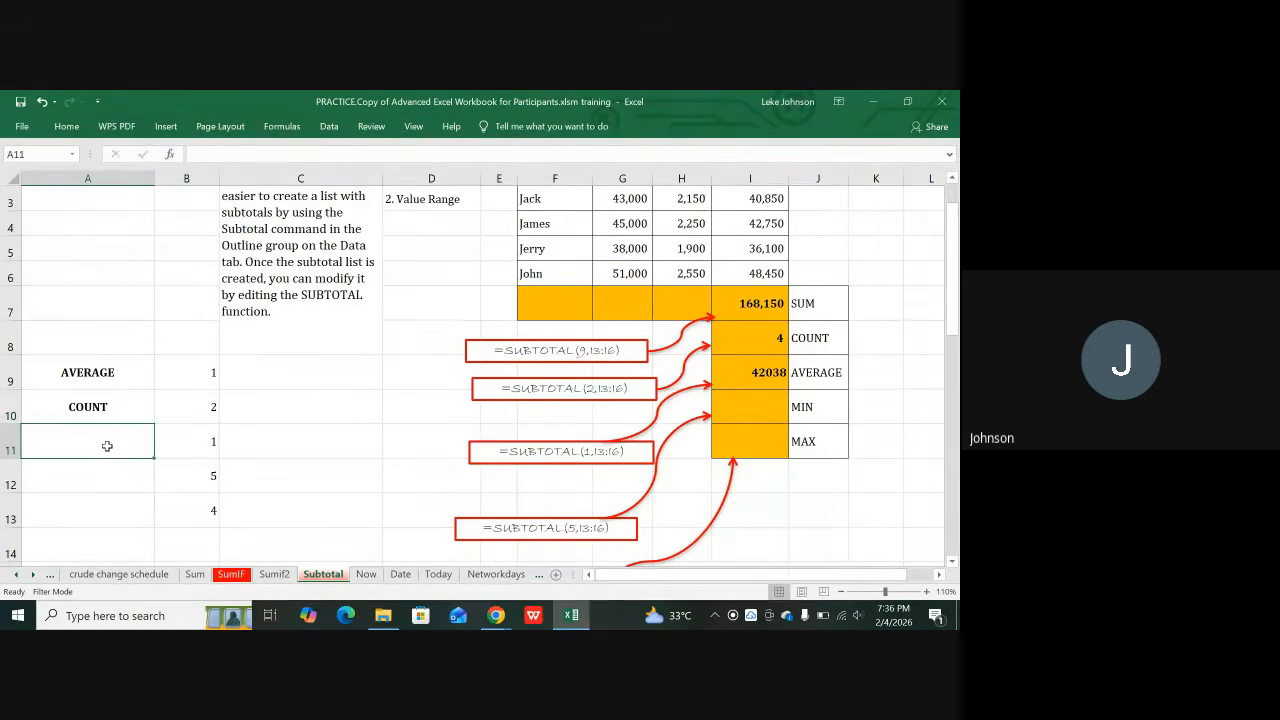
text(COUNT)
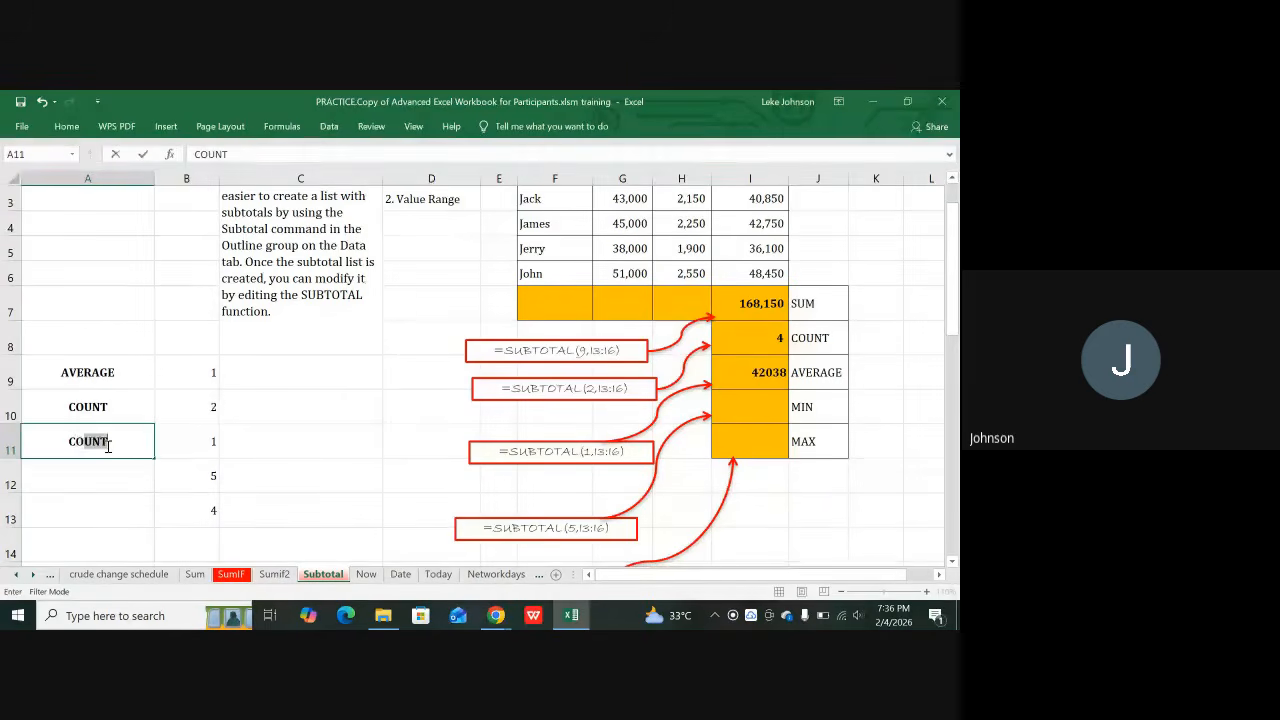
text(S)
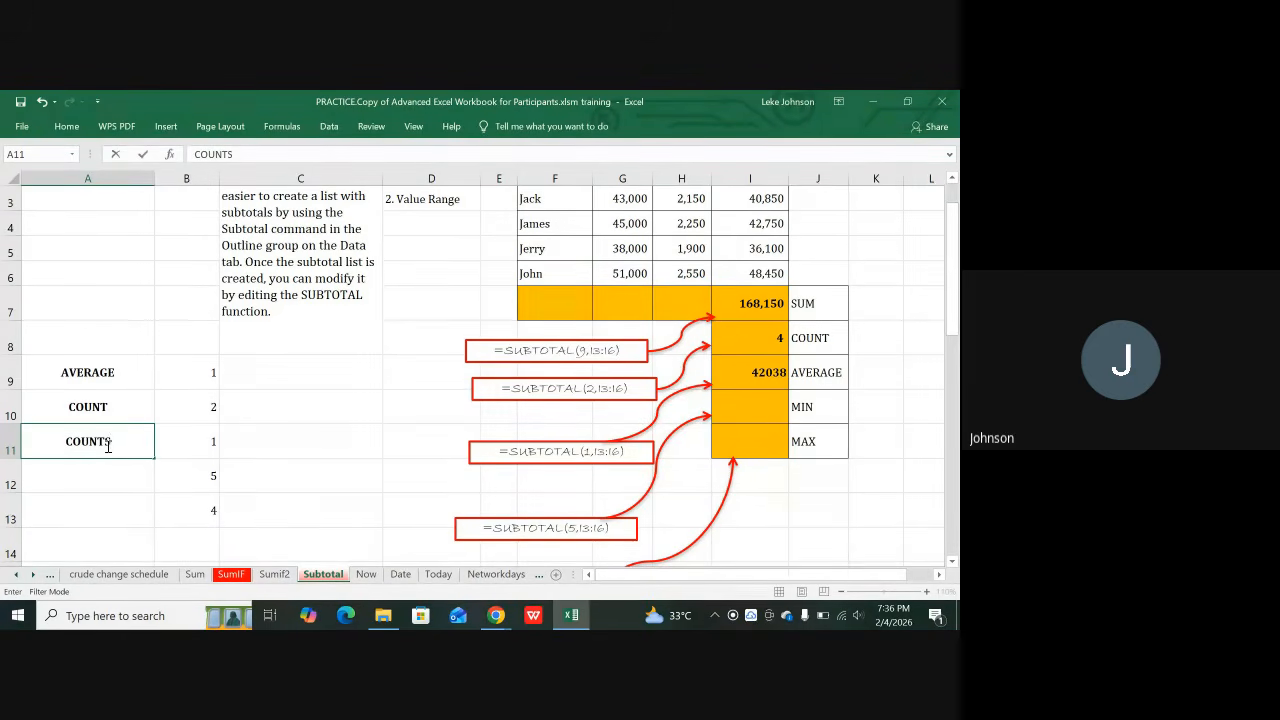
key(BackSpace)
text(A)
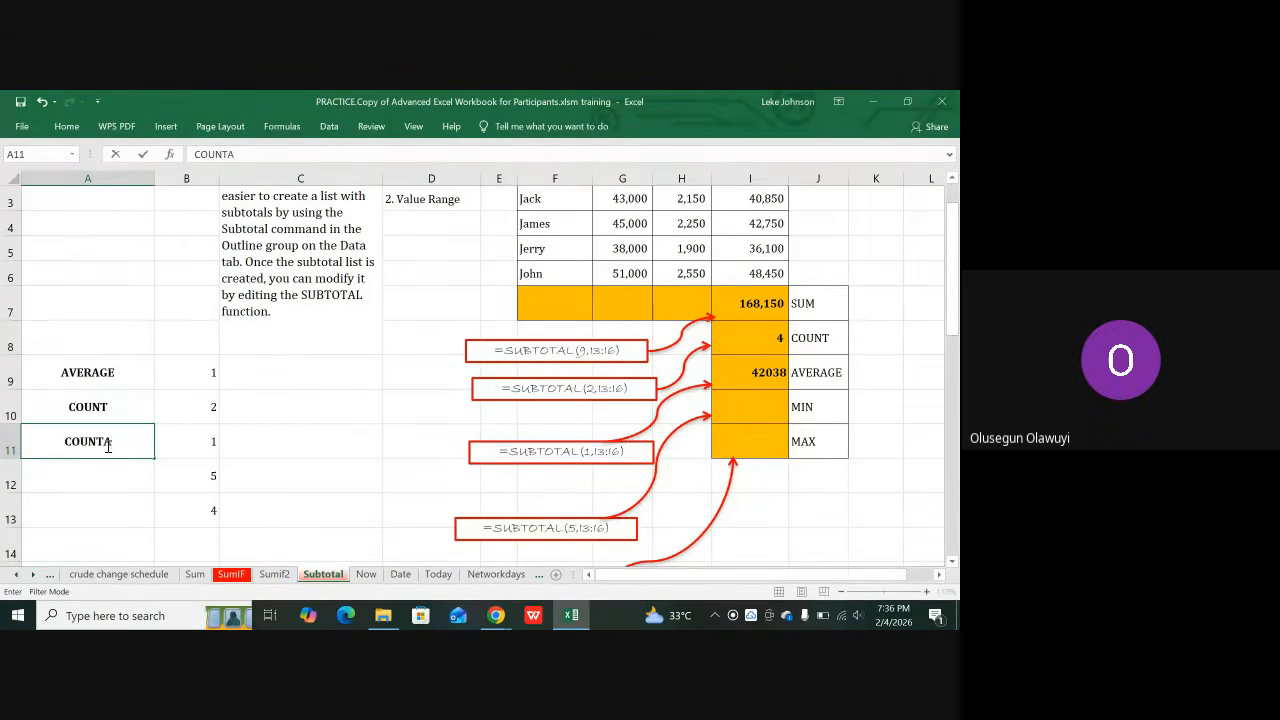
key(Return)
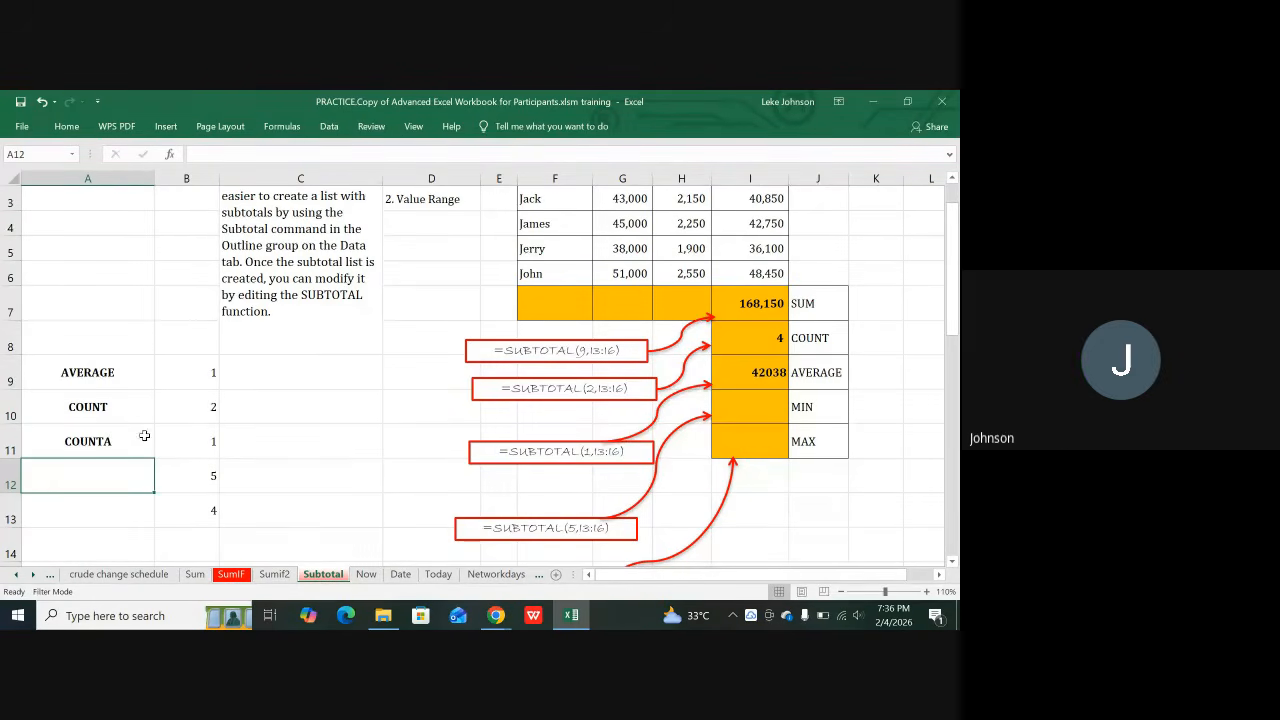
Step: Renumber B11:B14 as 3, 4, 5, 6 and put 8 in B16
click(175, 440)
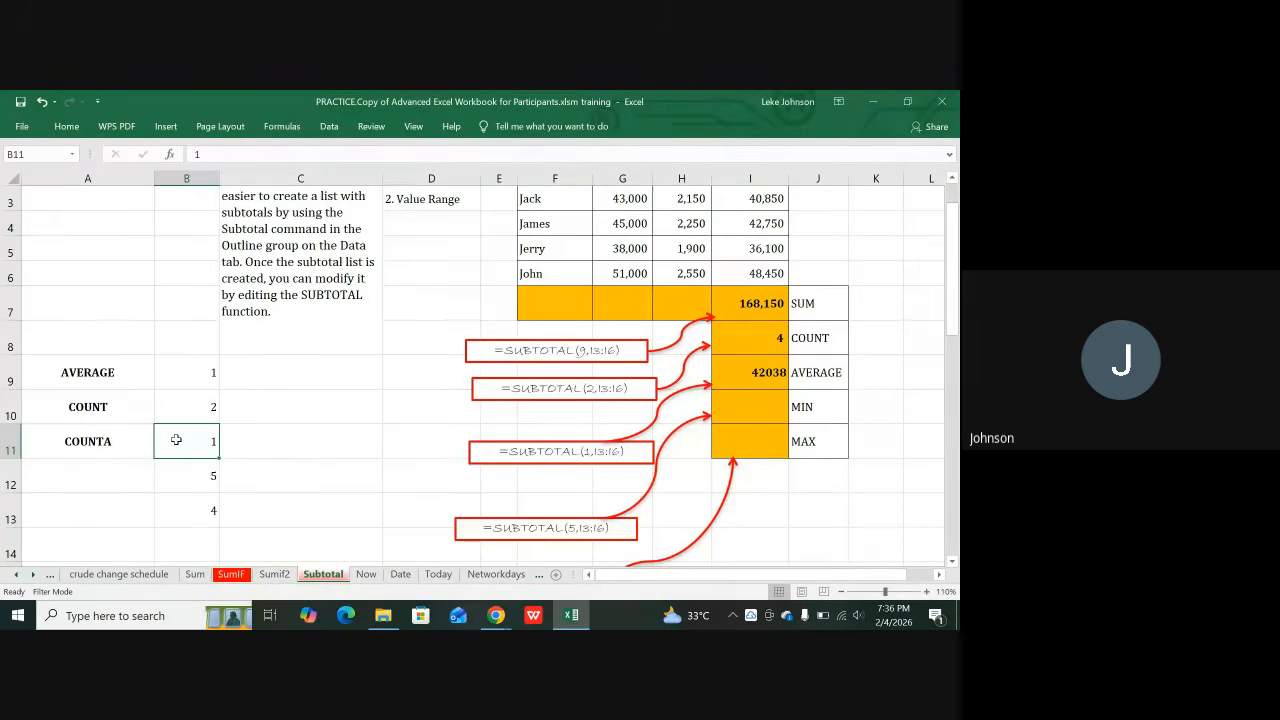
text(3)
key(Return)
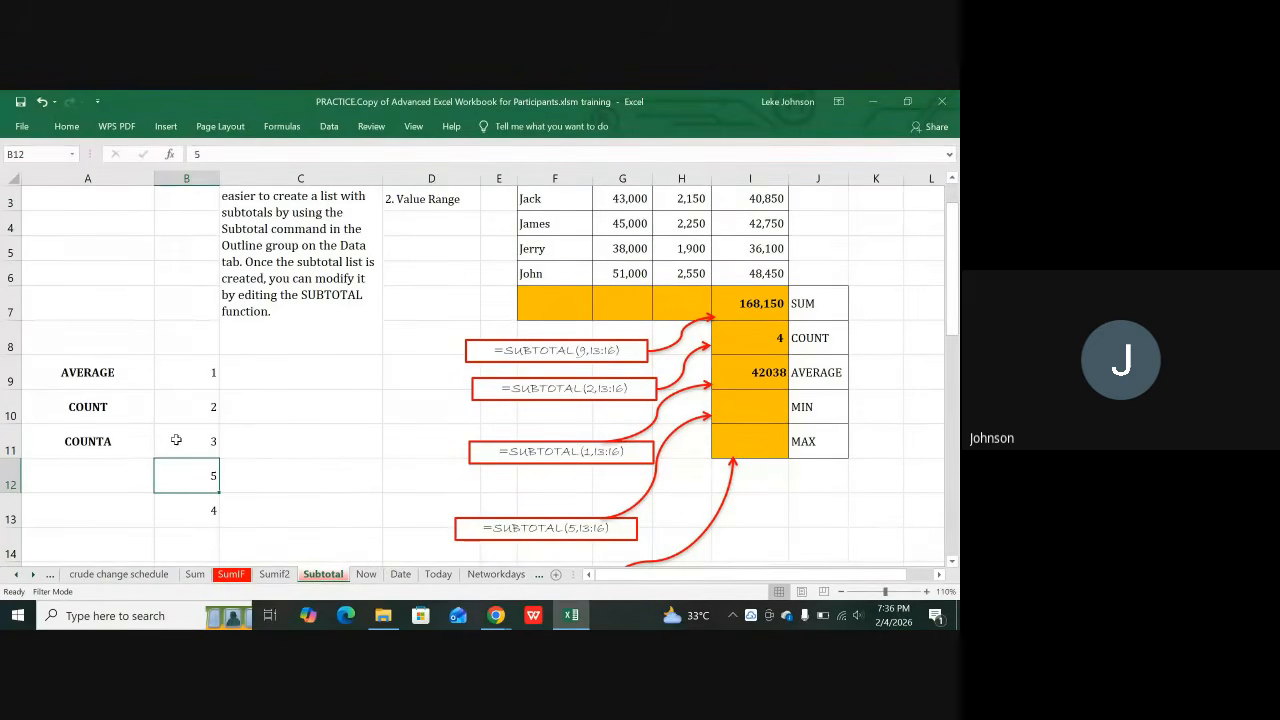
text(4)
key(Return)
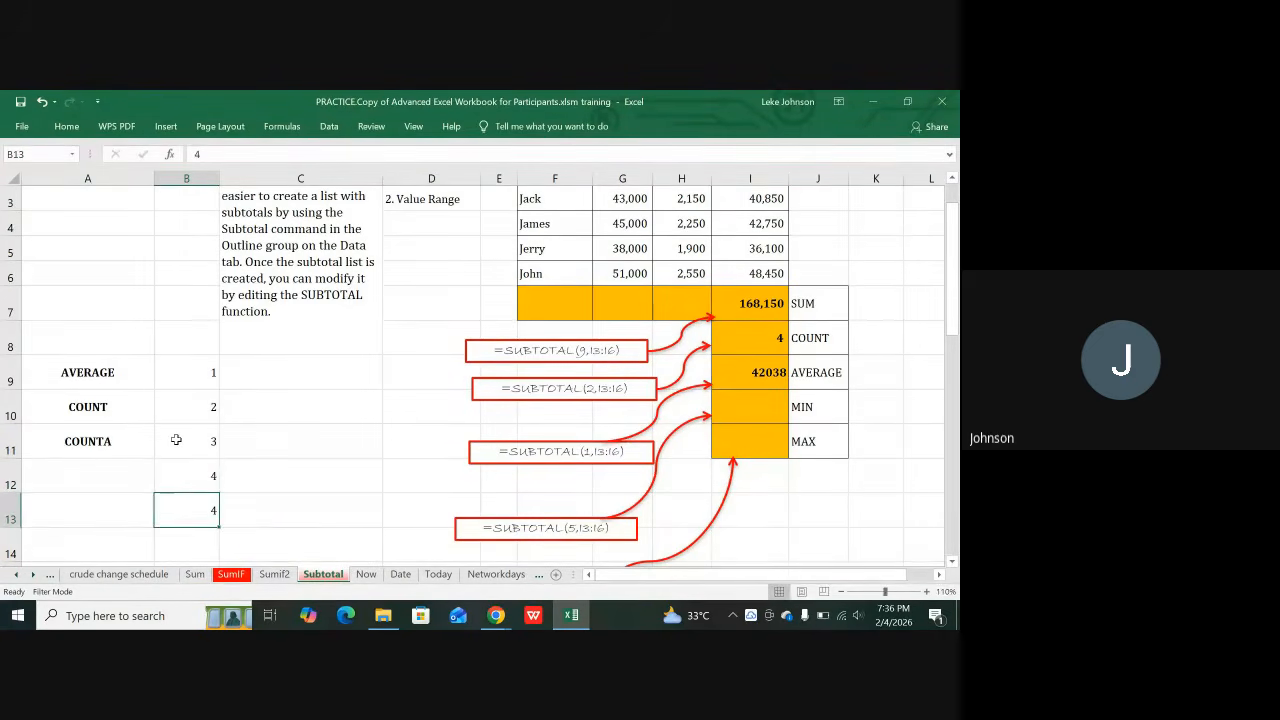
text(5)
key(Return)
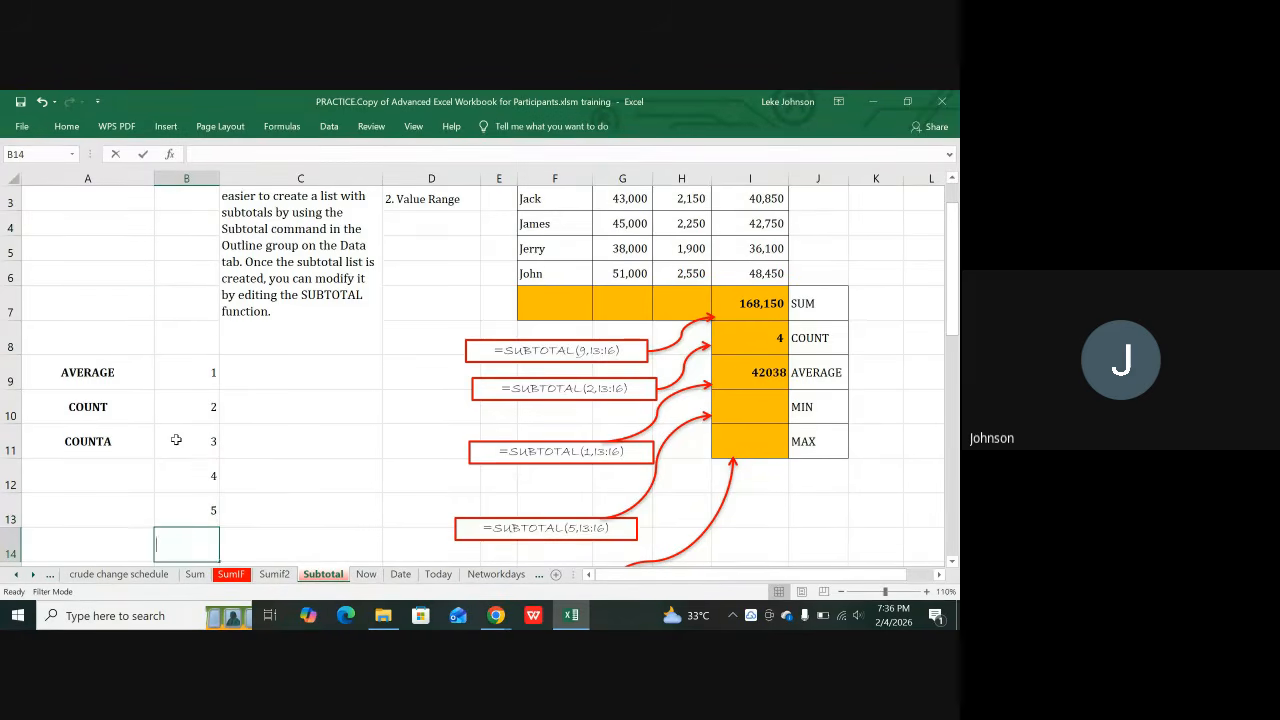
text(6)
key(Return)
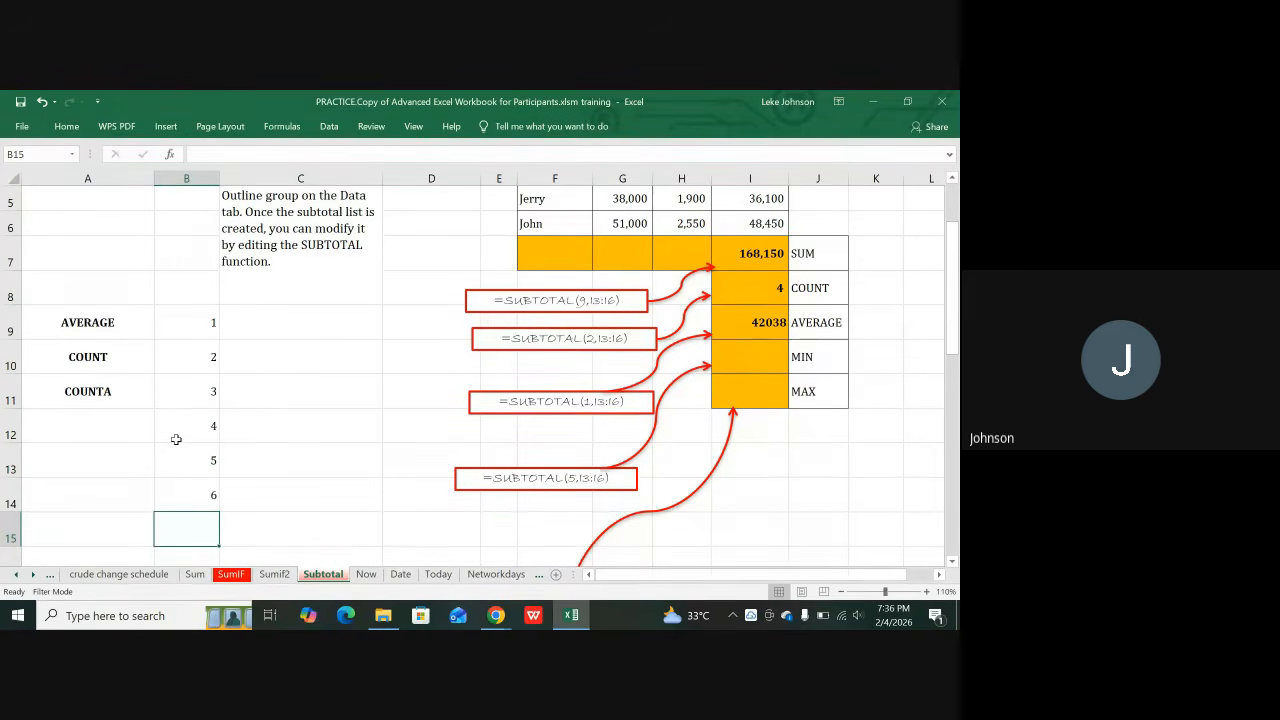
key(Return)
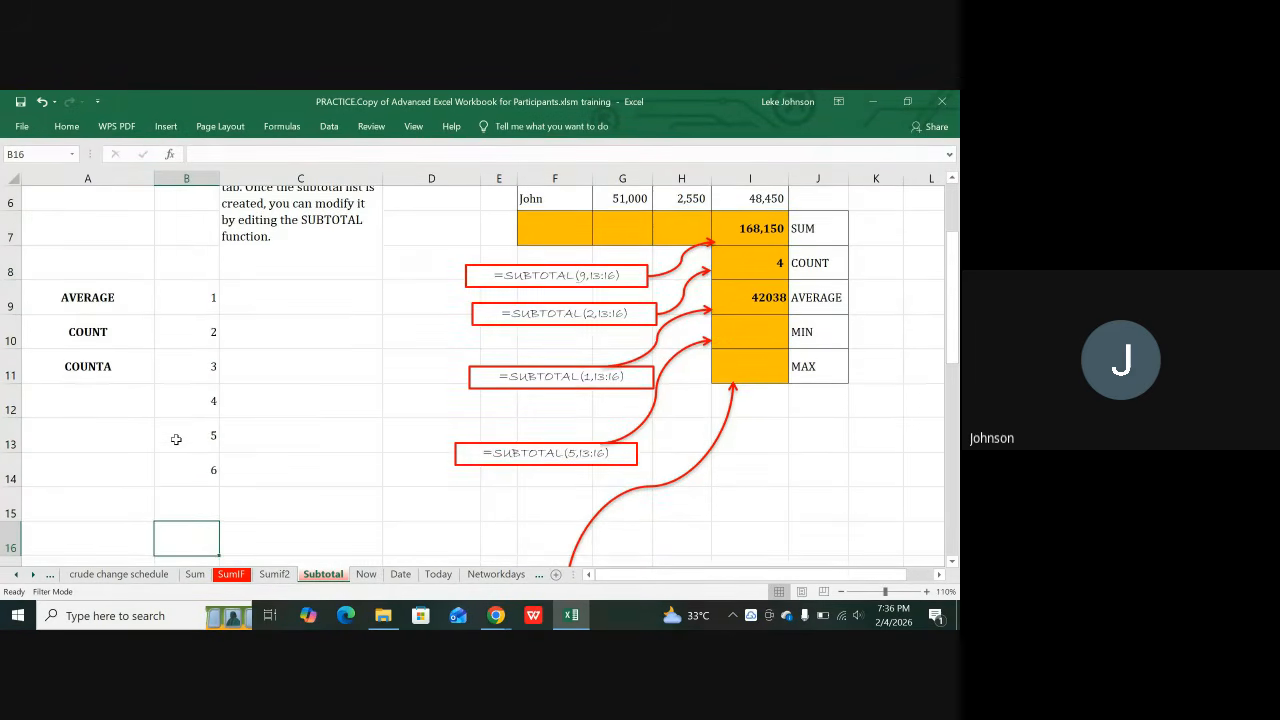
text(8)
key(Return)
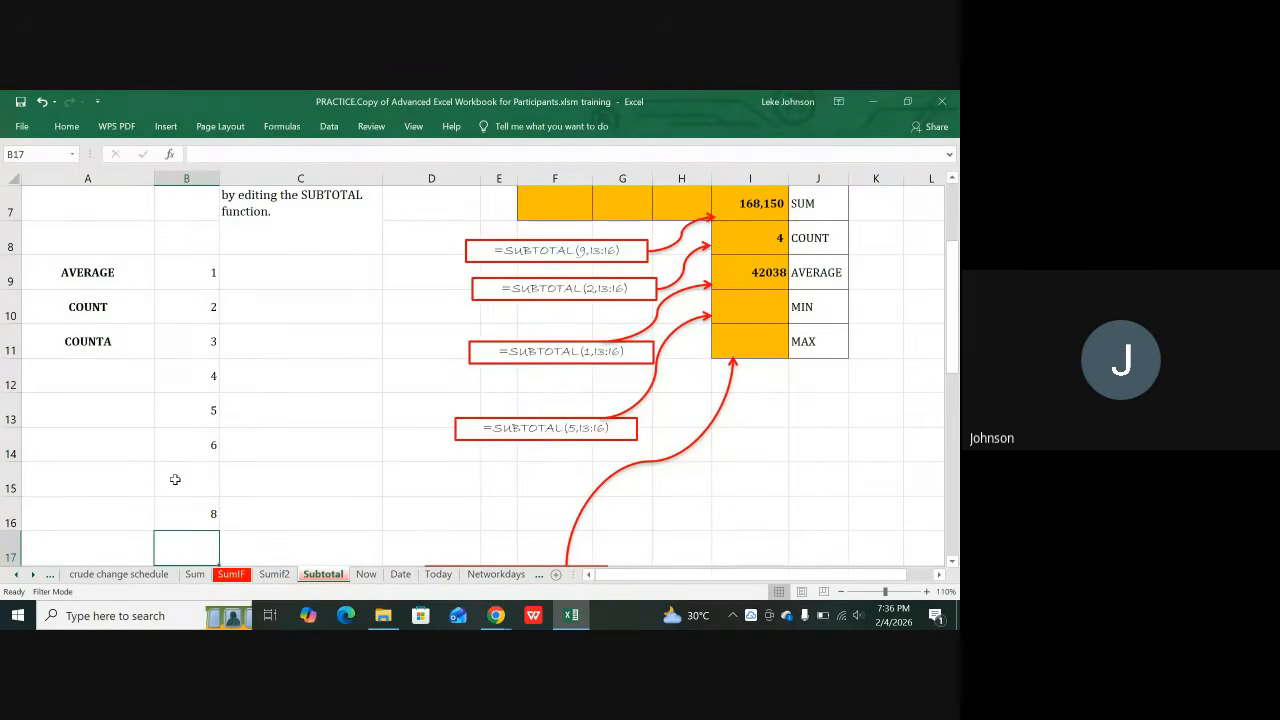
Step: Enter 7 in B15 and fill it down so B15:B19 all read 7
click(175, 479)
text(7)
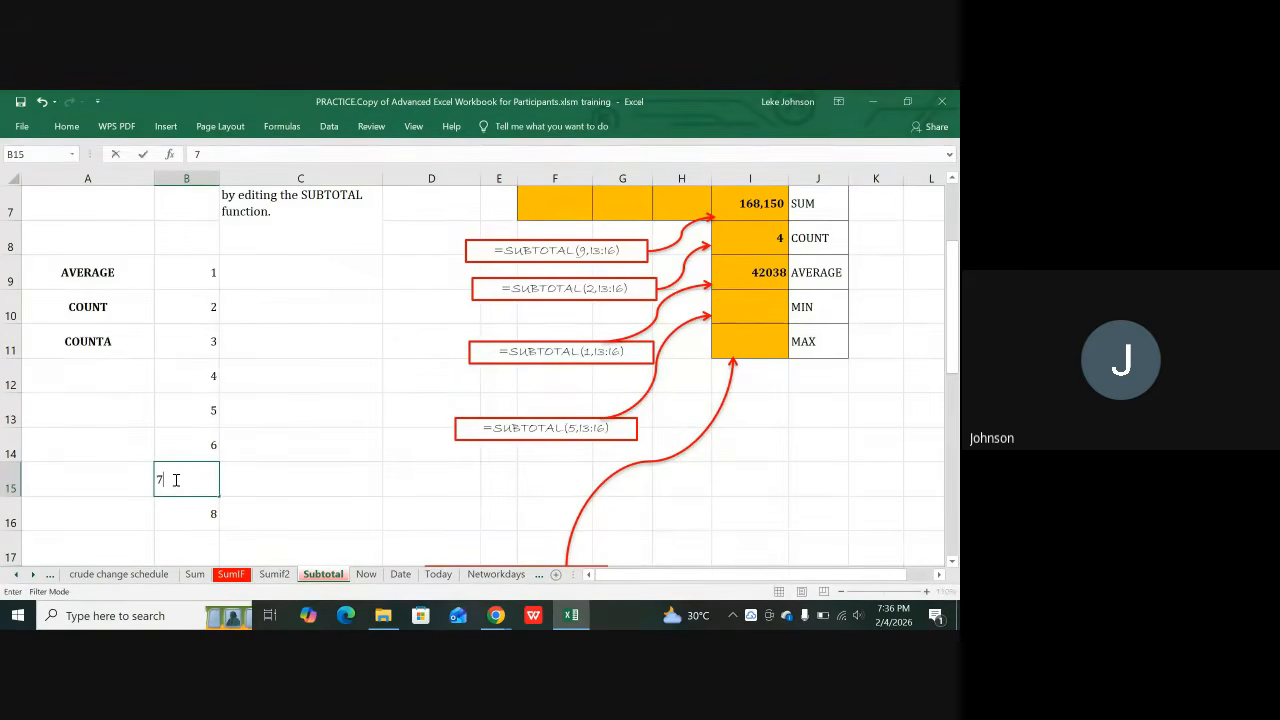
click(257, 467)
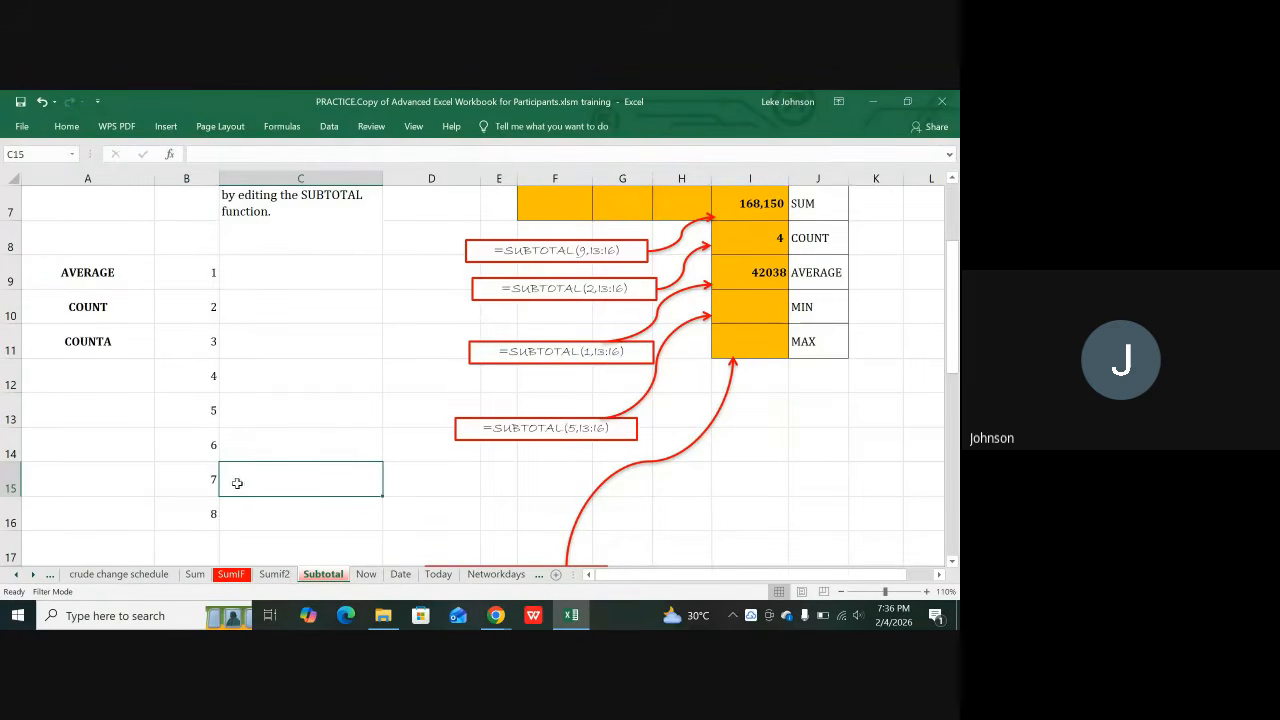
mouse_move(215, 493)
mouse_down()
mouse_move(201, 489)
mouse_move(207, 499)
mouse_up()
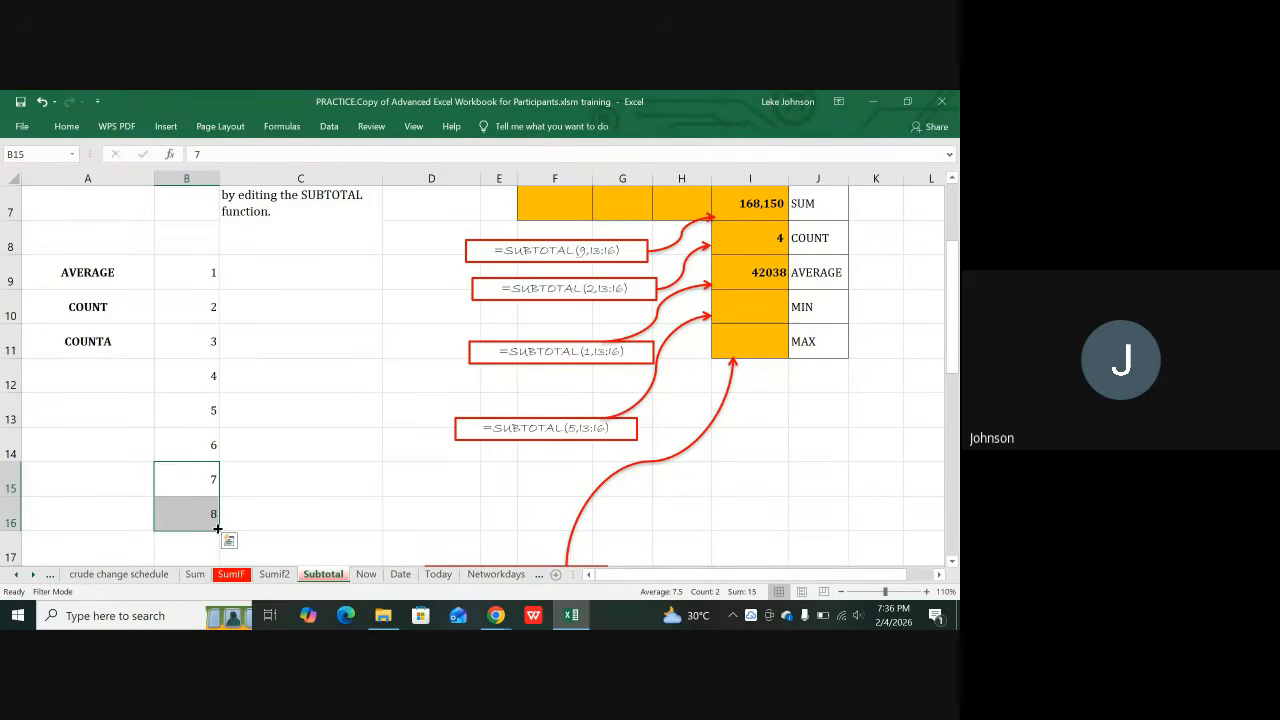
drag(218, 528, 208, 455)
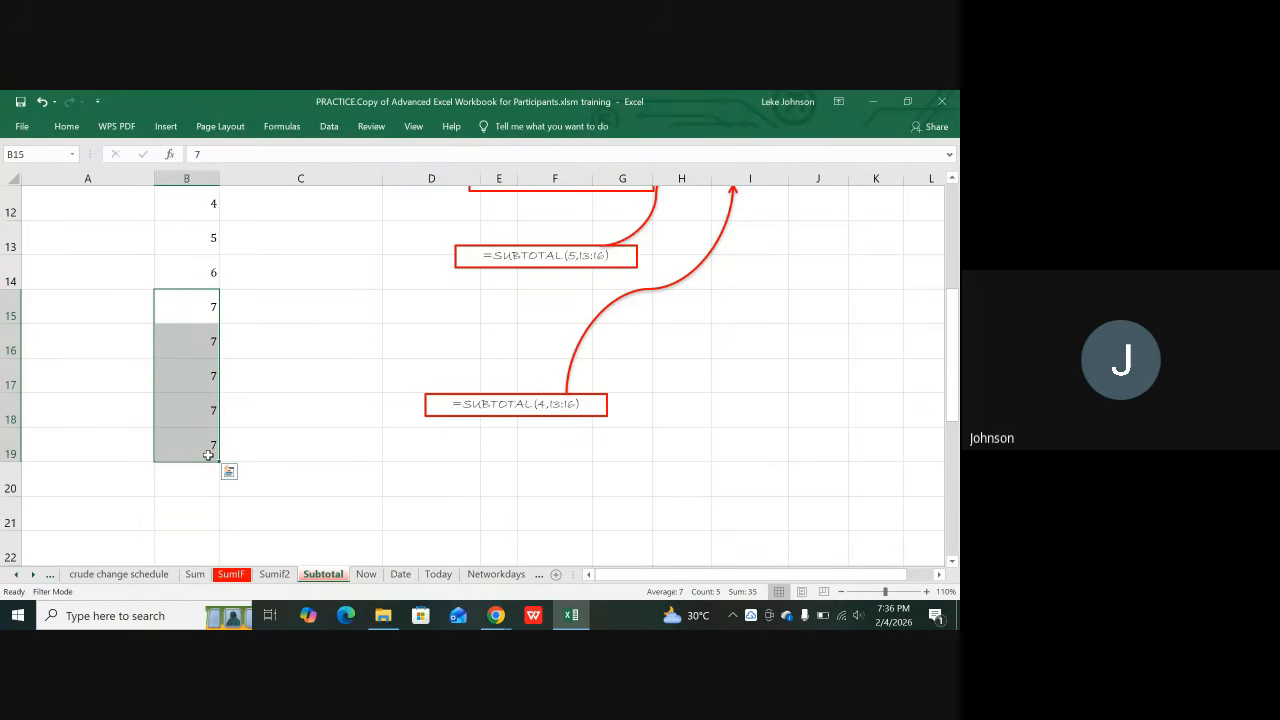
click(203, 302)
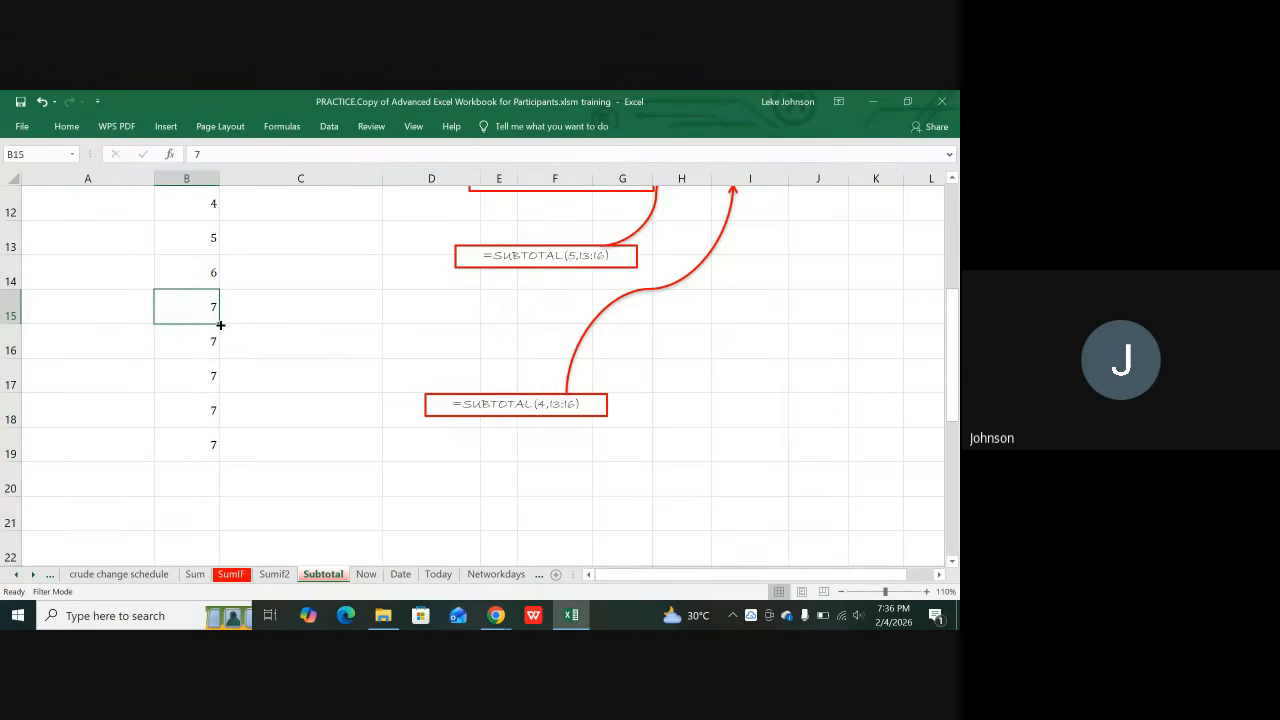
drag(220, 324, 208, 444)
click(264, 339)
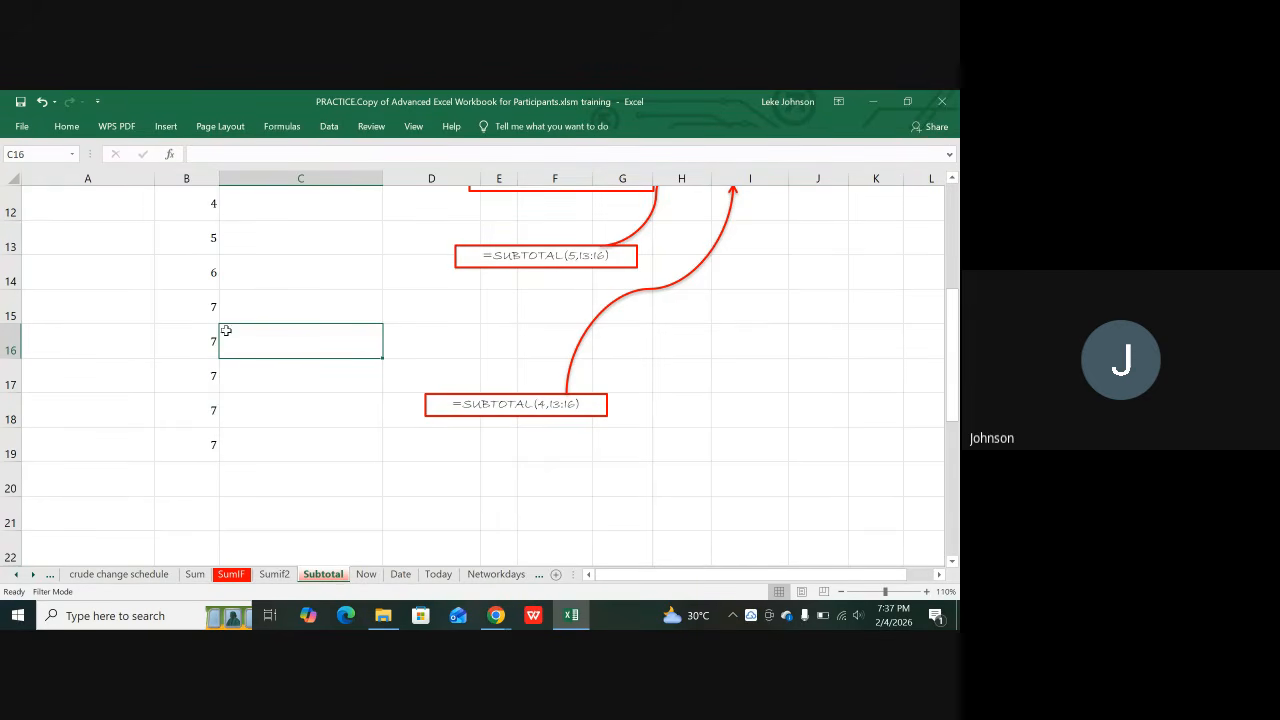
Step: Fill B14's 6 down through B19, replacing the 7s
click(207, 275)
drag(207, 275, 206, 294)
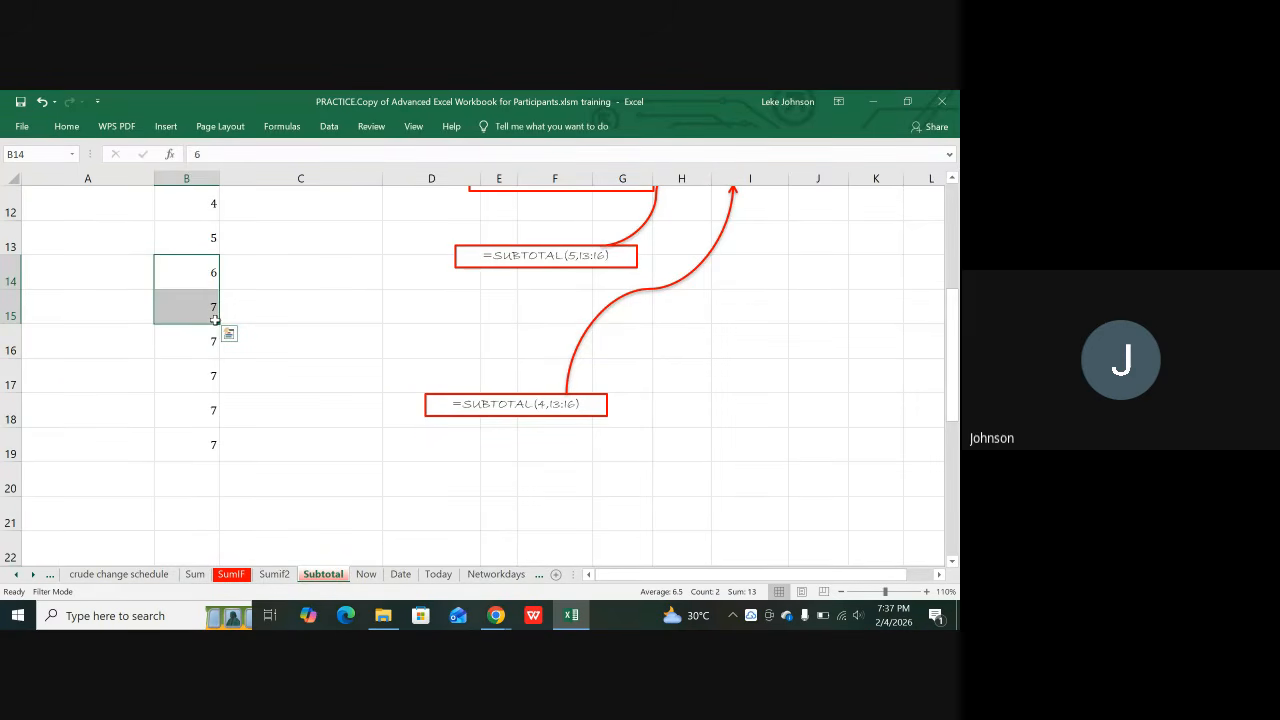
drag(219, 323, 212, 450)
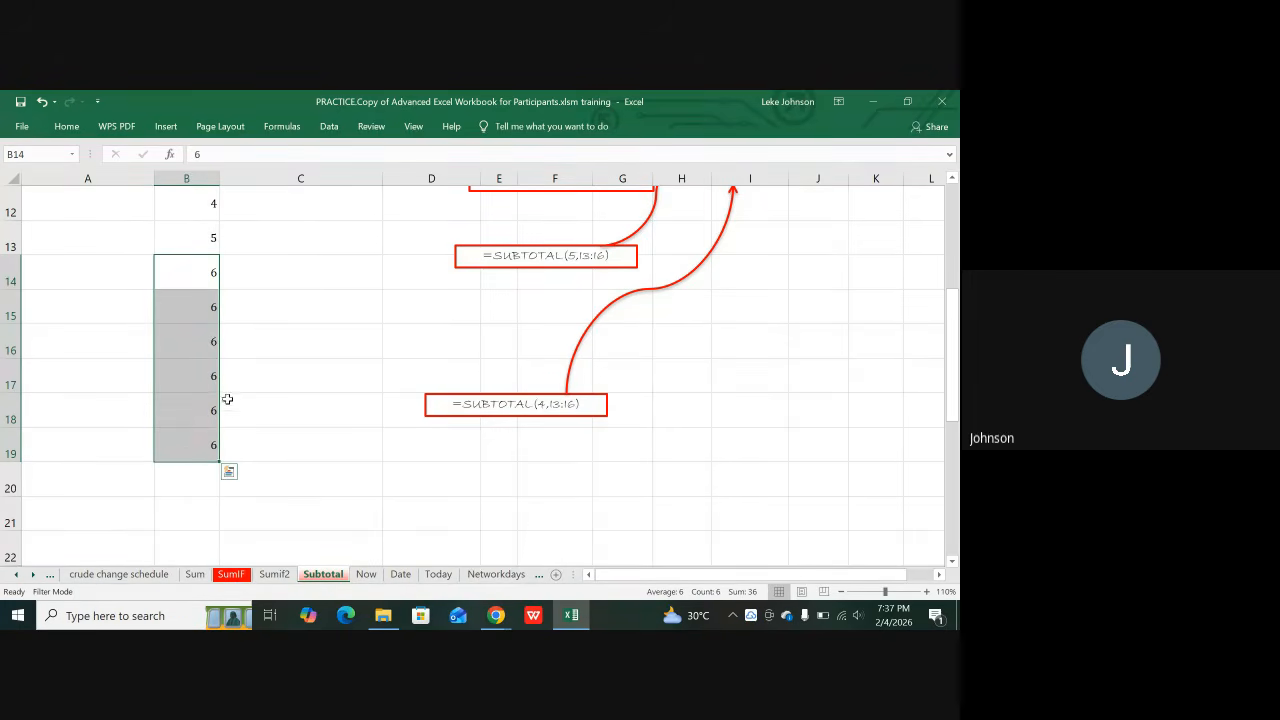
click(263, 266)
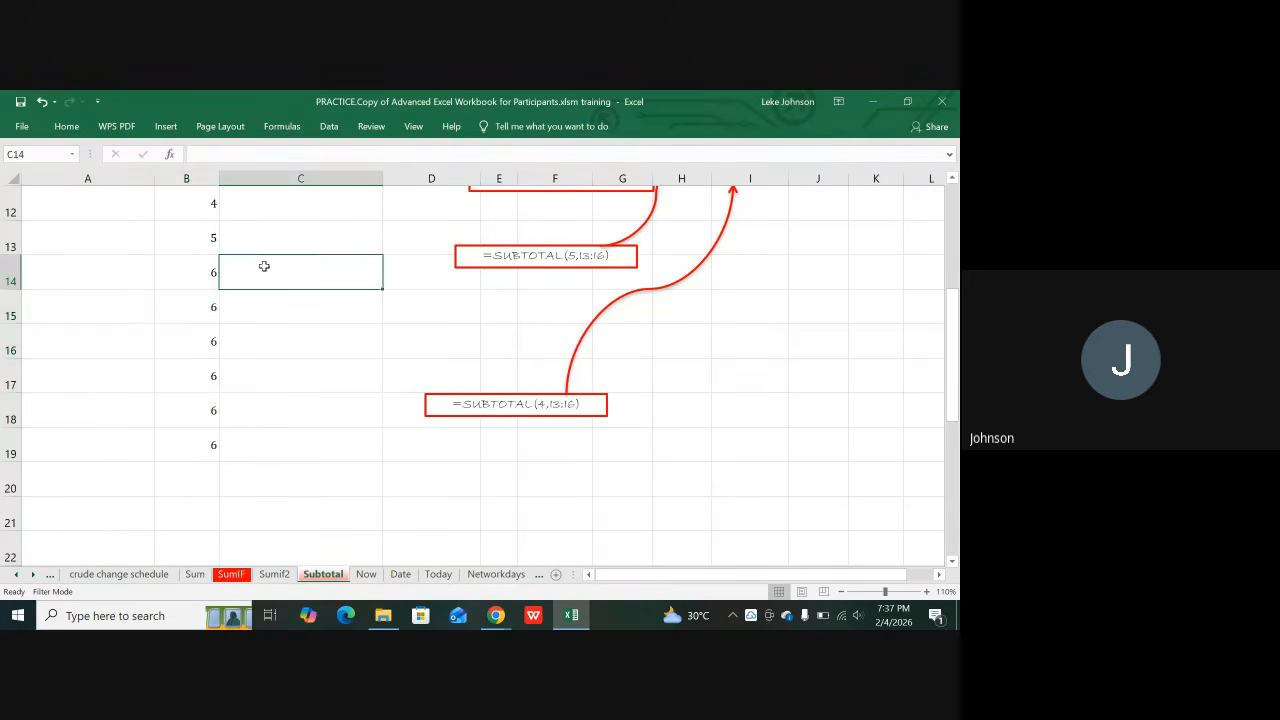
click(200, 268)
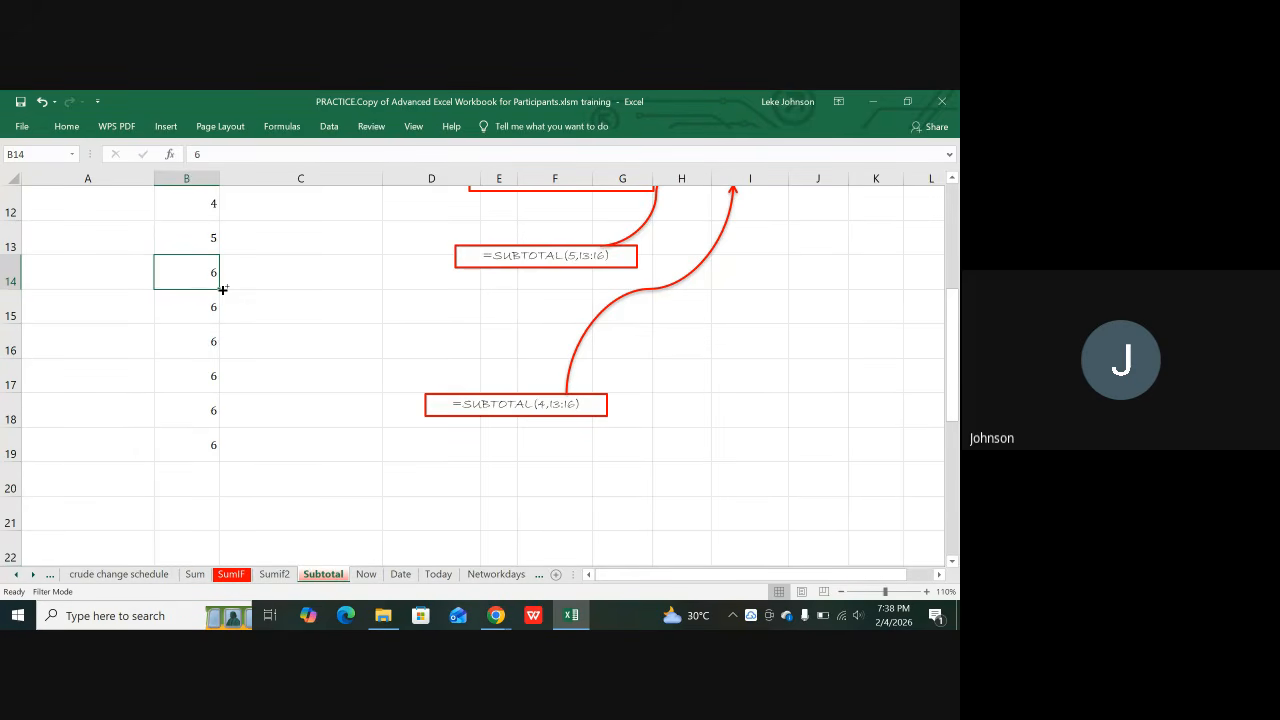
Step: Copy the 6 from B14 down to B19, then create a new blank workbook with Ctrl+N
drag(222, 289, 204, 446)
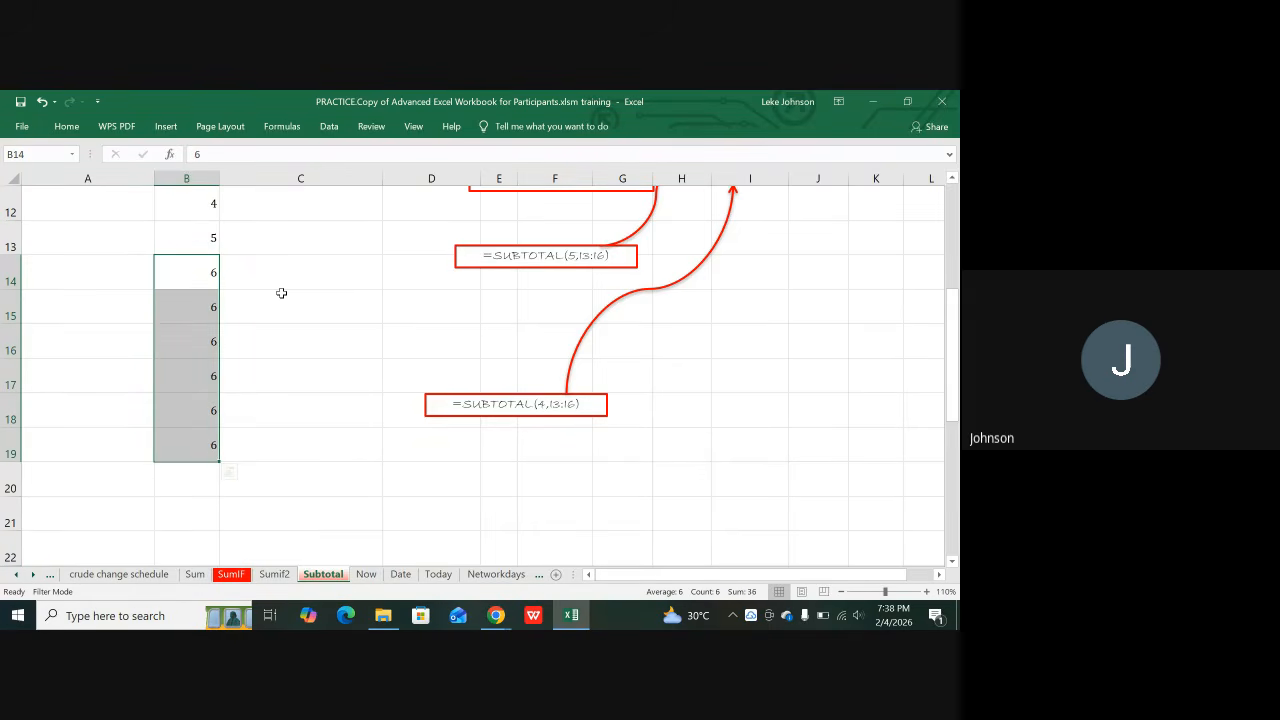
click(252, 314)
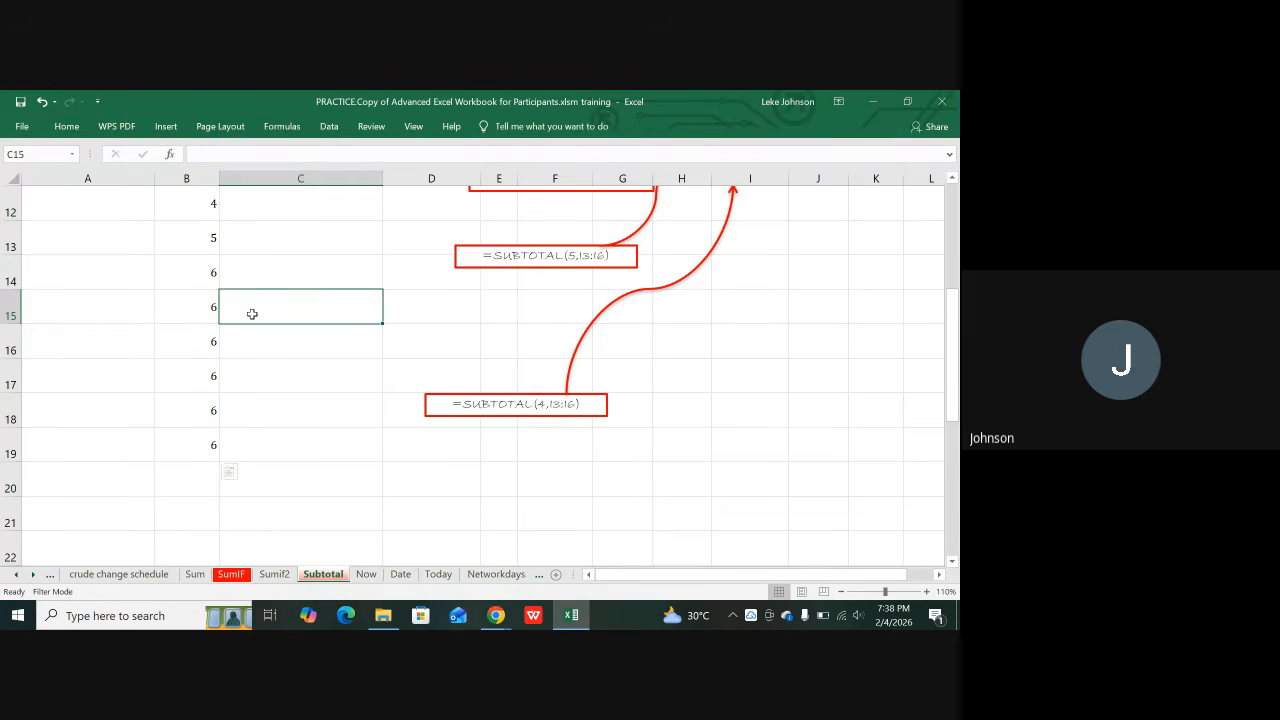
click(208, 269)
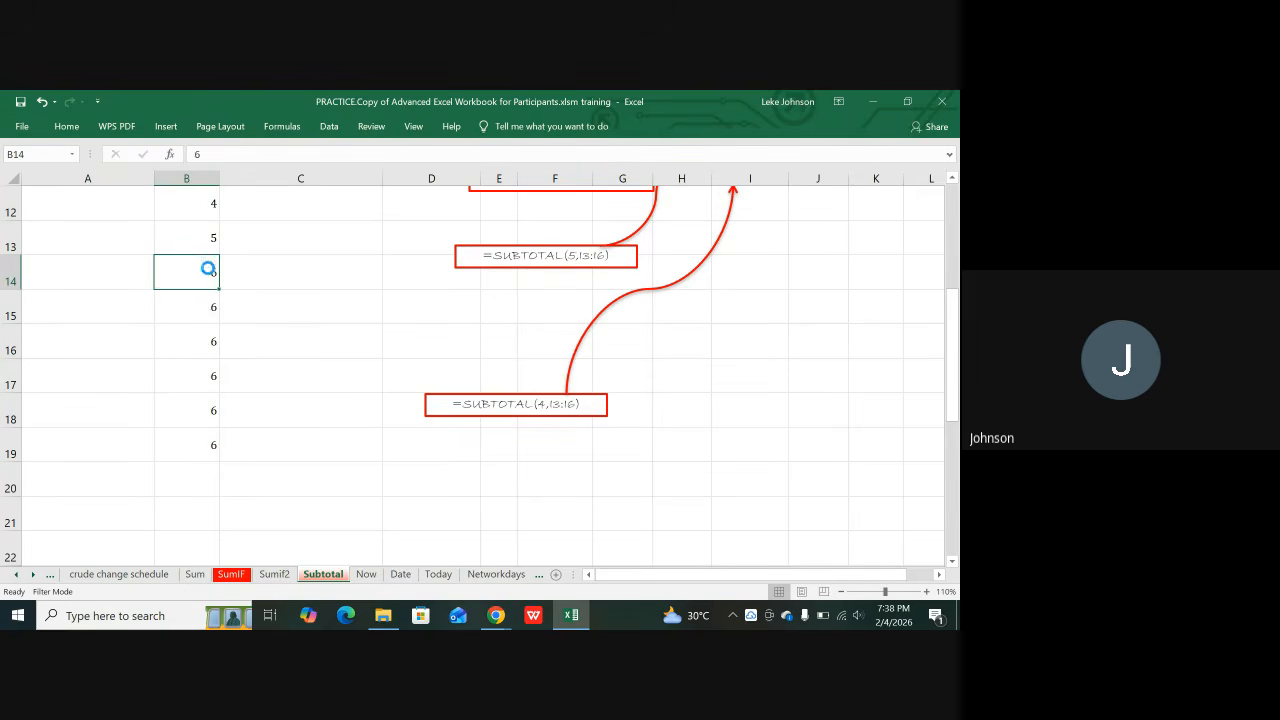
key(ctrl+n)
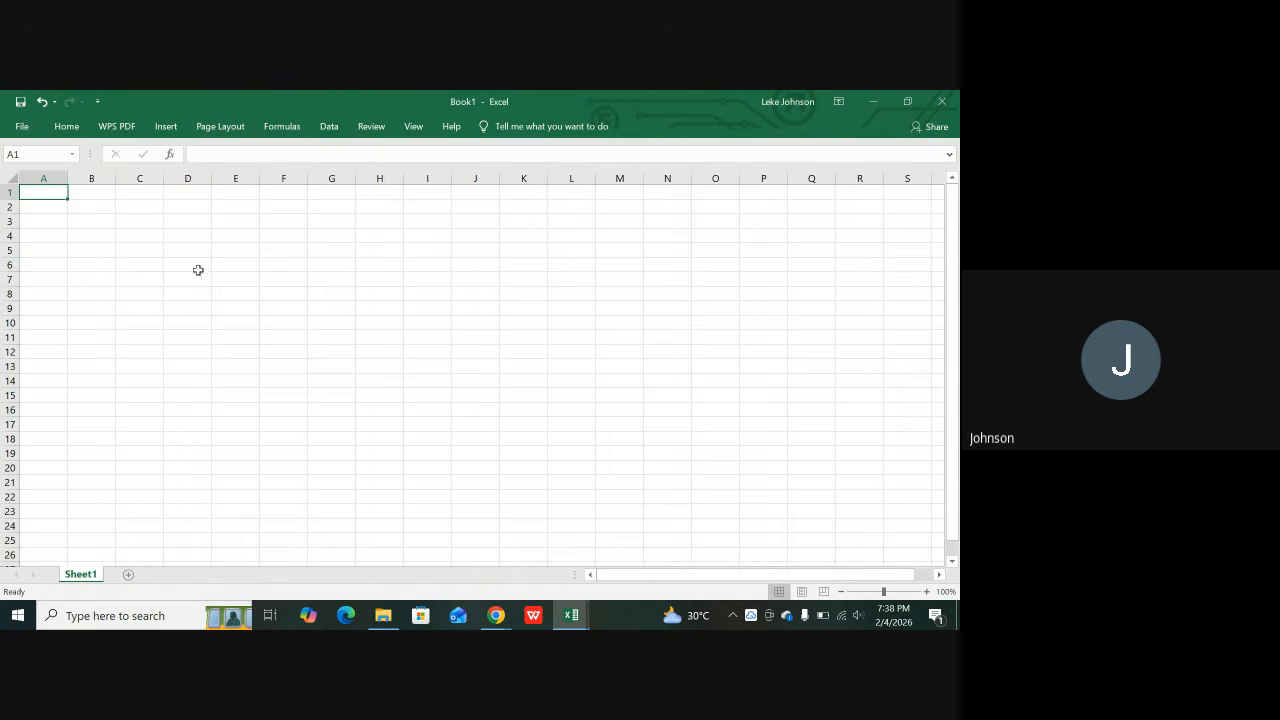
Step: Enter 1 in G4 and Ctrl-fill it down to G20 as the series 1–17
click(312, 234)
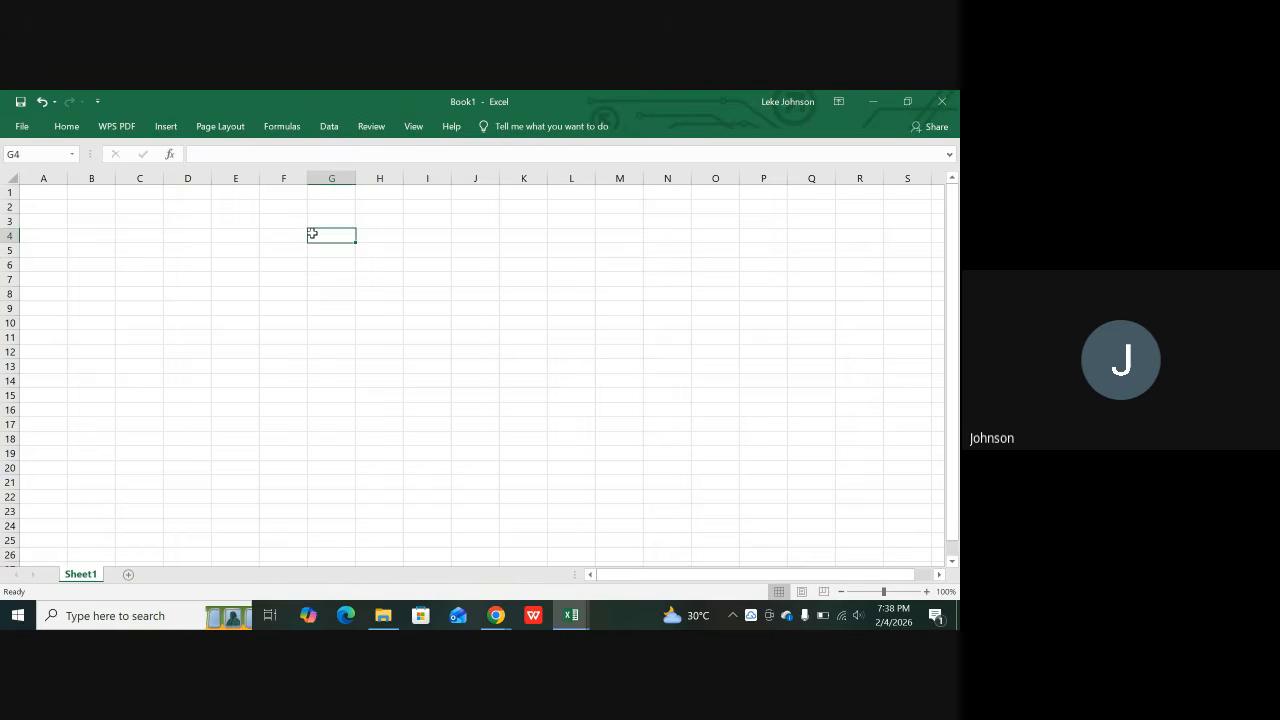
text(1)
key(Return)
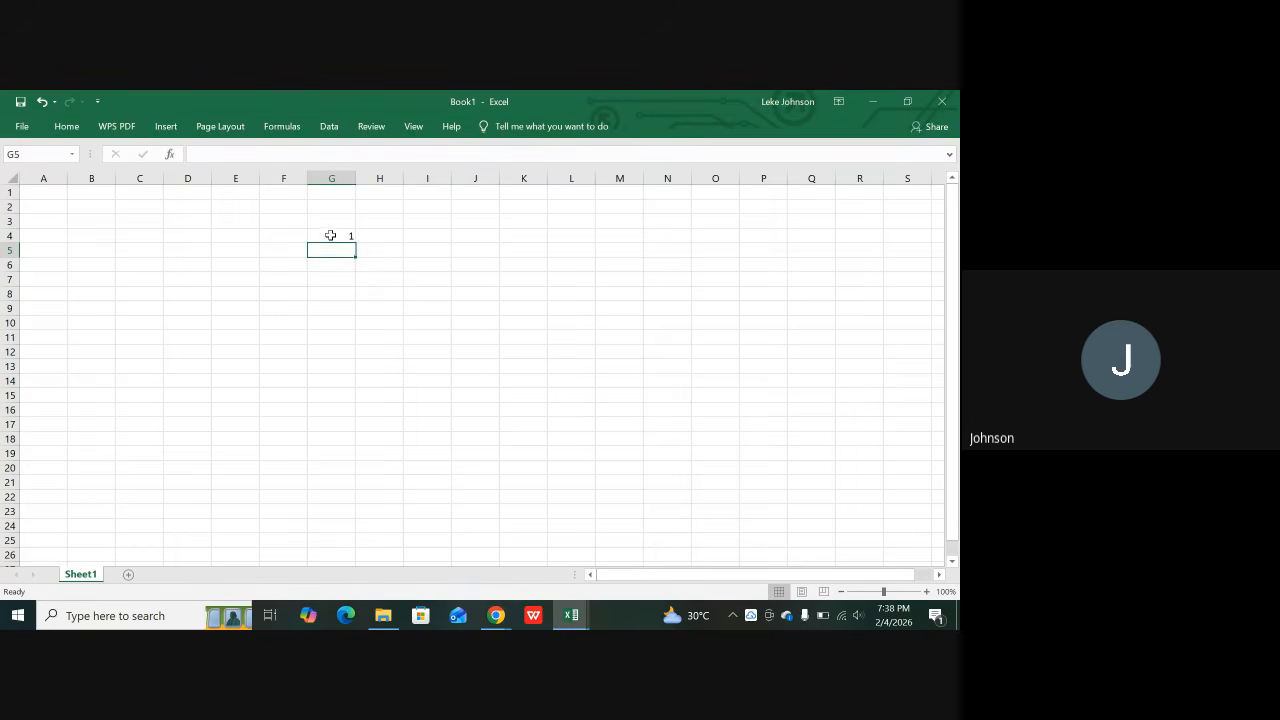
click(330, 235)
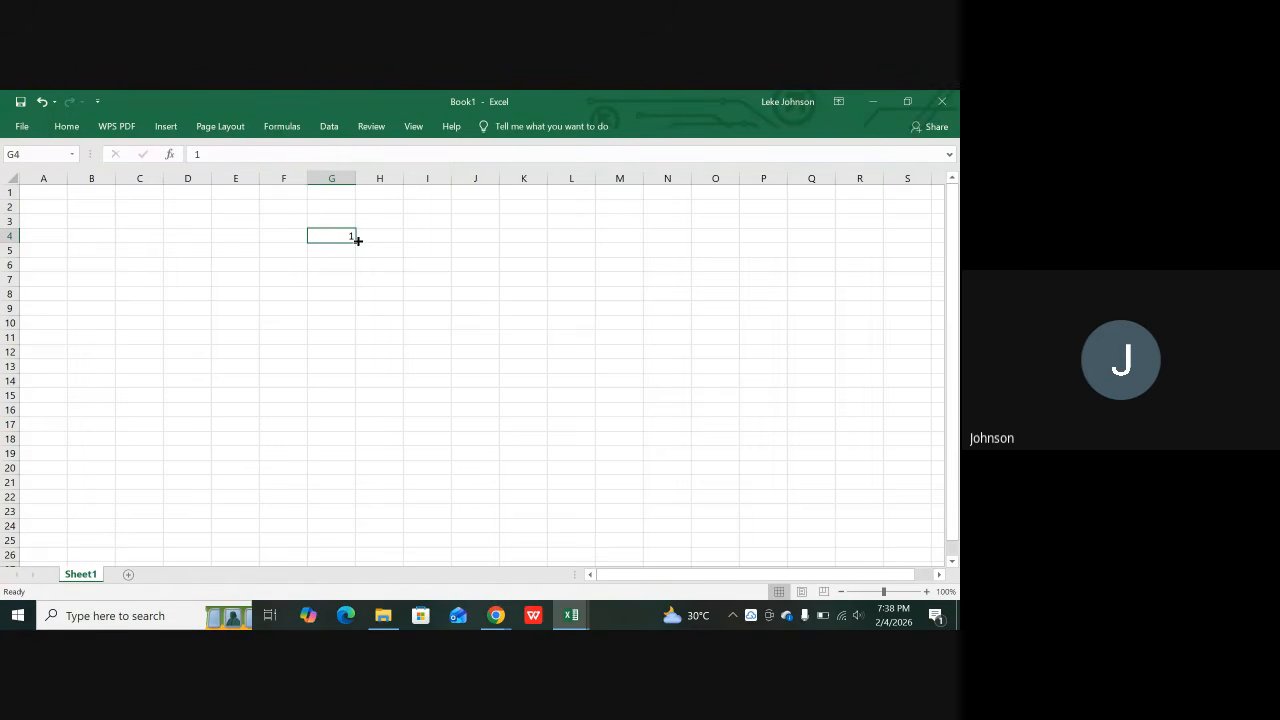
drag(358, 240, 359, 240)
drag(358, 240, 358, 240)
key(ctrl)
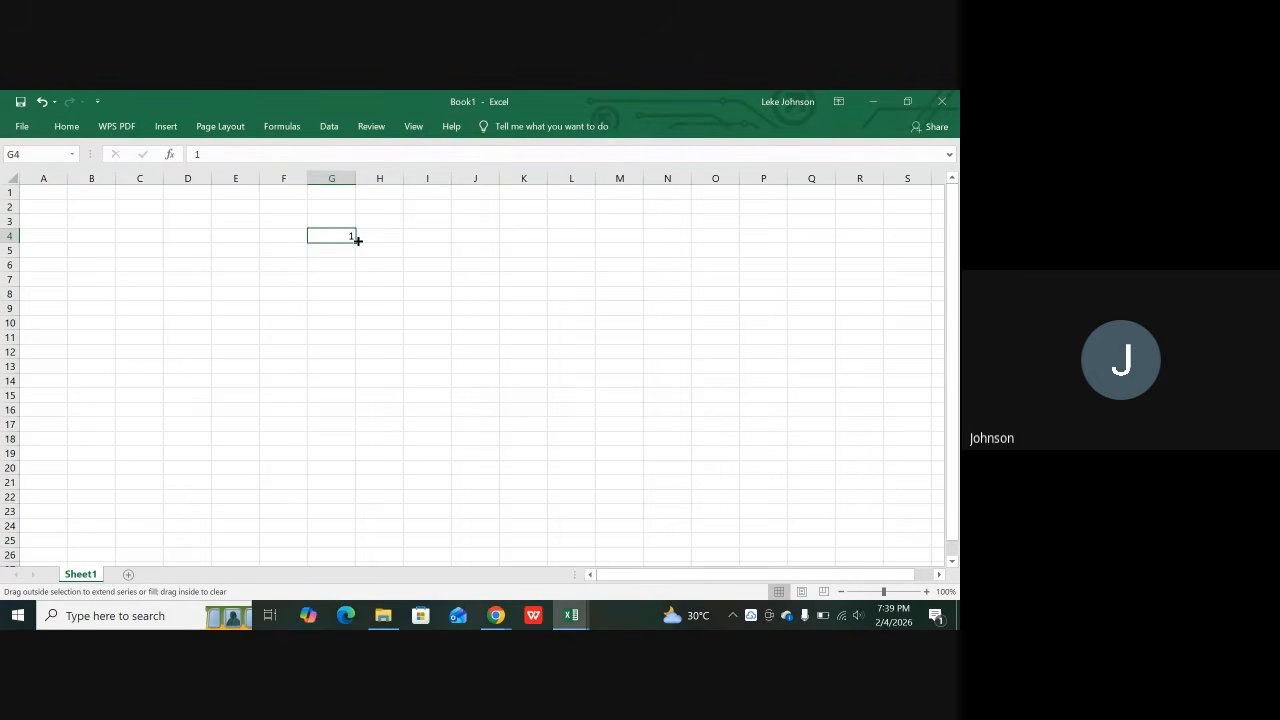
key(ctrl)
drag(358, 240, 363, 479)
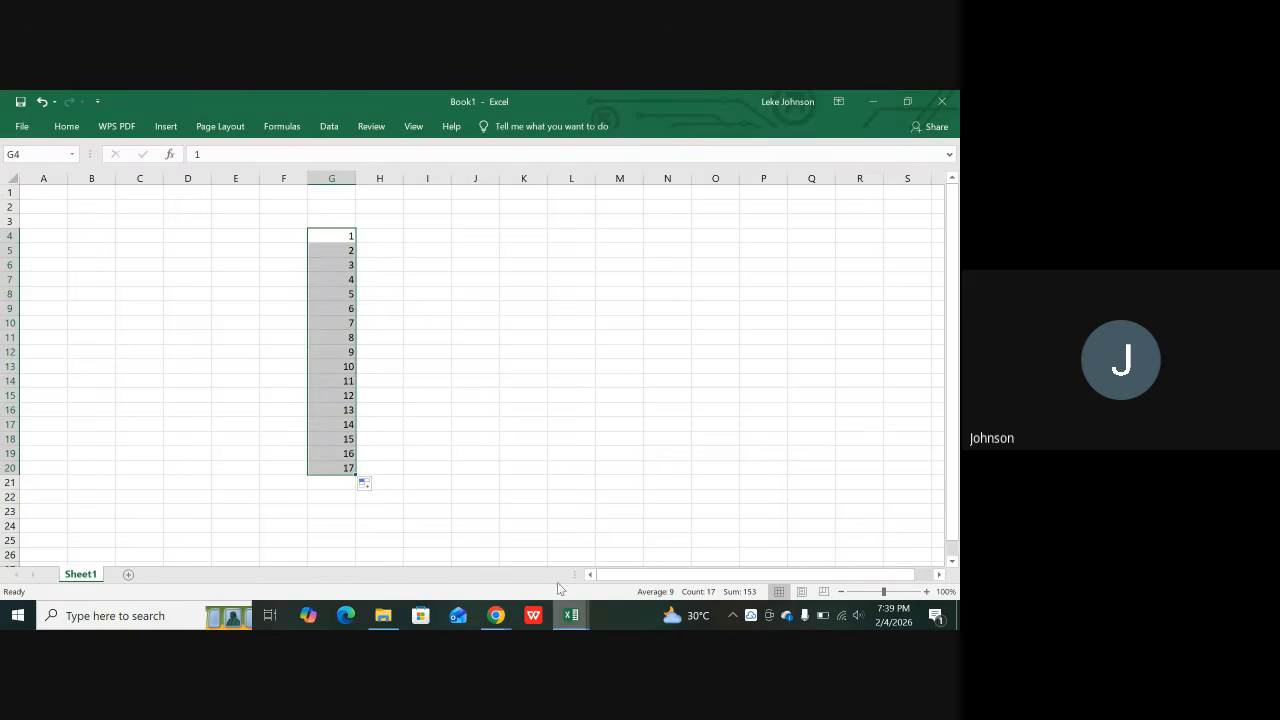
mouse_move(566, 618)
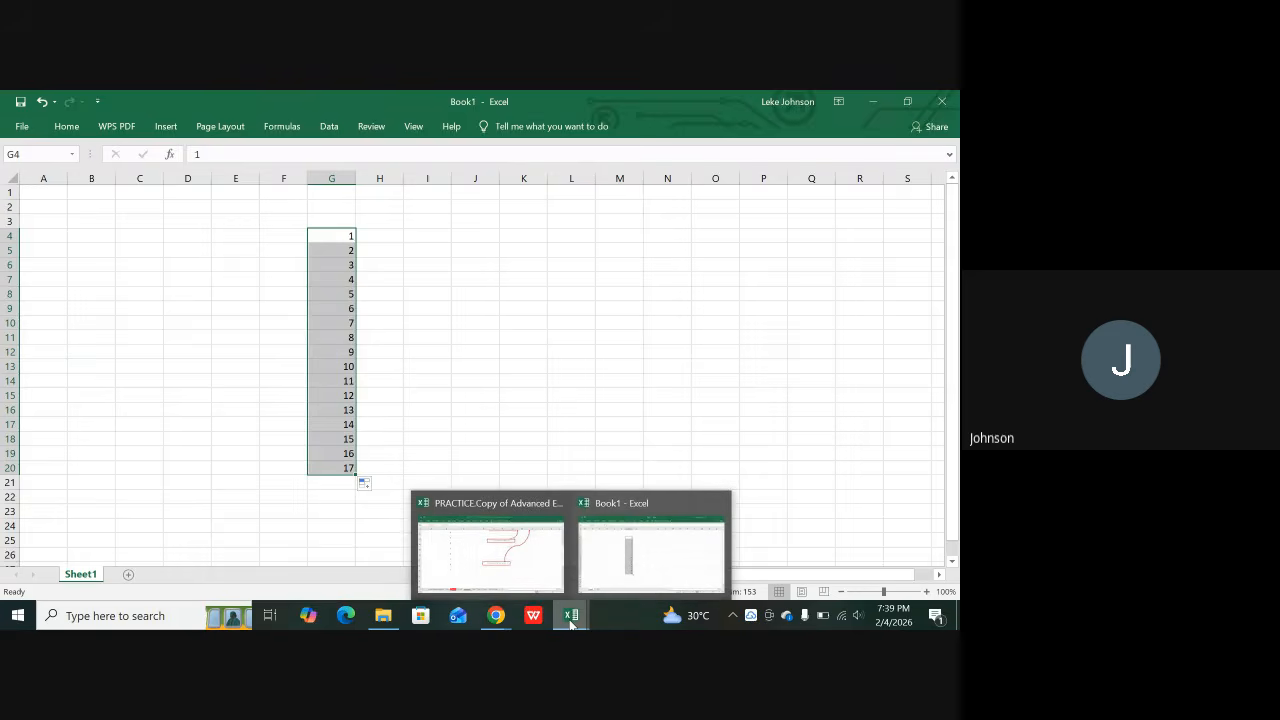
Step: Back in the practice workbook, renumber B15:B19 as 7, 8, 9, 10, 11
click(480, 566)
scroll(272, 427, up, 2)
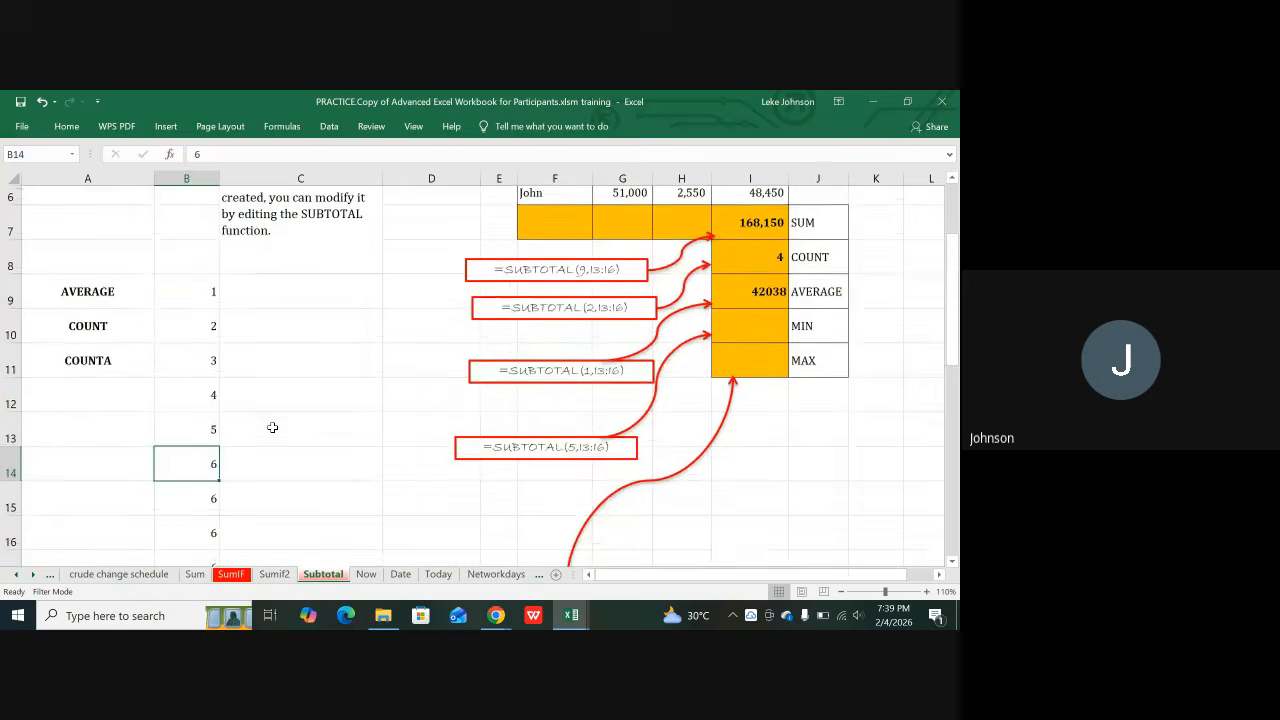
scroll(272, 427, down, 1)
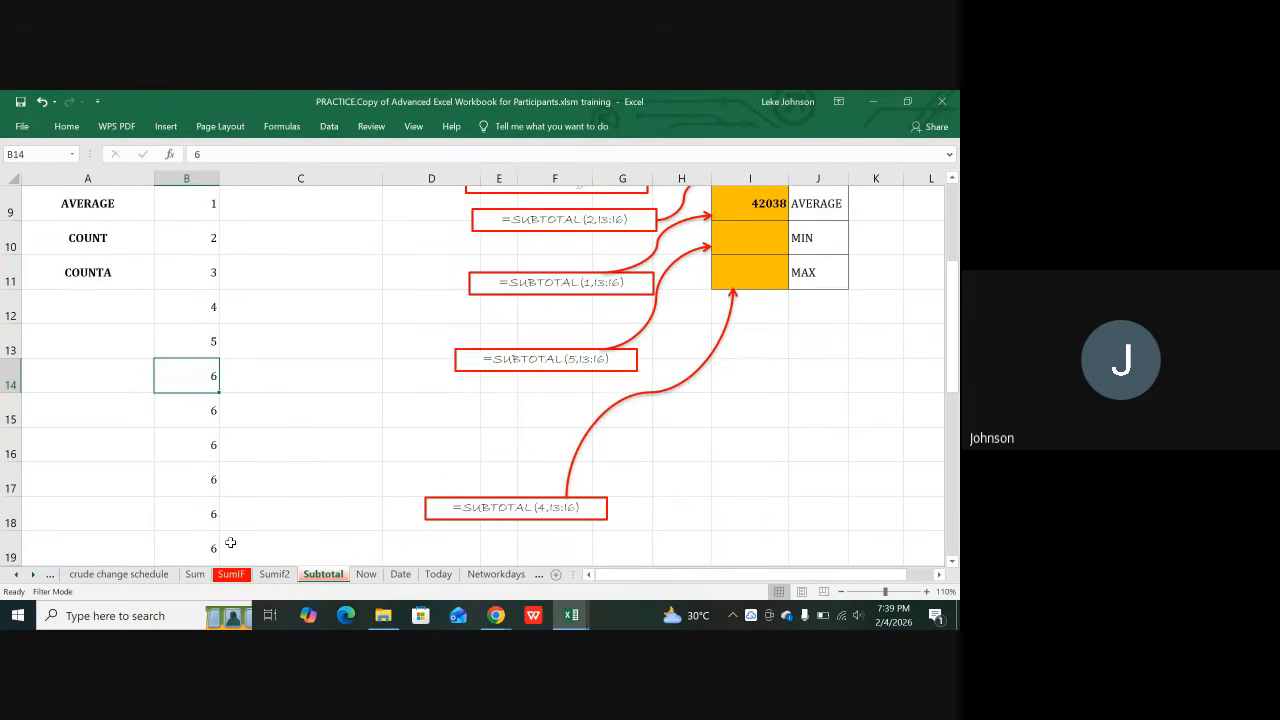
click(213, 410)
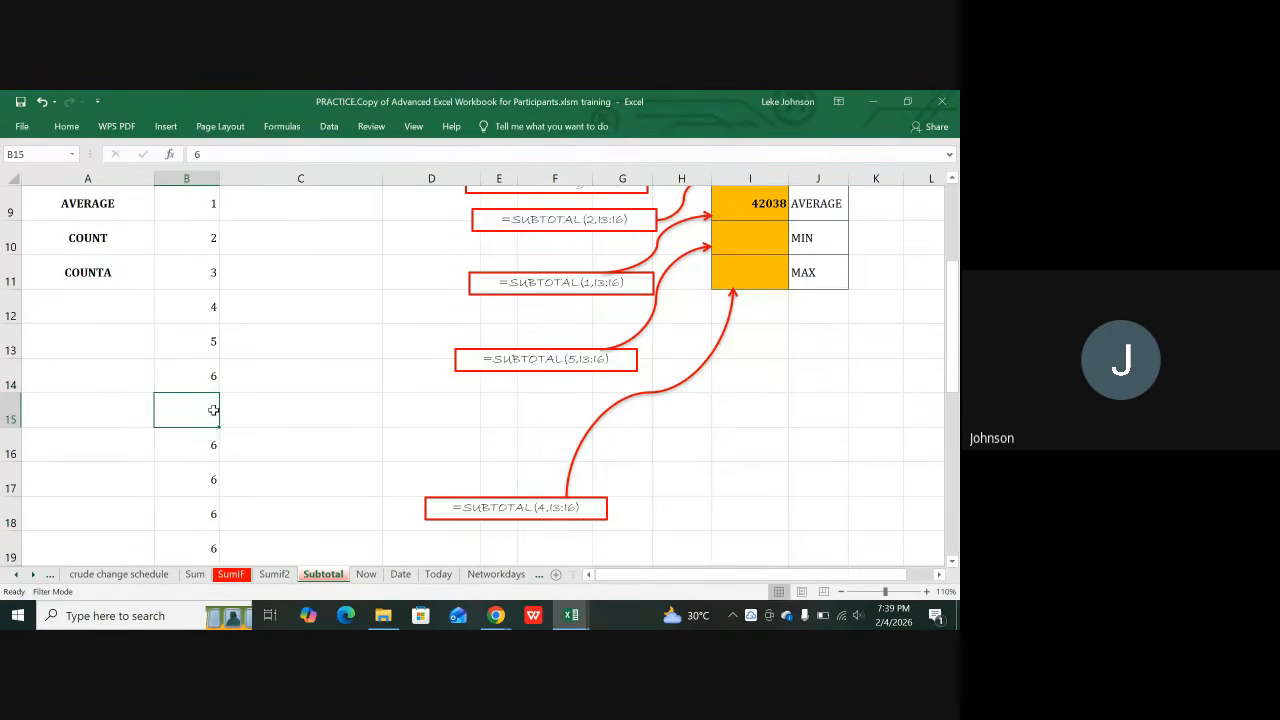
key(Return)
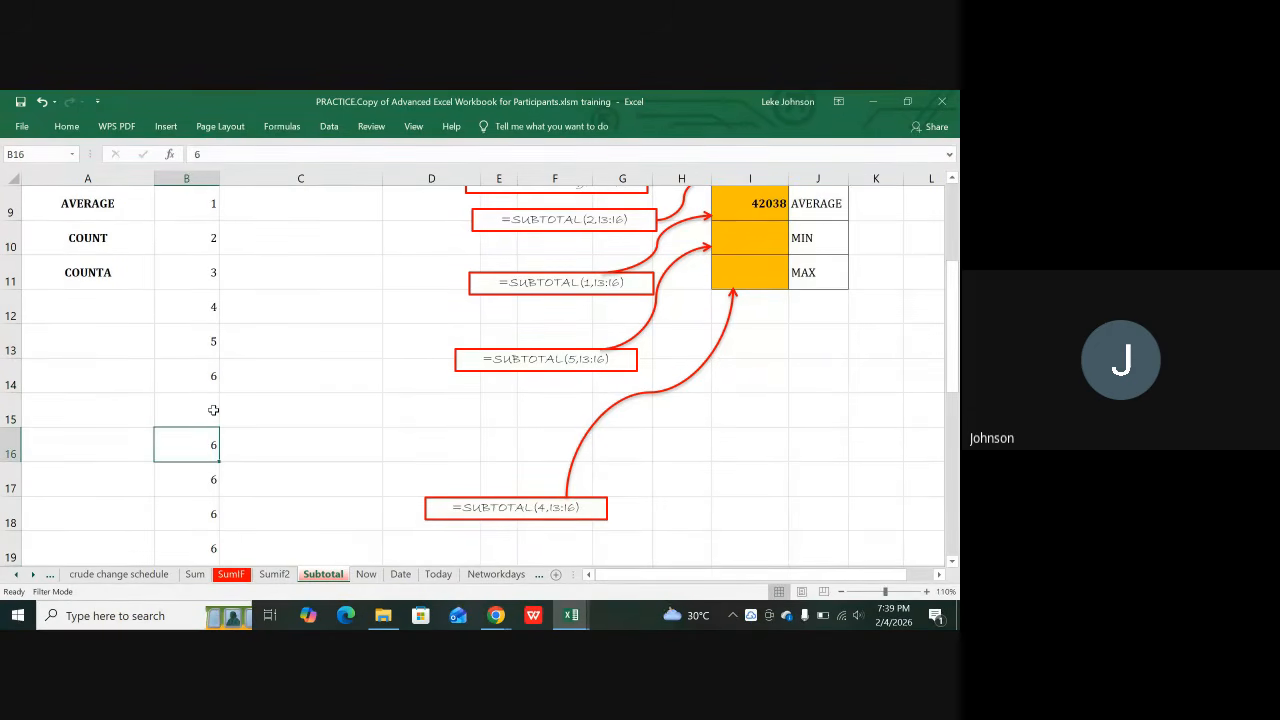
text(8)
key(Return)
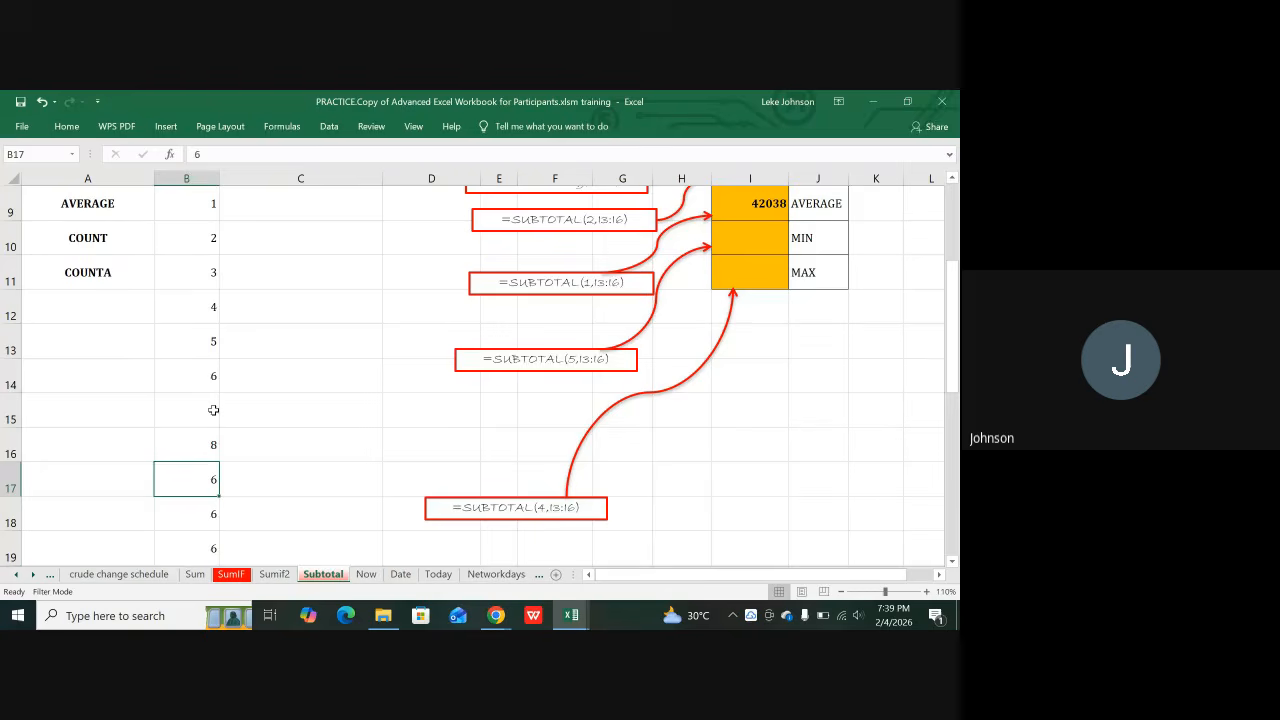
text(9)
key(Return)
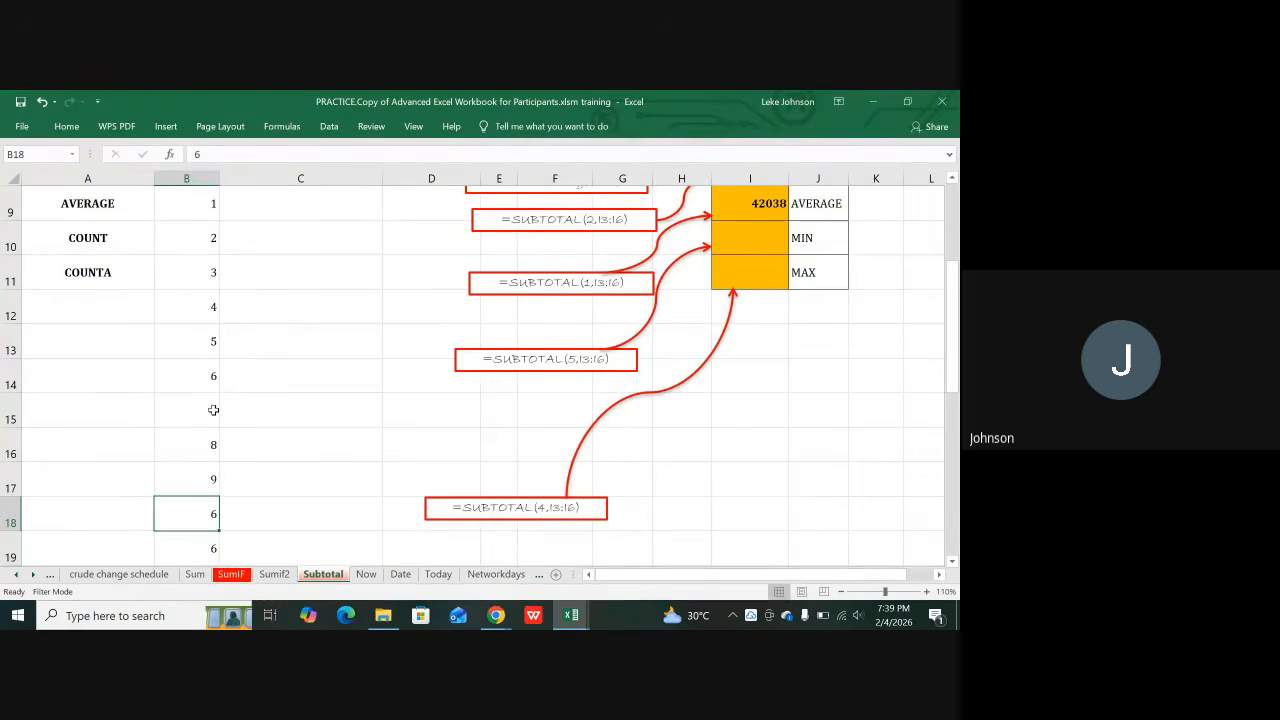
text(10)
key(Return)
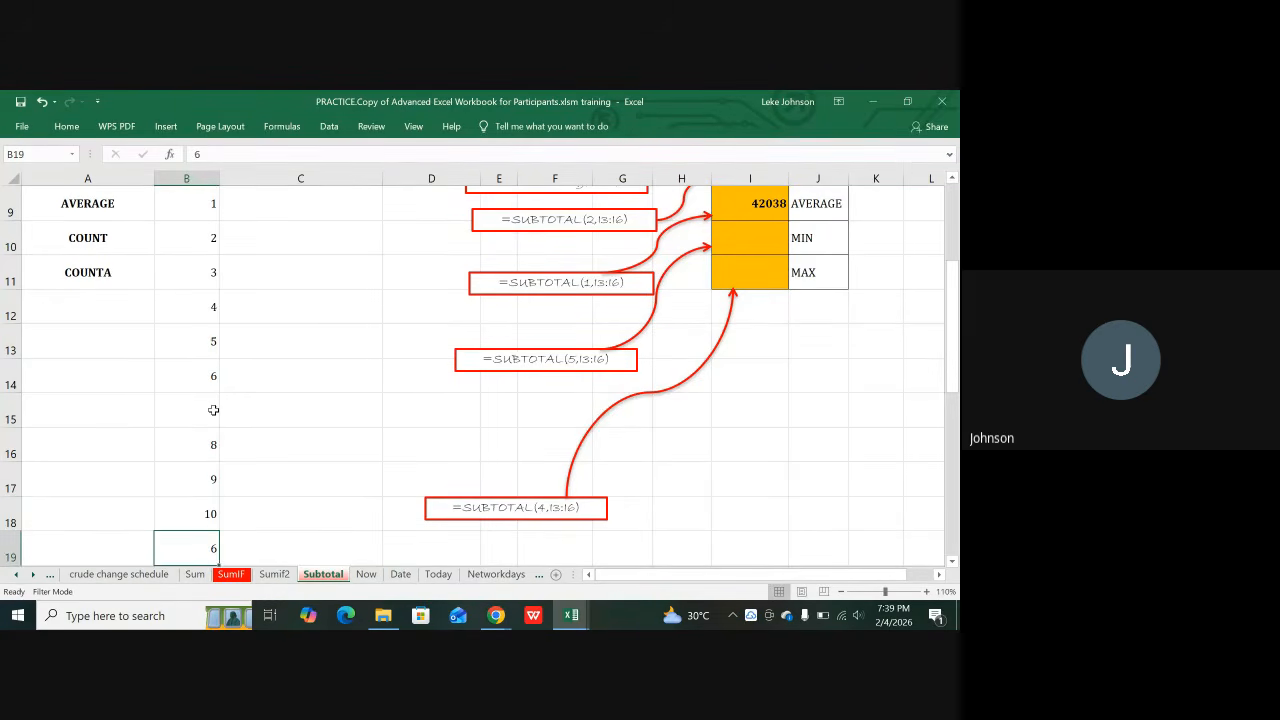
text(11)
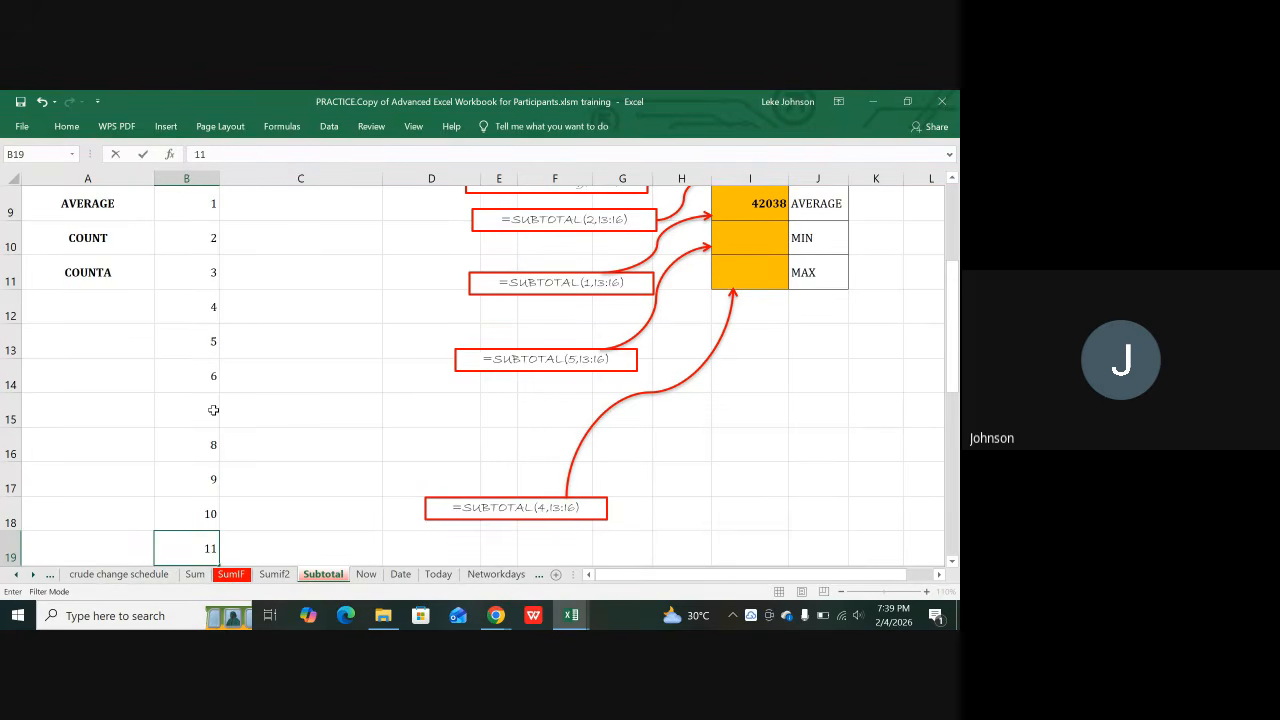
click(98, 313)
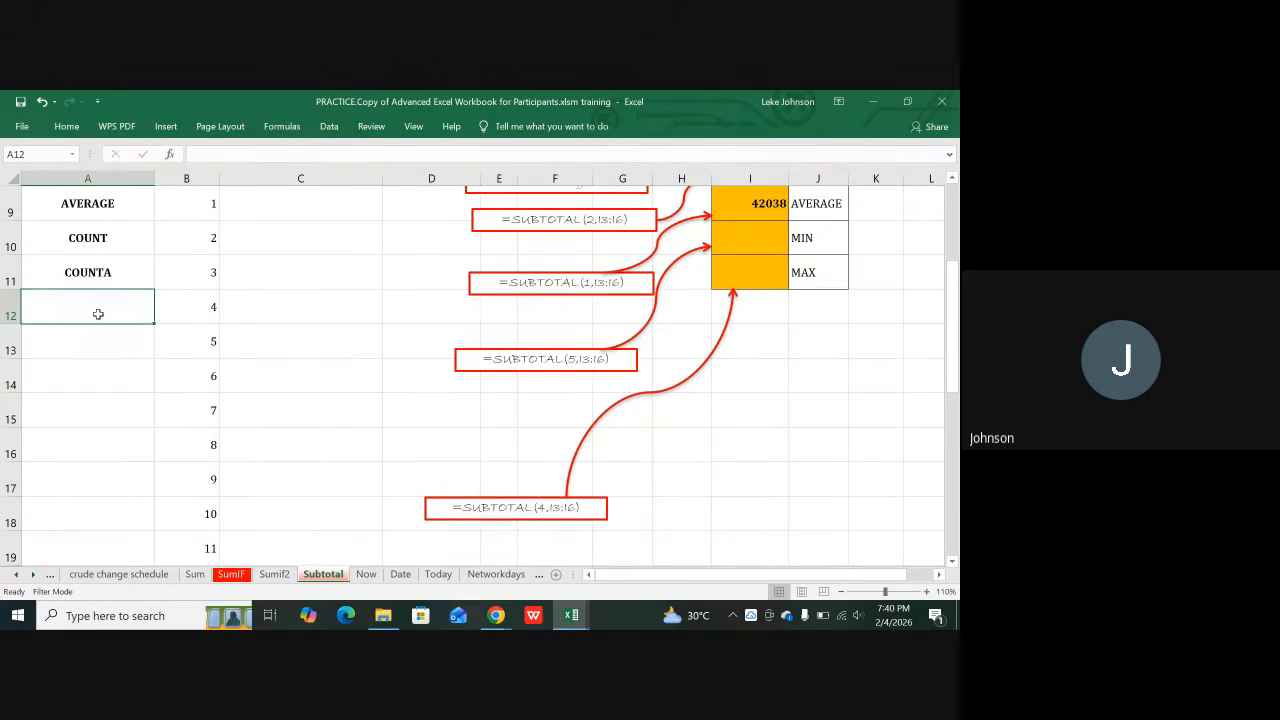
Step: Label A12 as MAX and A13 as MIN
text(MAX)
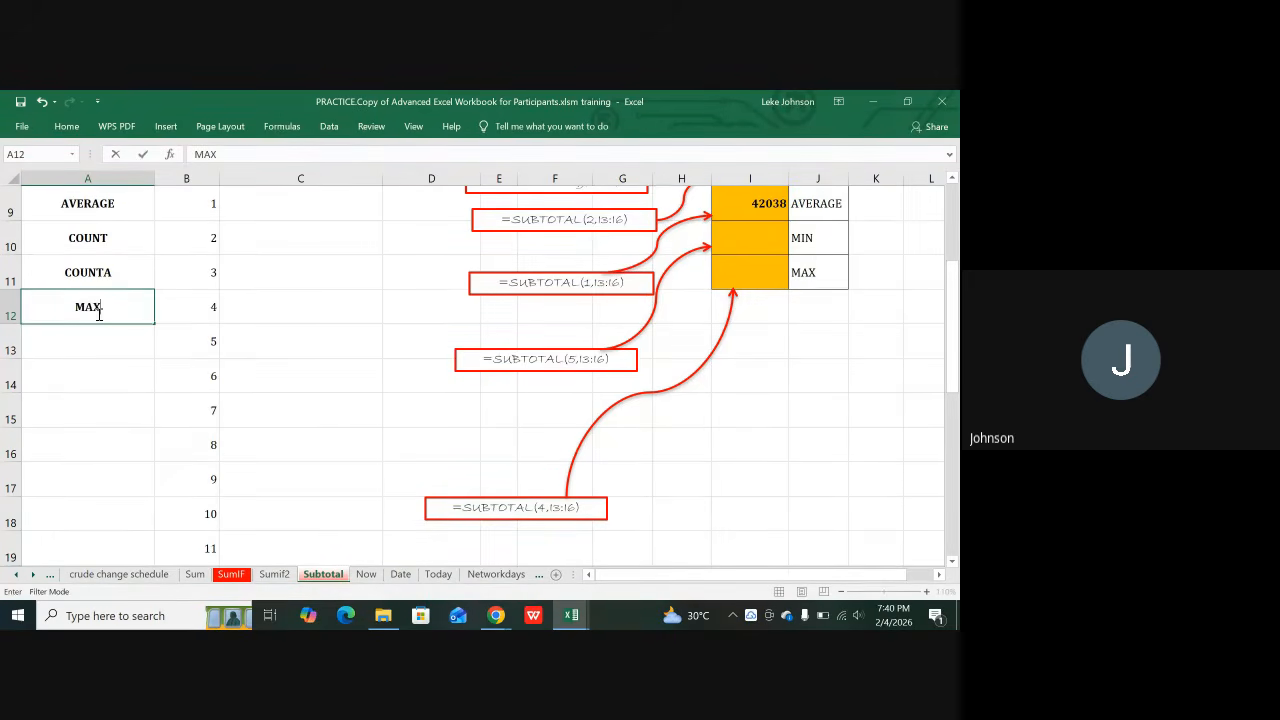
key(Return)
text(M)
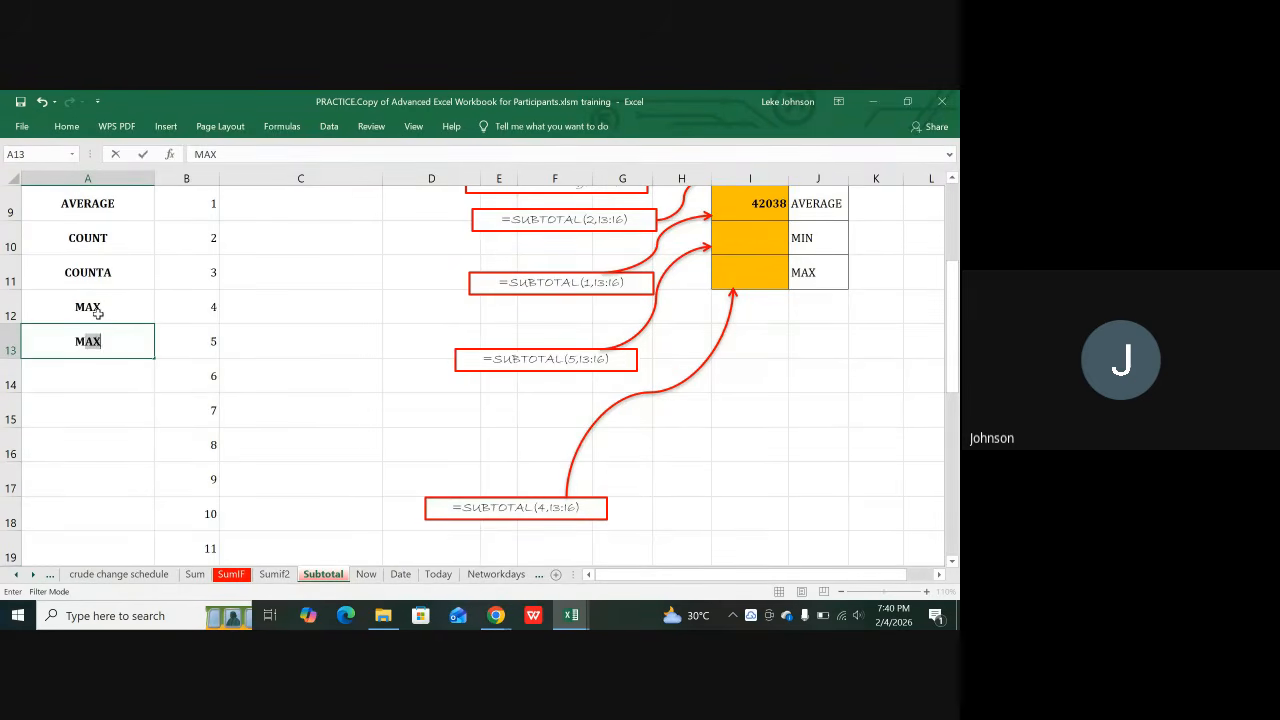
text(IN)
key(Return)
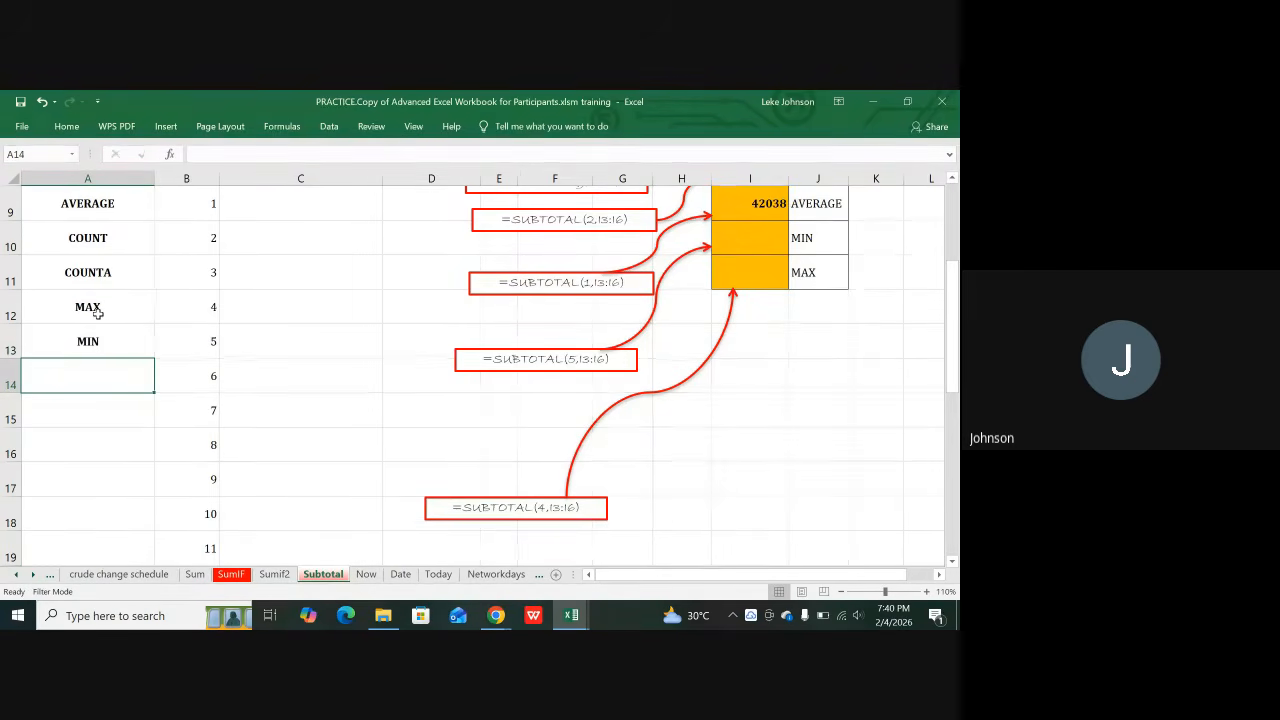
scroll(97, 313, up, 1)
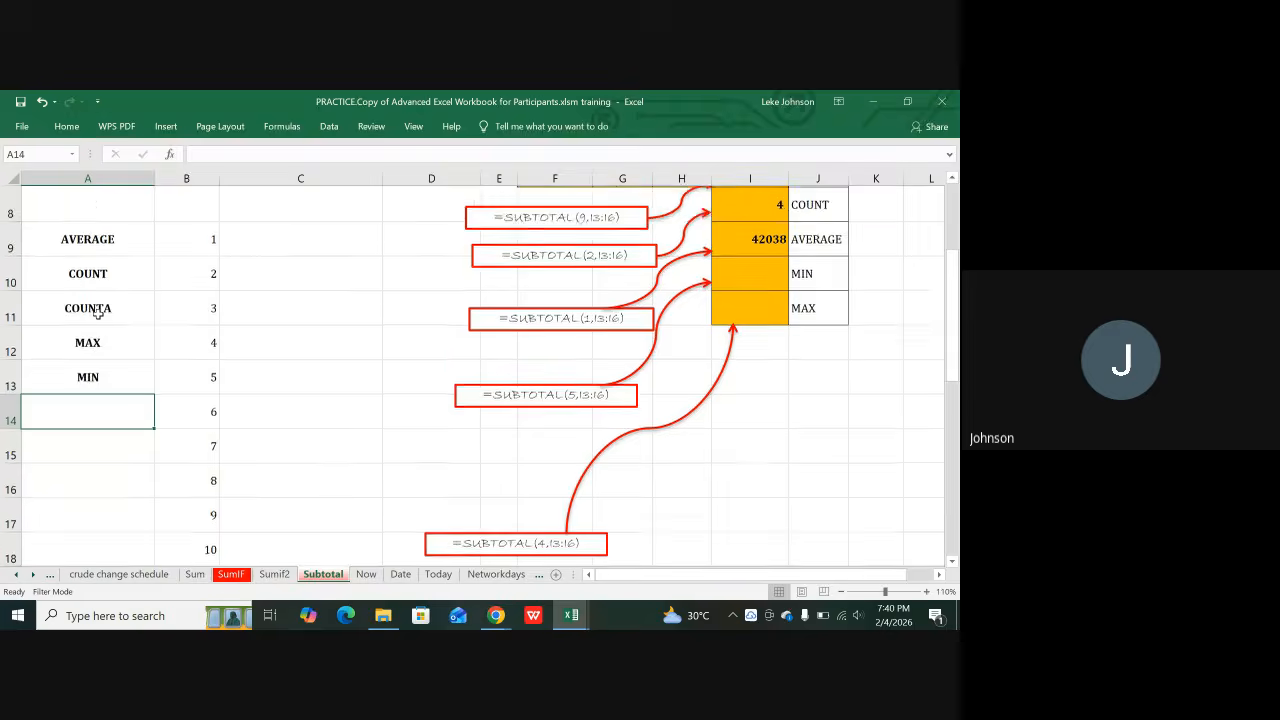
scroll(105, 325, down, 2)
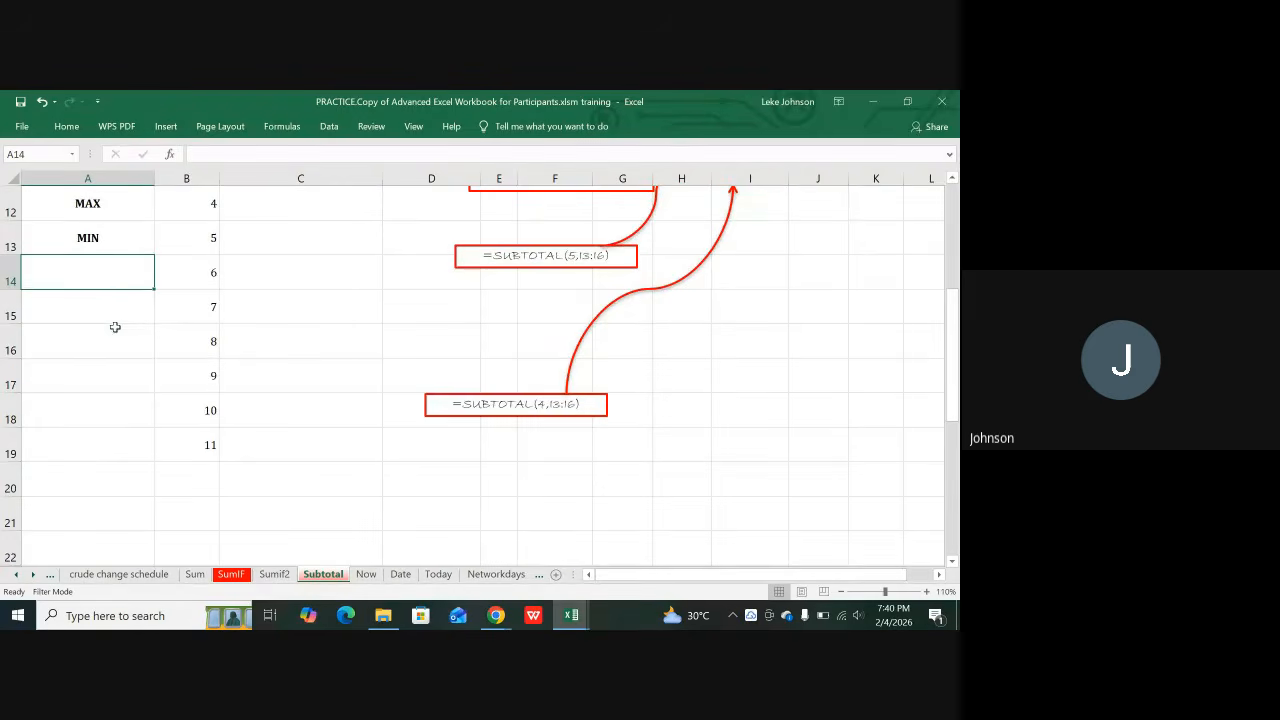
scroll(128, 321, up, 1)
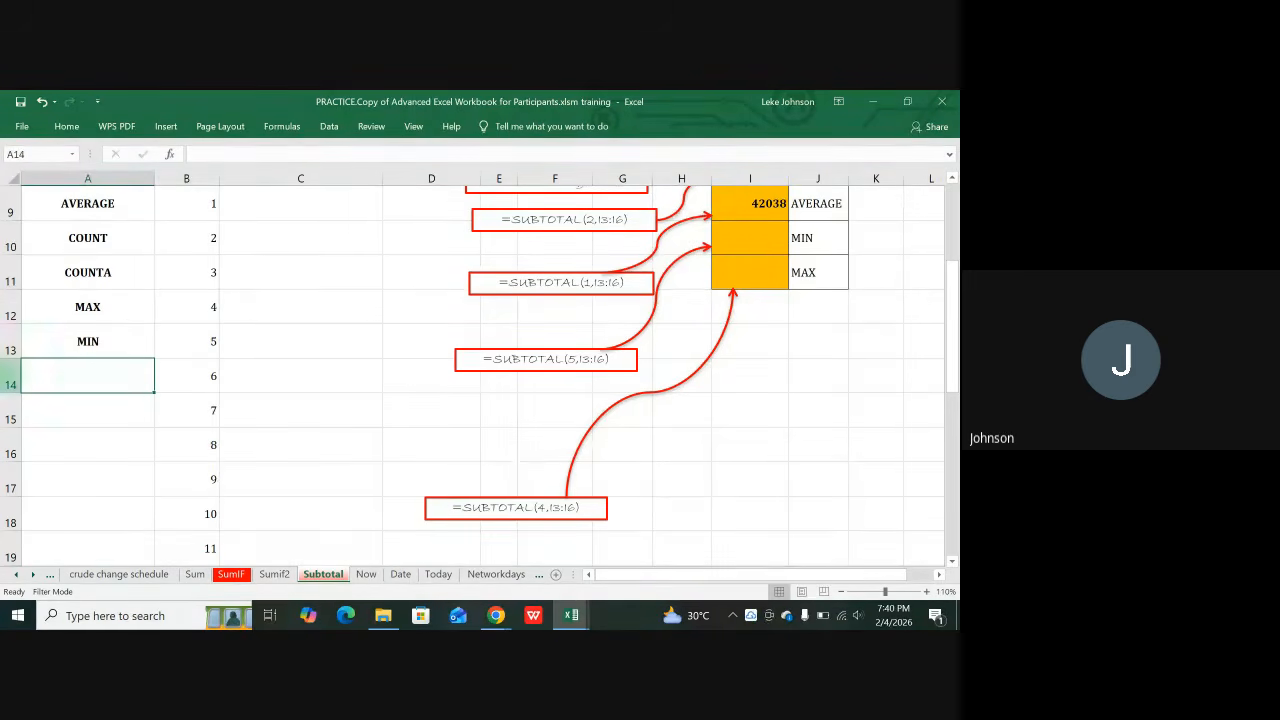
scroll(135, 298, up, 1)
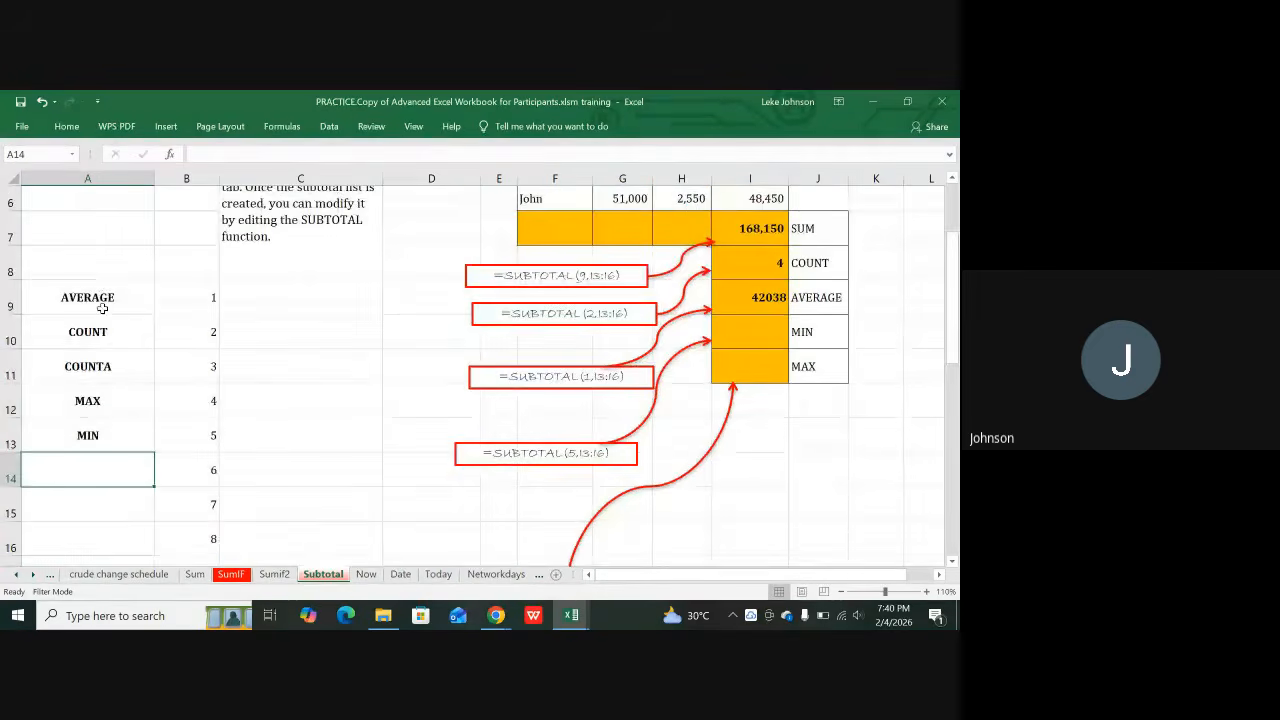
scroll(100, 343, down, 3)
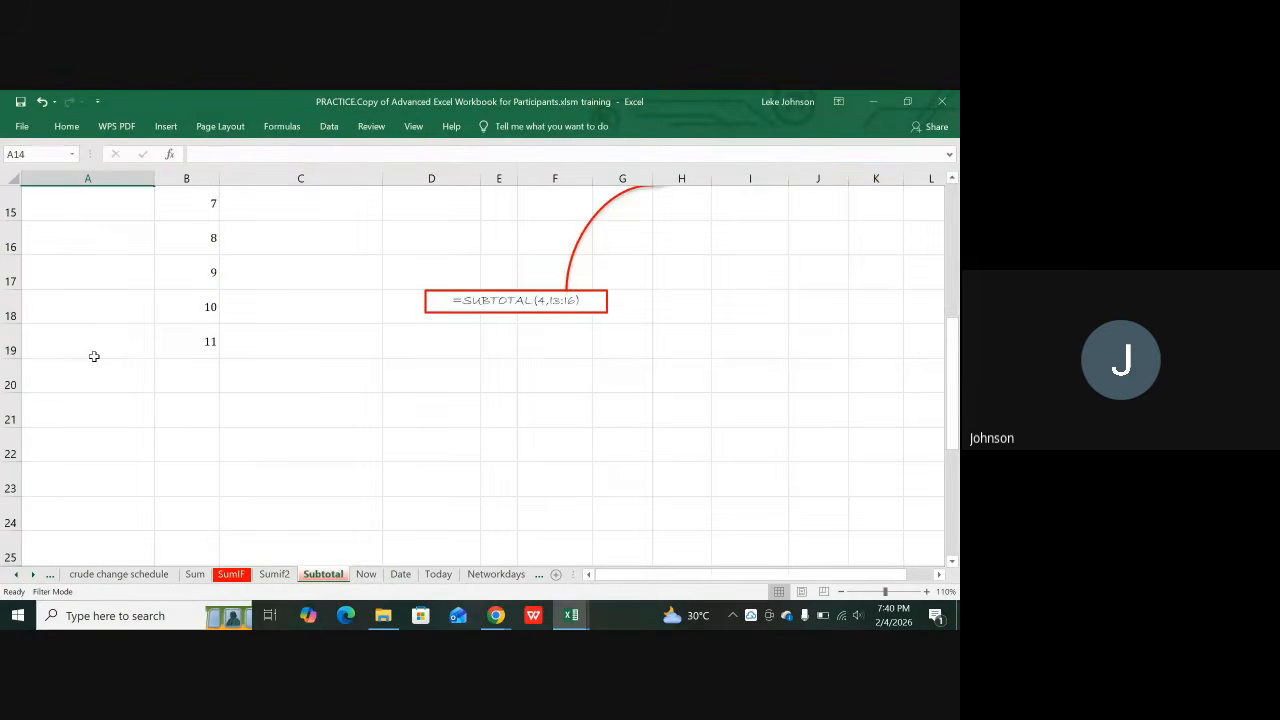
scroll(137, 356, up, 3)
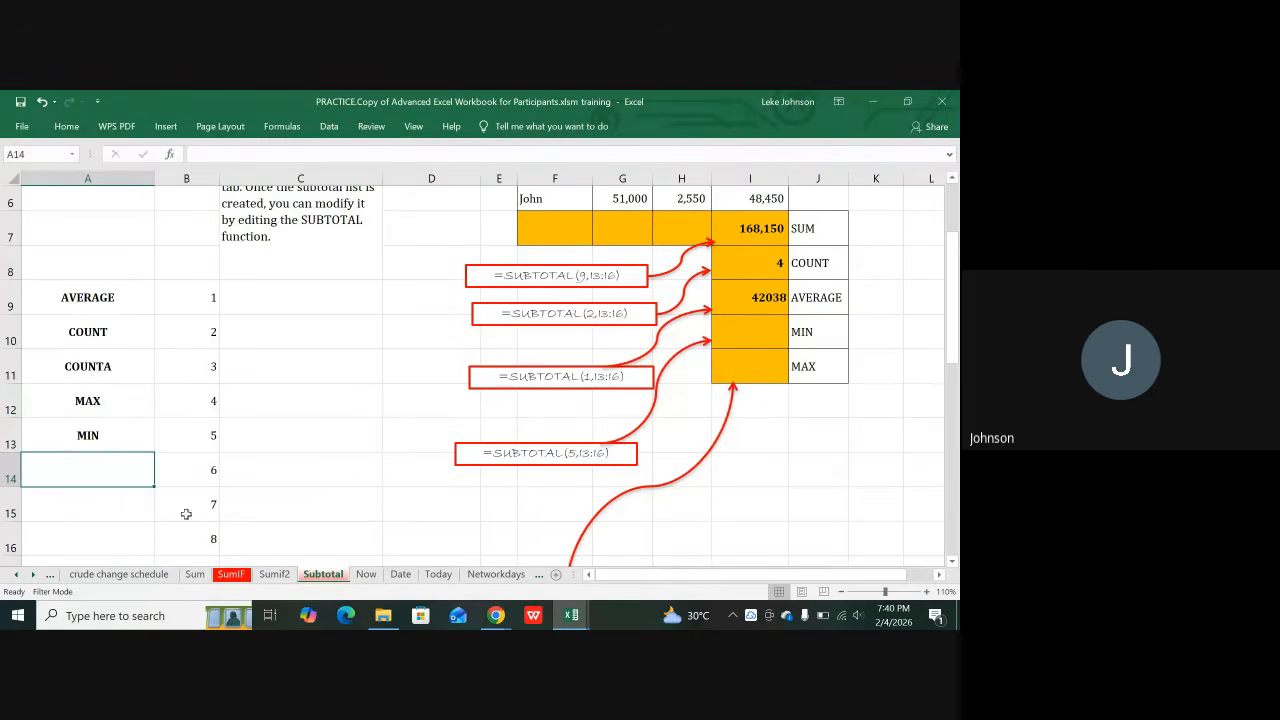
scroll(97, 465, down, 3)
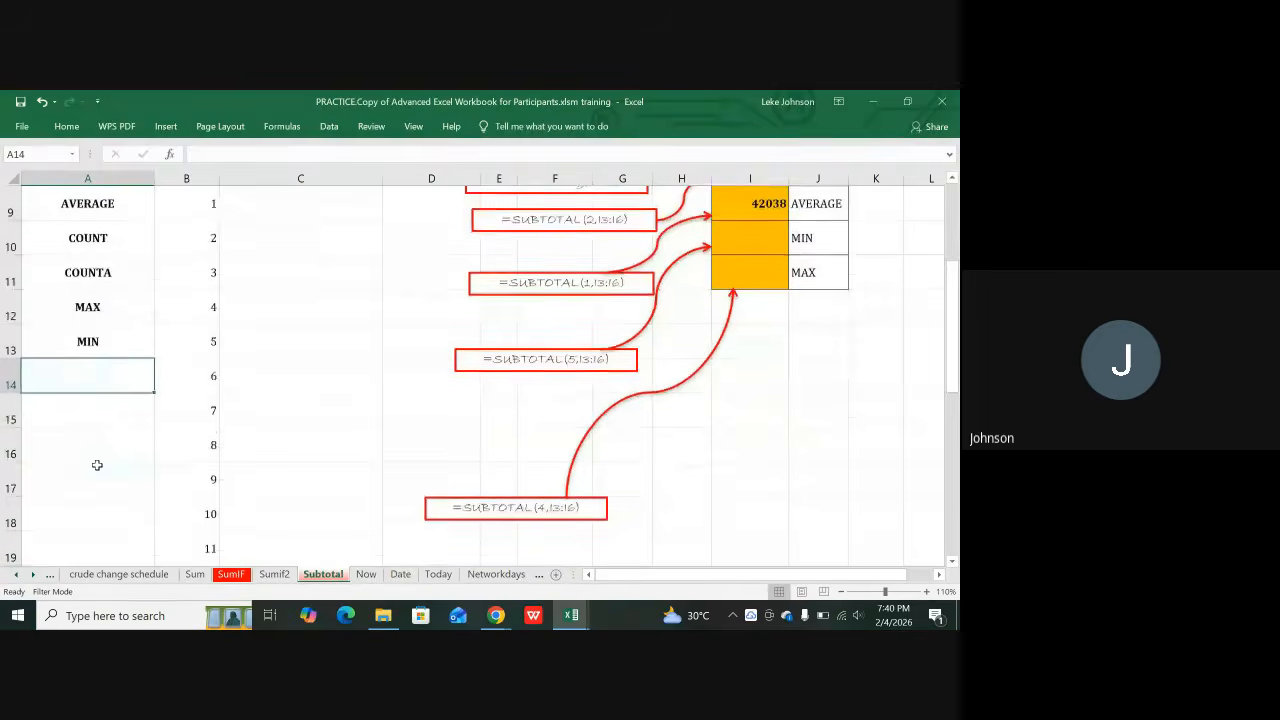
scroll(108, 443, up, 1)
scroll(120, 425, up, 2)
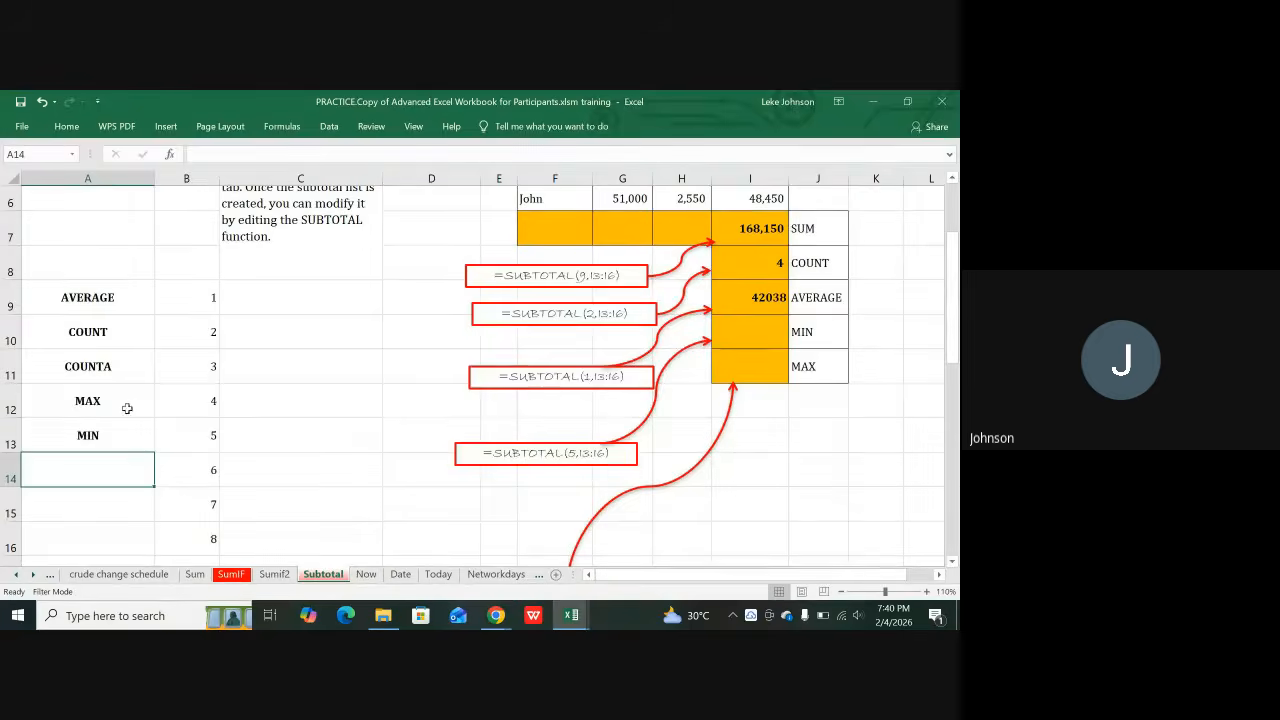
scroll(140, 480, down, 1)
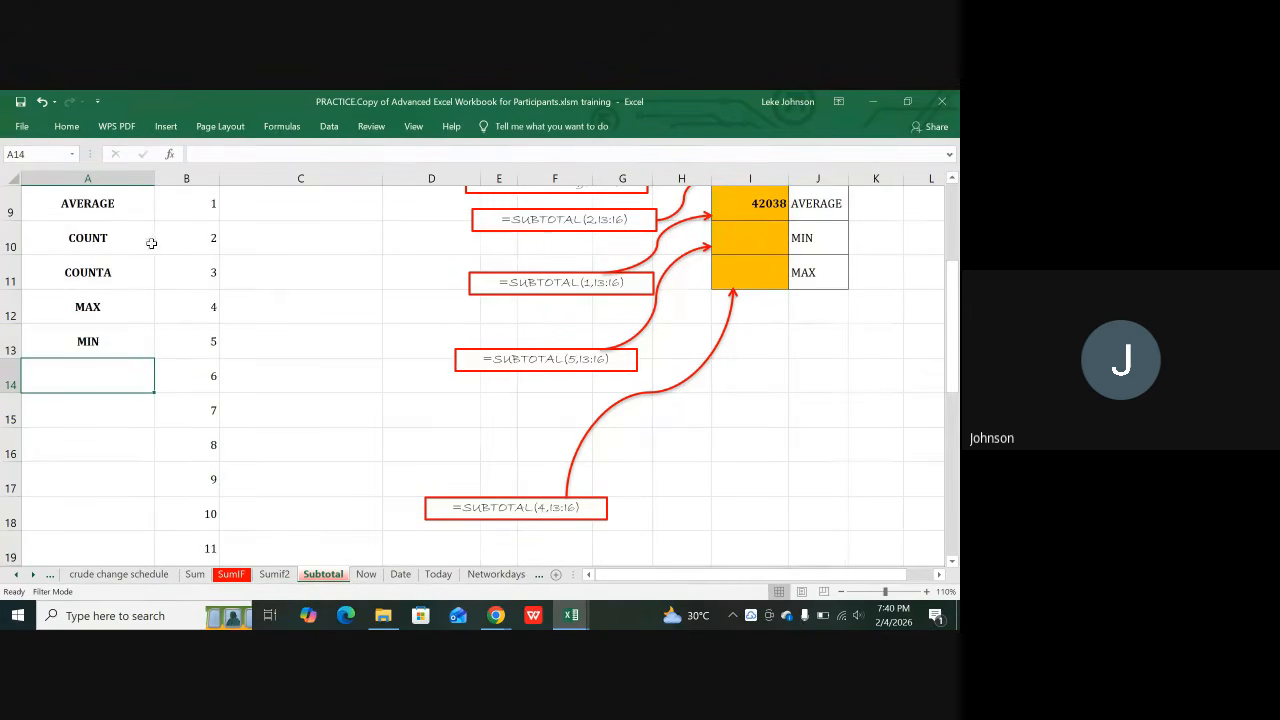
click(111, 240)
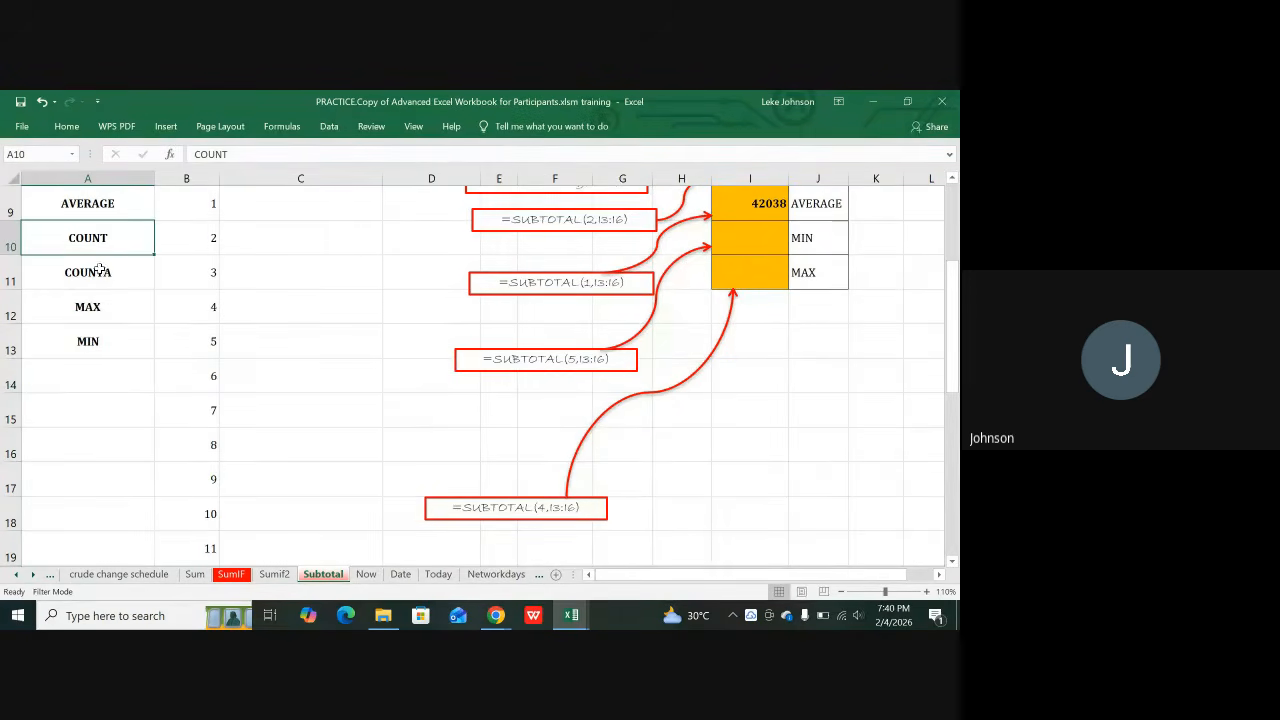
click(98, 275)
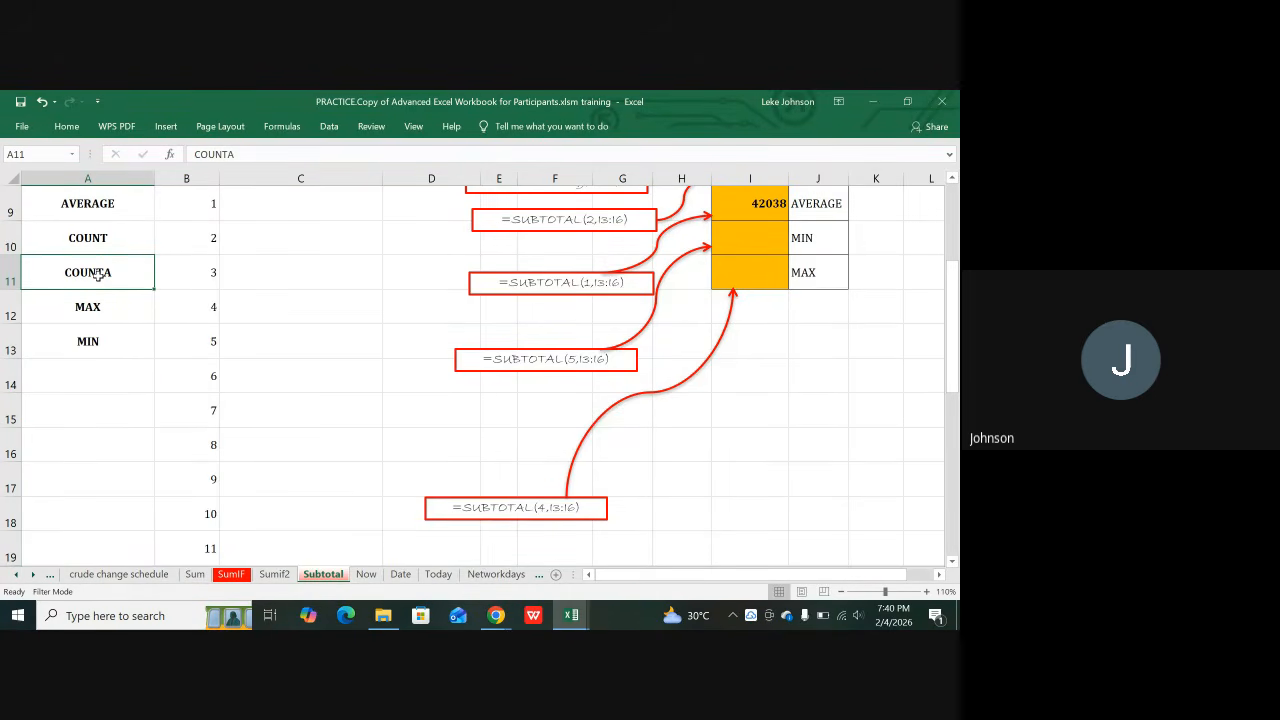
scroll(98, 275, up, 1)
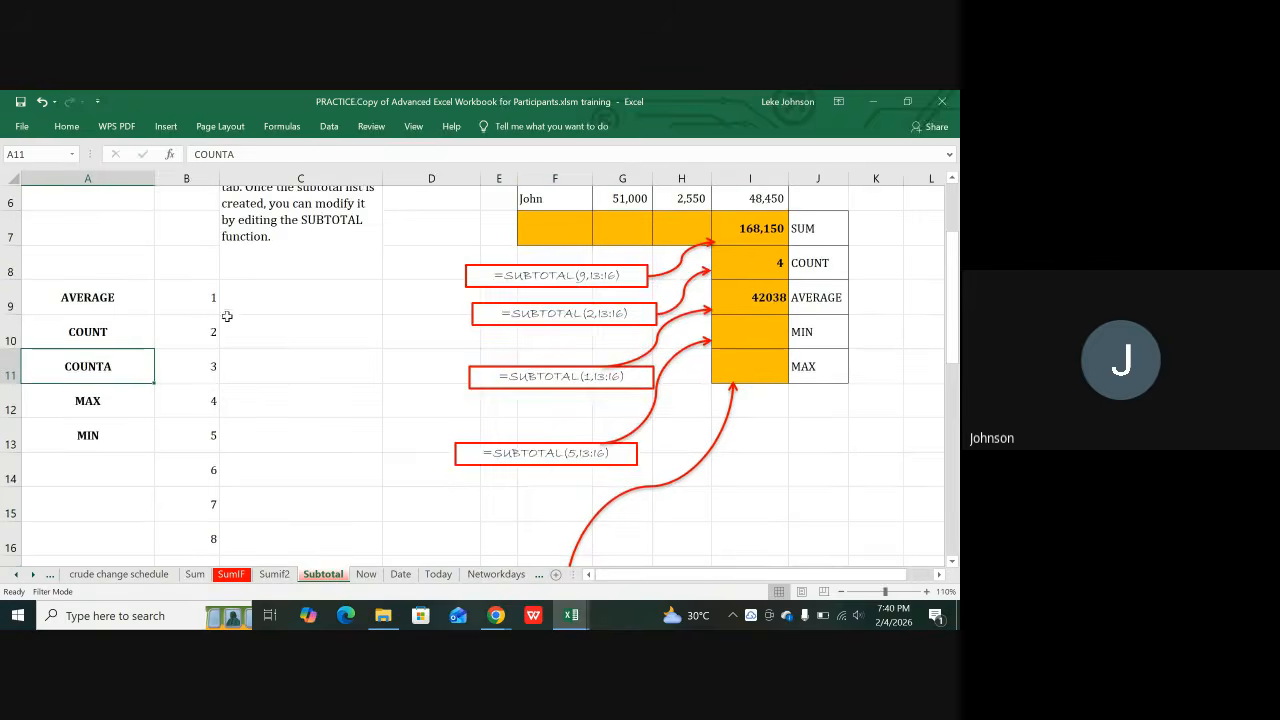
scroll(226, 240, up, 1)
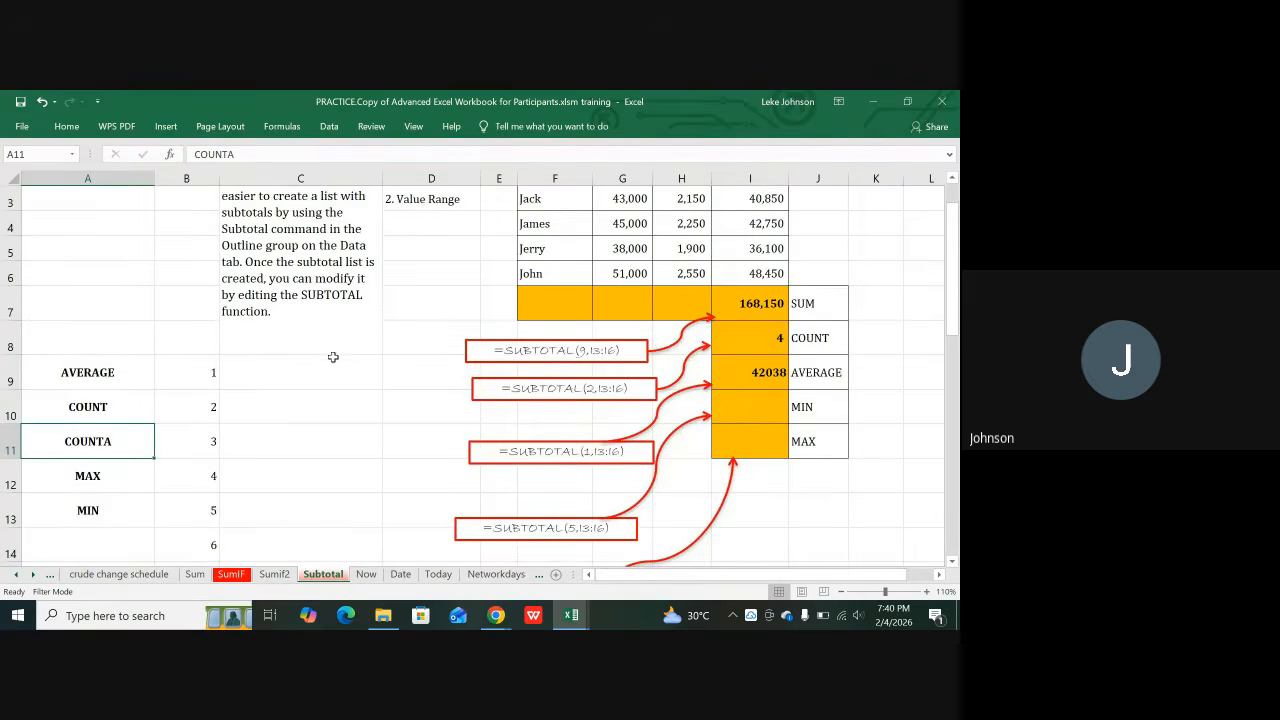
scroll(290, 375, down, 2)
scroll(230, 432, down, 1)
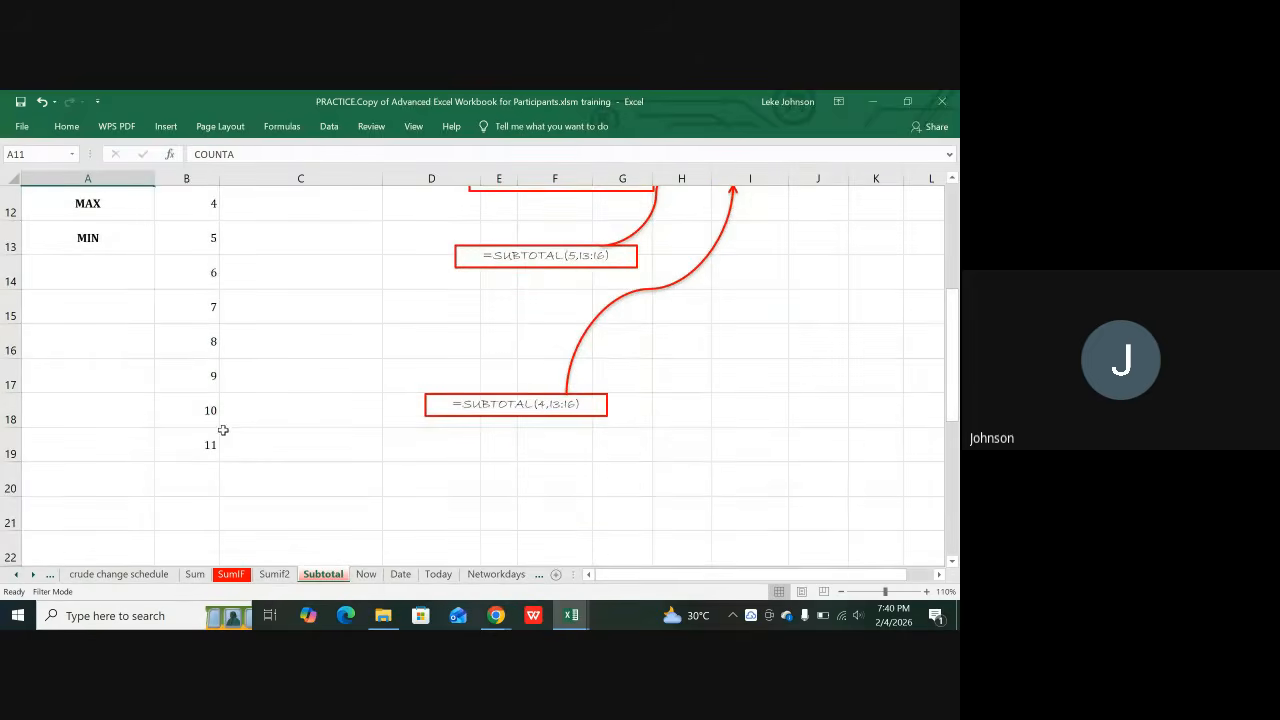
Step: Enter the label SUM in A17
click(122, 377)
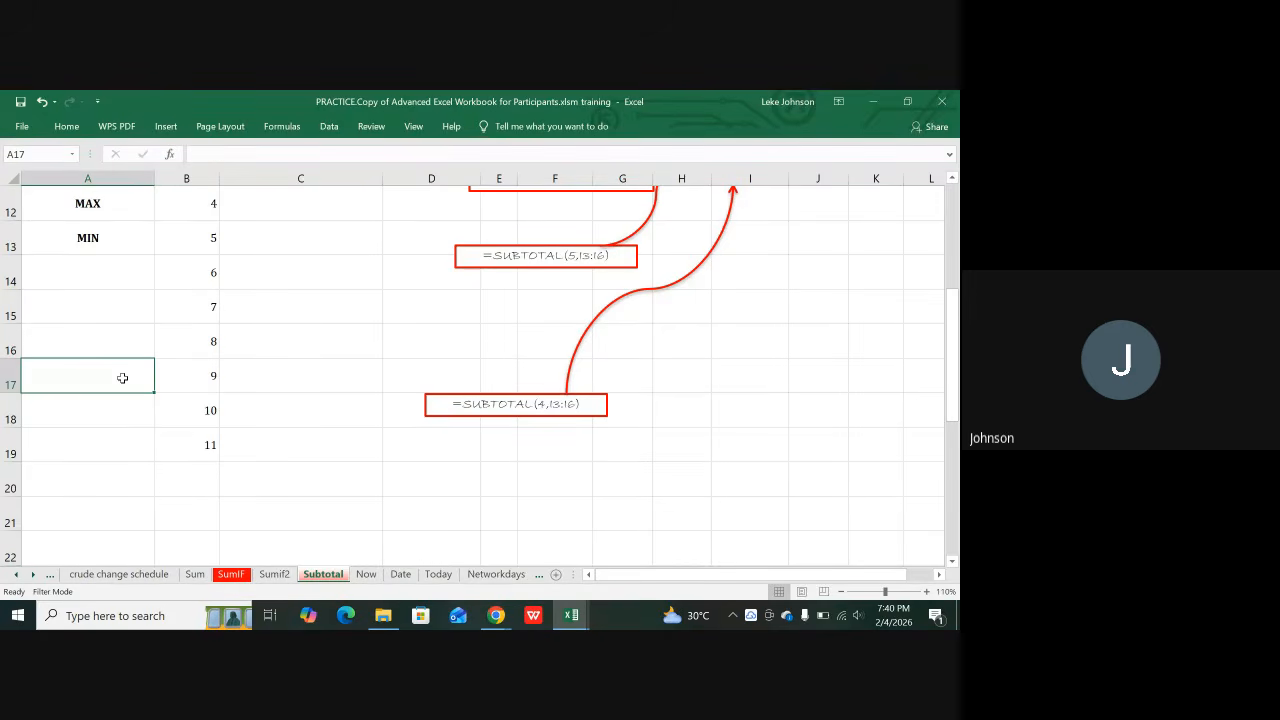
text(SUM)
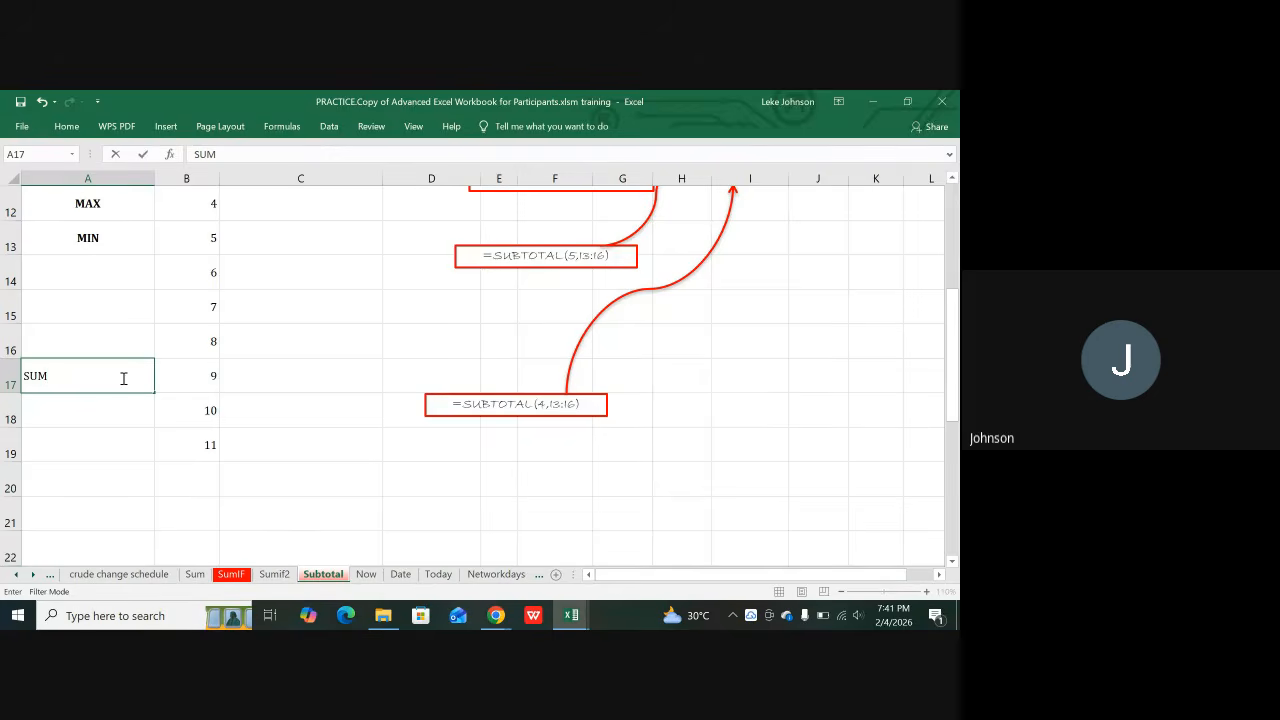
key(Tab)
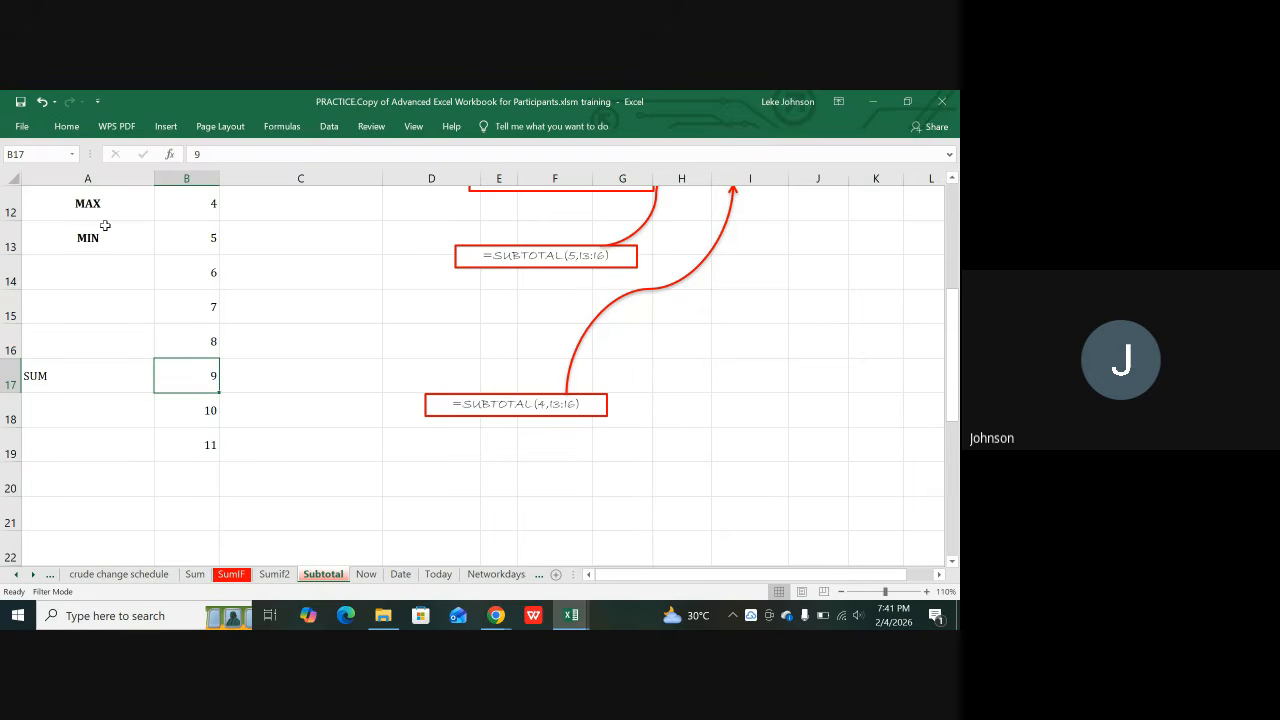
Step: Copy the MIN cell's formatting down onto A14:A18 with Format Painter
click(103, 239)
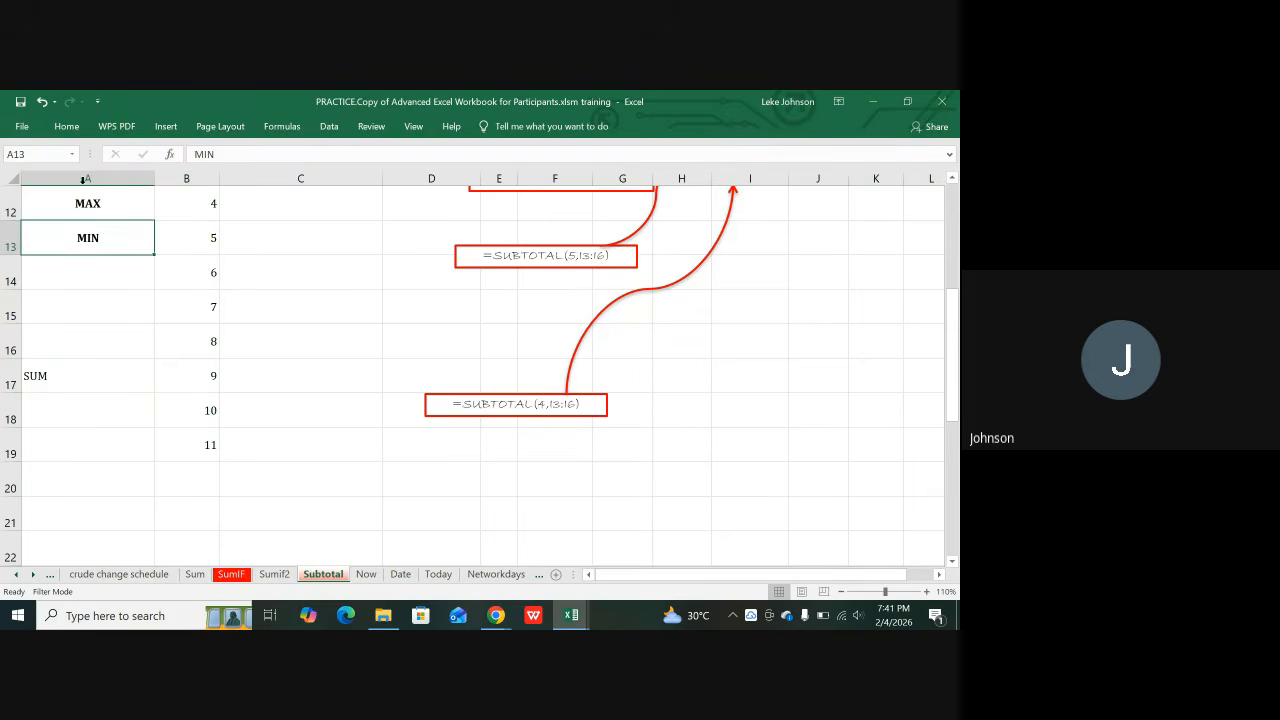
click(67, 127)
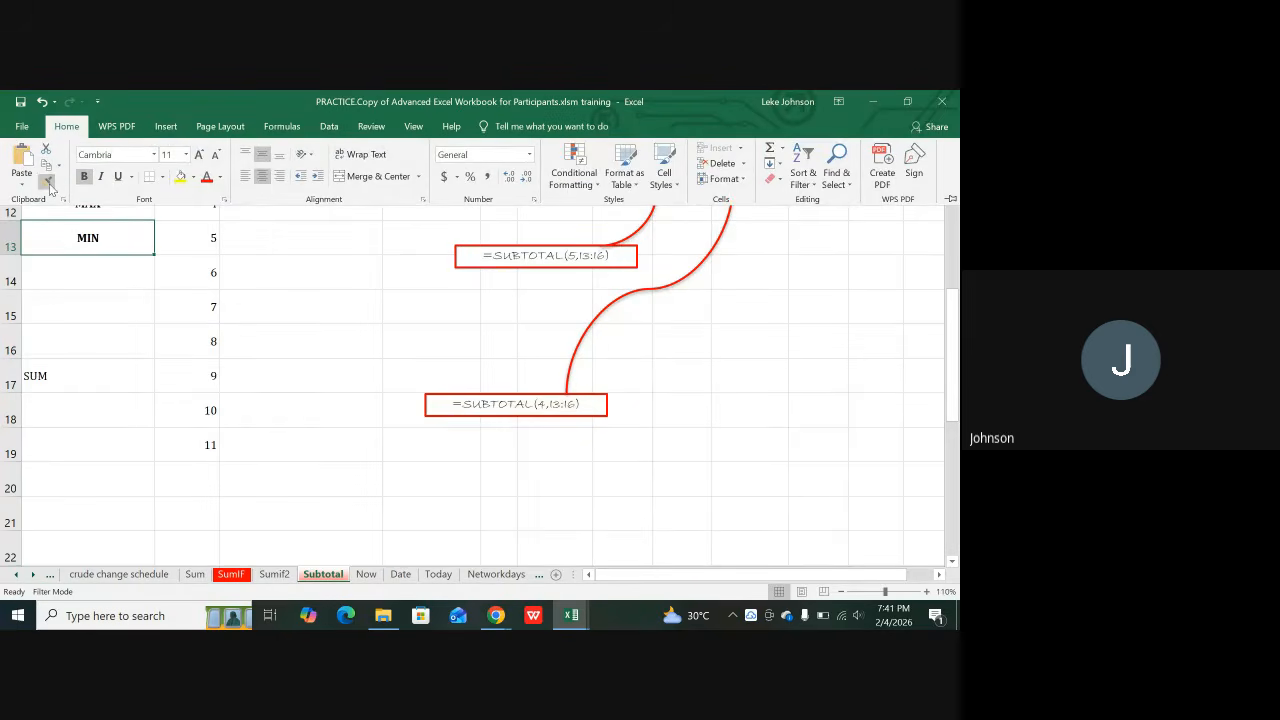
click(46, 181)
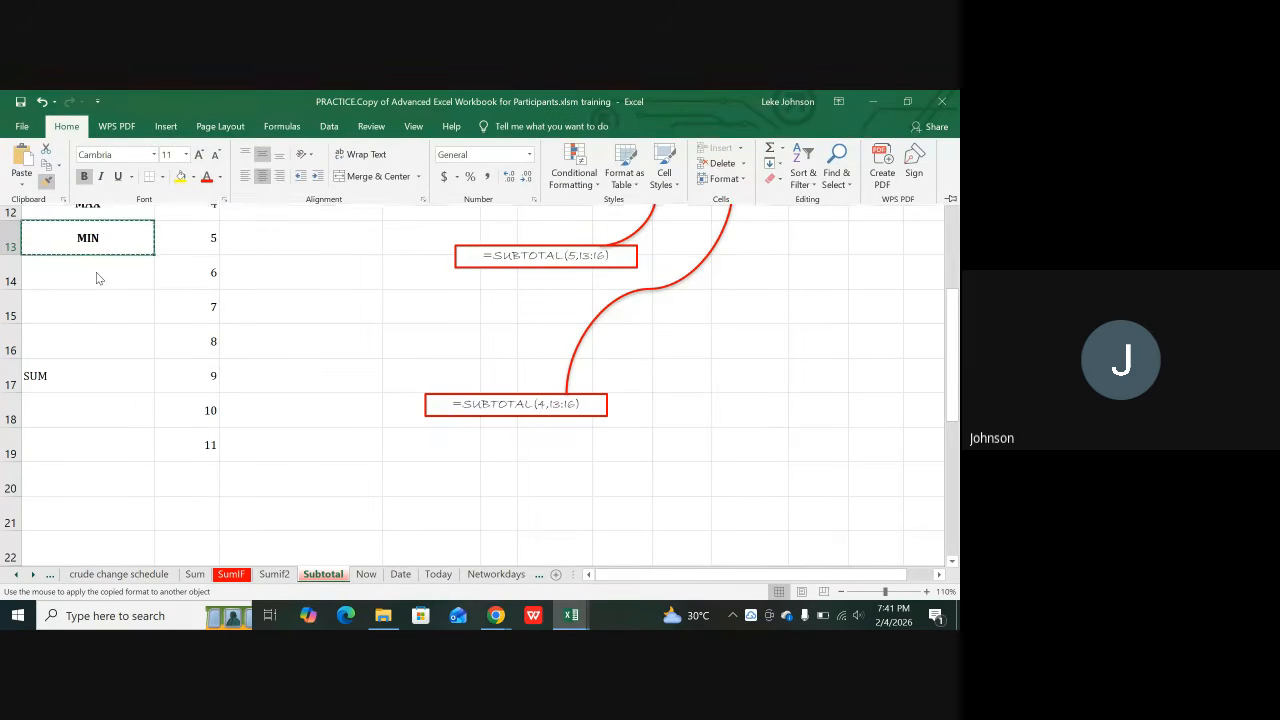
mouse_move(96, 272)
mouse_down()
mouse_move(100, 406)
mouse_move(88, 443)
mouse_up()
click(88, 443)
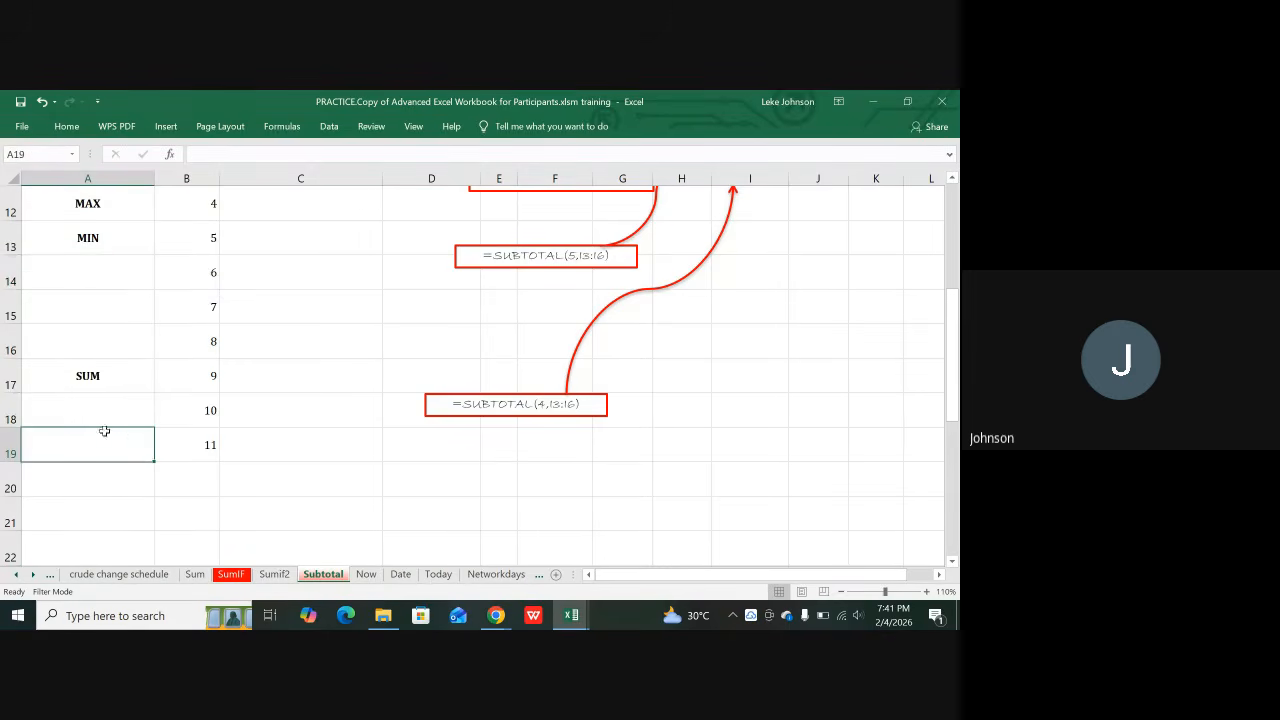
scroll(301, 351, up, 1)
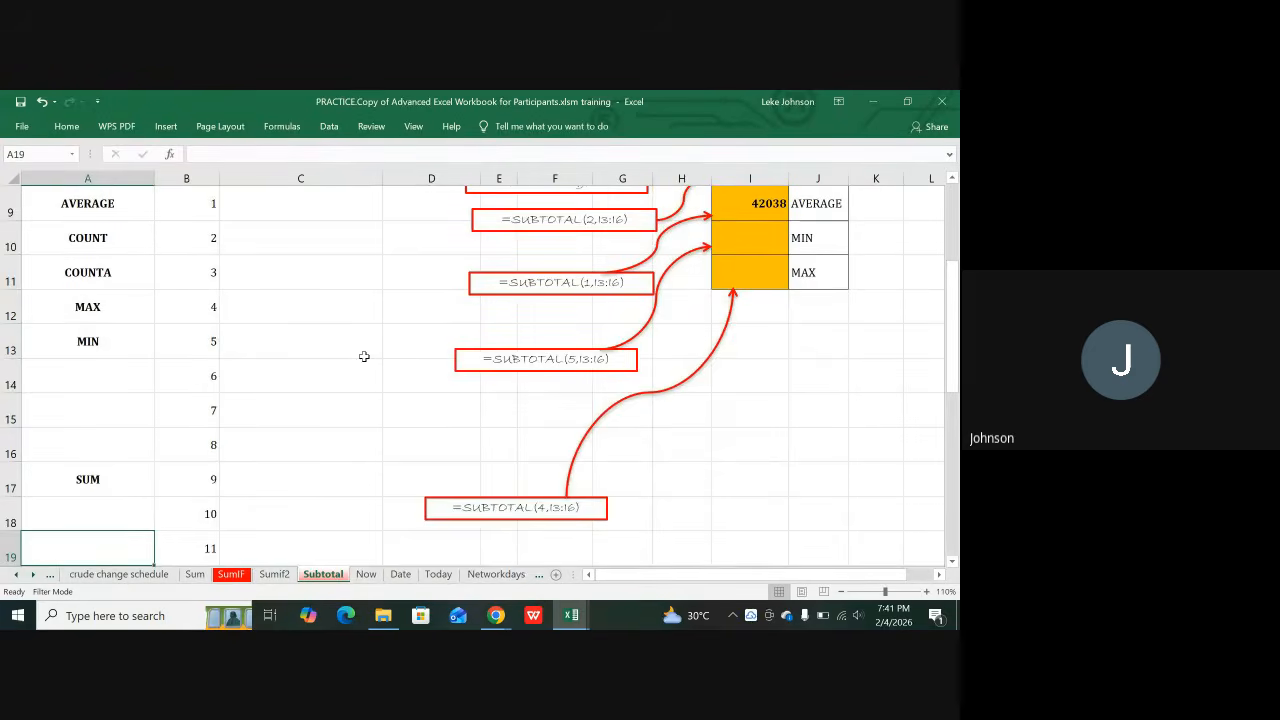
scroll(560, 335, up, 1)
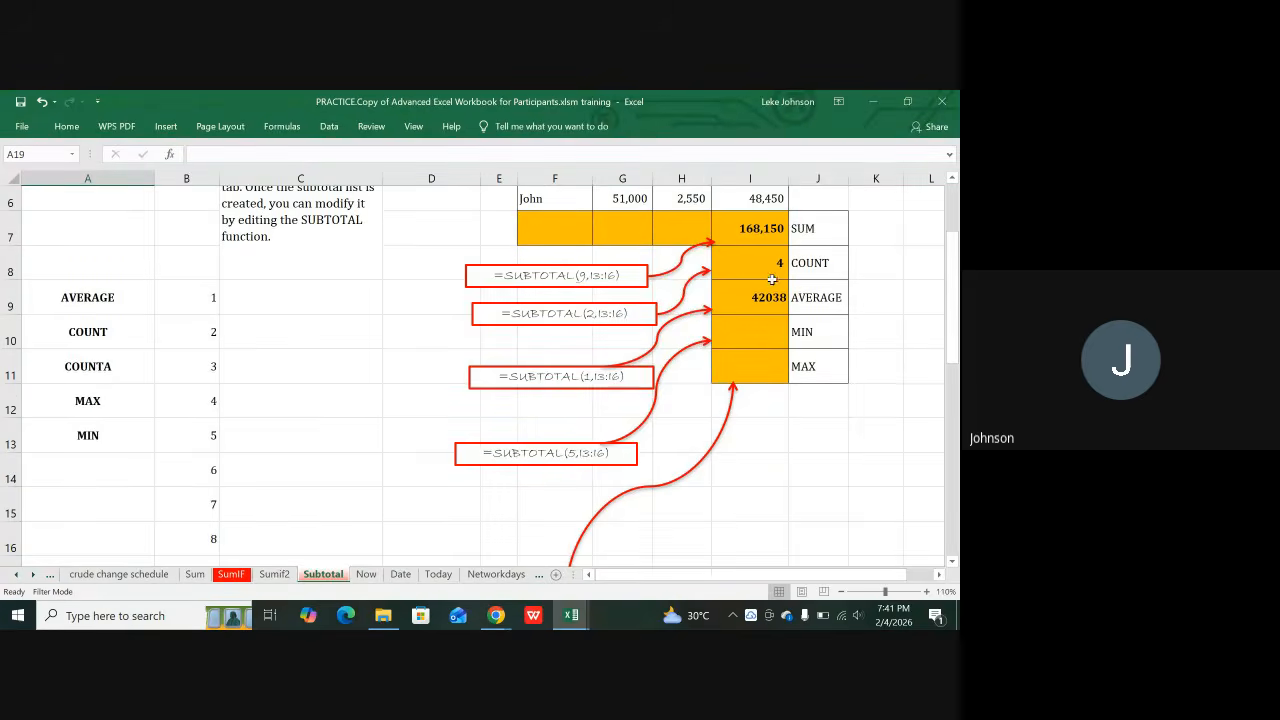
scroll(786, 273, up, 1)
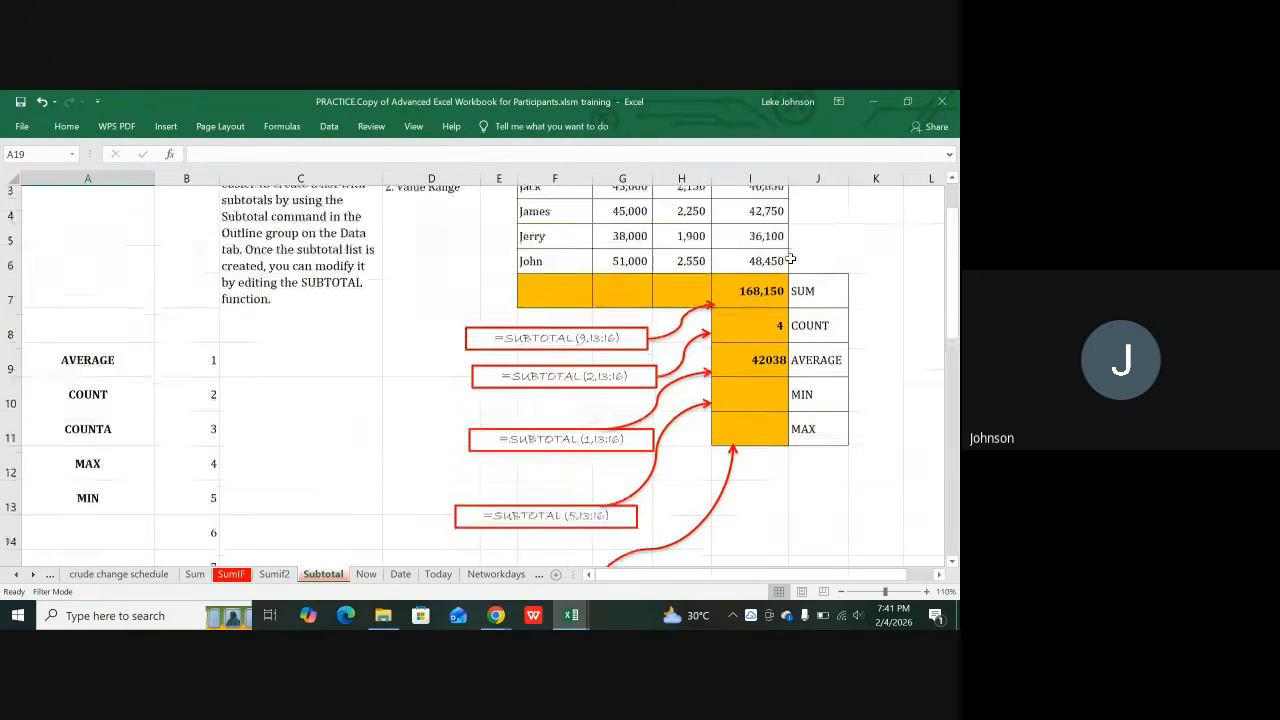
Step: Replace I7 with =SUBTOTAL(9,I3:I6), summing Net Income to 168,150
click(753, 304)
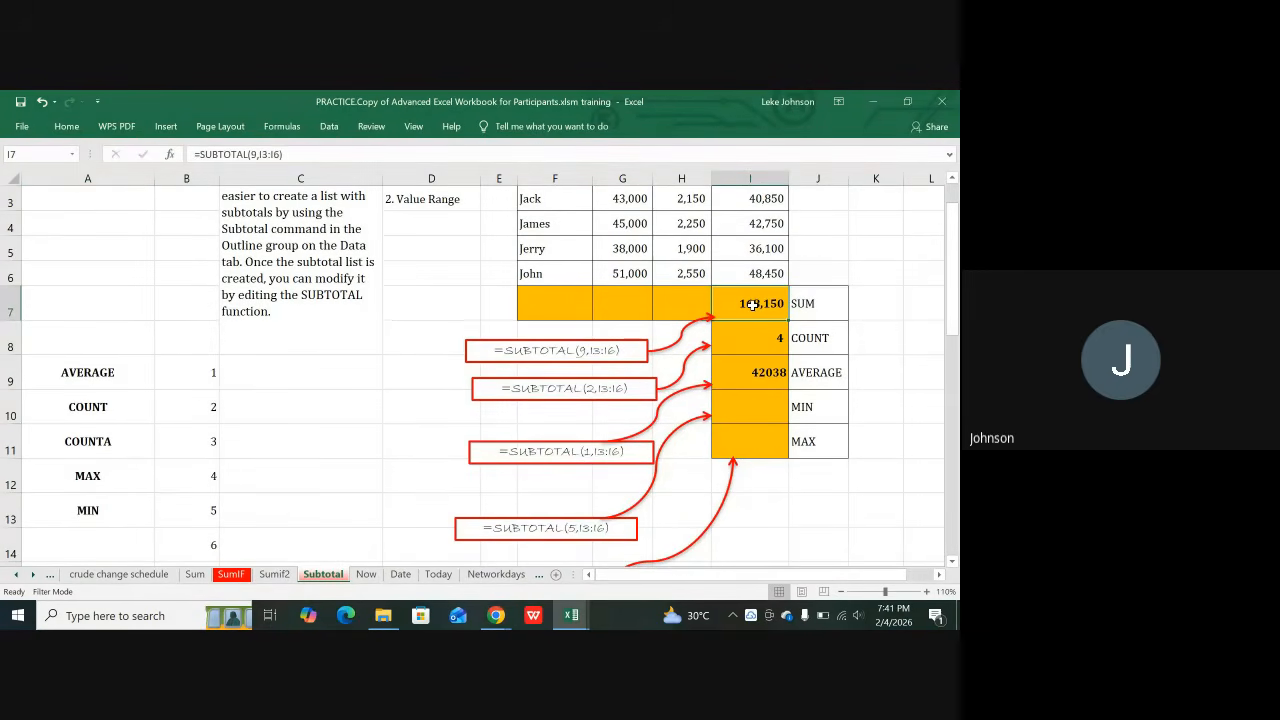
key(Delete)
text(=)
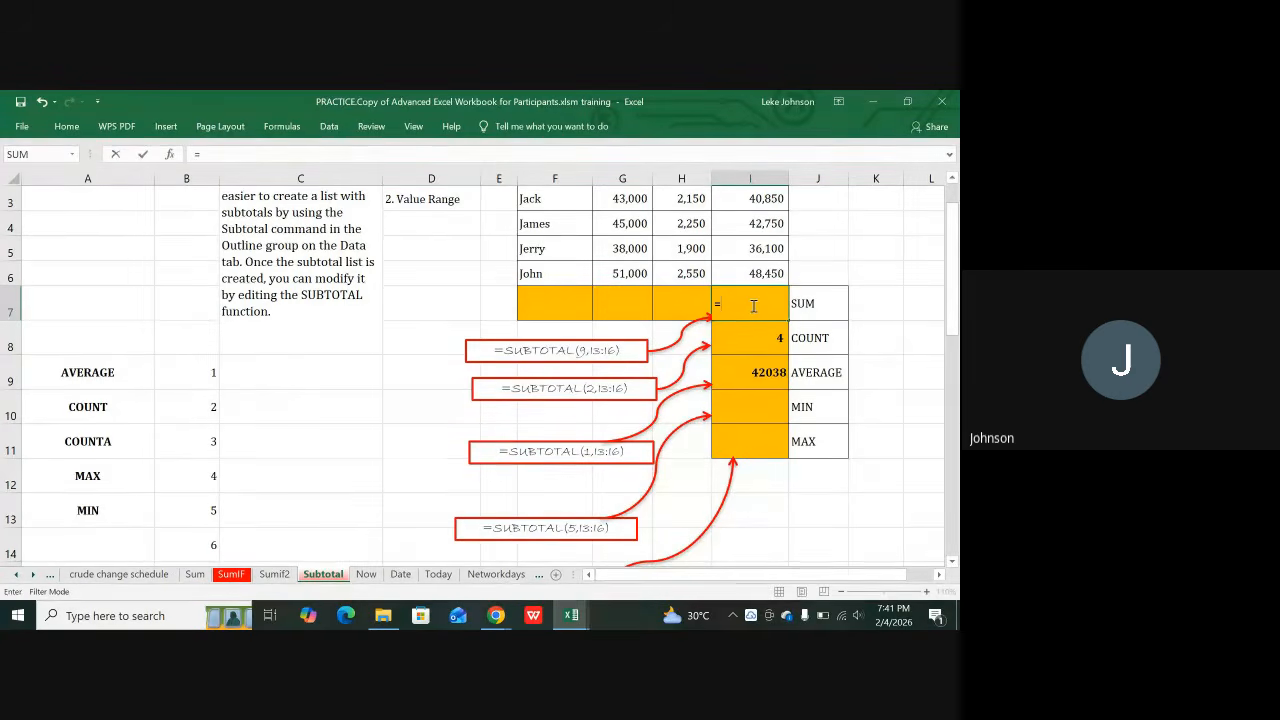
text(sub)
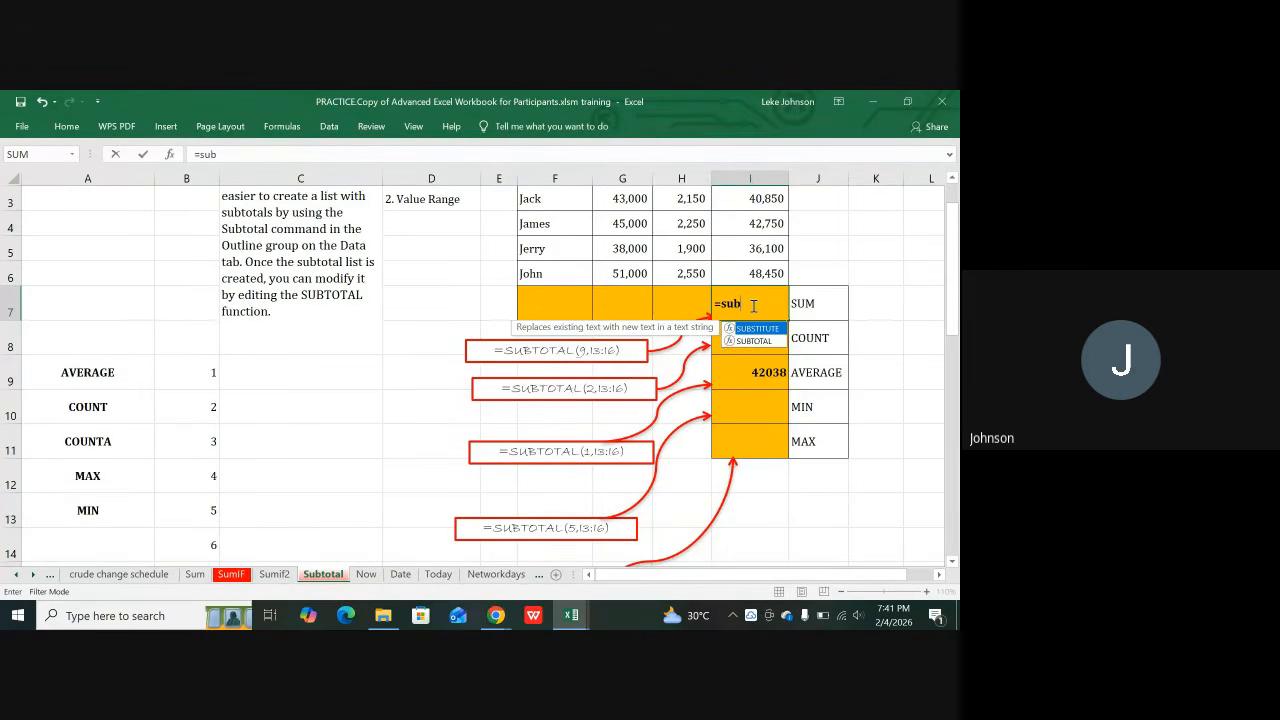
text(total)
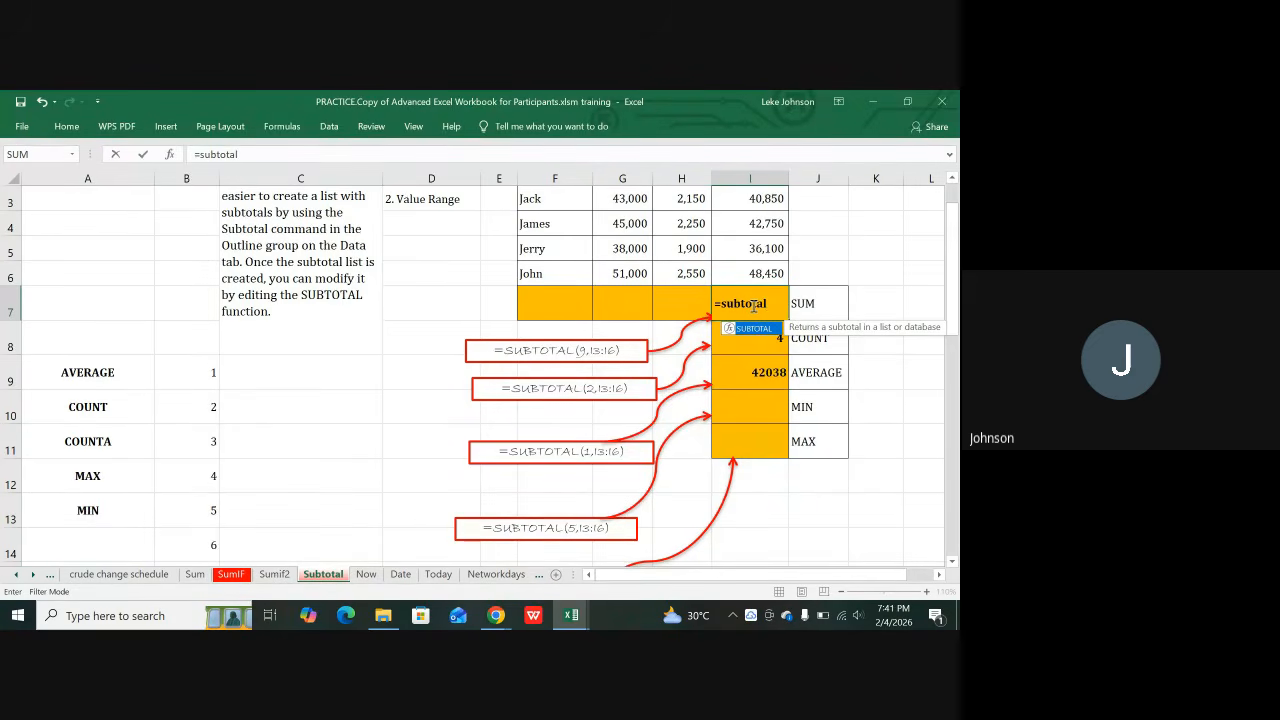
text(()
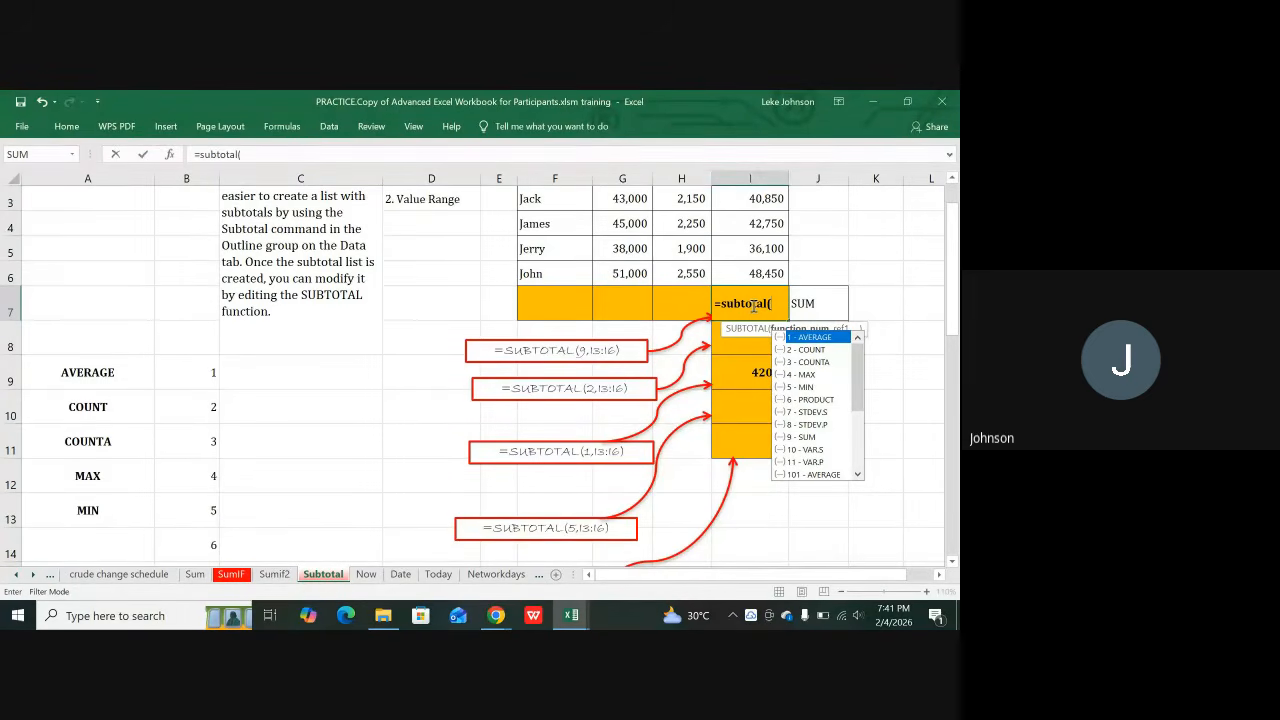
text(9)
text(,)
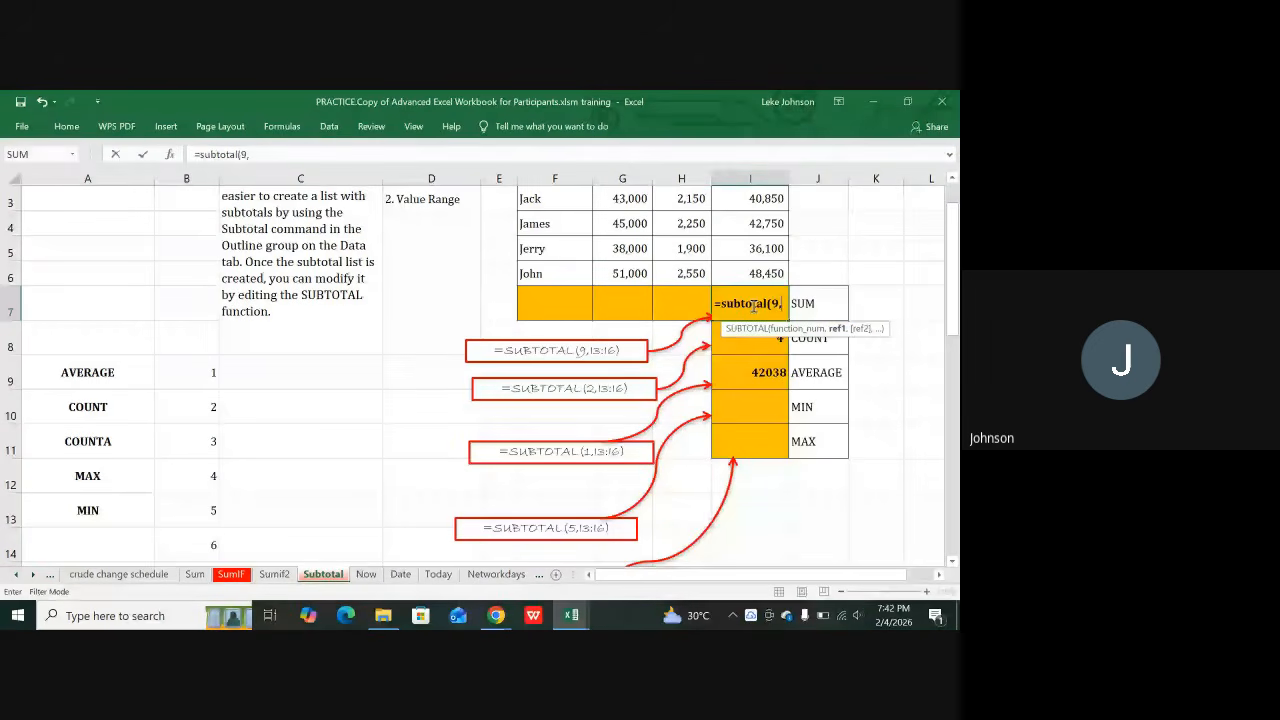
scroll(760, 300, up, 2)
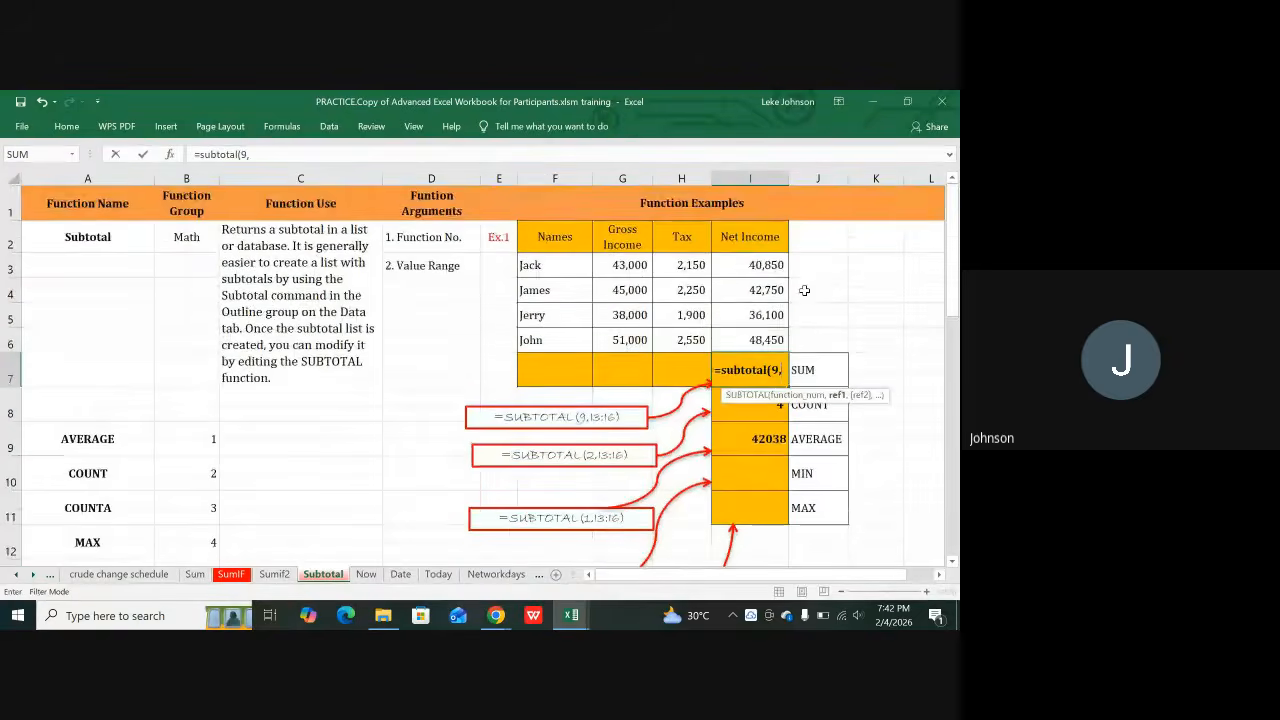
click(768, 265)
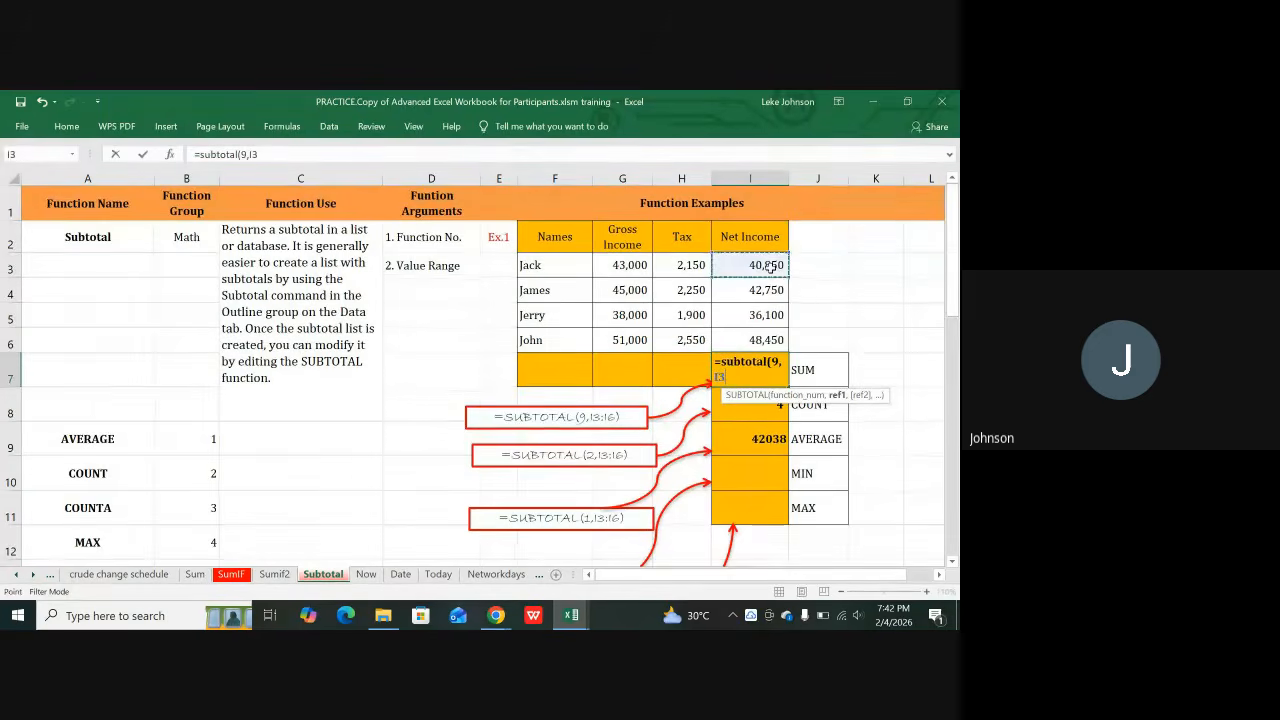
drag(768, 265, 762, 338)
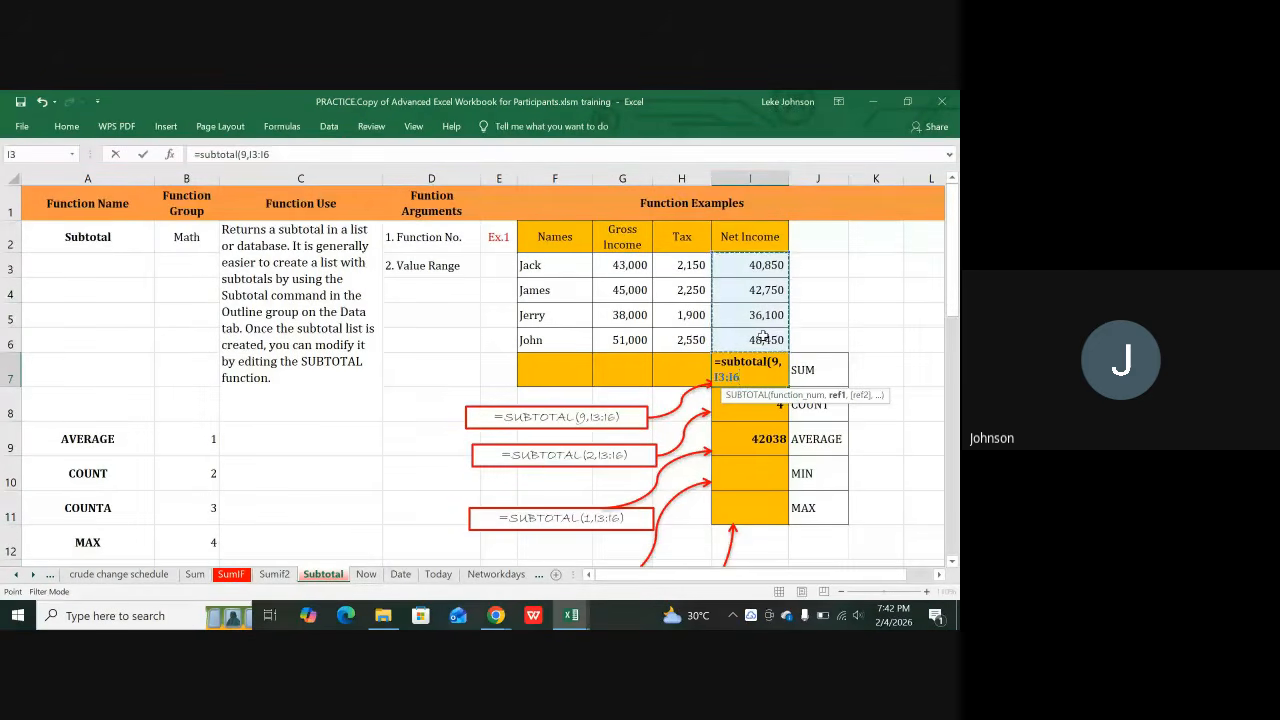
text())
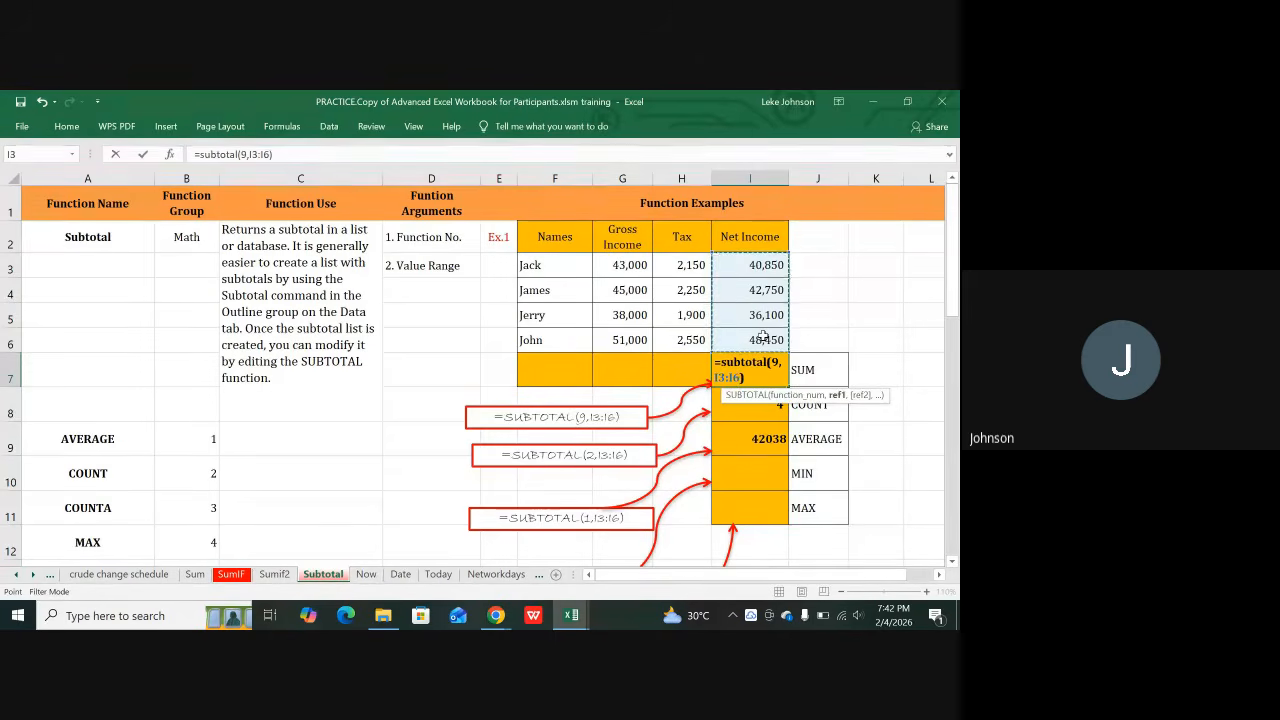
key(Return)
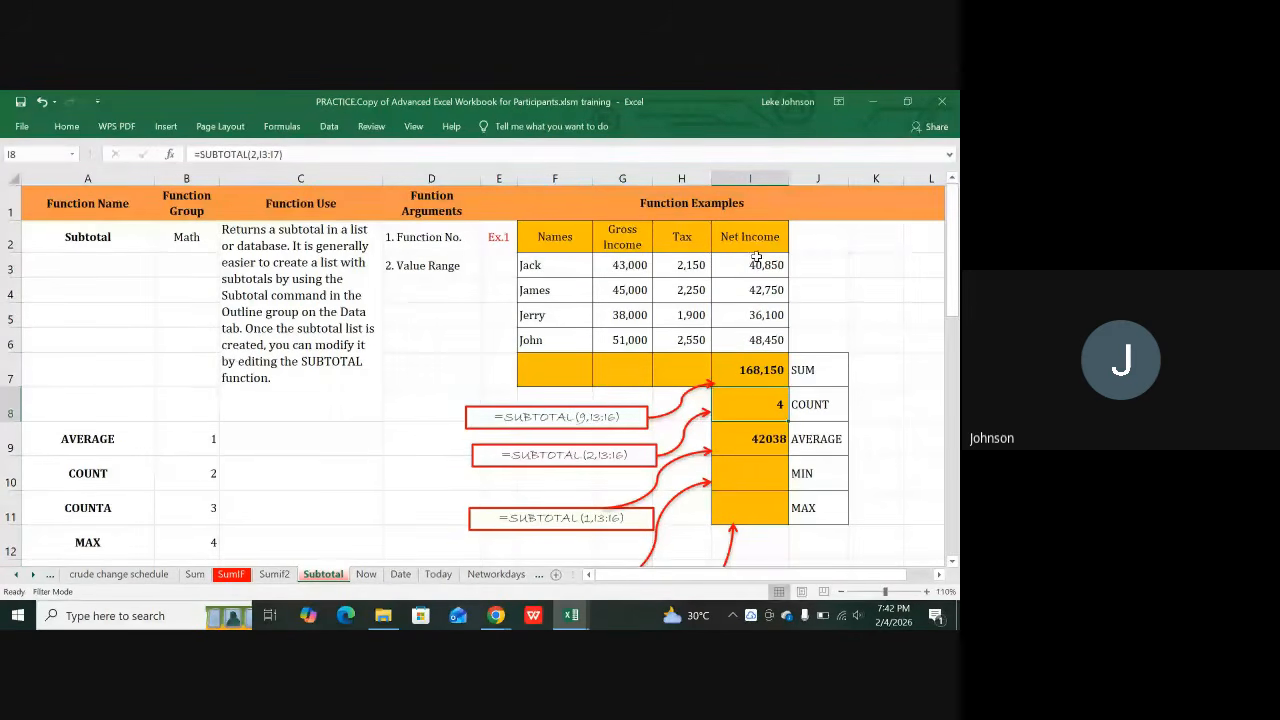
drag(757, 259, 757, 330)
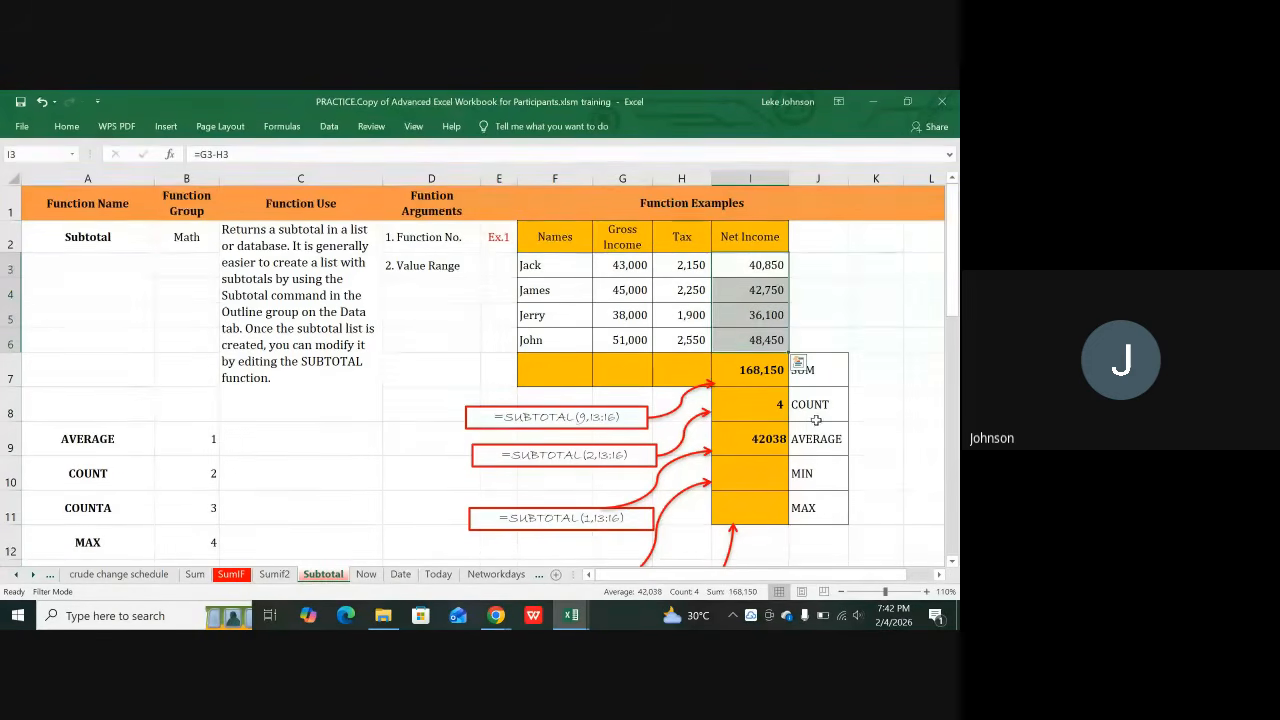
click(772, 413)
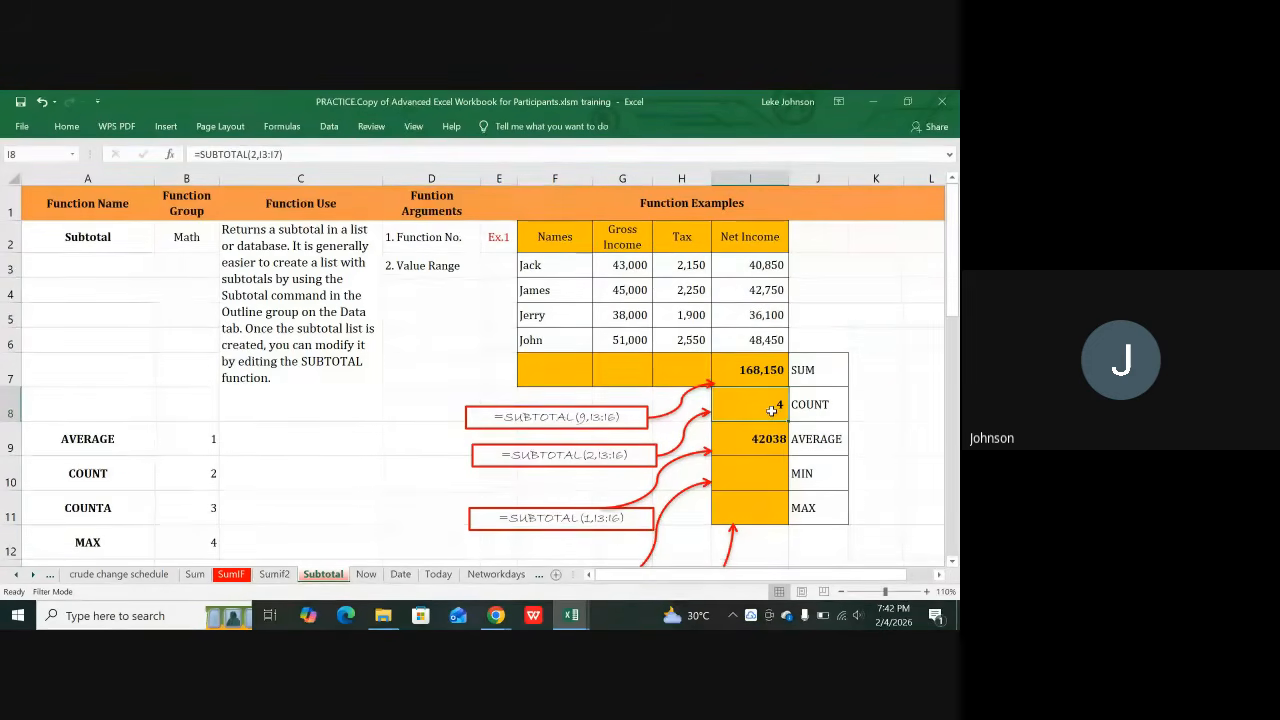
Step: Clear I8 and look up the SUBTOTAL function number for COUNT
key(Delete)
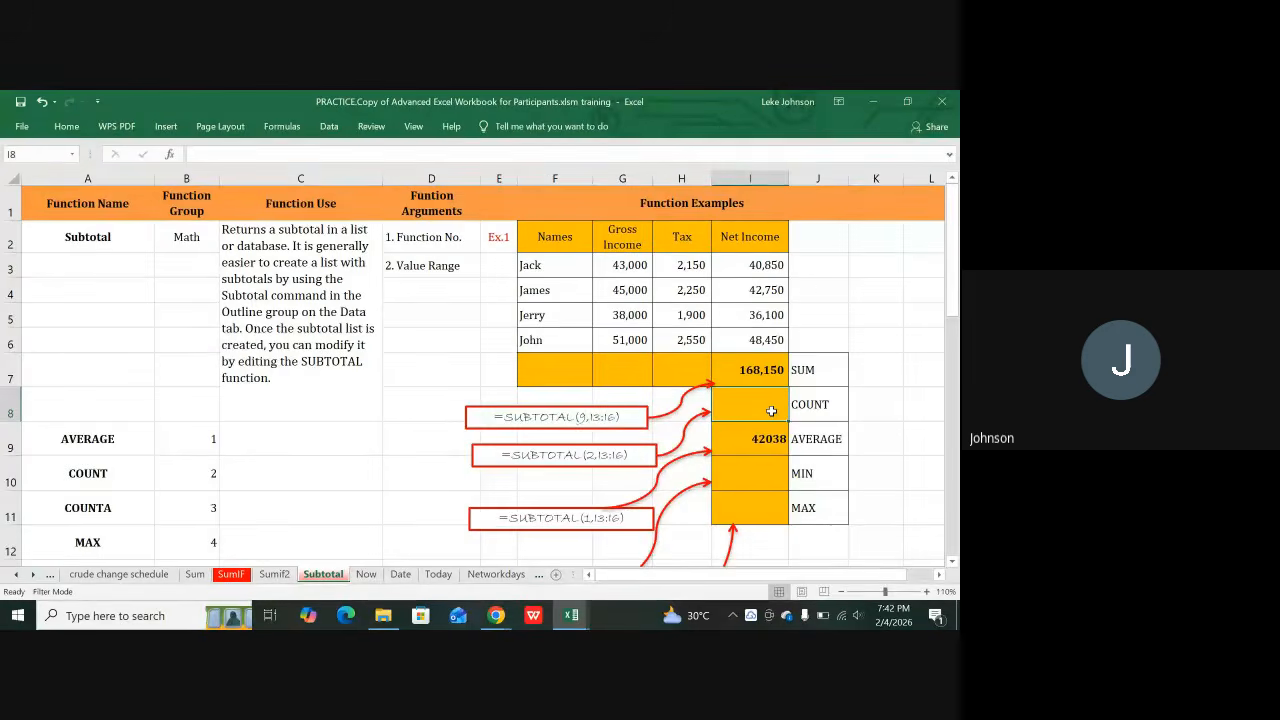
scroll(300, 500, down, 2)
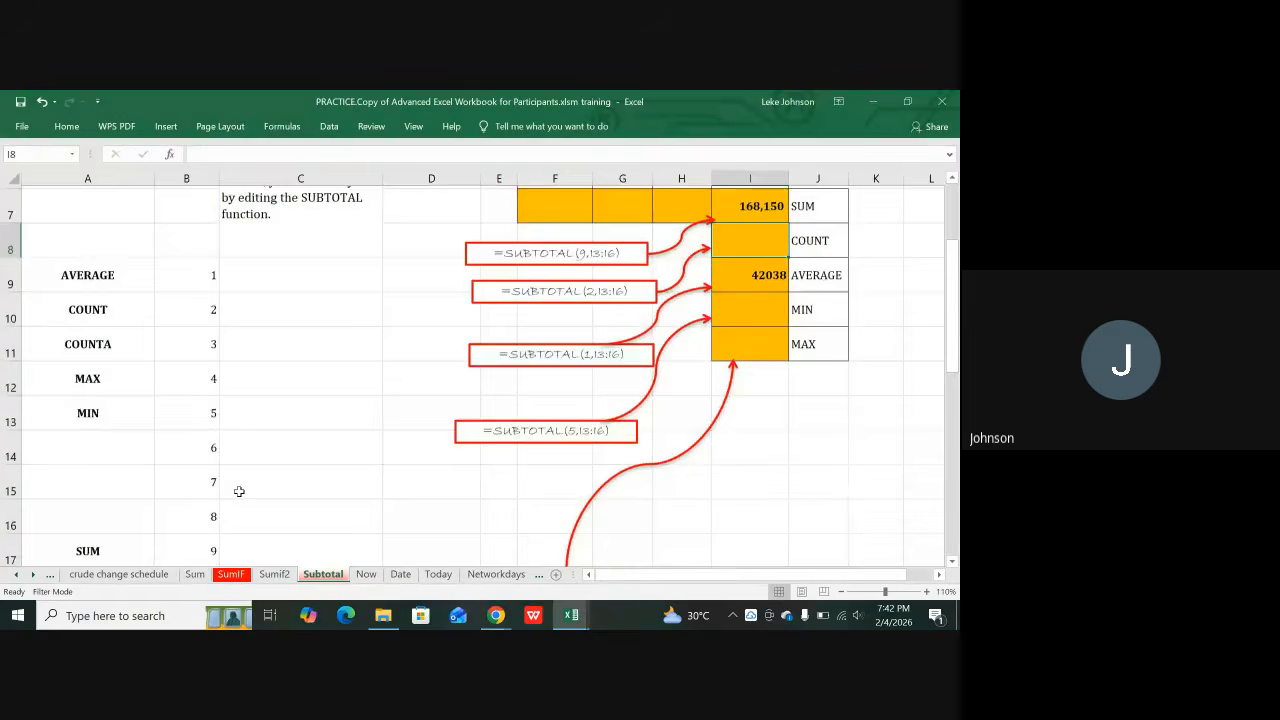
scroll(214, 466, down, 1)
scroll(209, 423, up, 2)
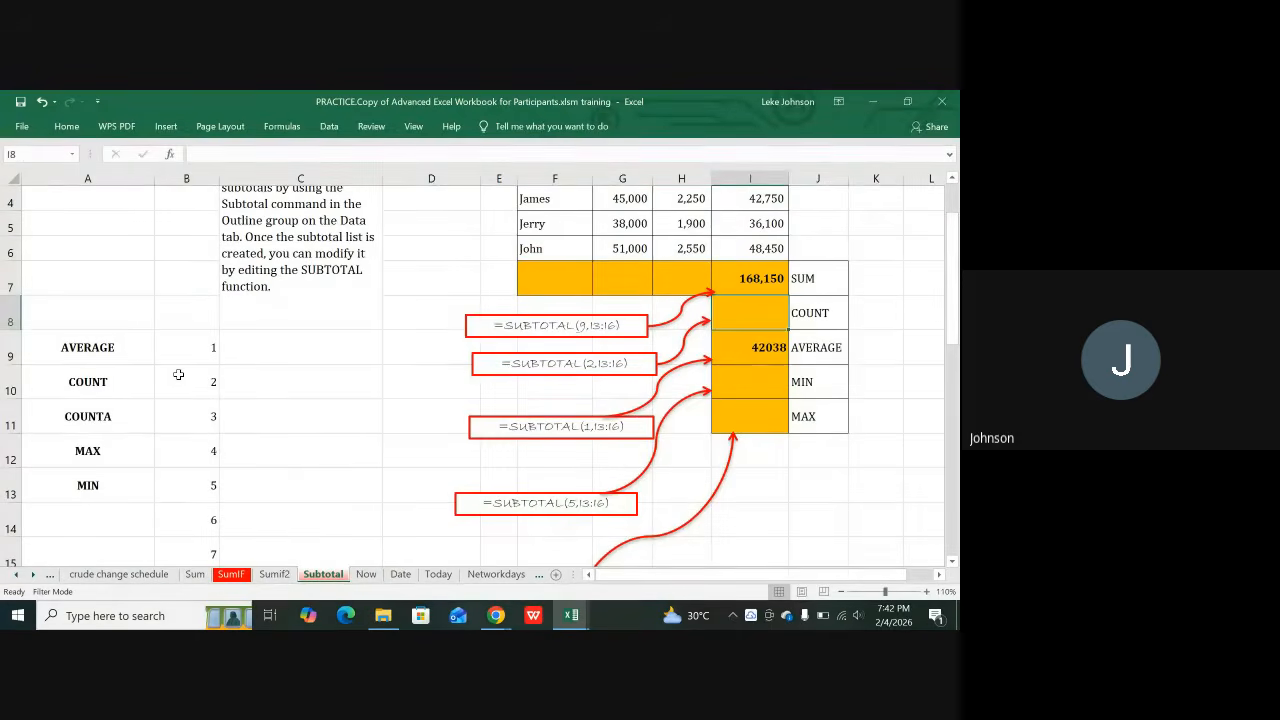
click(178, 374)
Step: Enter =SUBTOTAL(2,I3:I6) in I8, returning a count of 4
click(755, 320)
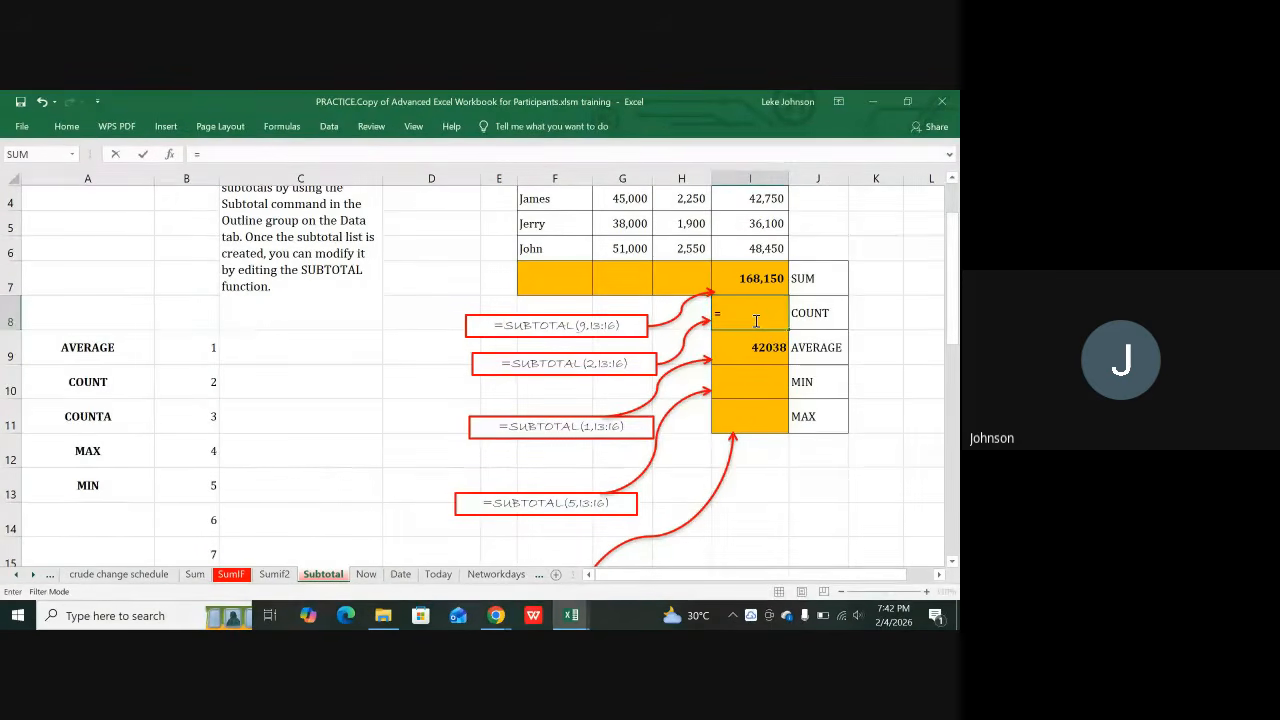
text(=subtota)
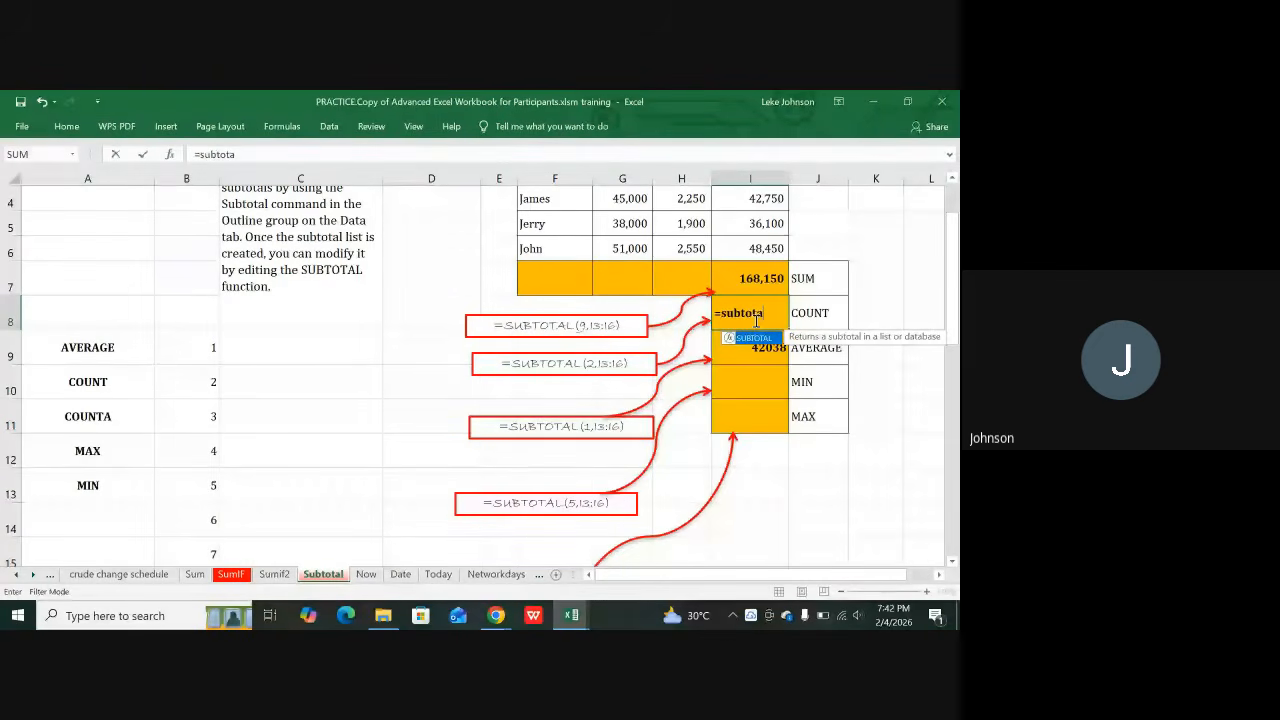
text(l()
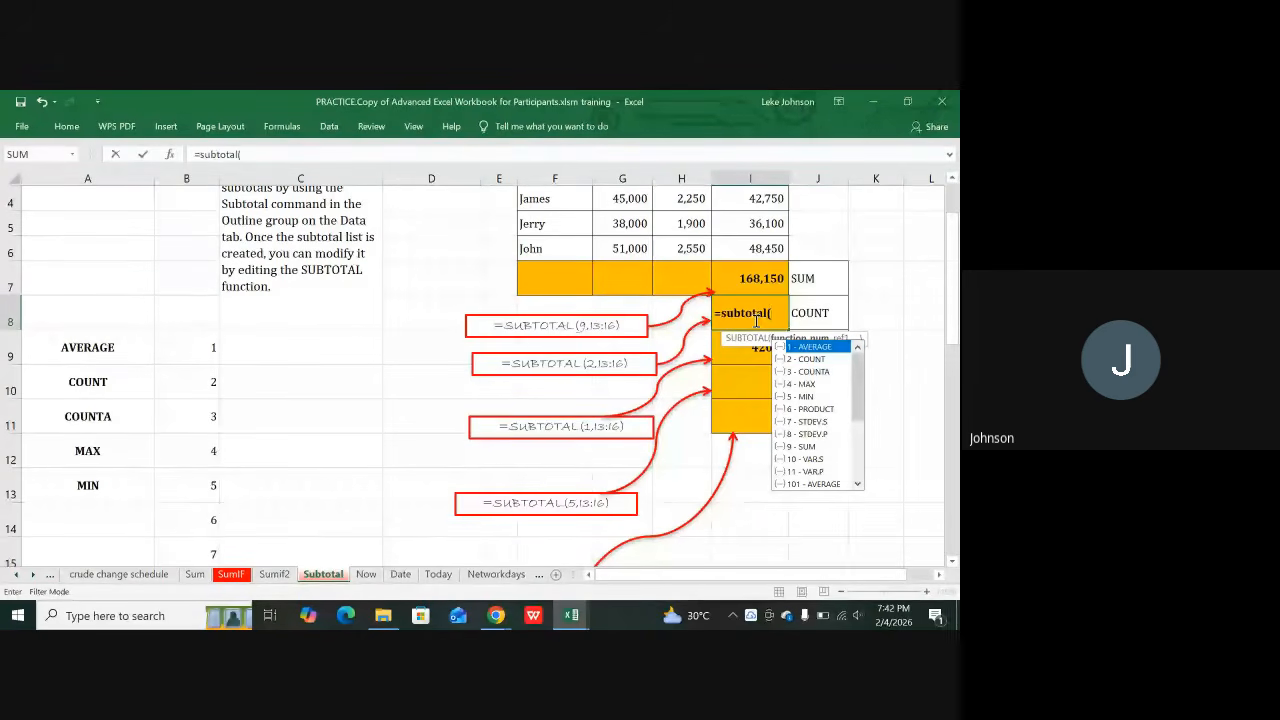
text(2)
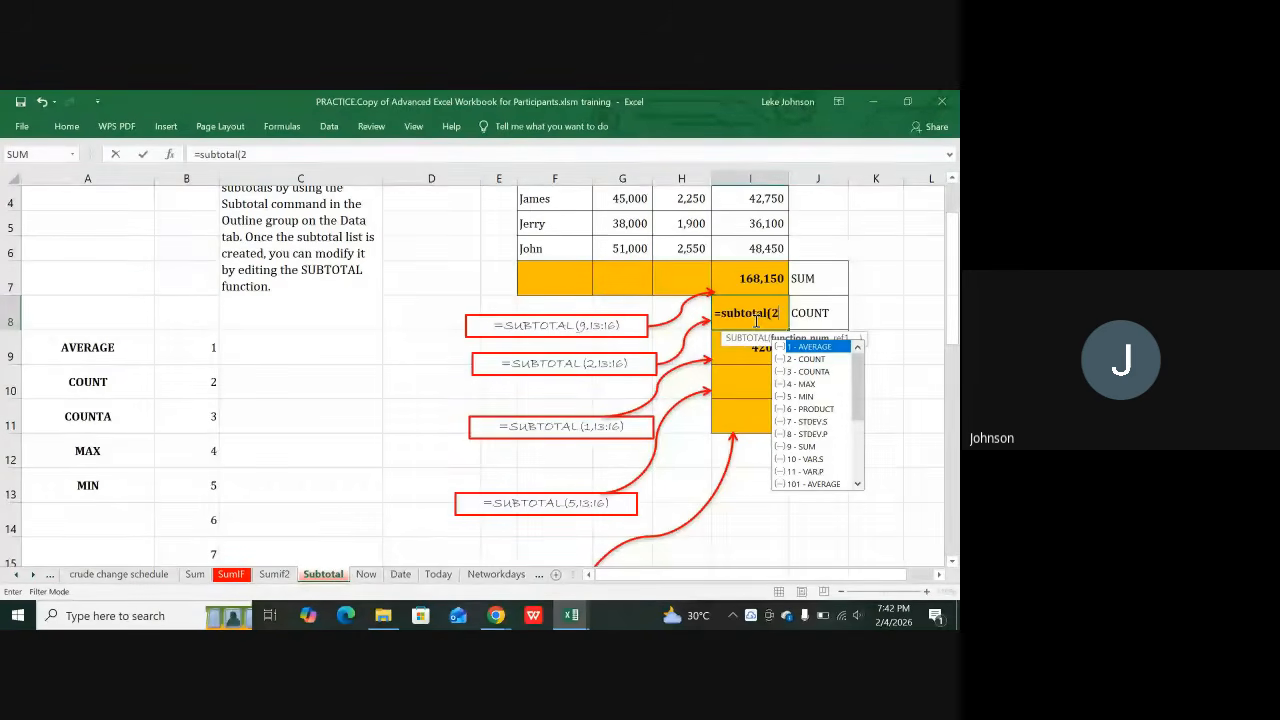
text(,)
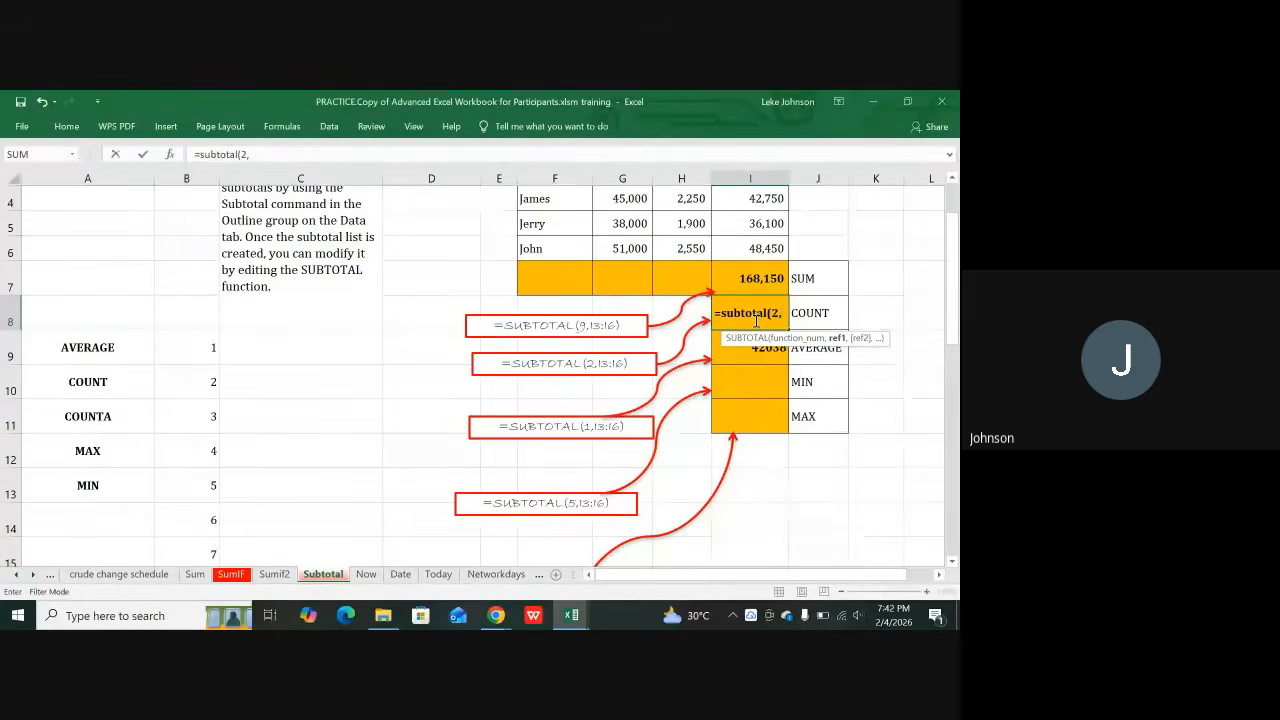
scroll(757, 320, up, 1)
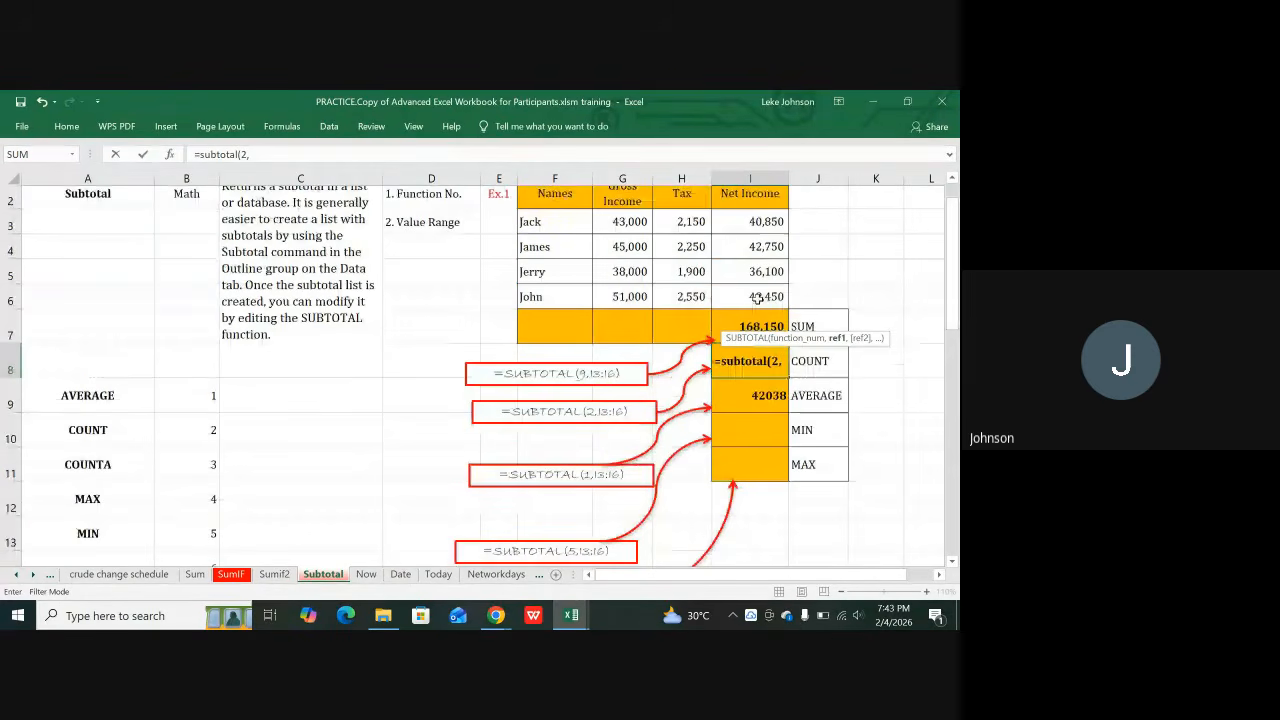
scroll(757, 297, up, 1)
click(764, 265)
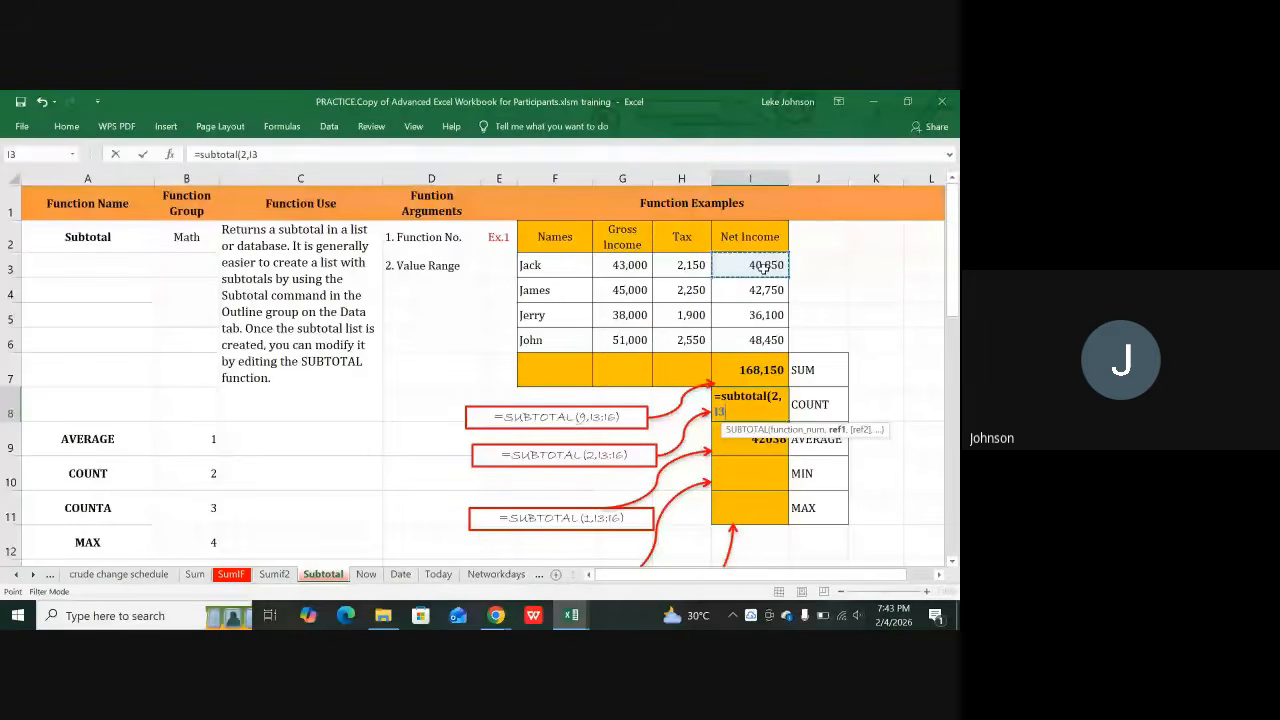
drag(764, 265, 760, 340)
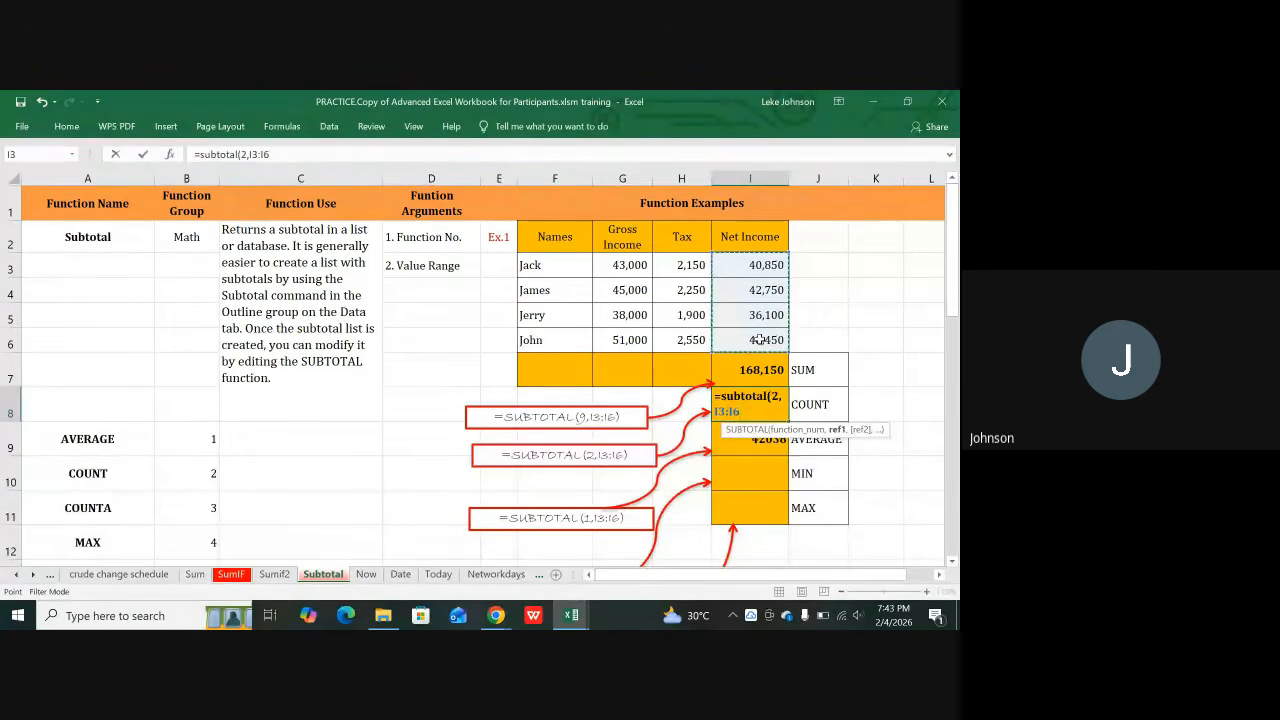
text())
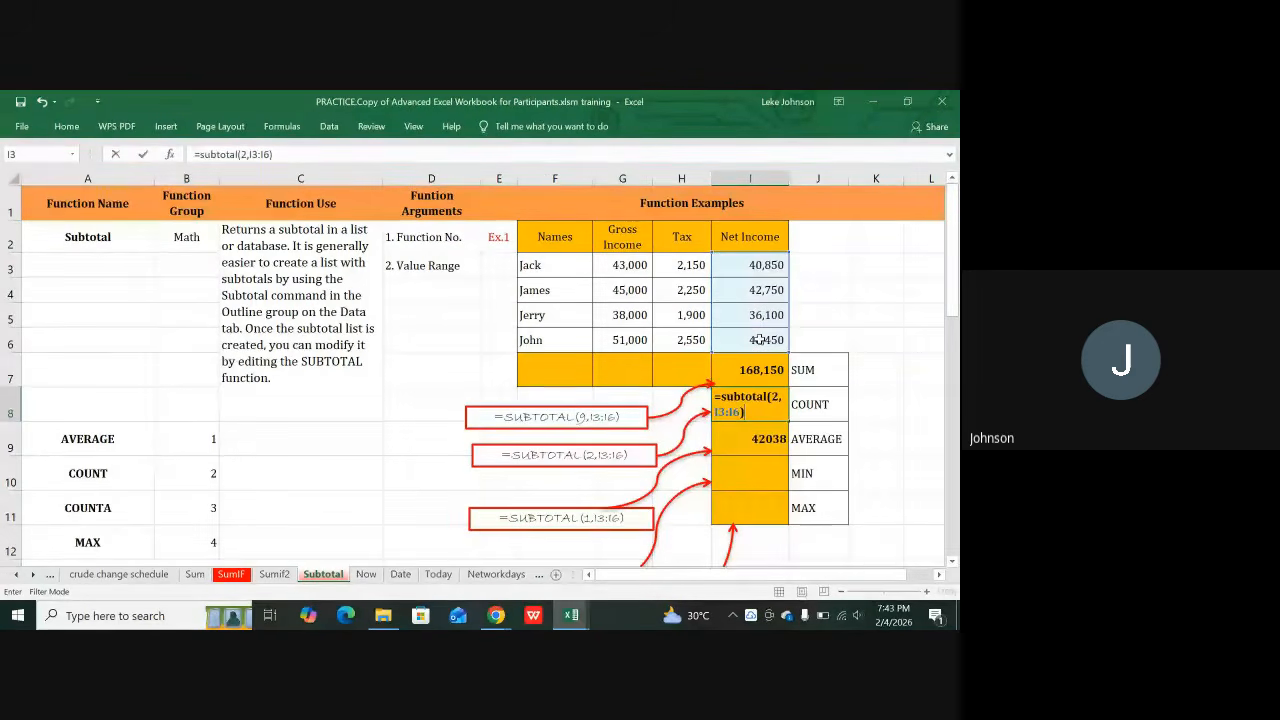
key(Return)
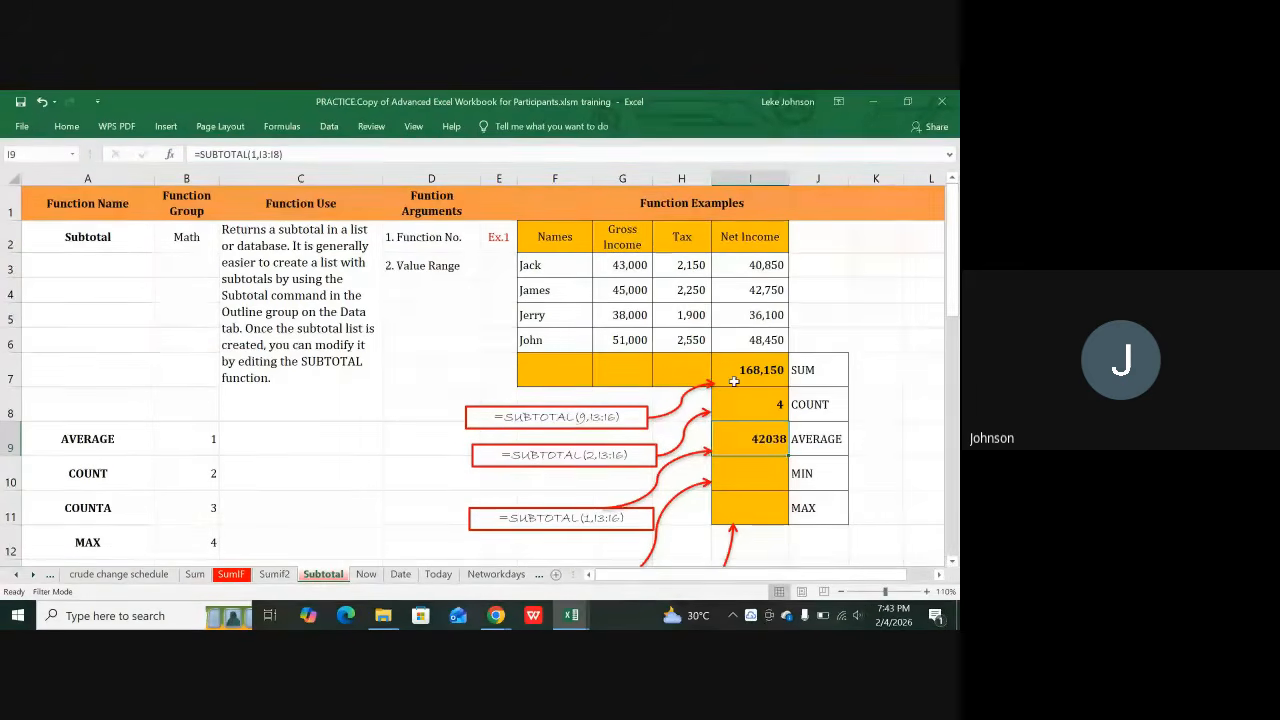
Step: Fill the orange MAX row down into row 12 and relabel J12 as COUNT
click(548, 265)
drag(548, 265, 545, 337)
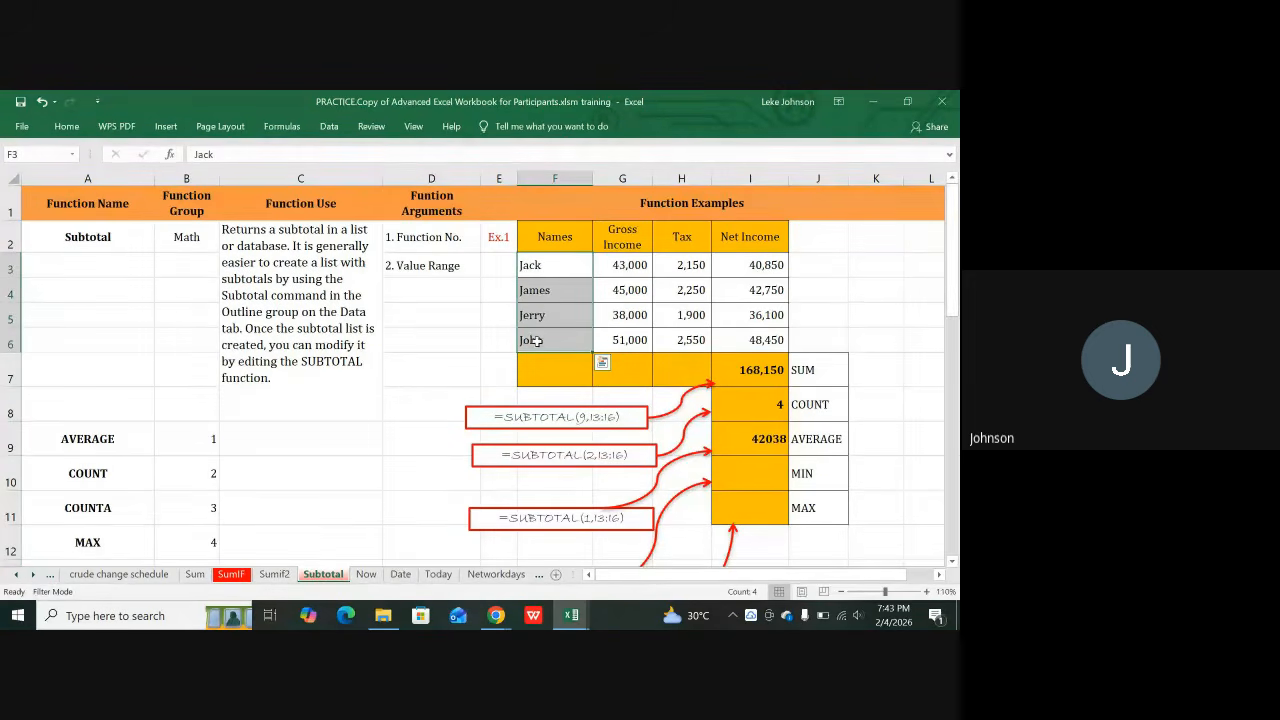
scroll(815, 495, down, 1)
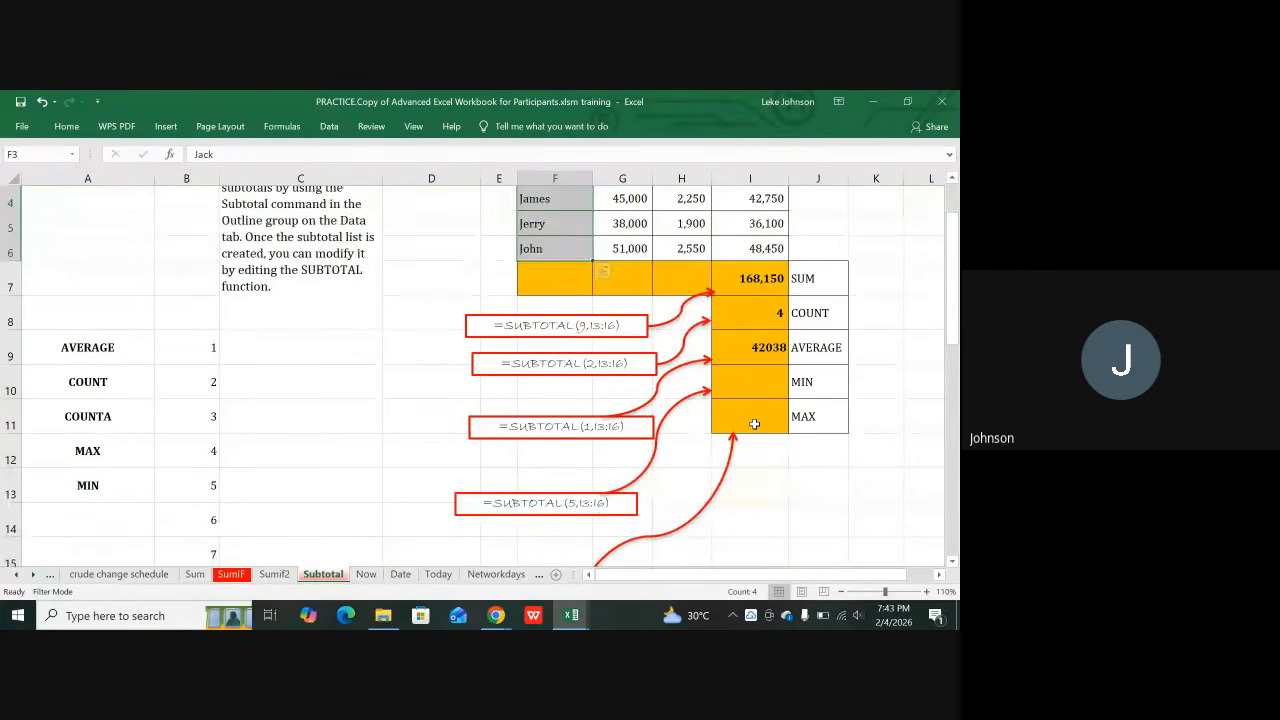
drag(745, 441, 808, 462)
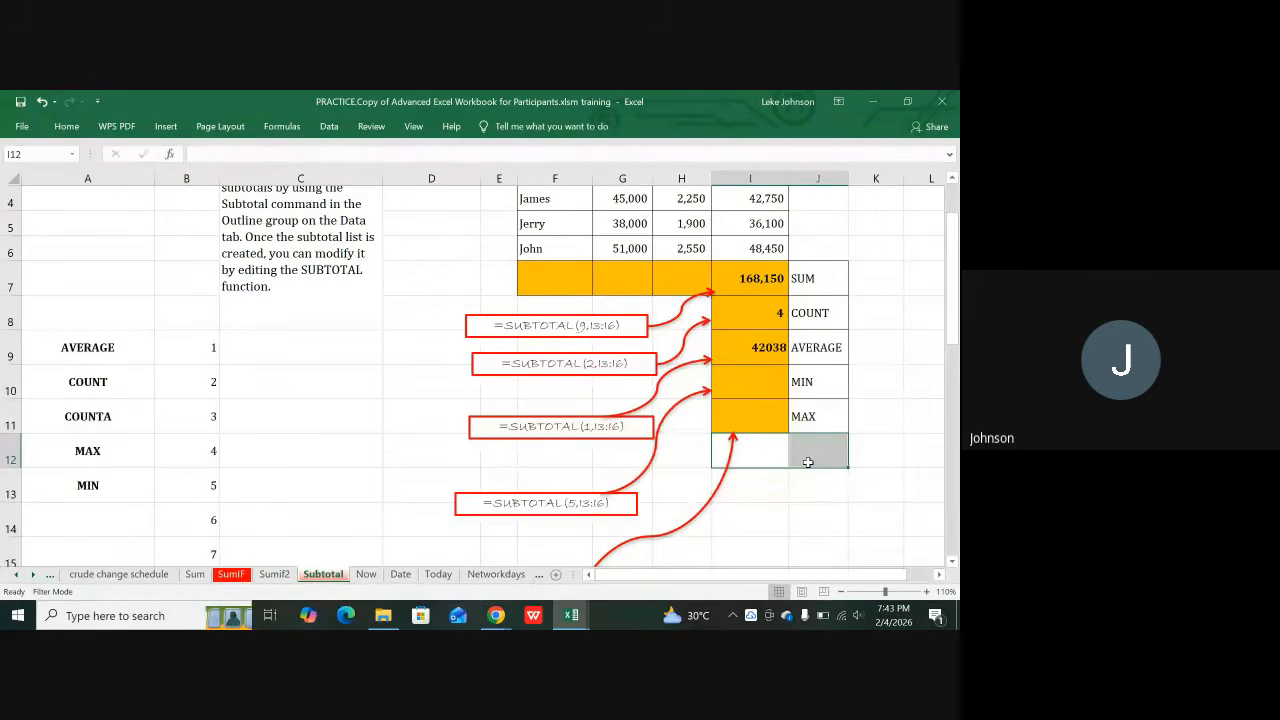
key(ctrl+d)
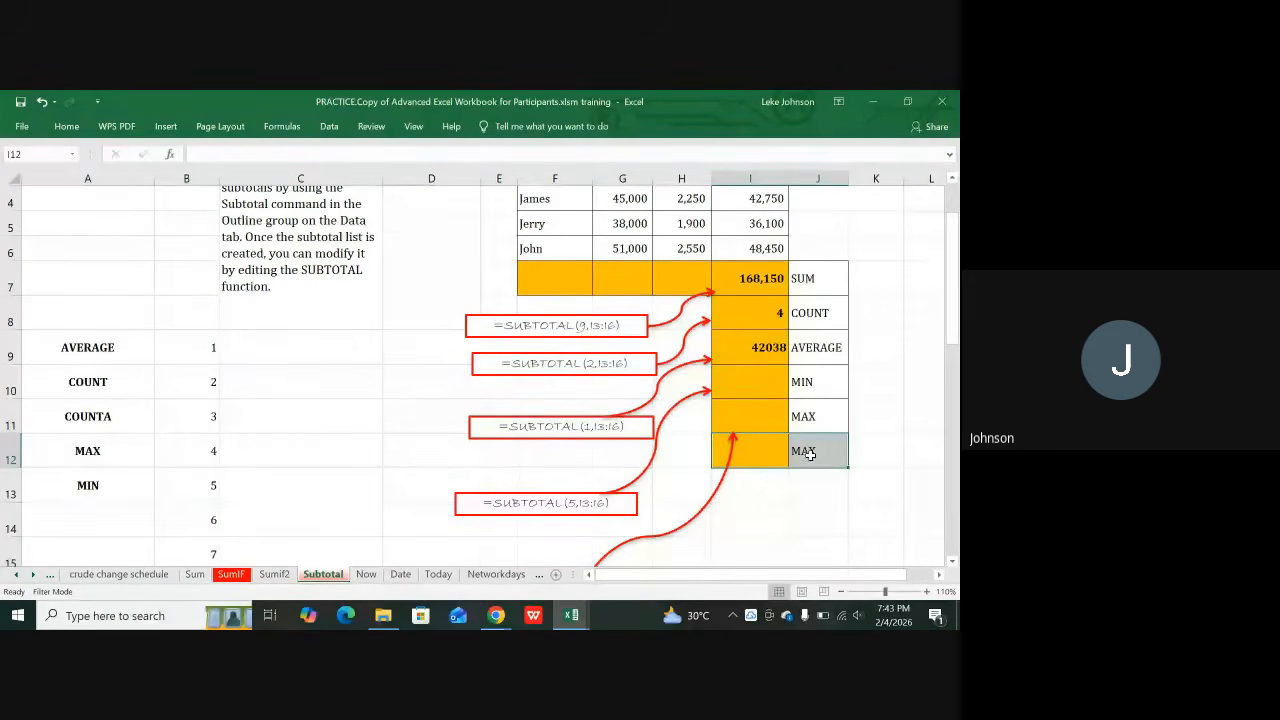
click(810, 453)
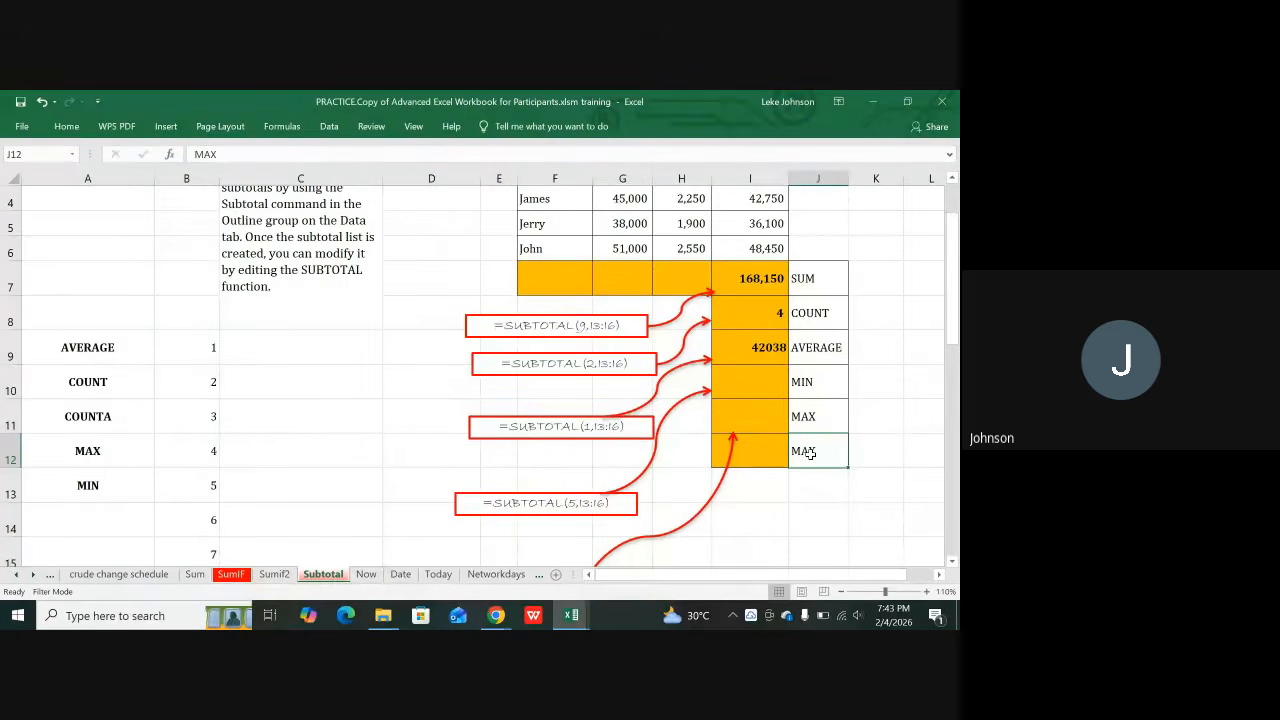
text(COUN)
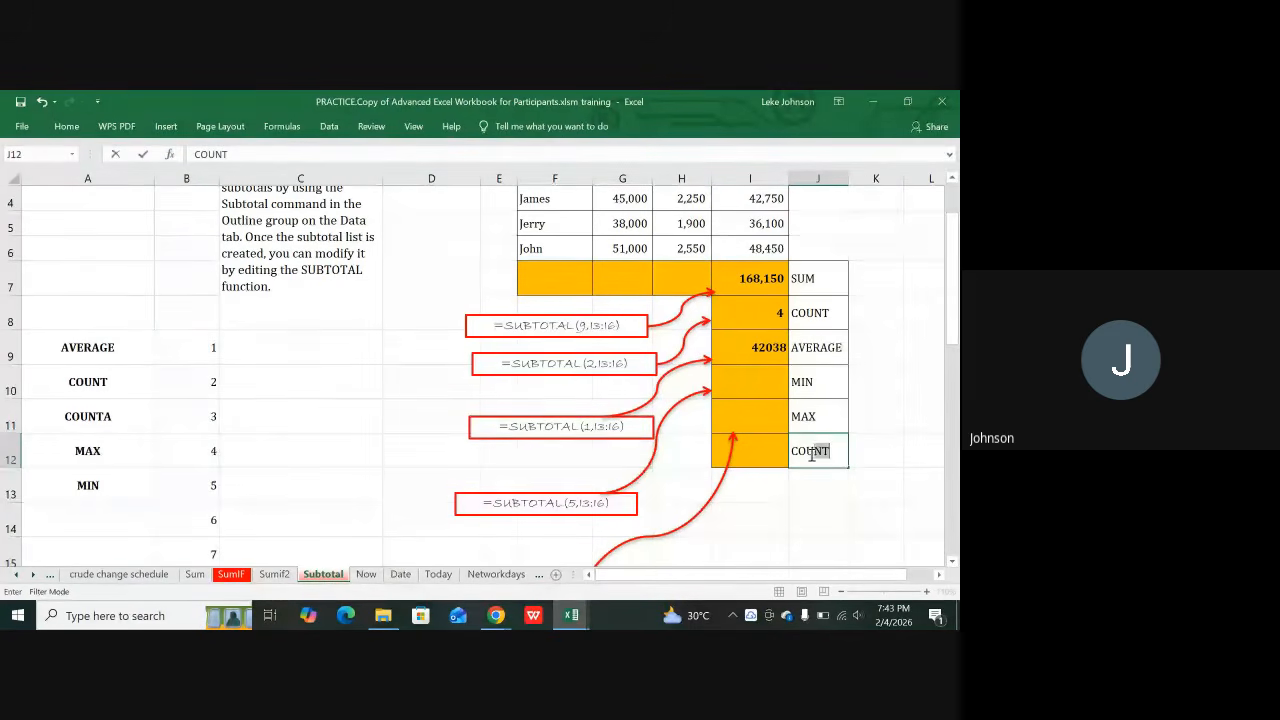
text(T)
scroll(811, 447, up, 1)
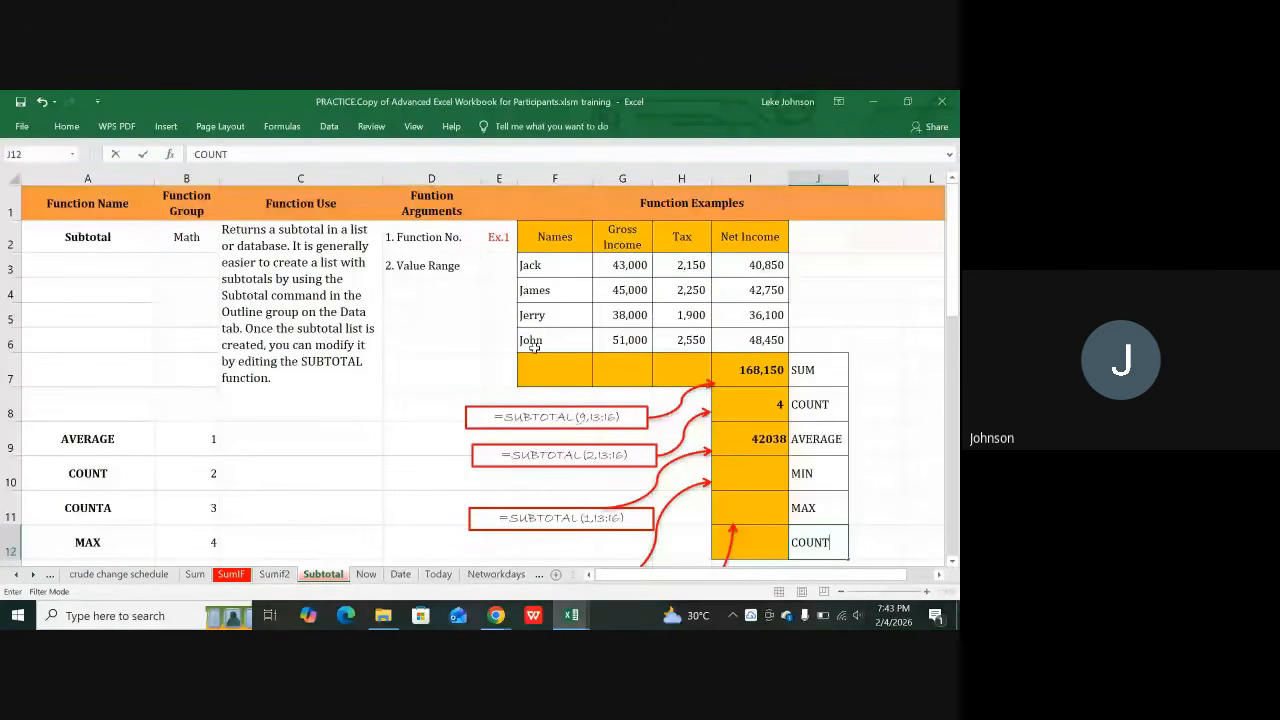
scroll(535, 345, down, 2)
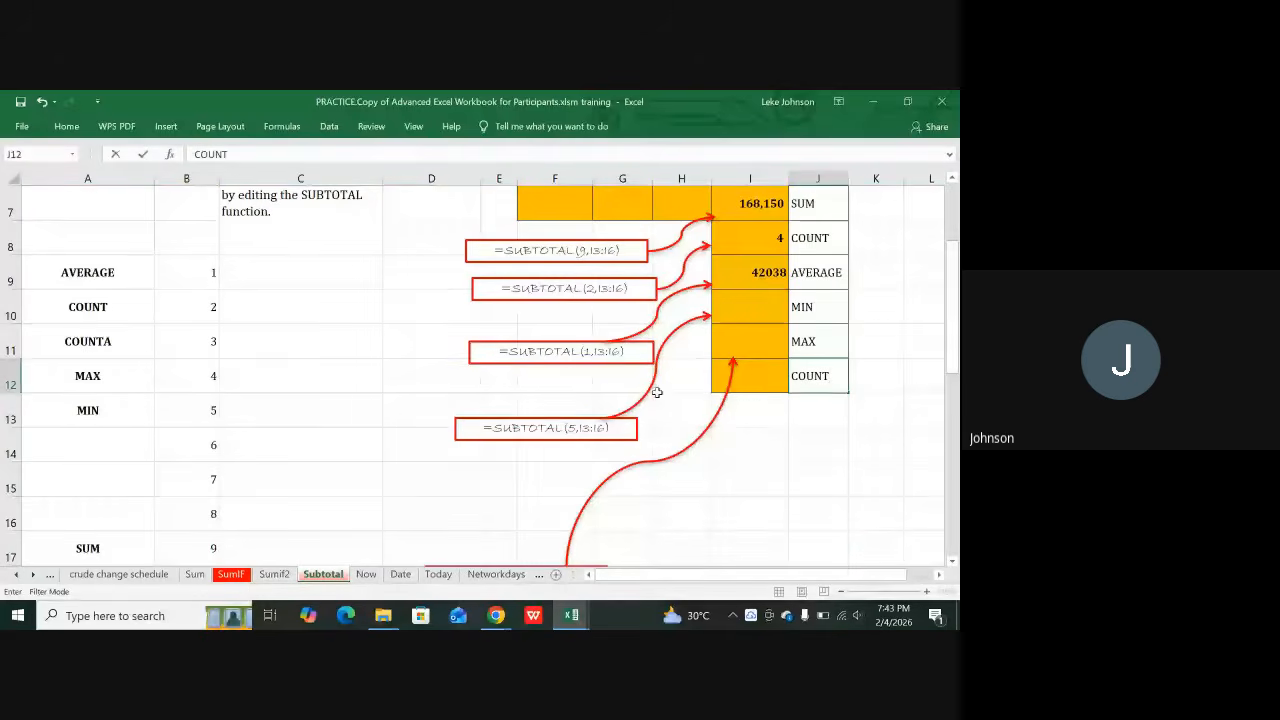
scroll(655, 390, up, 2)
scroll(652, 388, up, 1)
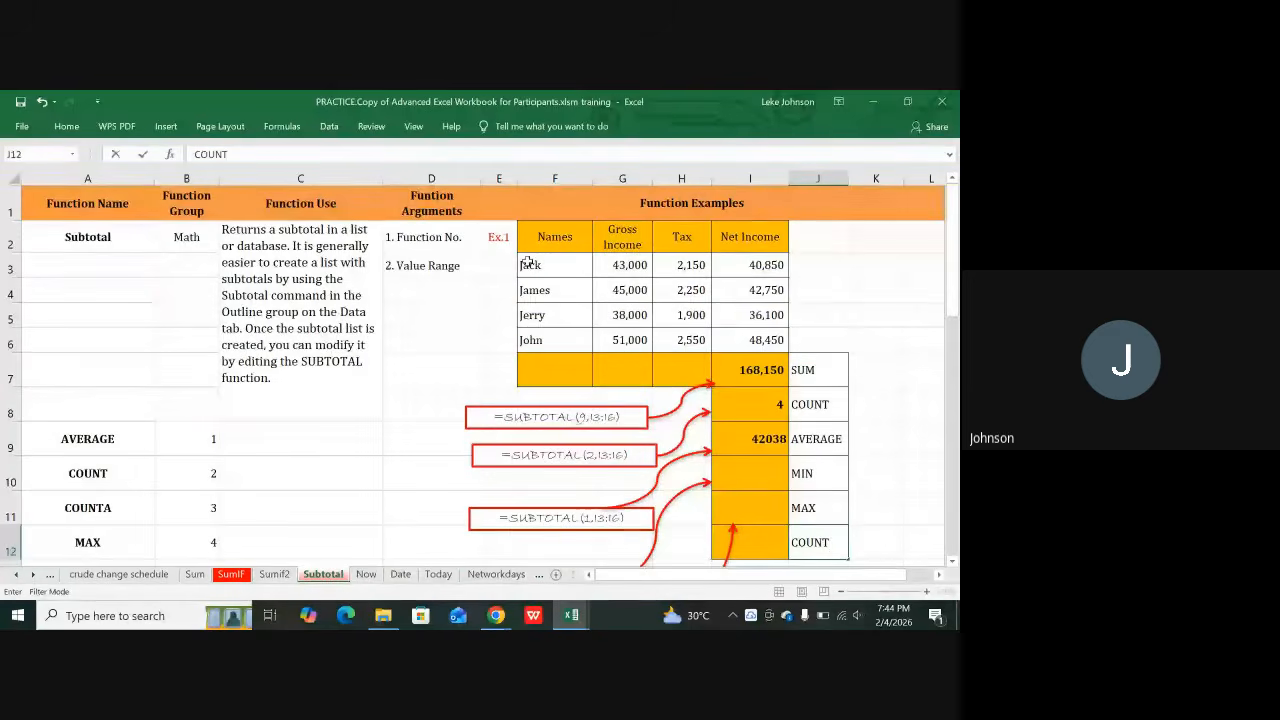
click(744, 546)
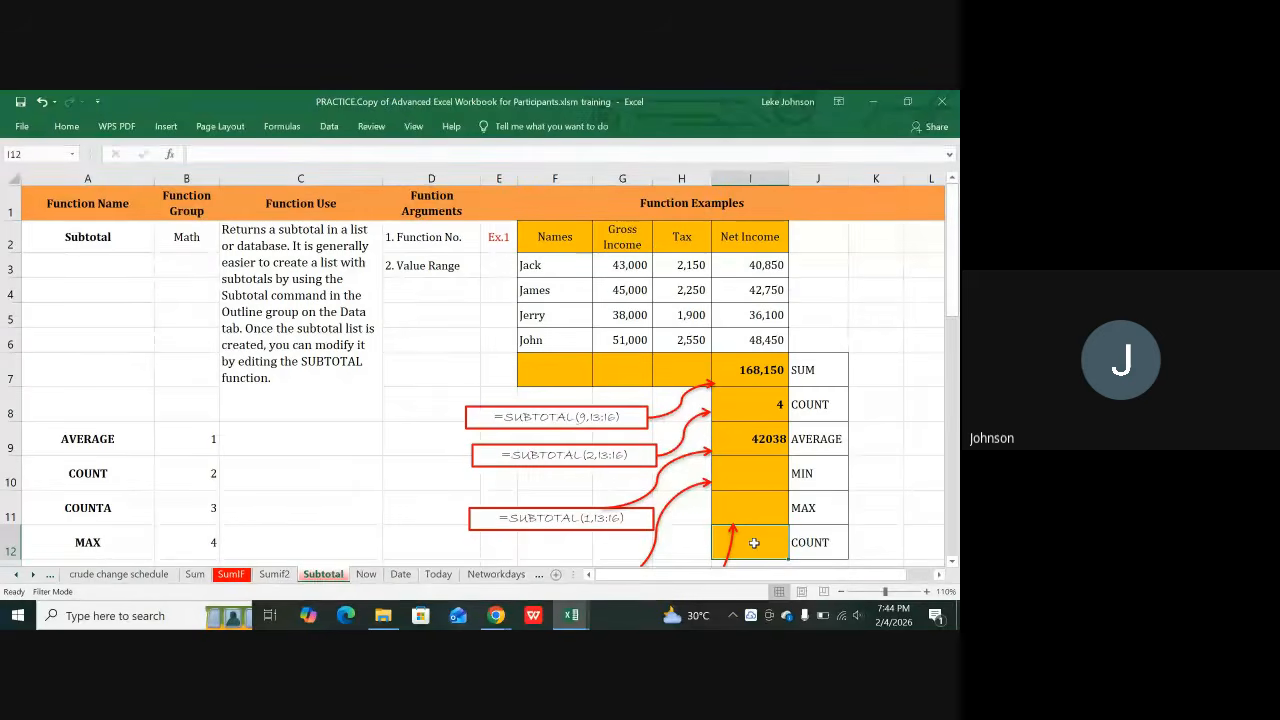
Step: Enter =SUBTOTAL(3,F3:F6) in I12 to count the four names, giving 4
text(=)
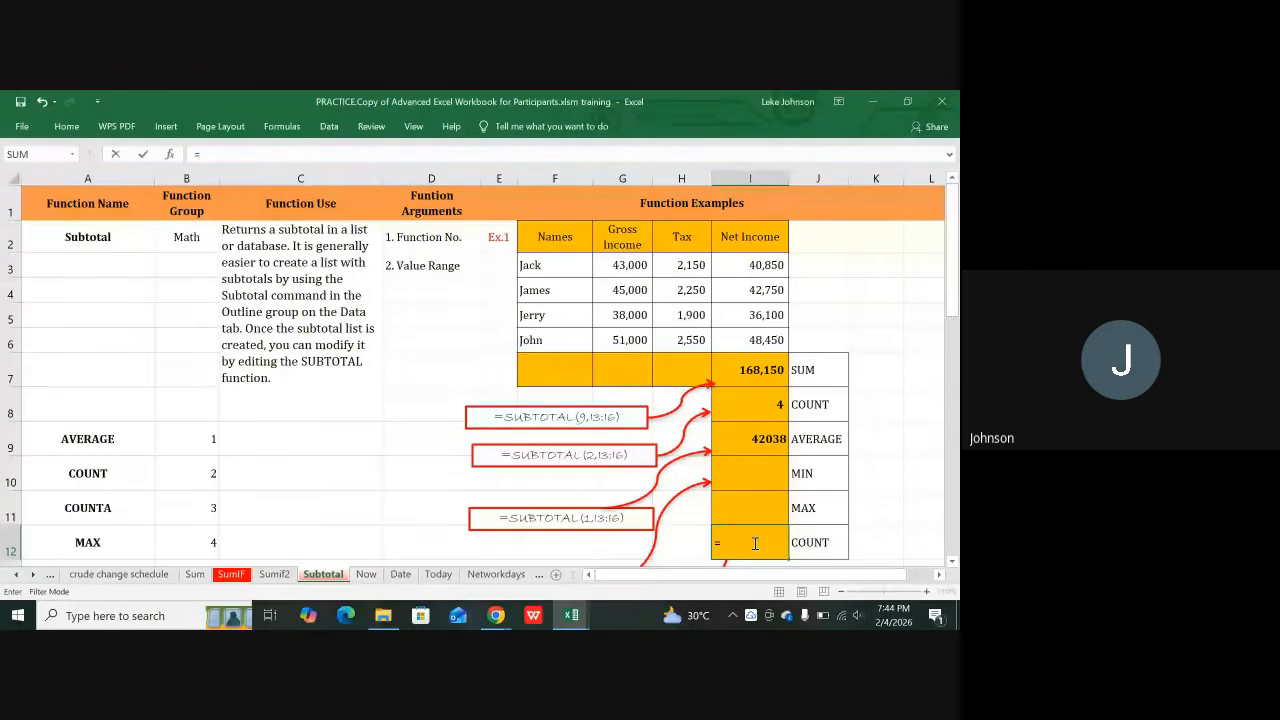
text(subt)
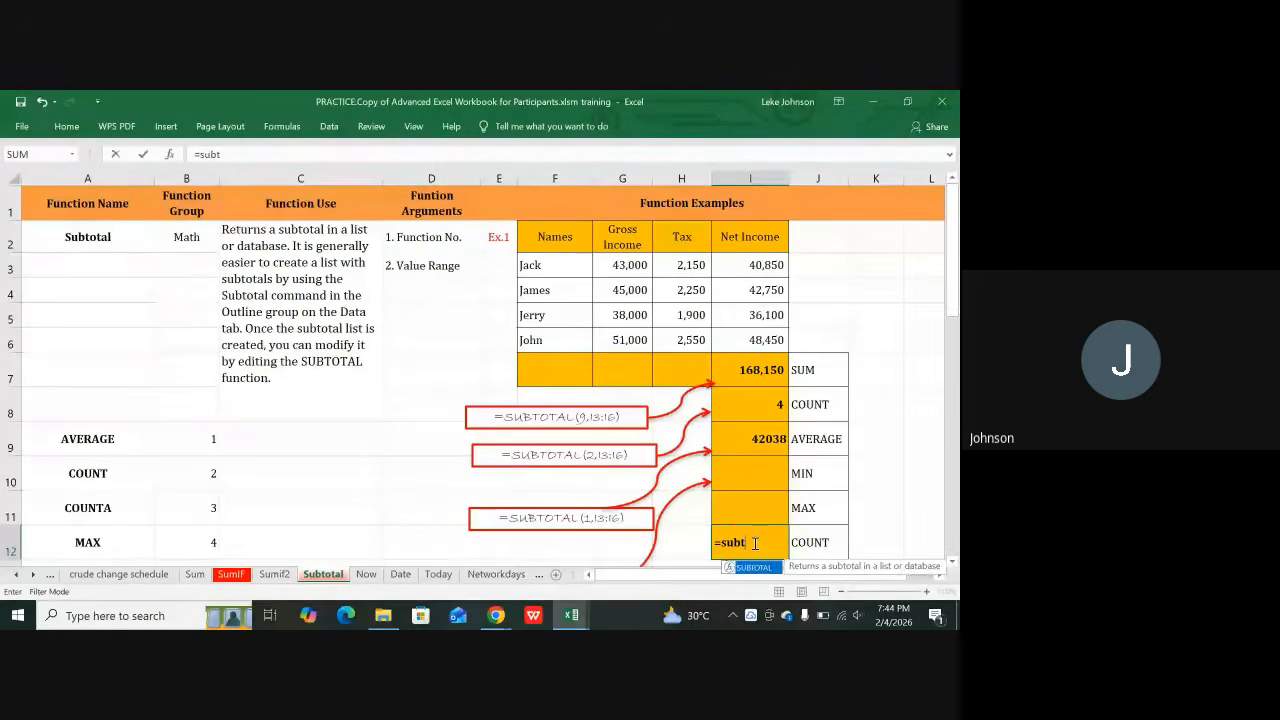
text(otal)
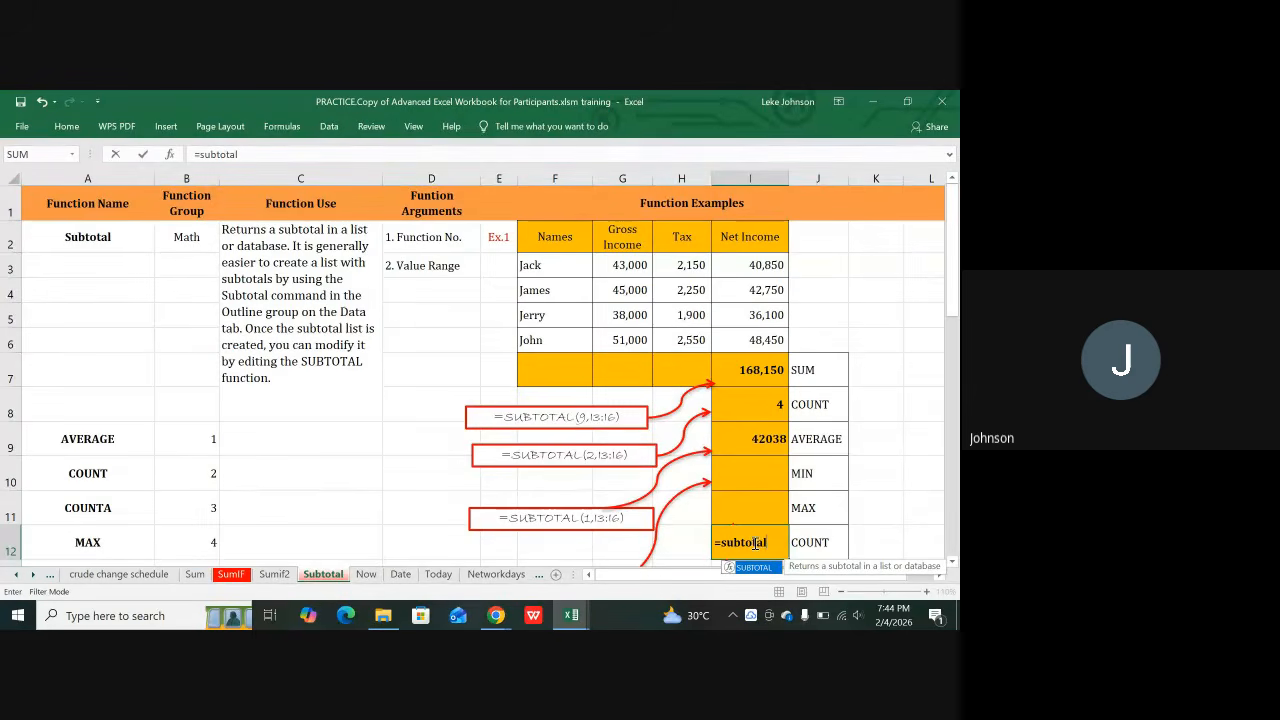
text(()
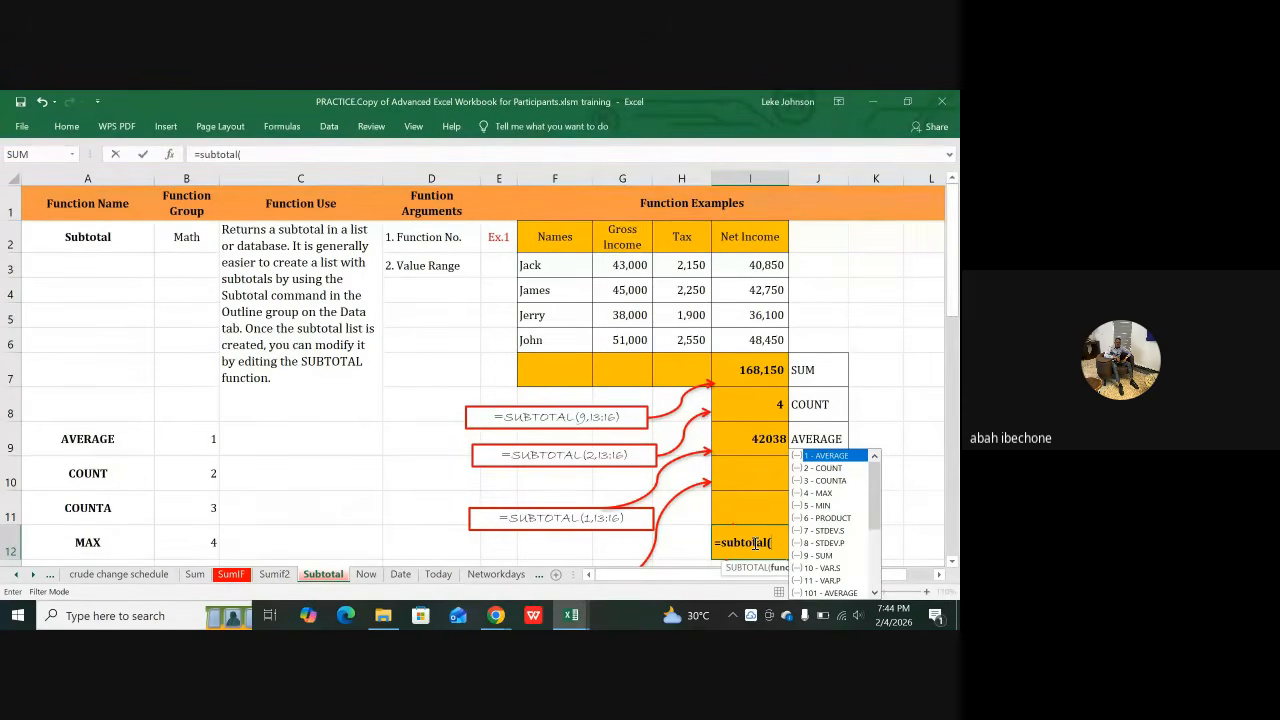
text(3)
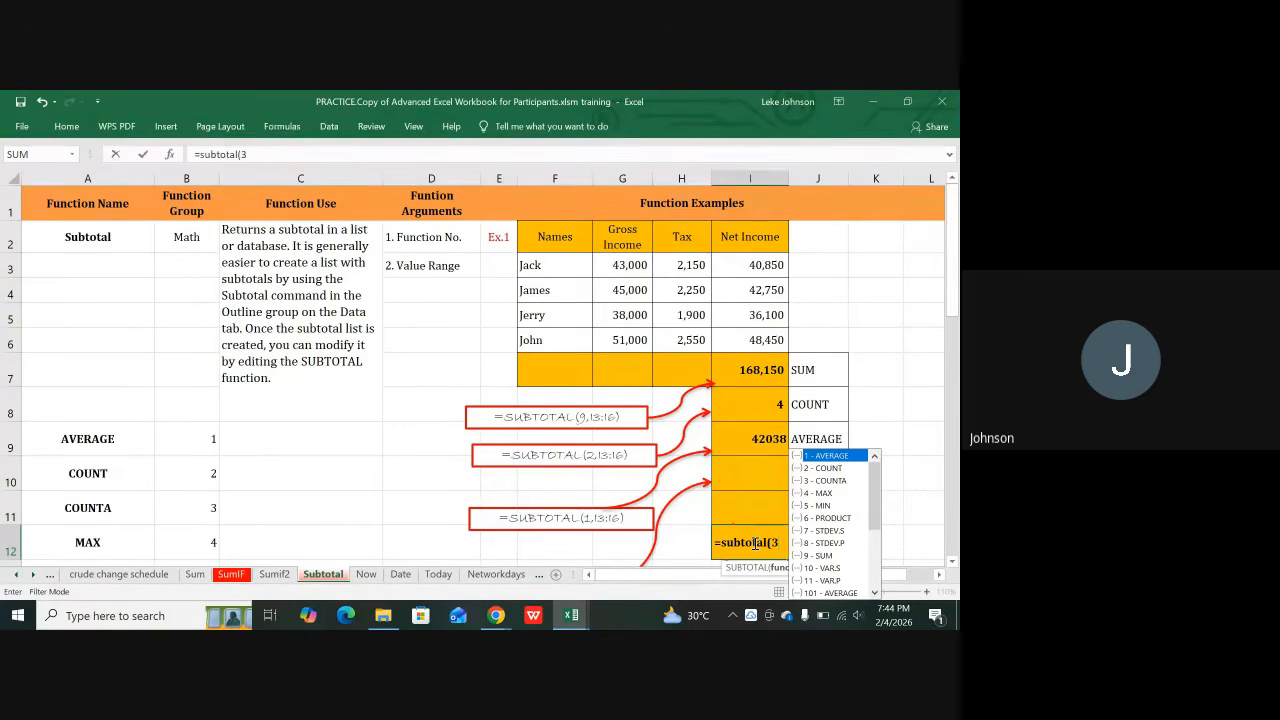
text(,)
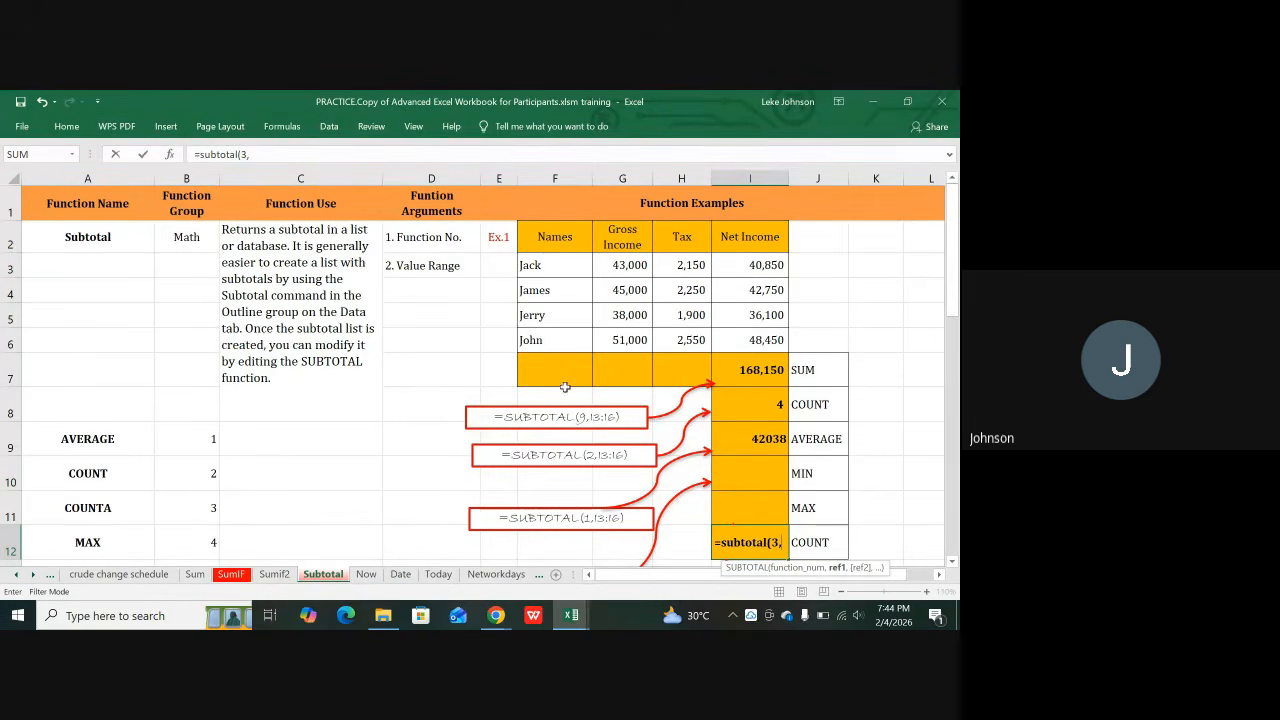
click(541, 264)
drag(541, 264, 540, 329)
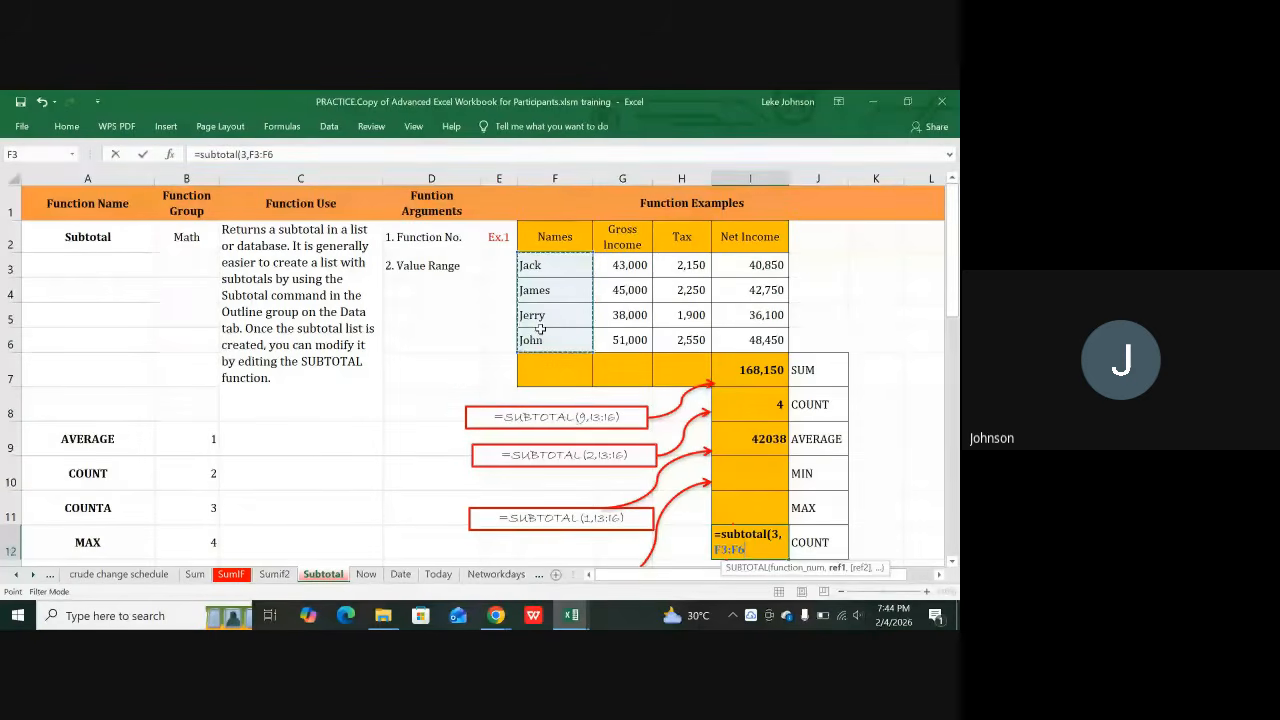
key(Return)
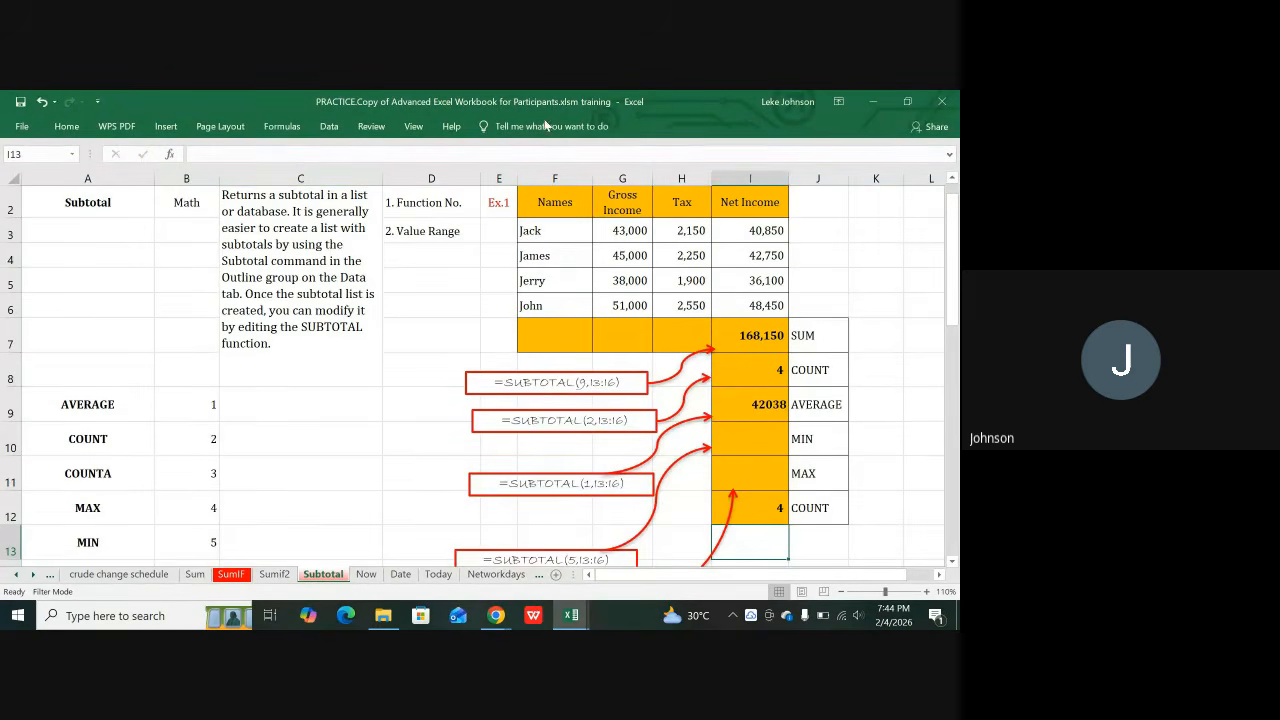
double_click(826, 508)
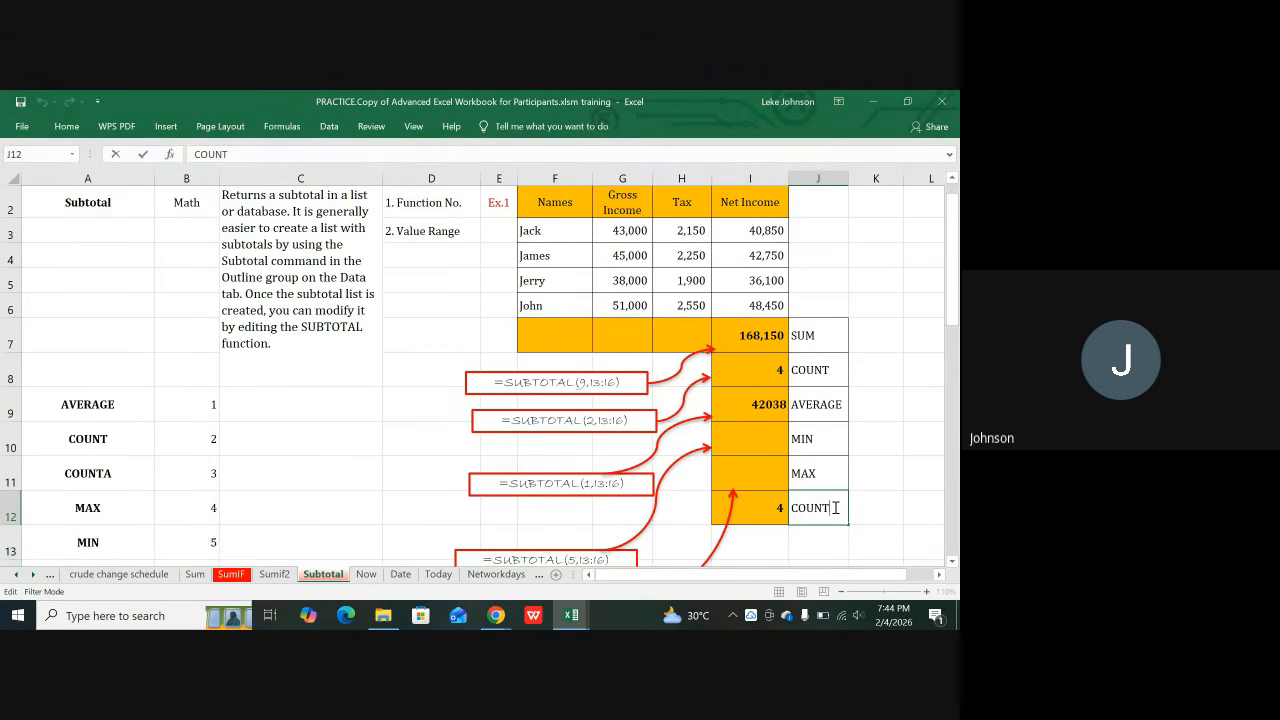
text(A)
key(Return)
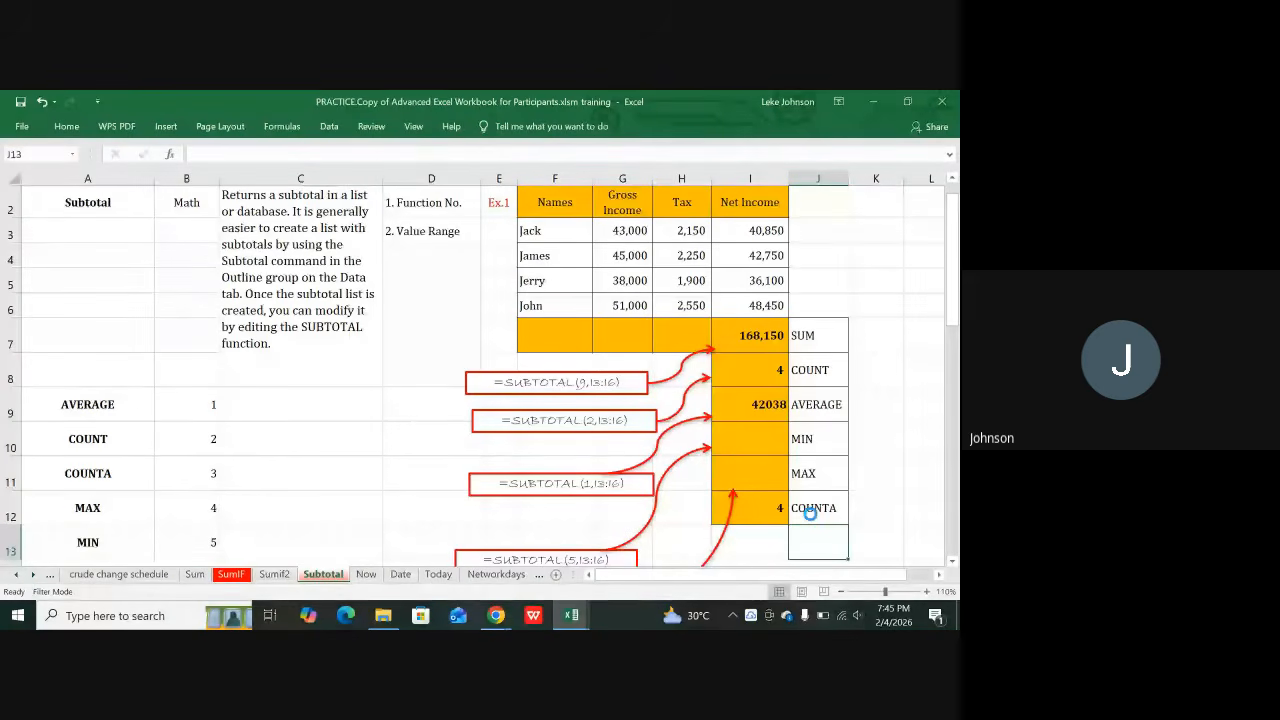
key(ctrl+s)
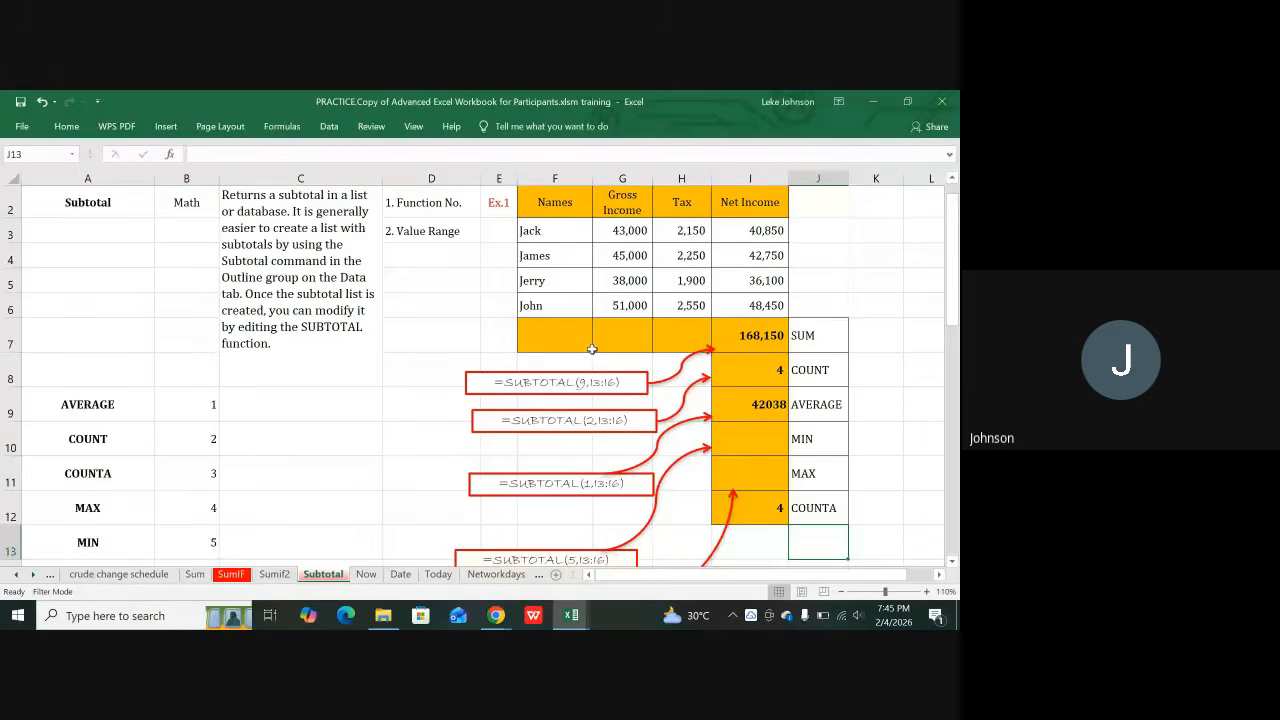
scroll(595, 341, down, 1)
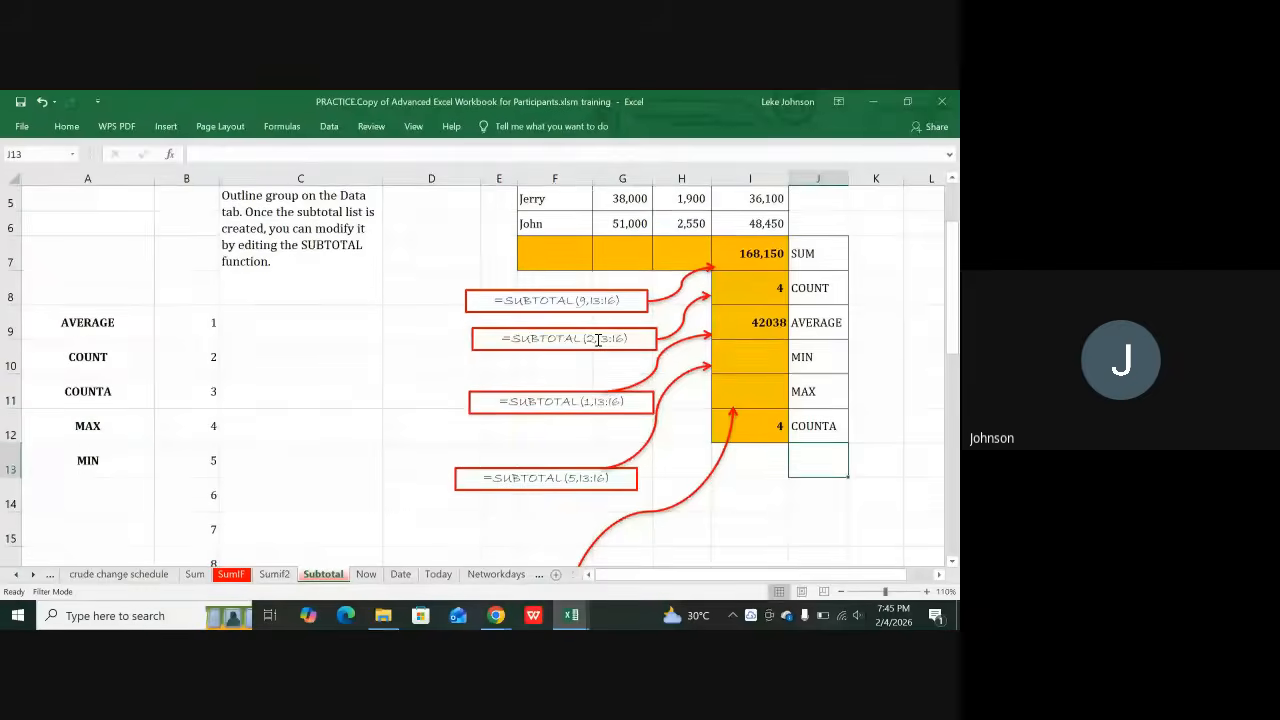
scroll(597, 340, down, 1)
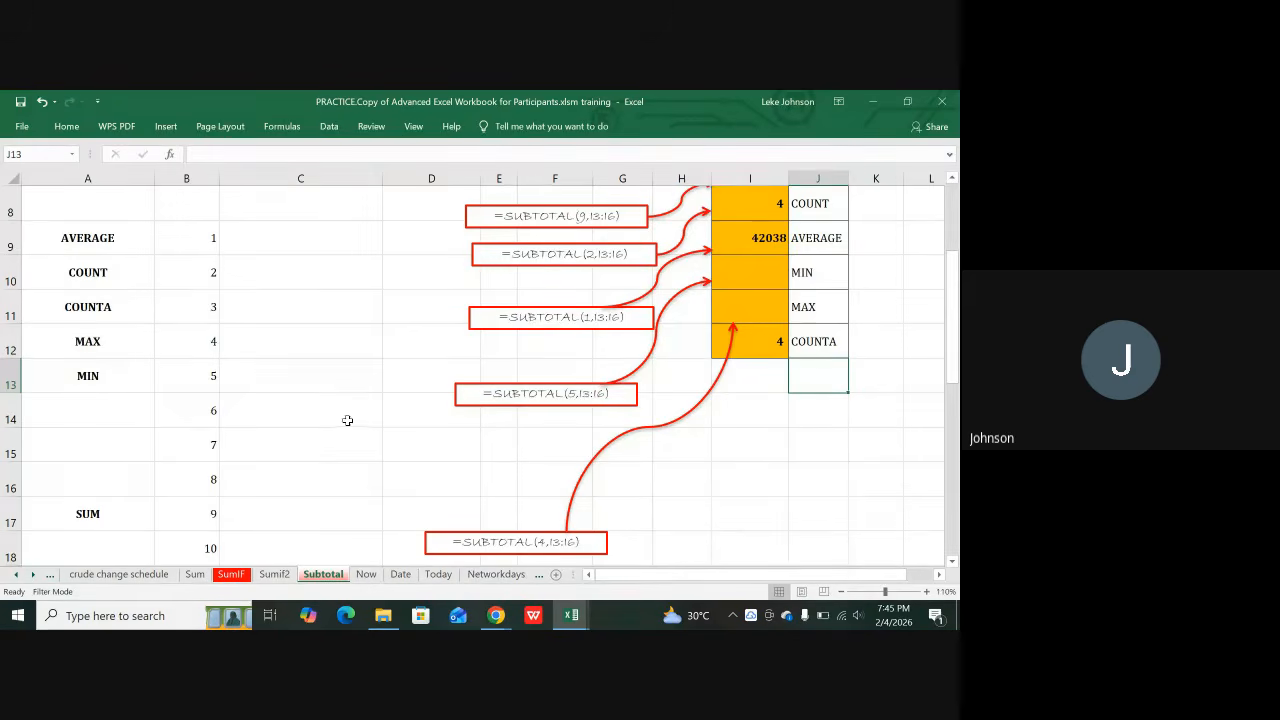
scroll(347, 420, up, 1)
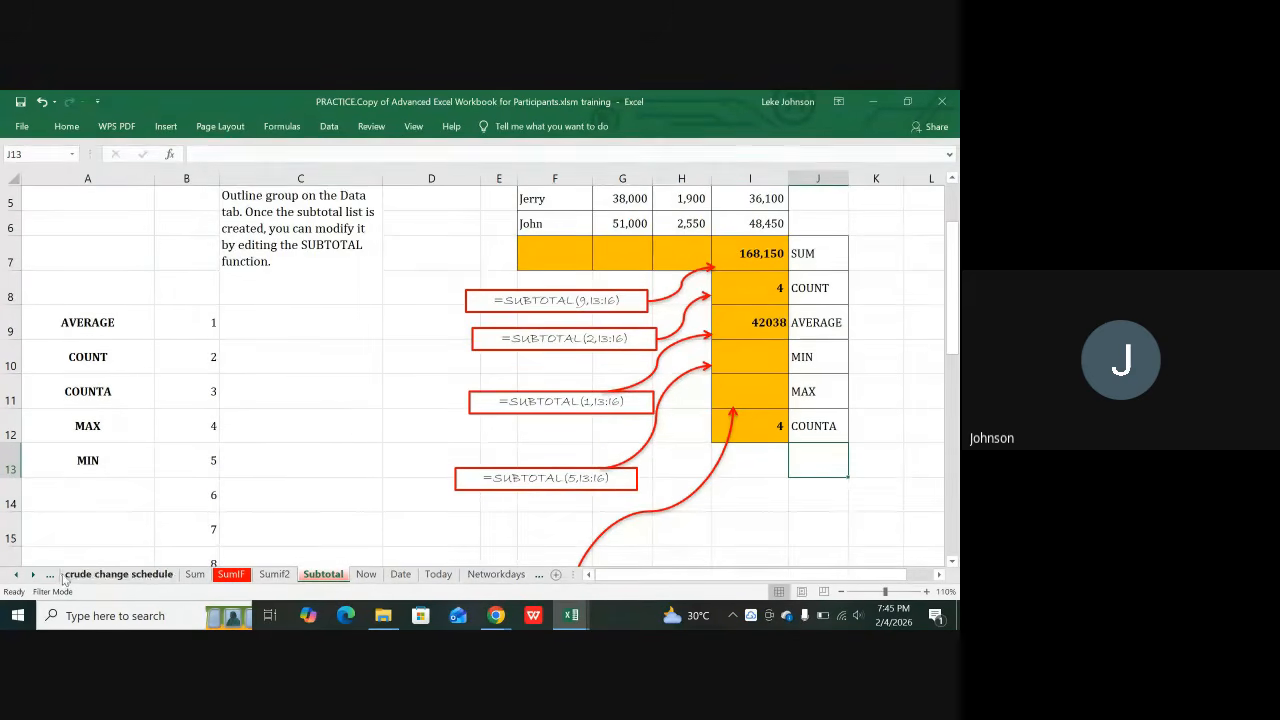
Step: Scroll the sheet tabs back to the start and switch to the Function Information sheet
click(16, 577)
click(16, 577)
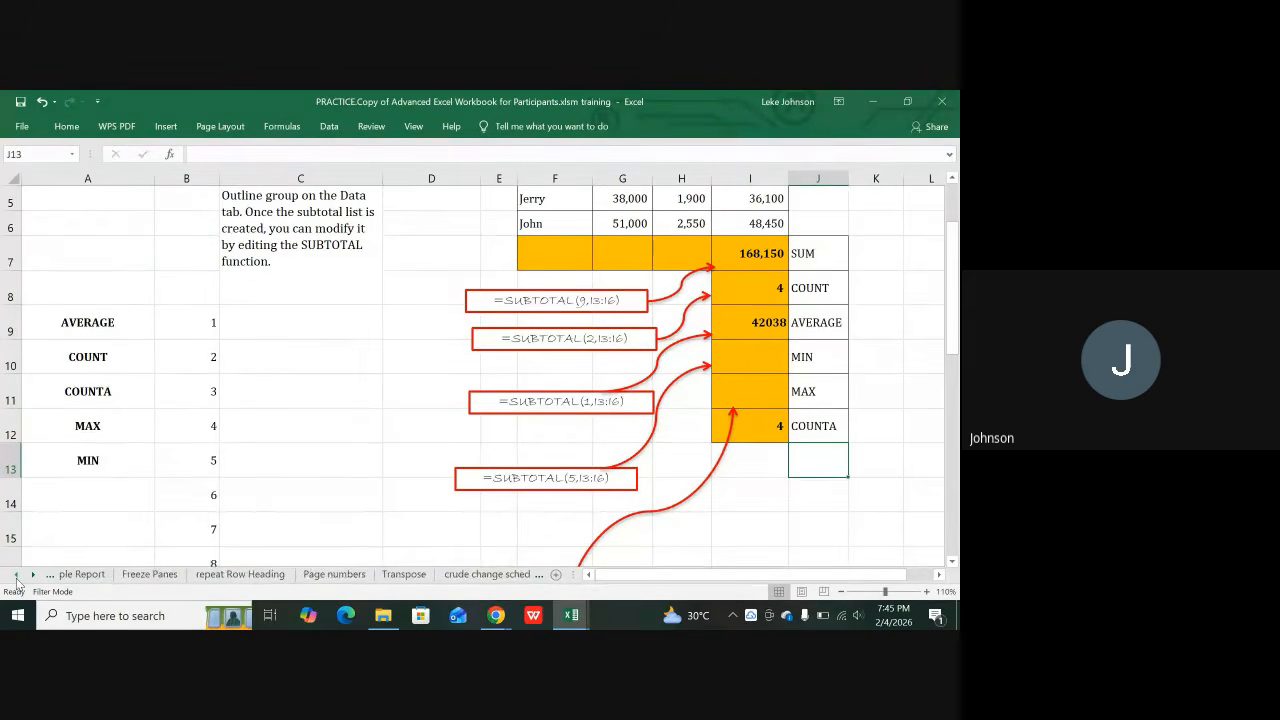
drag(16, 577, 16, 580)
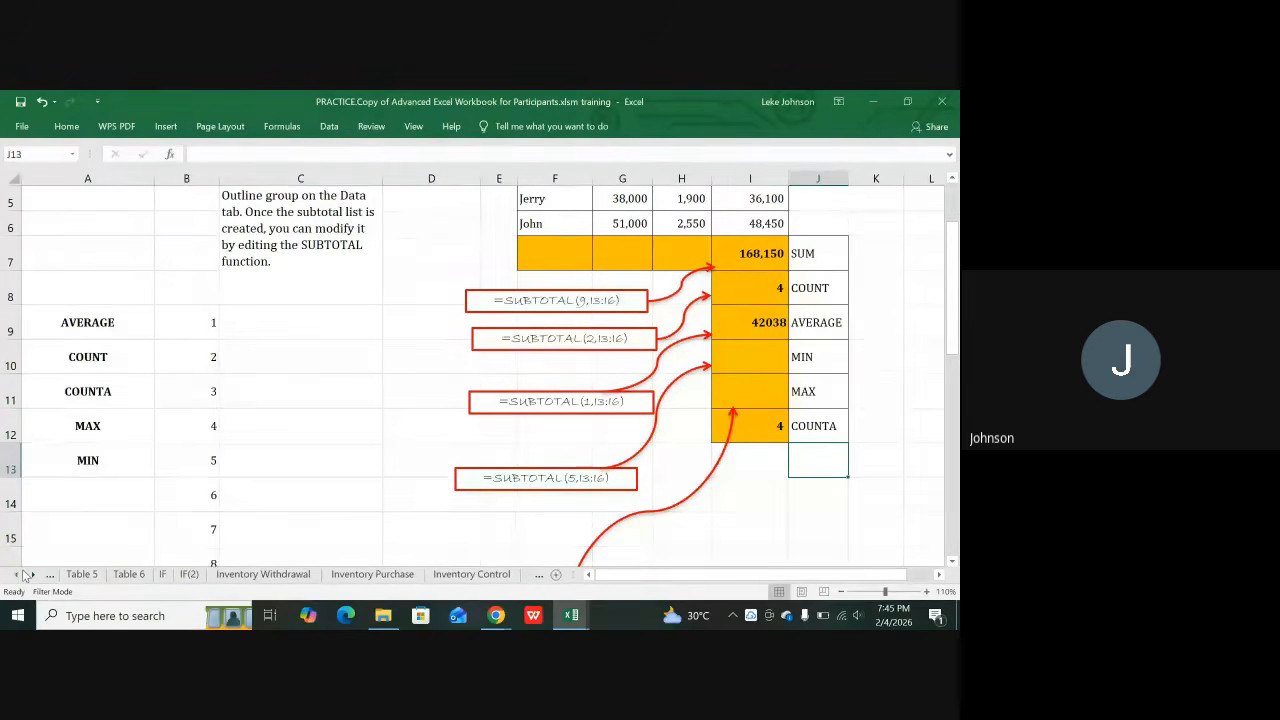
drag(17, 578, 18, 580)
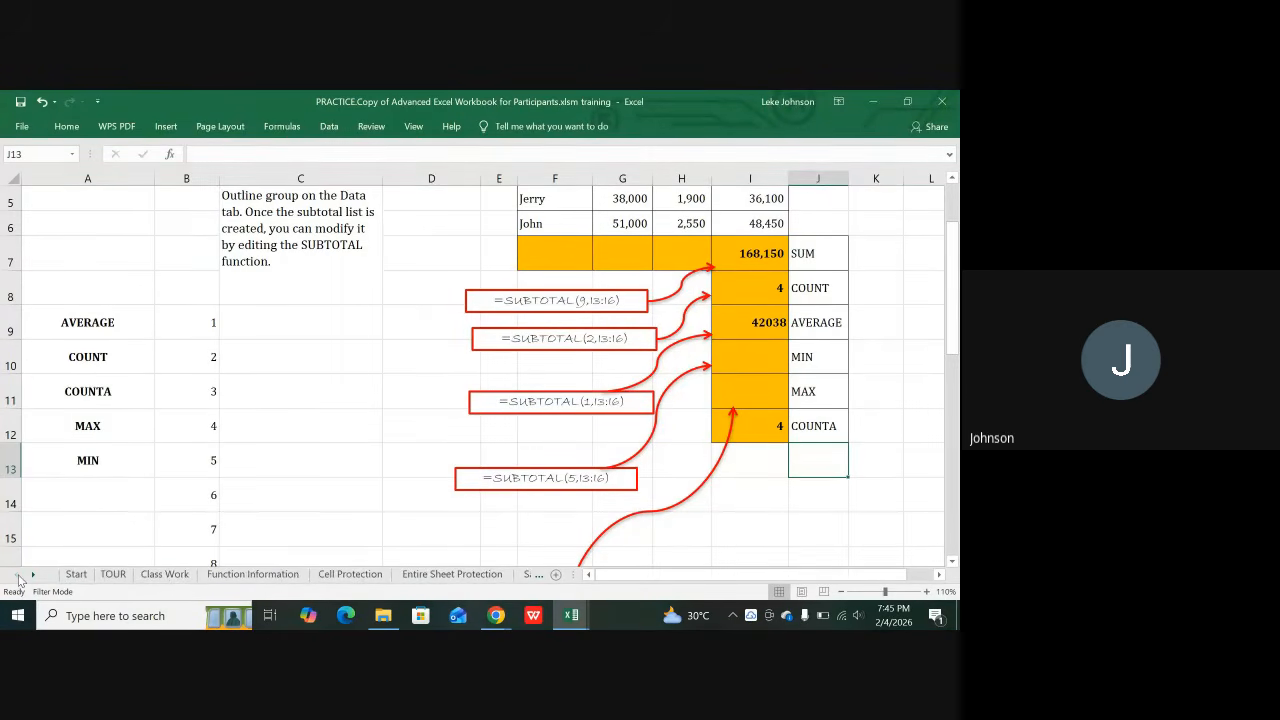
click(252, 575)
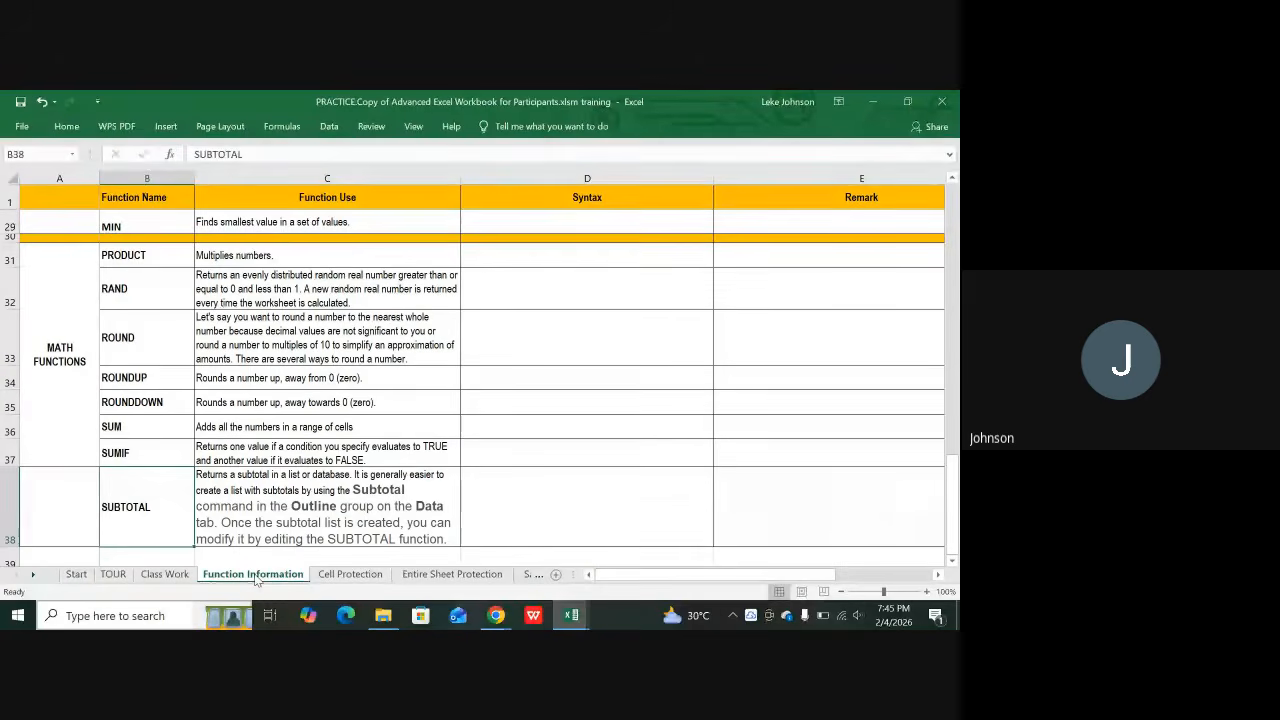
Step: Browse the Logical, Statistics and Math function categories in column A
scroll(169, 510, up, 7)
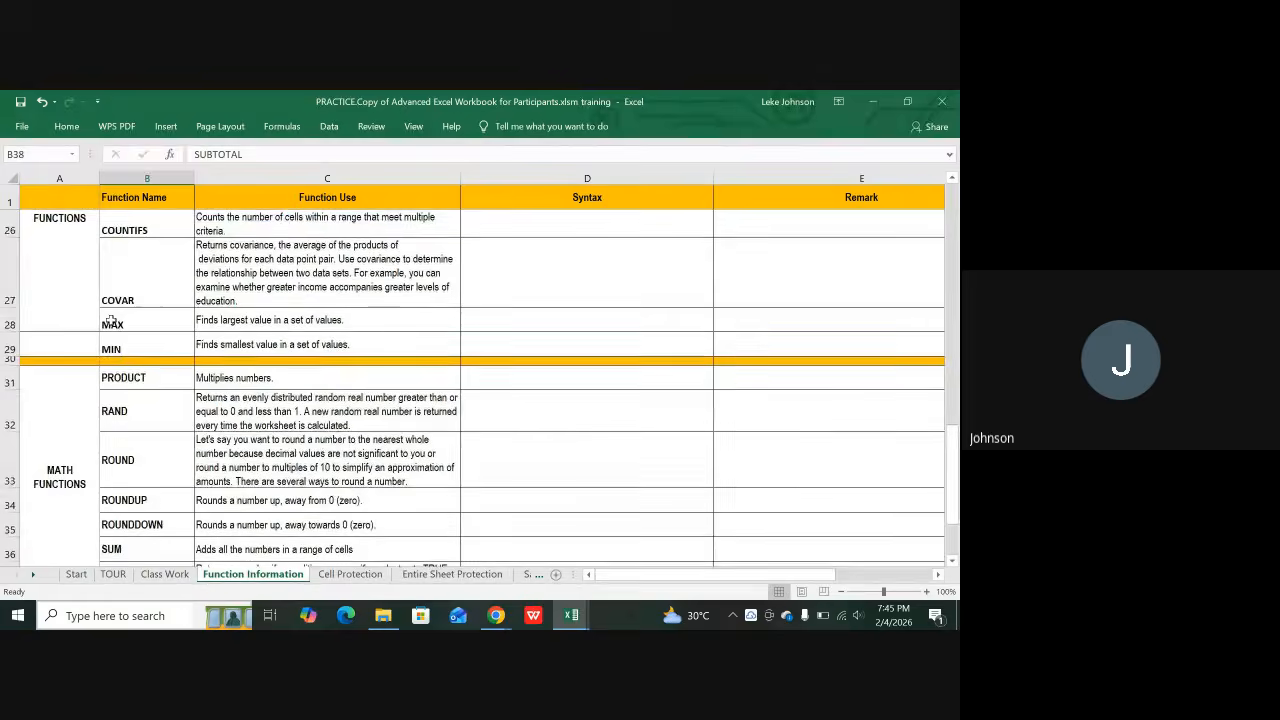
scroll(114, 362, up, 3)
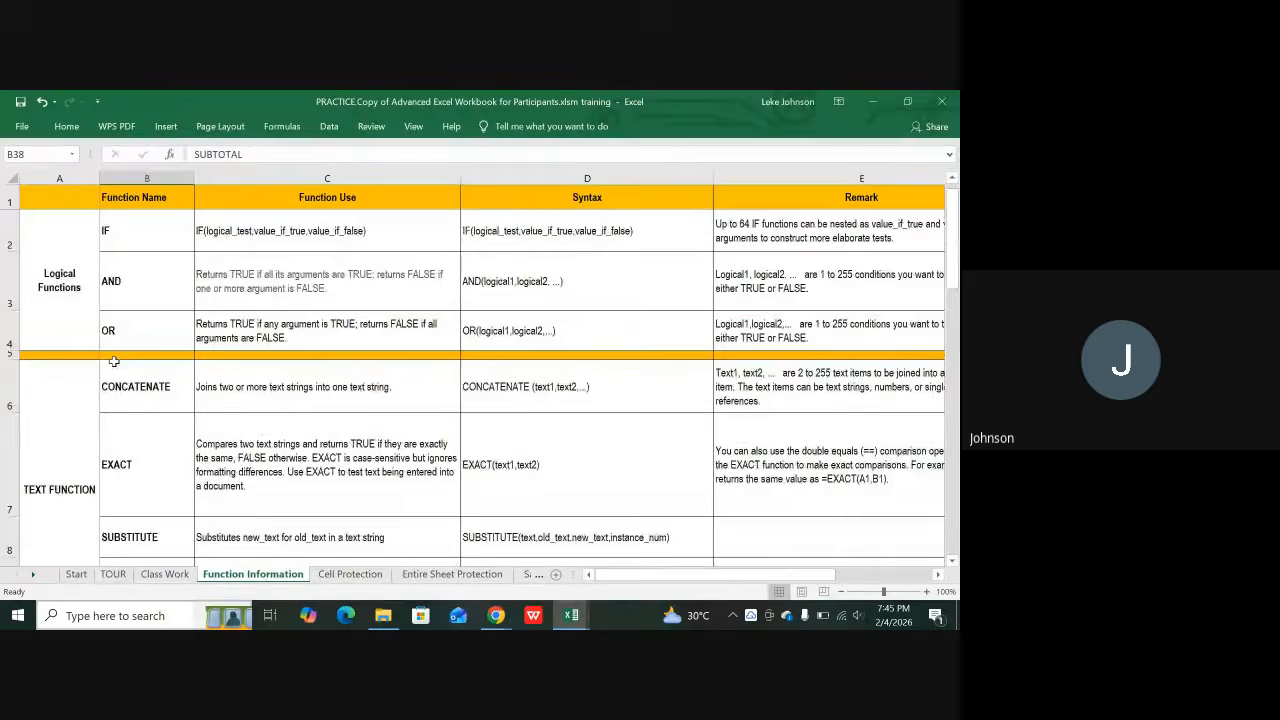
click(50, 263)
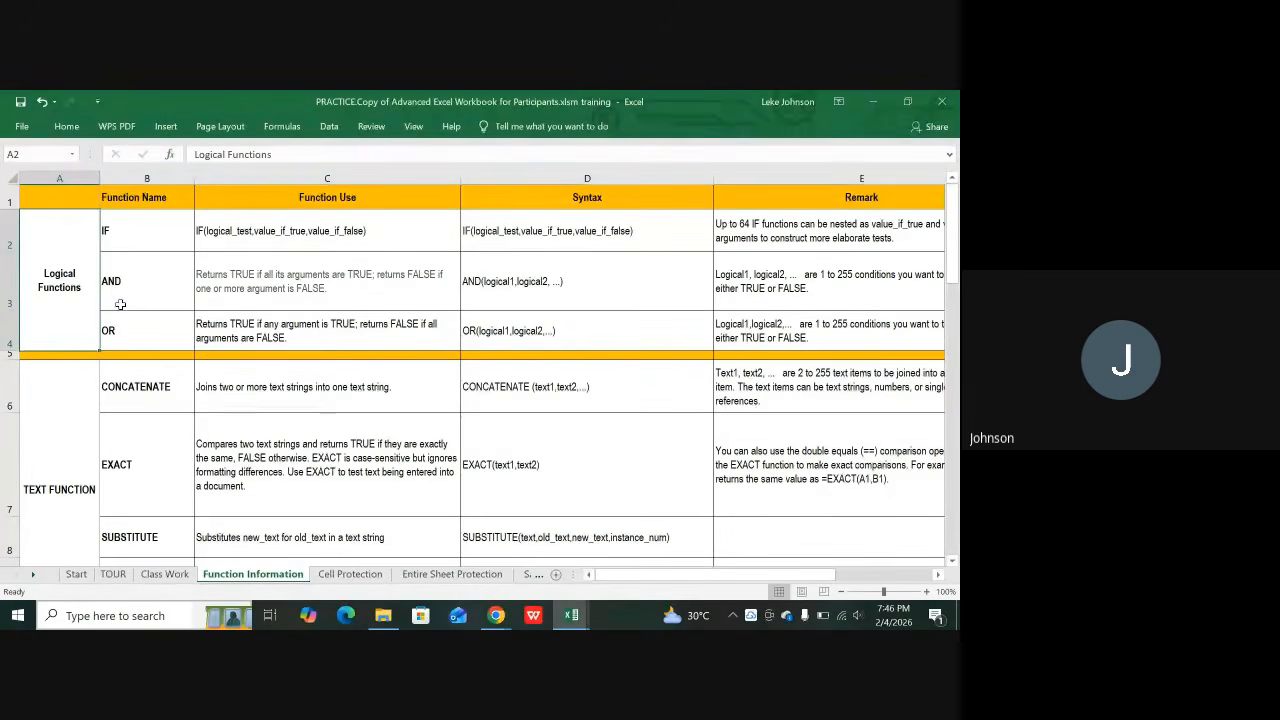
scroll(120, 300, down, 4)
scroll(84, 344, down, 5)
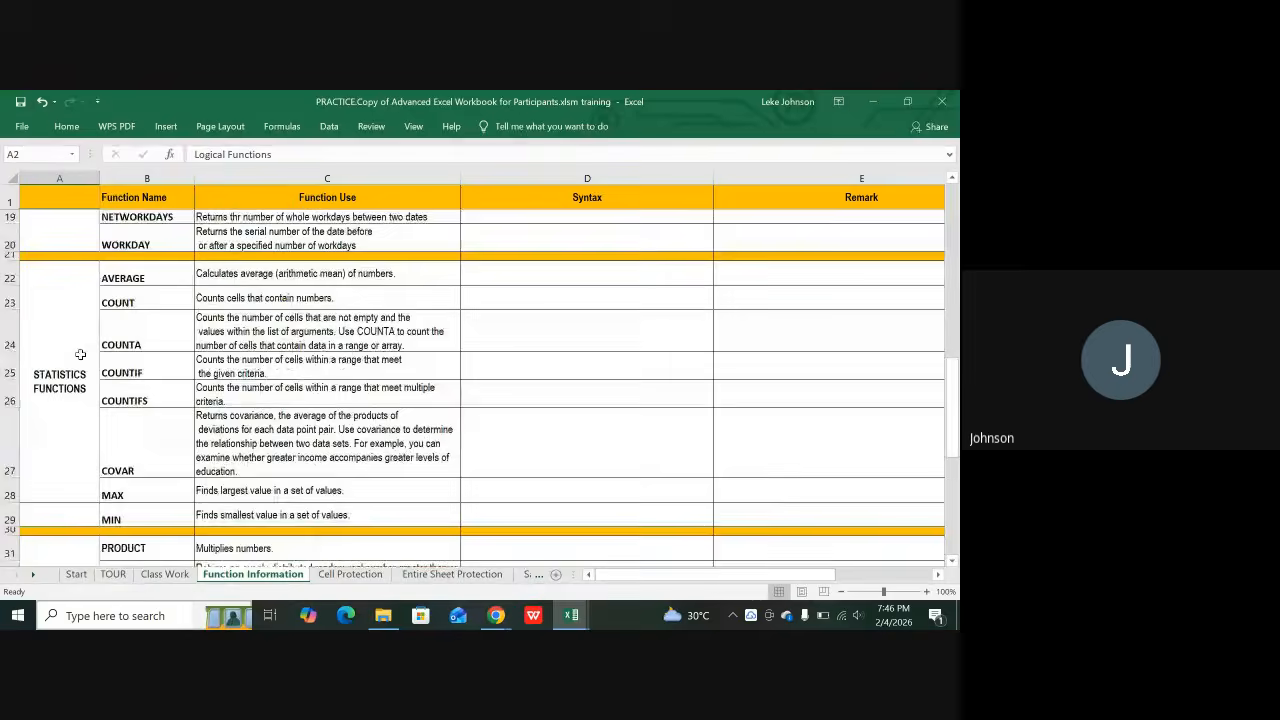
click(55, 338)
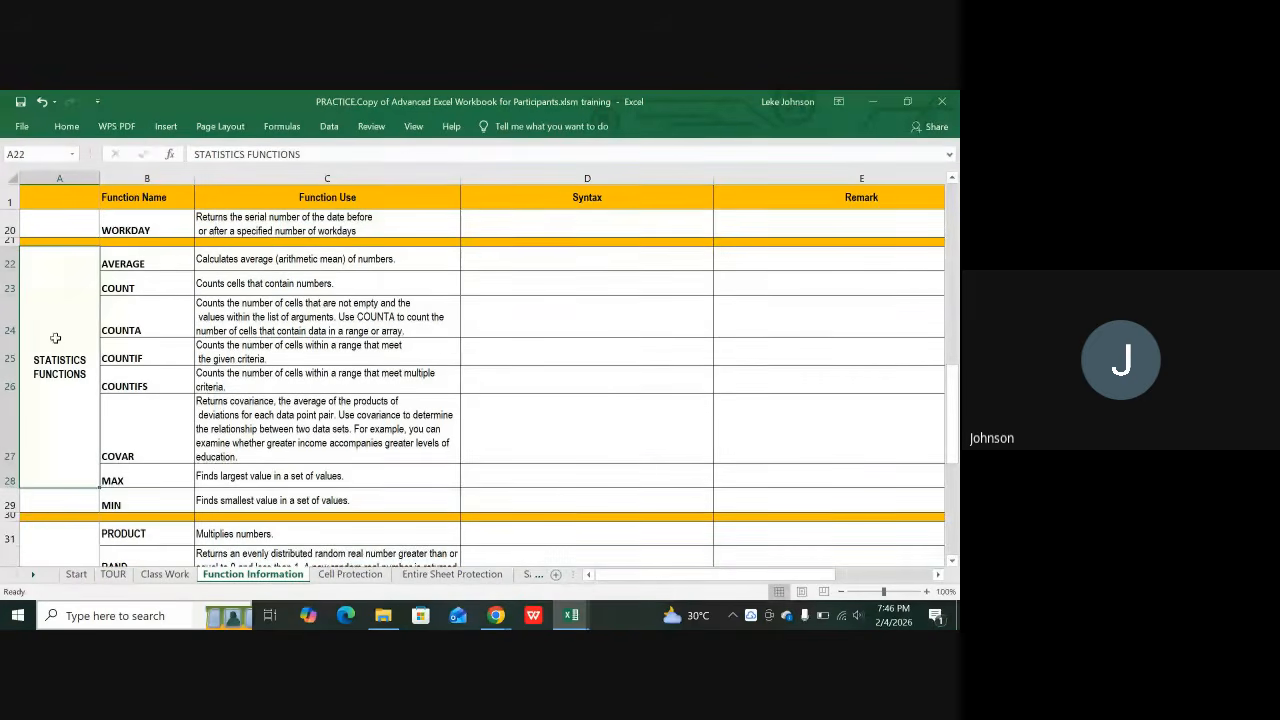
scroll(117, 373, down, 3)
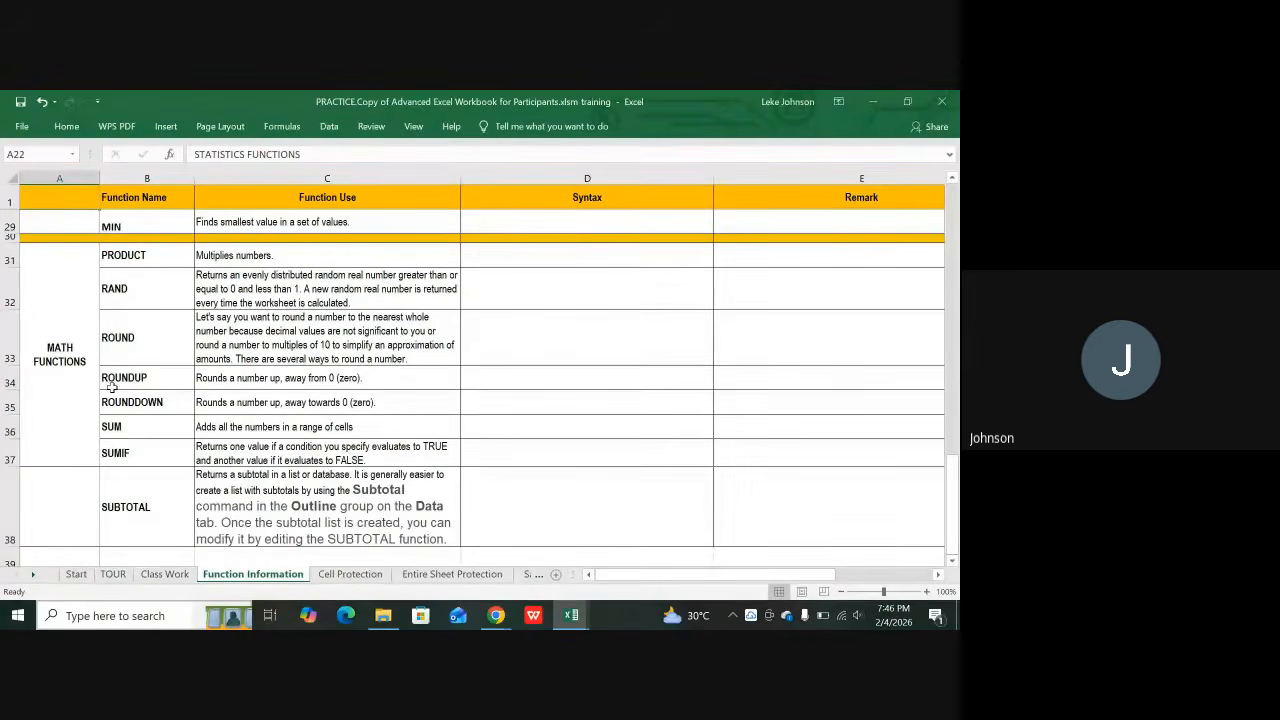
click(75, 364)
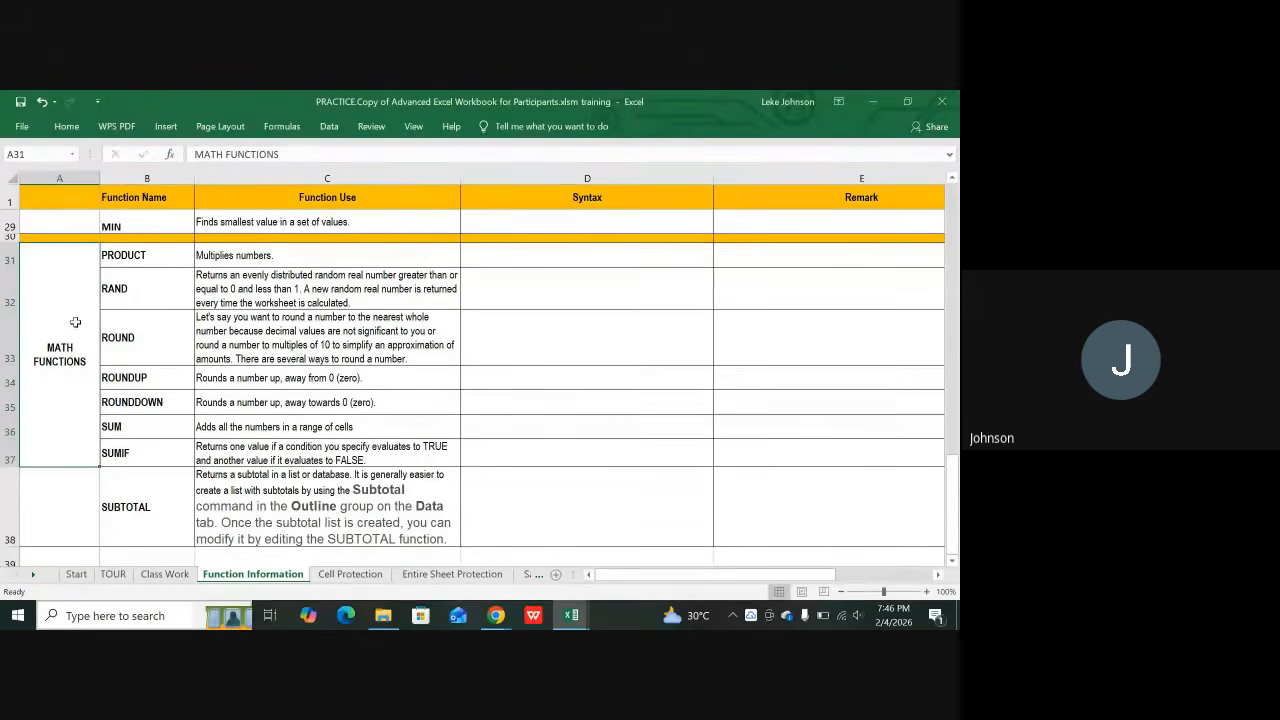
scroll(63, 427, down, 1)
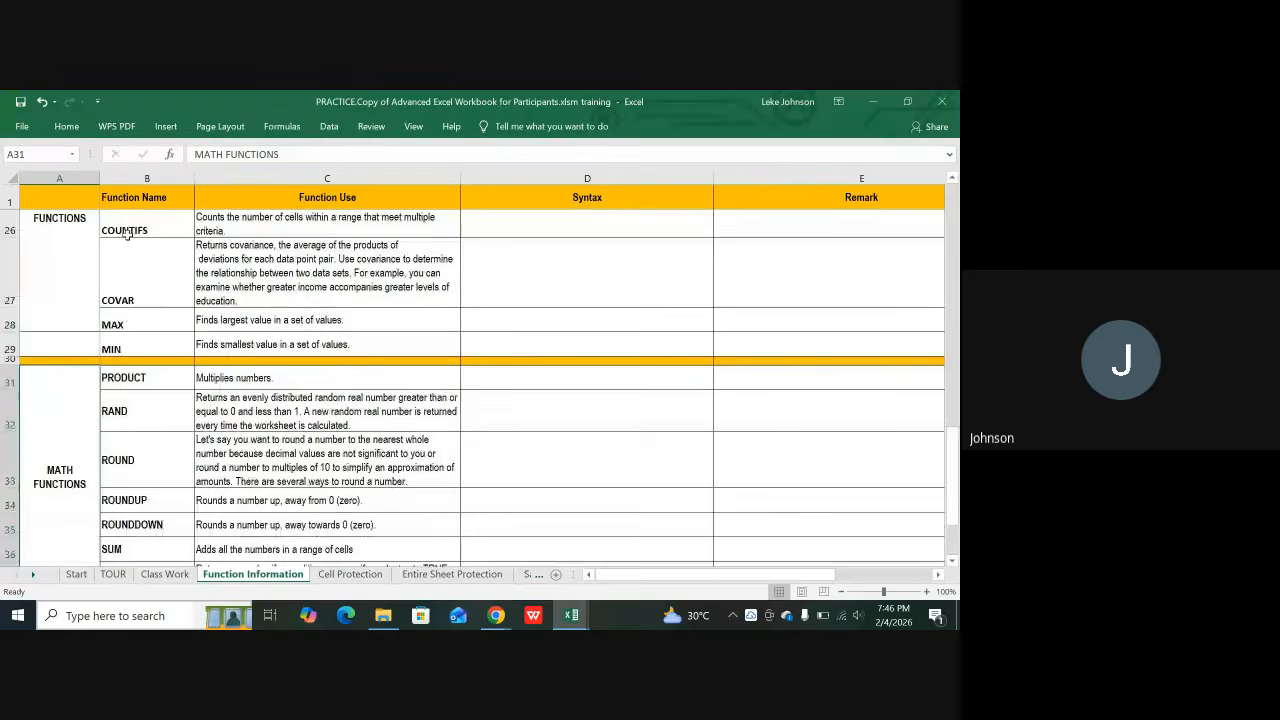
scroll(120, 245, up, 5)
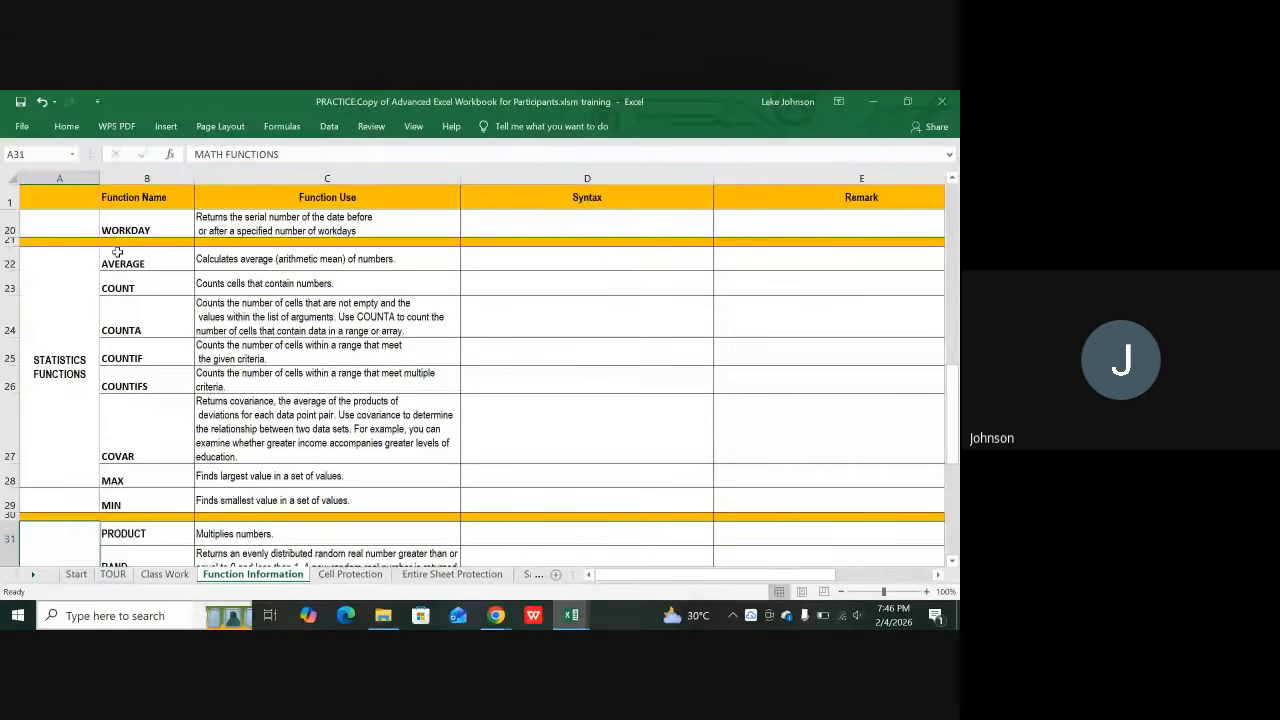
click(55, 374)
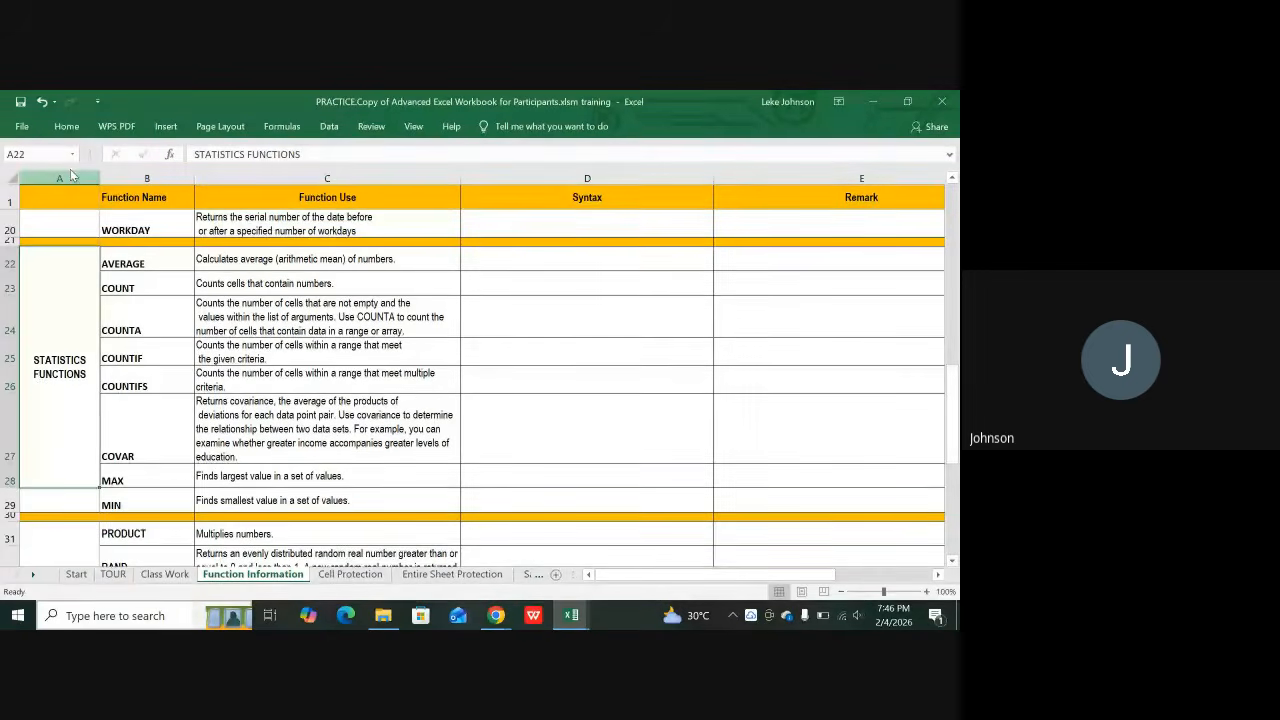
Step: Fill STATISTICS FUNCTIONS, A29, MATH FUNCTIONS and A38 yellow, repeating with F4
click(66, 126)
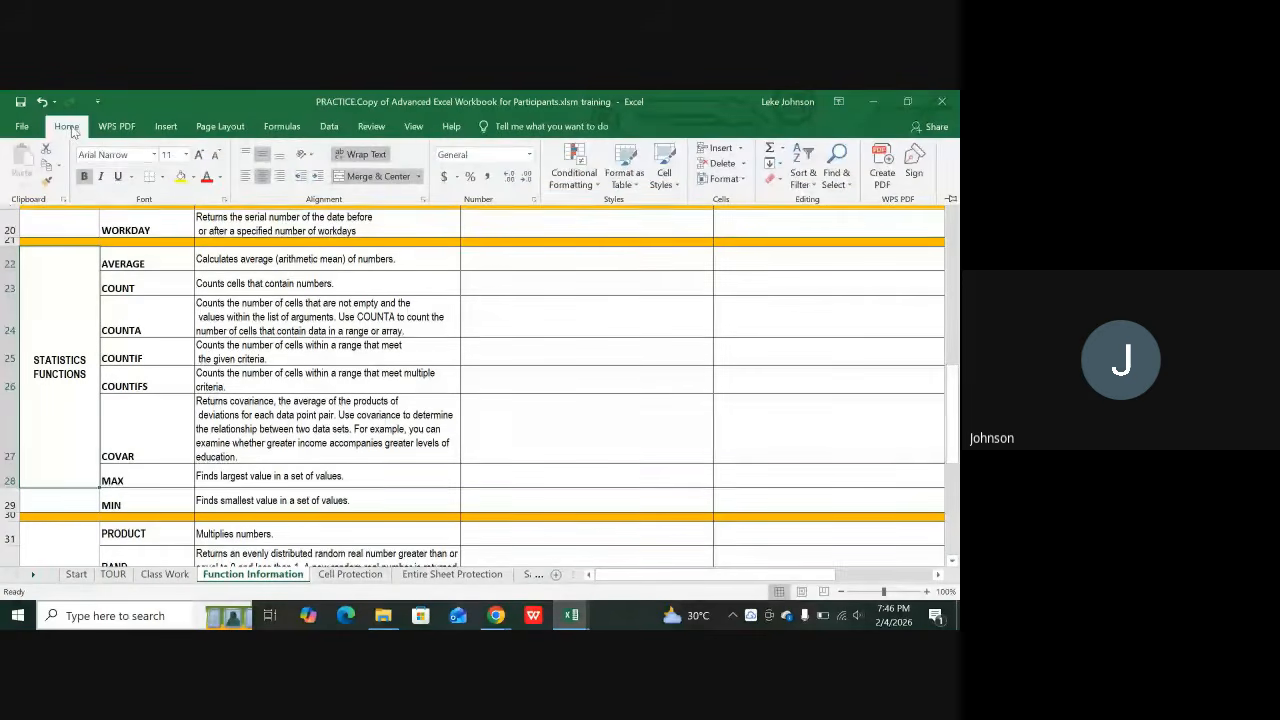
click(179, 177)
scroll(131, 283, down, 2)
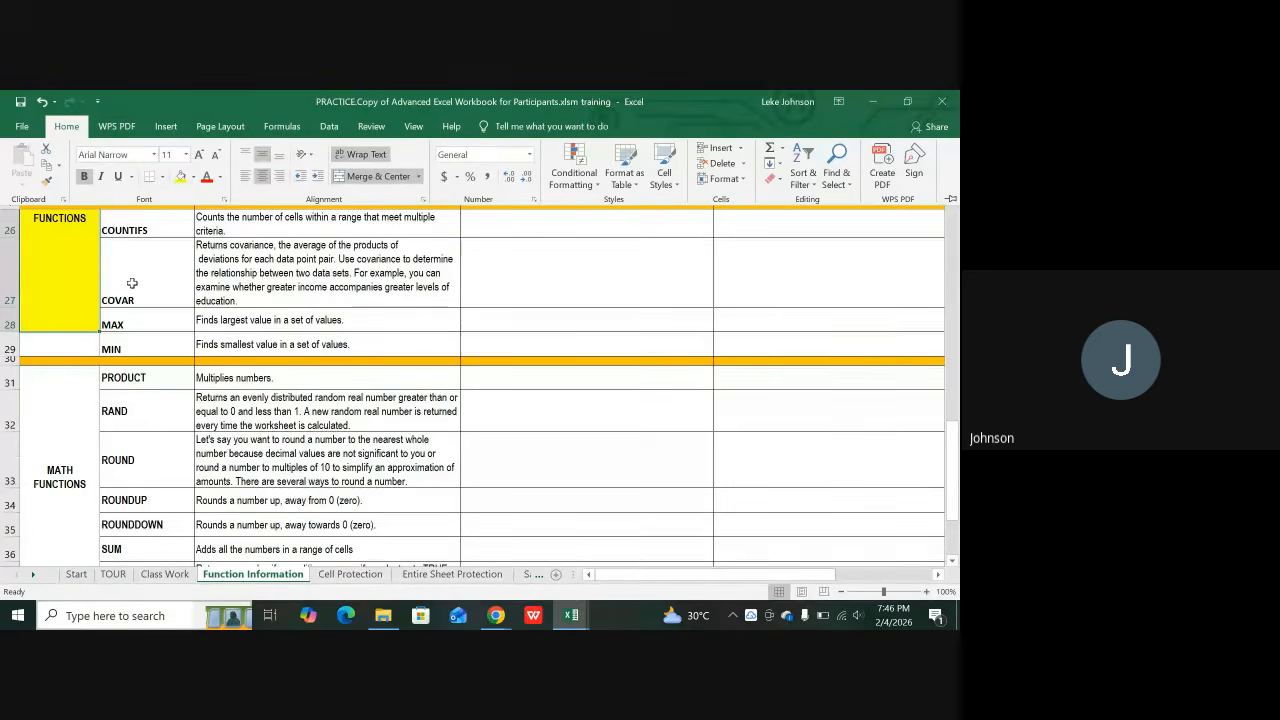
click(70, 343)
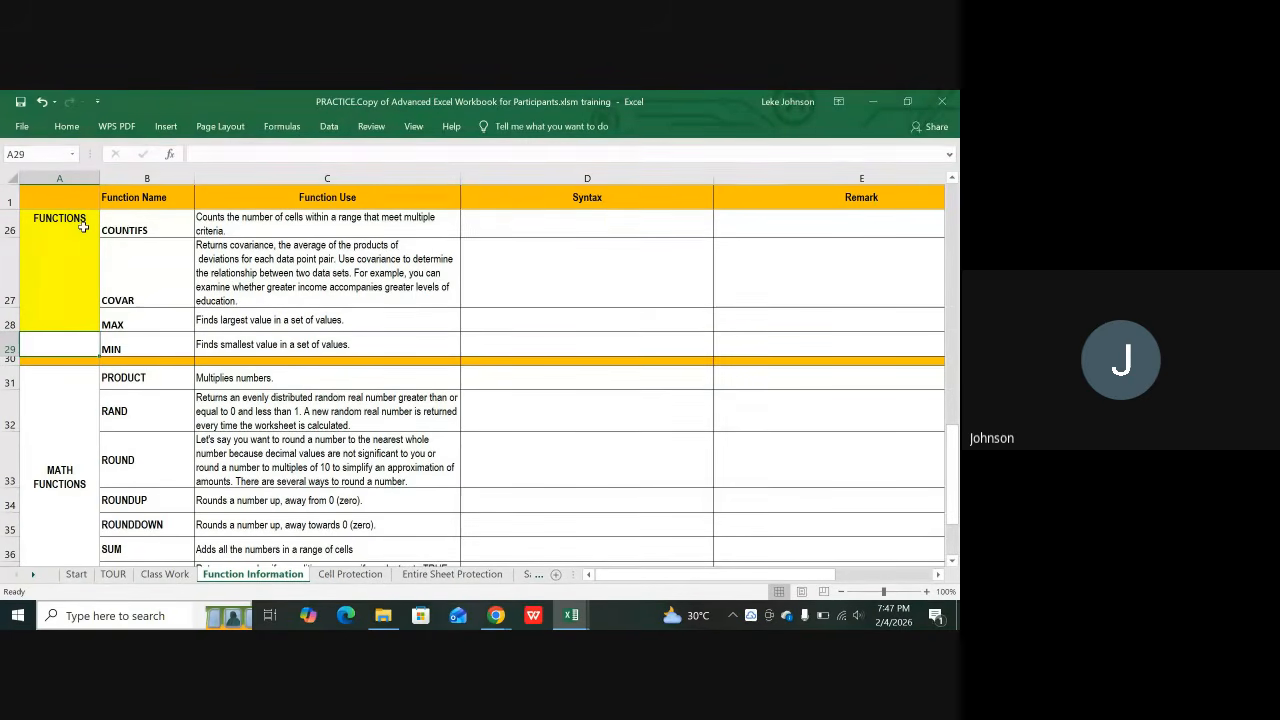
key(F4)
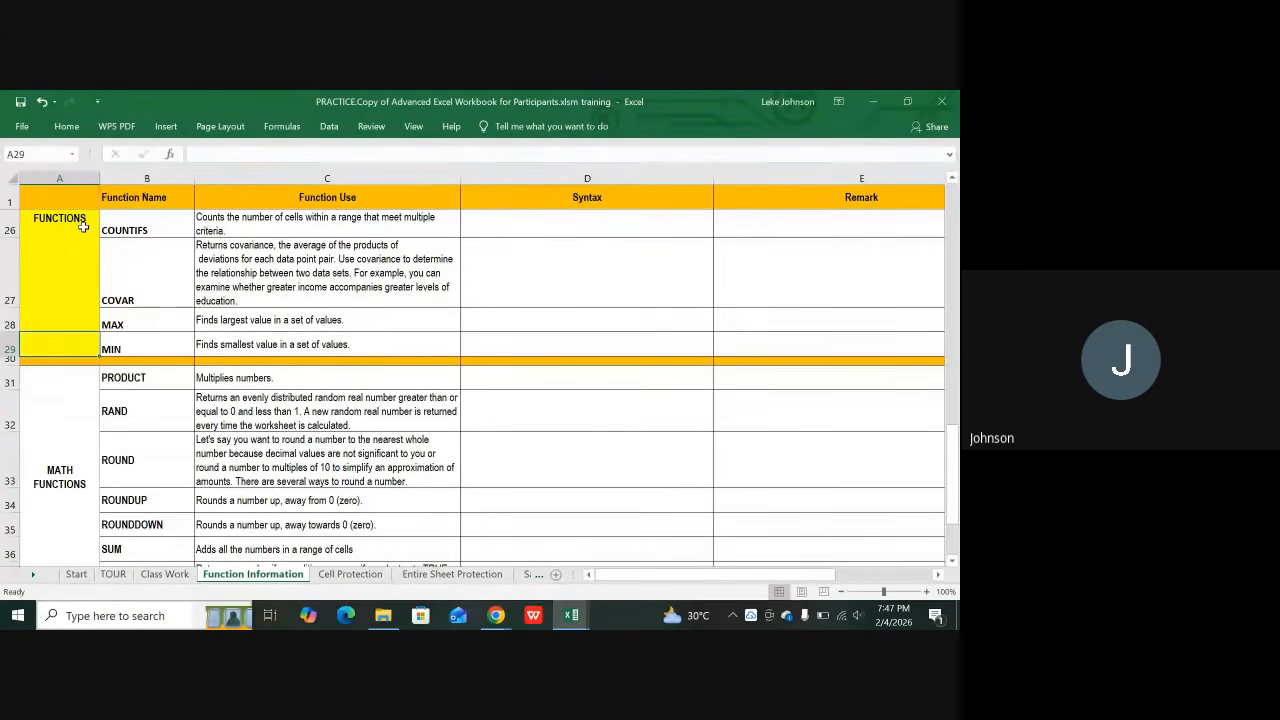
click(52, 400)
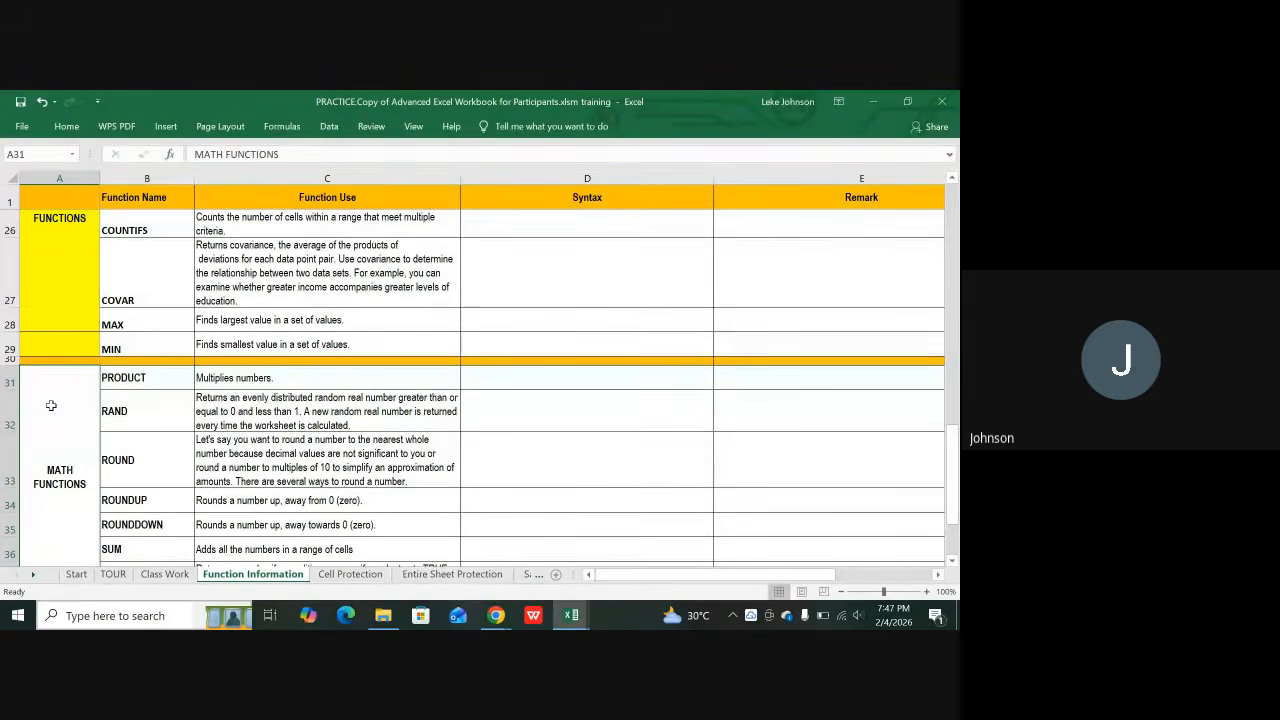
key(F4)
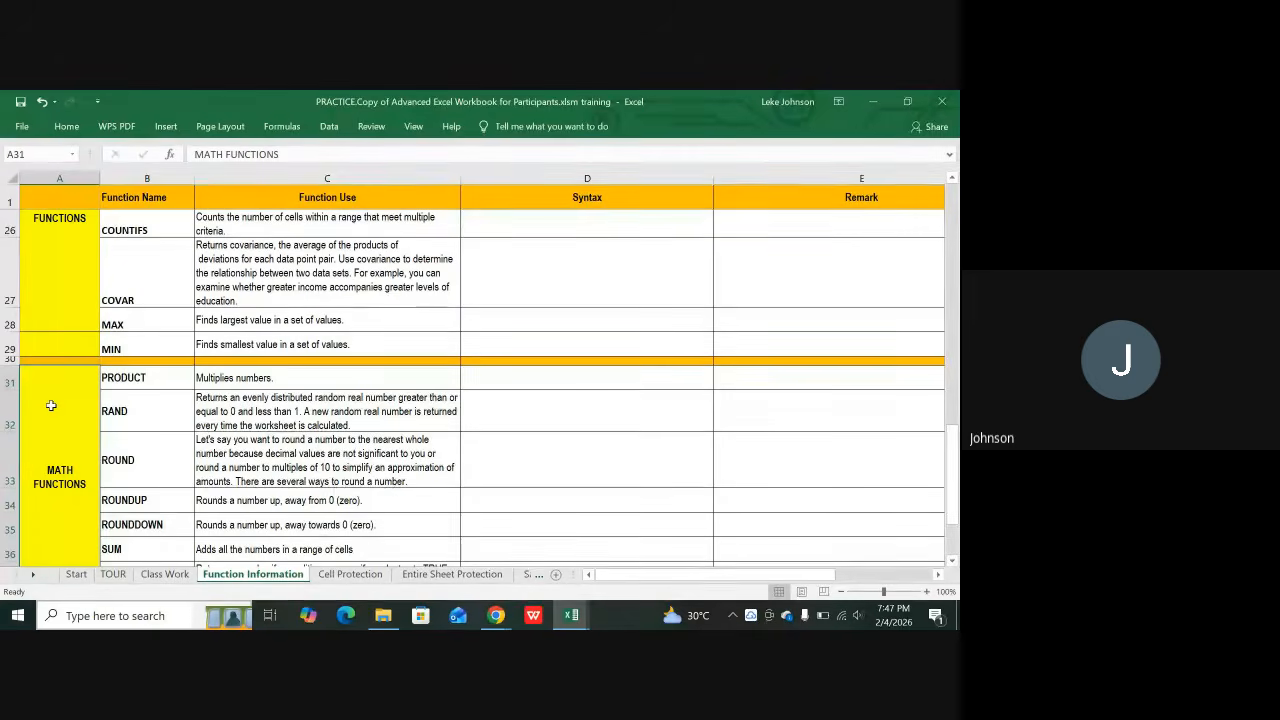
scroll(51, 405, down, 2)
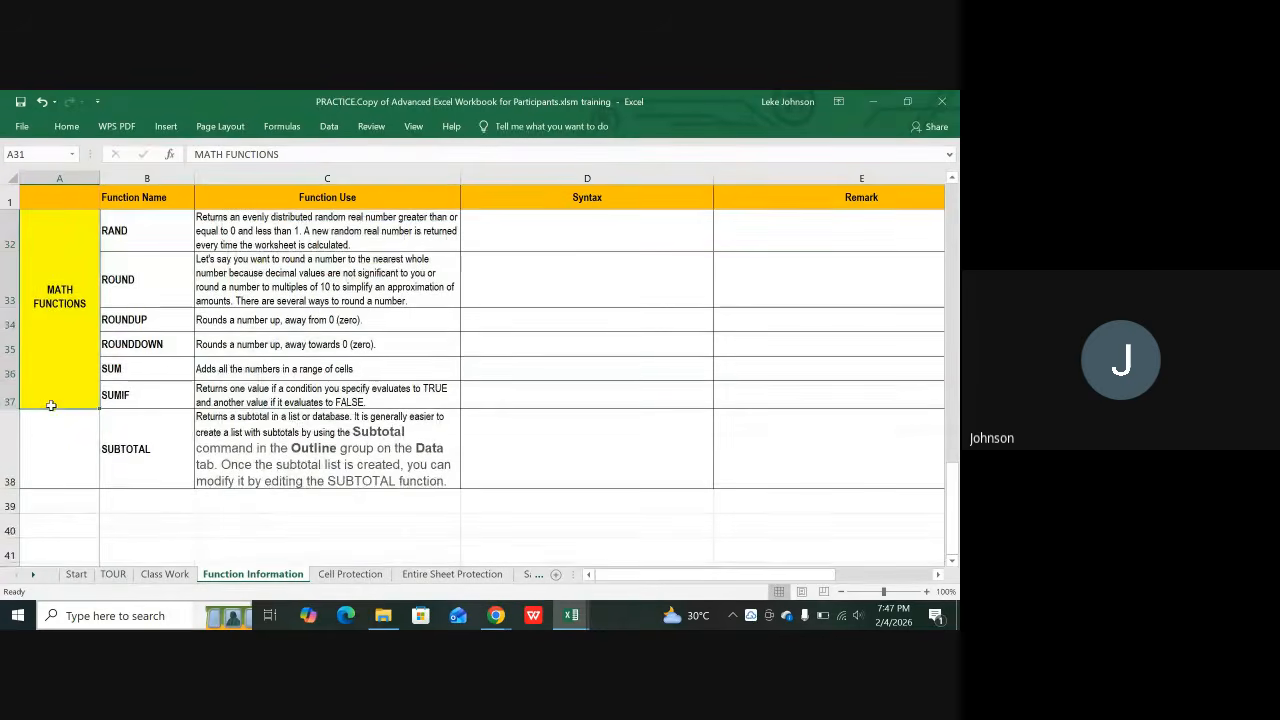
click(80, 477)
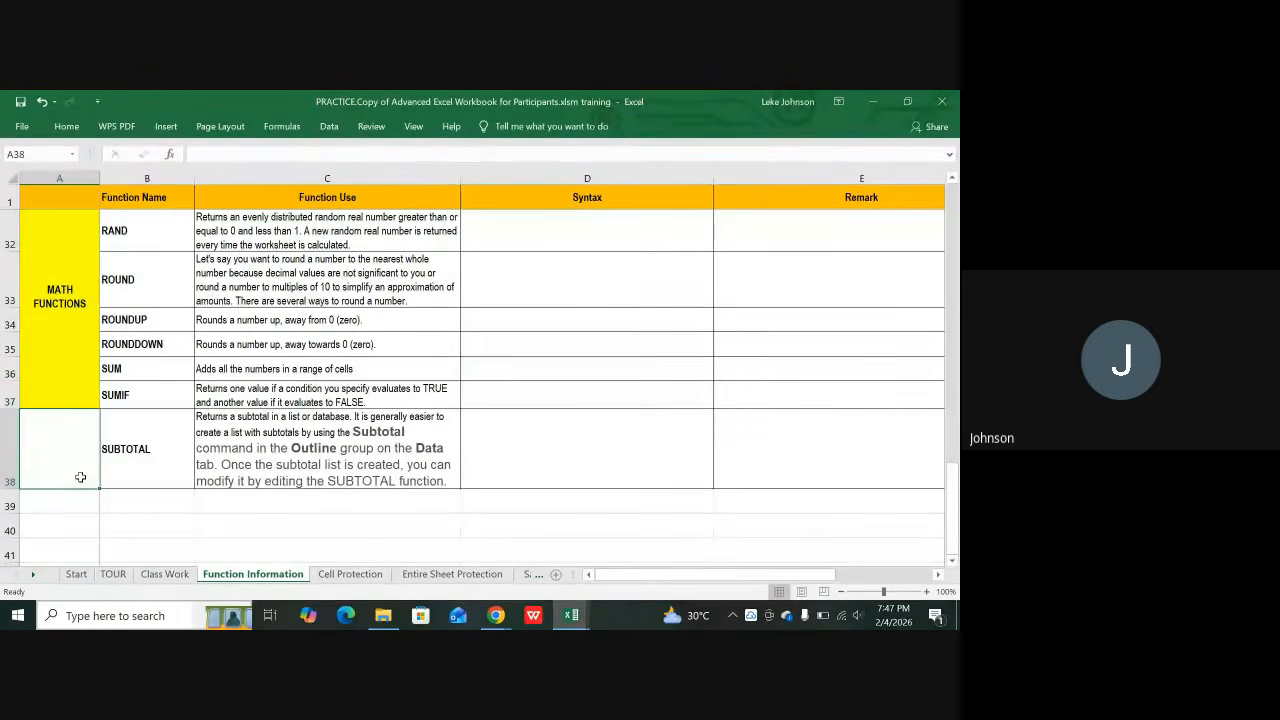
key(F4)
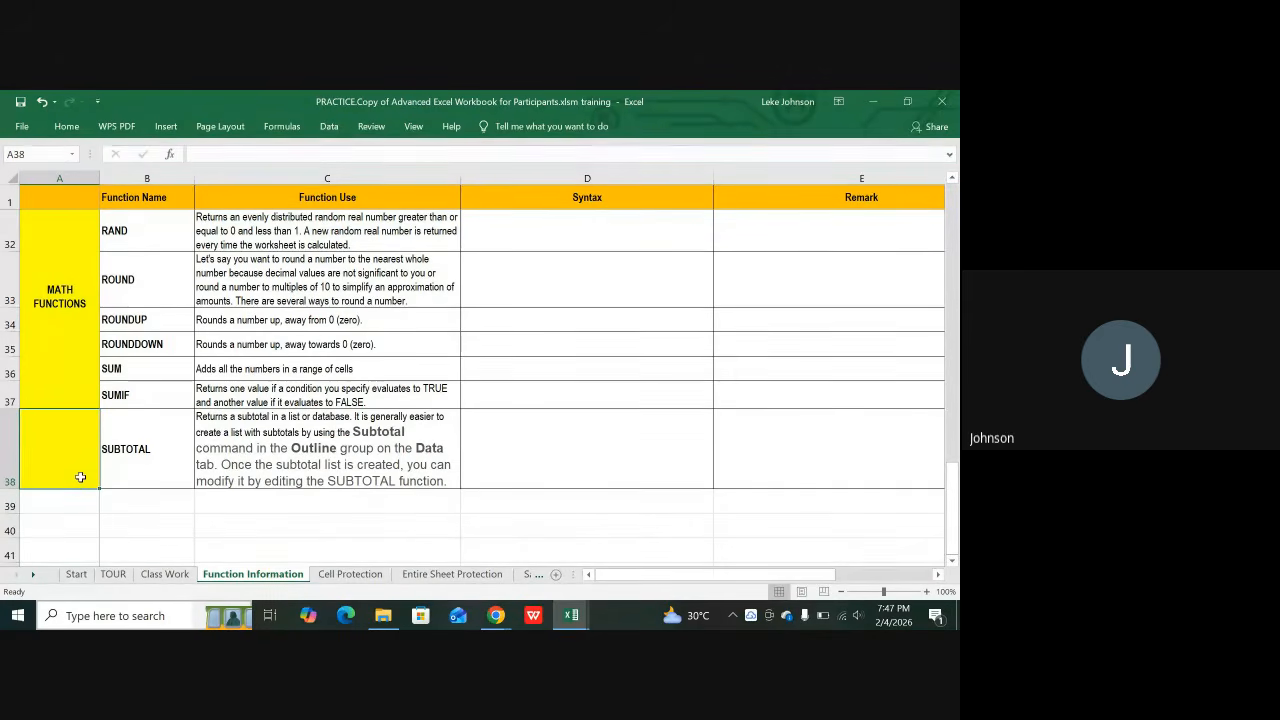
Step: Start typing the date category label in merged cell A16, beginning with 'DA'
scroll(116, 393, up, 1)
scroll(116, 393, up, 6)
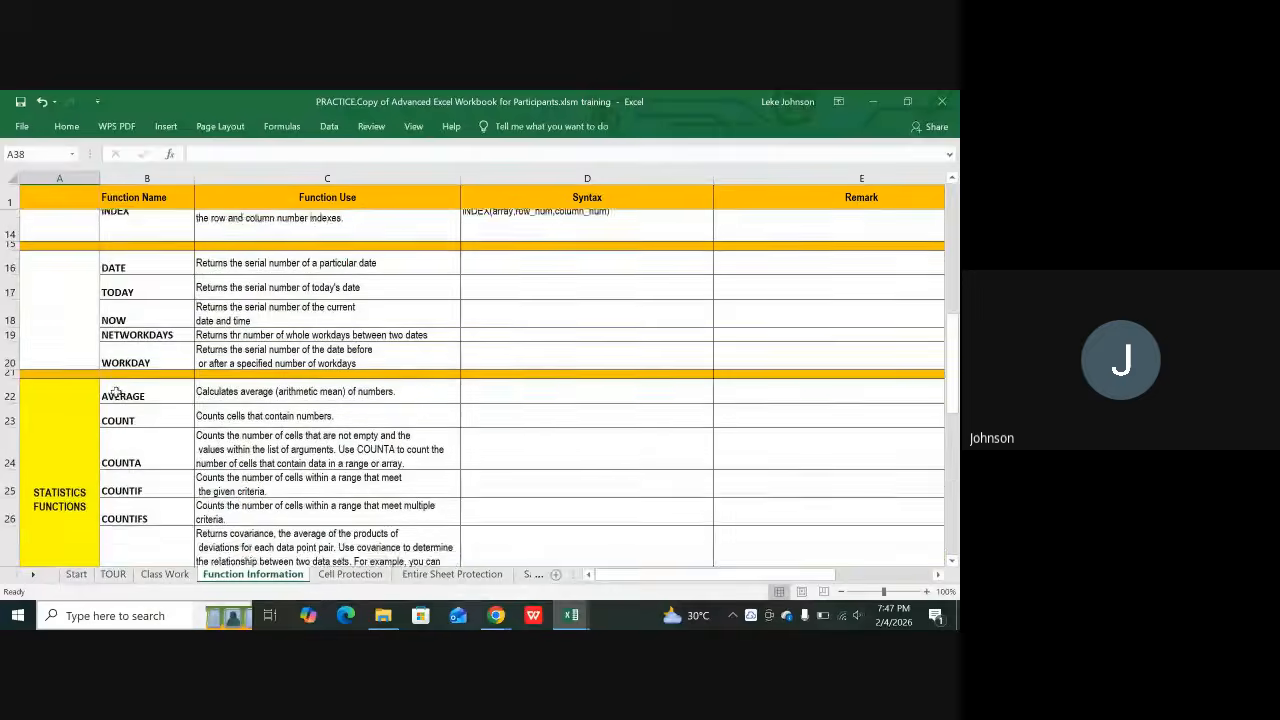
scroll(116, 393, down, 2)
scroll(116, 393, up, 3)
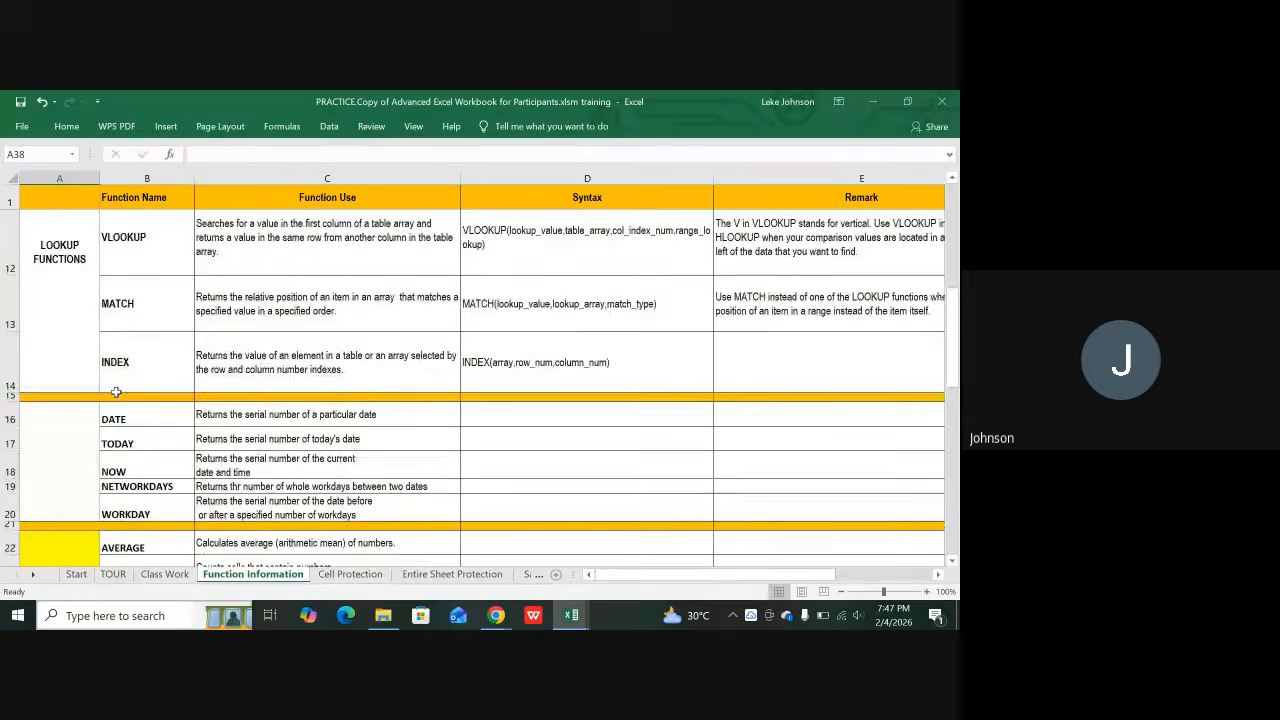
scroll(116, 392, down, 2)
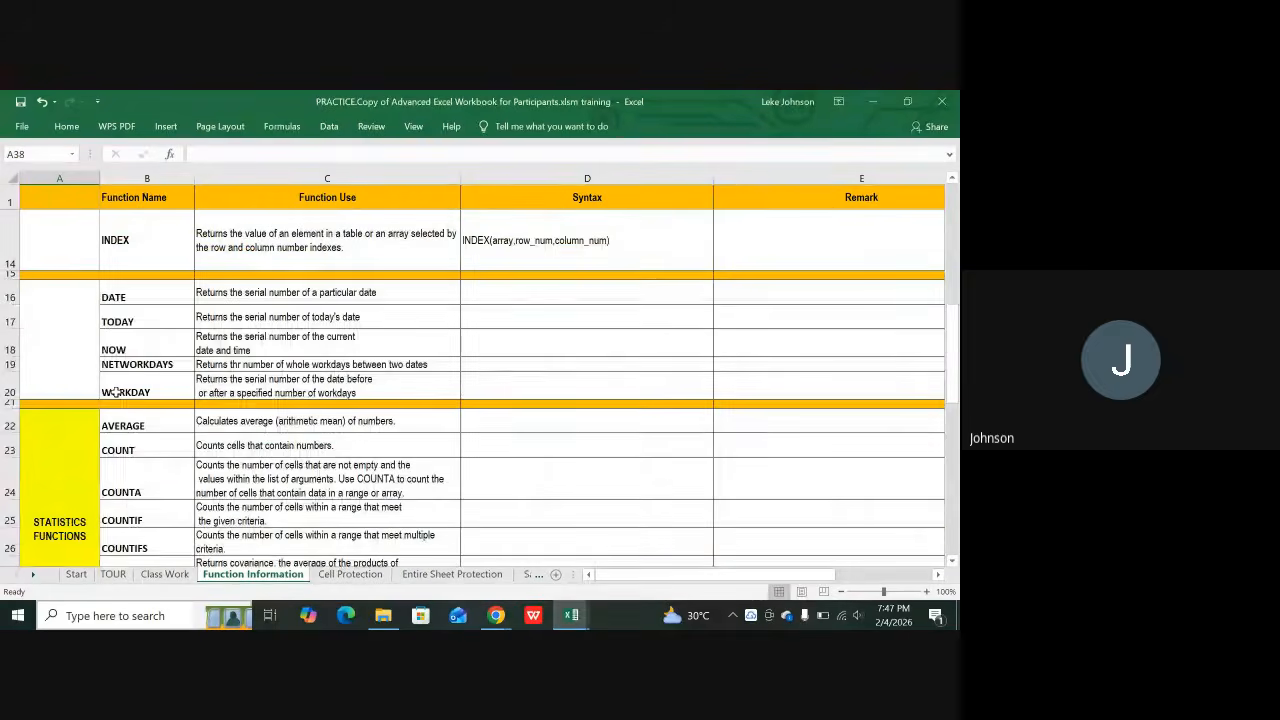
scroll(116, 393, up, 2)
scroll(116, 392, down, 2)
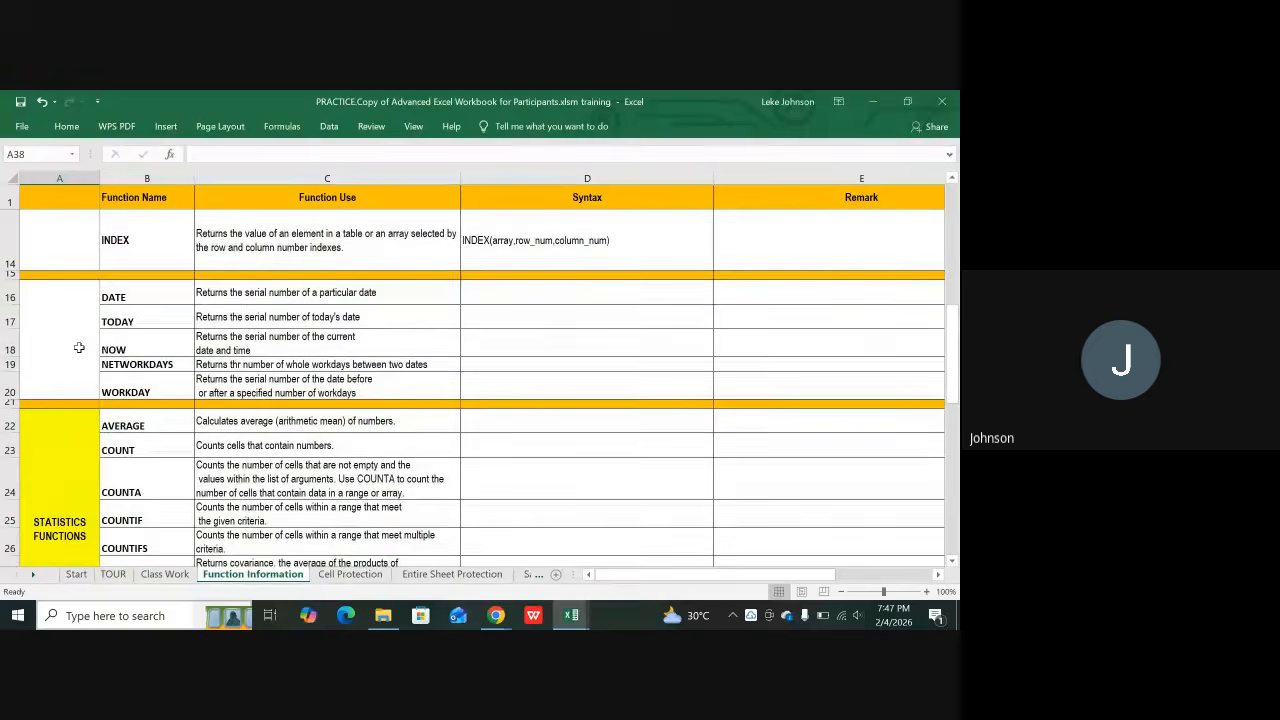
click(77, 340)
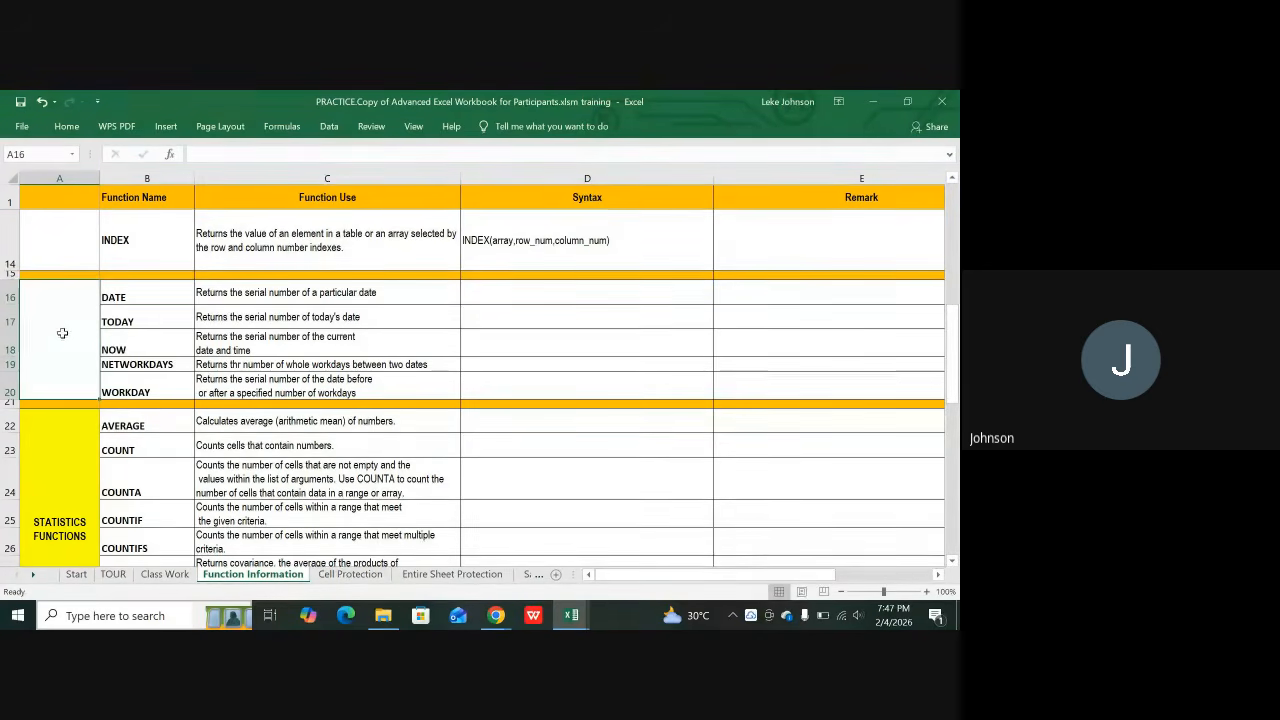
scroll(62, 333, up, 1)
scroll(45, 392, down, 2)
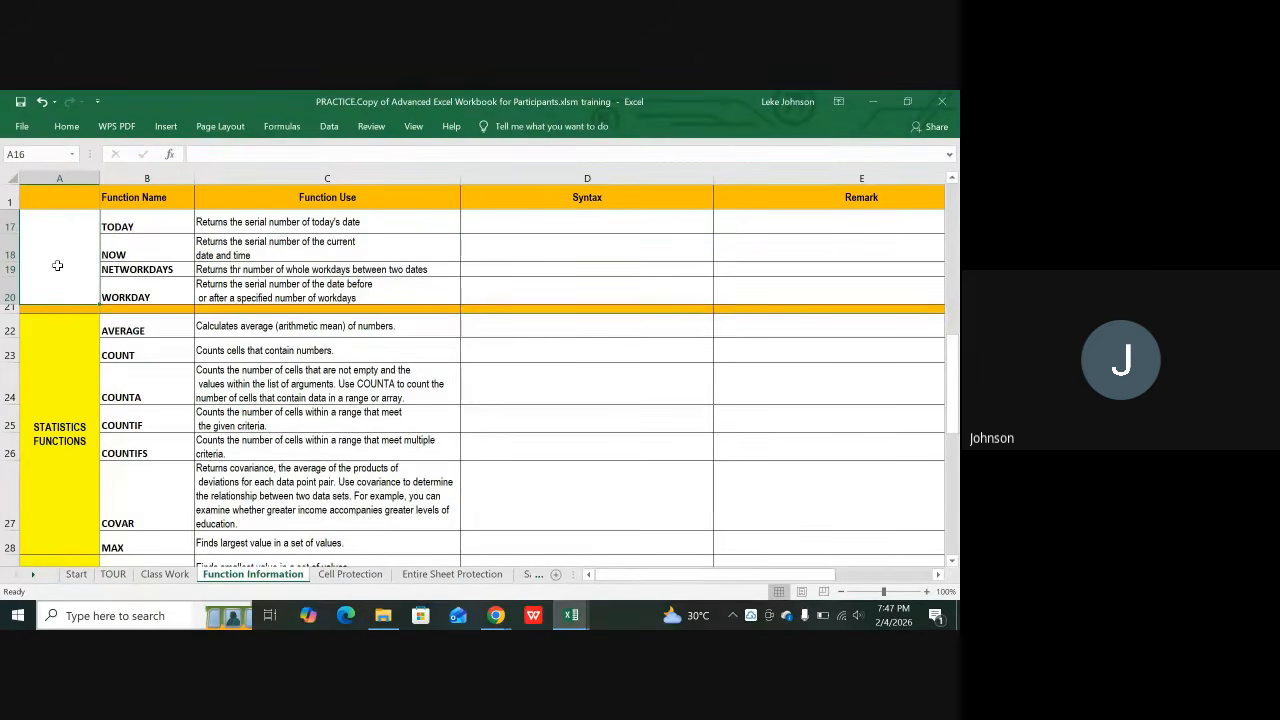
text(D)
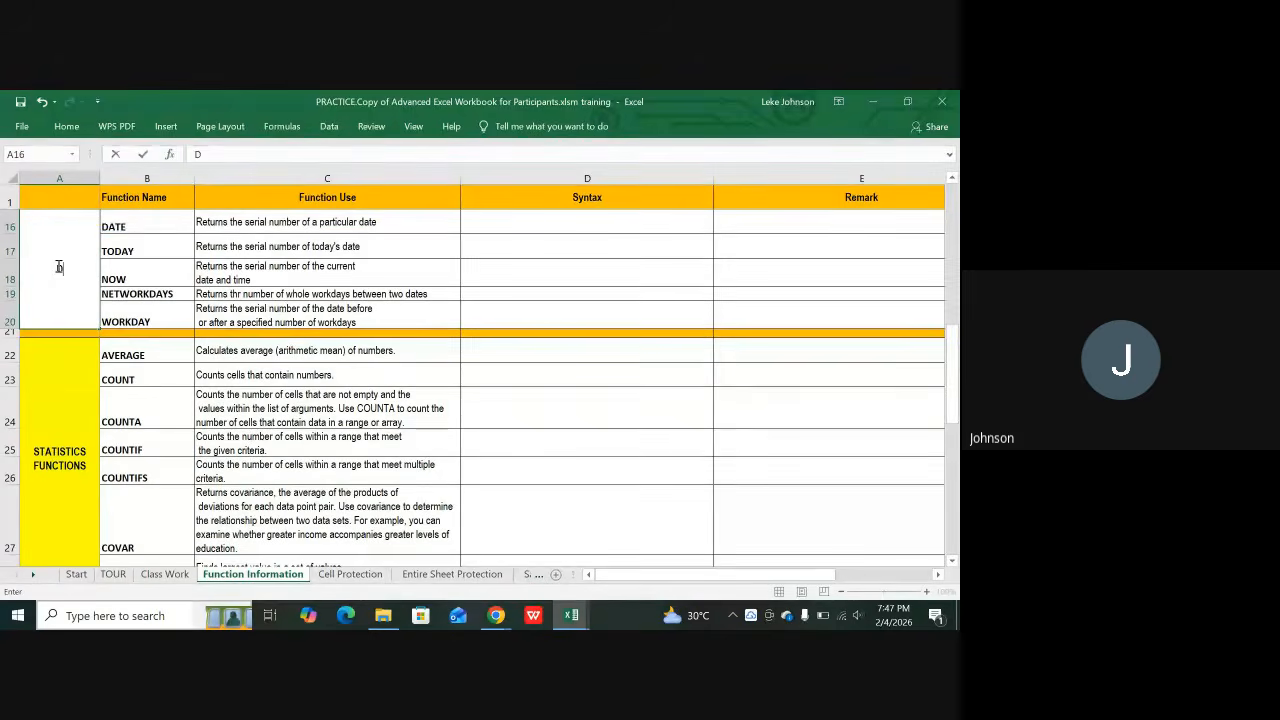
text(A)
Step: Finish the A16 label as DATE FUNCTION and briefly check its fill colour options
text(TE FUNCTI)
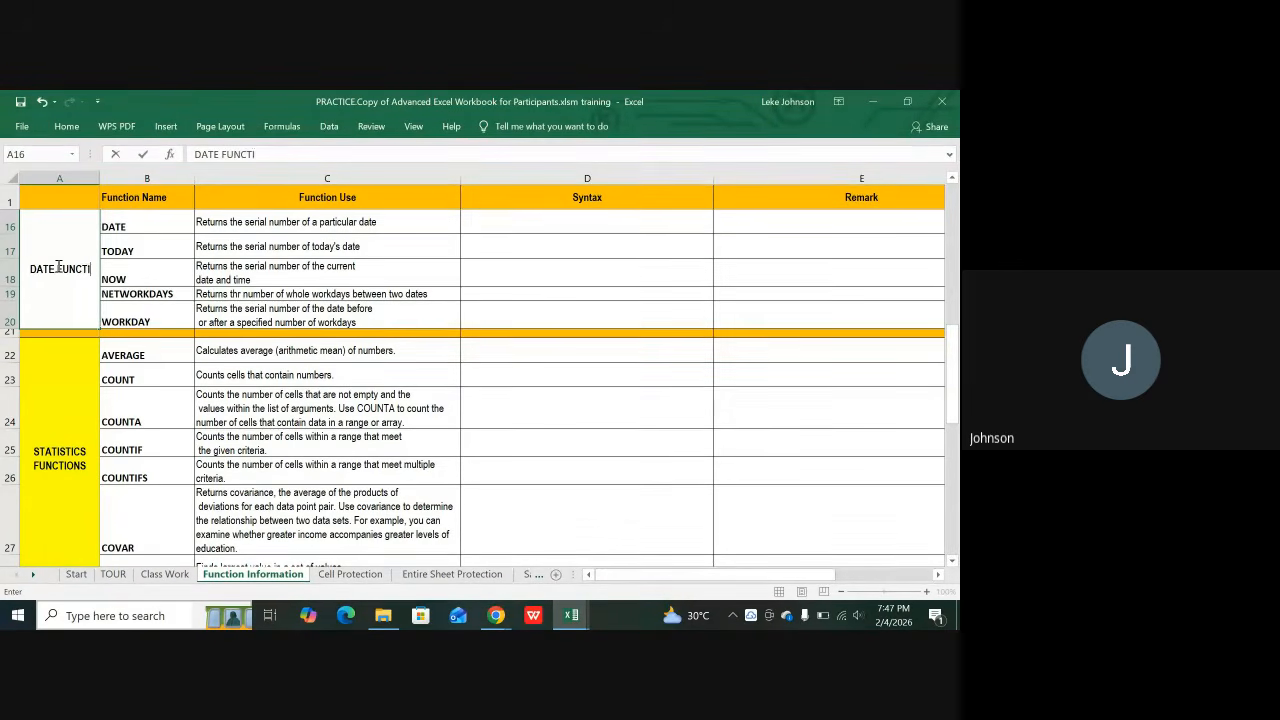
text(ON)
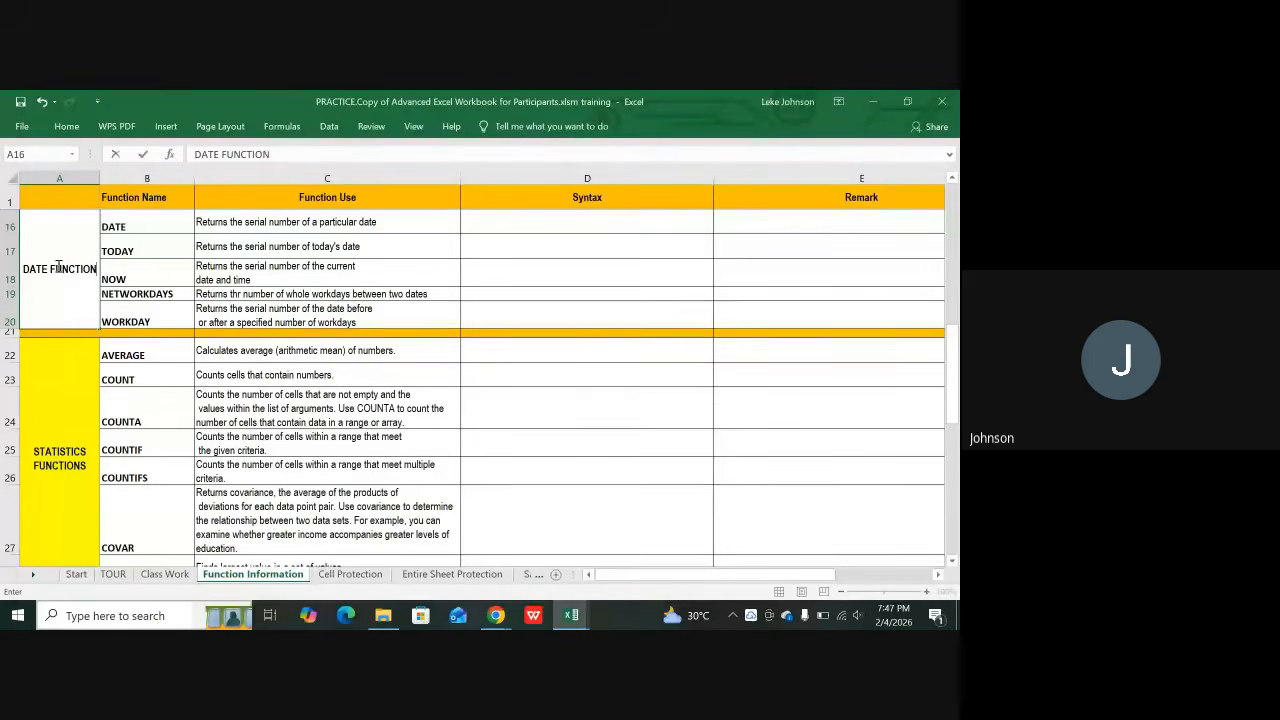
key(Return)
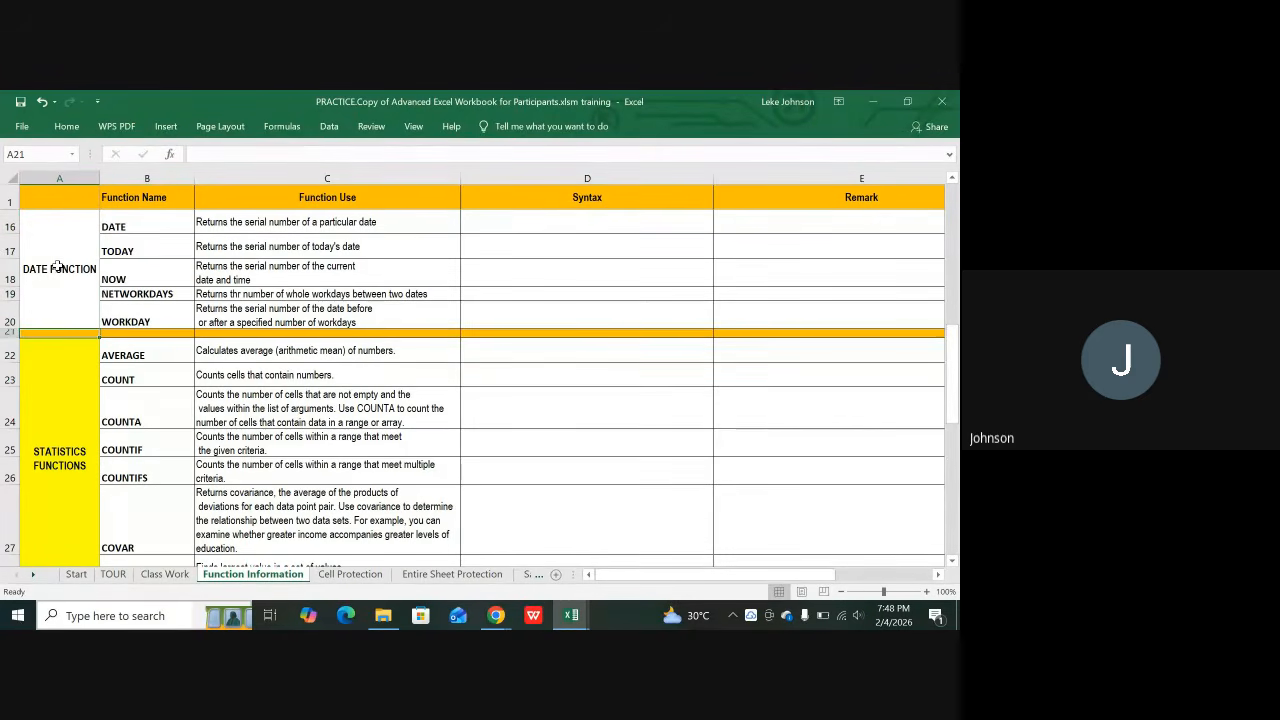
click(55, 265)
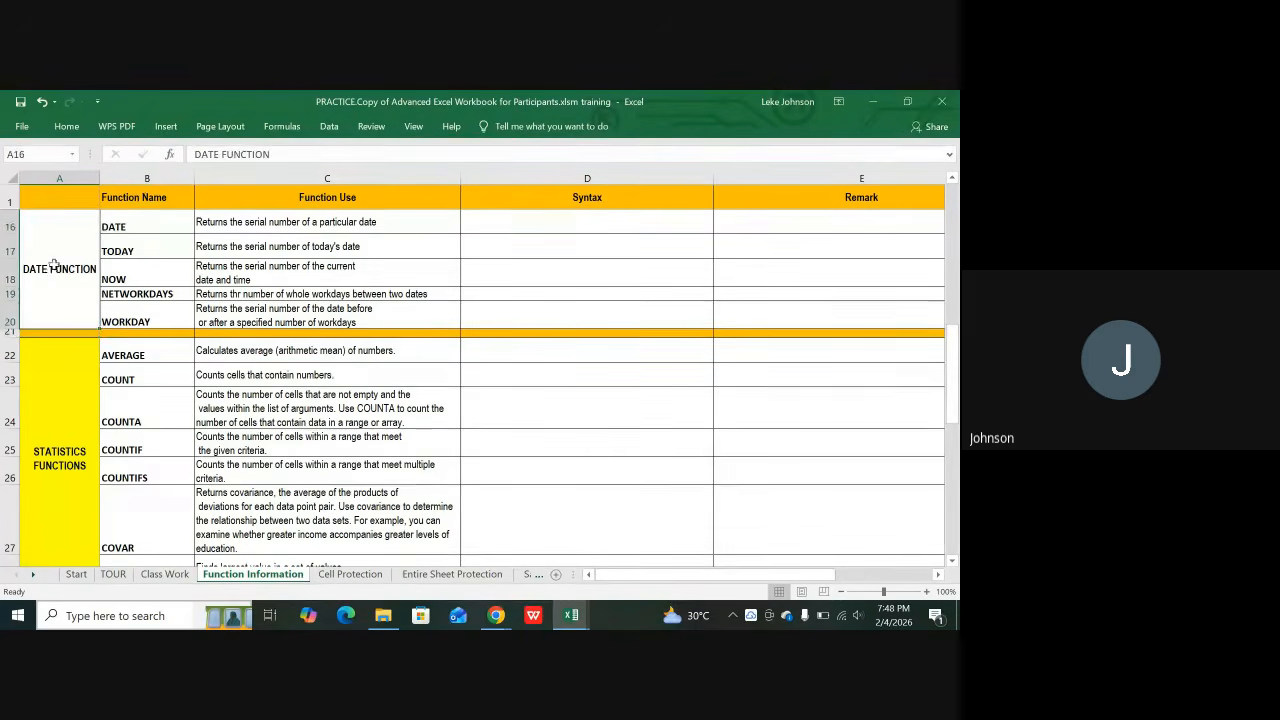
click(67, 127)
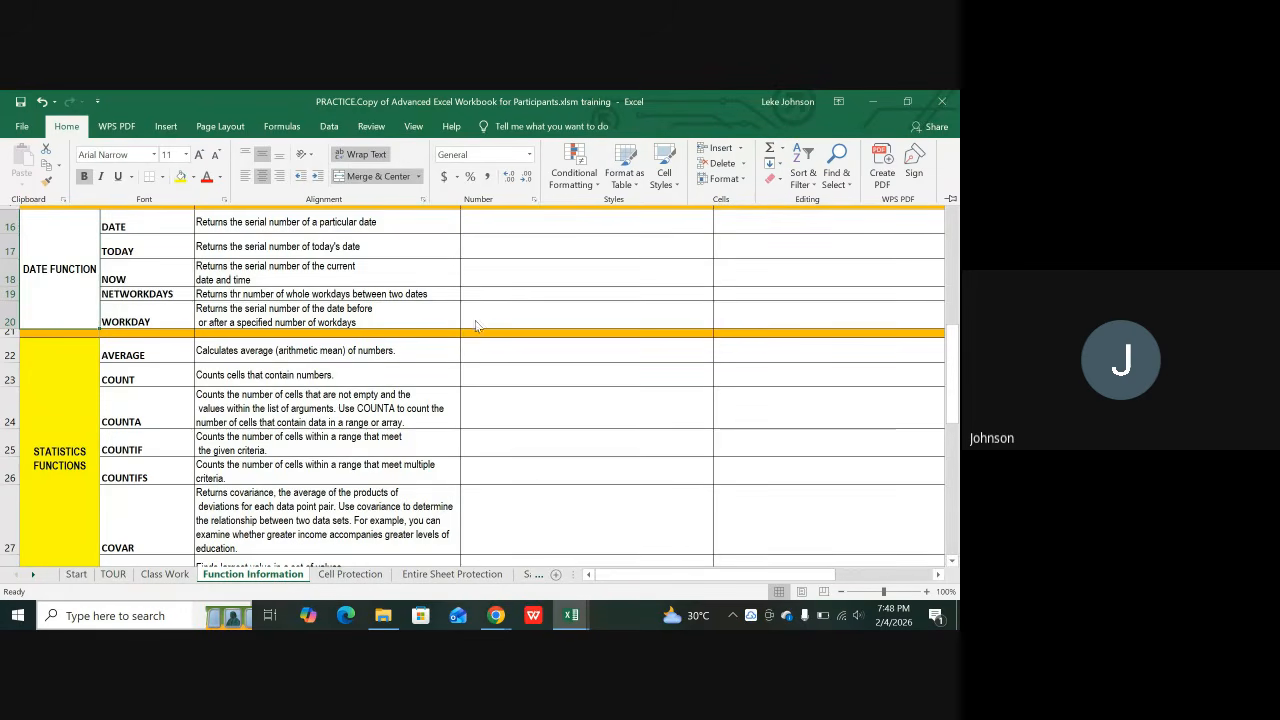
click(491, 292)
scroll(183, 394, up, 1)
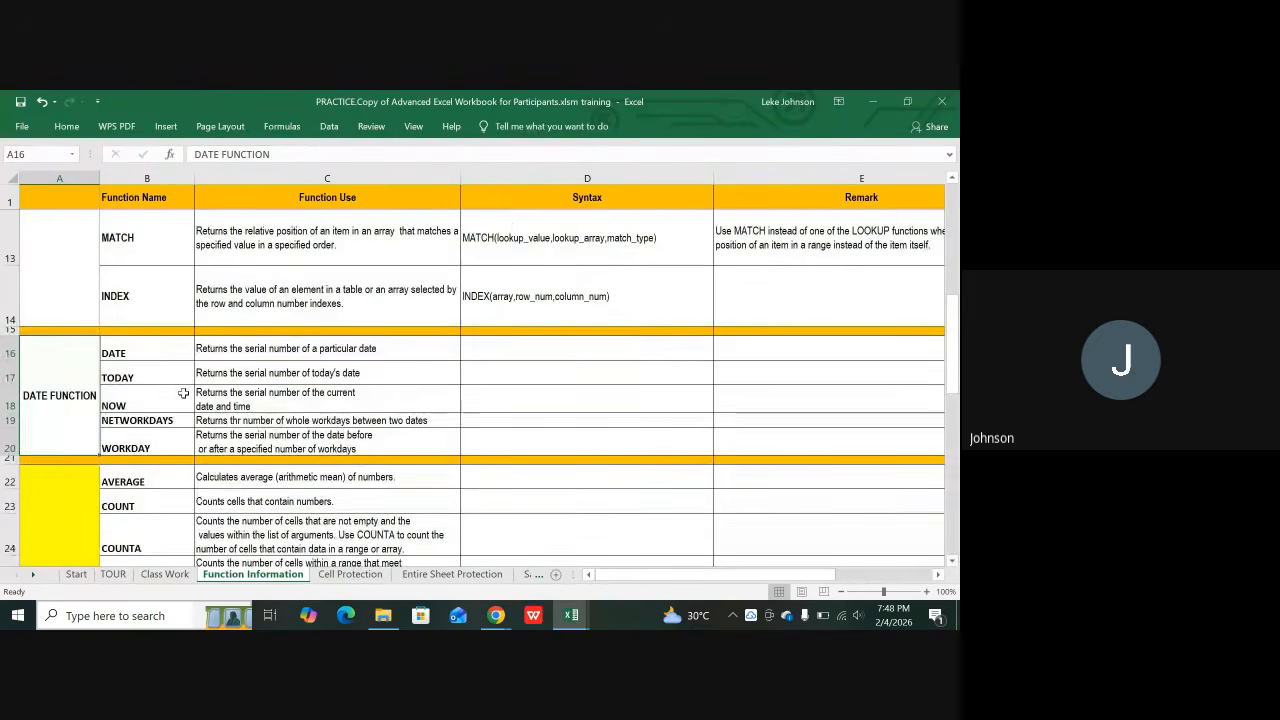
scroll(86, 402, up, 3)
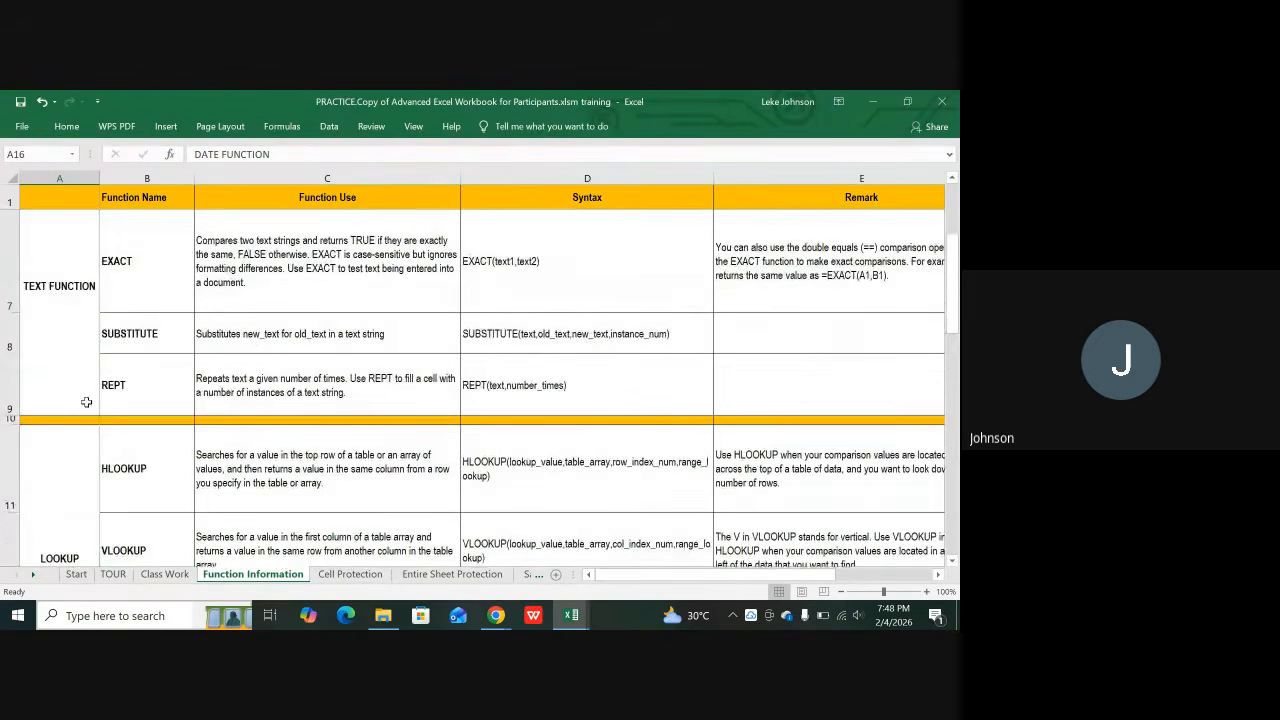
scroll(86, 402, down, 3)
scroll(92, 380, up, 3)
scroll(80, 430, down, 1)
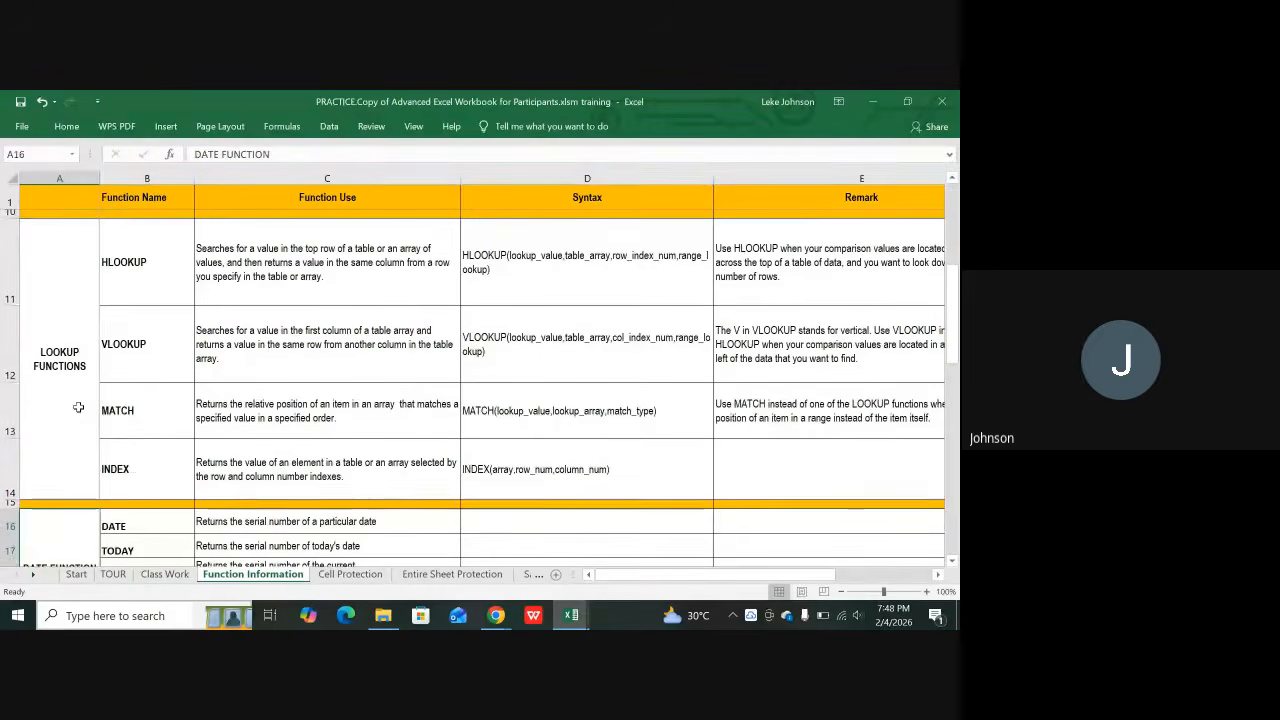
Step: Fill the Logical Functions label cell with yellow
click(78, 407)
scroll(86, 404, up, 3)
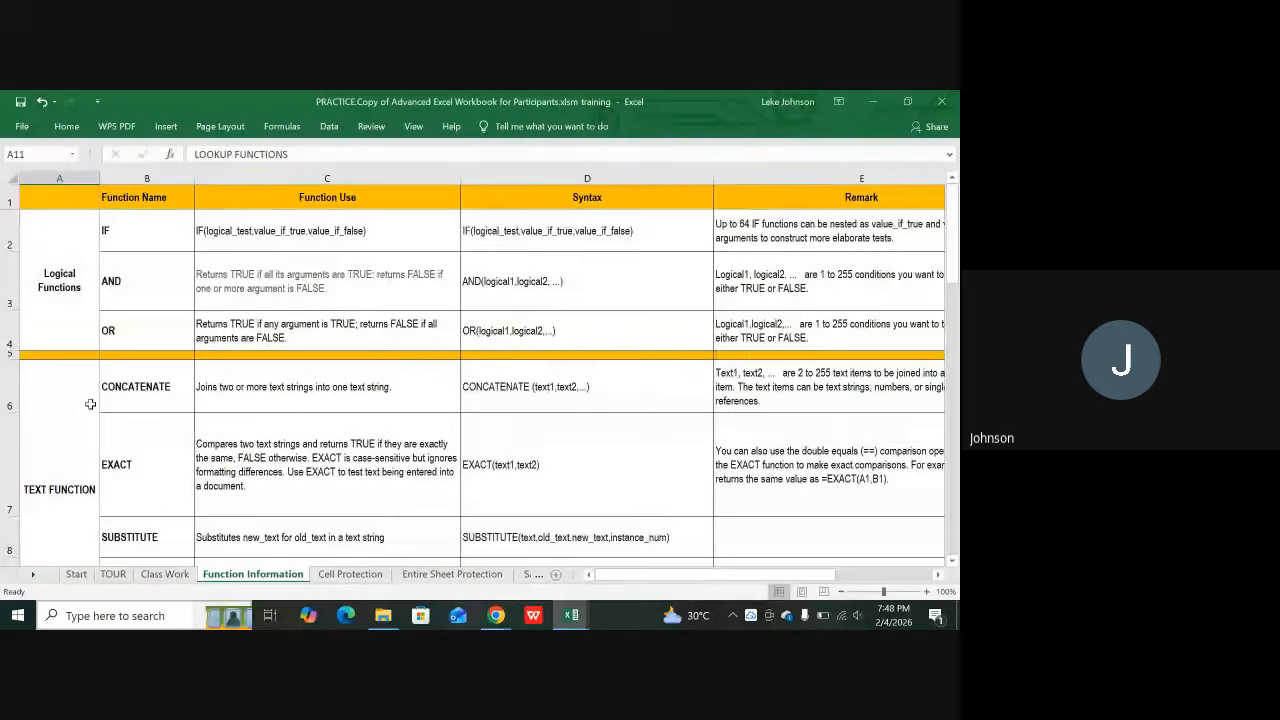
click(68, 280)
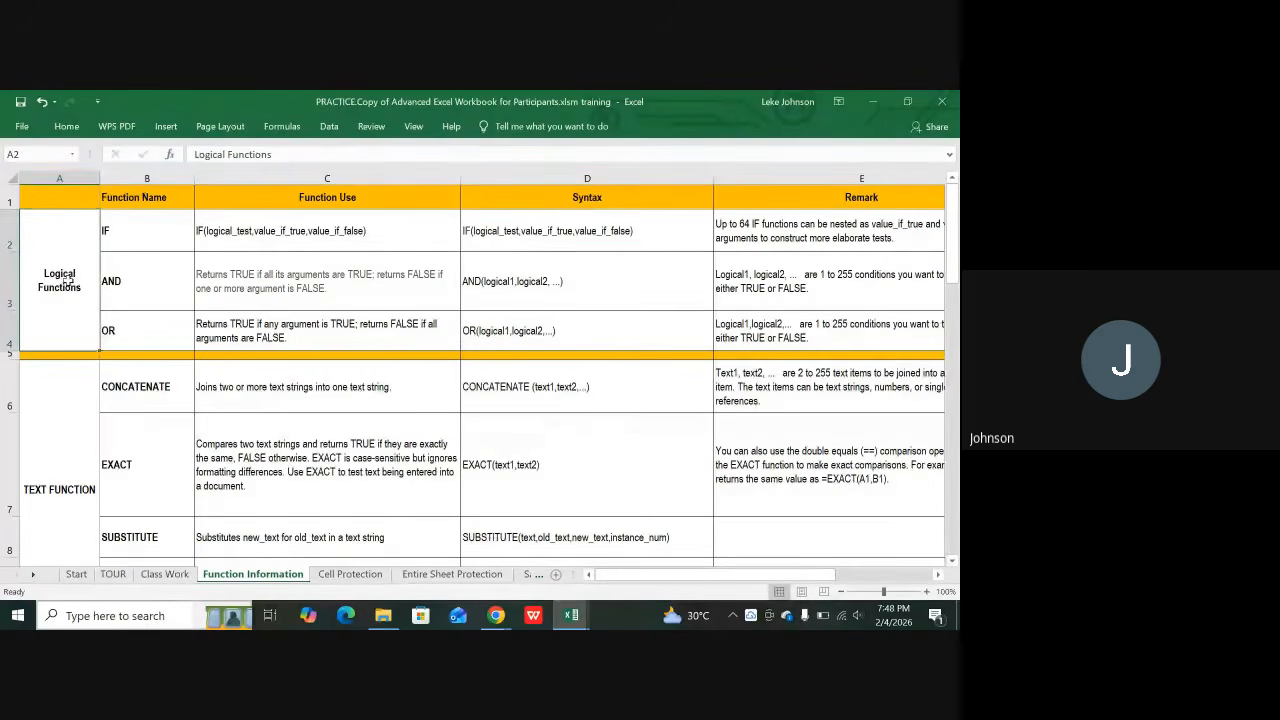
click(66, 126)
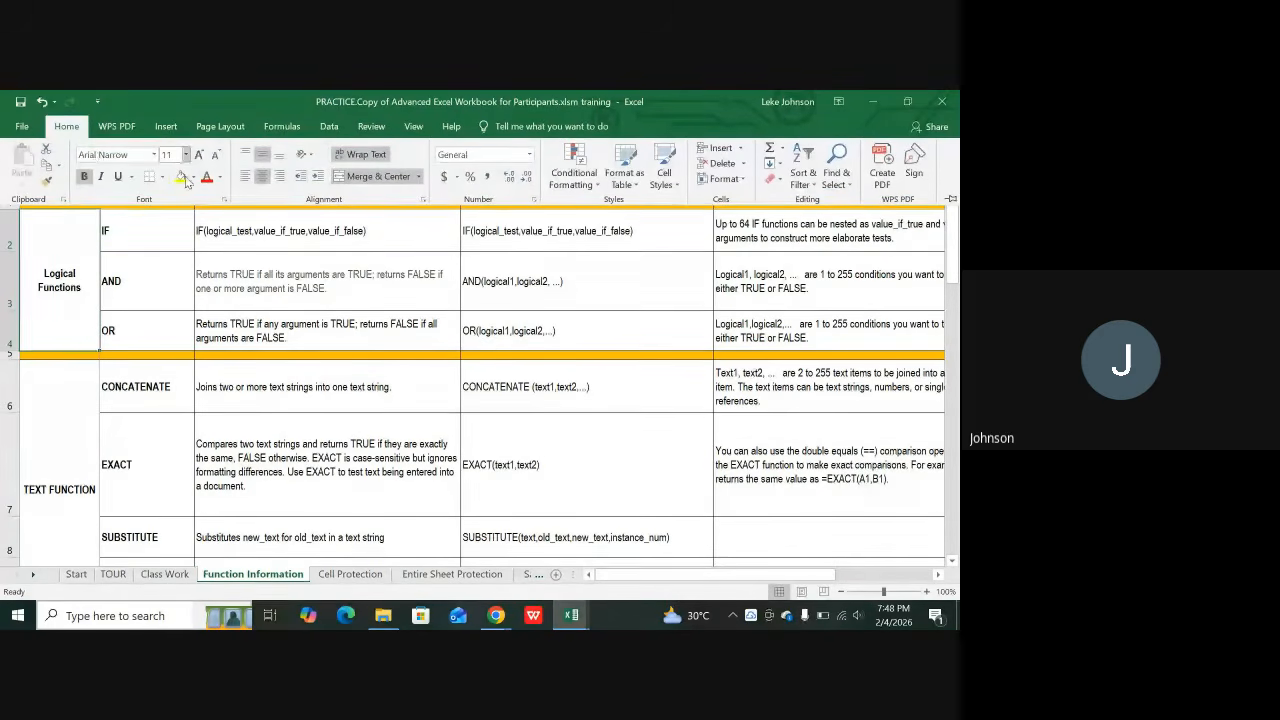
click(183, 178)
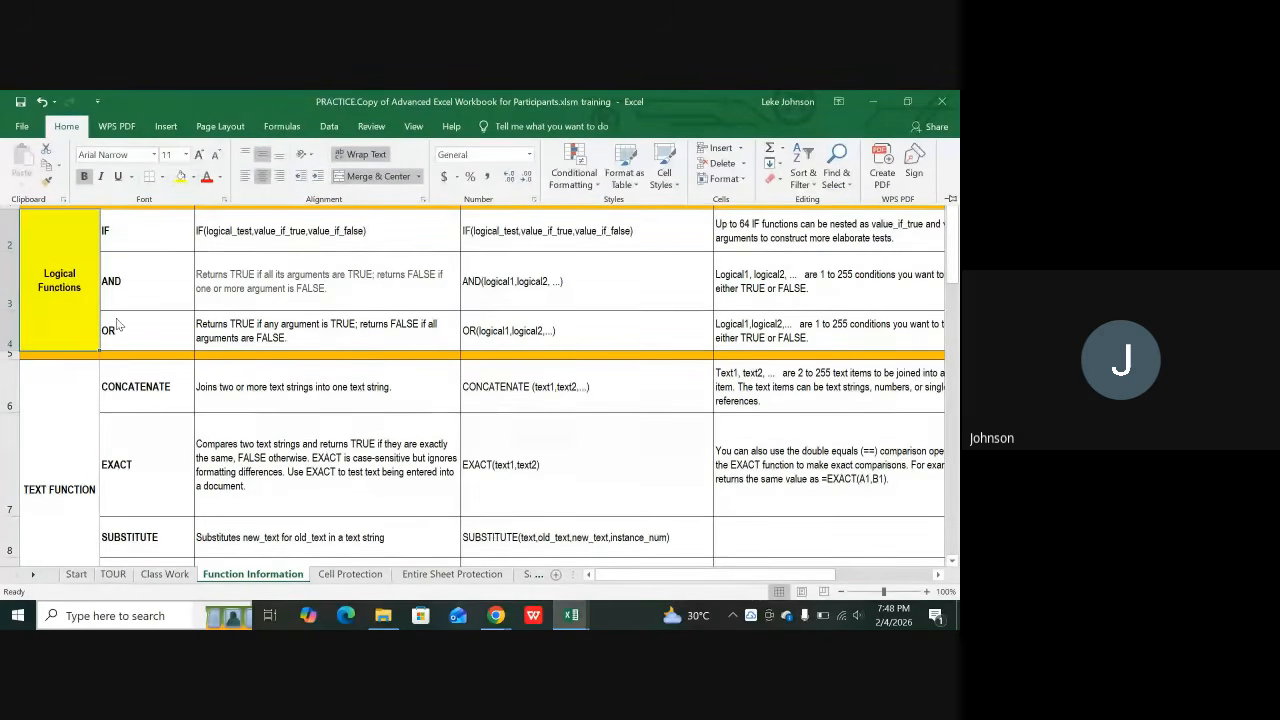
Step: Review the DATE FUNCTION, TEXT FUNCTION and LOOKUP FUNCTIONS label cells
scroll(67, 375, down, 5)
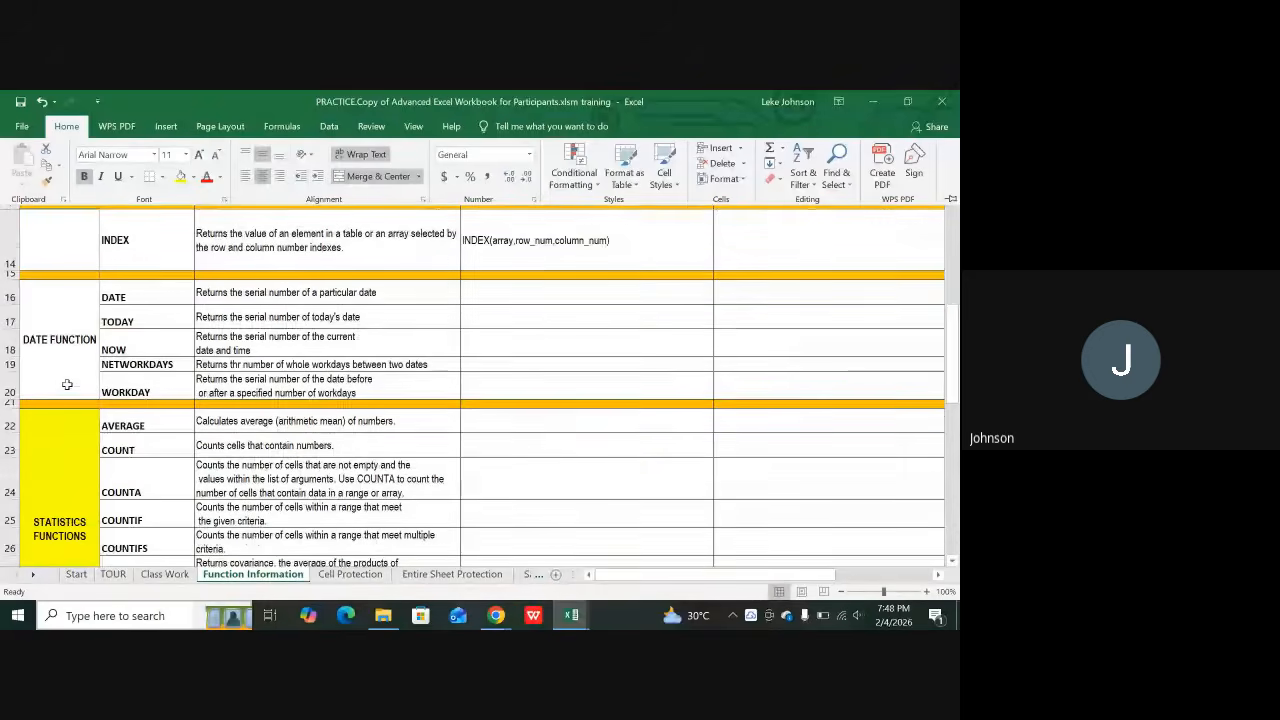
scroll(67, 384, down, 2)
scroll(68, 391, down, 3)
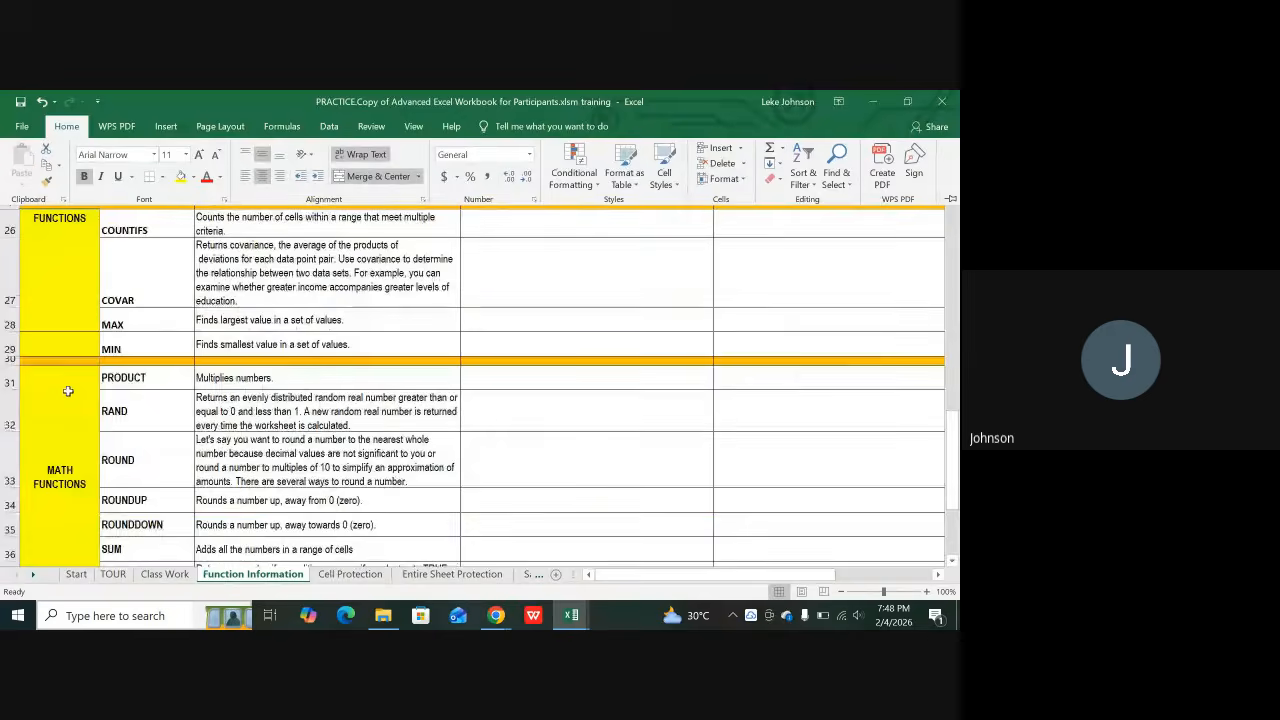
scroll(72, 428, up, 2)
scroll(88, 417, up, 3)
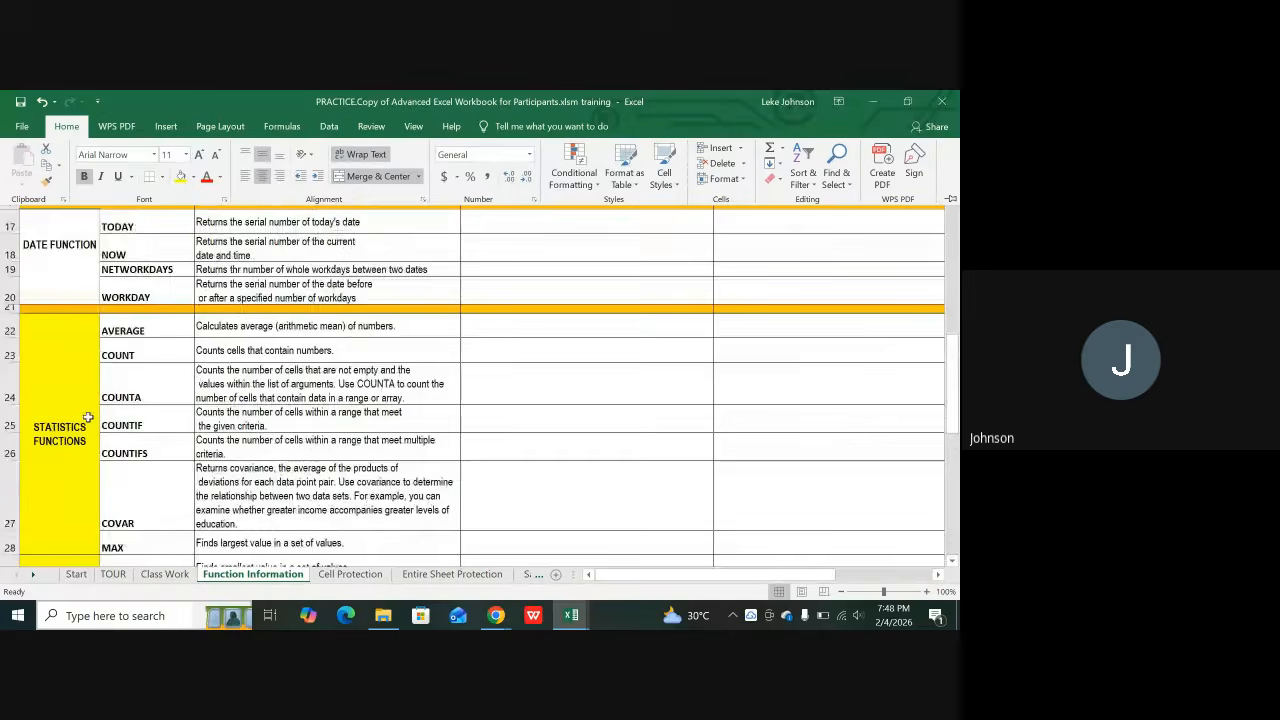
scroll(86, 414, up, 3)
scroll(84, 411, down, 1)
scroll(80, 357, down, 1)
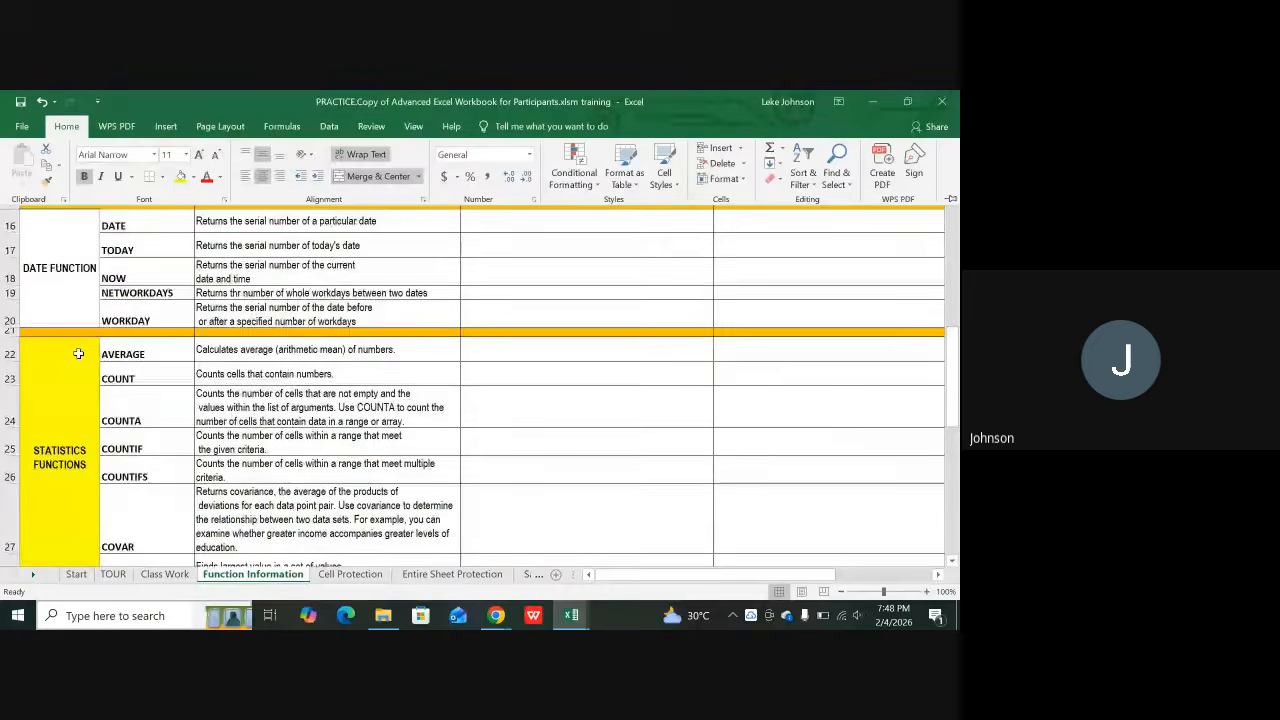
scroll(78, 352, up, 1)
click(77, 351)
scroll(150, 332, up, 2)
scroll(150, 332, up, 2)
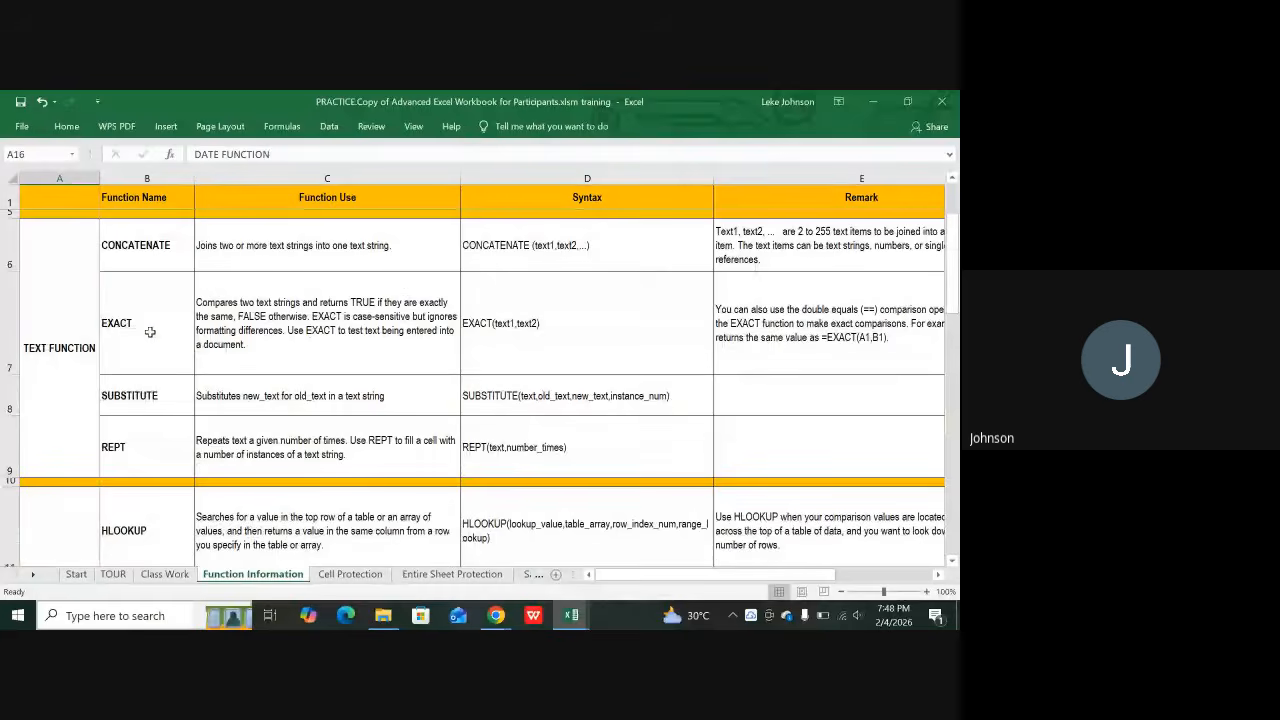
click(60, 348)
scroll(78, 402, down, 2)
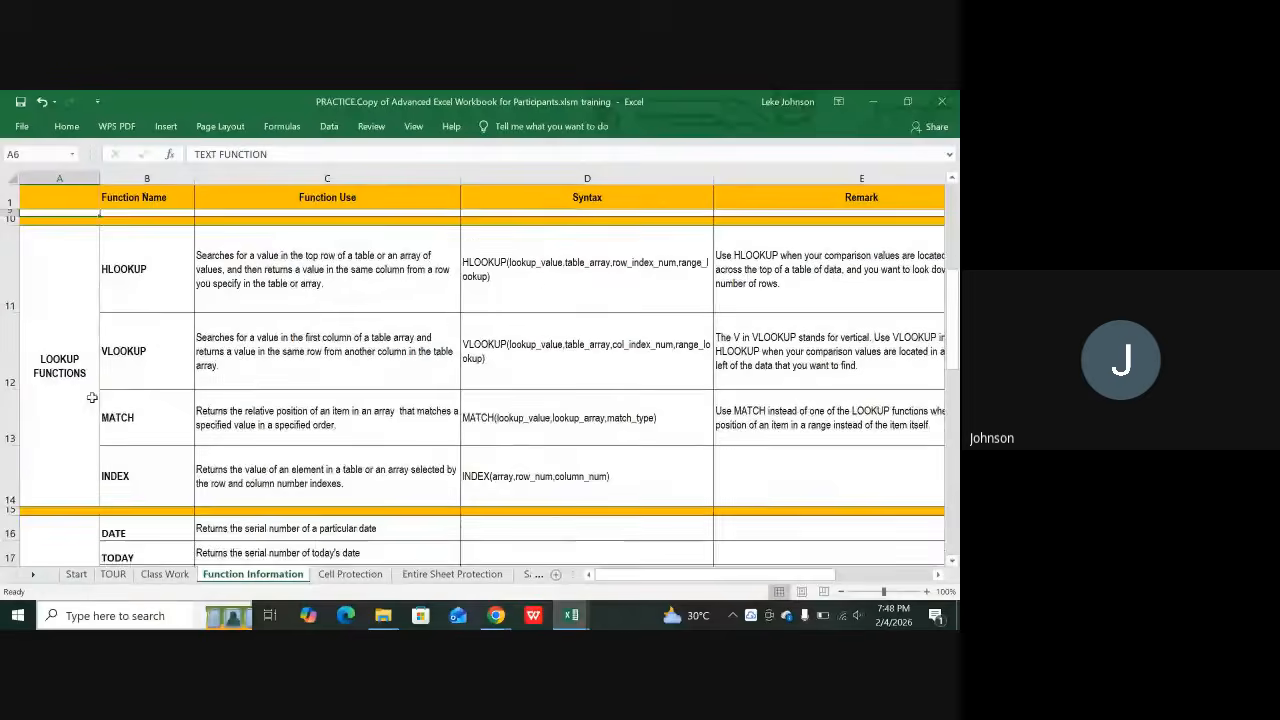
click(78, 402)
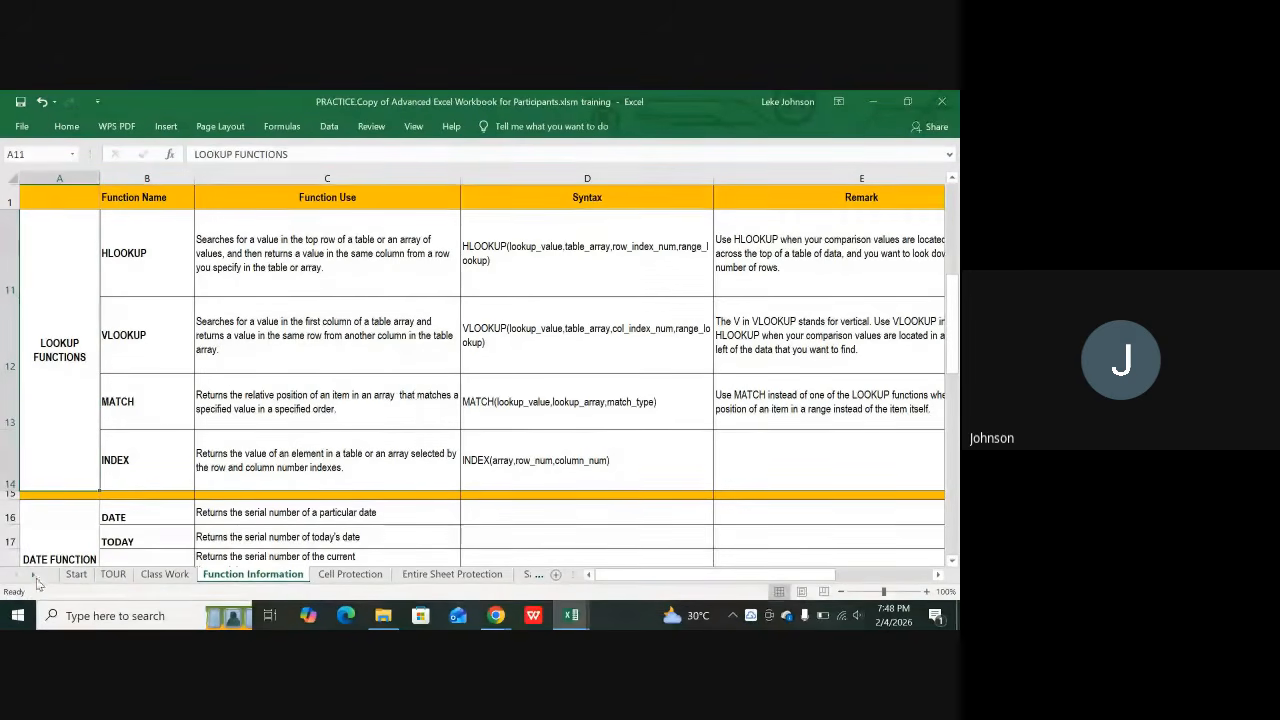
Step: Advance the sheet-tab bar repeatedly until the Now, Date and Today tabs are visible
click(34, 576)
click(34, 576)
click(35, 577)
click(35, 577)
click(35, 577)
click(35, 577)
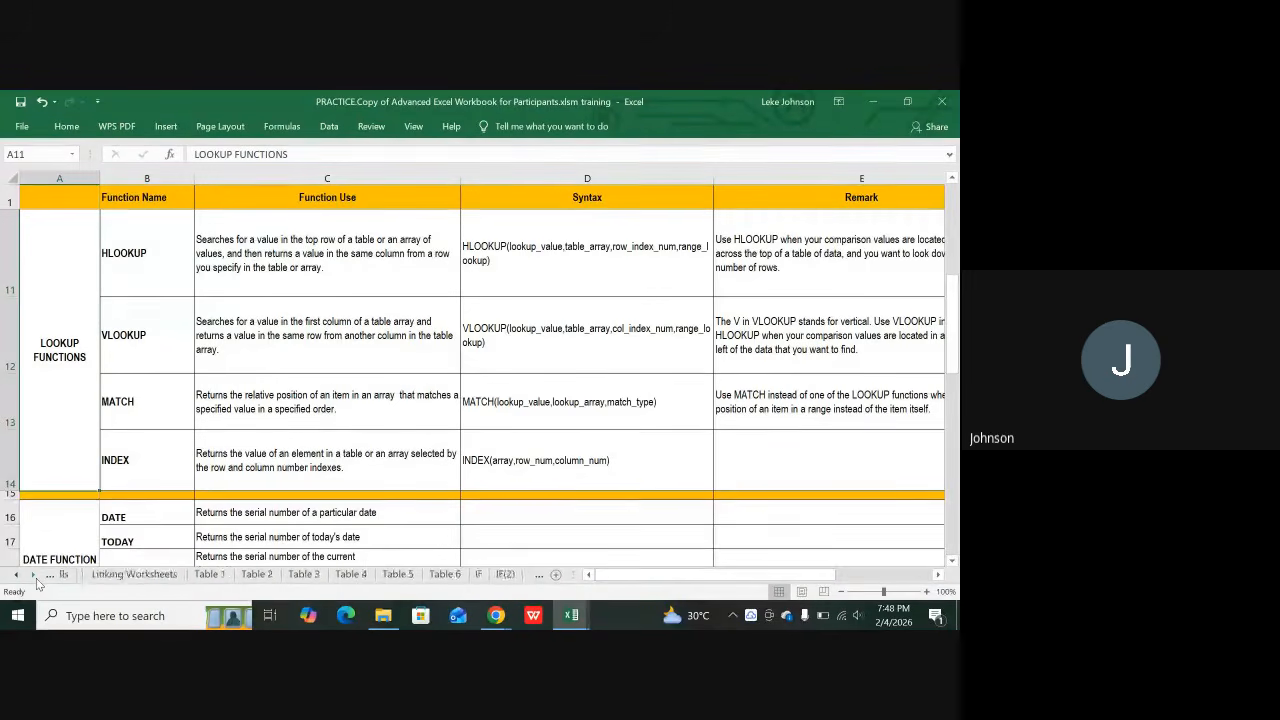
click(35, 577)
click(35, 577)
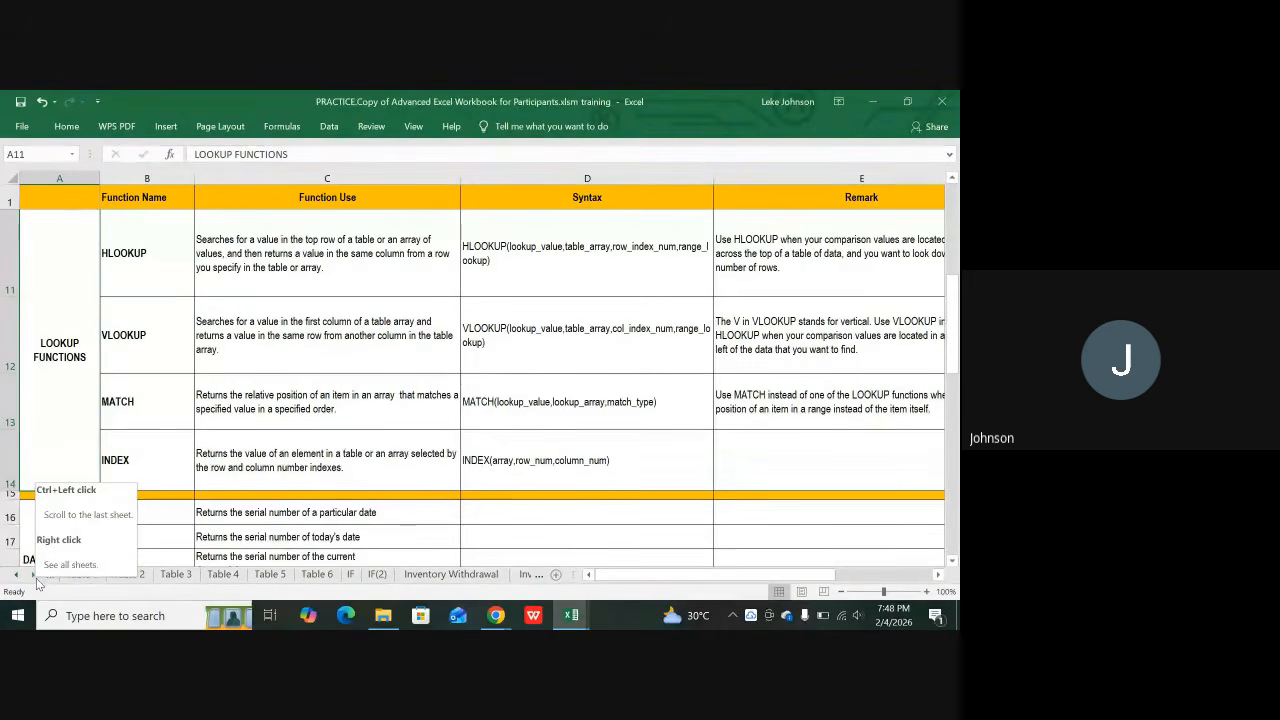
click(35, 577)
click(35, 577)
click(35, 577)
click(35, 577)
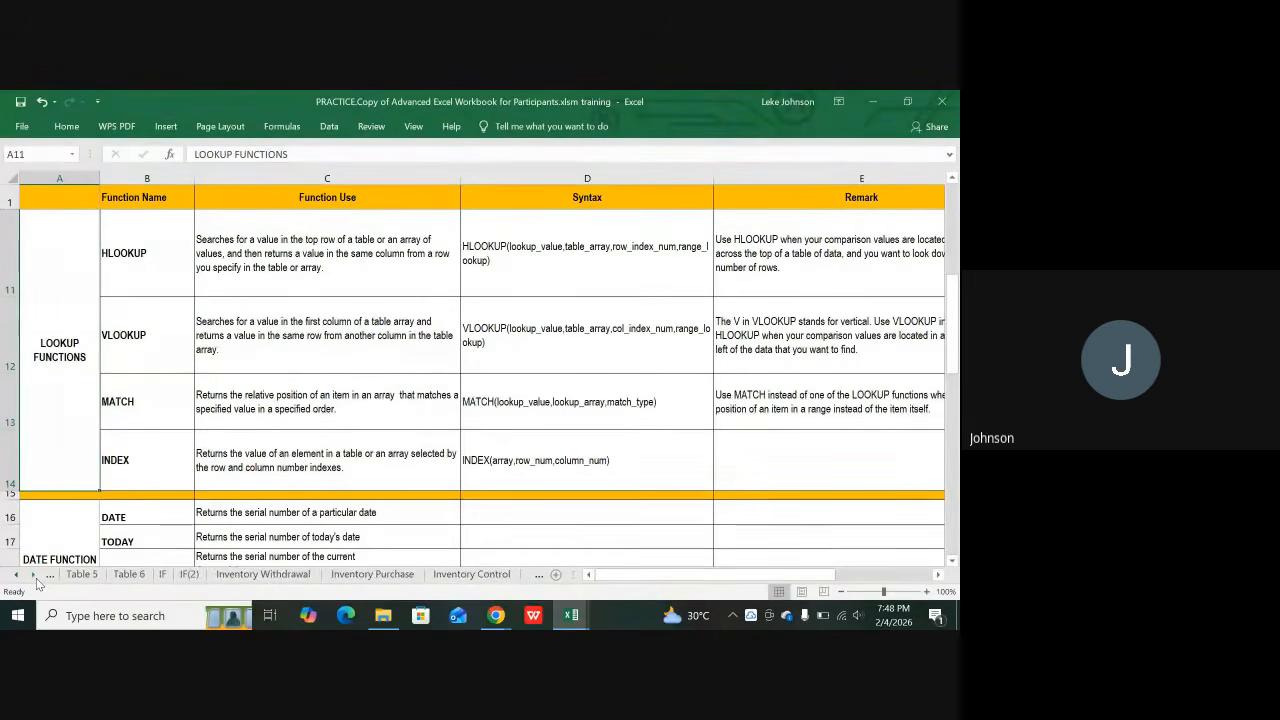
click(35, 577)
click(35, 577)
click(35, 577)
click(35, 577)
click(35, 577)
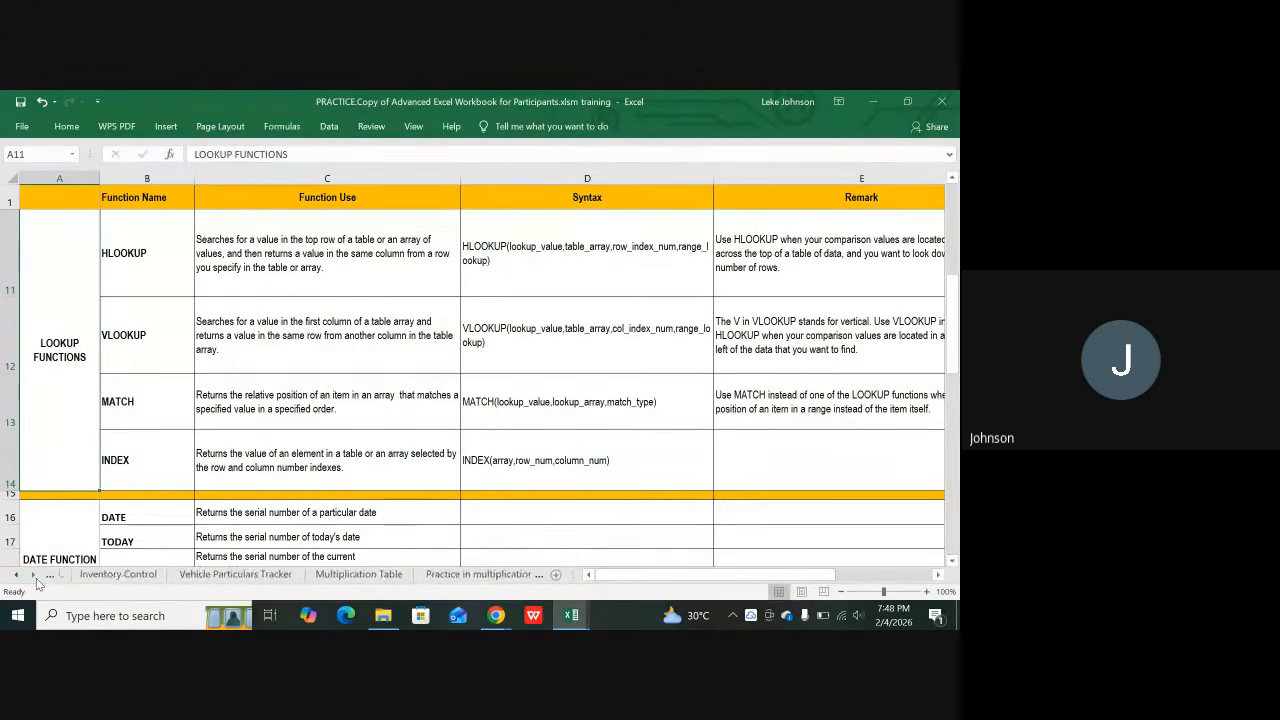
click(35, 577)
click(35, 577)
click(35, 577)
click(35, 577)
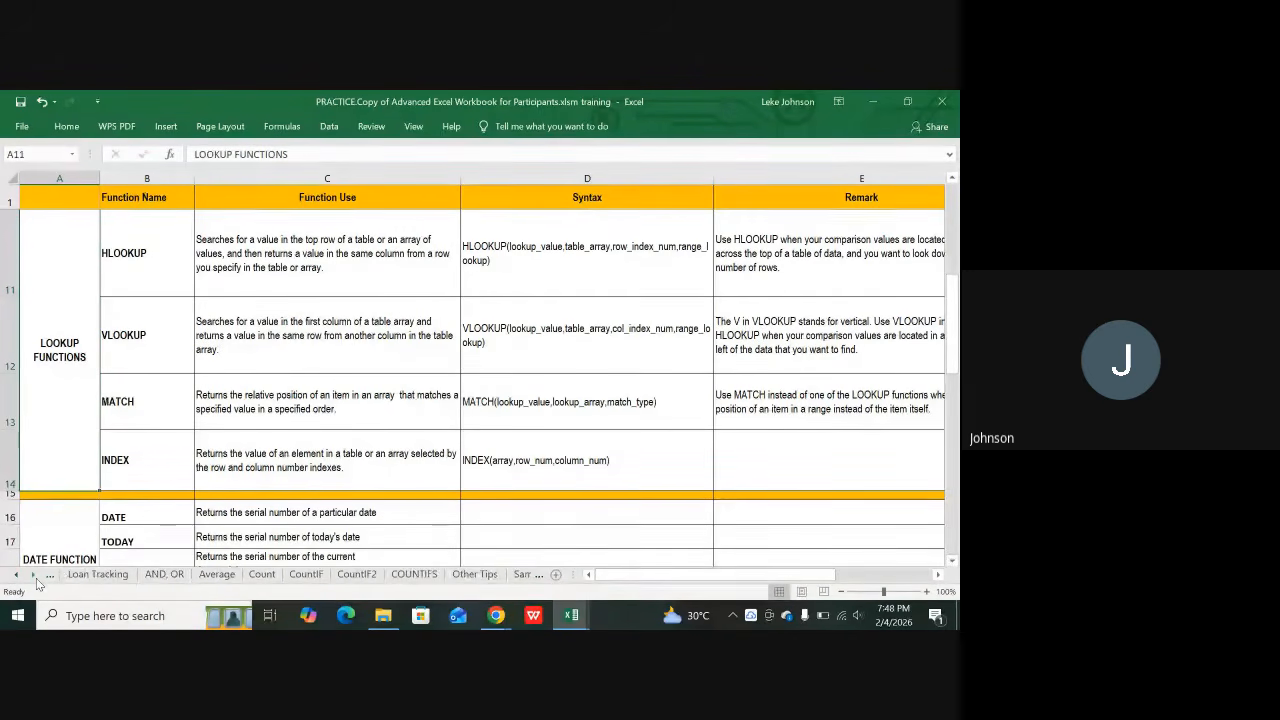
click(35, 577)
click(35, 577)
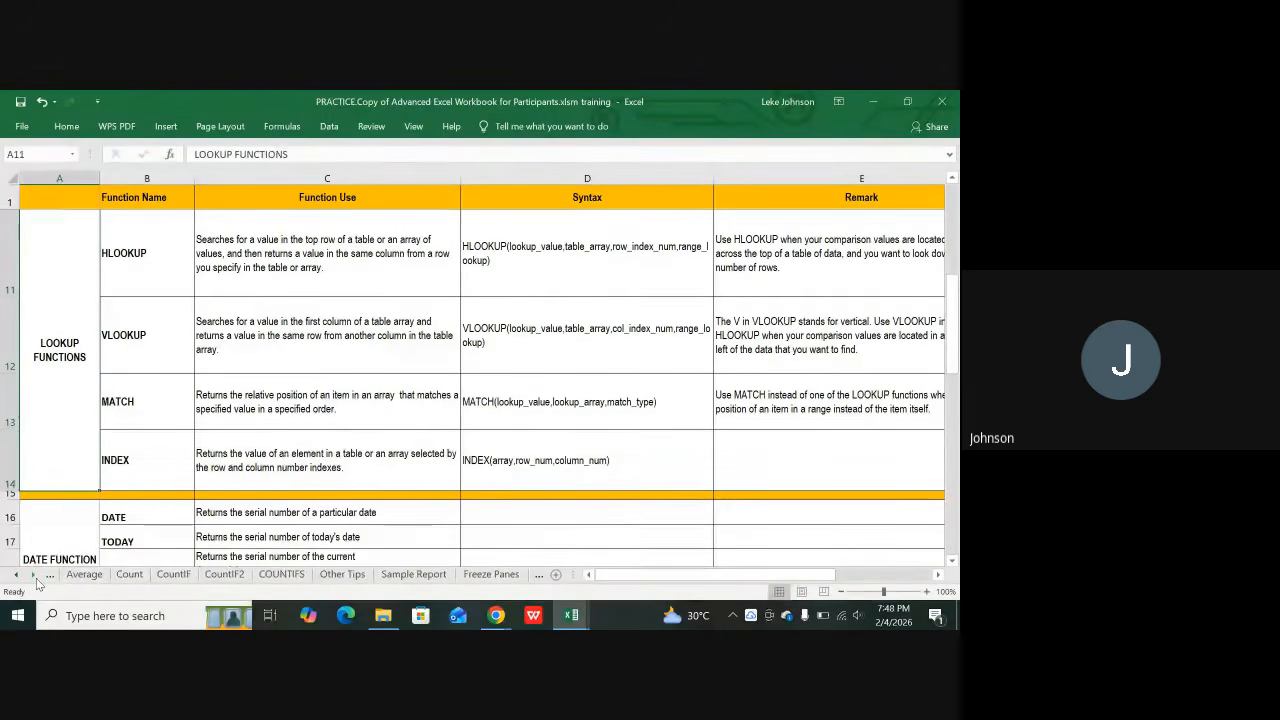
click(35, 577)
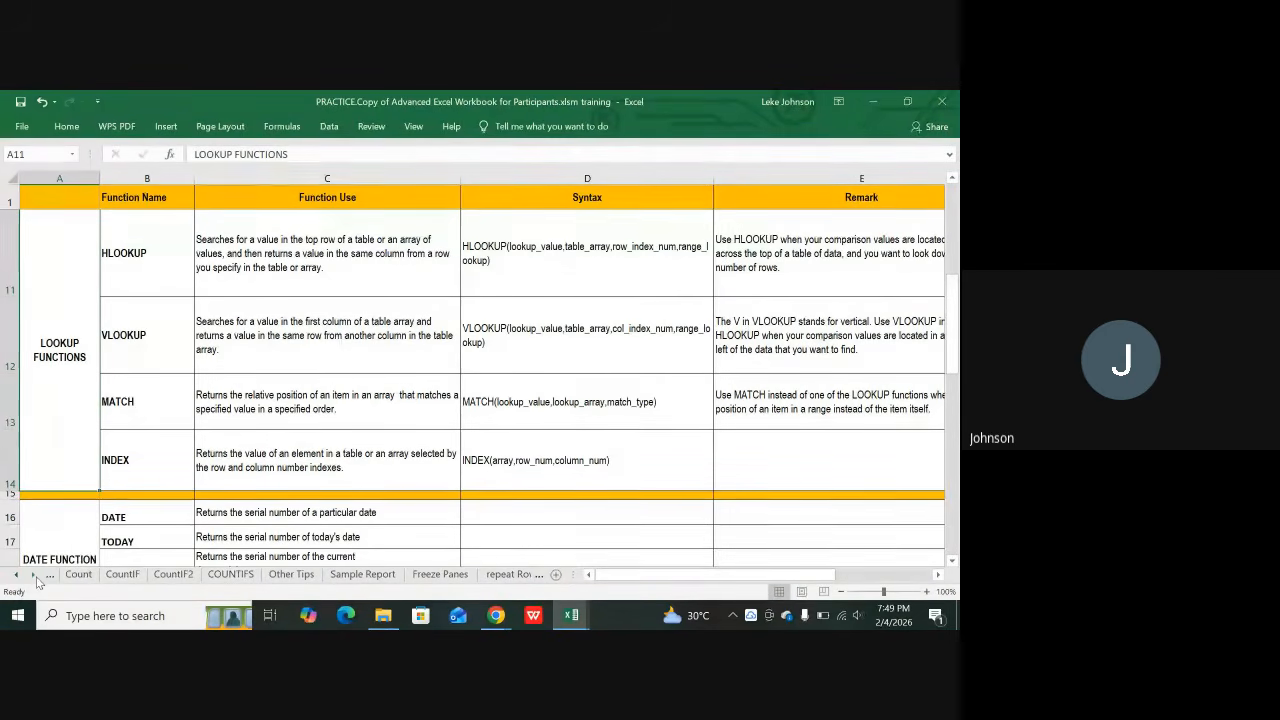
click(36, 578)
click(36, 578)
click(36, 578)
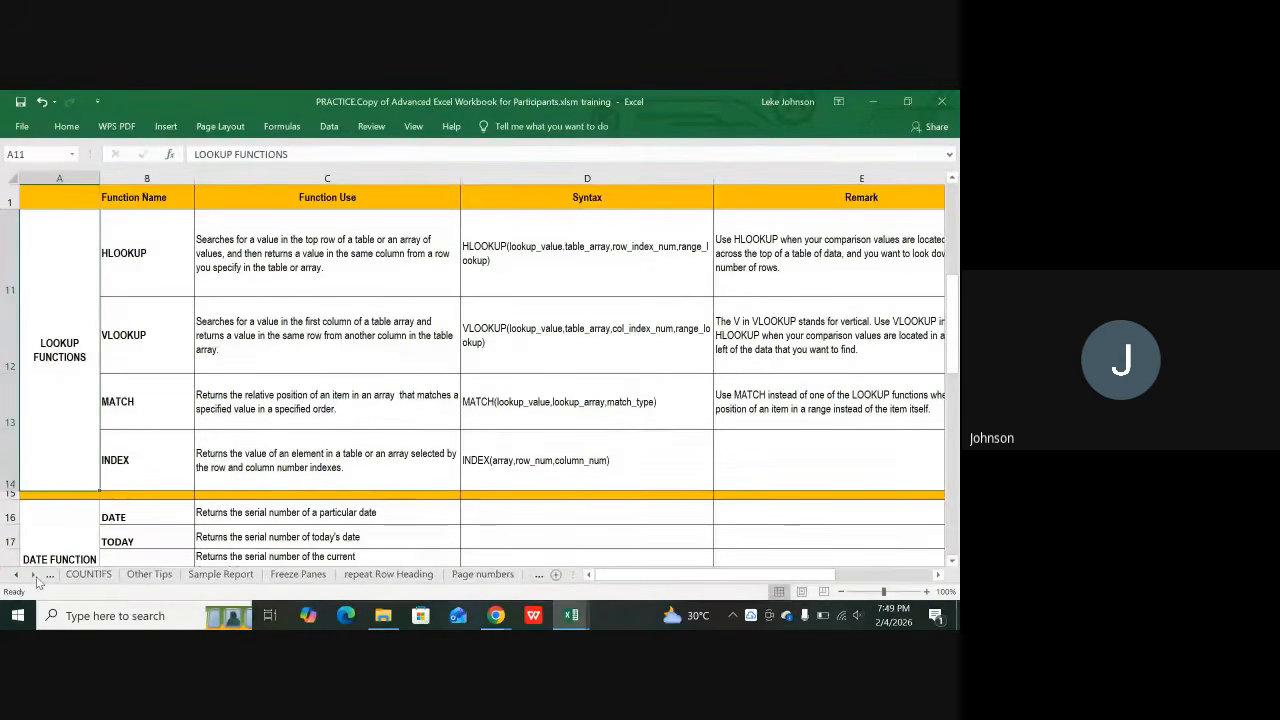
click(36, 578)
click(36, 578)
click(36, 578)
click(36, 578)
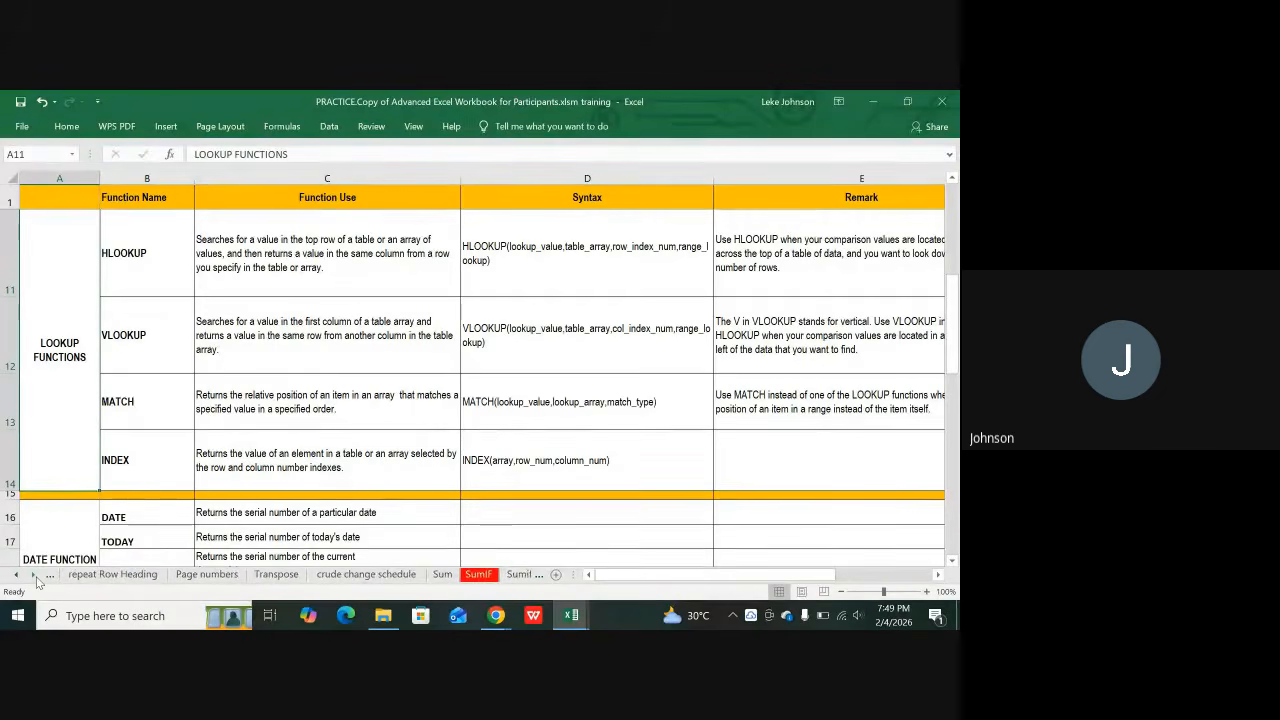
click(36, 578)
click(36, 578)
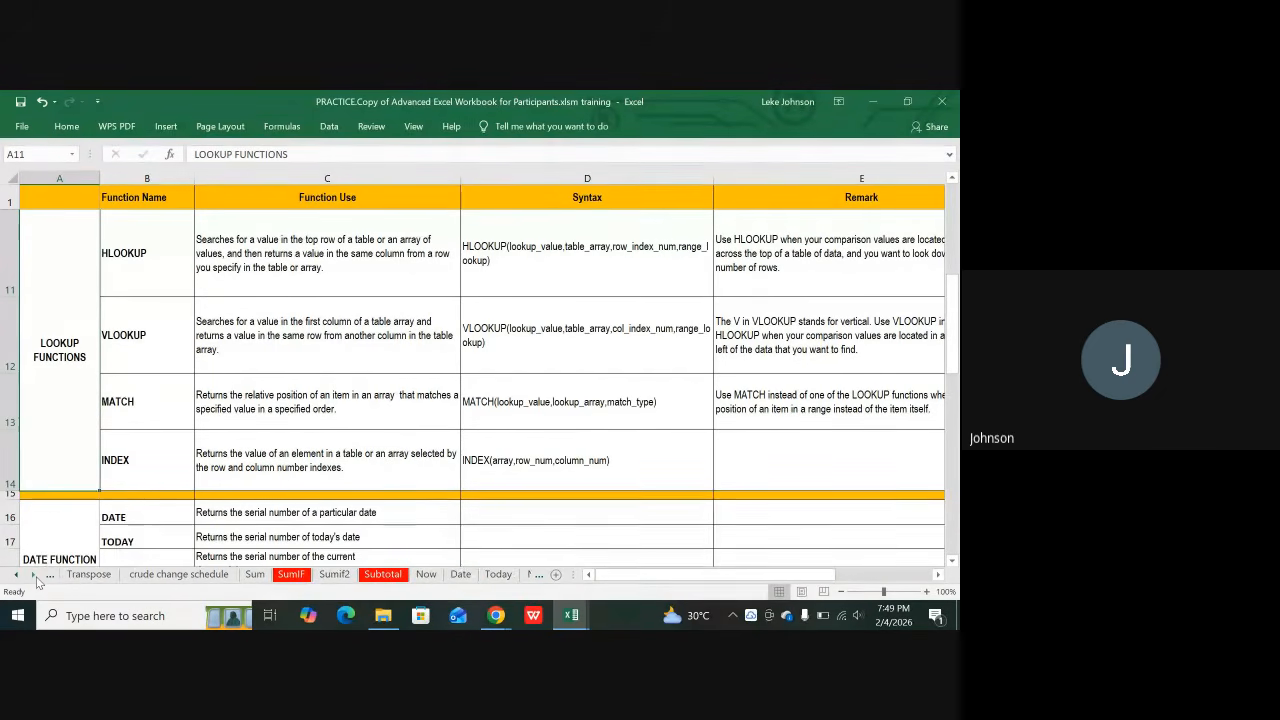
click(36, 578)
click(36, 578)
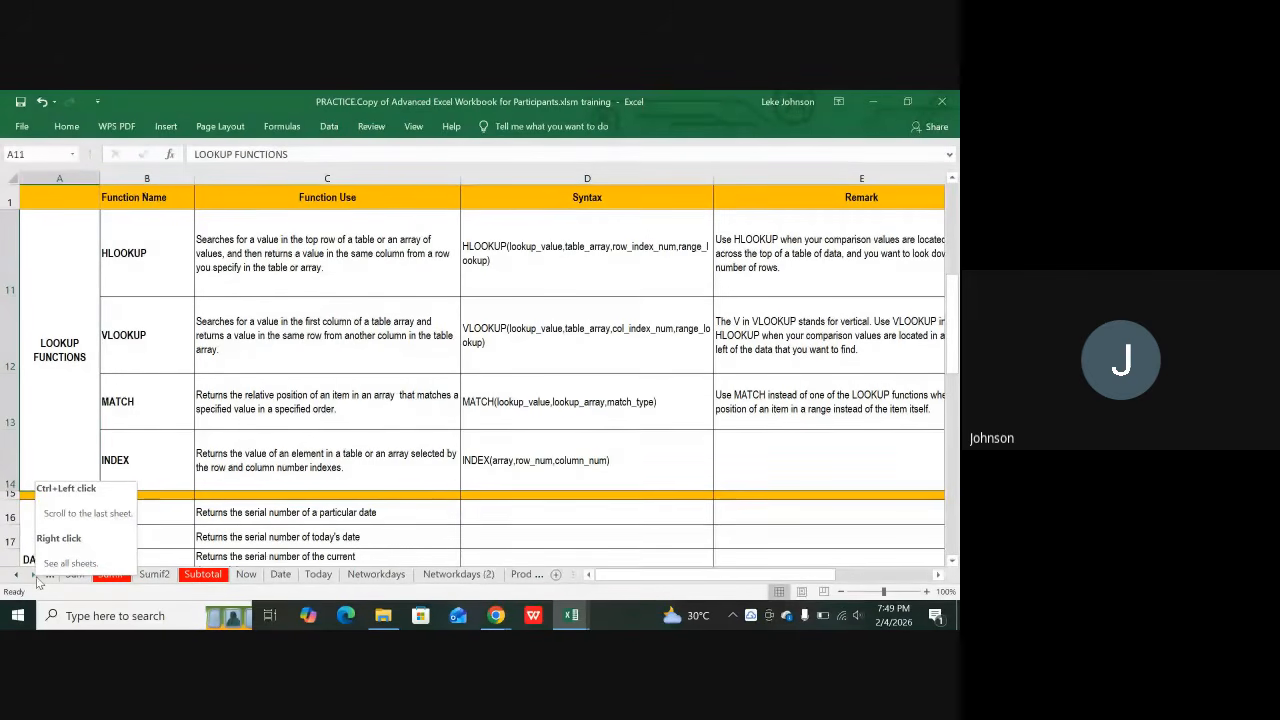
click(36, 579)
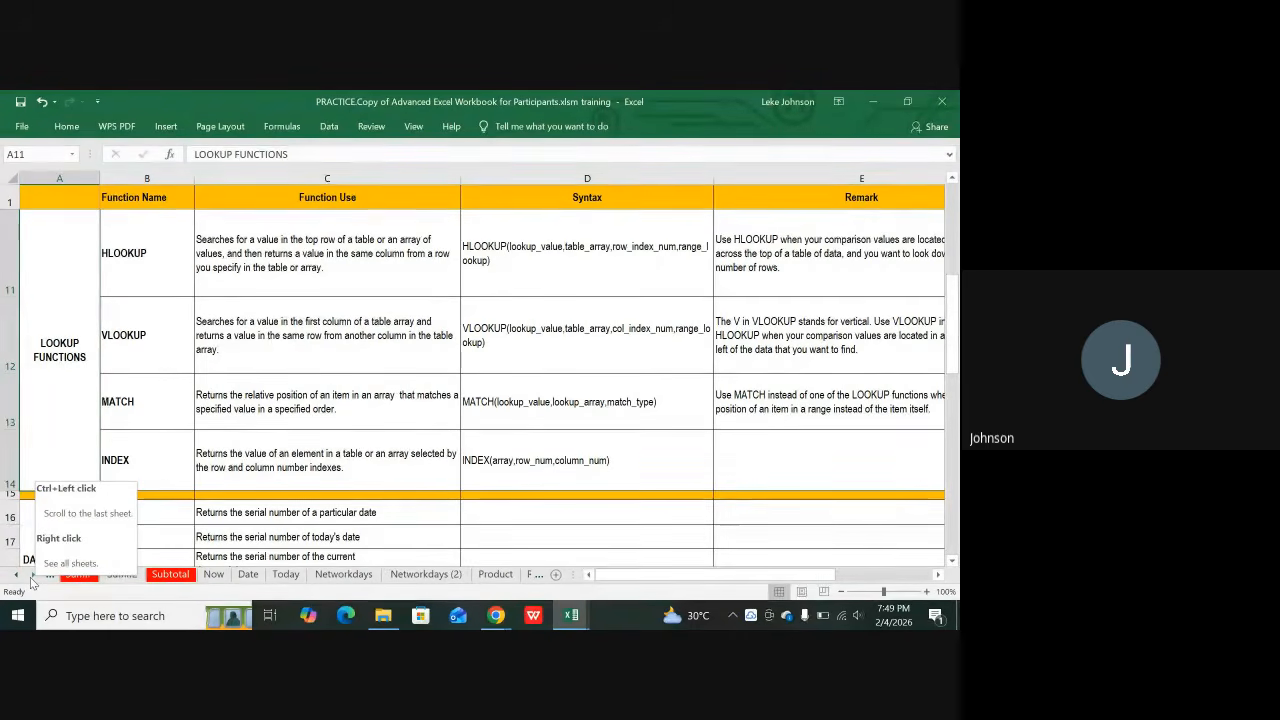
Step: Switch to the Now sheet, glance at the Date sheet, then return to Now
click(213, 575)
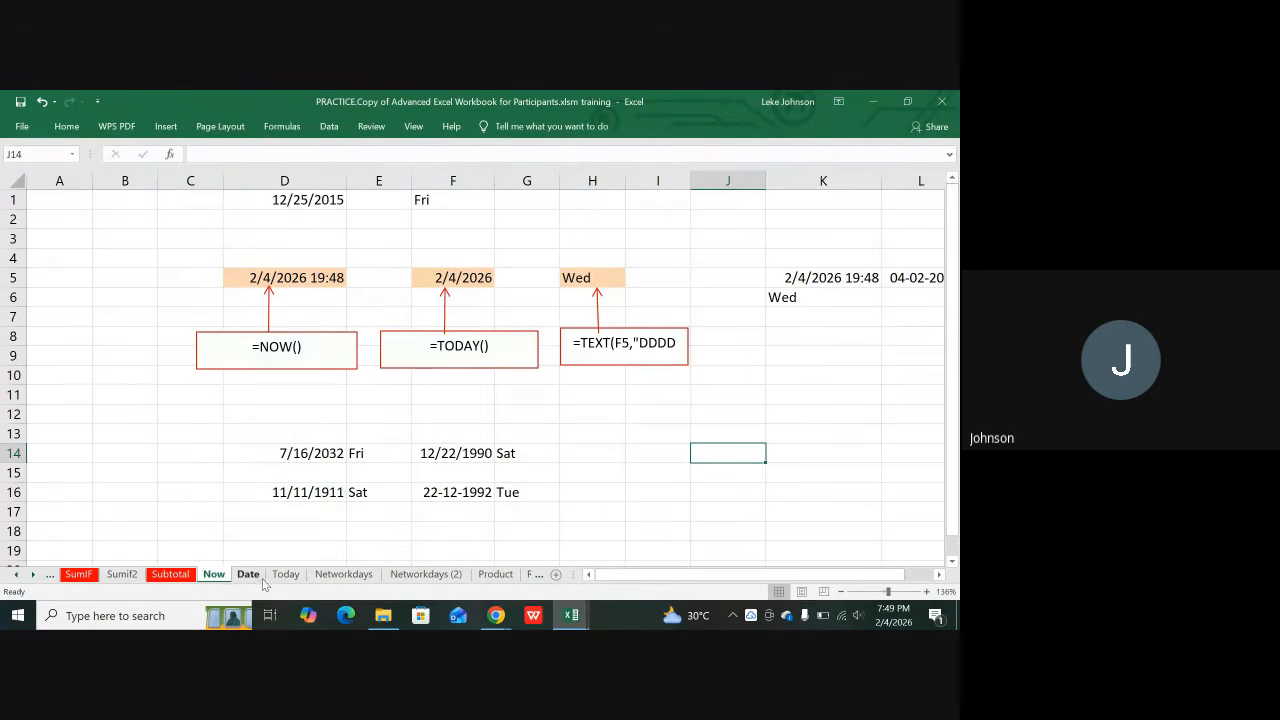
click(255, 578)
scroll(291, 549, up, 10)
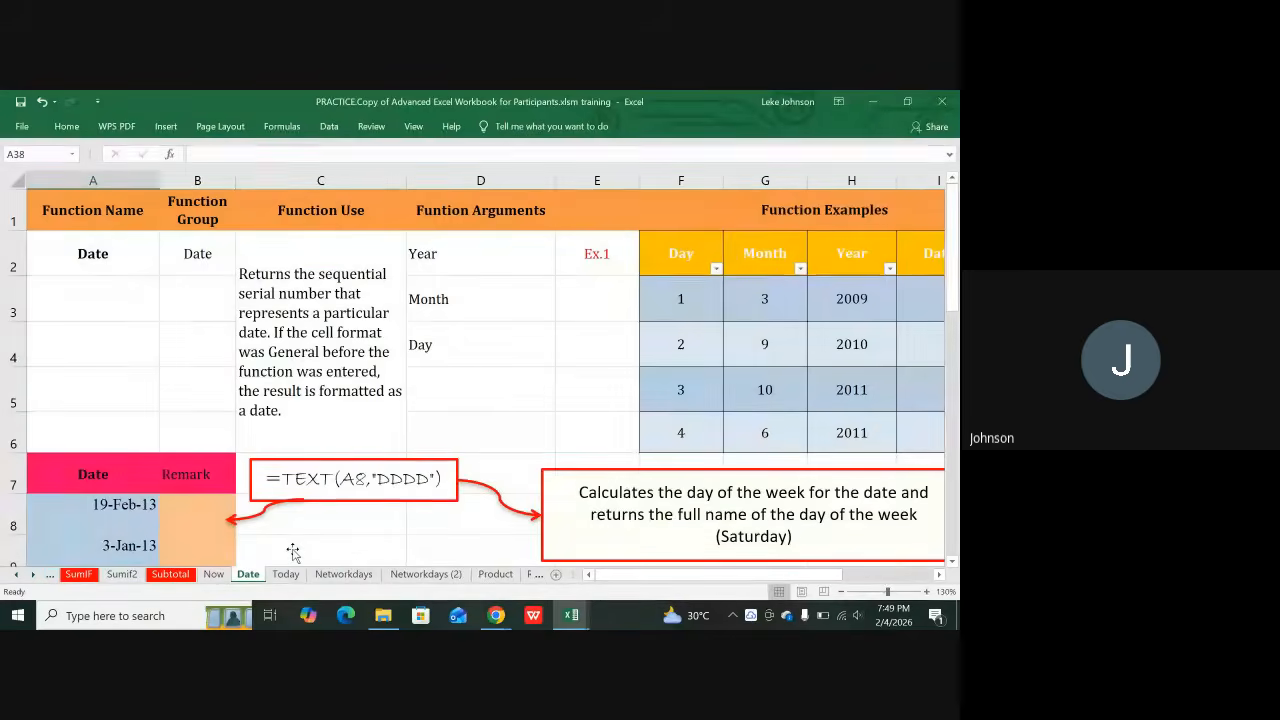
click(216, 577)
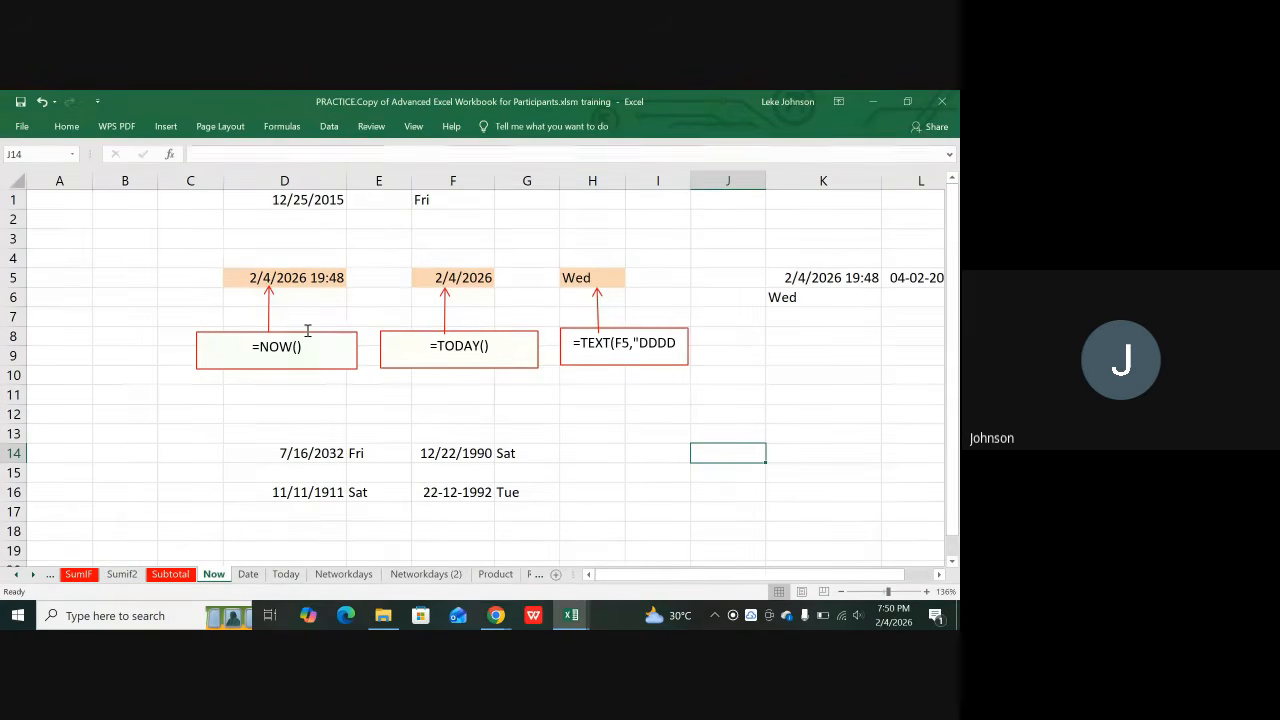
Step: Enter =NOW() in D11 and compare it with the result in F11
click(280, 395)
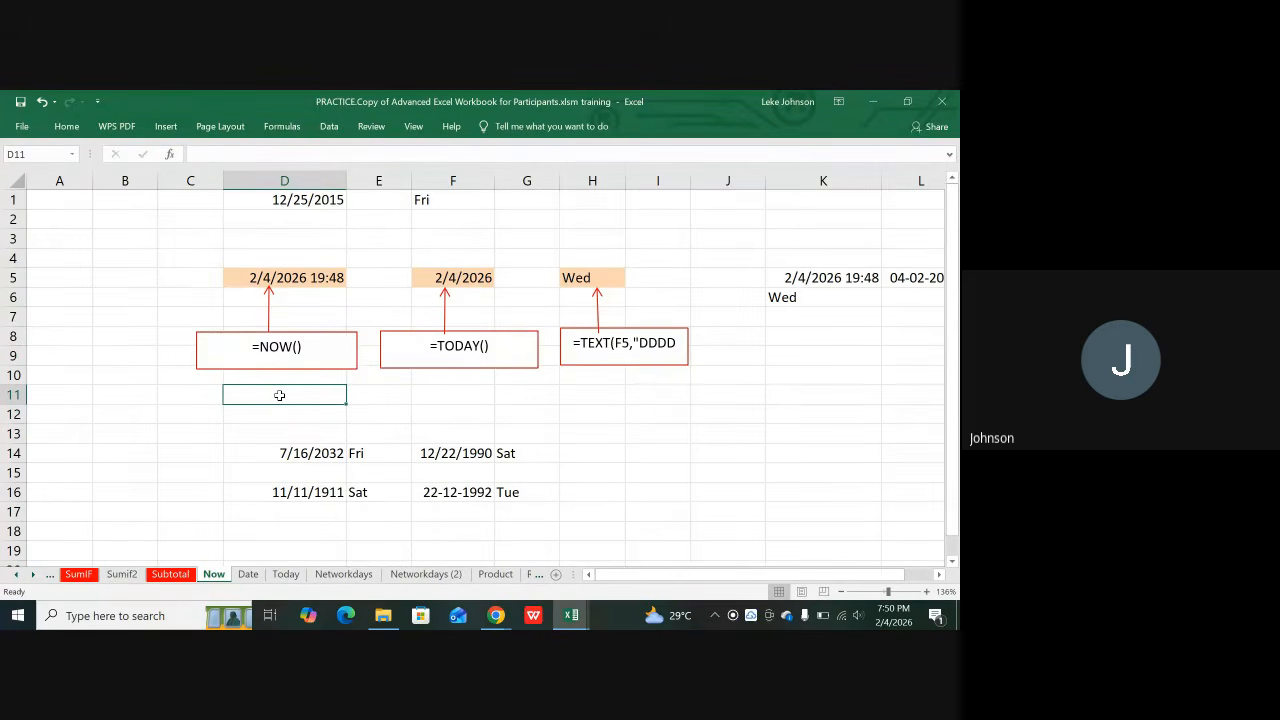
text(=)
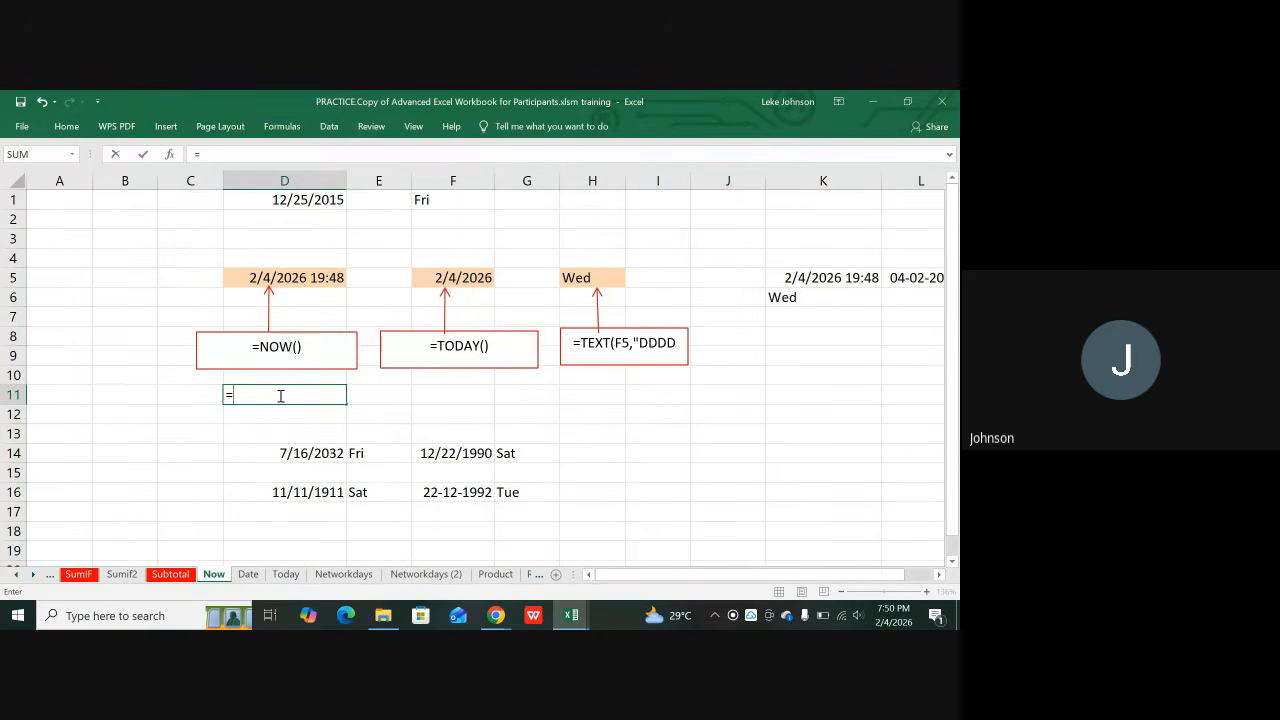
text(NOW)
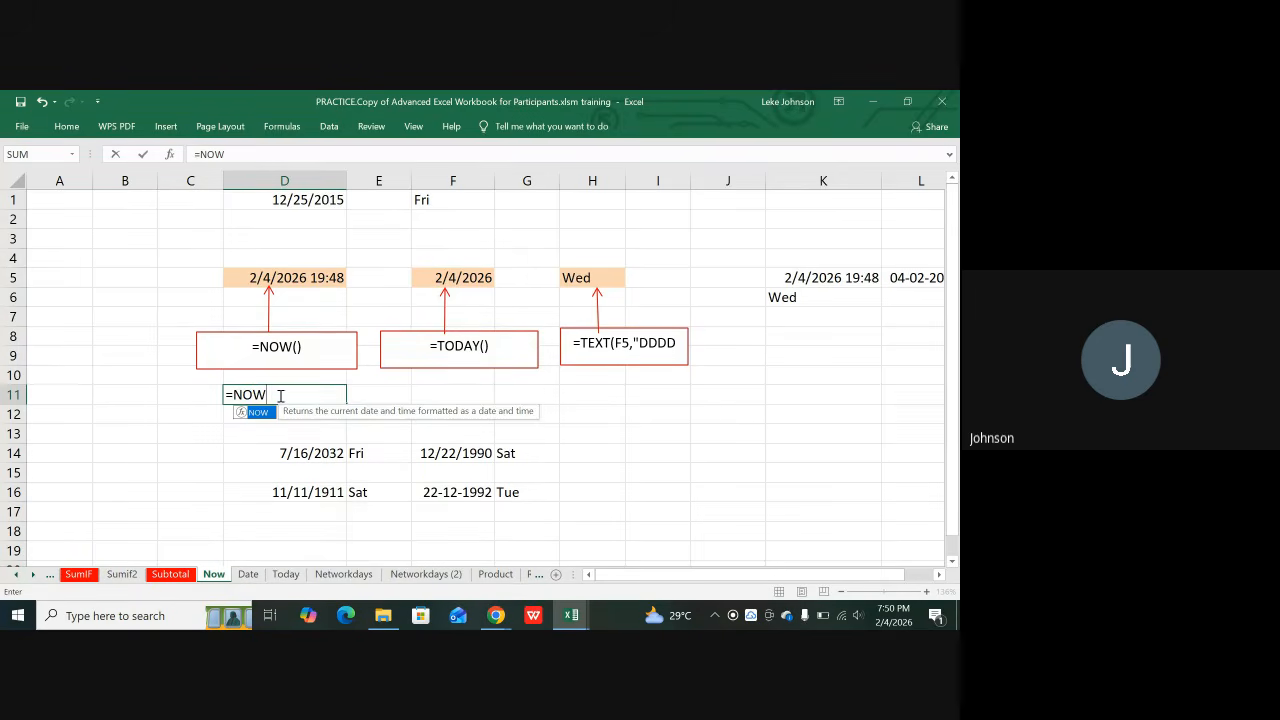
text(()
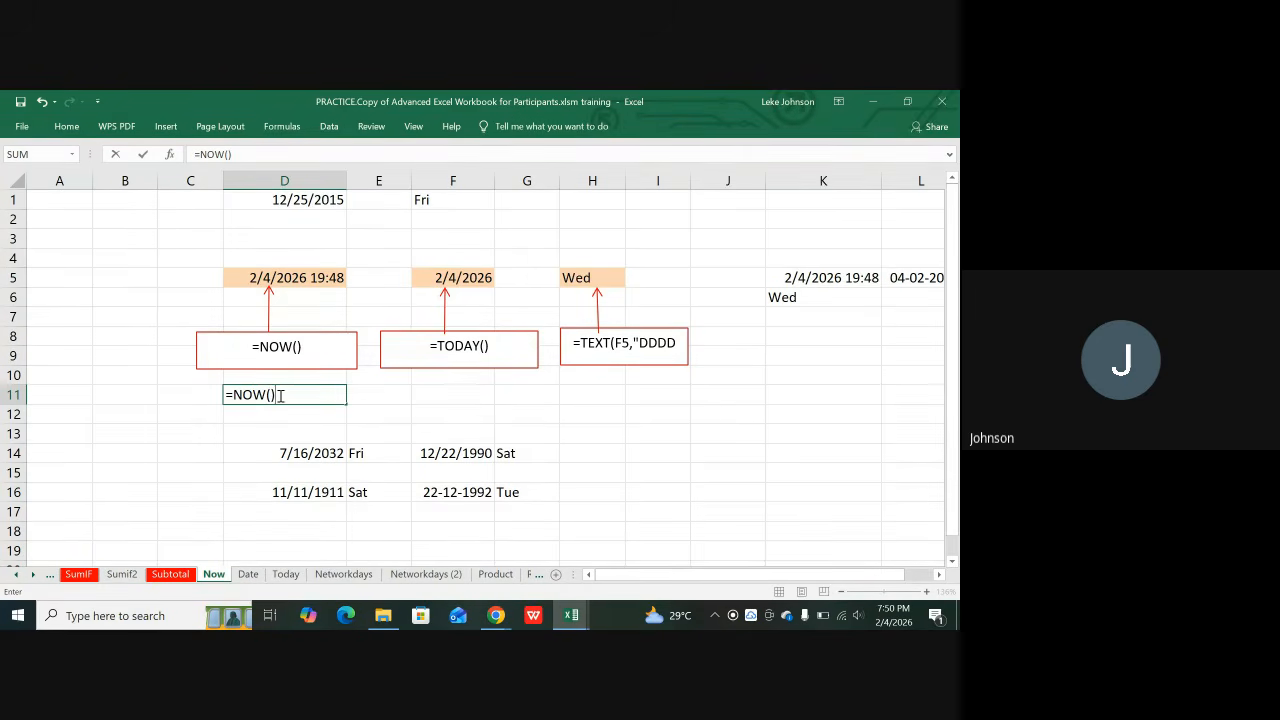
key(Return)
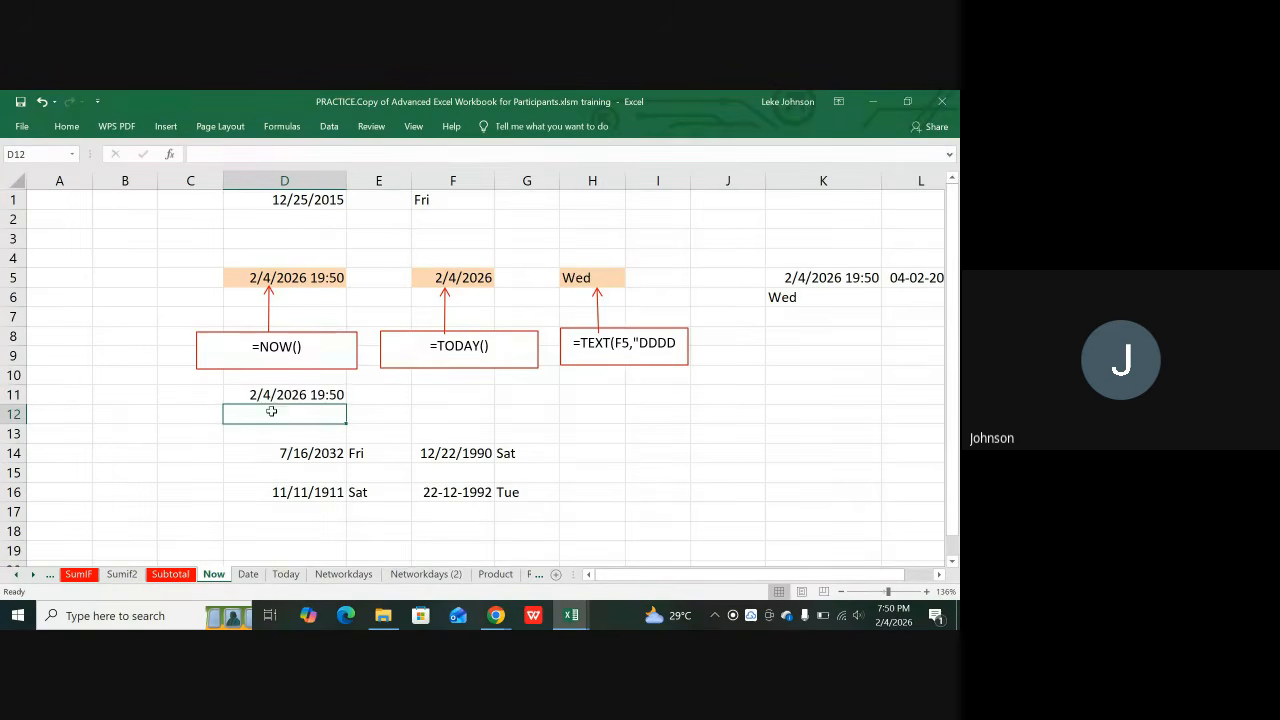
click(258, 439)
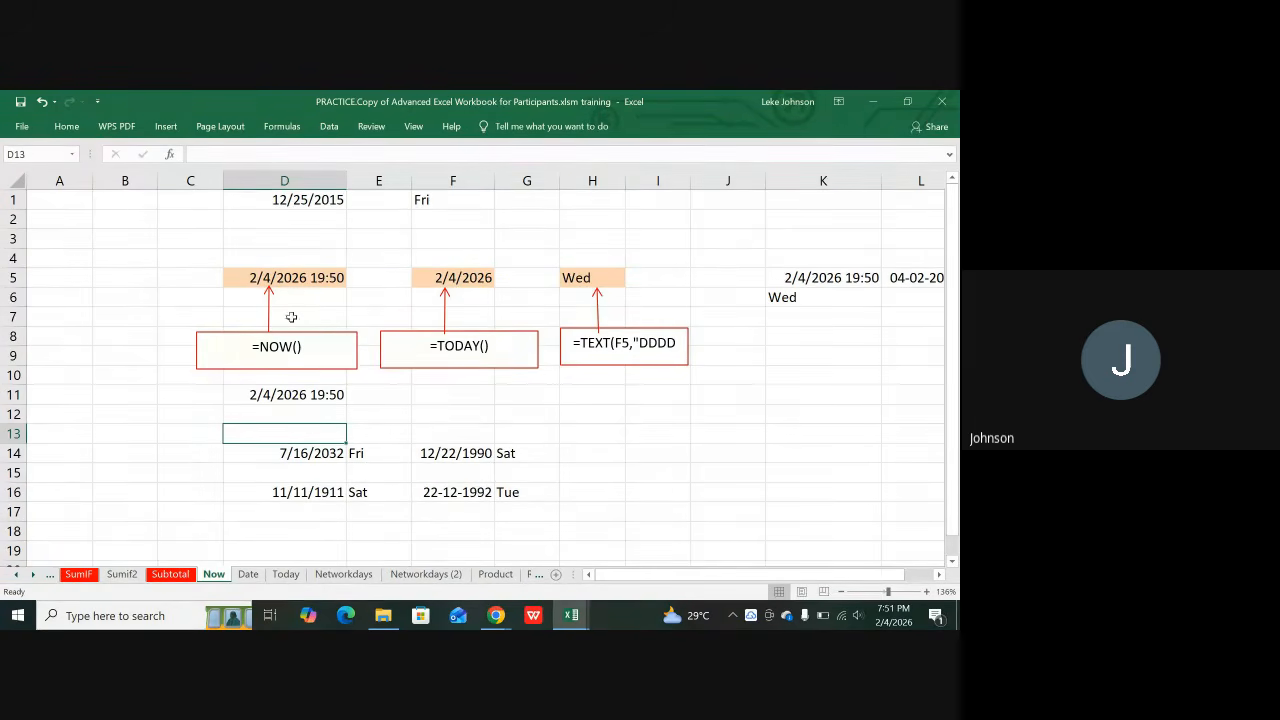
click(286, 396)
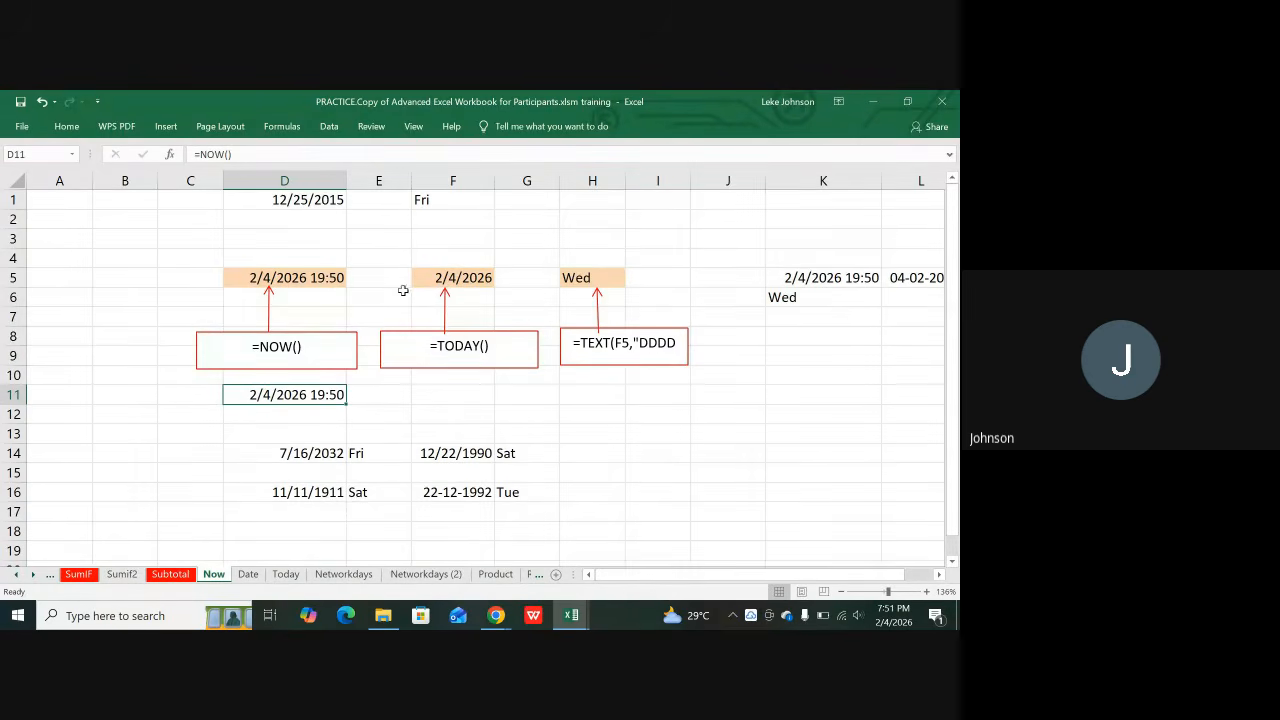
click(429, 394)
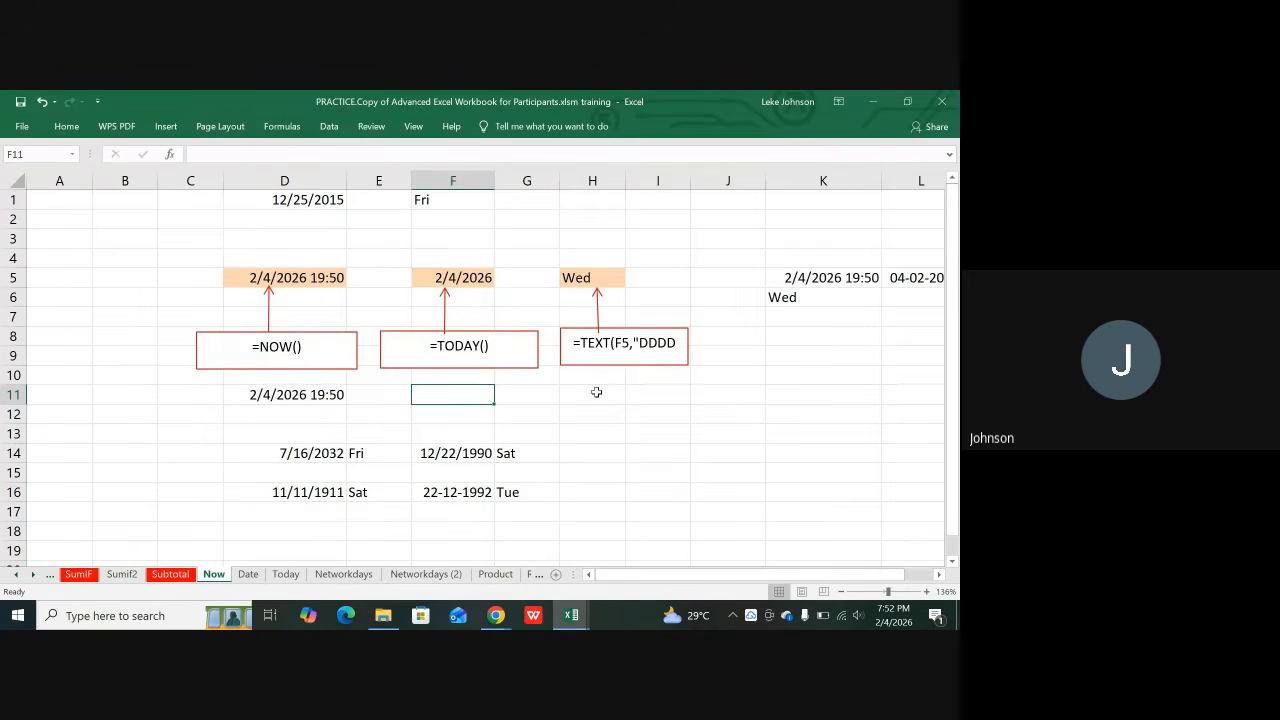
click(602, 277)
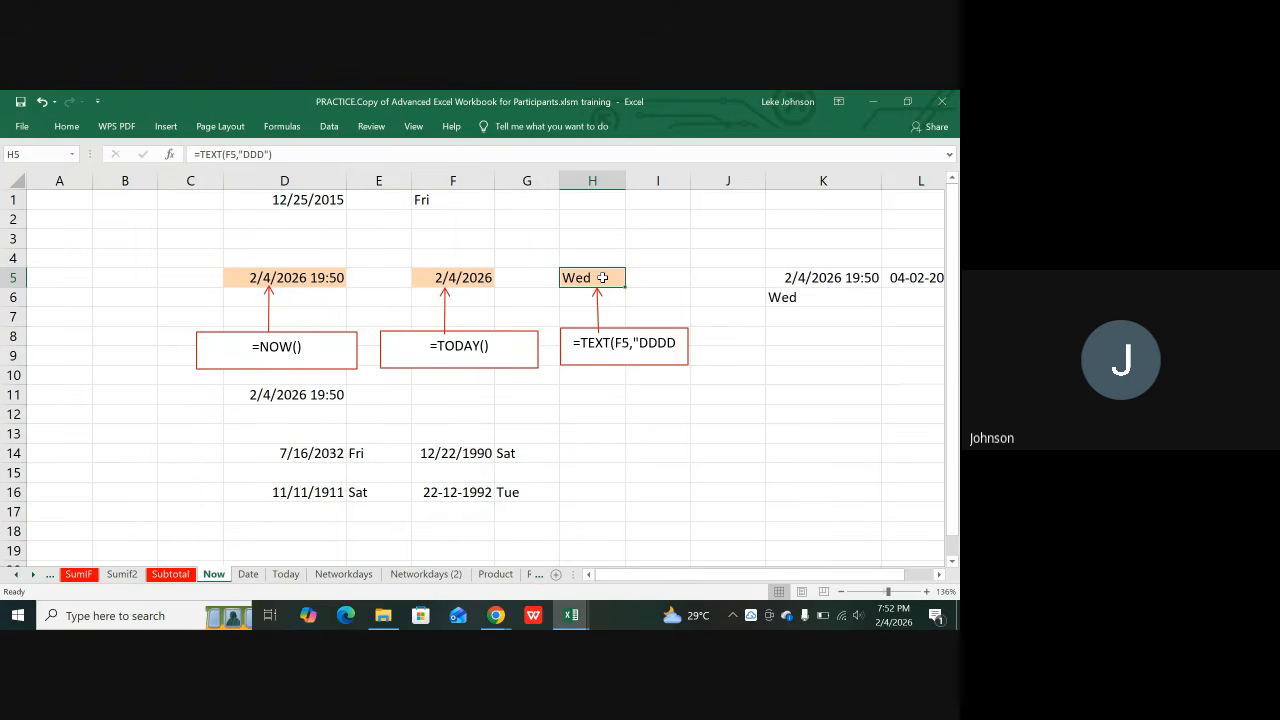
click(452, 281)
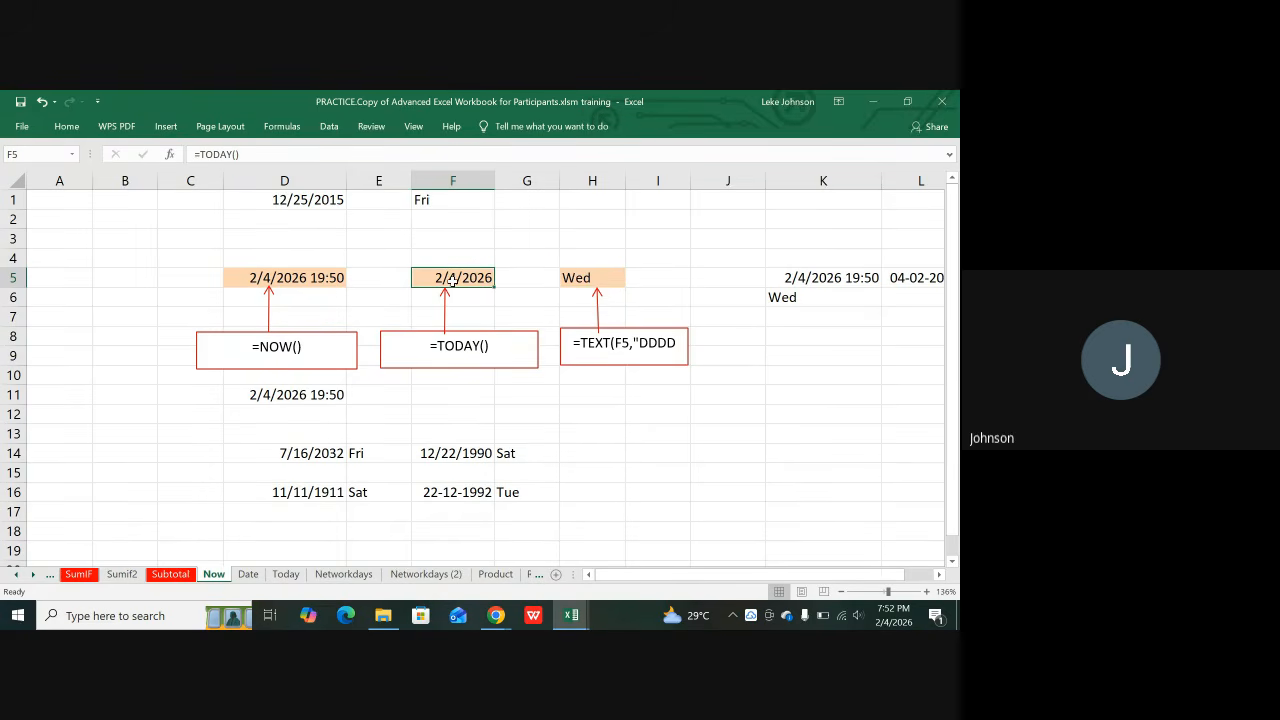
click(590, 281)
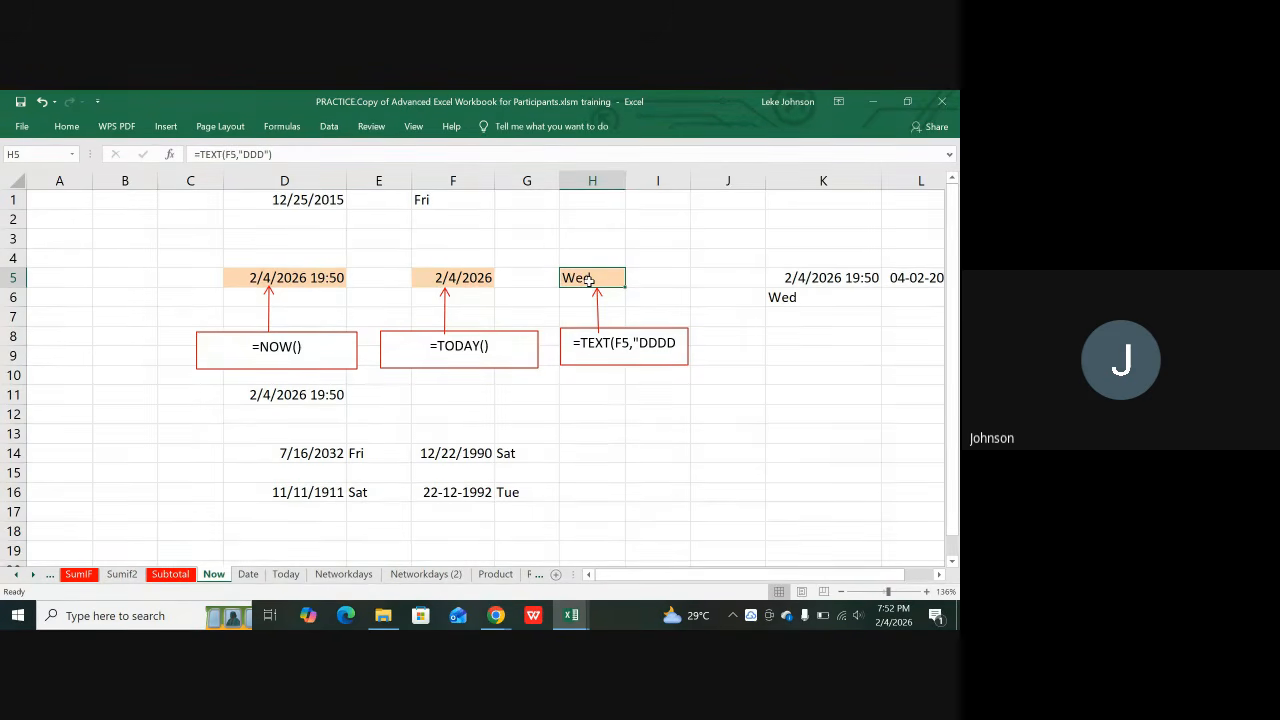
click(460, 278)
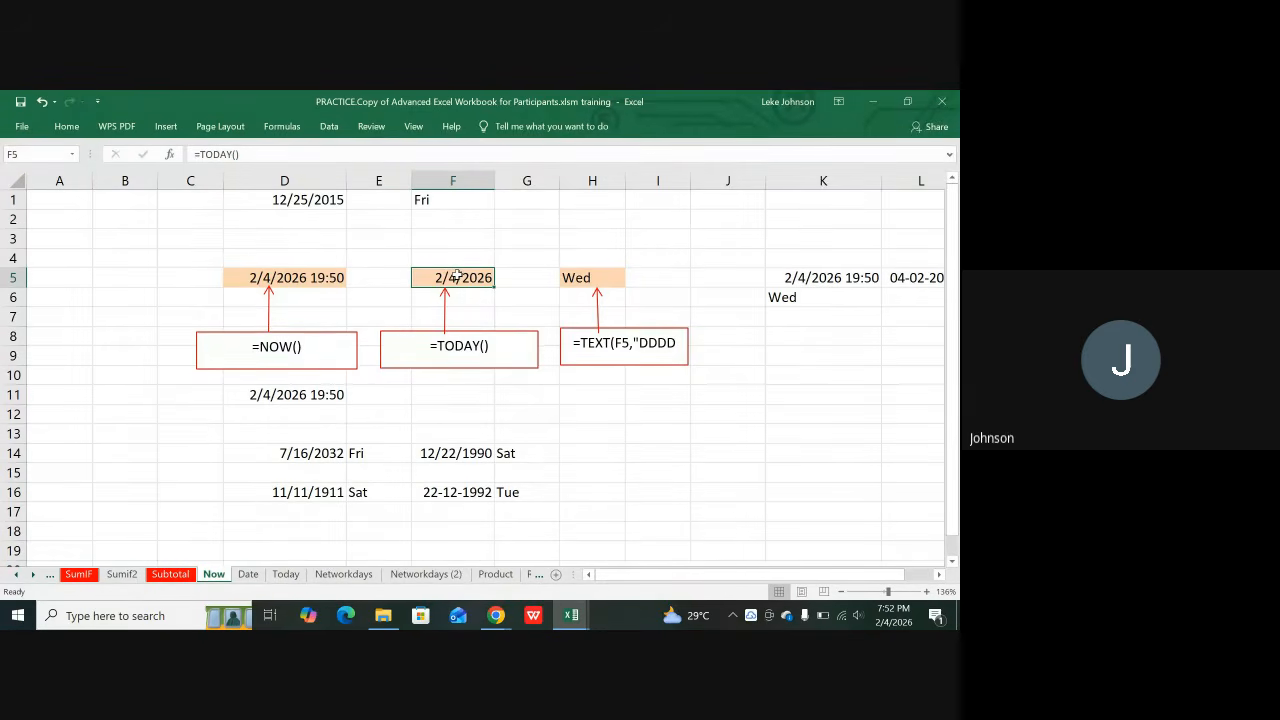
click(583, 277)
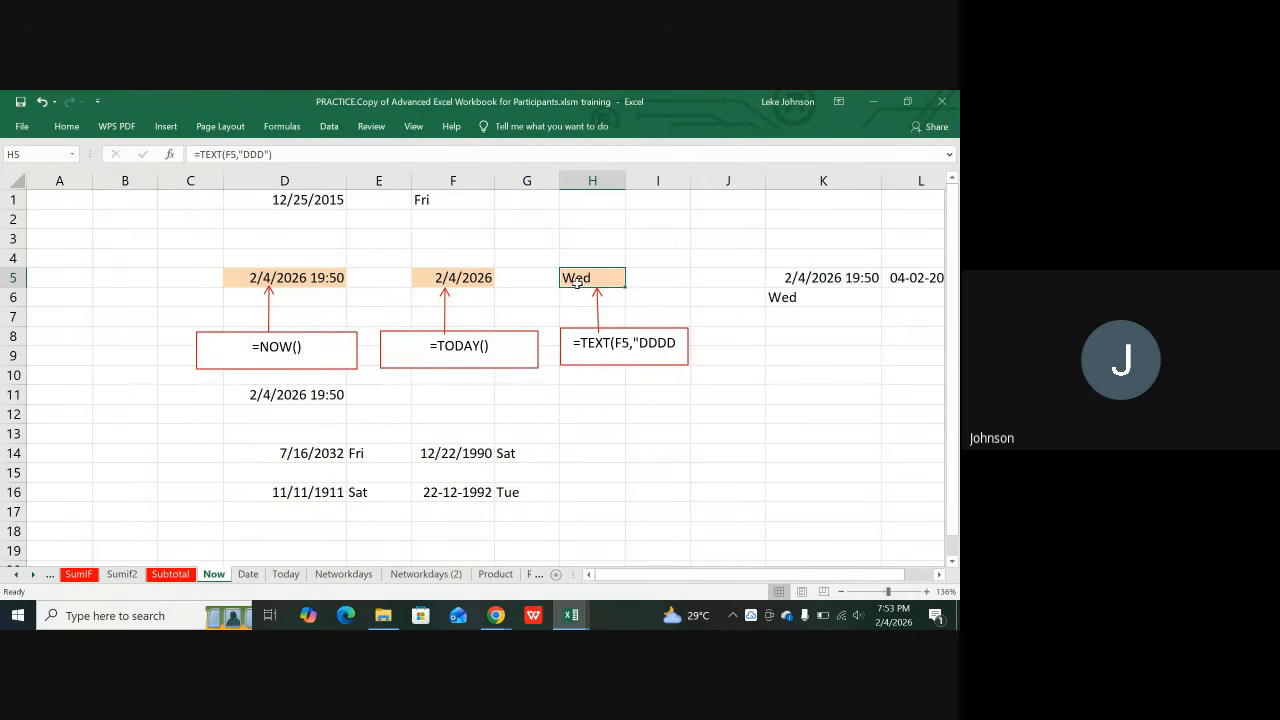
click(438, 278)
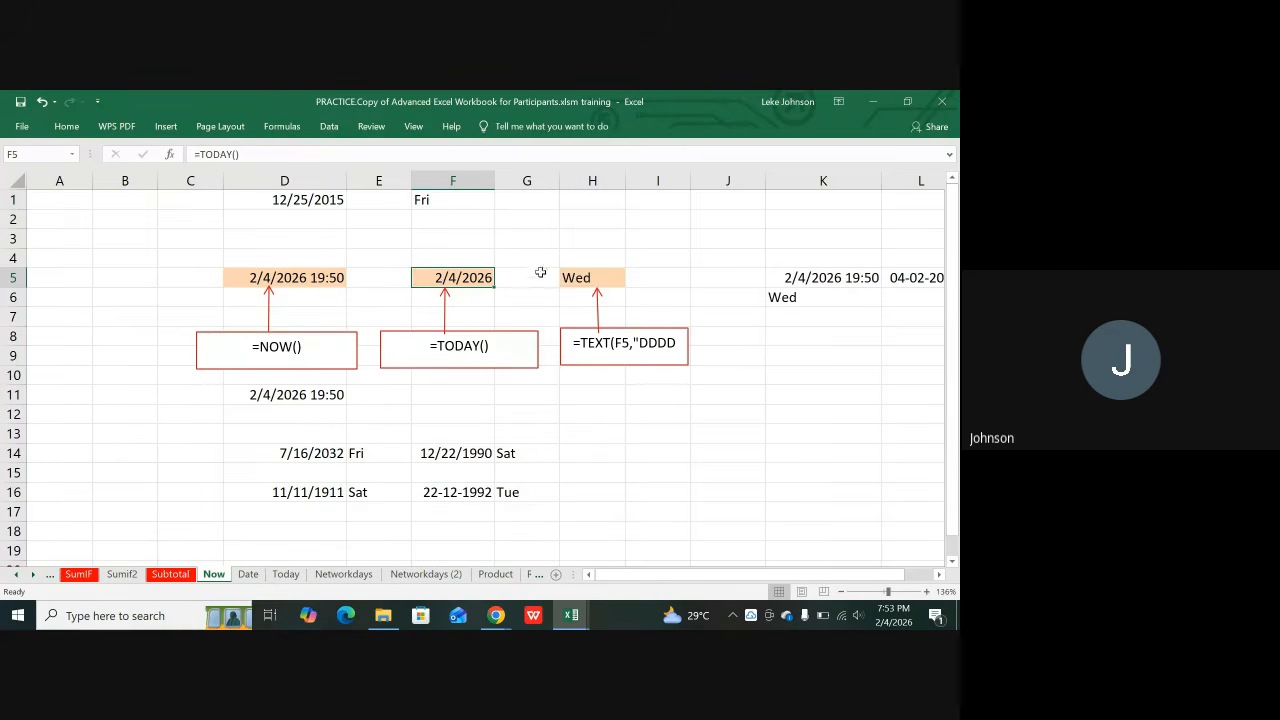
click(580, 278)
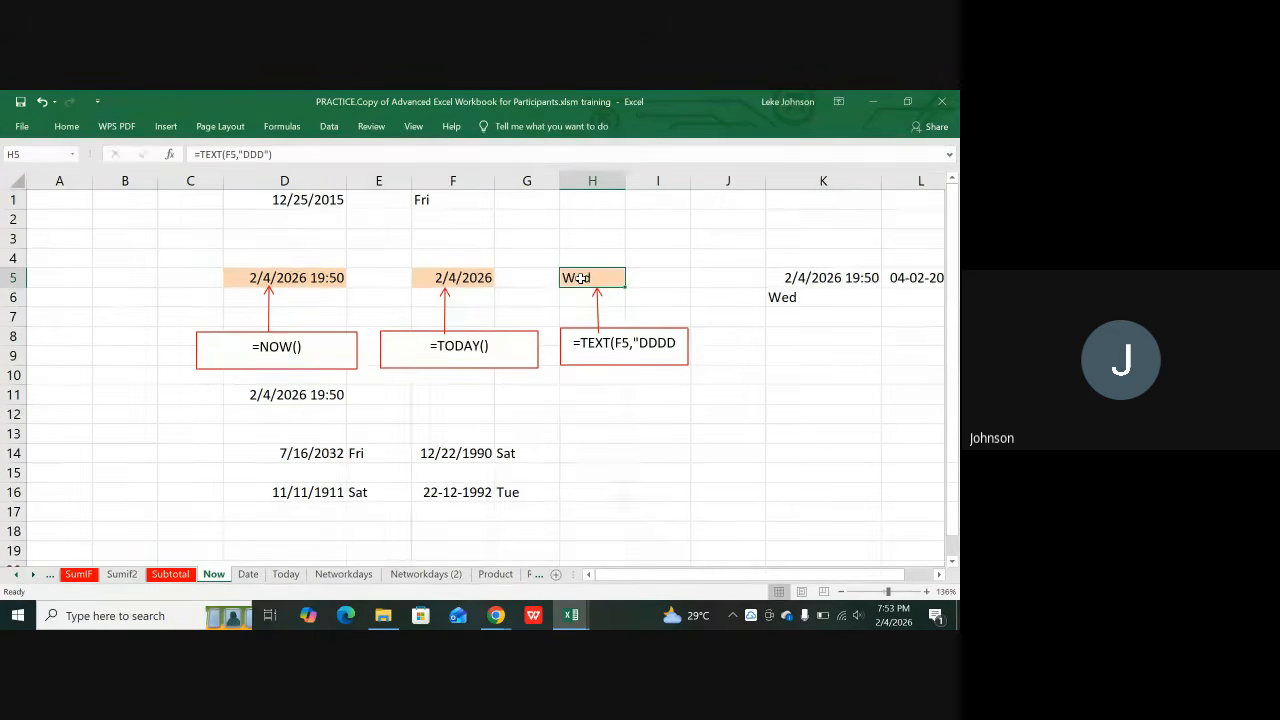
Step: Enter =TEXT(F5,"DDDD") in H5, accepting Excel's correction, so it shows Wednesday
text(=)
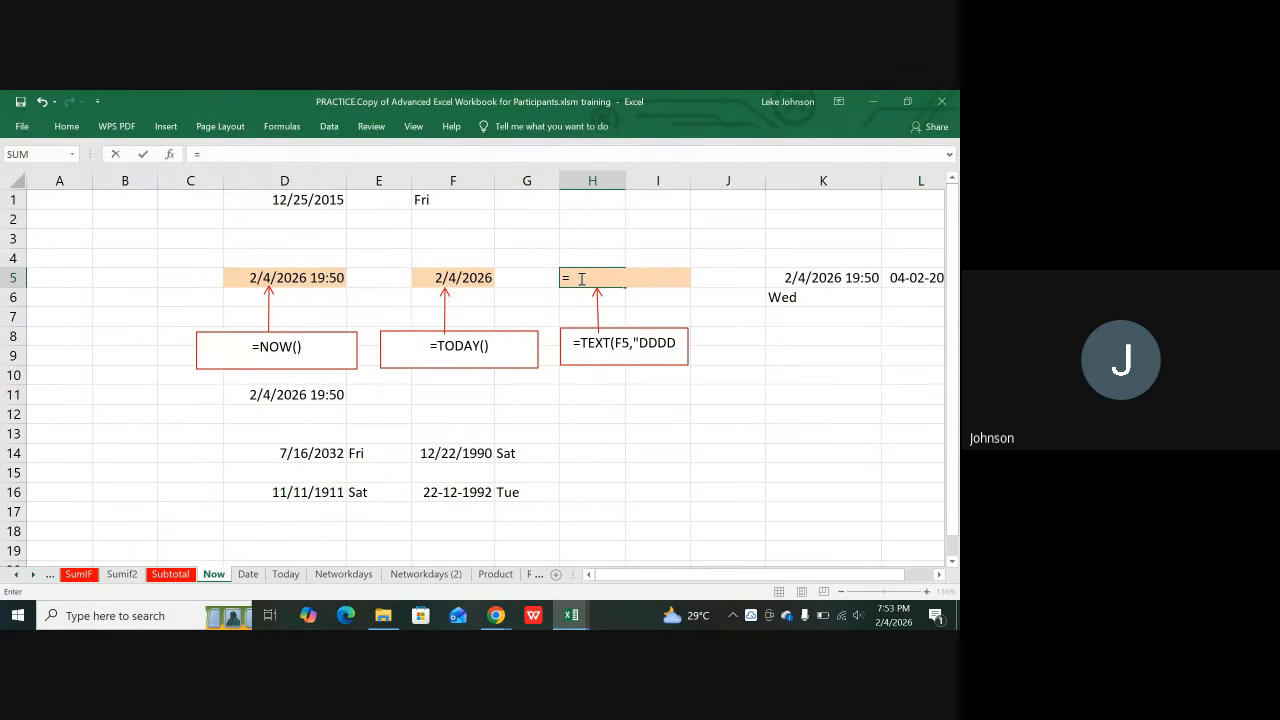
text(TEXT)
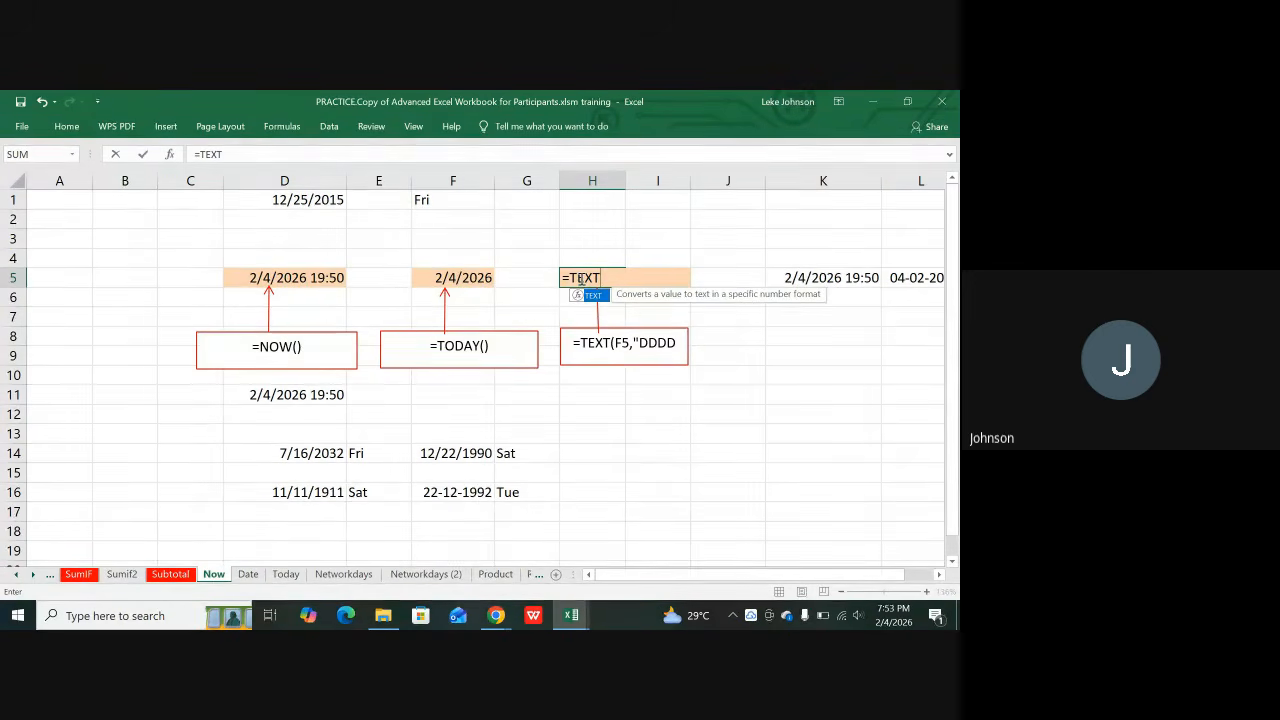
text(()
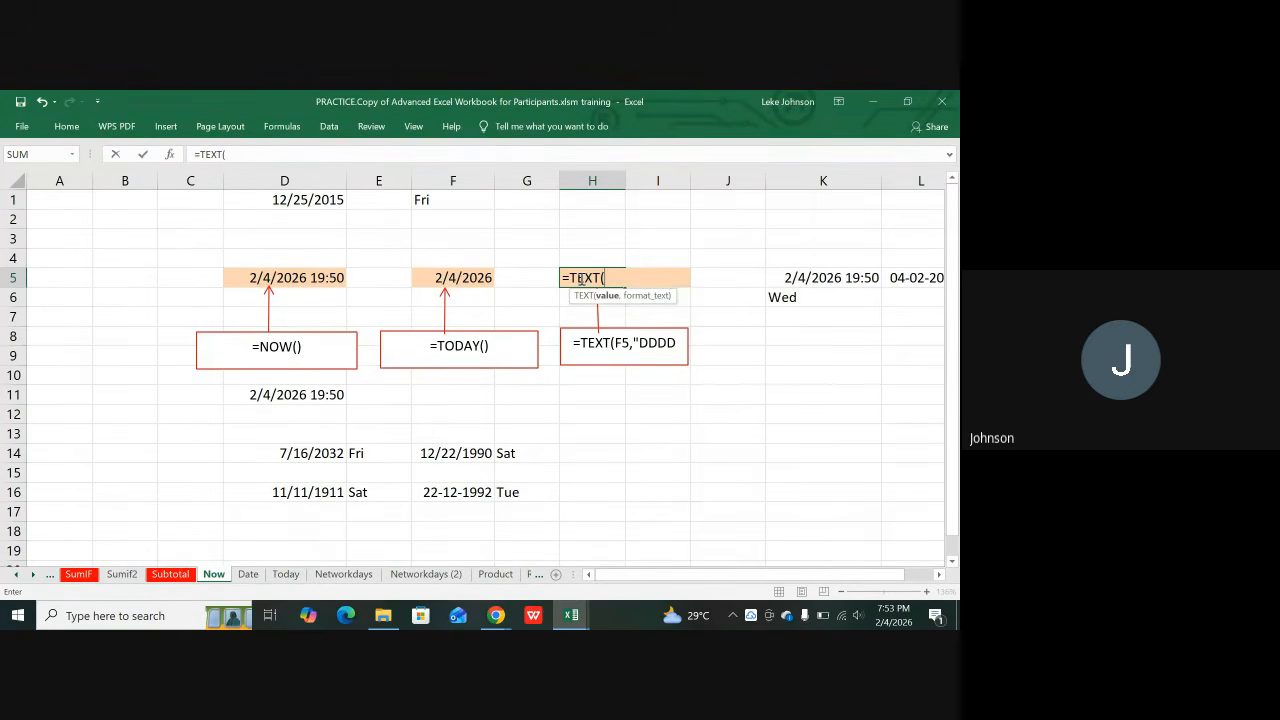
click(463, 279)
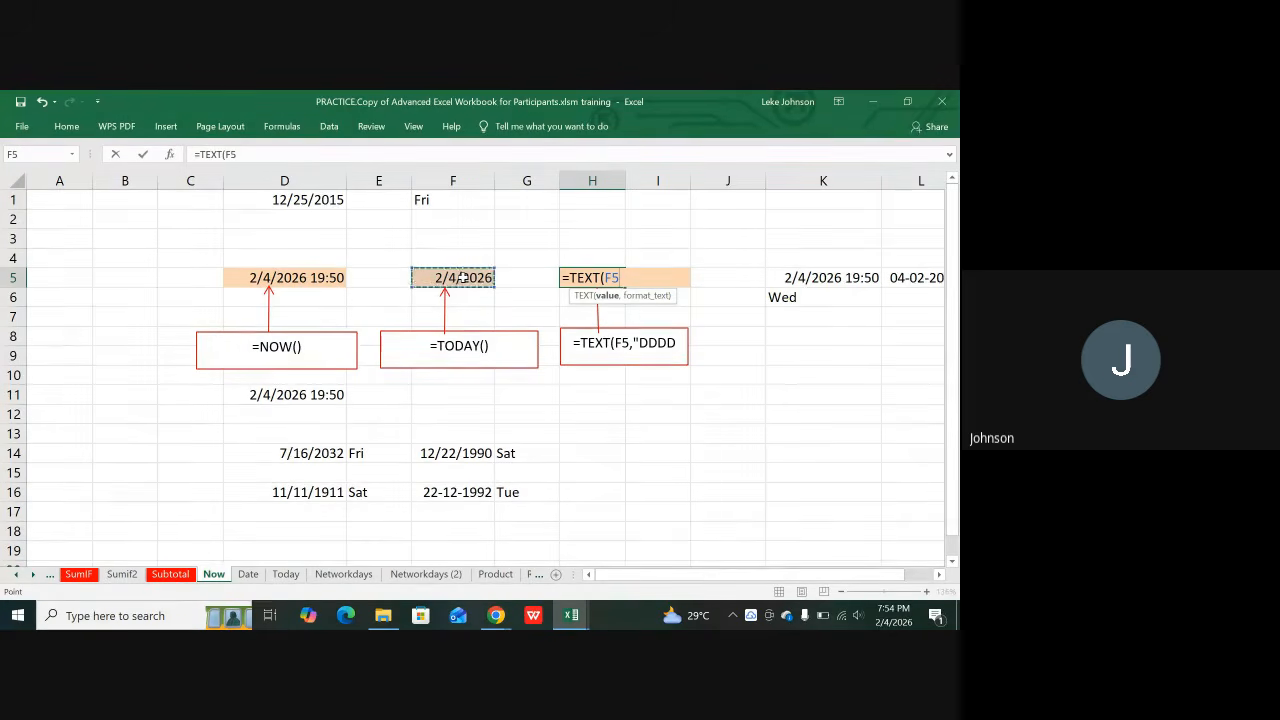
text(,)
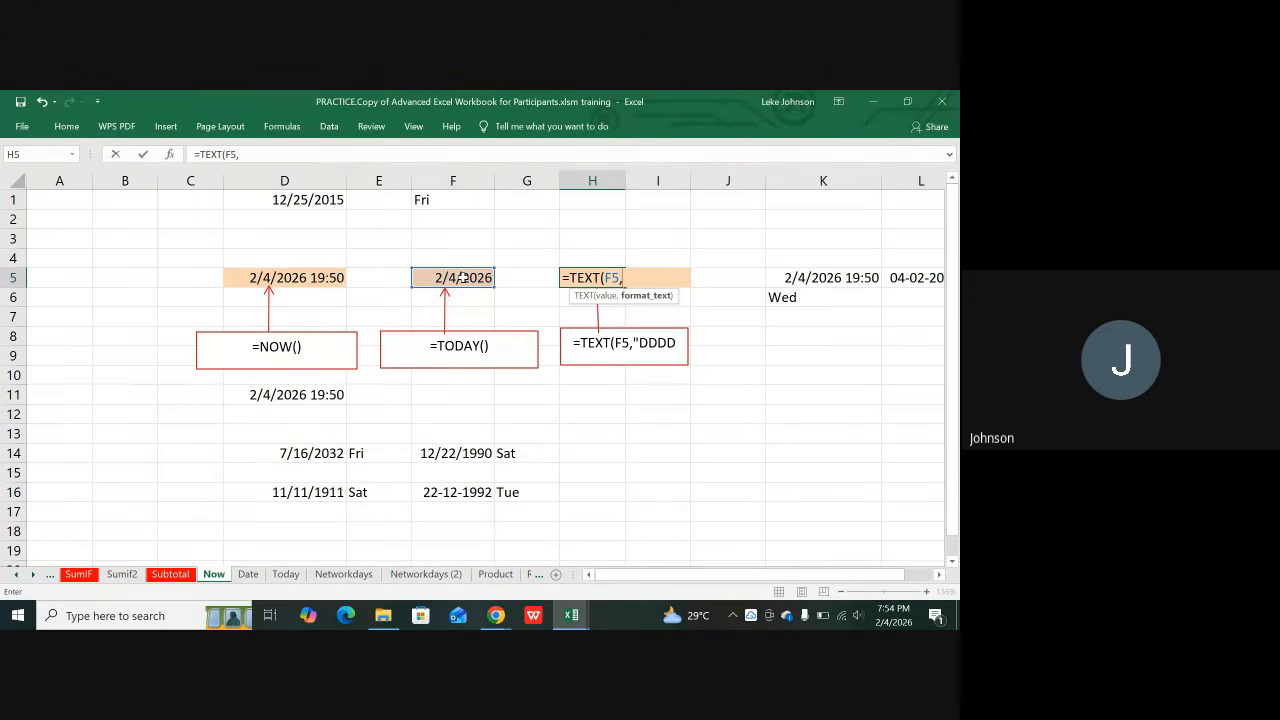
text(")
text(DDDD)
key(Return)
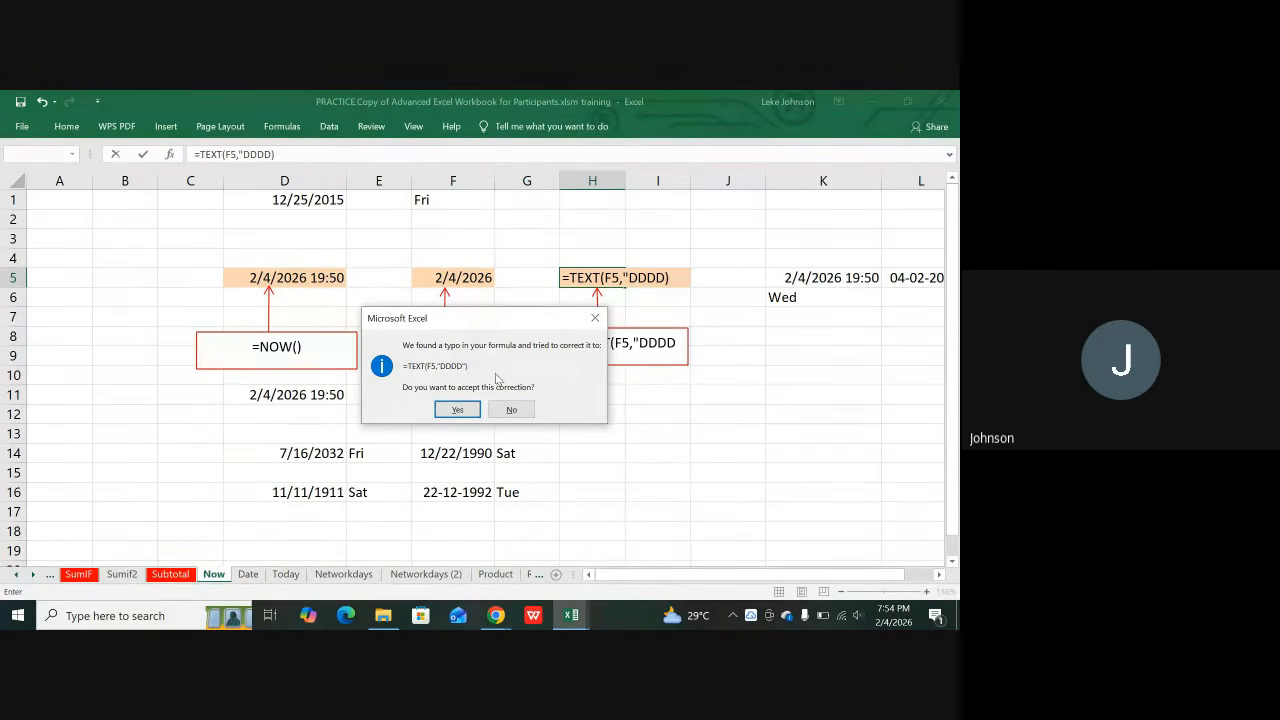
click(446, 410)
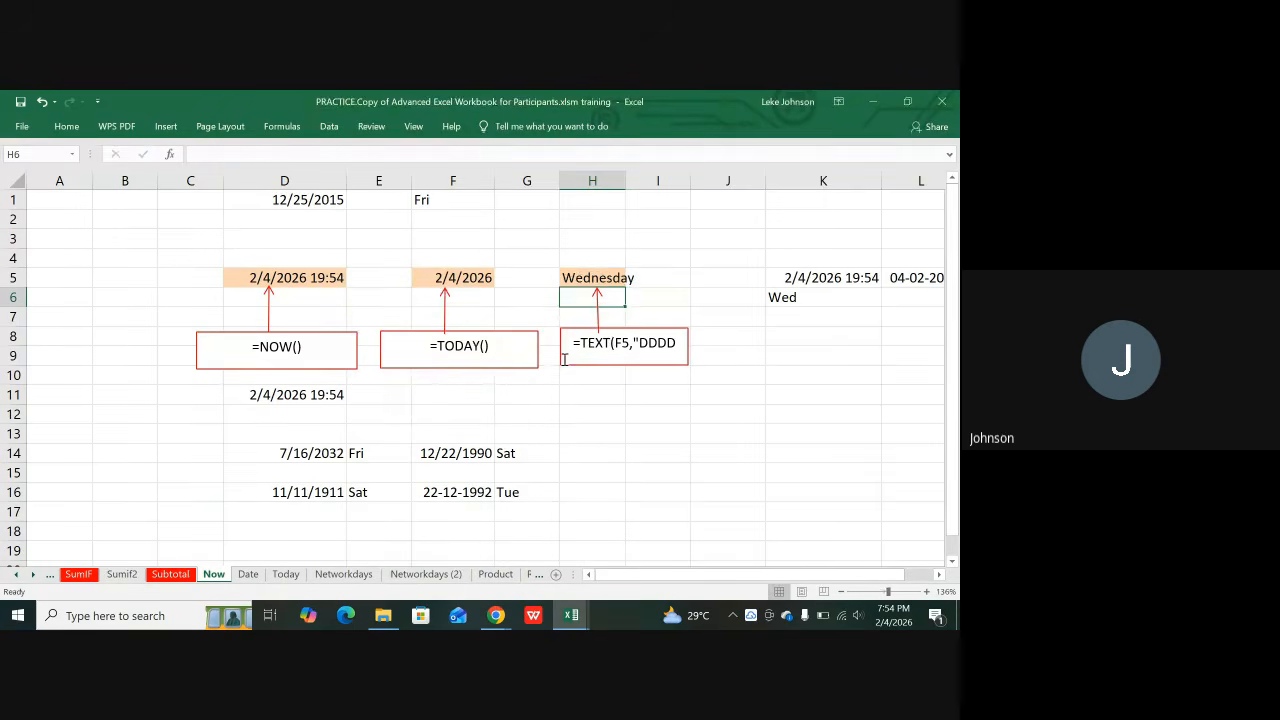
Step: Replace H5's formula with =TEXT(F5,"DDD") so it shows Wed
click(600, 280)
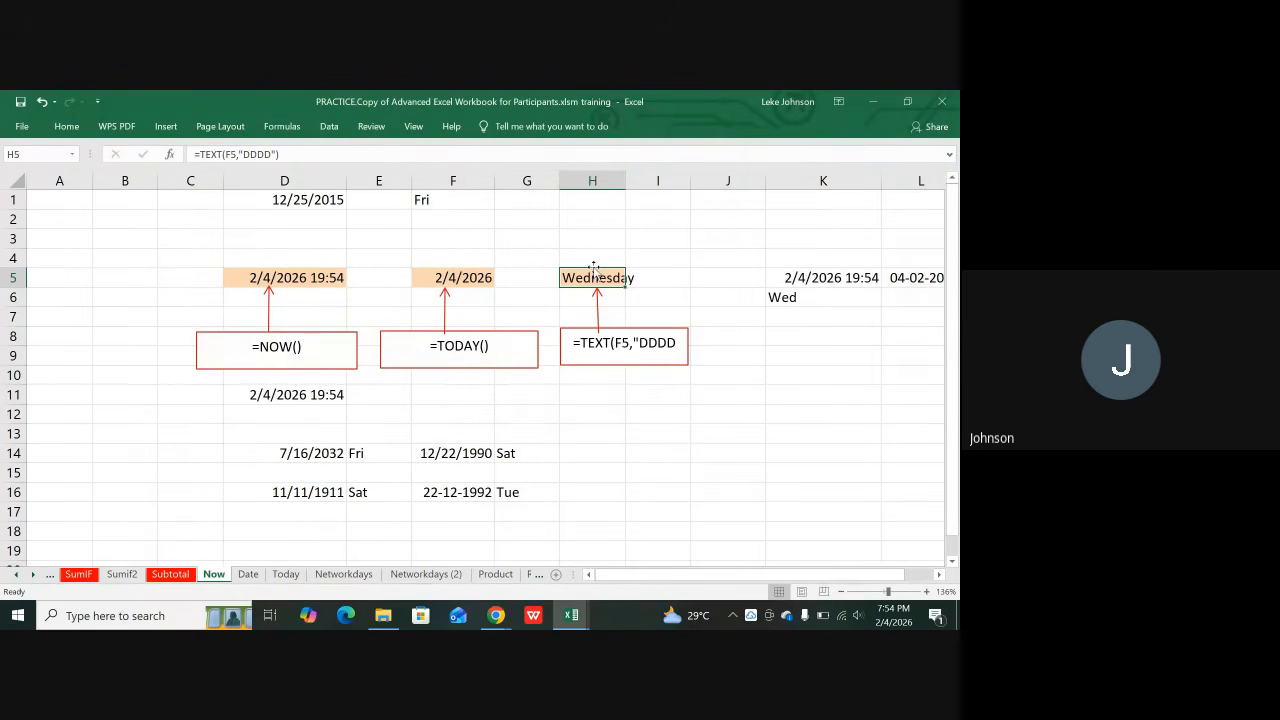
text(=)
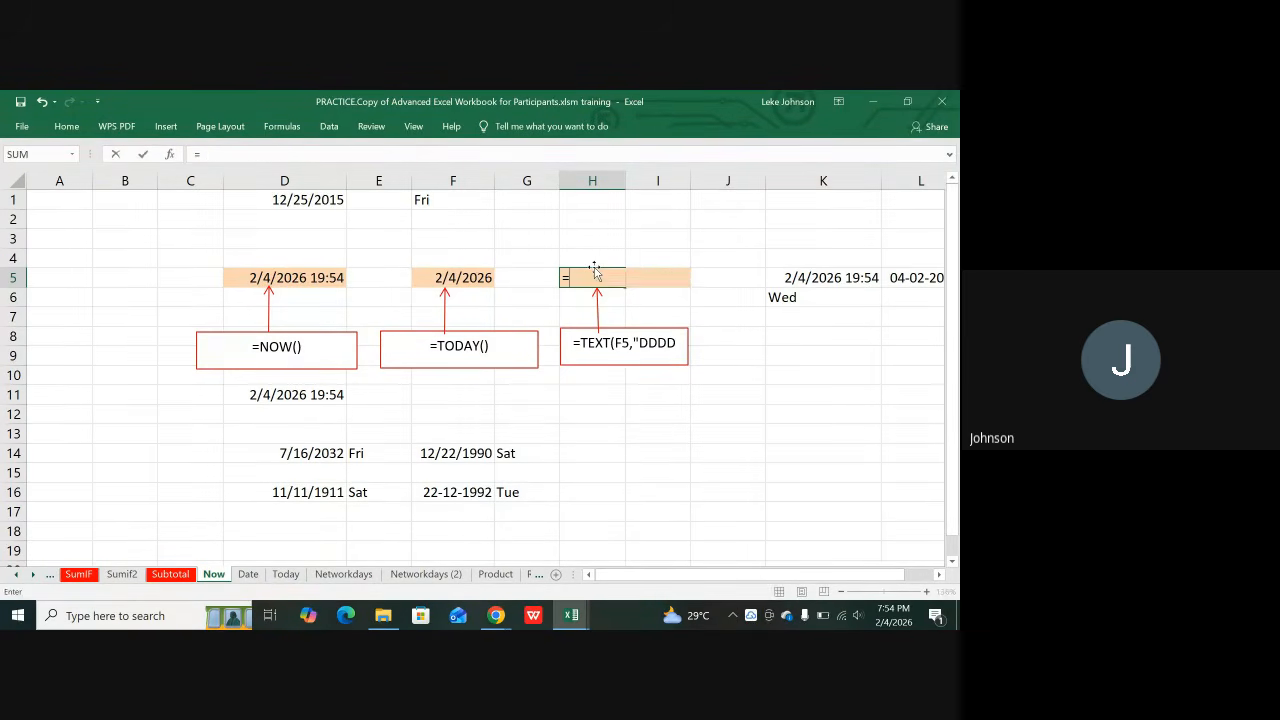
text(T)
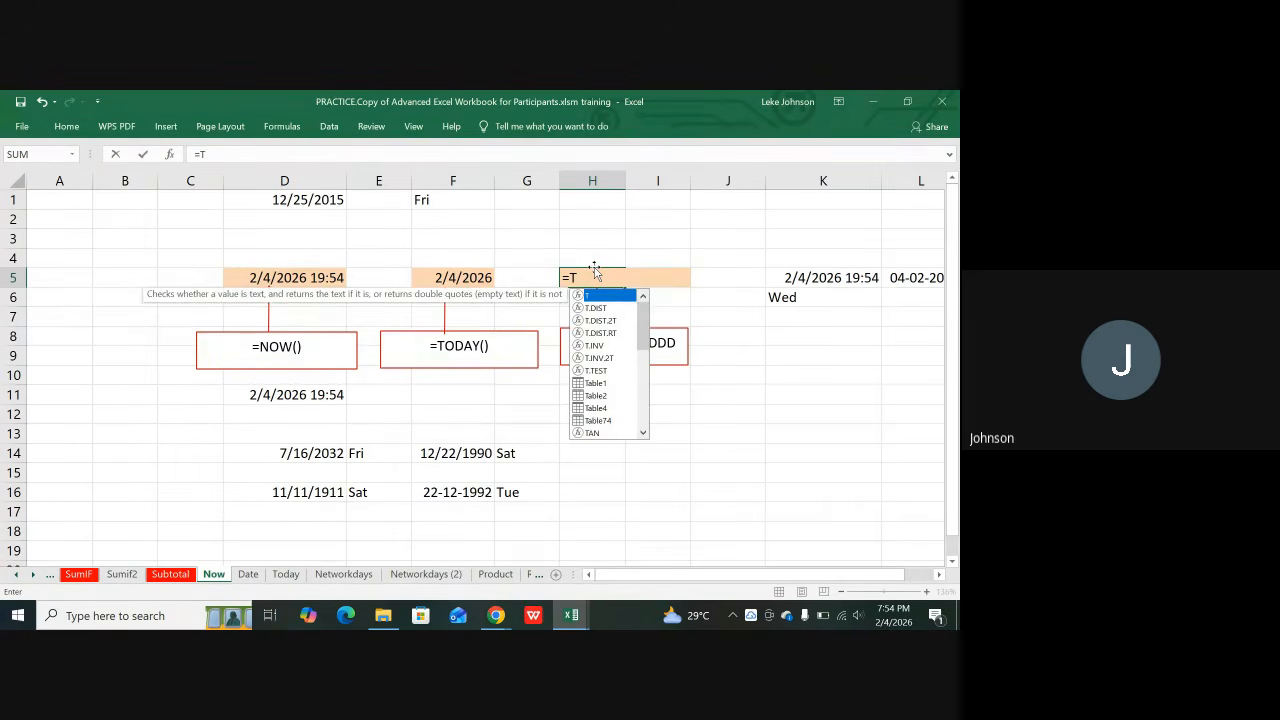
text(EX)
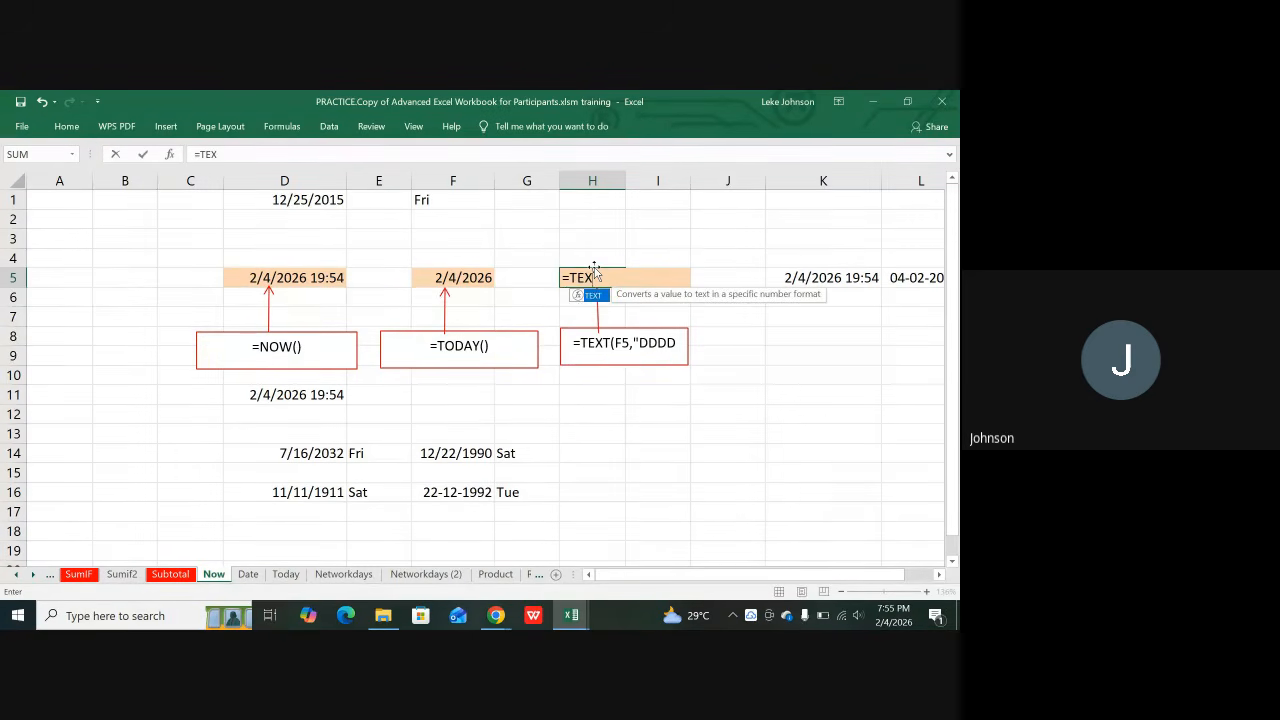
text(T()
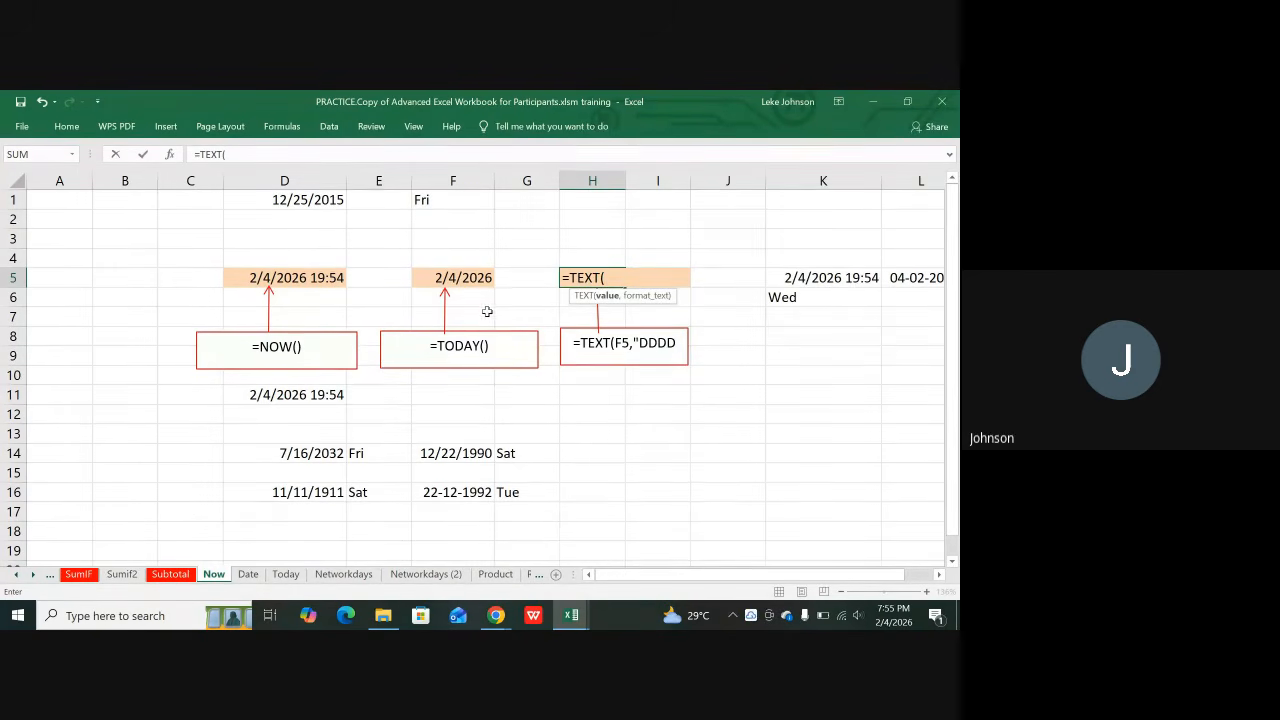
click(442, 282)
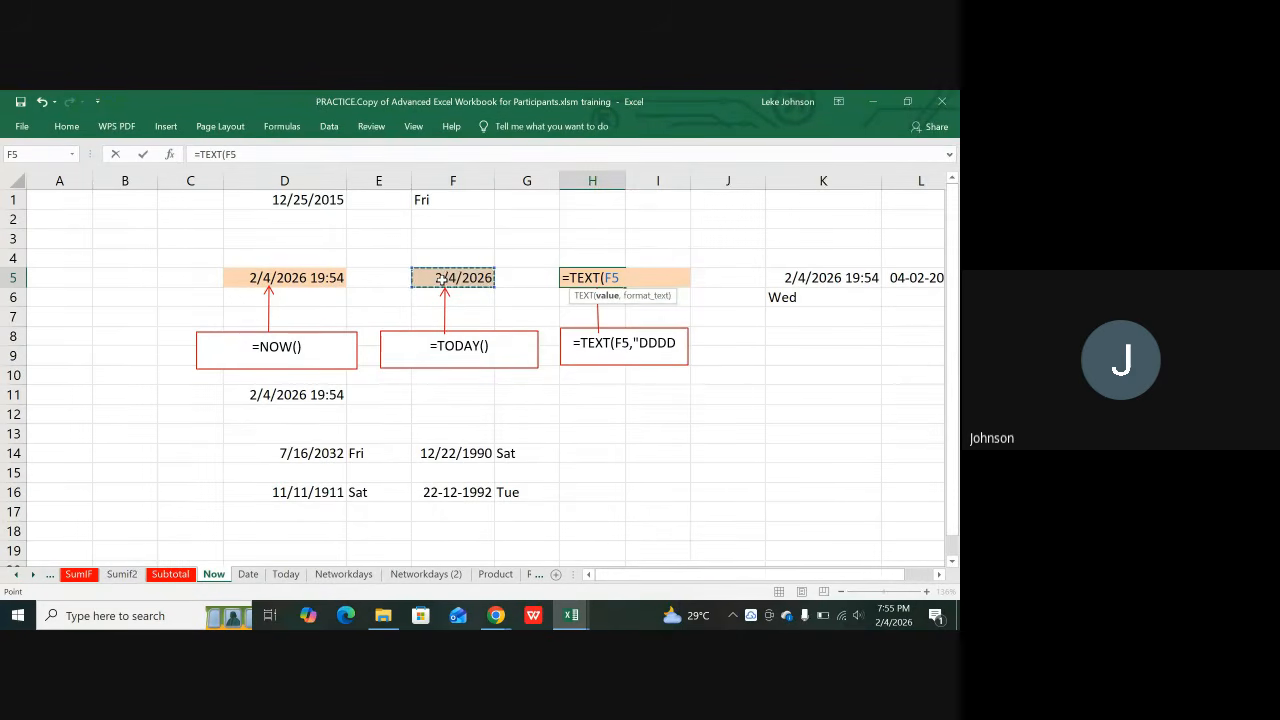
text(,)
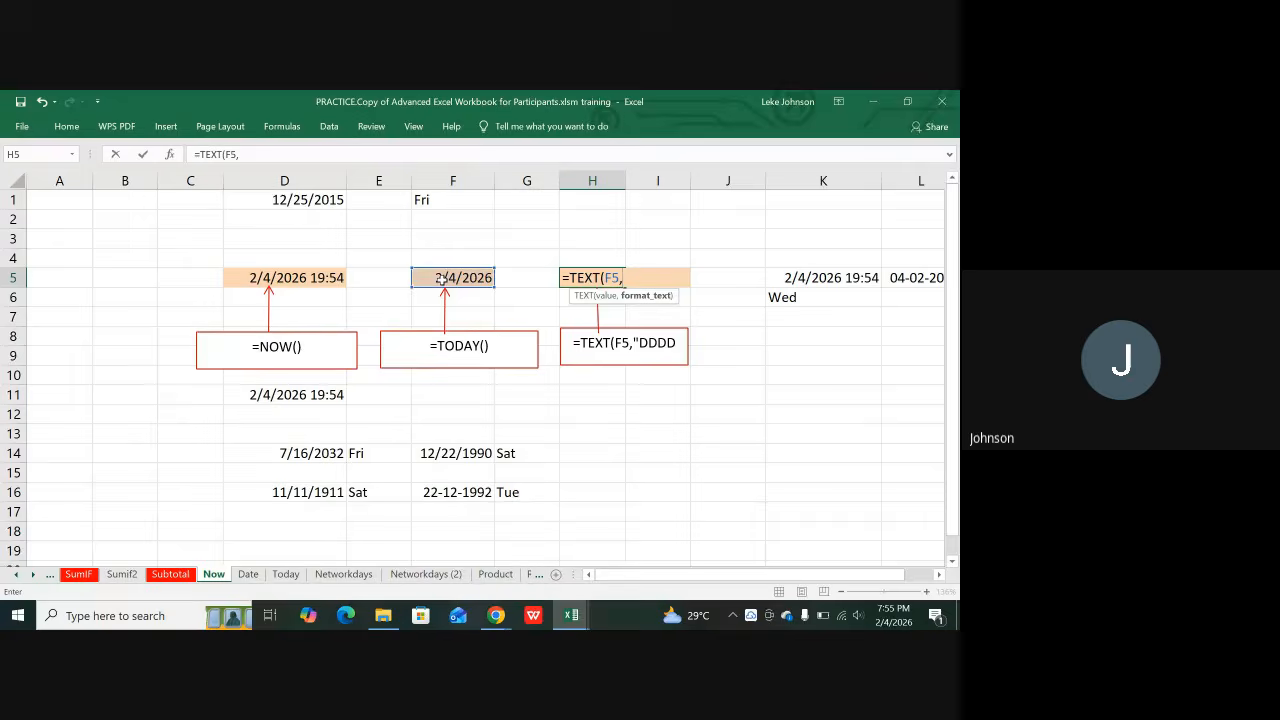
text("DDD)
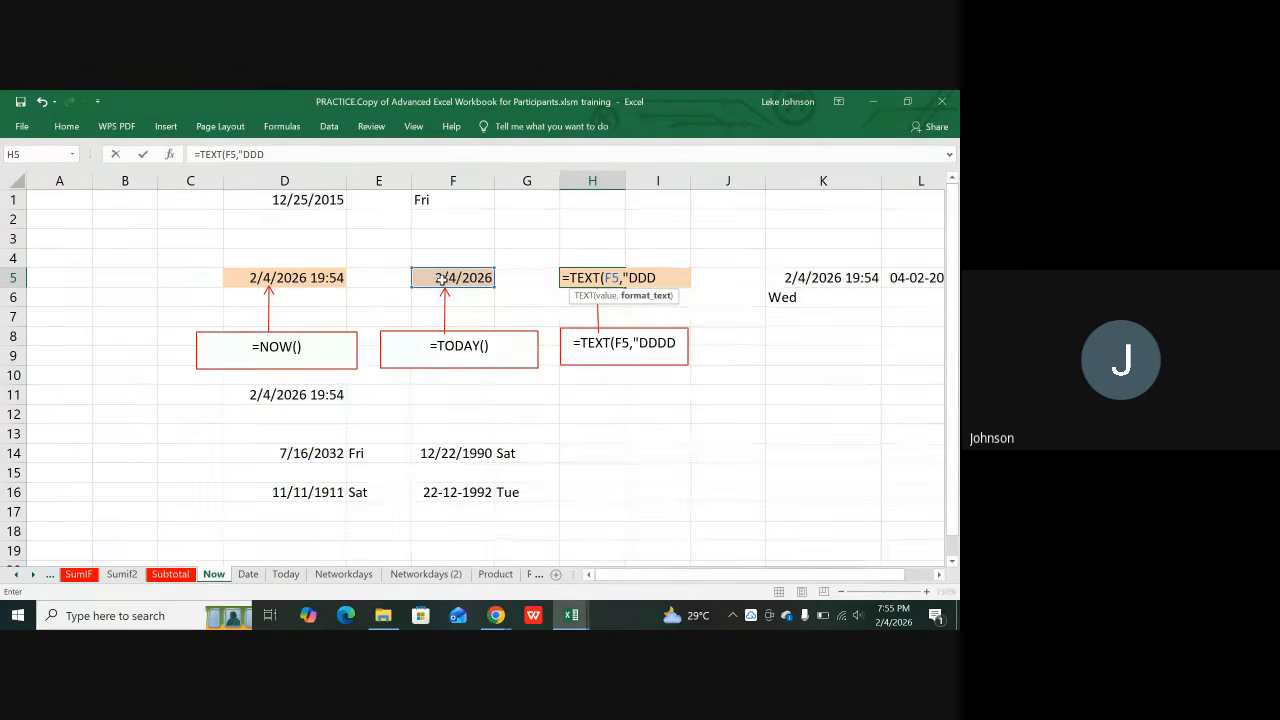
text(")
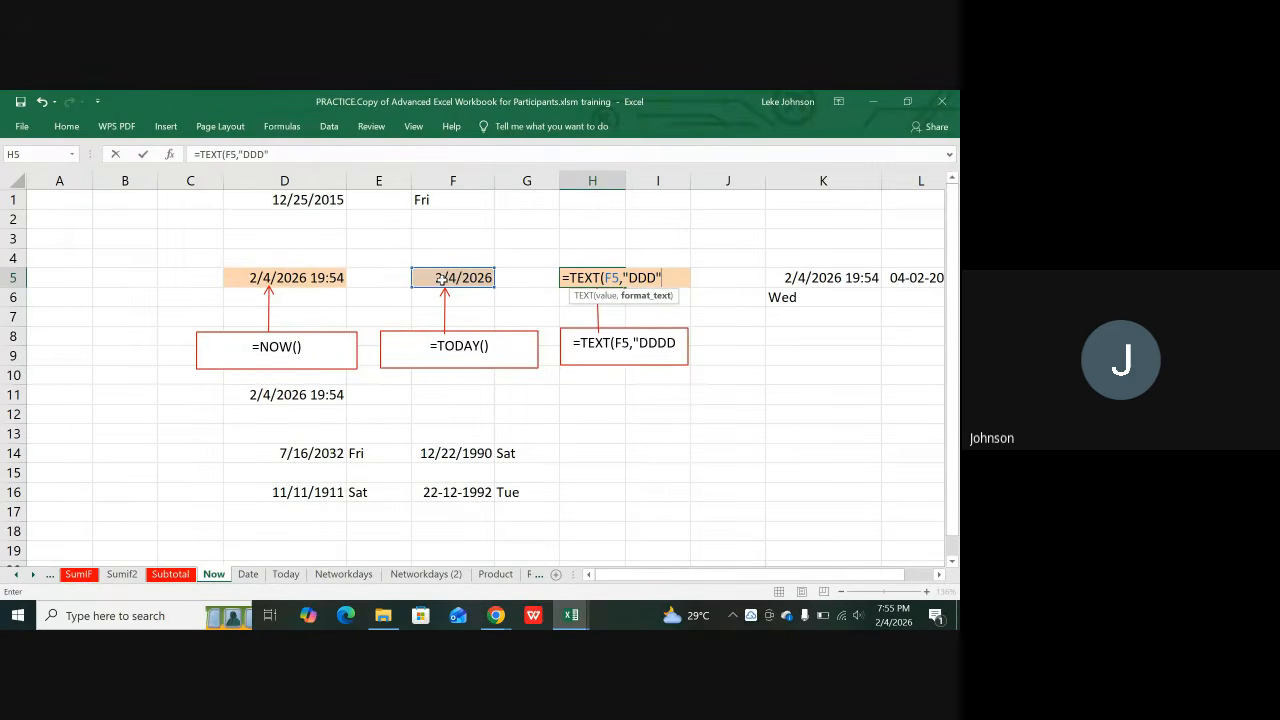
text())
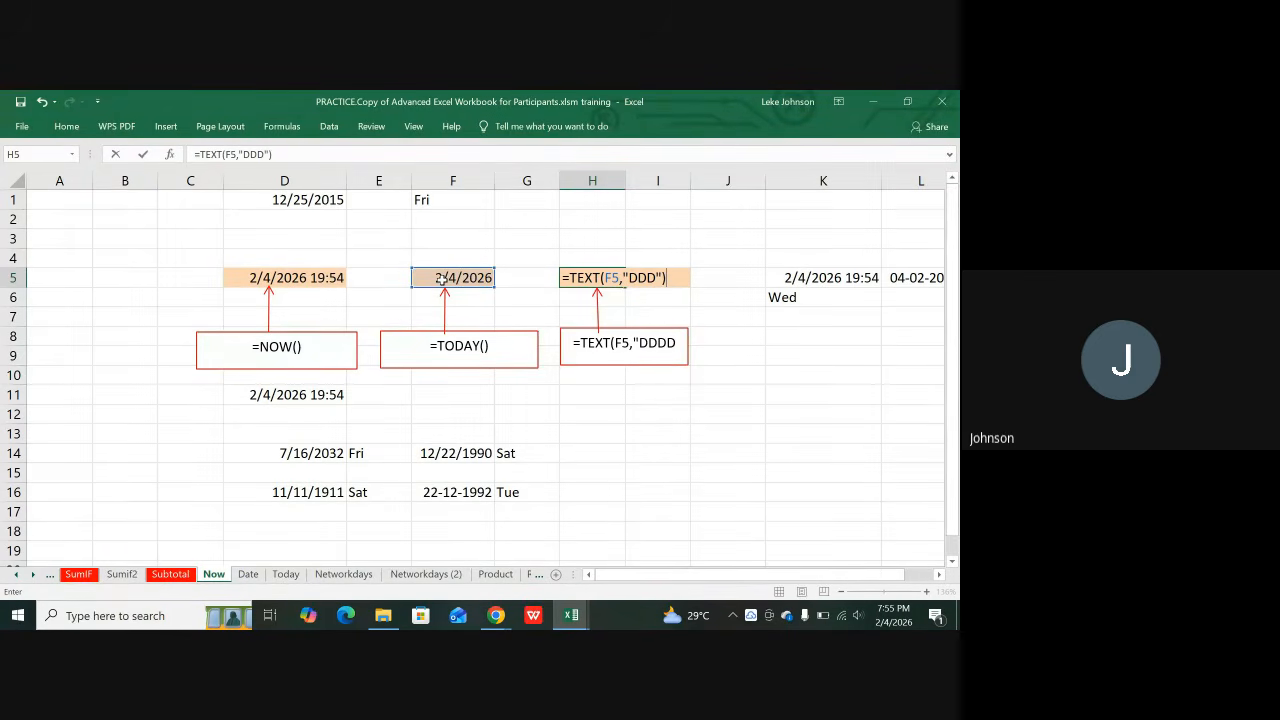
key(Return)
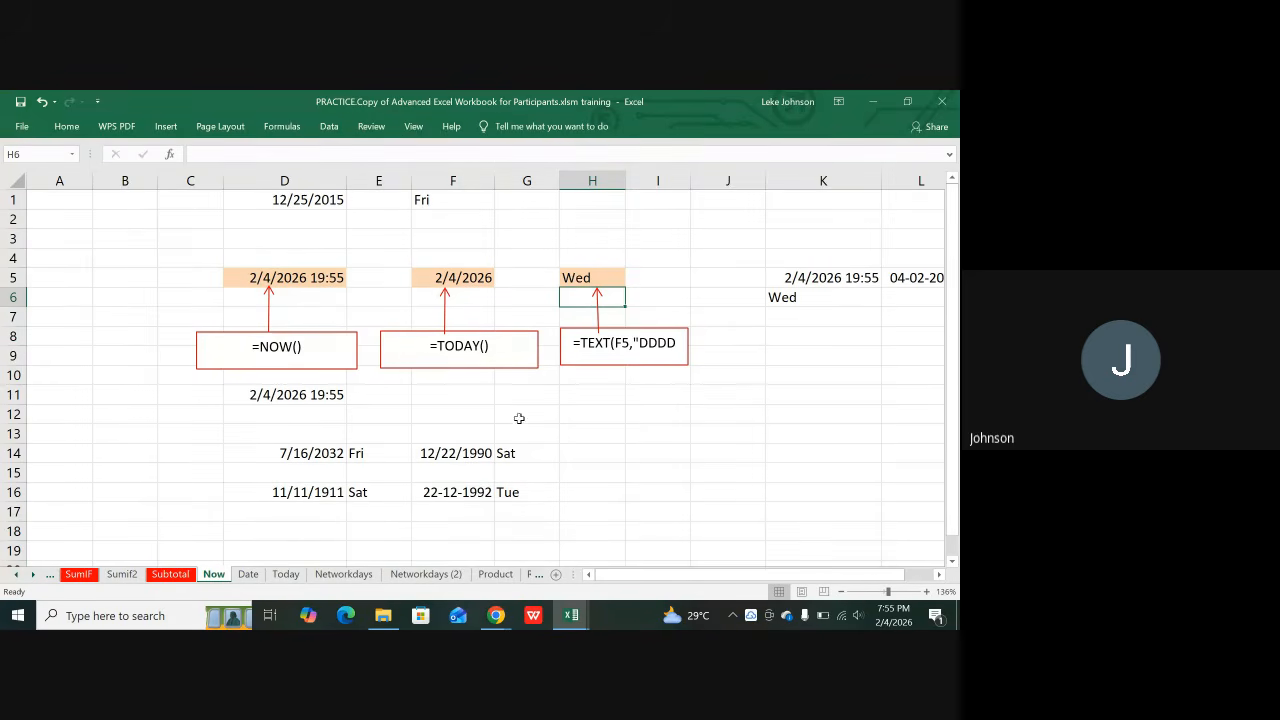
Step: Enter 4/27/1990 in F12 and dismiss the accidentally opened Save As dialog
click(450, 415)
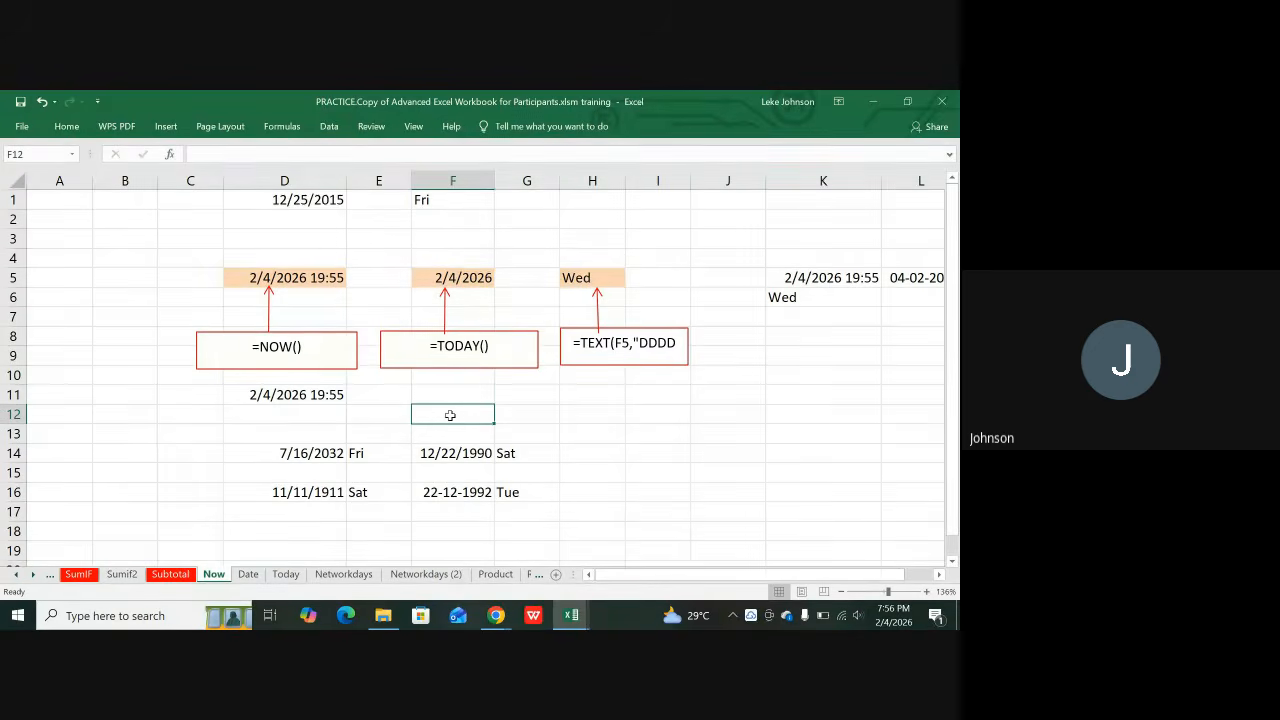
text(4/)
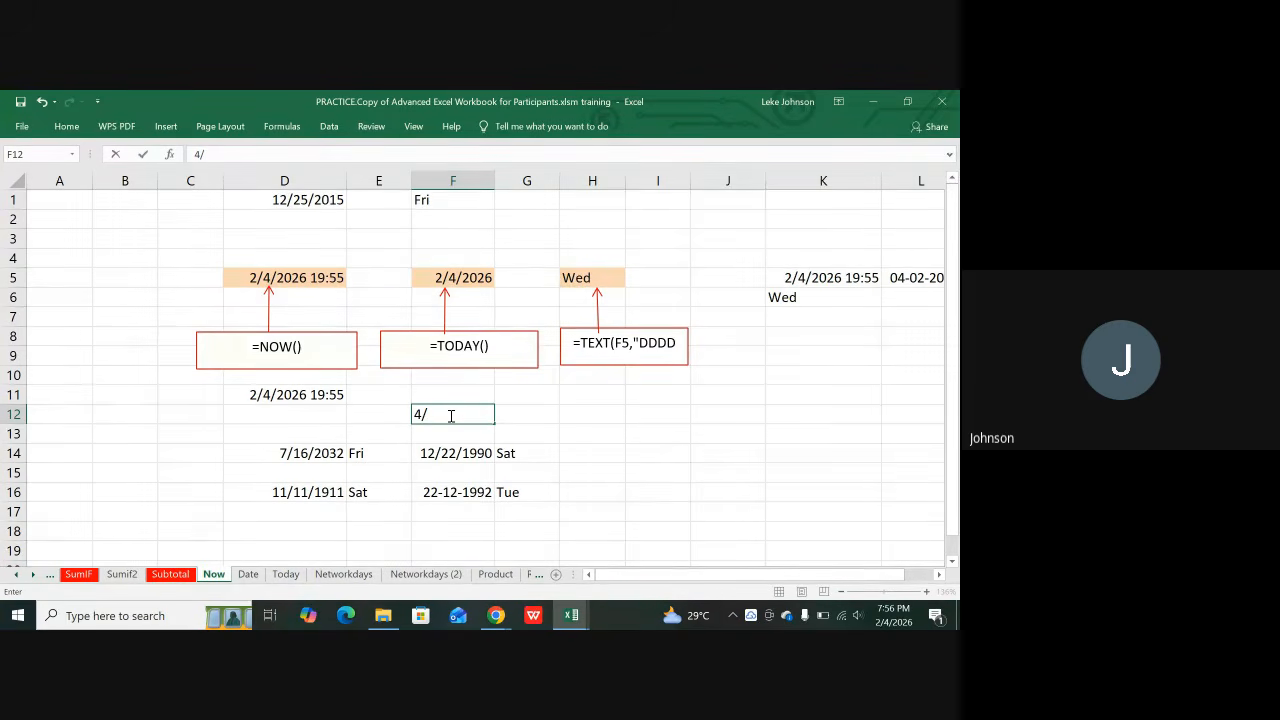
text(27/199)
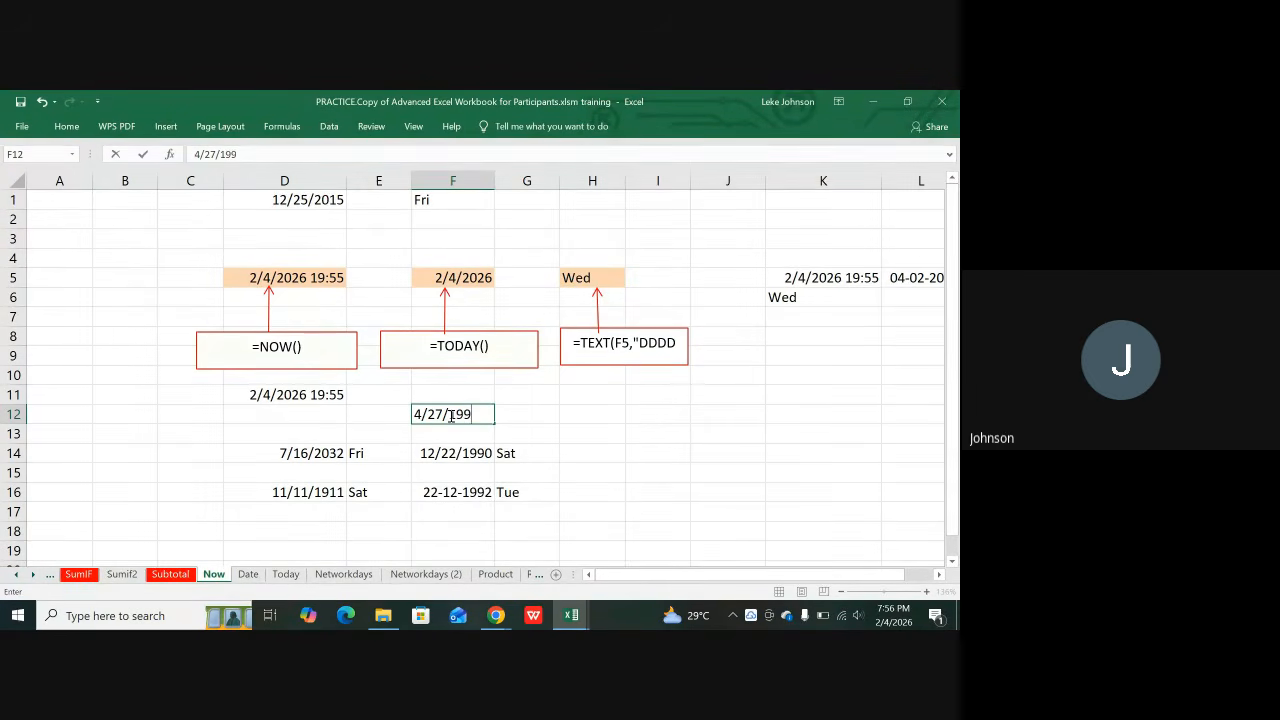
key(BackSpace)
text(90)
key(Tab)
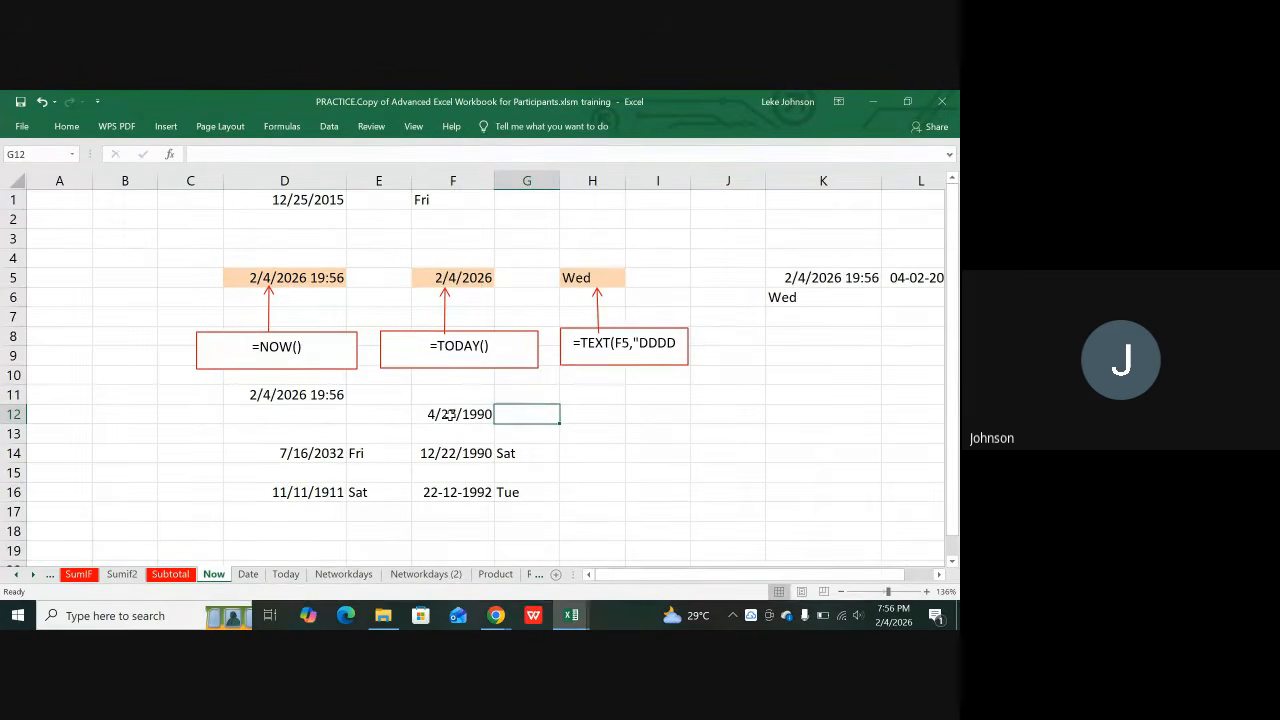
key(Tab)
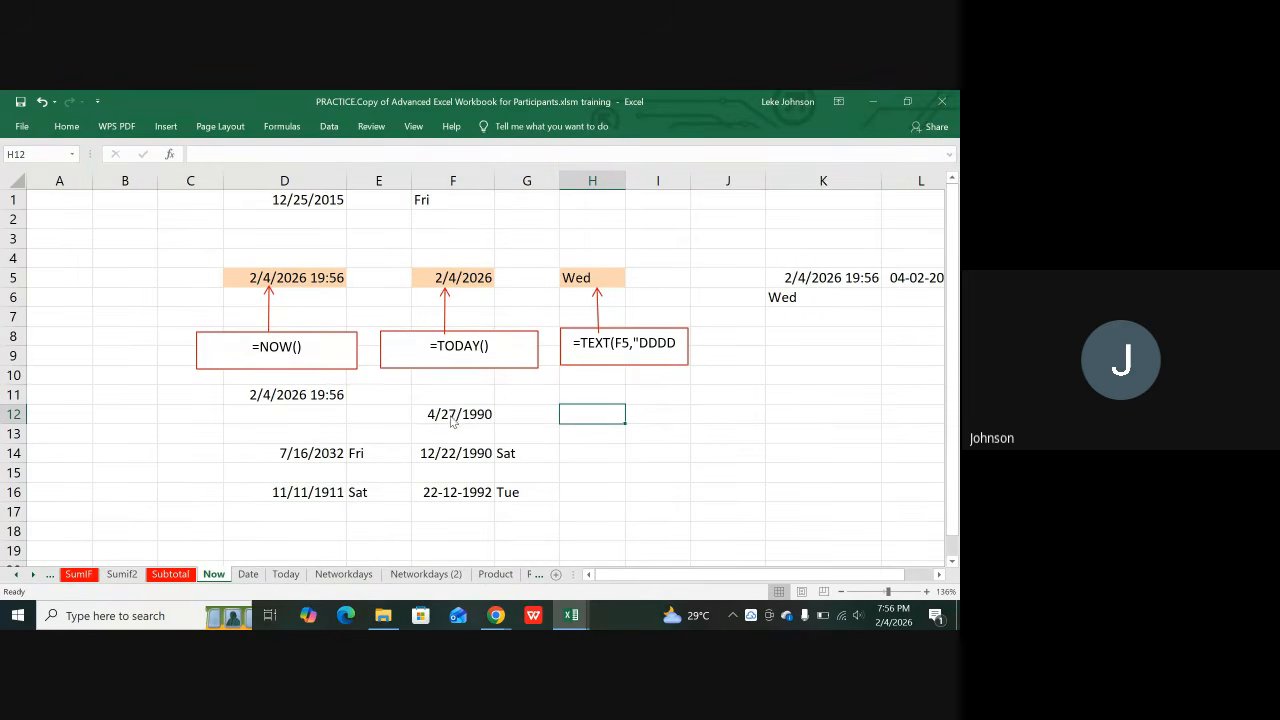
key(F12)
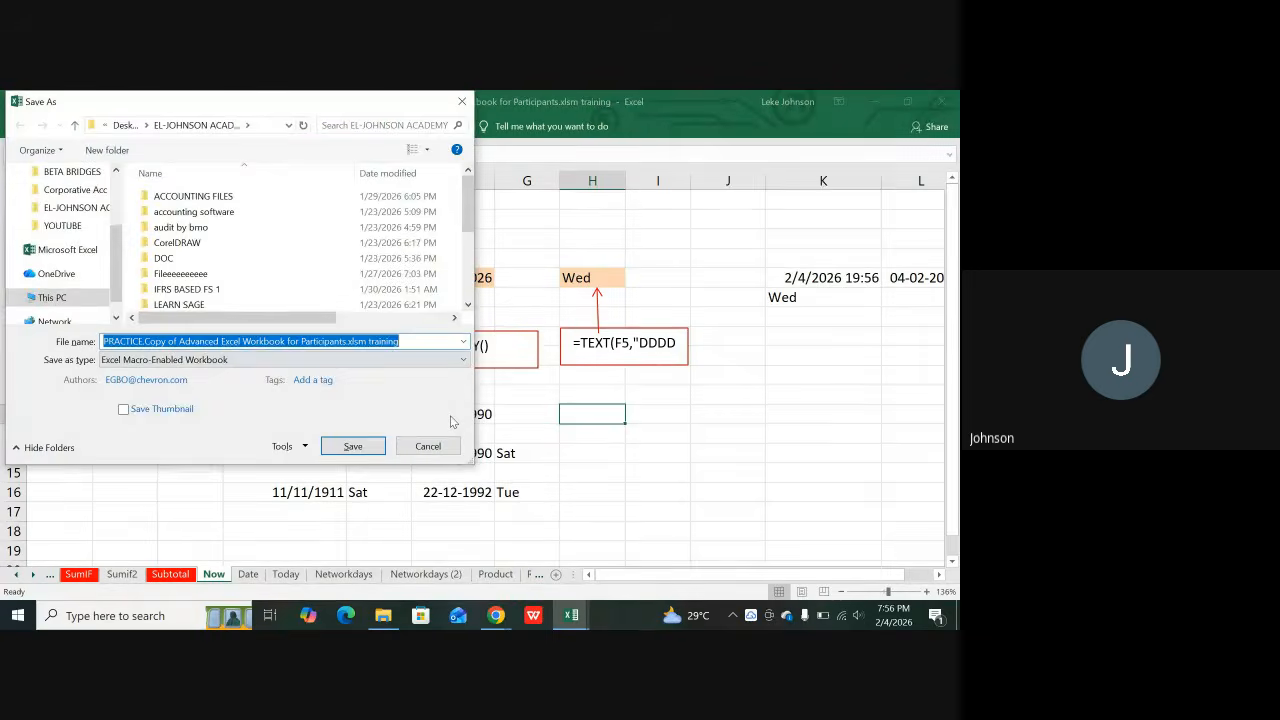
click(463, 99)
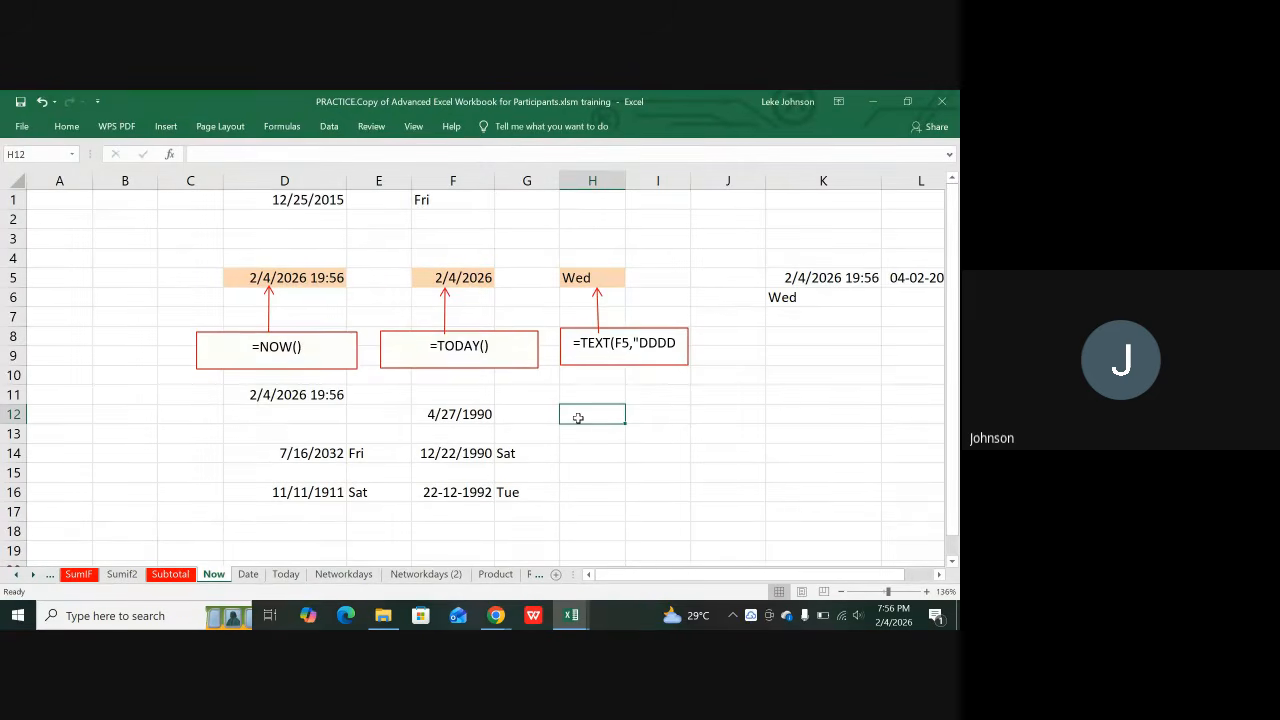
Step: Enter =TEXT(F12,"DDDD") in H12 so it displays Friday
text(=)
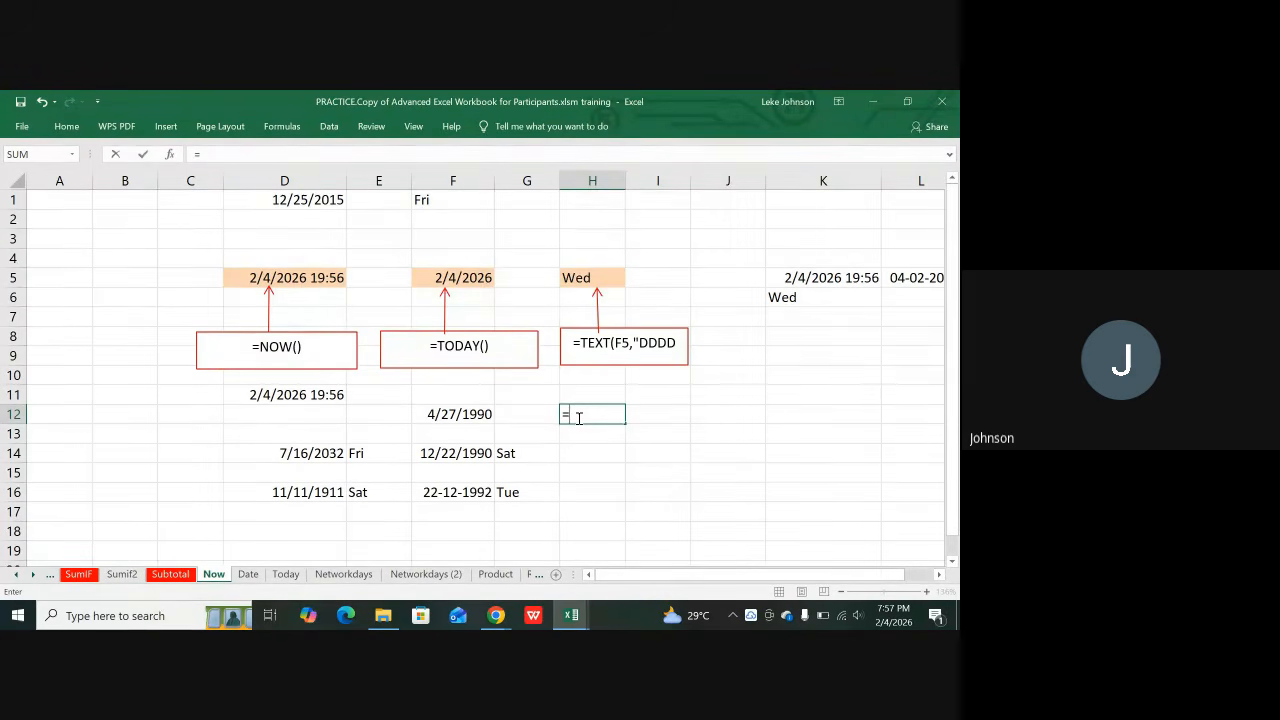
text(TEXT)
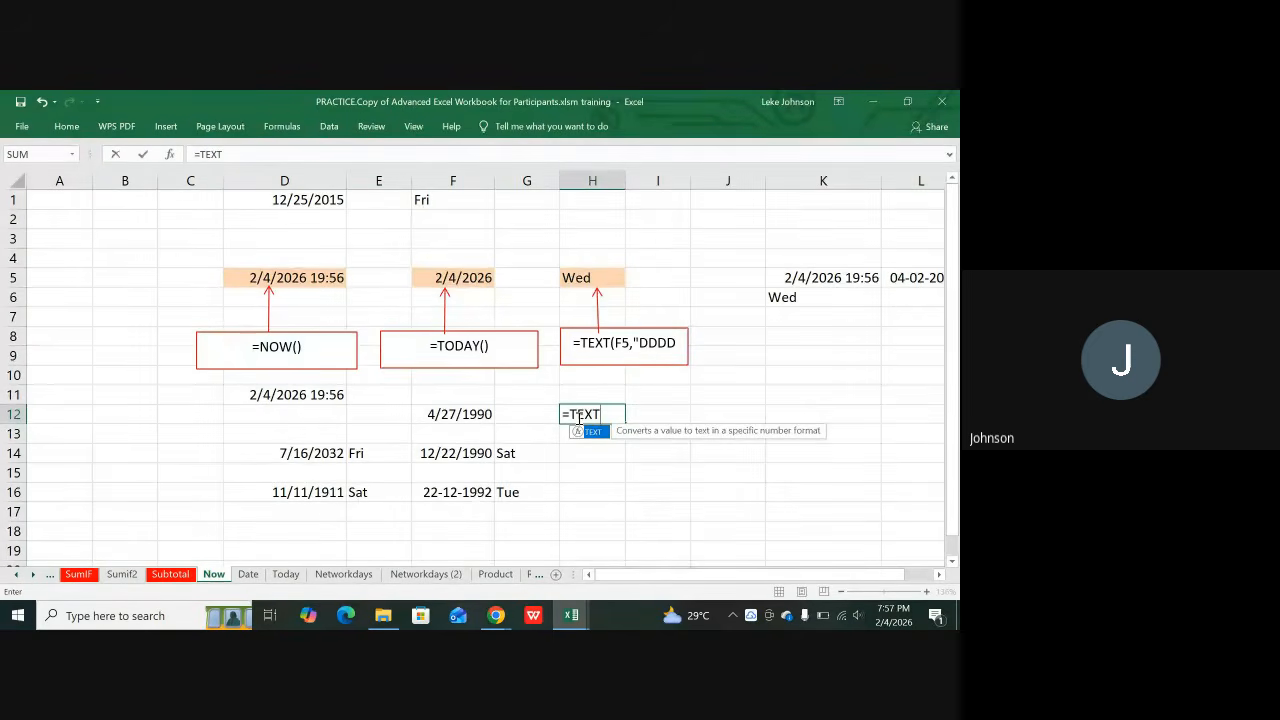
text(()
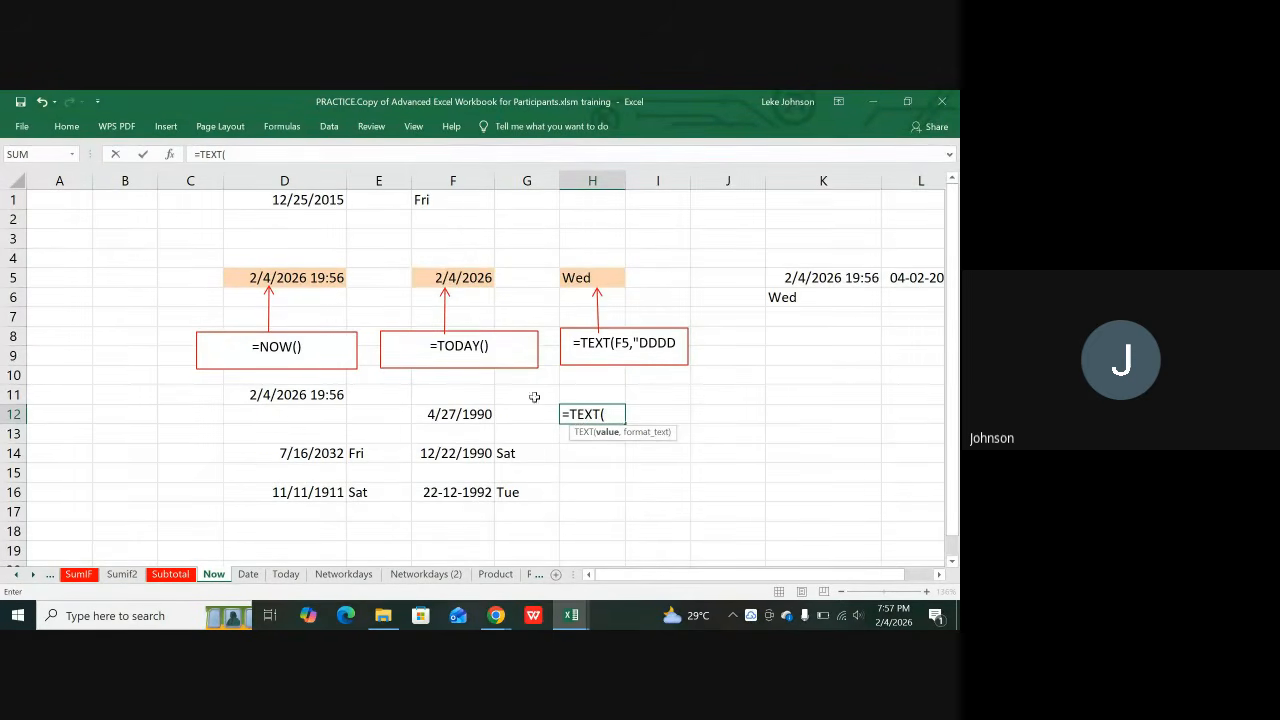
click(470, 414)
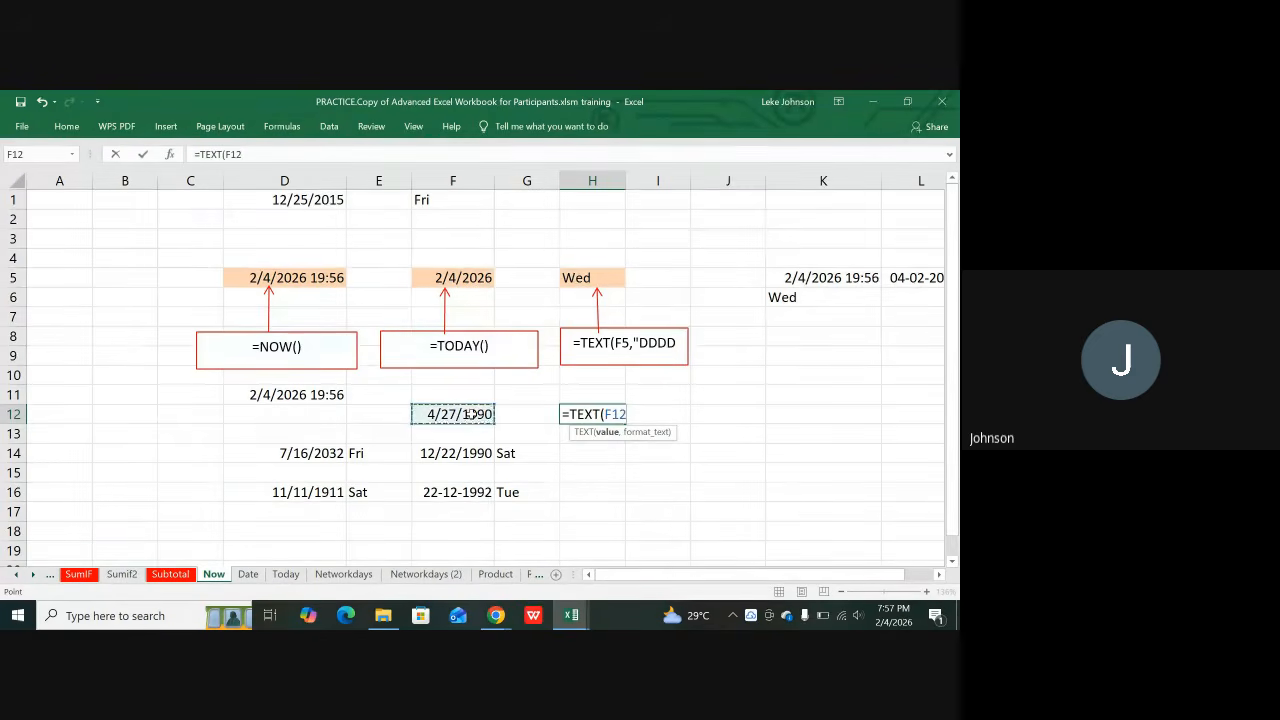
text(,)
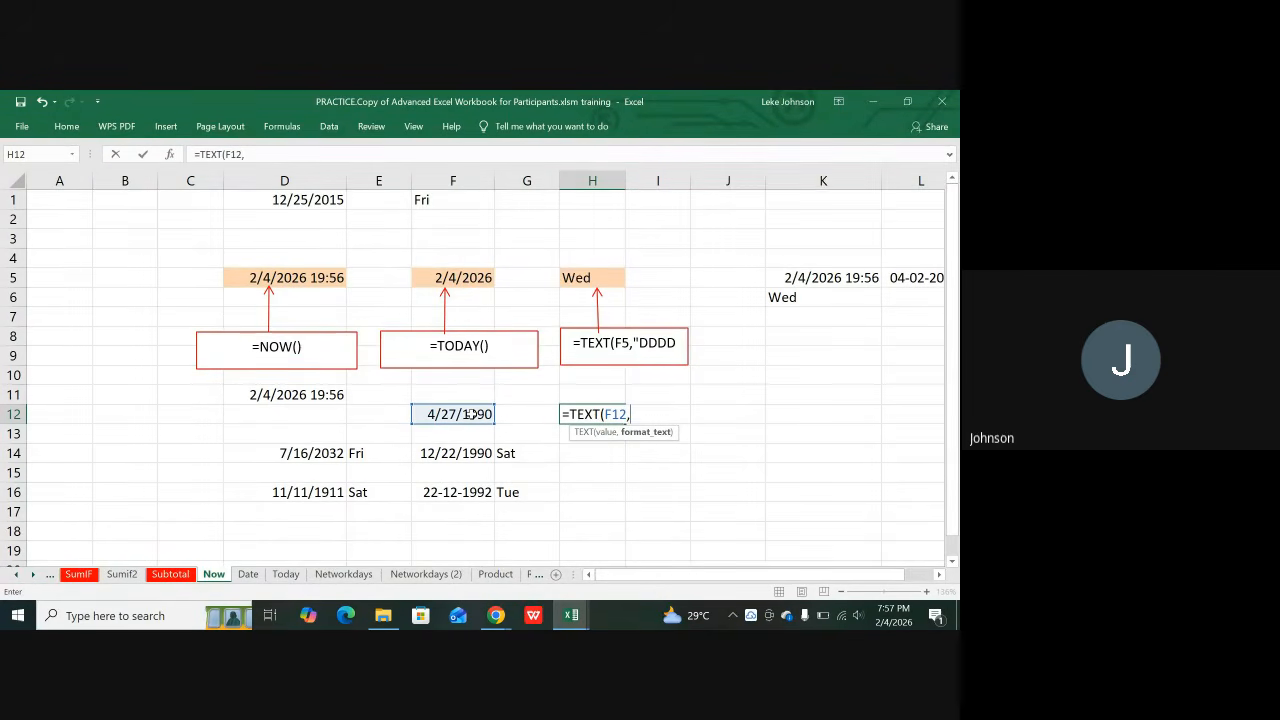
text("D)
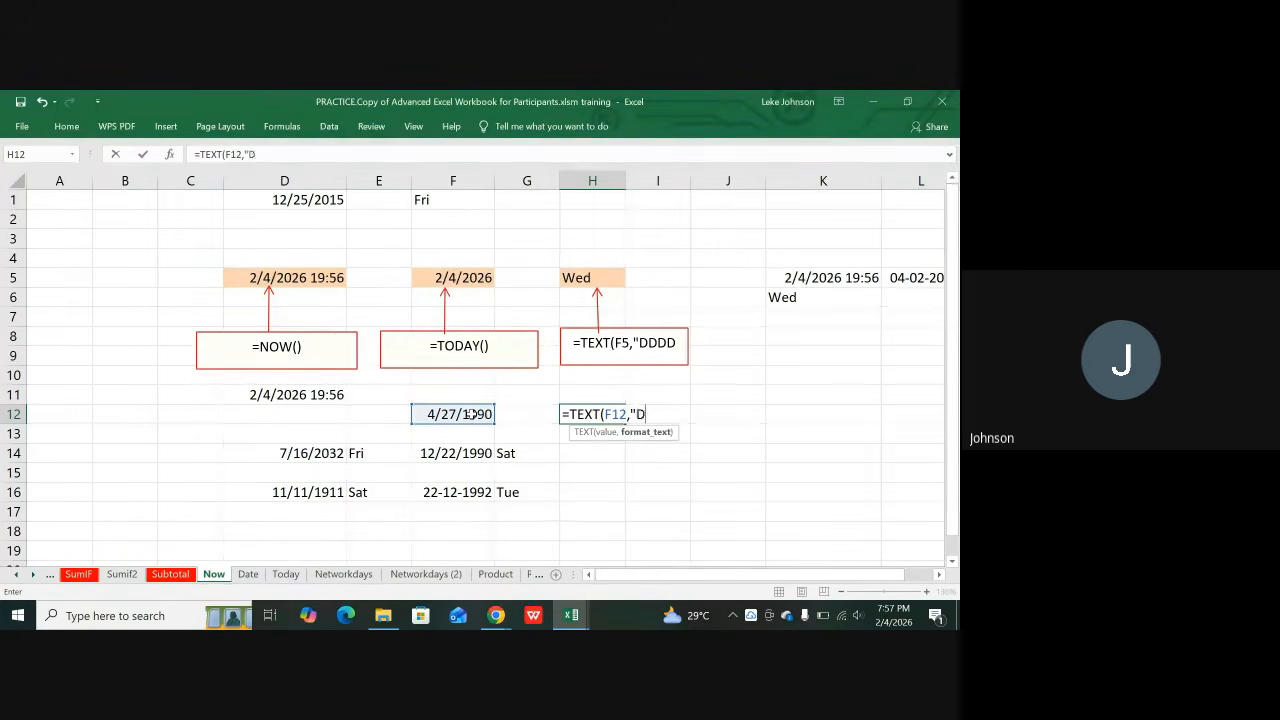
text(DDDD)
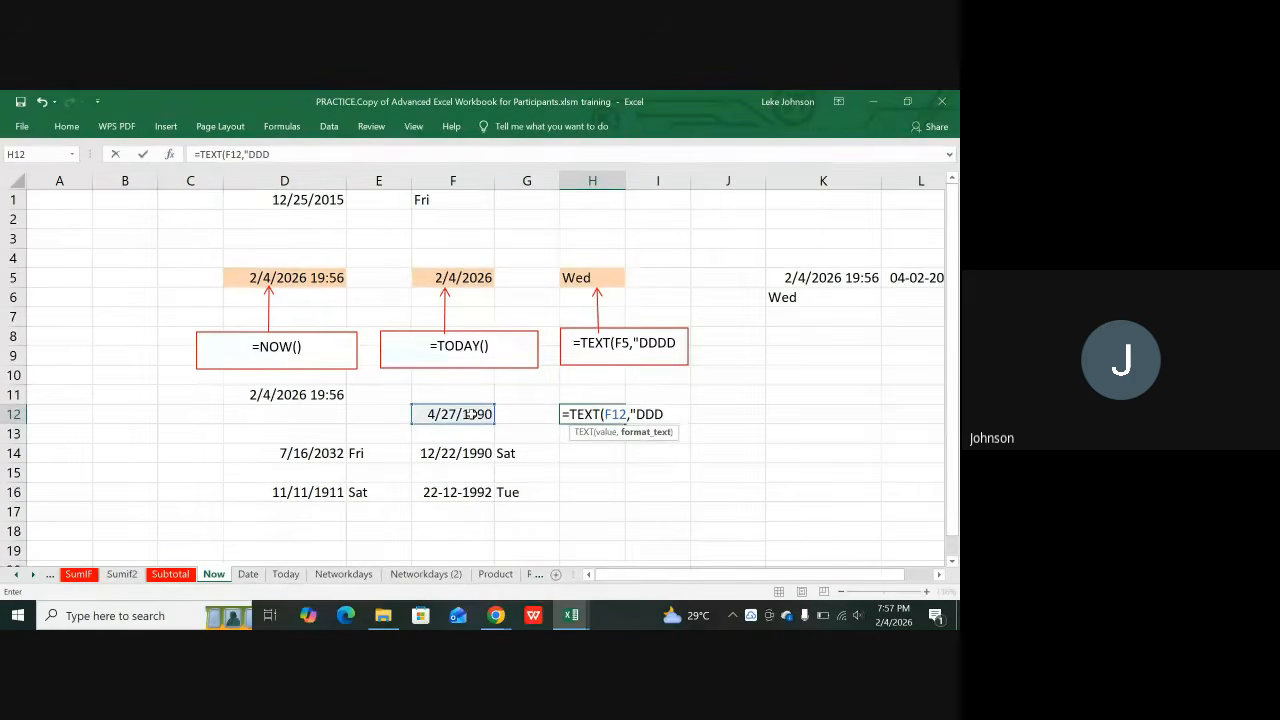
text(")
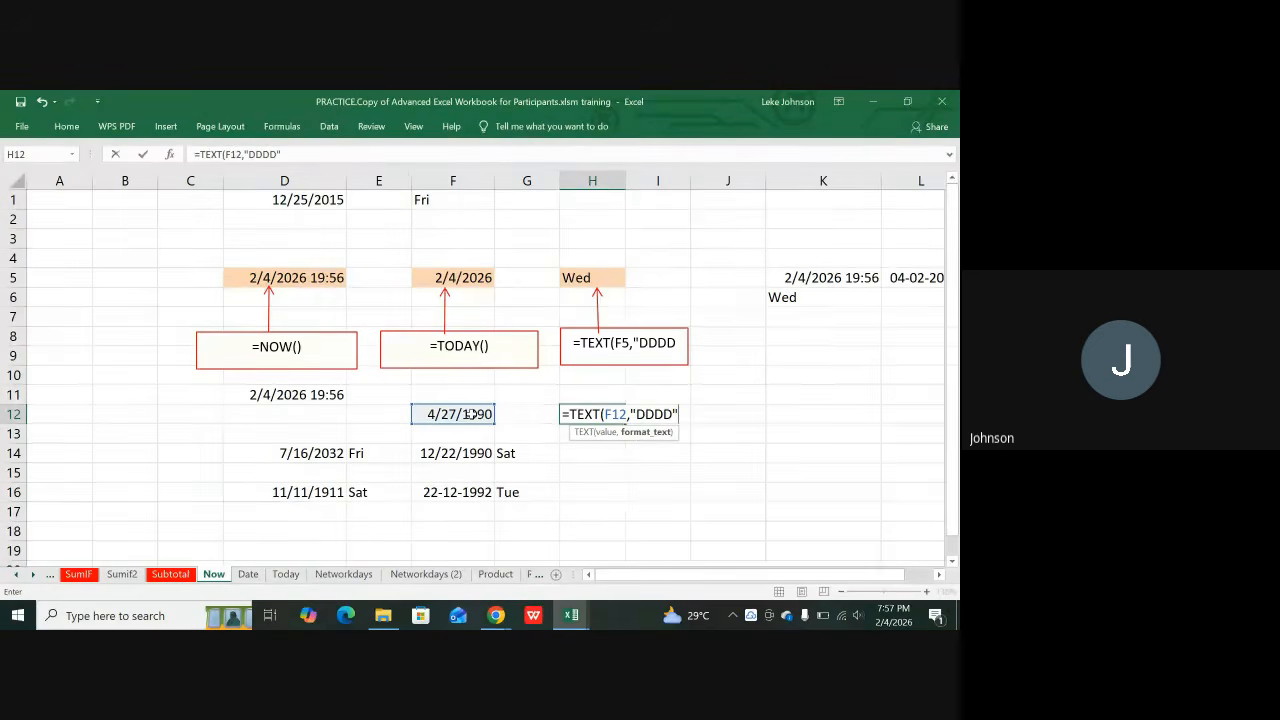
text())
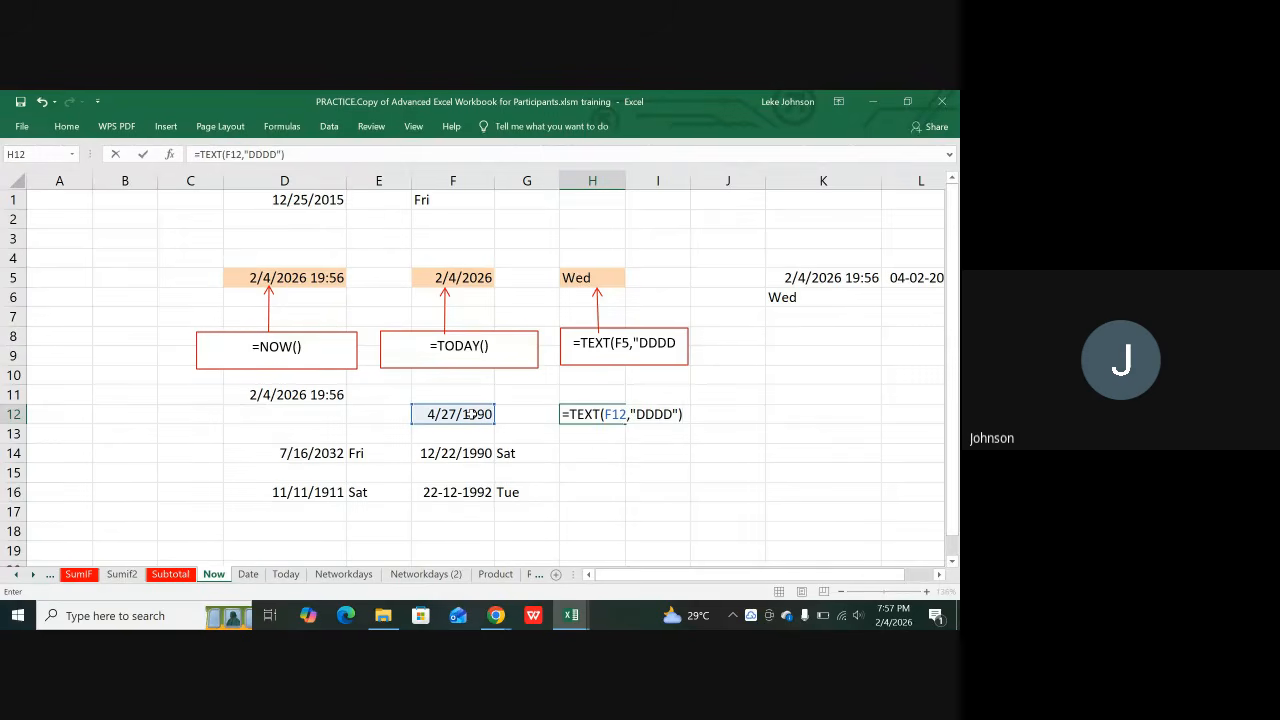
key(Return)
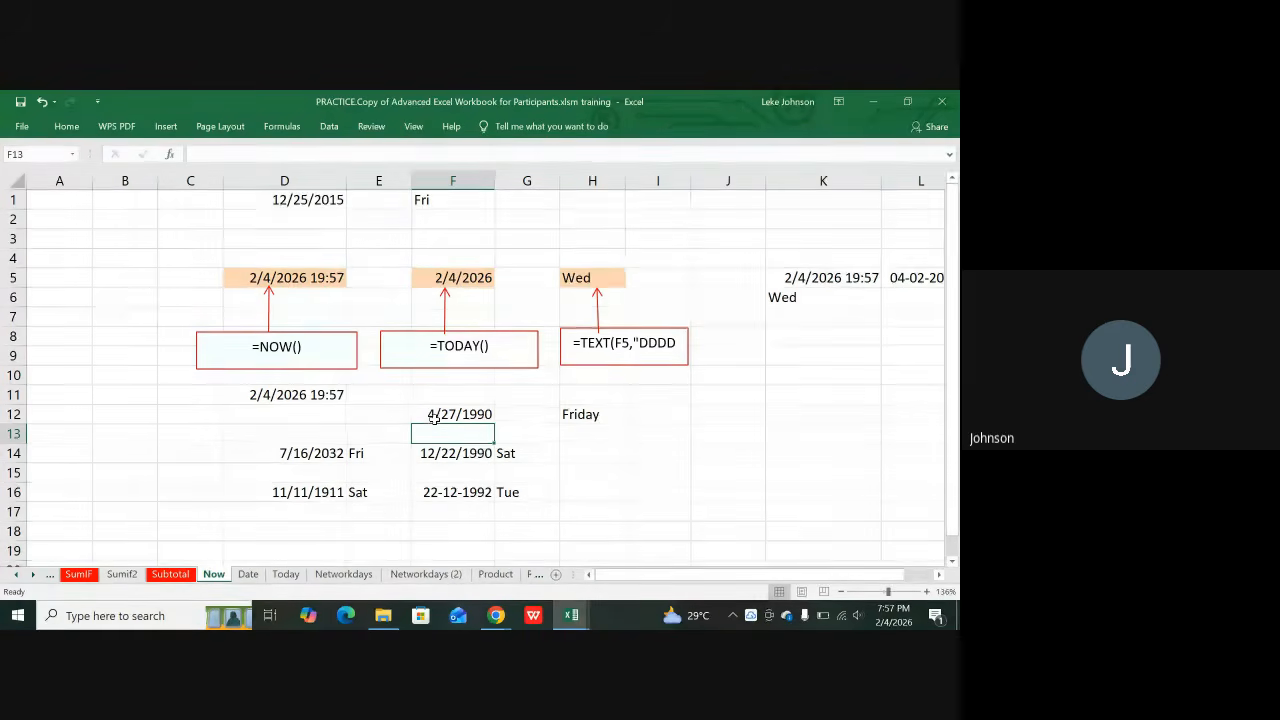
Step: Edit the F12 date's year to 1980 in the formula bar
click(595, 420)
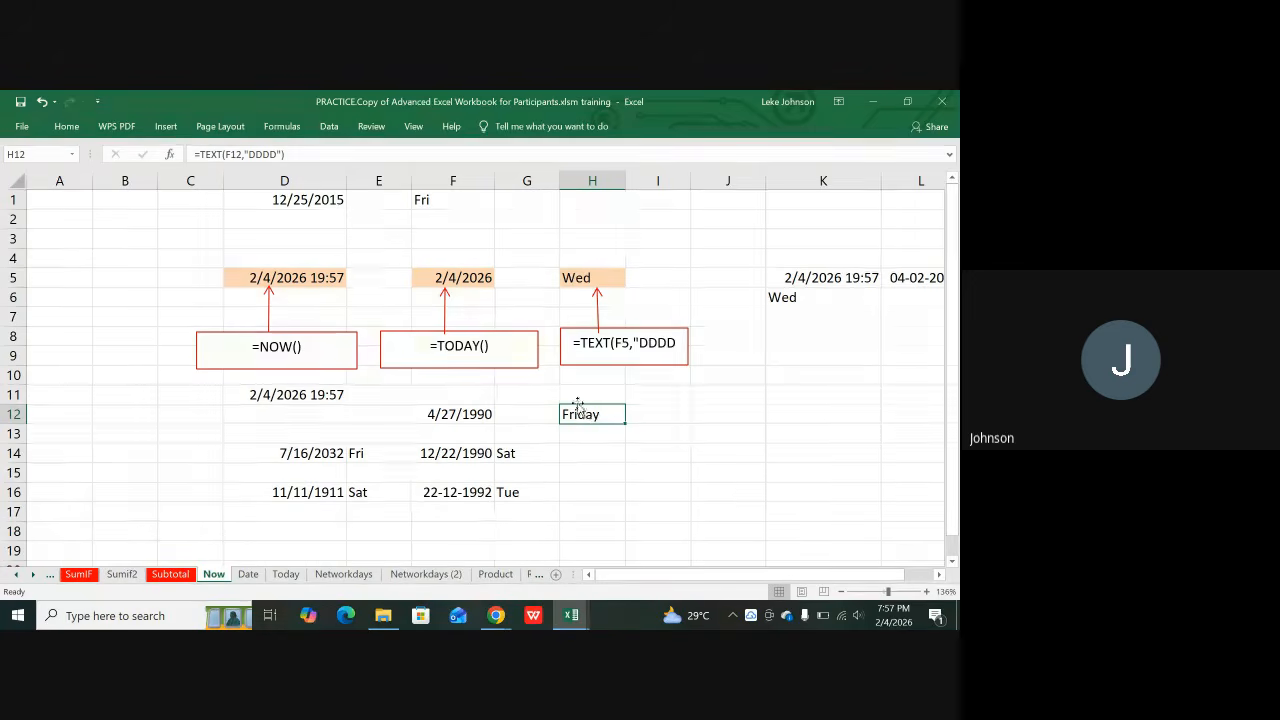
click(479, 417)
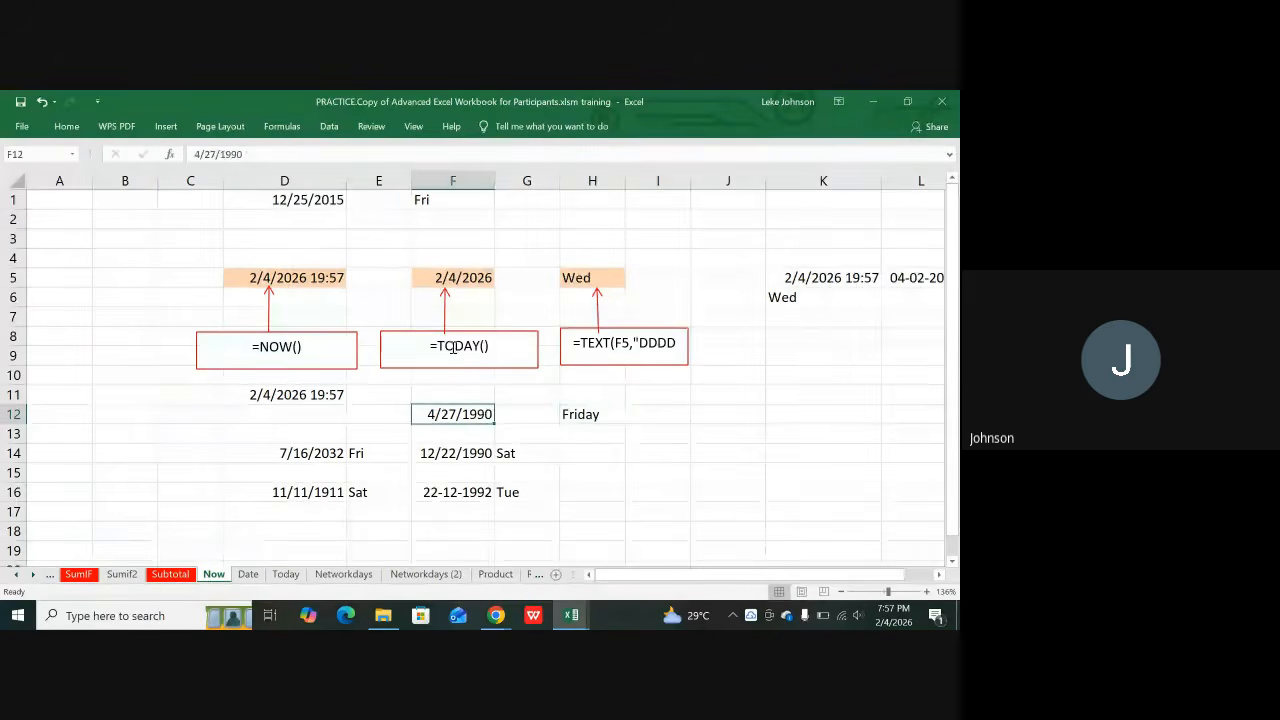
click(237, 148)
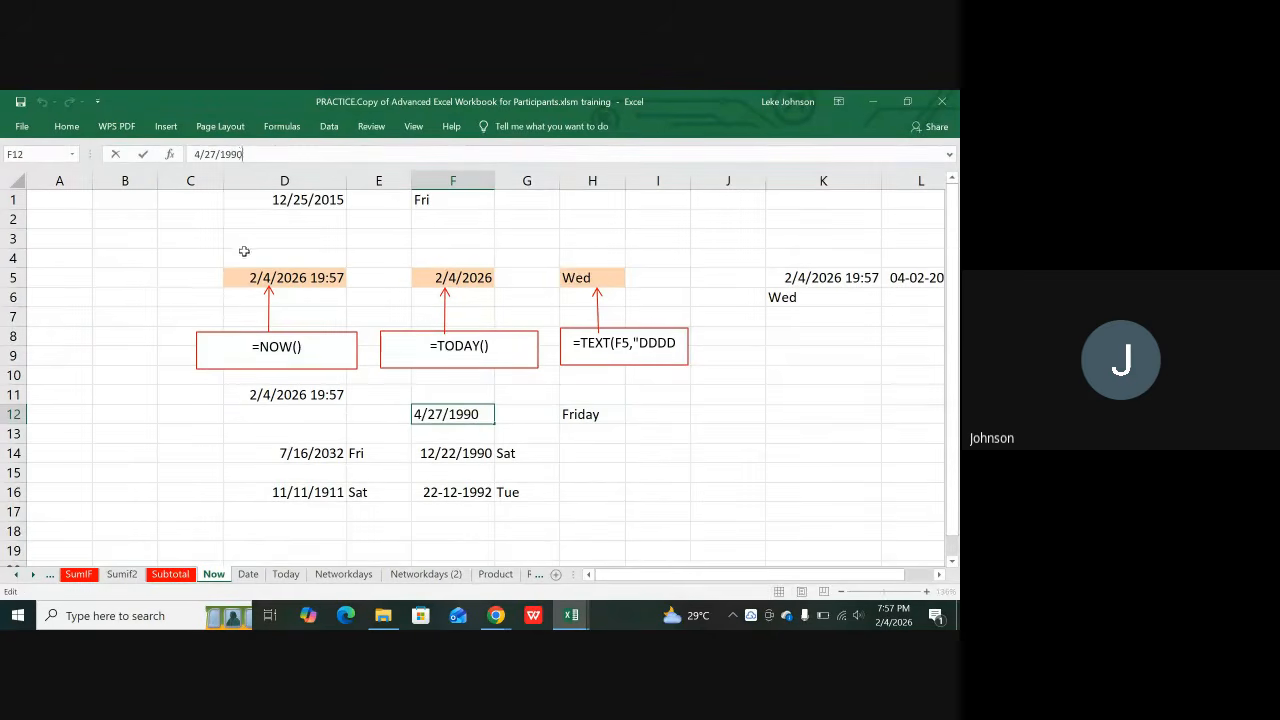
key(BackSpace)
key(BackSpace)
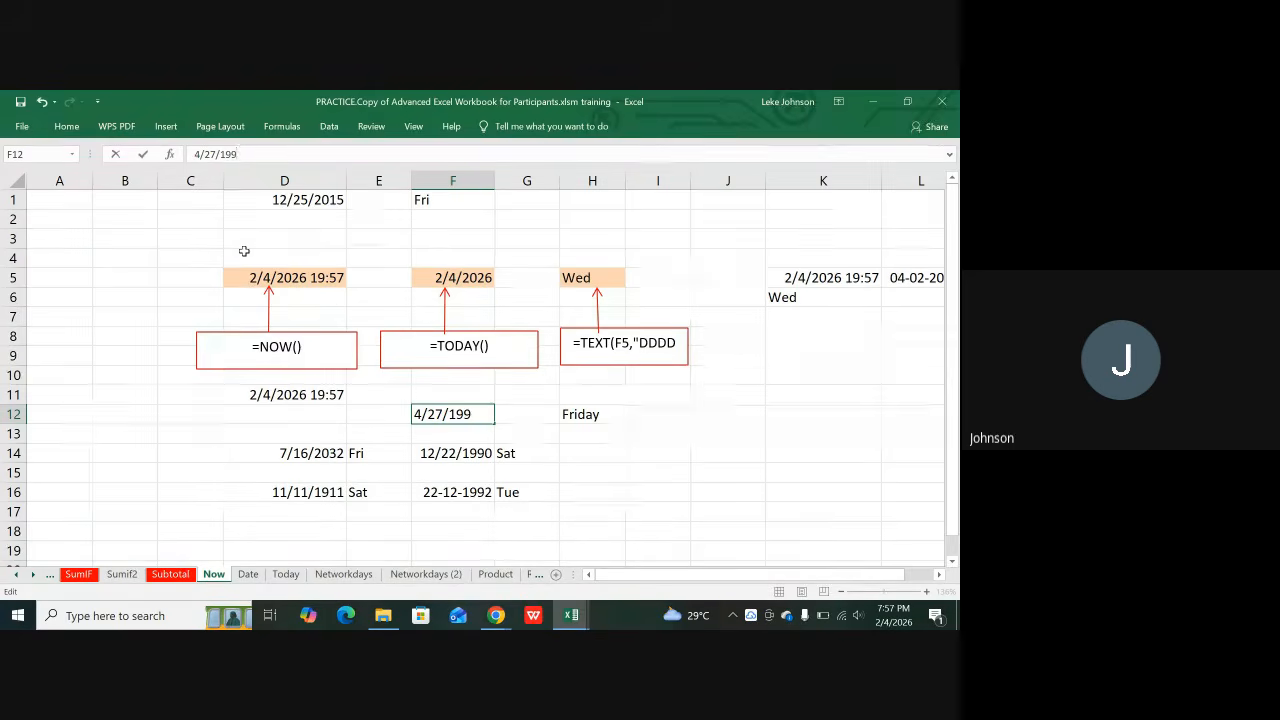
text(80)
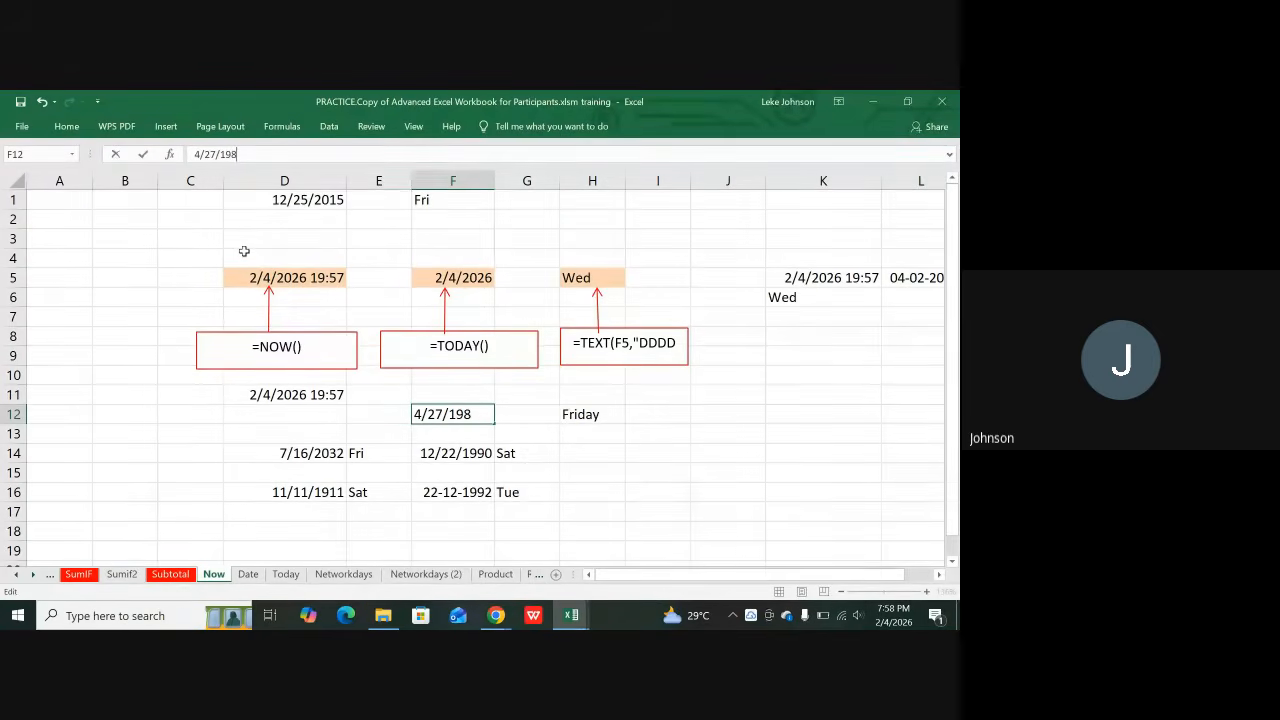
click(586, 410)
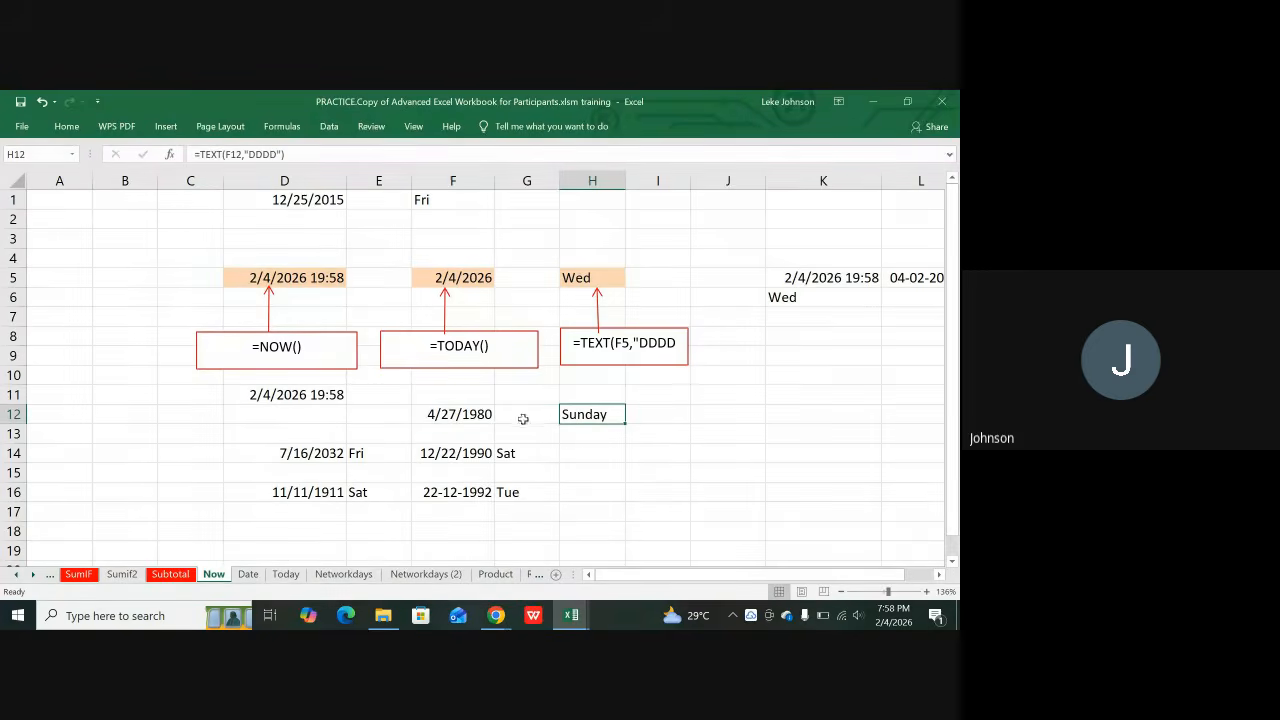
Step: Replace the F12 date with 10/1/1960
click(456, 416)
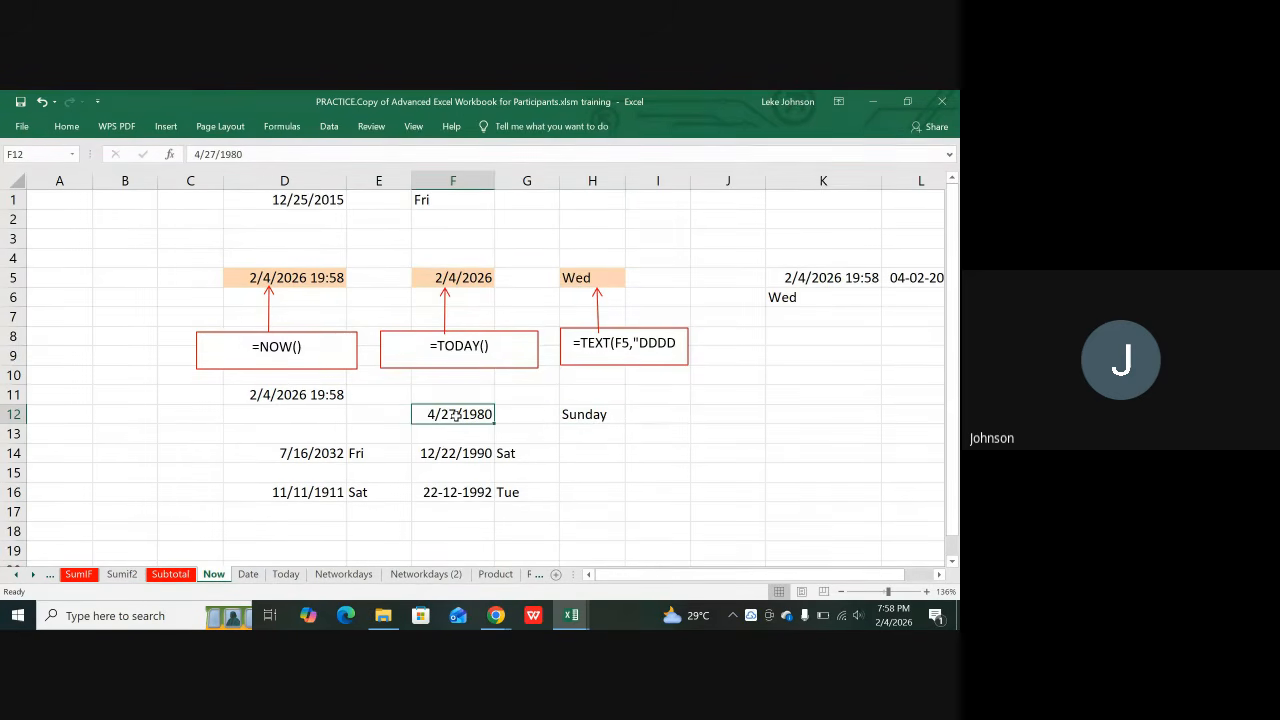
key(Delete)
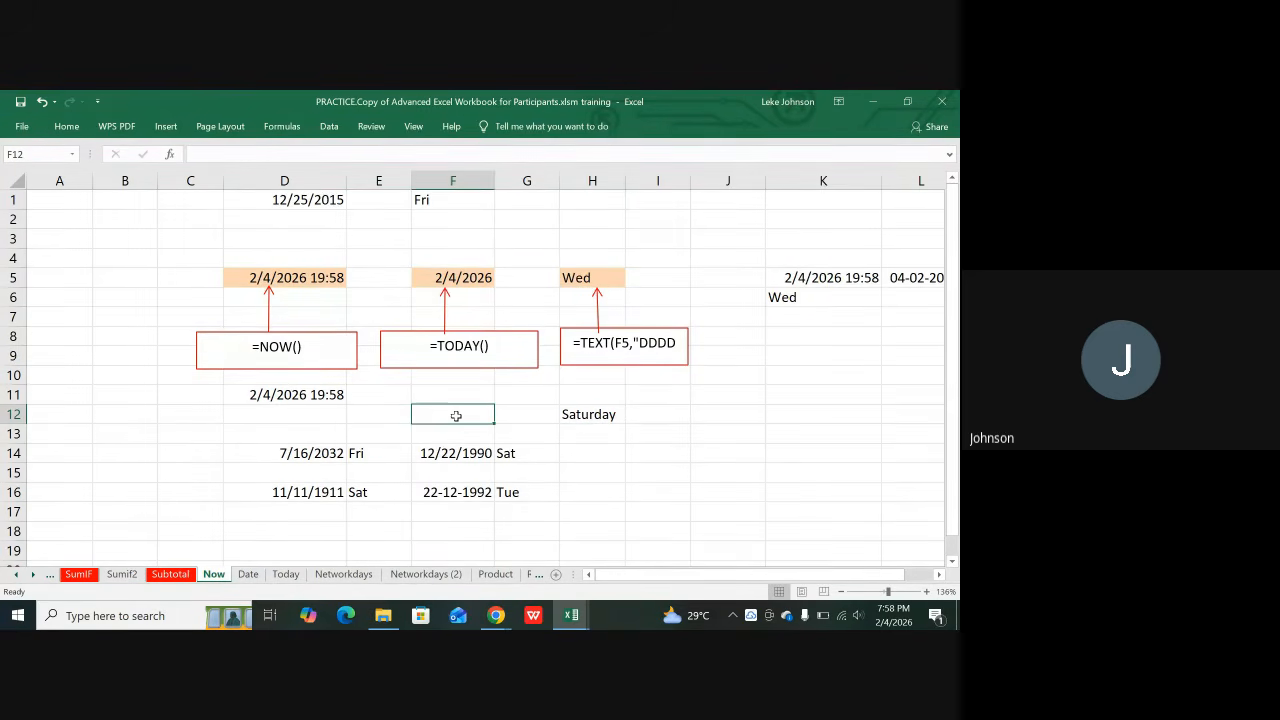
text(10)
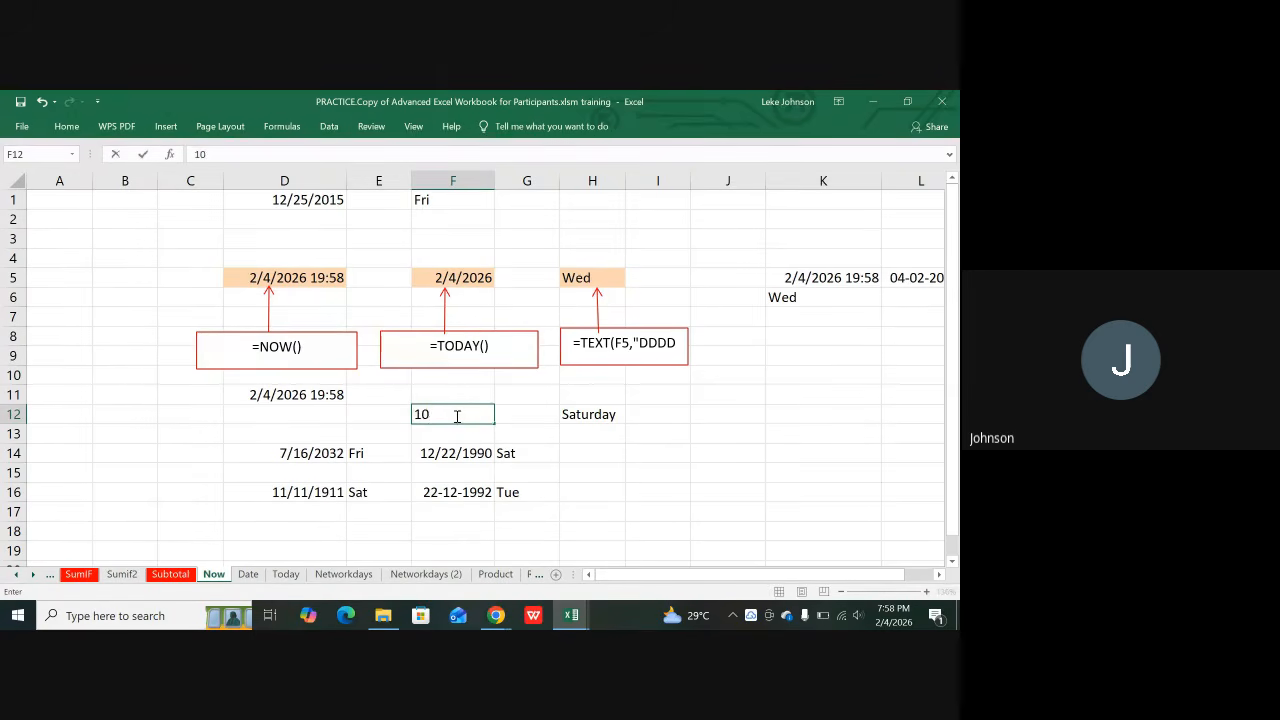
text(/1)
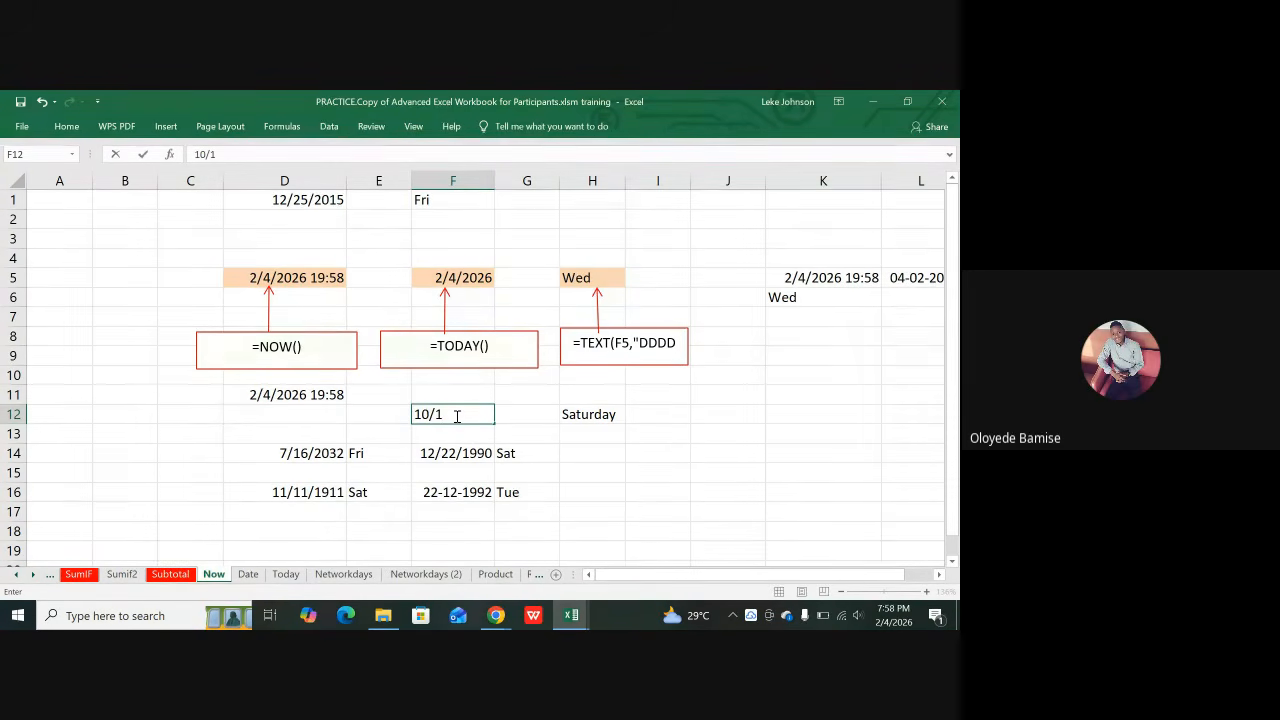
text(/1)
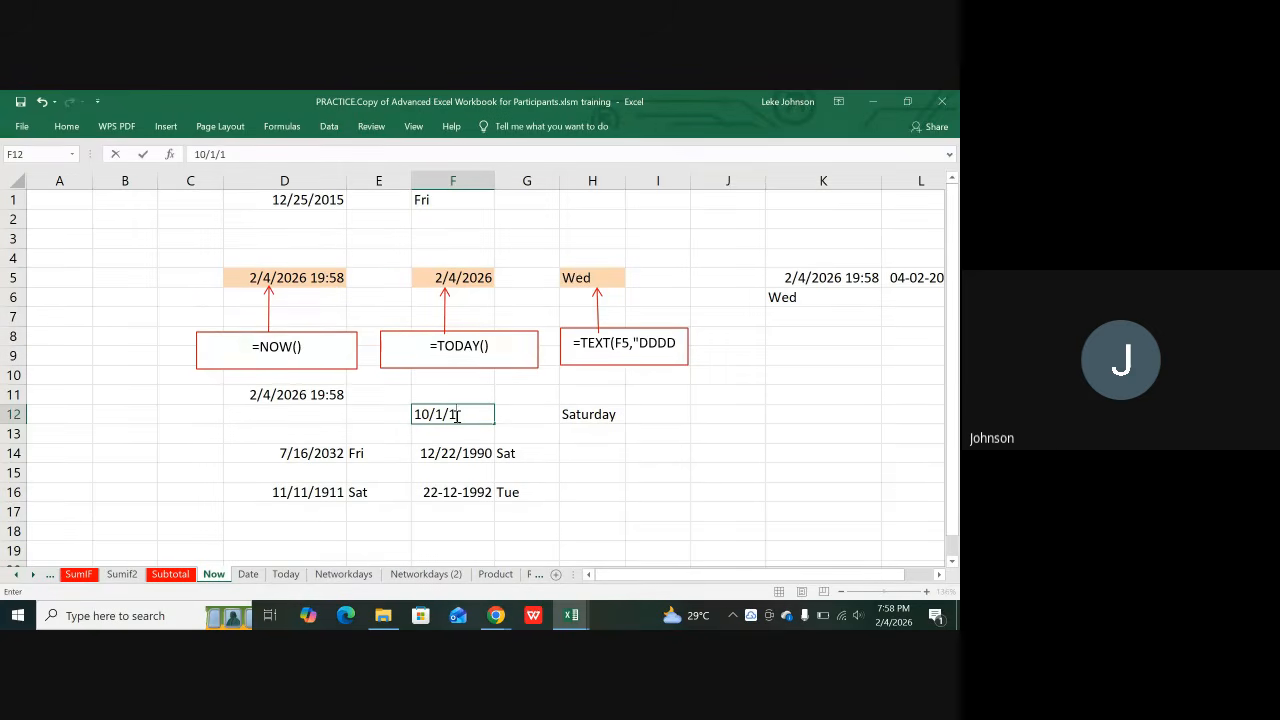
text(960)
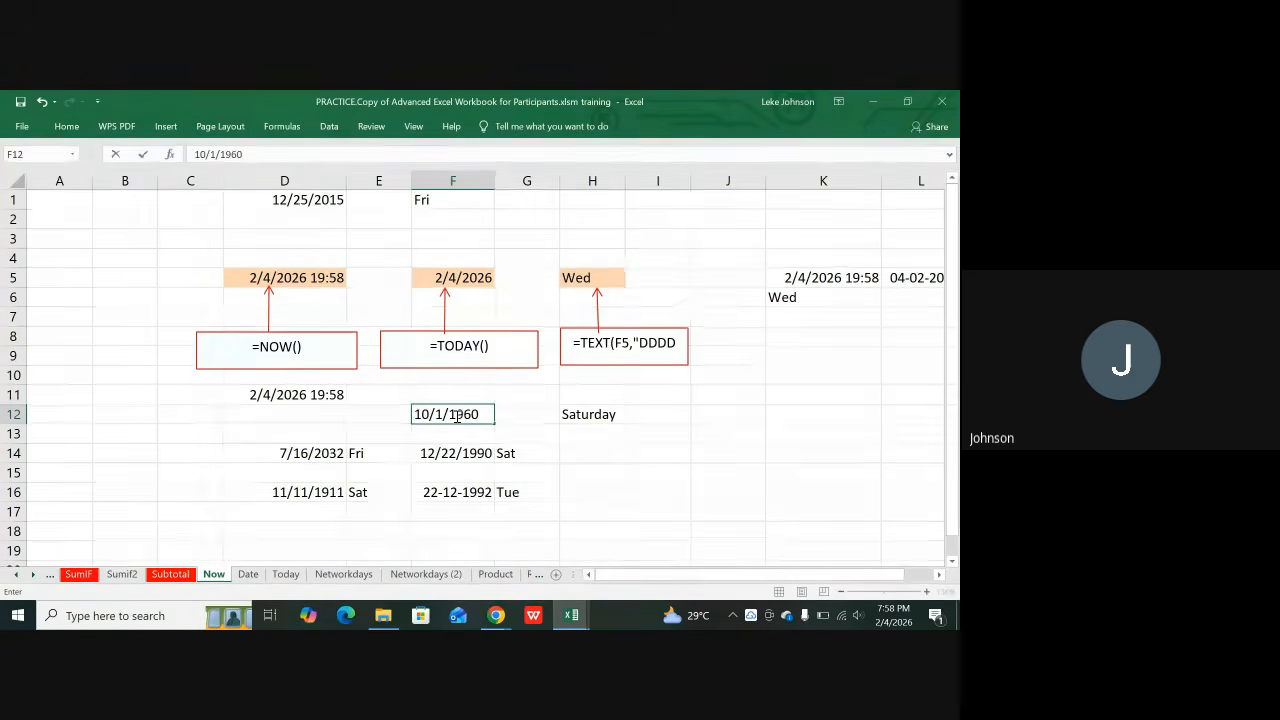
key(Tab)
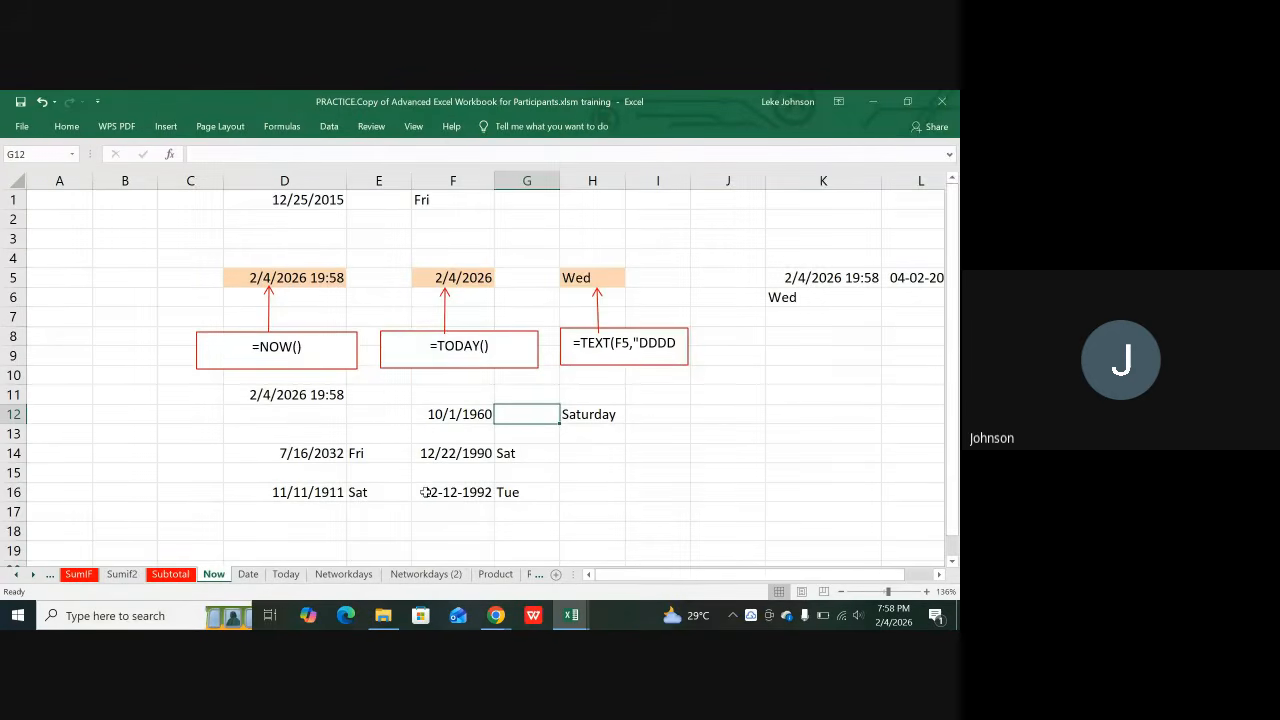
click(600, 425)
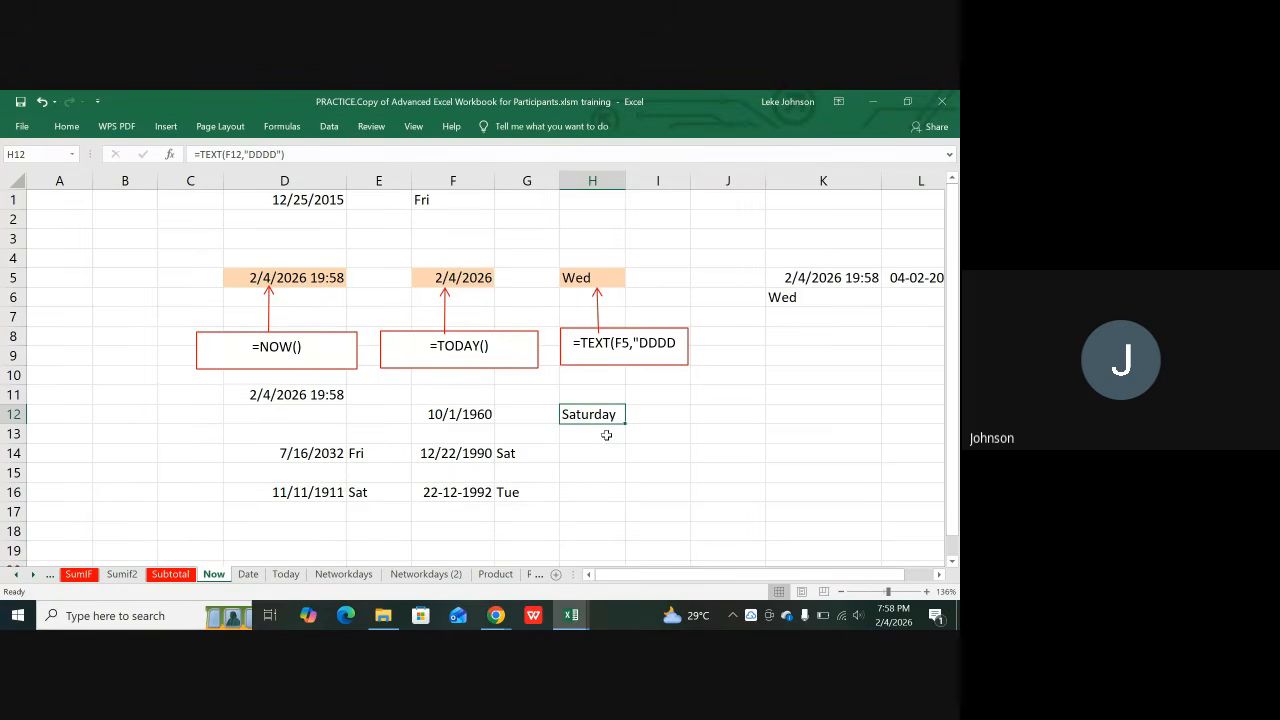
click(459, 411)
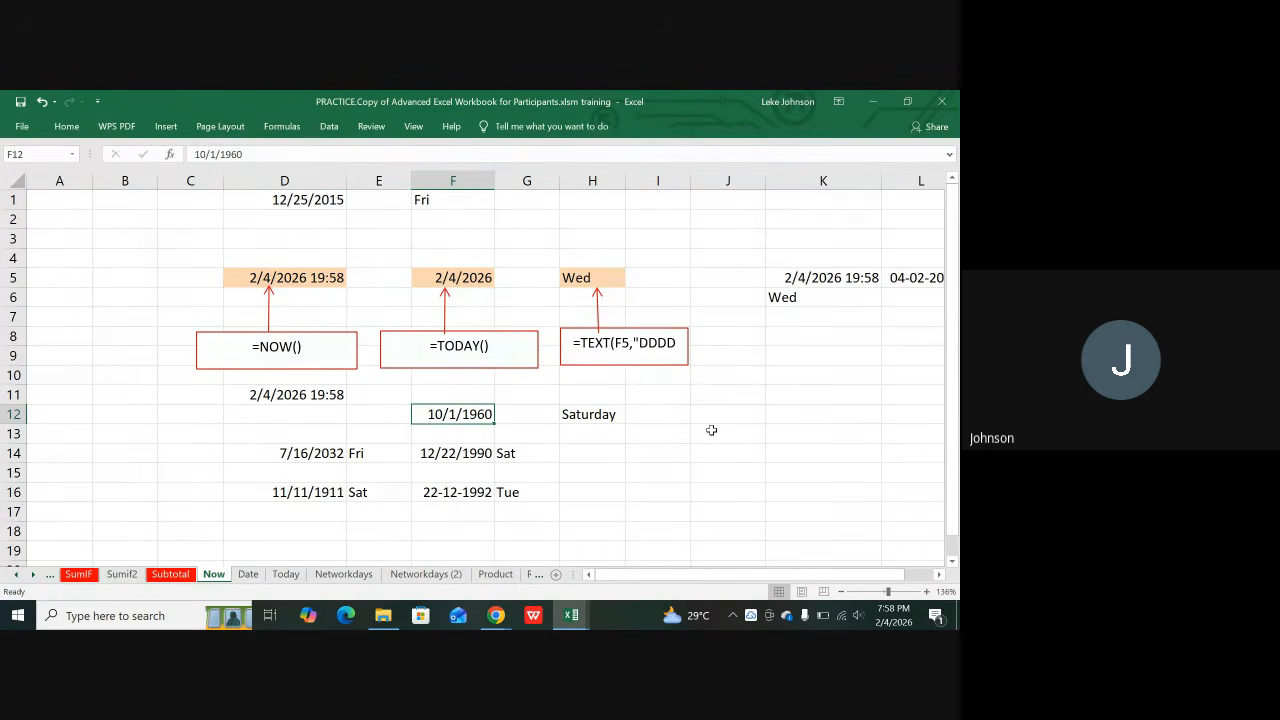
click(574, 420)
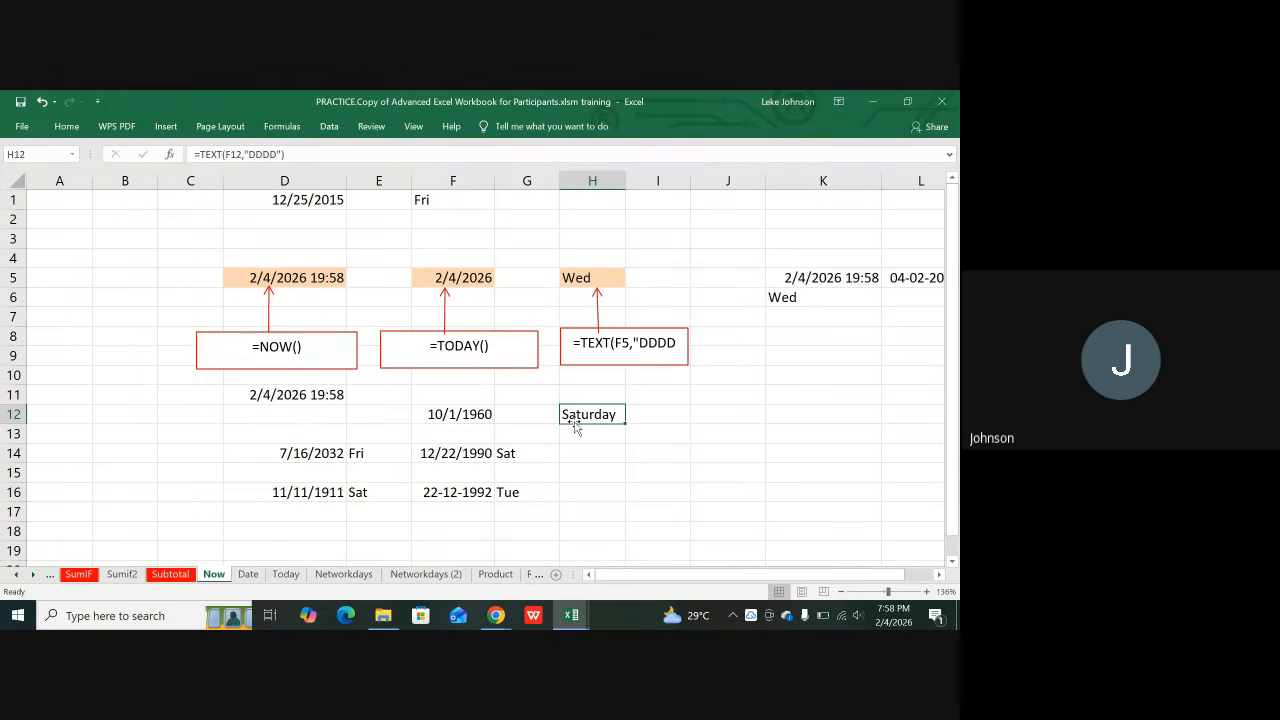
Step: Enter =TEXT(F12,"D") in H12 to show day 1, then clear H12
text(-)
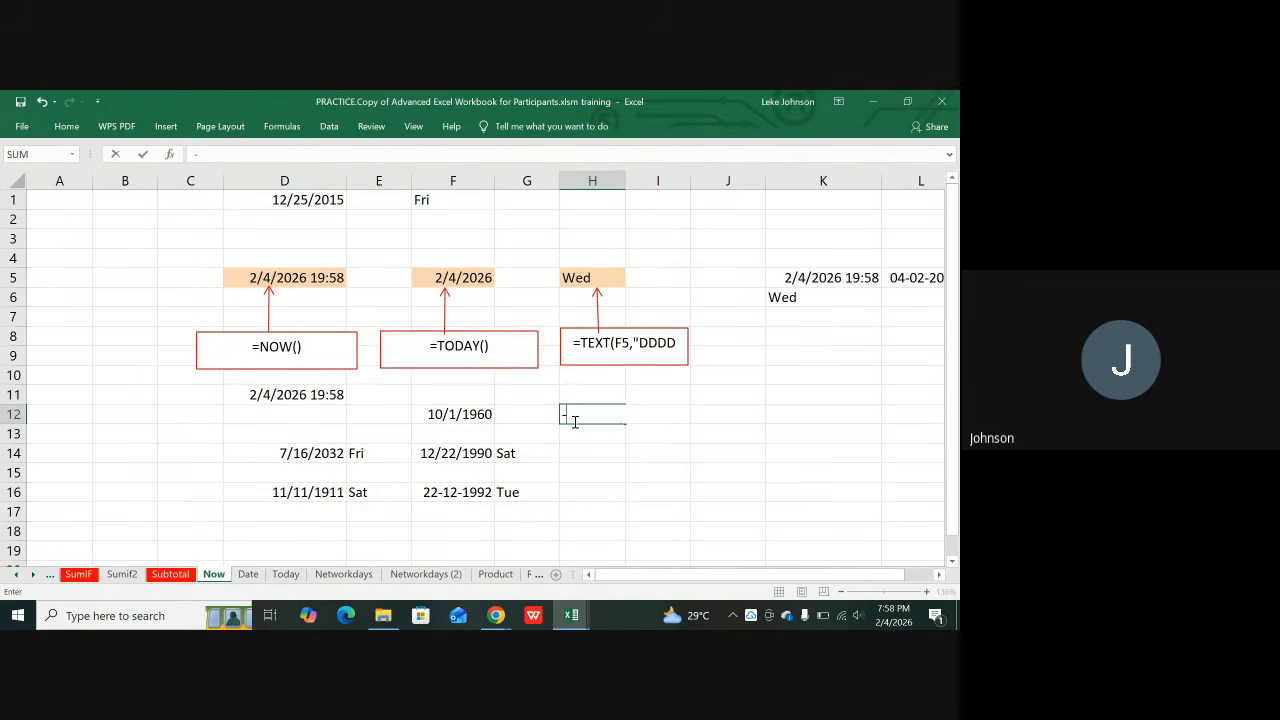
key(BackSpace)
text(=)
text(T)
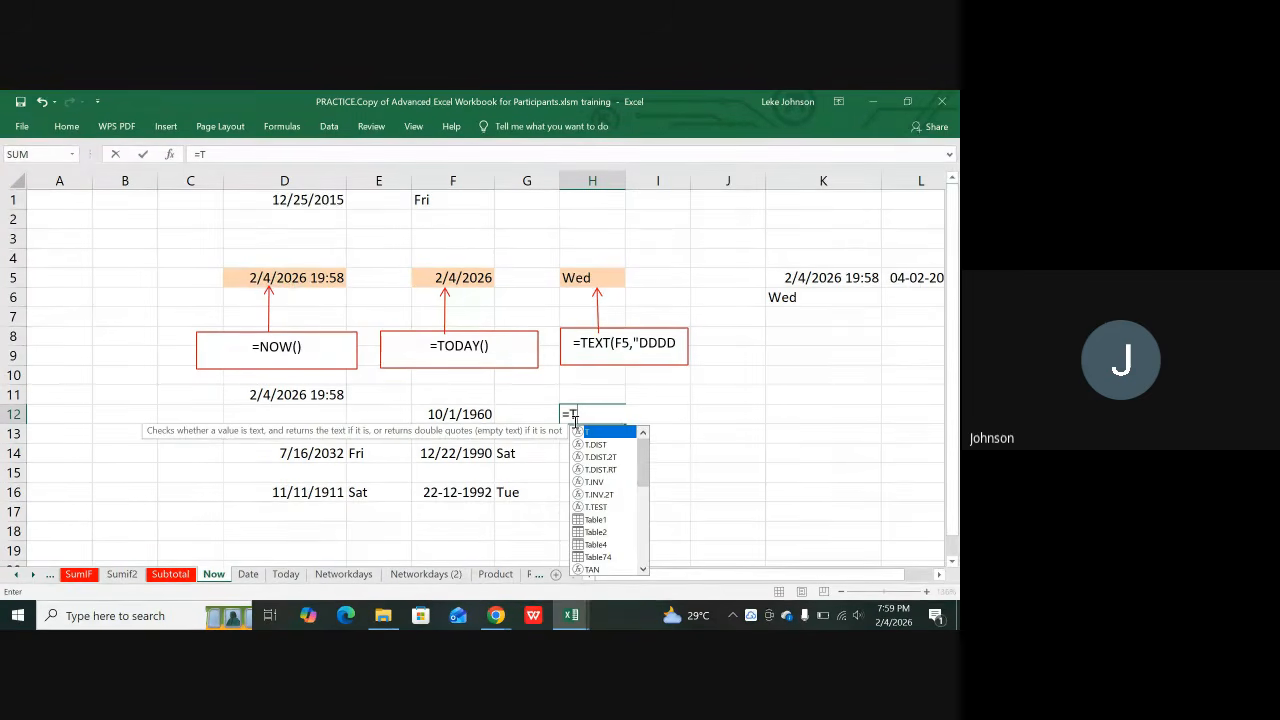
text(E)
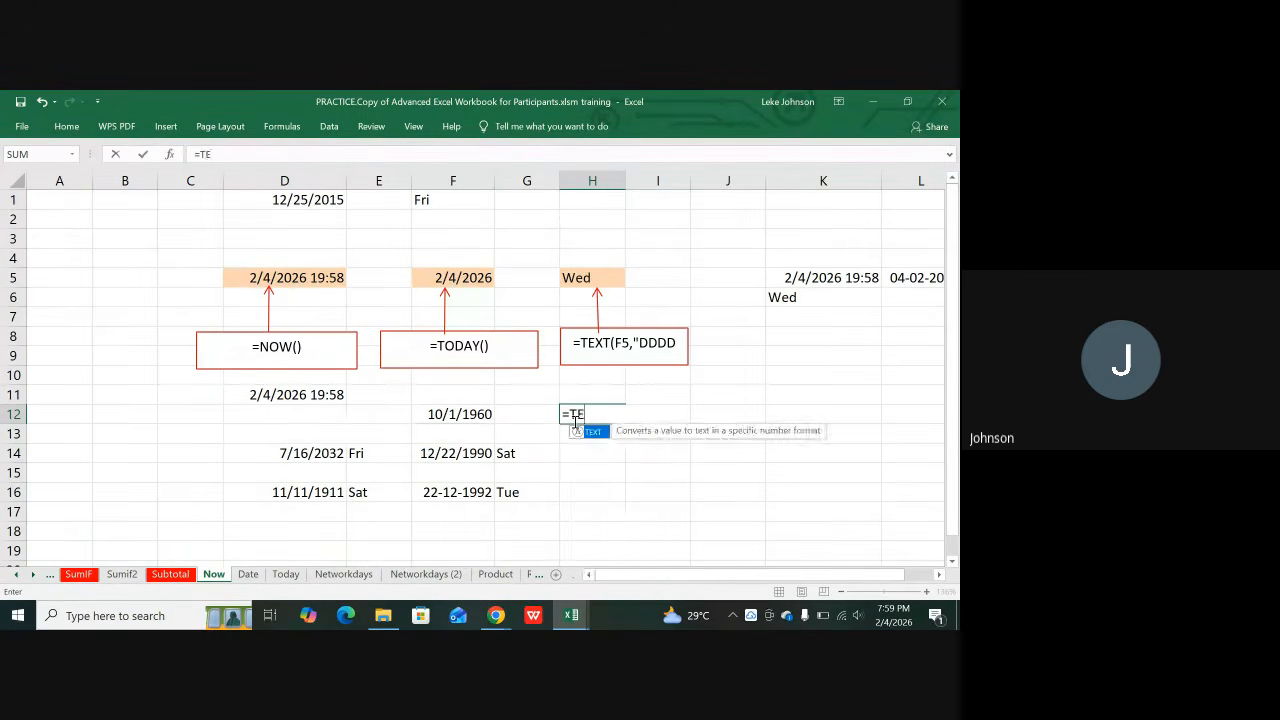
text(XT()
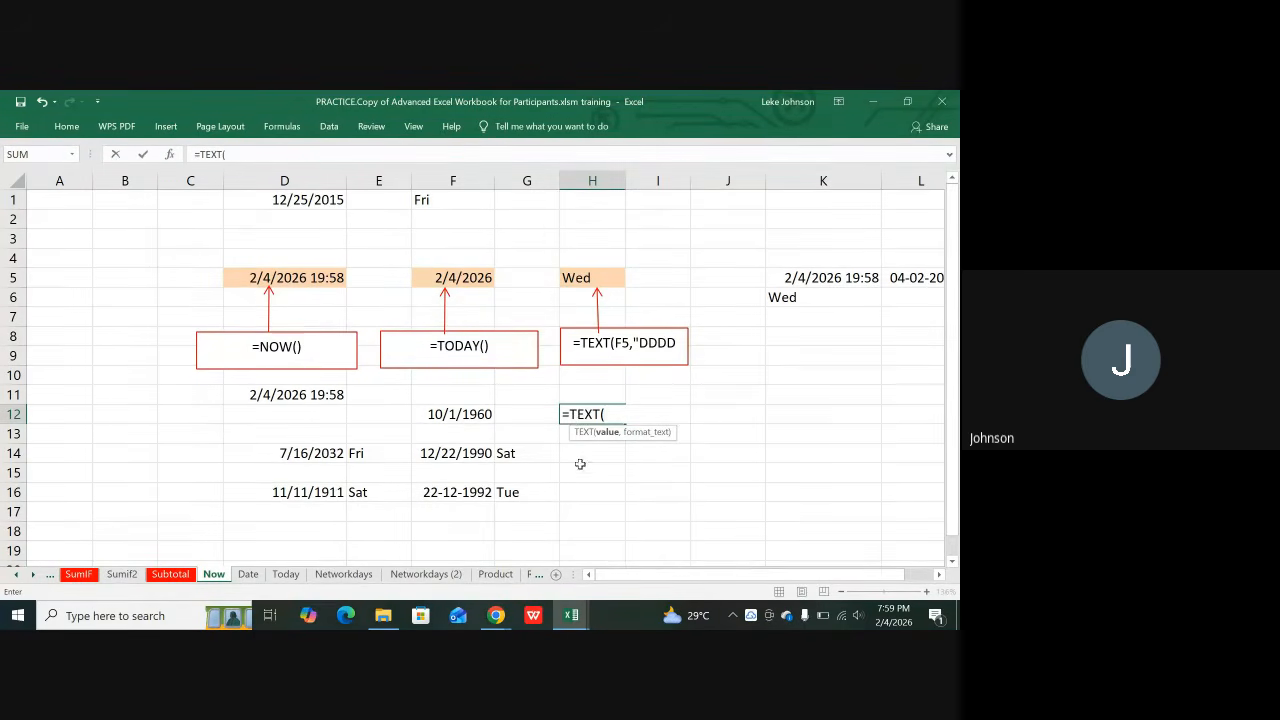
click(458, 414)
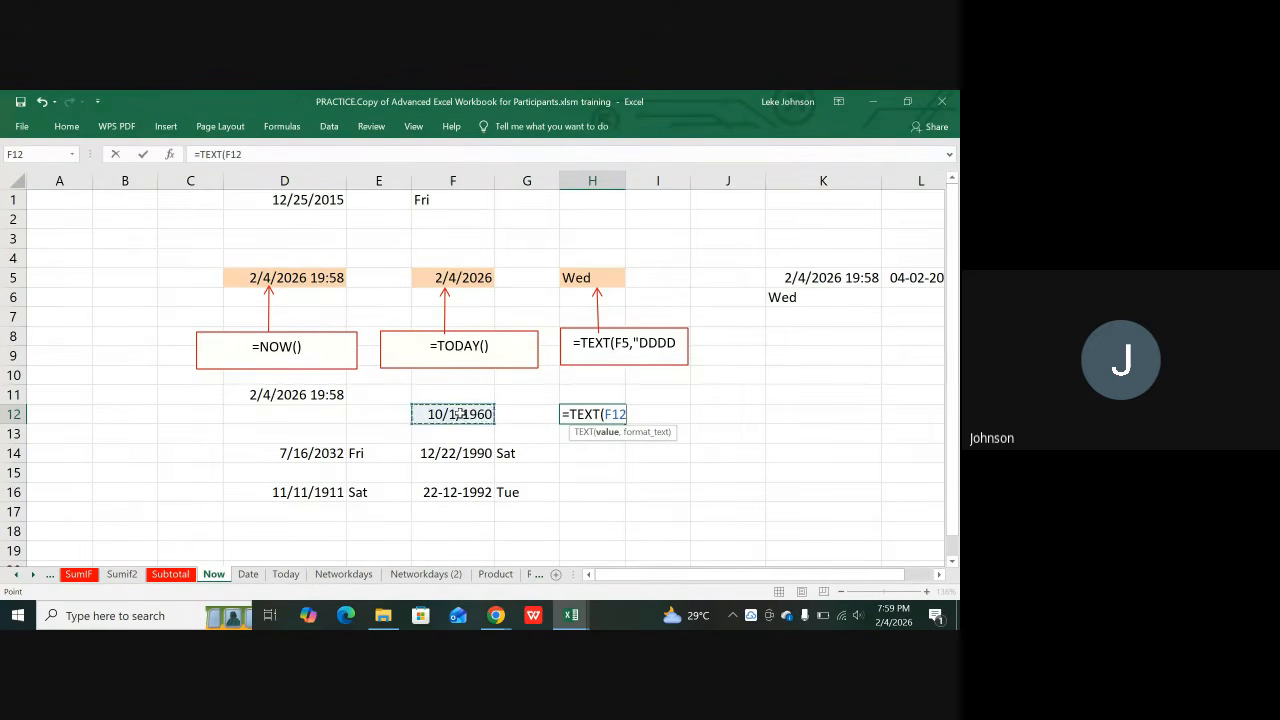
text(,)
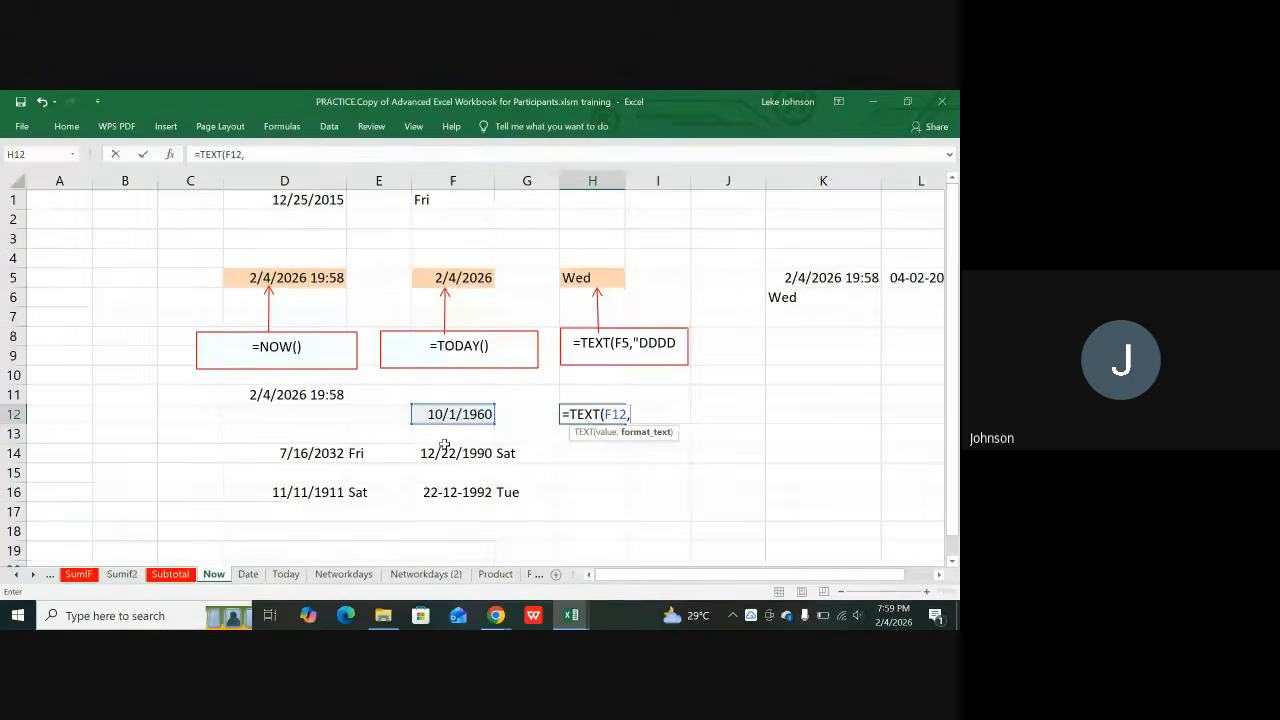
text(")
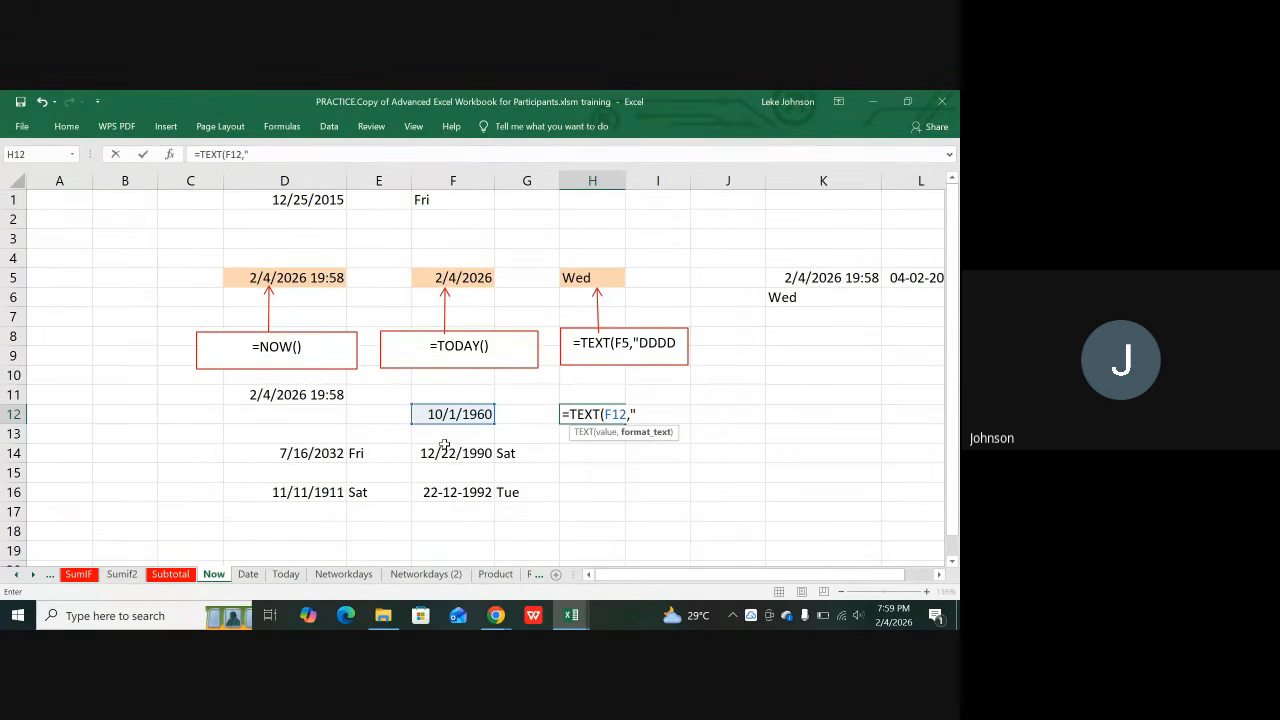
text(D"))
key(ctrl+Return)
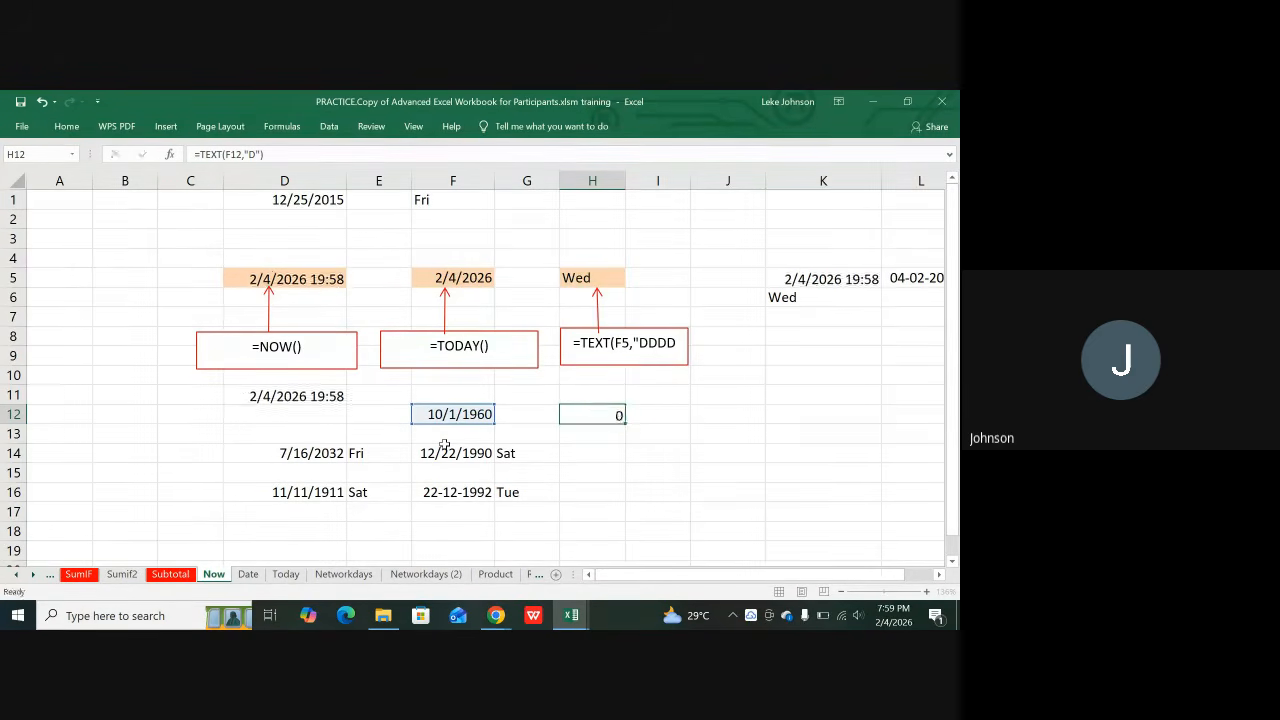
key(Return)
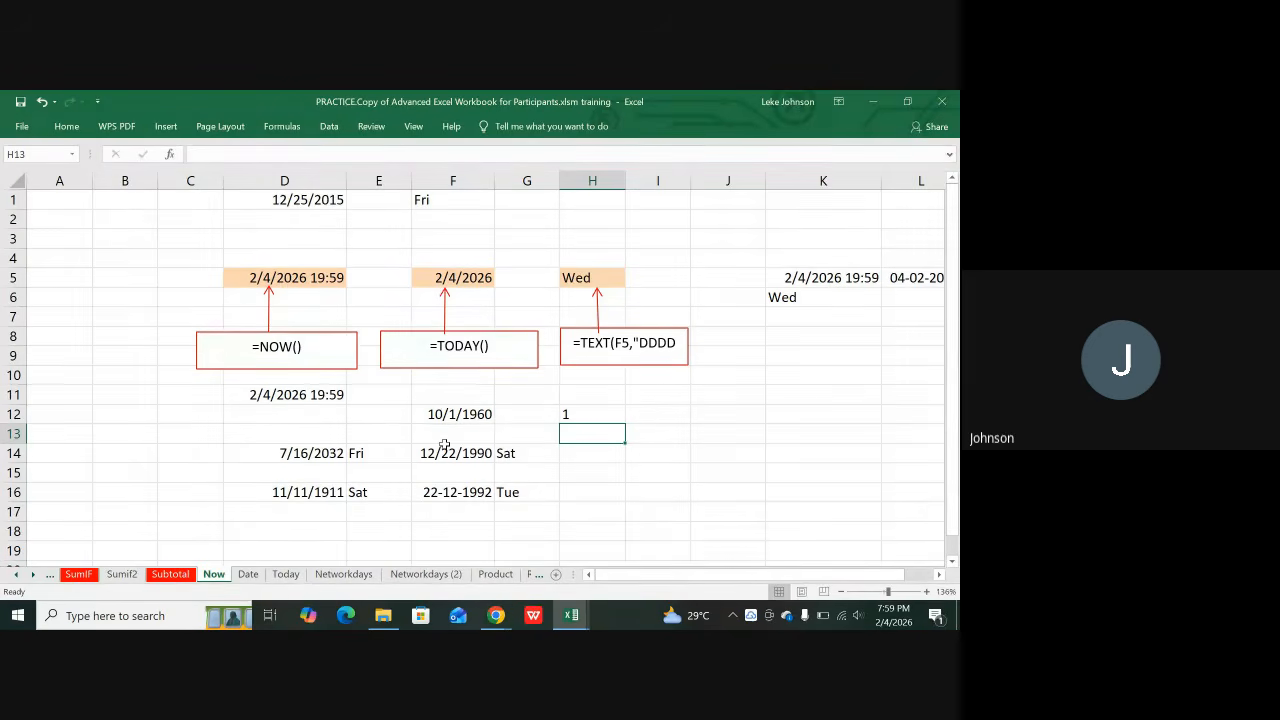
click(593, 414)
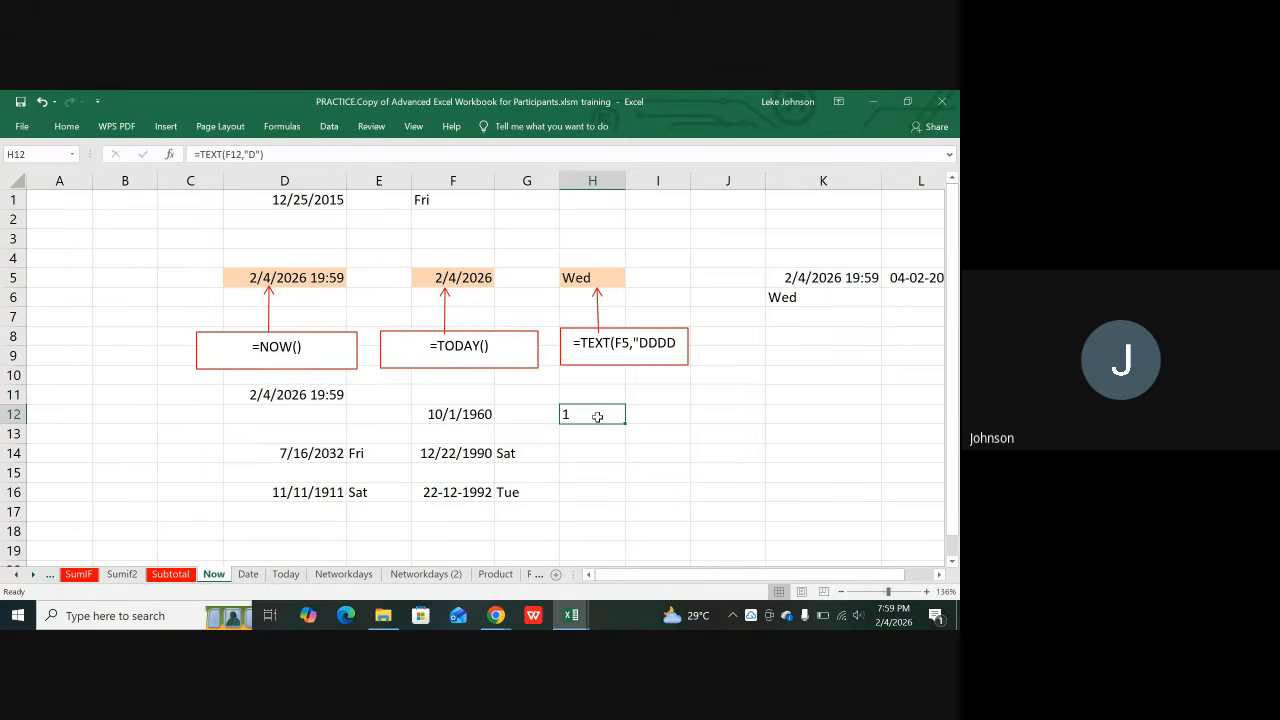
key(Delete)
Step: Enter =TEXT(F12,"DD") in H12 to show F12's two-digit day, 01
text(=)
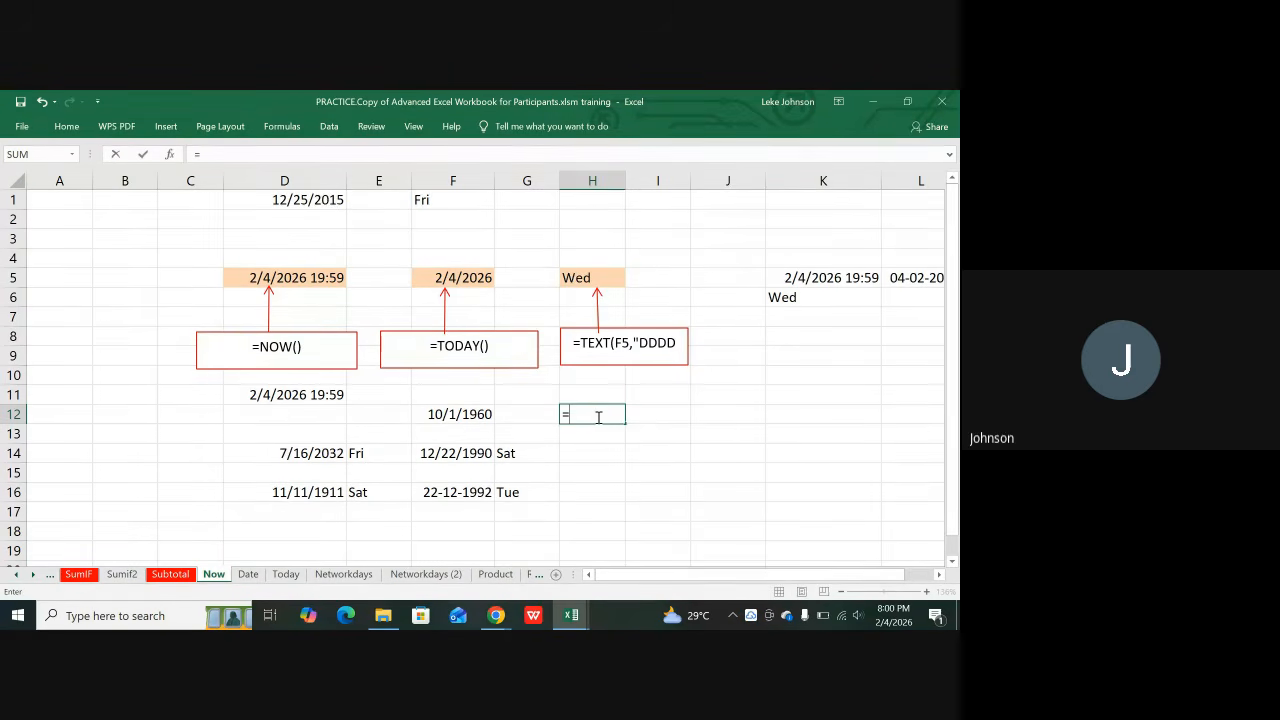
text(T)
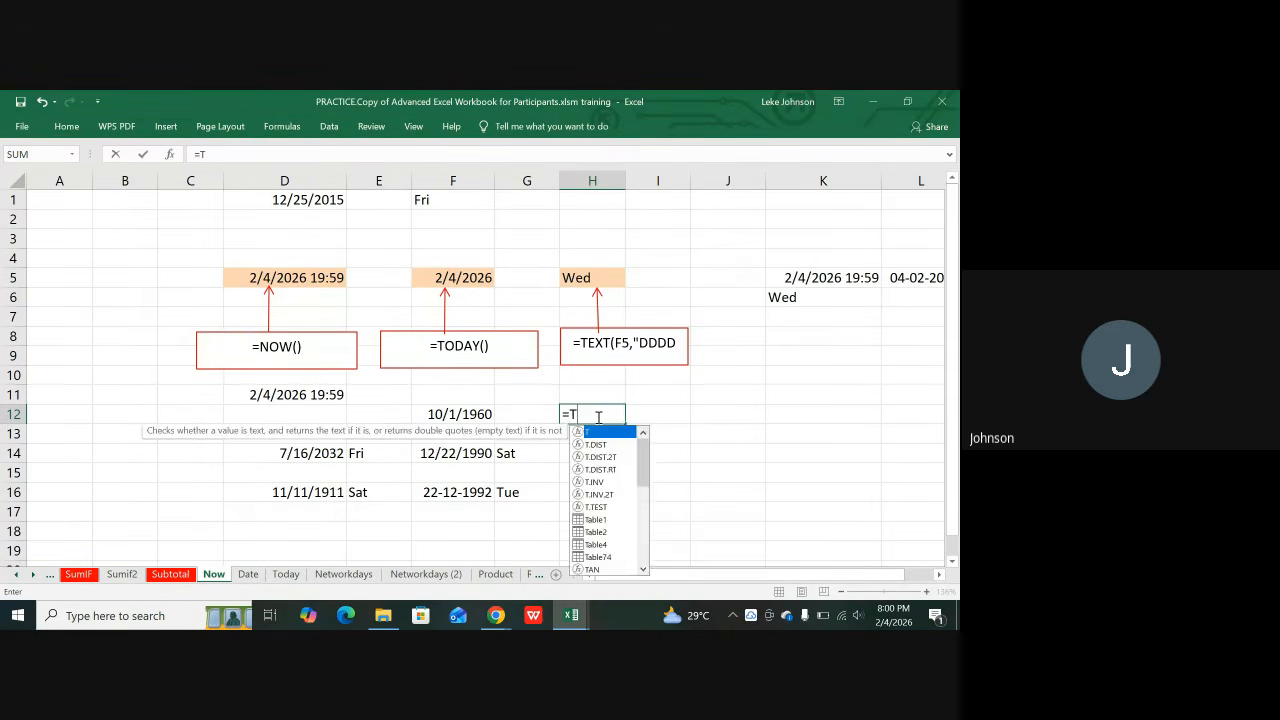
text(EXT)
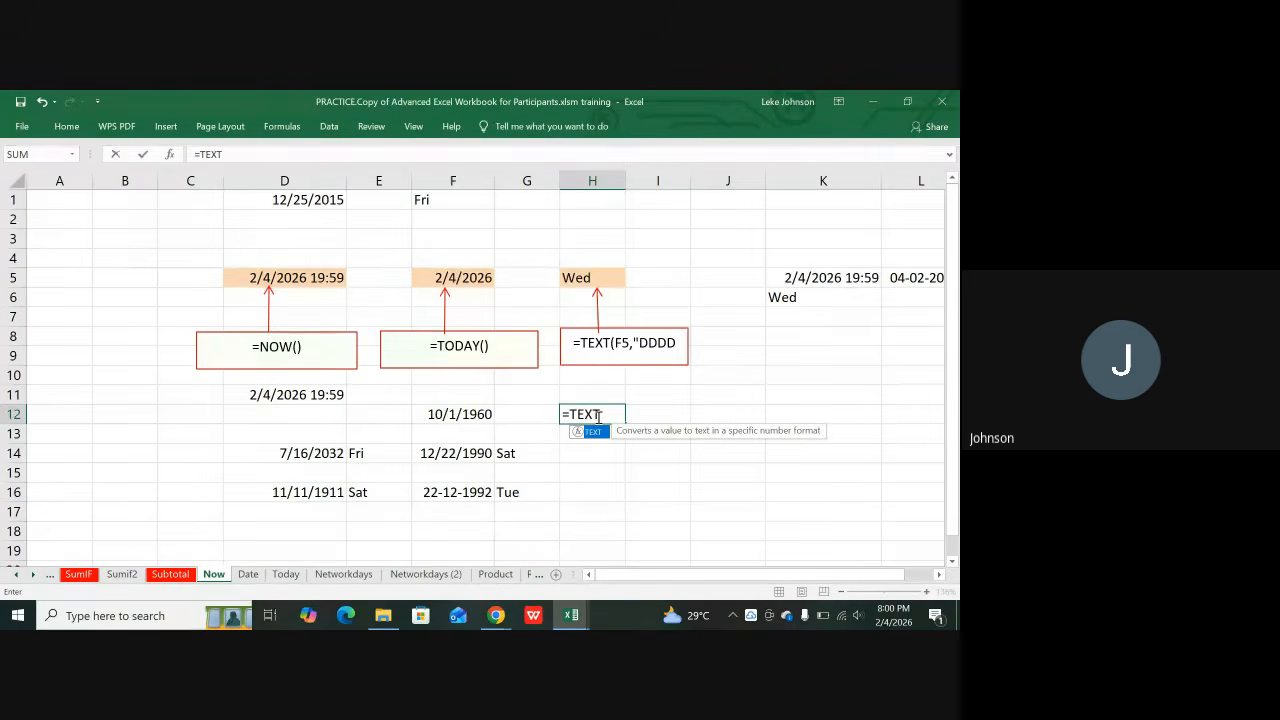
text(()
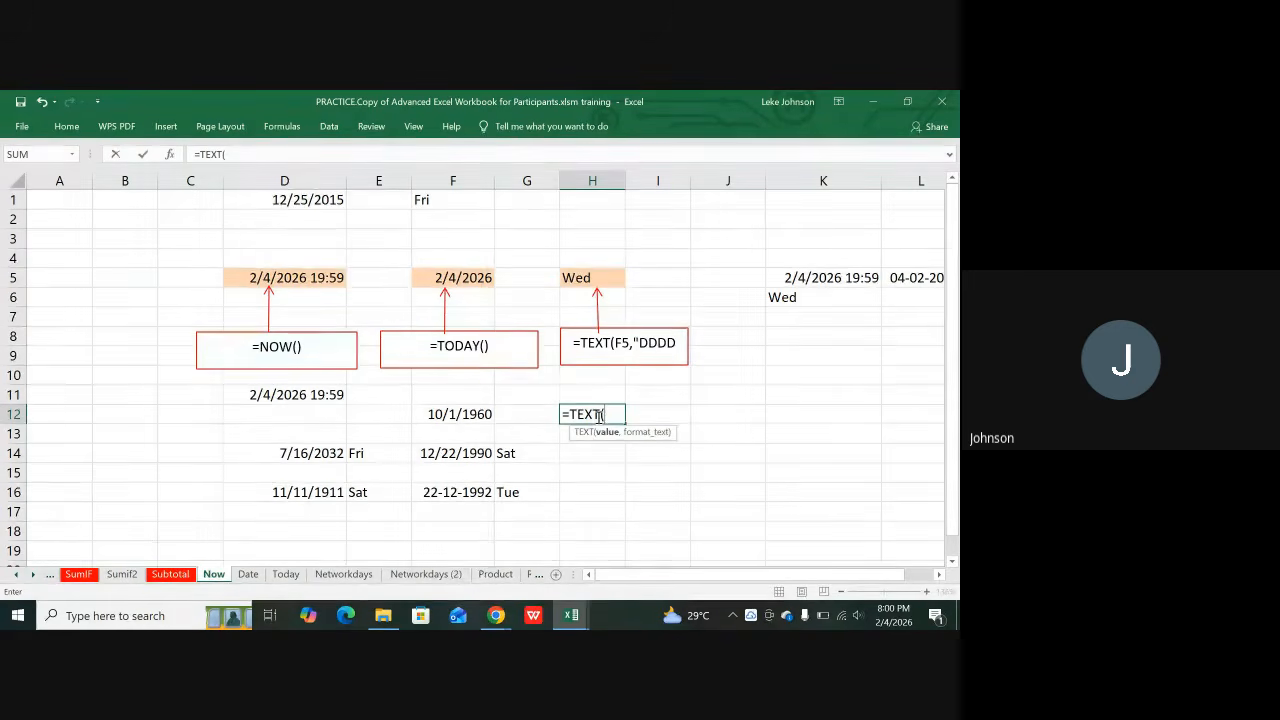
click(460, 412)
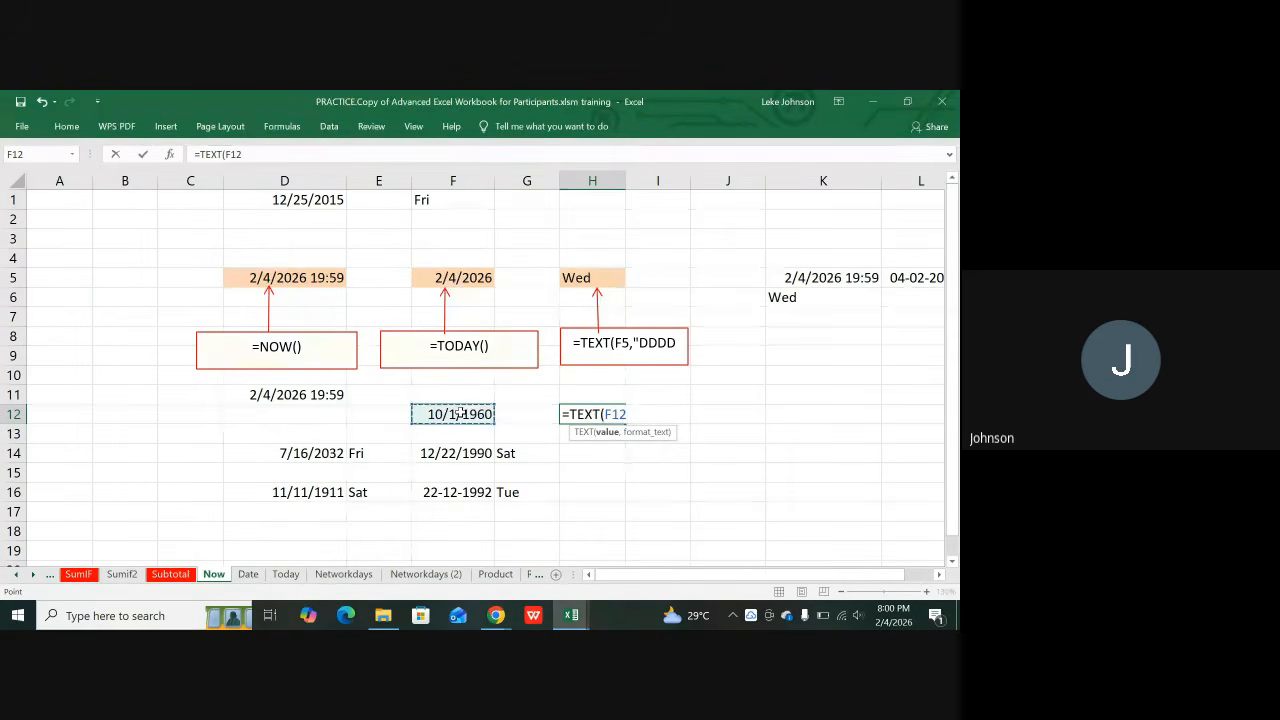
text(,)
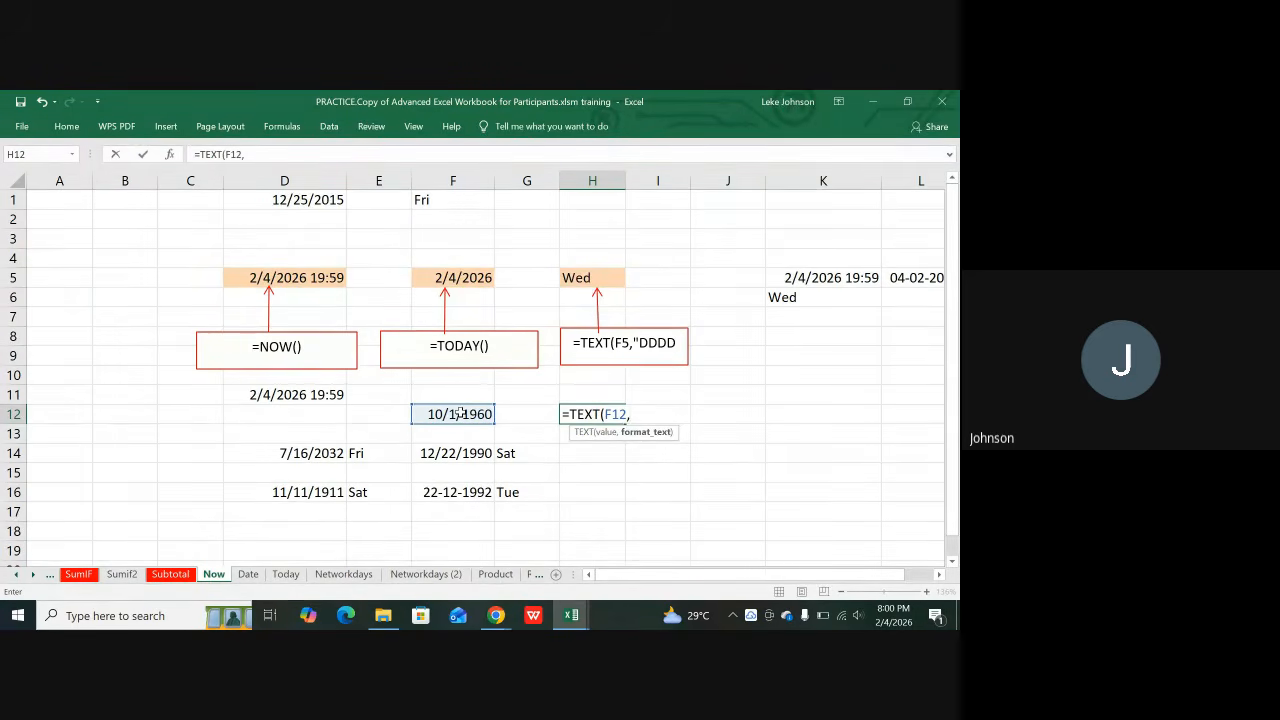
text("DD"))
key(Return)
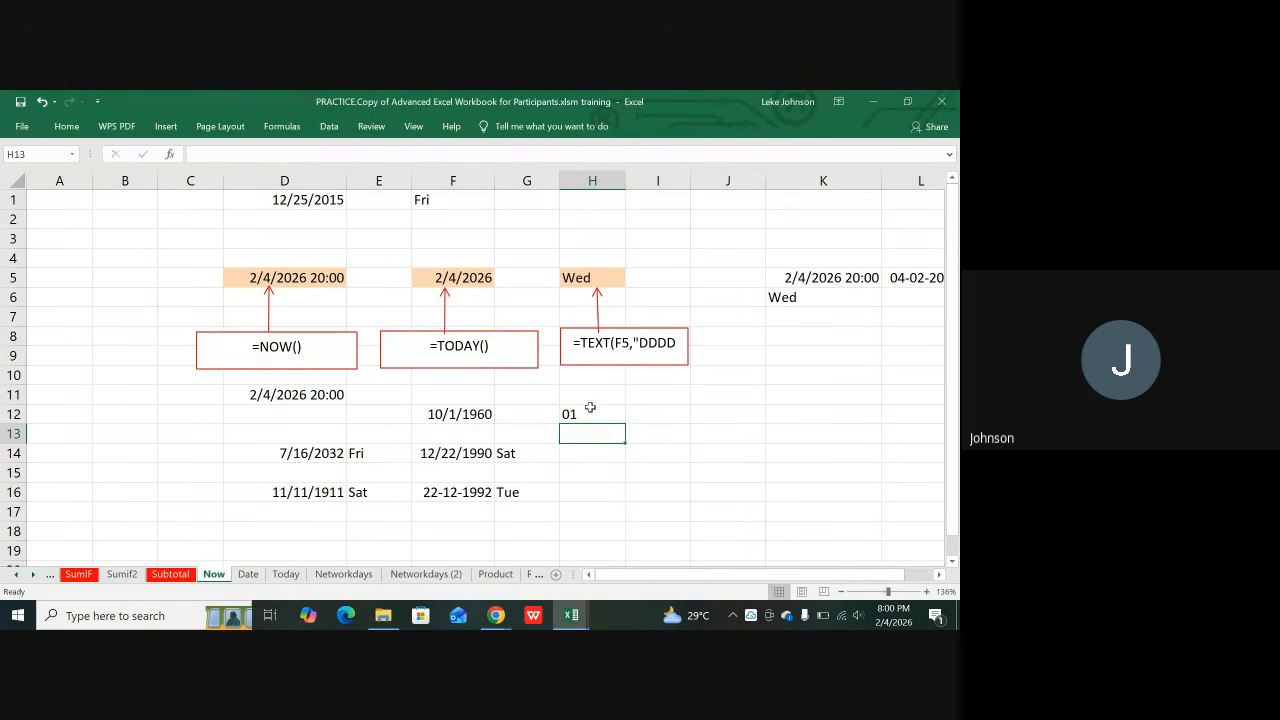
Step: Delete the DD formula from H12 and select D5, which holds the NOW result
click(584, 414)
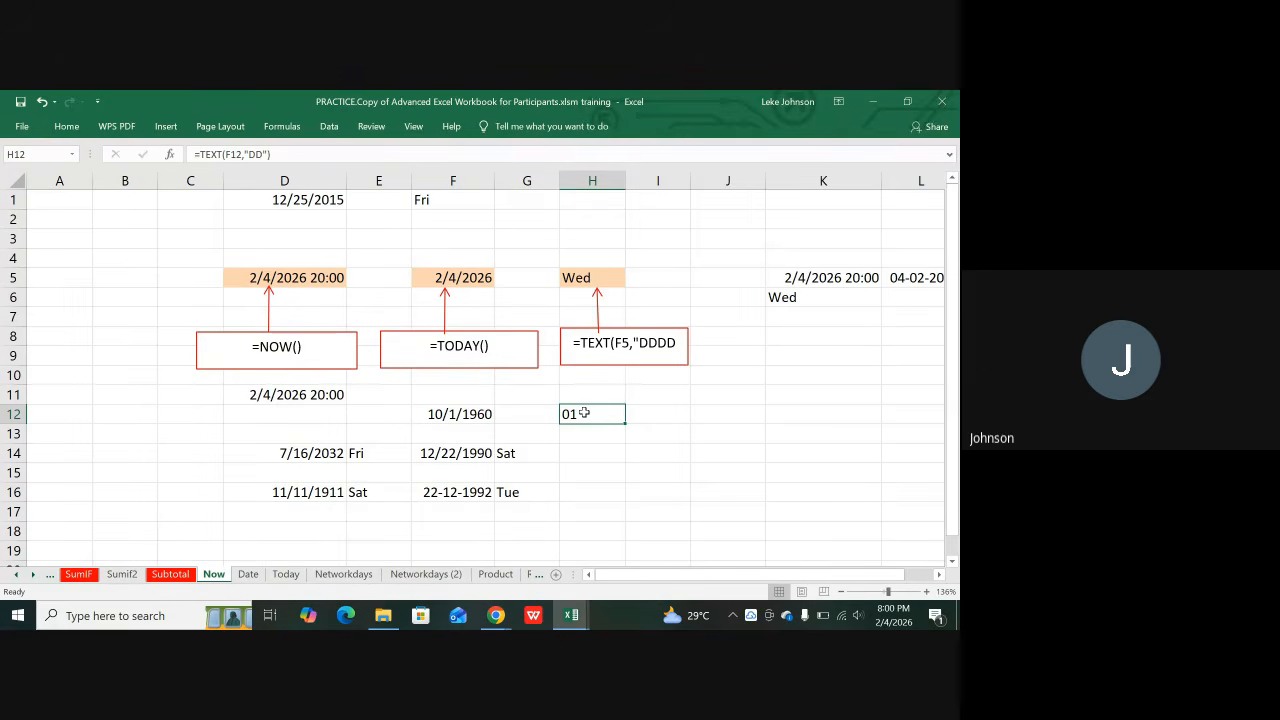
key(Delete)
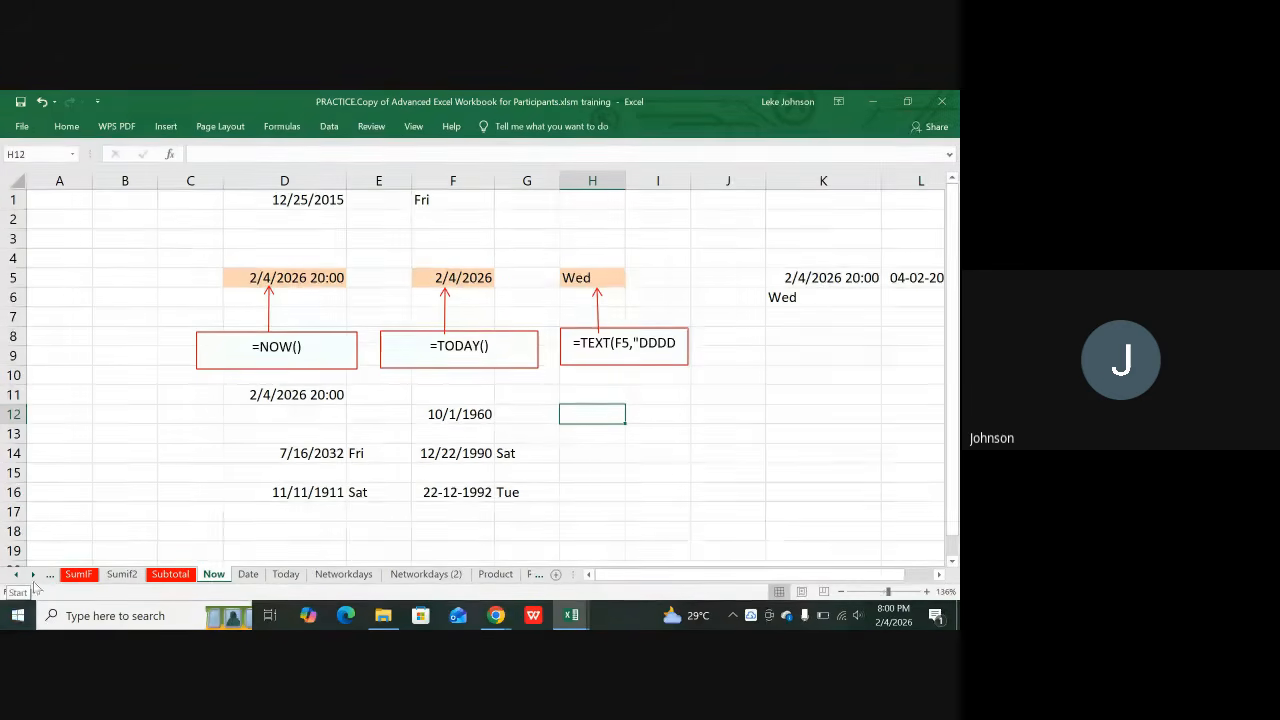
click(256, 347)
click(316, 279)
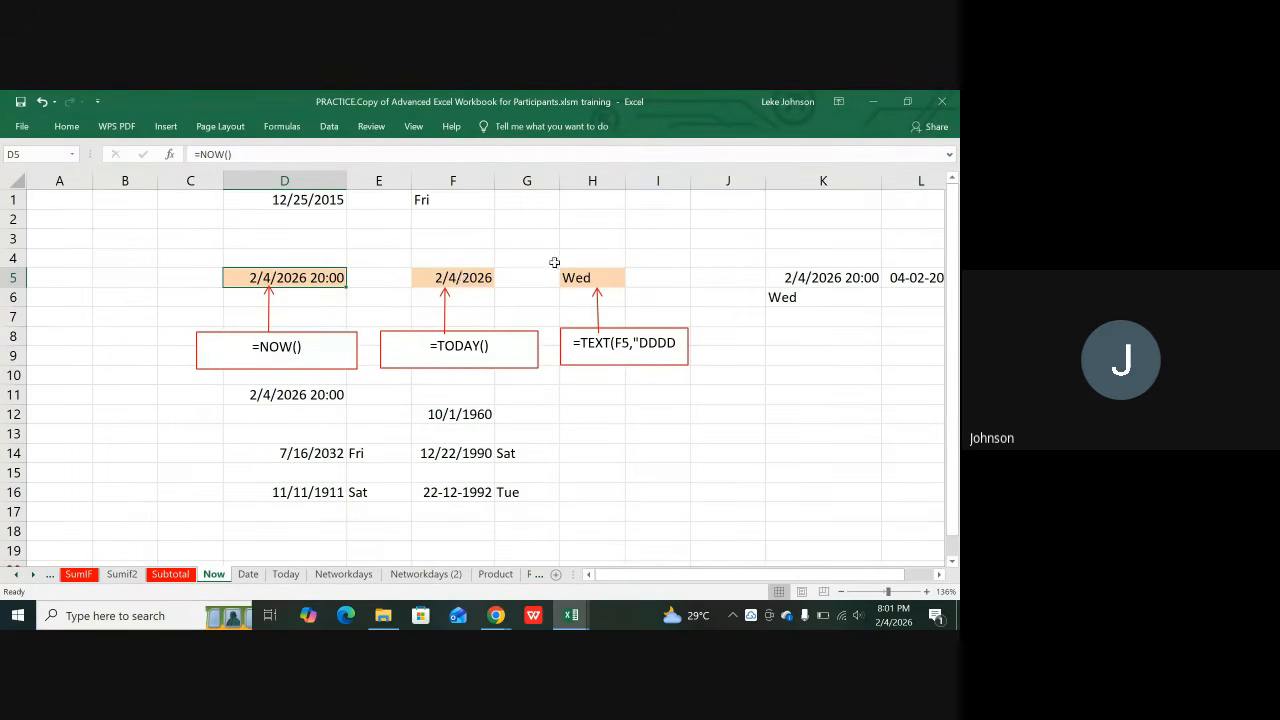
Step: Complete the callout to read =TEXT(F5,"DDDD") and widen its box to the right
click(678, 343)
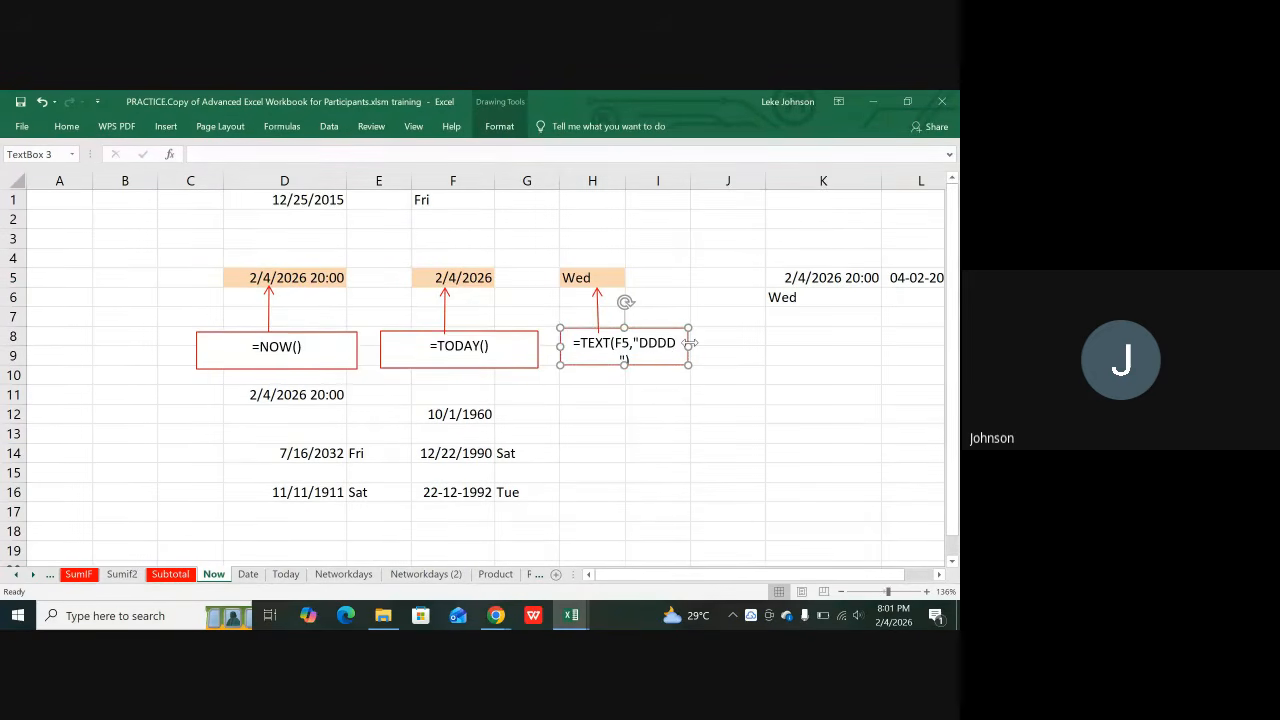
text(")
key(BackSpace)
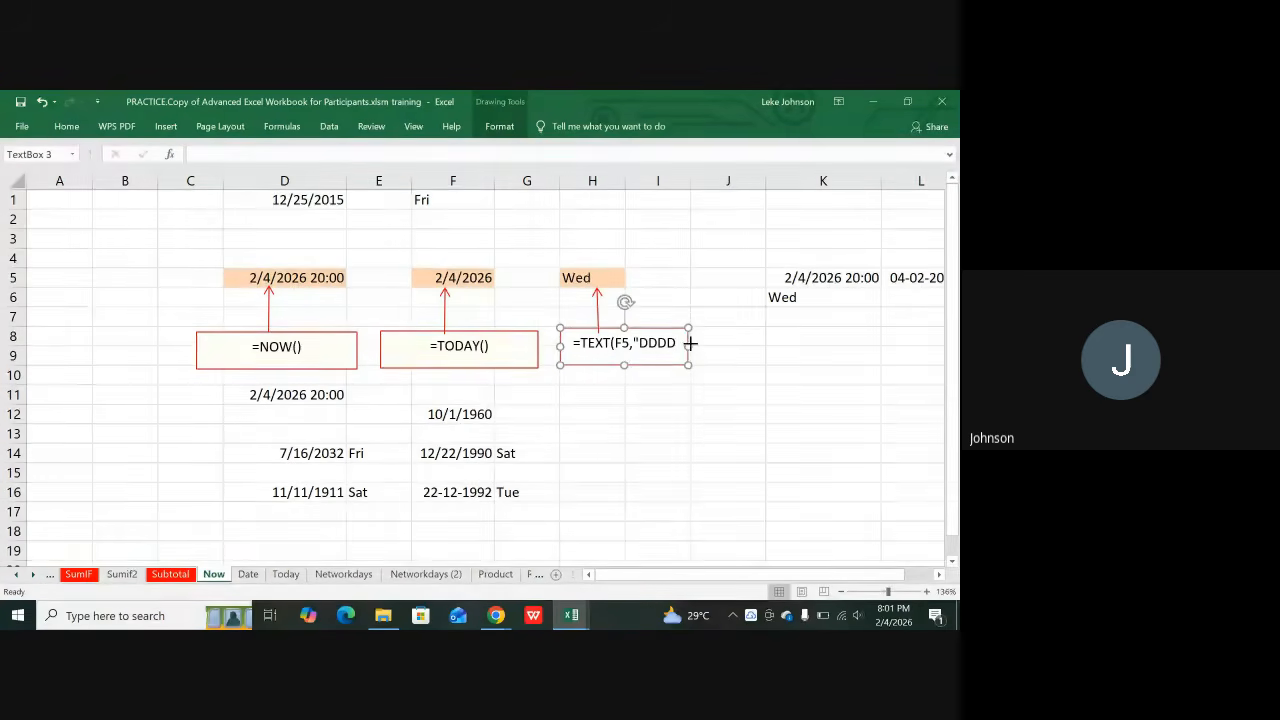
drag(689, 340, 737, 340)
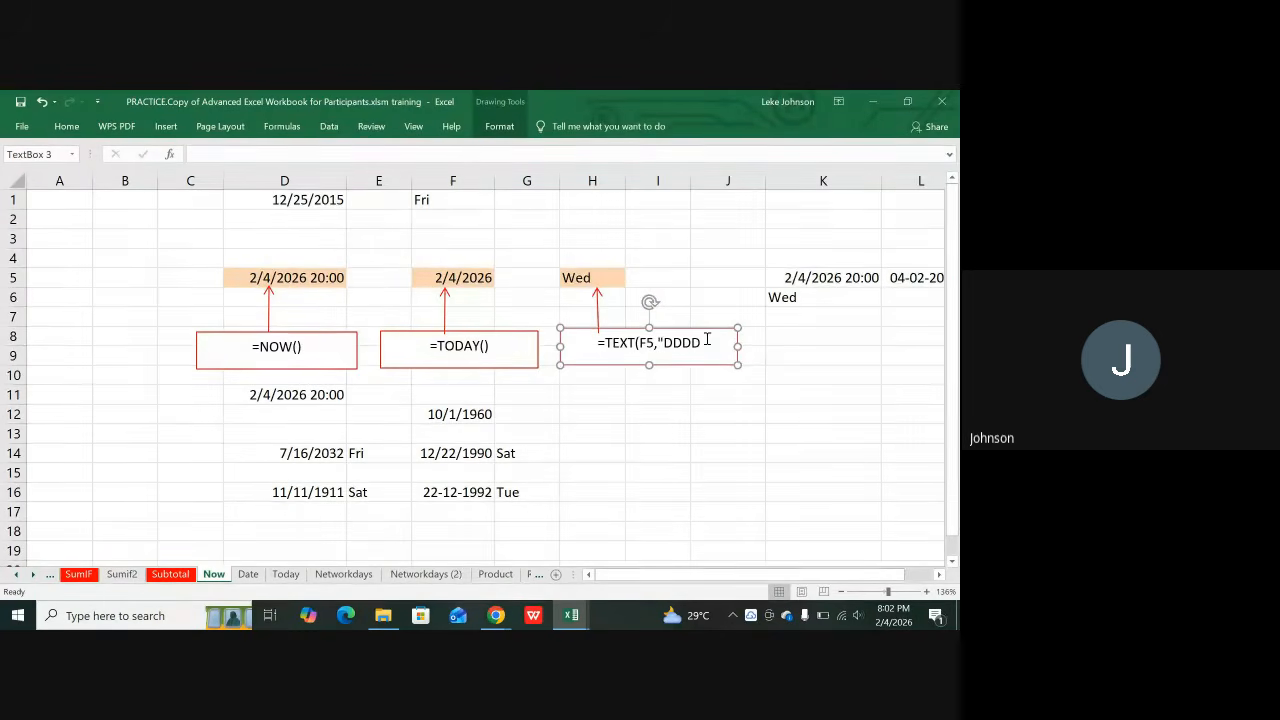
text("))
Step: Select the callout's text, view its formatting options without changes, then deselect it
click(599, 343)
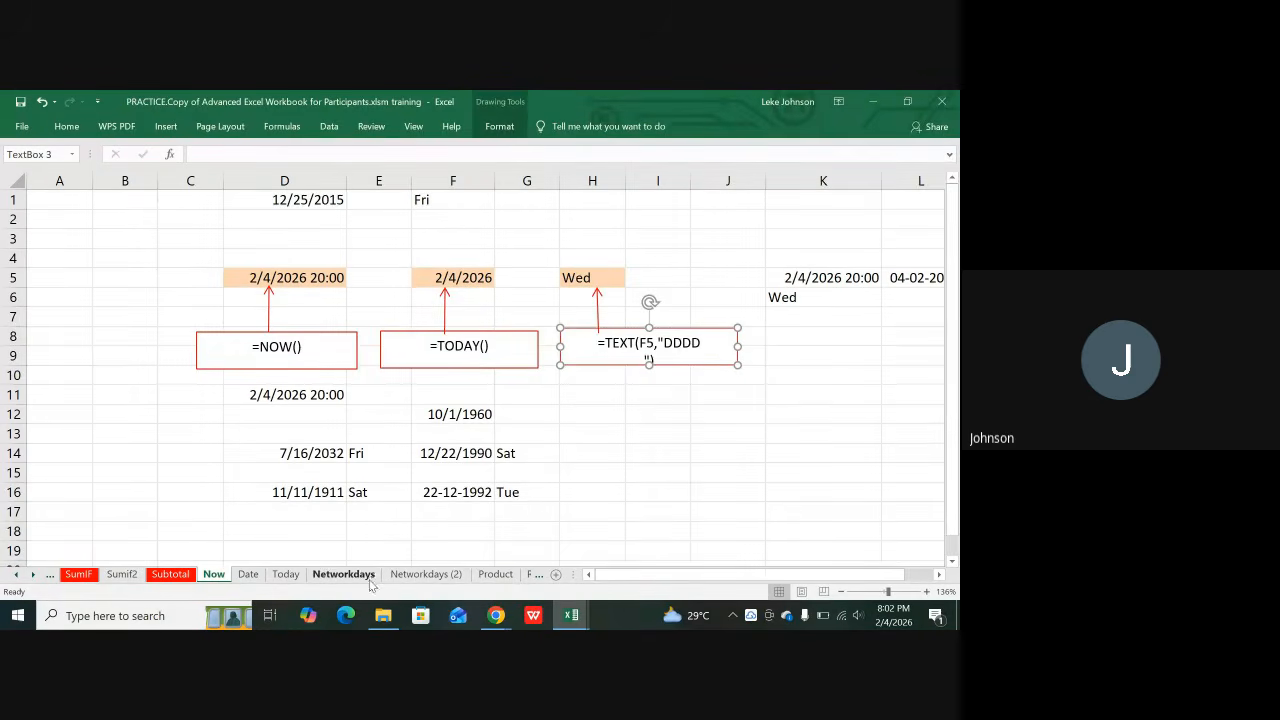
click(655, 429)
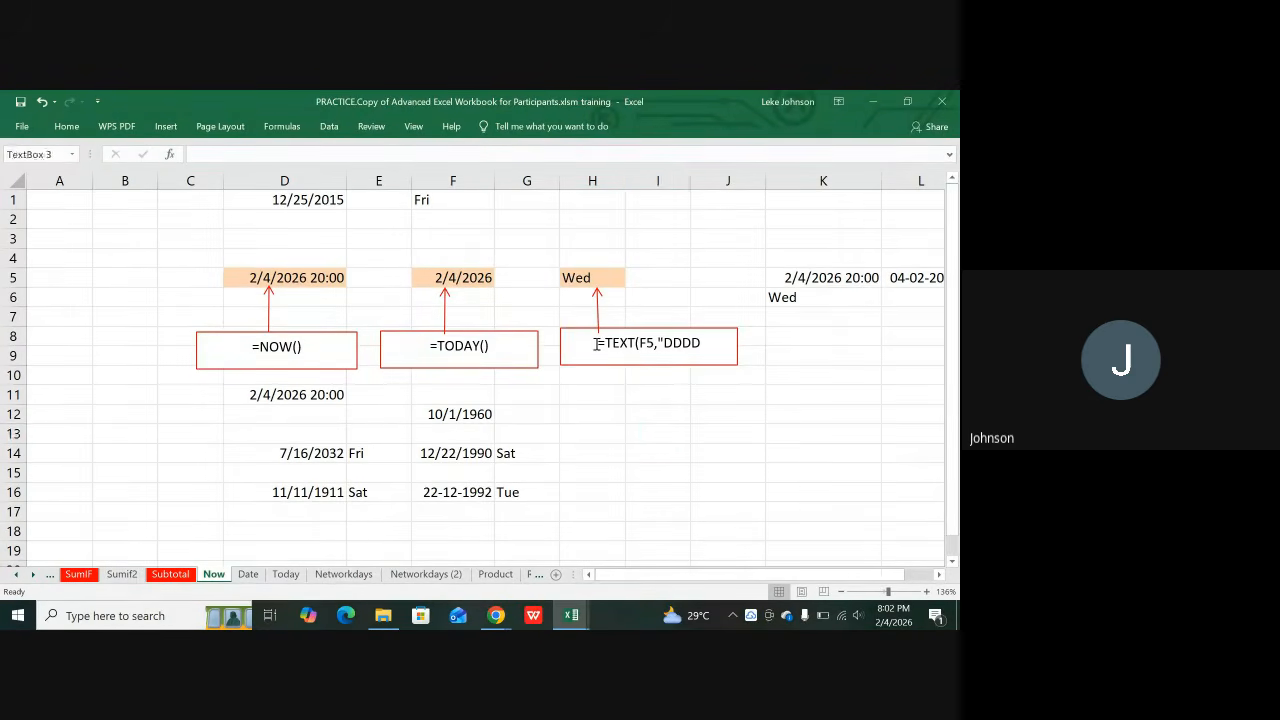
drag(589, 343, 652, 358)
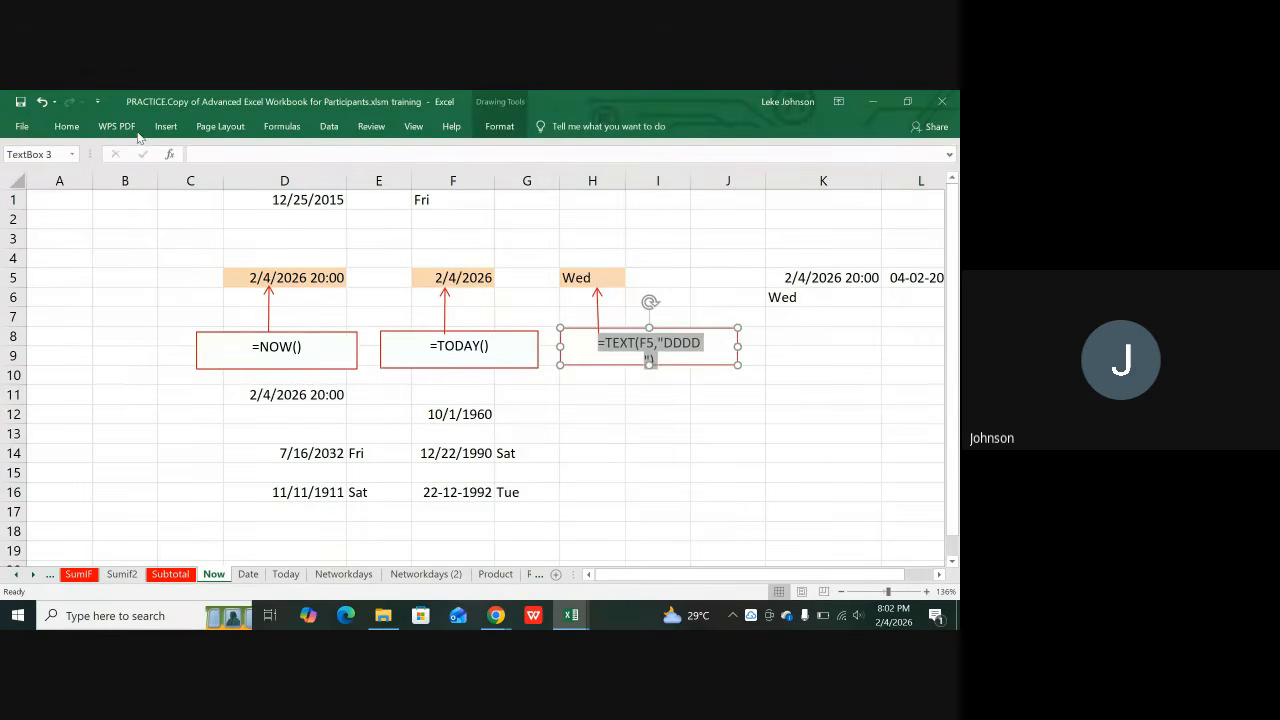
click(68, 127)
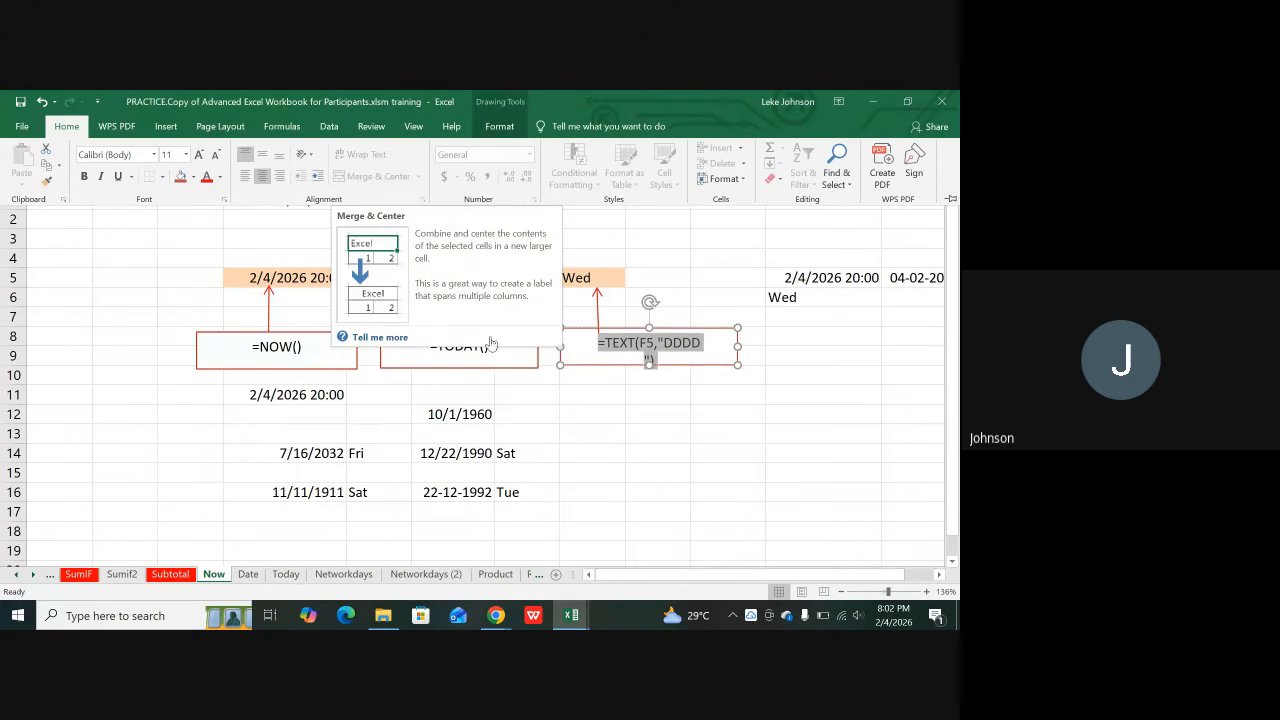
click(643, 432)
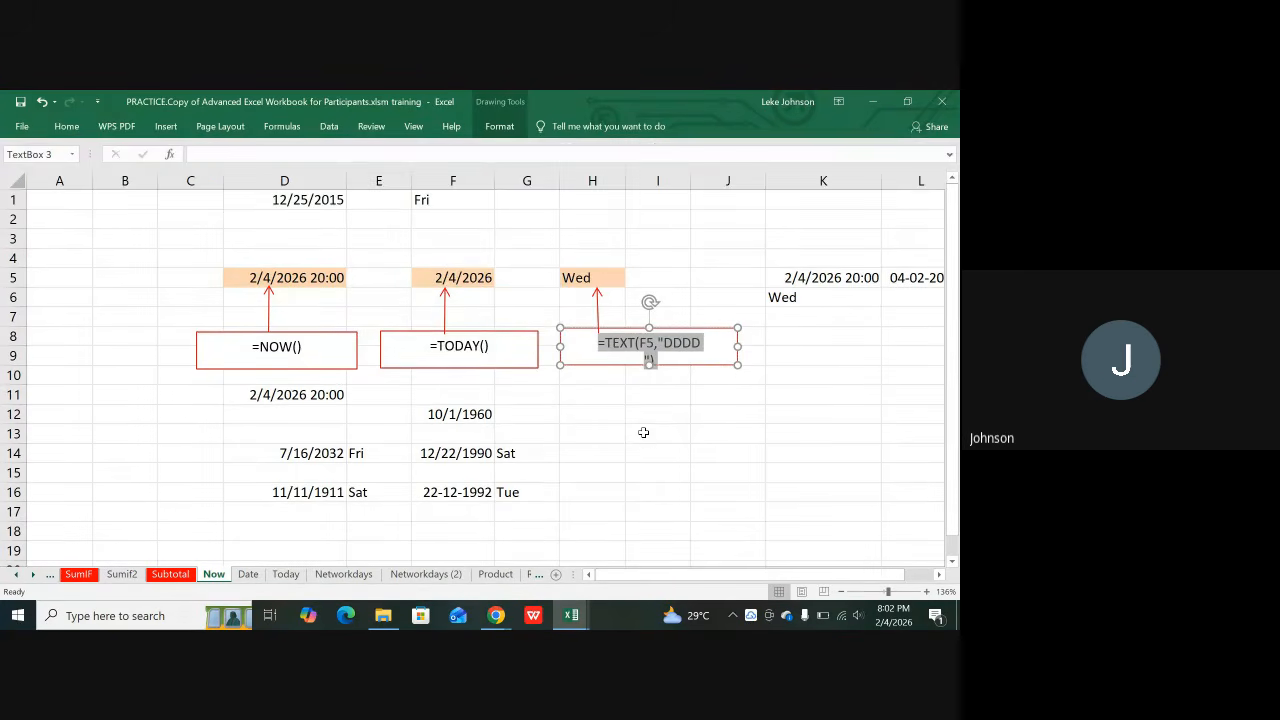
click(643, 432)
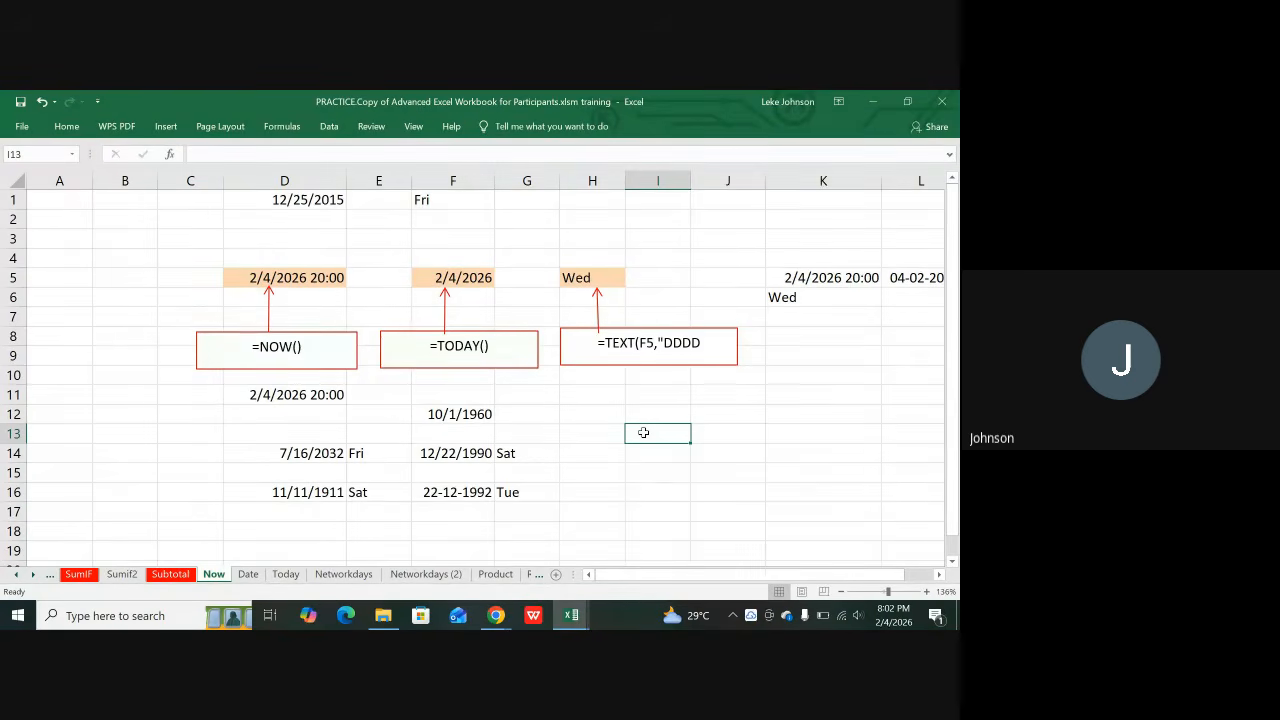
key(Right)
key(Right)
key(Right)
key(Right)
key(Right)
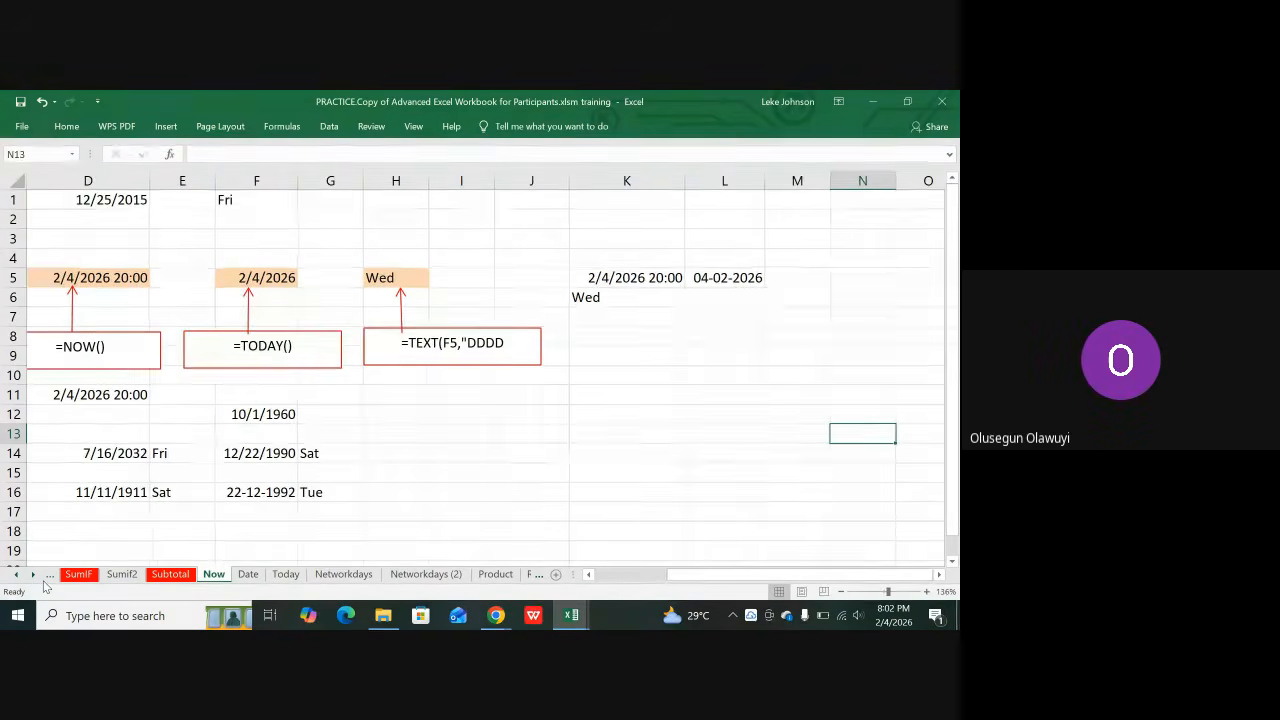
key(Up)
key(Up)
key(Up)
key(Up)
key(Up)
key(Up)
key(Up)
key(Up)
key(Up)
key(Up)
key(Up)
key(Up)
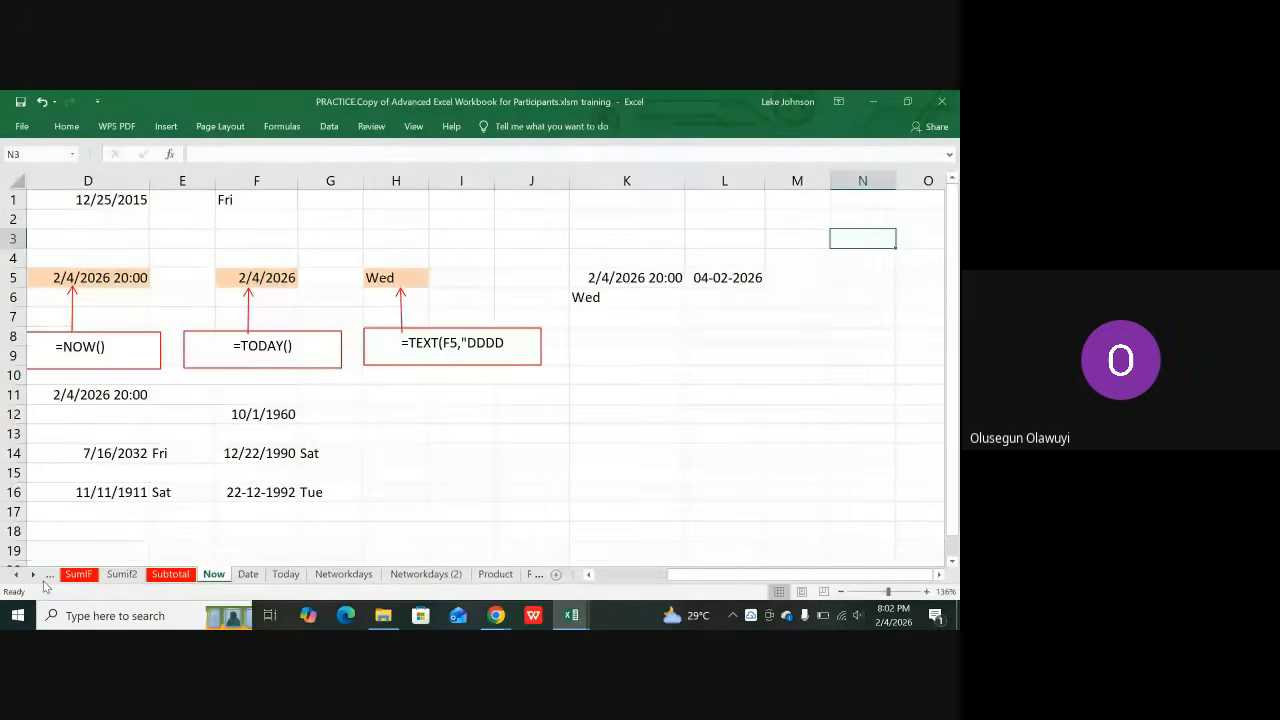
key(Left)
key(Left)
key(Left)
key(Left)
key(Left)
key(Left)
key(Left)
key(Left)
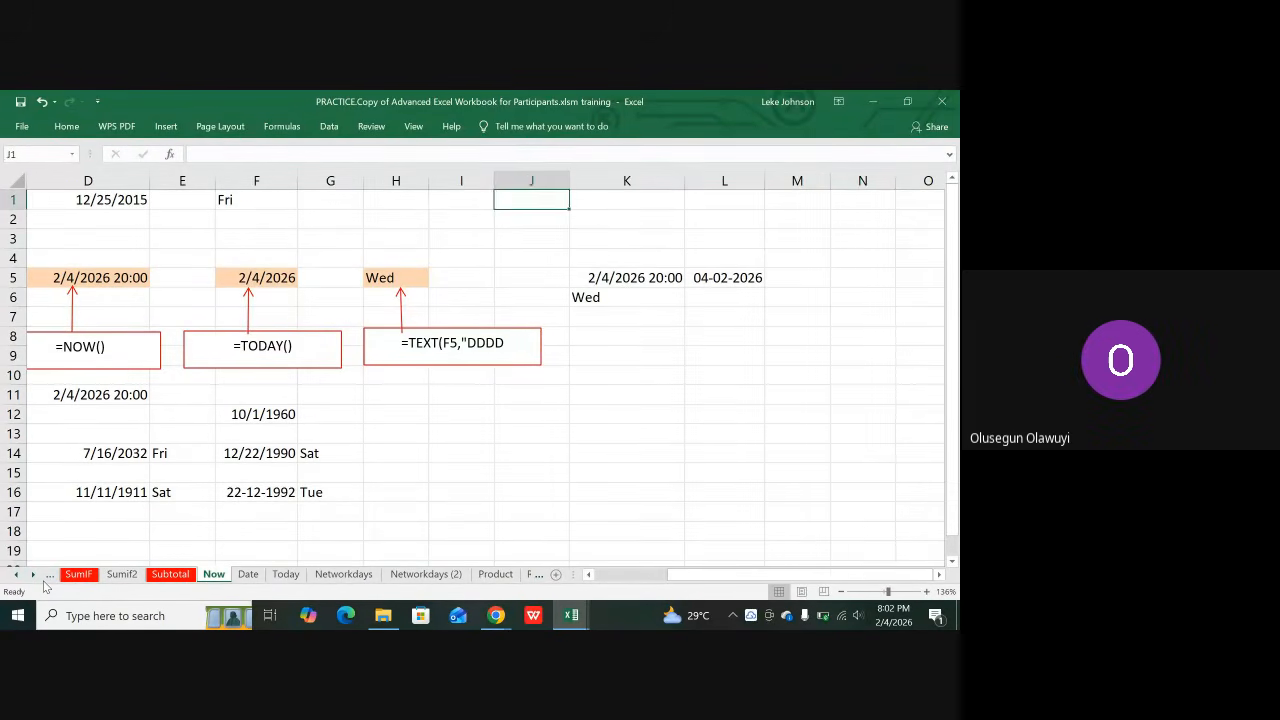
key(Left)
key(Left)
key(Left)
key(Left)
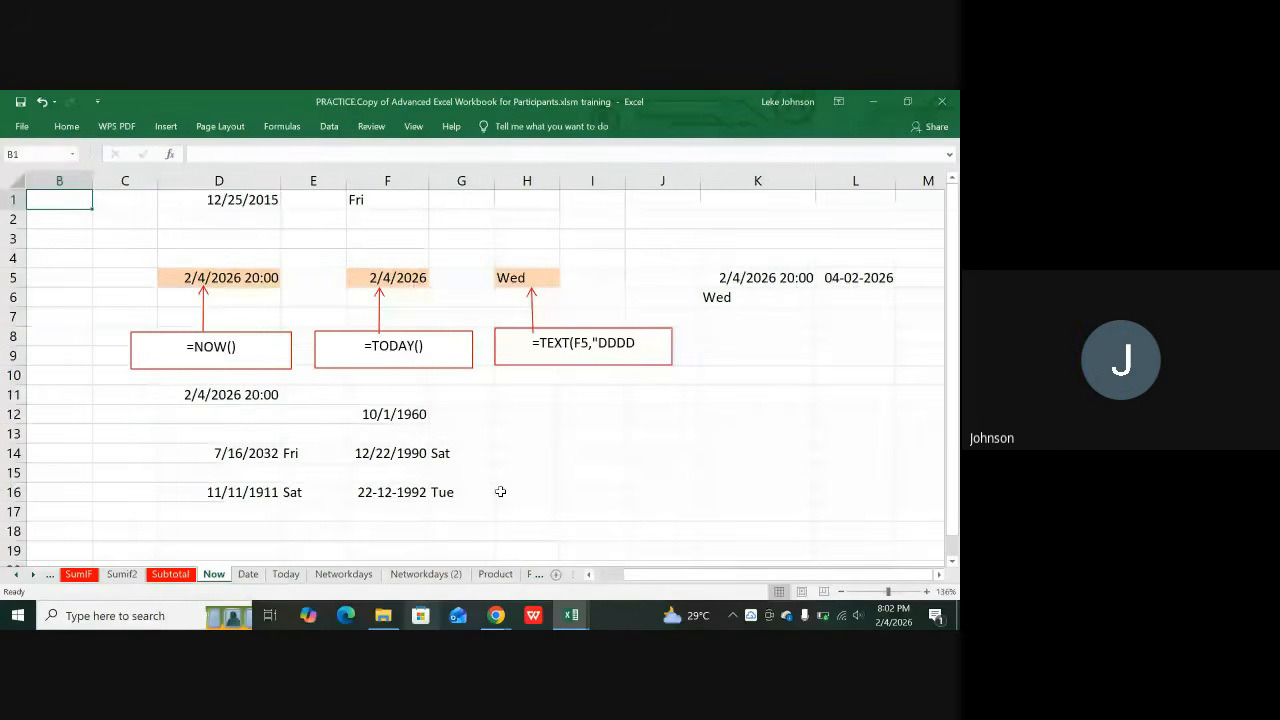
click(410, 414)
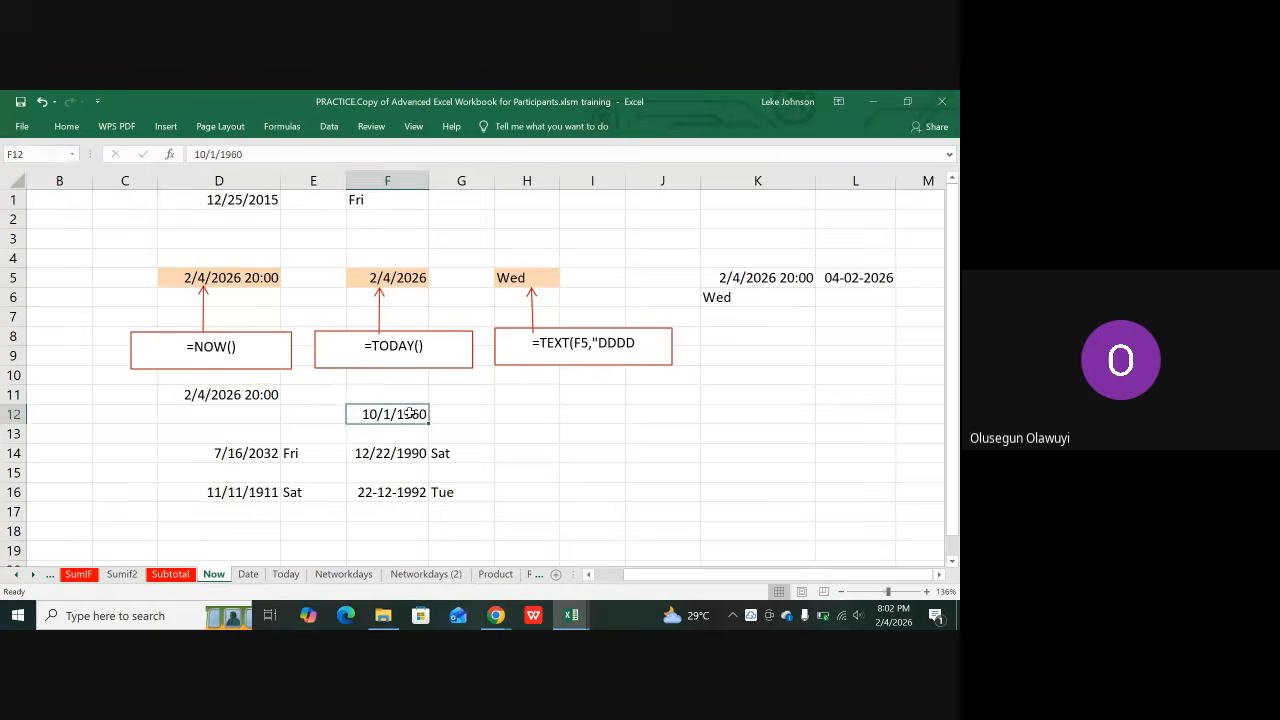
click(511, 414)
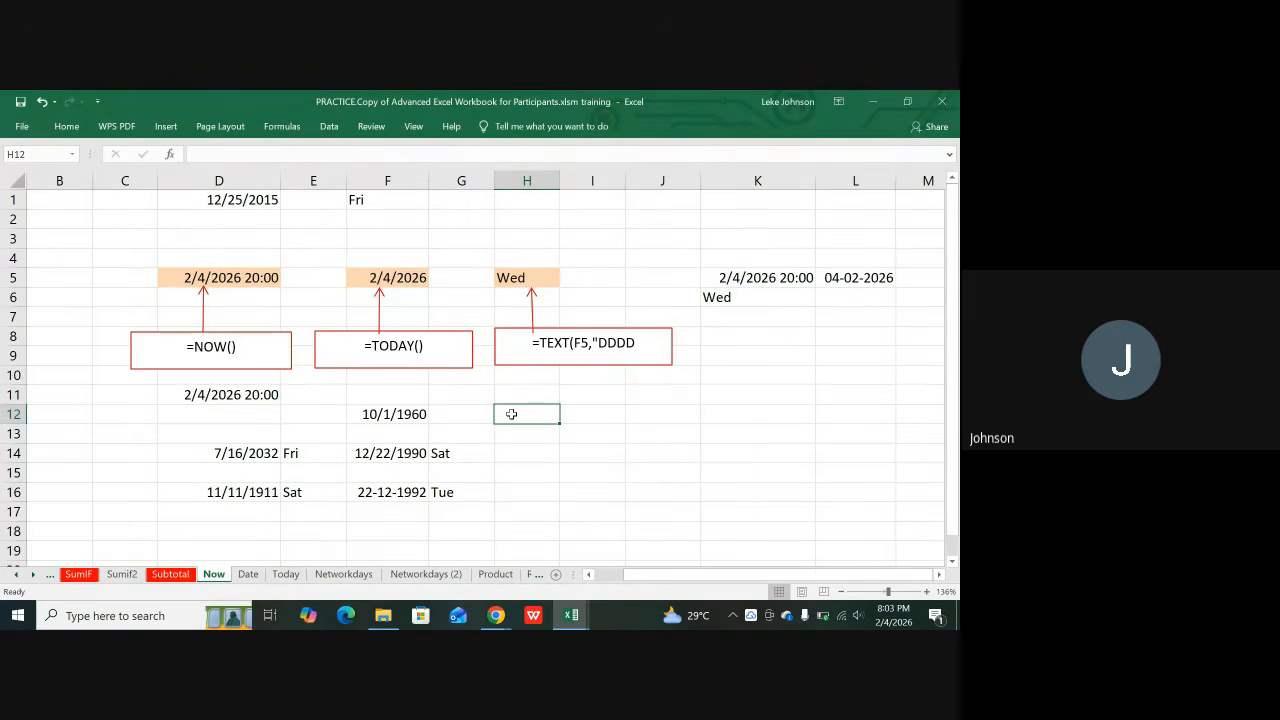
Step: Enter =TEXT(F12,"DDDD") in H12 so it shows Saturday for 10/1/1960
text(0)
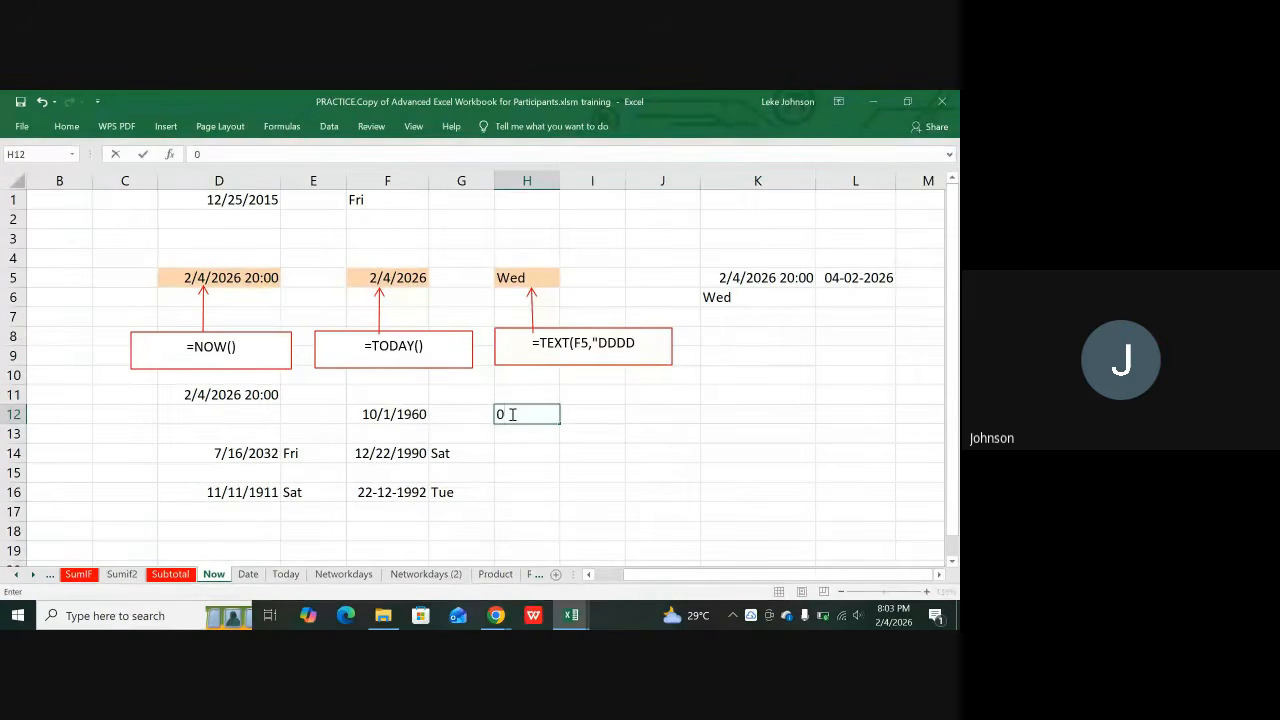
key(BackSpace)
key(BackSpace)
text(=TEX)
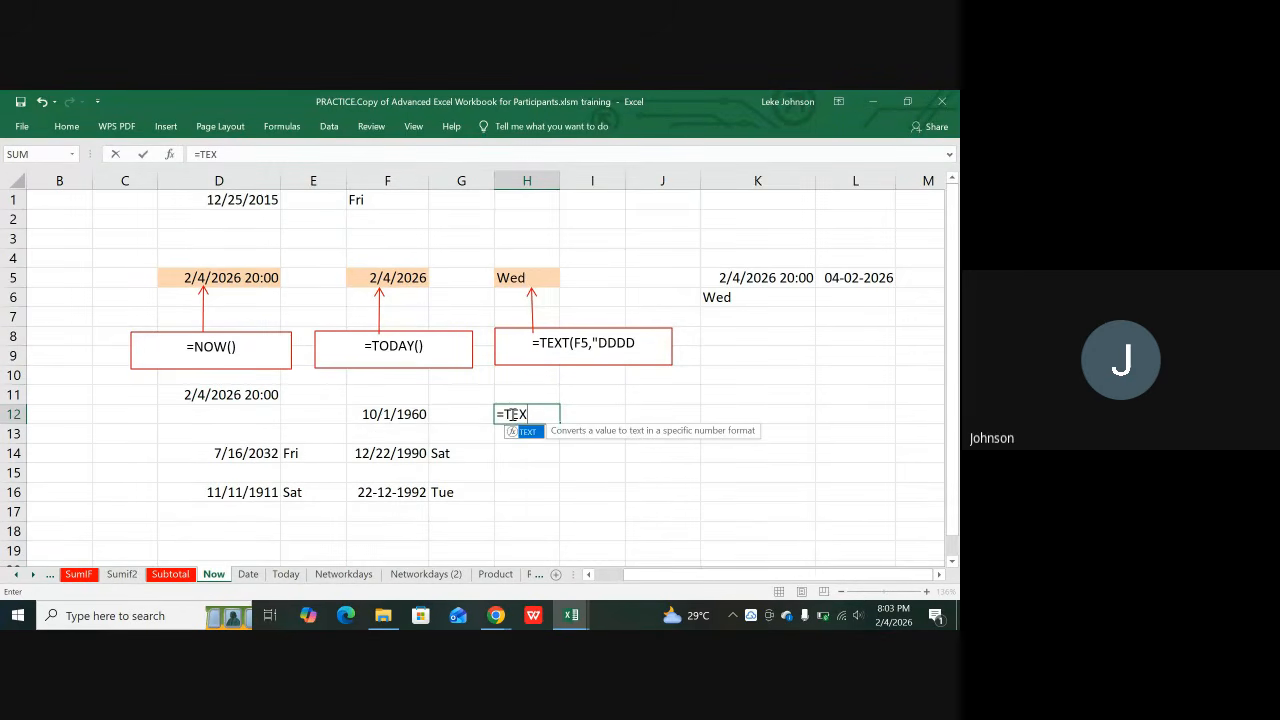
text(T()
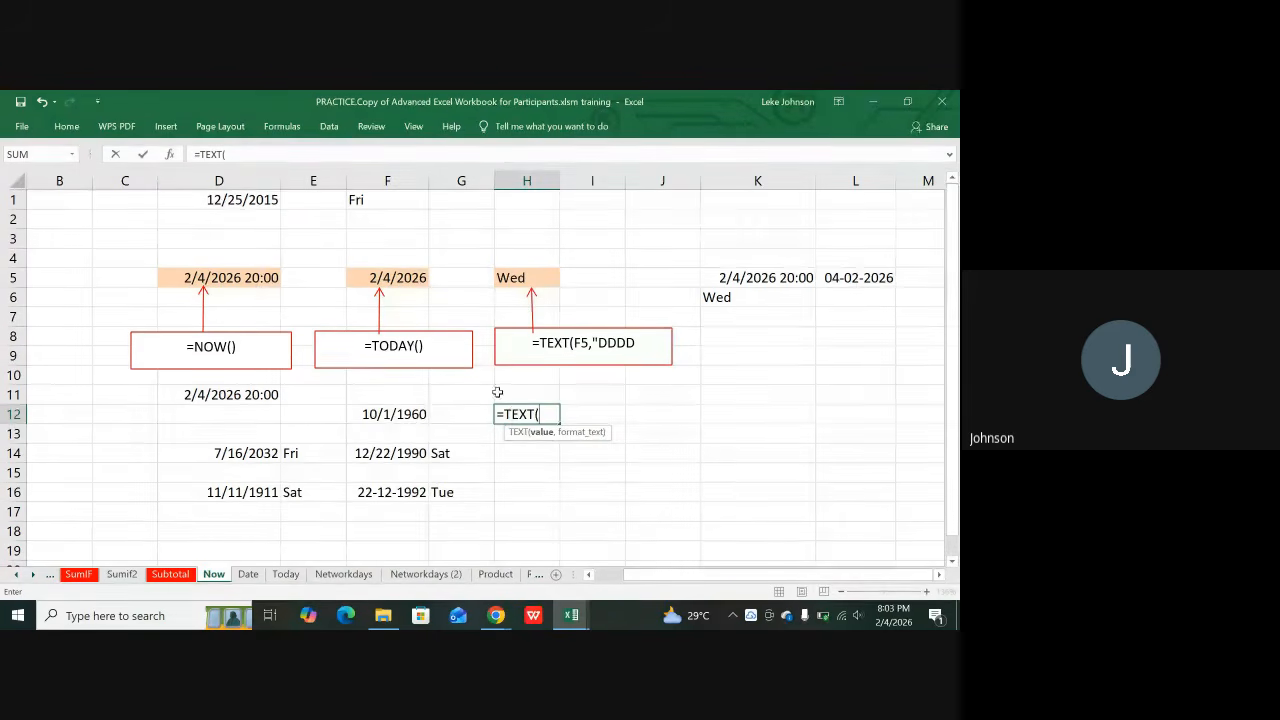
click(395, 413)
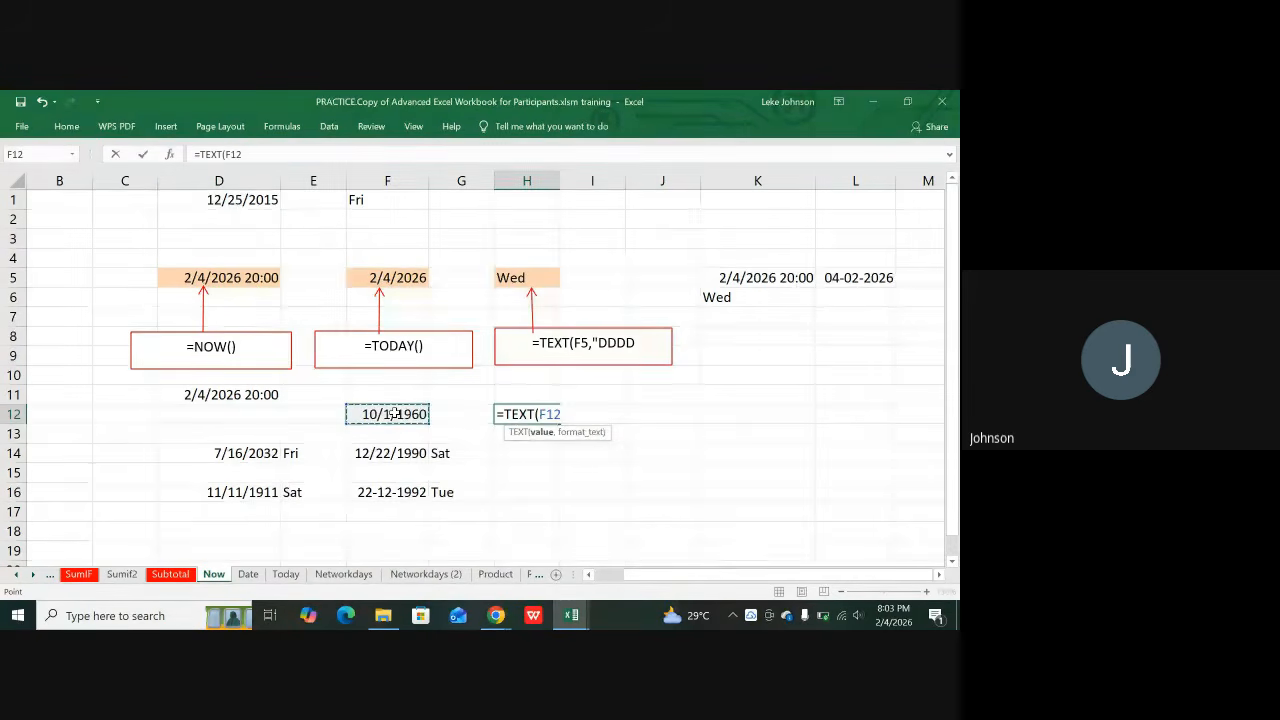
text(,)
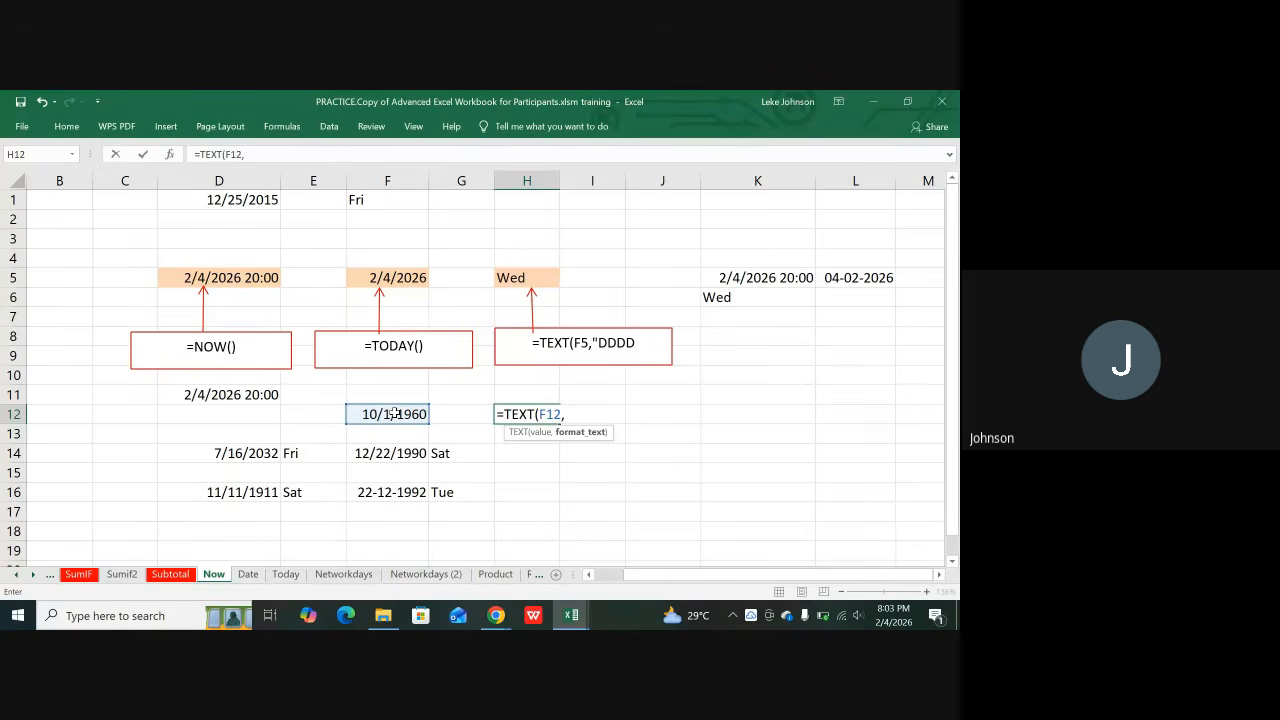
text(")
text(D)
text(DDD)
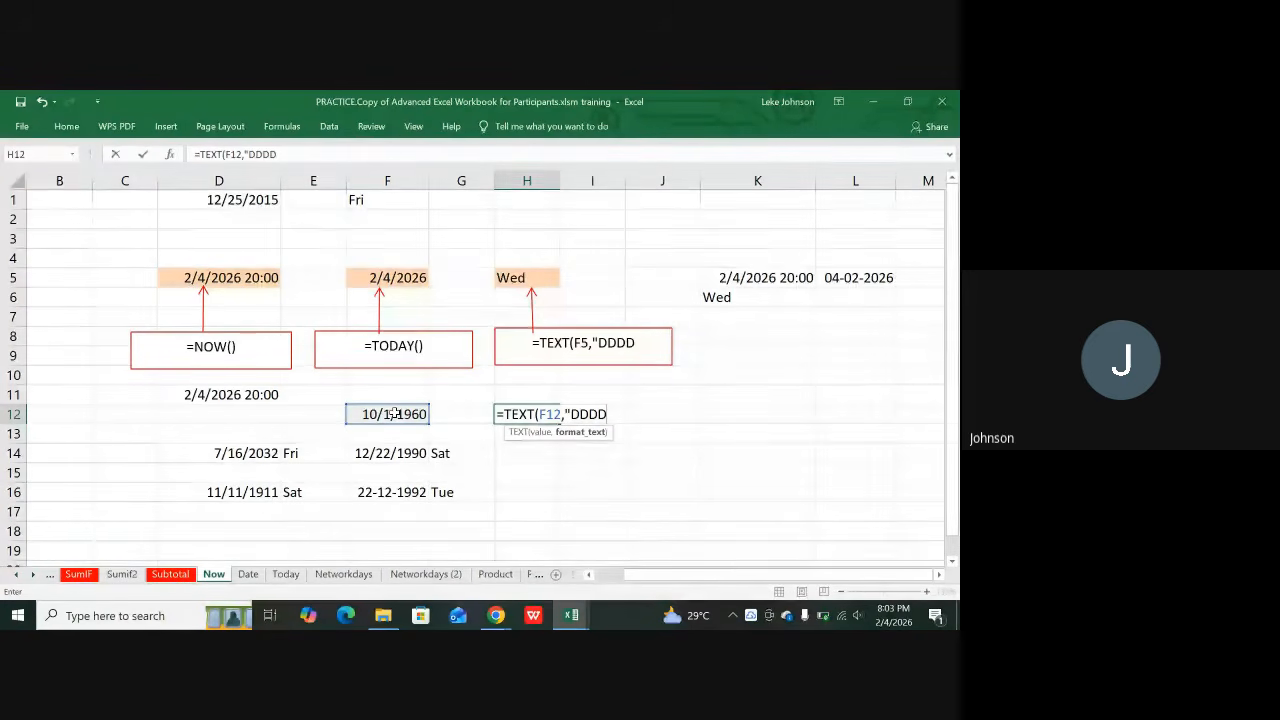
text(")
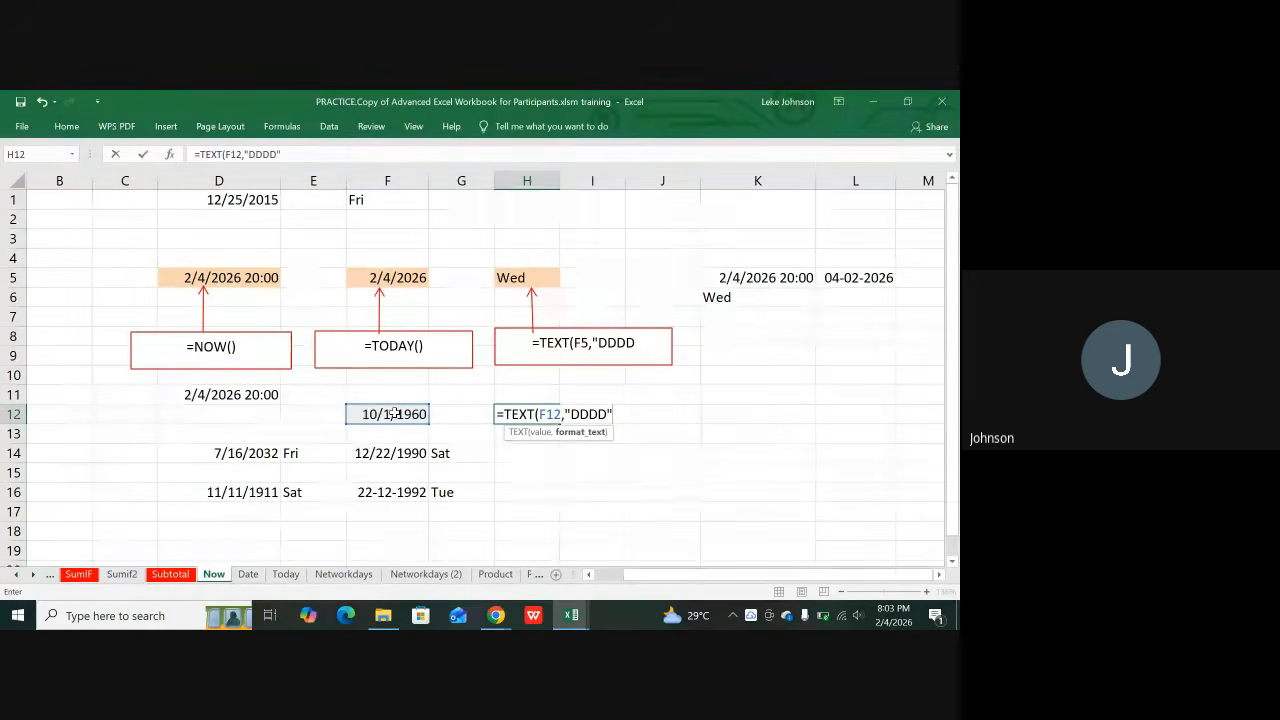
text())
key(Return)
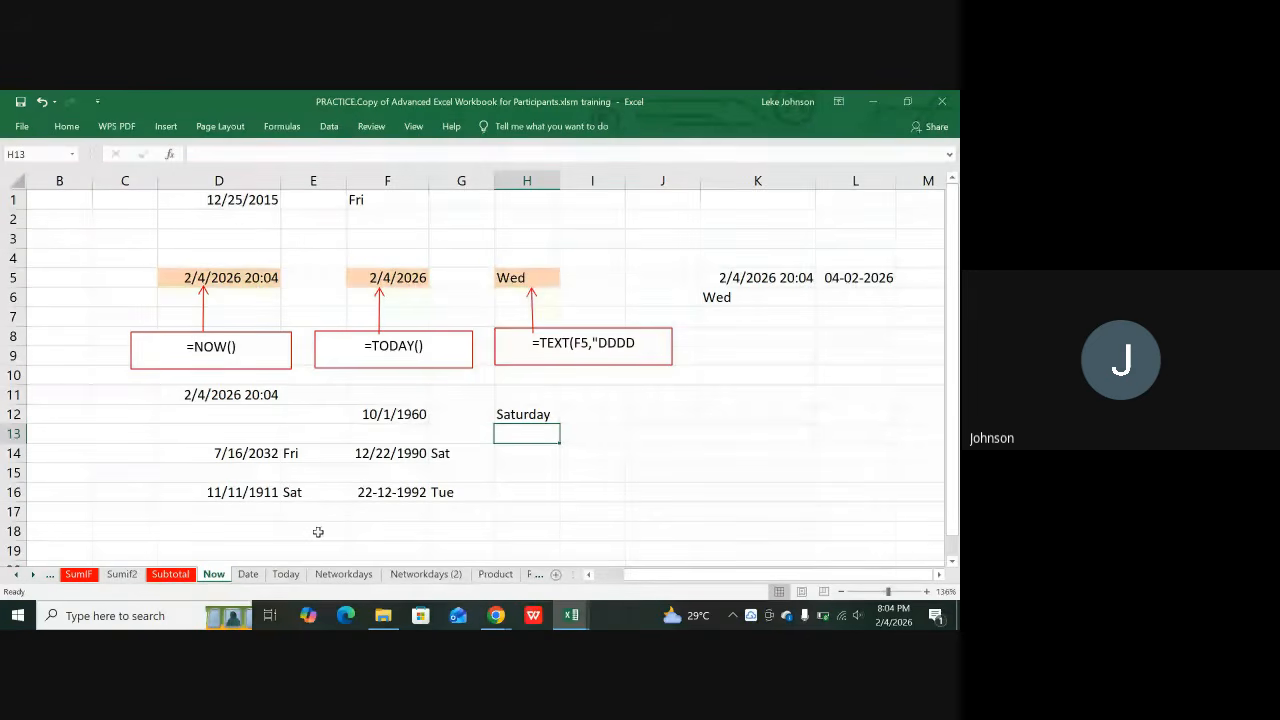
Step: Switch to the Date sheet and scroll through its =TEXT(A8,"DDDD") weekday callout
click(248, 576)
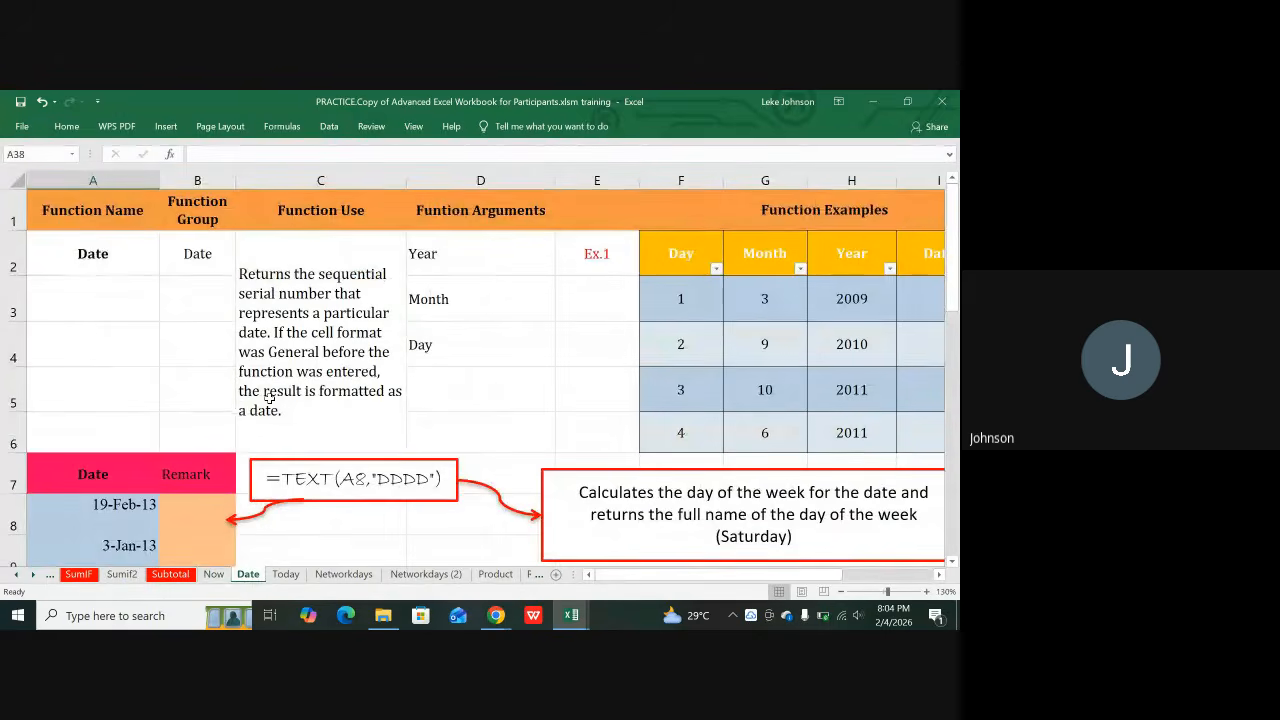
scroll(320, 436, down, 2)
scroll(318, 445, up, 1)
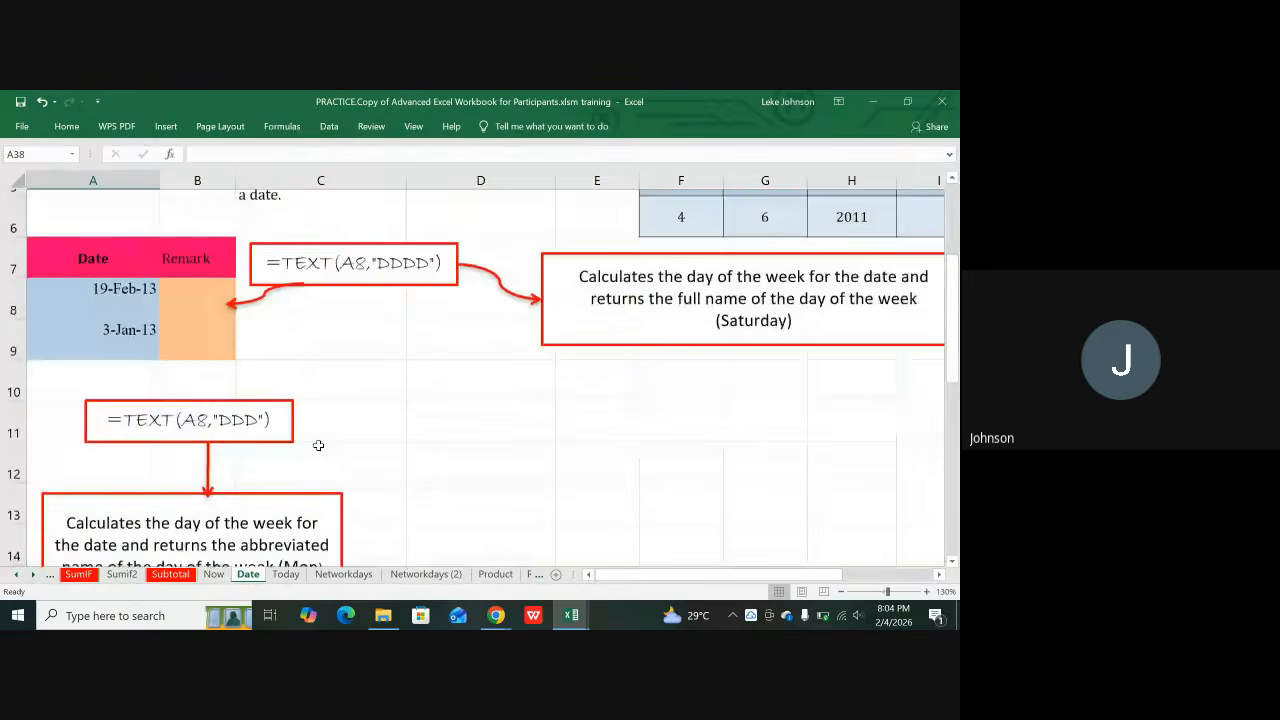
scroll(318, 445, up, 2)
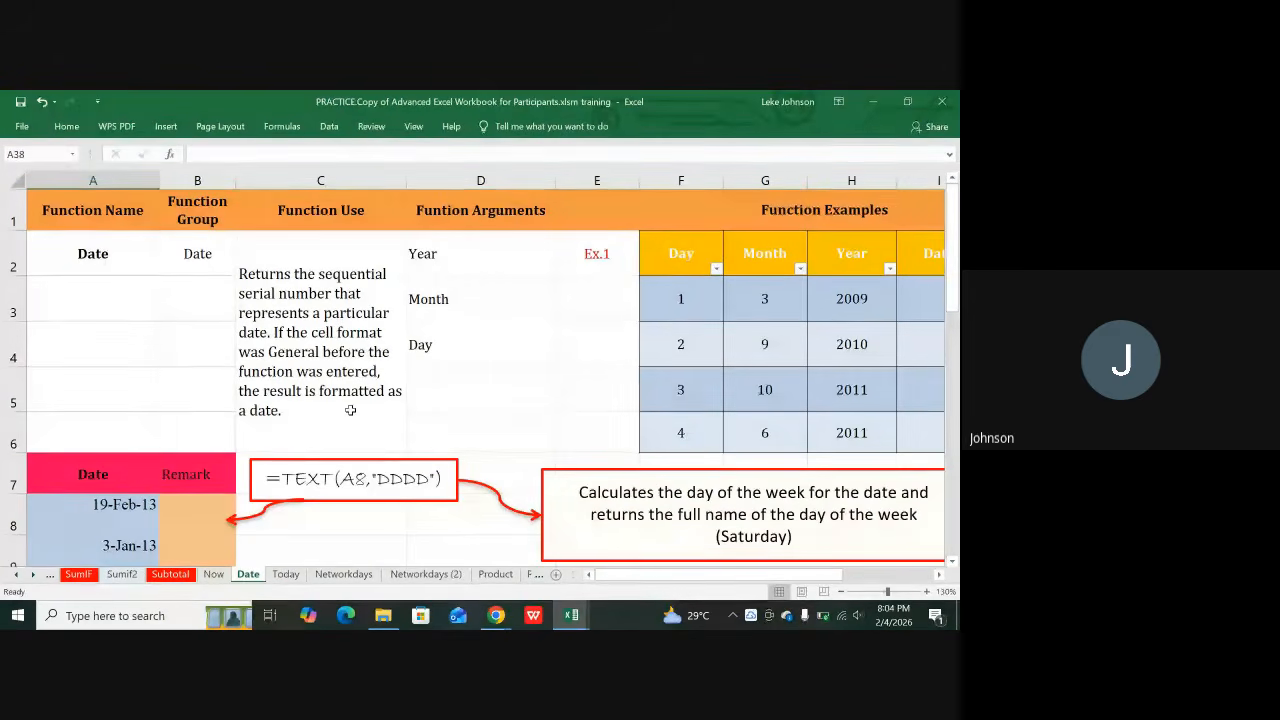
Step: Check the remaining battery level, dismiss the panel, and bring up the browser windows
click(824, 617)
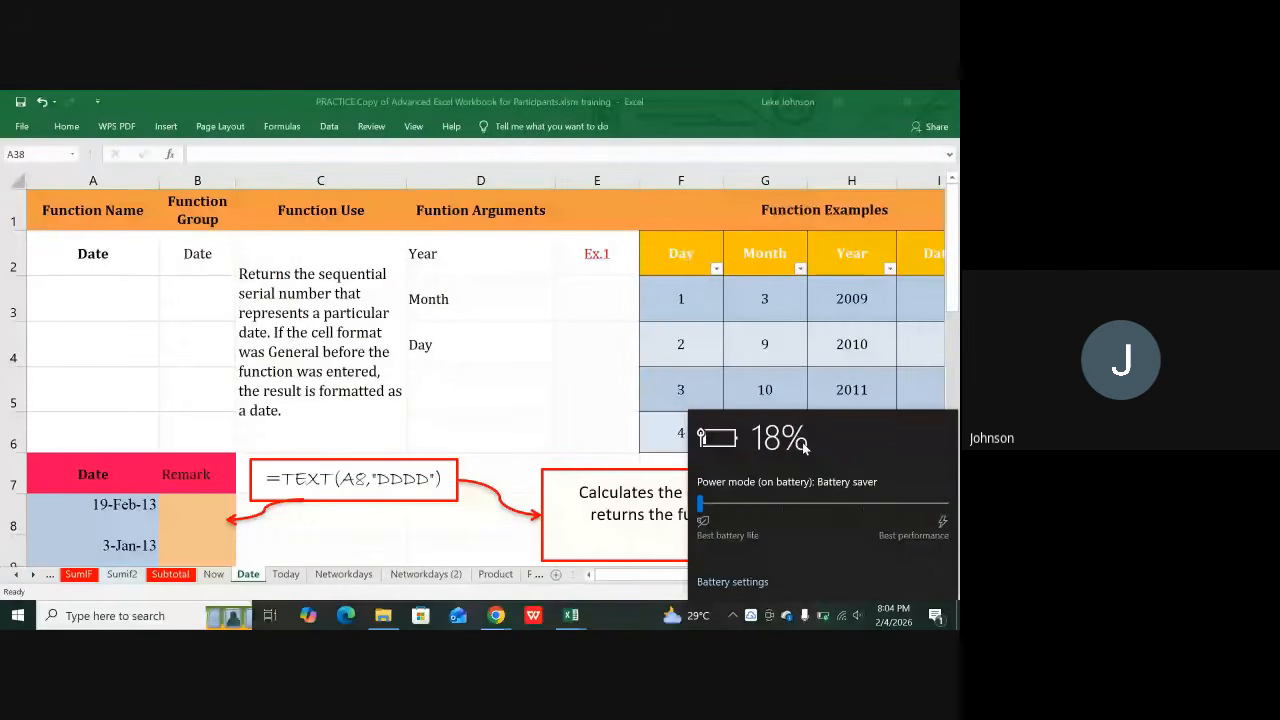
click(537, 366)
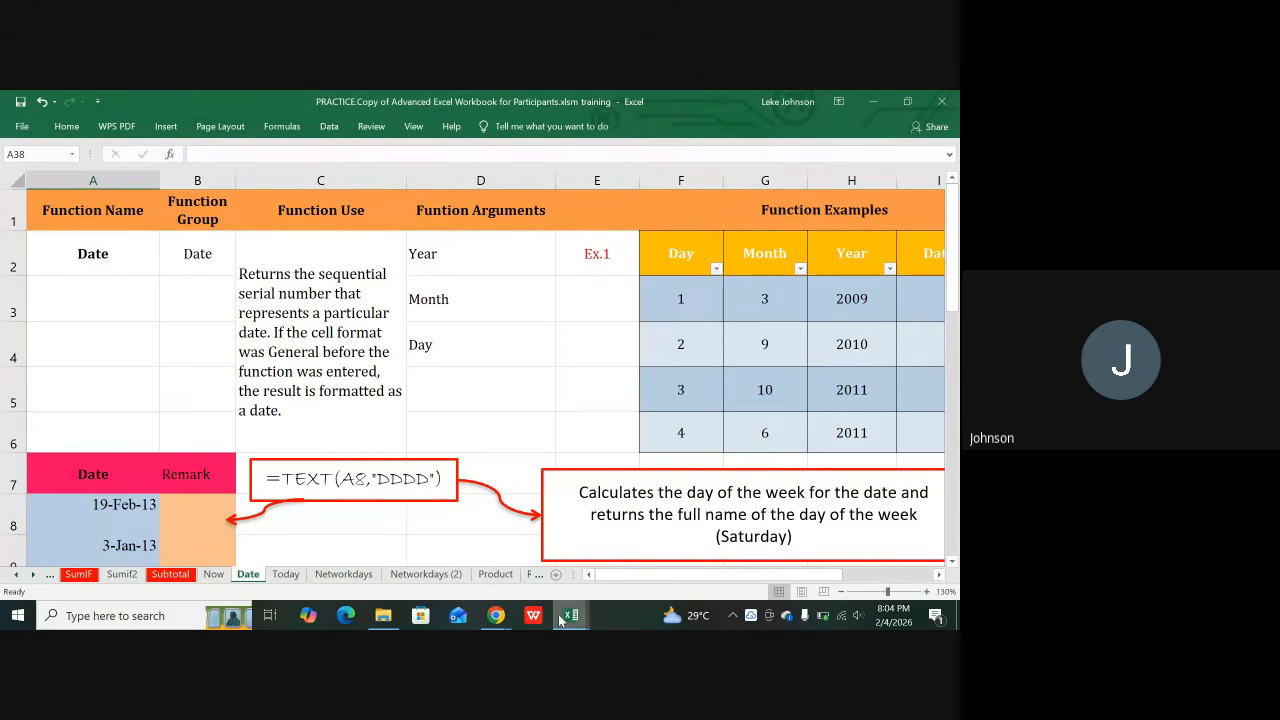
click(505, 608)
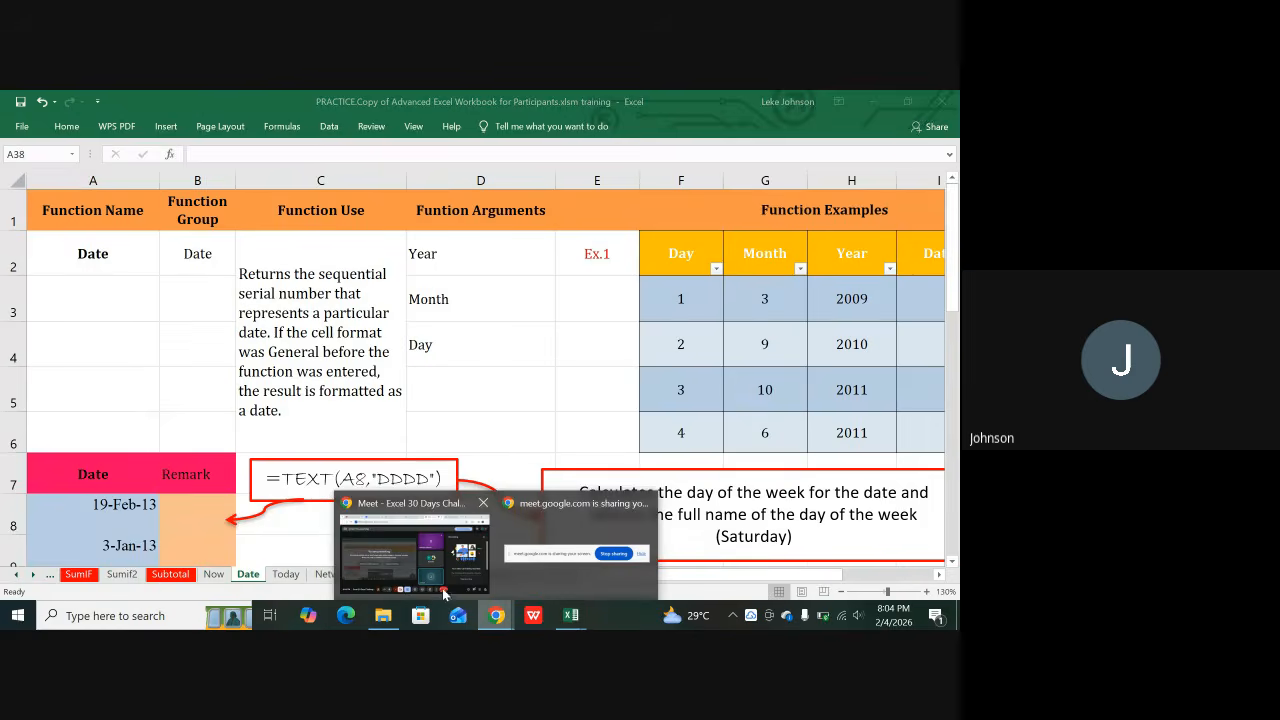
Step: Bring the Chrome Meet window forward, mute the microphone, and return to the practice workbook
click(427, 582)
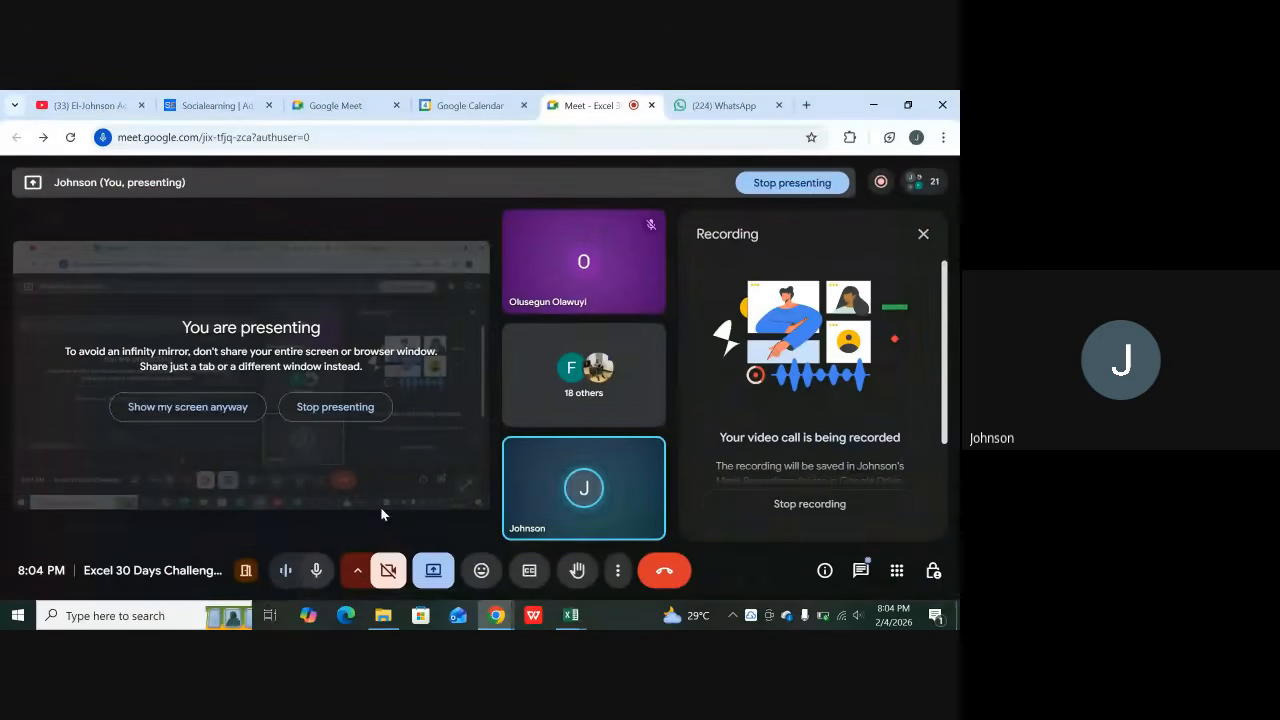
click(312, 580)
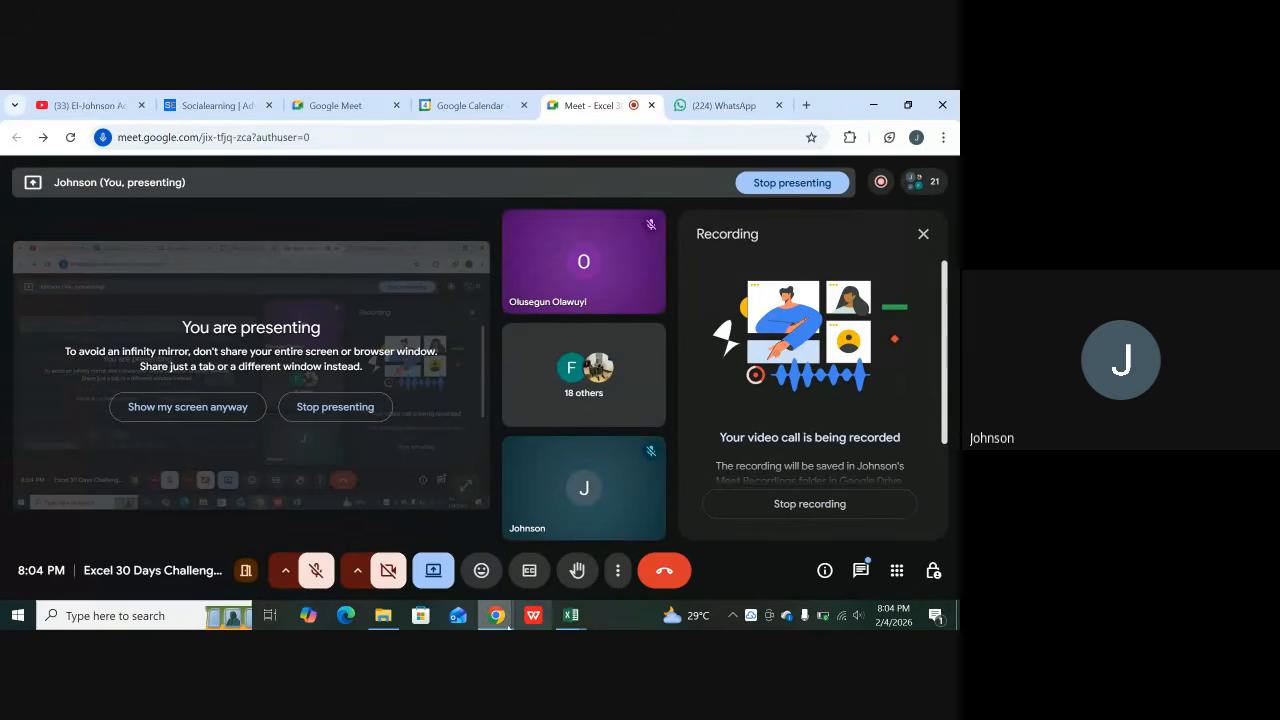
click(569, 618)
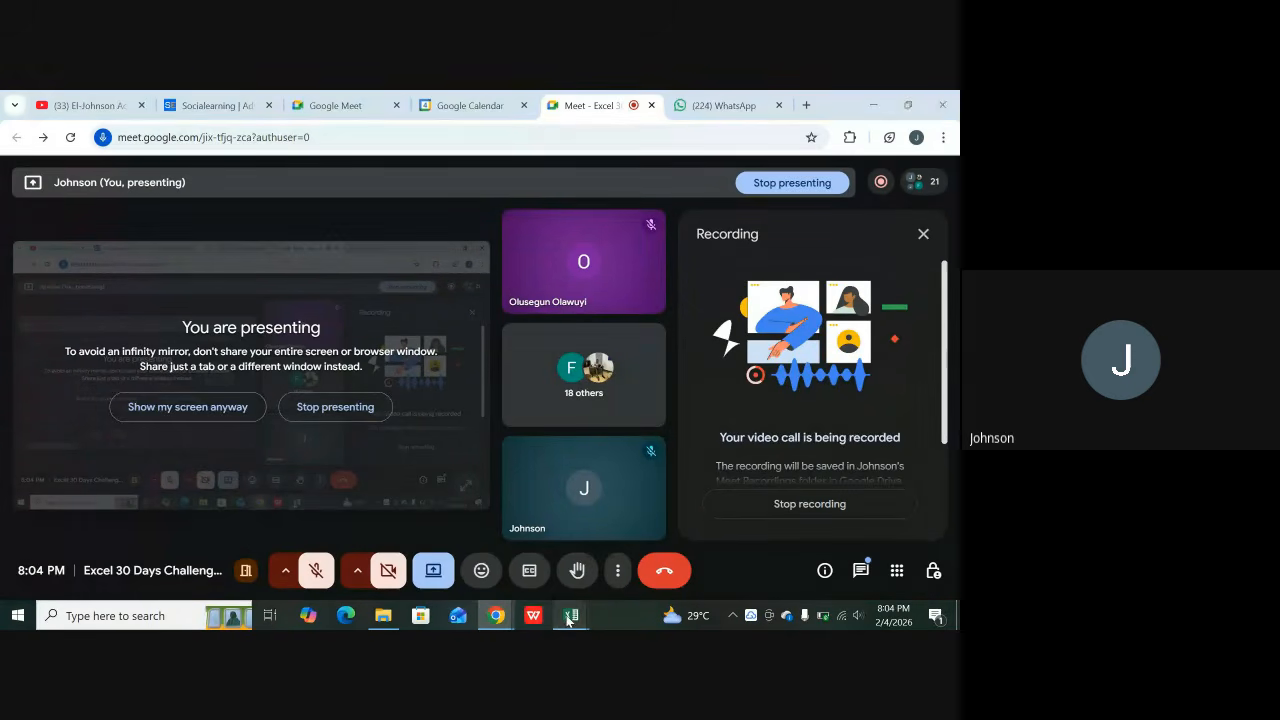
click(622, 558)
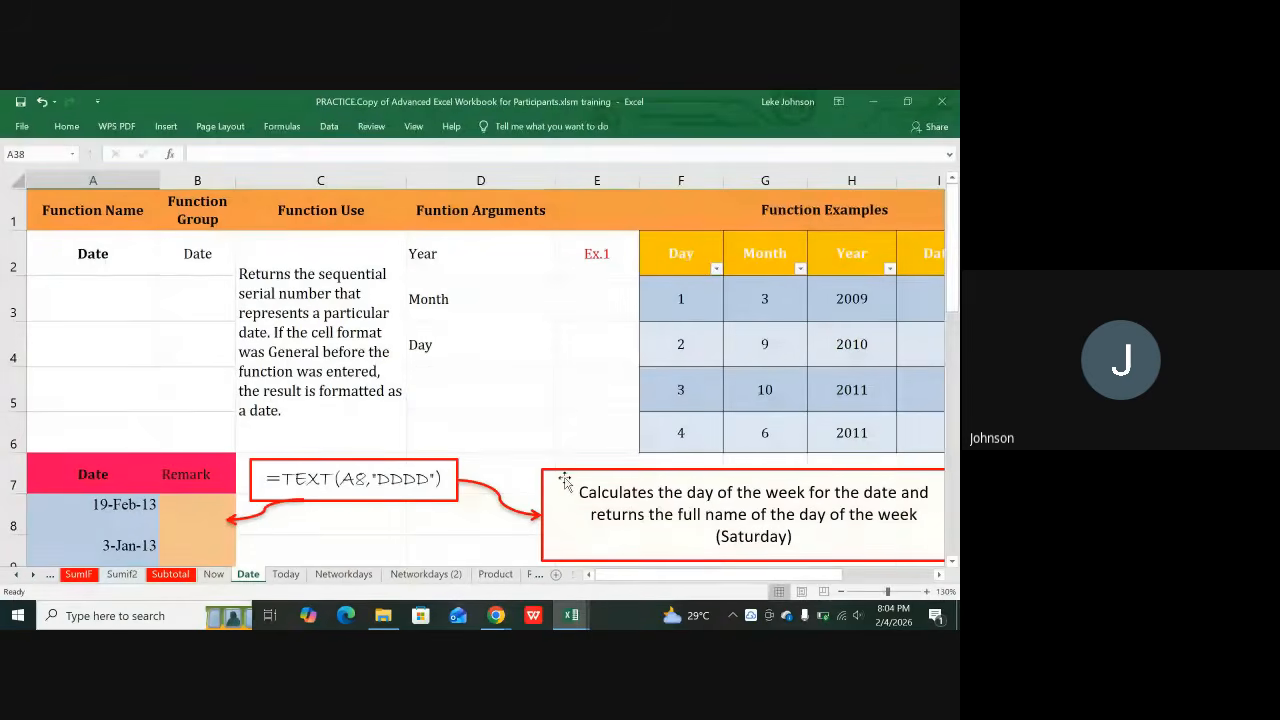
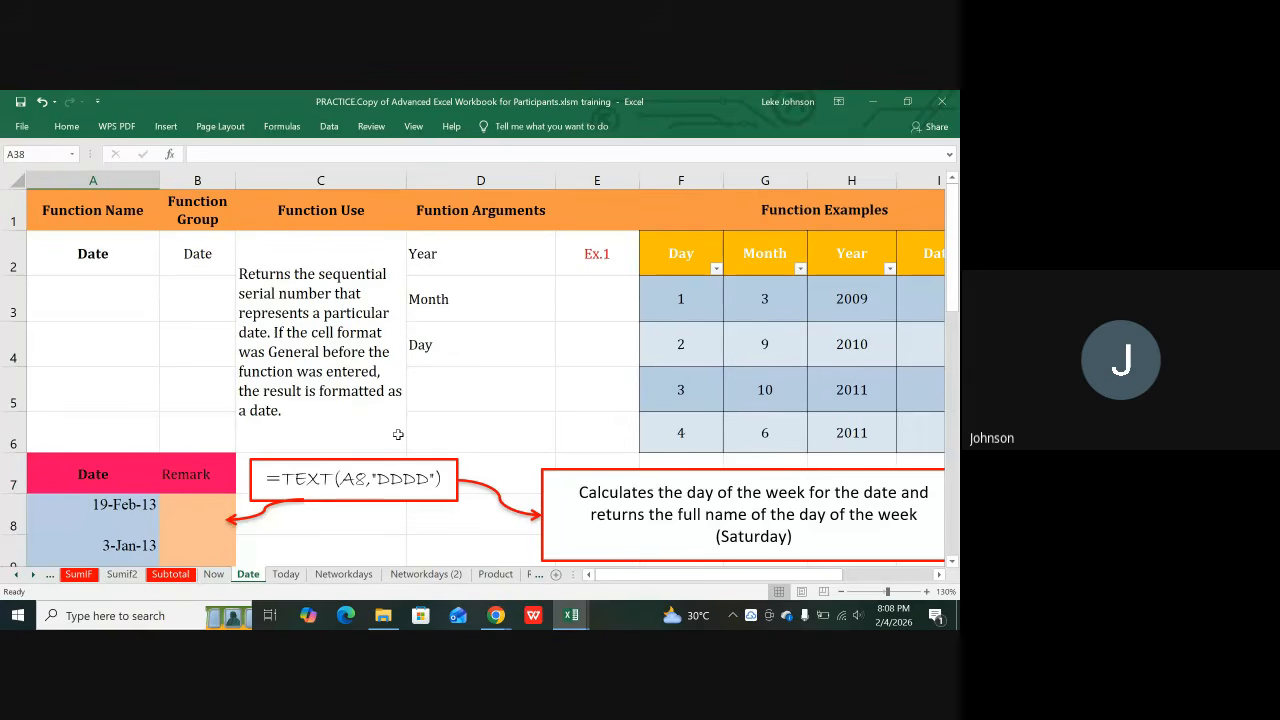
Step: Review the Date sheet's TEXT weekday examples, then return to the Now sheet's H5 Wed result
click(213, 574)
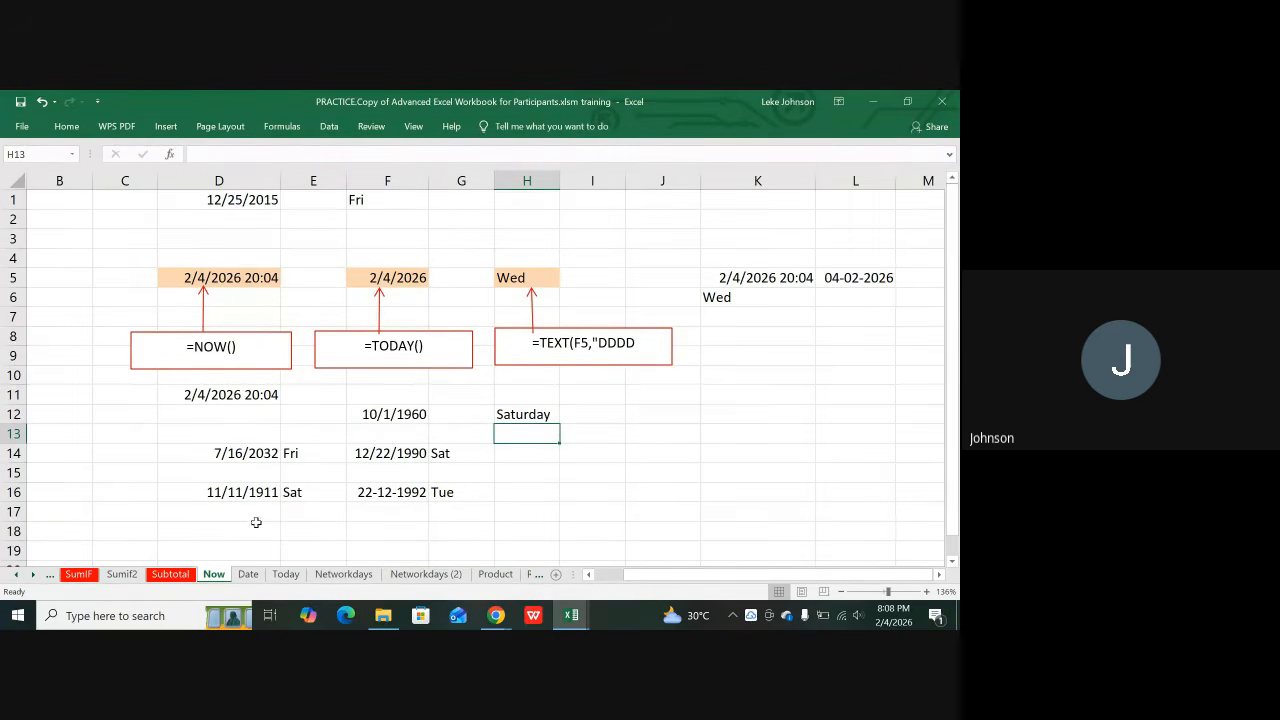
click(248, 577)
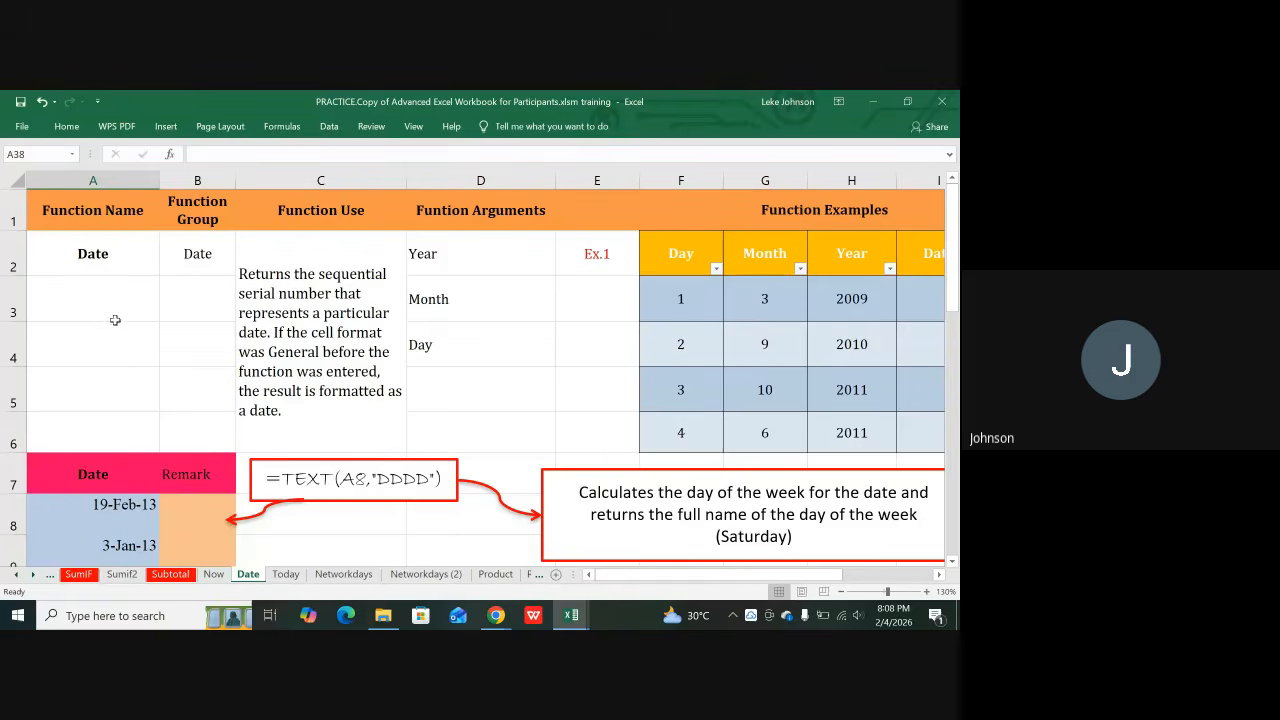
click(91, 257)
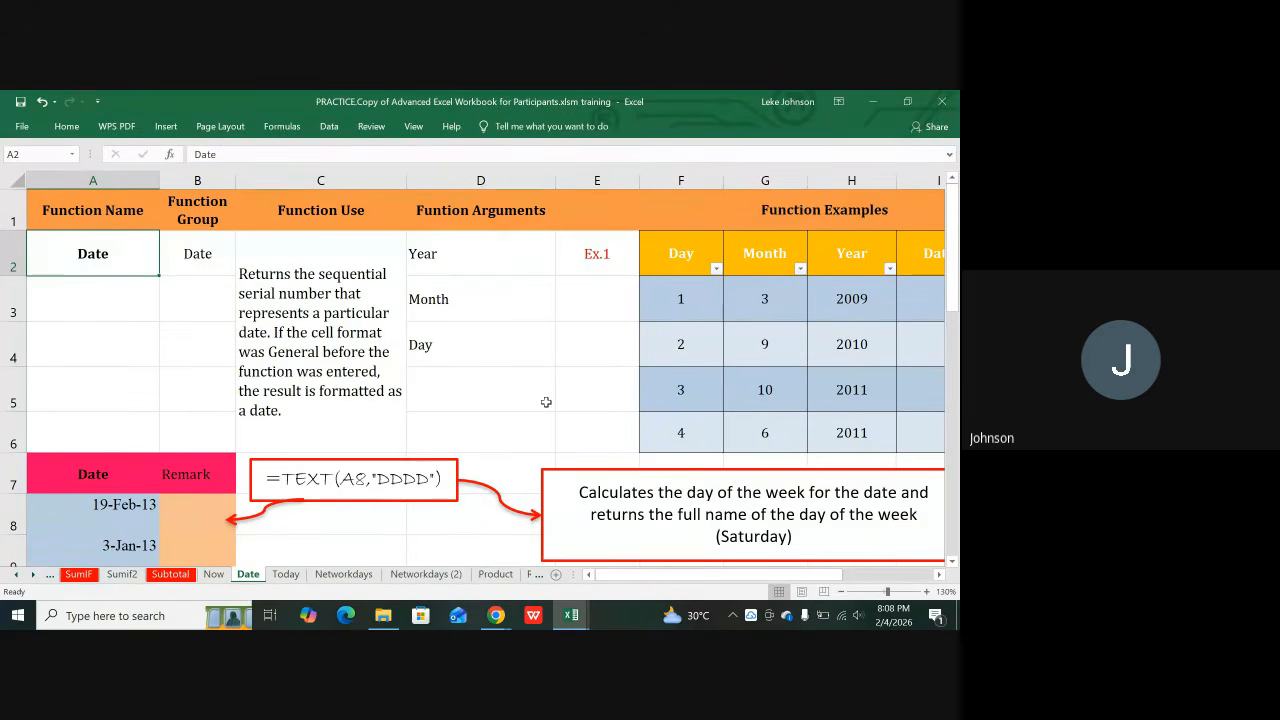
scroll(453, 414, down, 2)
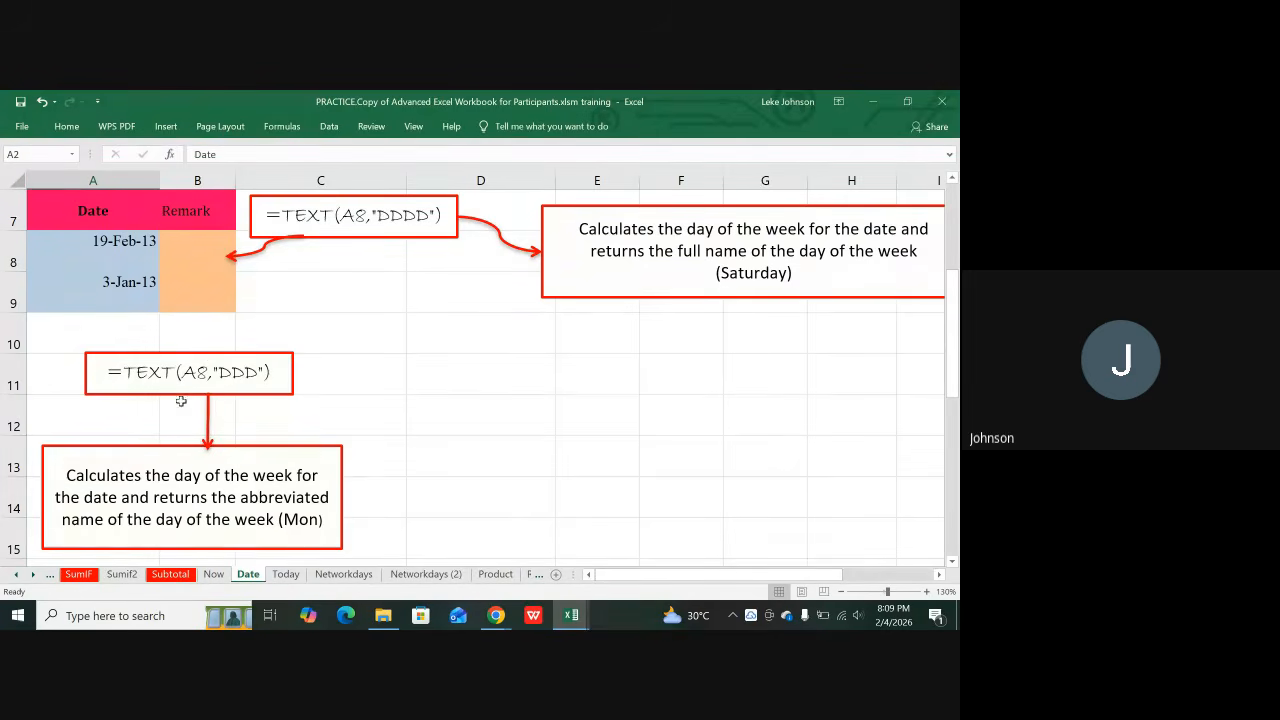
scroll(281, 426, up, 1)
scroll(281, 426, down, 1)
scroll(258, 400, down, 1)
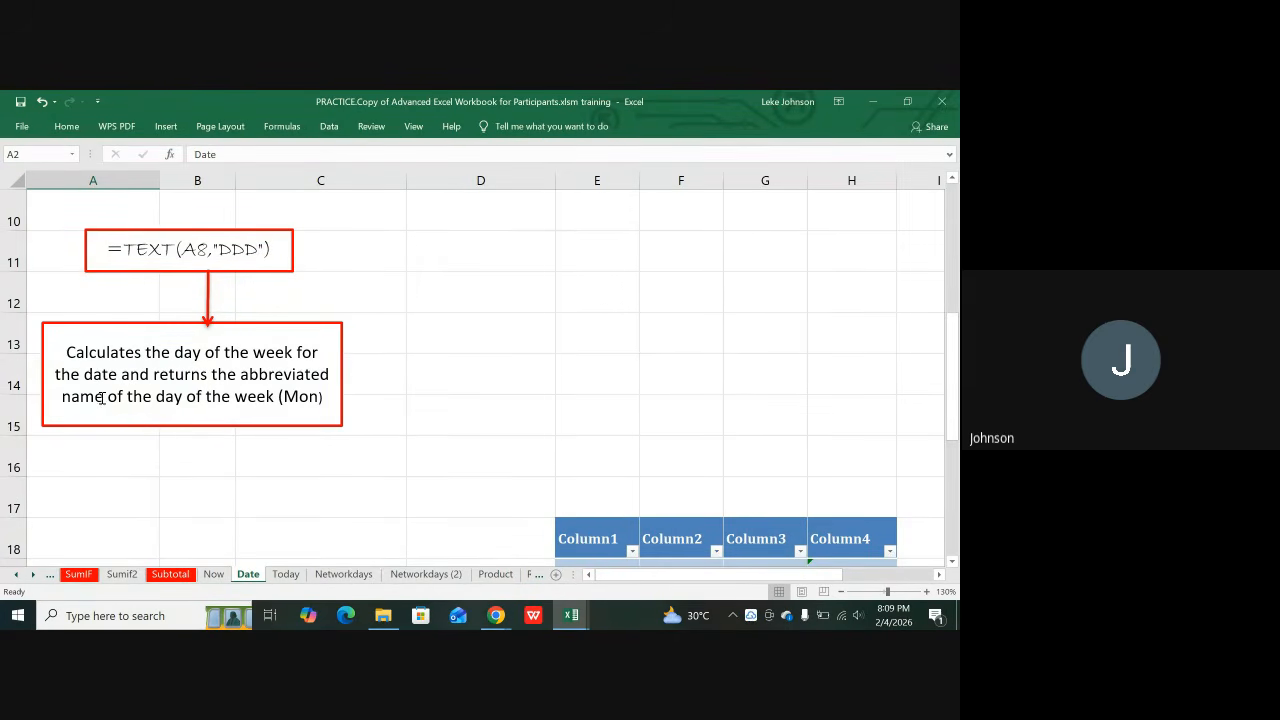
click(218, 576)
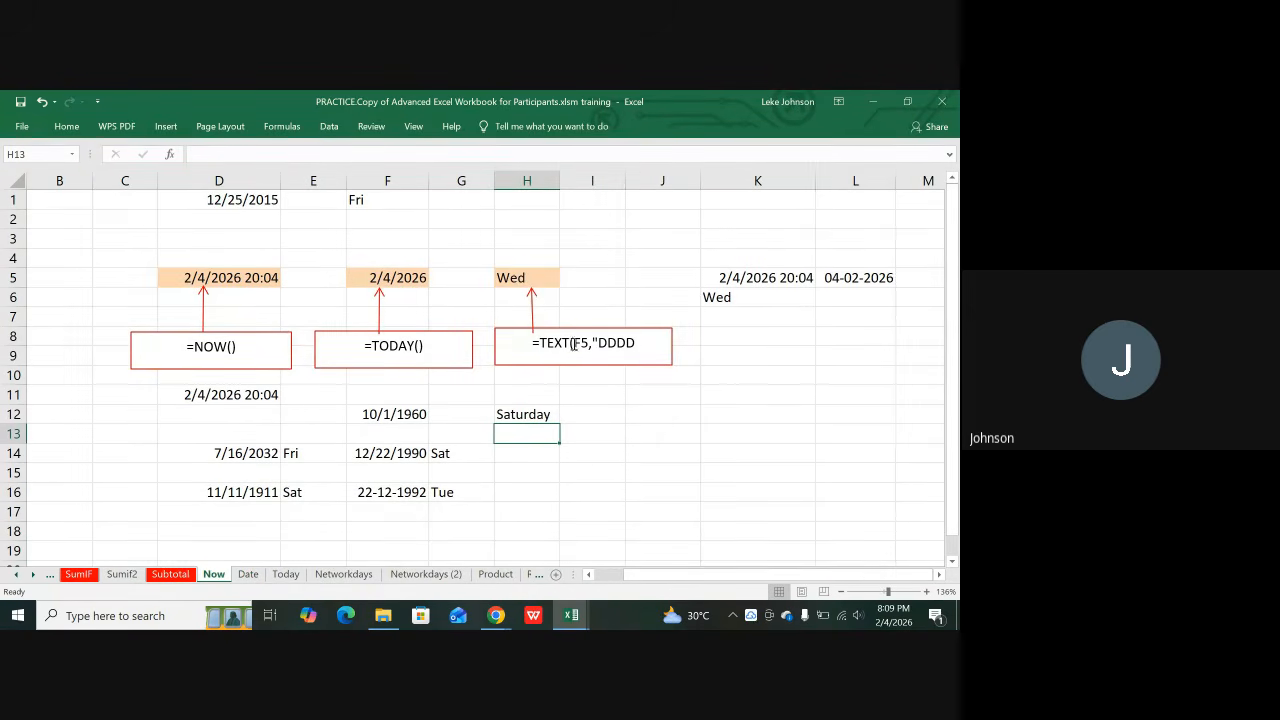
Step: Change H5's formula to =TEXT(F5,"DDDD") so it shows Wednesday
click(515, 280)
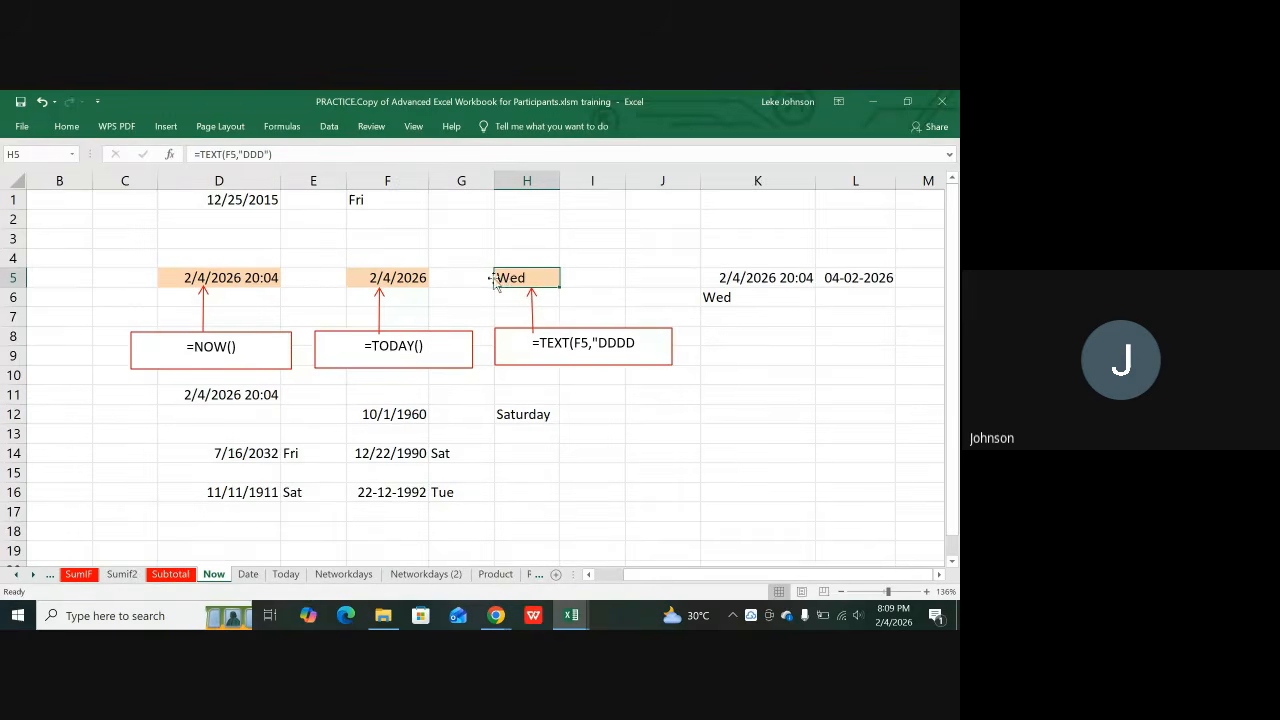
click(262, 155)
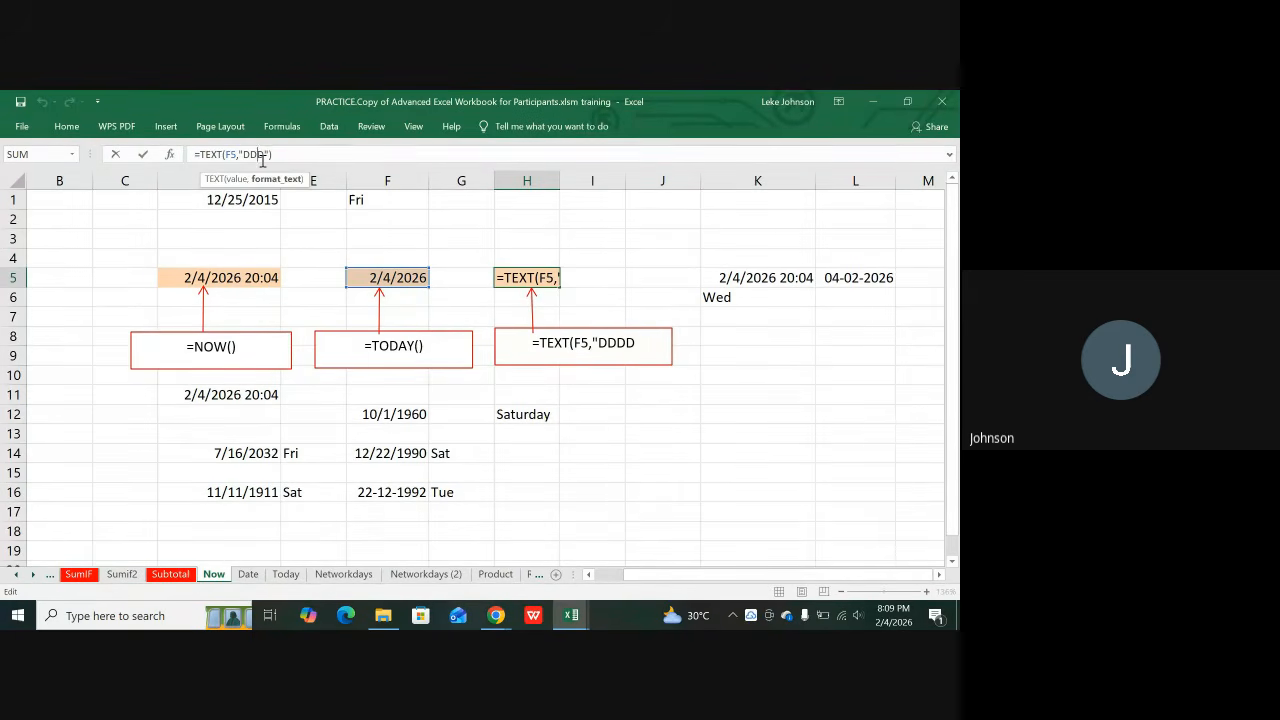
text(DD)
key(Return)
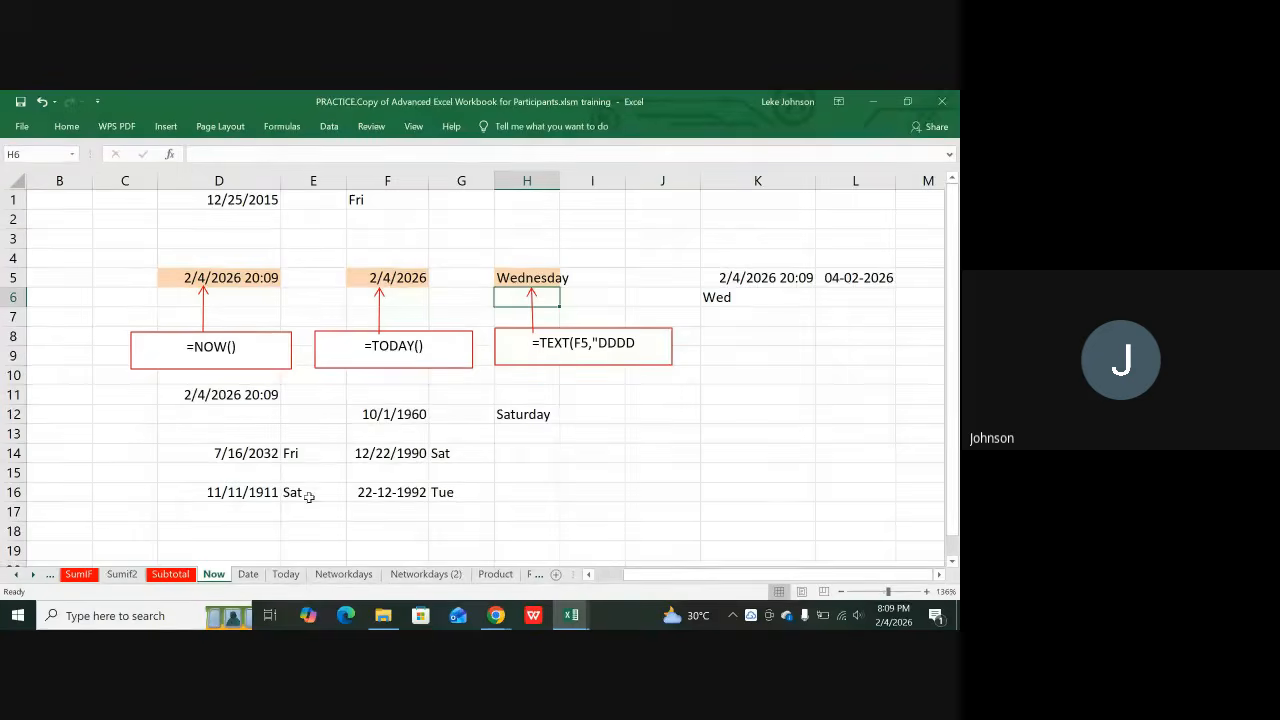
click(247, 573)
Step: Enter =TEXT(A8,"DDD") in Remark cell B8 so it shows Tue
scroll(244, 466, up, 2)
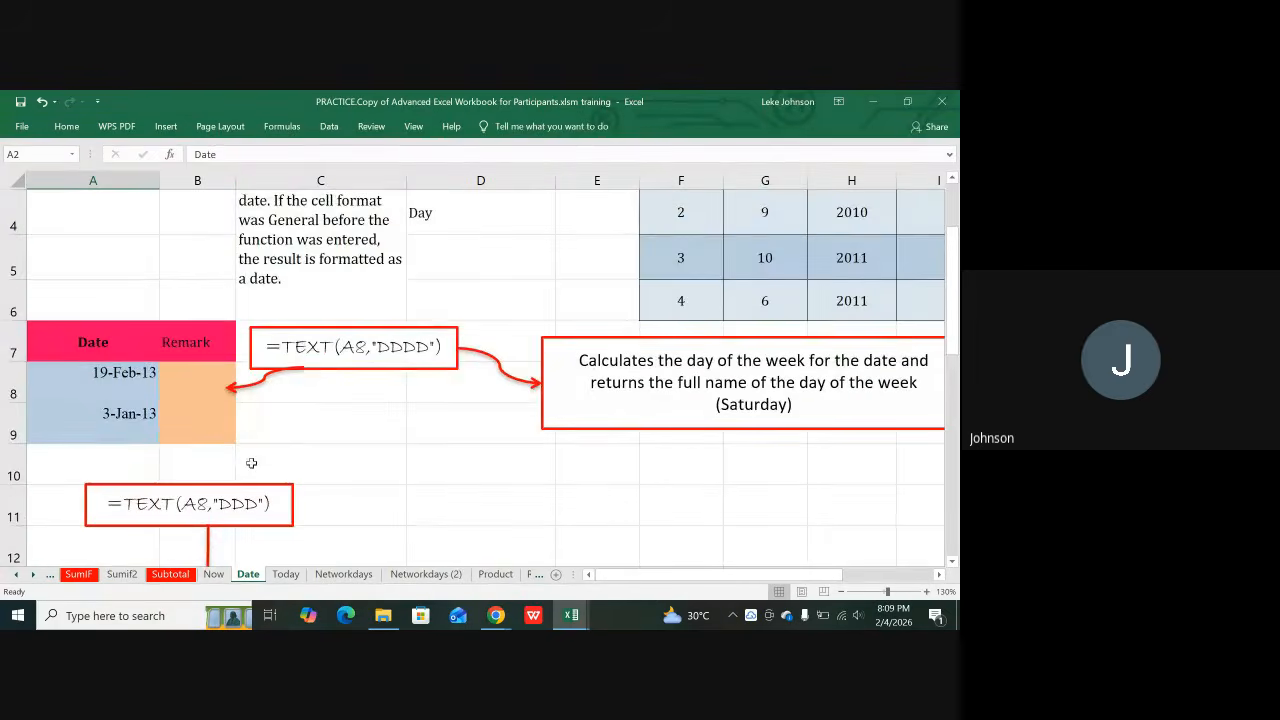
scroll(250, 457, down, 1)
scroll(160, 423, up, 2)
scroll(316, 496, down, 1)
click(193, 383)
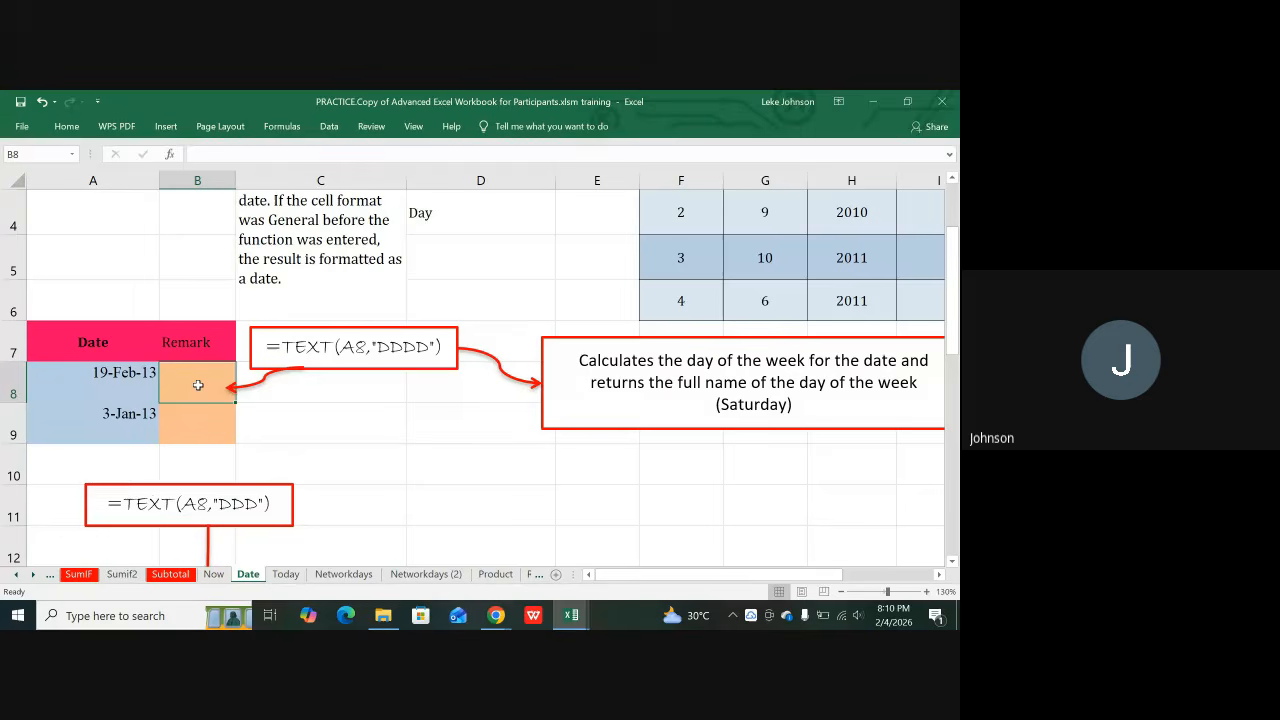
text(=)
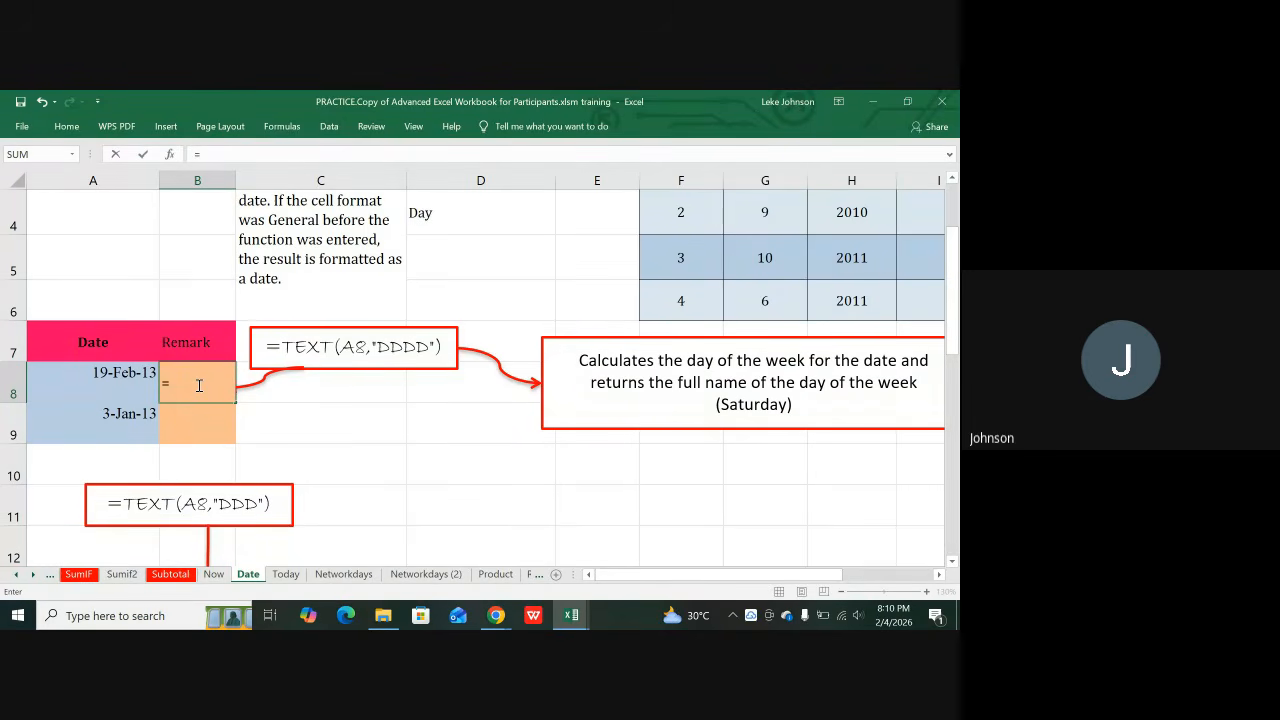
text(TEX)
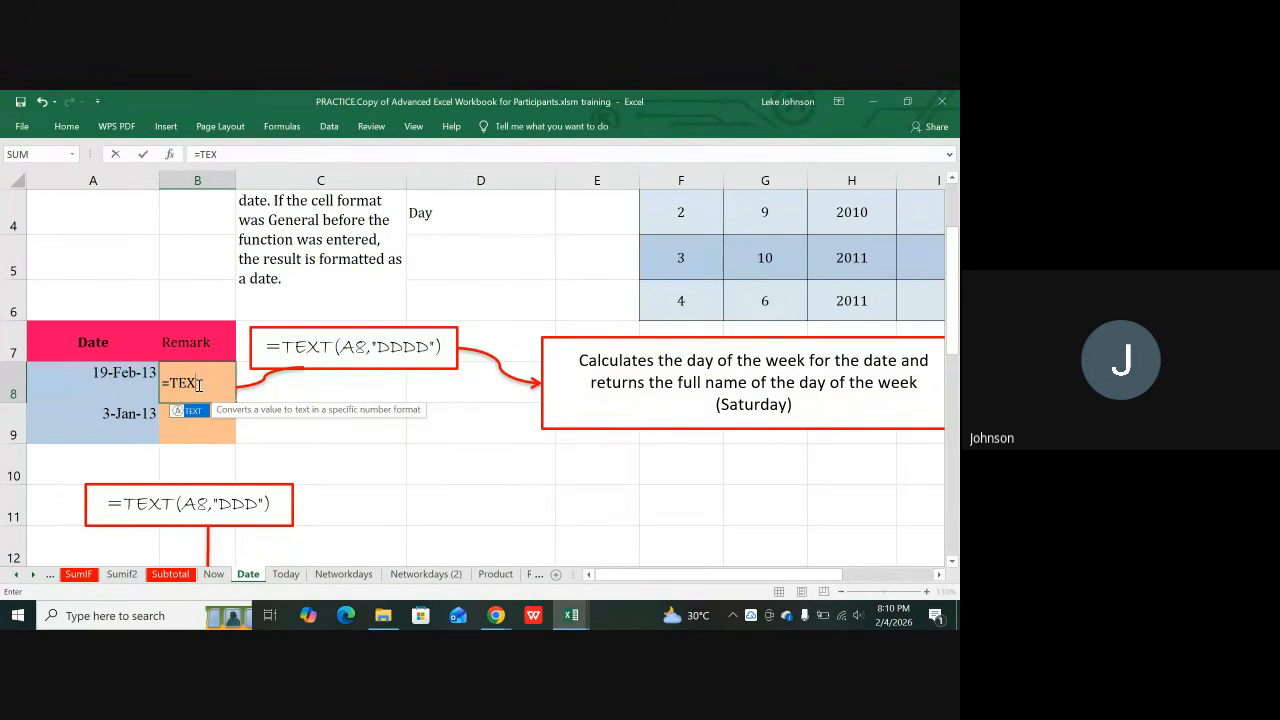
text(T()
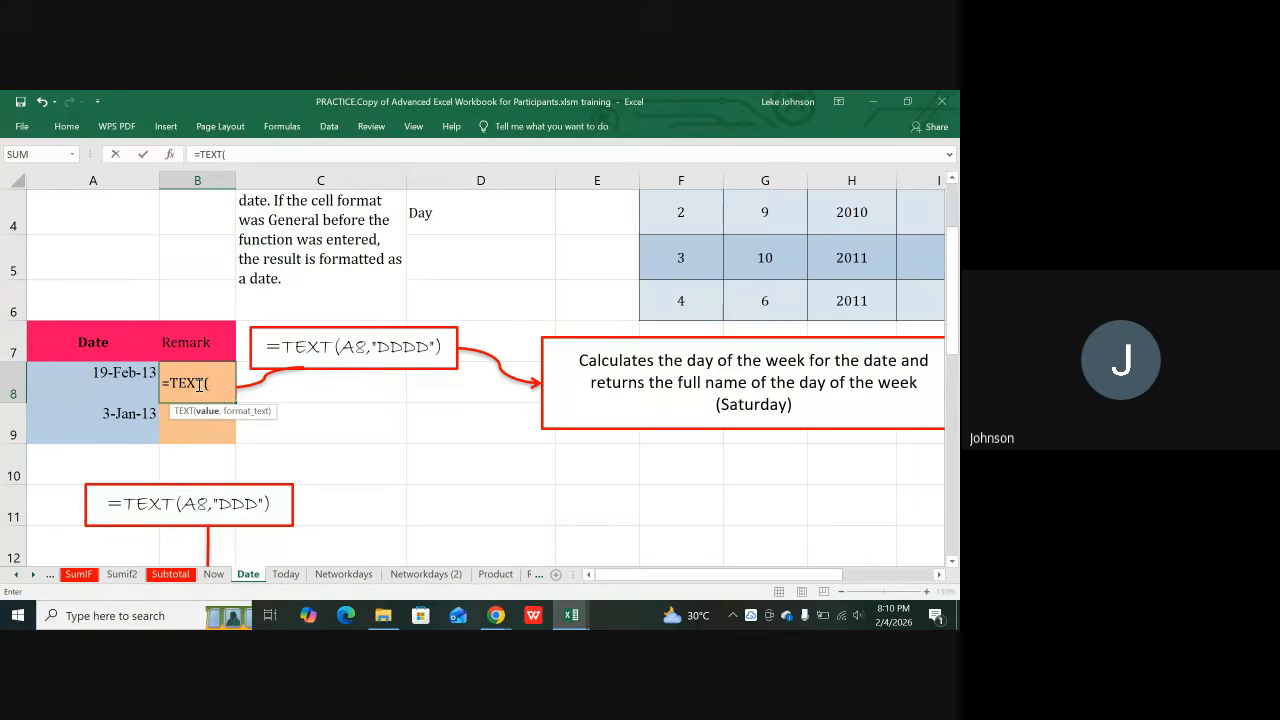
click(127, 382)
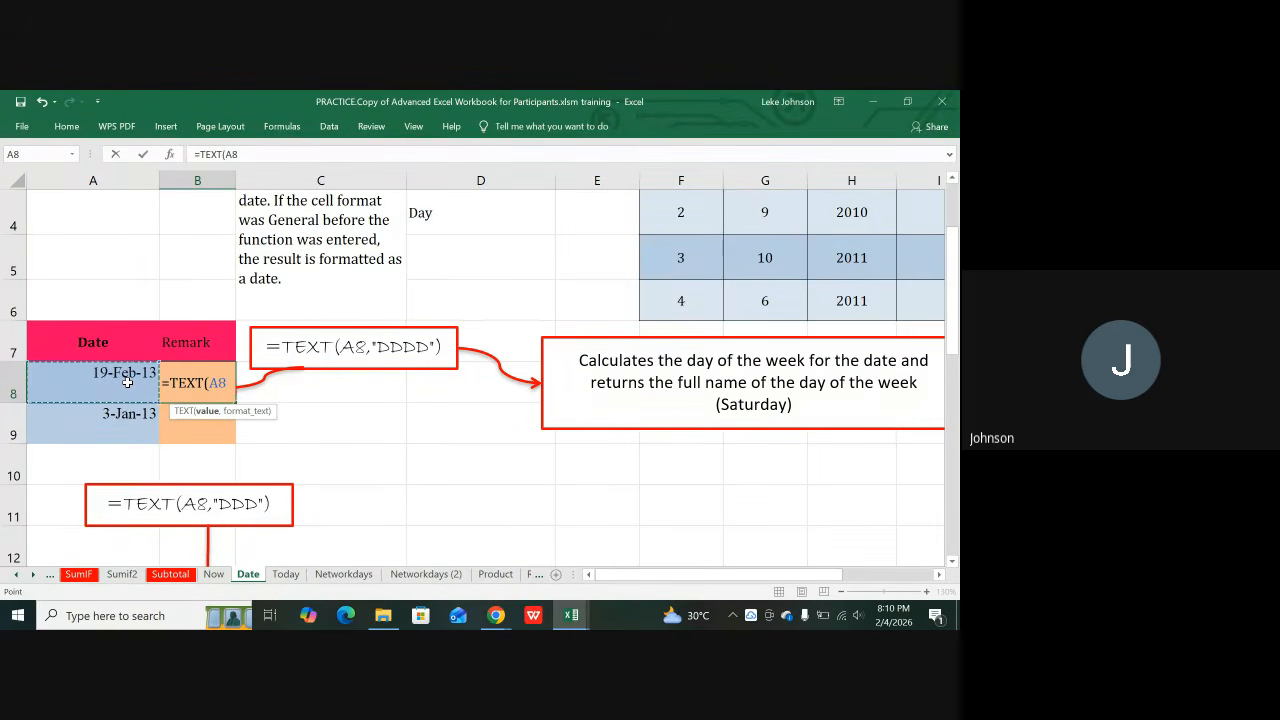
text(,)
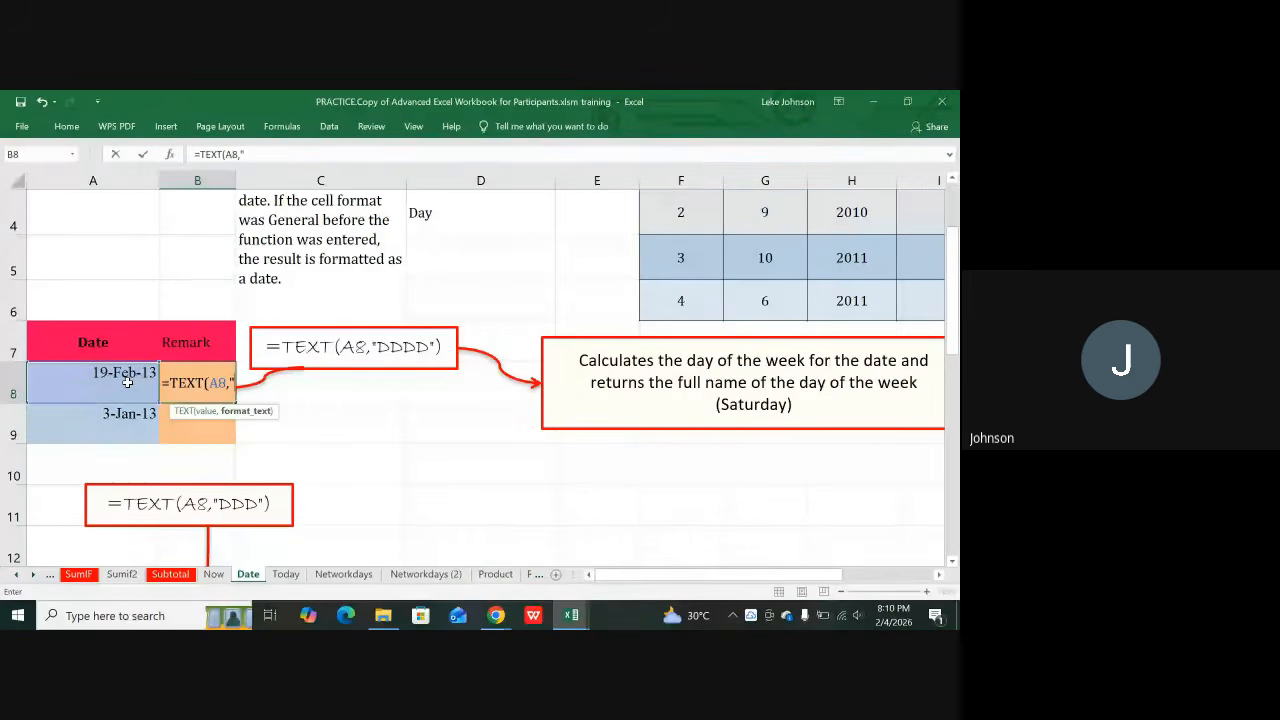
text(DDD)
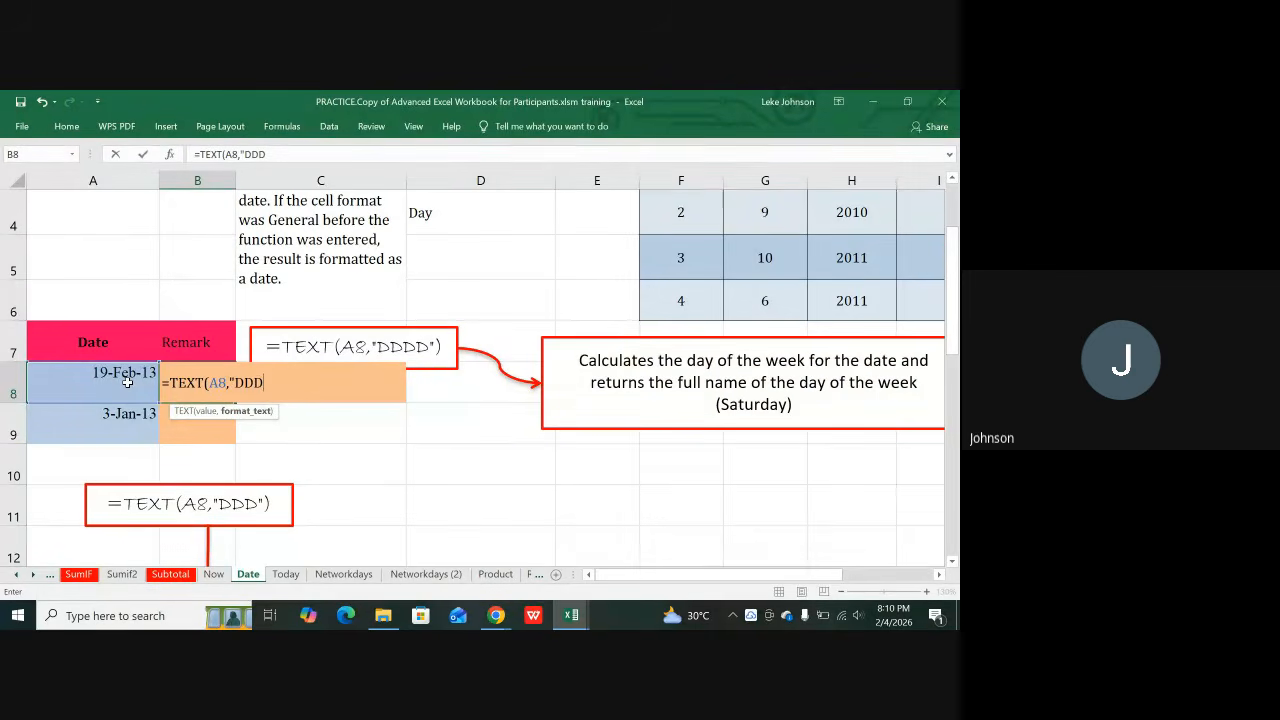
text("))
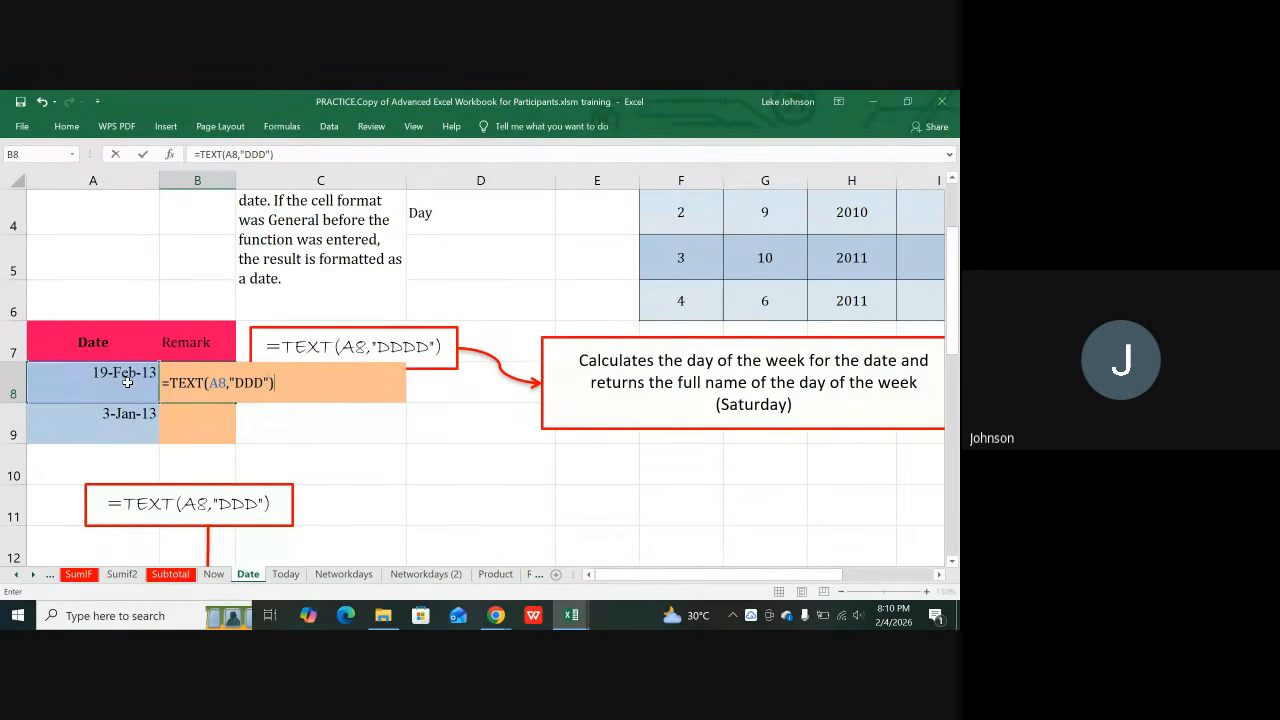
key(Return)
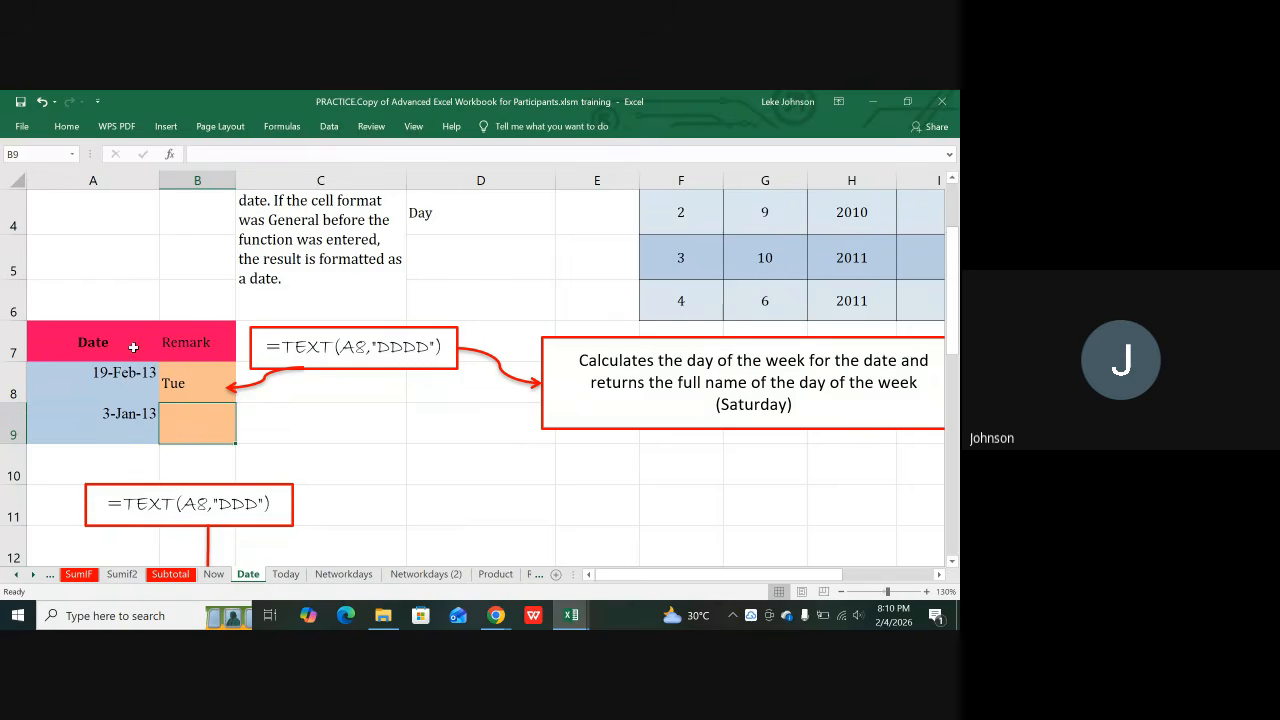
Step: Fill the day-name formula down into B9 with Ctrl+D
click(108, 378)
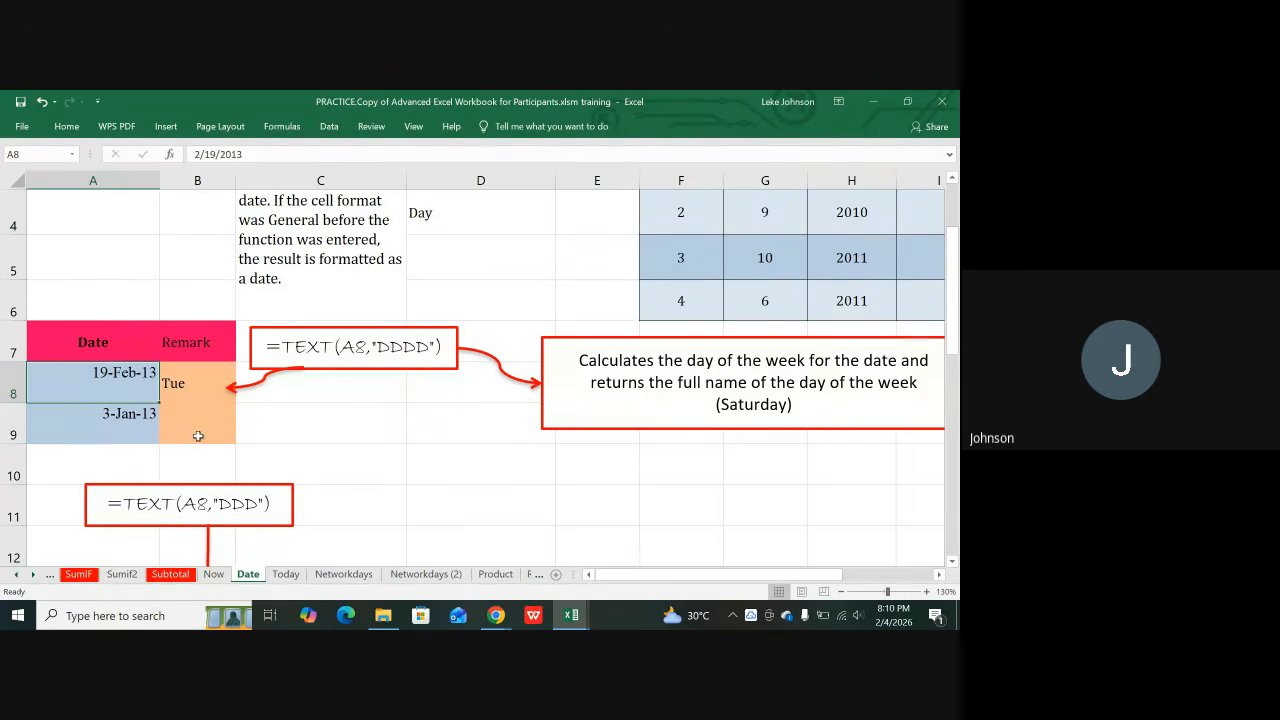
click(202, 419)
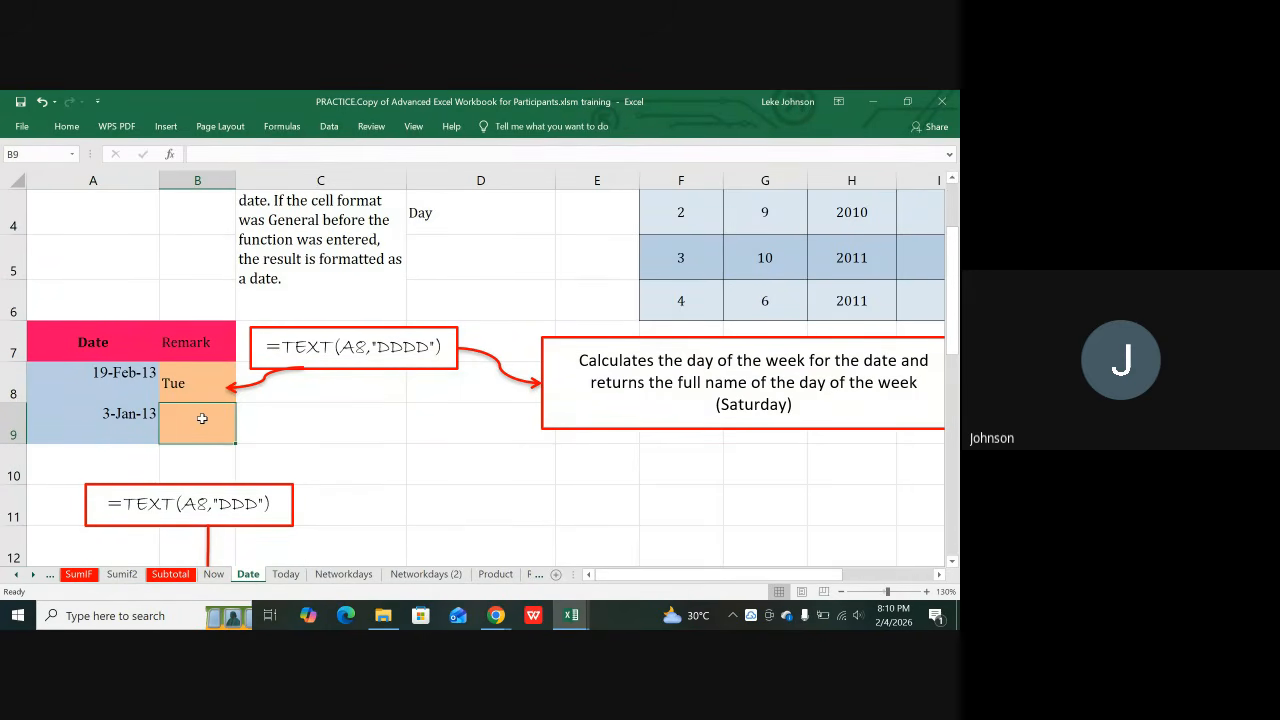
key(ctrl+d)
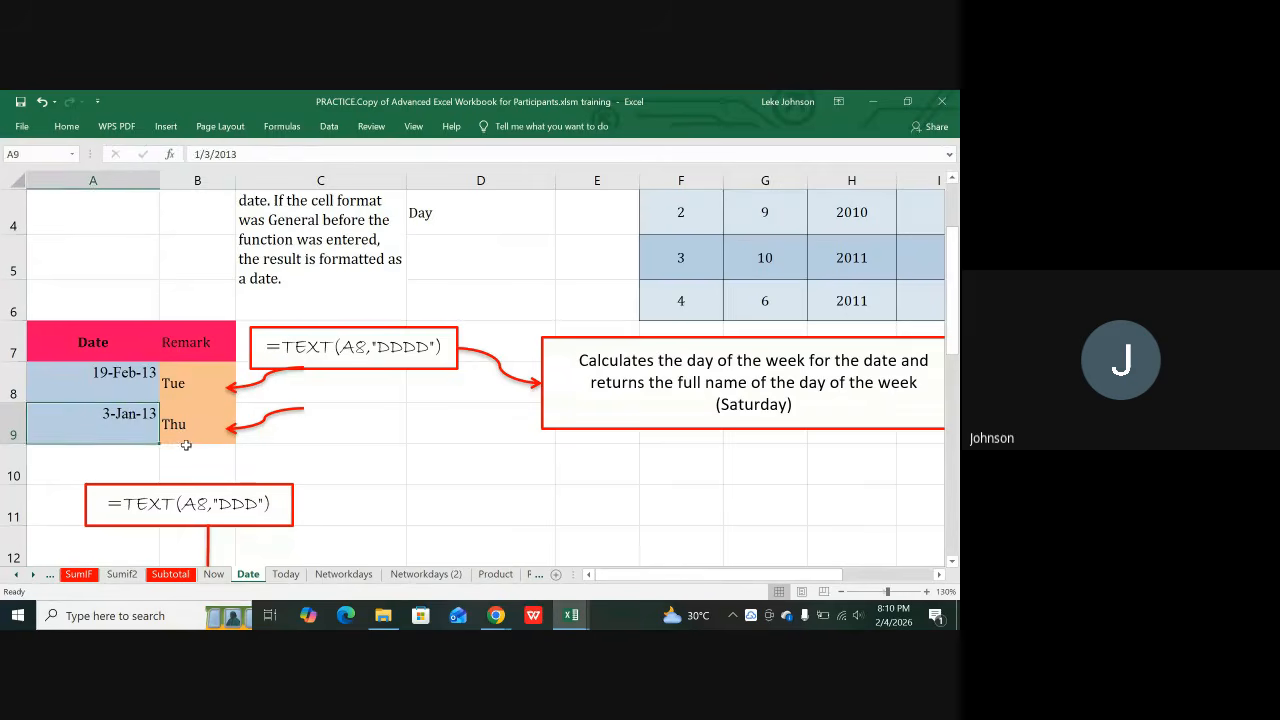
Step: Change the B8 and B9 format codes to "DDDD" to show Tuesday and Thursday
click(183, 383)
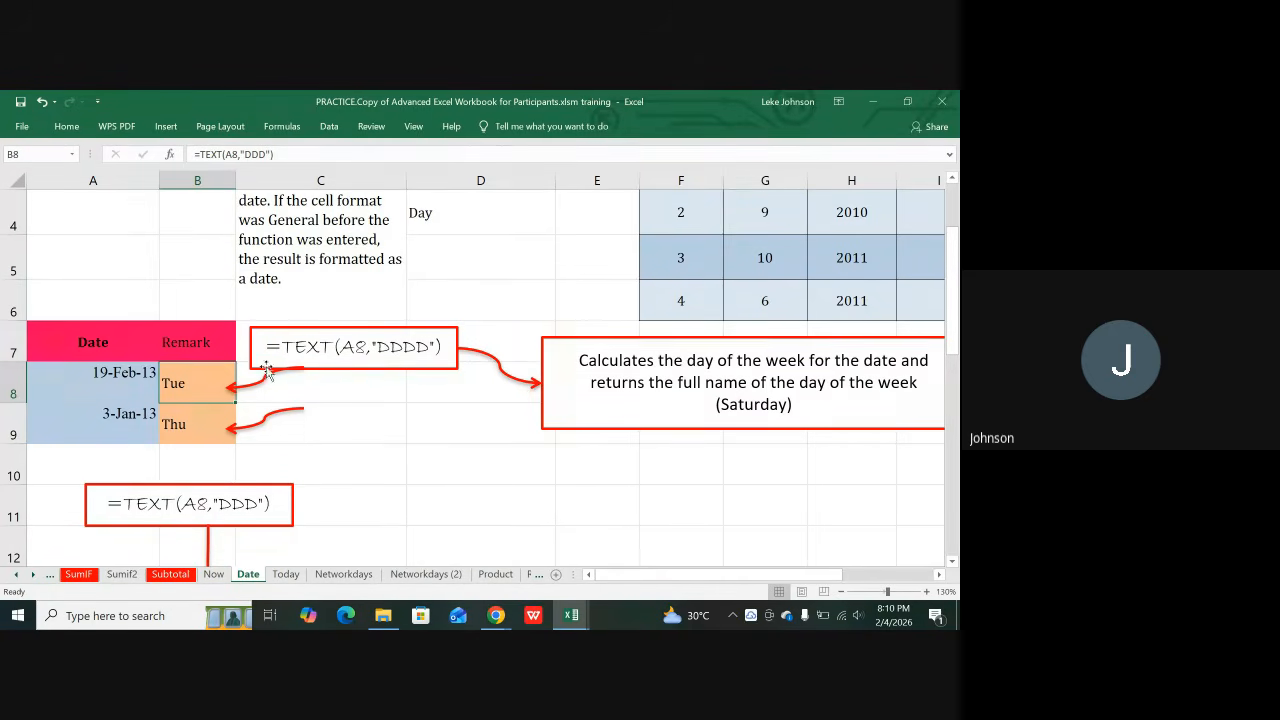
click(251, 155)
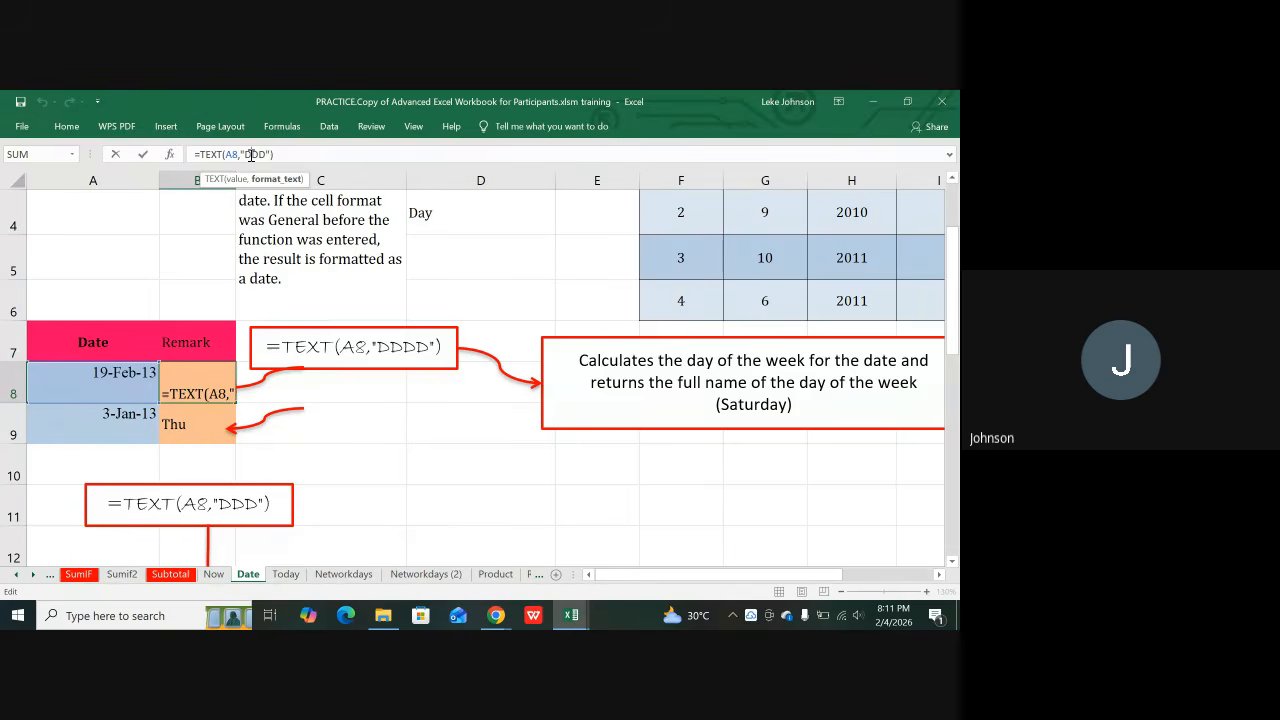
text(D)
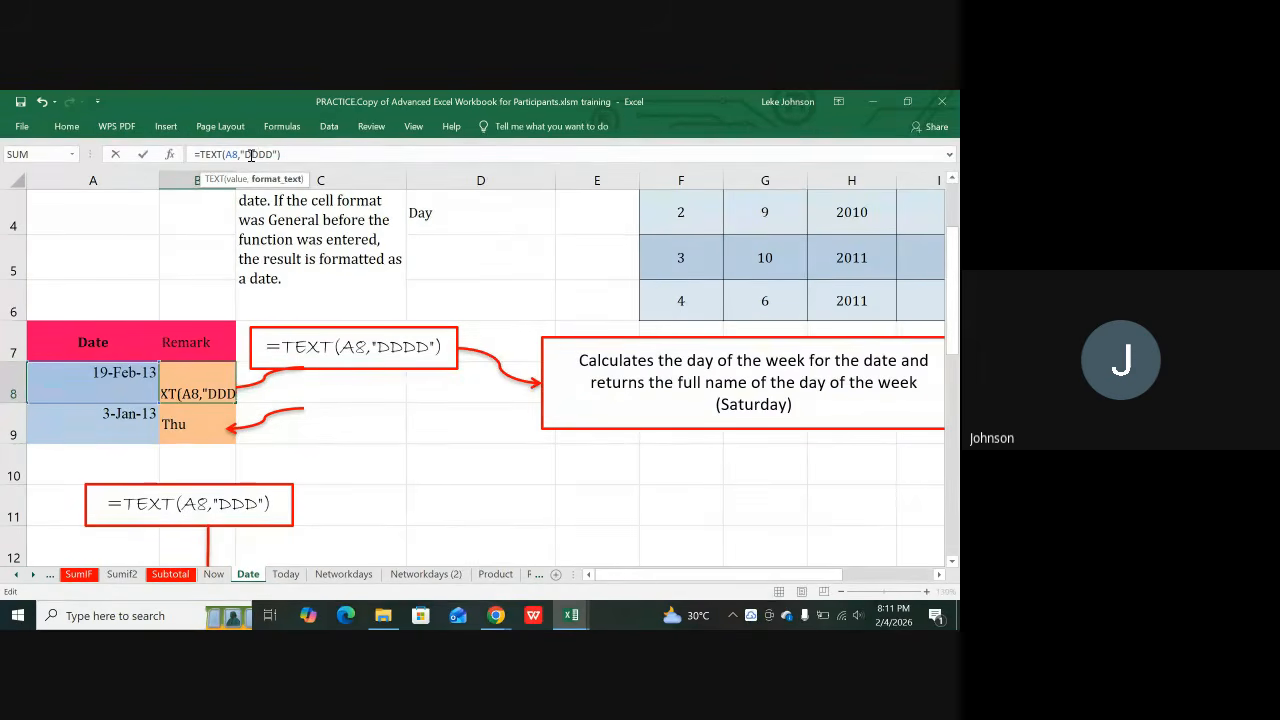
key(Return)
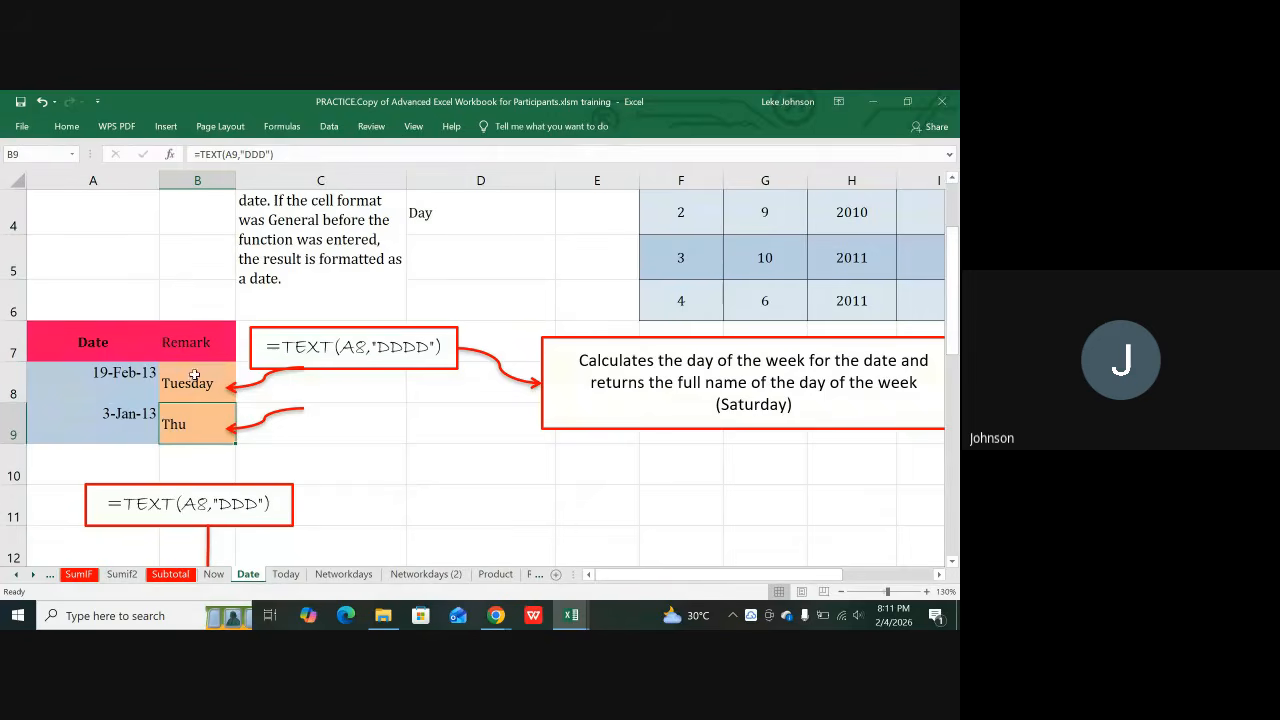
click(255, 152)
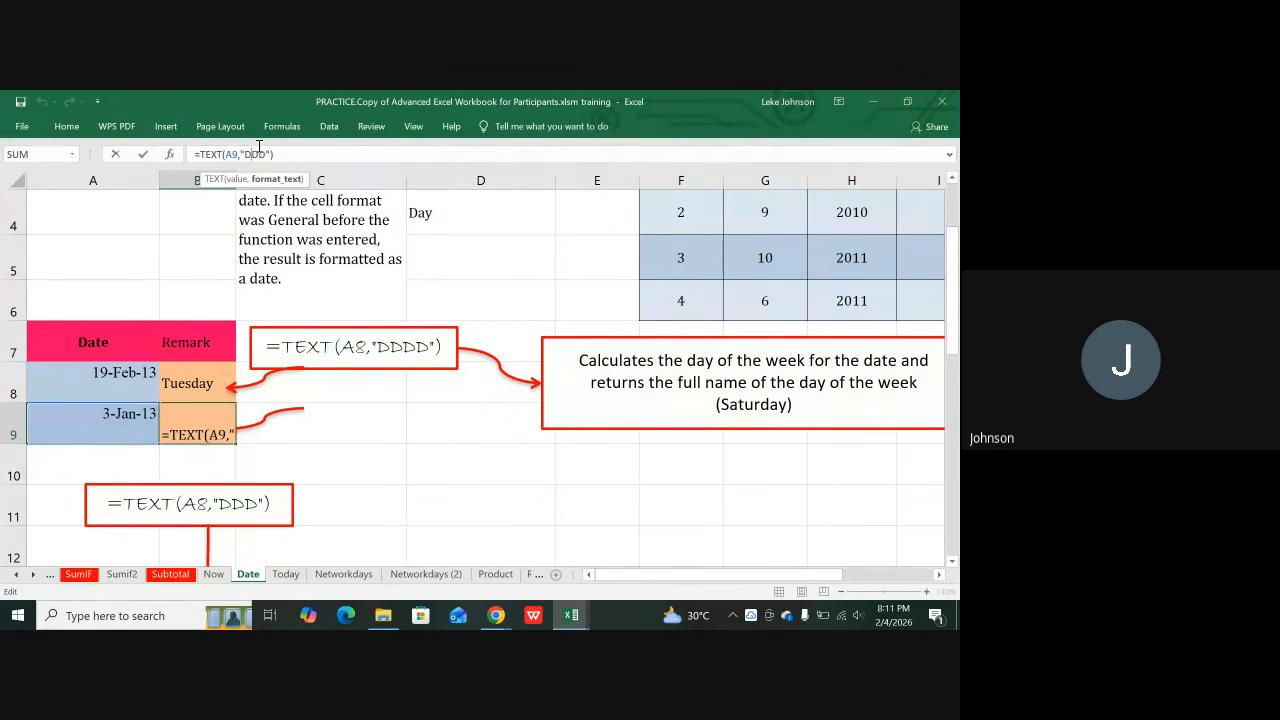
text(D)
key(Return)
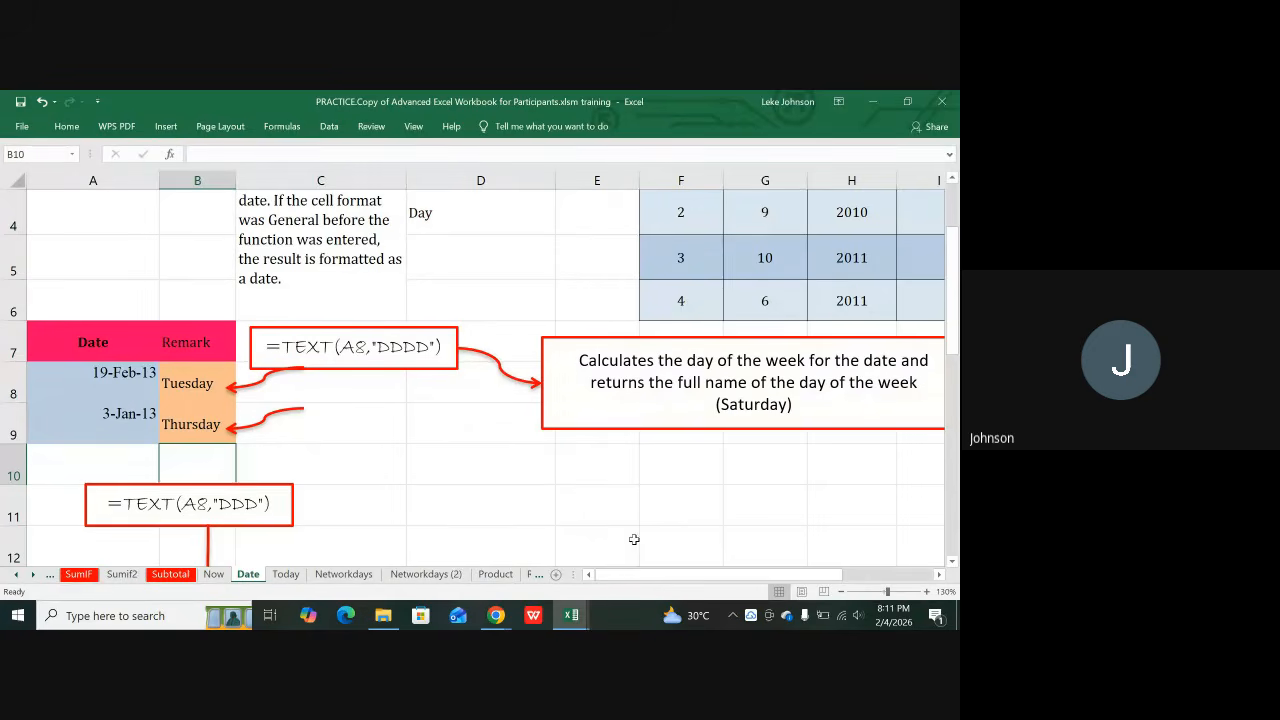
click(534, 234)
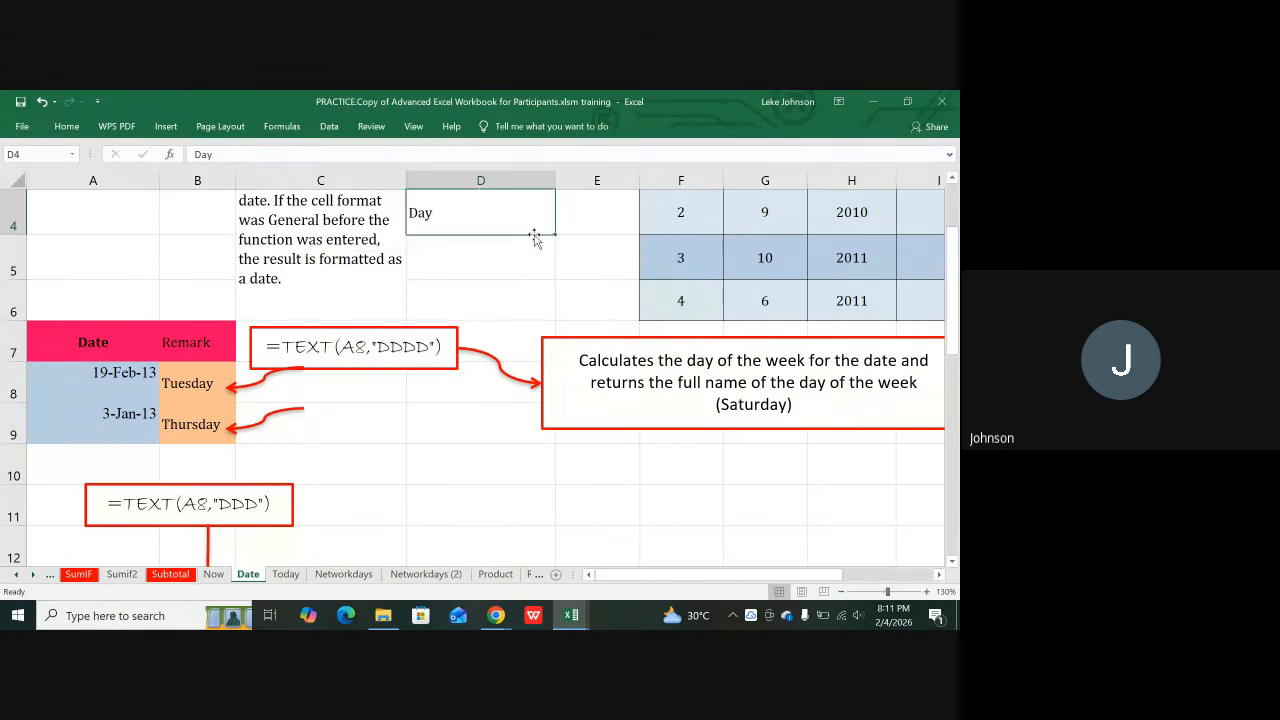
key(Right)
key(Right)
key(Right)
key(Right)
key(Right)
key(Right)
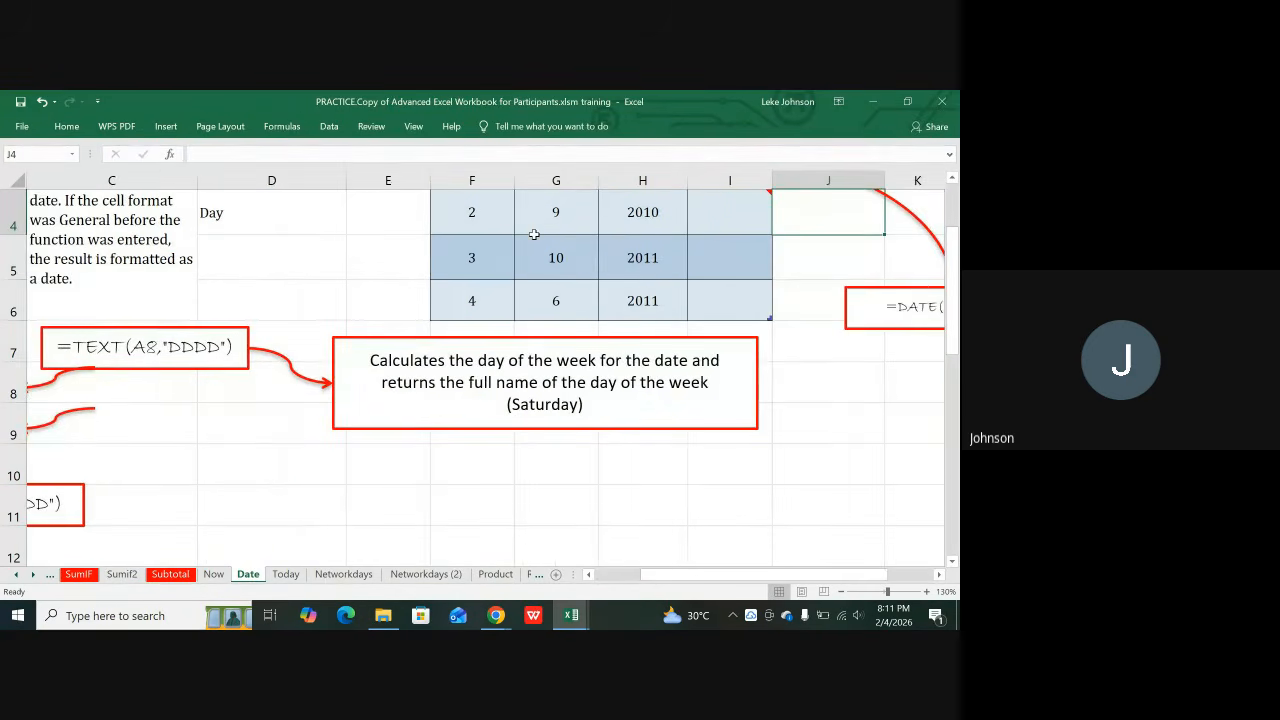
scroll(534, 234, up, 1)
click(555, 297)
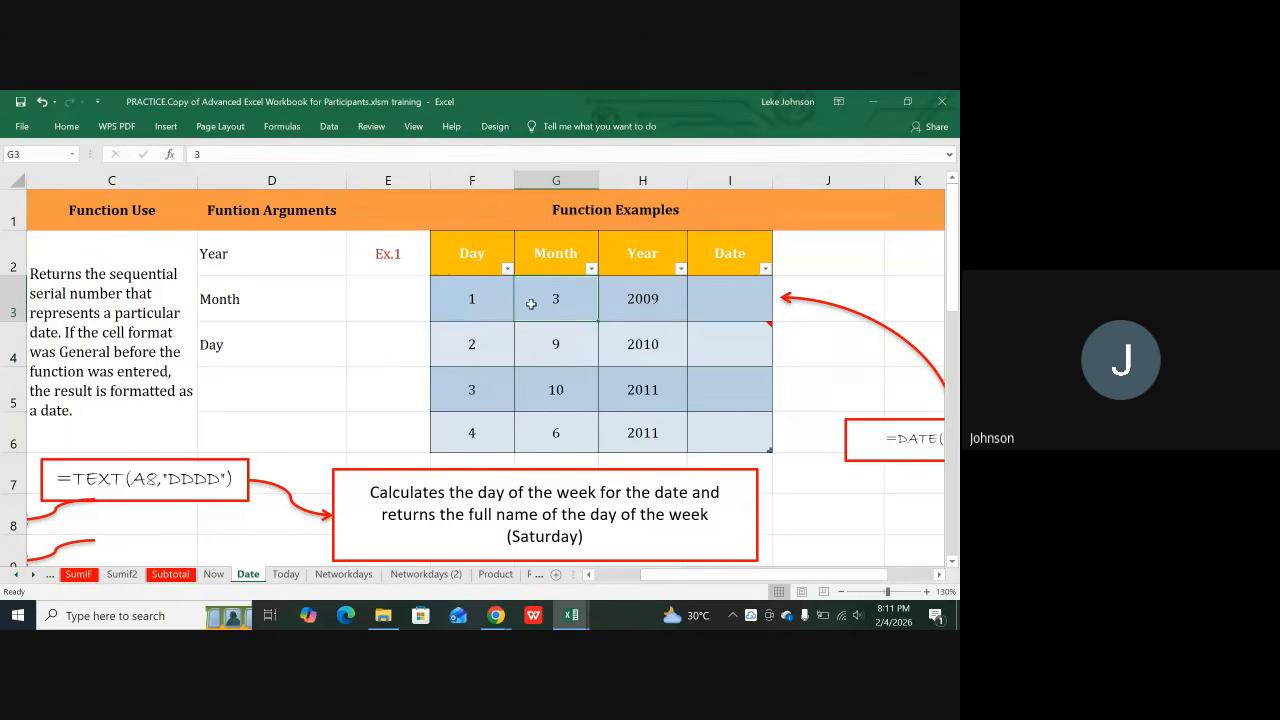
click(624, 308)
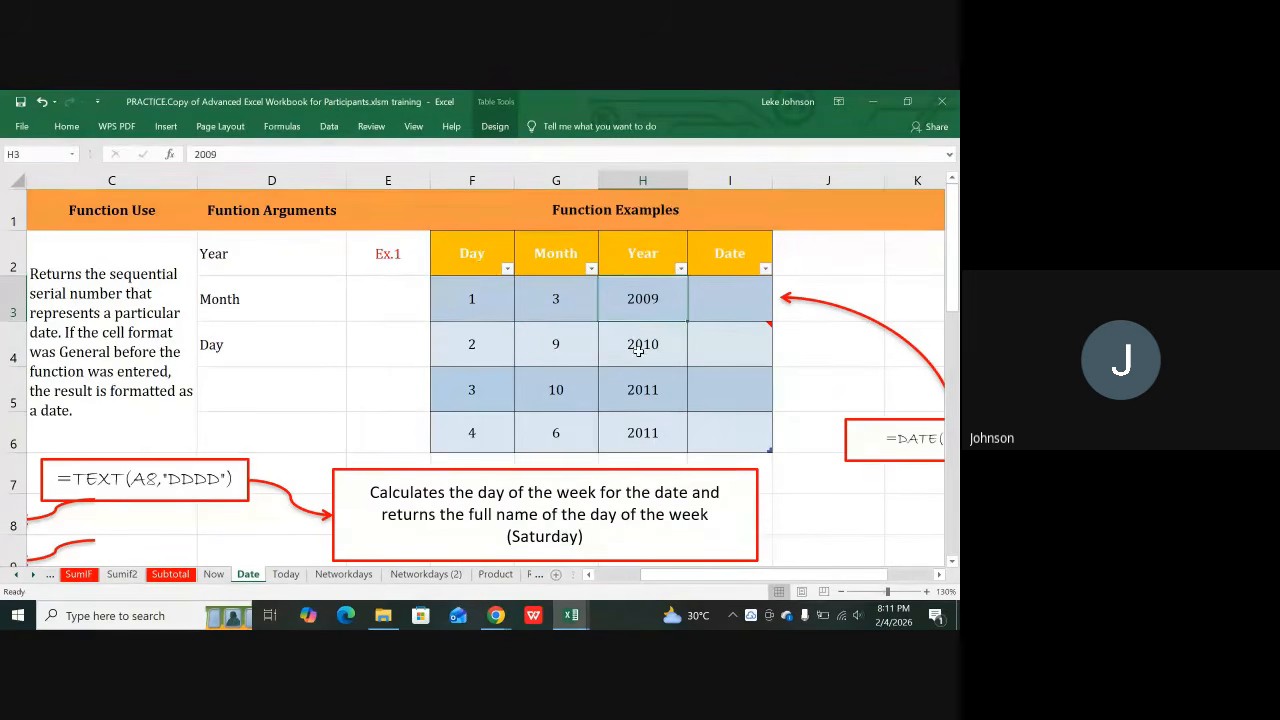
click(640, 343)
click(645, 392)
click(652, 435)
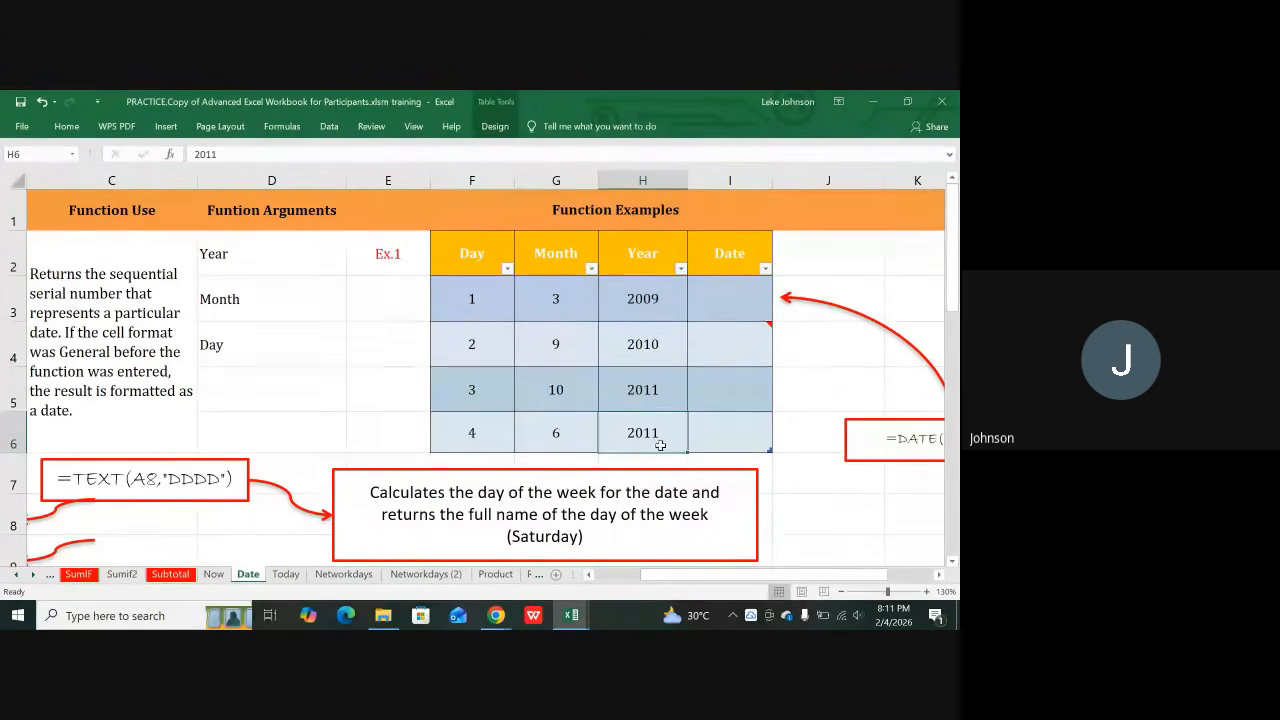
scroll(723, 388, right, 2)
click(723, 388)
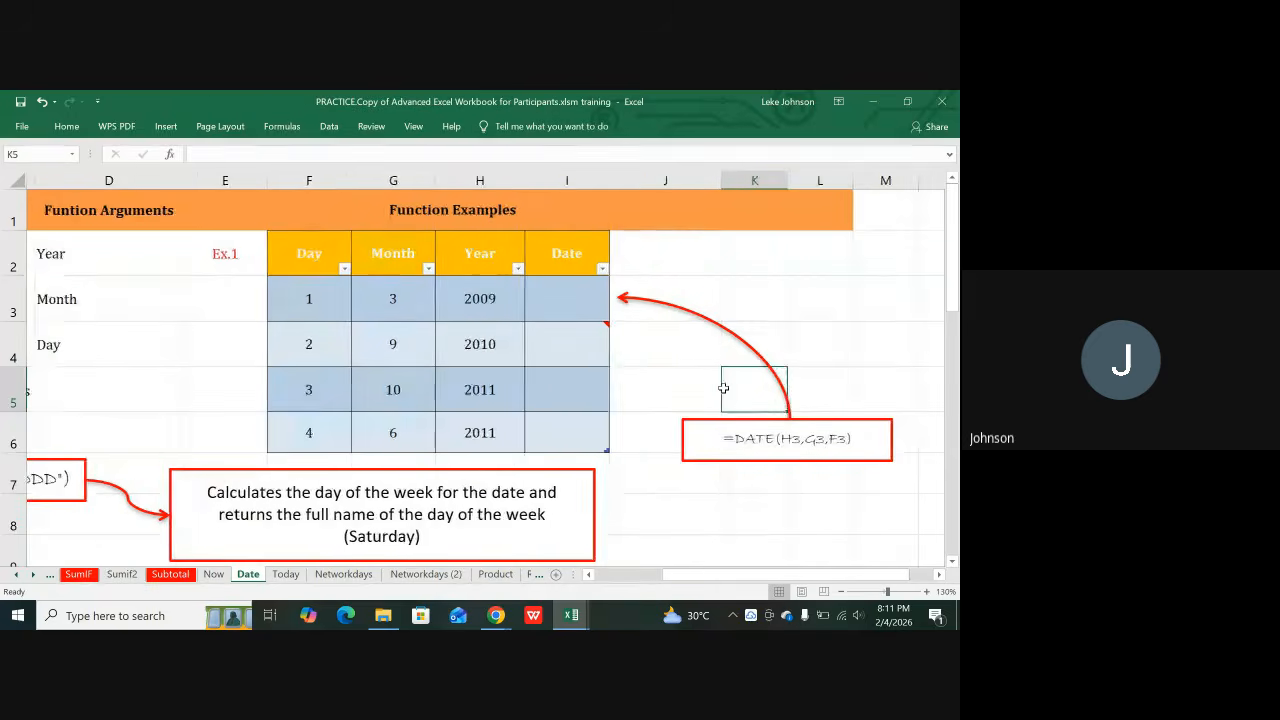
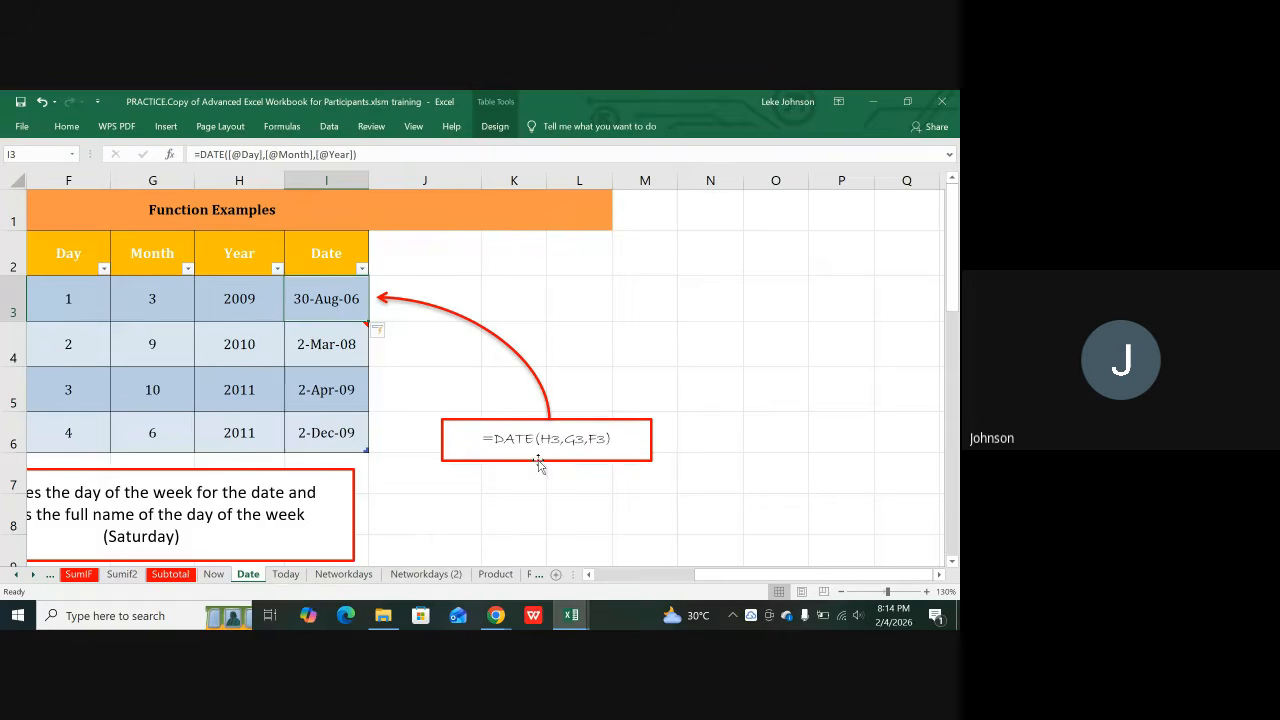
Step: Review row 3's Day, Month and Year values, the existing DATE formulas and H20's #NUM! error
click(57, 294)
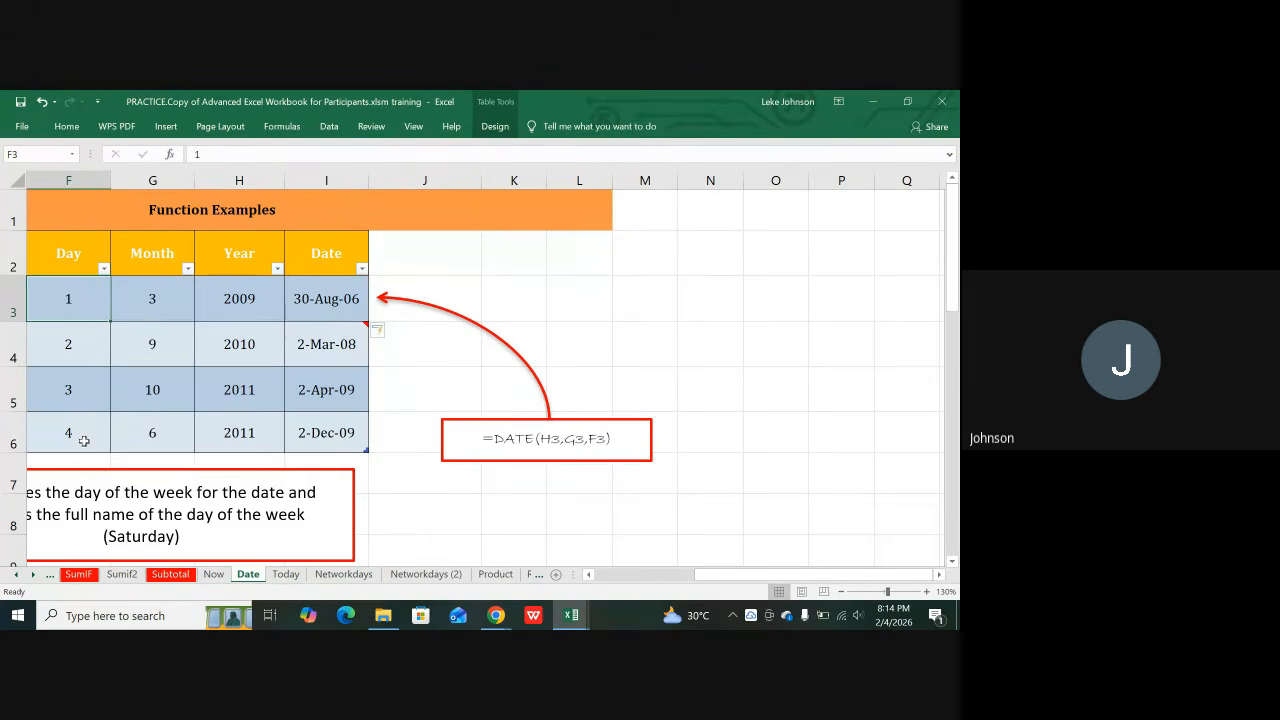
click(158, 298)
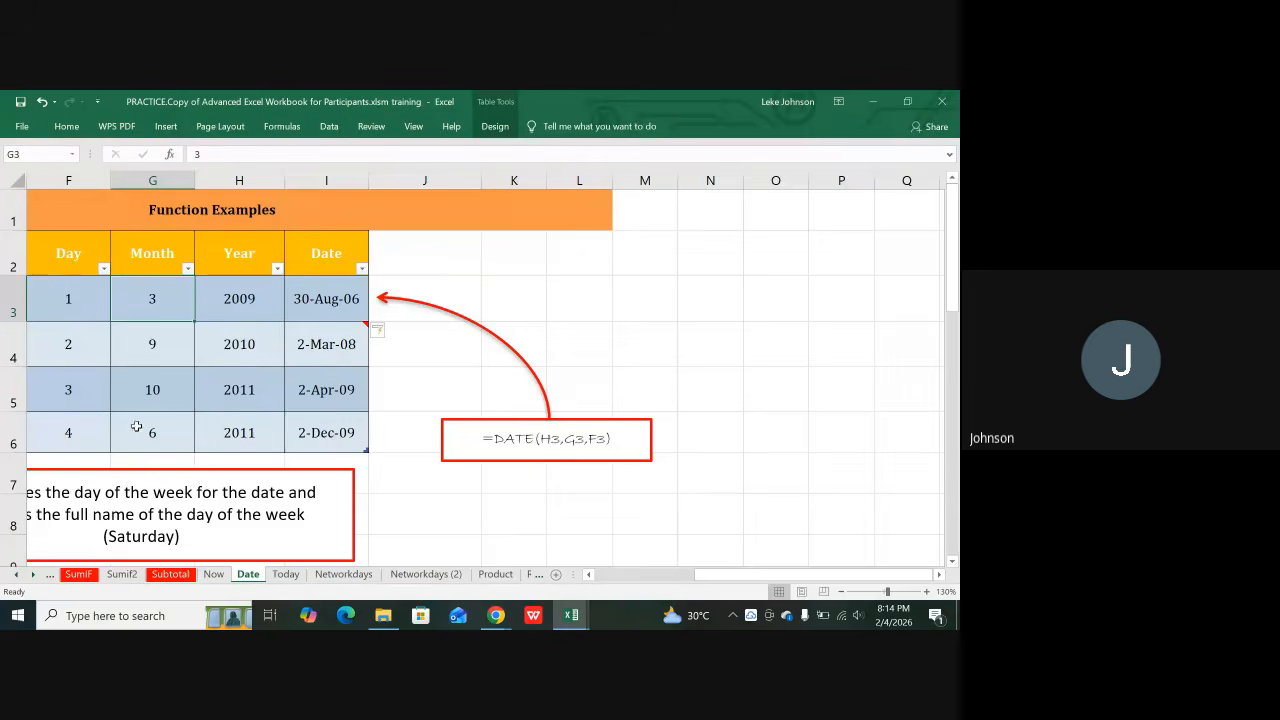
click(205, 303)
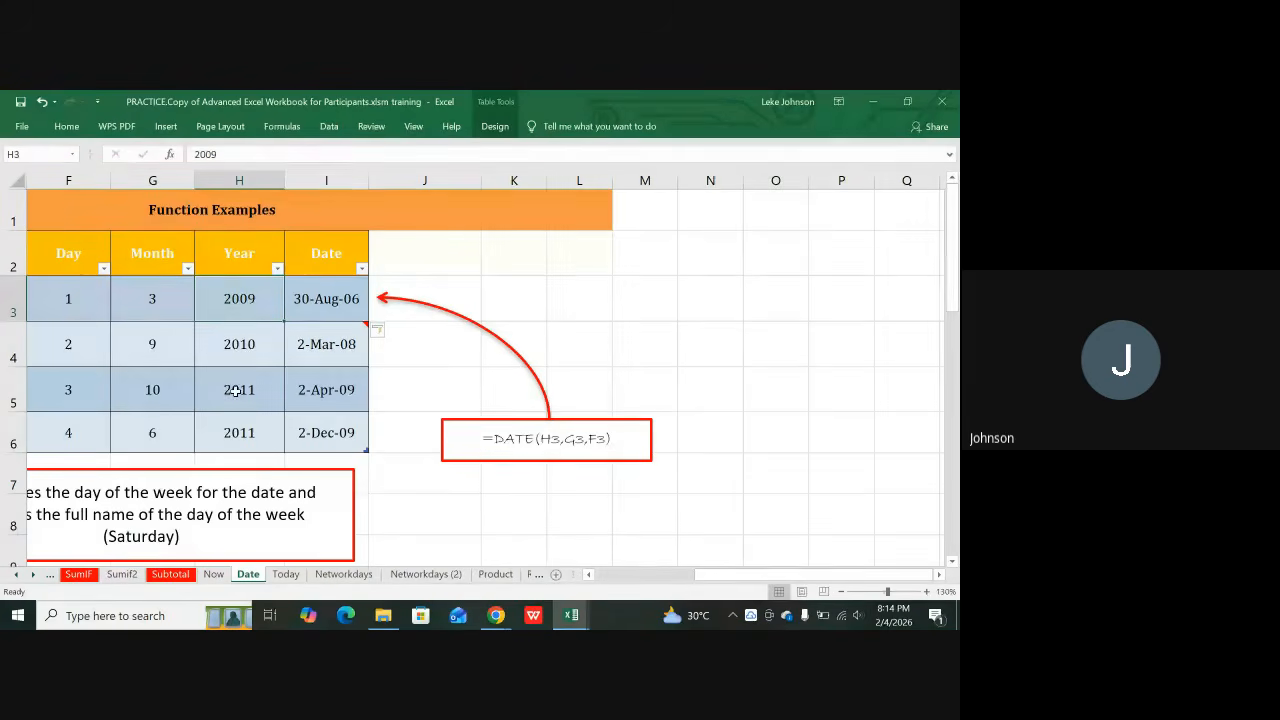
drag(735, 578, 686, 565)
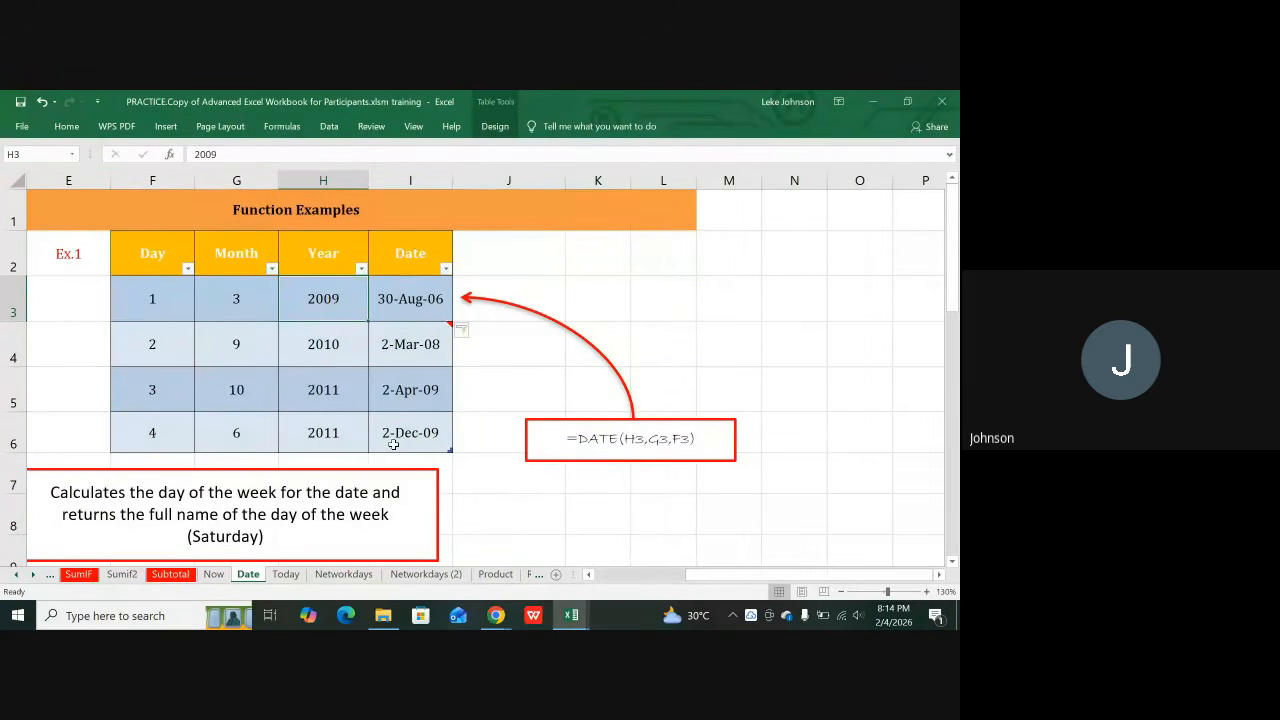
click(402, 342)
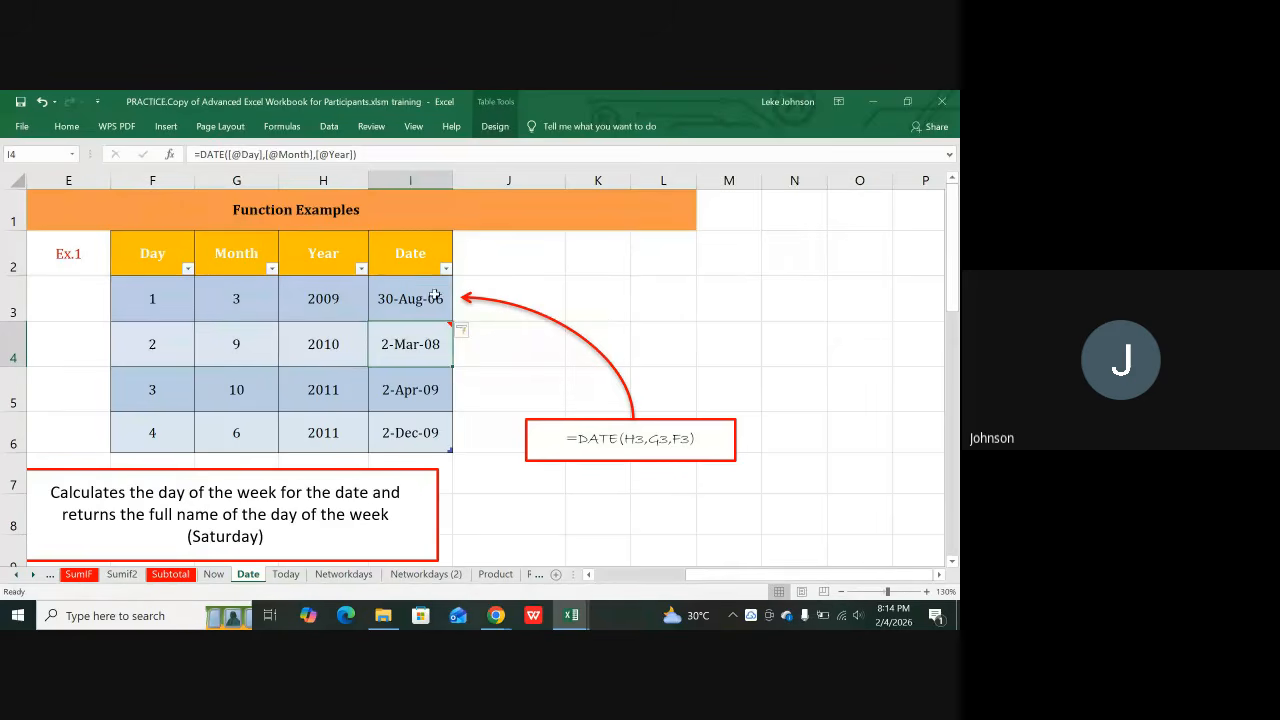
click(425, 298)
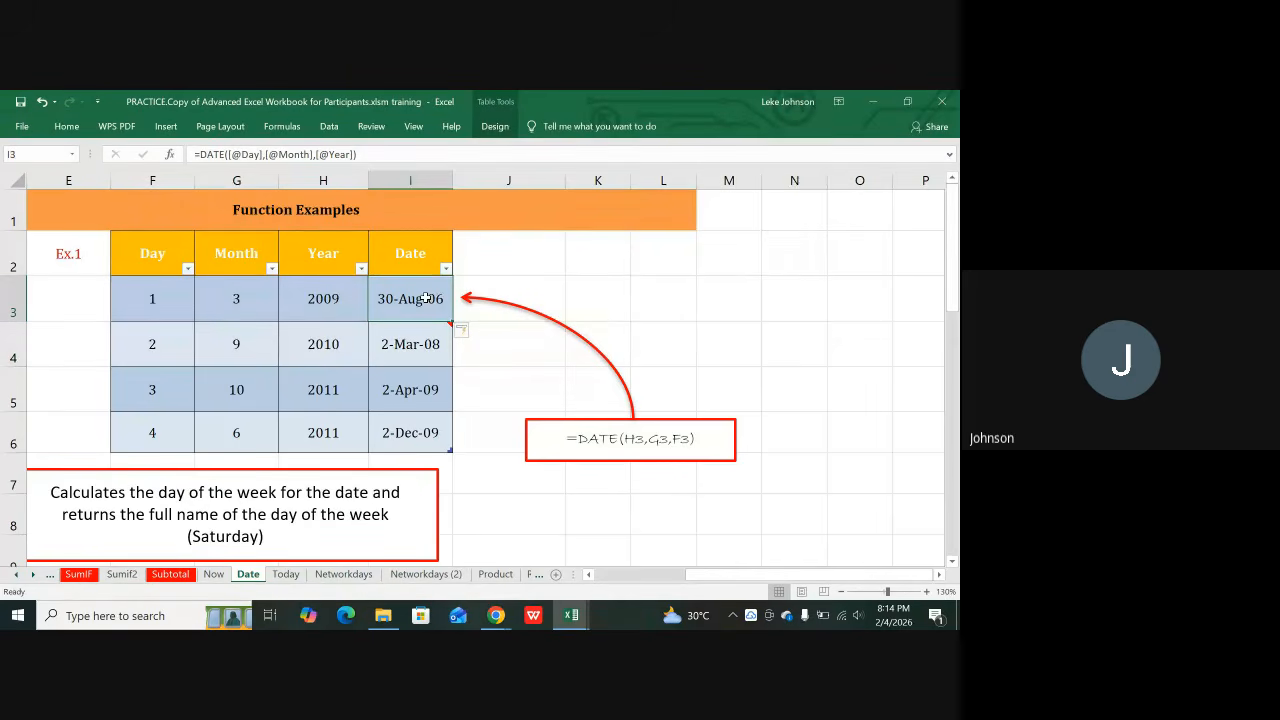
mouse_move(444, 334)
scroll(342, 380, down, 5)
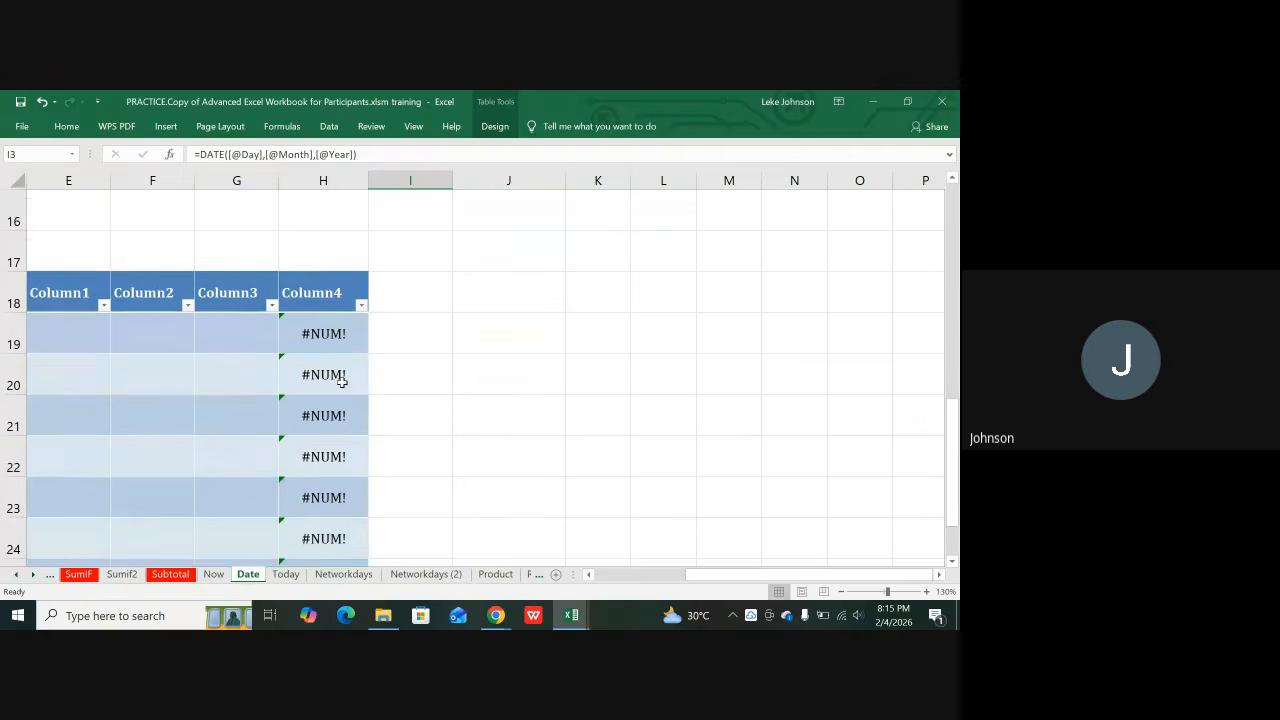
click(342, 380)
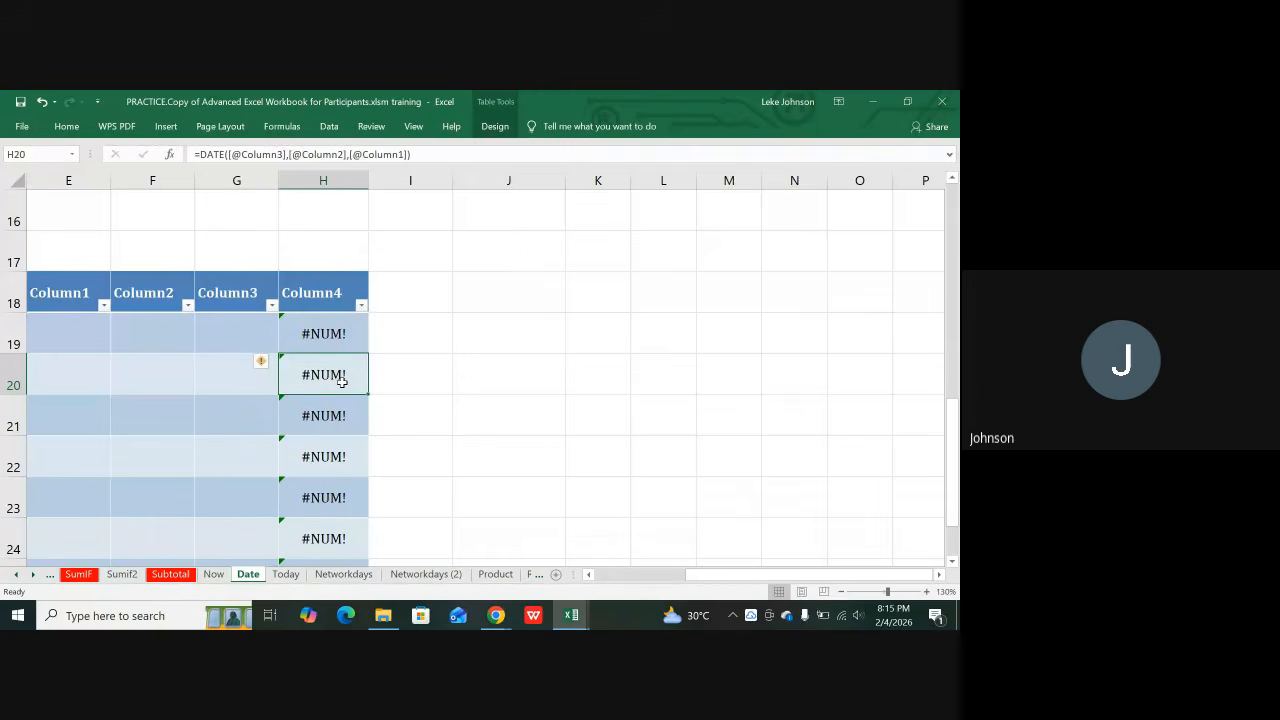
scroll(342, 380, up, 5)
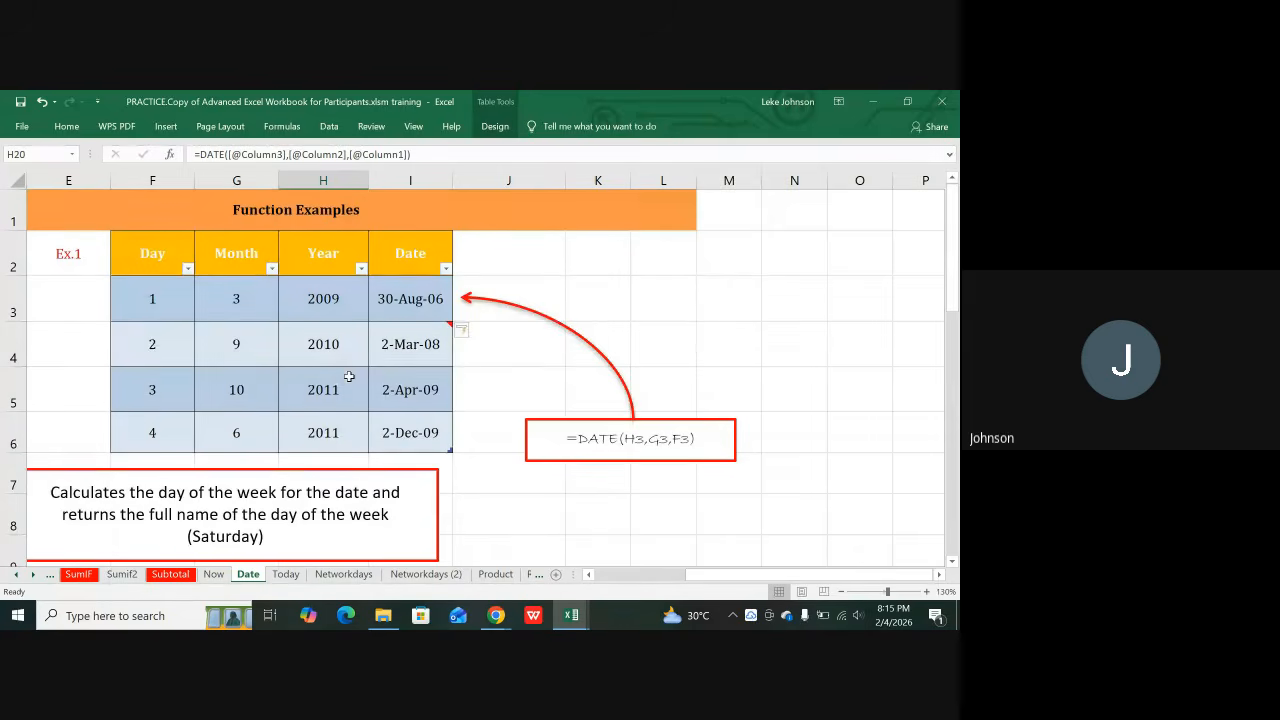
Step: Rewrite I3 as =DATE(Year, Month, Day) from row 3's cells, filling the whole Date column
click(399, 314)
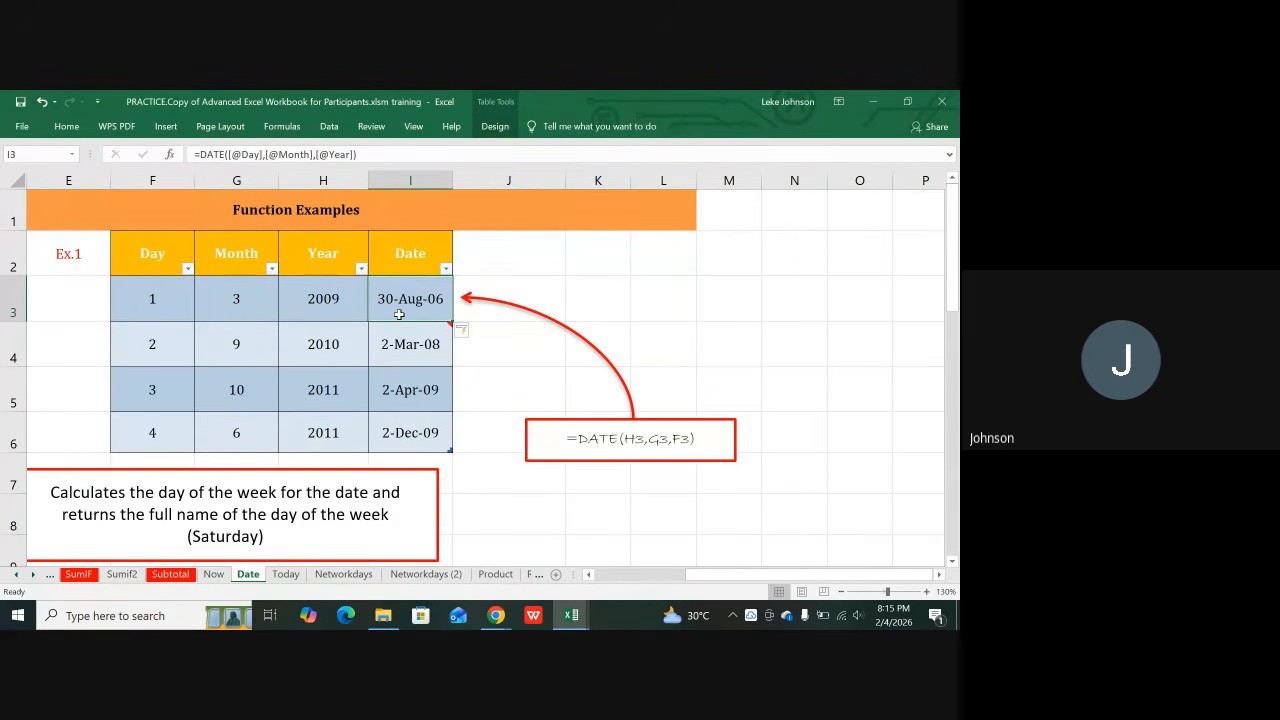
mouse_move(402, 354)
text(=)
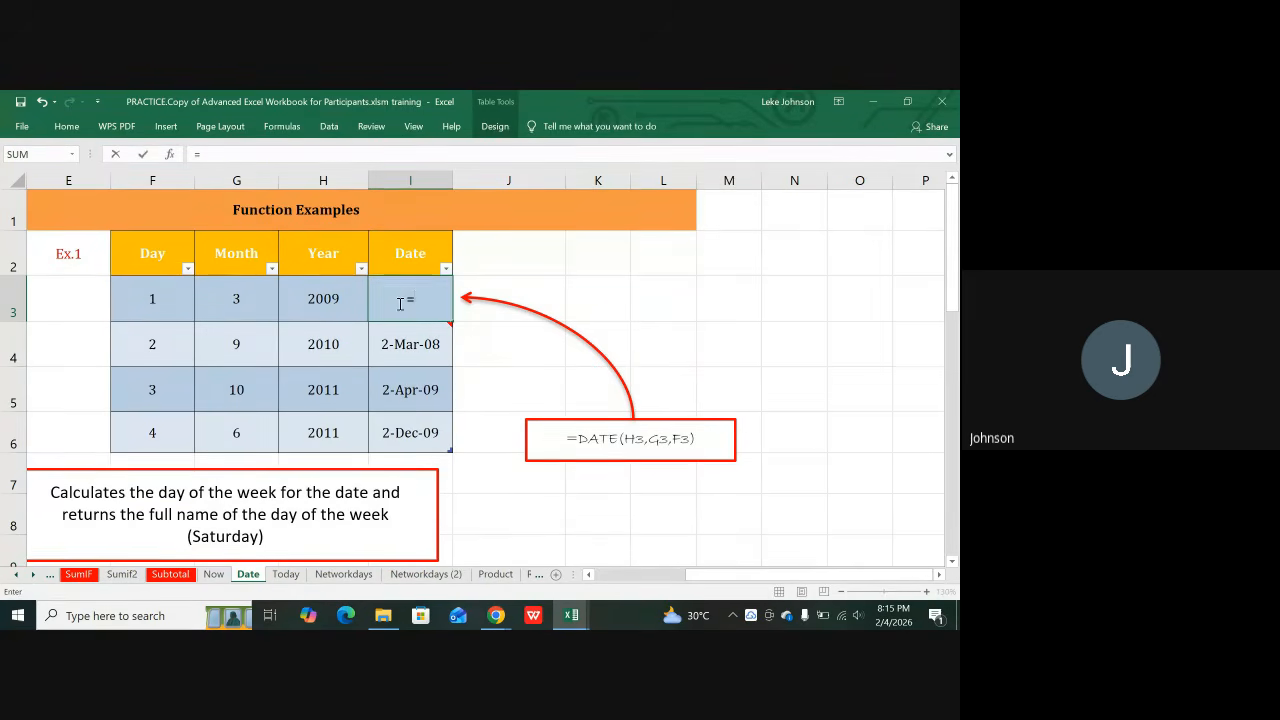
text(DATE)
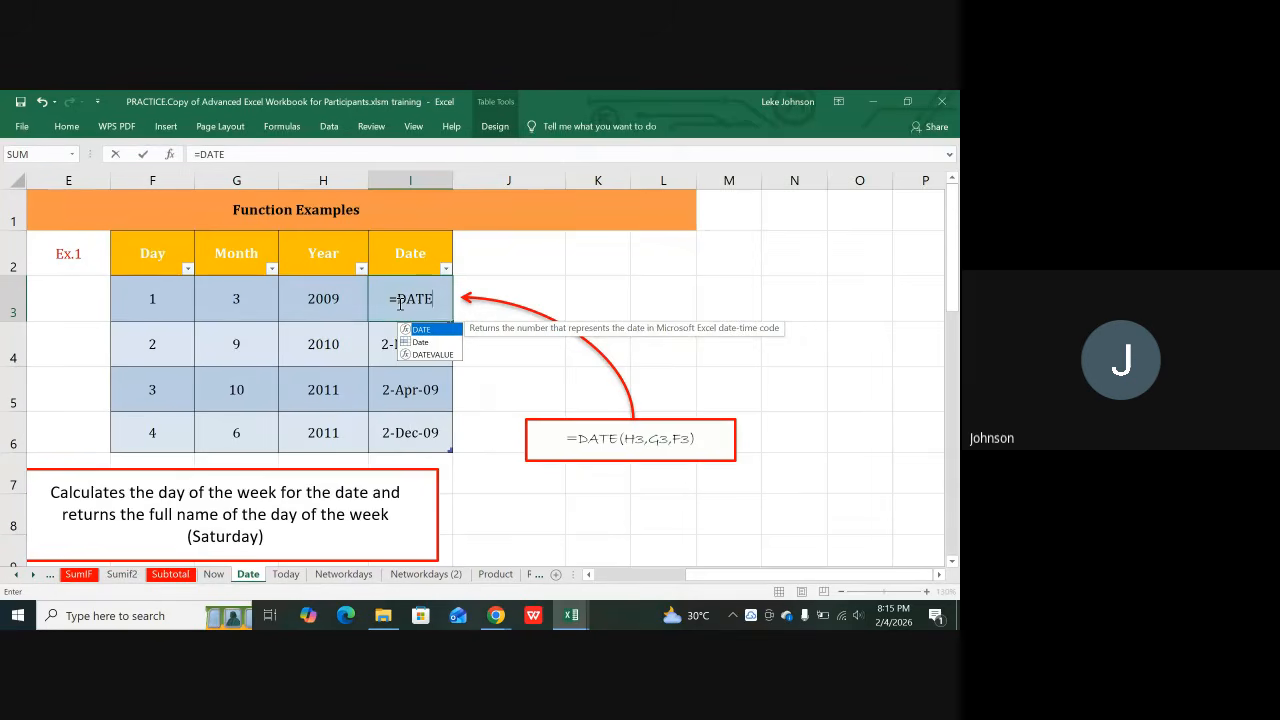
text(()
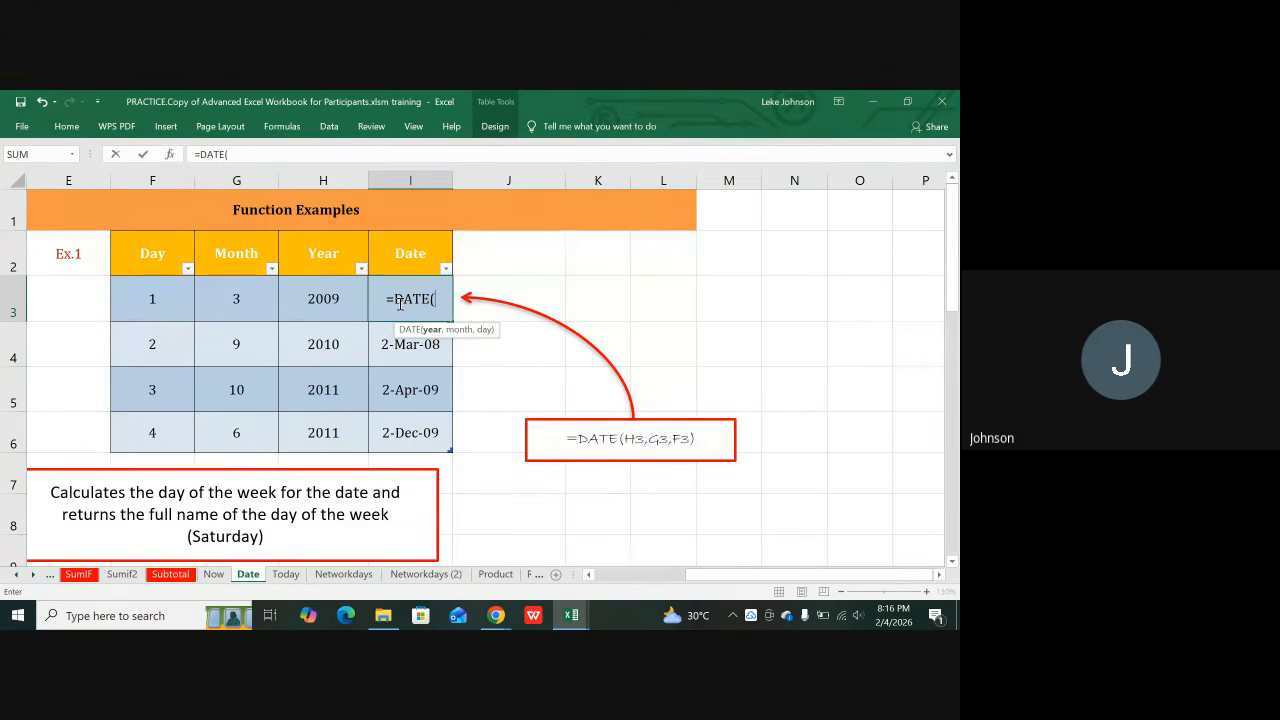
click(317, 302)
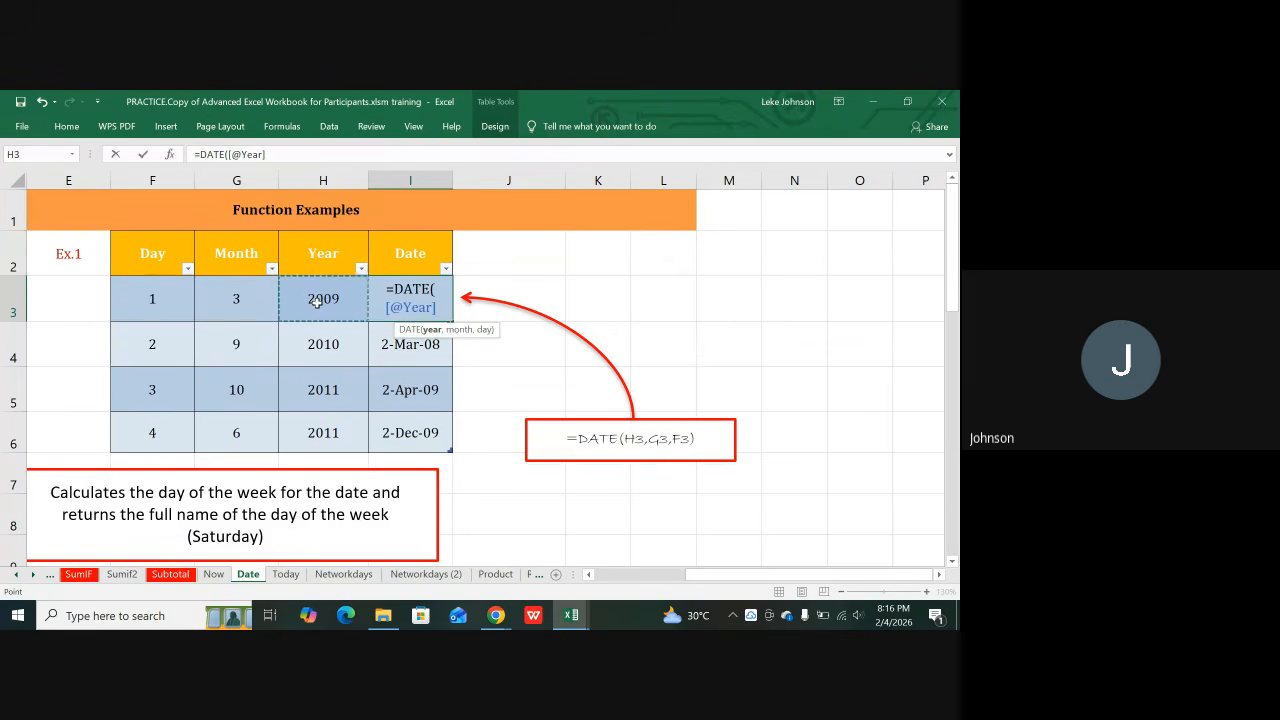
text(,)
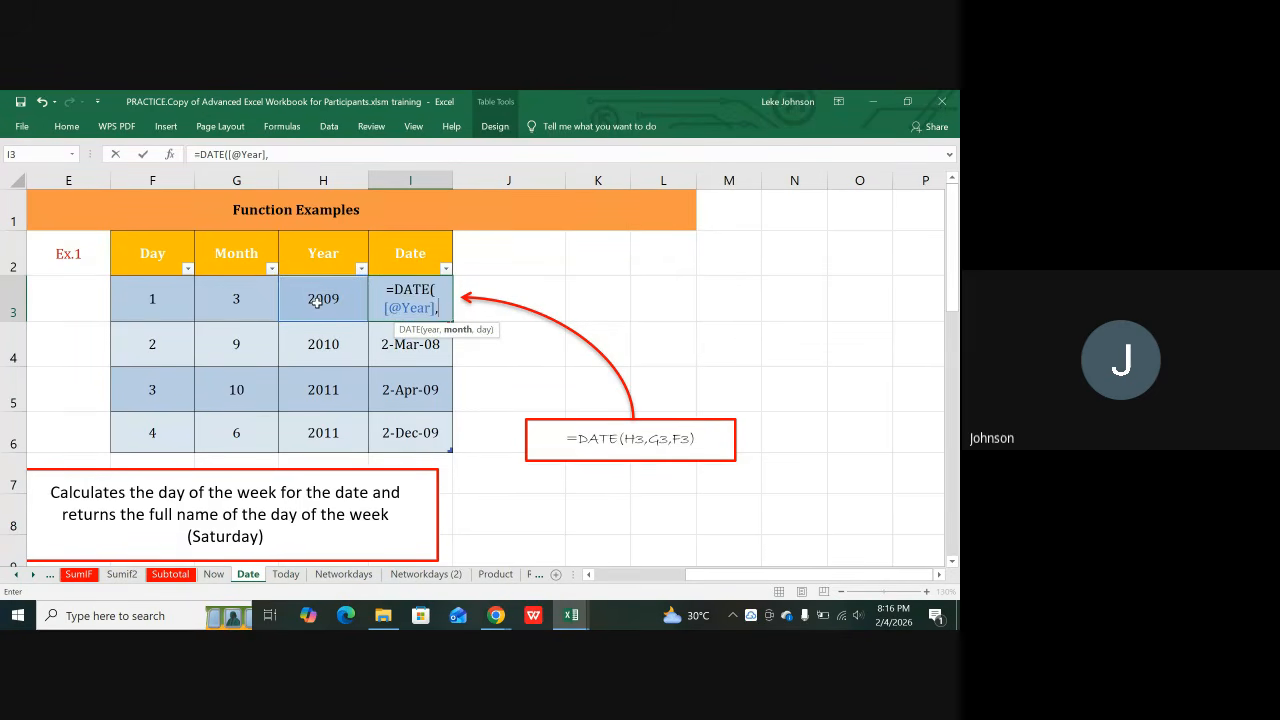
click(240, 304)
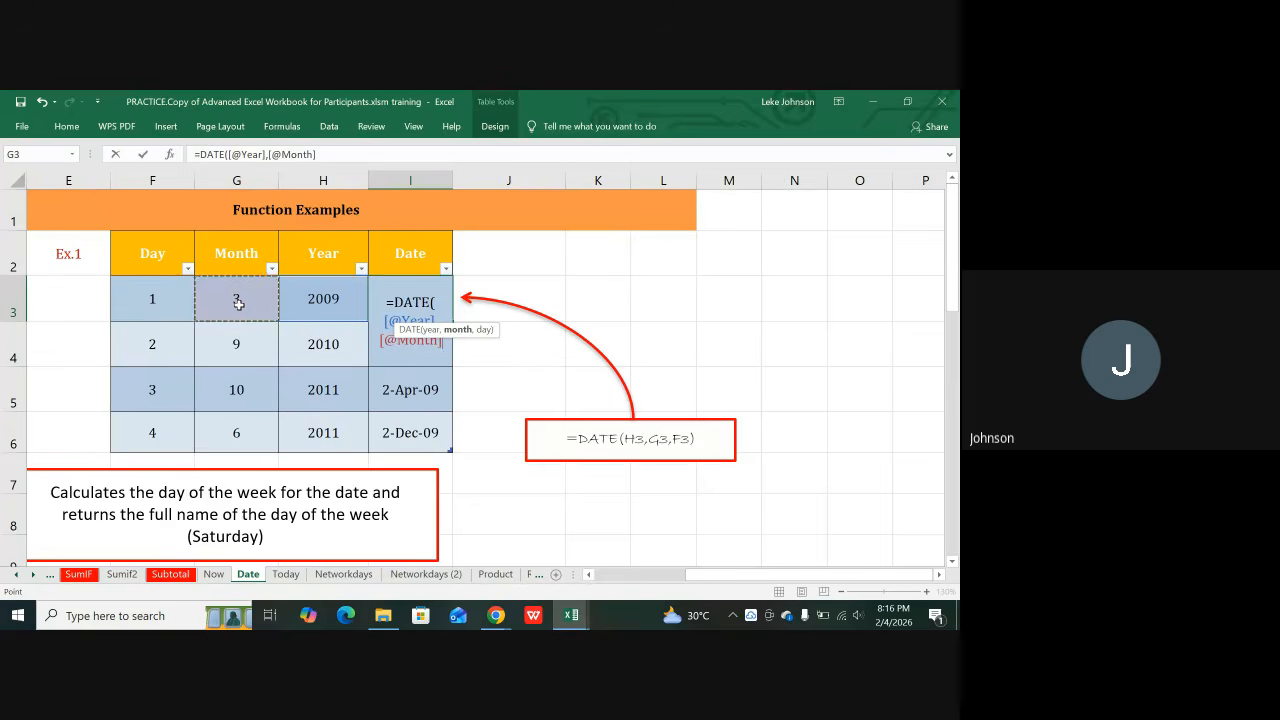
text(,)
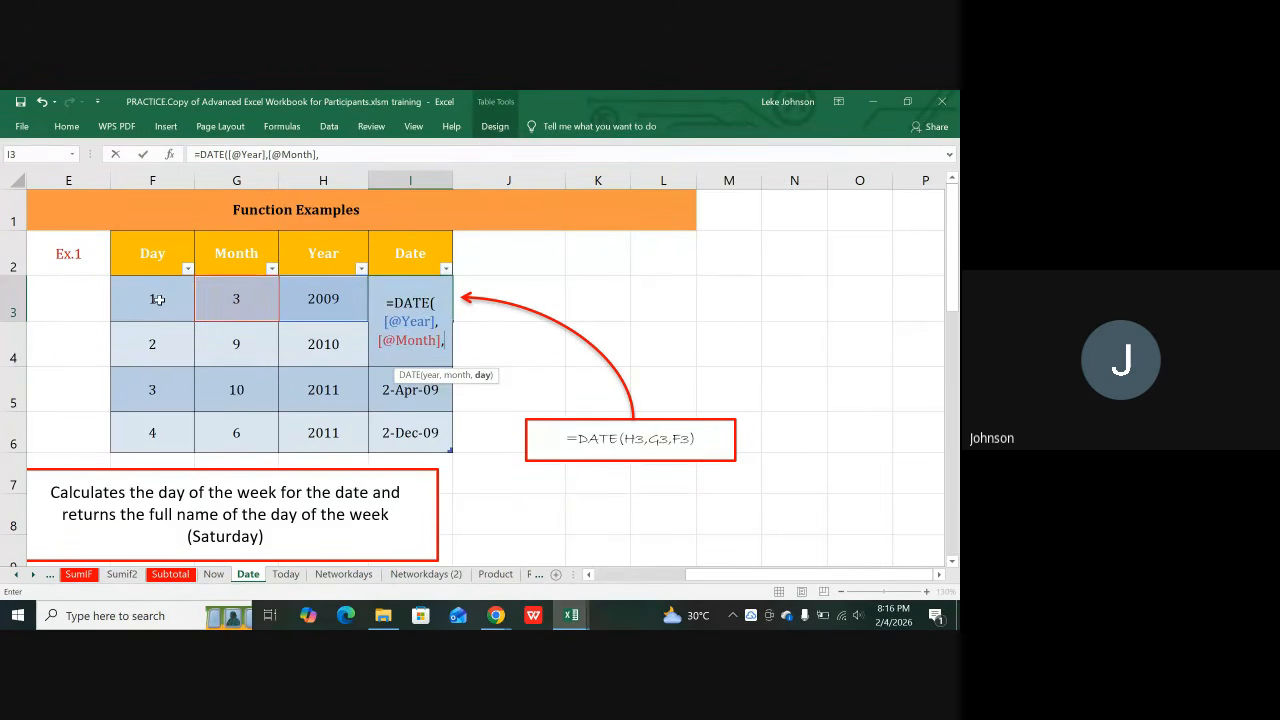
click(157, 299)
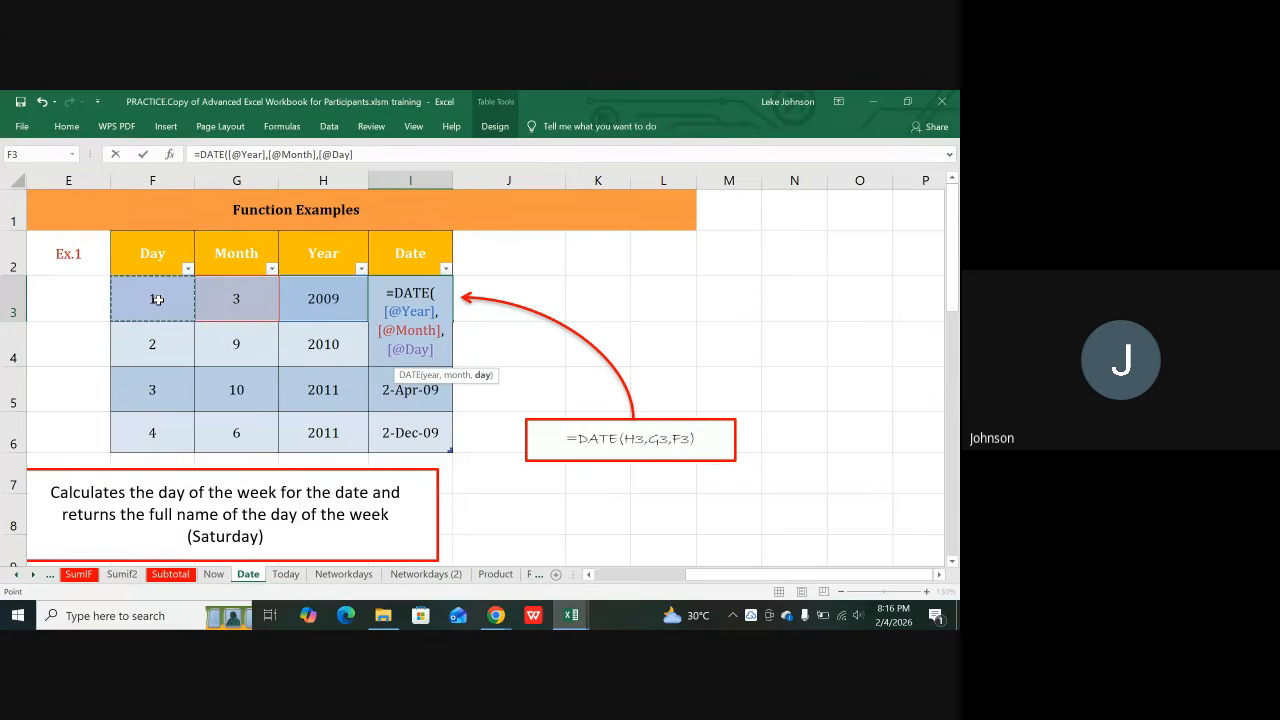
text())
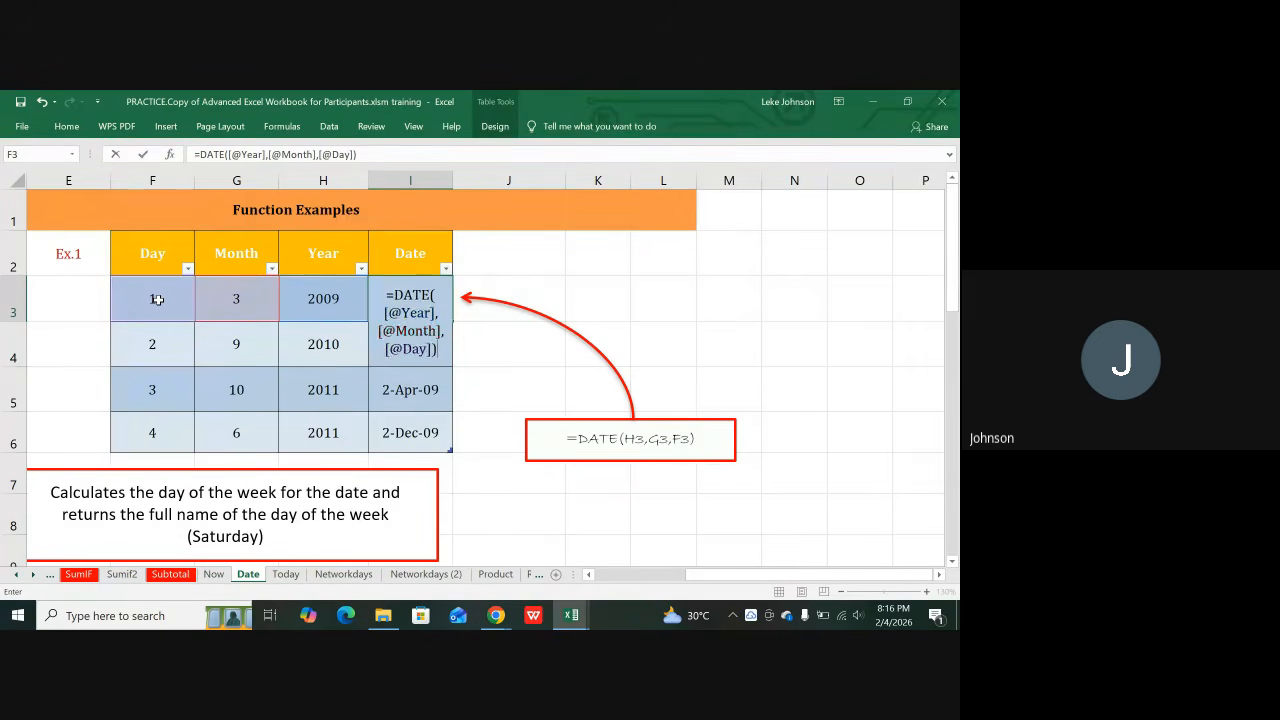
key(Return)
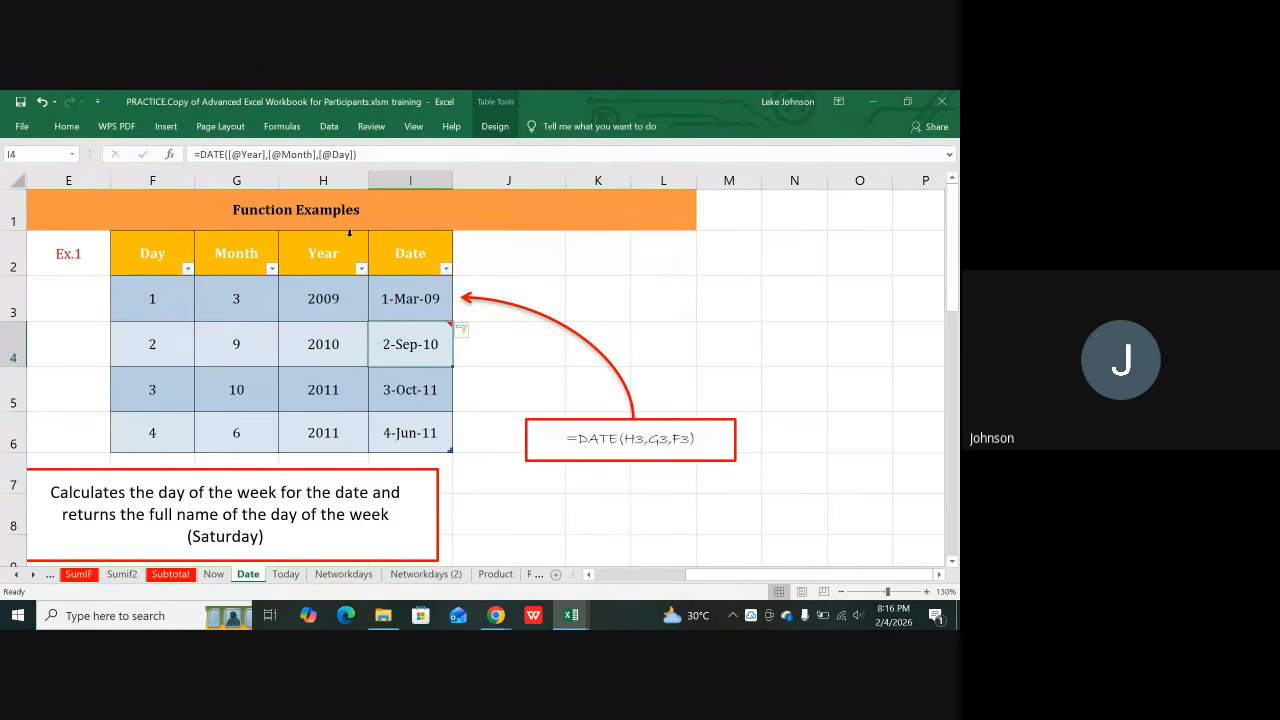
Step: Point out the Year, Month and Day values in rows 3 and 4, then go to the Now sheet
click(349, 302)
click(251, 310)
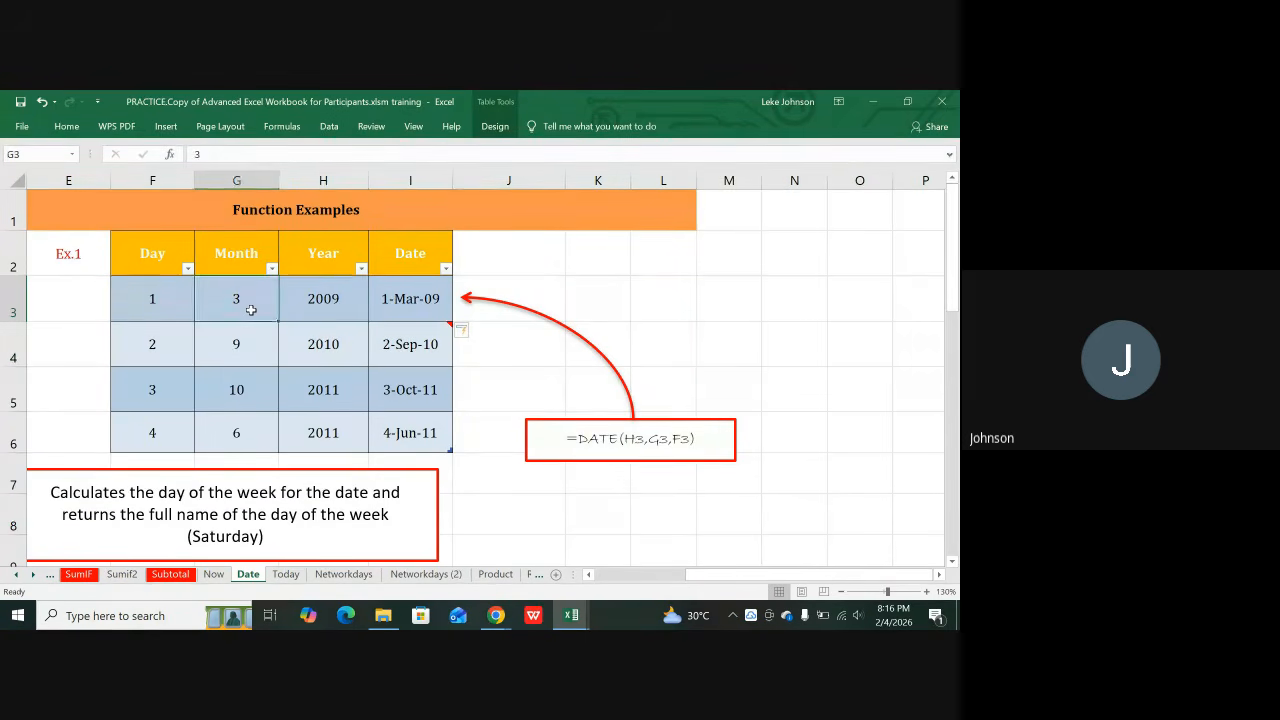
click(146, 311)
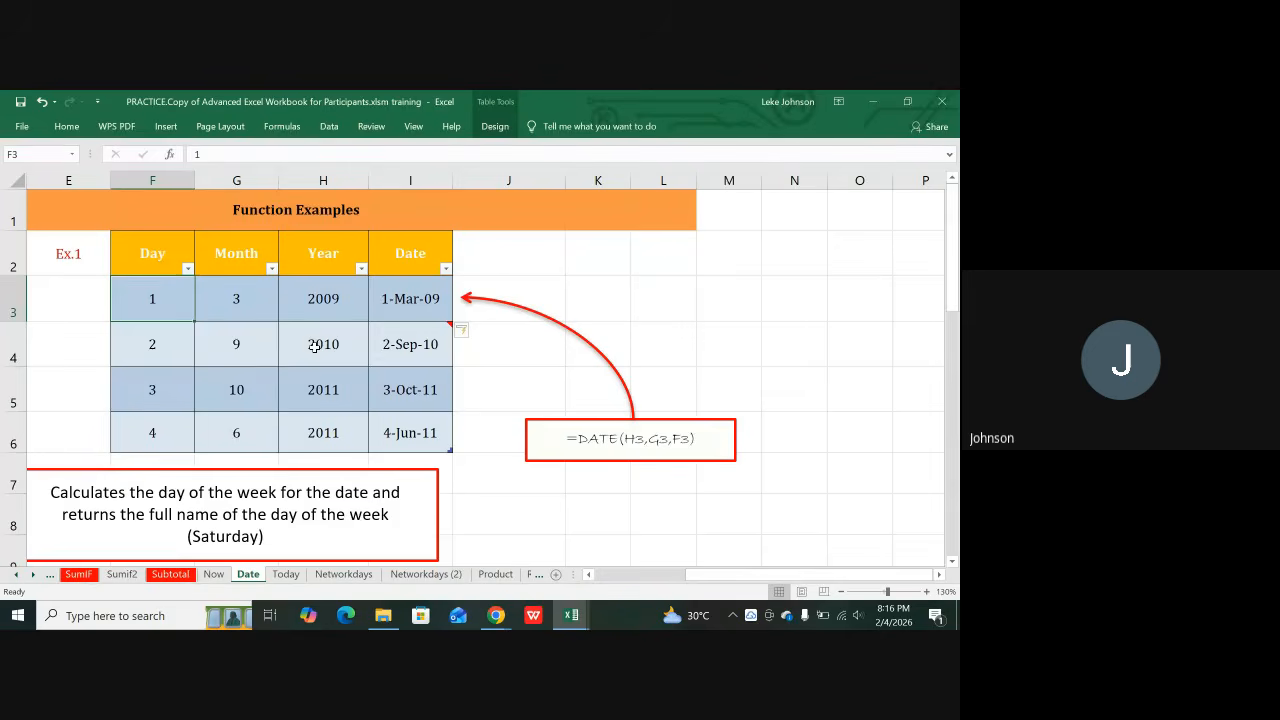
click(310, 348)
click(250, 352)
click(168, 336)
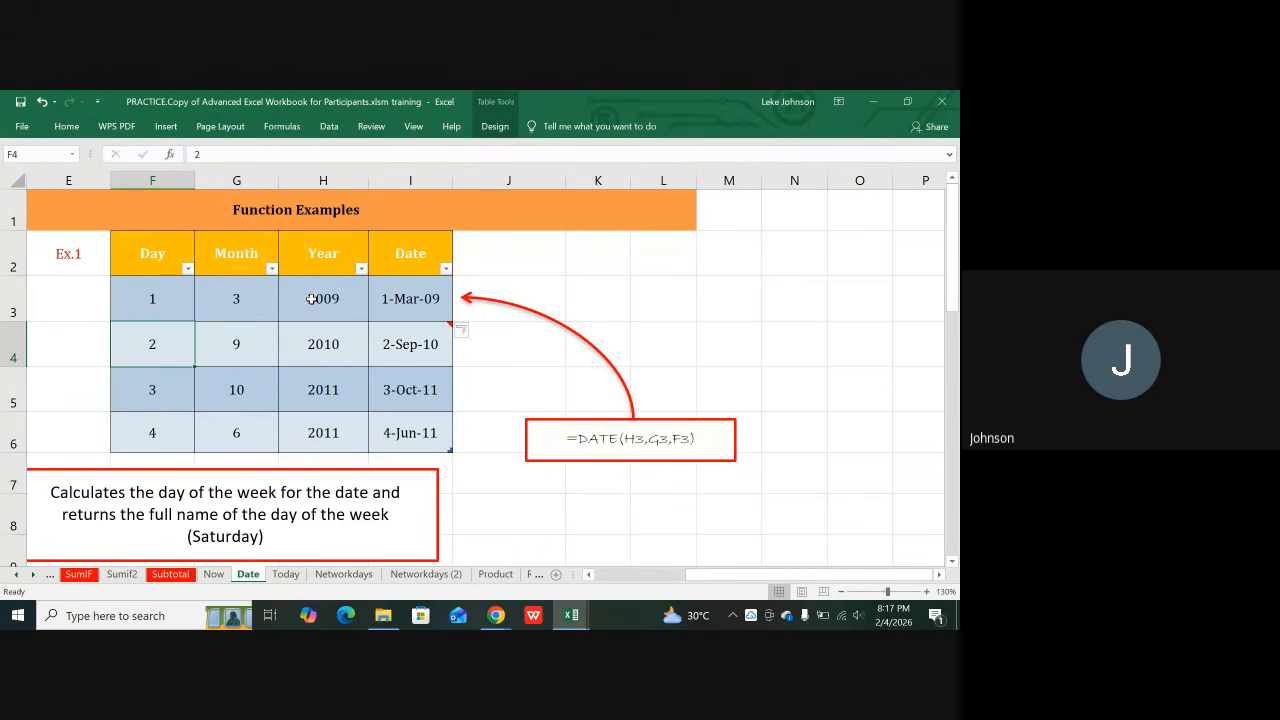
click(216, 575)
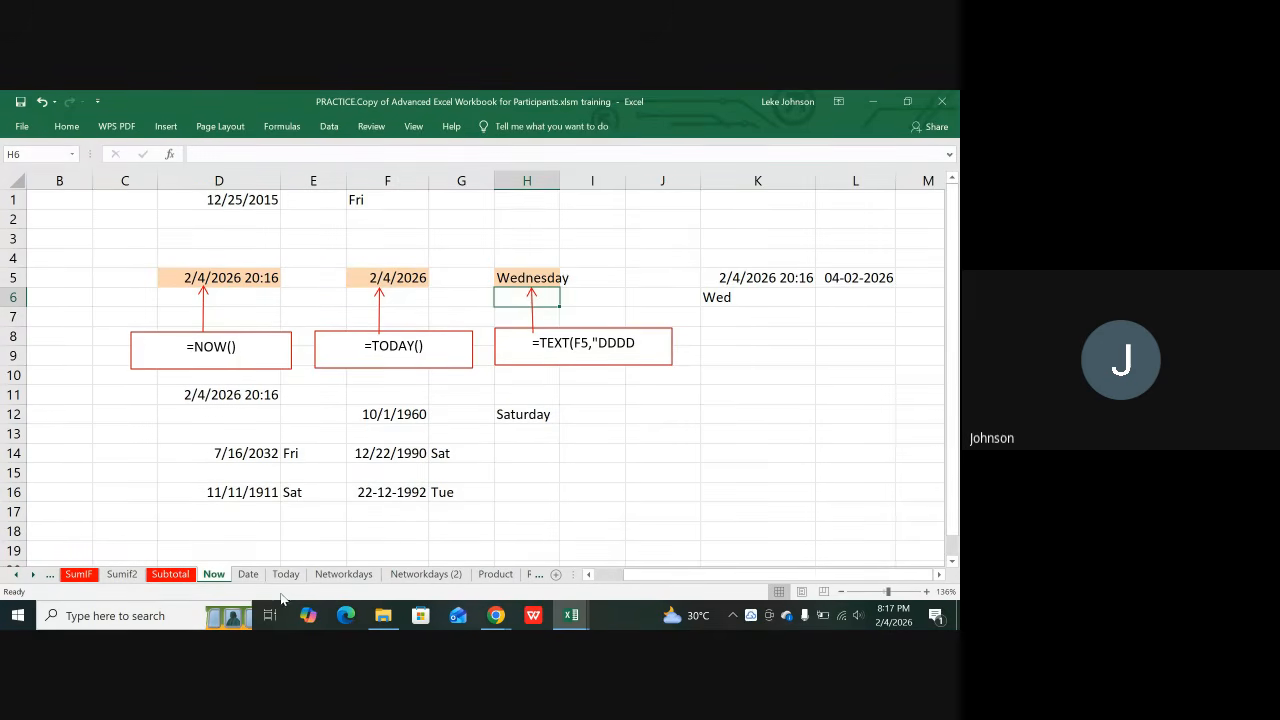
Step: Return to the Date sheet showing 1-Mar-09 through 4-Jun-11 in the Date column
click(248, 574)
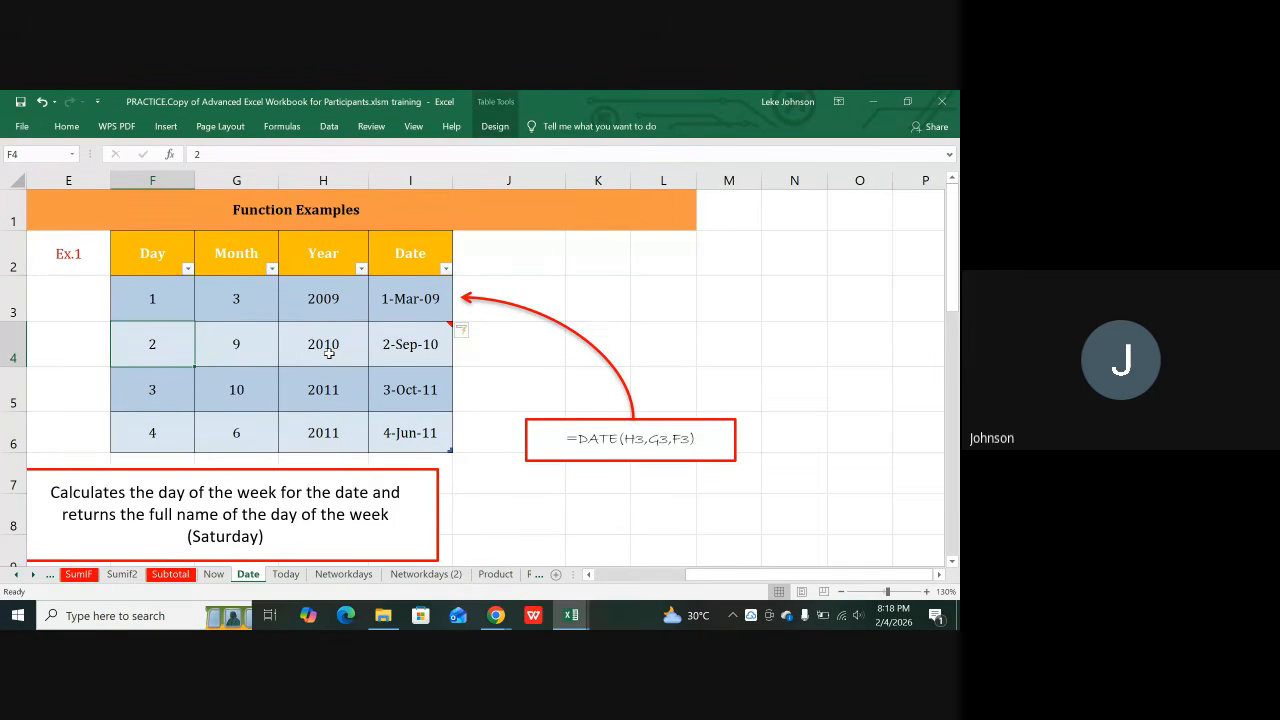
click(149, 298)
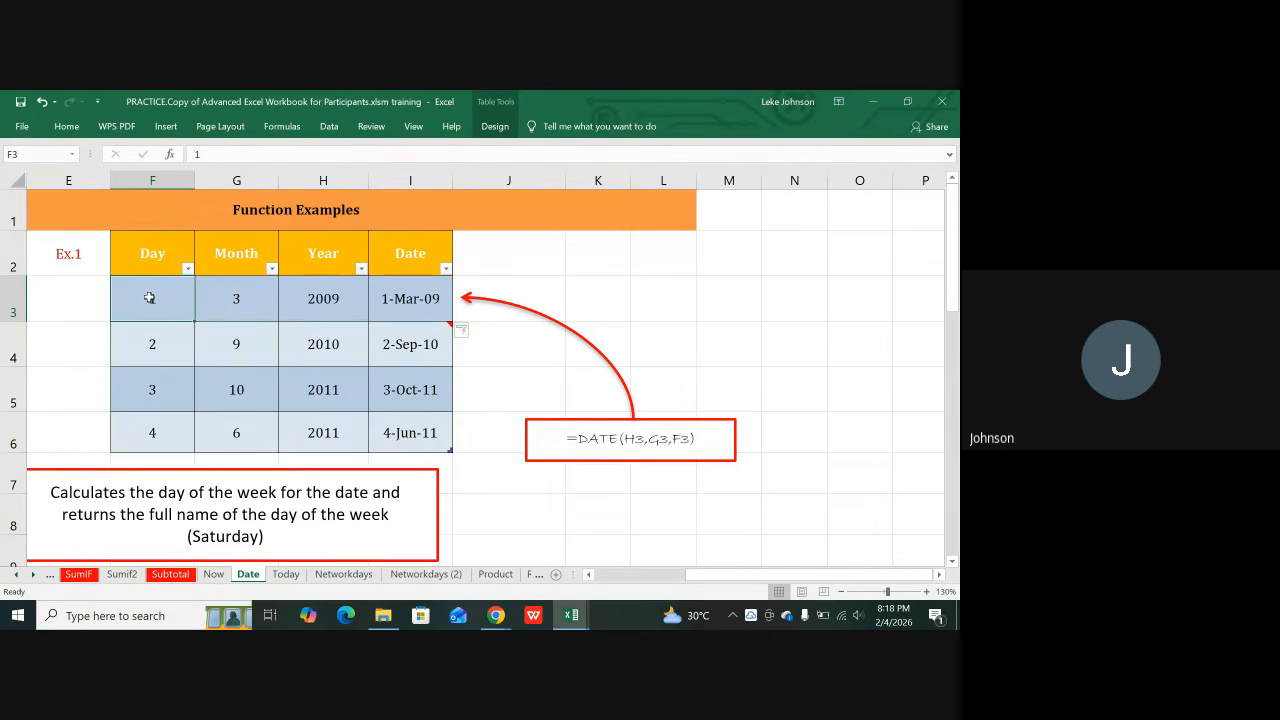
click(239, 300)
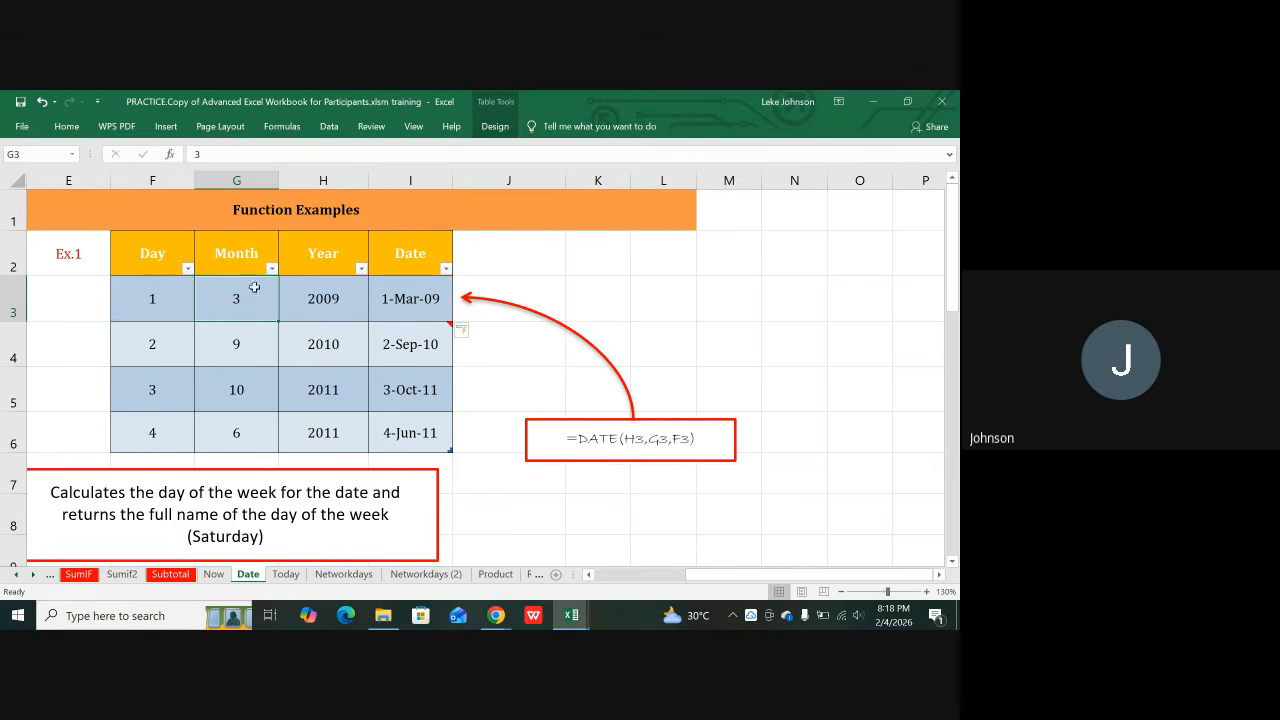
click(315, 299)
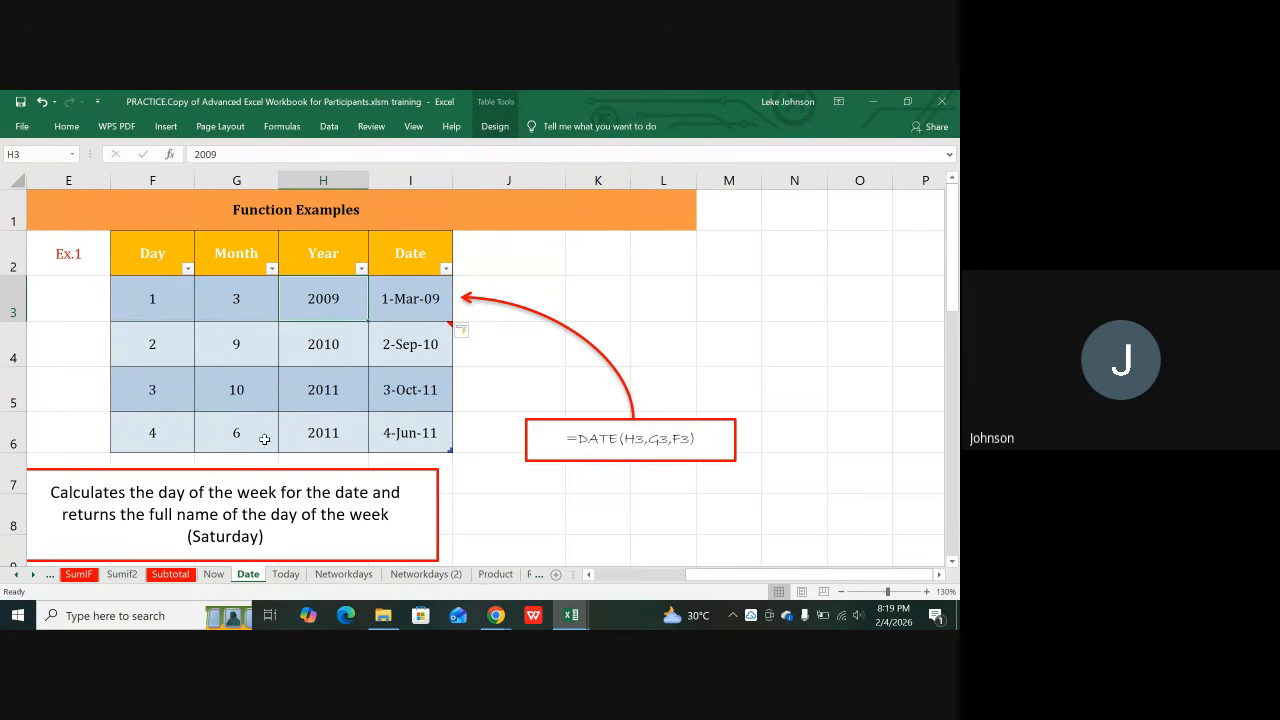
scroll(265, 455, down, 3)
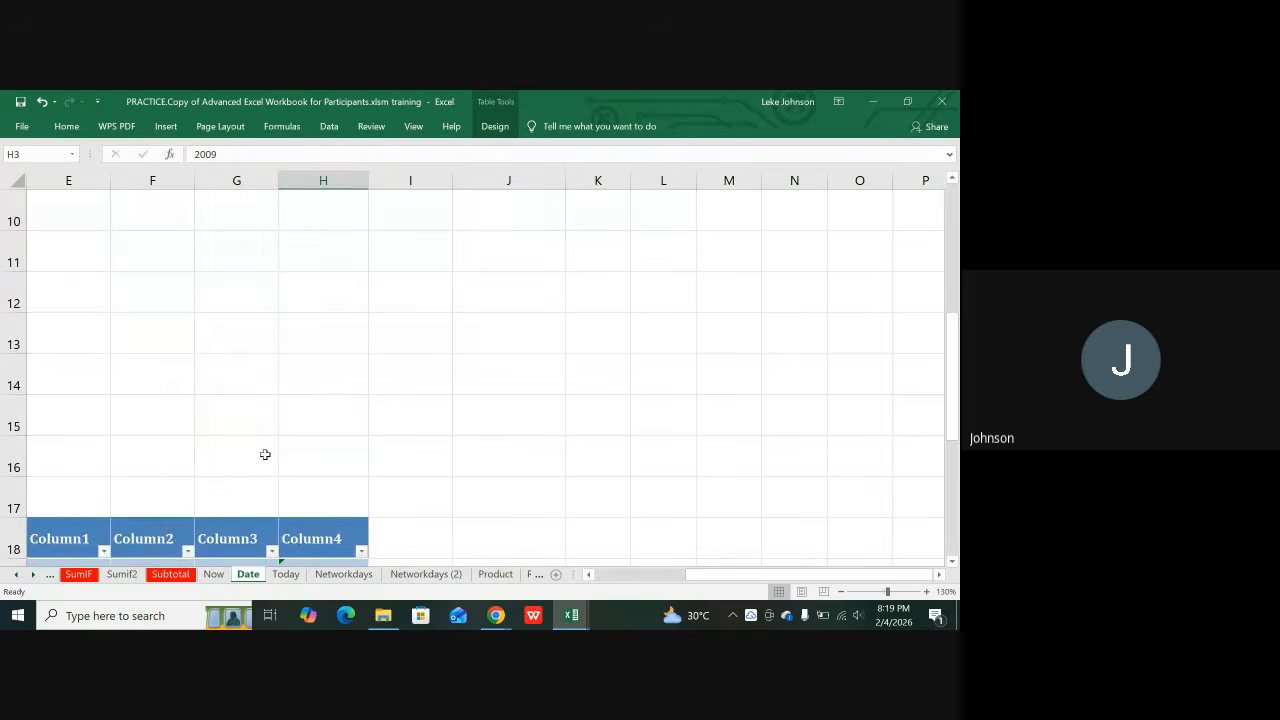
scroll(265, 455, down, 2)
scroll(265, 455, up, 3)
scroll(265, 455, up, 2)
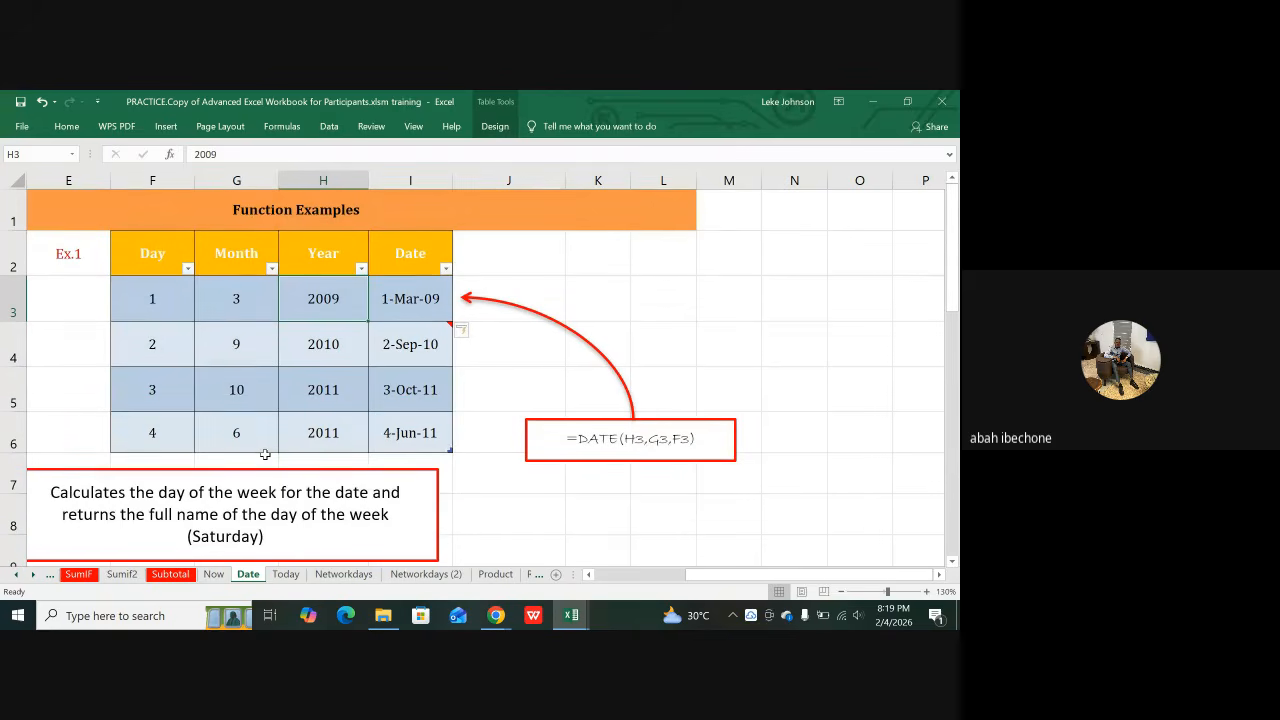
click(286, 574)
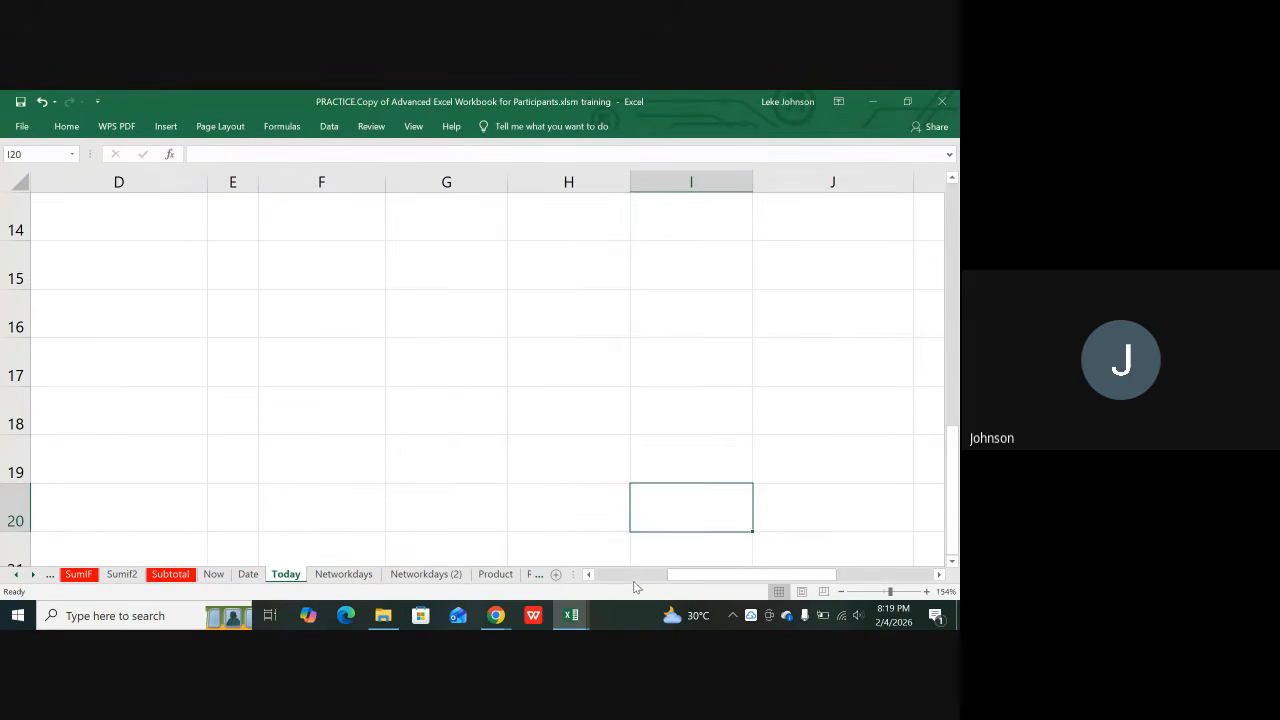
drag(670, 575, 596, 575)
scroll(267, 393, up, 5)
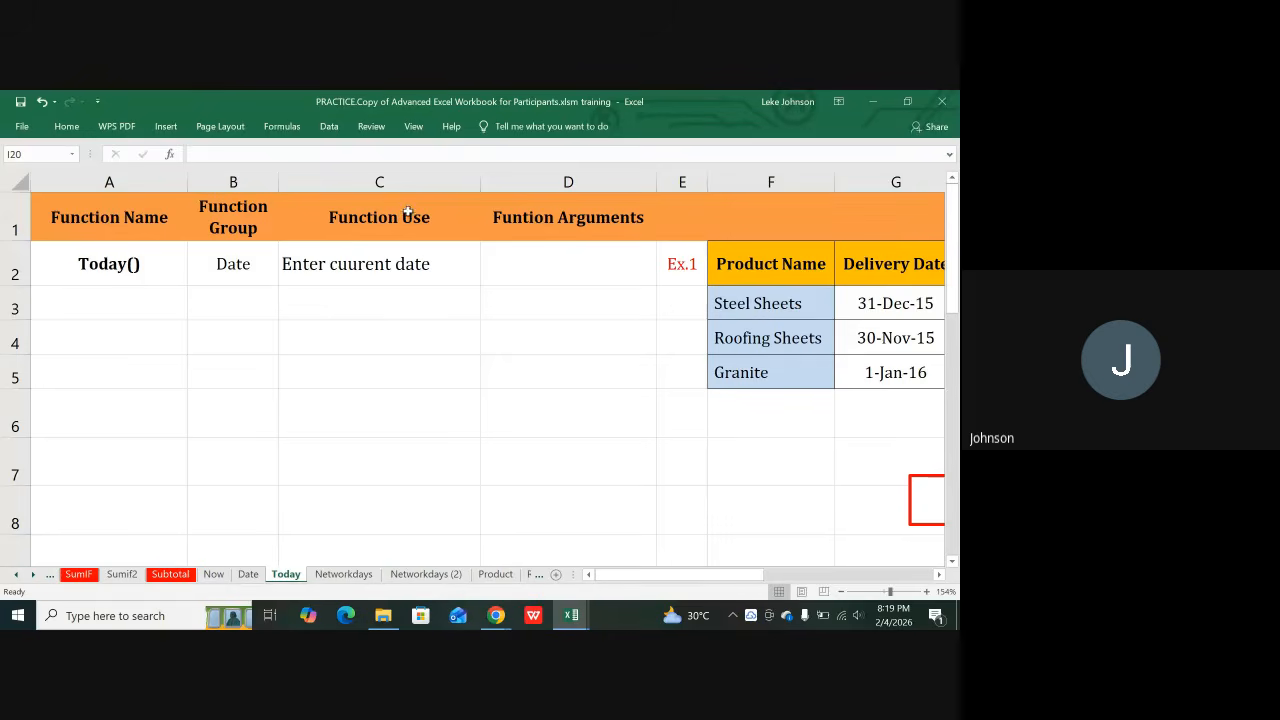
click(375, 263)
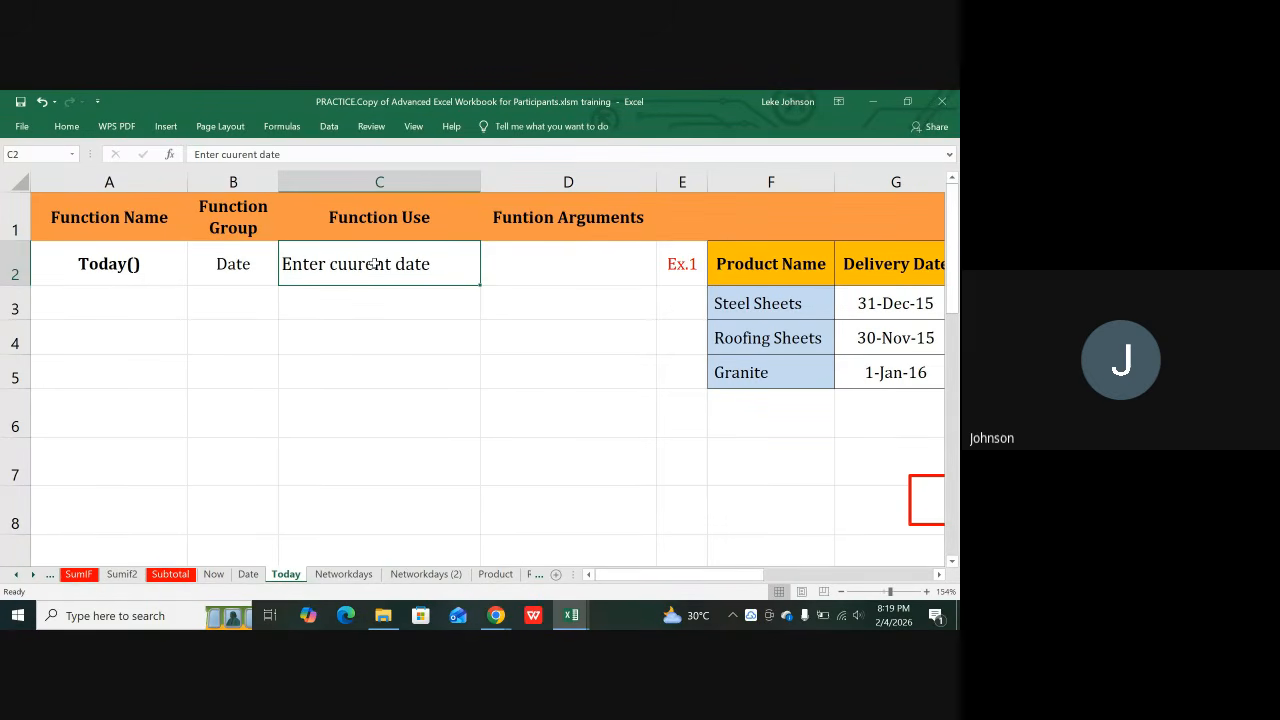
key(Right)
key(Right)
key(Right)
key(Right)
key(Right)
key(Right)
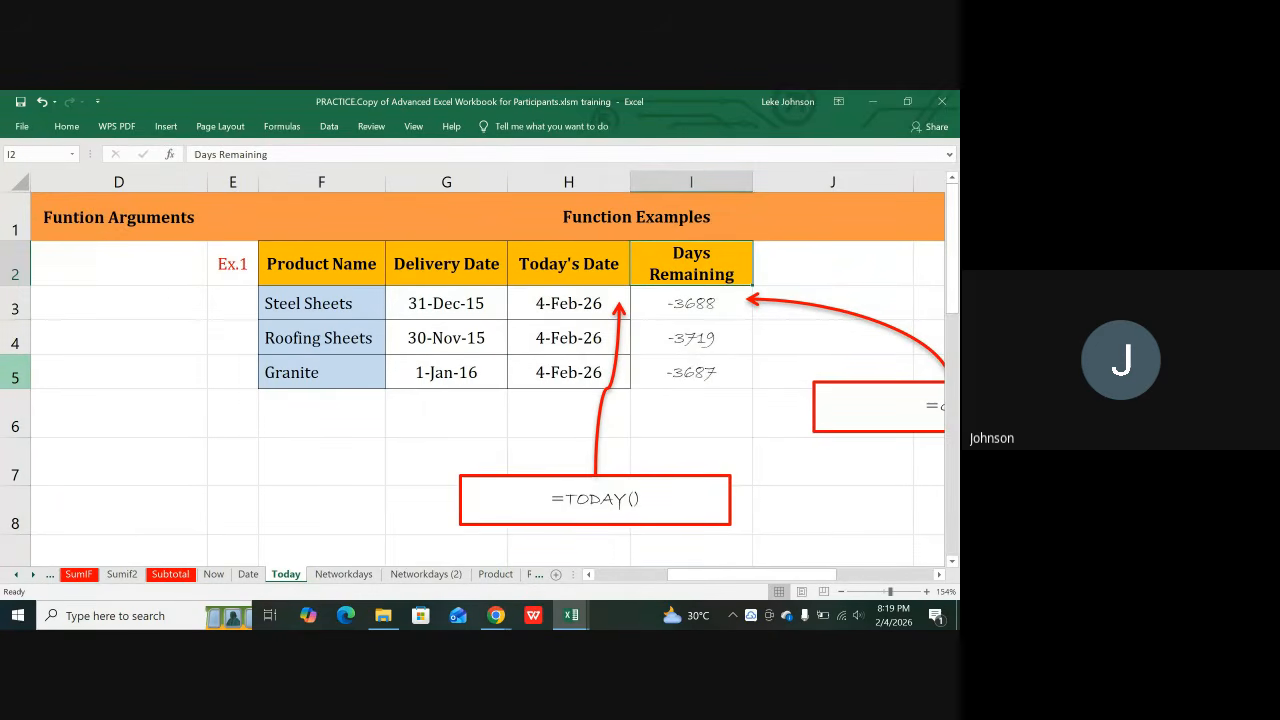
click(434, 296)
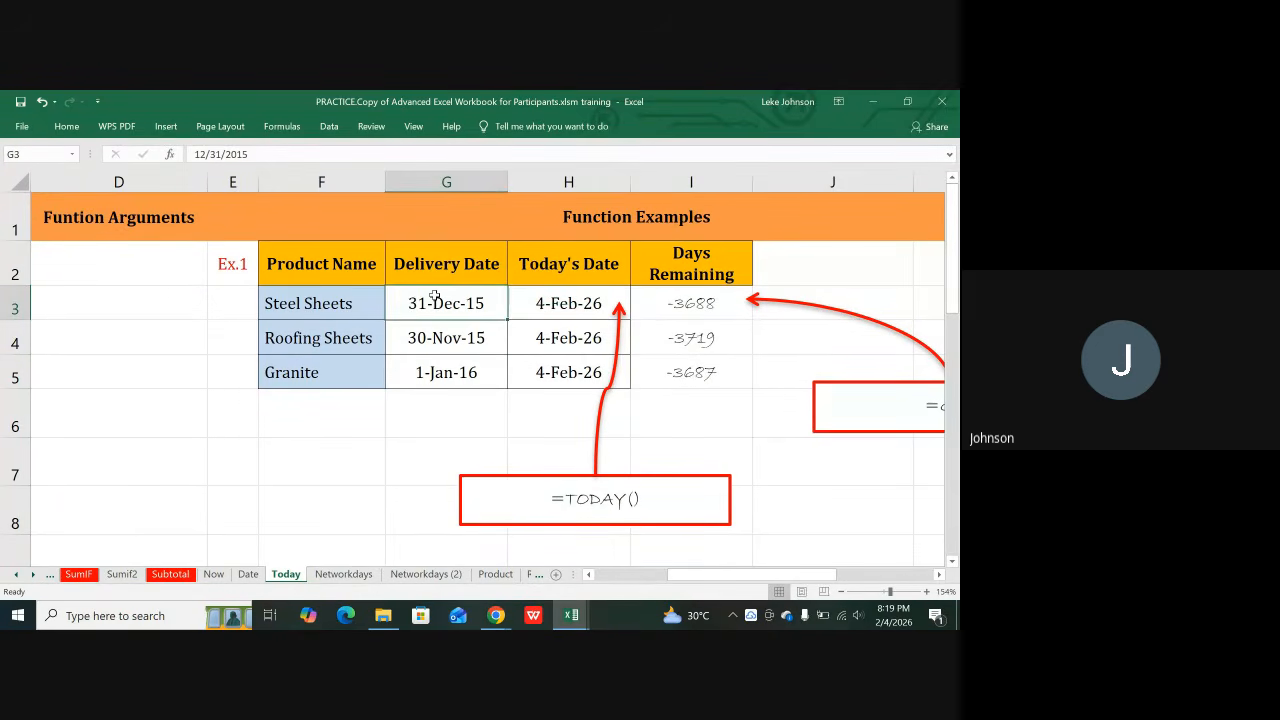
click(548, 304)
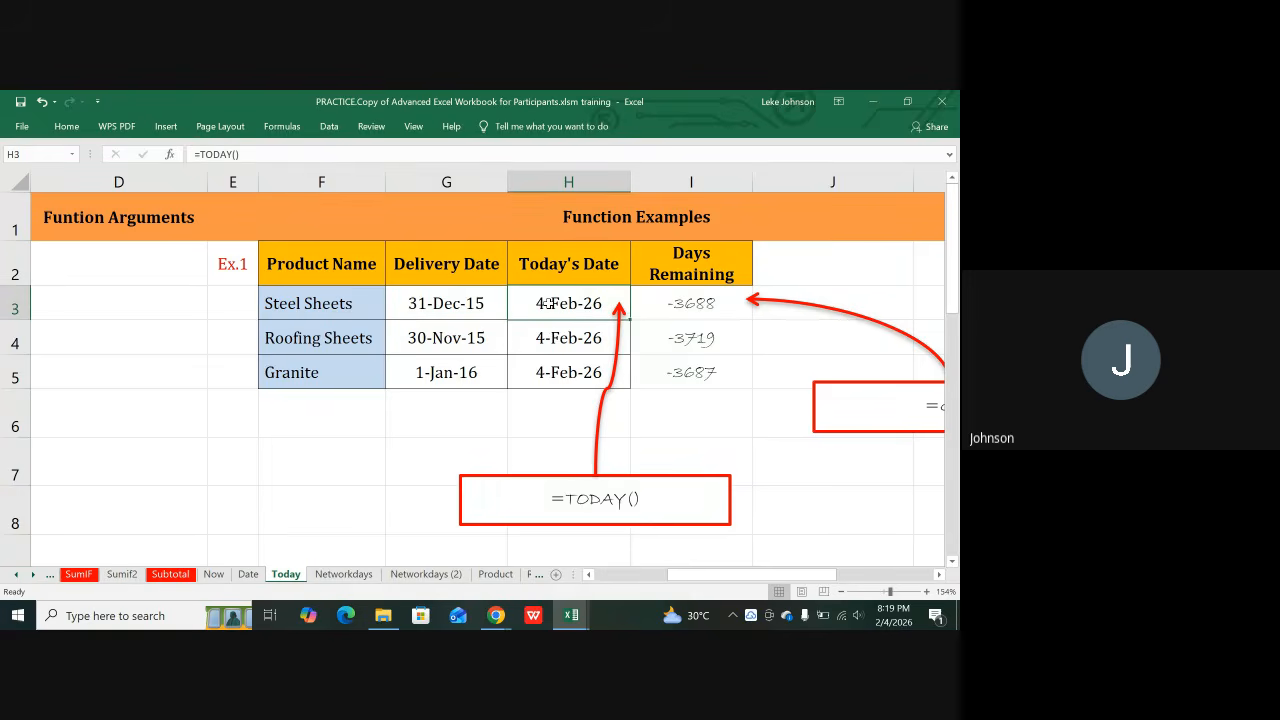
click(458, 346)
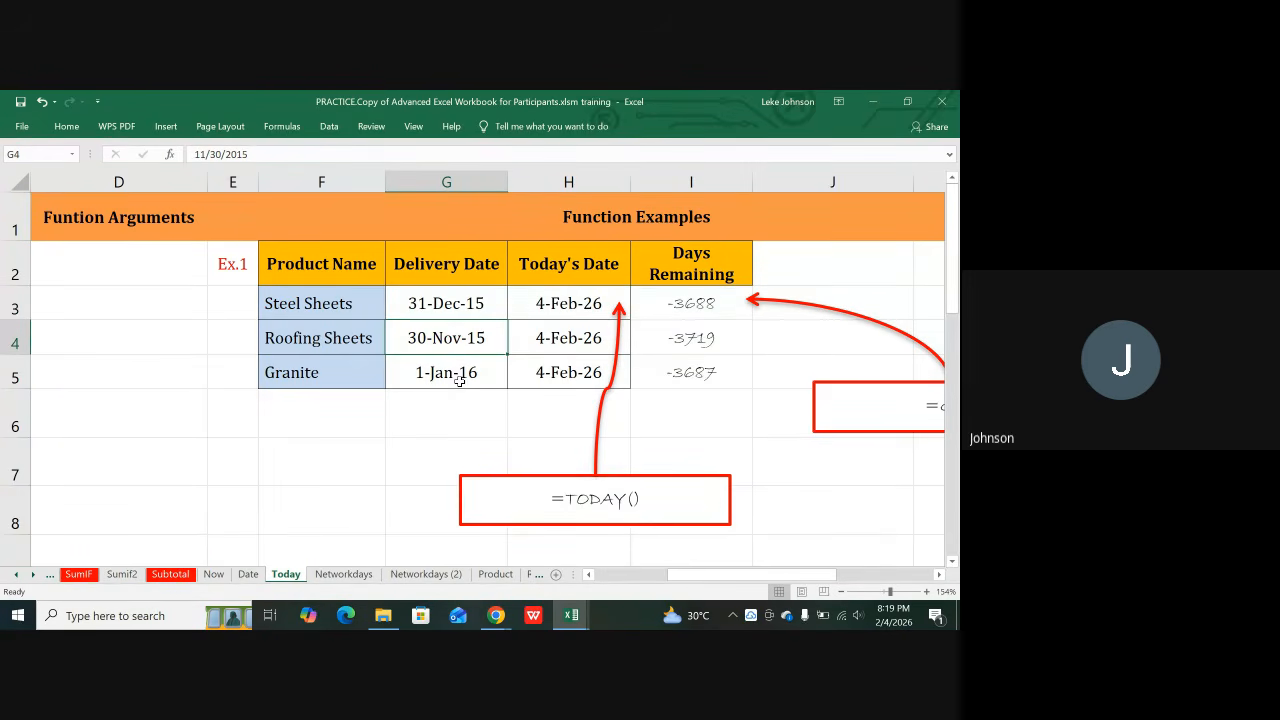
click(460, 379)
click(458, 347)
click(577, 310)
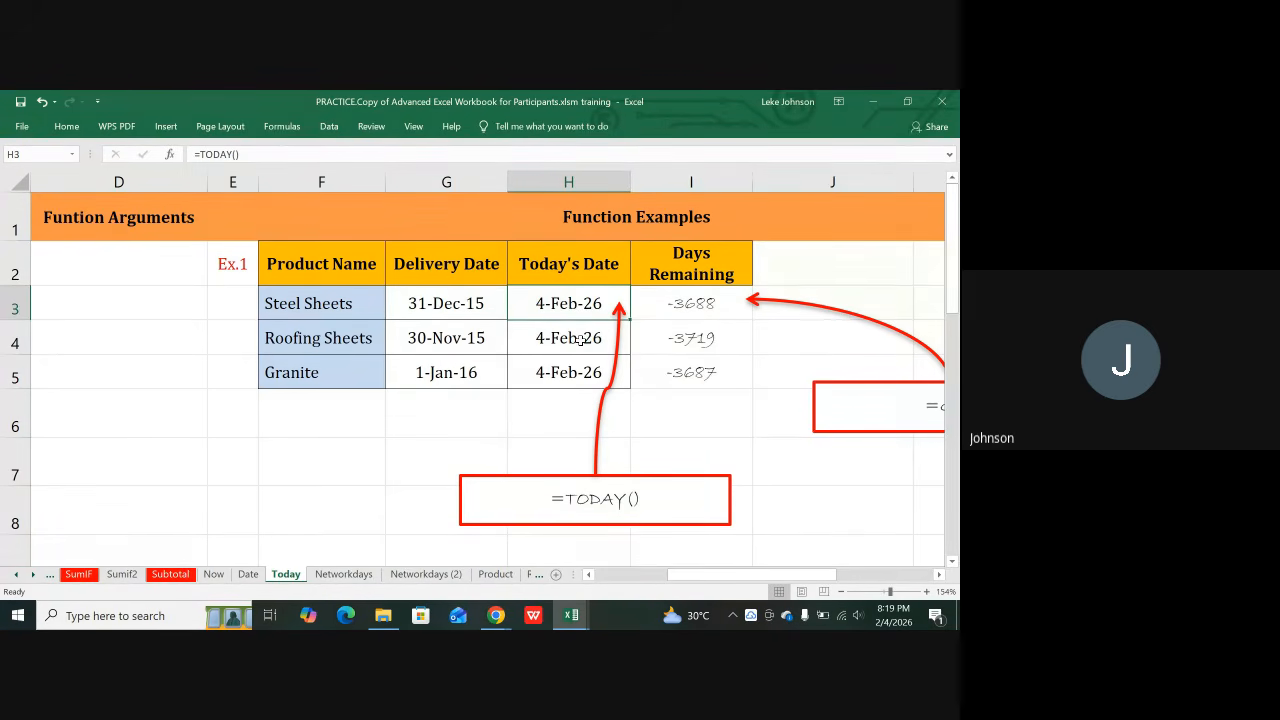
click(580, 340)
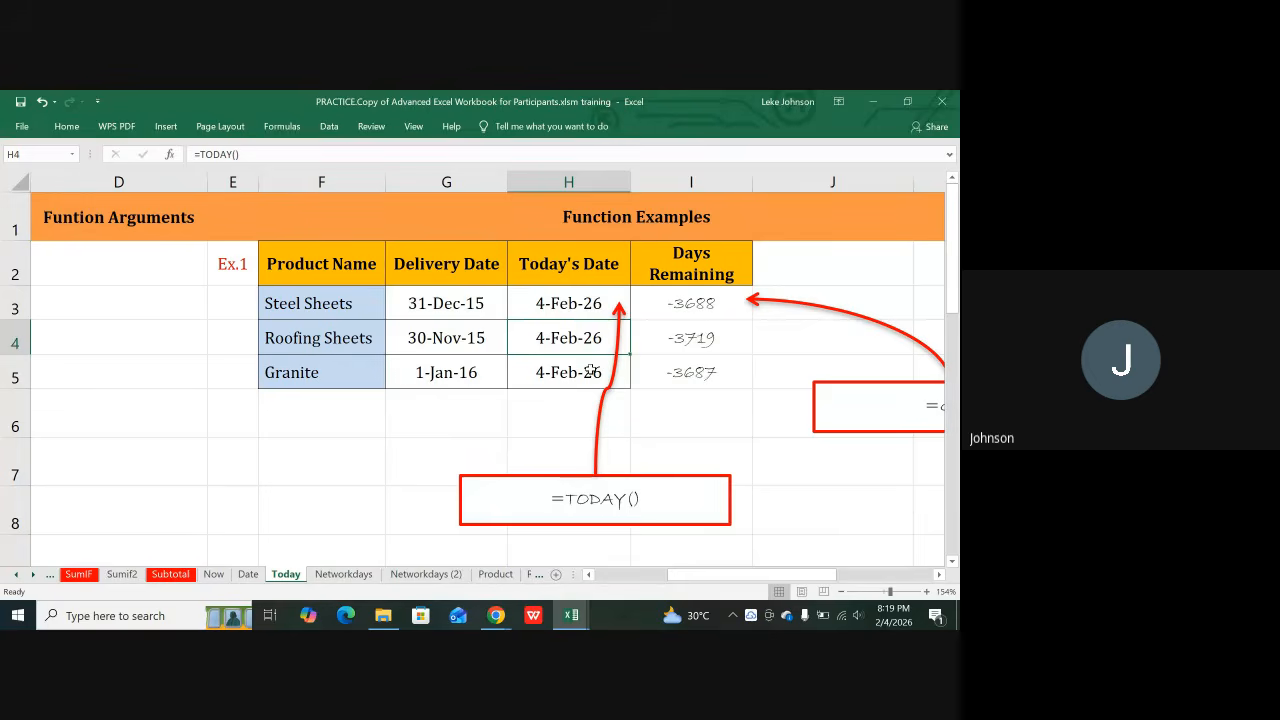
click(588, 370)
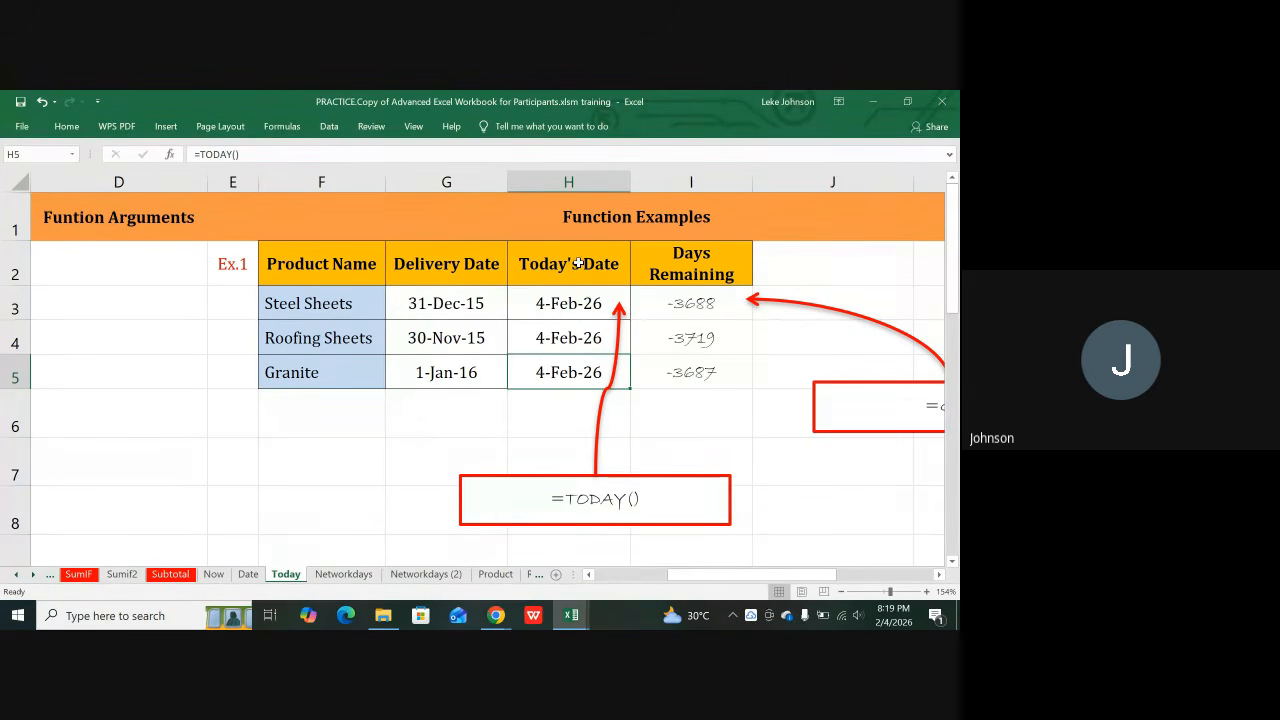
click(419, 211)
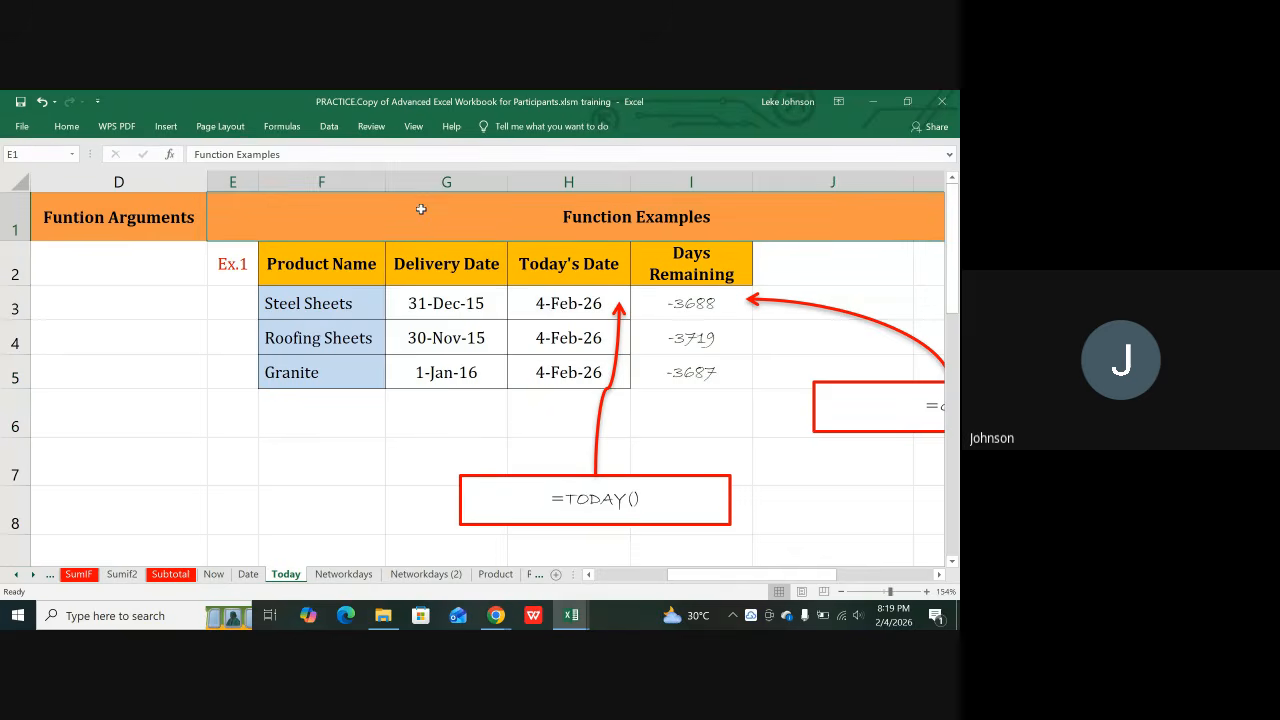
click(444, 281)
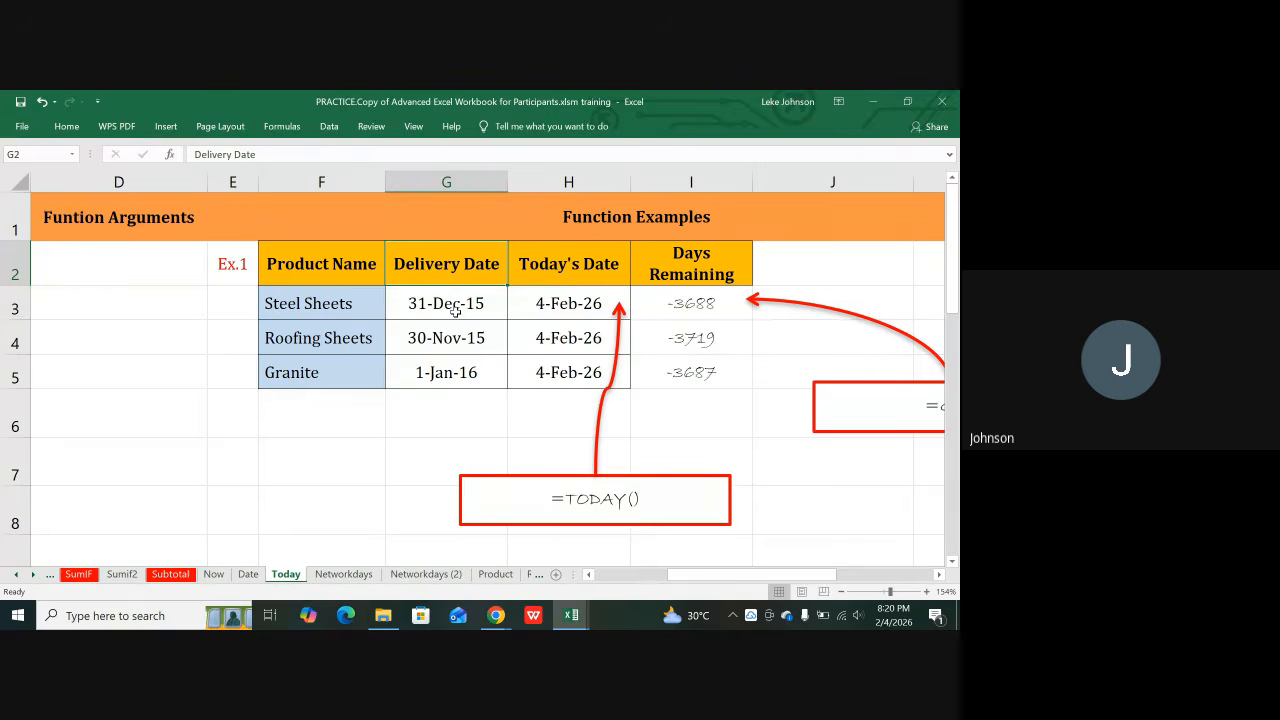
key(Right)
key(Right)
key(Right)
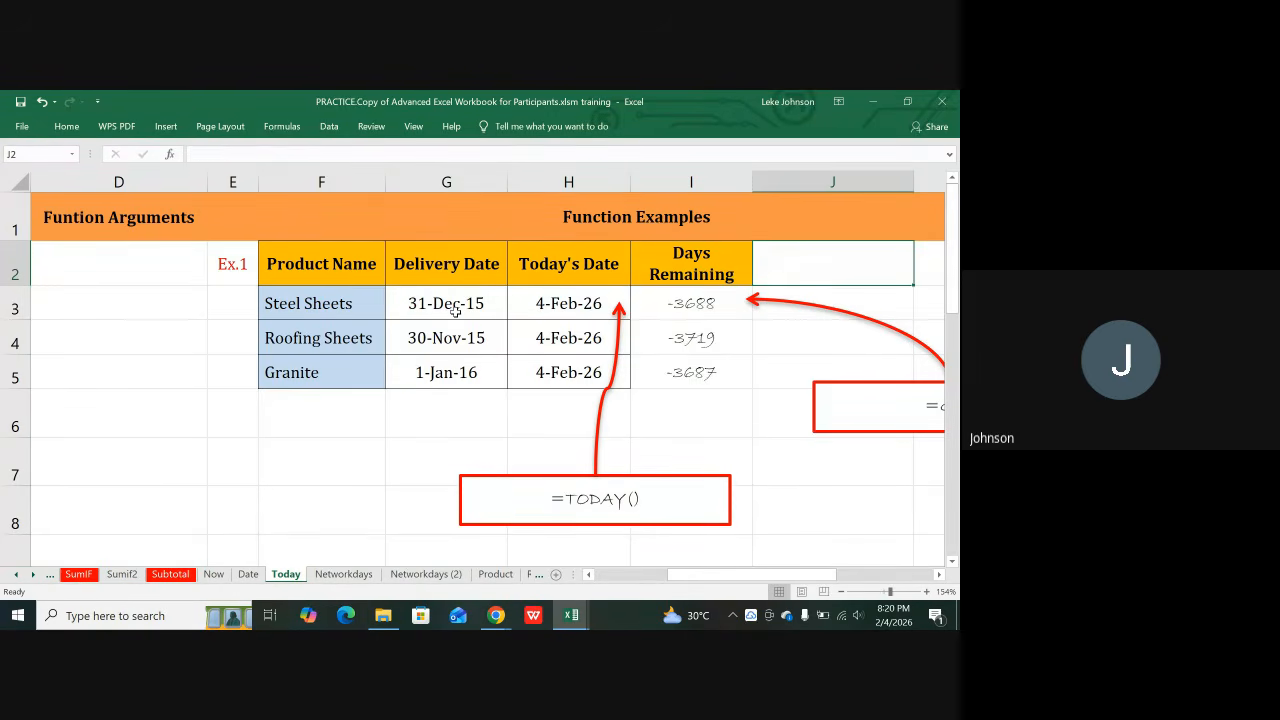
click(570, 305)
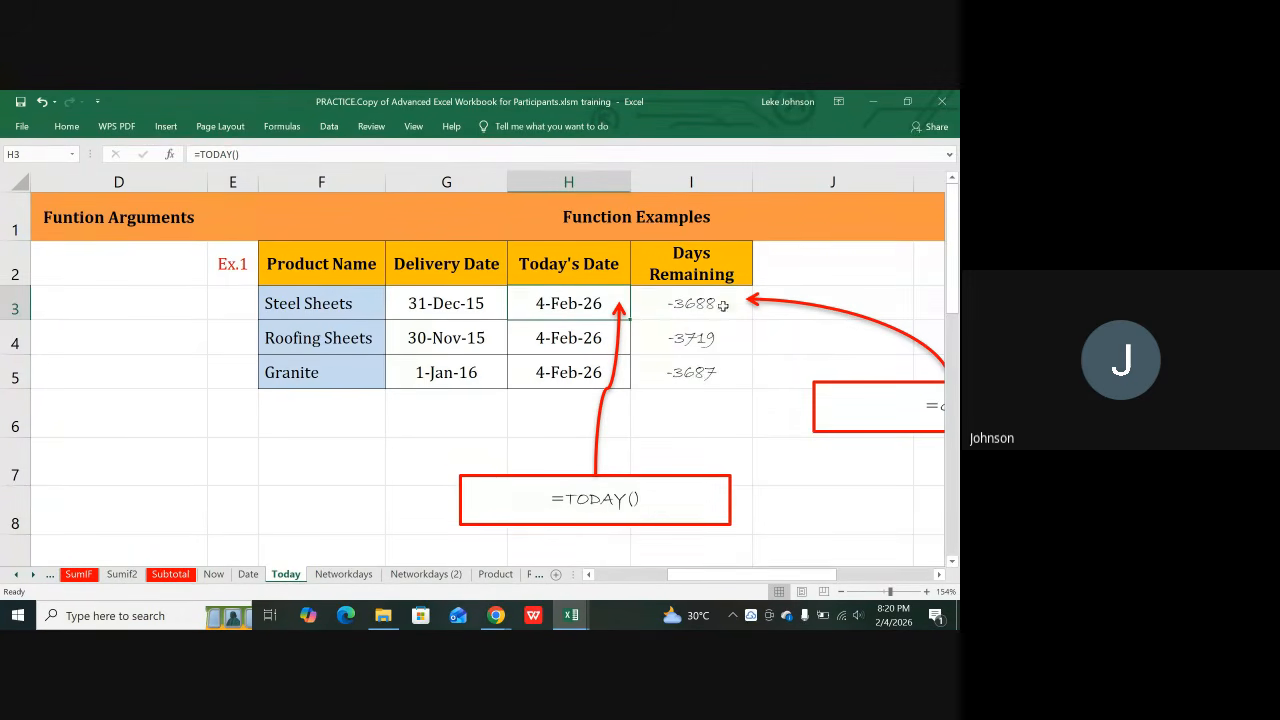
Step: Review the days-remaining formulas and the Steel Sheets, Roofing Sheets and Granite delivery dates
click(689, 311)
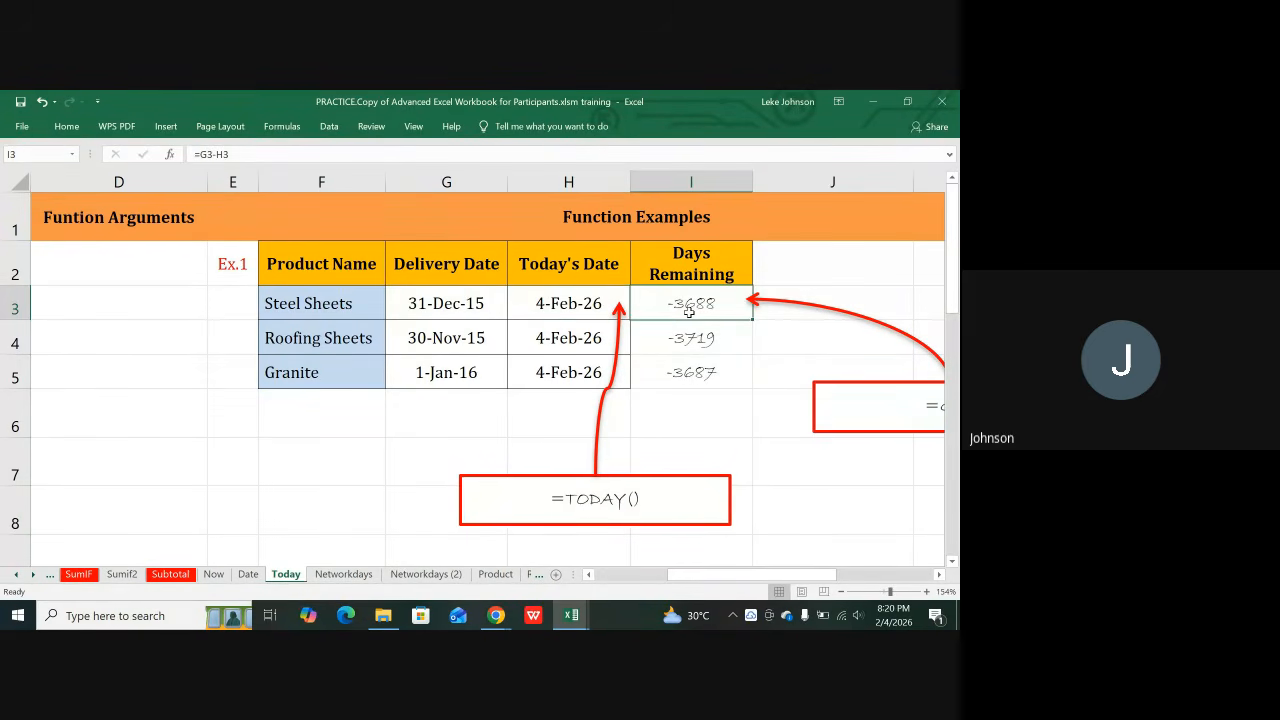
click(687, 339)
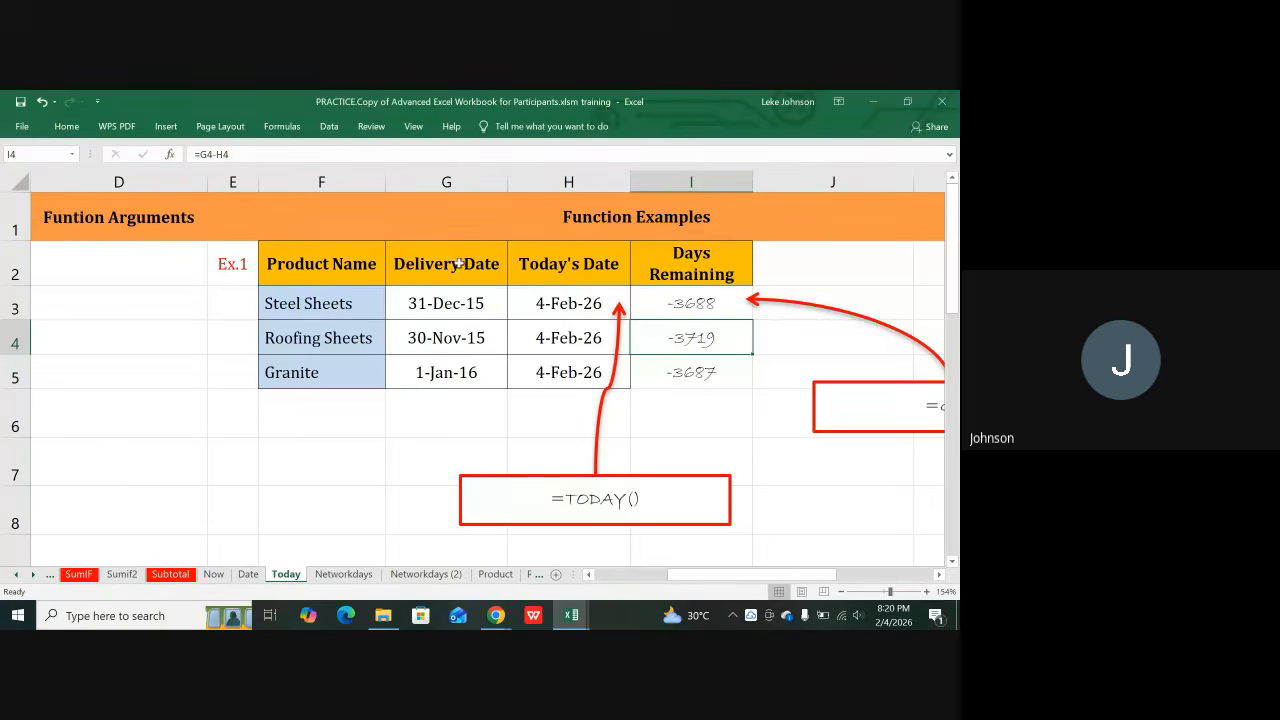
click(445, 300)
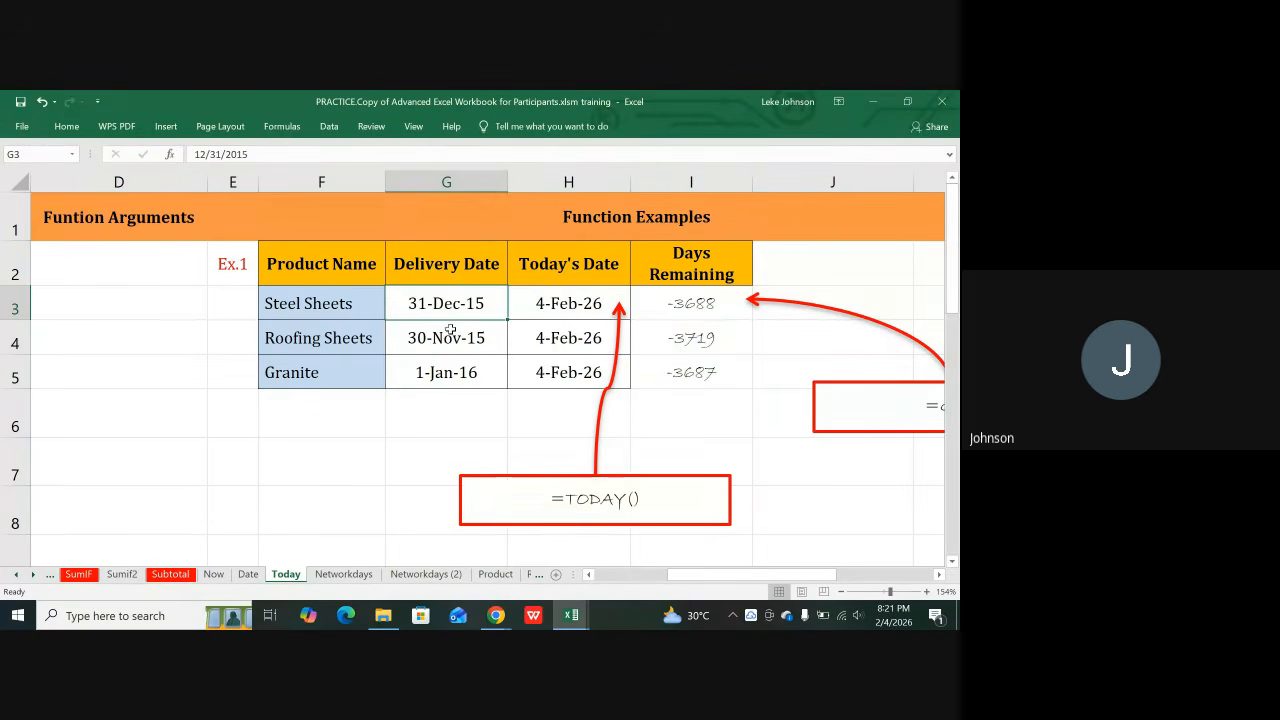
click(450, 330)
click(456, 373)
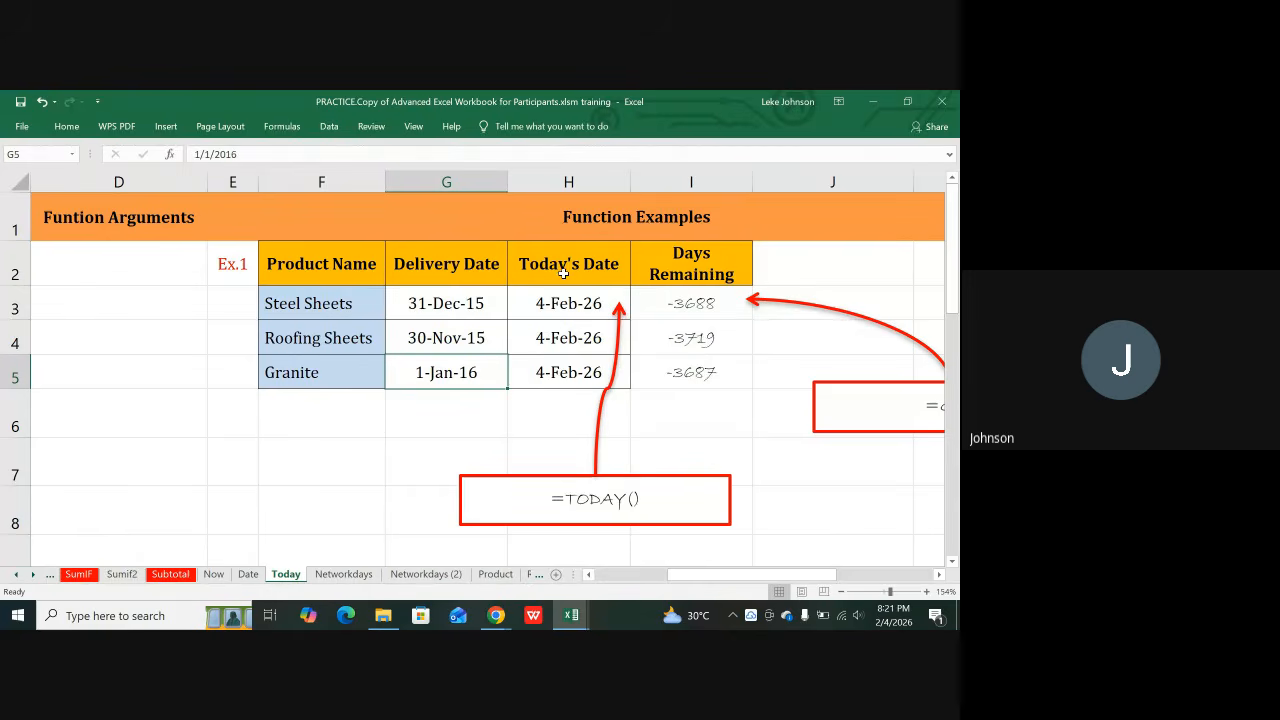
click(578, 183)
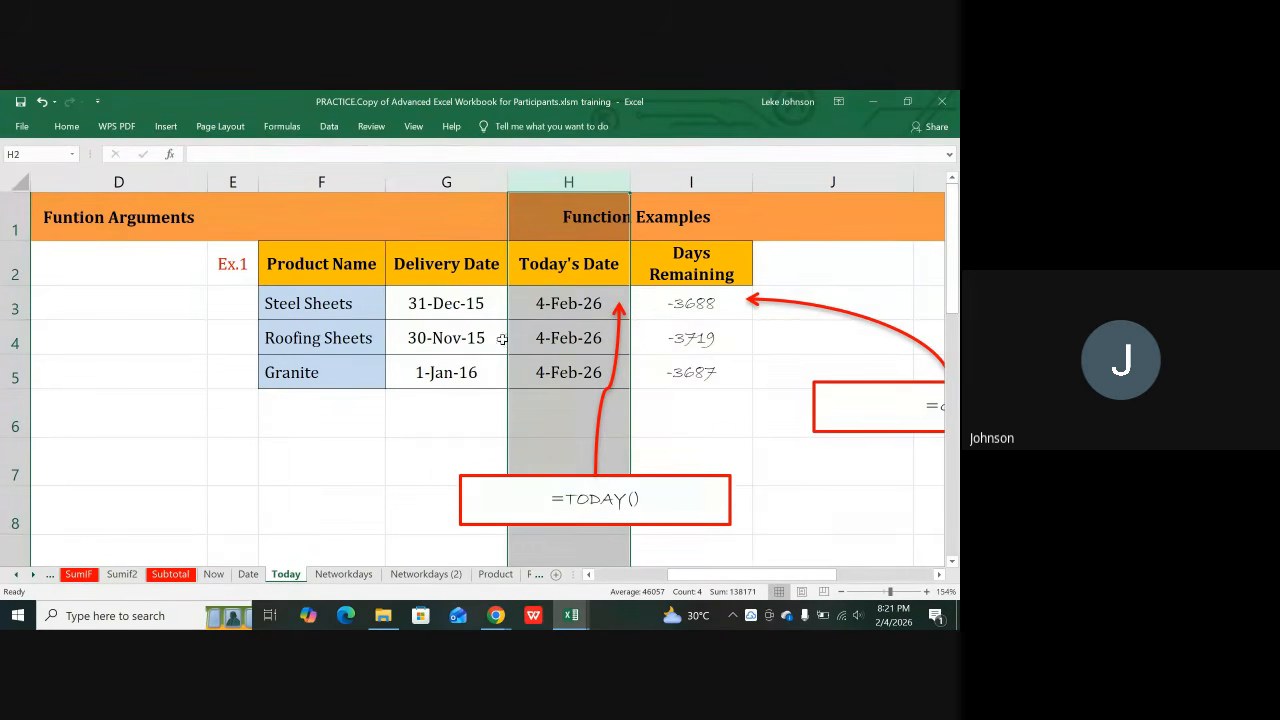
click(431, 174)
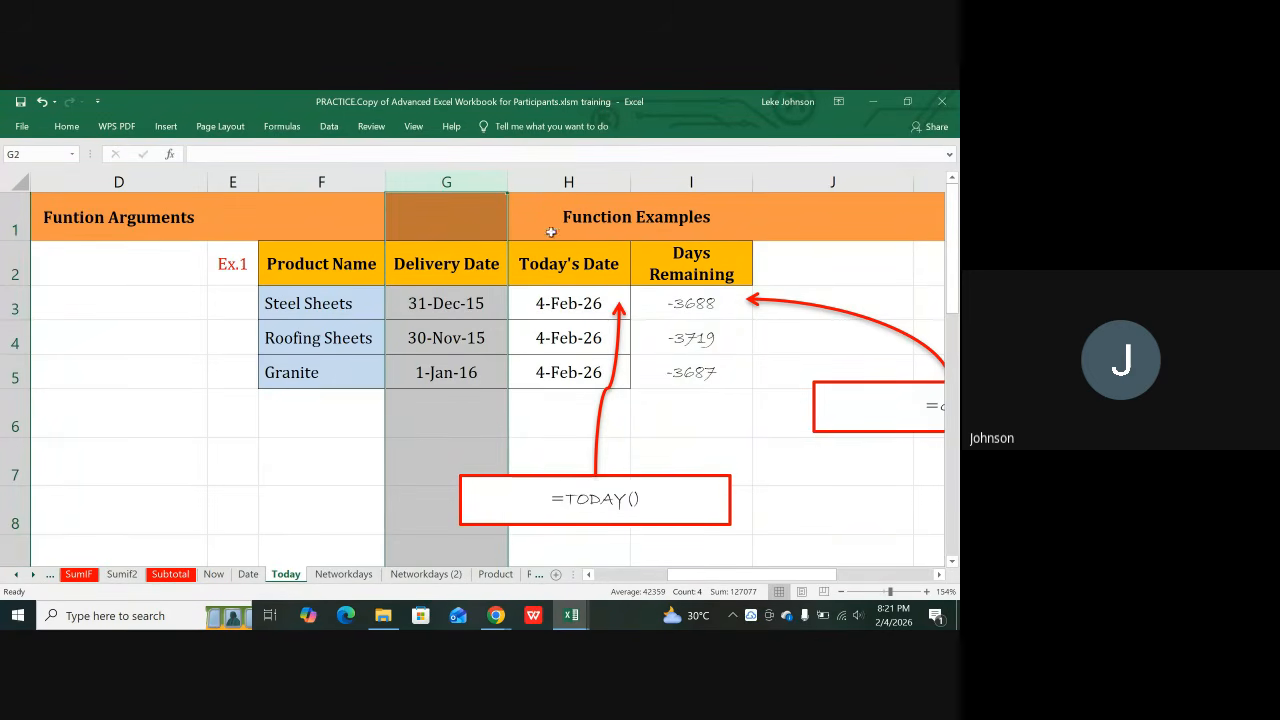
click(568, 182)
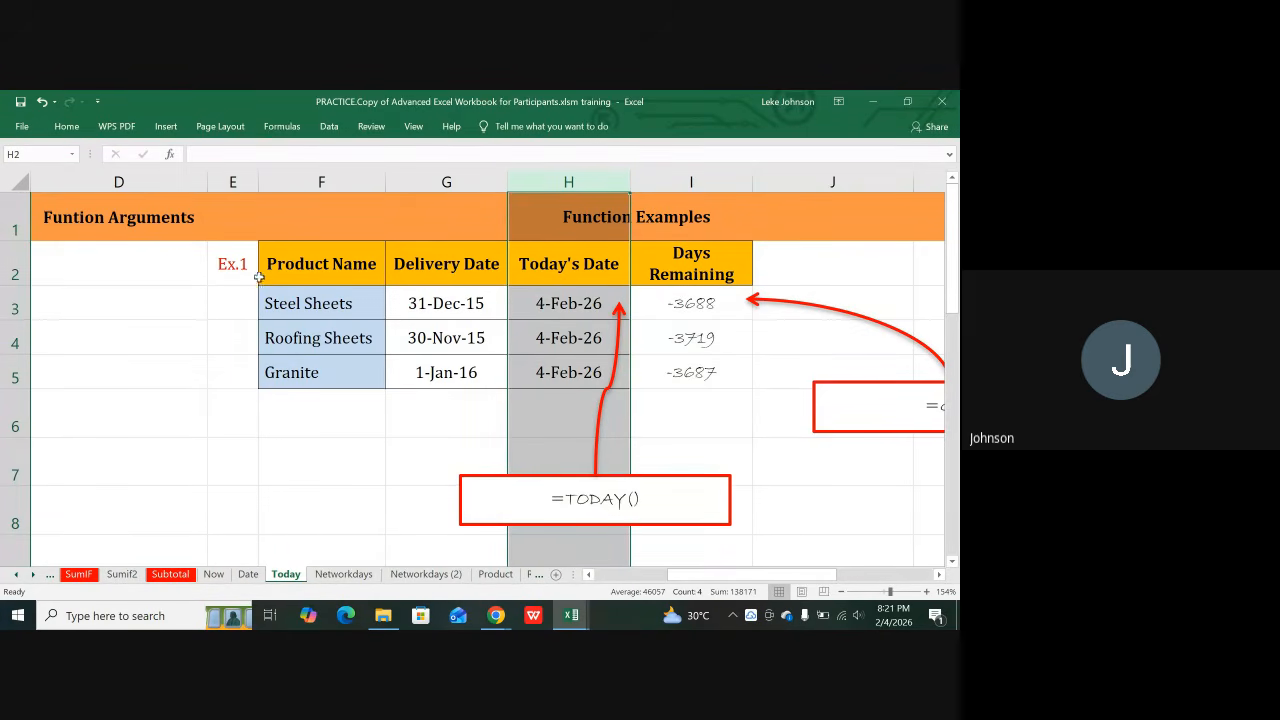
key(Right)
key(Right)
key(Right)
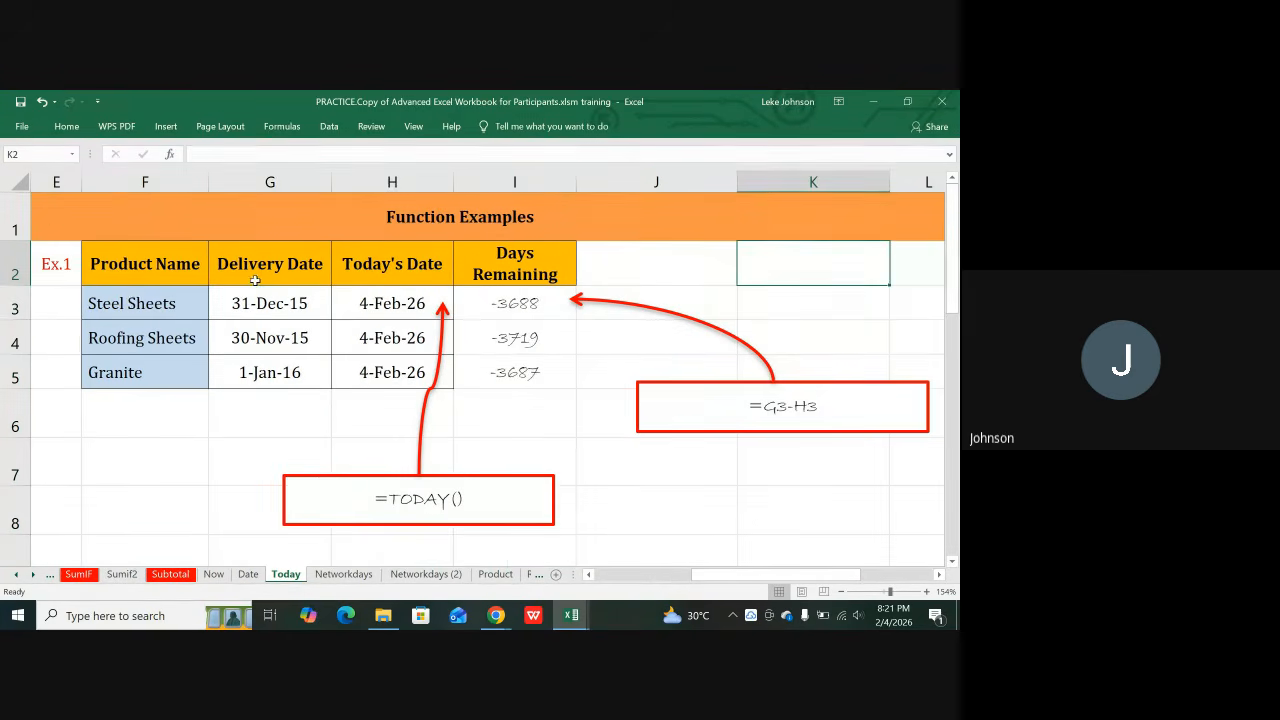
Step: Compare the =G3-H3 subtraction formulas with the TODAY formulas in rows 3 to 5
click(530, 309)
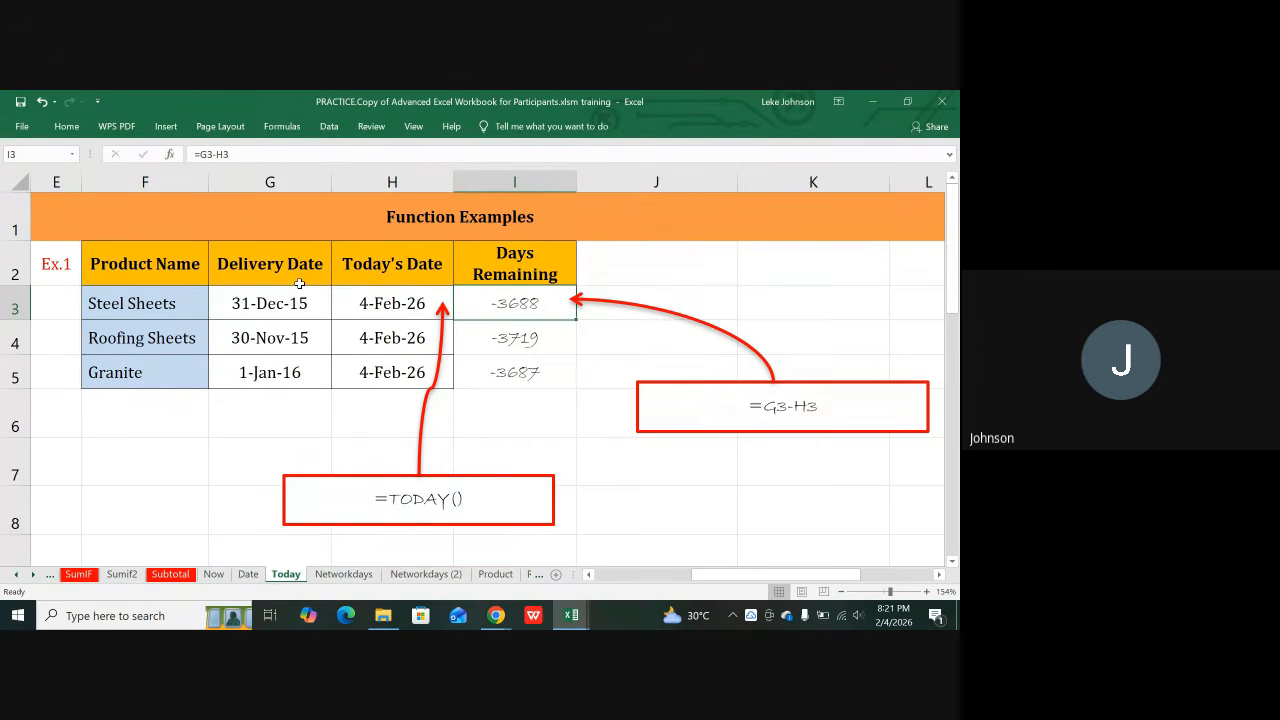
click(384, 318)
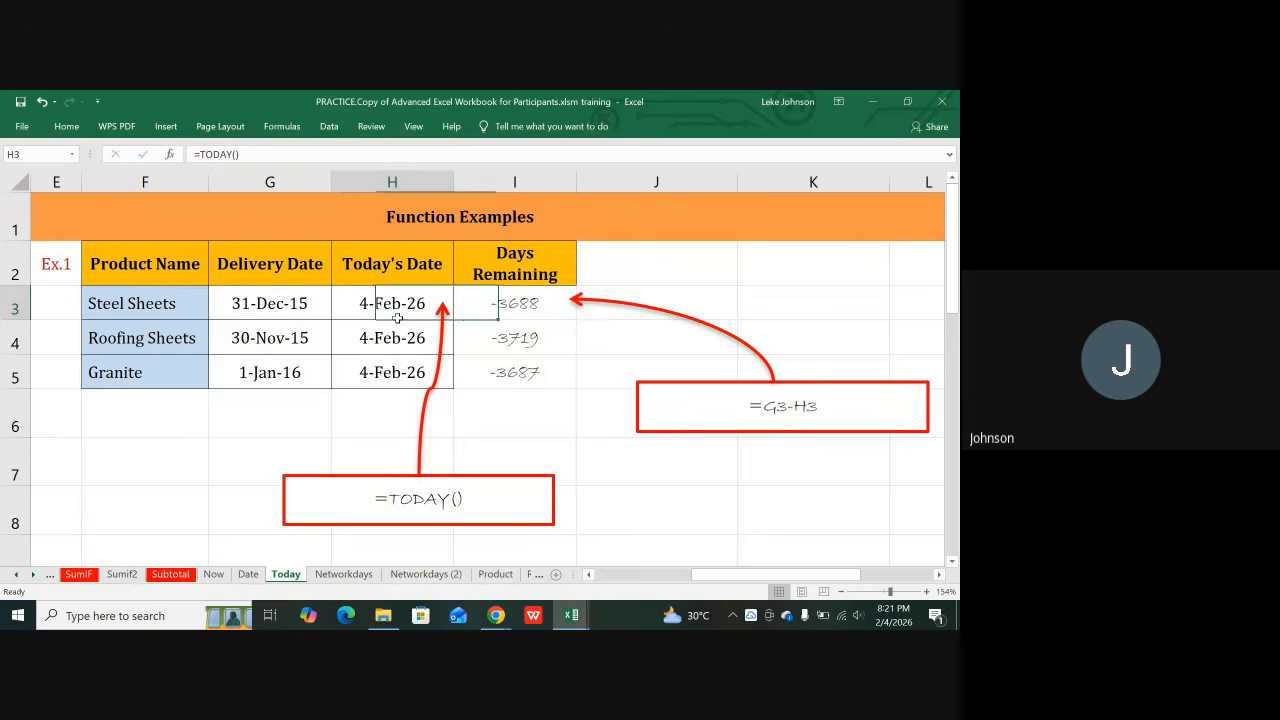
click(505, 318)
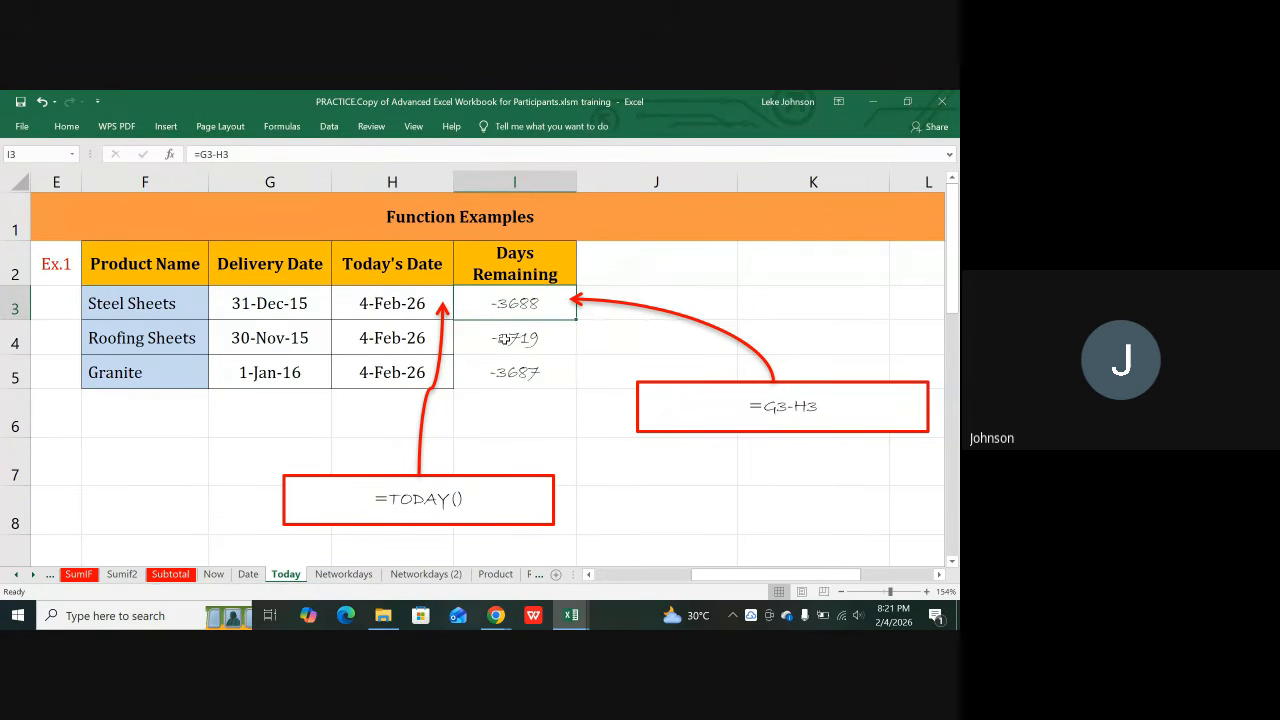
click(506, 338)
click(517, 372)
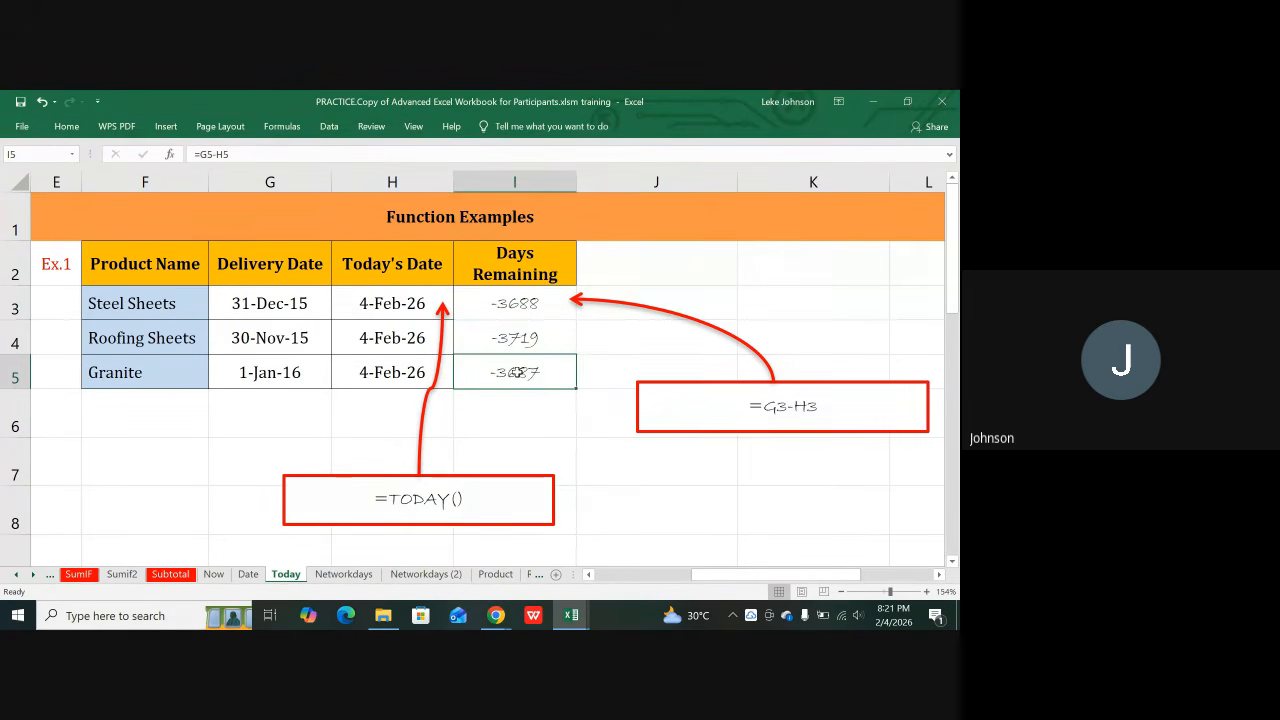
scroll(517, 372, down, 3)
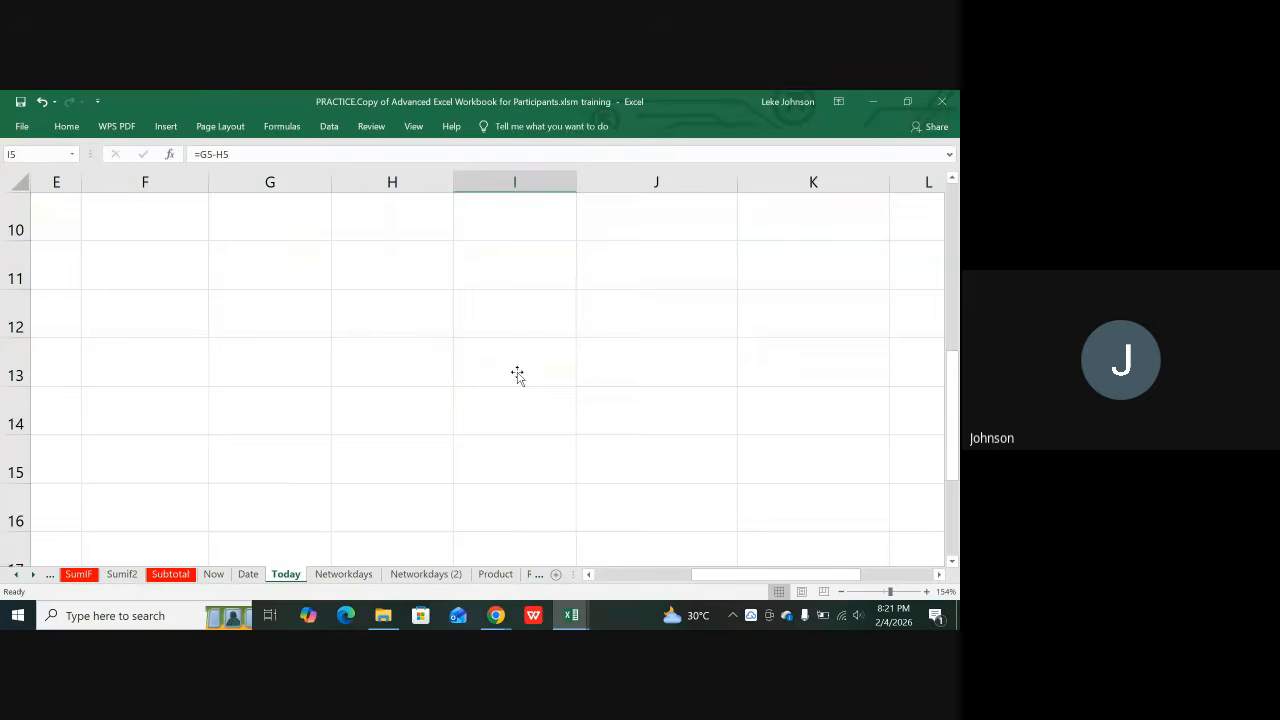
scroll(517, 374, up, 3)
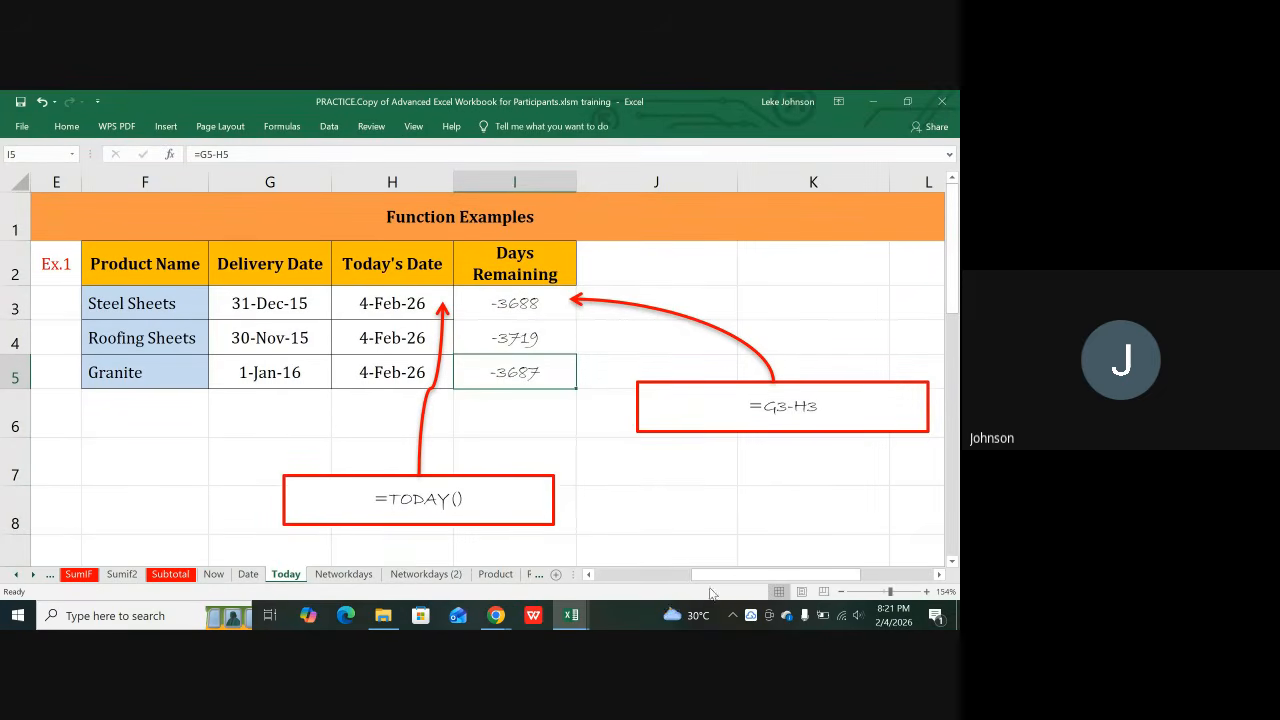
drag(712, 578, 730, 597)
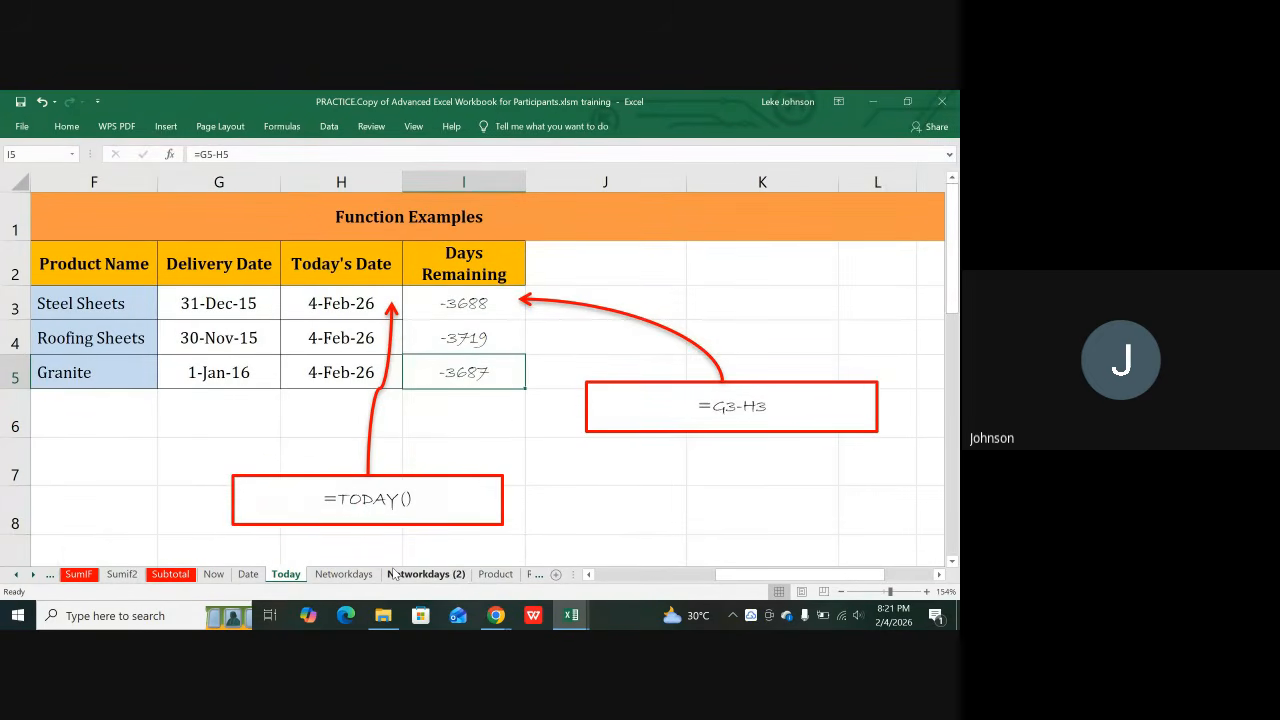
Step: Recheck G3, the =TODAY() cells and =G3-H3, then move to the Networkdays sheet
click(33, 575)
click(33, 575)
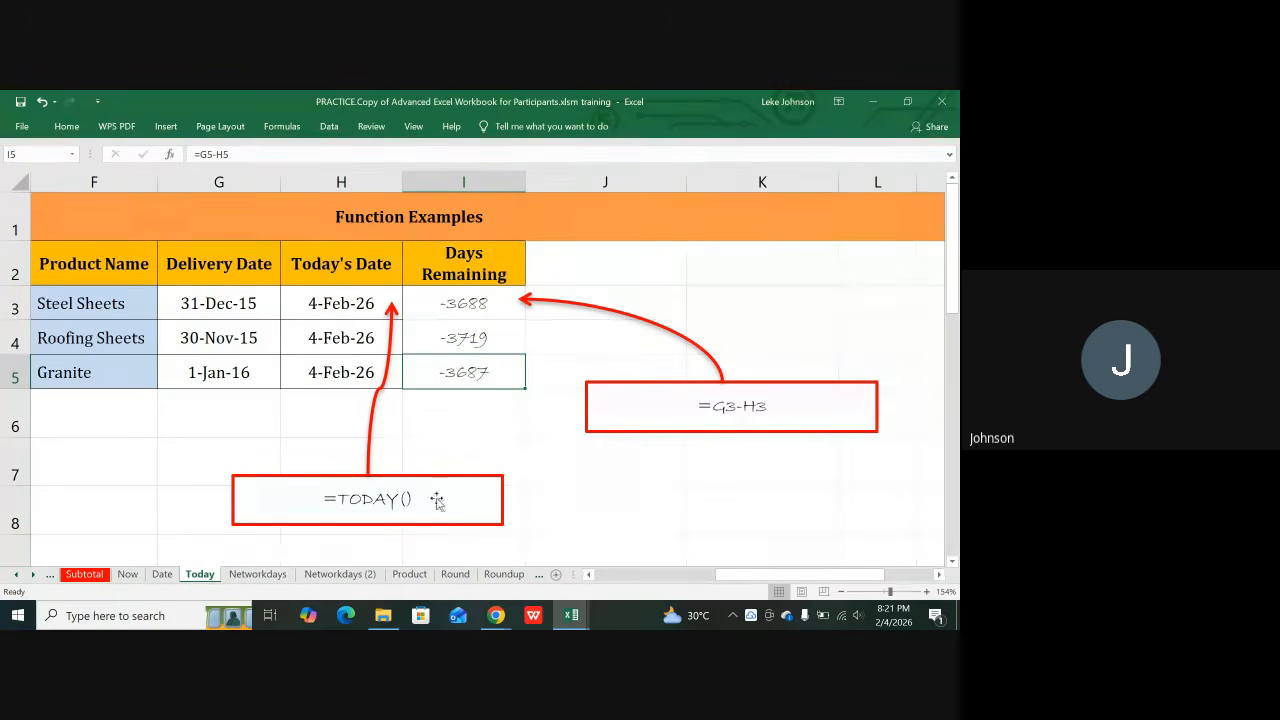
click(345, 305)
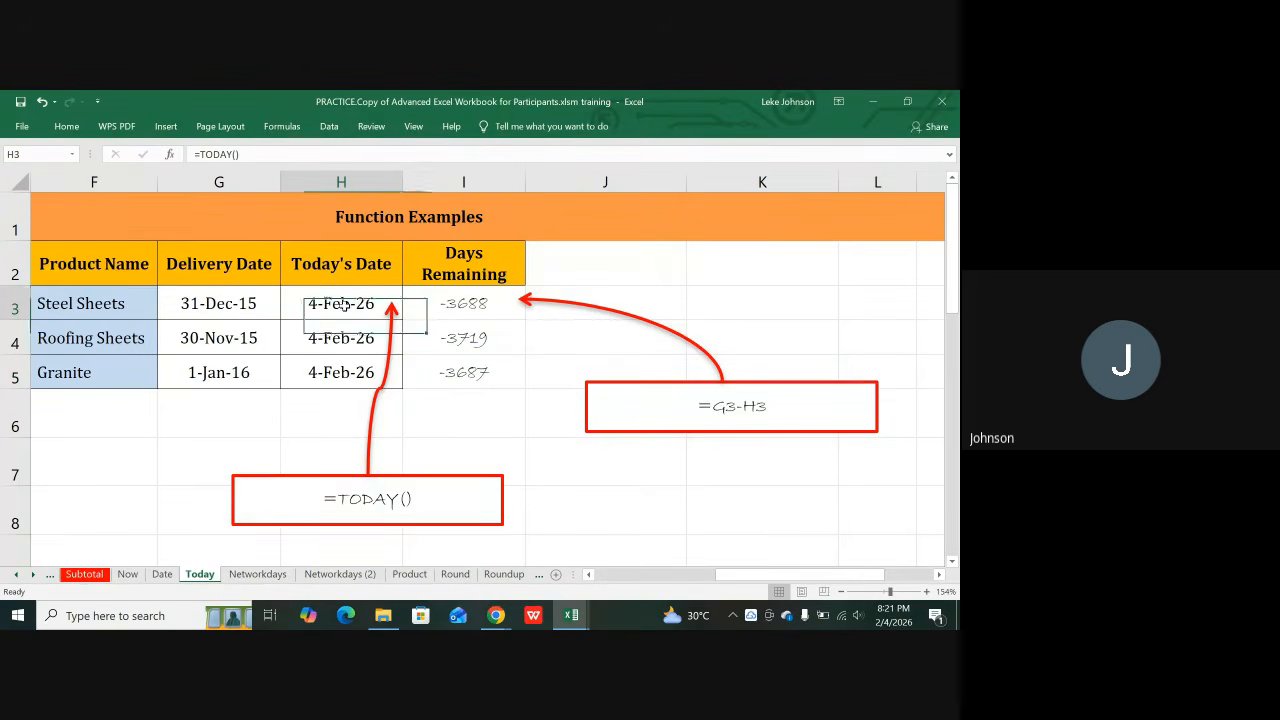
click(343, 338)
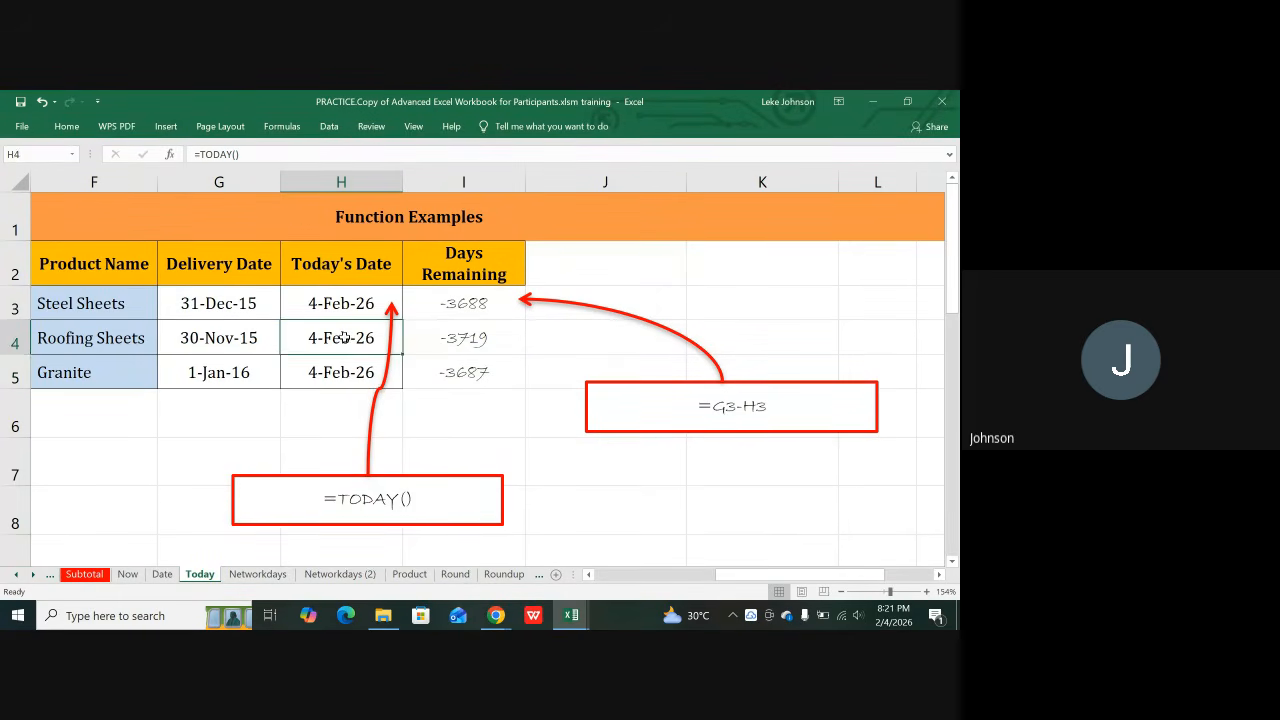
click(460, 303)
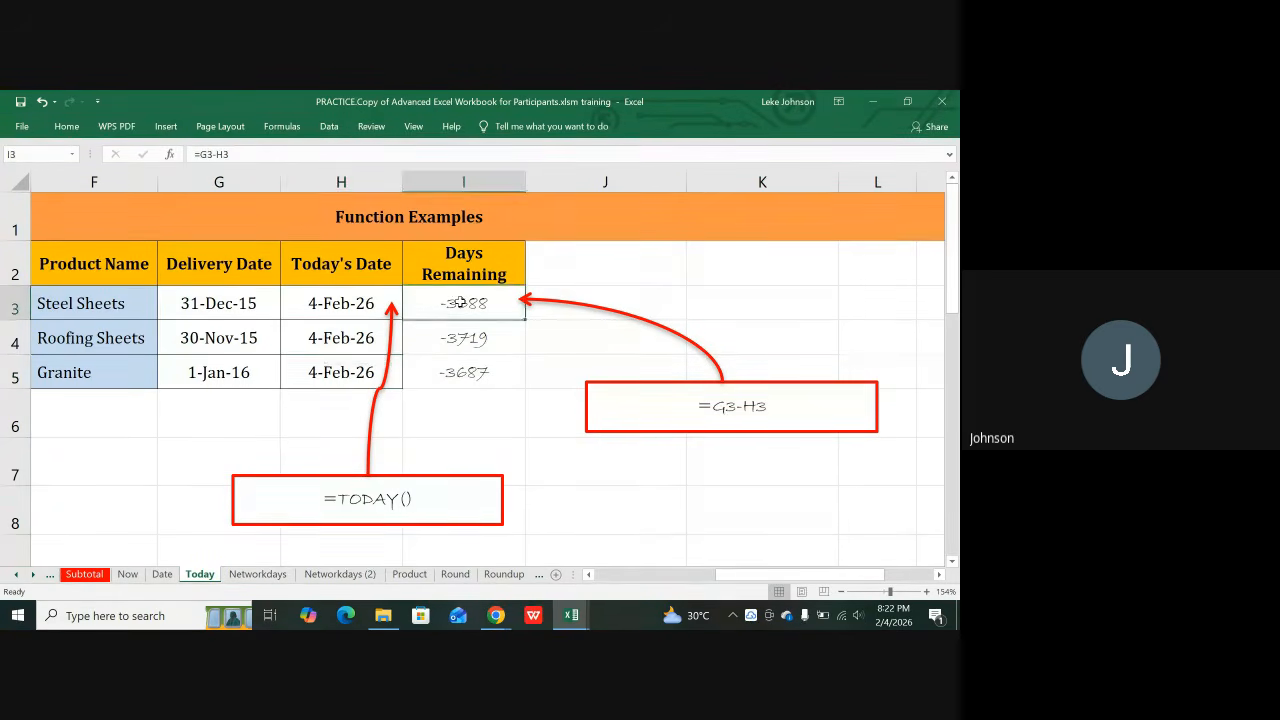
click(212, 312)
click(306, 300)
click(420, 308)
click(258, 574)
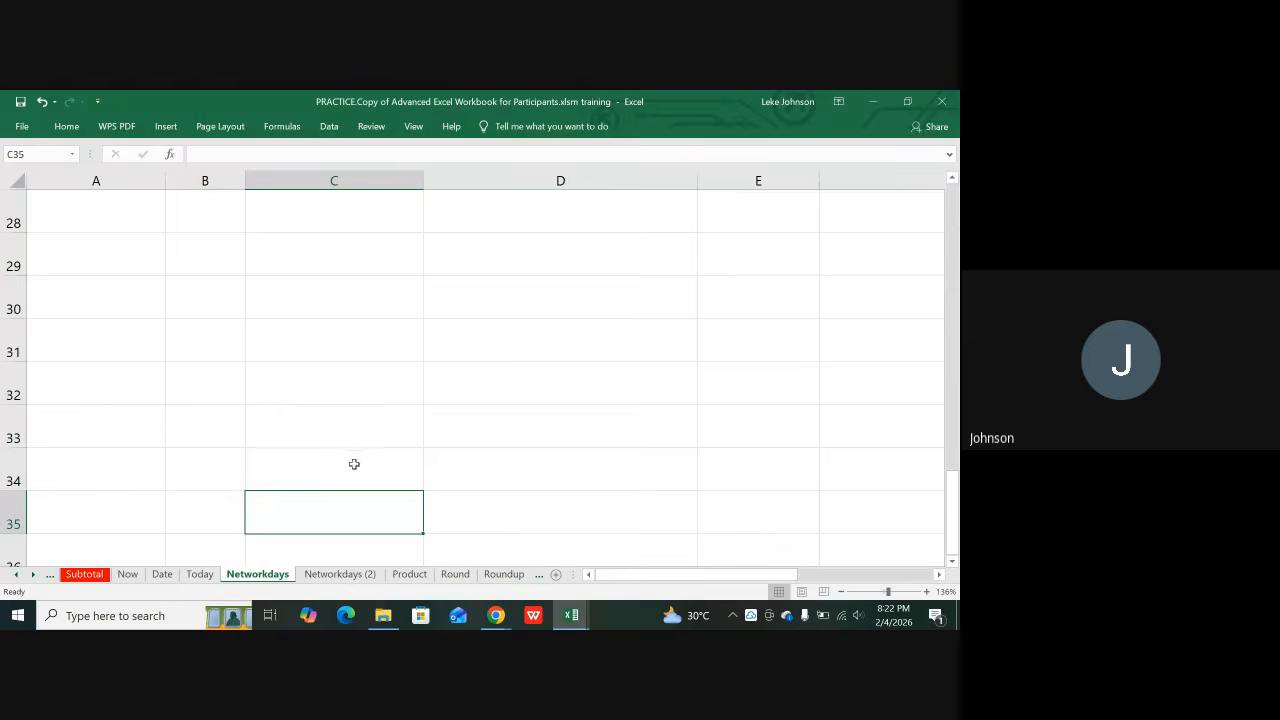
scroll(255, 420, up, 9)
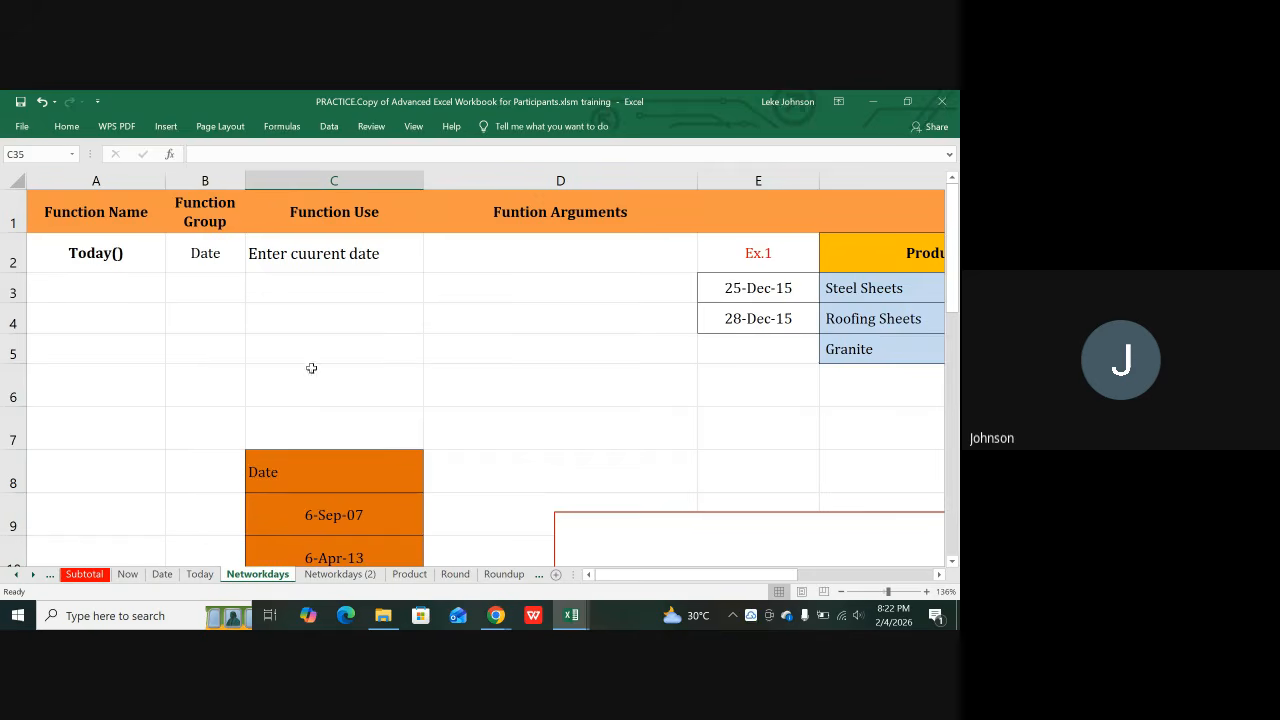
click(108, 250)
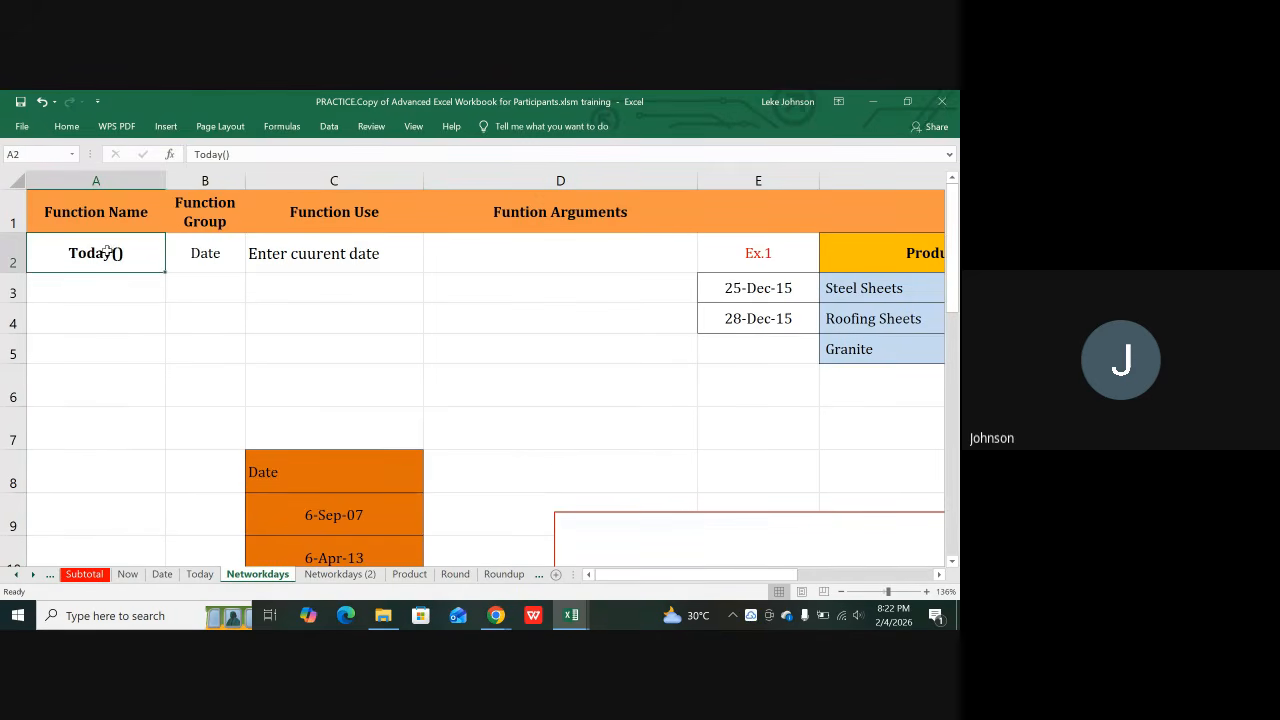
click(341, 254)
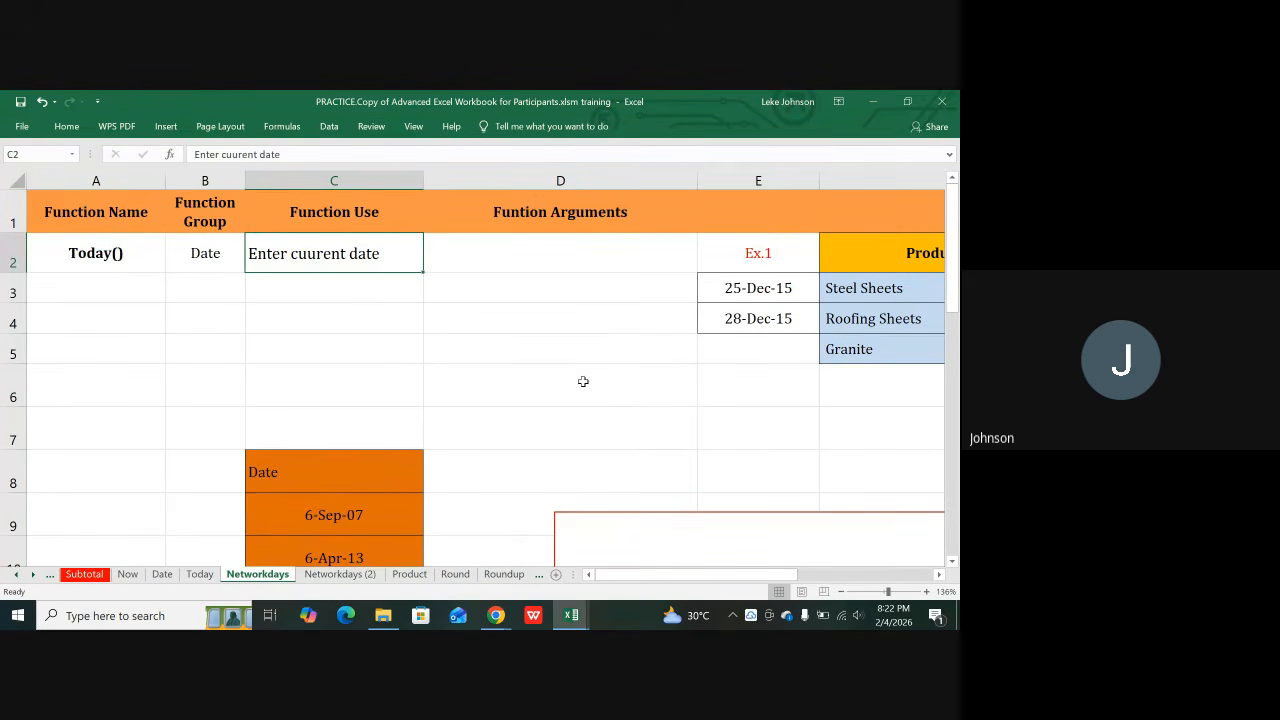
scroll(580, 382, down, 1)
scroll(583, 384, down, 1)
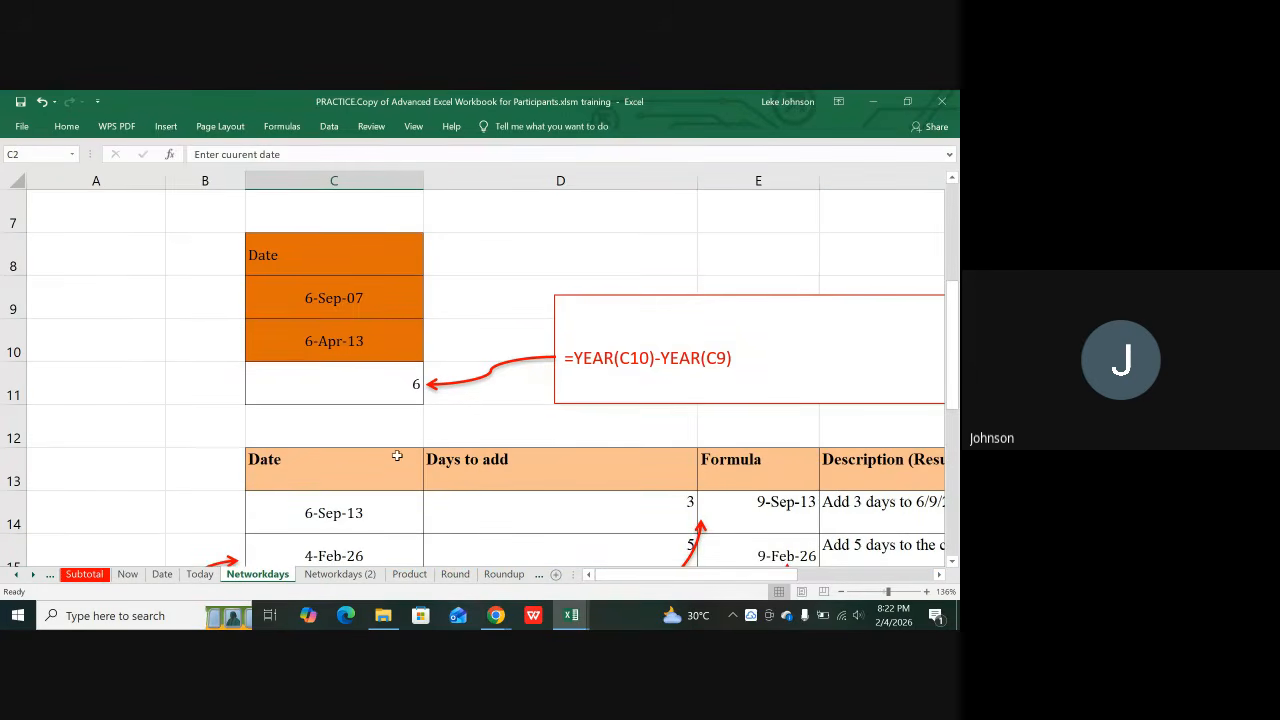
scroll(380, 468, down, 3)
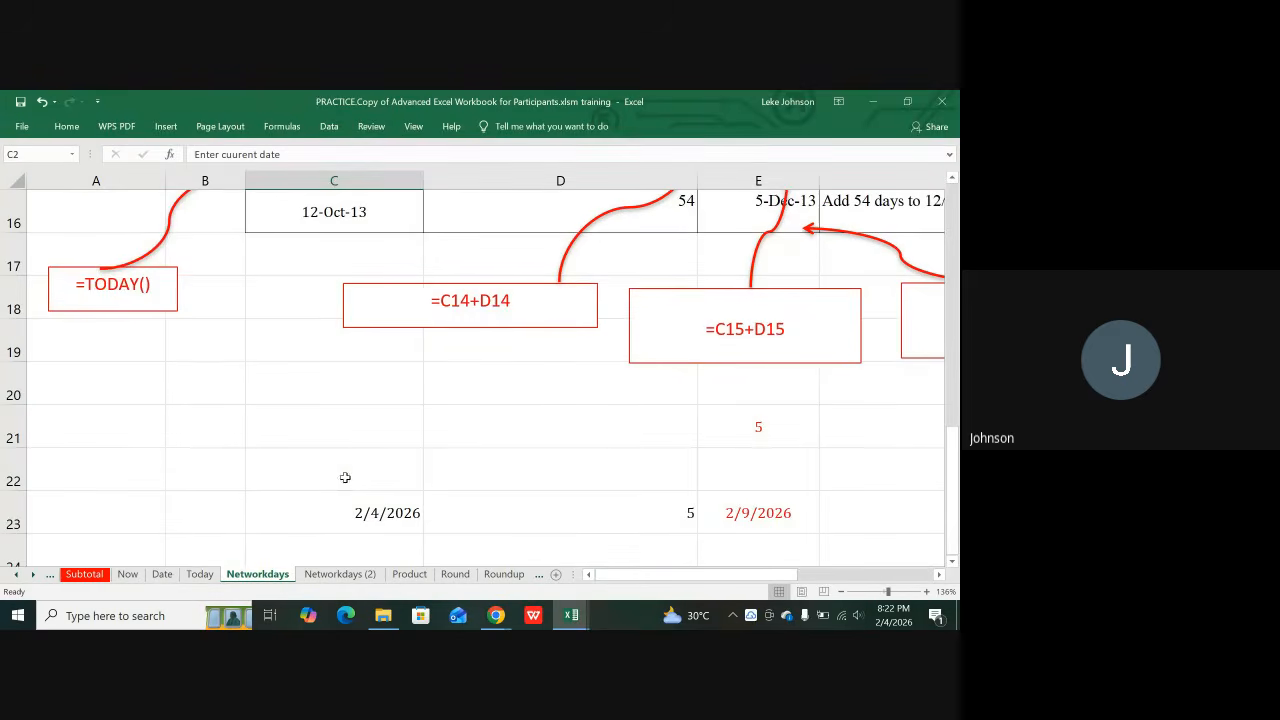
scroll(185, 368, up, 1)
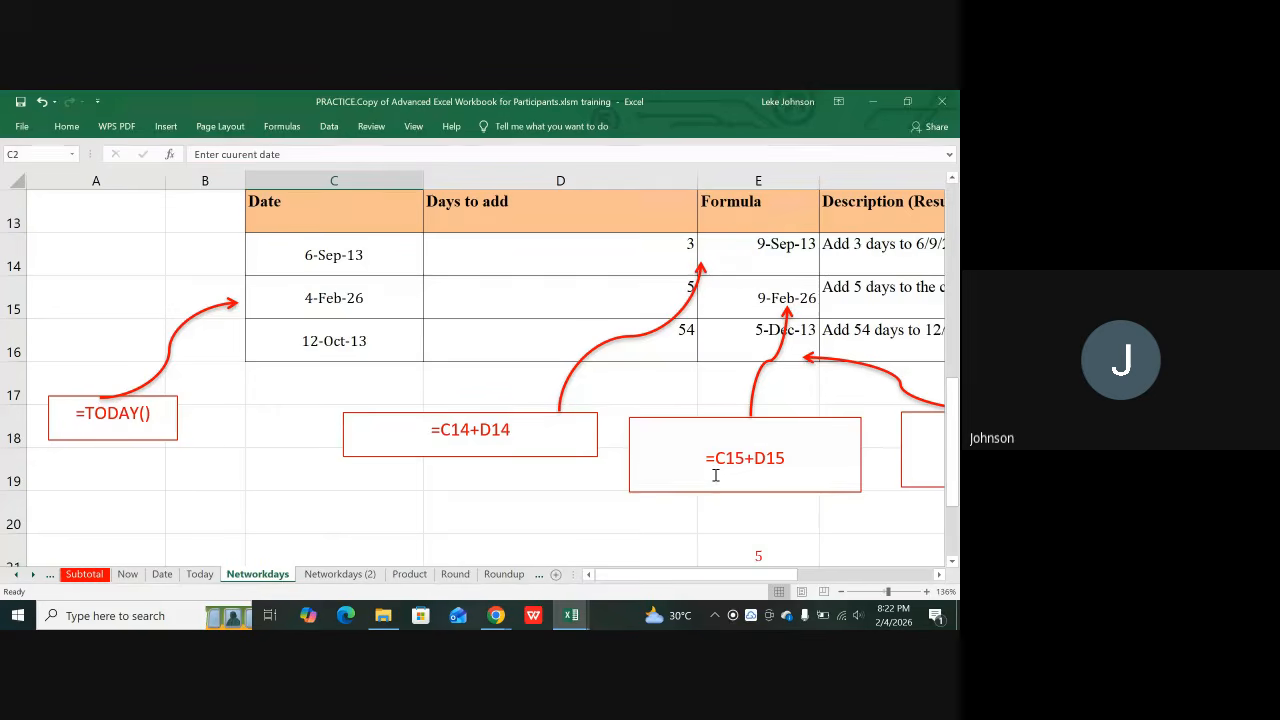
scroll(744, 455, up, 1)
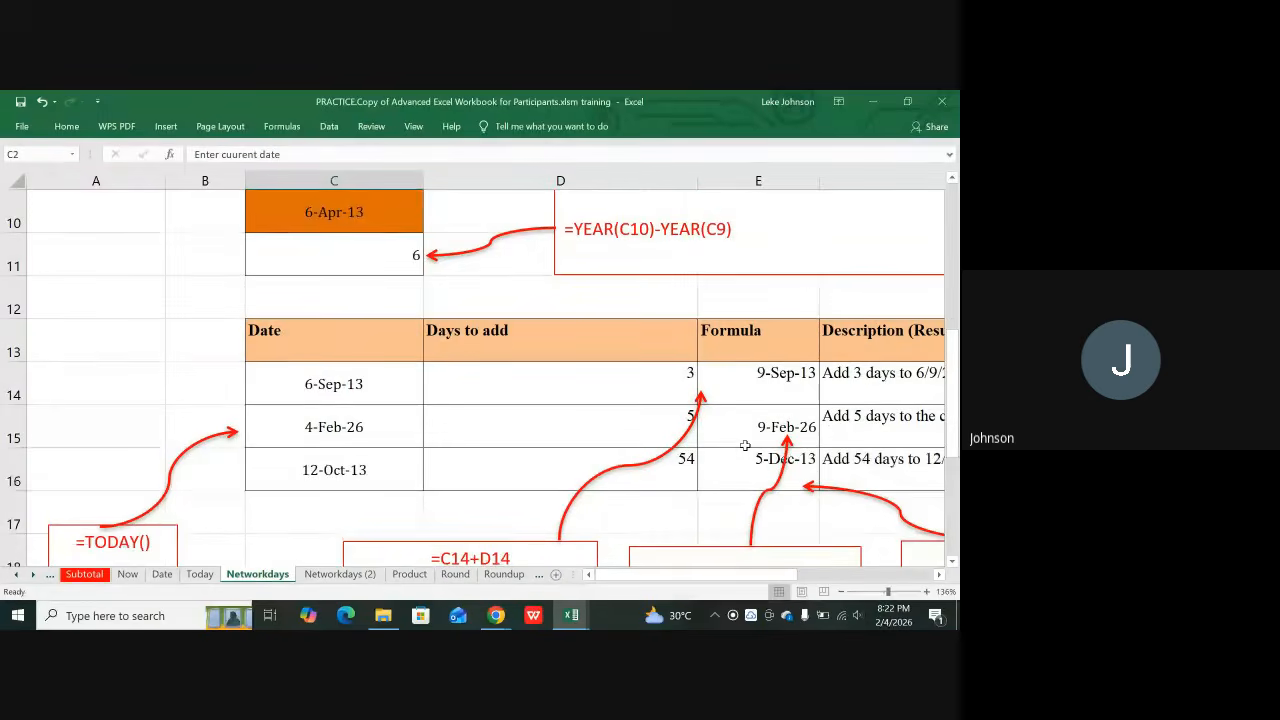
scroll(744, 445, down, 3)
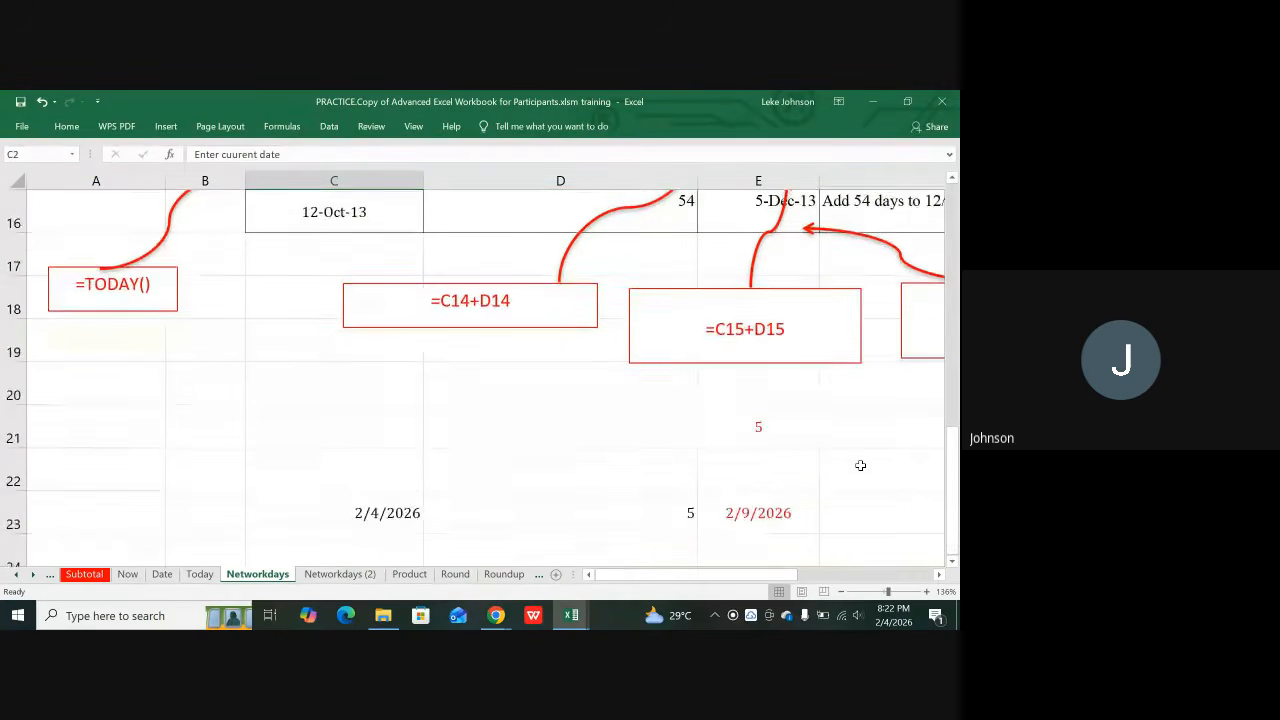
scroll(860, 465, down, 2)
scroll(860, 465, up, 8)
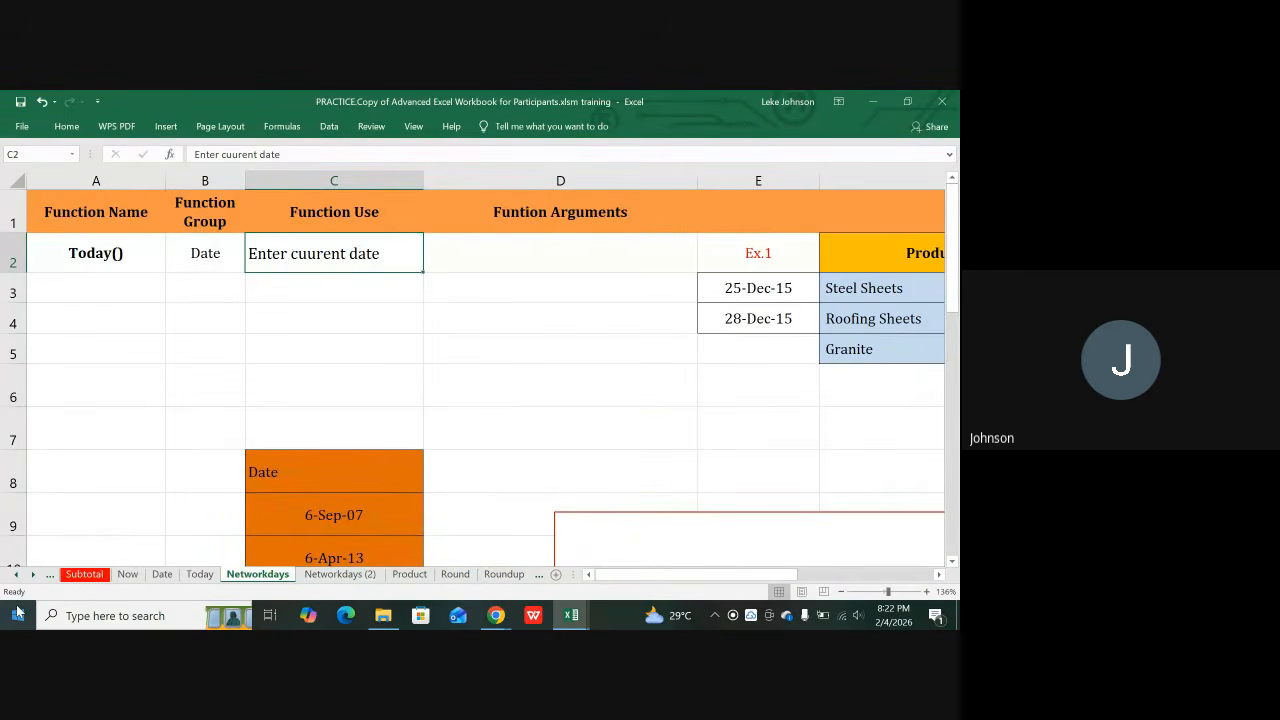
key(Right)
key(Right)
key(Right)
key(Right)
key(Right)
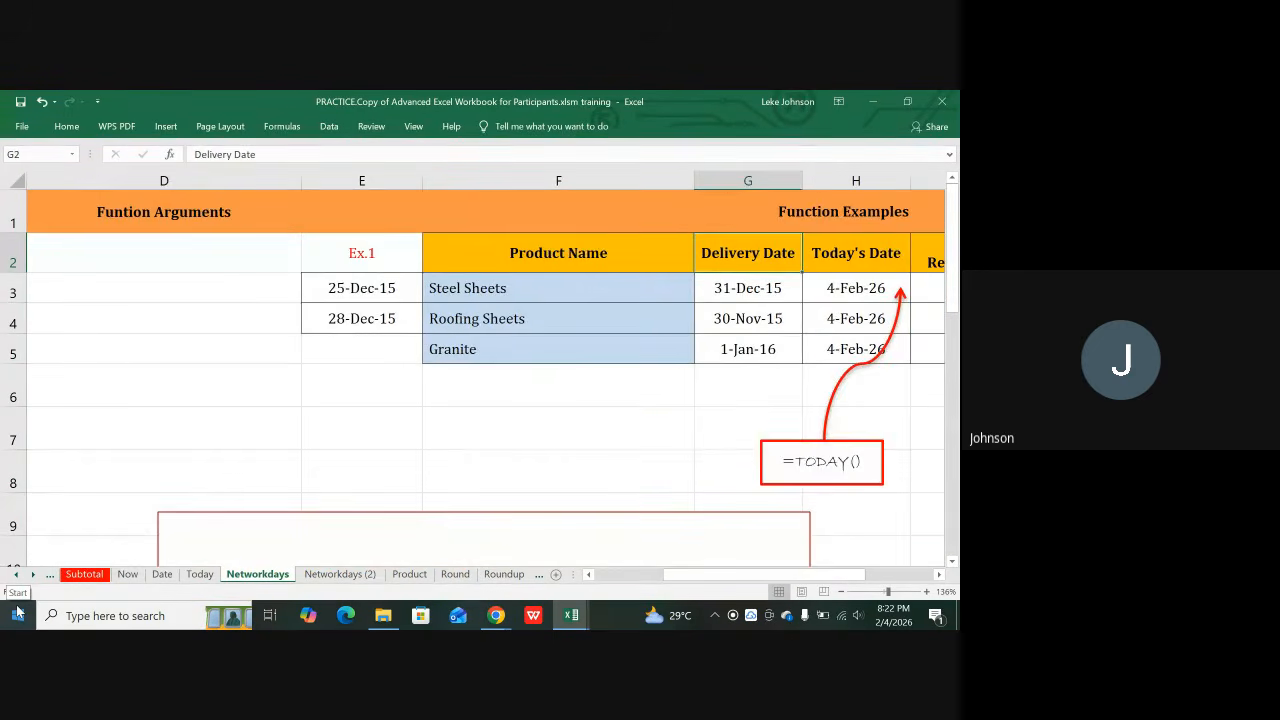
Step: Nudge the red arrow from the =NETWORKDAYS(H3,G3) note slightly left onto the NETWORKDAYS REMAINING results
key(Right)
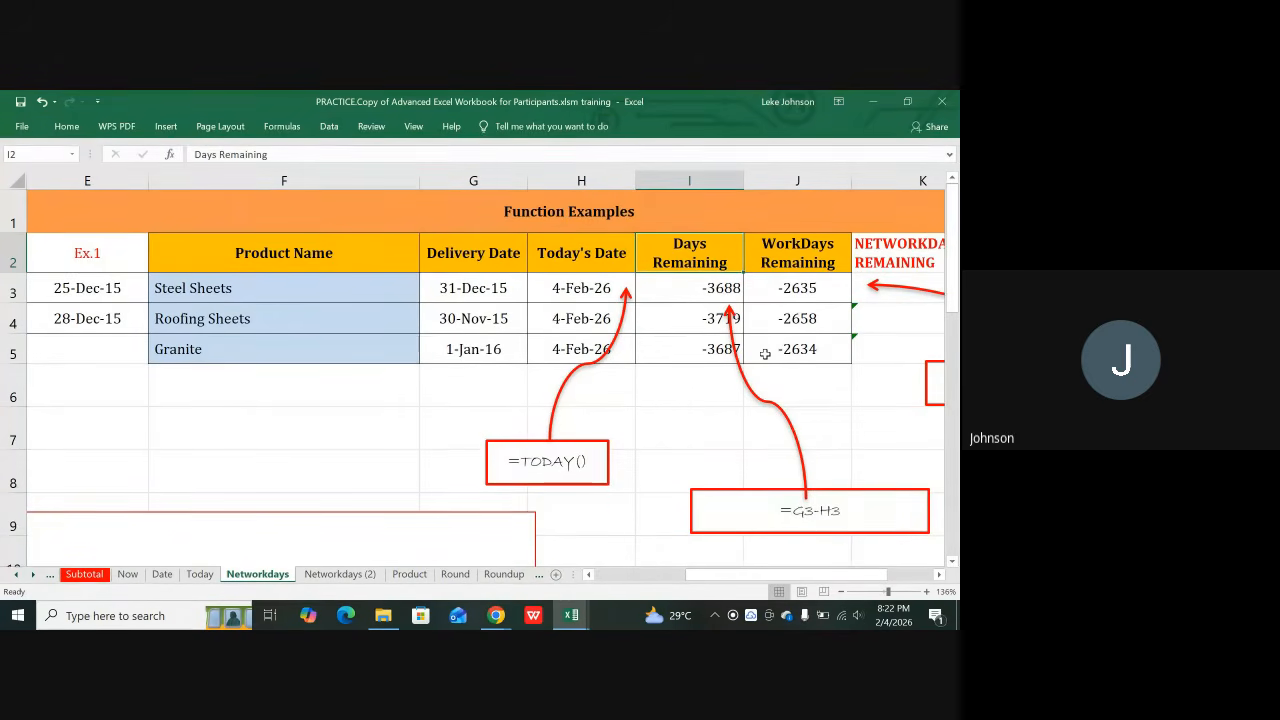
key(Right)
key(Right)
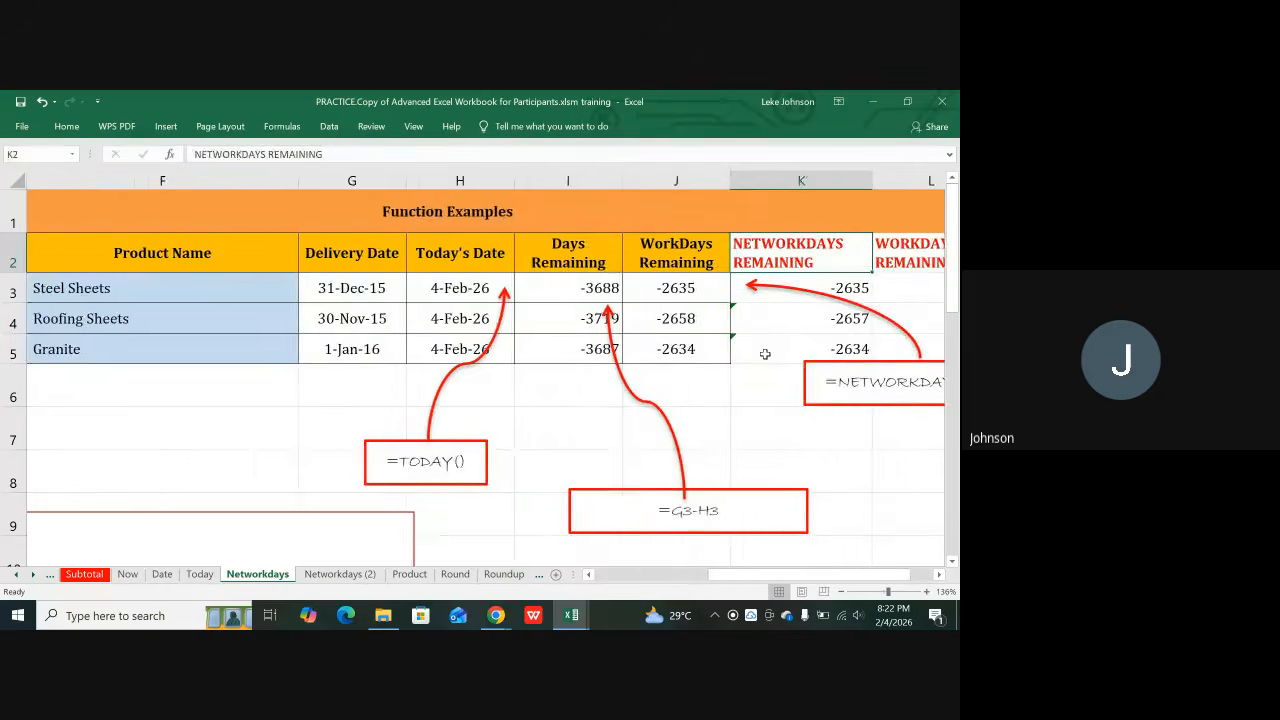
key(Right)
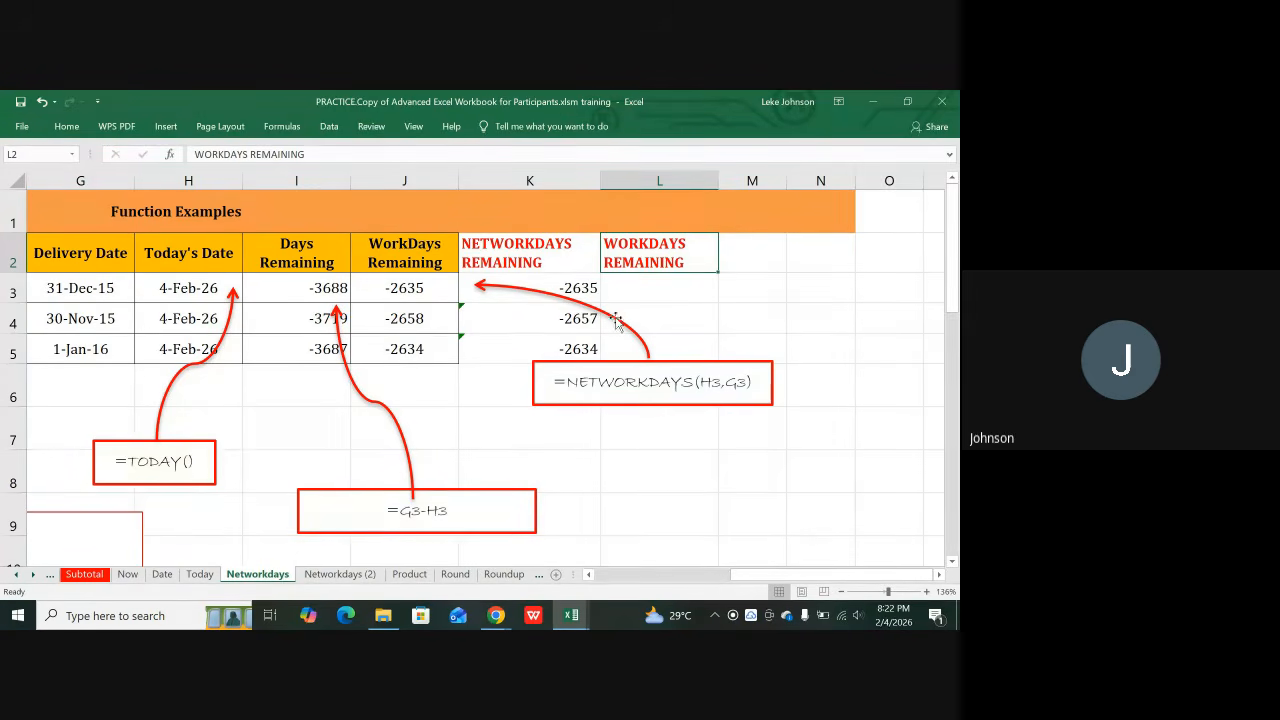
click(544, 299)
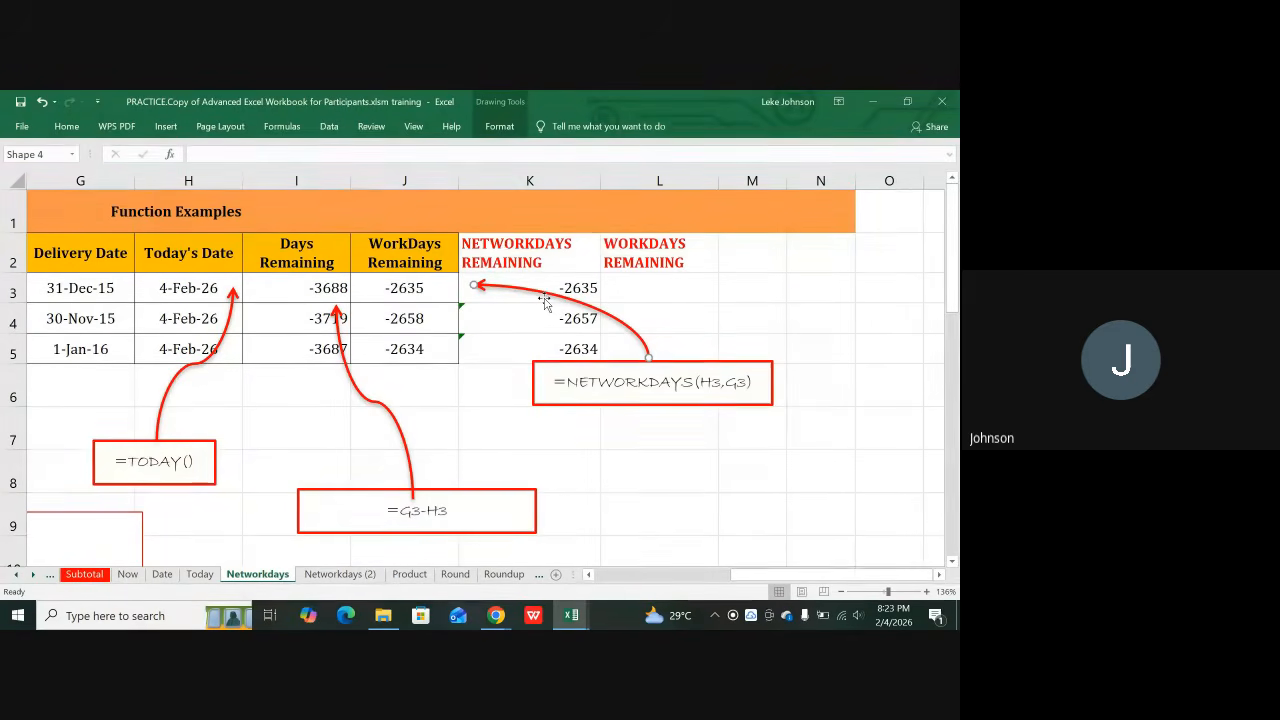
key(Left)
key(Left)
key(Left)
key(Left)
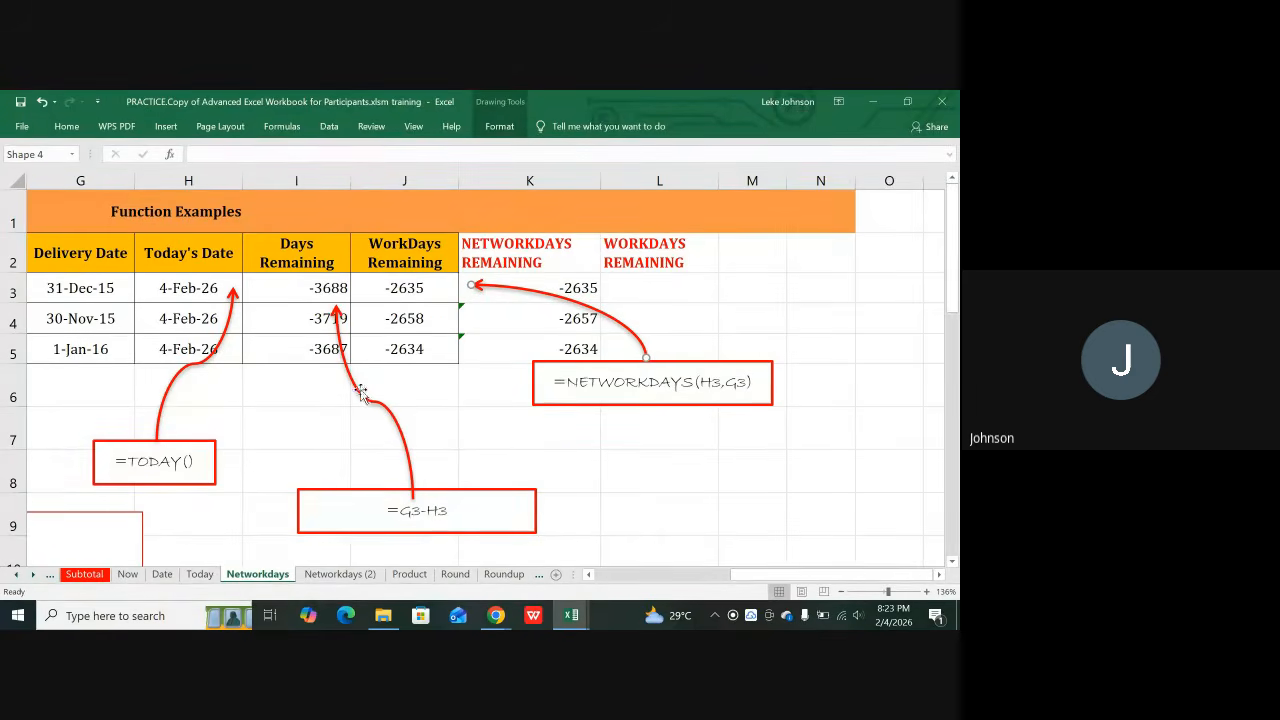
click(316, 385)
key(Left)
key(Left)
key(Left)
key(Left)
key(Left)
key(Left)
key(Left)
key(Left)
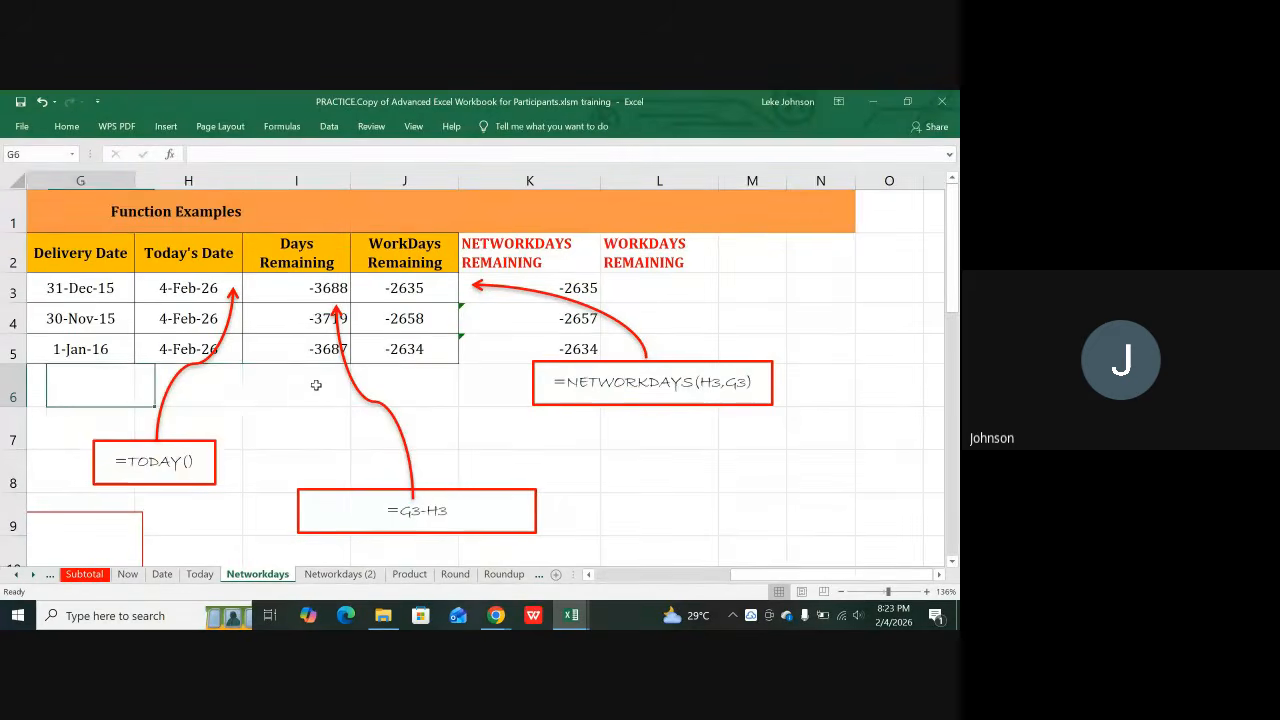
key(Right)
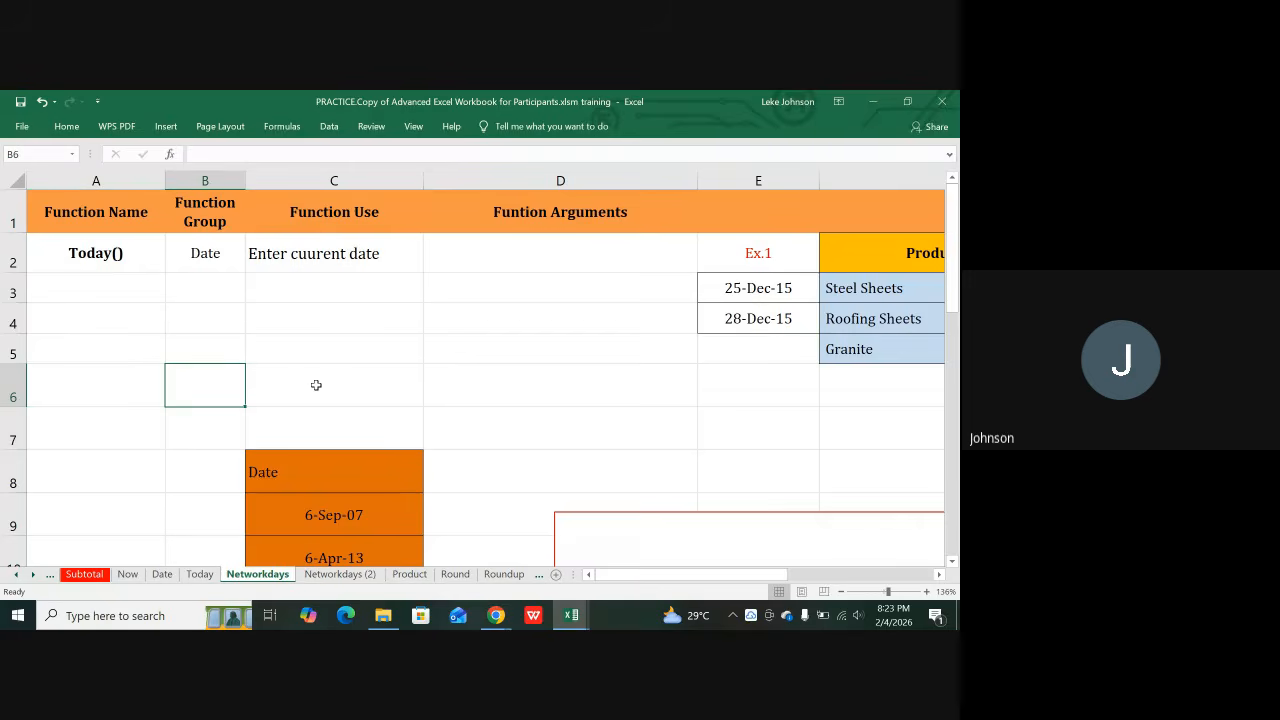
scroll(471, 397, down, 2)
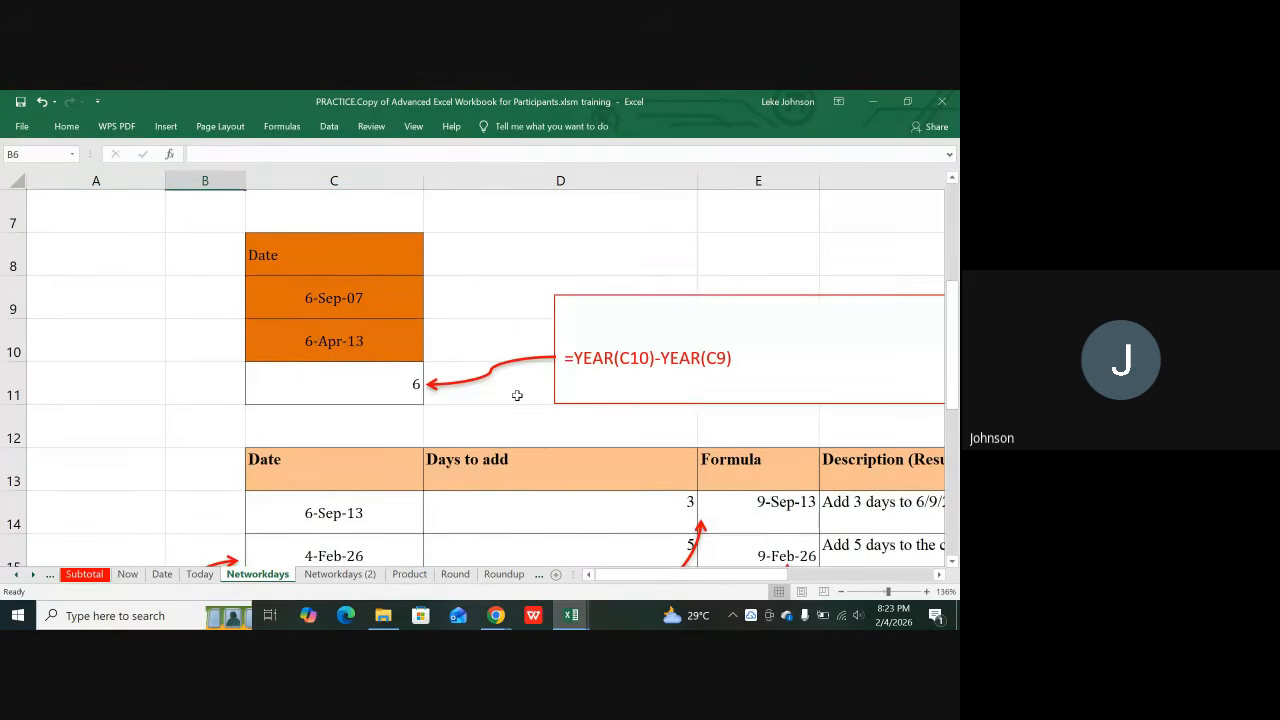
scroll(547, 436, down, 3)
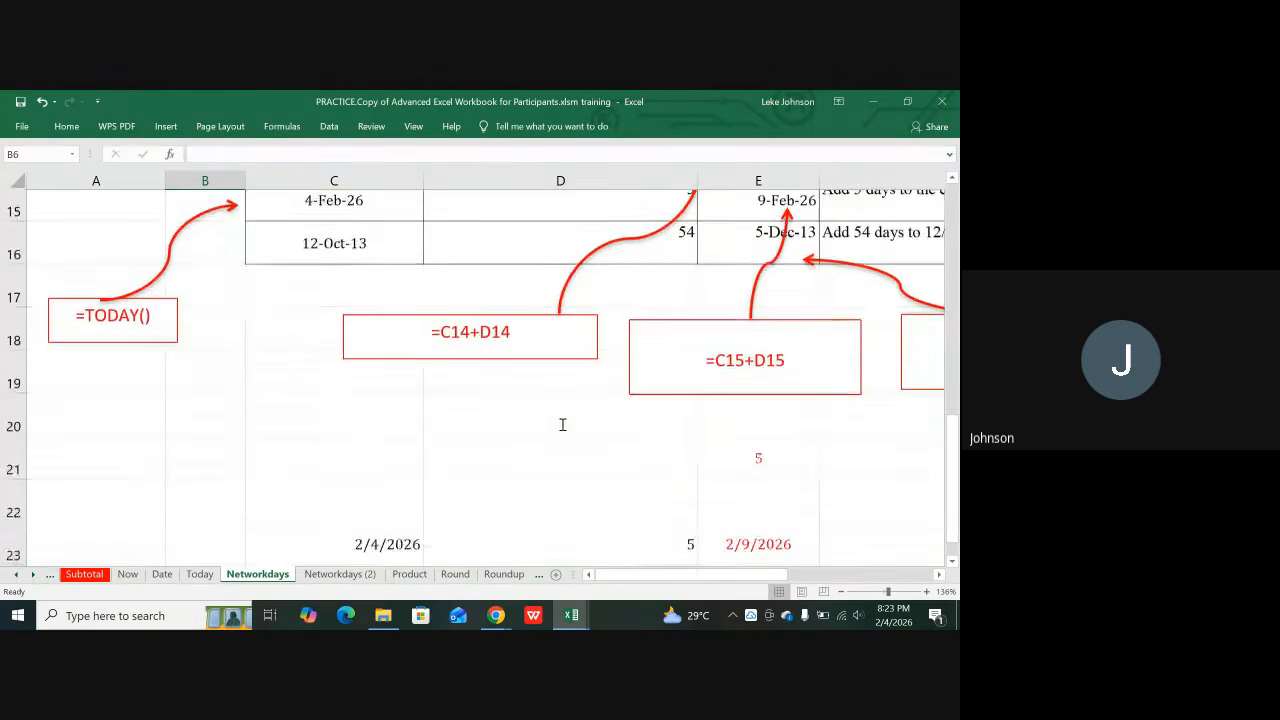
key(Right)
key(Right)
key(Right)
key(Right)
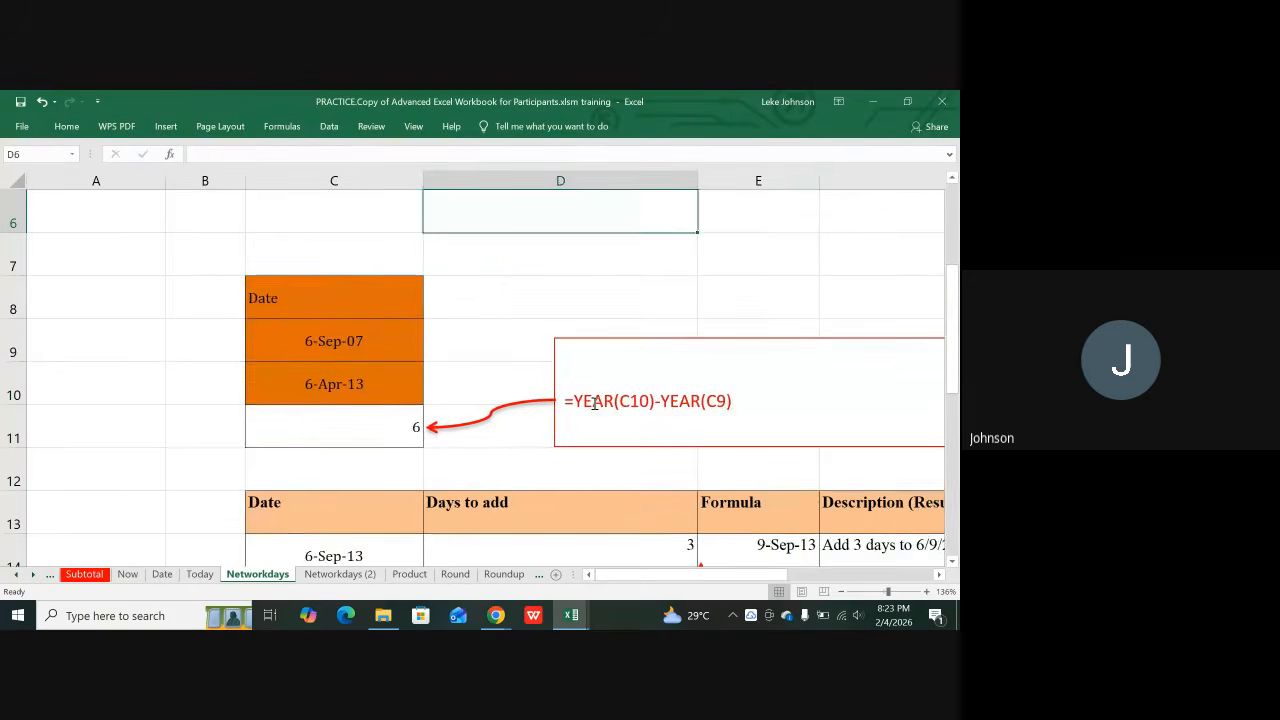
key(Down)
key(Down)
key(Down)
key(Down)
key(Down)
key(Down)
key(Down)
key(Down)
key(Down)
key(Down)
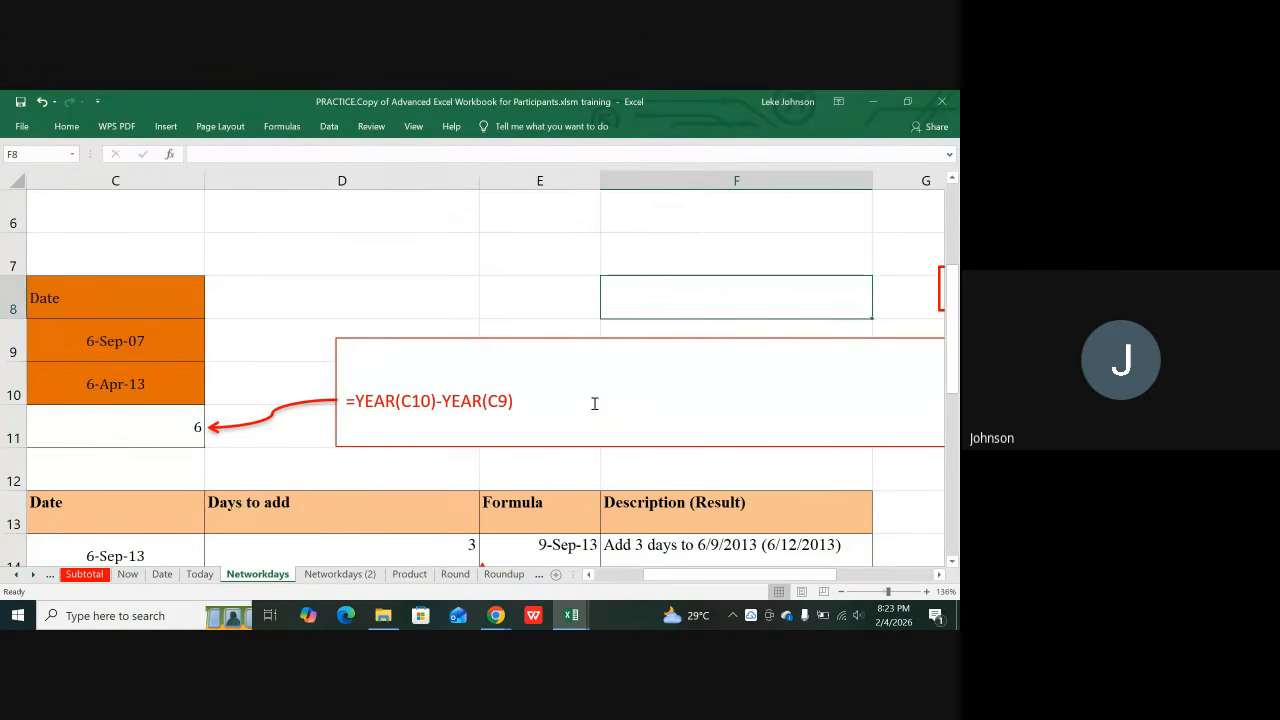
key(Down)
key(Down)
key(Down)
key(Down)
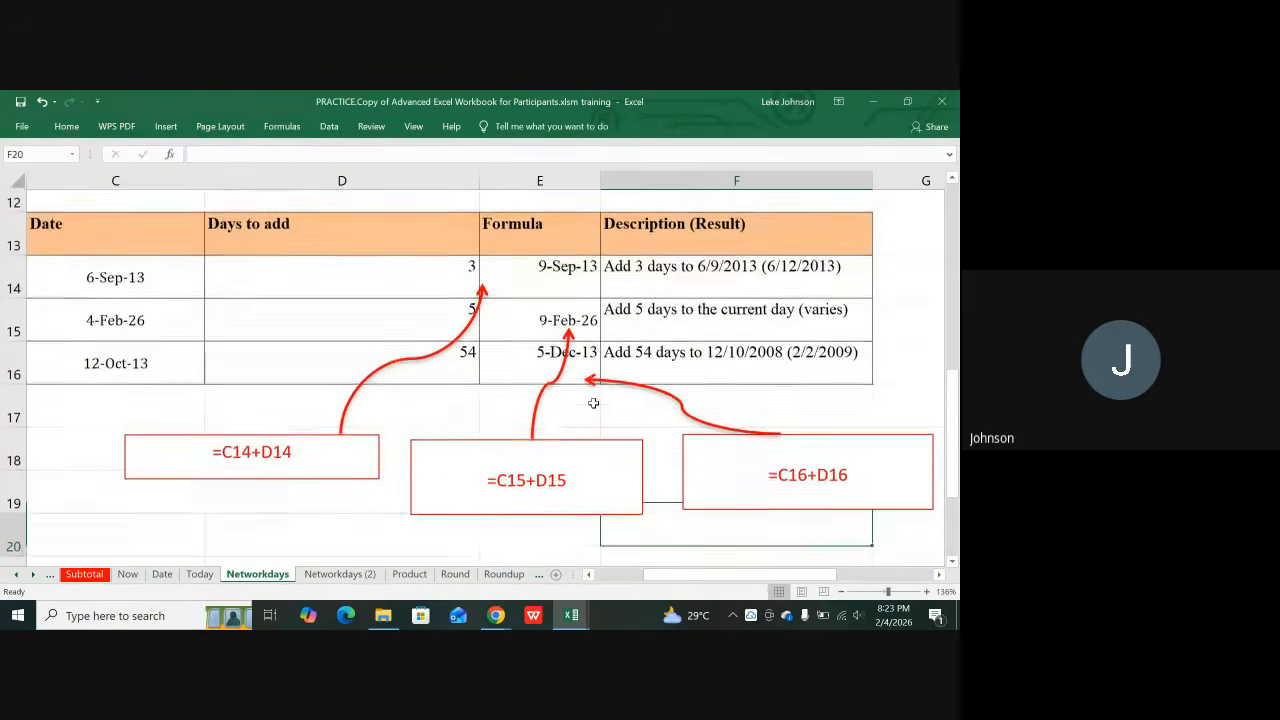
key(Right)
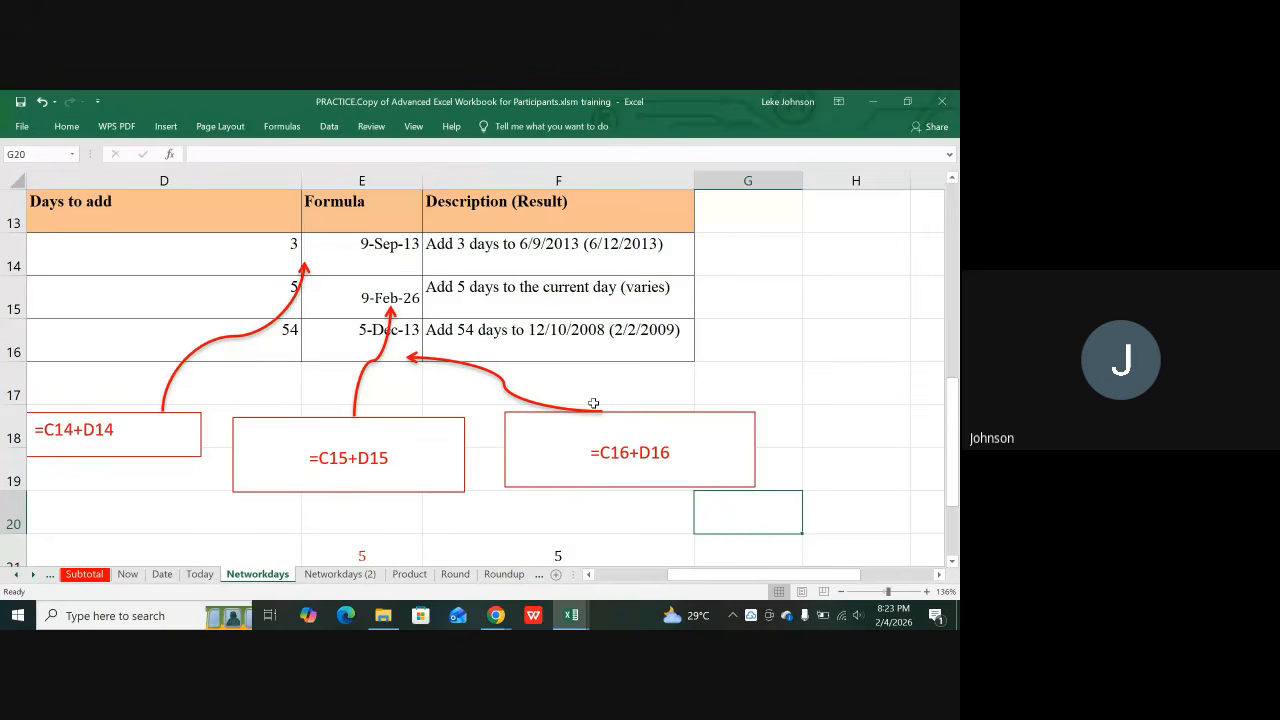
key(Up)
key(Up)
key(Up)
key(Up)
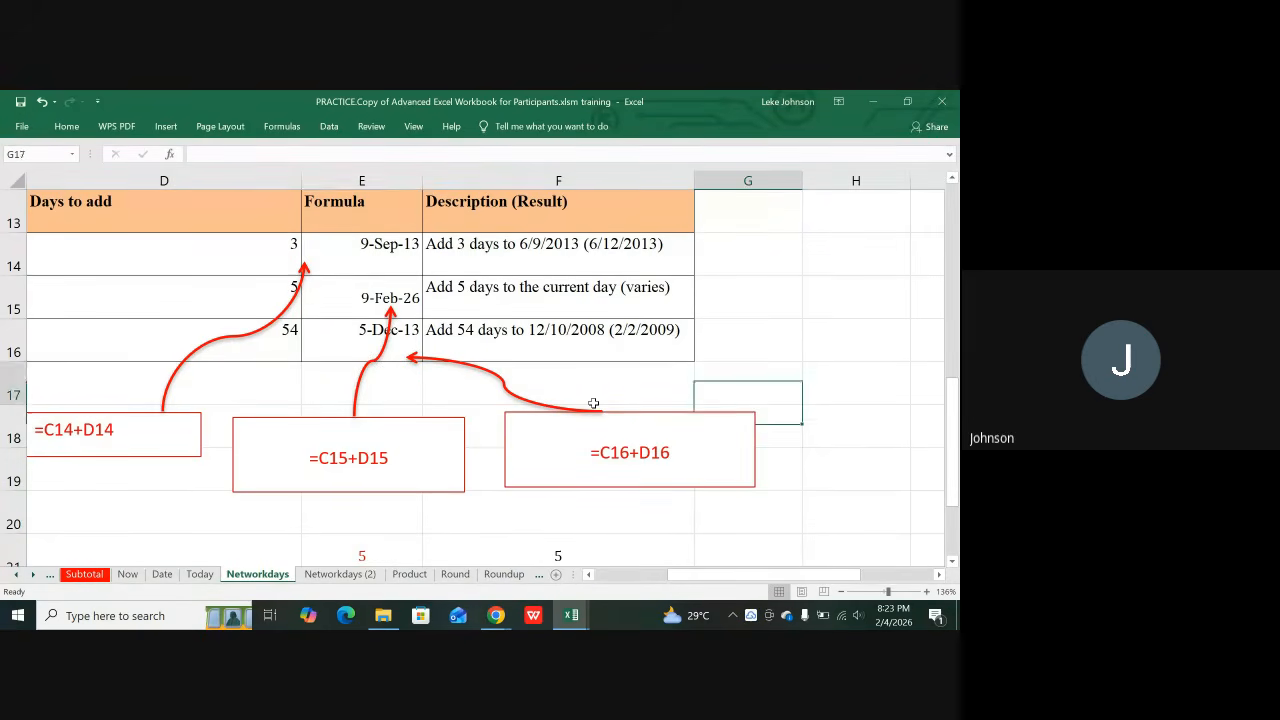
key(Up)
key(Up)
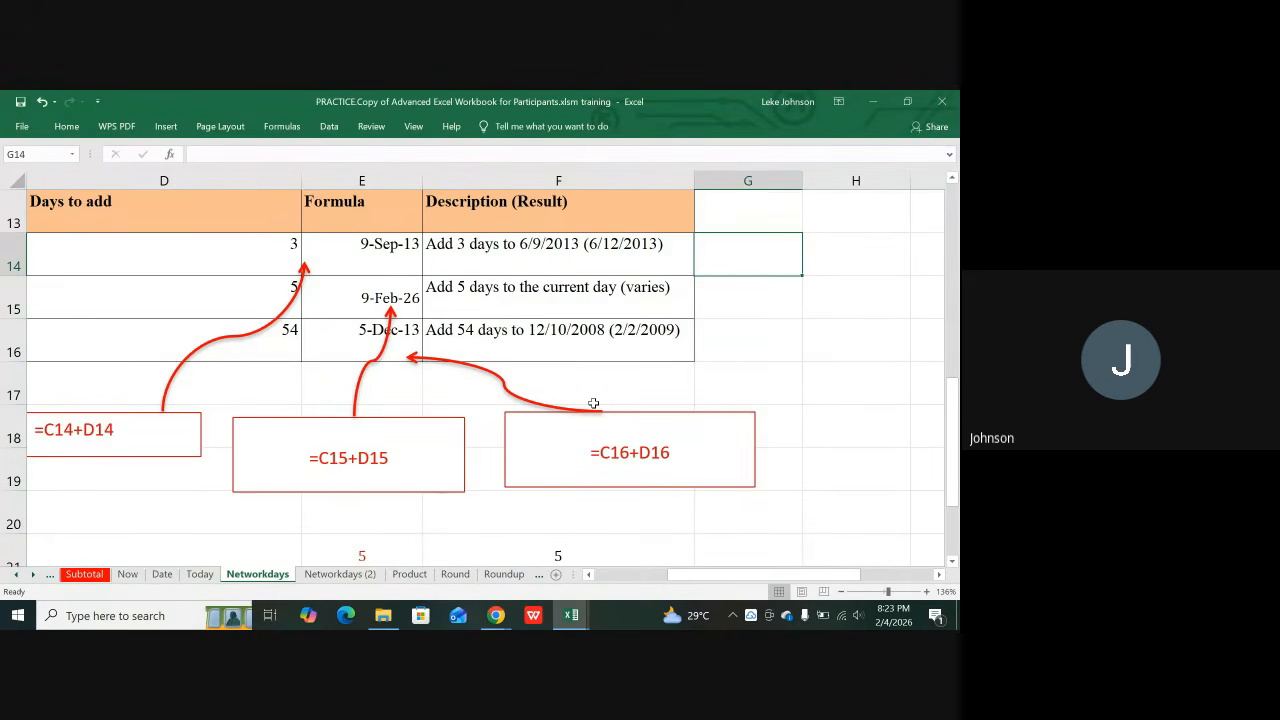
key(Up)
key(Up)
key(Up)
key(Up)
key(Up)
key(Up)
key(Up)
key(Up)
key(Up)
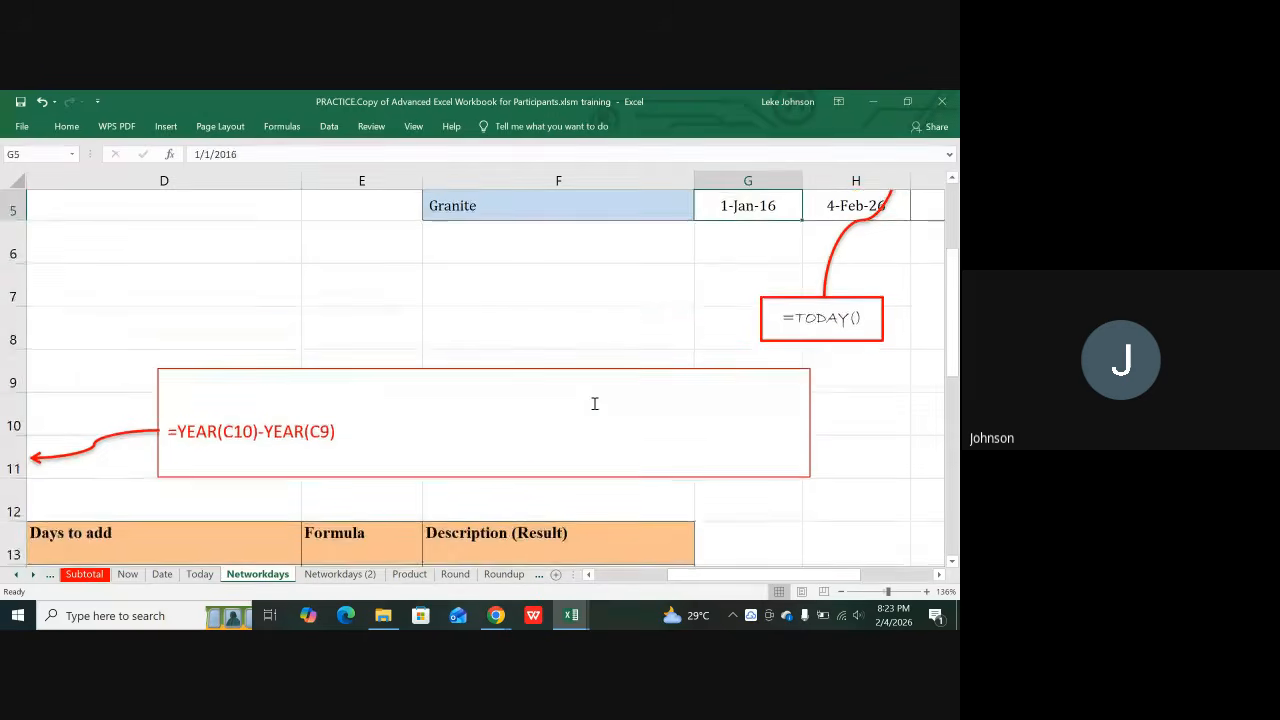
key(Up)
key(Up)
key(Up)
key(Up)
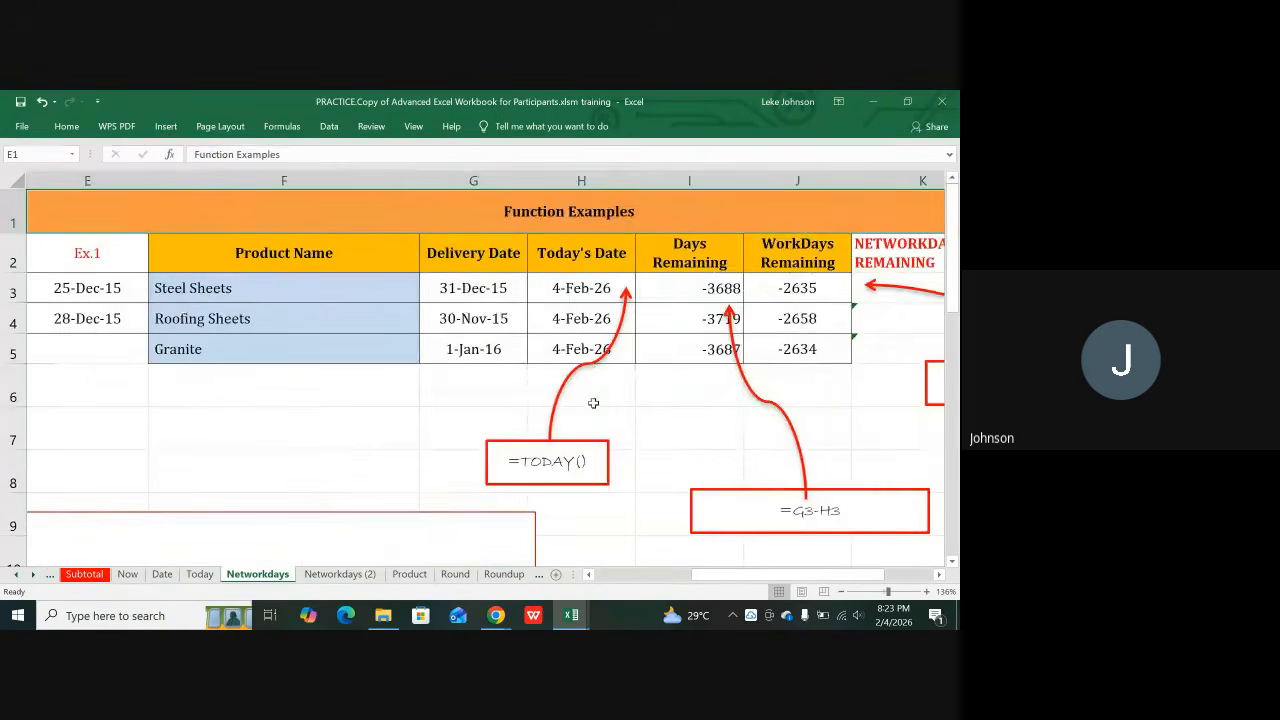
key(Right)
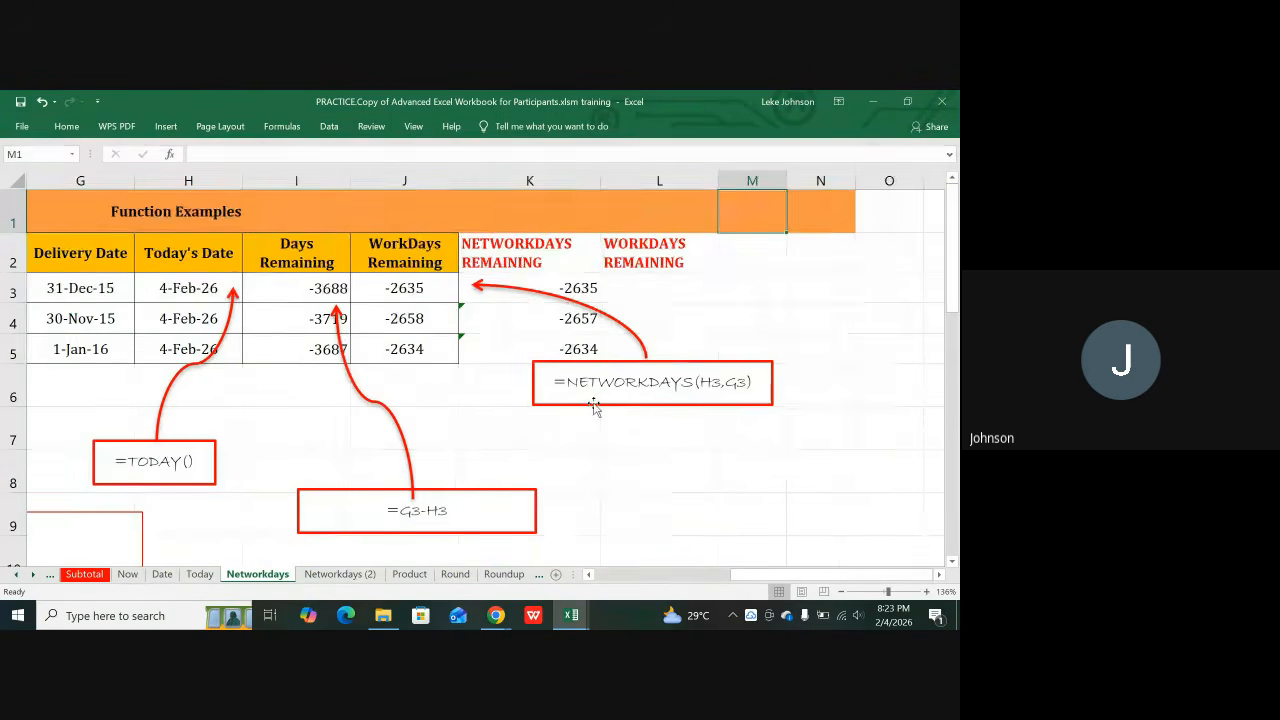
Step: Check K3's NETWORKDAYS formula, then leave an unfinished =NET entry in L3 showing #NAME?
click(672, 288)
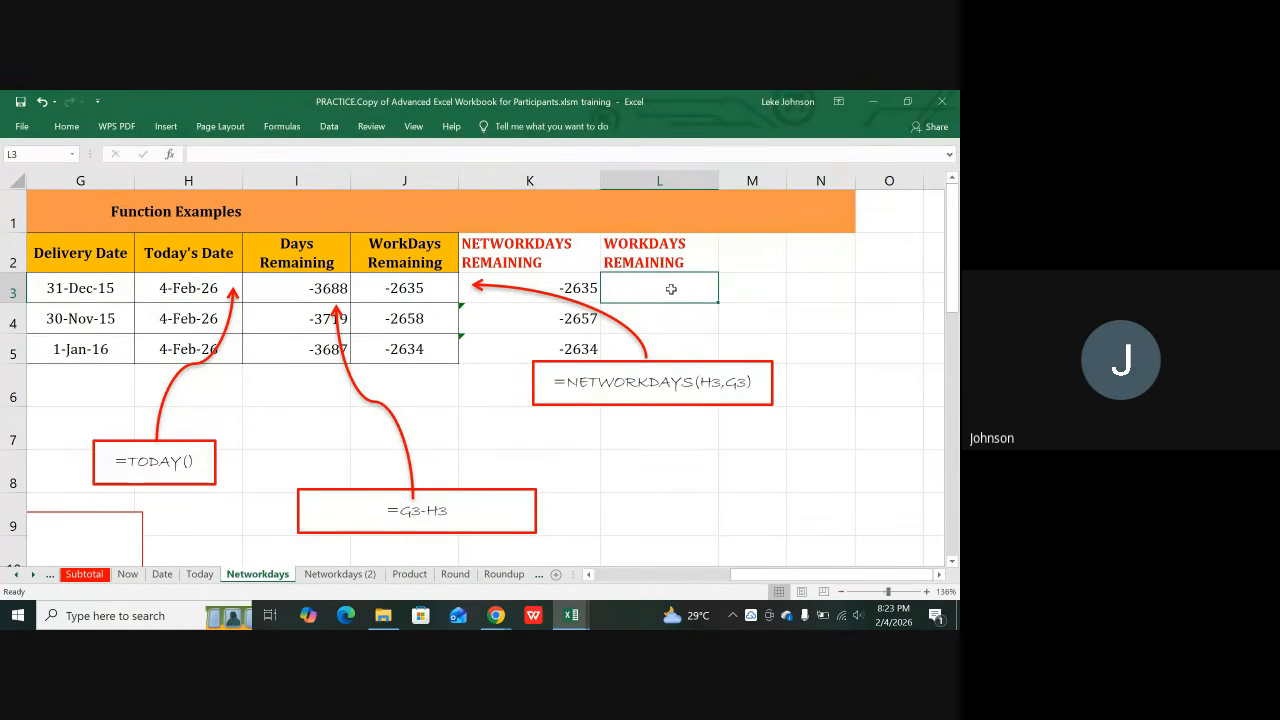
key(Left)
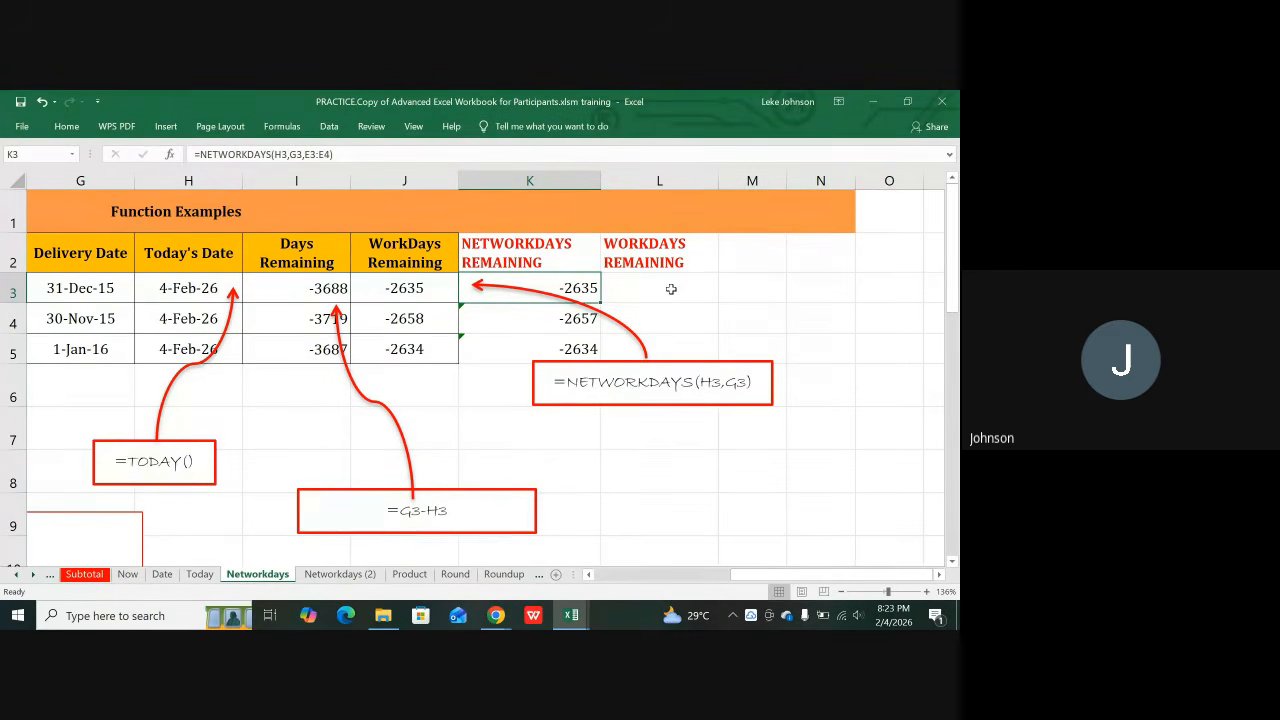
click(671, 289)
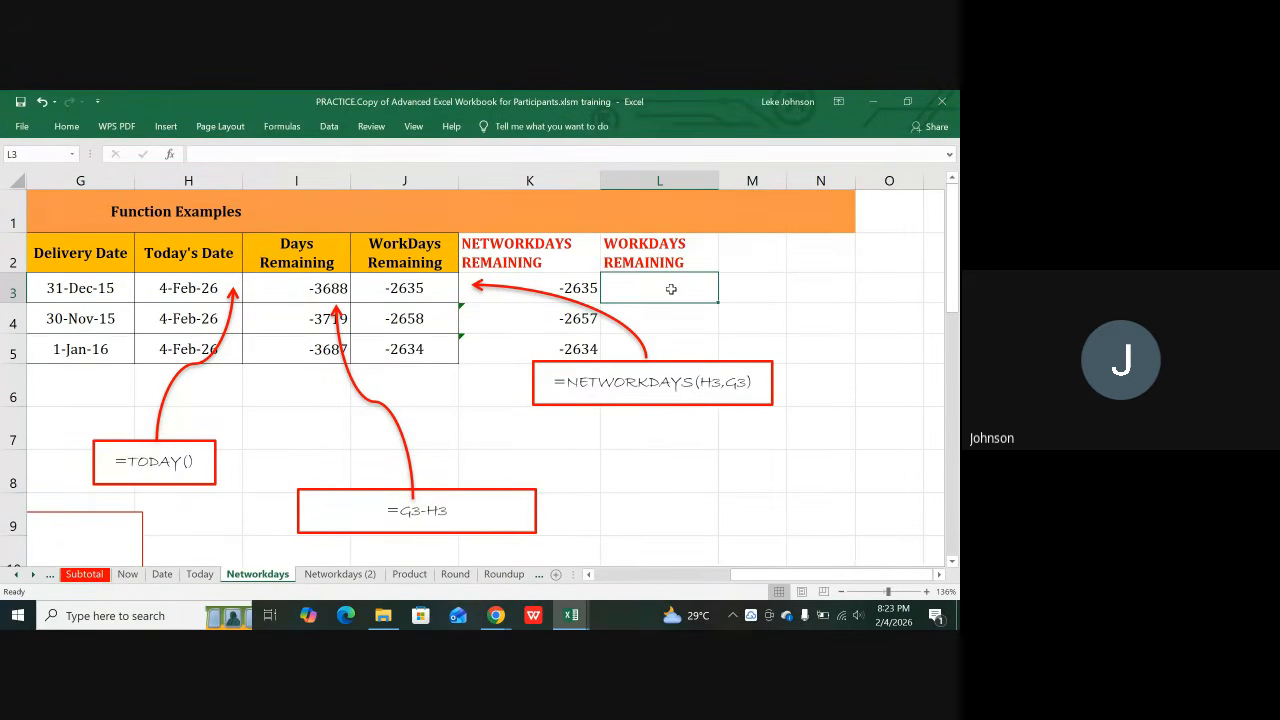
text(=)
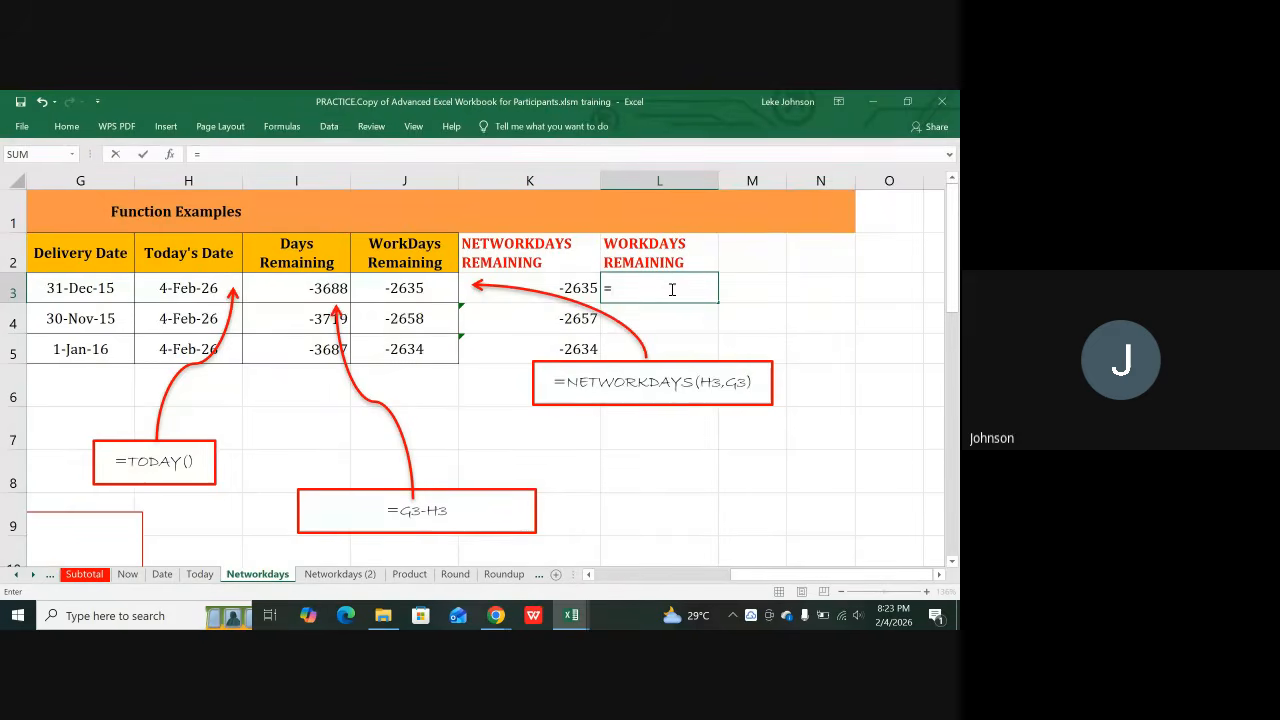
text(NET)
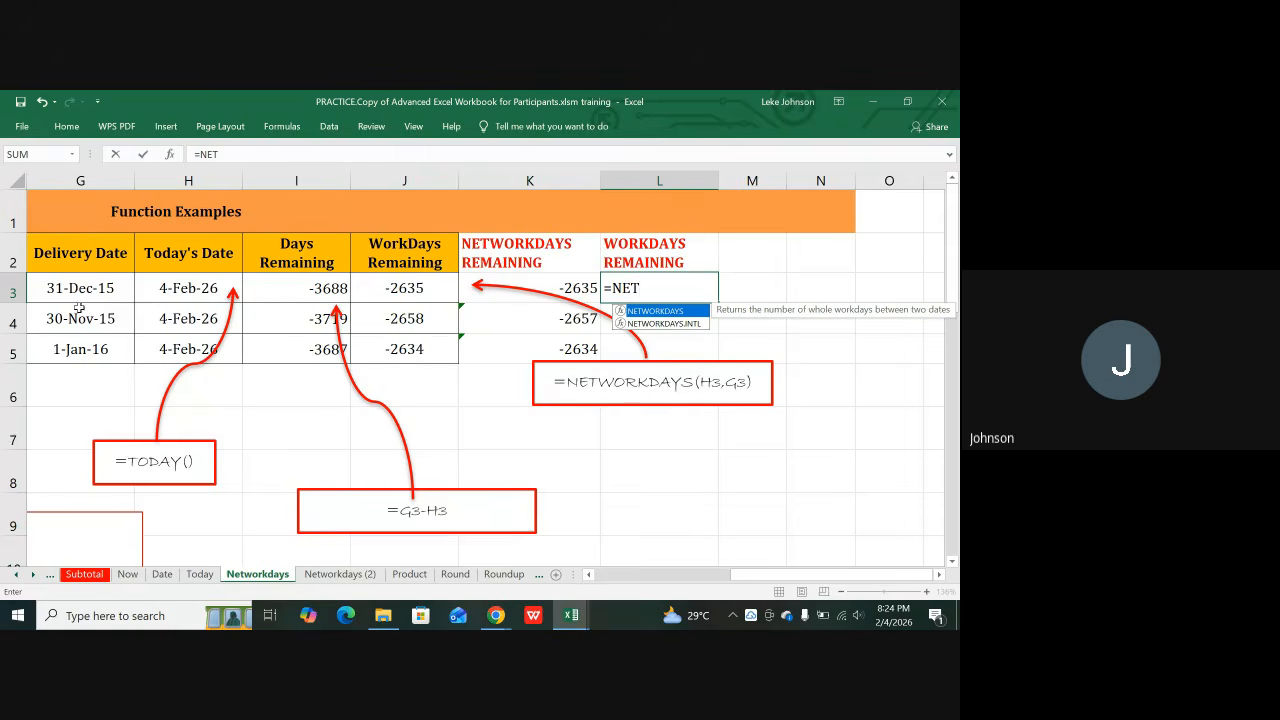
click(86, 290)
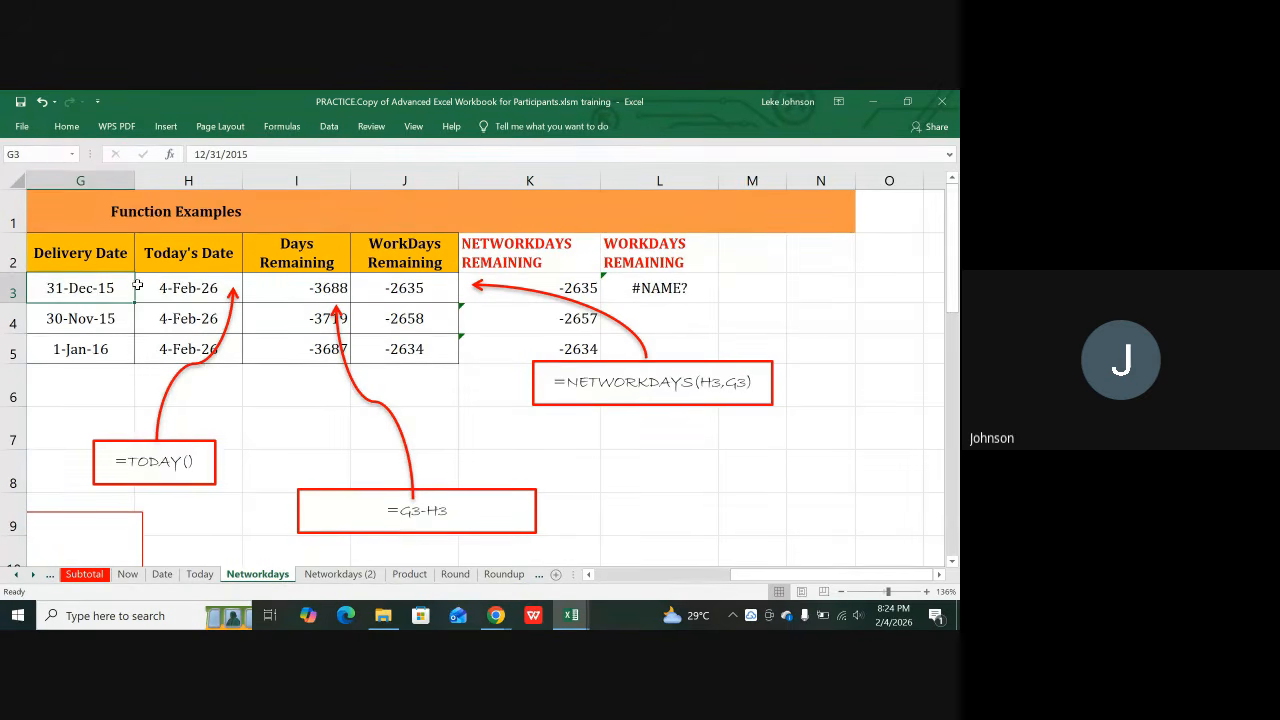
click(183, 289)
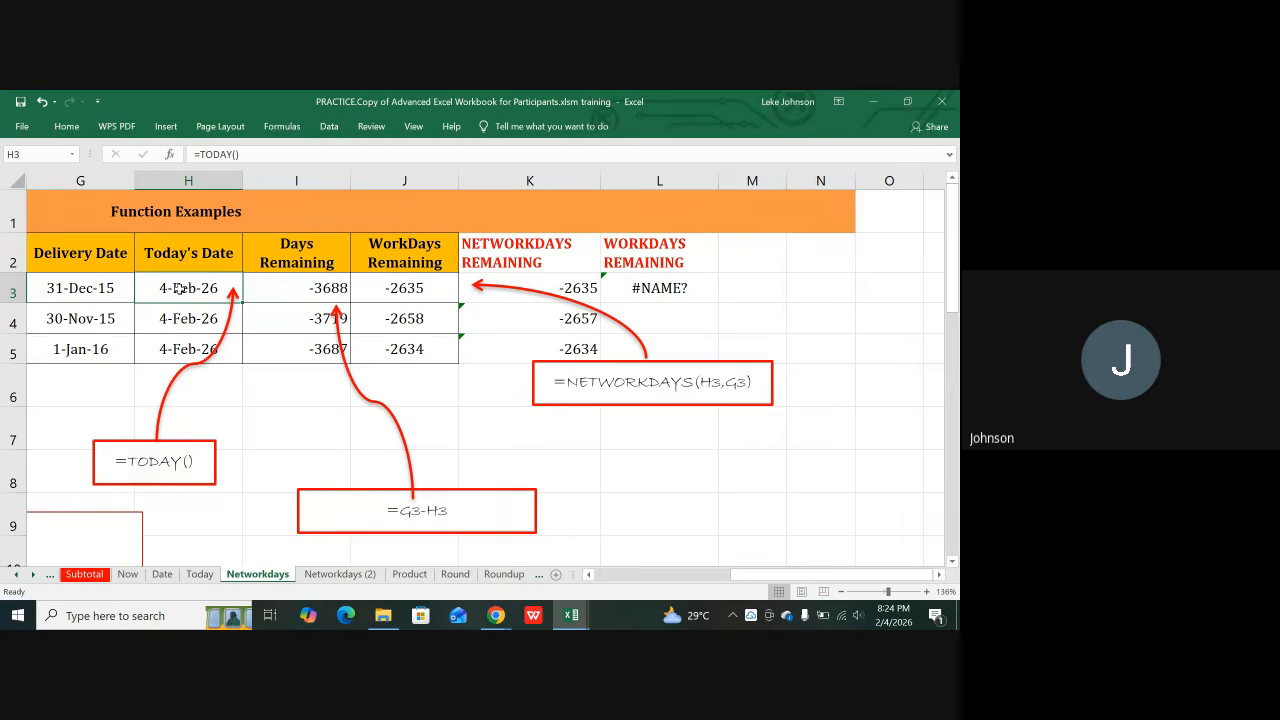
click(86, 286)
click(182, 286)
click(100, 288)
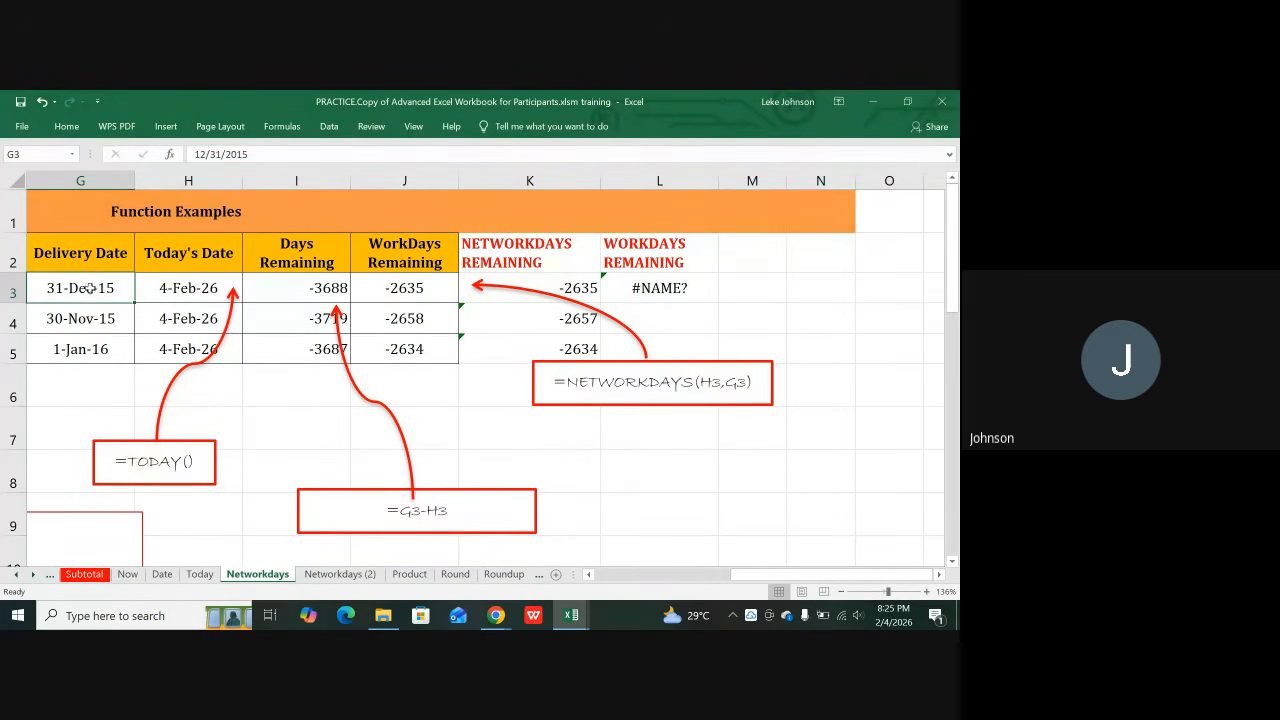
Step: Change the G3 and G4 delivery years to 2026, giving 31-Dec-26 and 30-Nov-26
click(250, 154)
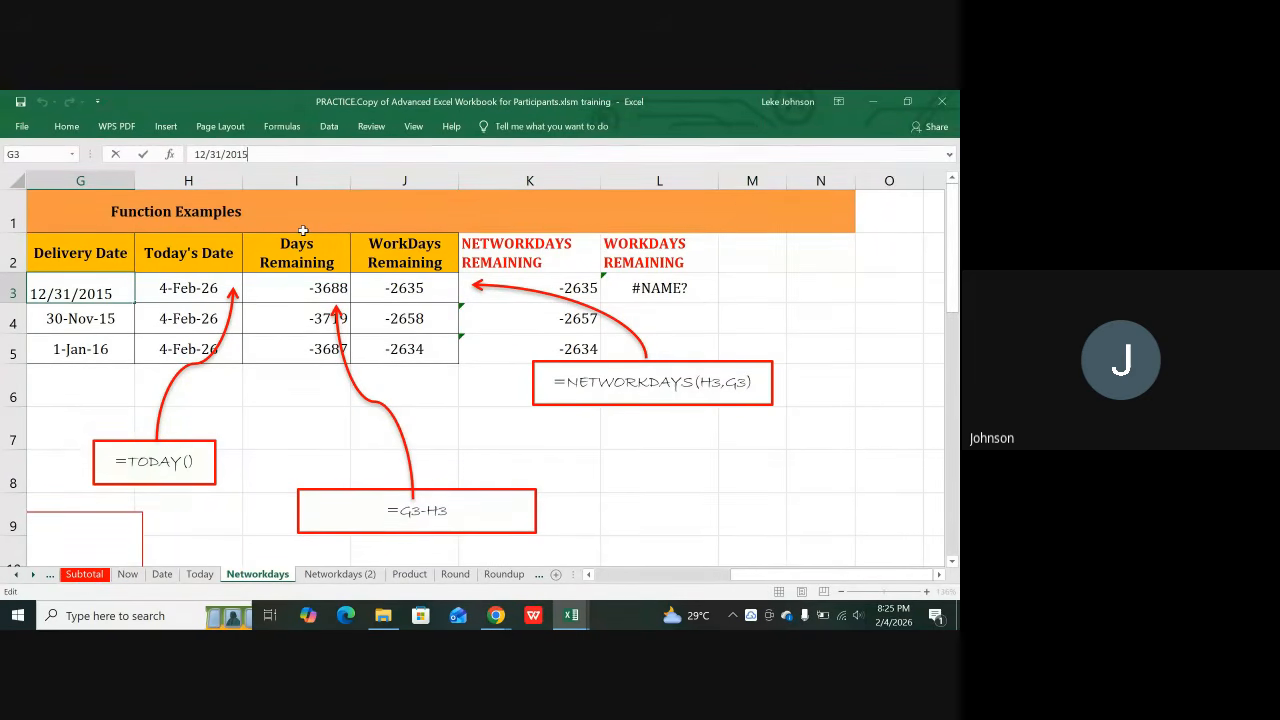
key(BackSpace)
key(BackSpace)
text(26)
key(Return)
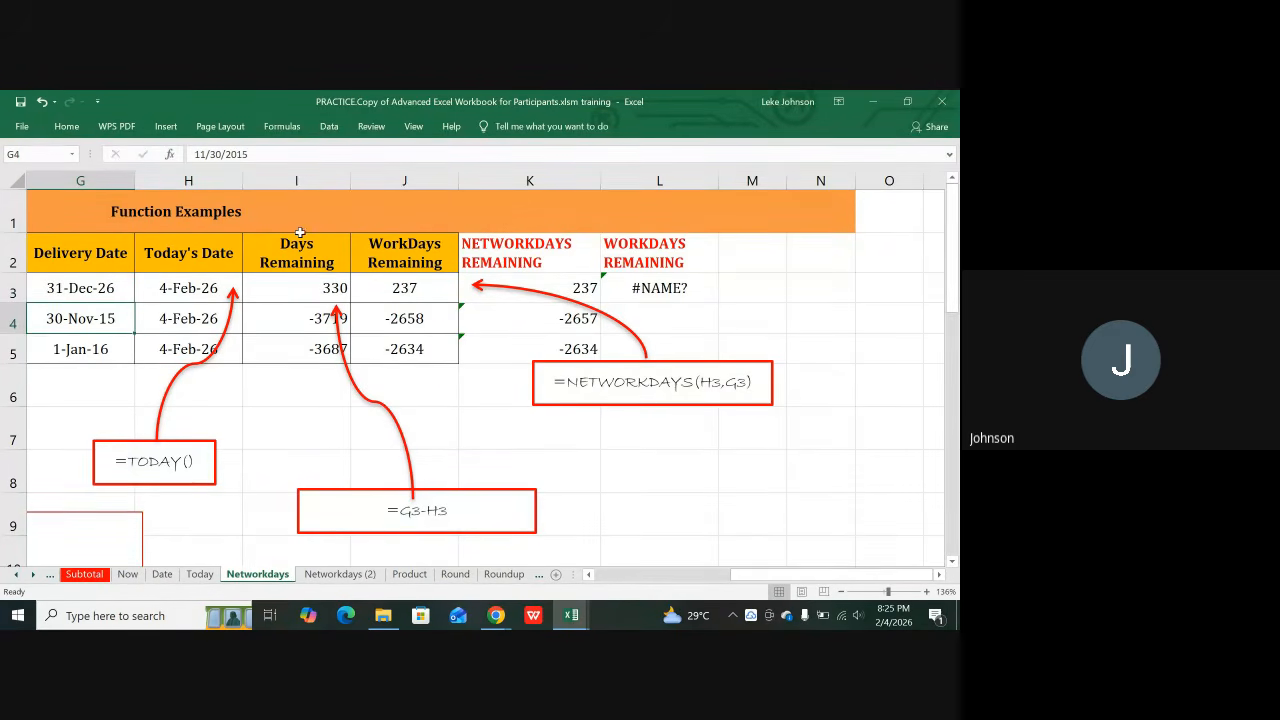
click(265, 152)
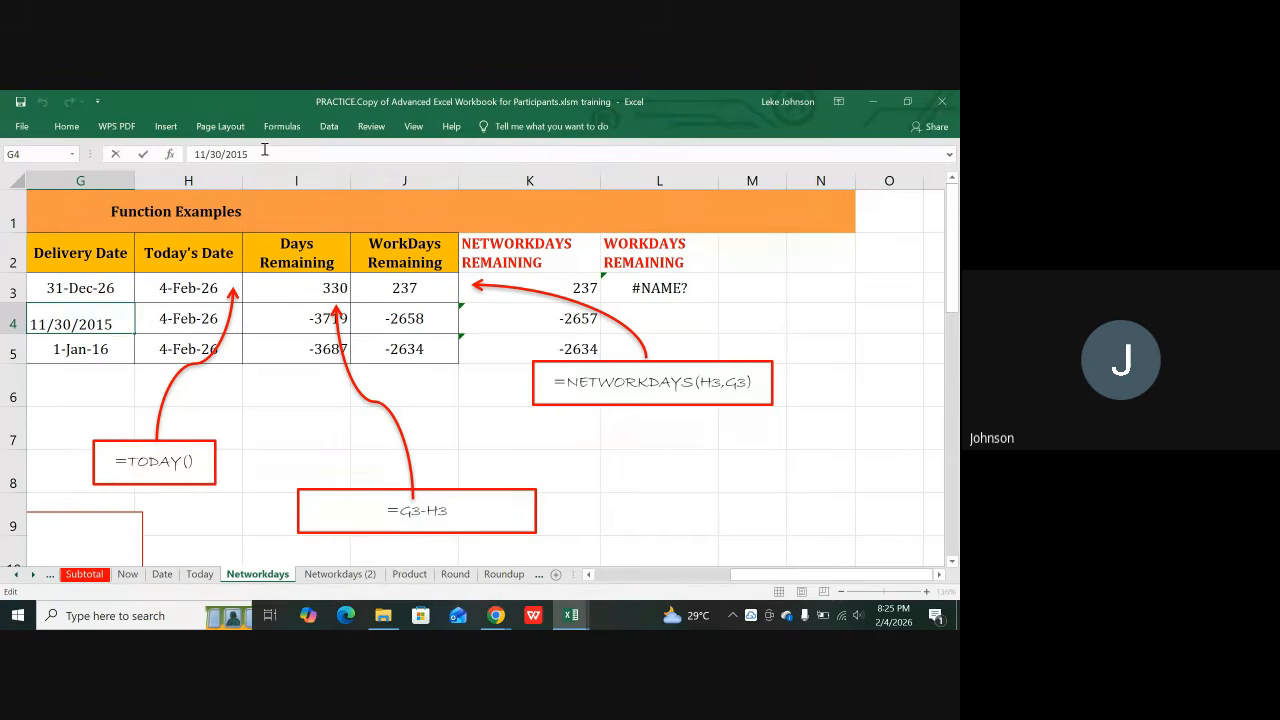
key(BackSpace)
key(BackSpace)
text(26)
key(Return)
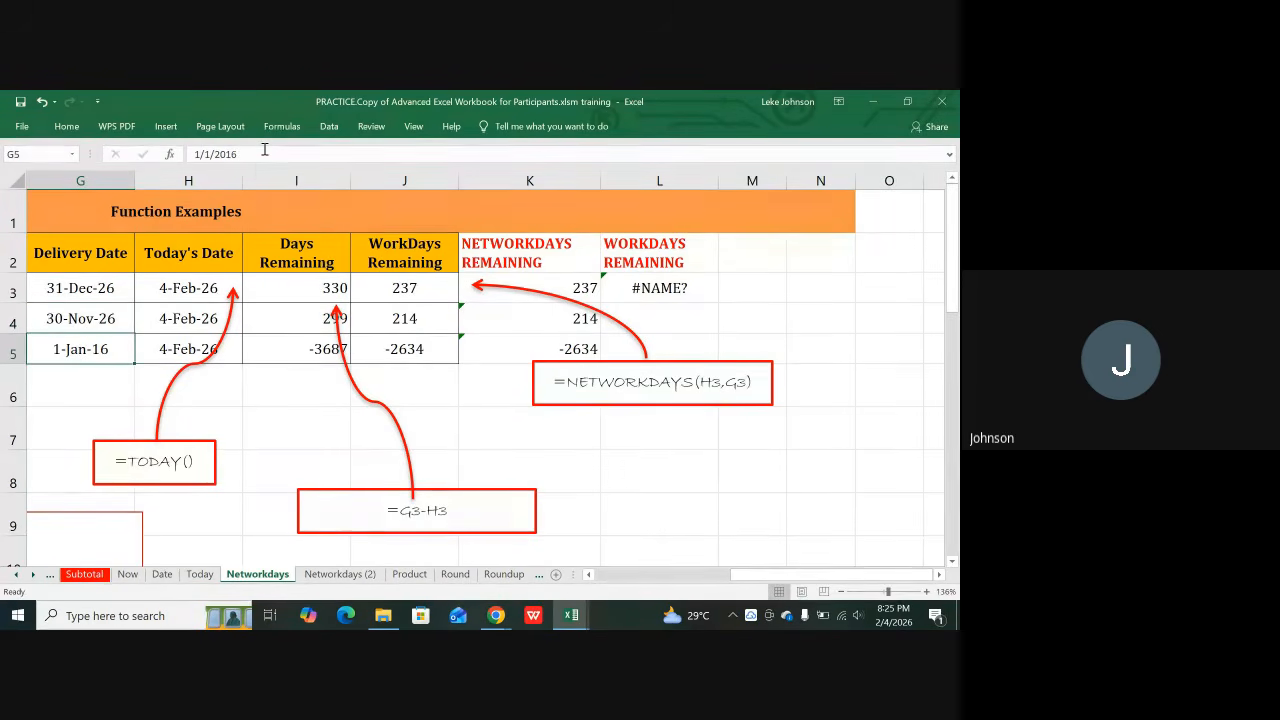
Step: Change G5's year to 2027 for 1-Jan-27 and select the delivery dates G3:G5
click(253, 153)
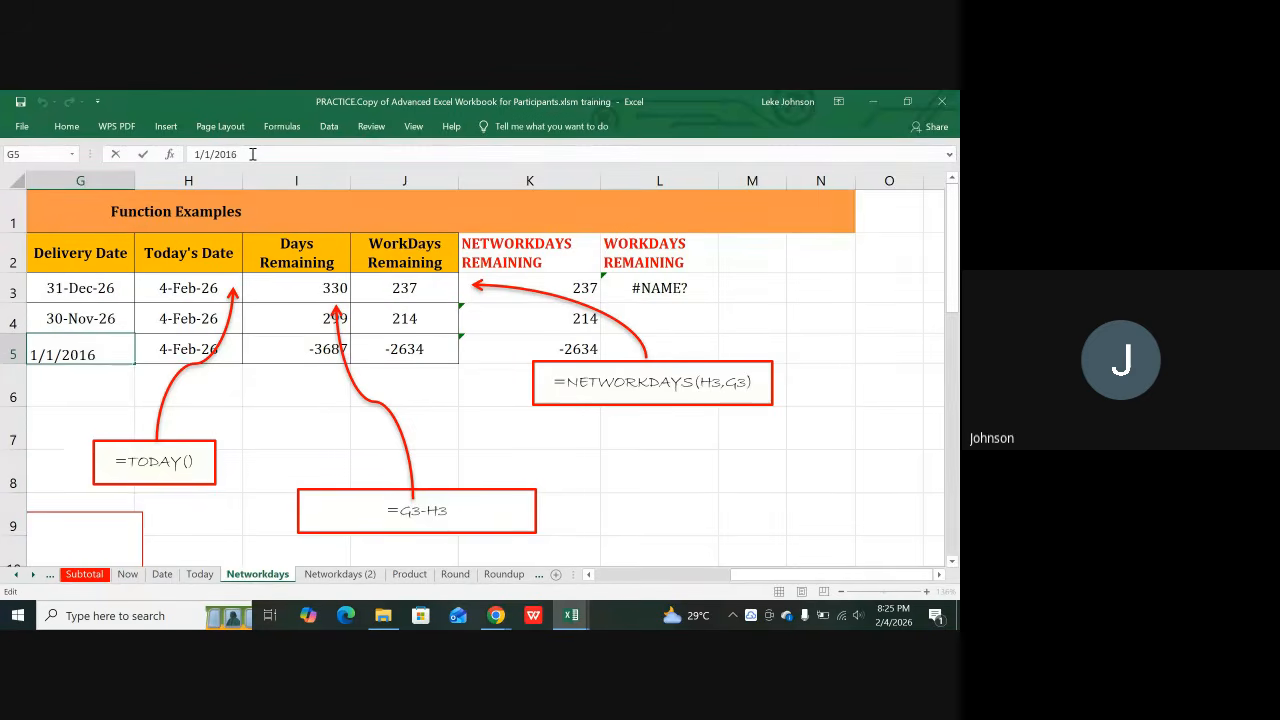
key(BackSpace)
key(BackSpace)
text(27)
key(Return)
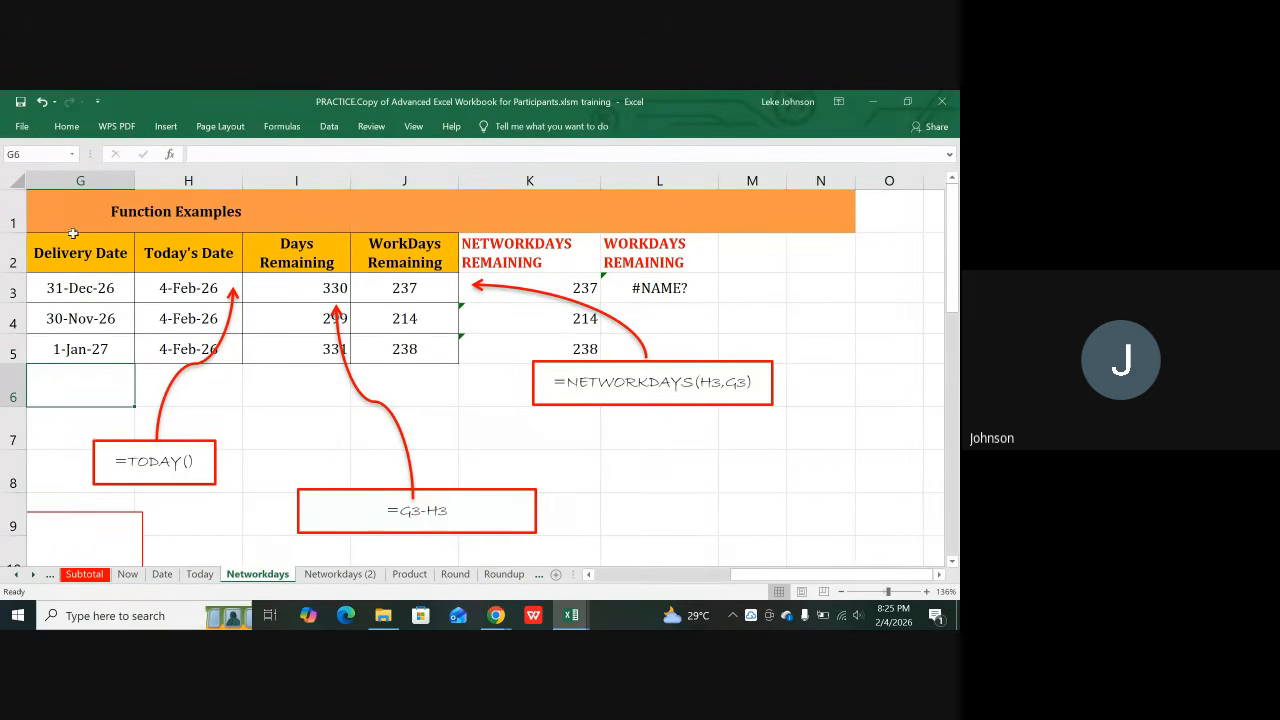
click(73, 289)
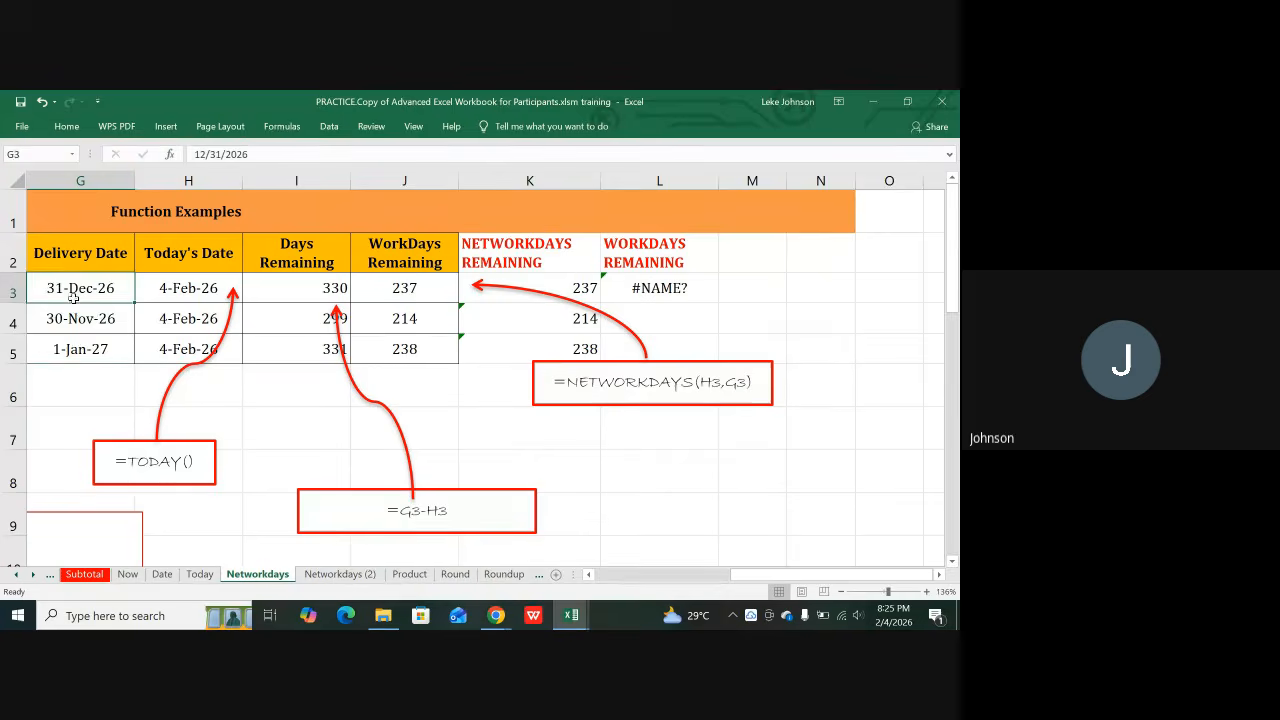
drag(73, 297, 60, 348)
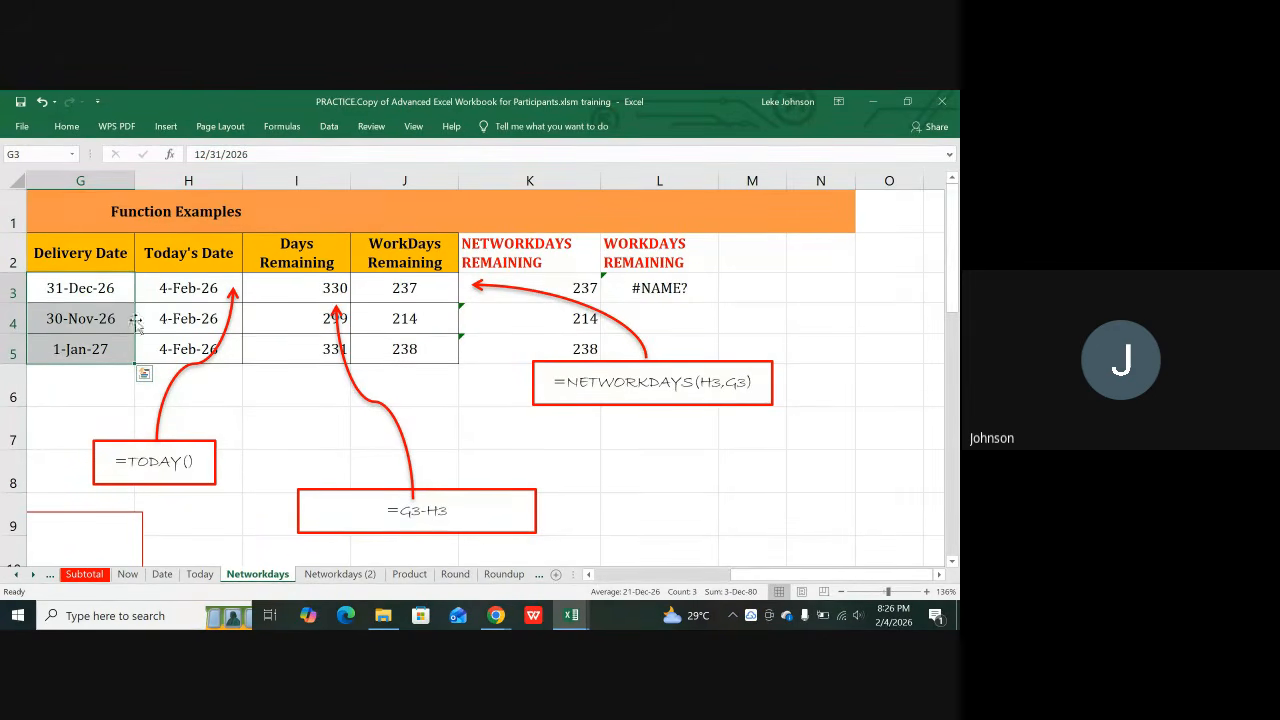
click(50, 291)
key(Left)
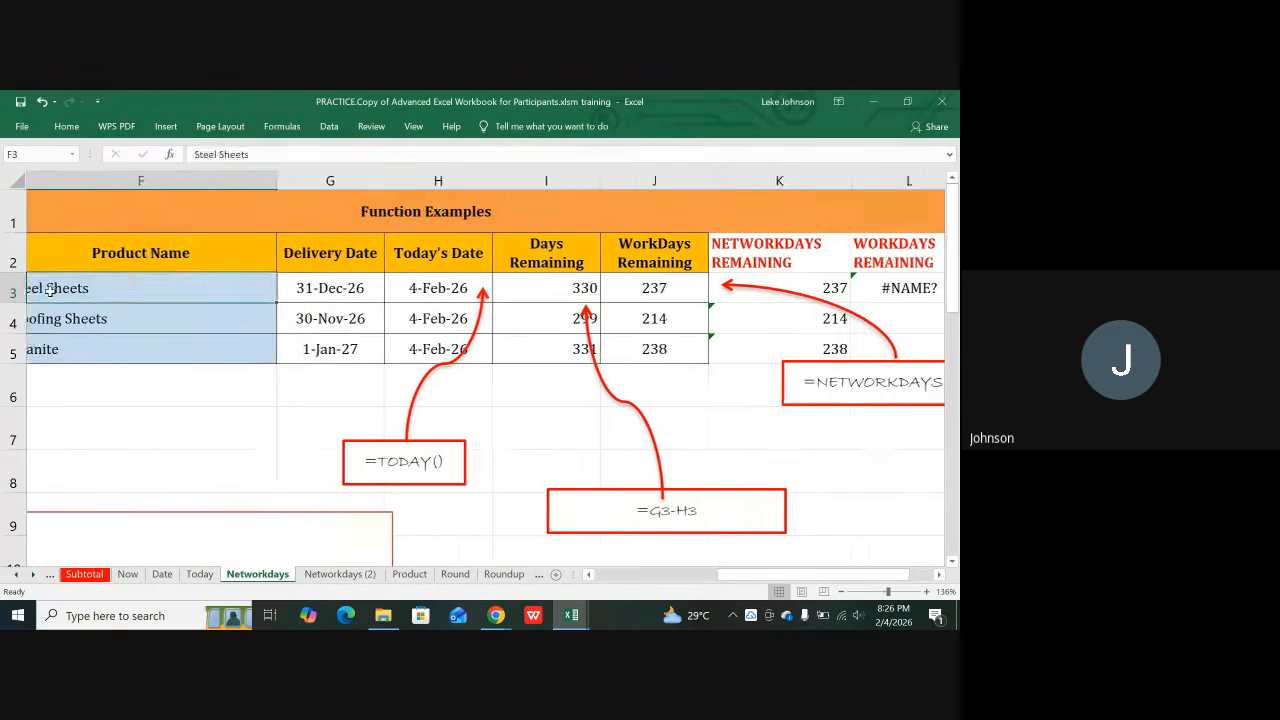
key(Left)
key(Right)
key(Right)
key(Right)
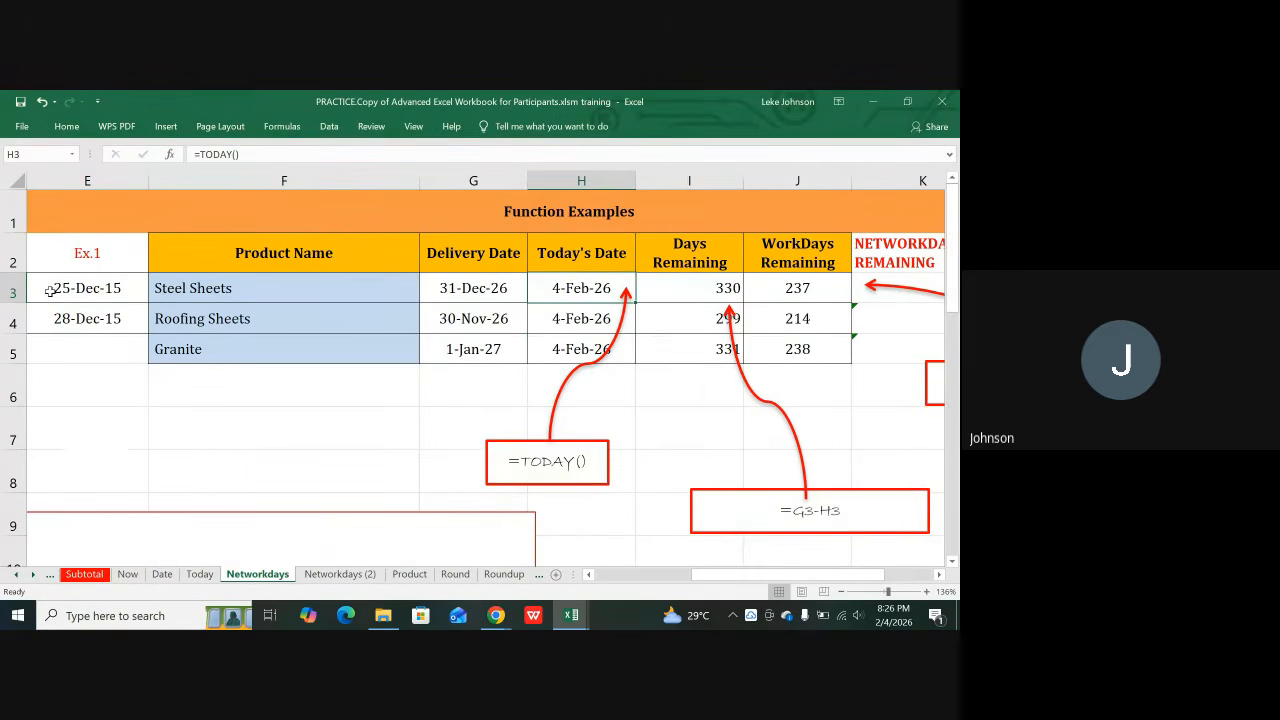
key(Left)
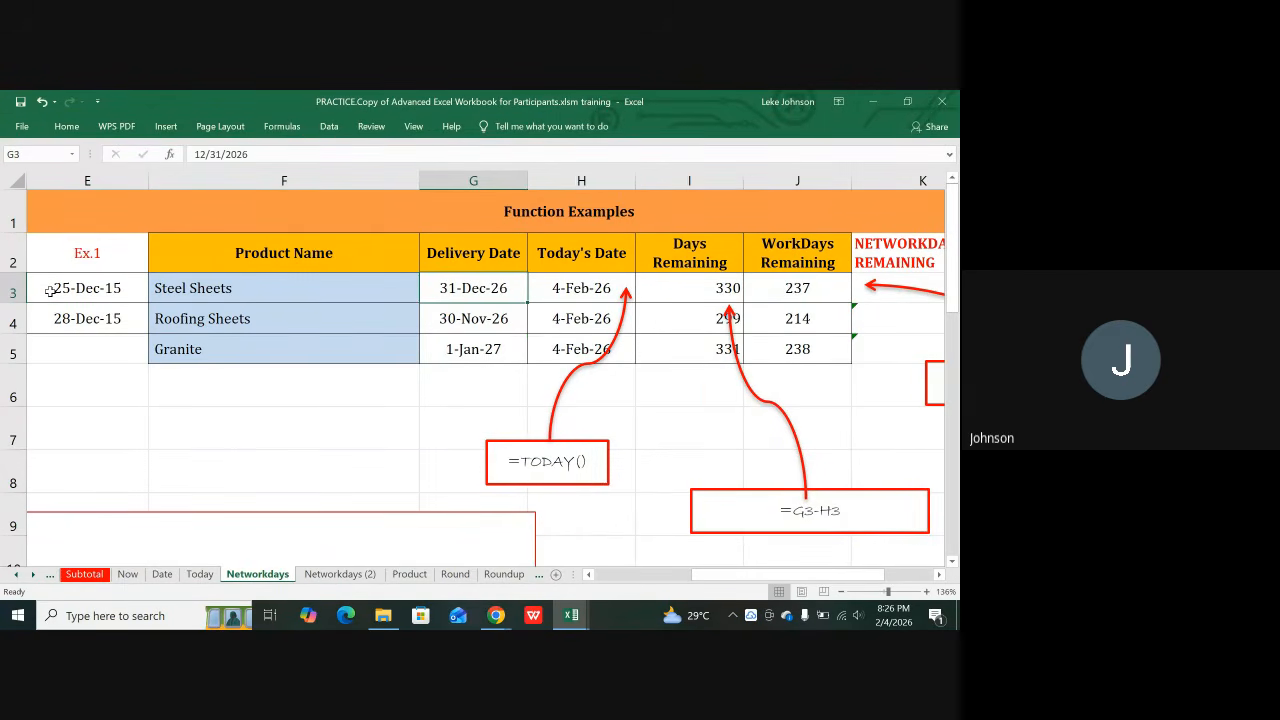
key(Right)
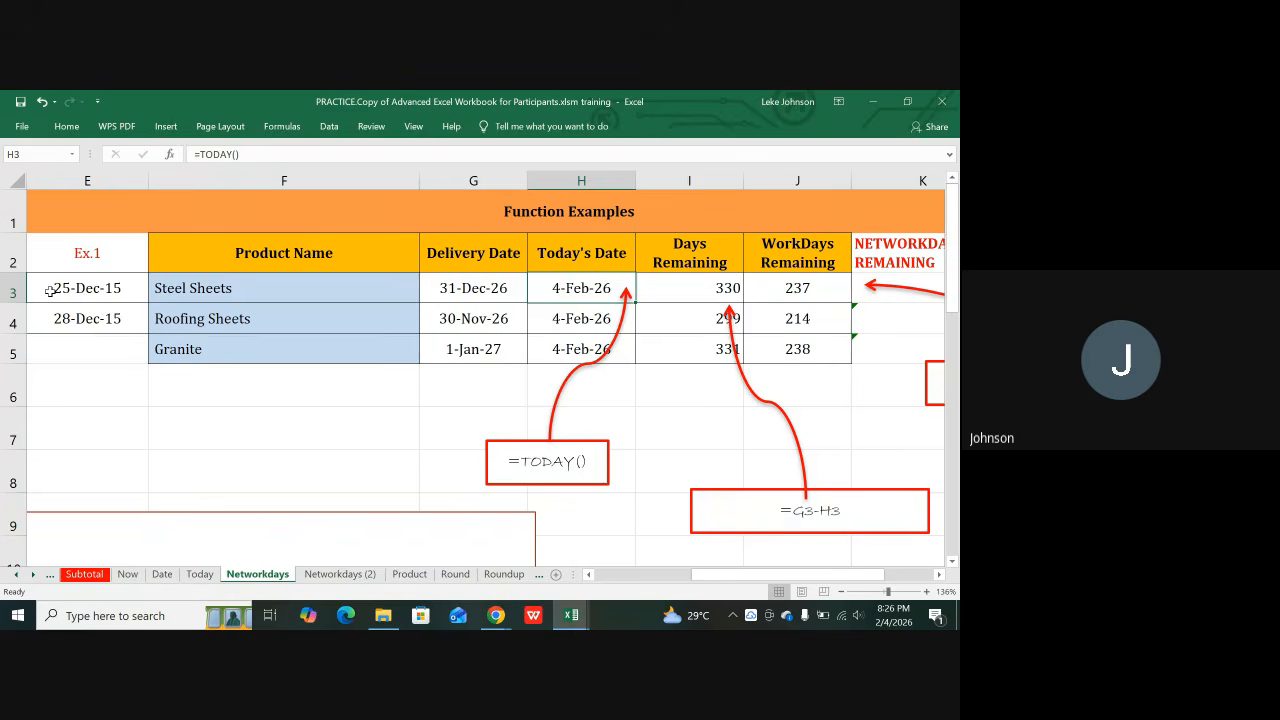
key(Down)
key(Down)
key(Up)
key(Up)
key(Right)
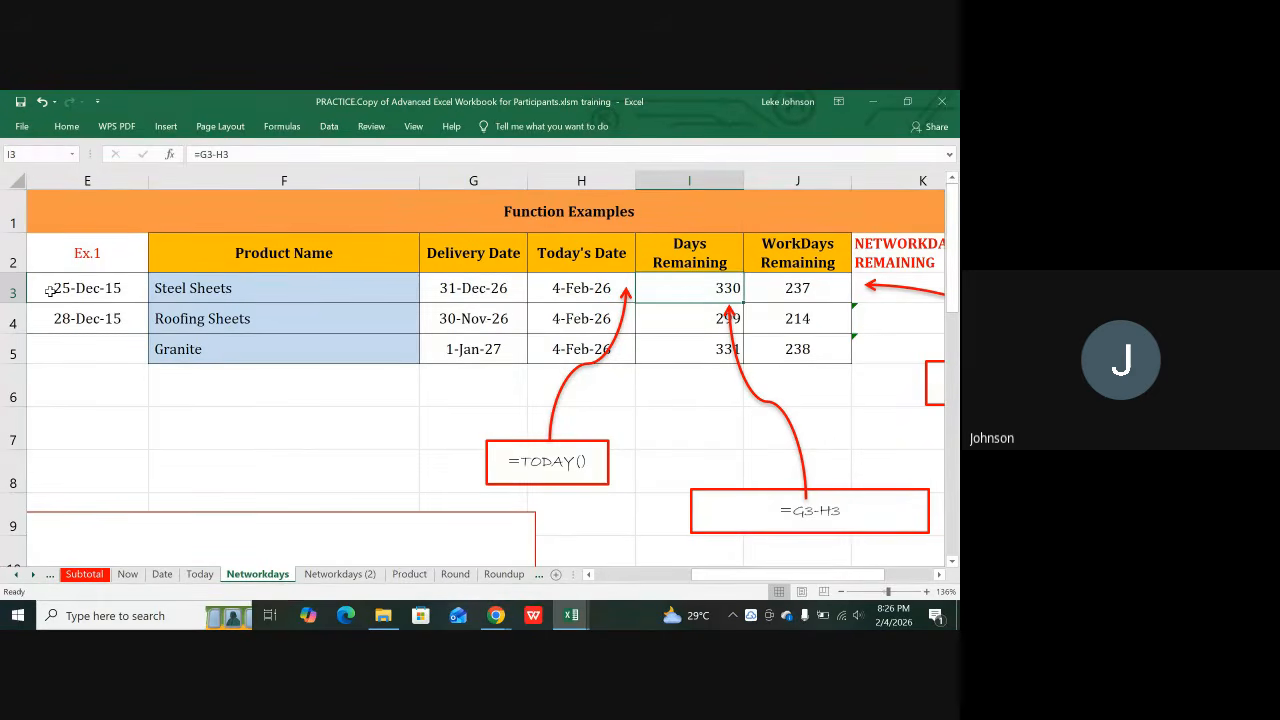
key(Left)
key(Left)
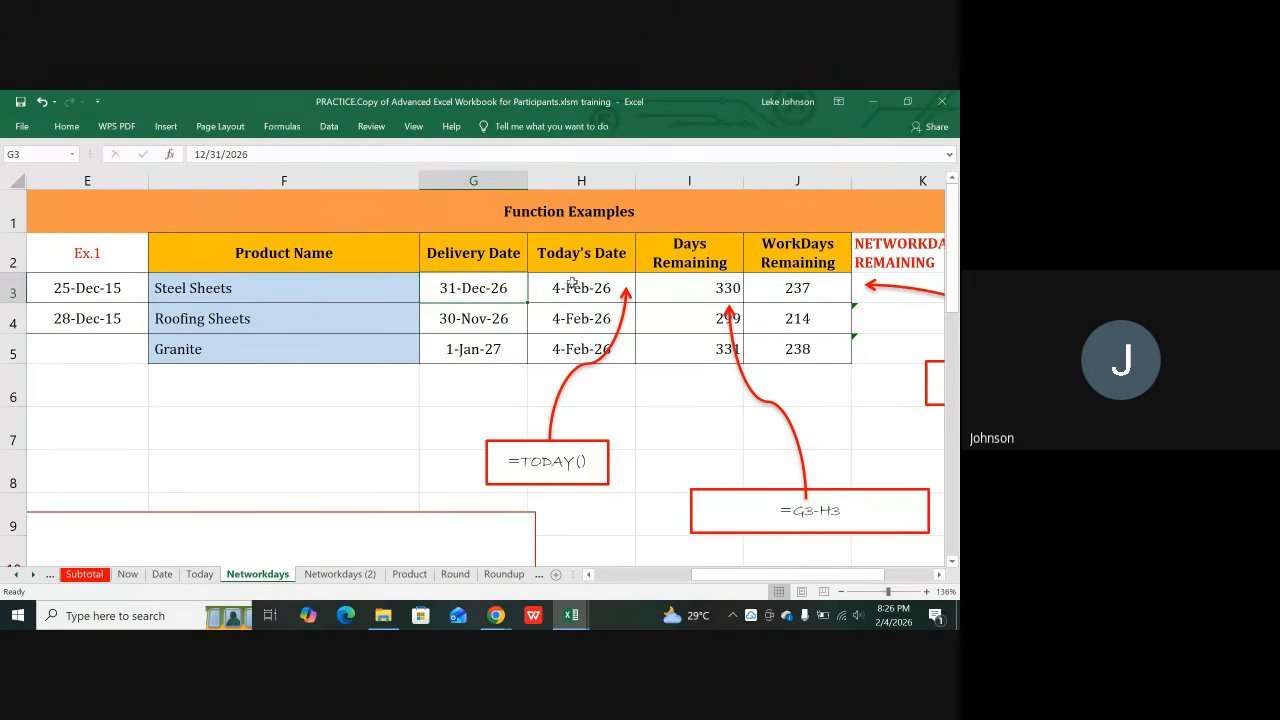
click(679, 298)
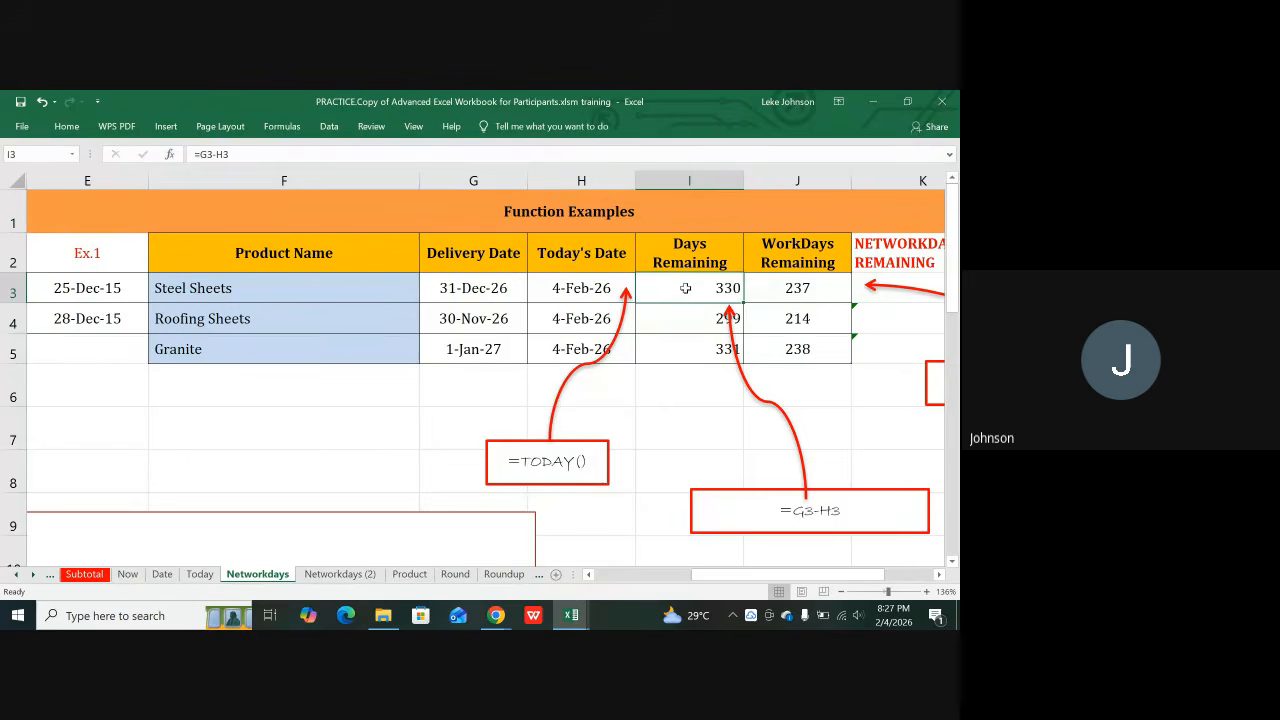
click(498, 292)
click(570, 288)
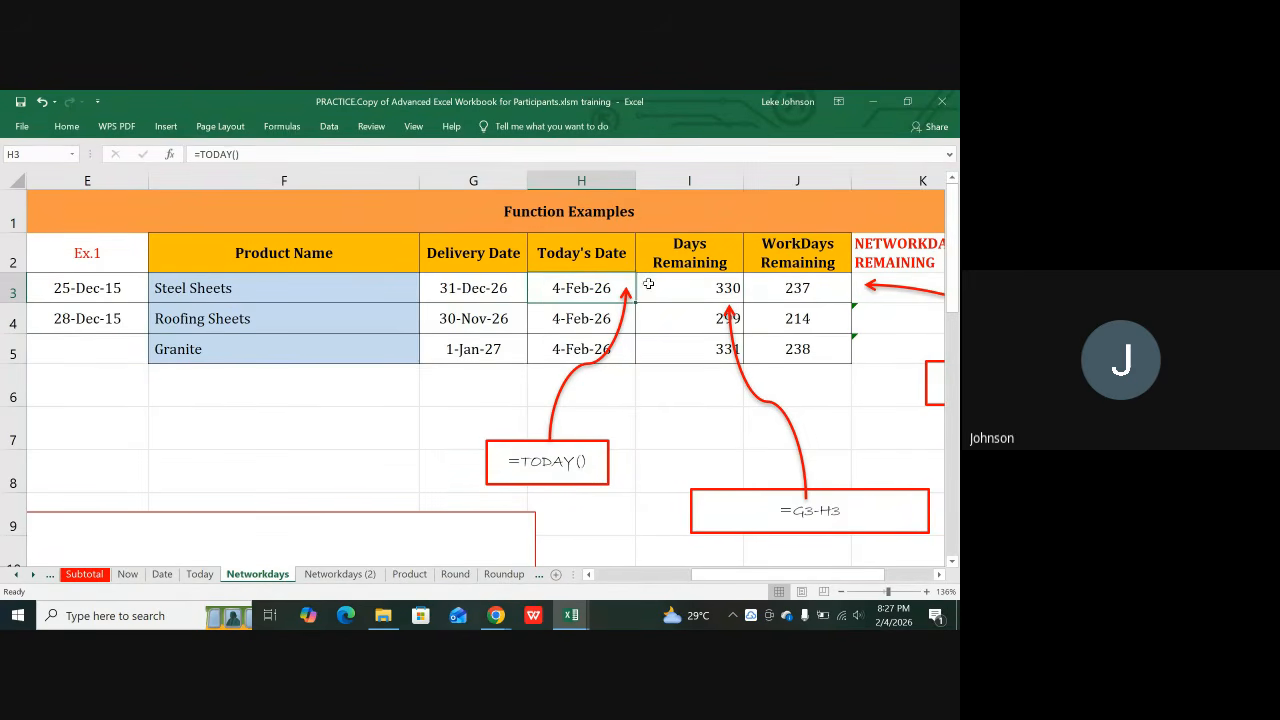
click(703, 296)
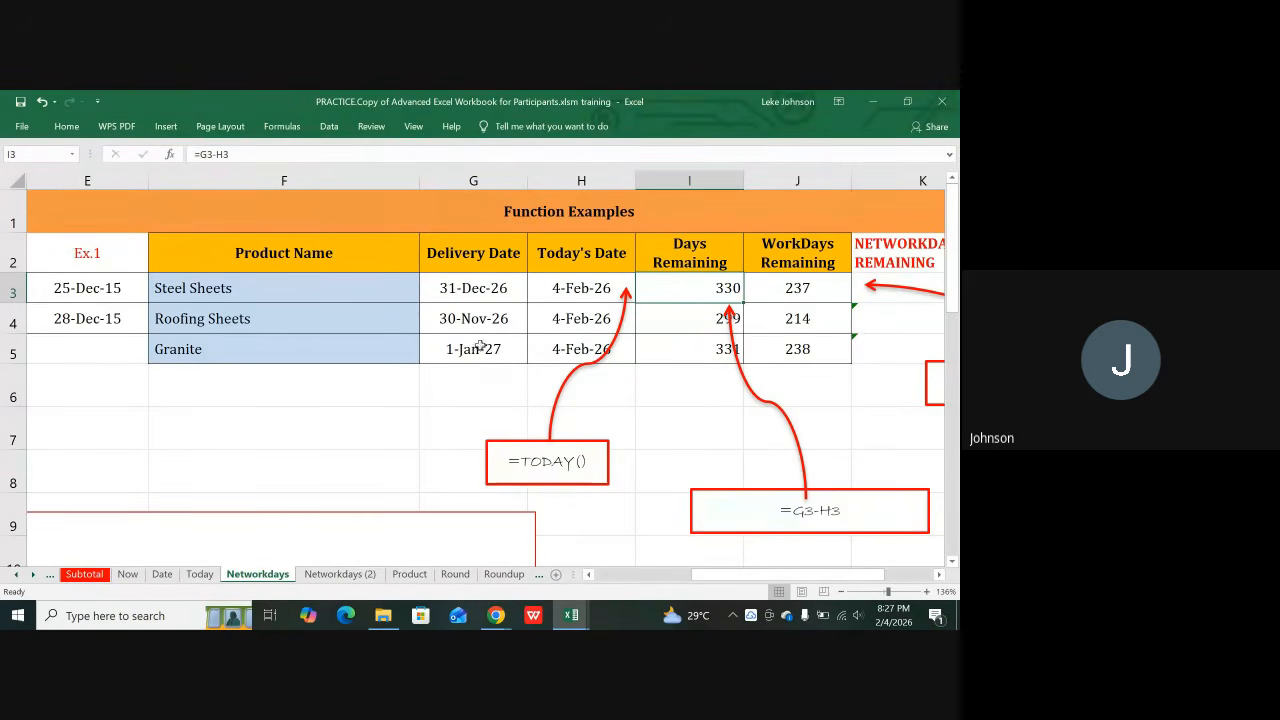
click(471, 287)
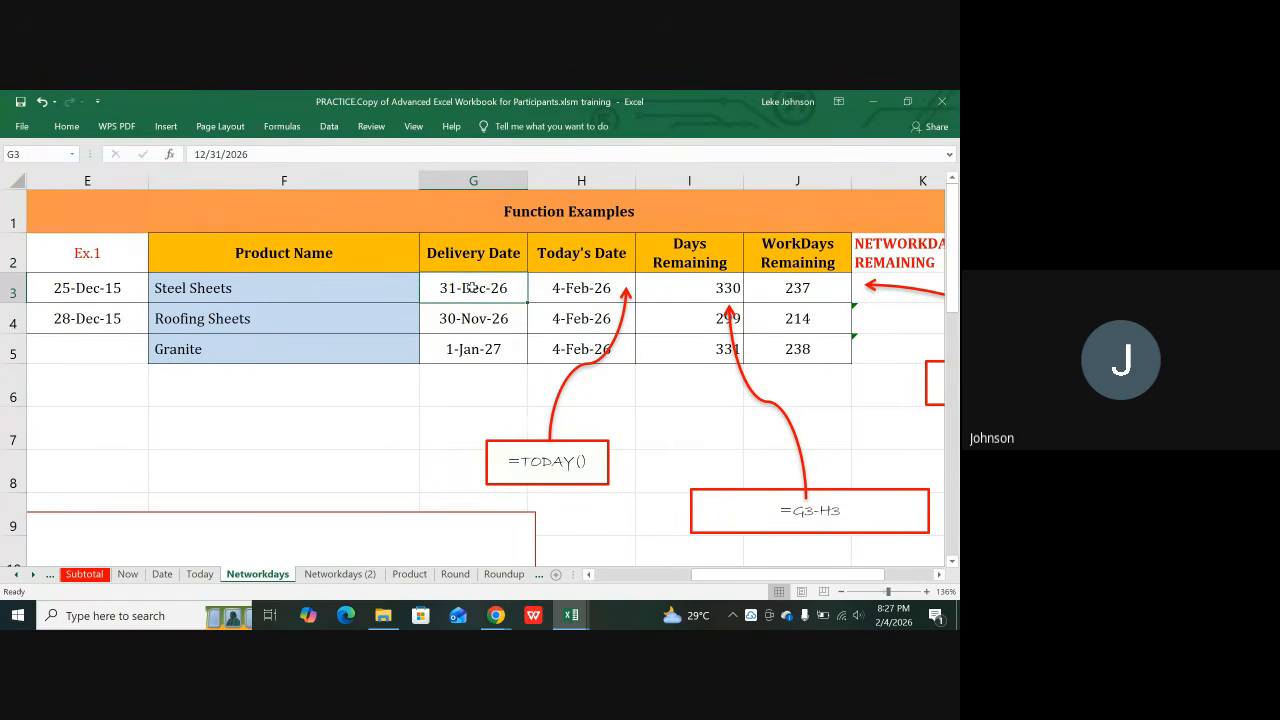
Step: Enter 5/8/2026 as the Steel Sheets delivery date in G3, showing 8-May-26
text(8)
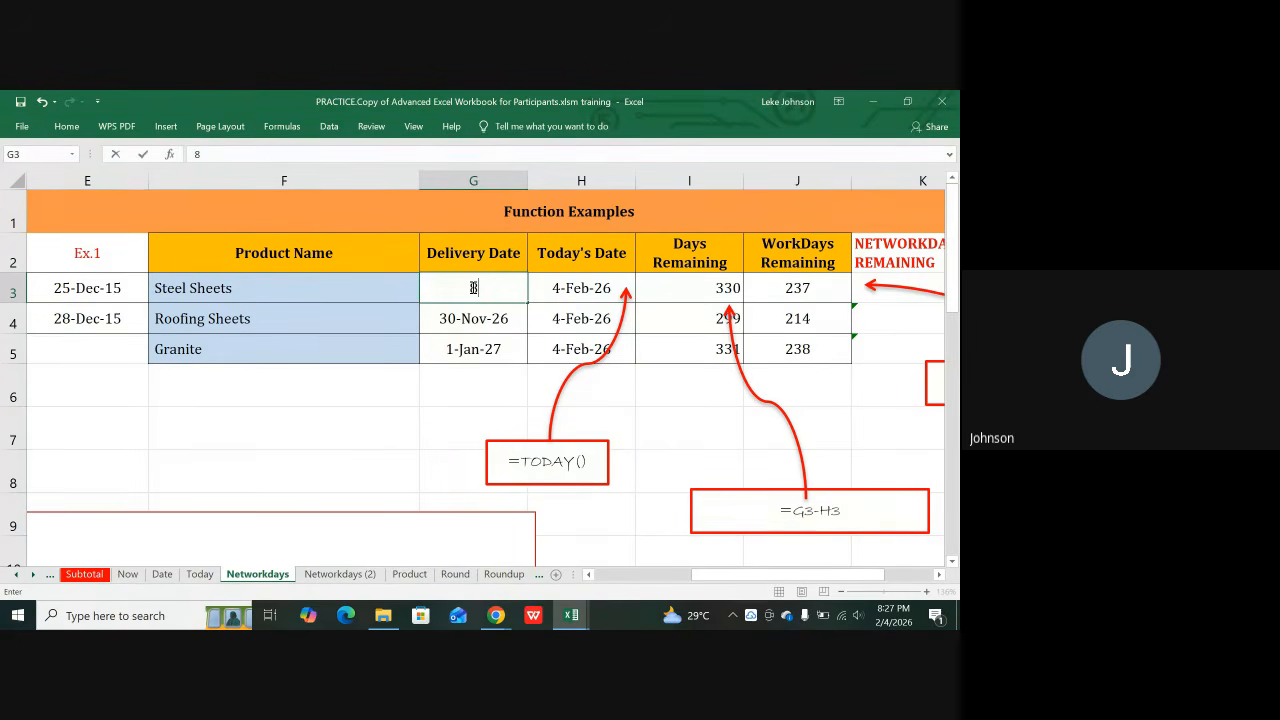
key(BackSpace)
text(5/8/2026)
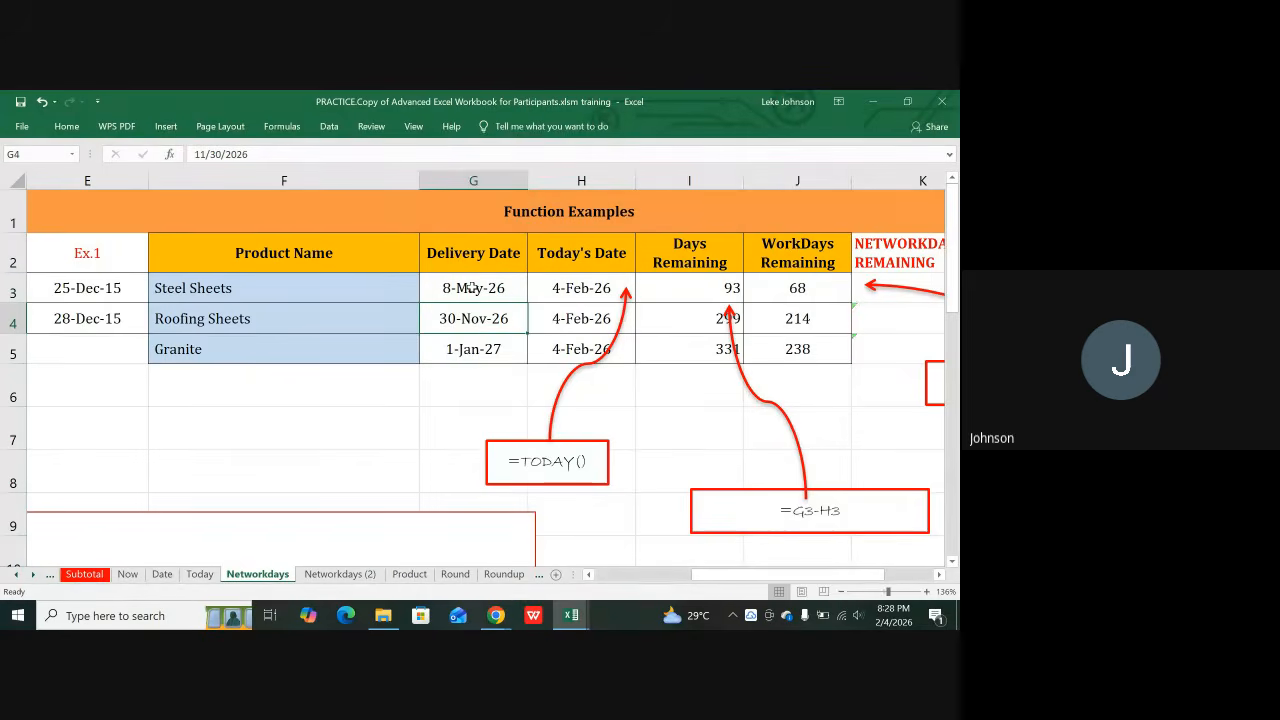
key(Return)
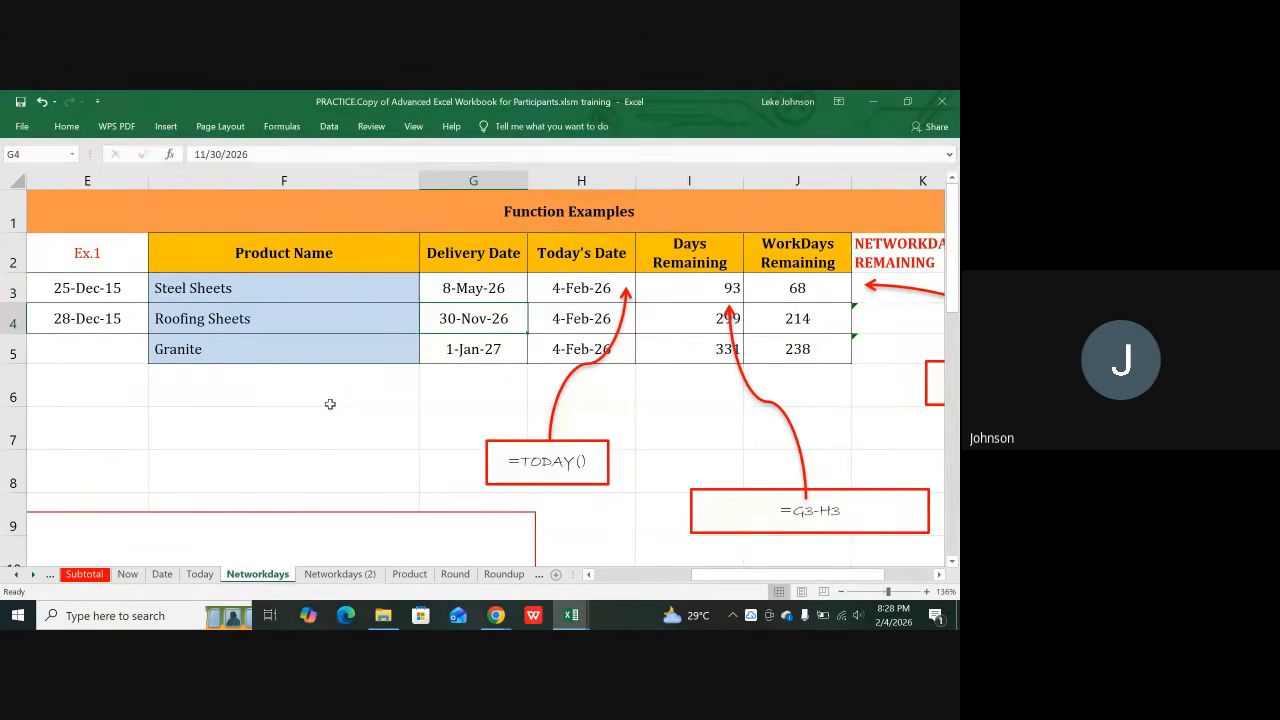
click(370, 398)
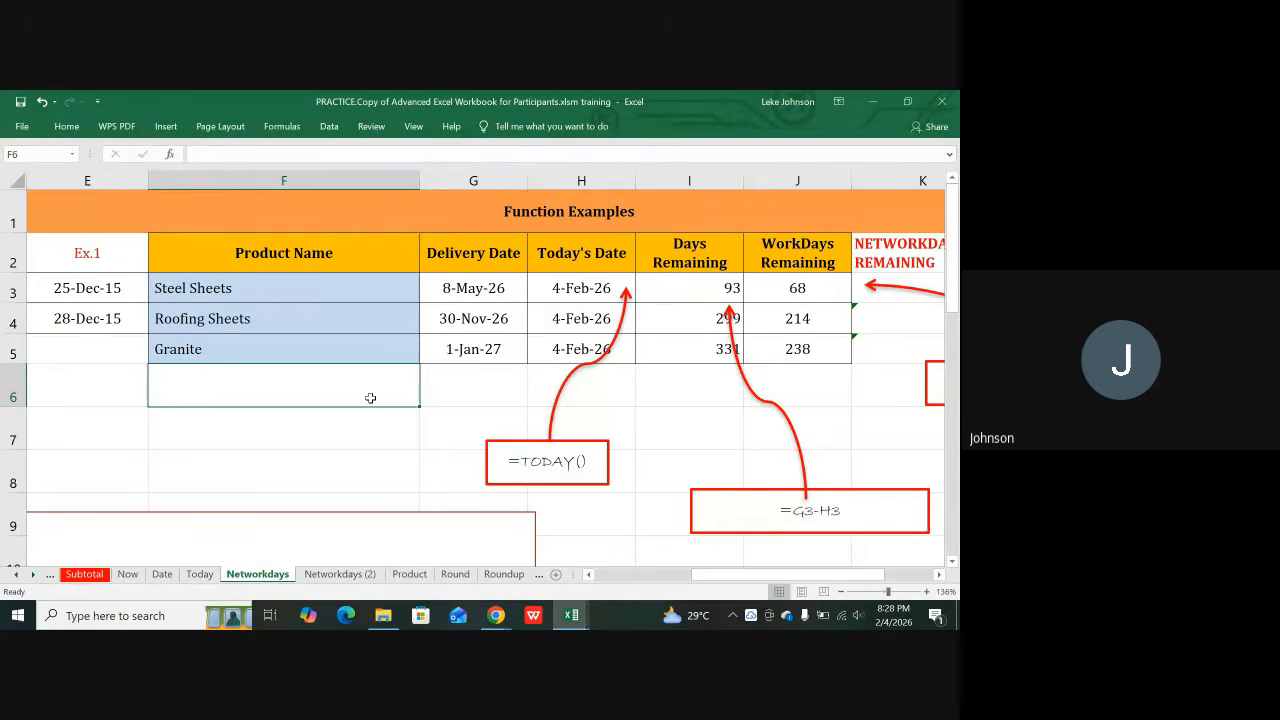
Step: Enter =TEXT(G3,"DDDD") in F6 so it shows the delivery weekday Friday
text(=)
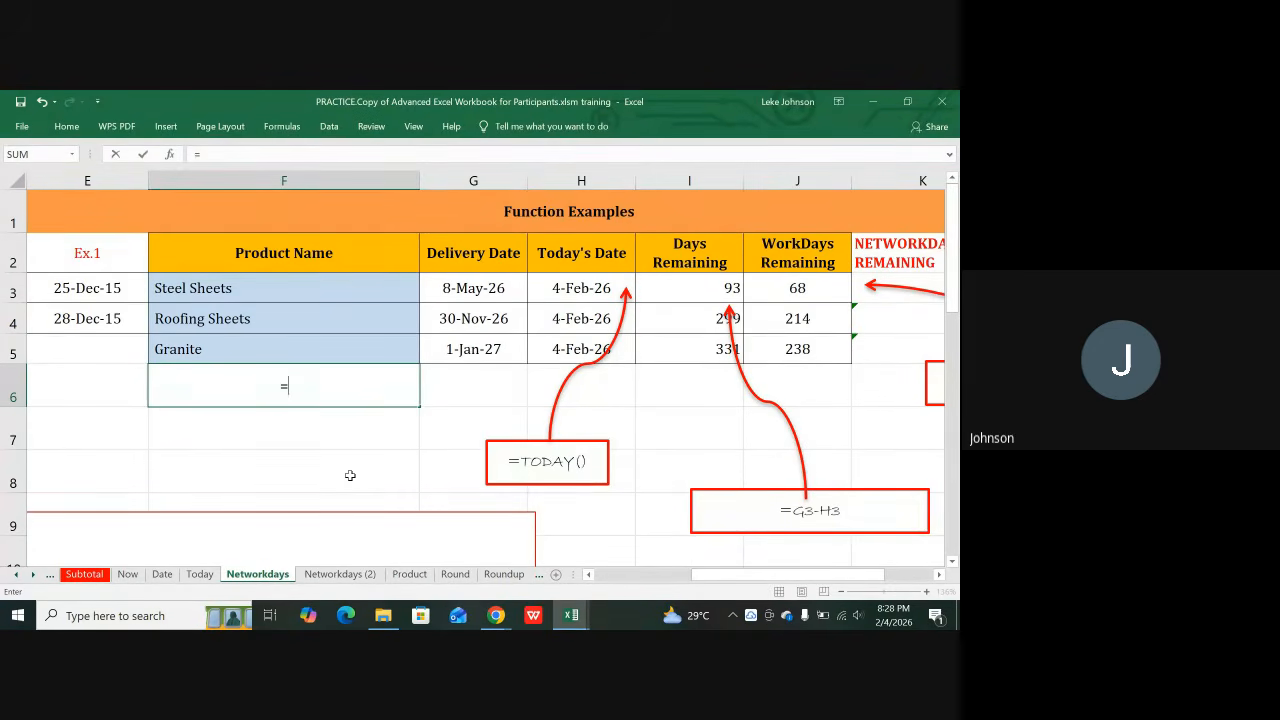
text(T)
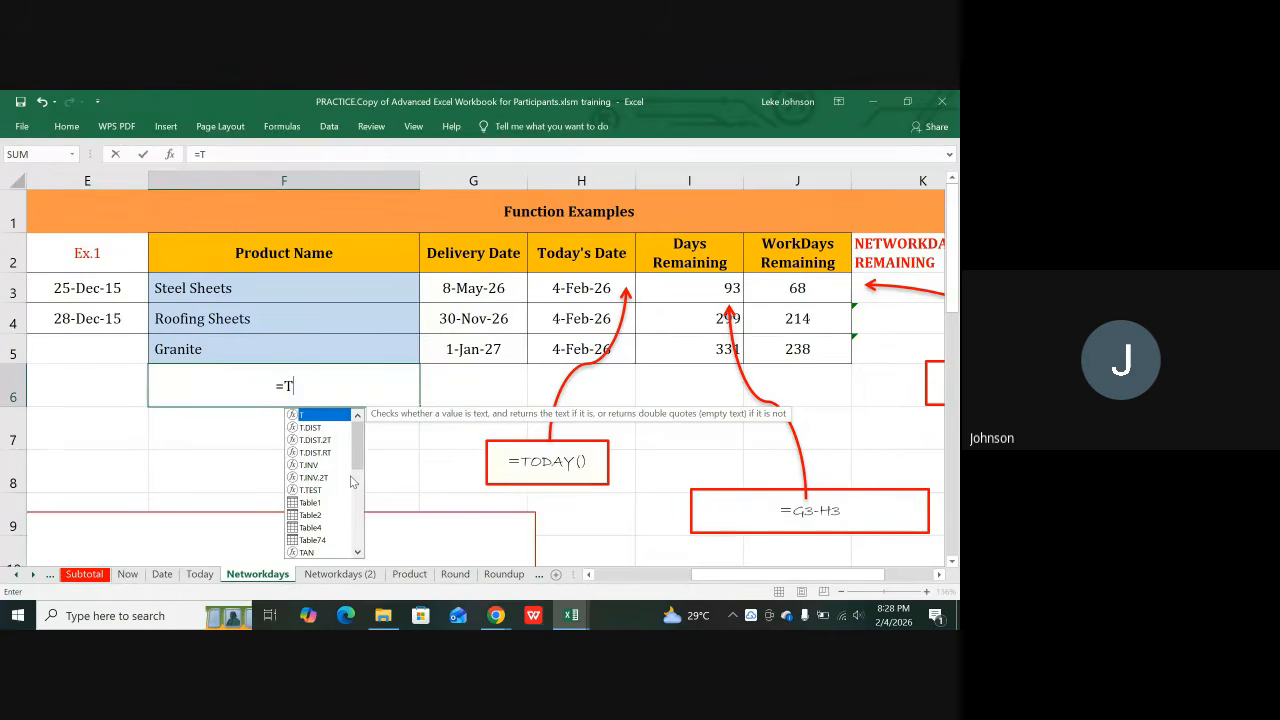
text(EXT)
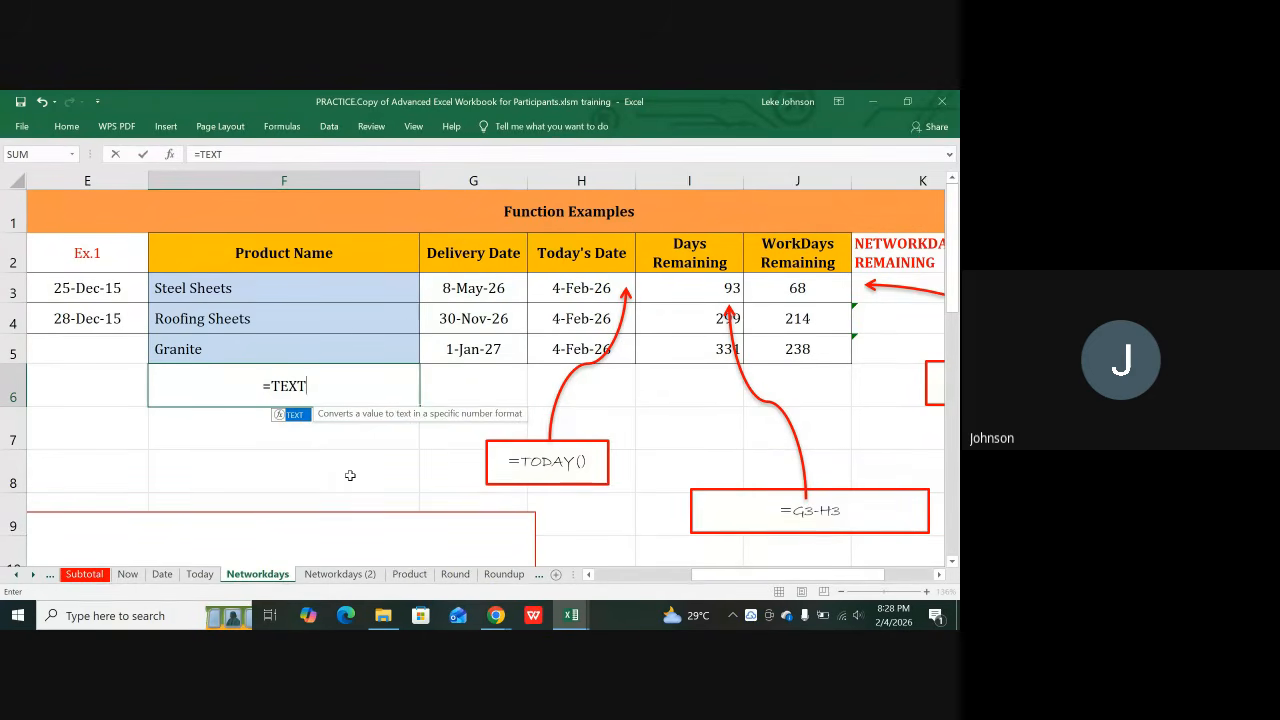
text(()
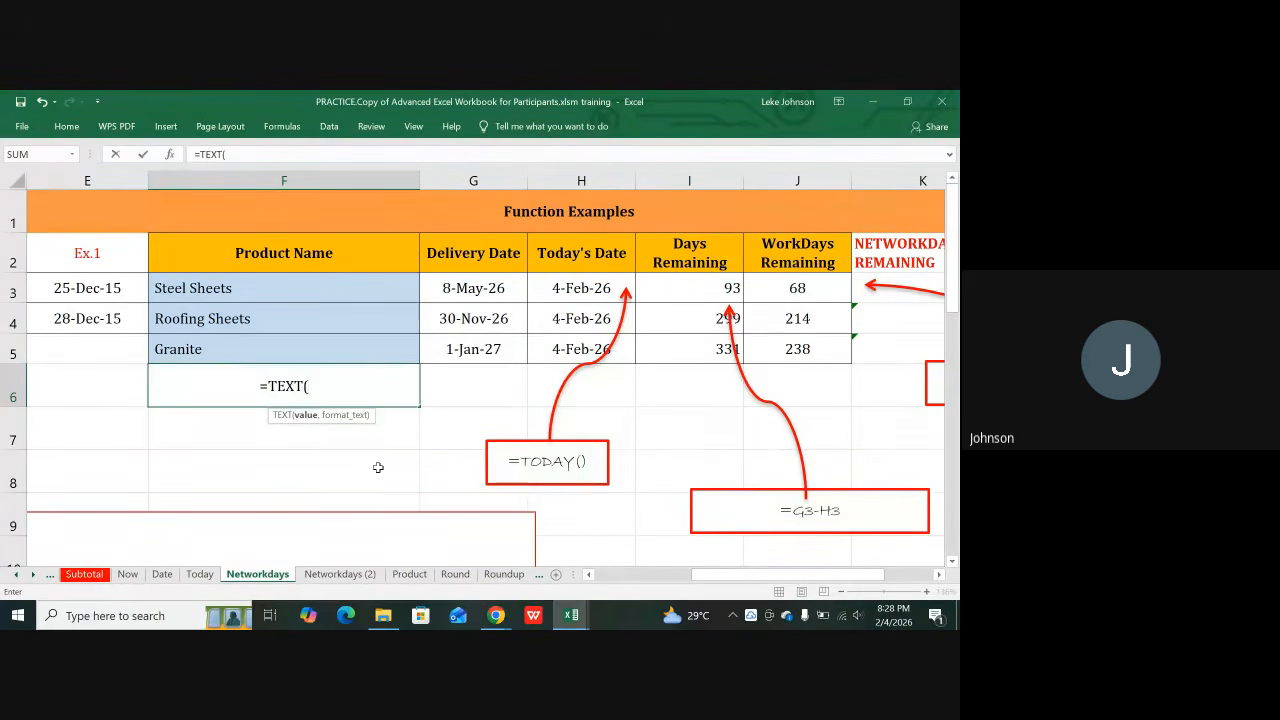
click(464, 287)
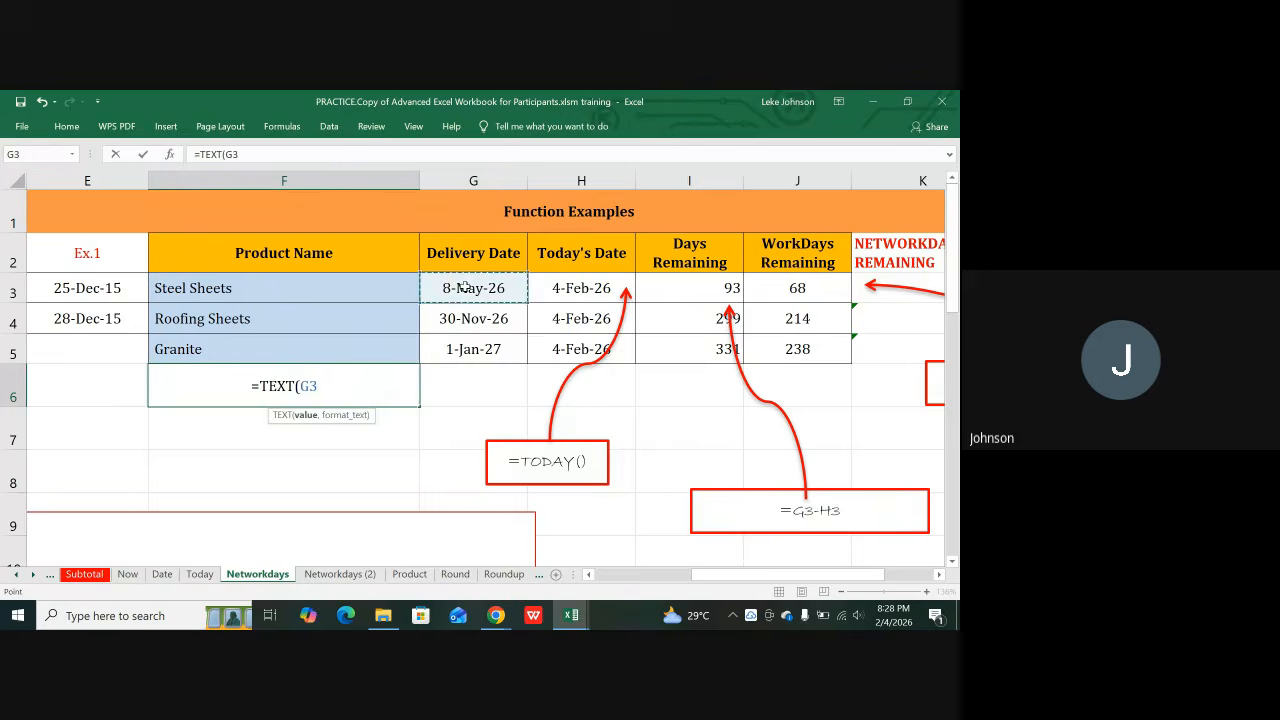
text(,)
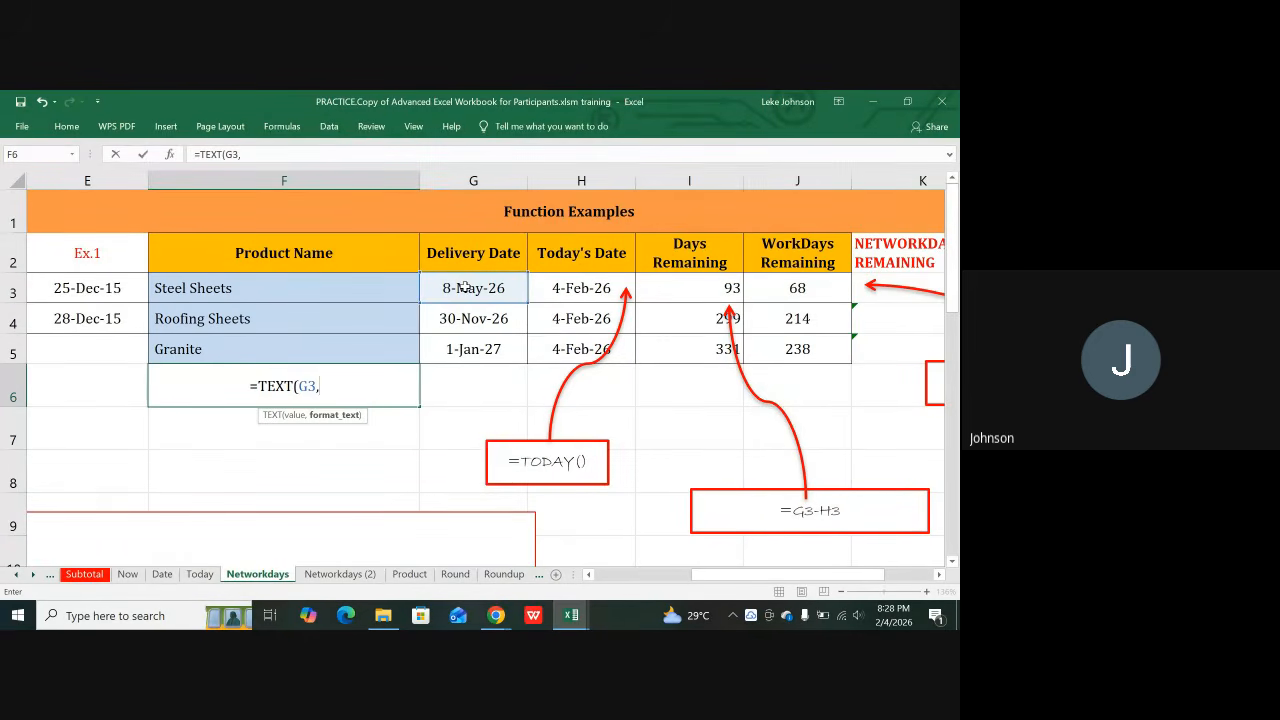
text(")
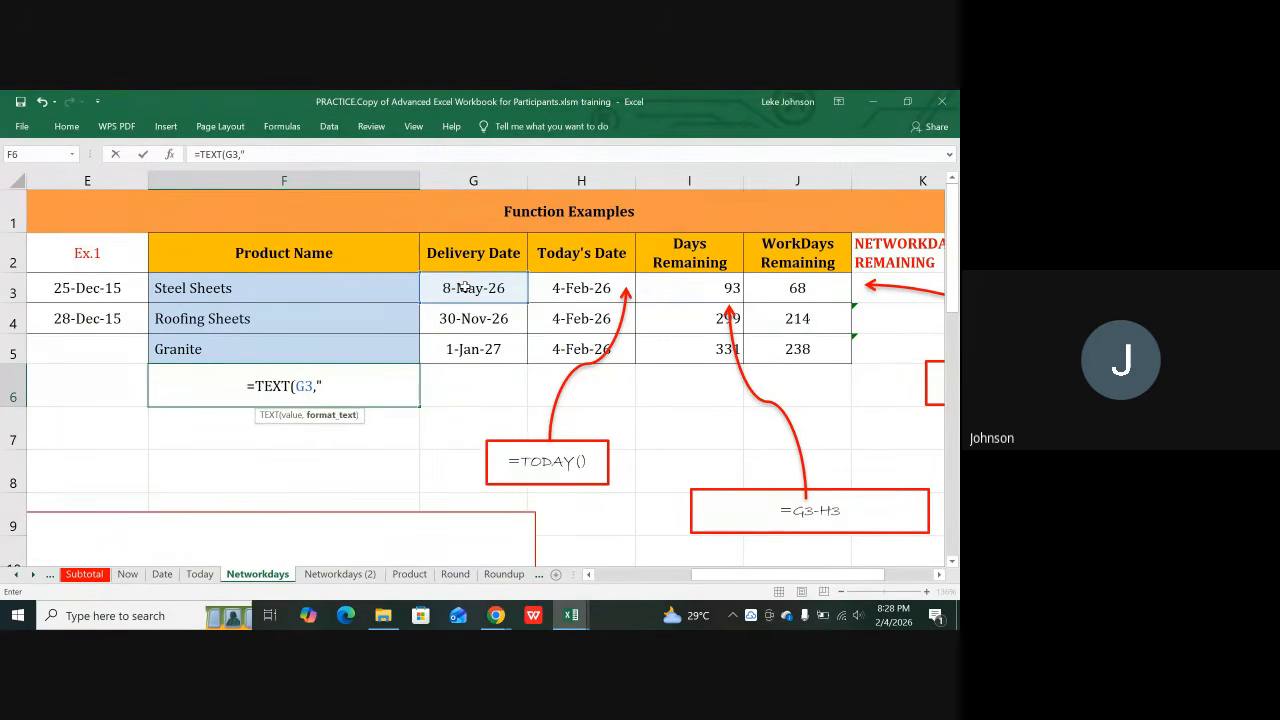
text(DDDD)
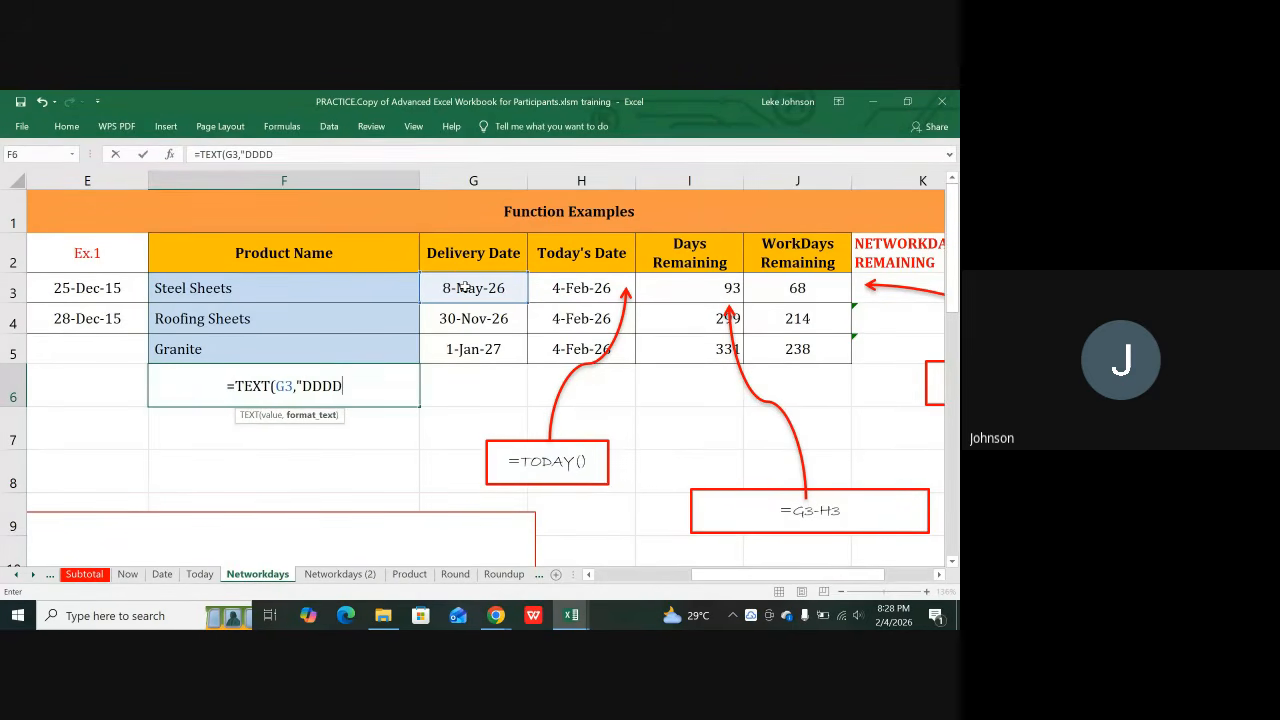
text("))
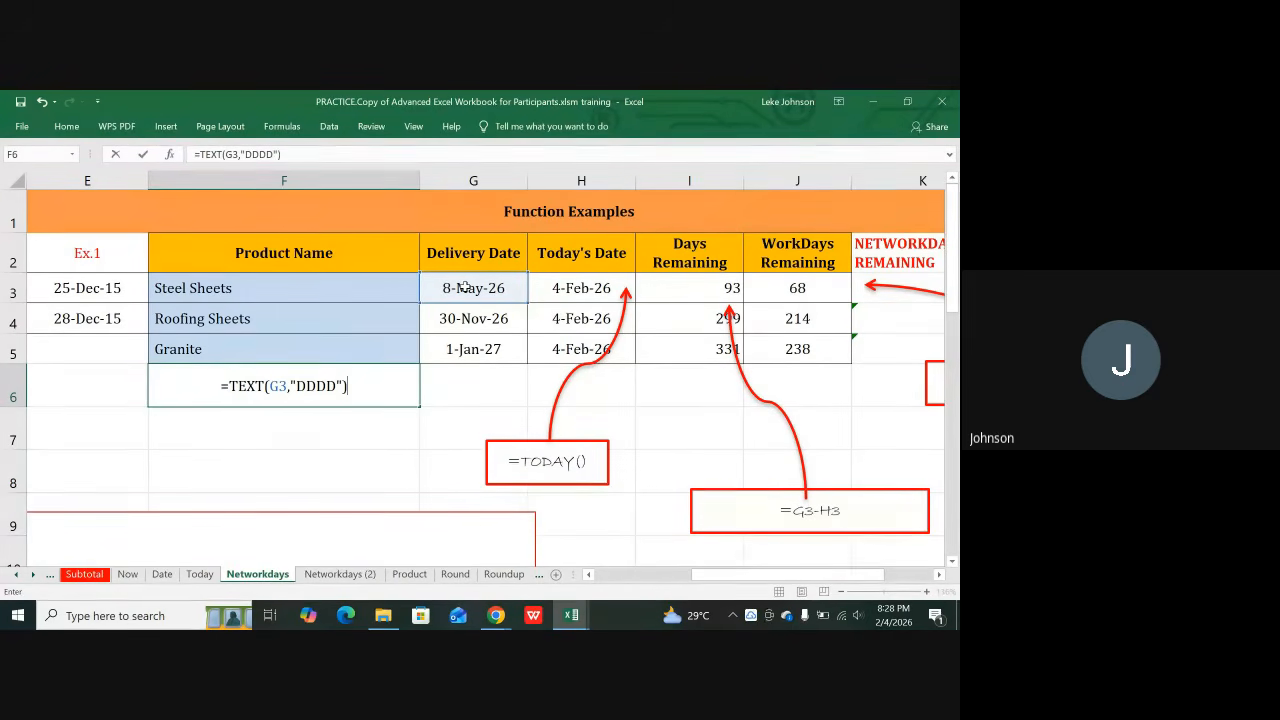
key(Return)
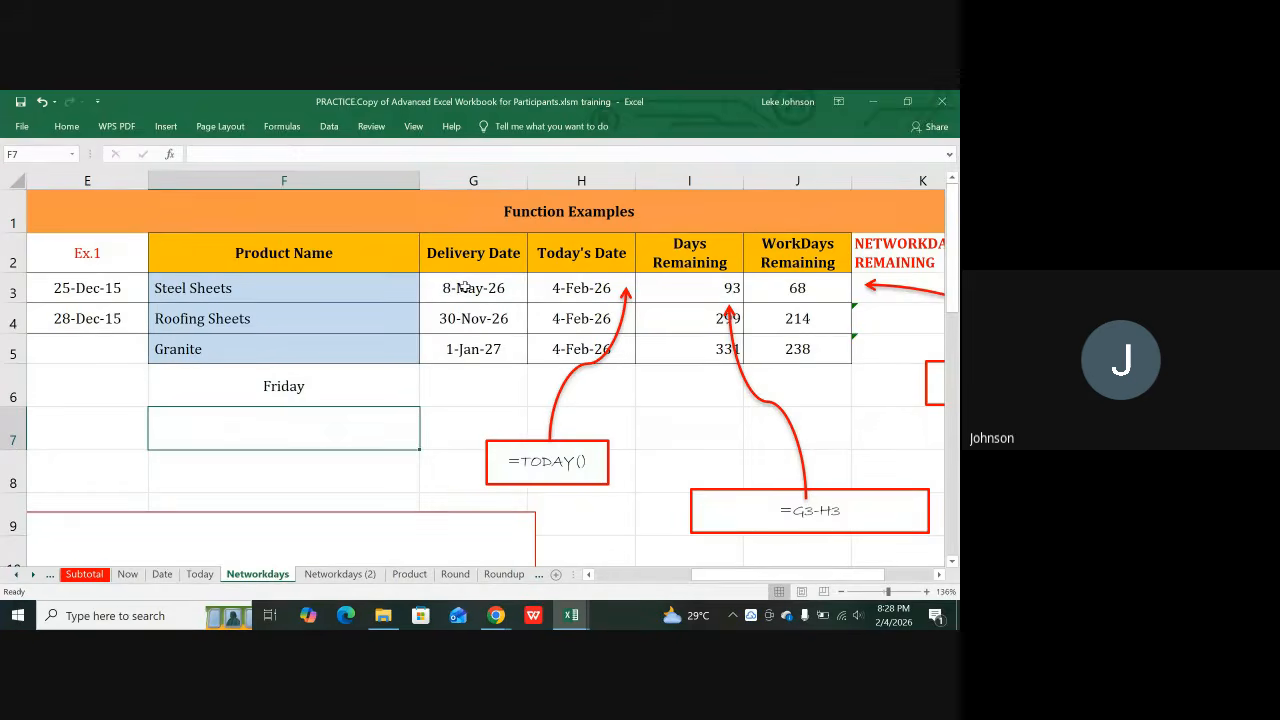
click(313, 396)
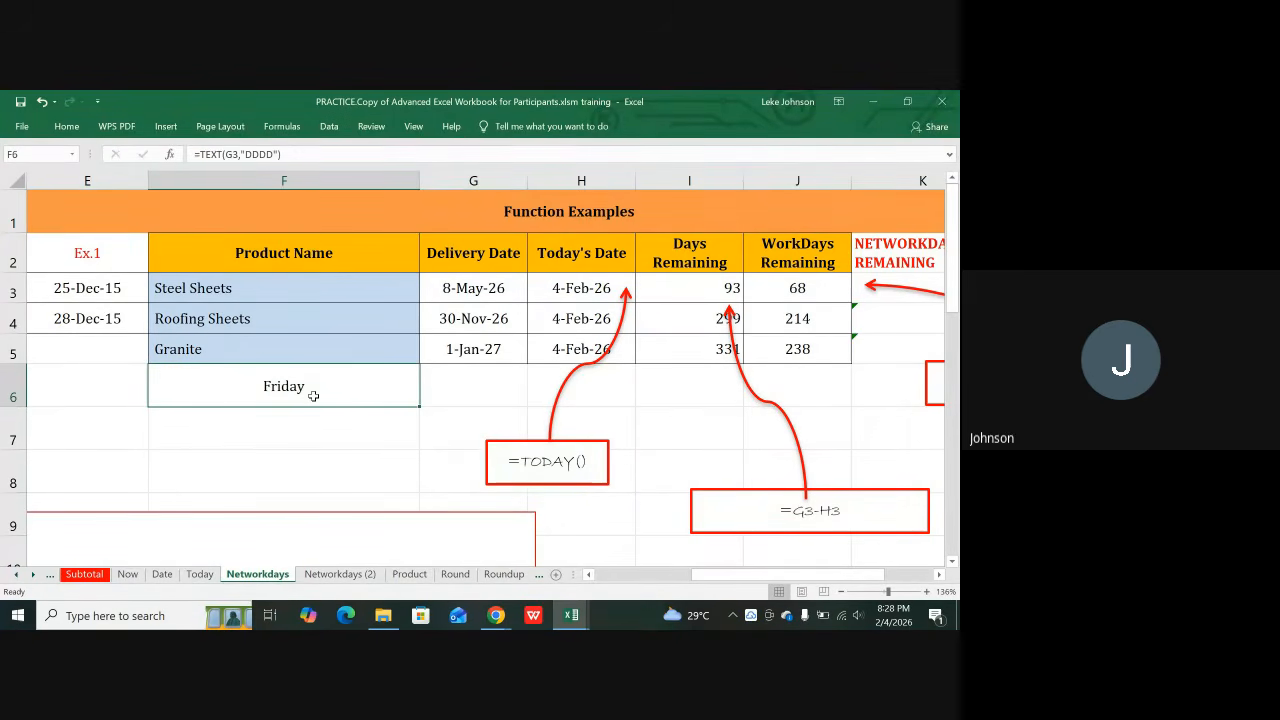
Step: Change the G3 delivery date from 5/8/2026 to 5/5/2026 so F6 reads Tuesday
click(470, 288)
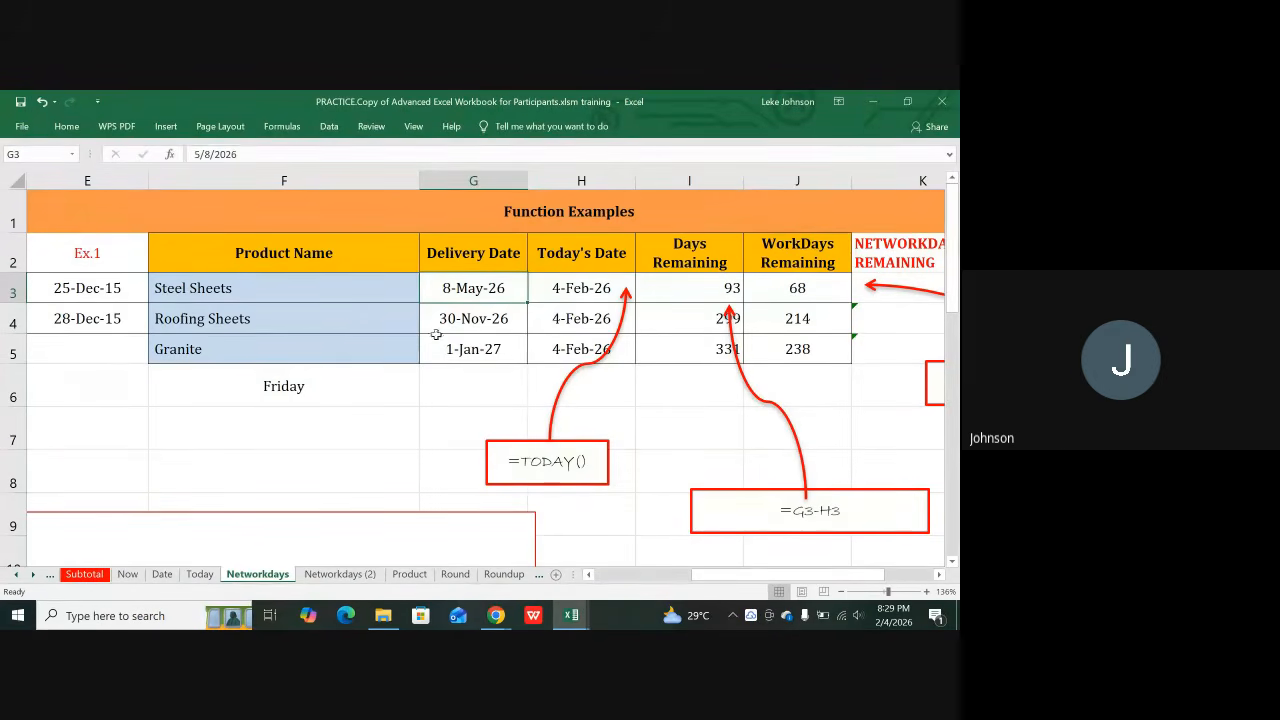
click(314, 392)
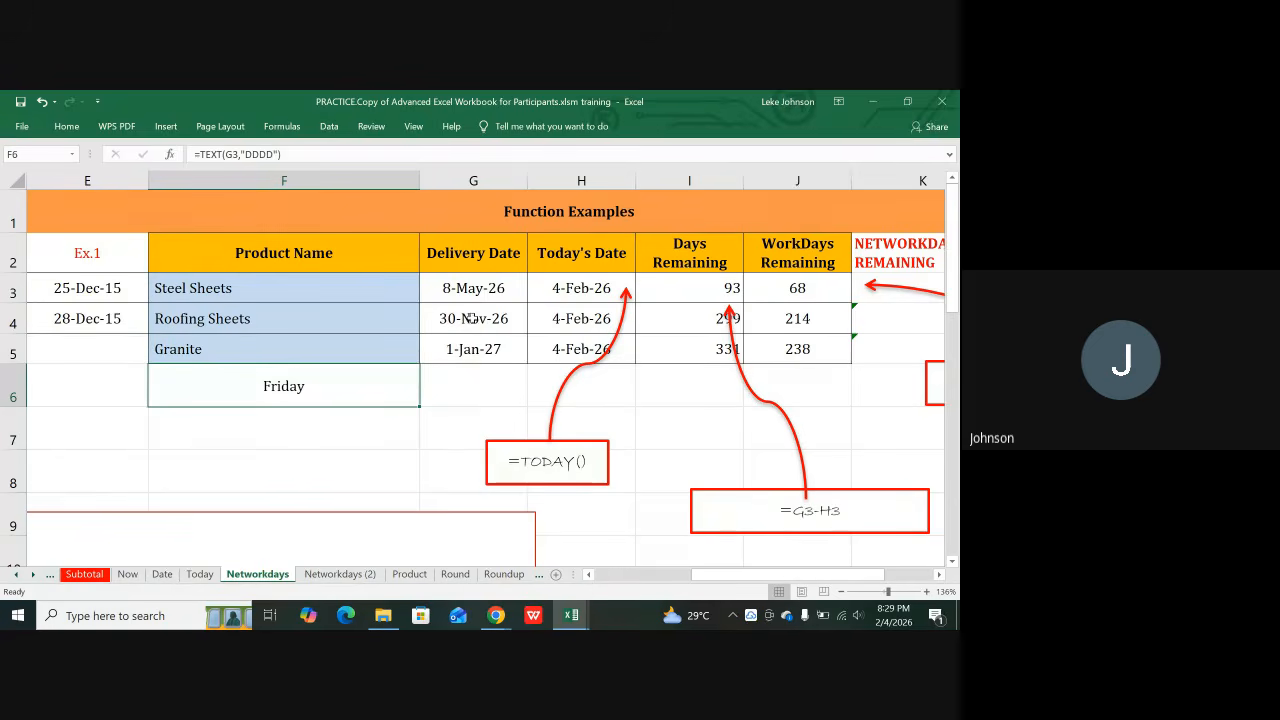
click(472, 292)
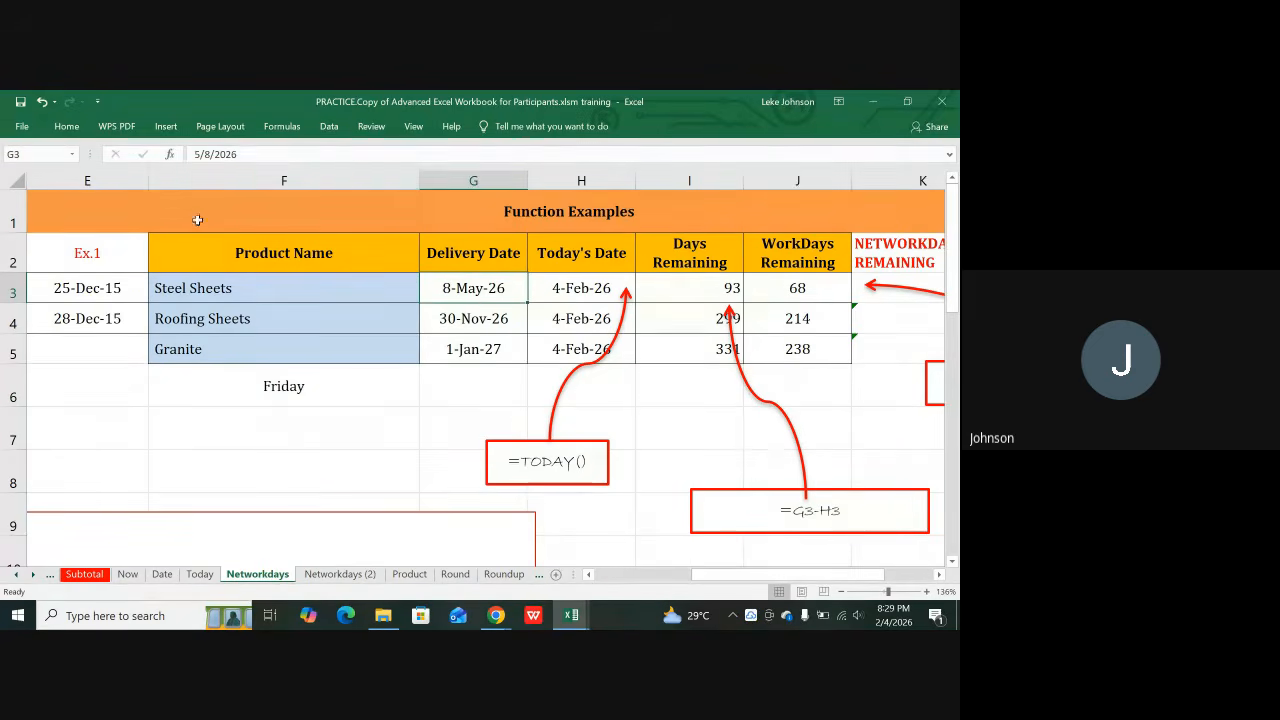
click(211, 155)
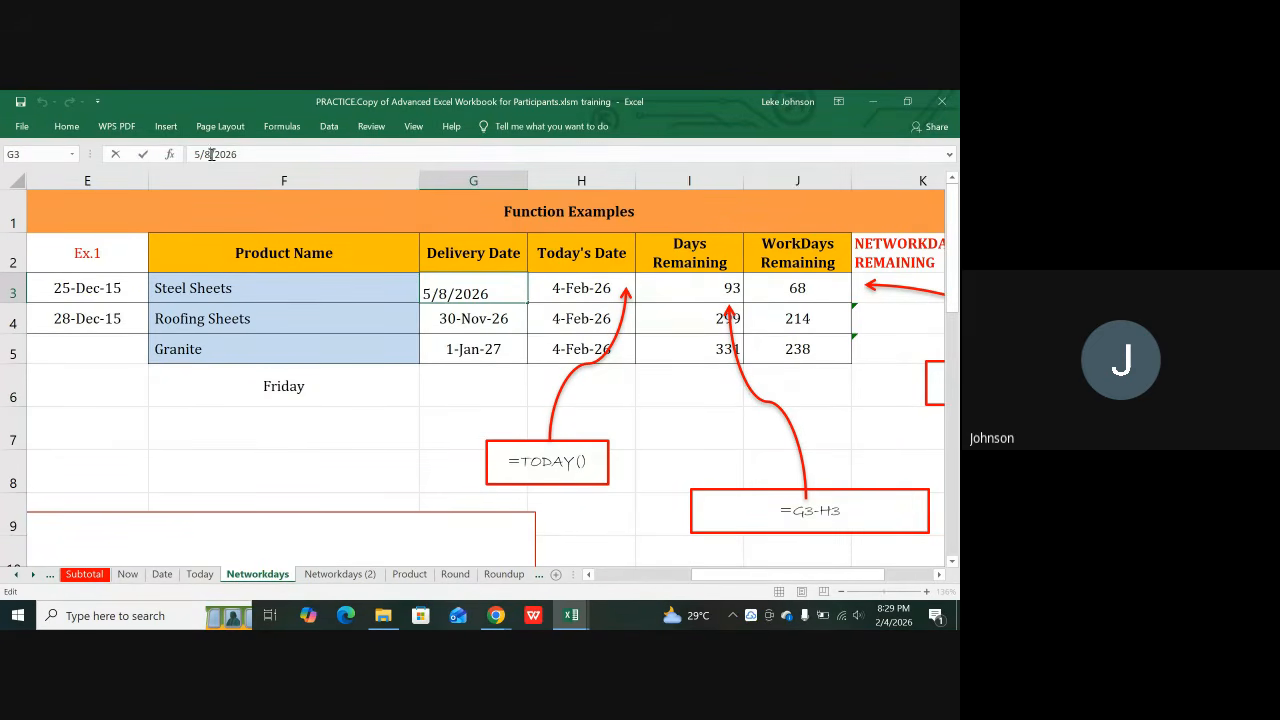
key(BackSpace)
text(5)
key(Return)
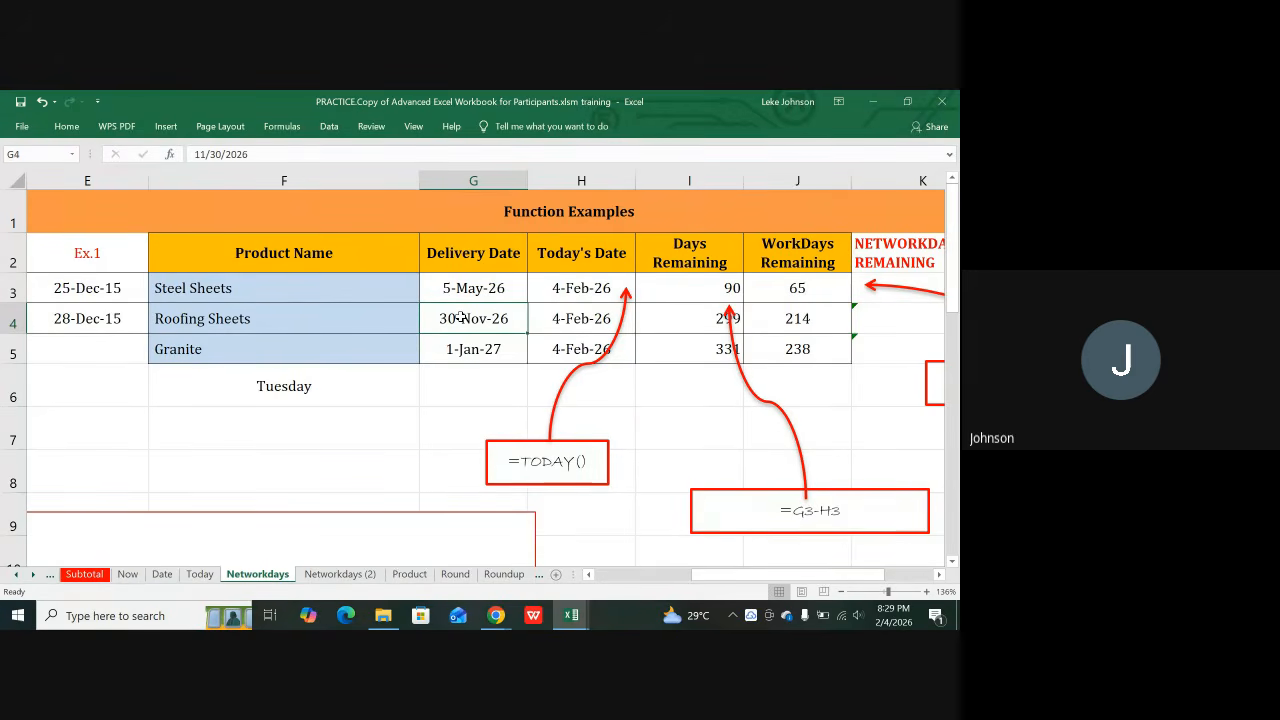
Step: Enter =TEXT(G4,"DDDD") in F7 to show Monday for the Roofing Sheets delivery
click(356, 427)
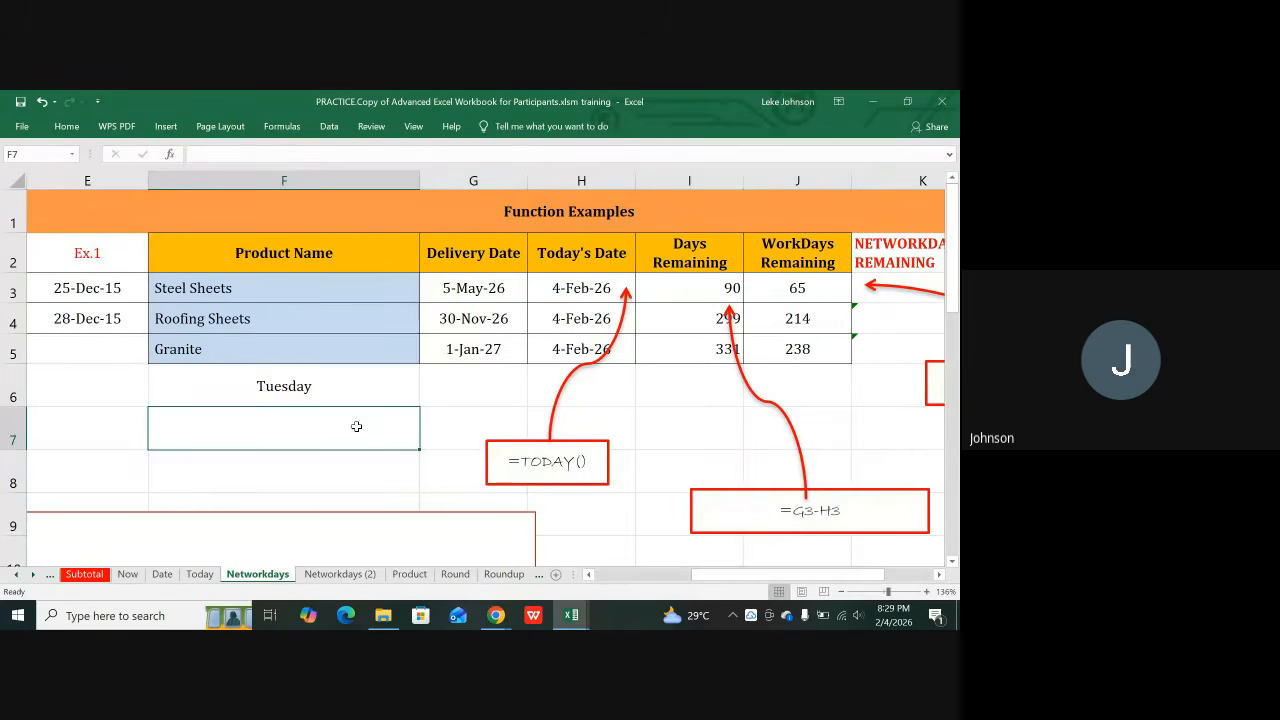
text(=T)
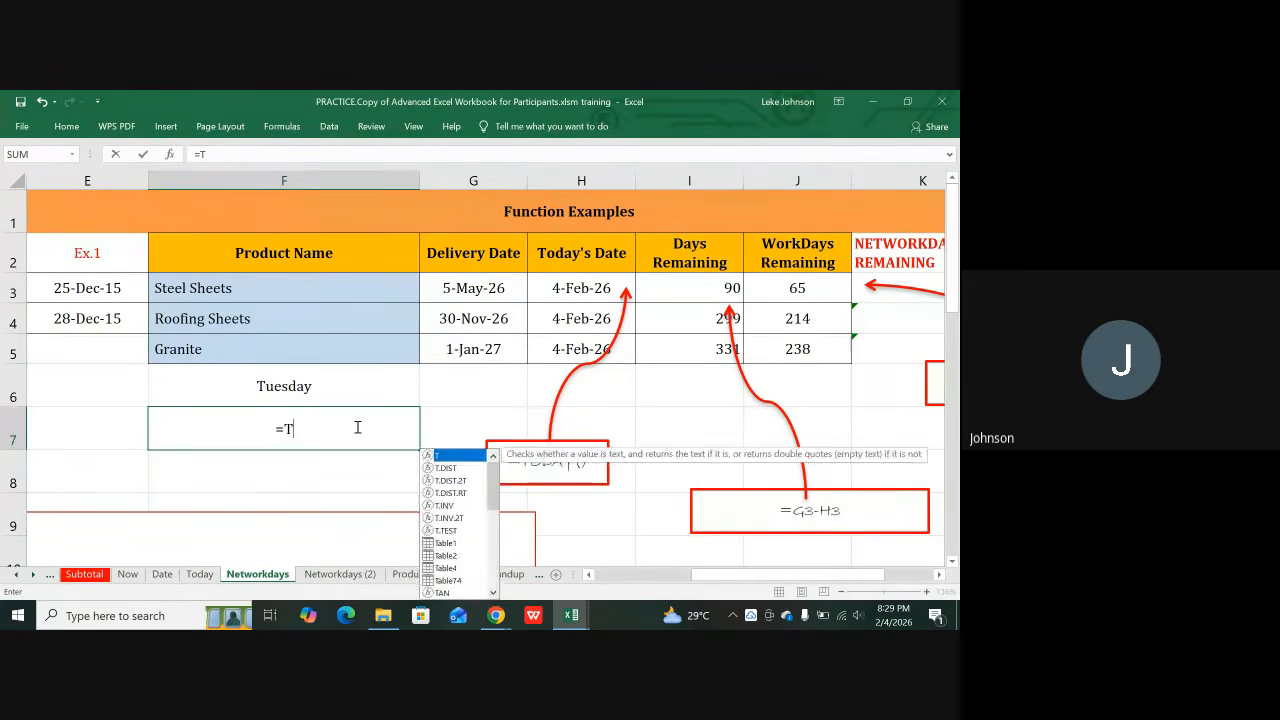
text(EXT)
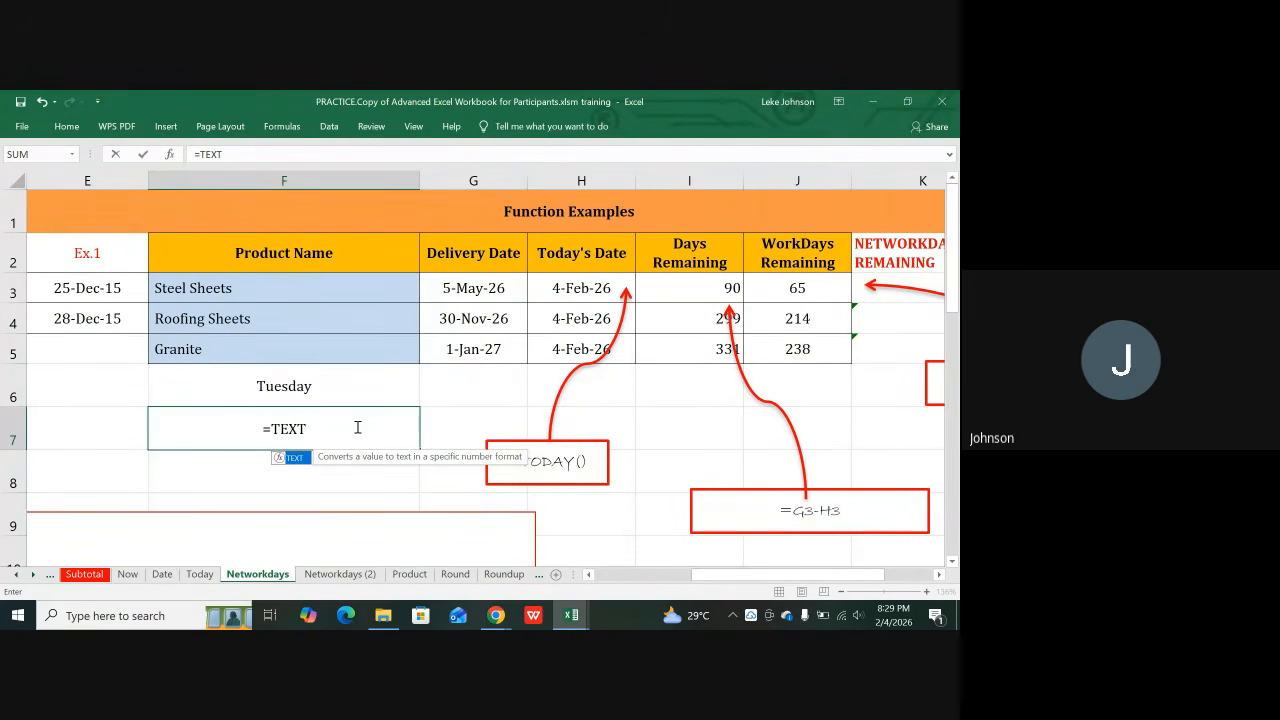
text(()
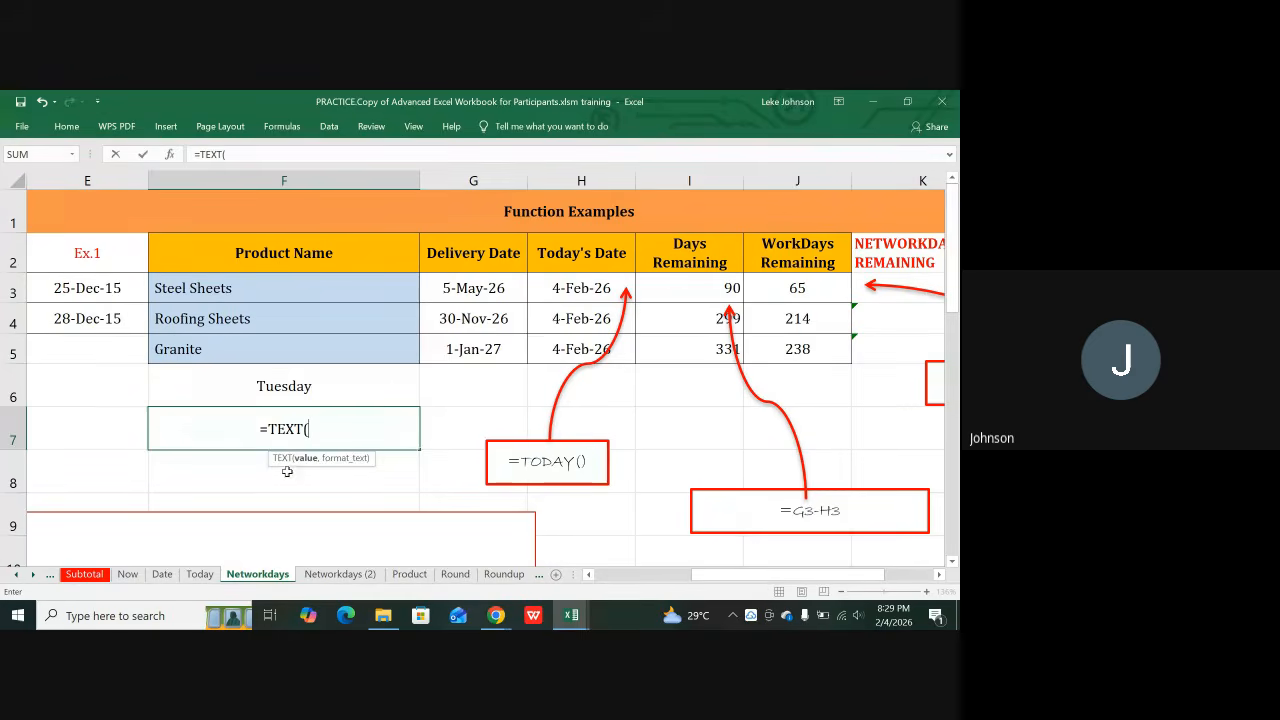
click(478, 312)
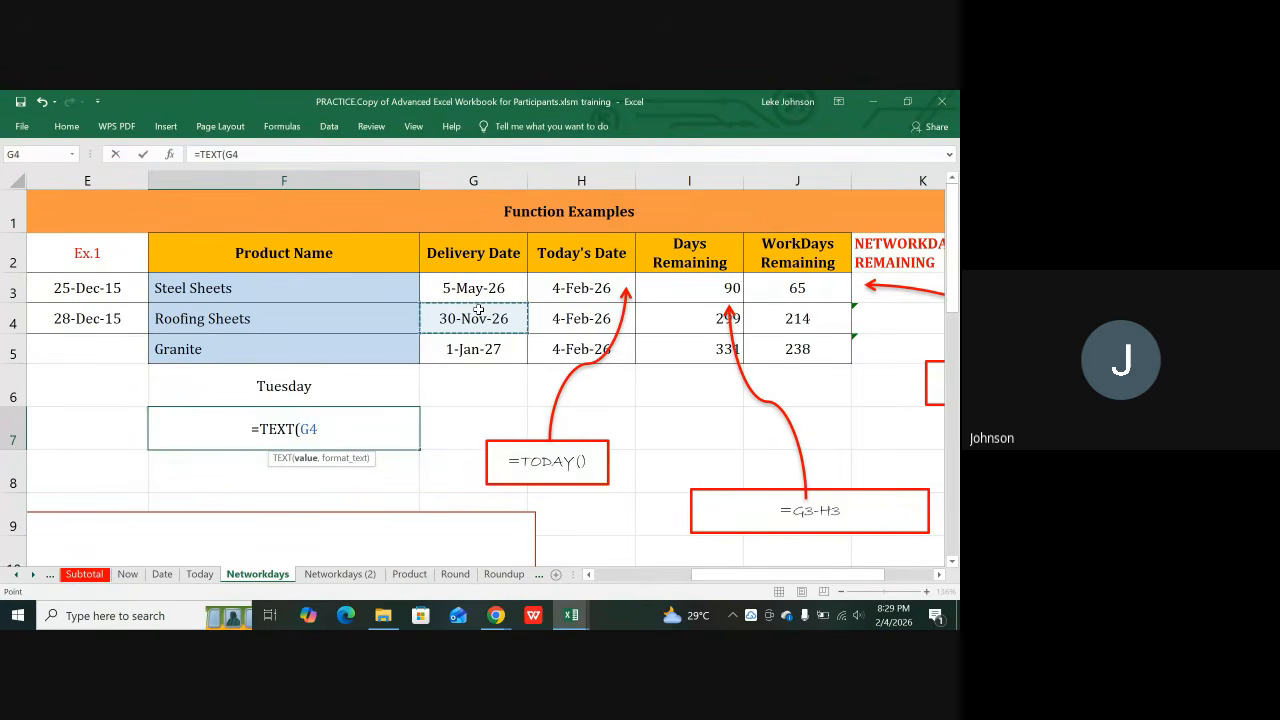
text(,)
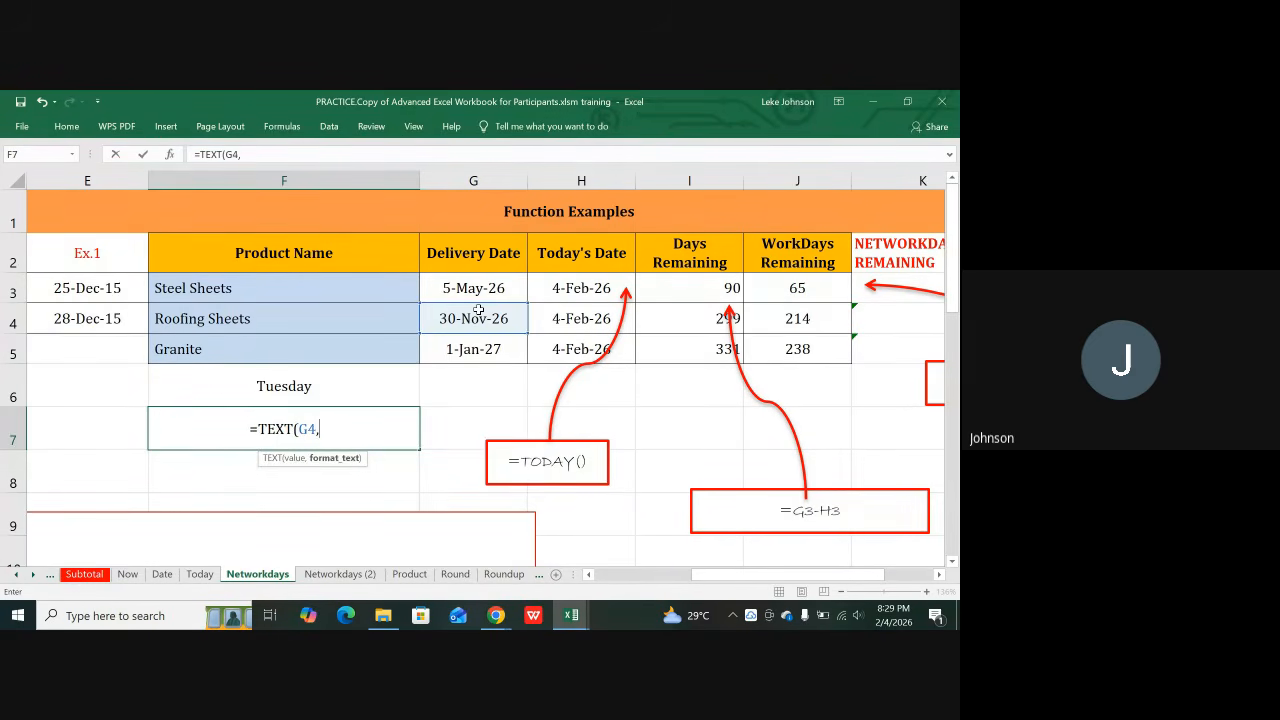
text(")
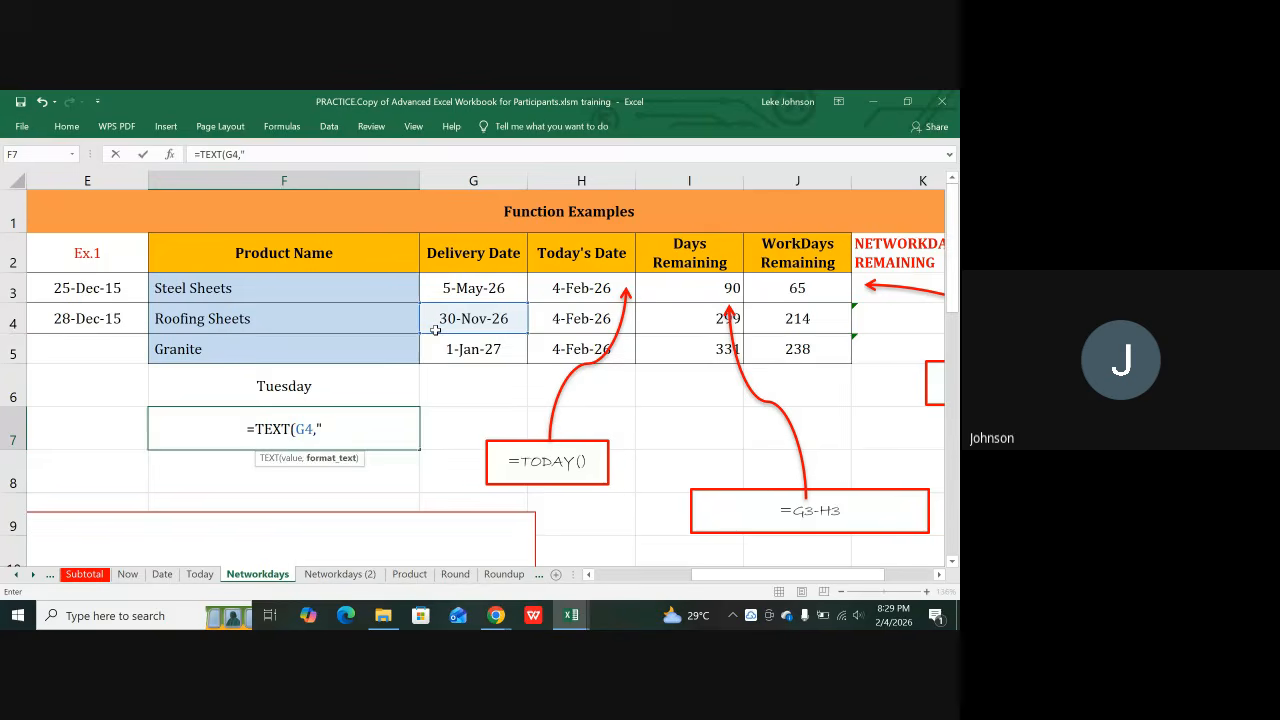
text(DDDD)
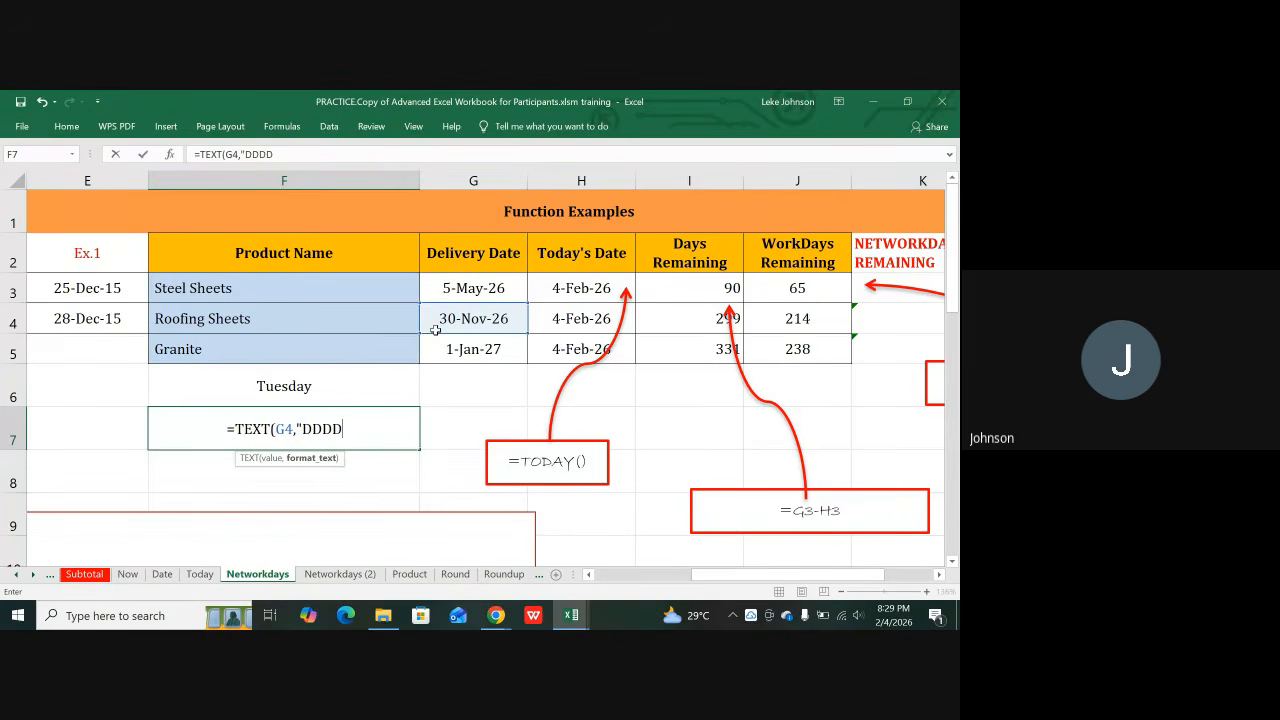
text(")
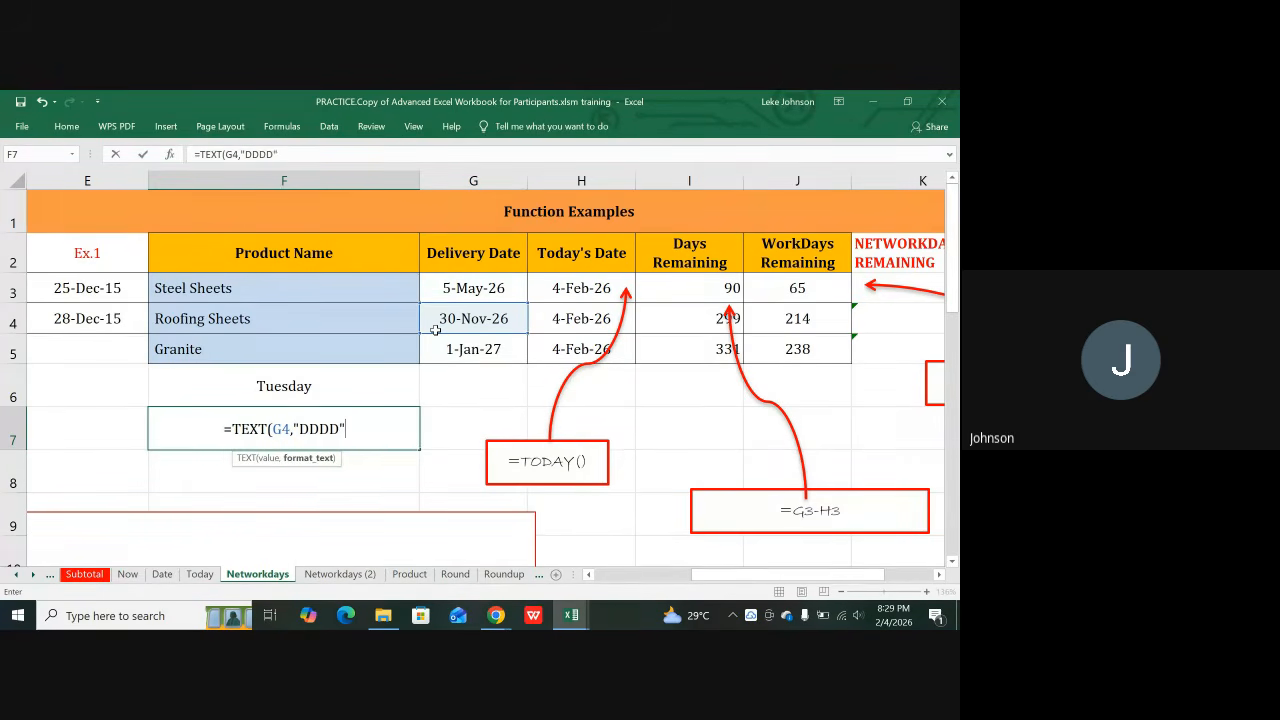
text())
key(Return)
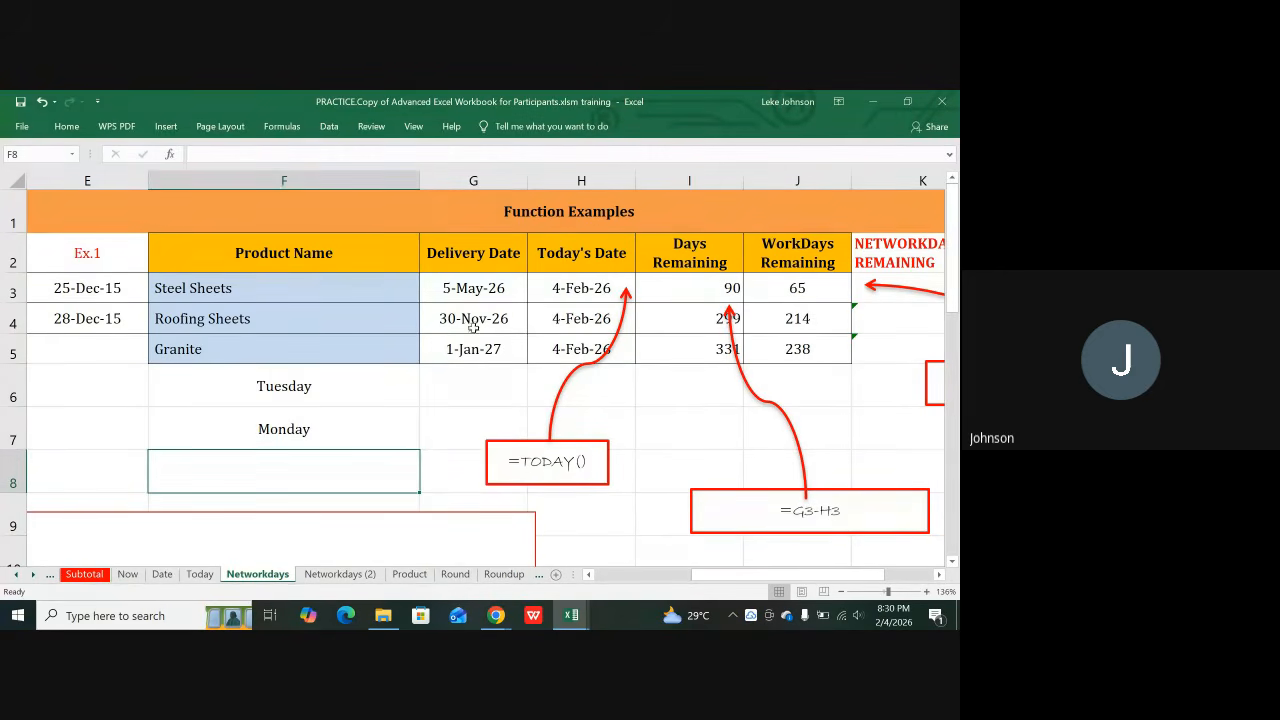
click(463, 322)
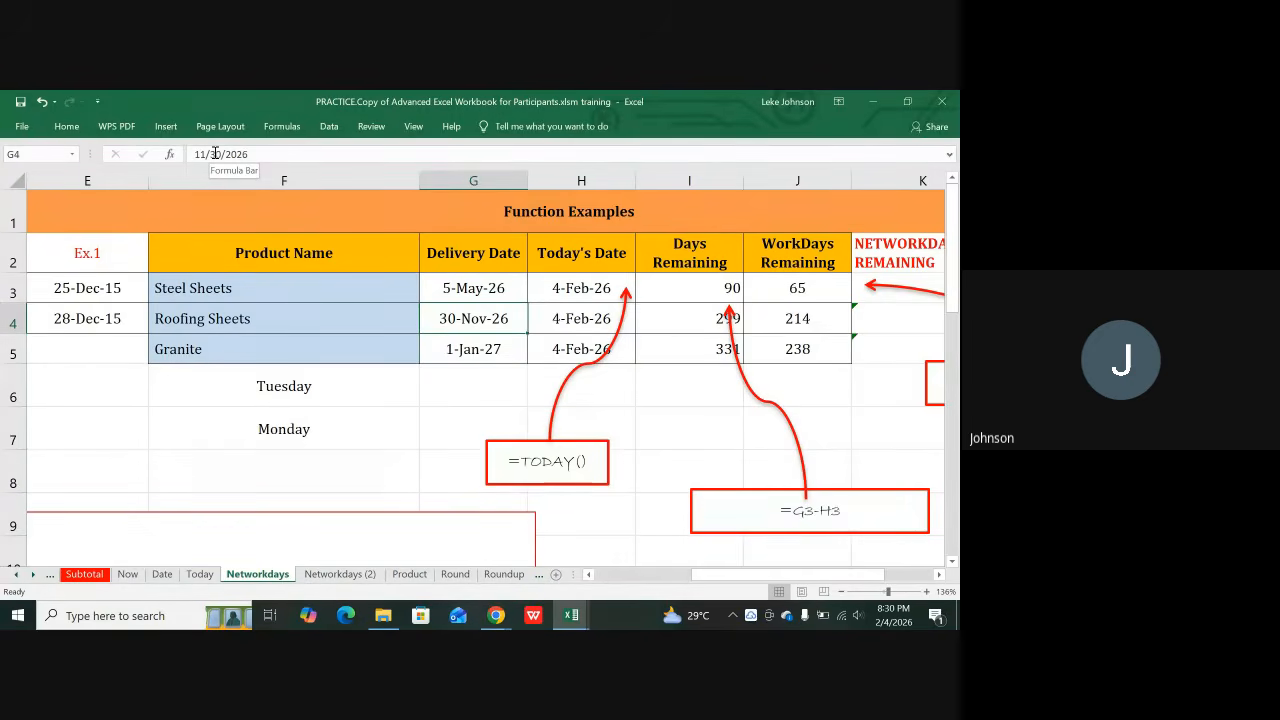
Step: Try rewriting H4 to reference G4, then cancel and keep the TODAY formula
key(Right)
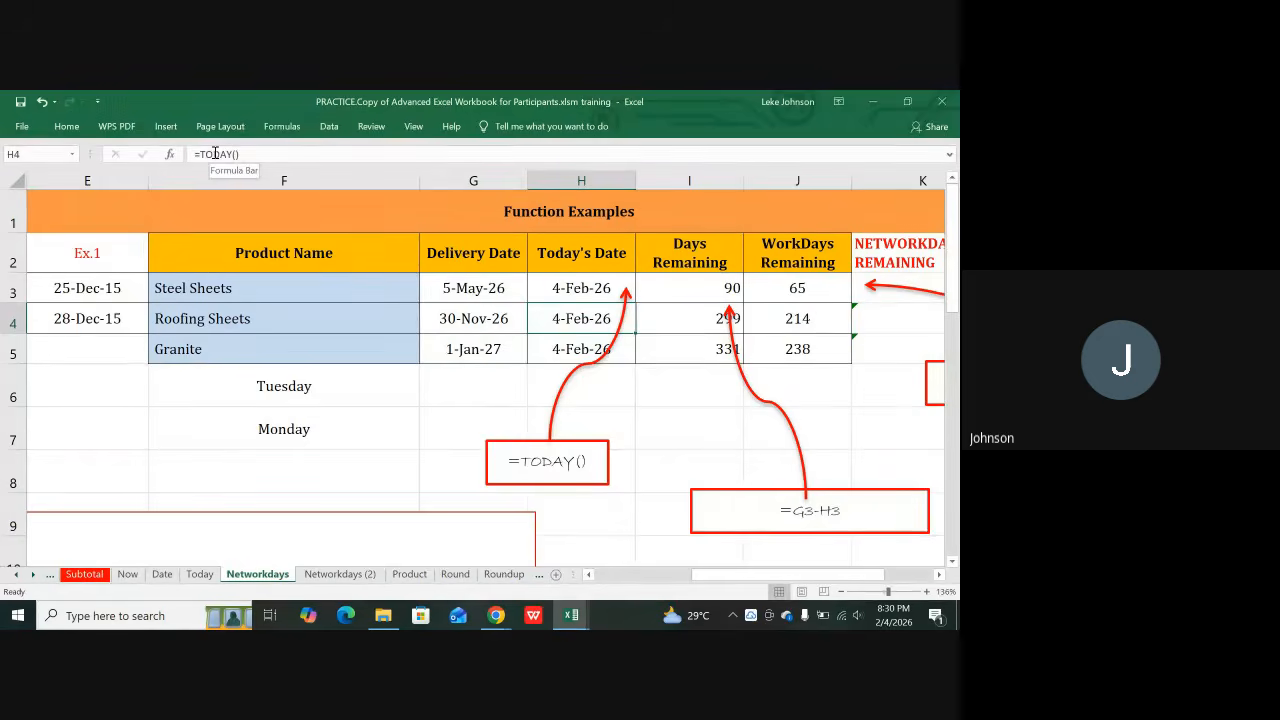
key(BackSpace)
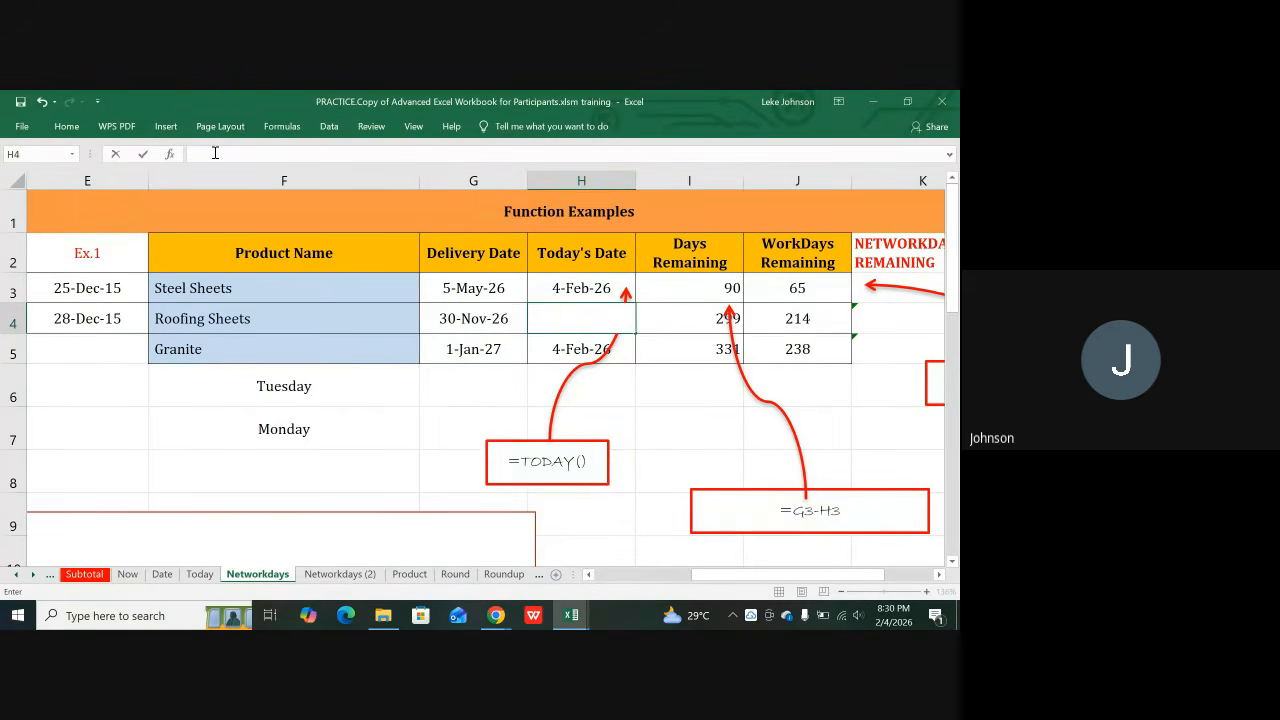
key(ctrl+z)
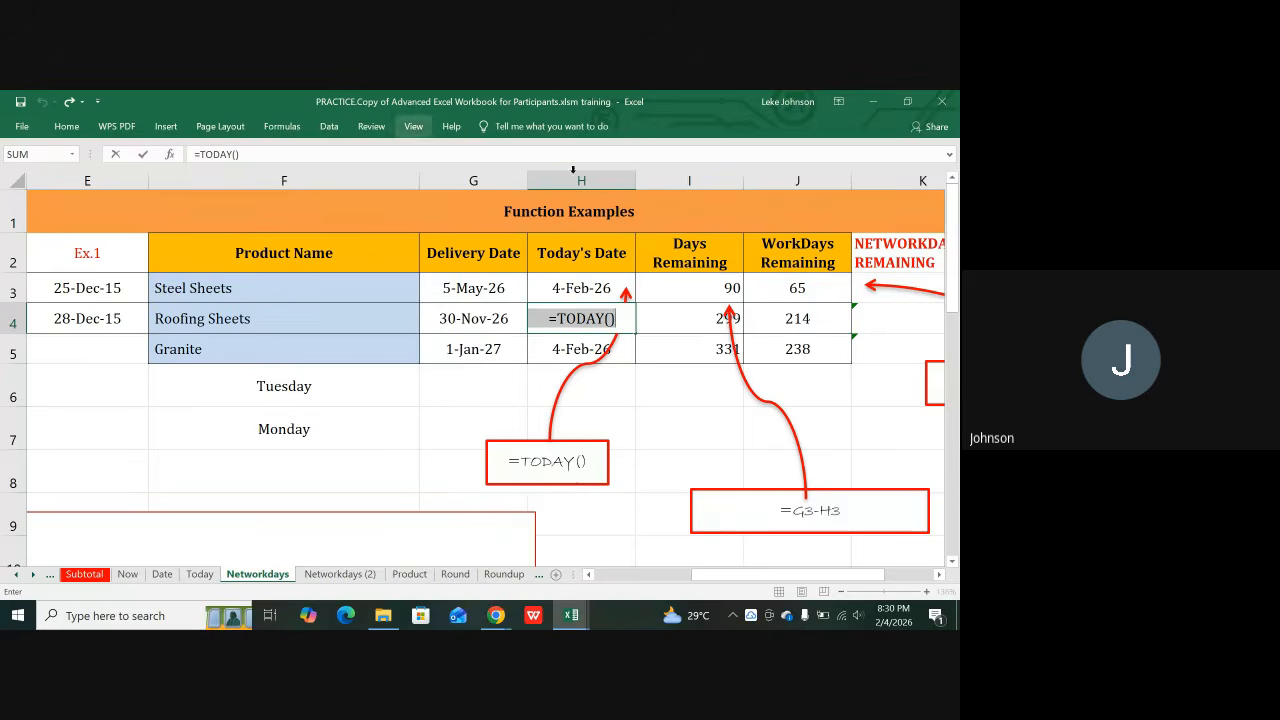
text(=)
click(447, 313)
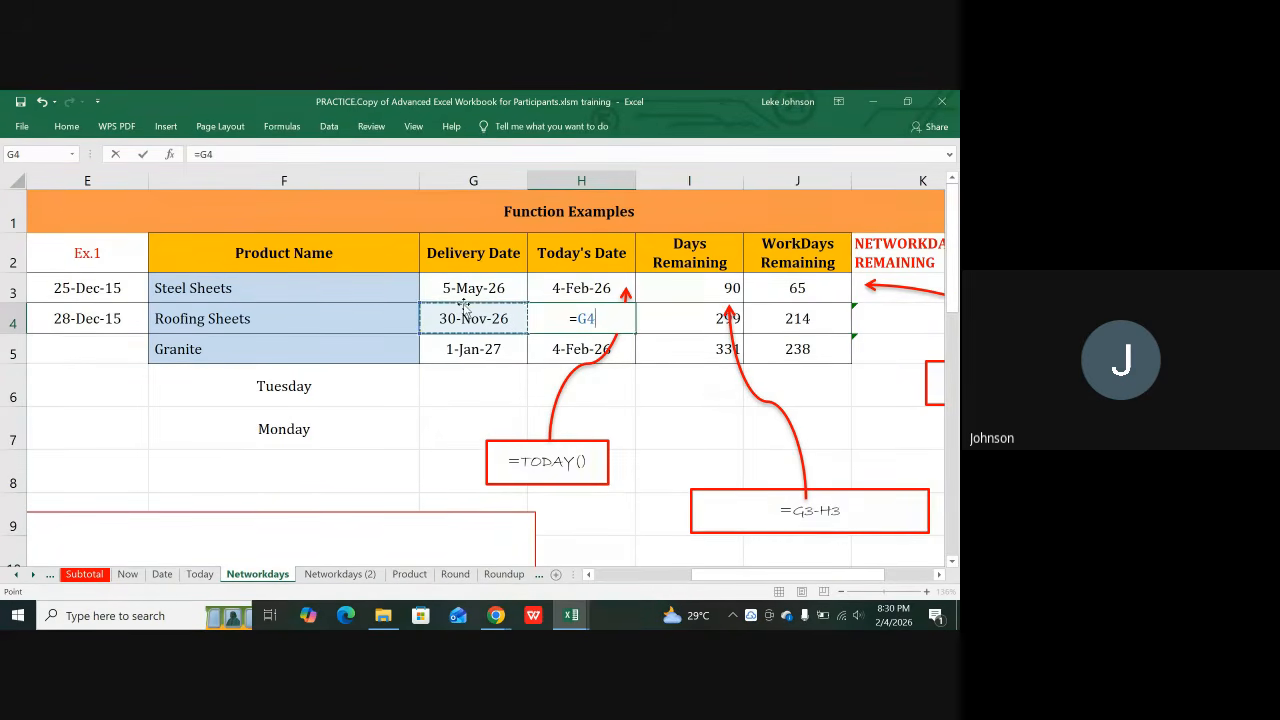
key(Escape)
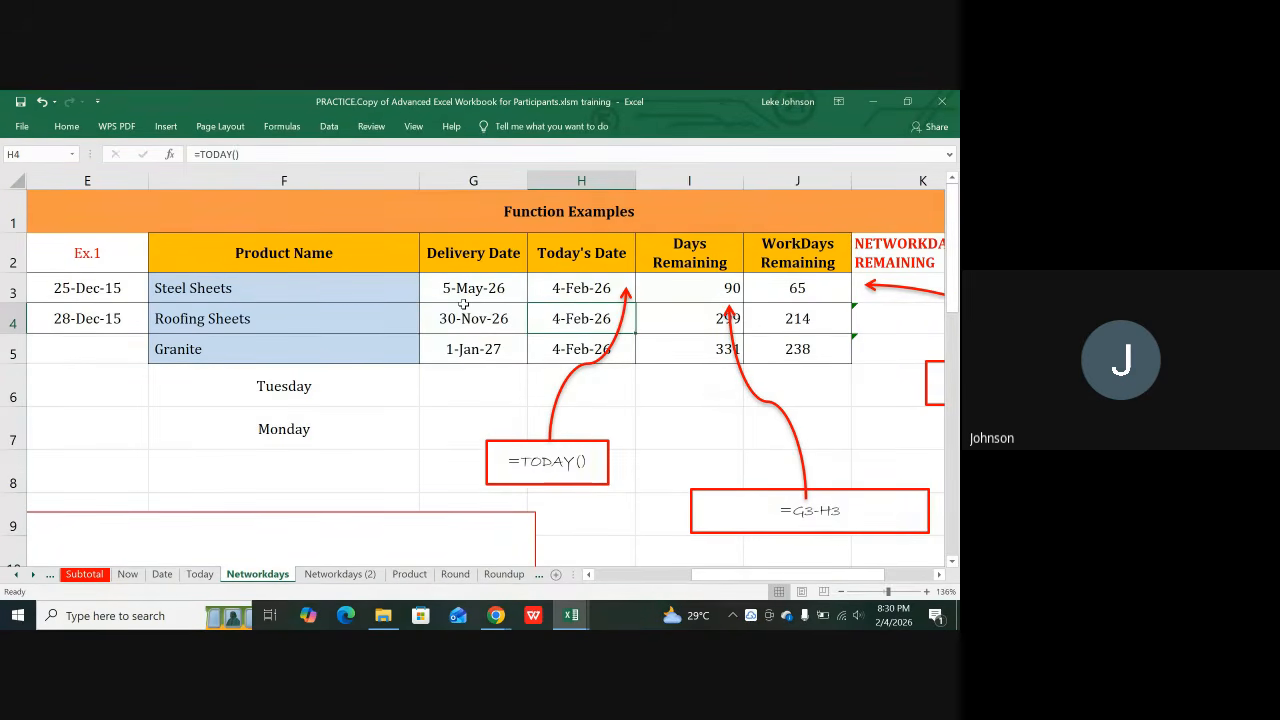
click(477, 389)
Step: Change the Roofing Sheets delivery date in G4 to 23 November and check F7's weekday
click(503, 318)
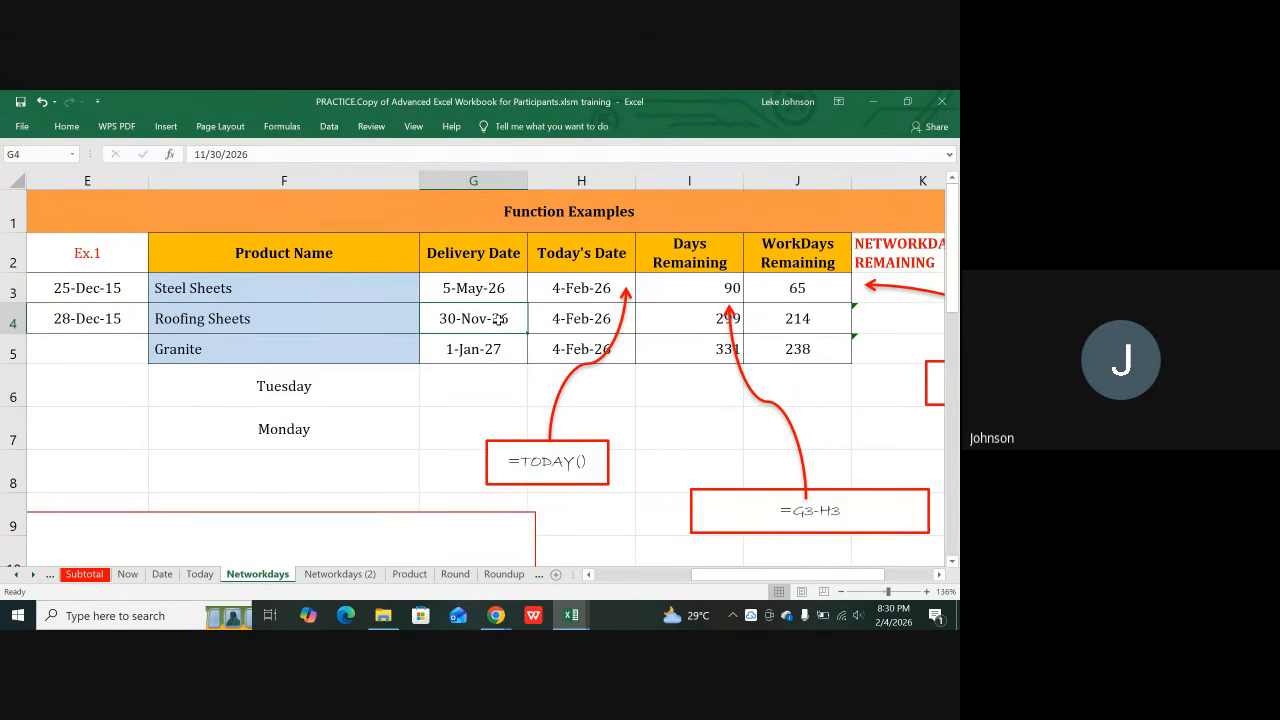
click(222, 153)
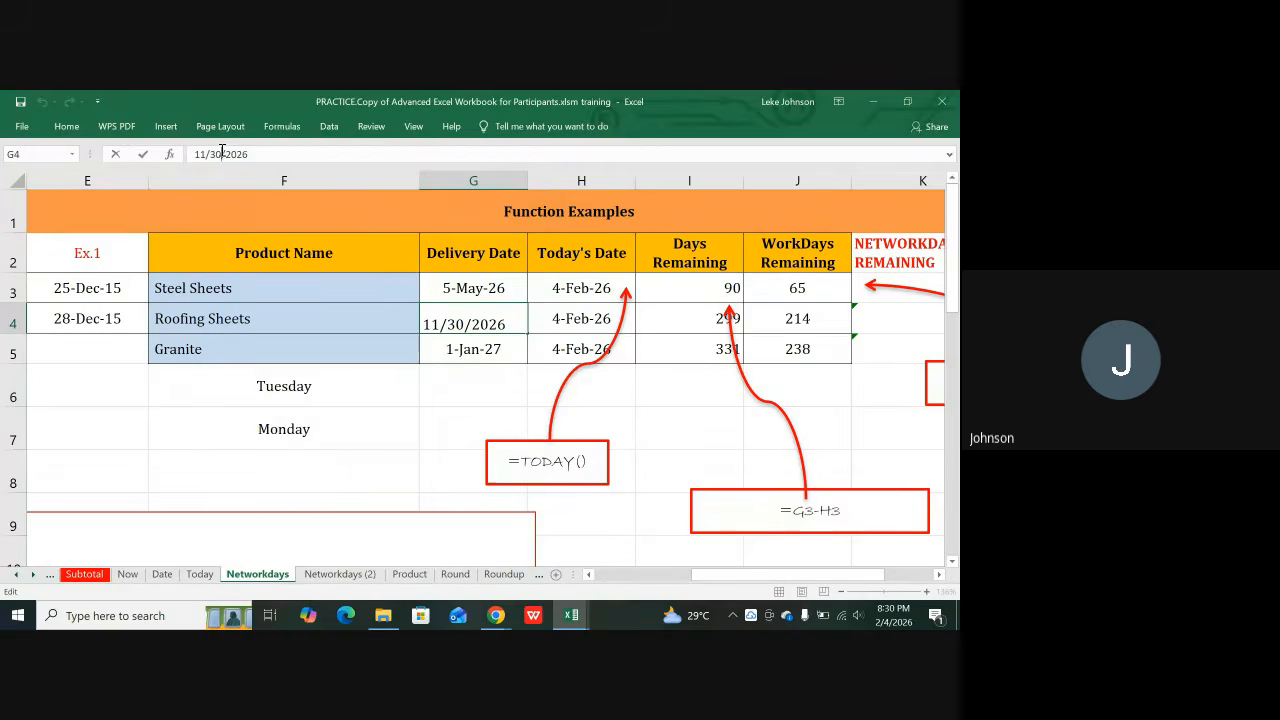
key(BackSpace)
key(BackSpace)
text(23)
key(Return)
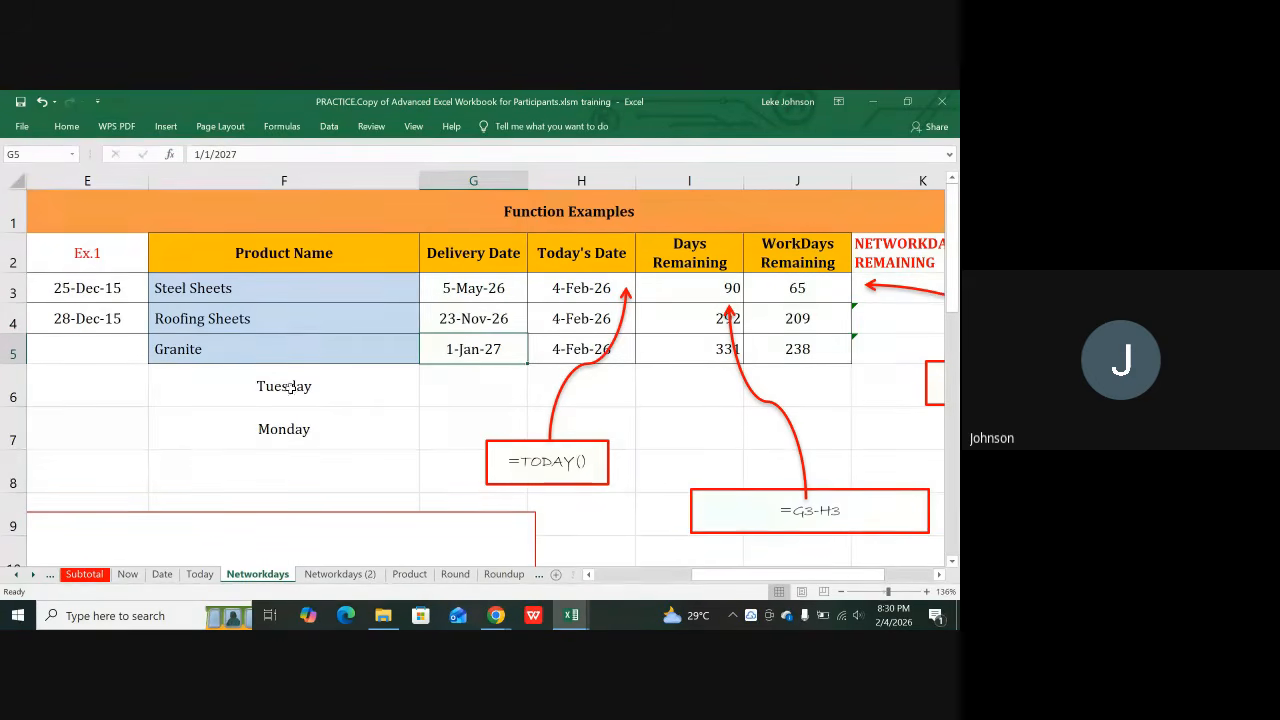
click(280, 430)
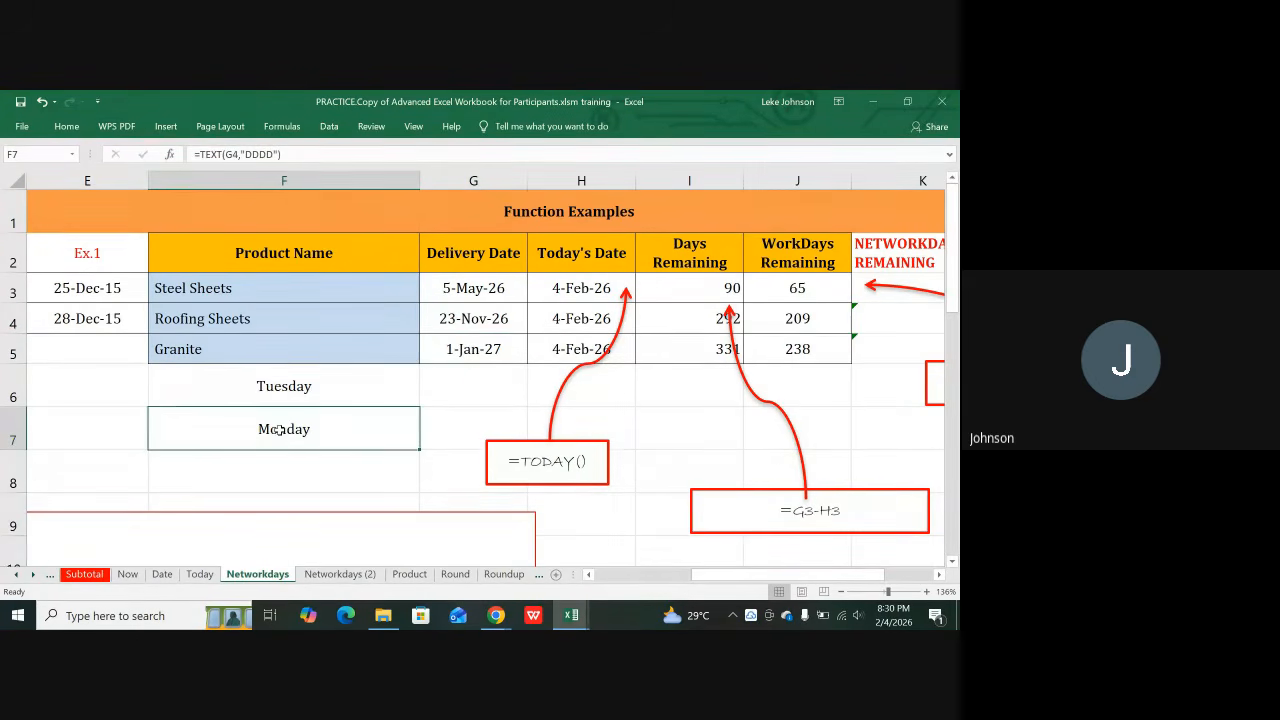
Step: Correct the G4 delivery date to 24-Nov-26 so F7 reads Tuesday
click(466, 322)
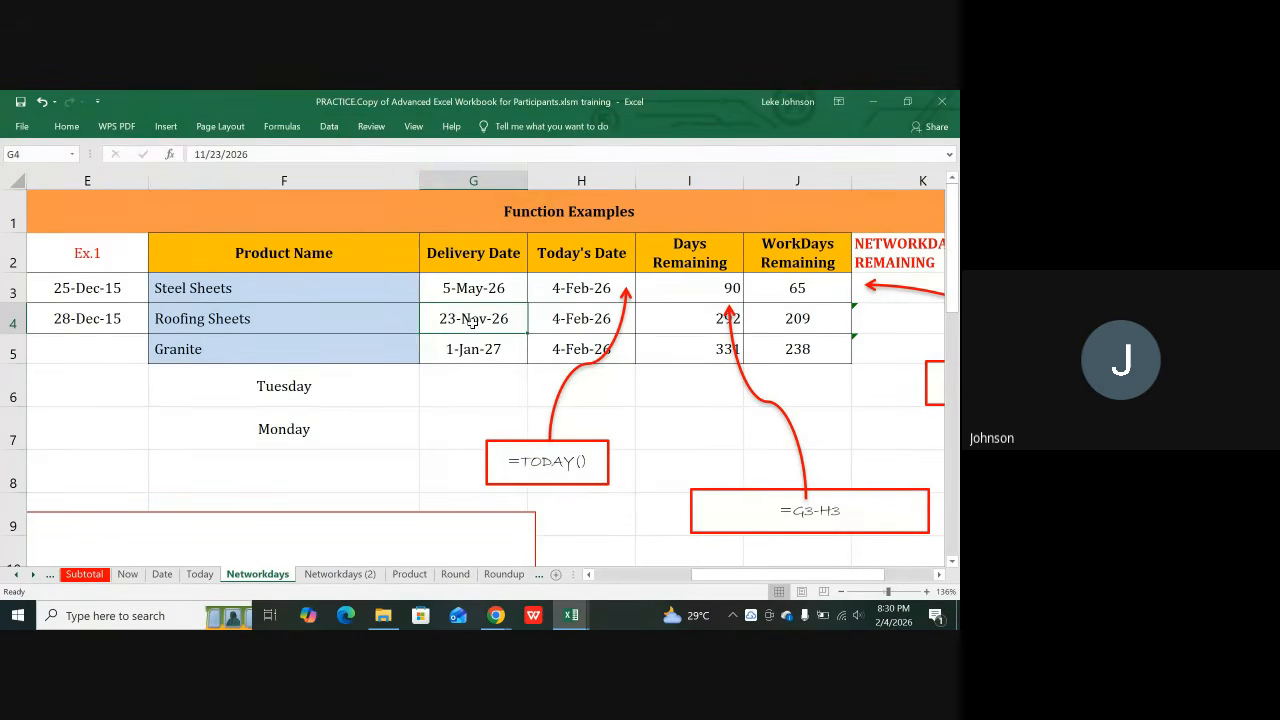
click(225, 154)
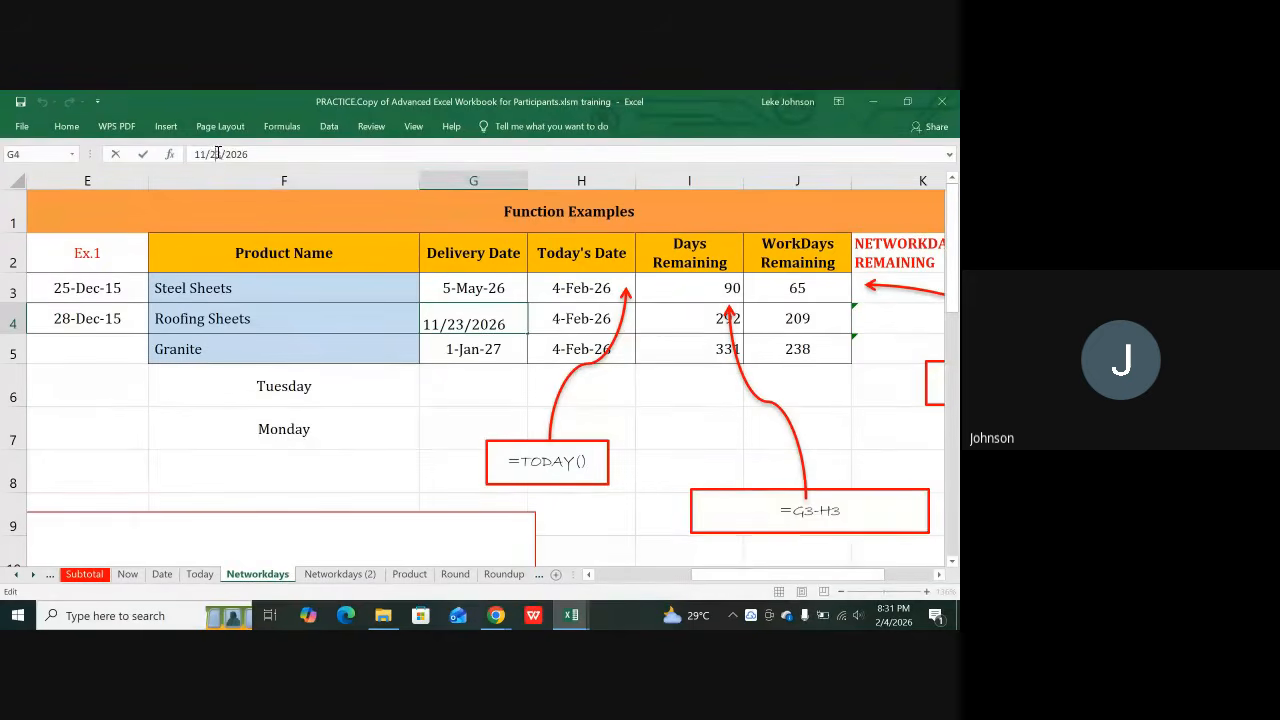
key(BackSpace)
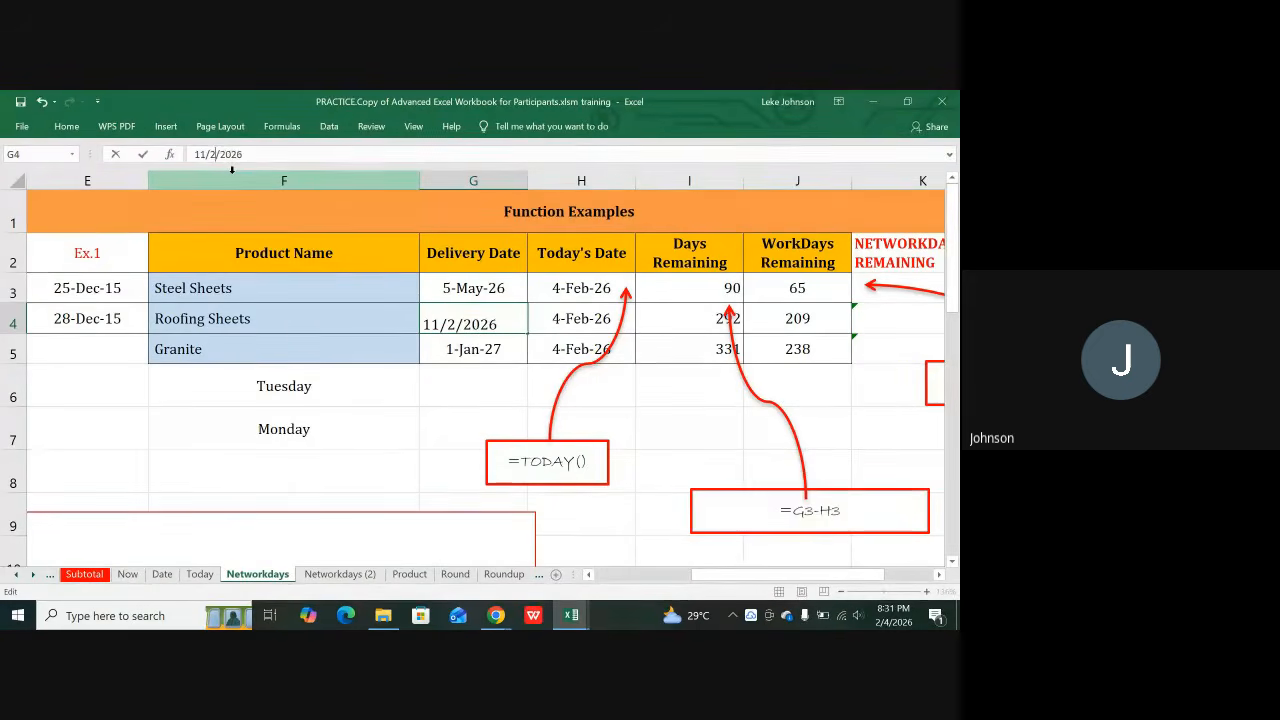
text(4)
key(Return)
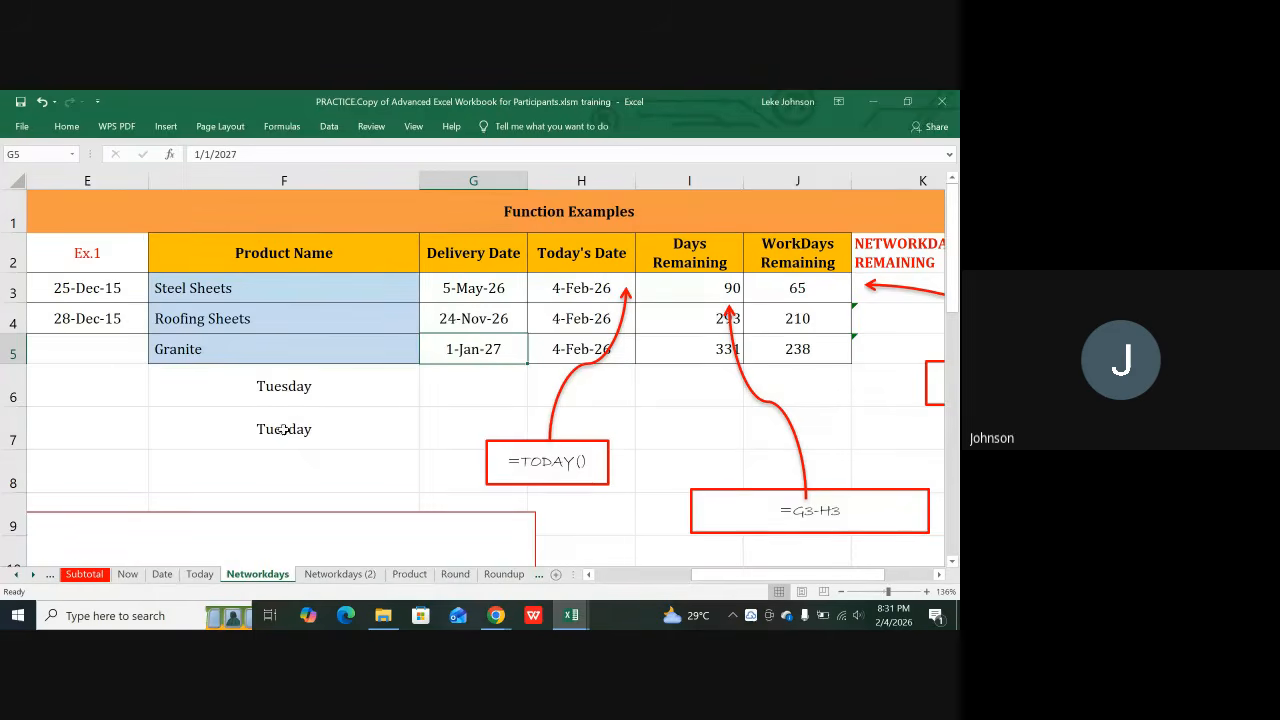
click(449, 287)
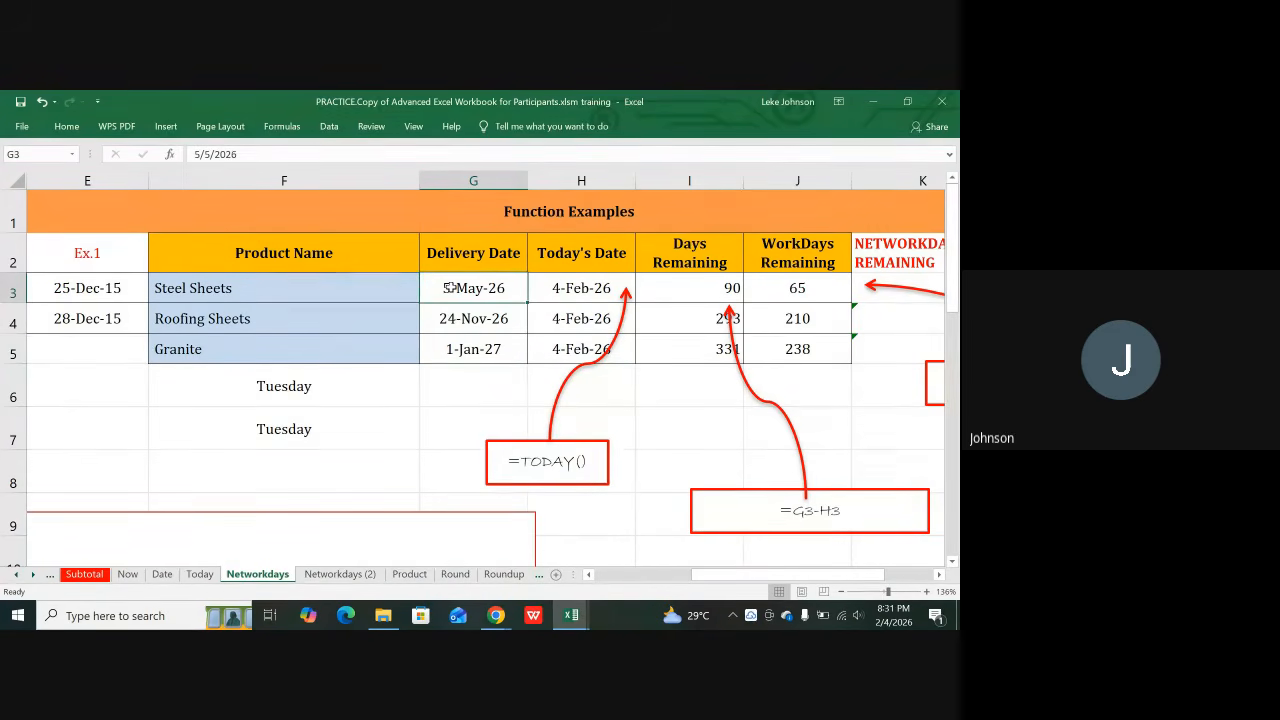
click(484, 323)
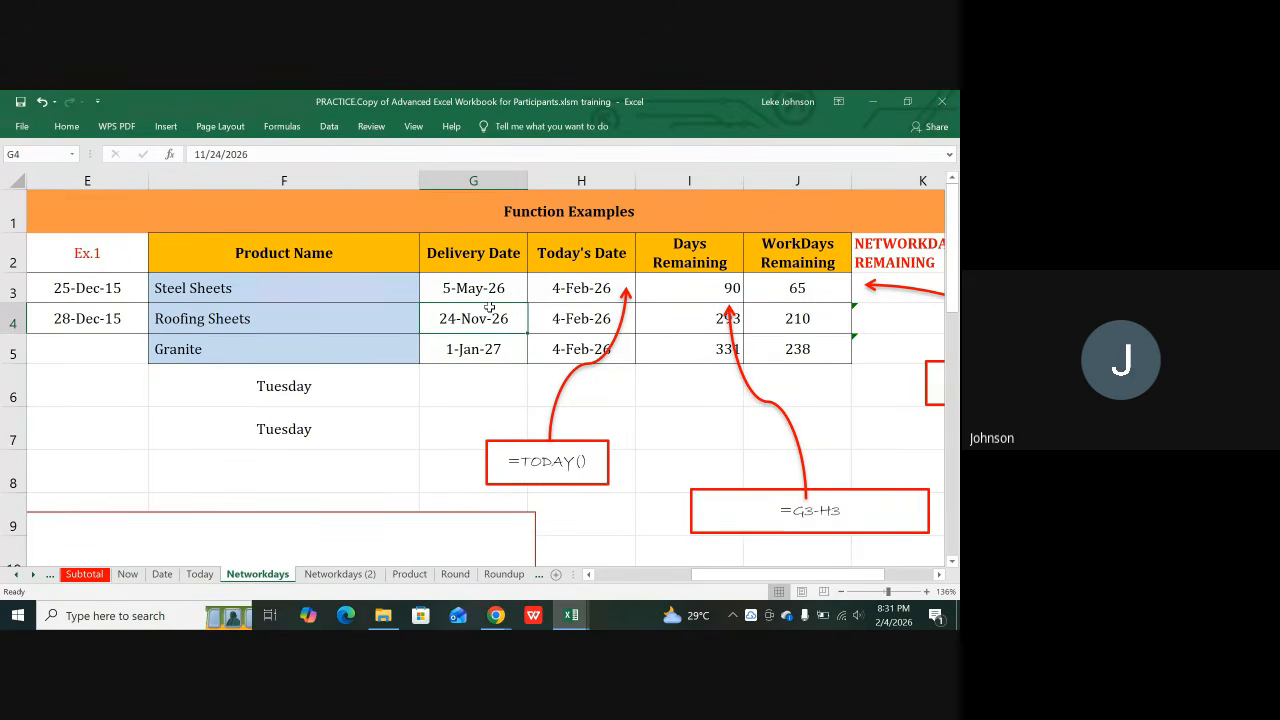
click(607, 291)
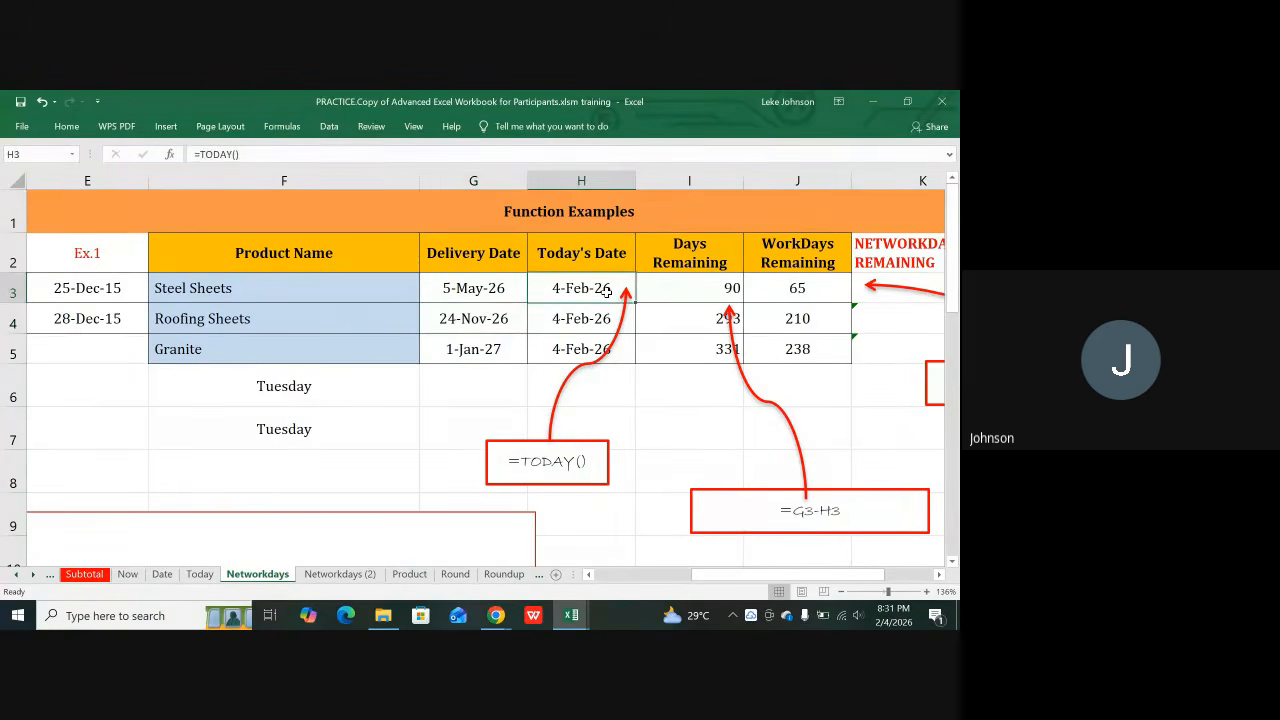
click(467, 292)
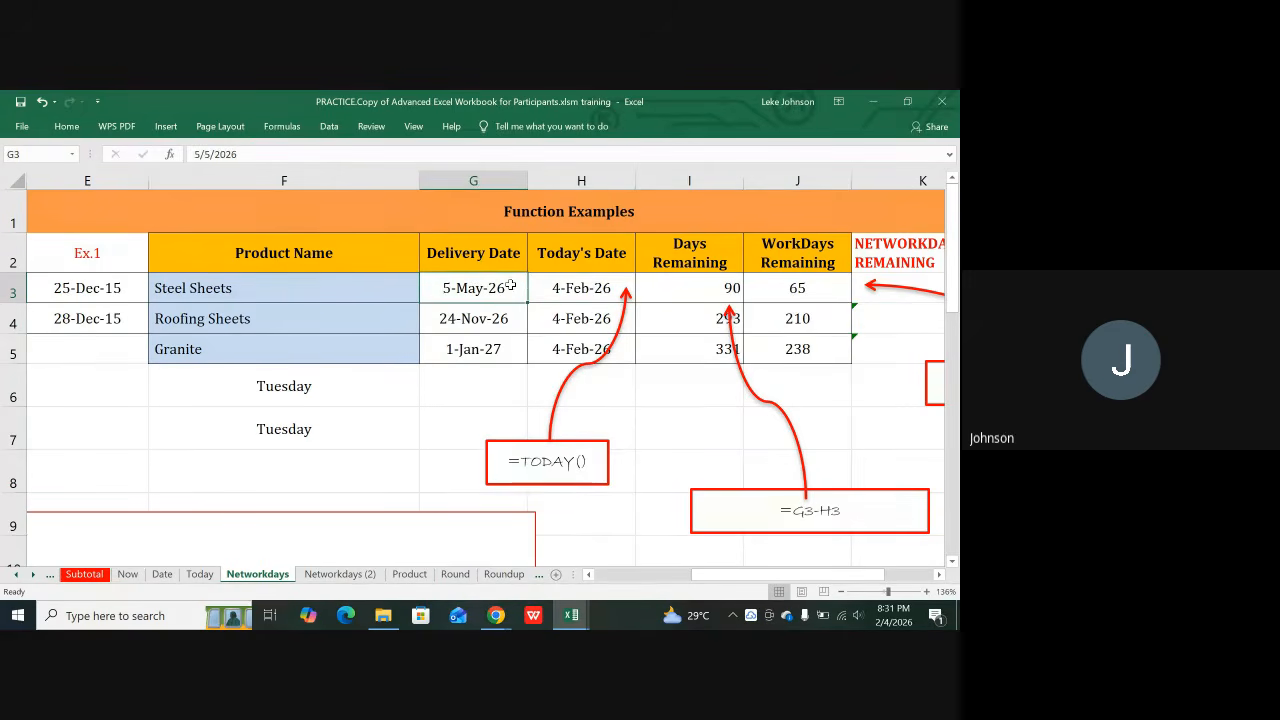
click(582, 289)
click(688, 285)
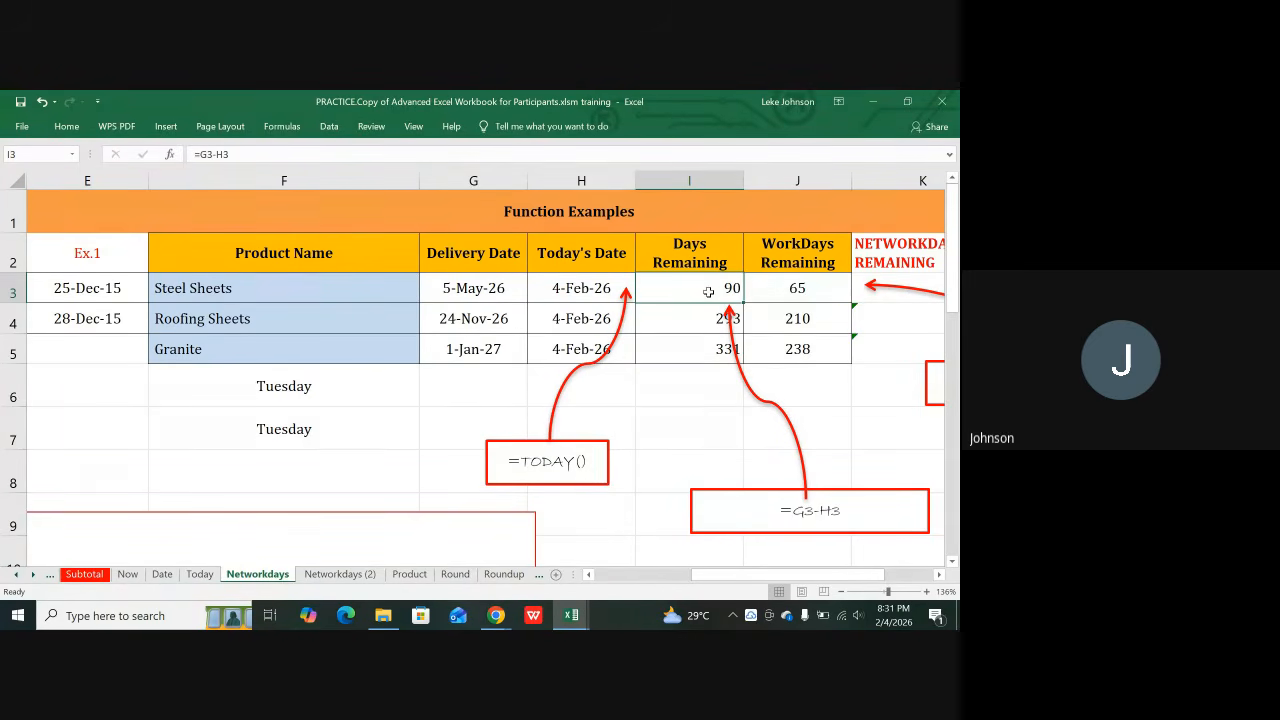
click(478, 318)
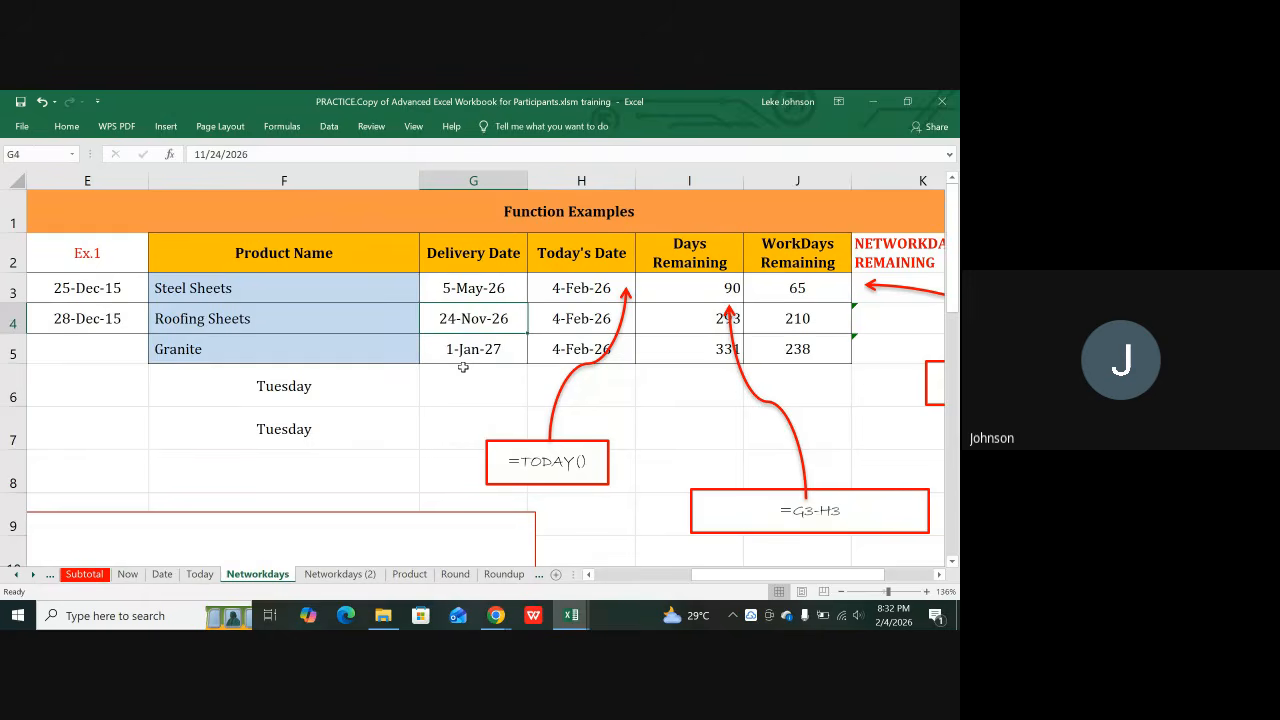
click(799, 290)
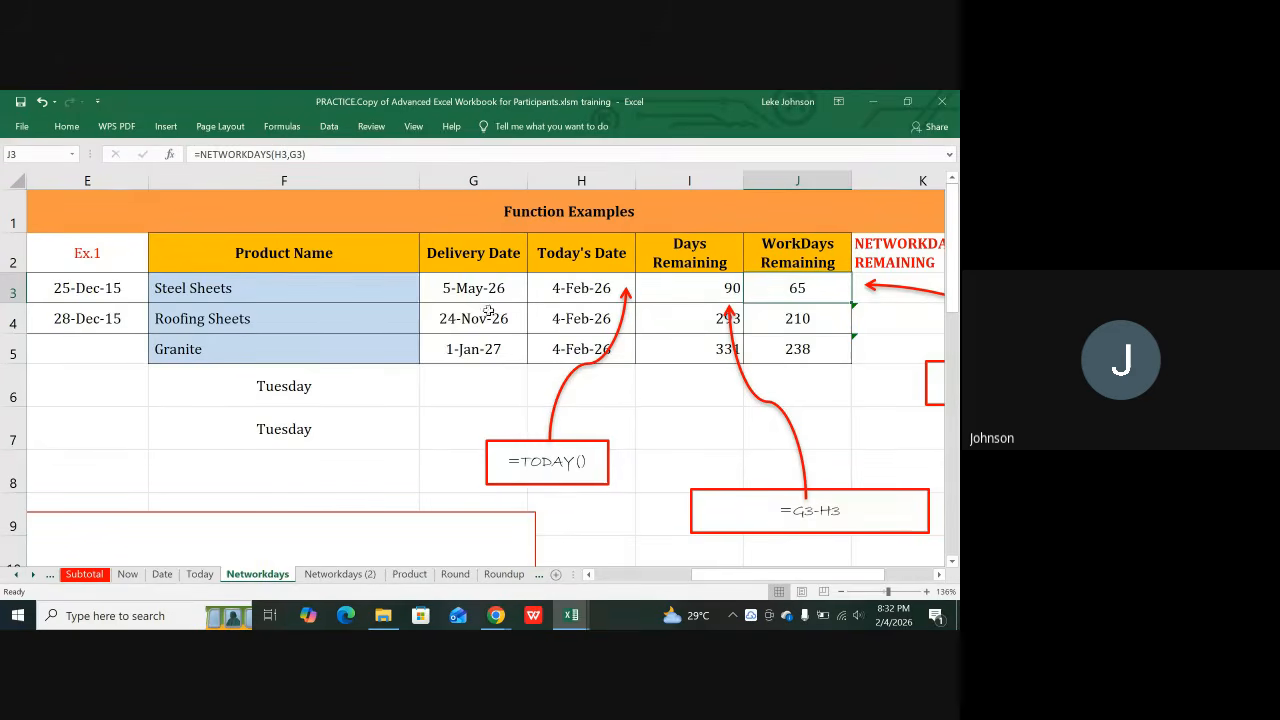
click(469, 288)
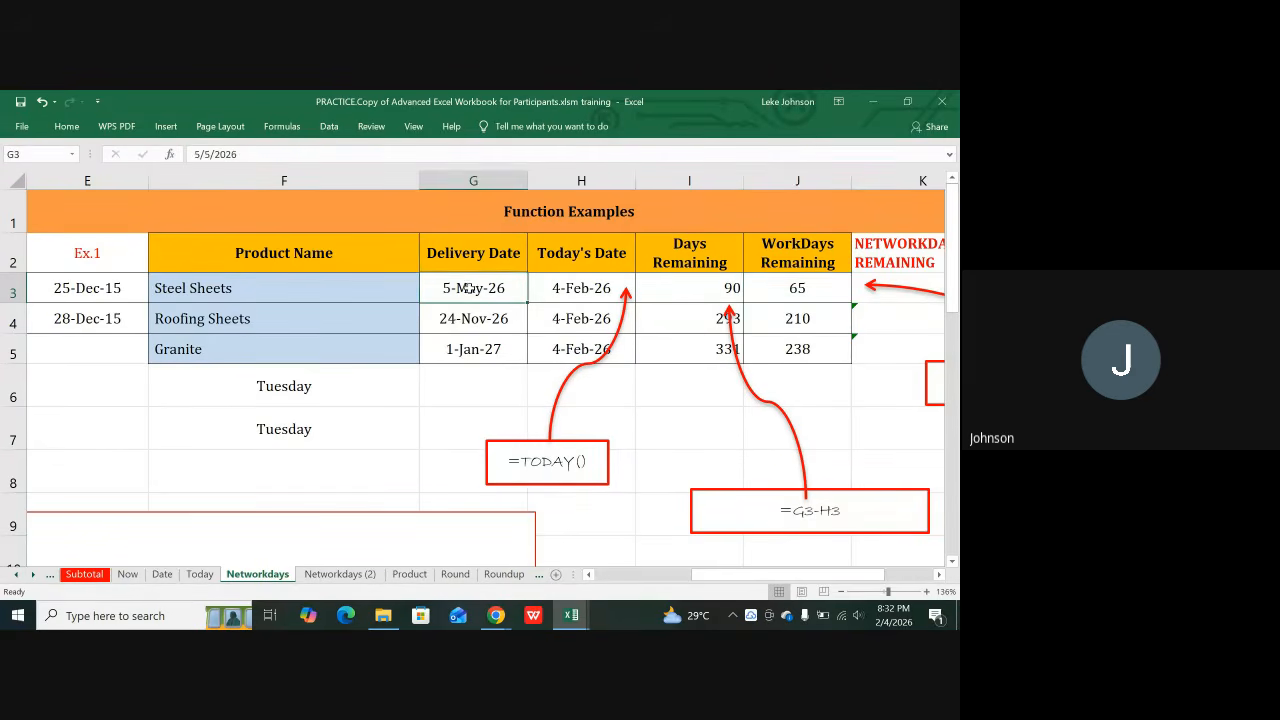
click(797, 288)
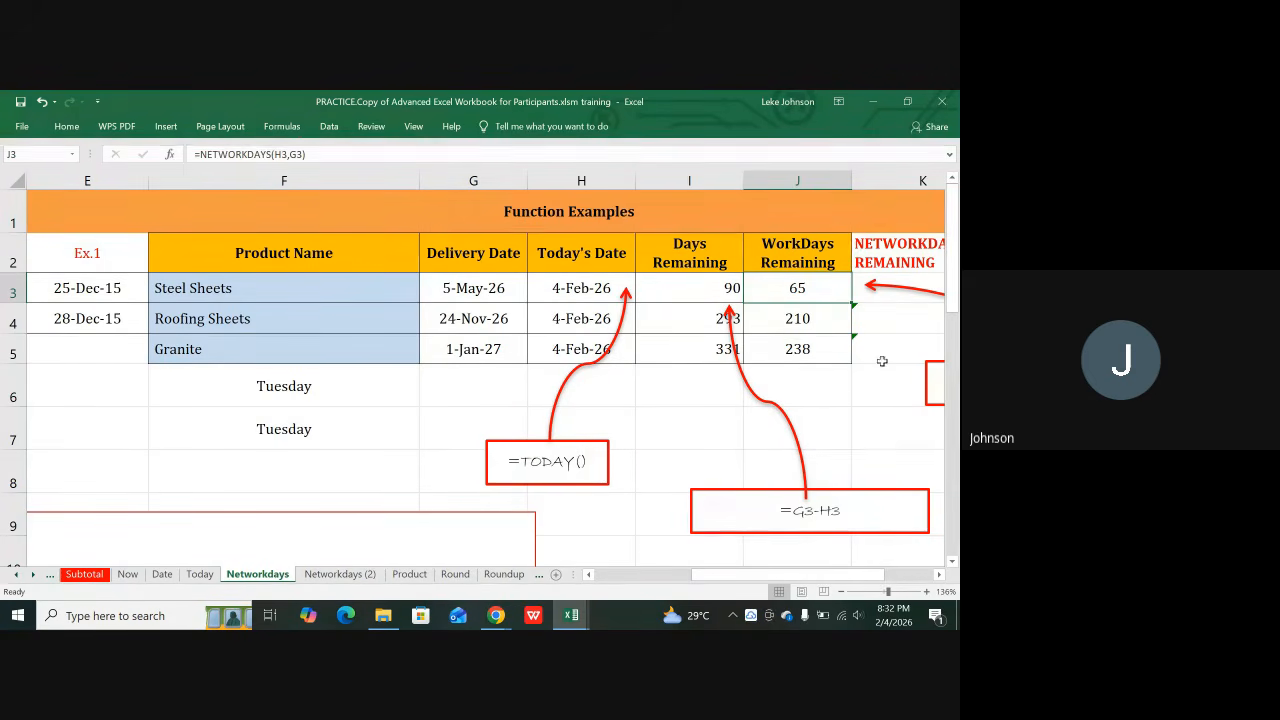
Step: Save the workbook, then review G3's delivery date, H3's TODAY and I3's days-remaining formula
key(Right)
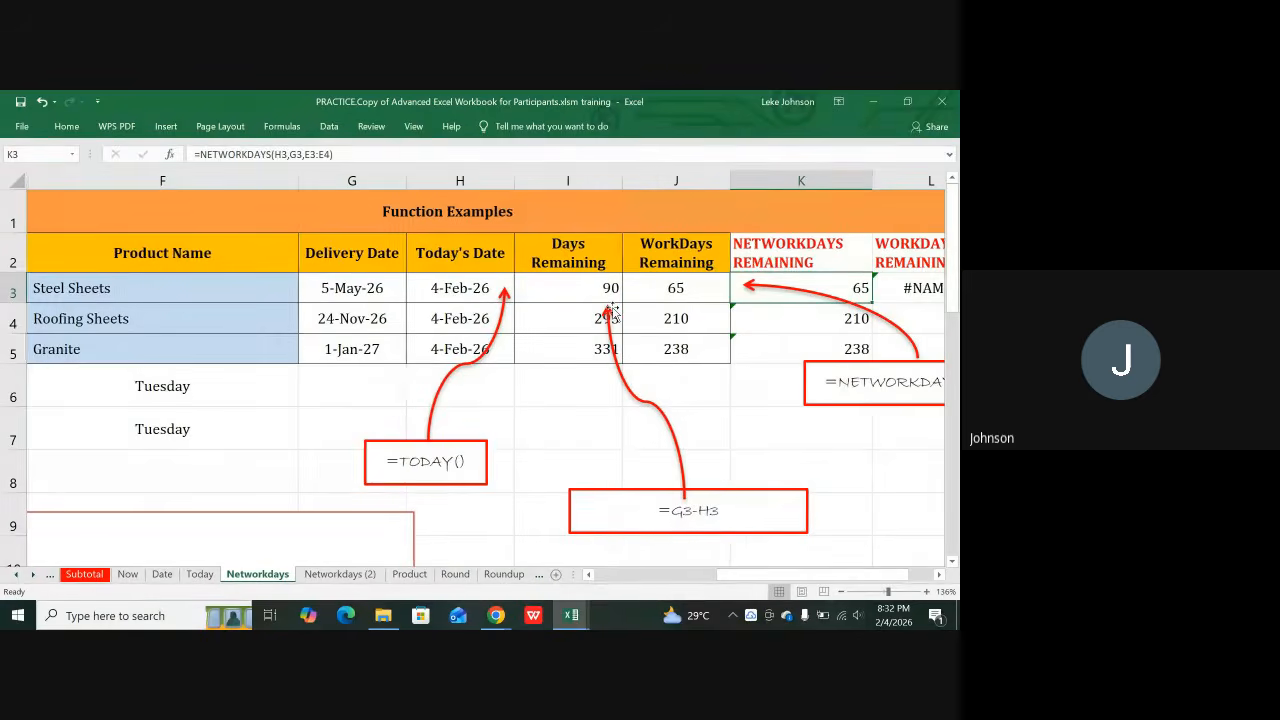
key(ctrl+s)
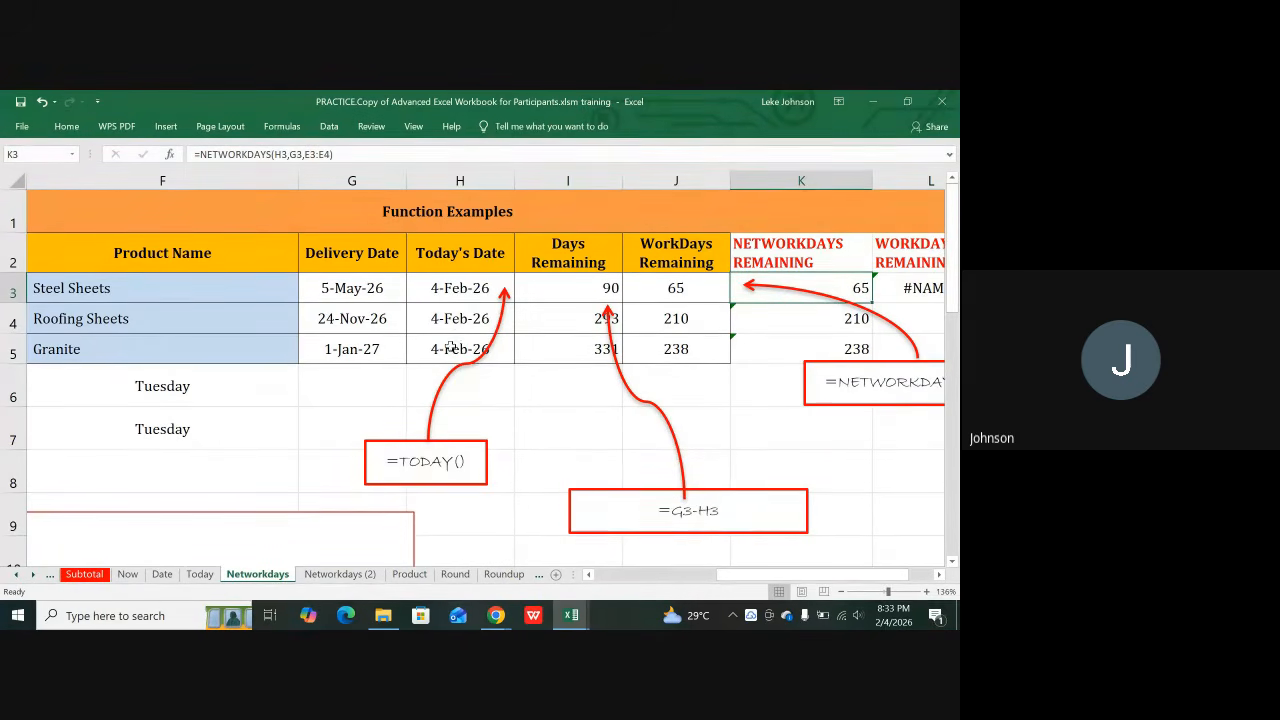
click(562, 286)
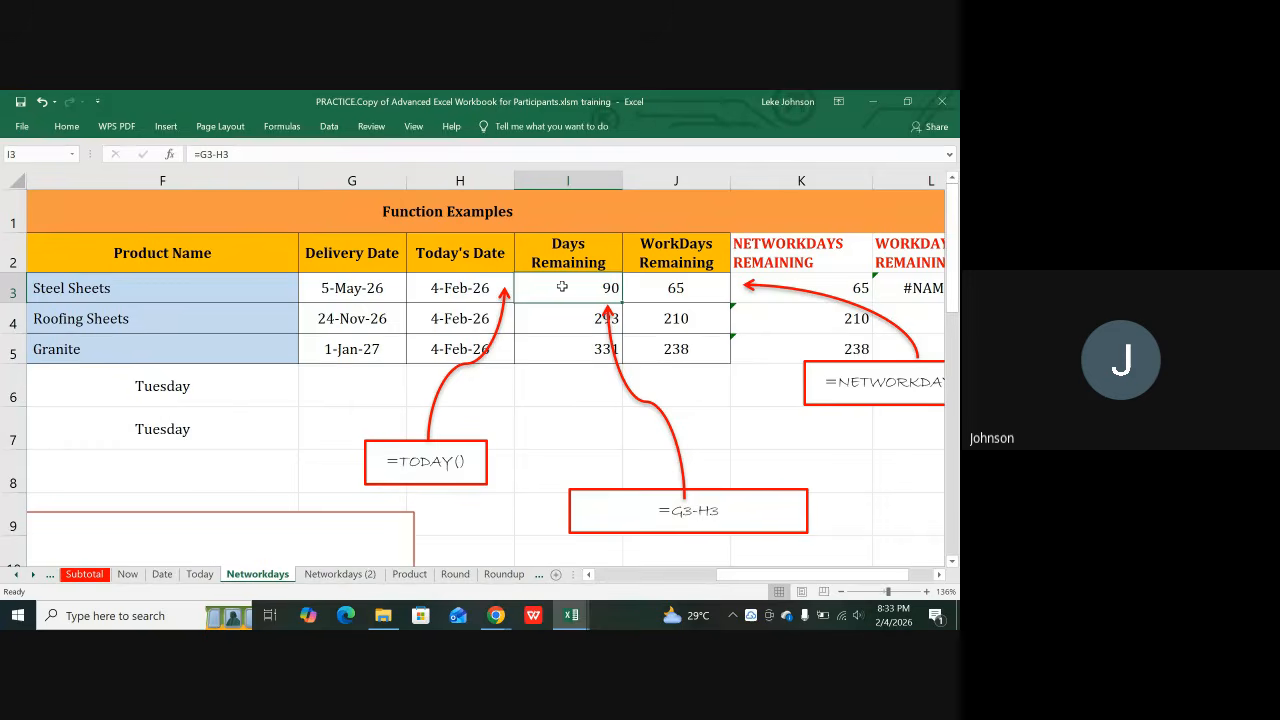
click(356, 294)
click(445, 292)
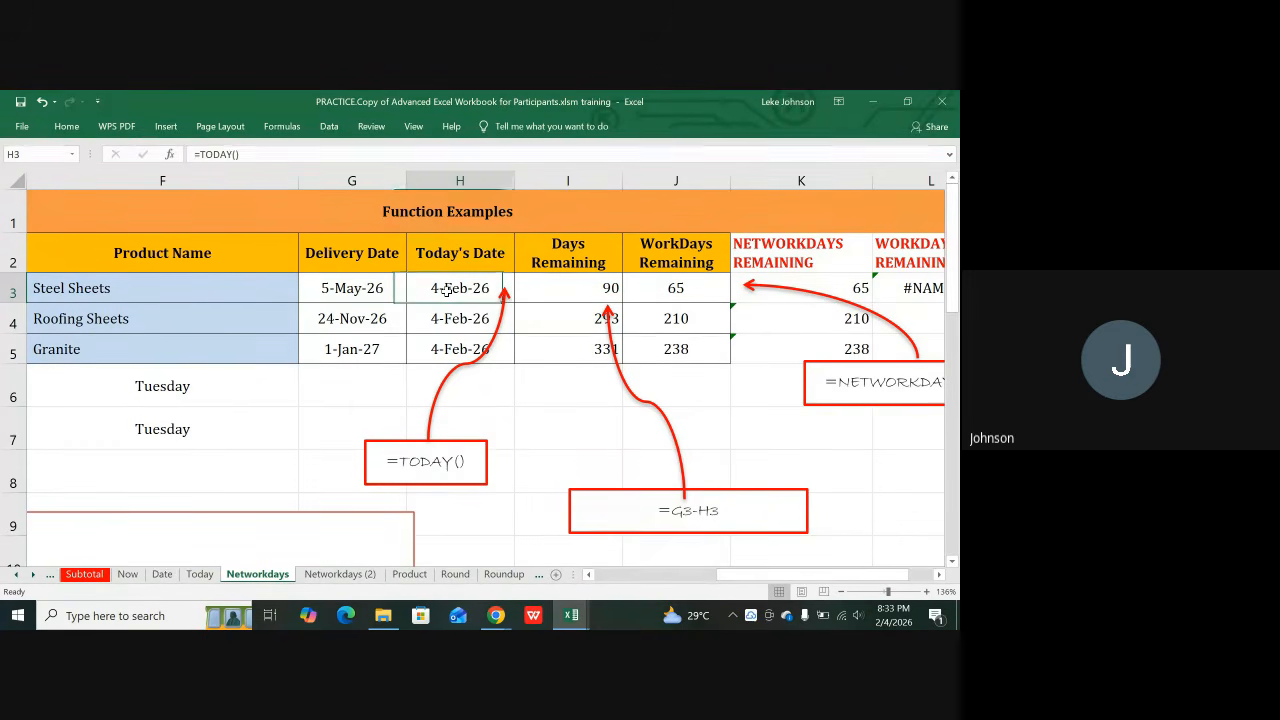
click(580, 285)
Step: Review the G4-H4 days-remaining formula in I4, then scroll down to the Days to add table
click(587, 315)
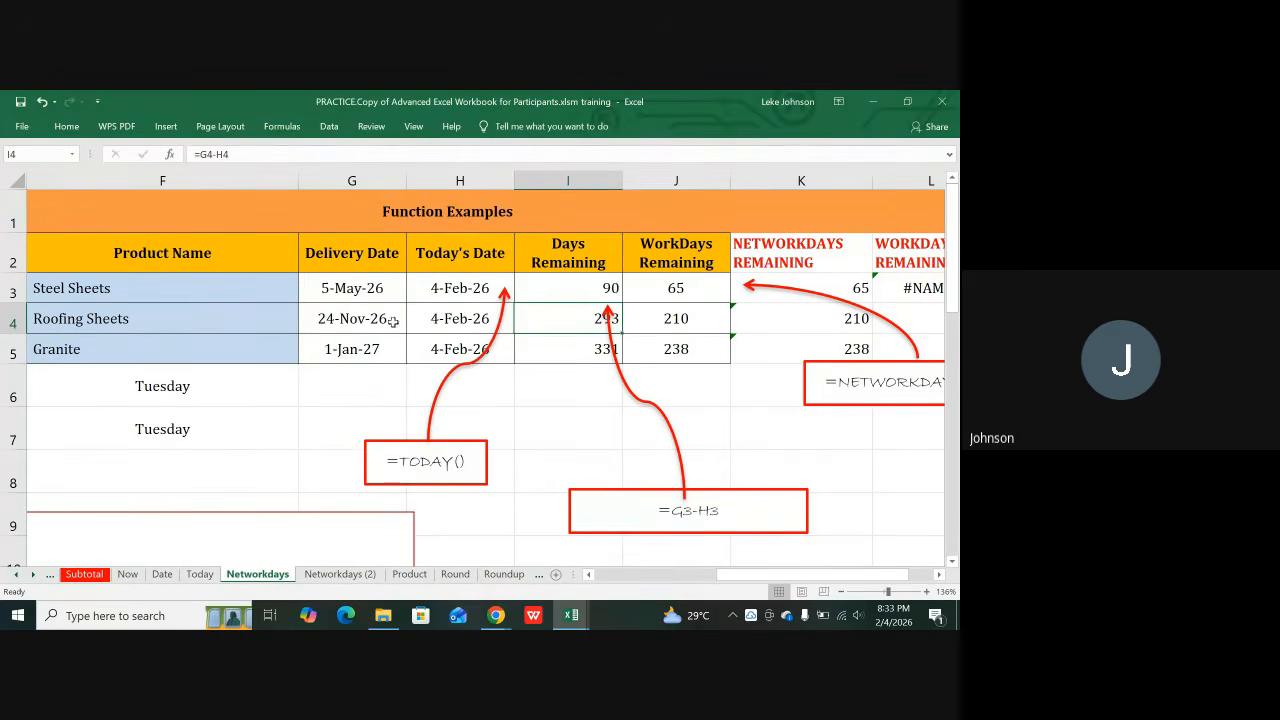
click(340, 292)
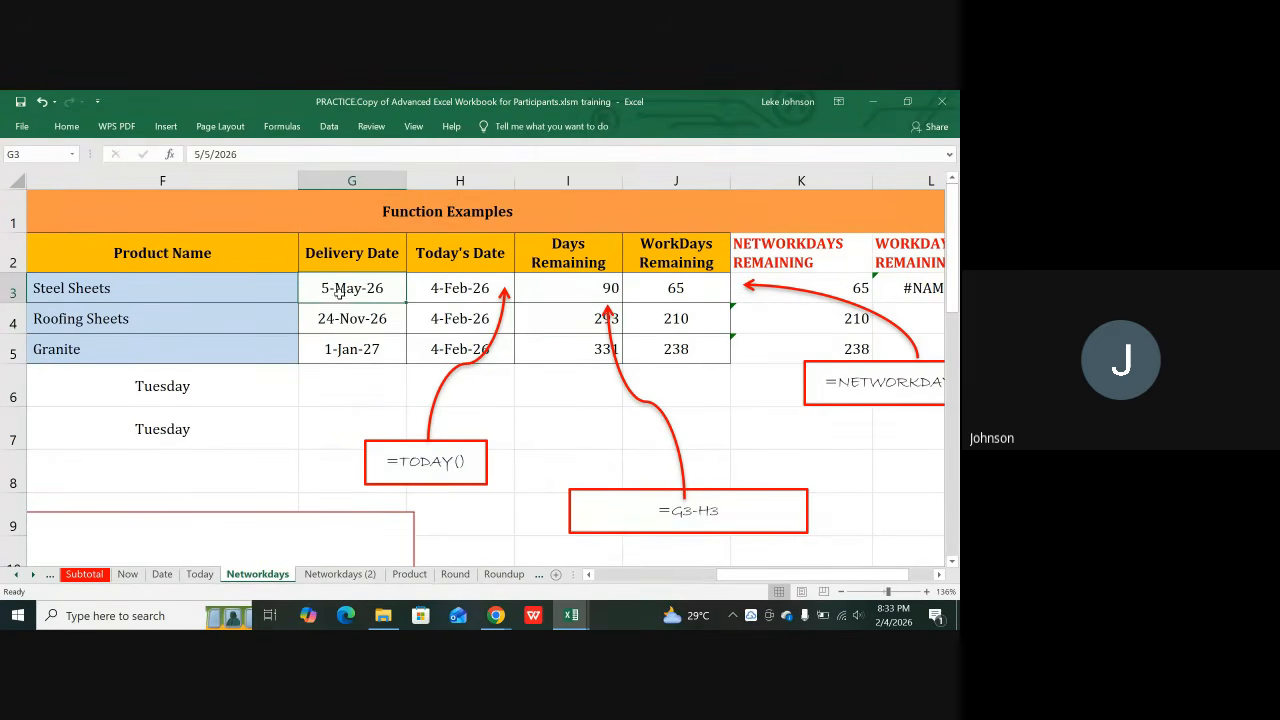
click(604, 285)
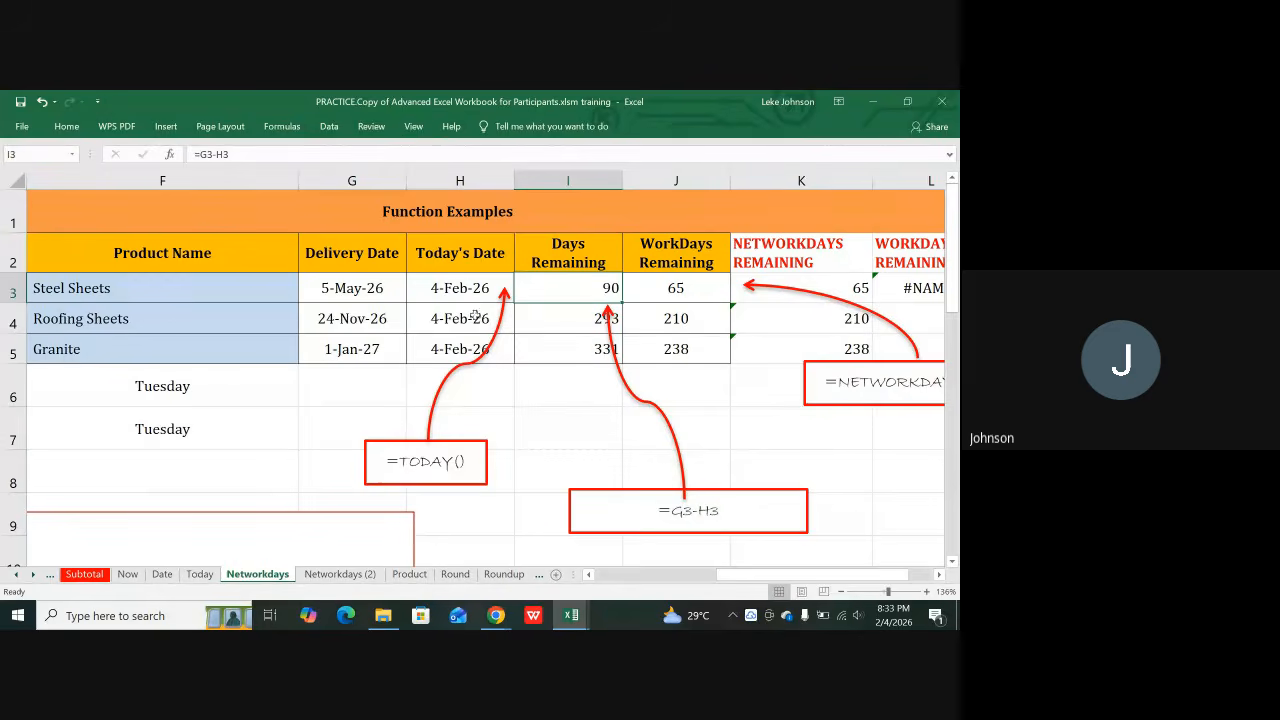
click(345, 320)
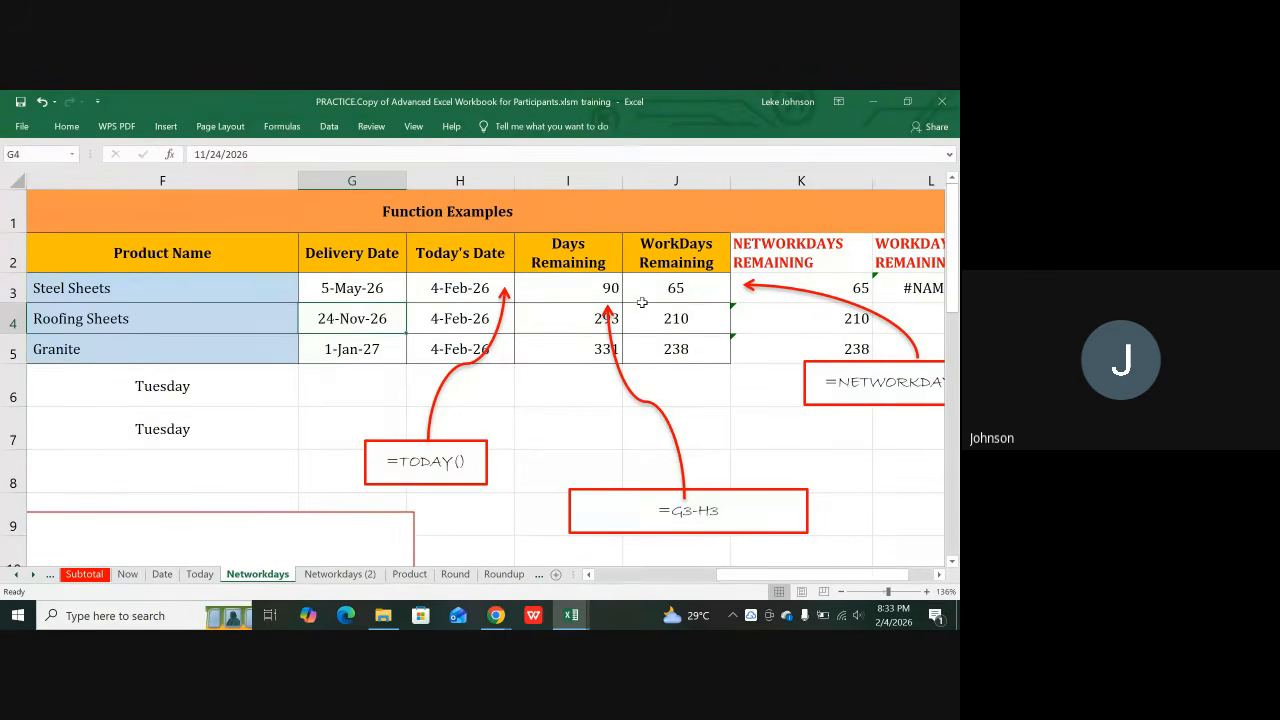
click(597, 318)
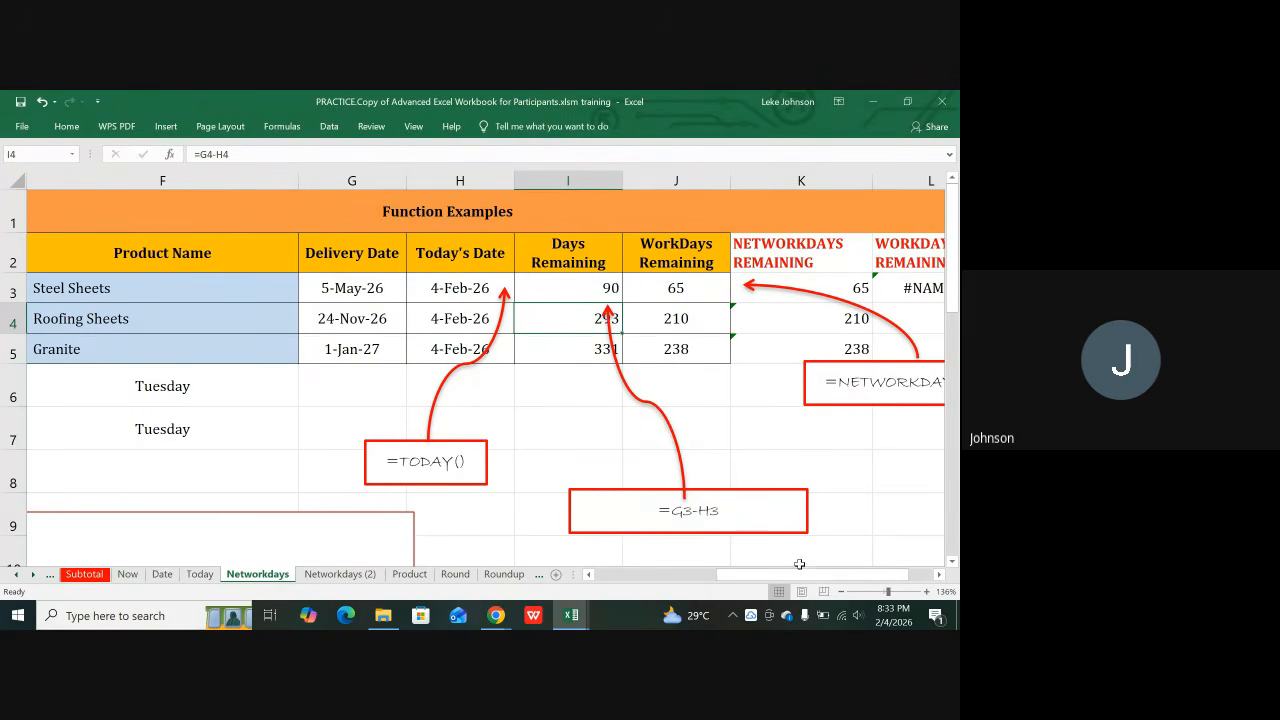
drag(790, 577, 737, 578)
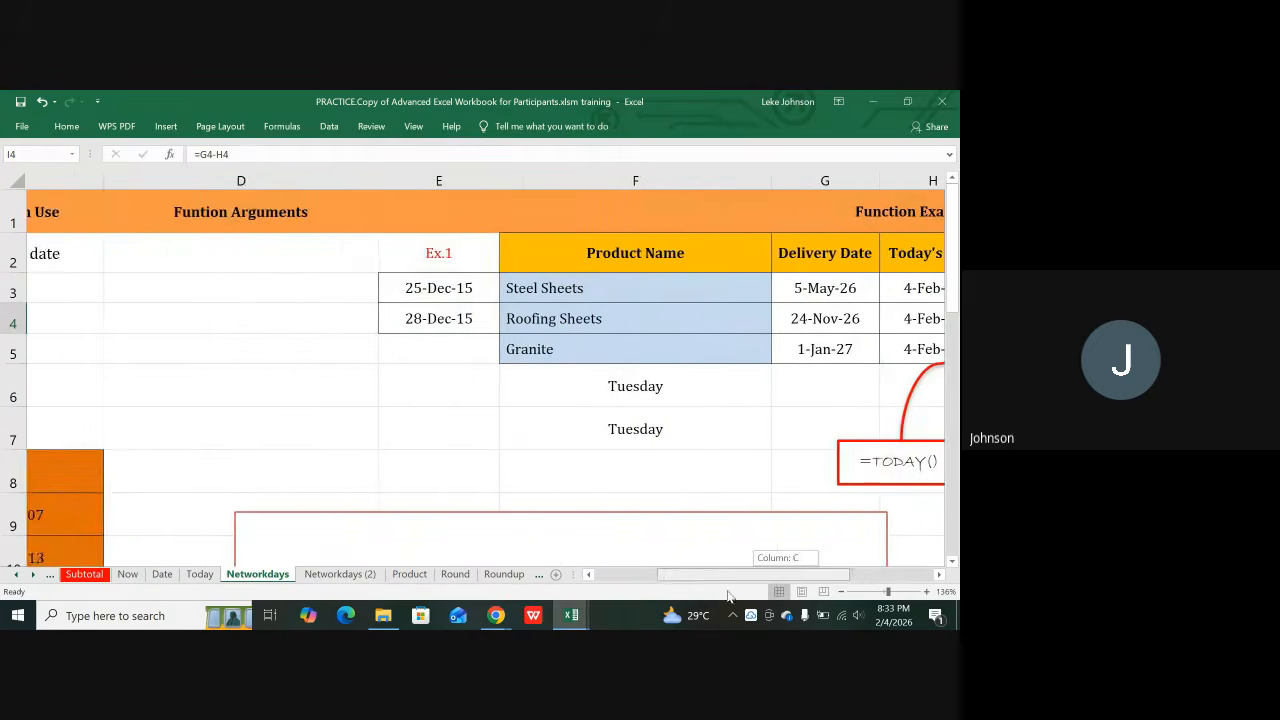
scroll(478, 445, down, 2)
scroll(478, 445, down, 1)
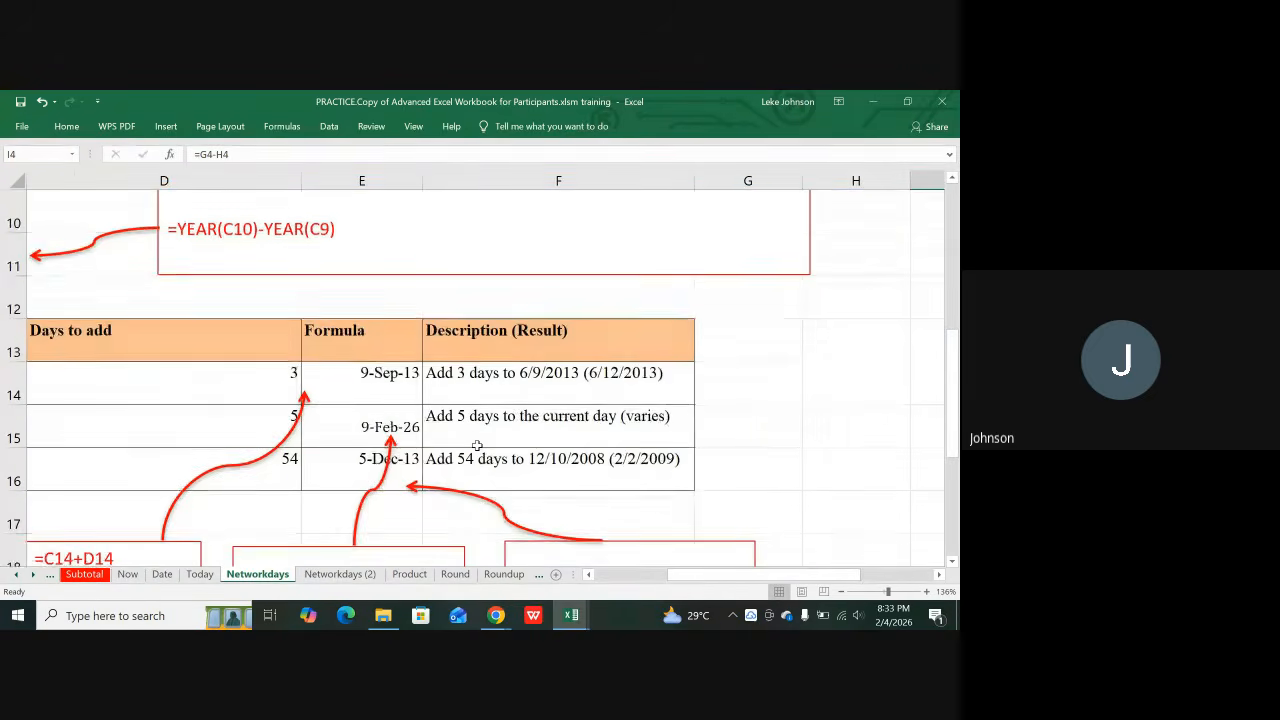
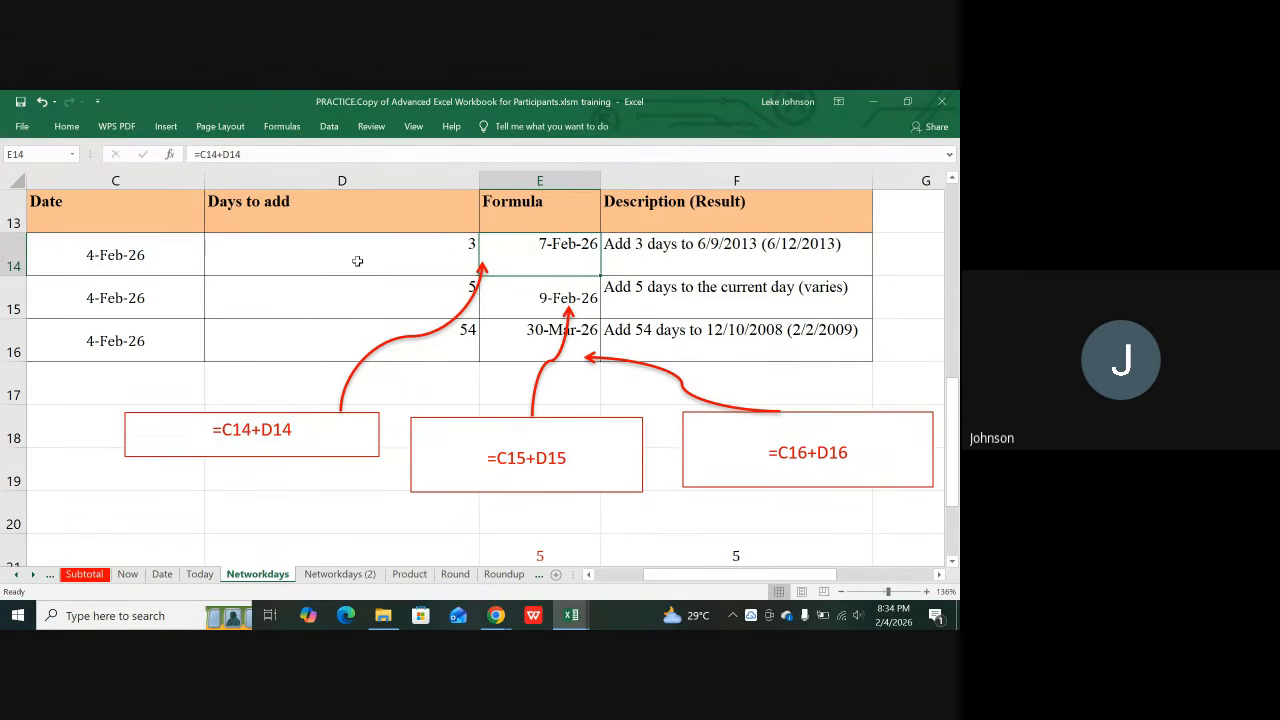
Step: Change the days to add in D14 to 100 and check the E14–E16 addition formulas
click(127, 270)
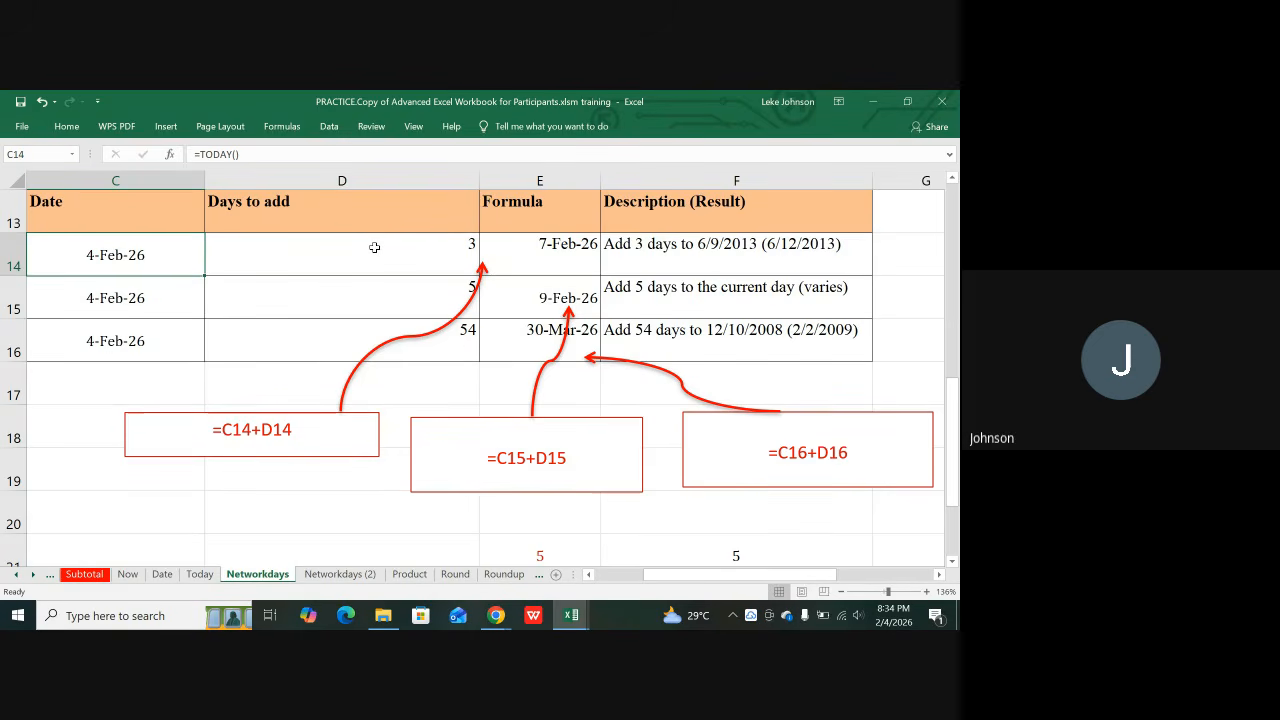
click(373, 248)
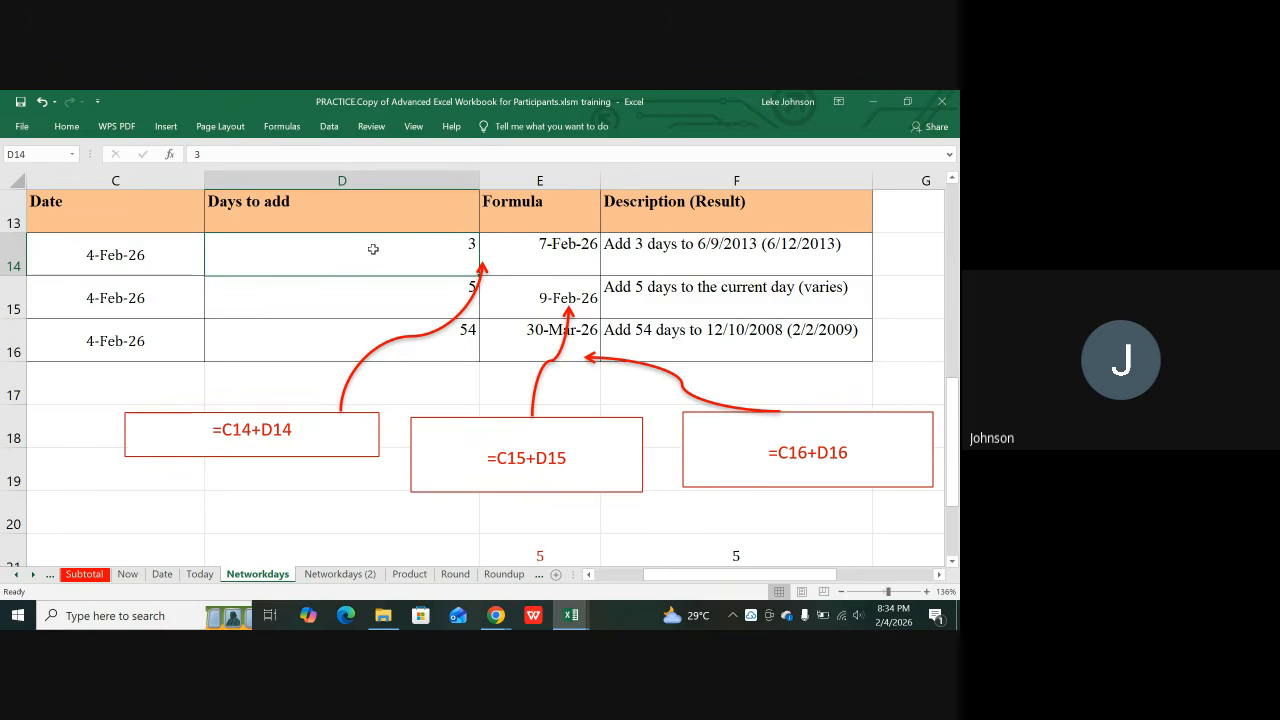
text(100)
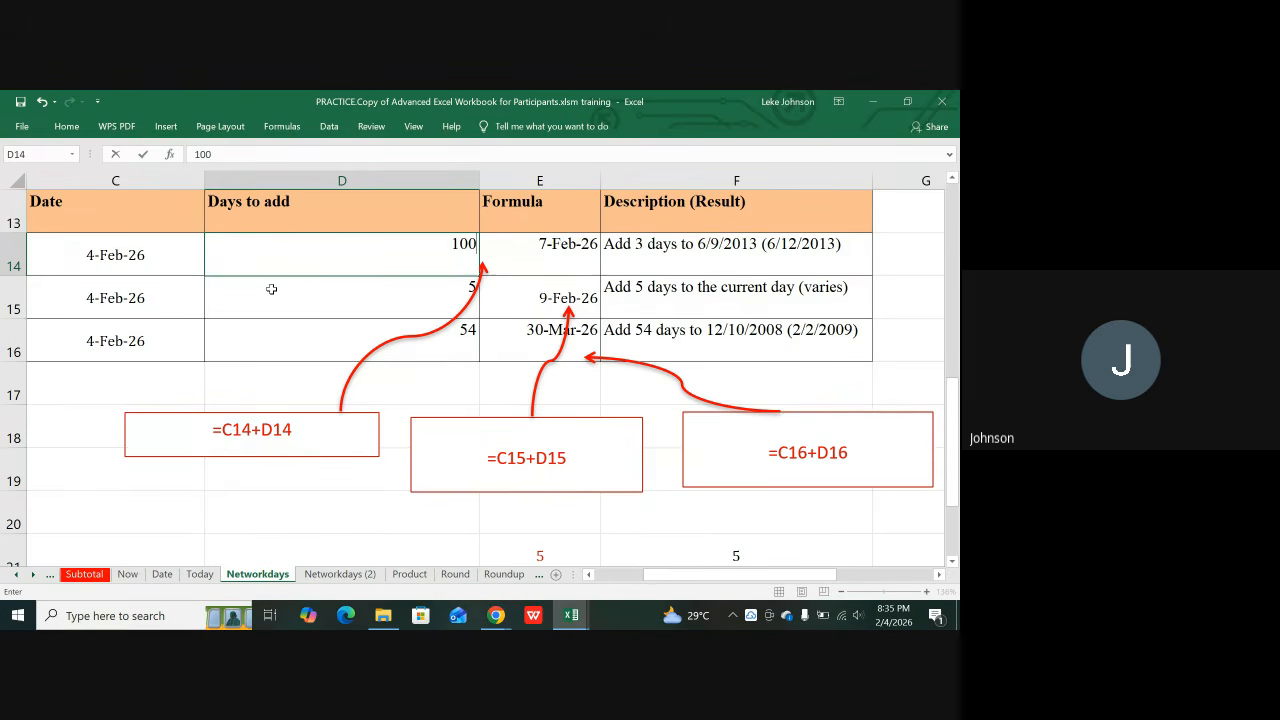
click(545, 263)
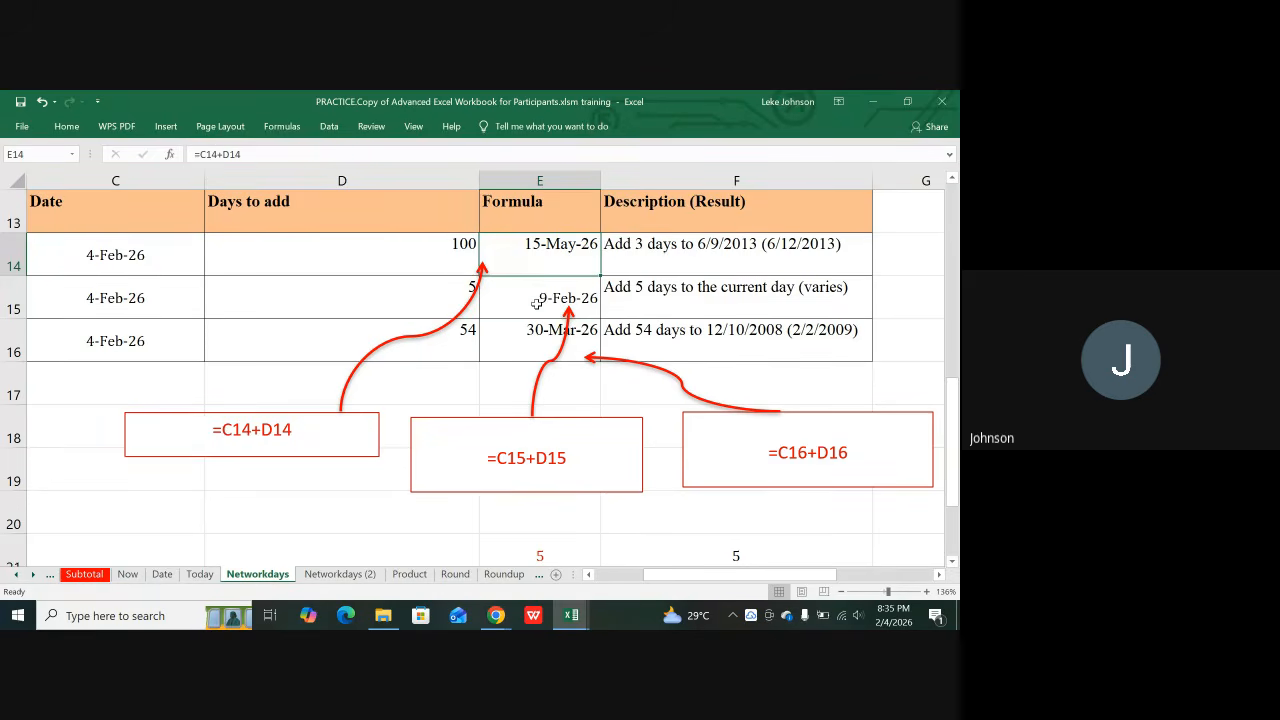
click(536, 303)
click(528, 330)
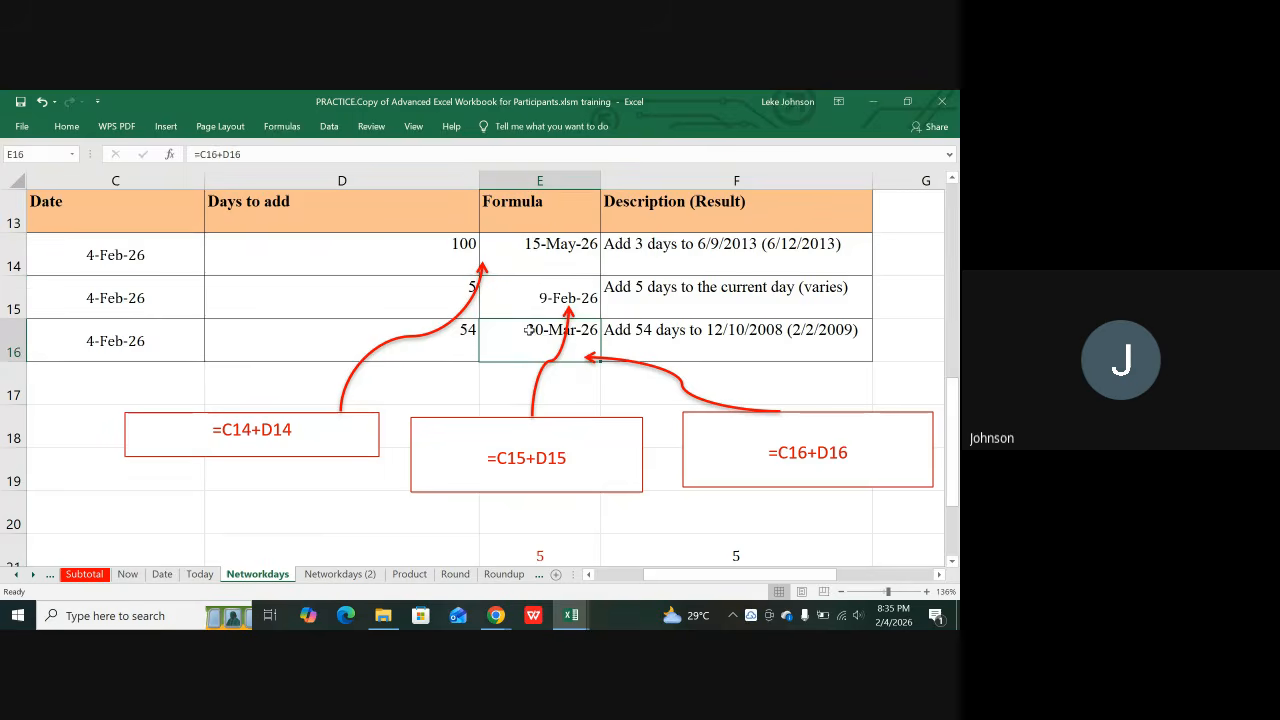
click(536, 301)
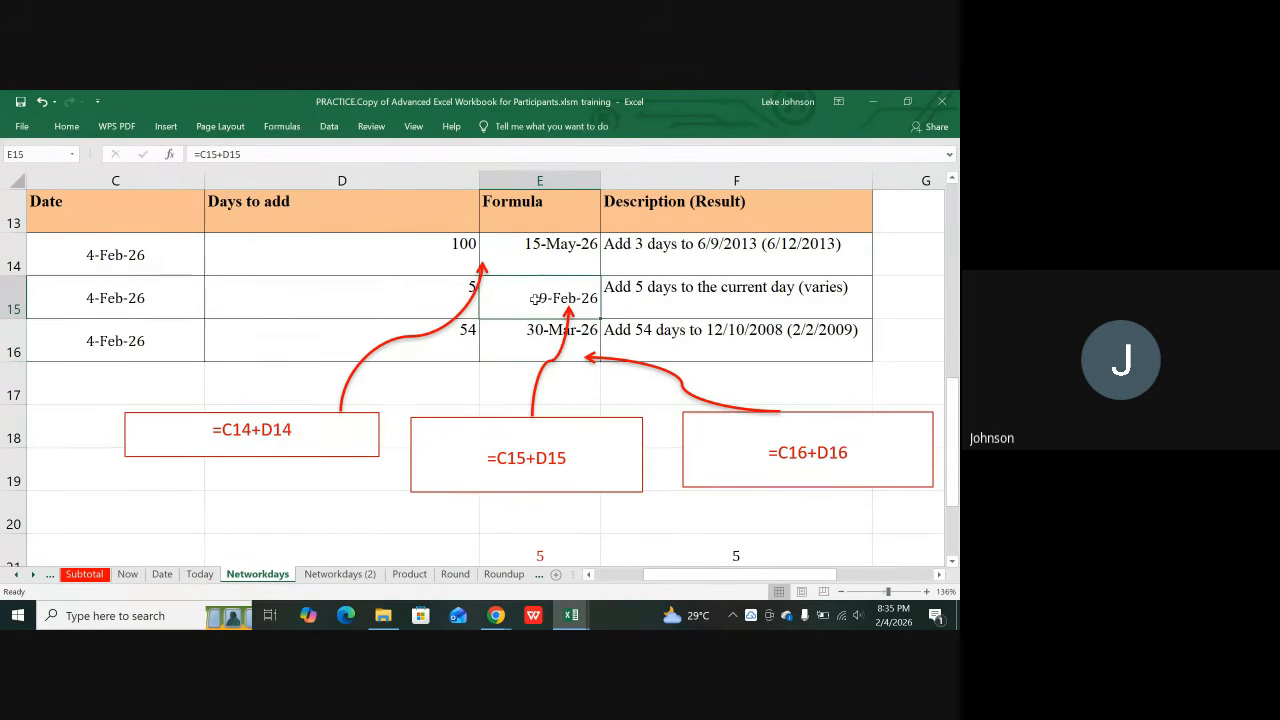
click(537, 249)
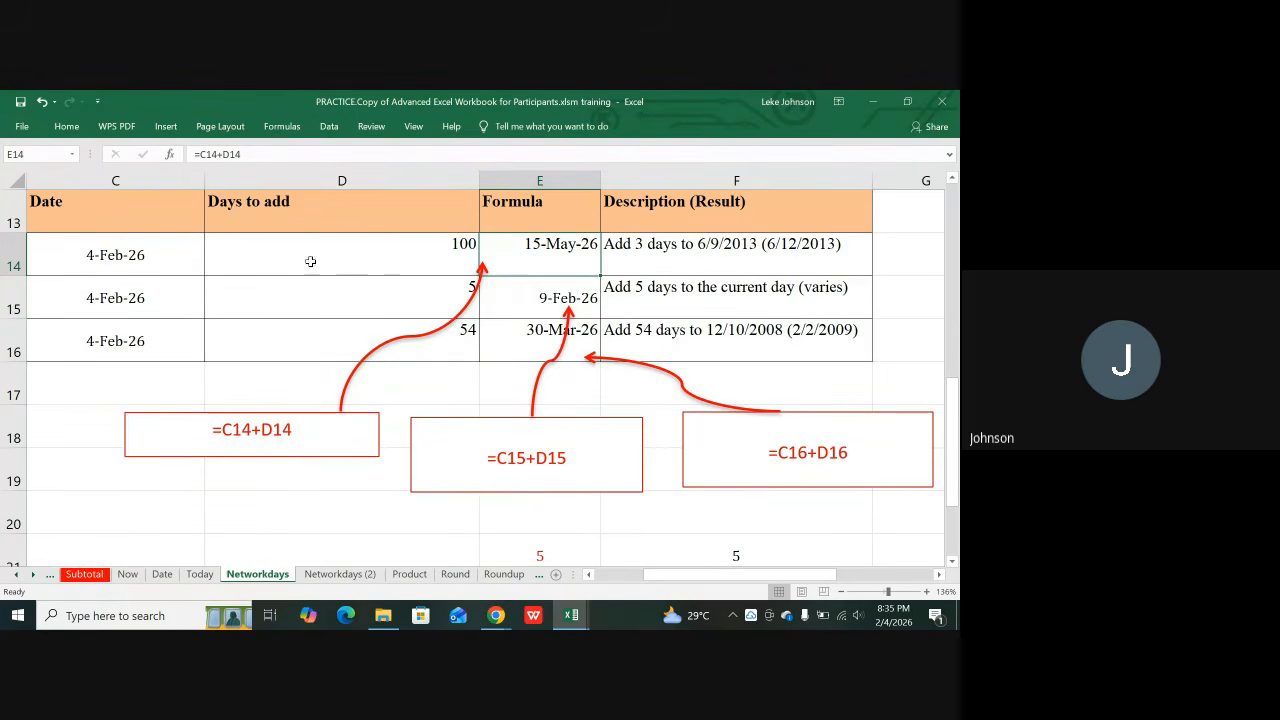
click(164, 265)
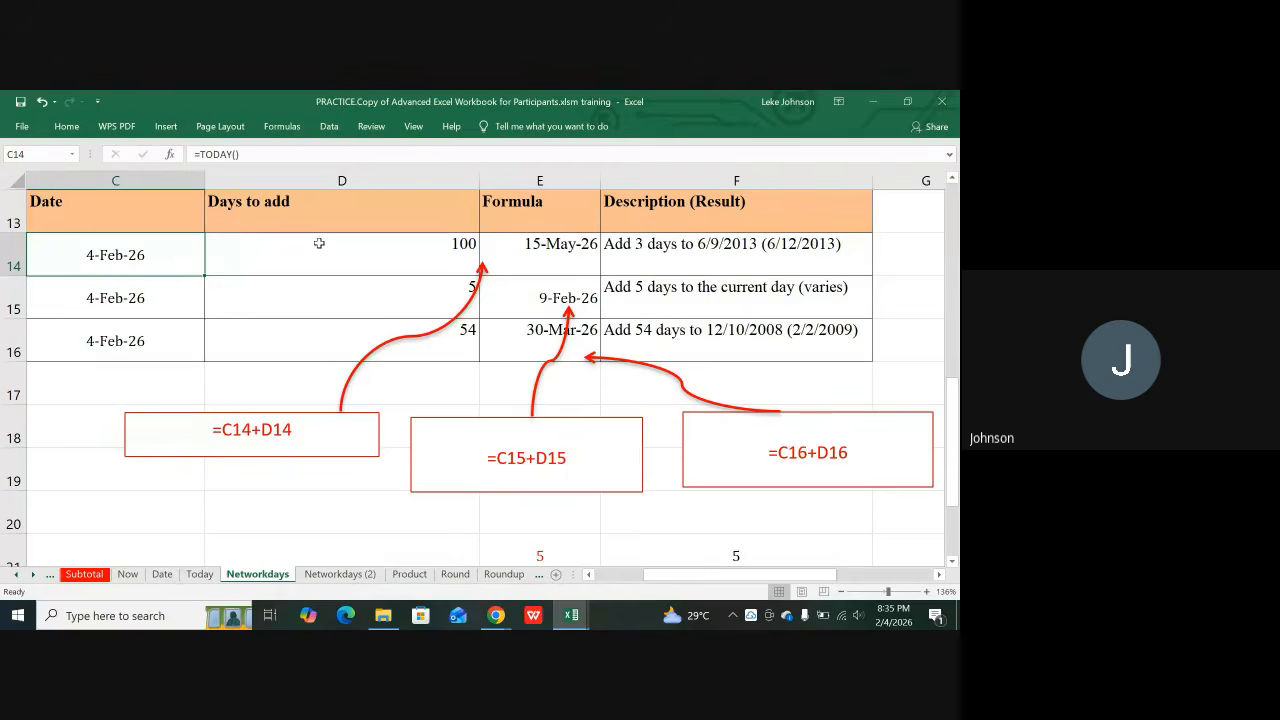
click(330, 250)
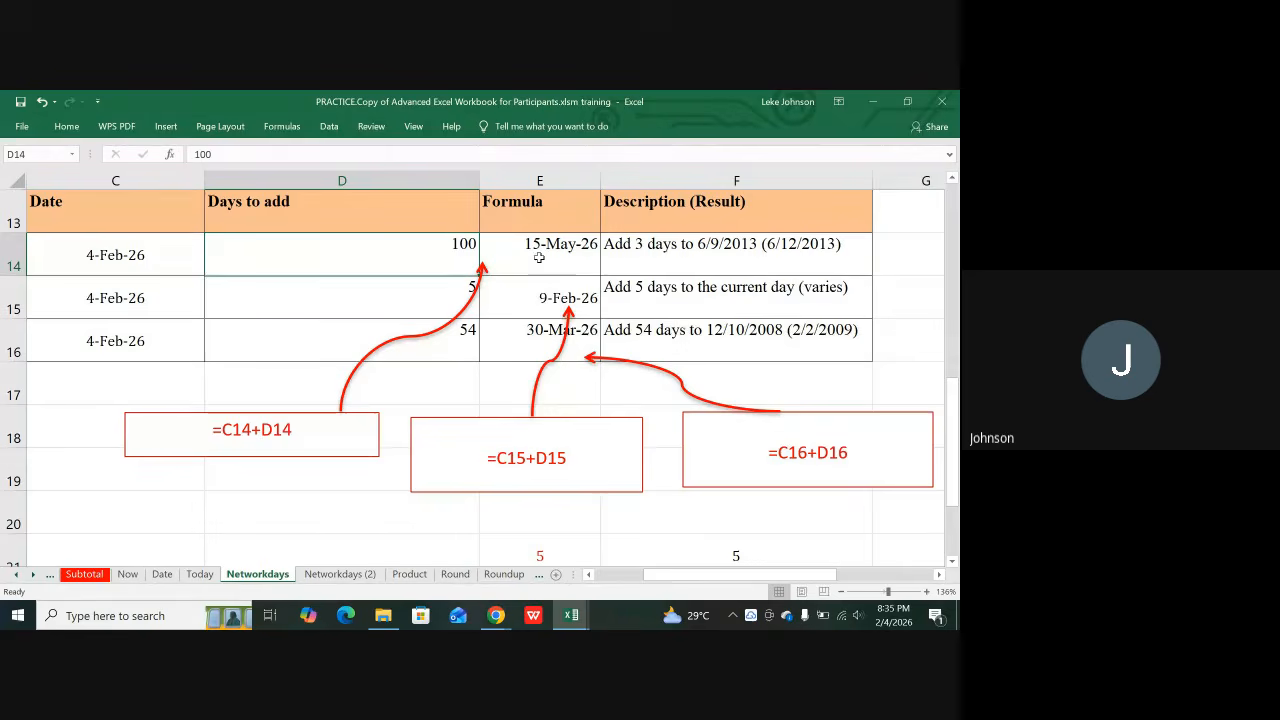
Step: Set D15's days to add to 28 so E15 returns 4-Mar-26, then check E16
click(432, 291)
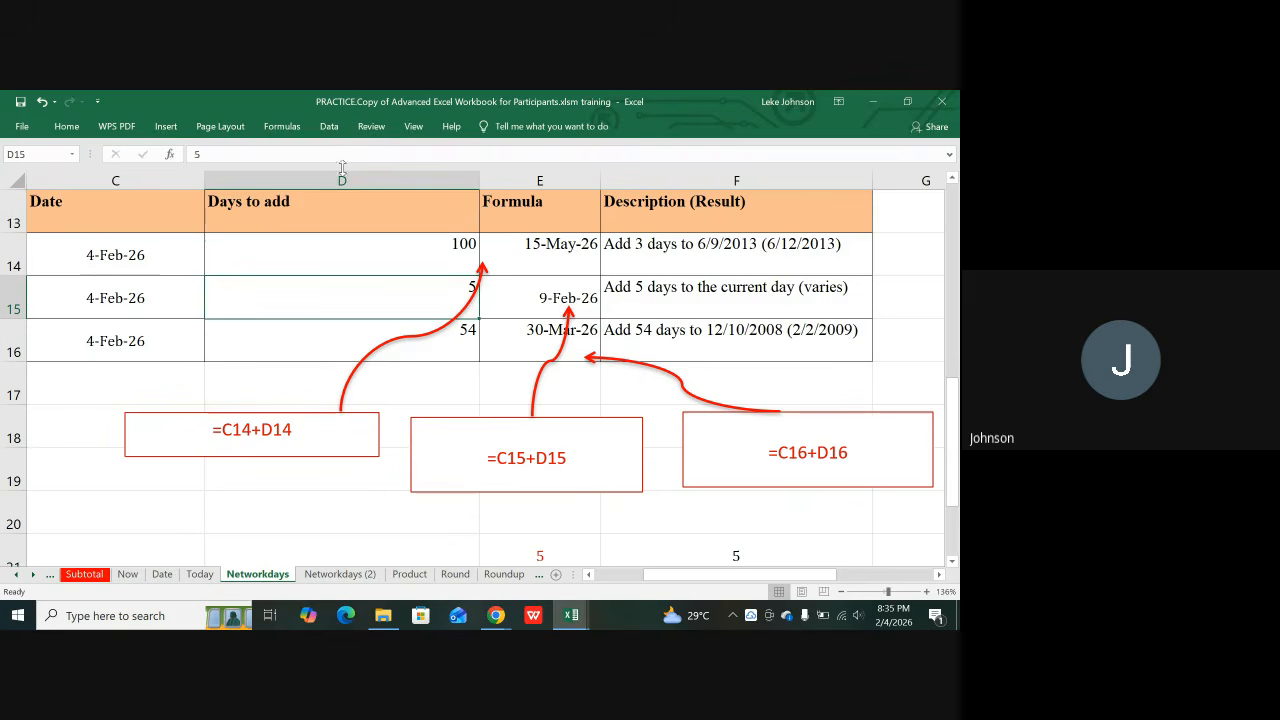
click(145, 263)
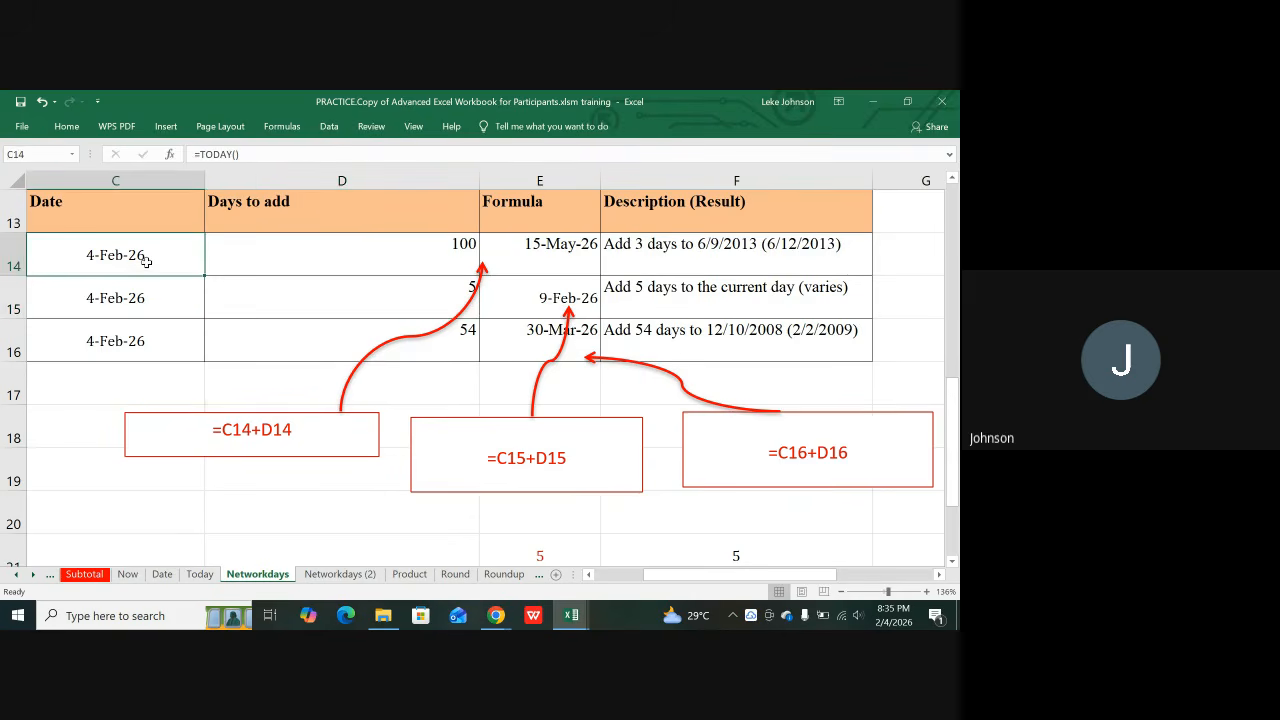
click(546, 251)
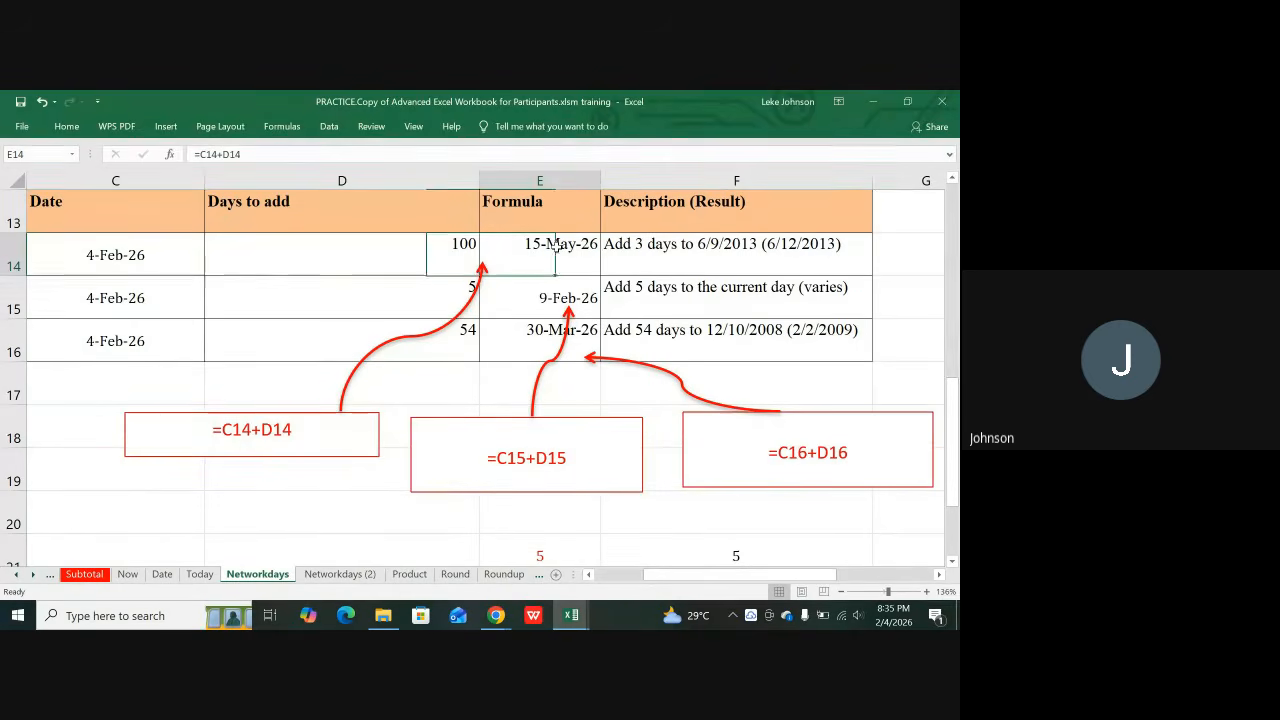
click(439, 296)
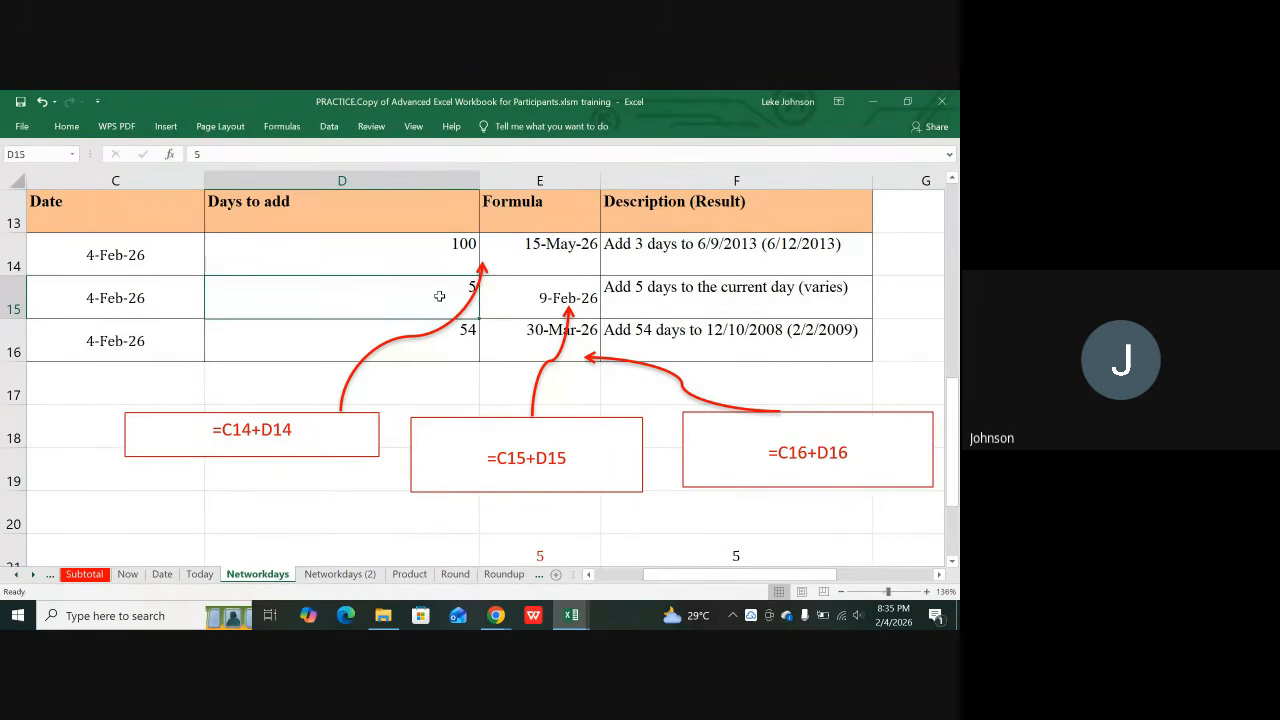
text(28)
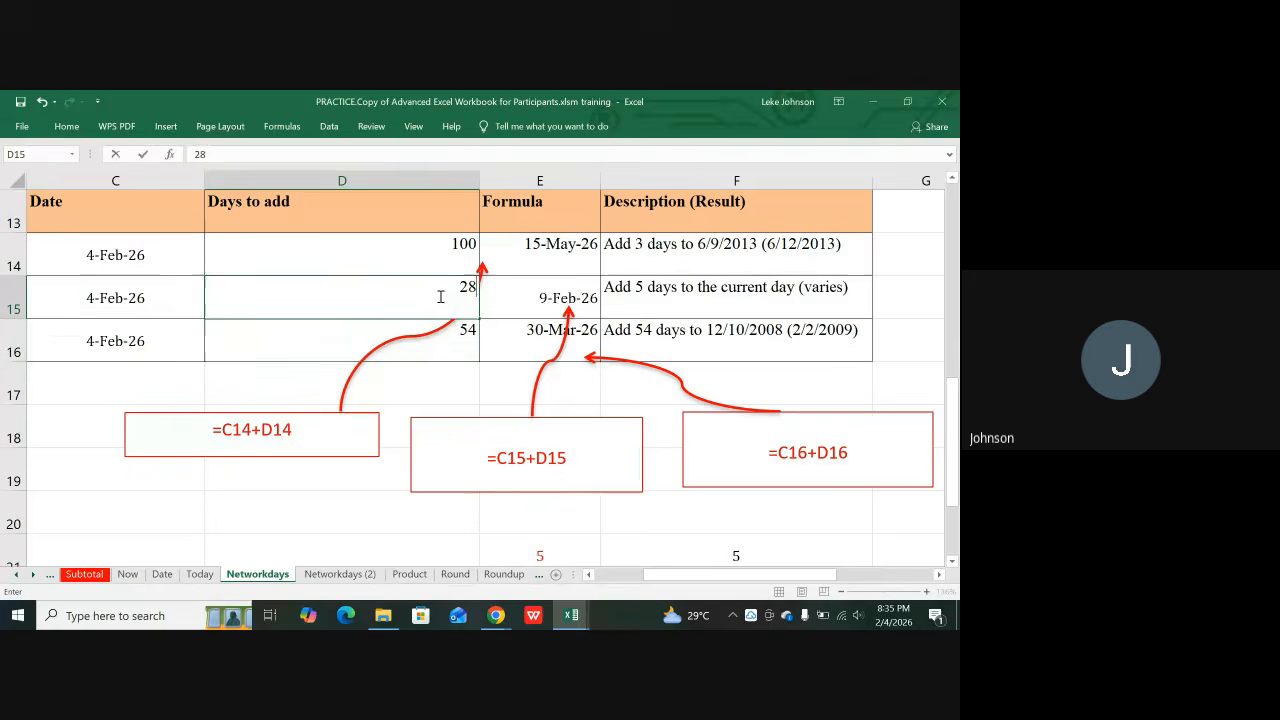
key(Return)
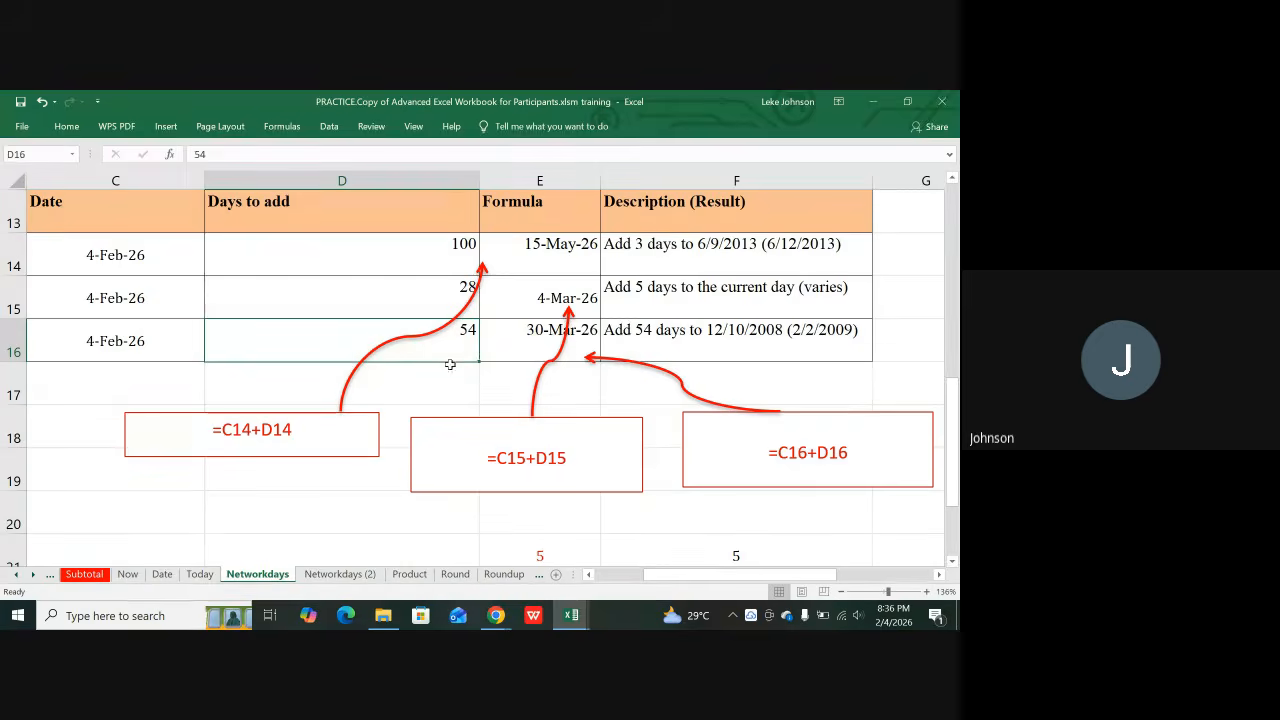
click(526, 333)
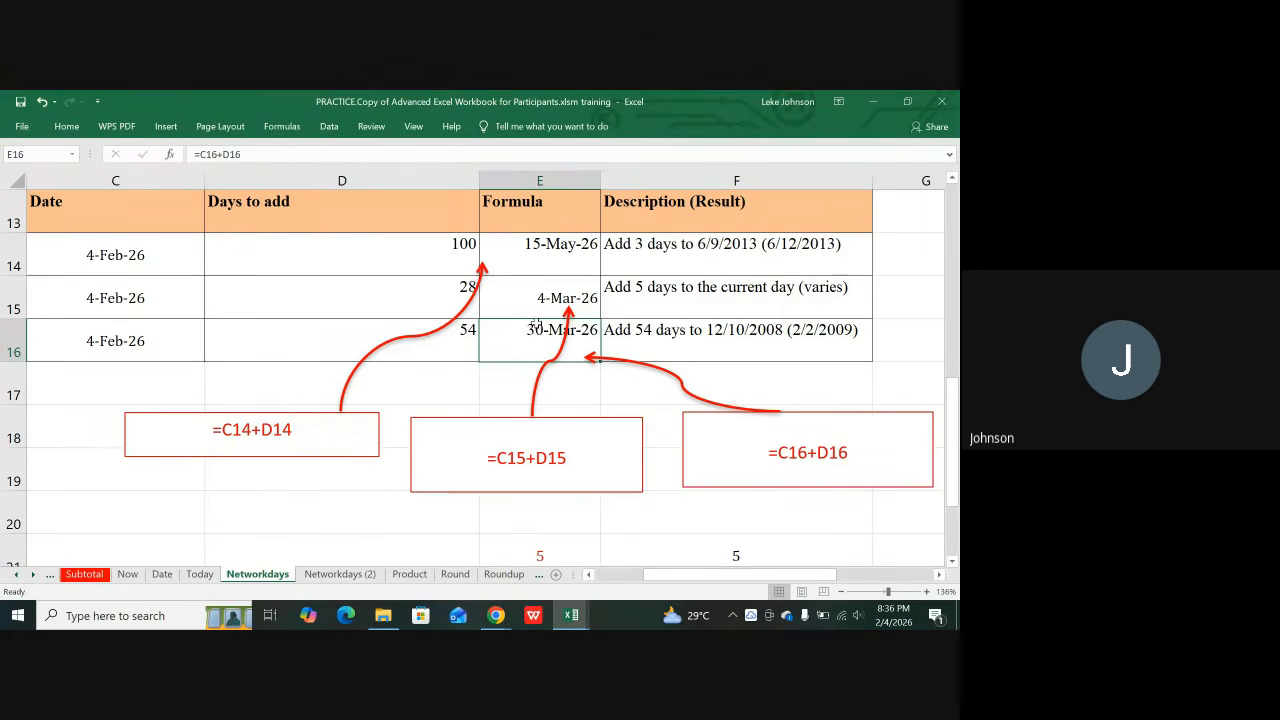
scroll(335, 347, up, 4)
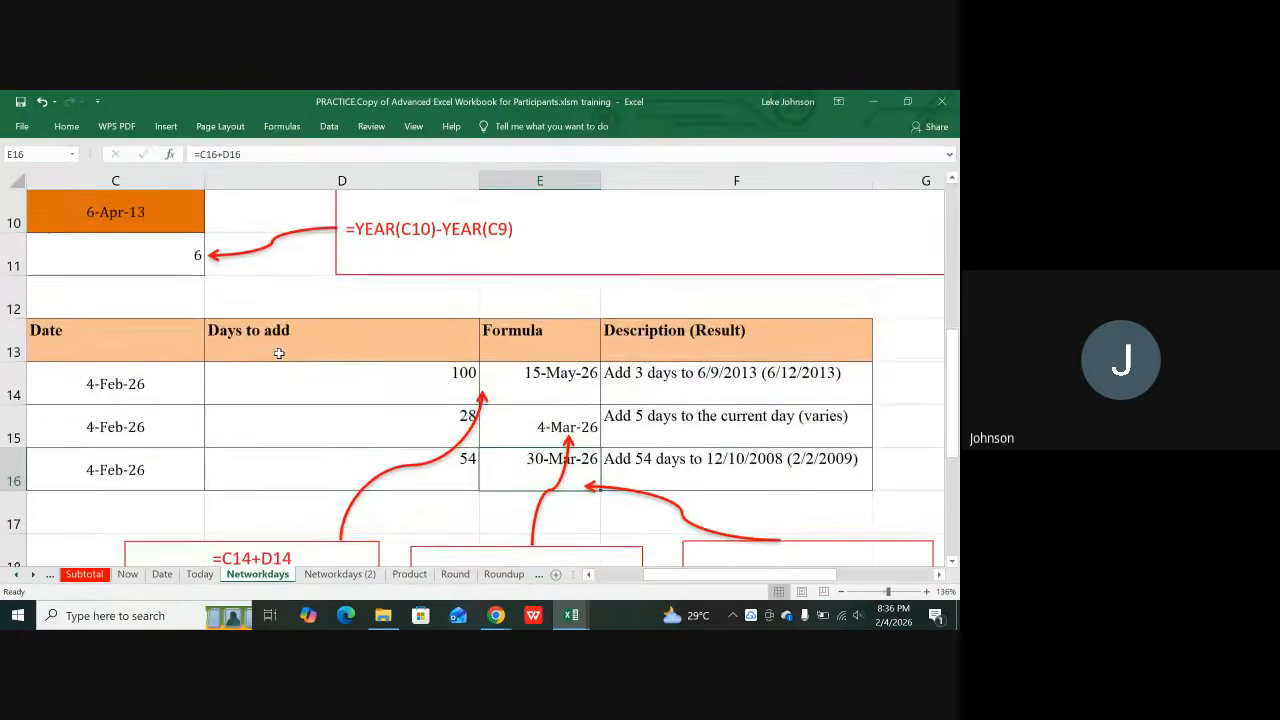
scroll(359, 345, down, 1)
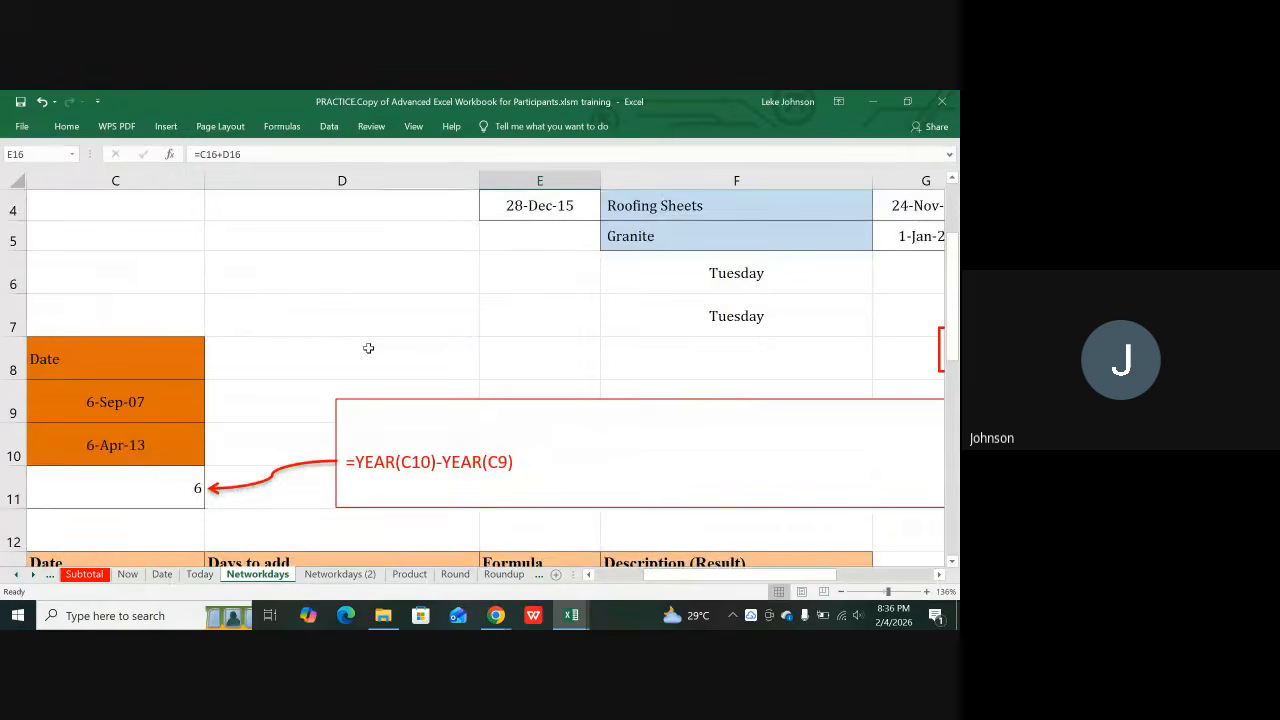
scroll(366, 349, down, 1)
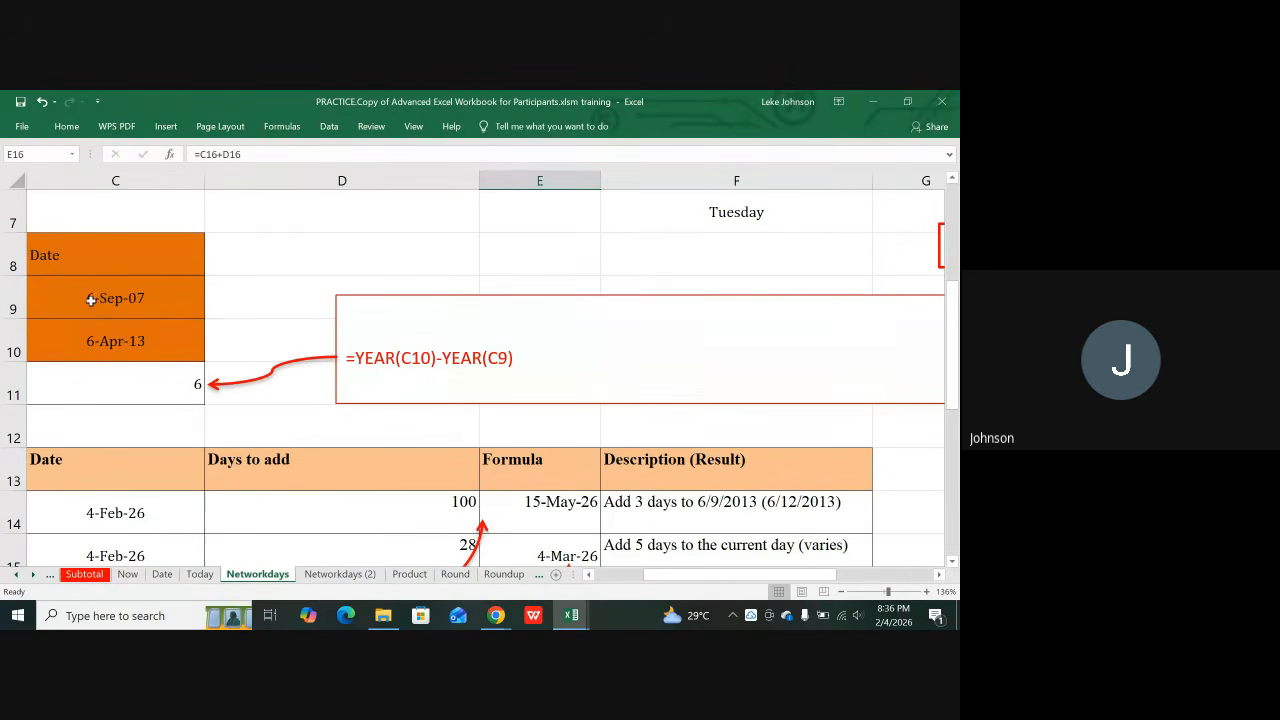
click(123, 392)
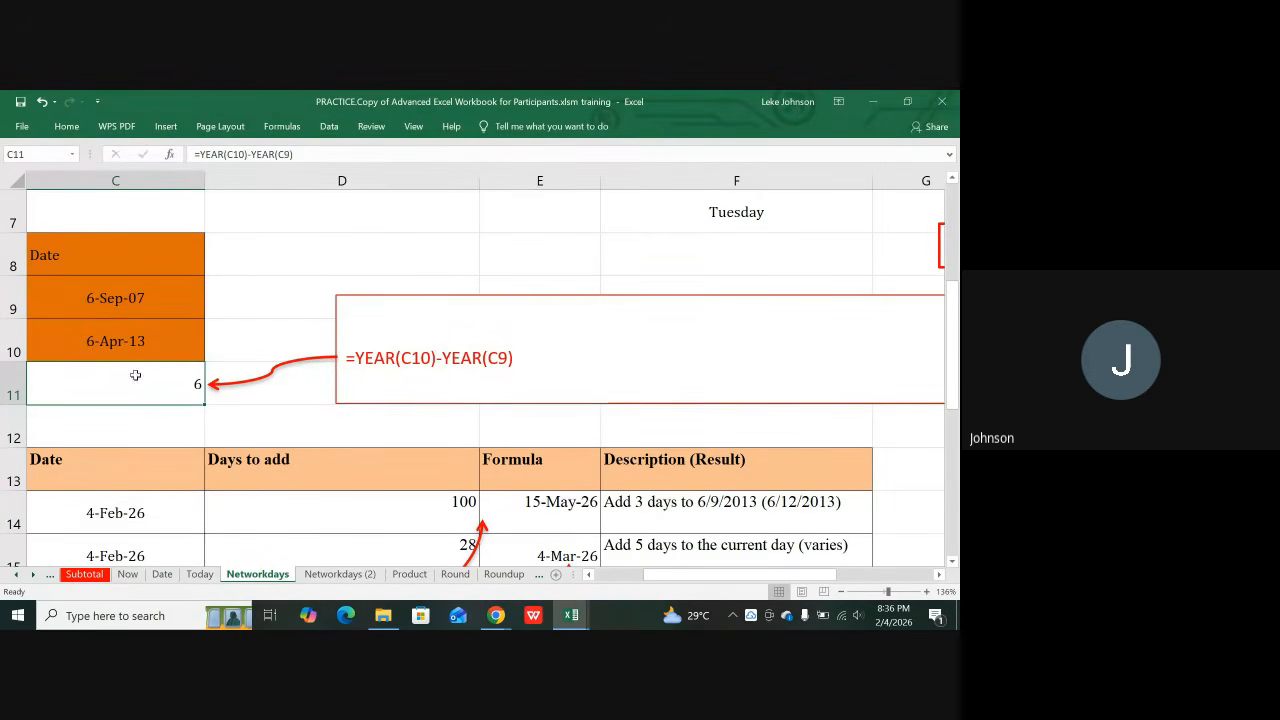
click(123, 330)
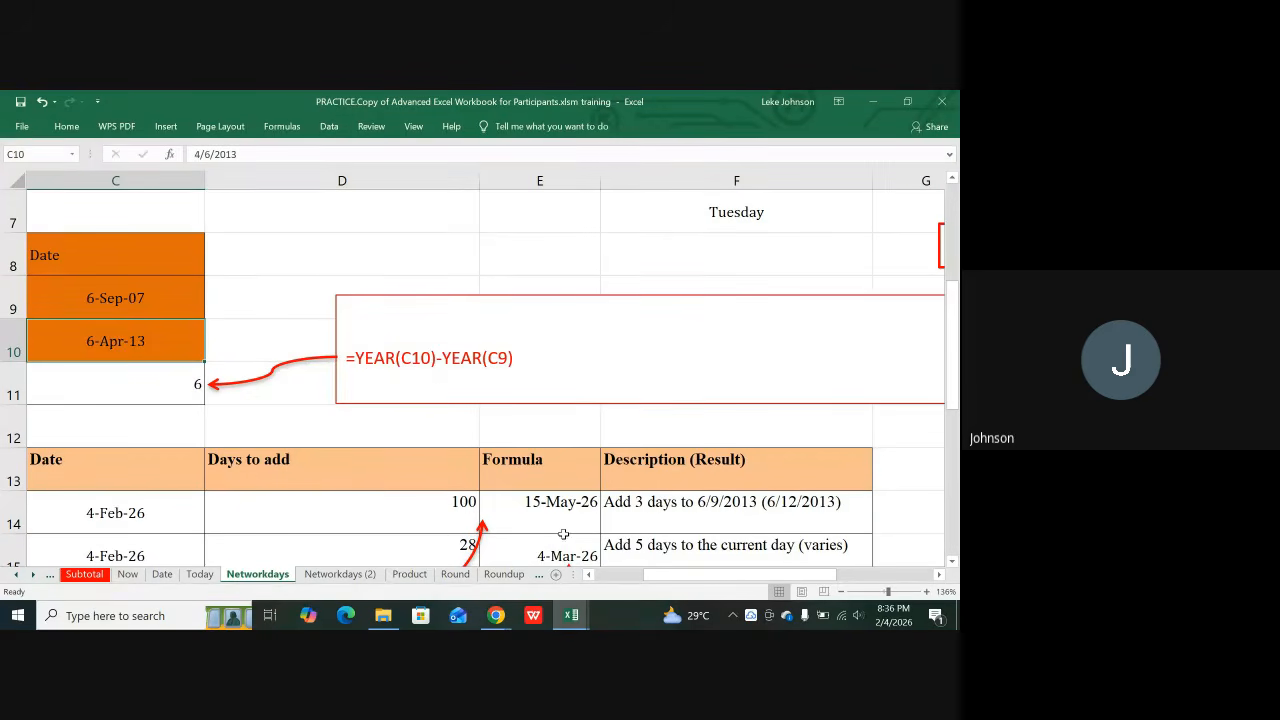
scroll(658, 579, left, 2)
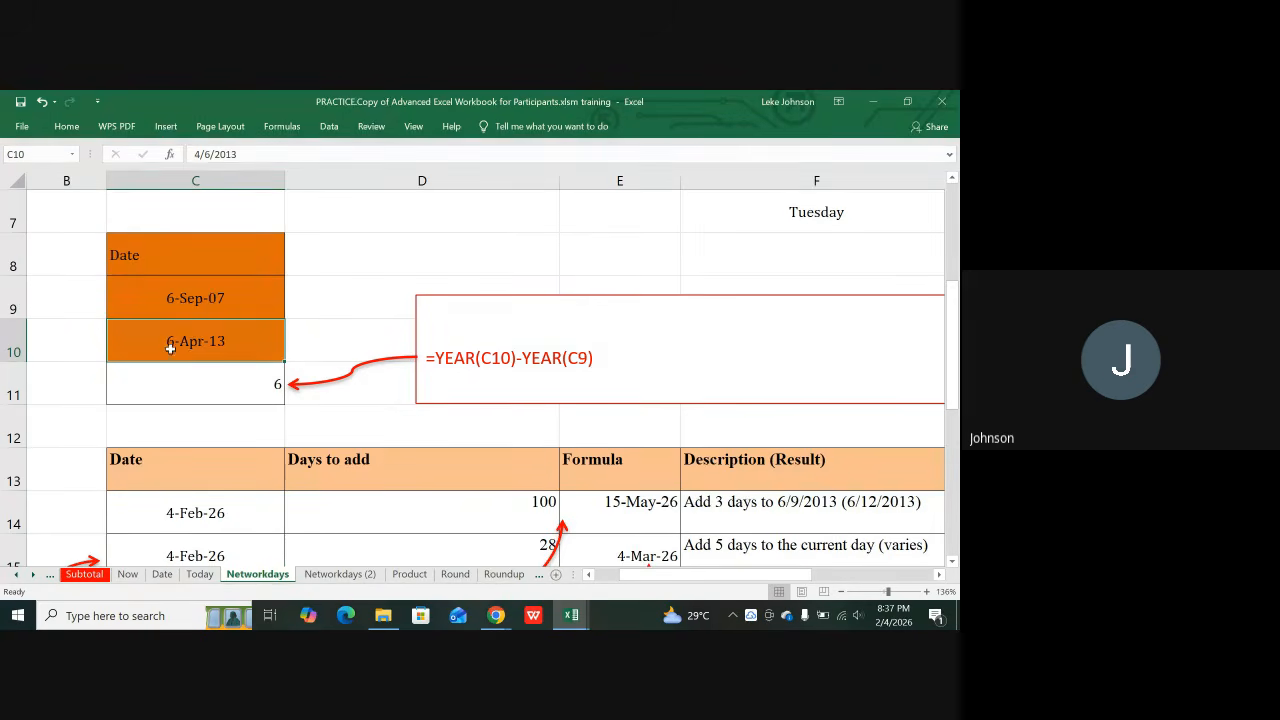
click(191, 297)
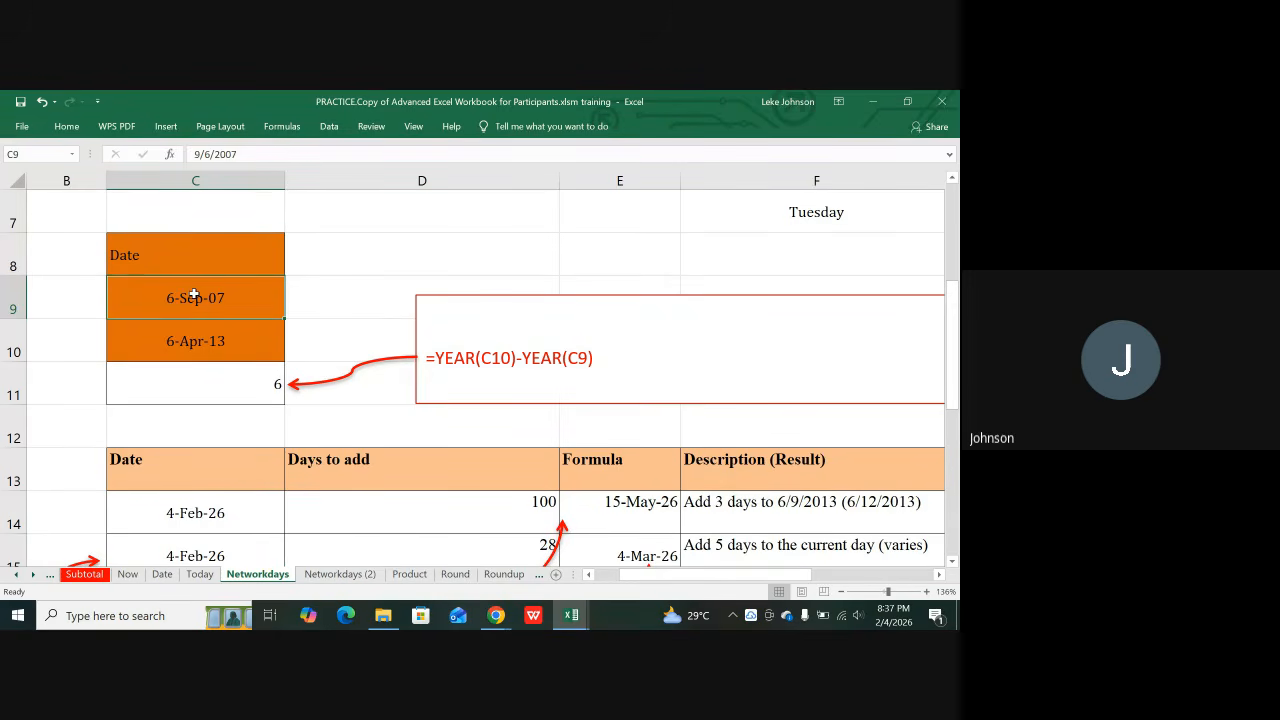
text(4)
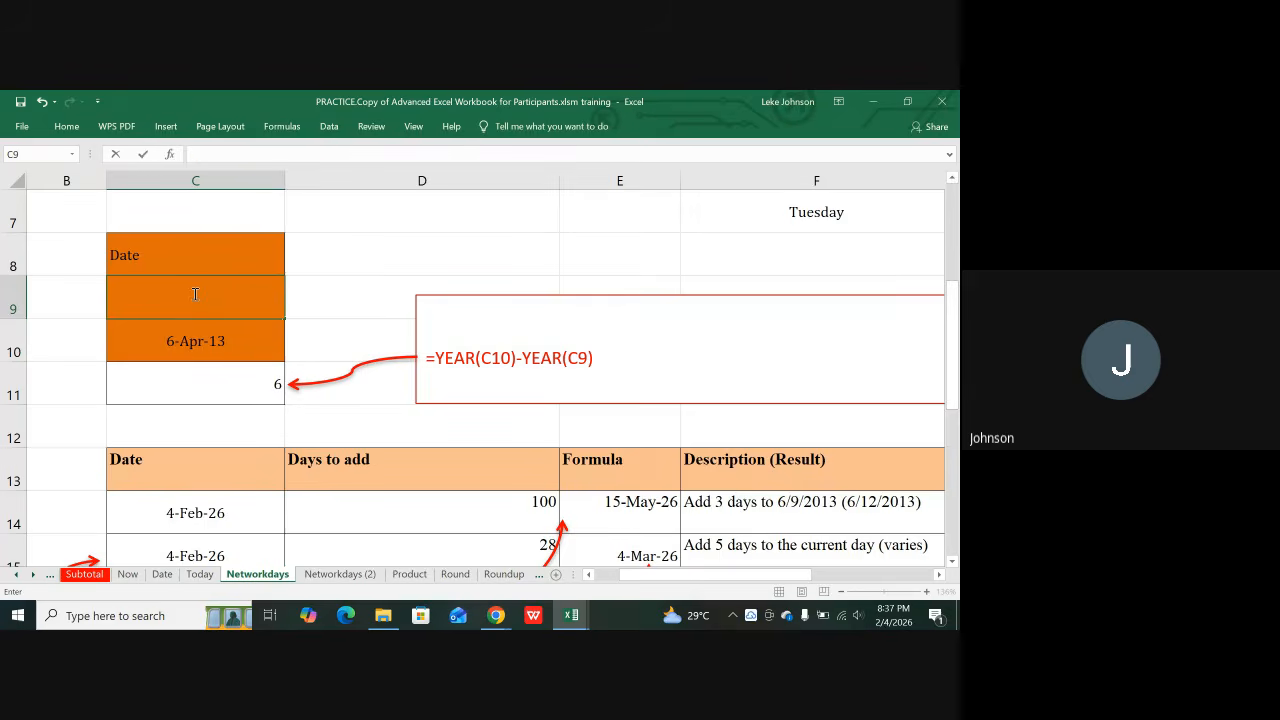
text(6)
text(4/2000)
key(Return)
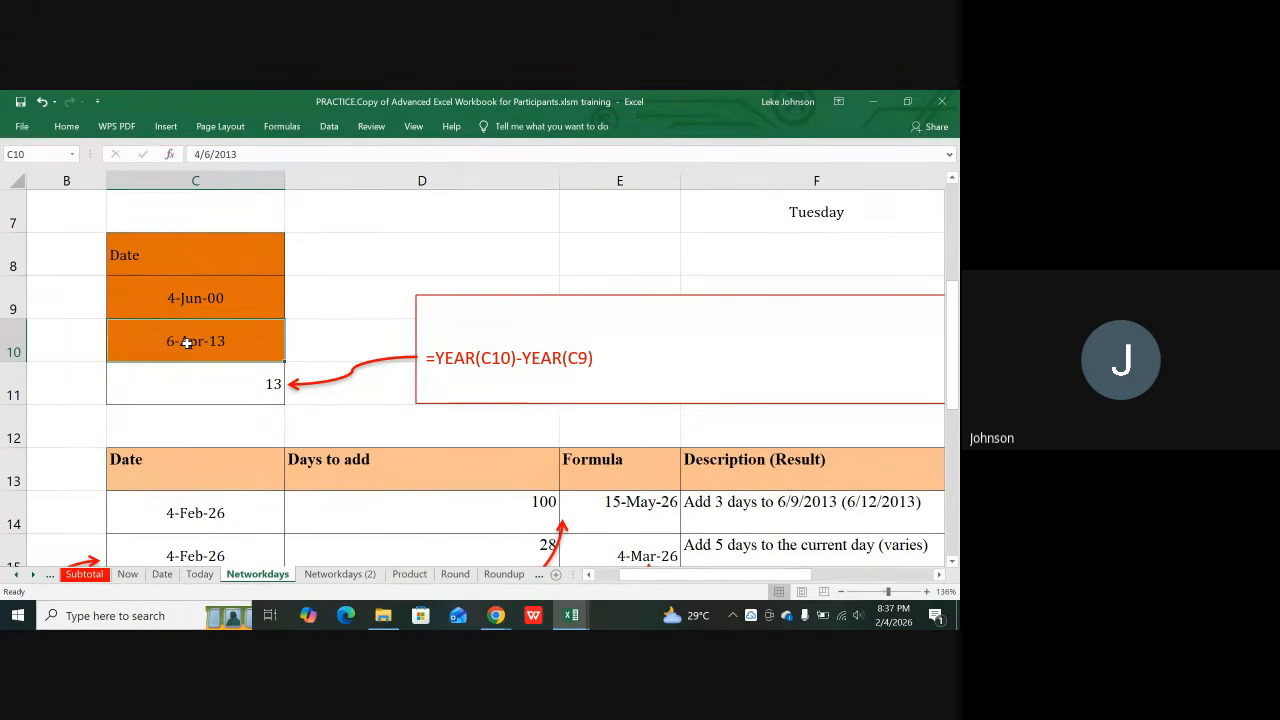
text(2/4/)
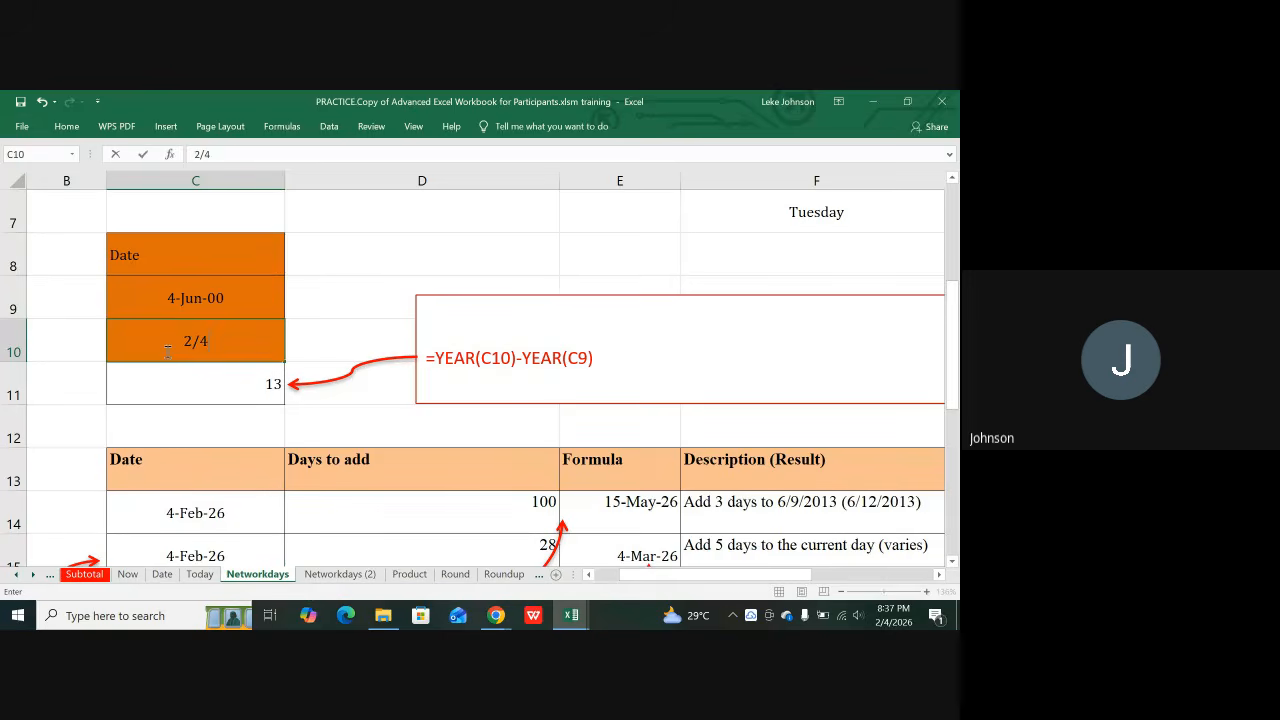
text(026)
key(Return)
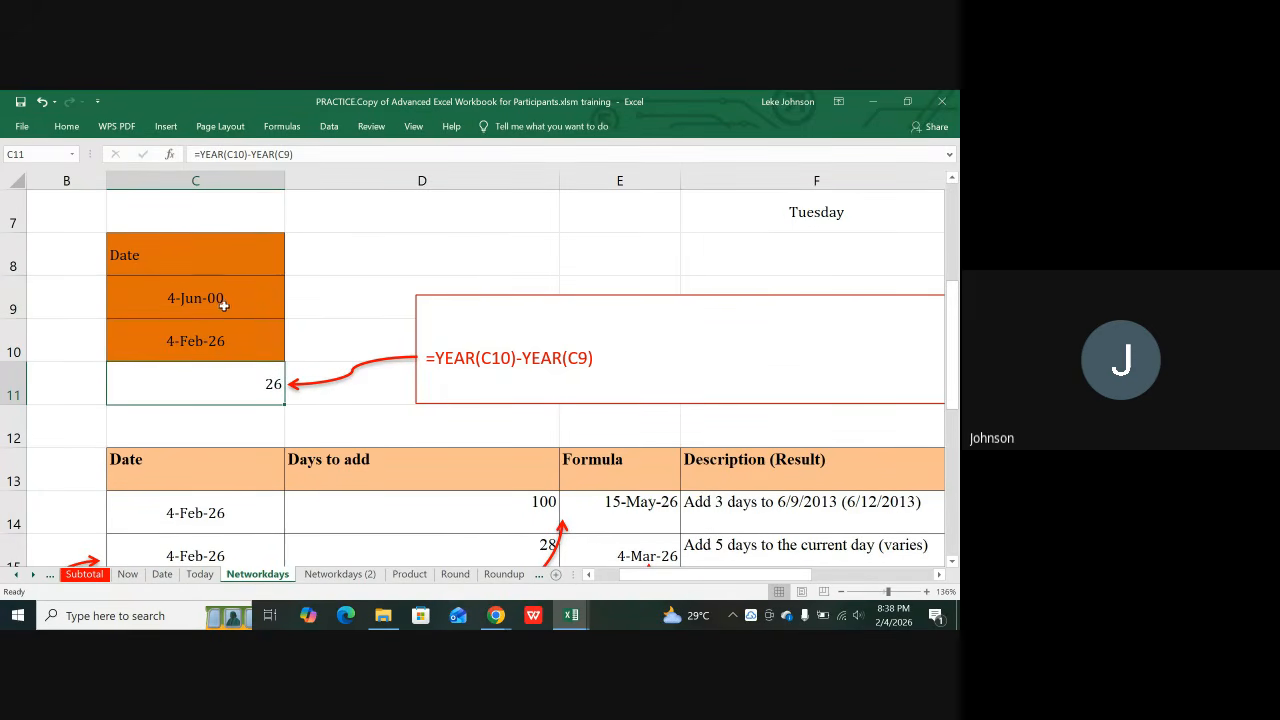
click(201, 342)
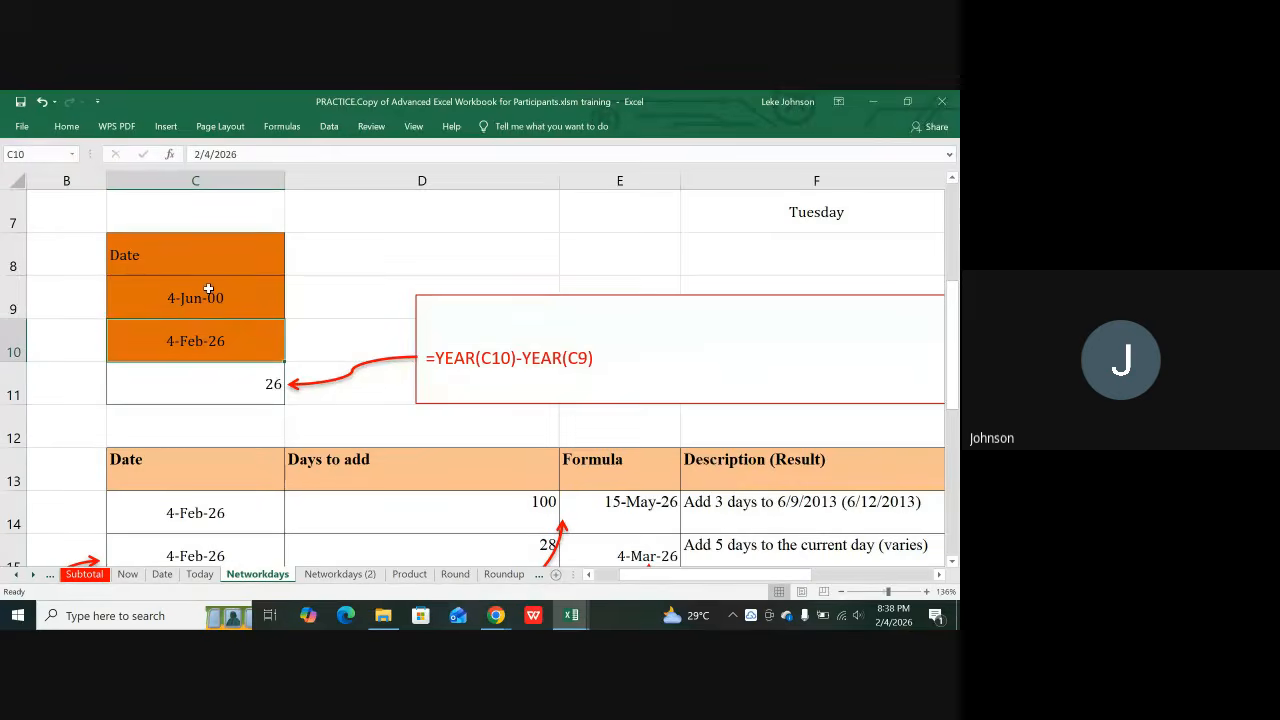
click(207, 288)
click(198, 331)
click(196, 298)
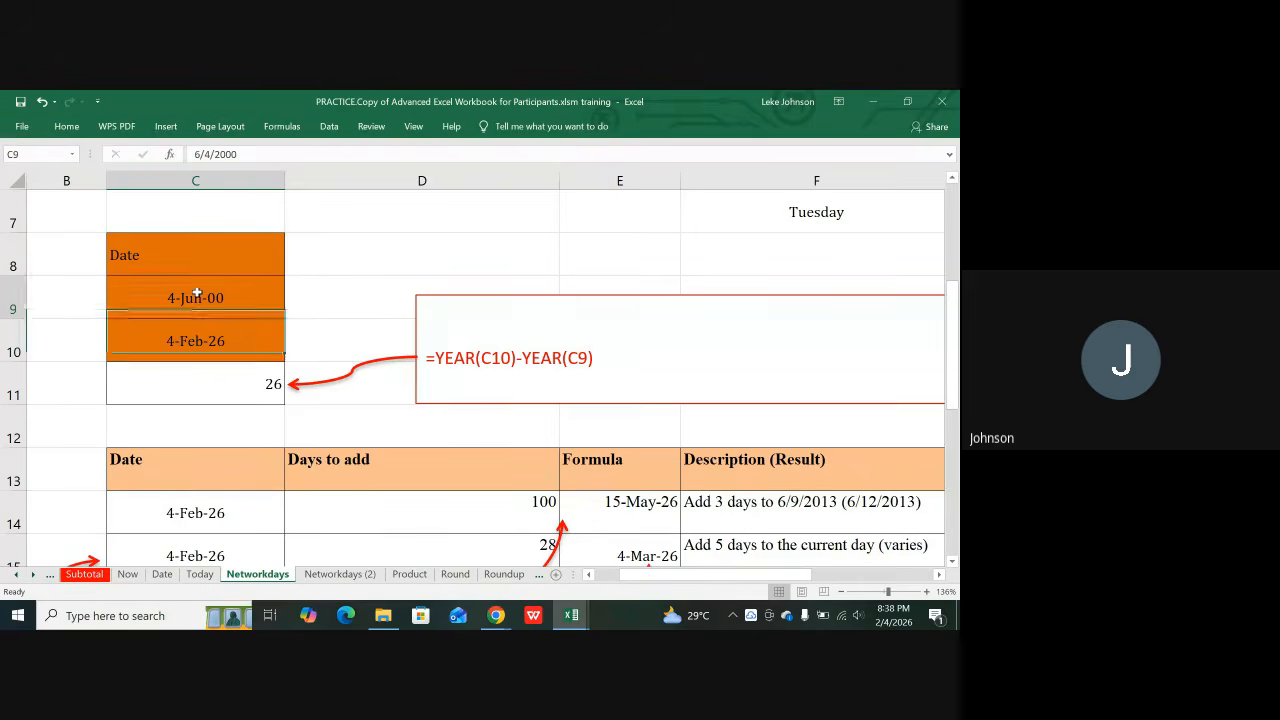
click(174, 344)
click(189, 312)
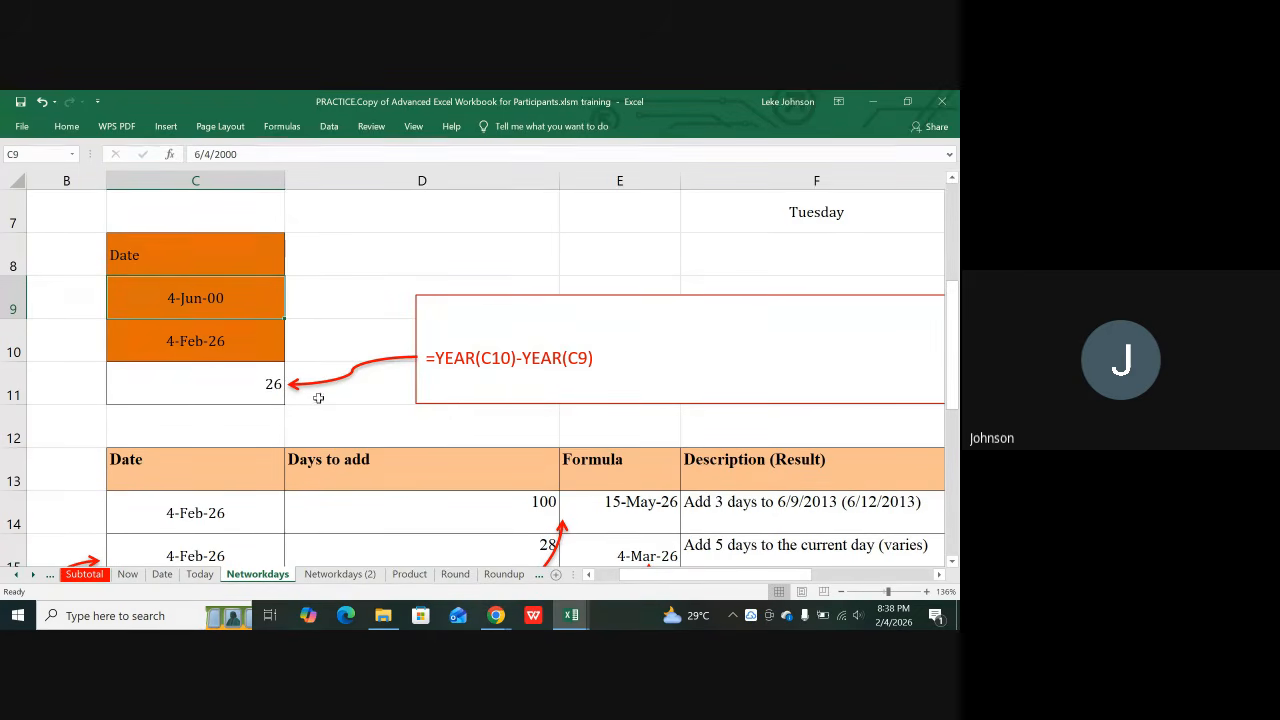
click(237, 380)
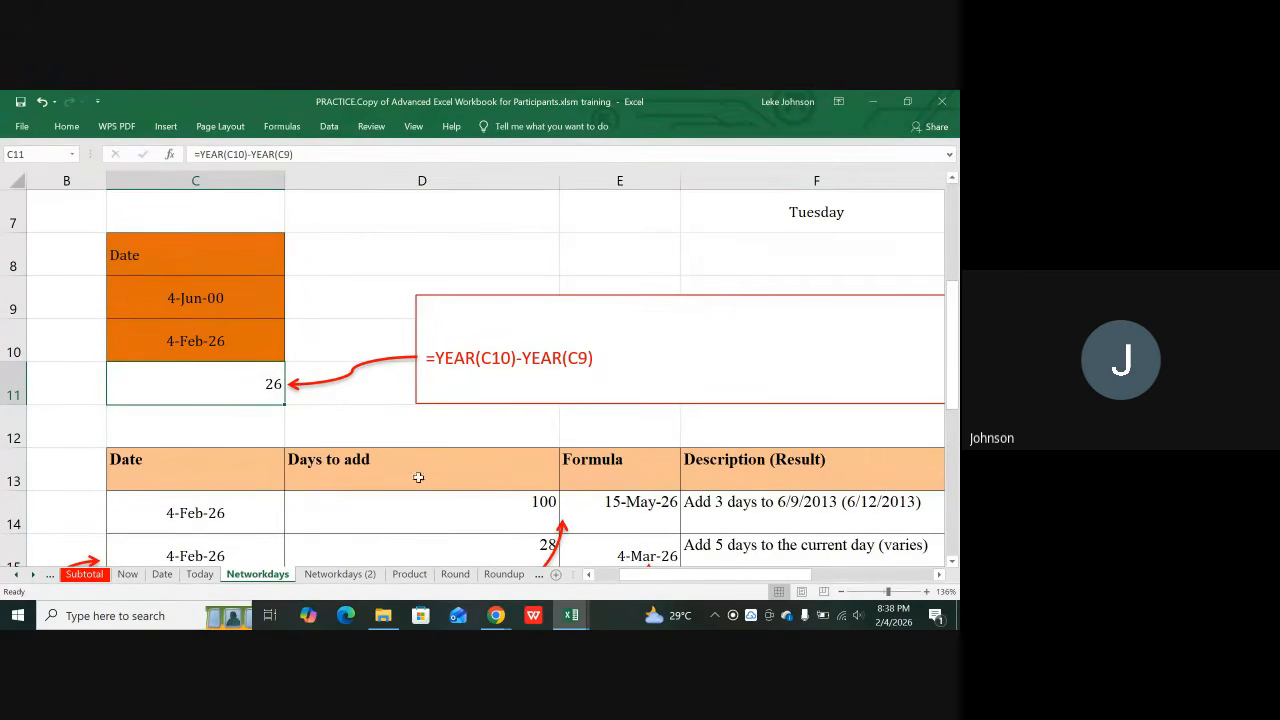
scroll(500, 512, down, 1)
scroll(500, 512, down, 3)
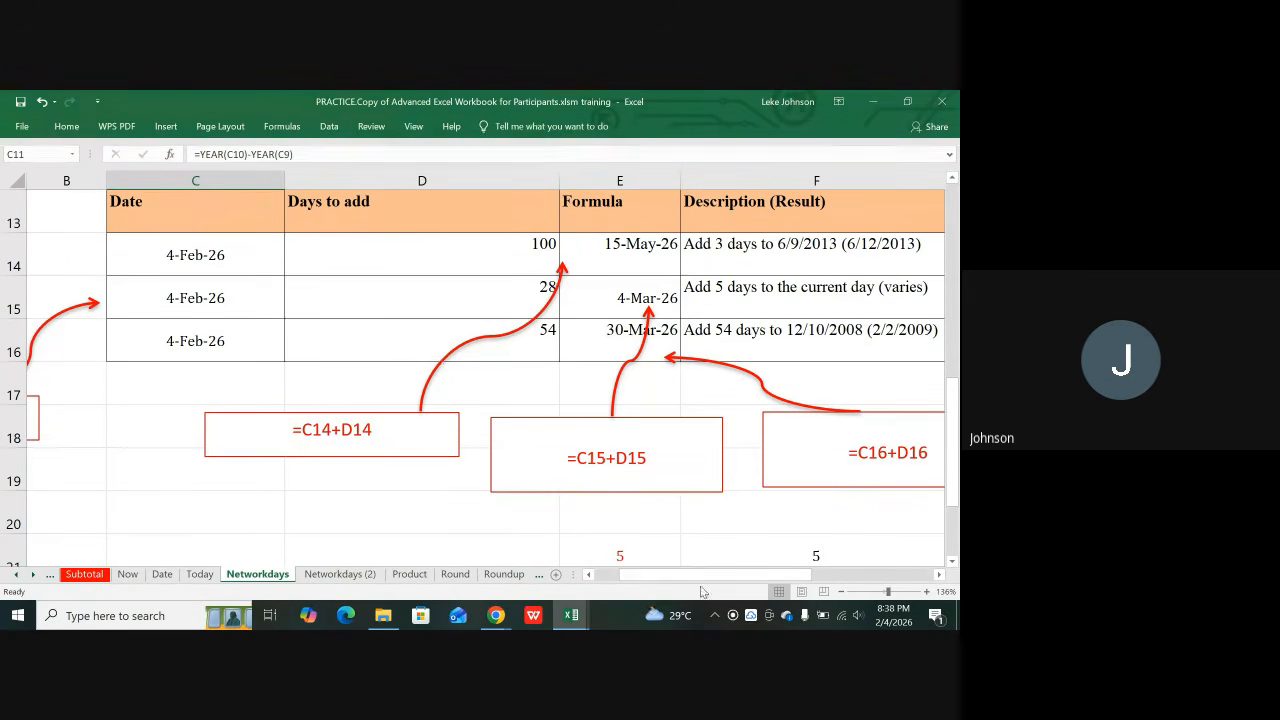
scroll(666, 497, down, 3)
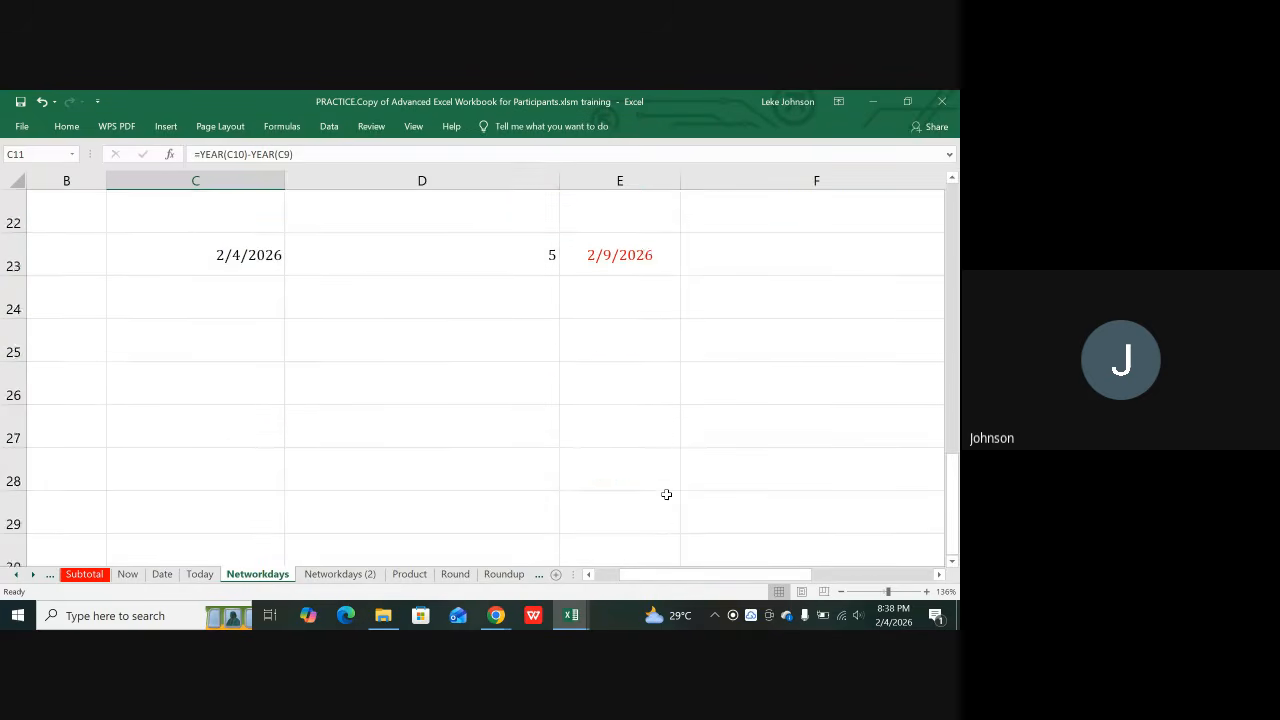
scroll(666, 491, up, 1)
click(625, 386)
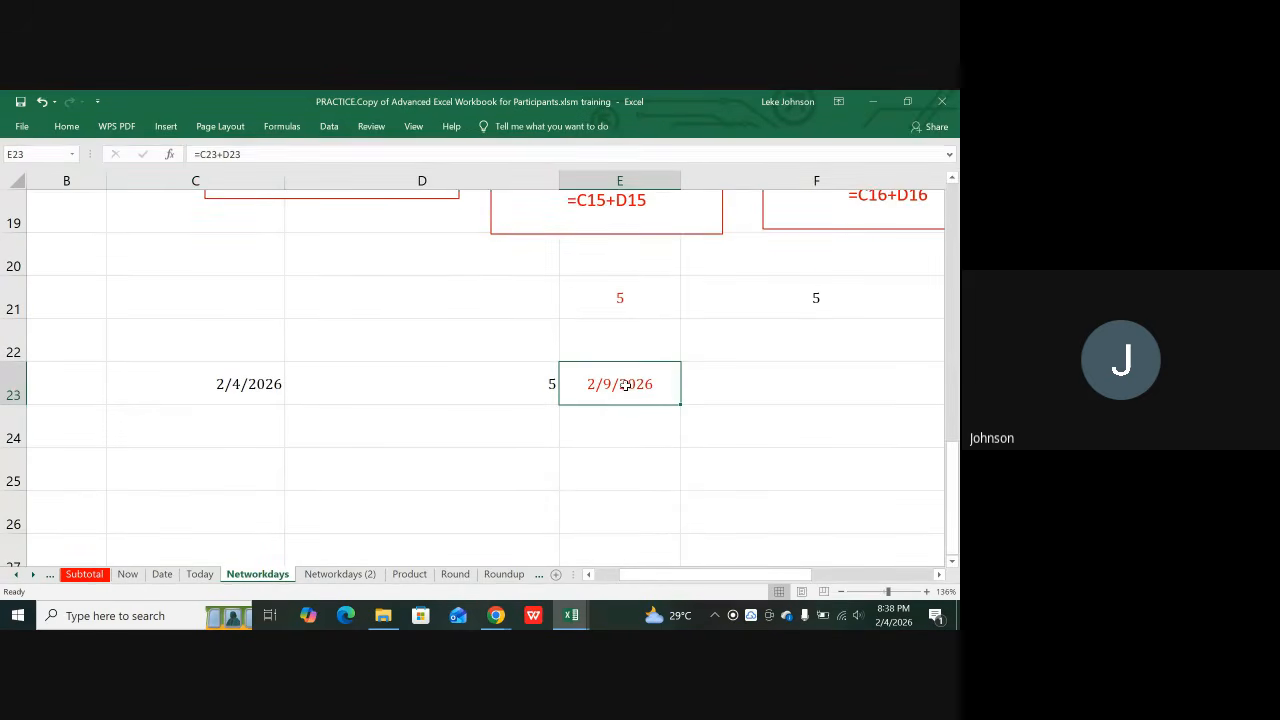
click(235, 378)
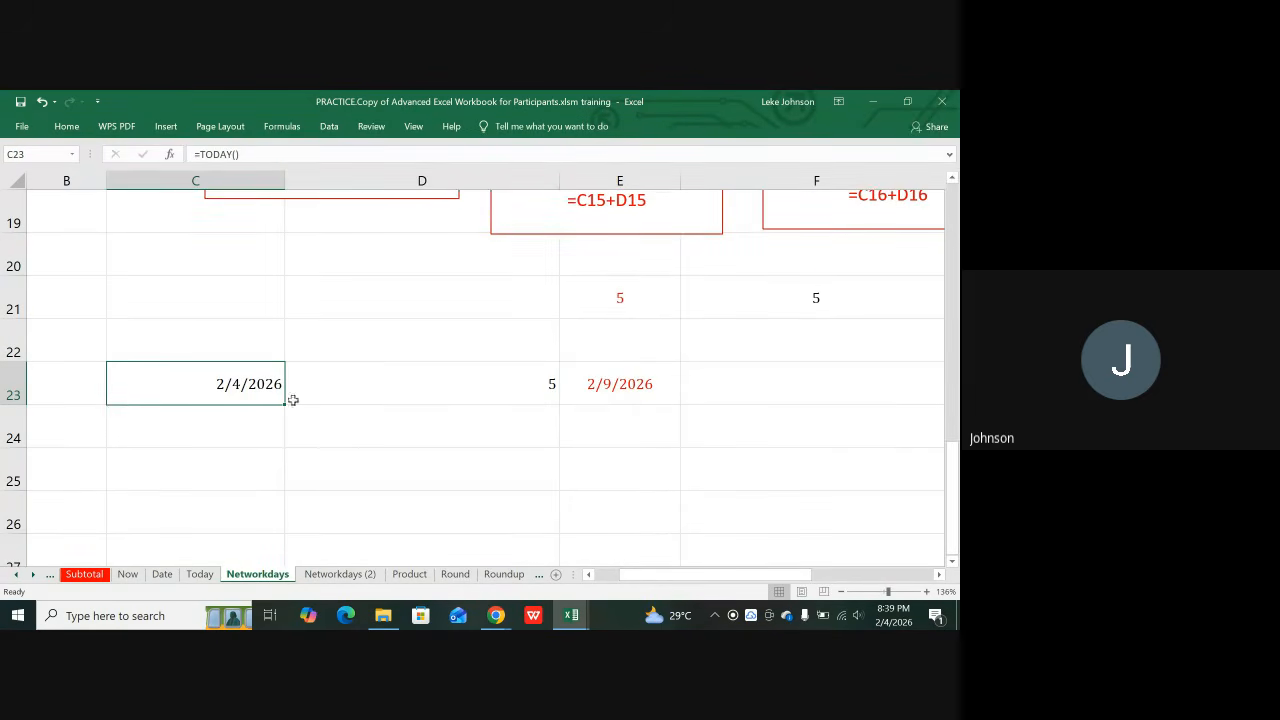
click(615, 292)
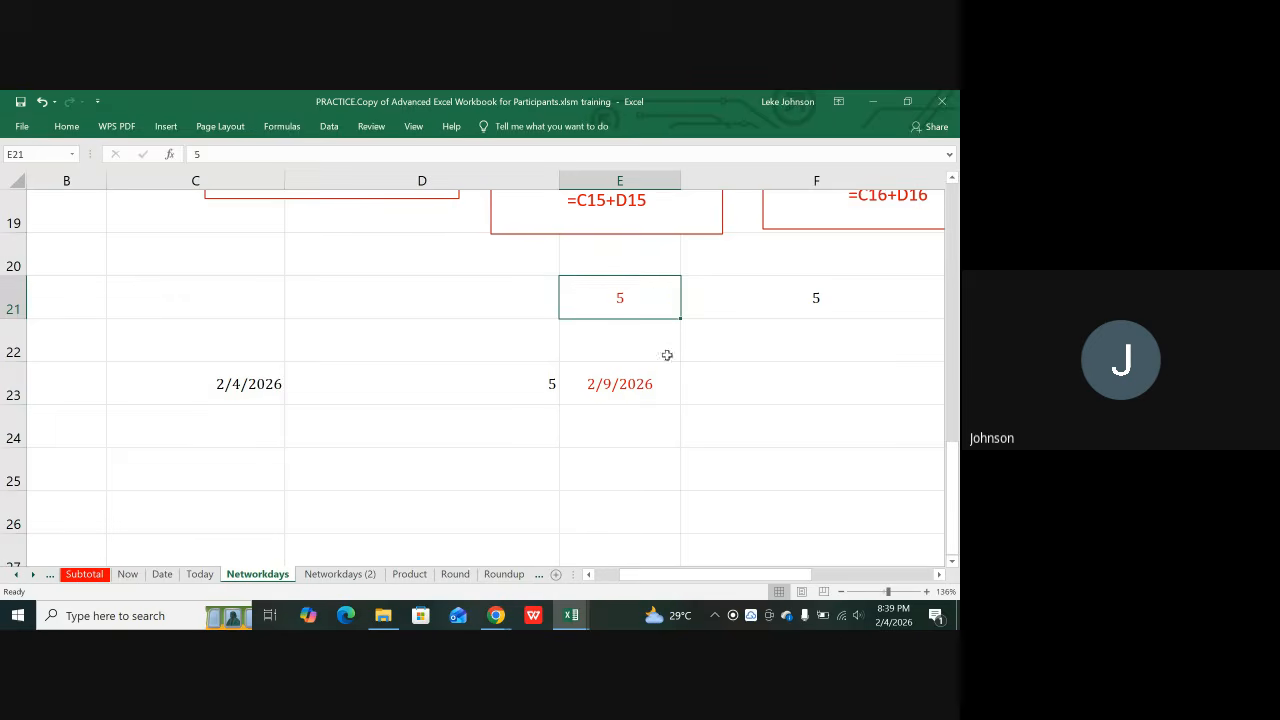
click(596, 383)
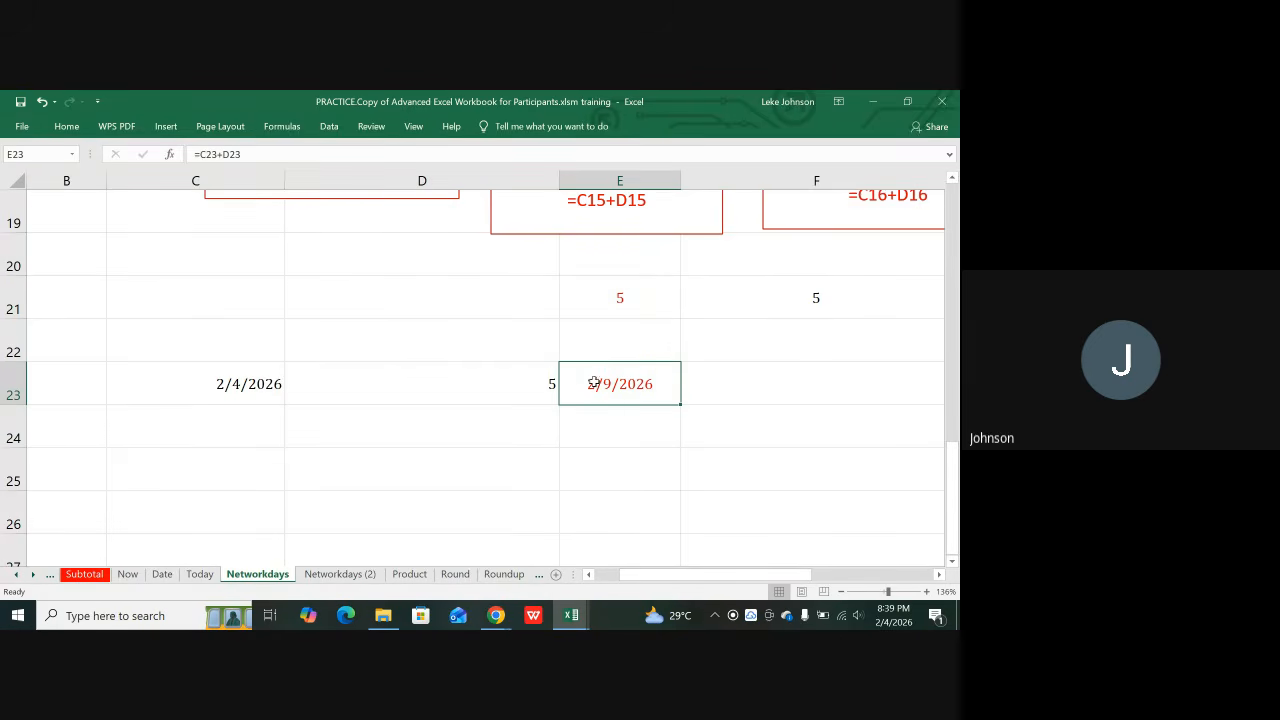
click(540, 388)
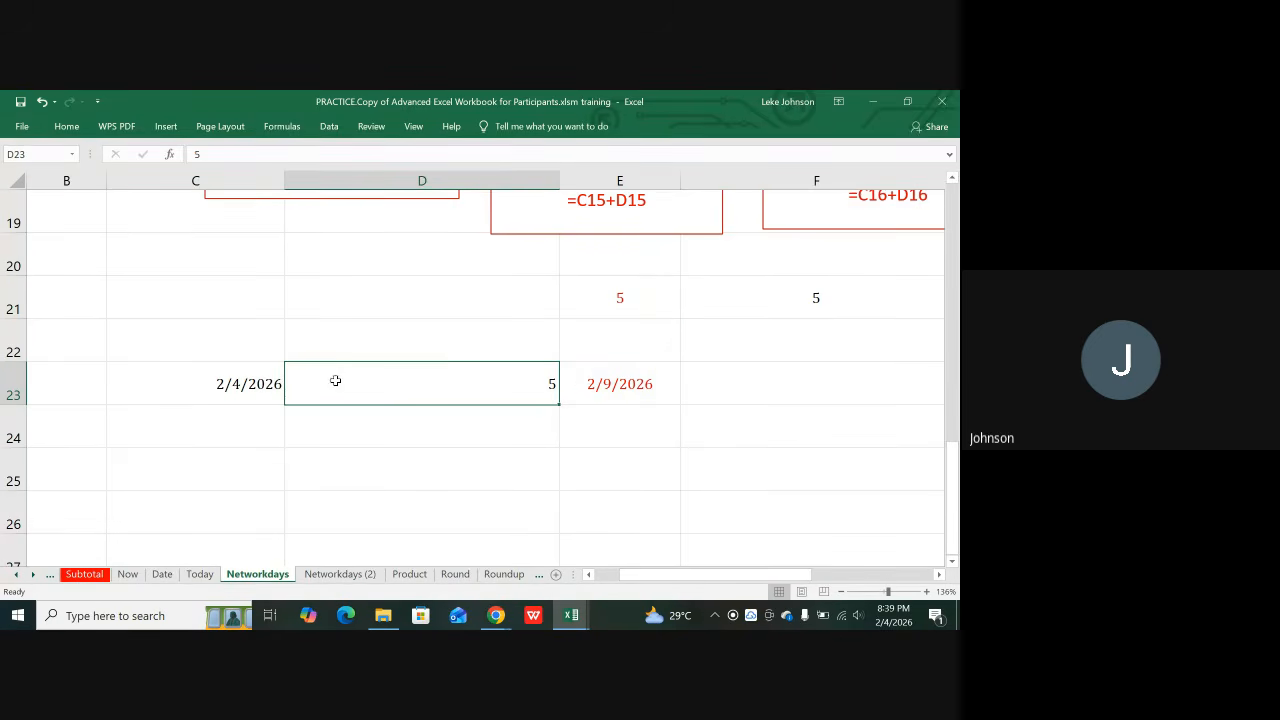
click(263, 393)
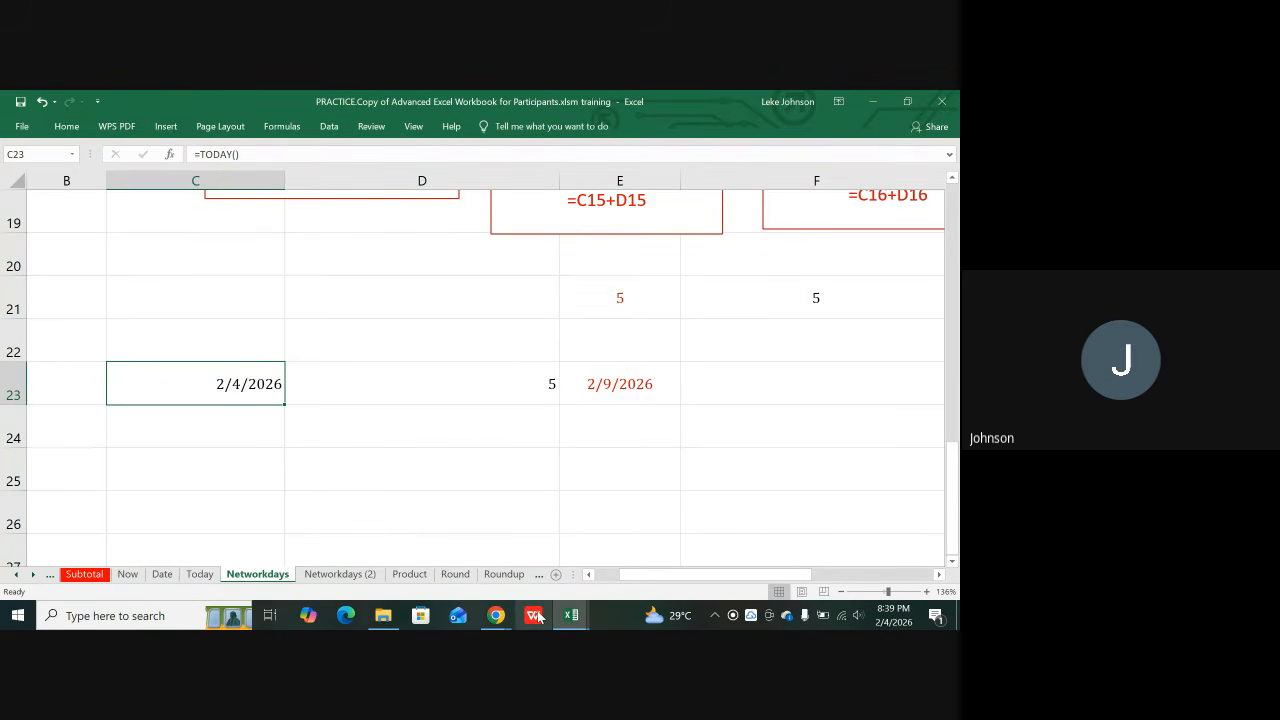
mouse_move(568, 617)
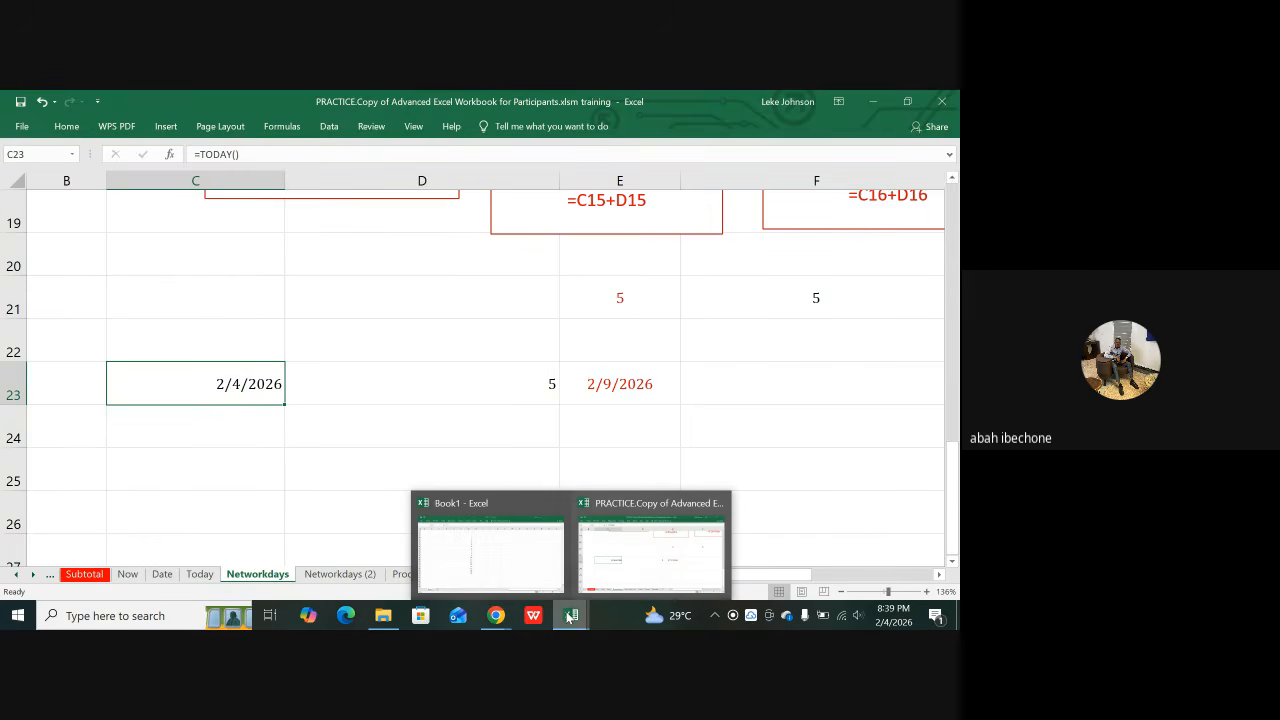
mouse_move(497, 617)
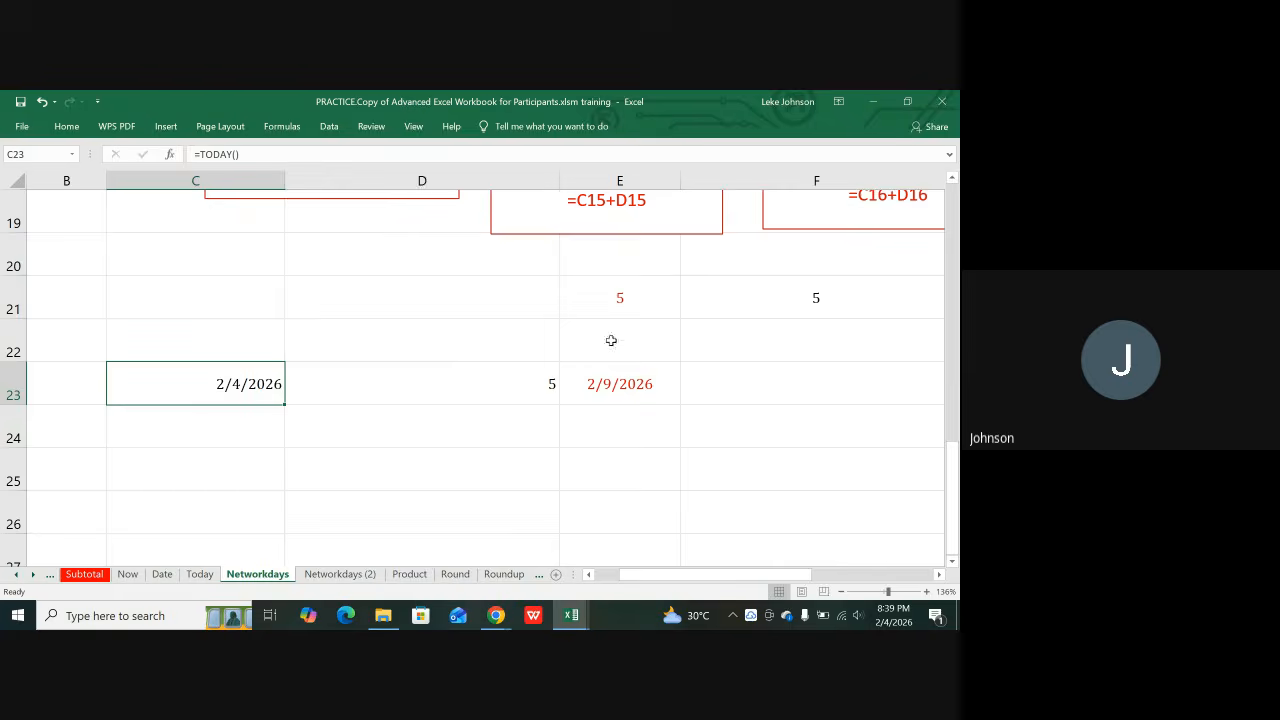
scroll(629, 330, up, 4)
scroll(629, 330, up, 2)
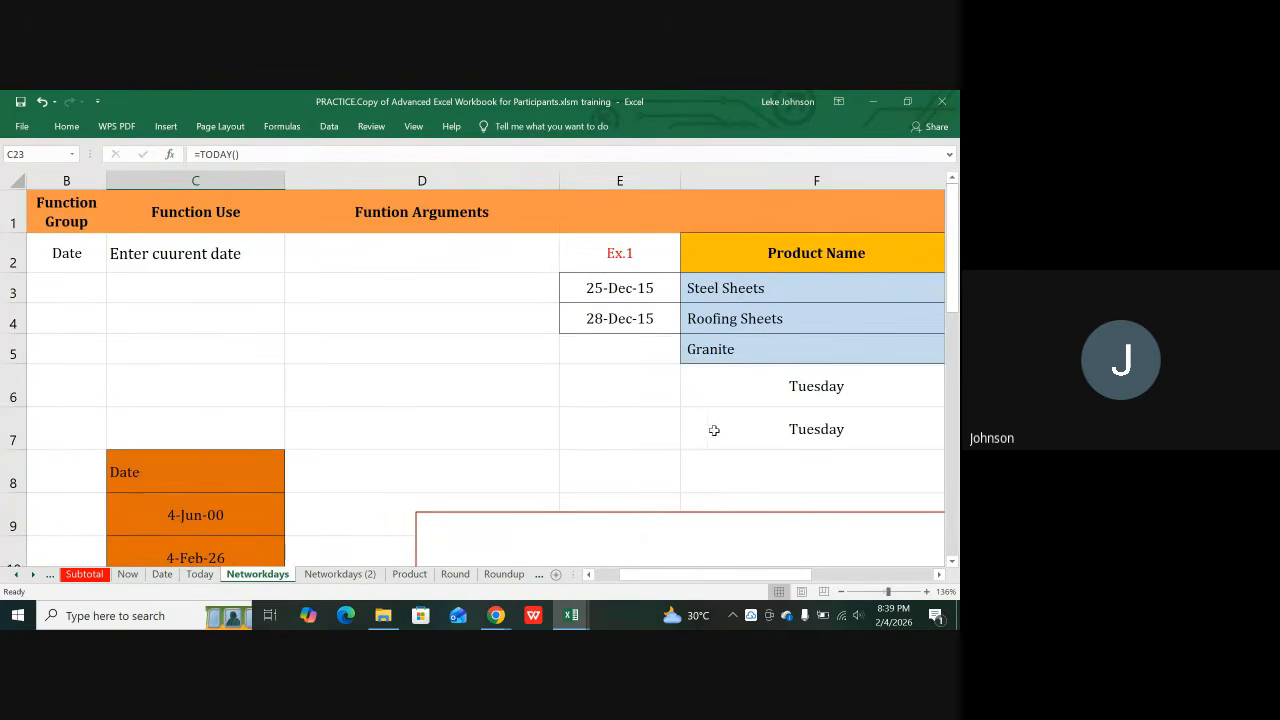
drag(675, 579, 772, 572)
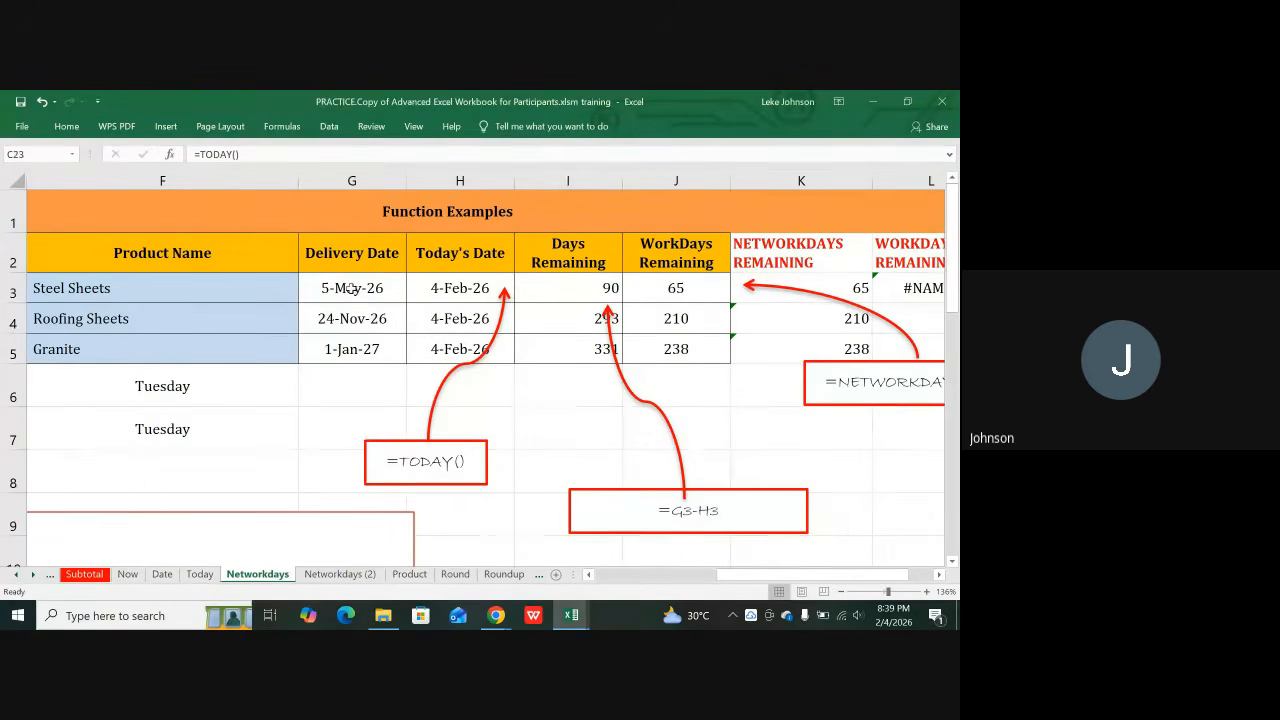
click(352, 287)
drag(345, 231, 352, 495)
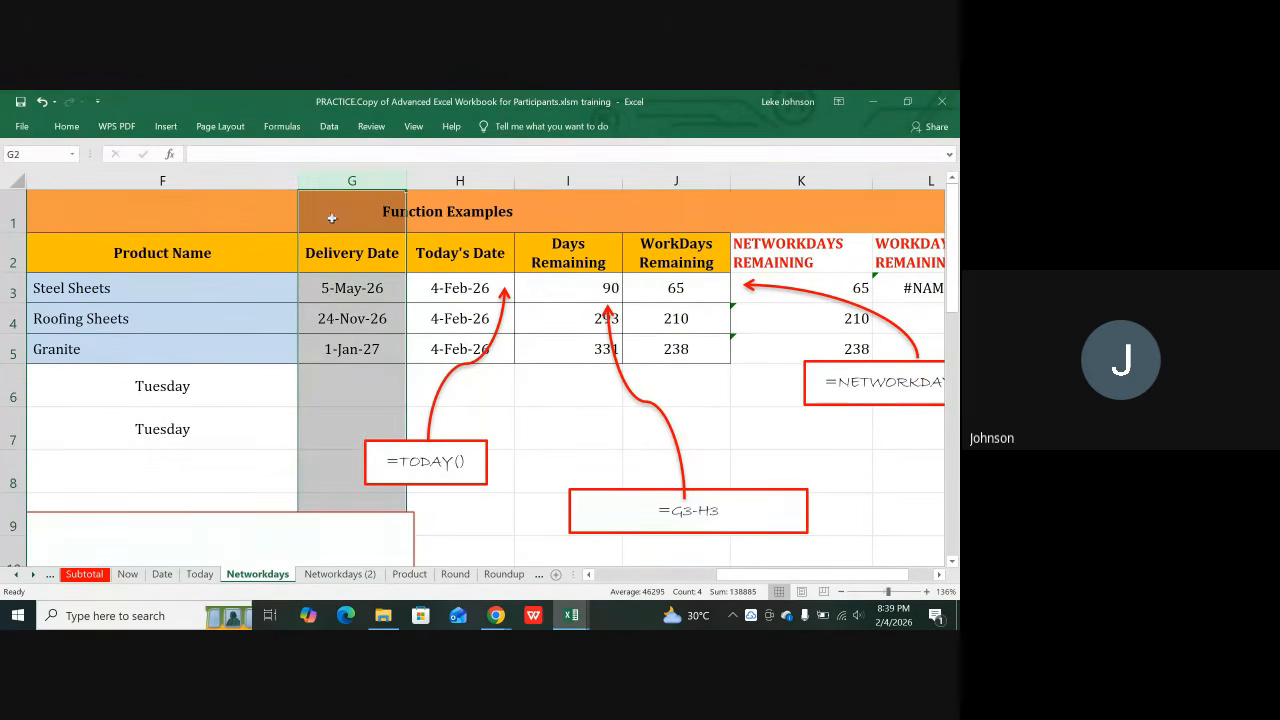
click(459, 181)
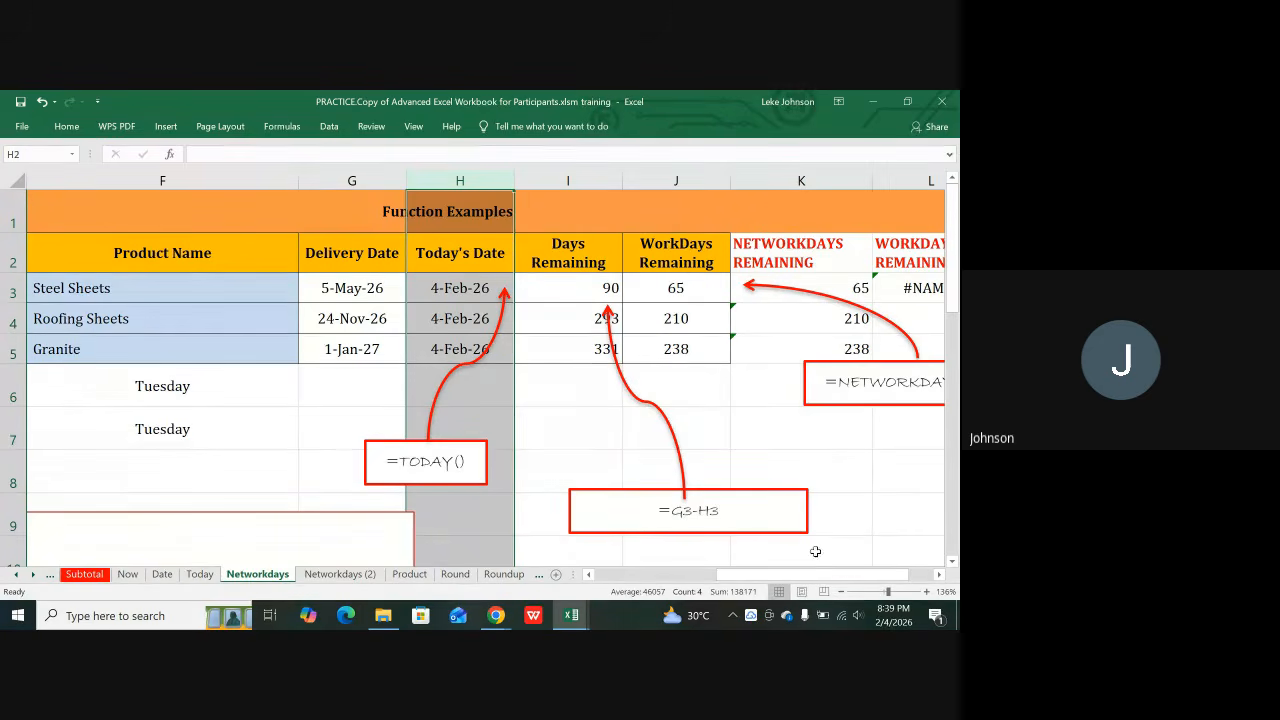
drag(801, 575, 816, 582)
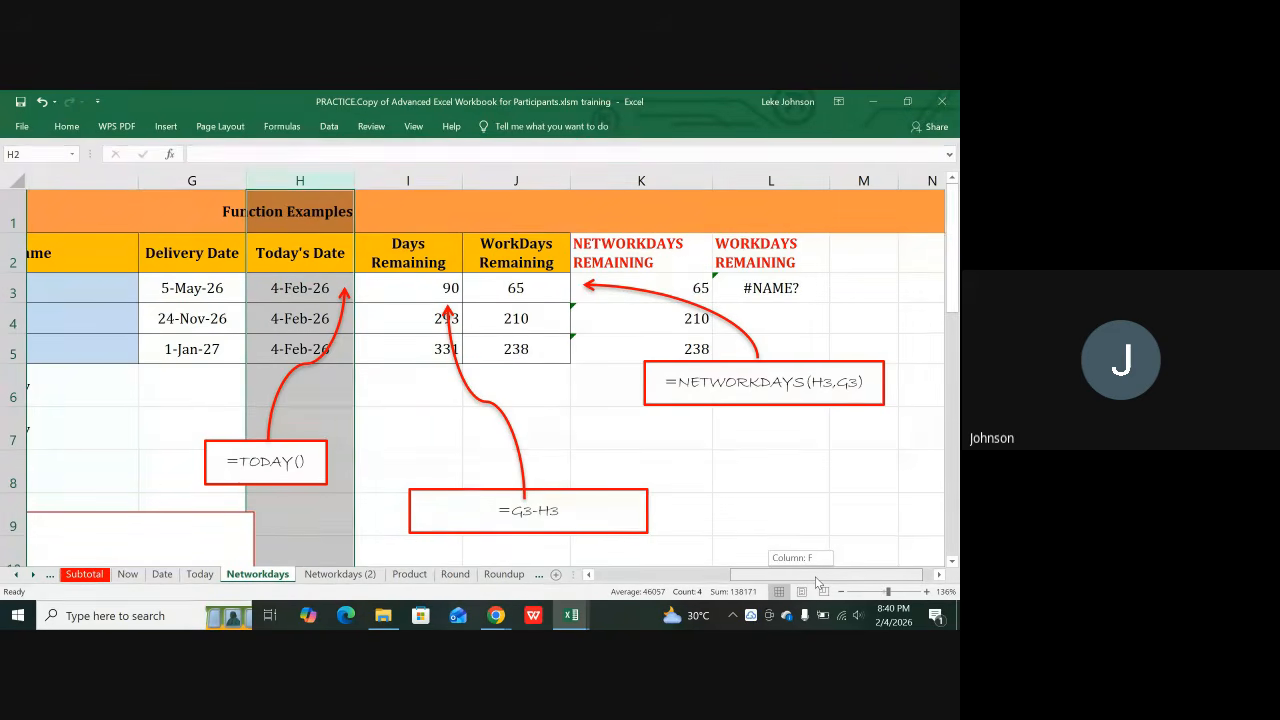
drag(816, 578, 816, 578)
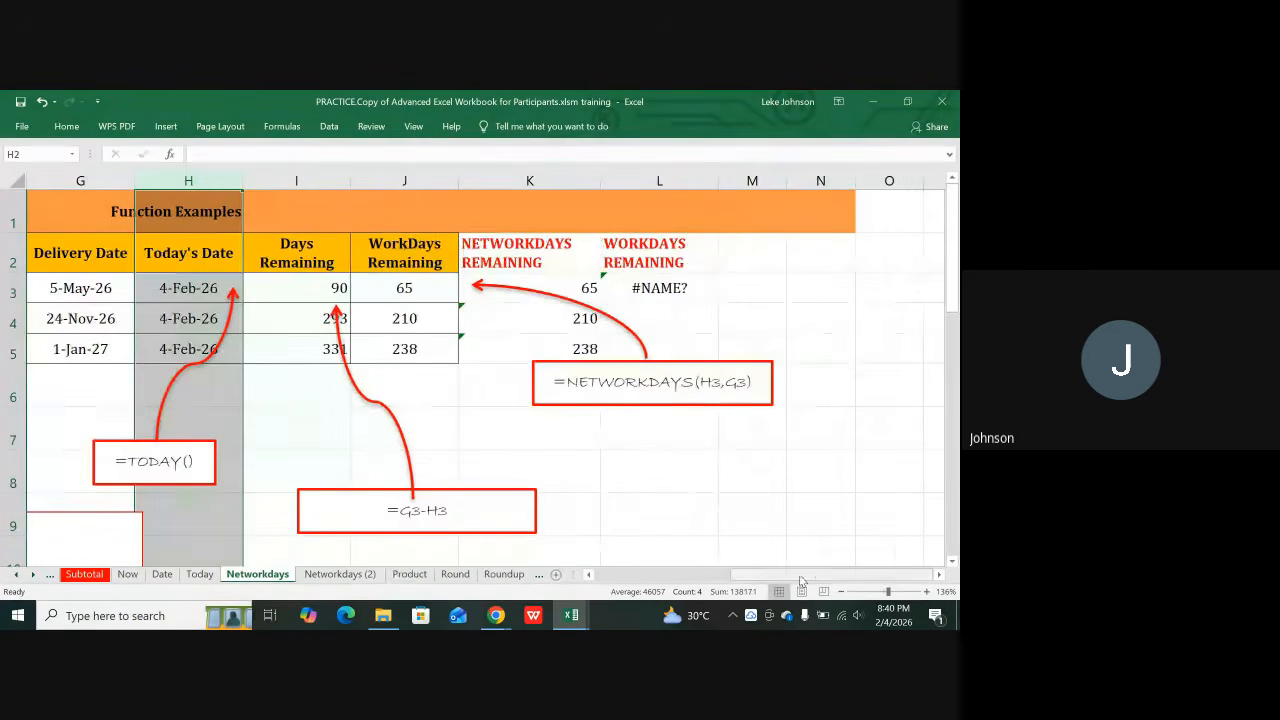
click(409, 292)
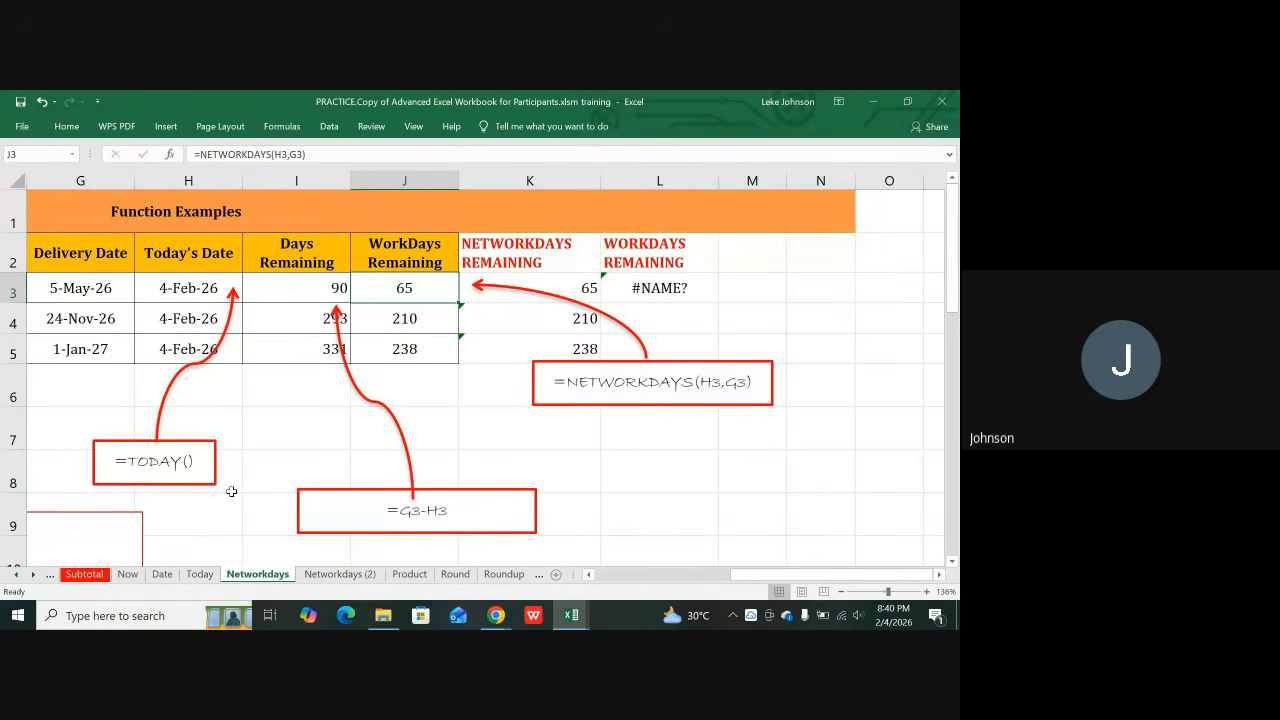
click(162, 574)
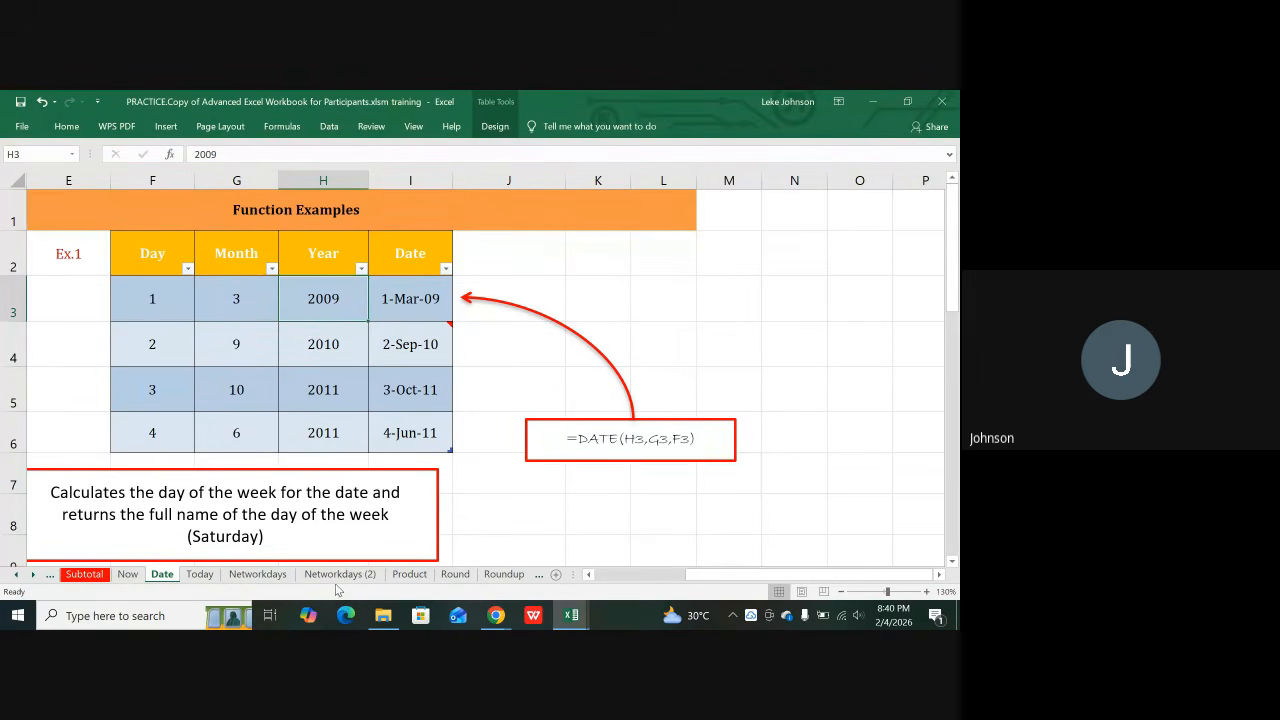
click(268, 575)
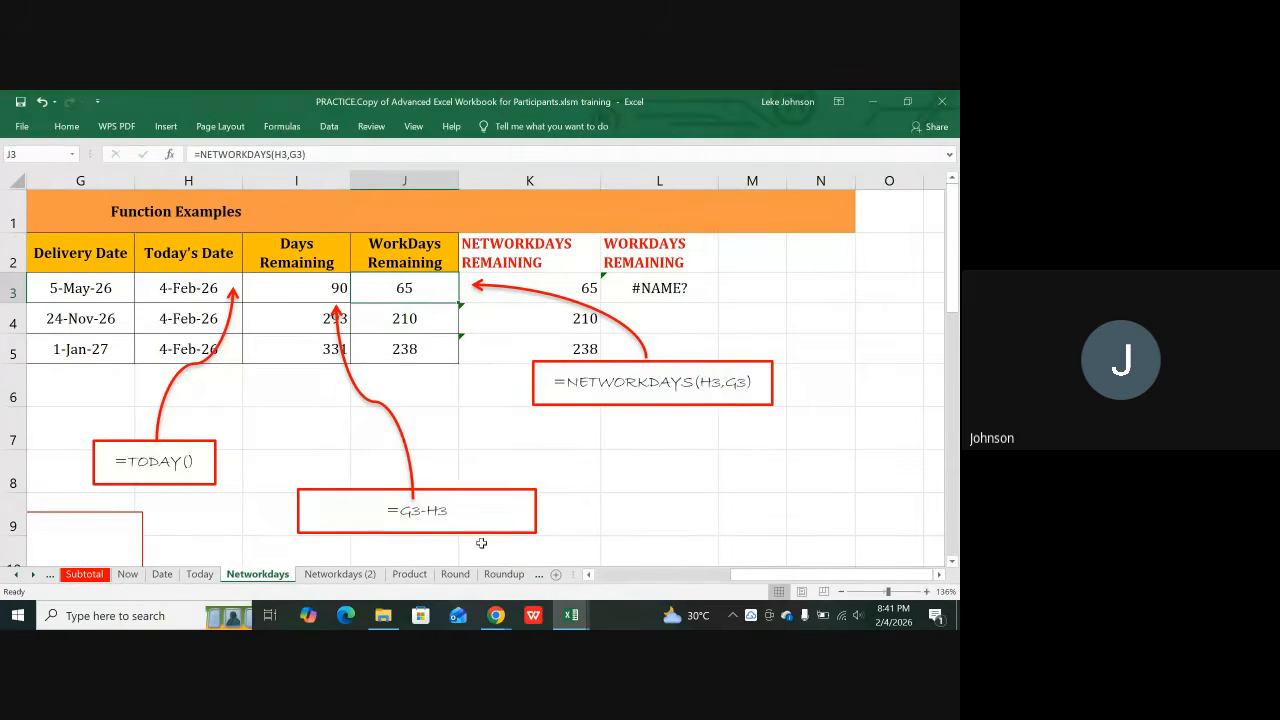
Step: Switch to the Networkdays (2) sheet, whose NETWORKDAYS example excludes two public holidays
click(347, 575)
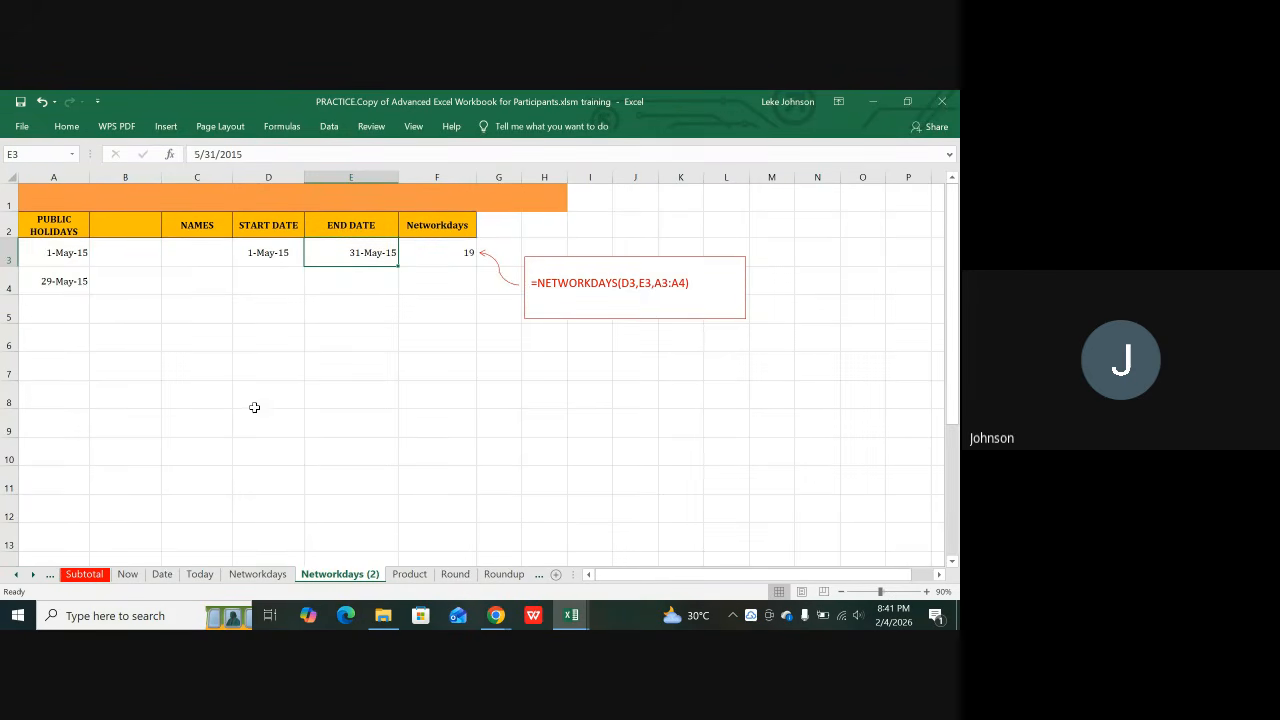
click(60, 225)
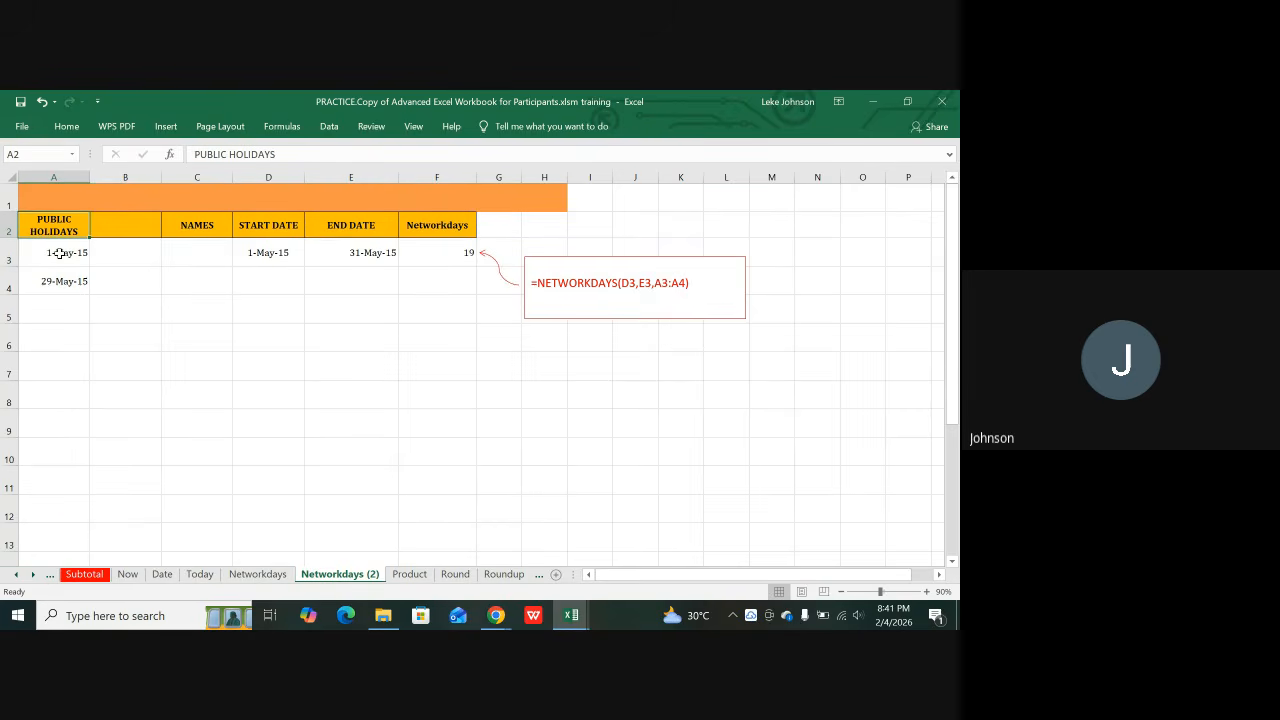
click(60, 253)
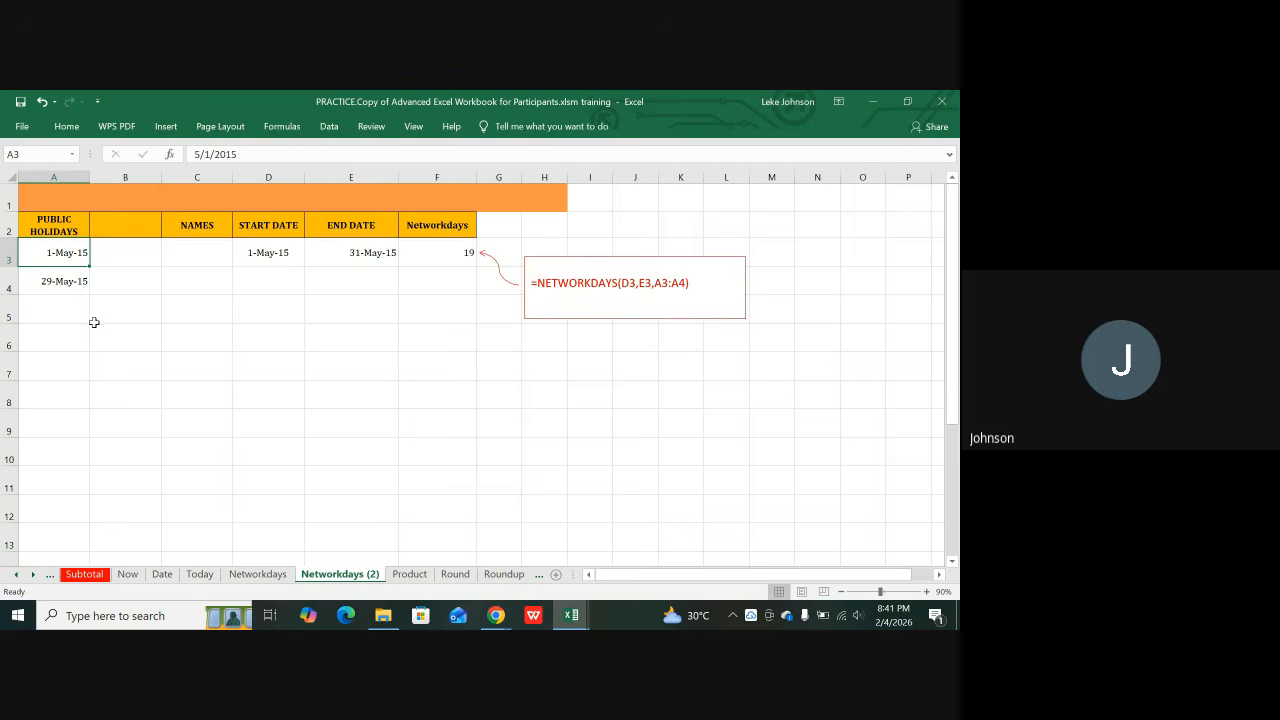
click(66, 287)
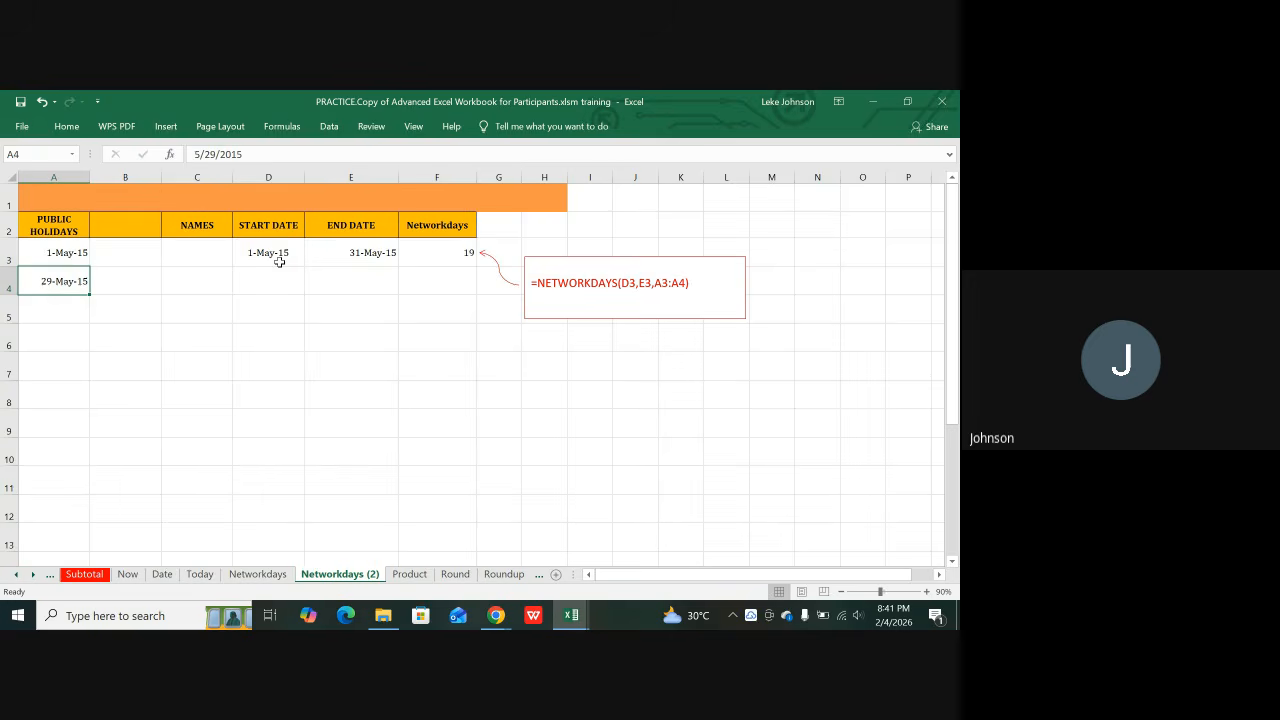
click(279, 261)
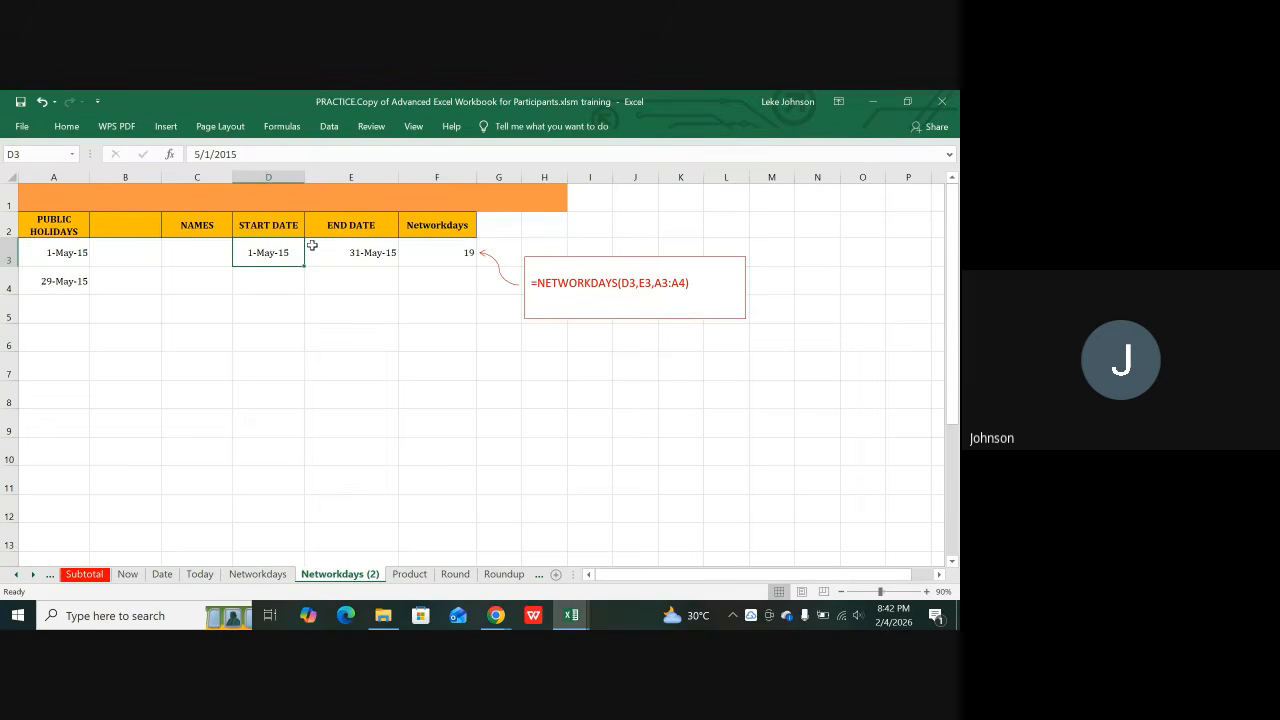
click(363, 246)
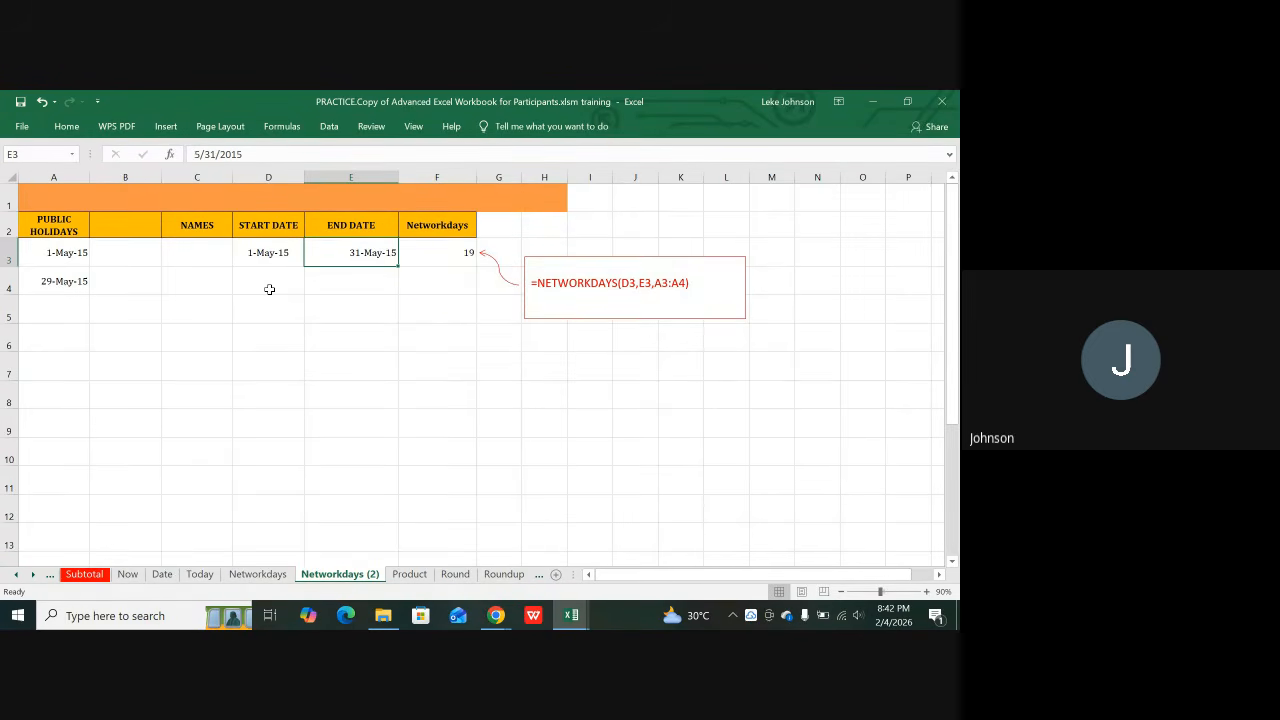
click(444, 253)
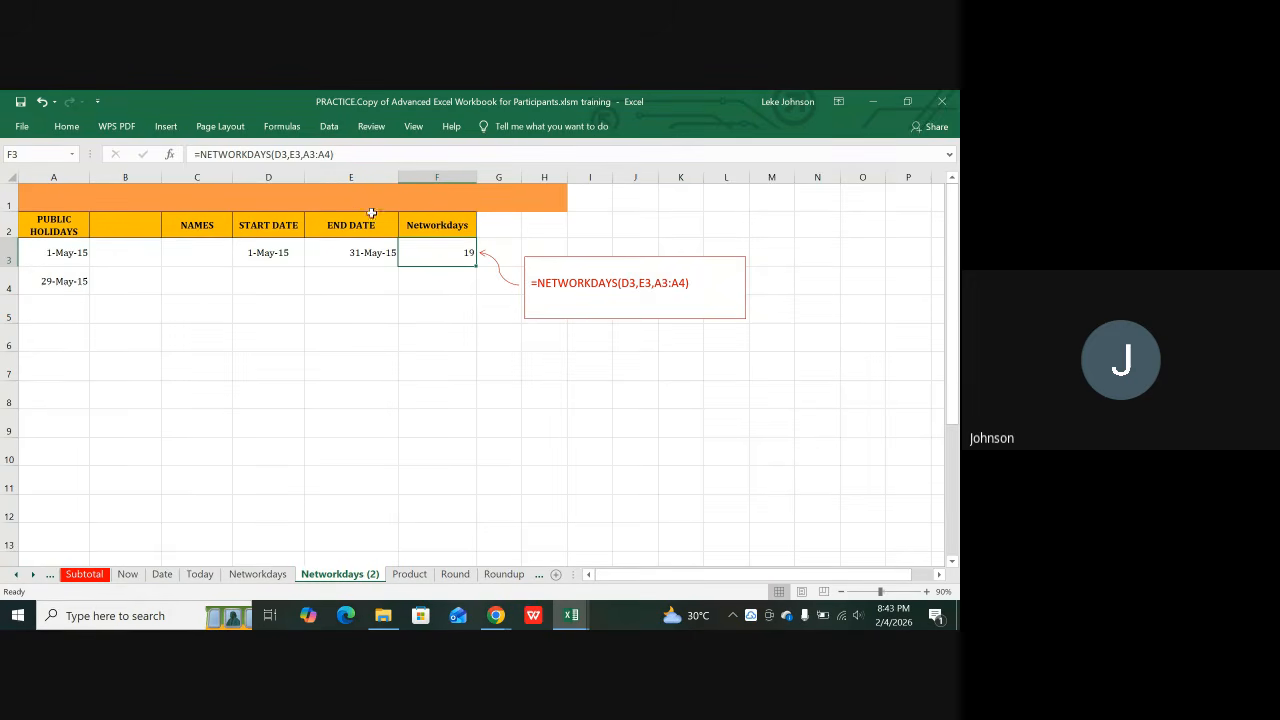
click(281, 252)
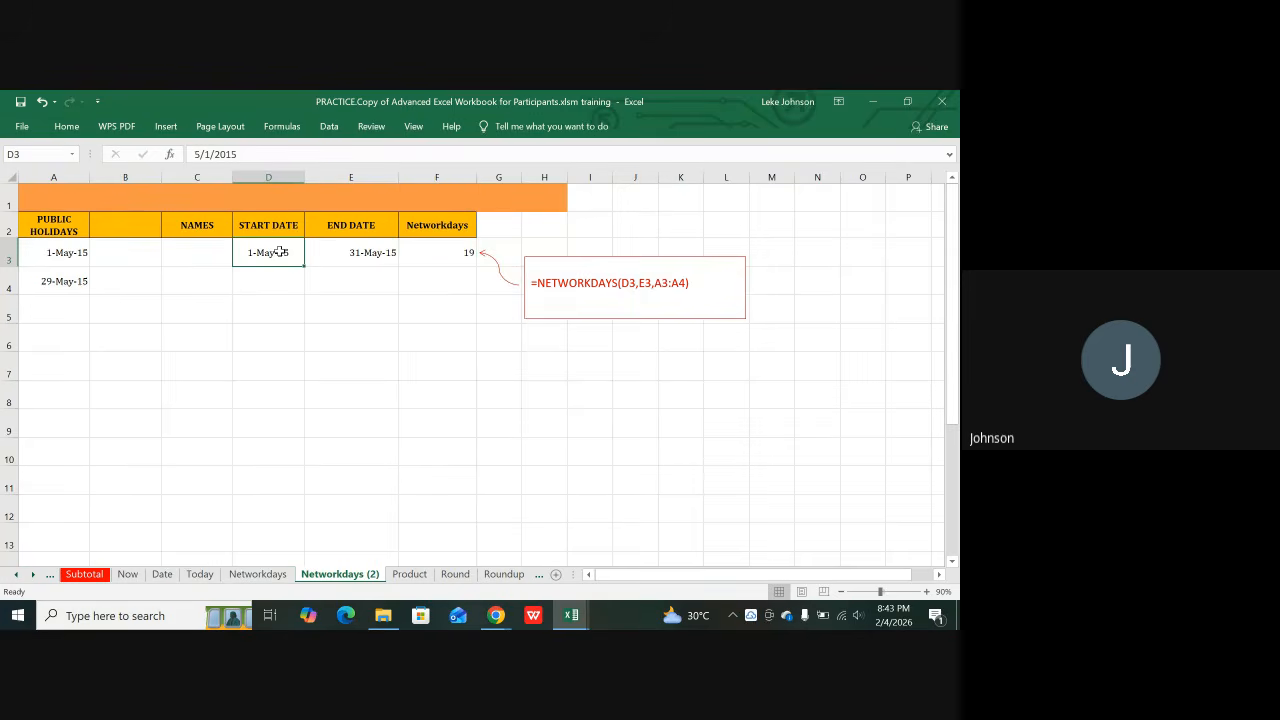
click(356, 252)
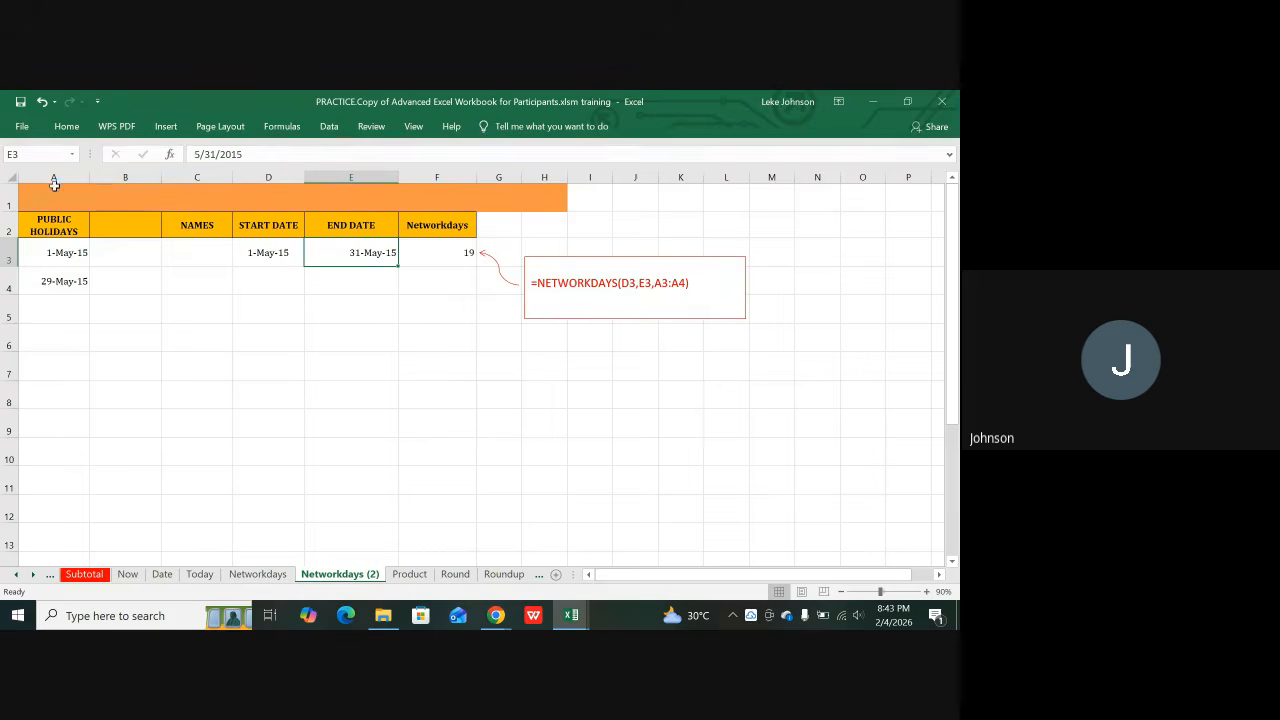
click(271, 253)
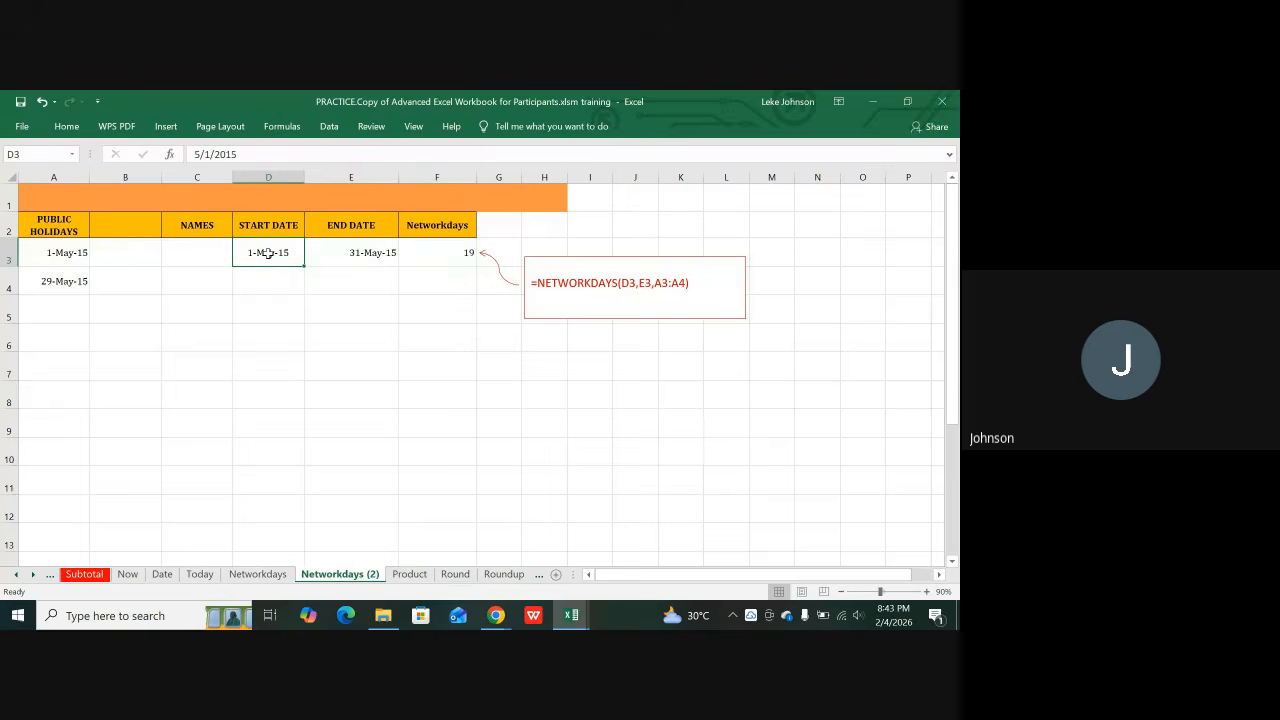
click(357, 251)
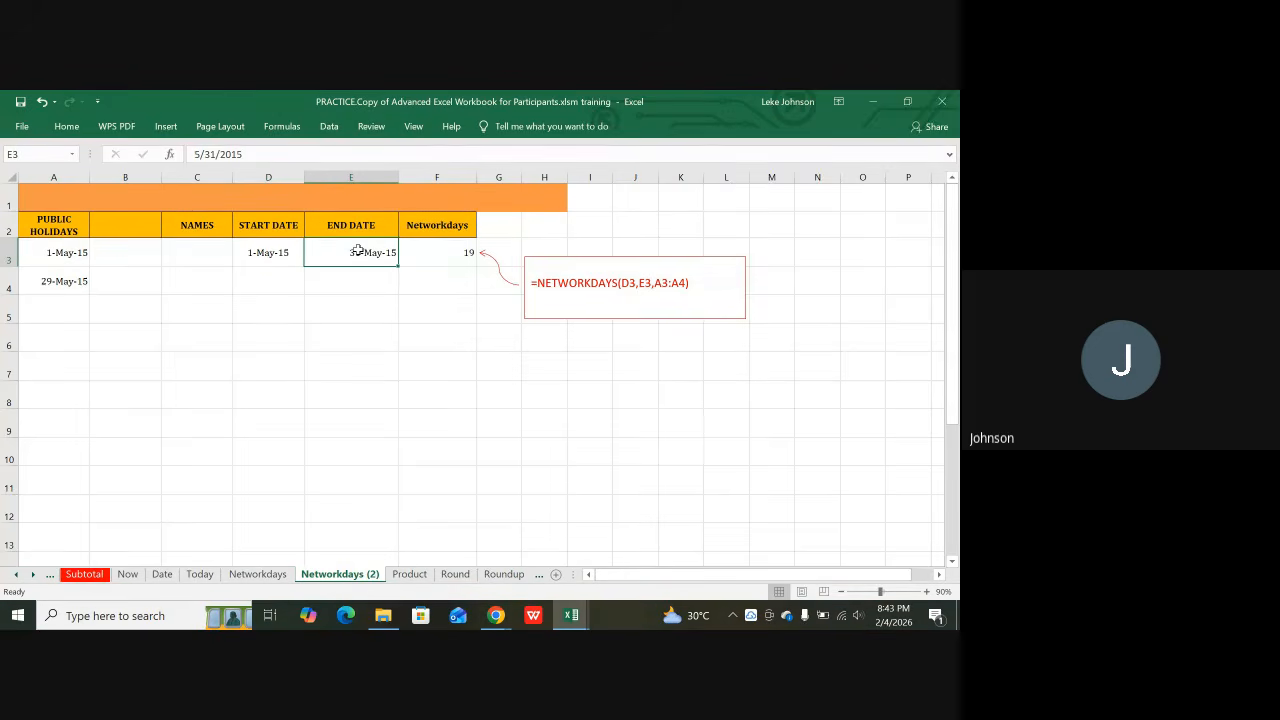
click(80, 273)
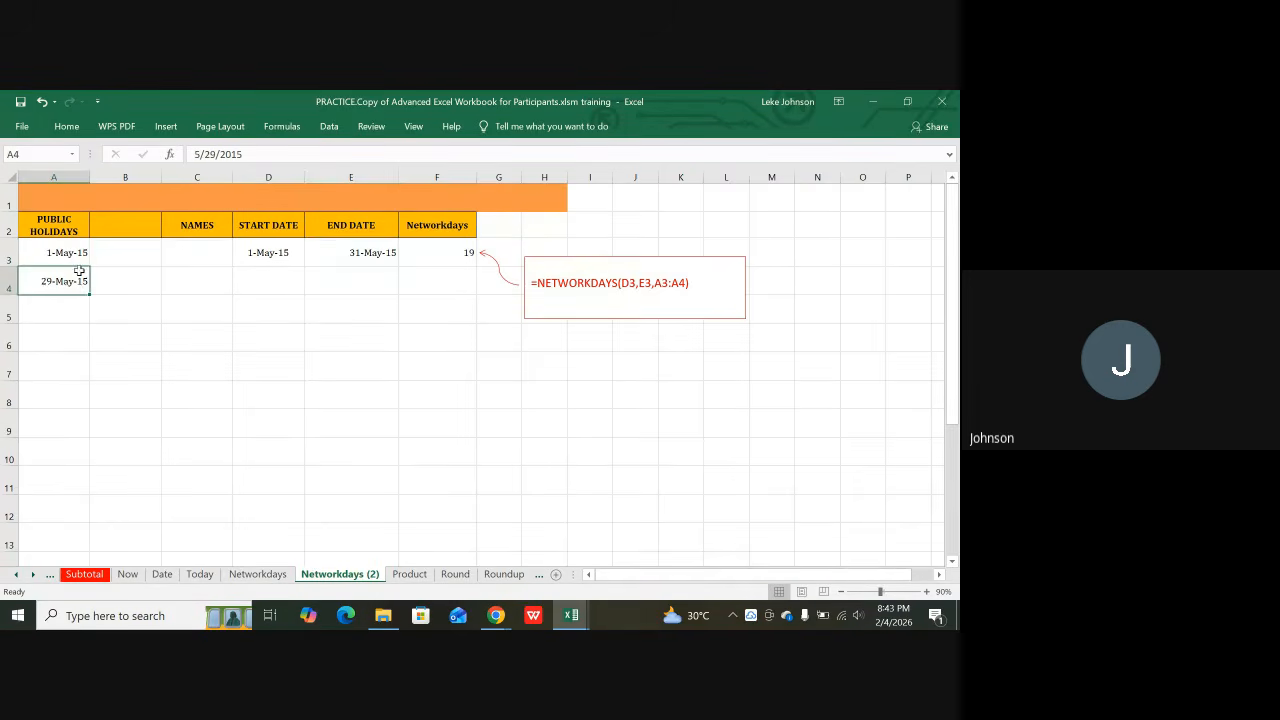
click(61, 251)
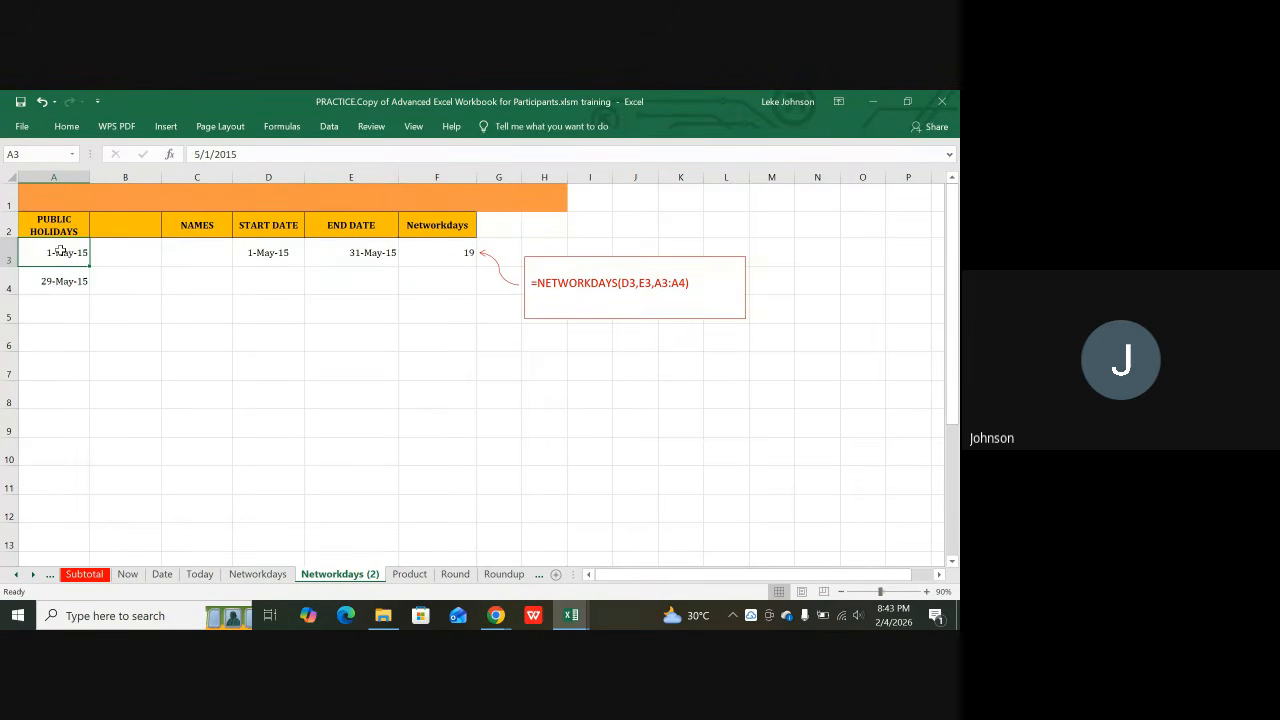
click(267, 255)
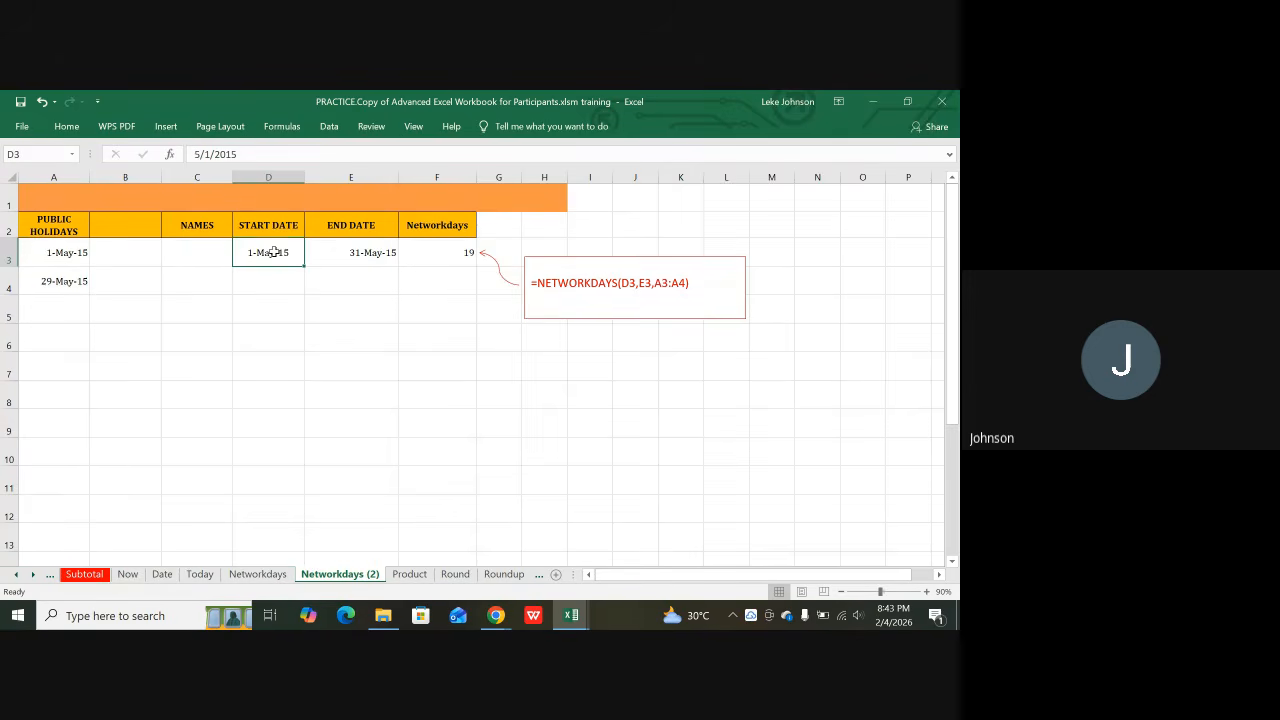
click(358, 250)
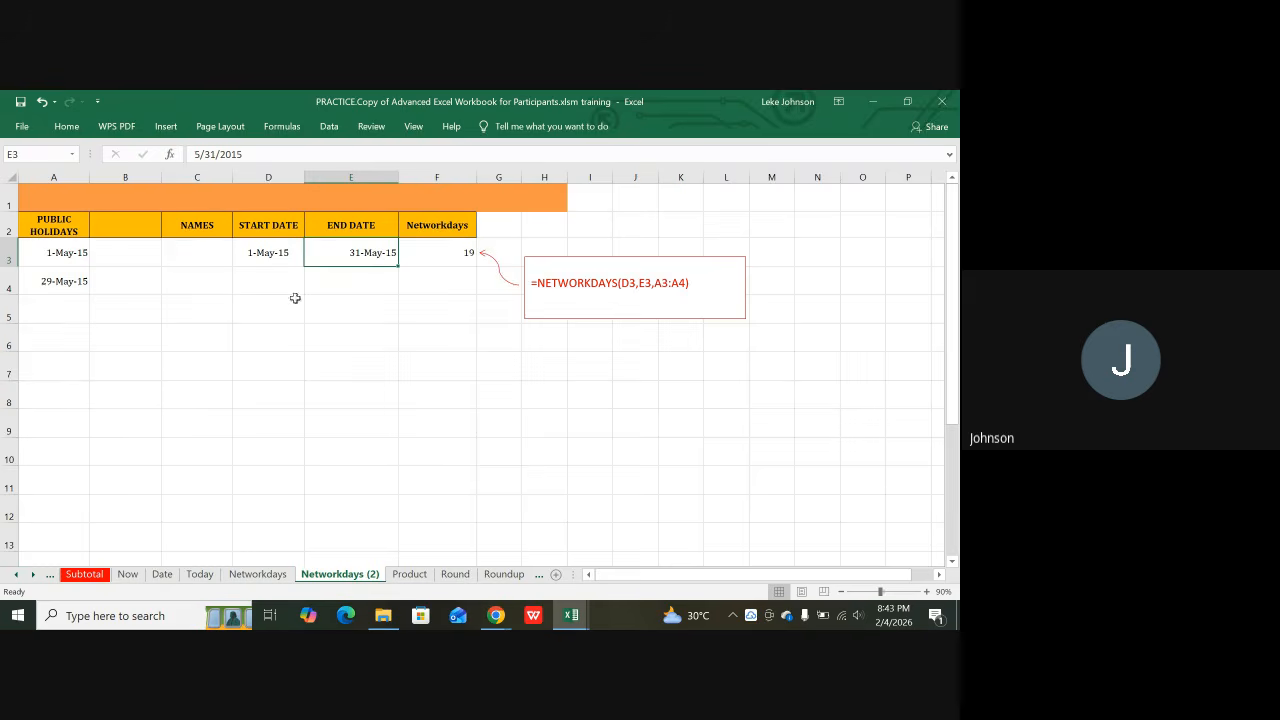
click(295, 254)
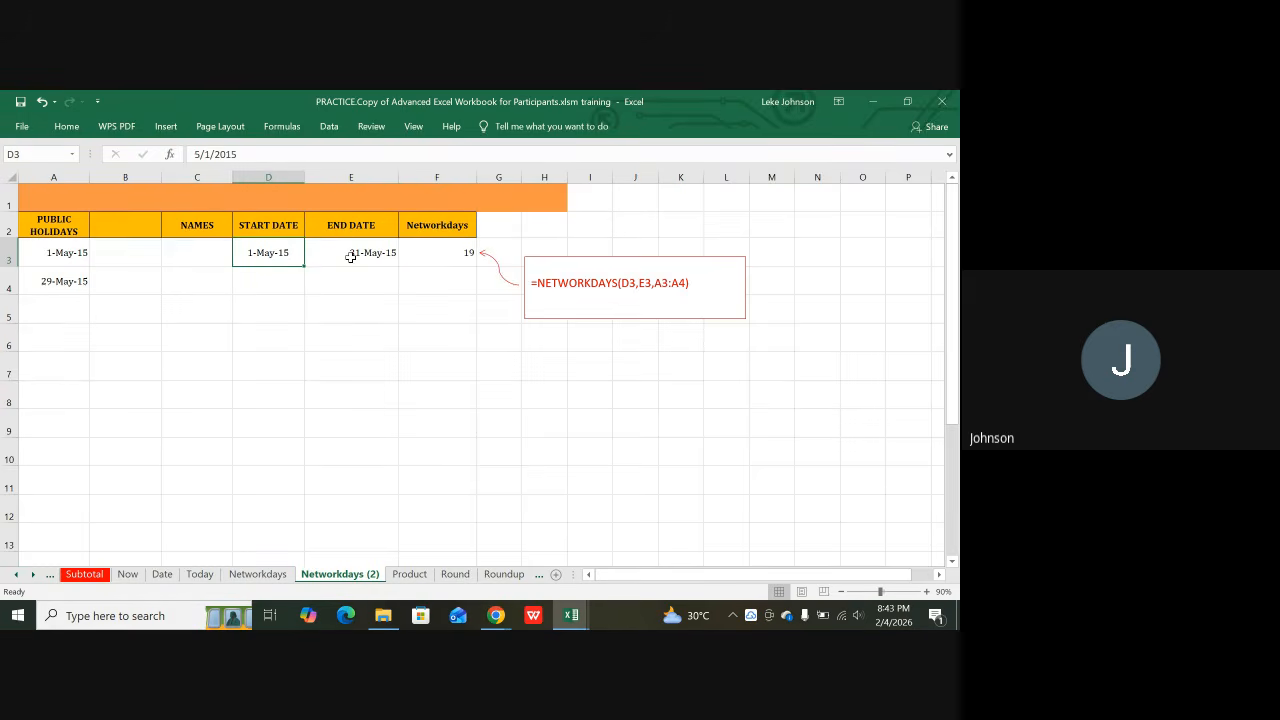
click(350, 257)
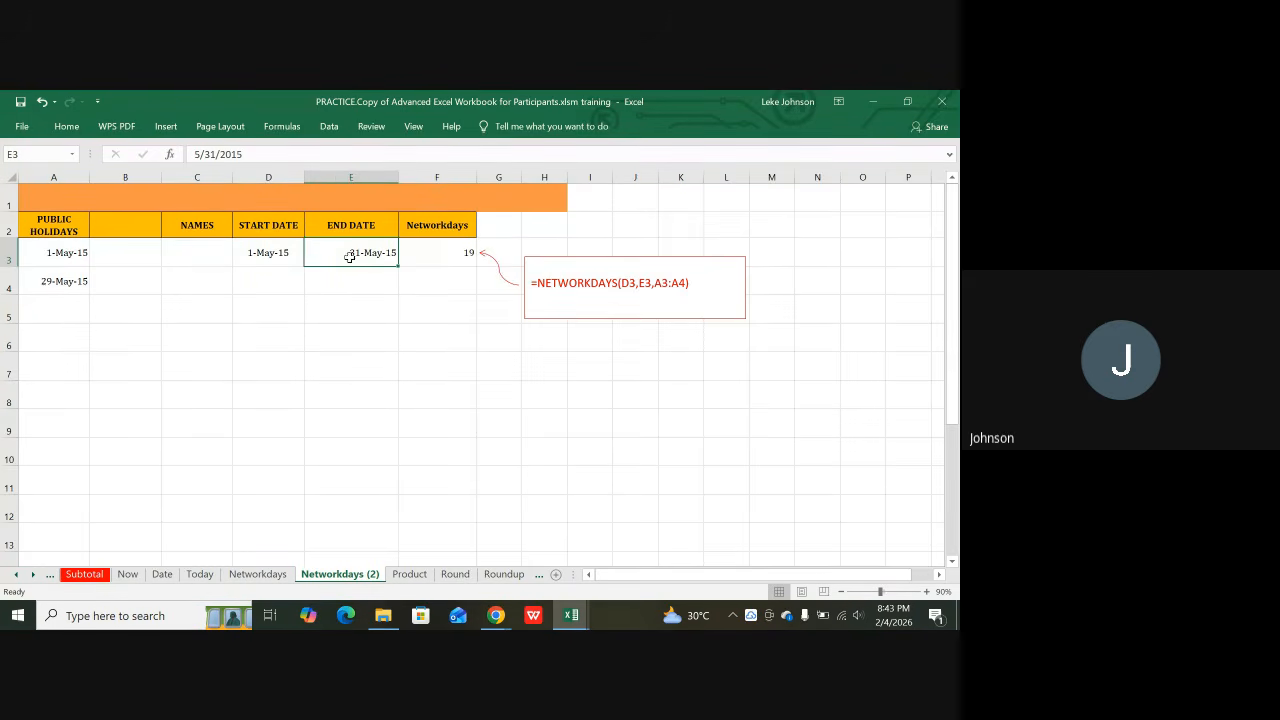
click(70, 251)
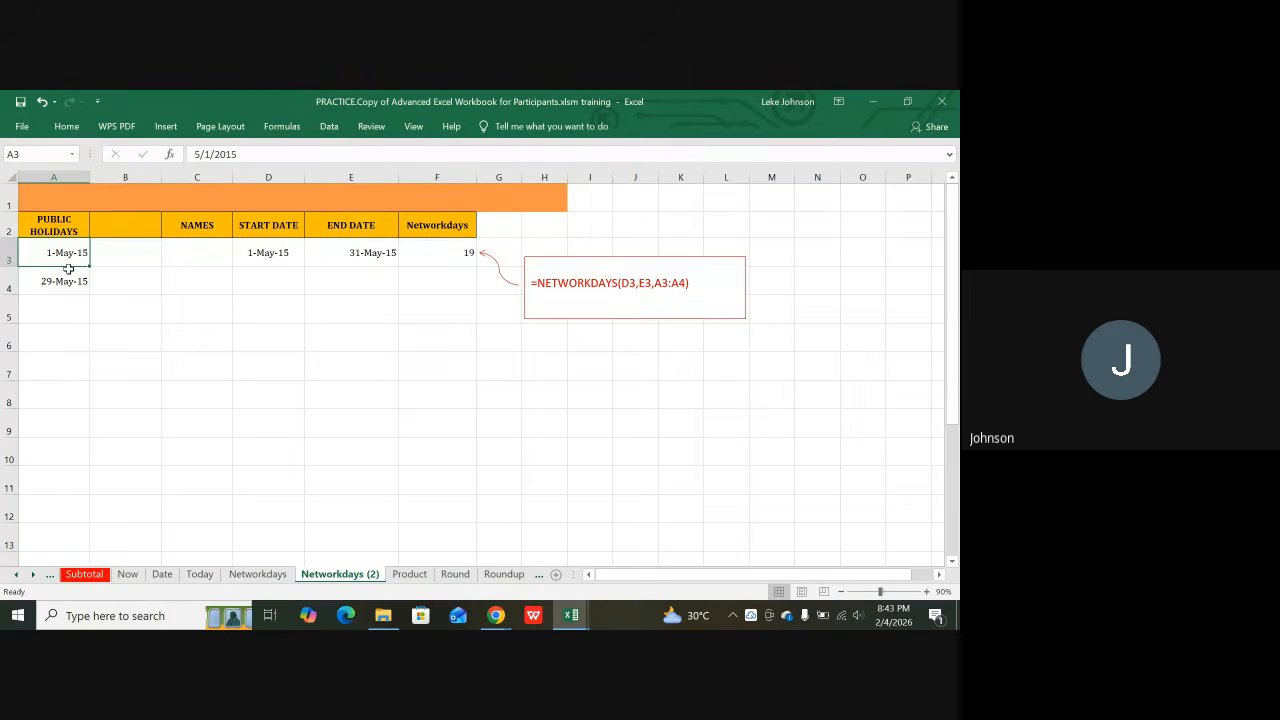
drag(68, 268, 62, 282)
click(50, 245)
click(53, 282)
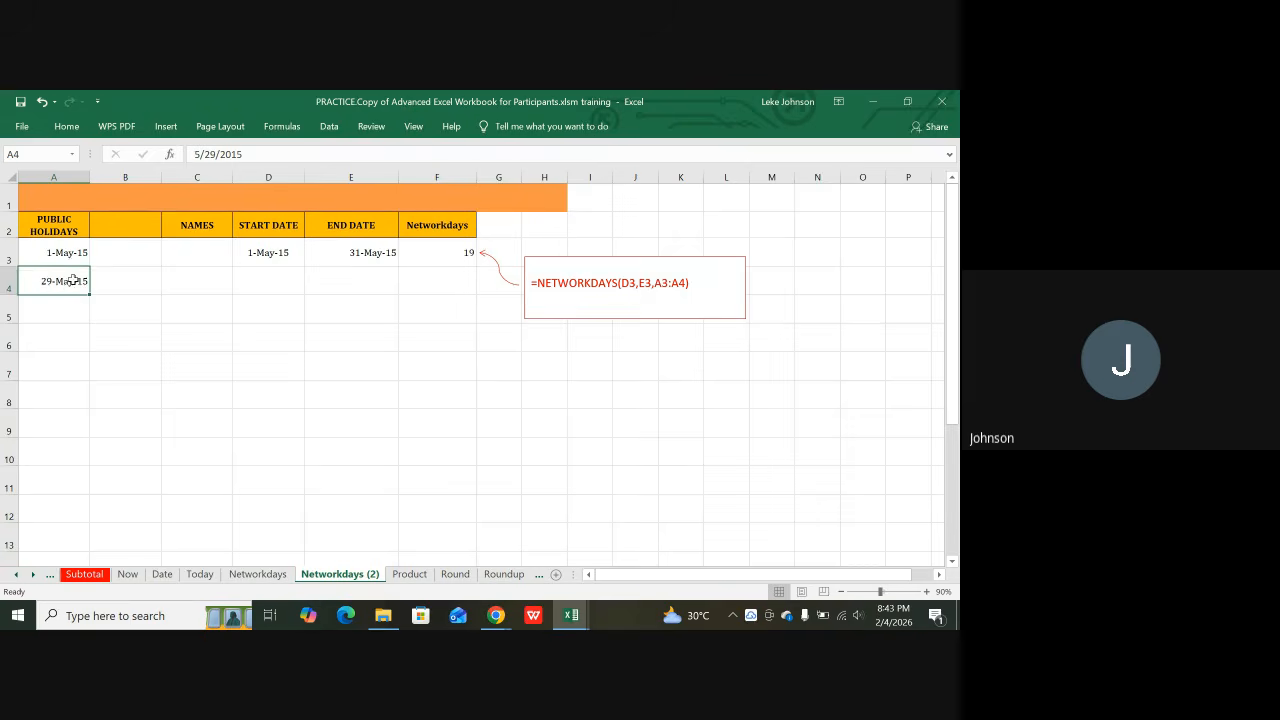
drag(67, 255, 58, 279)
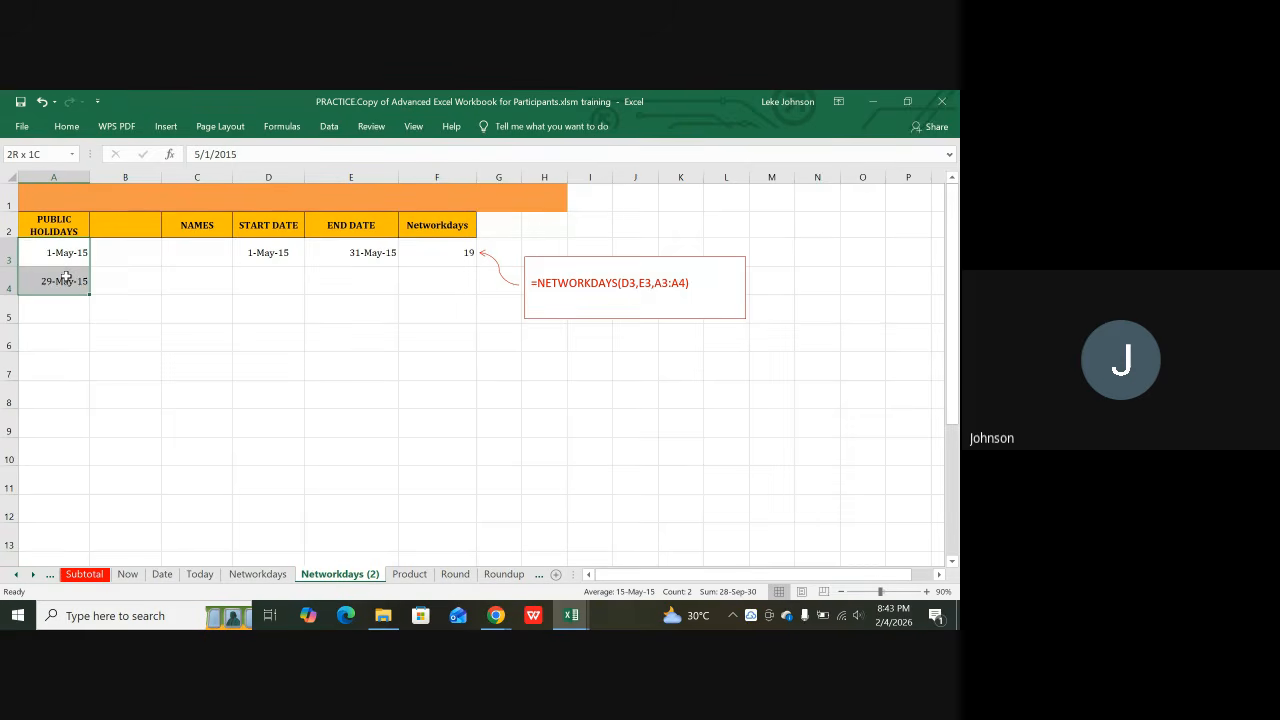
click(448, 252)
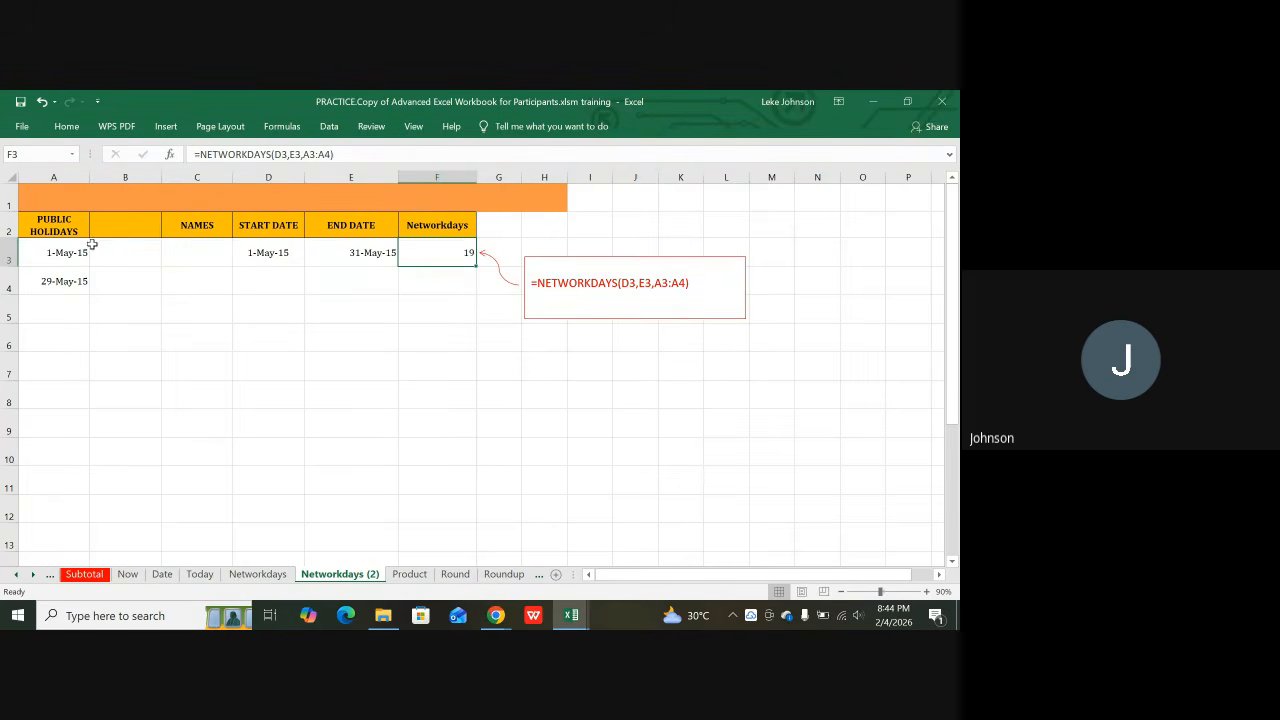
click(47, 252)
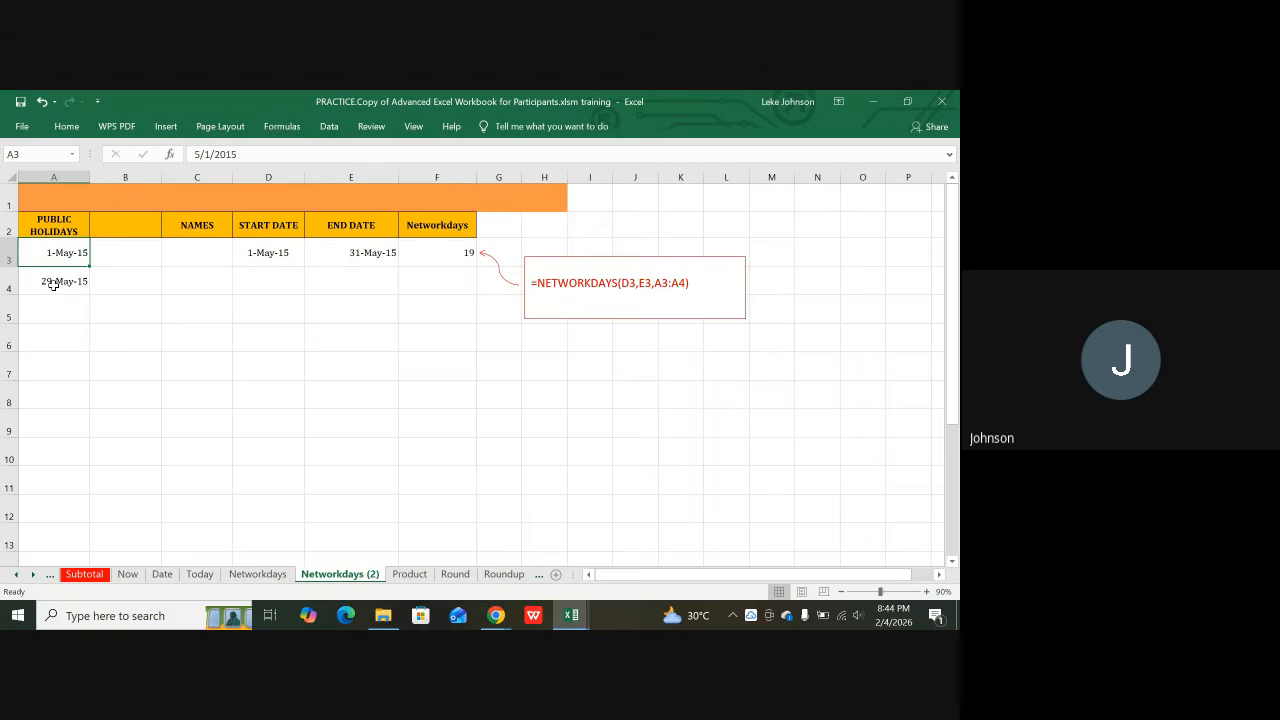
click(53, 284)
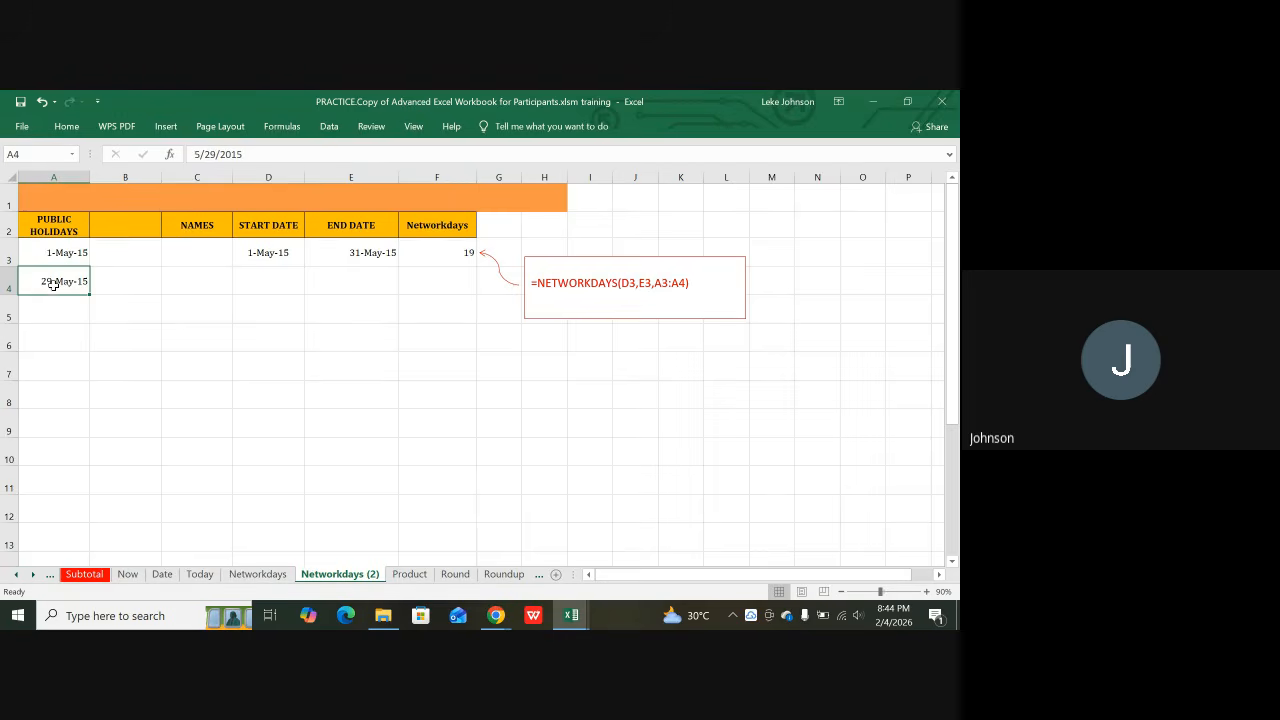
click(466, 253)
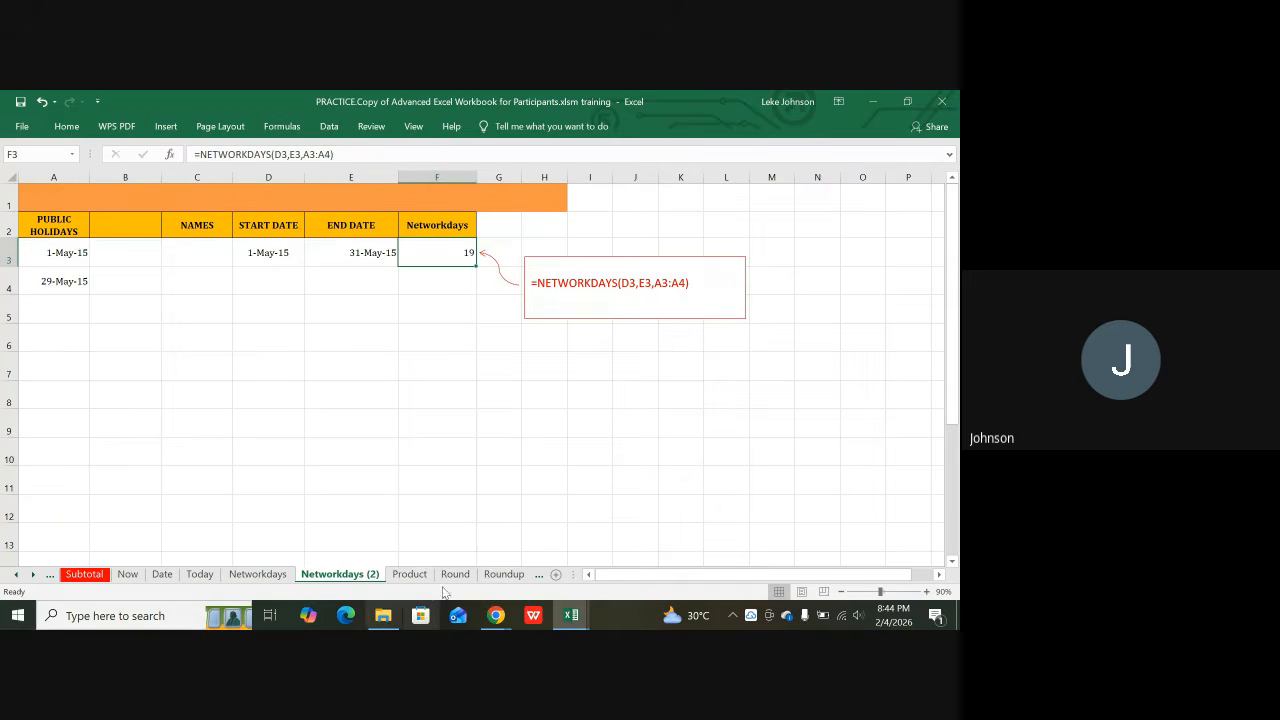
click(443, 315)
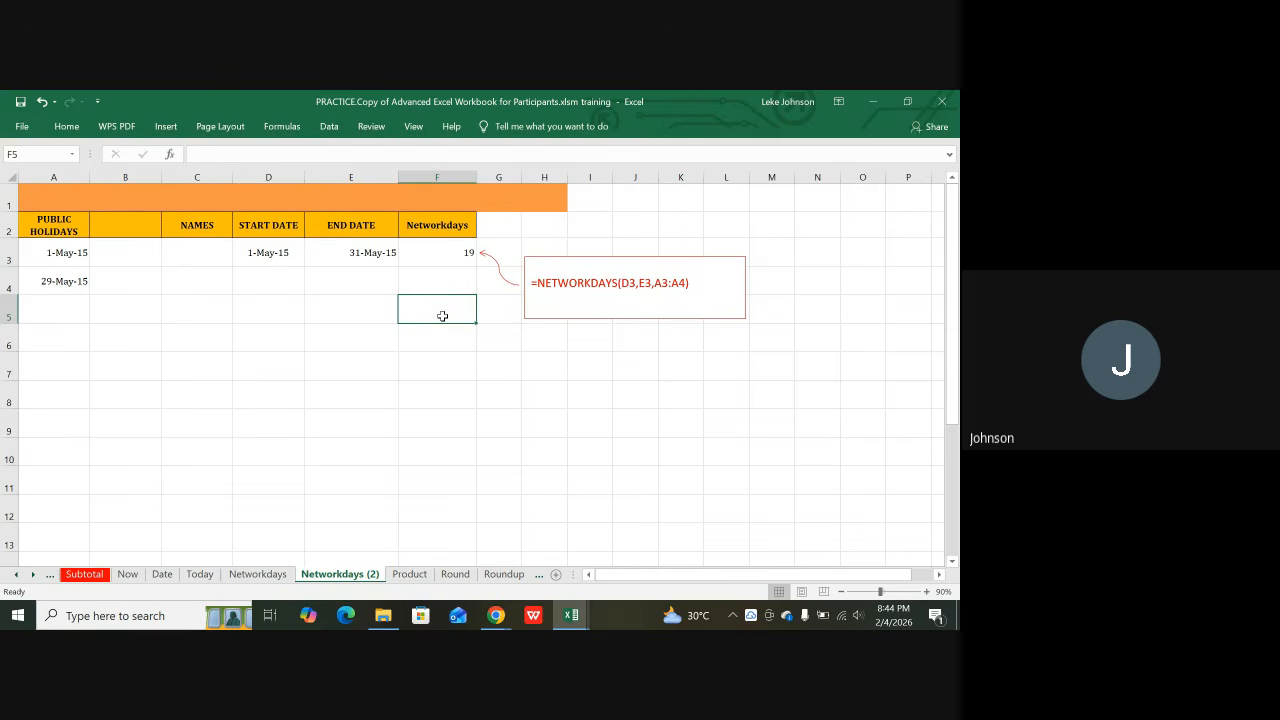
text(=NT)
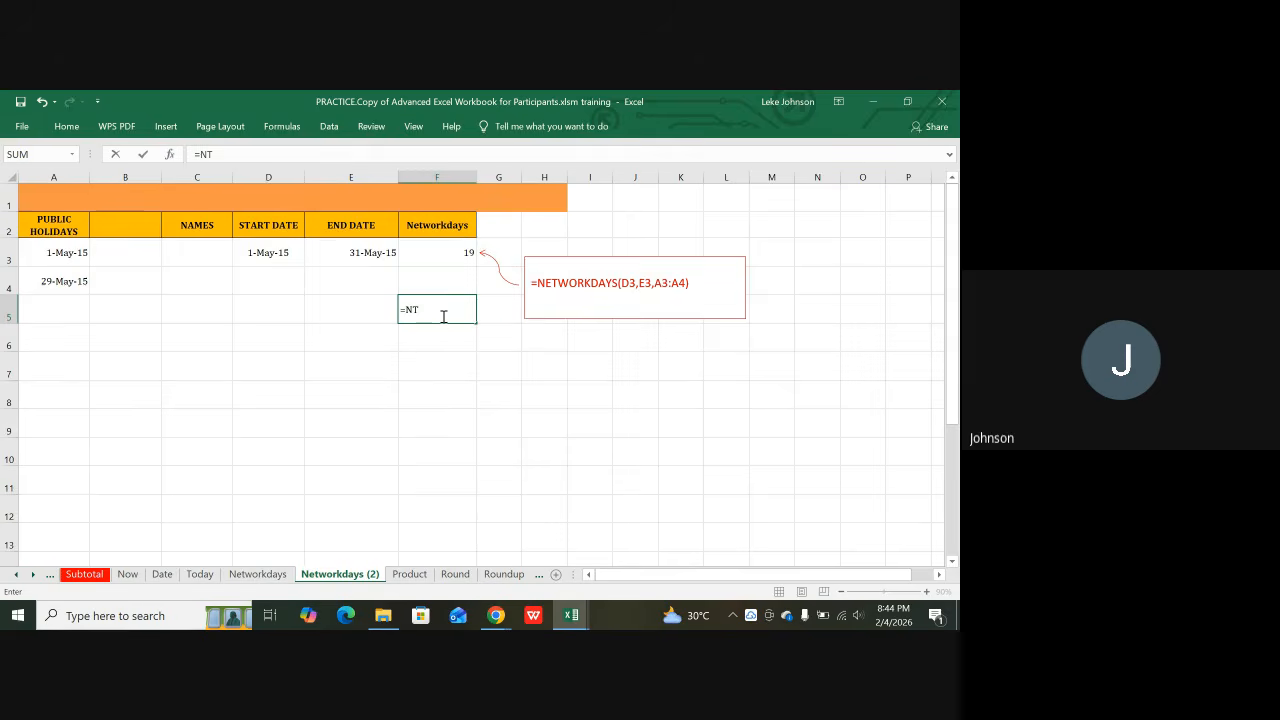
key(BackSpace)
text(ET)
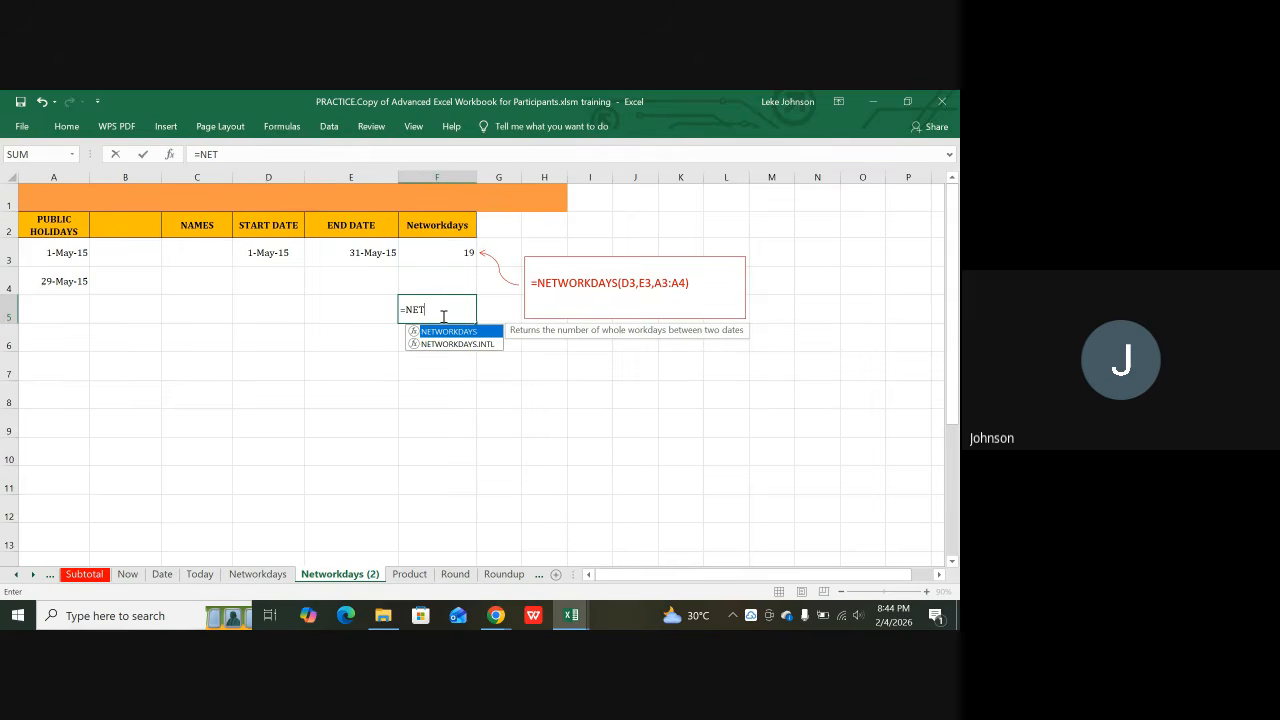
text(WORKDAYS)
text(()
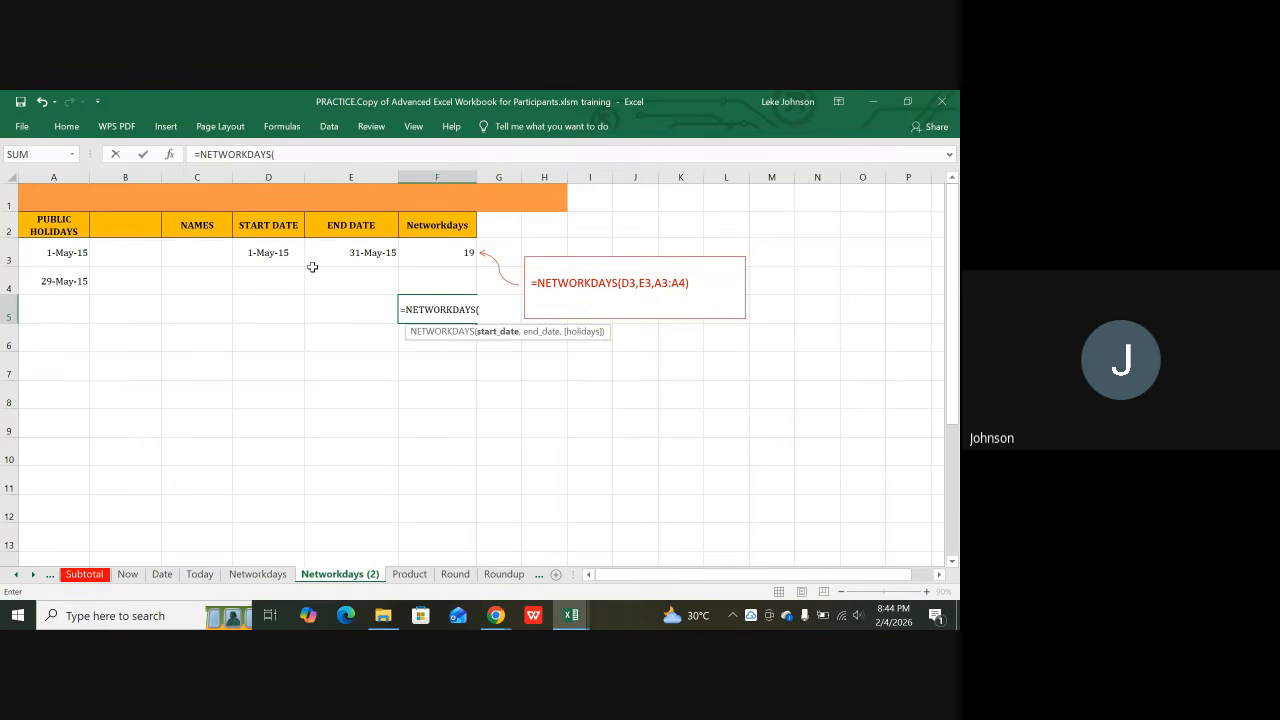
click(281, 259)
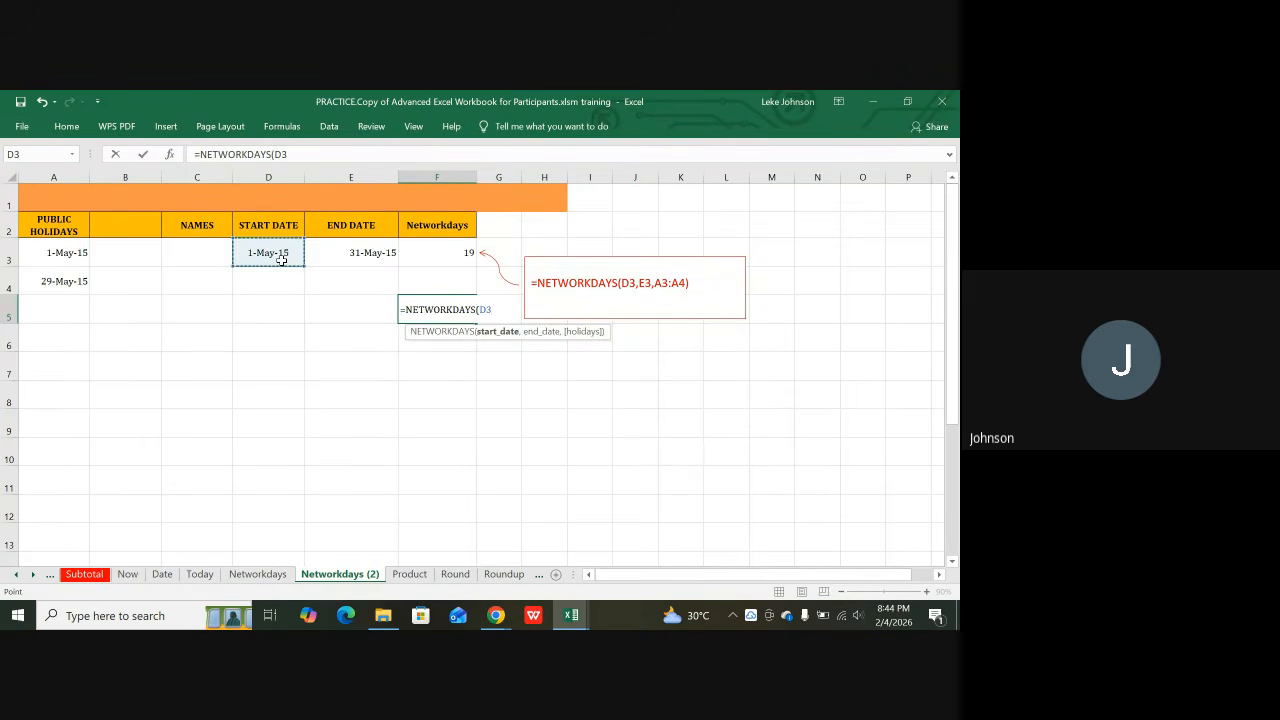
text(,)
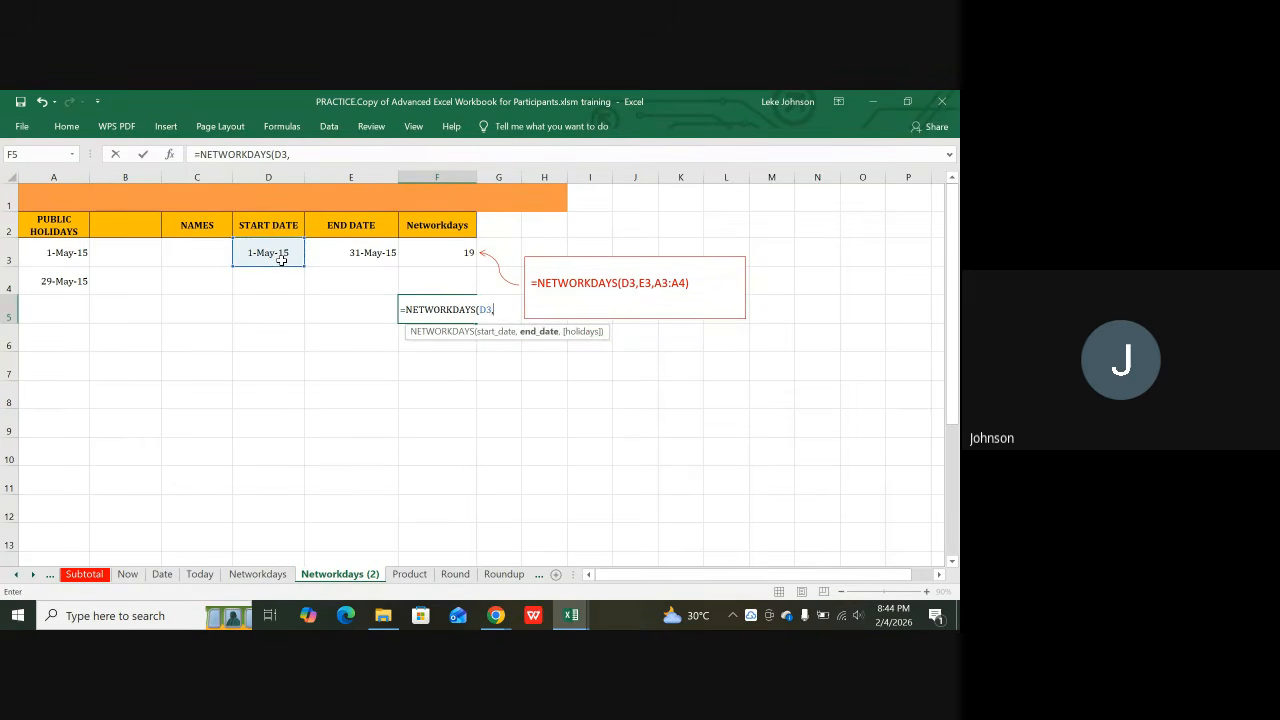
click(351, 249)
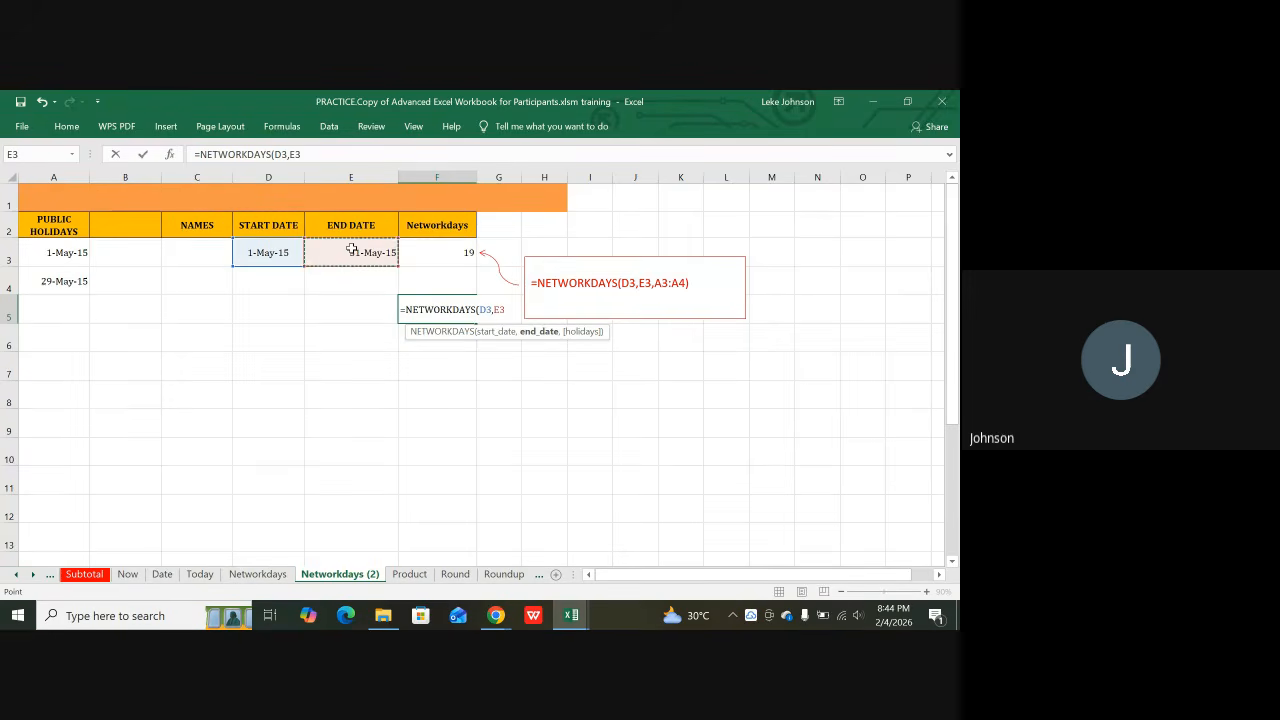
text())
key(Return)
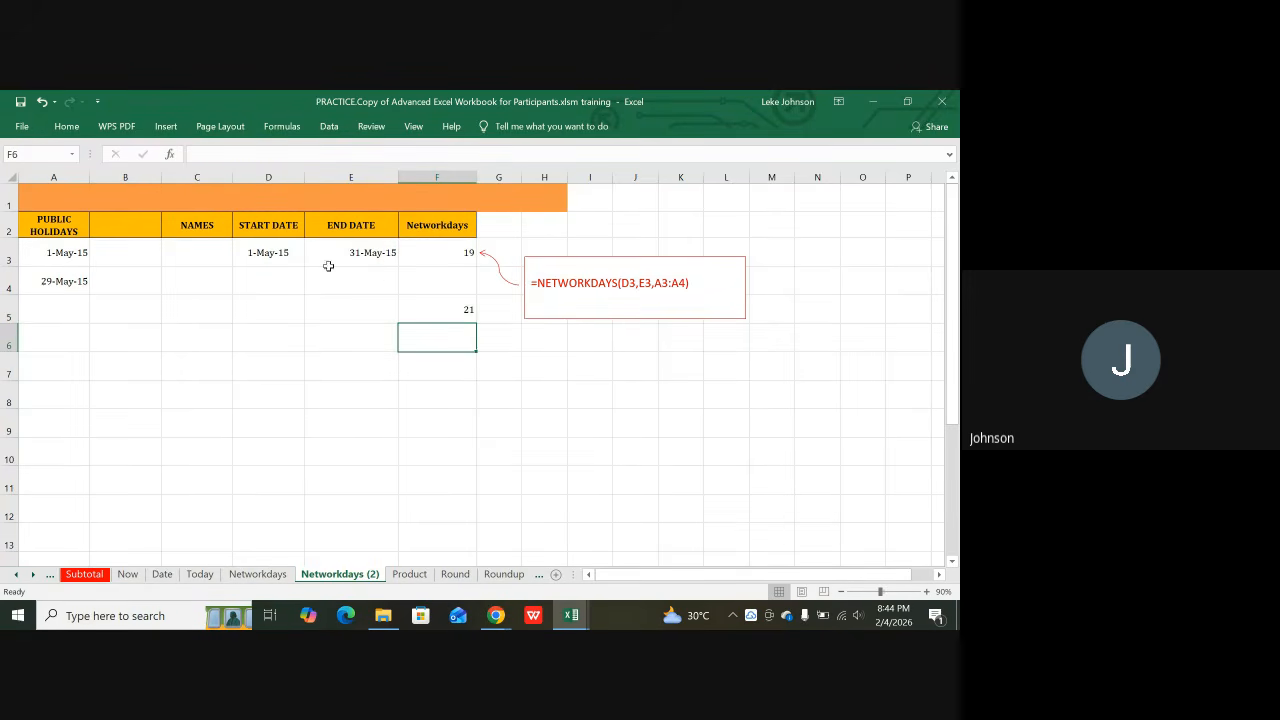
click(445, 308)
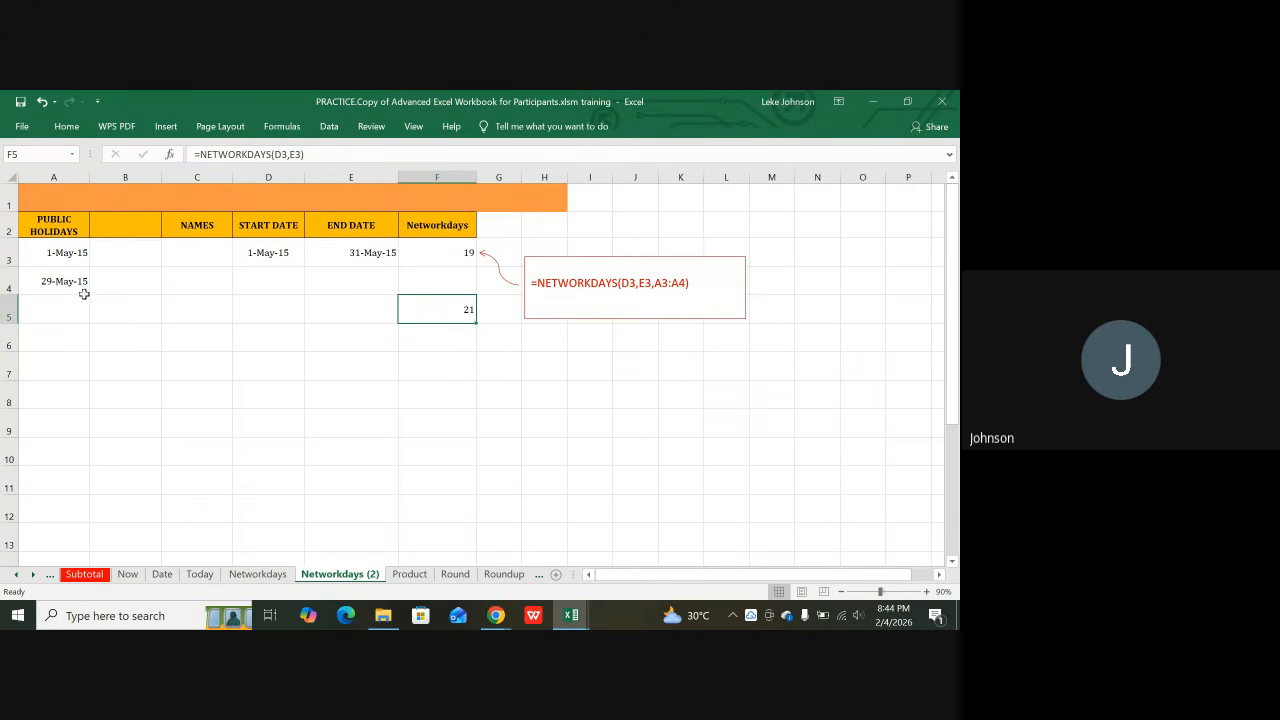
click(466, 251)
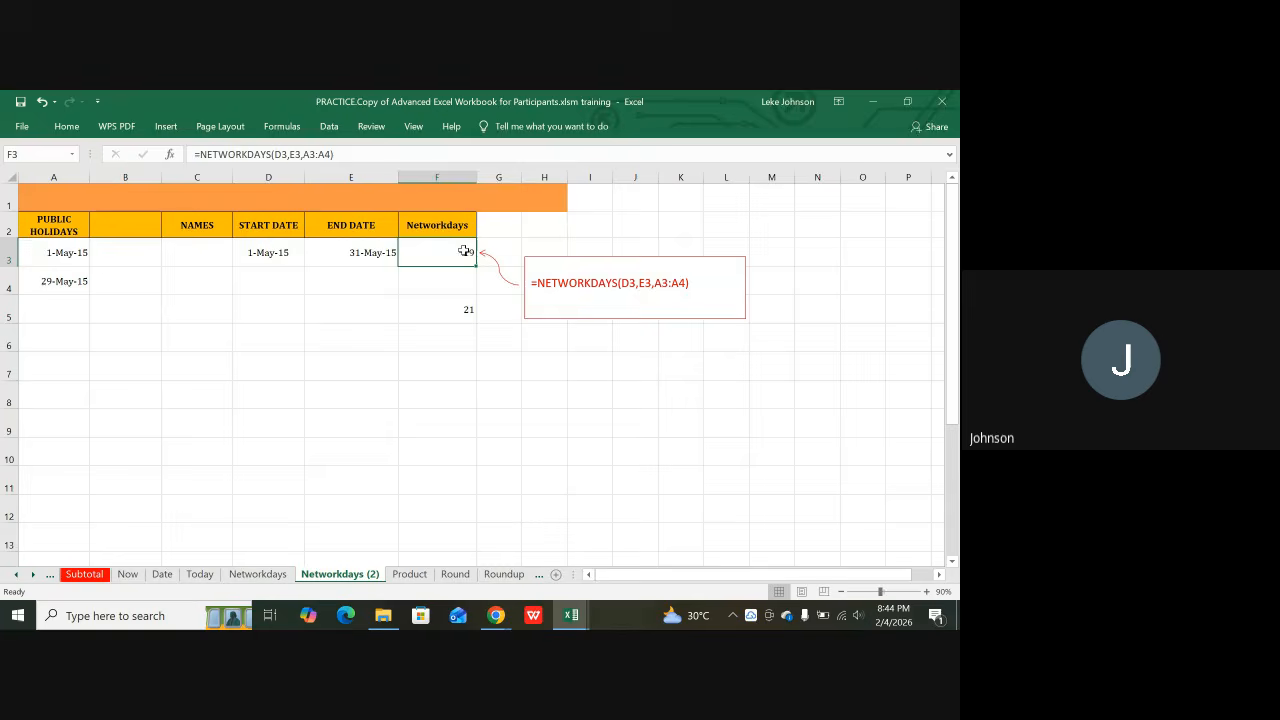
click(62, 254)
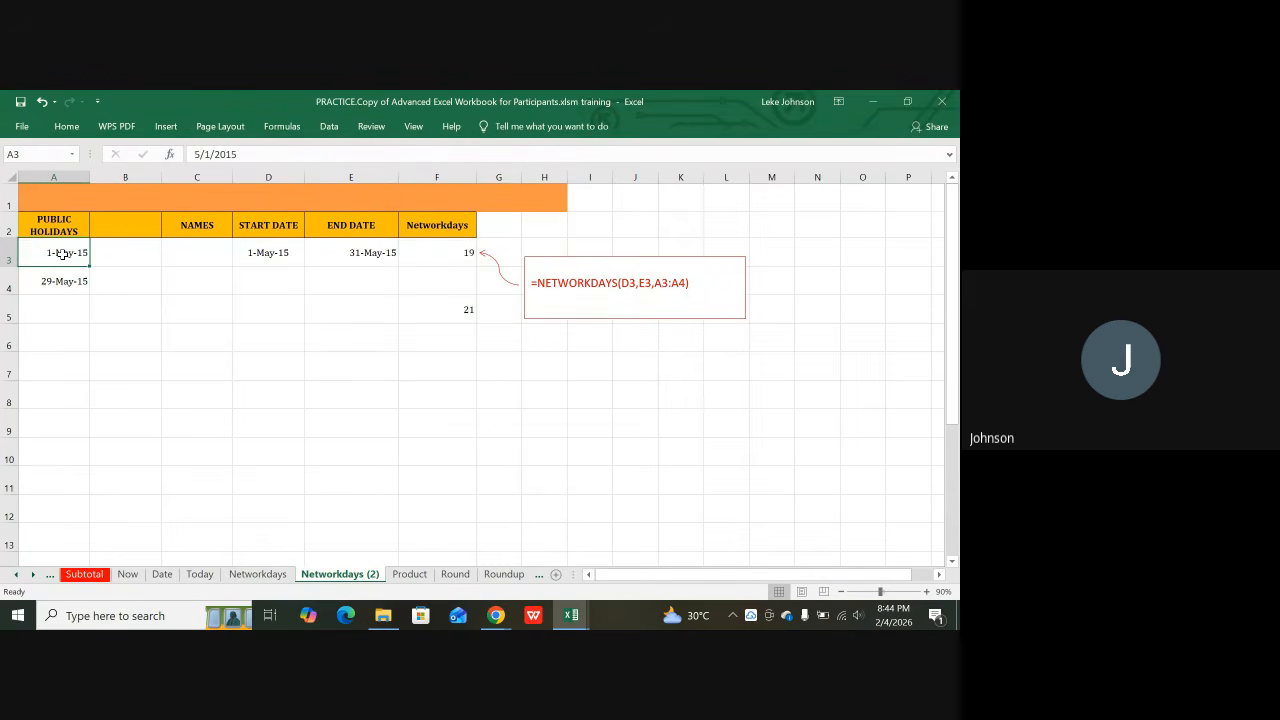
drag(58, 259, 55, 283)
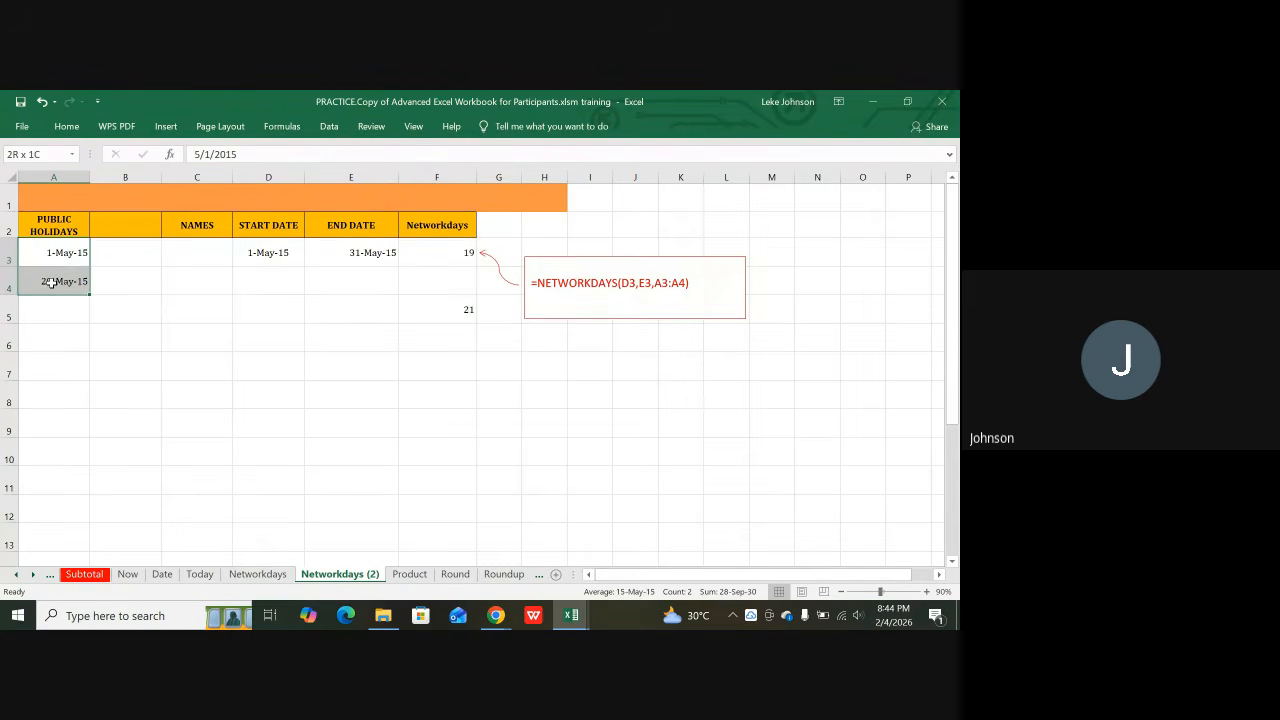
click(263, 259)
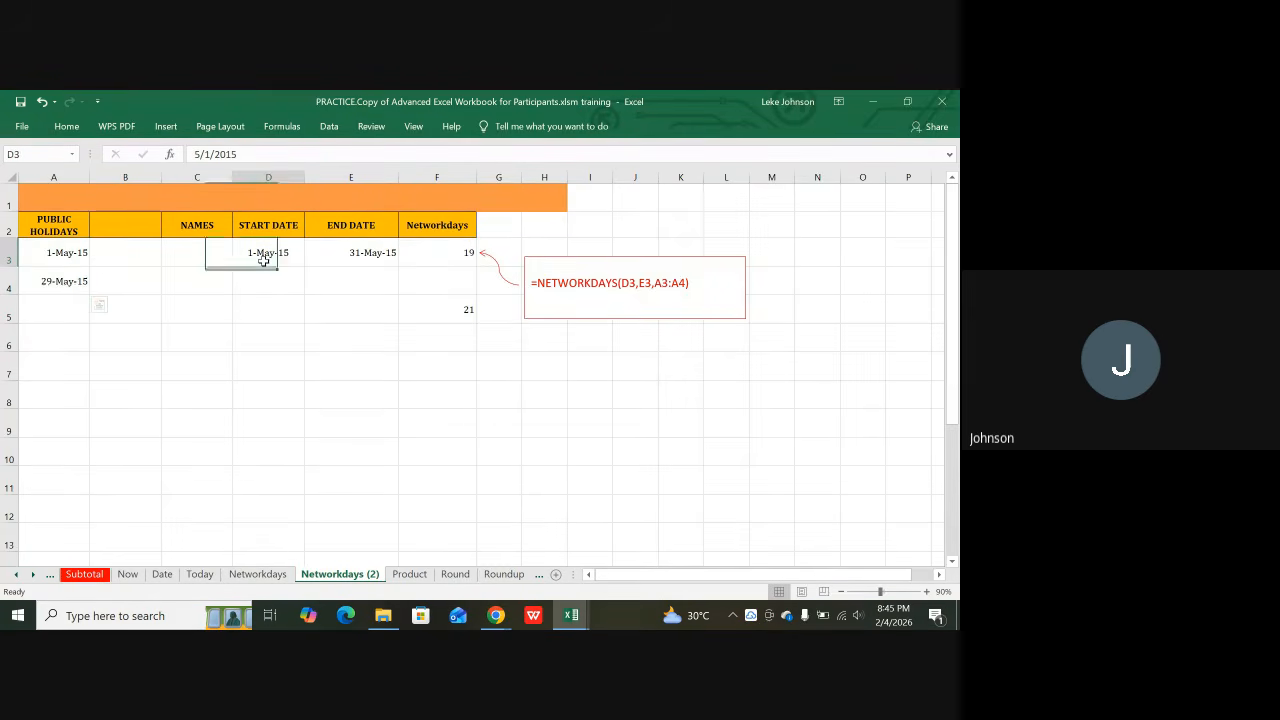
click(382, 259)
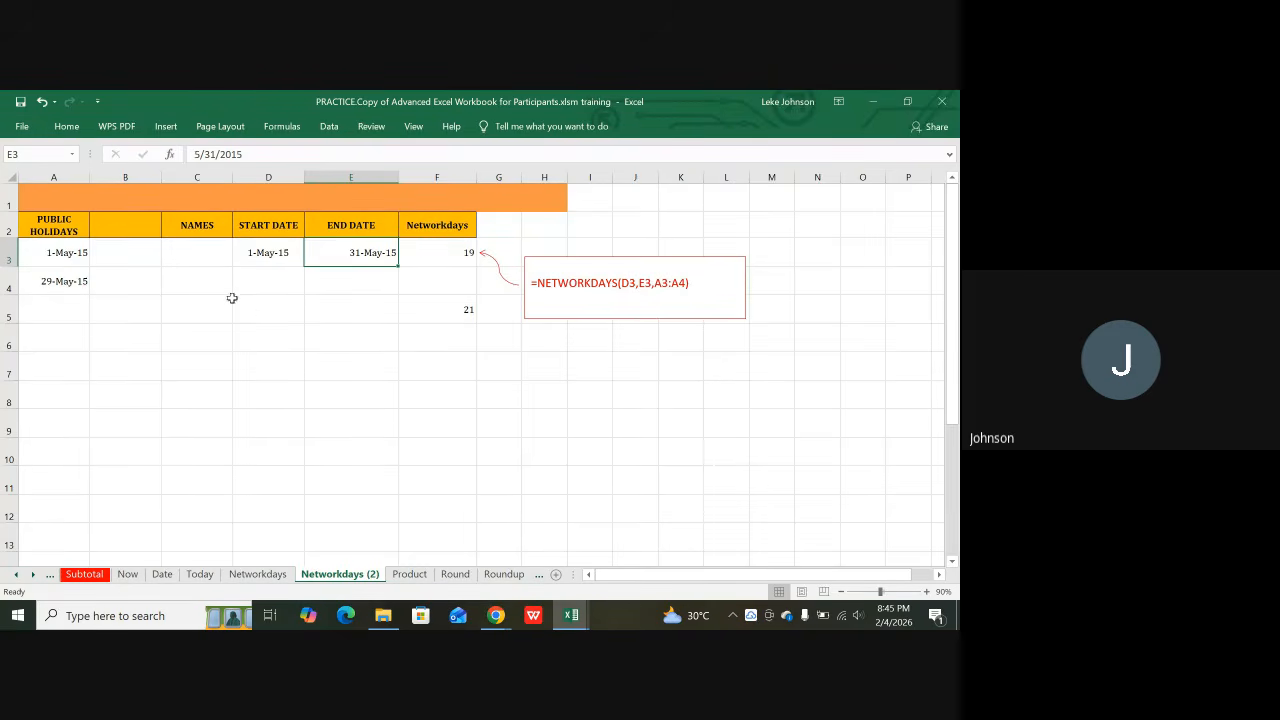
click(459, 252)
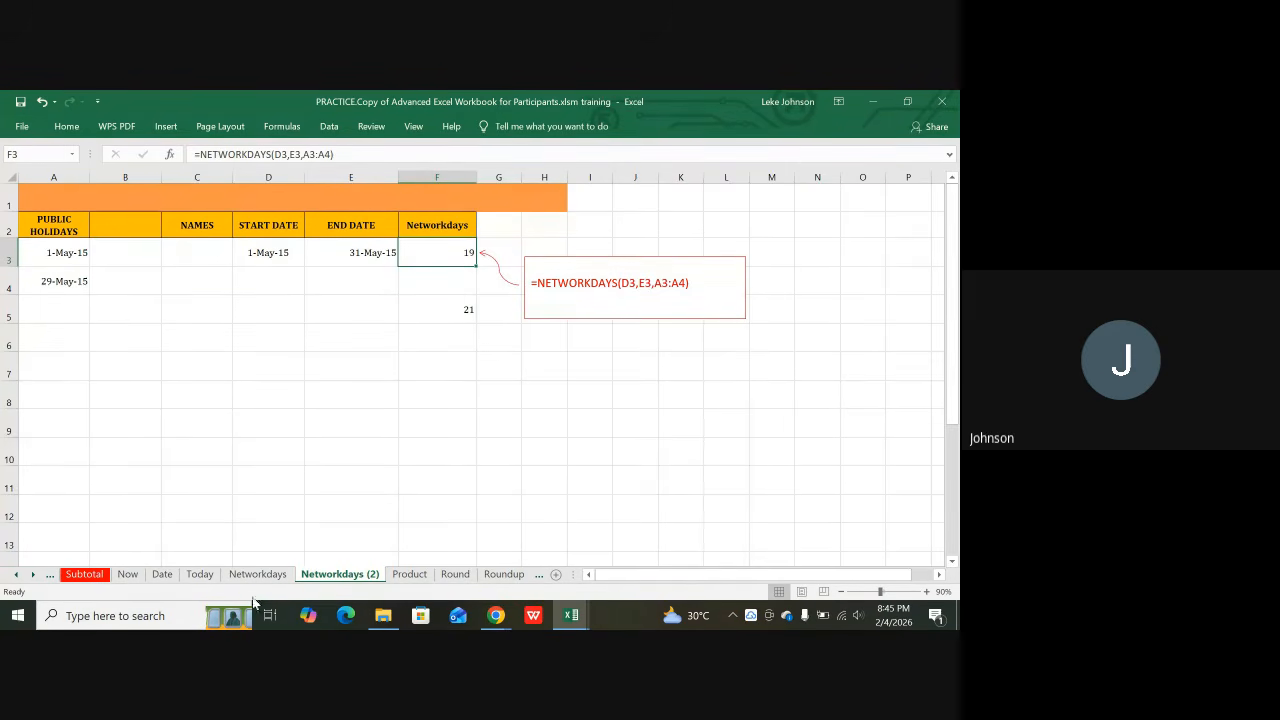
click(15, 575)
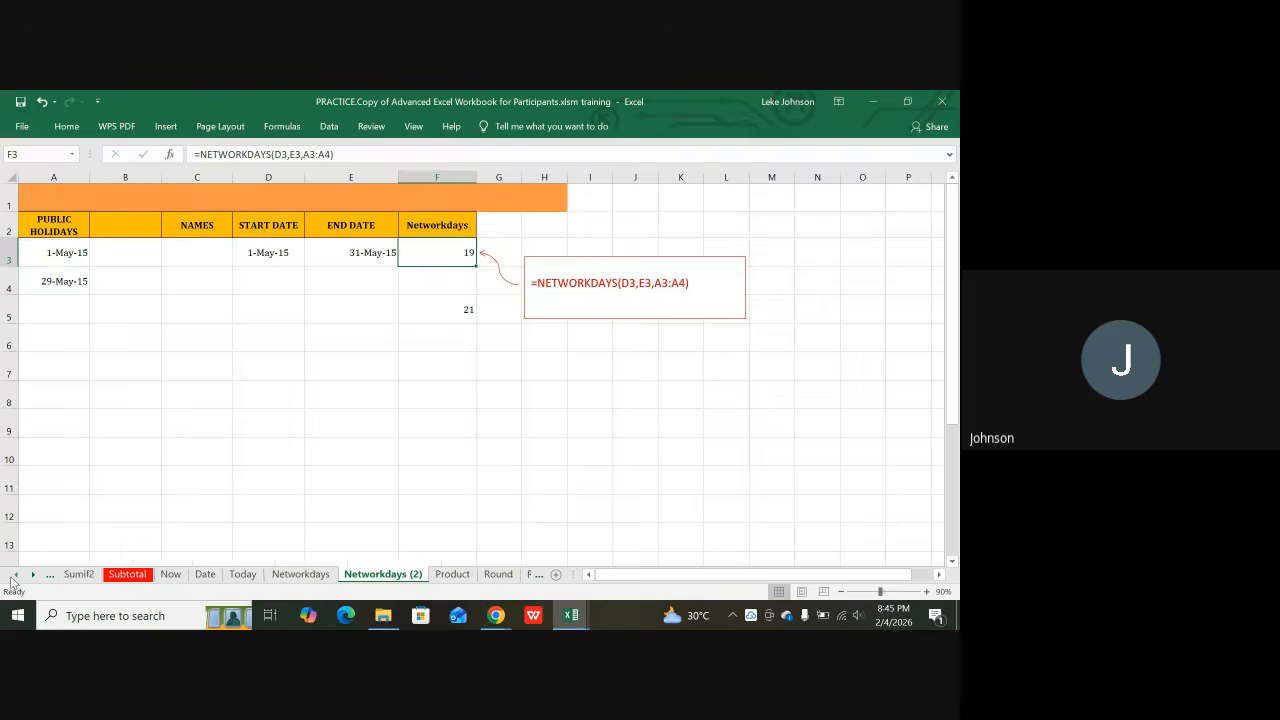
click(15, 575)
click(15, 575)
click(14, 576)
click(14, 576)
click(14, 576)
click(14, 576)
click(14, 576)
click(14, 576)
click(14, 576)
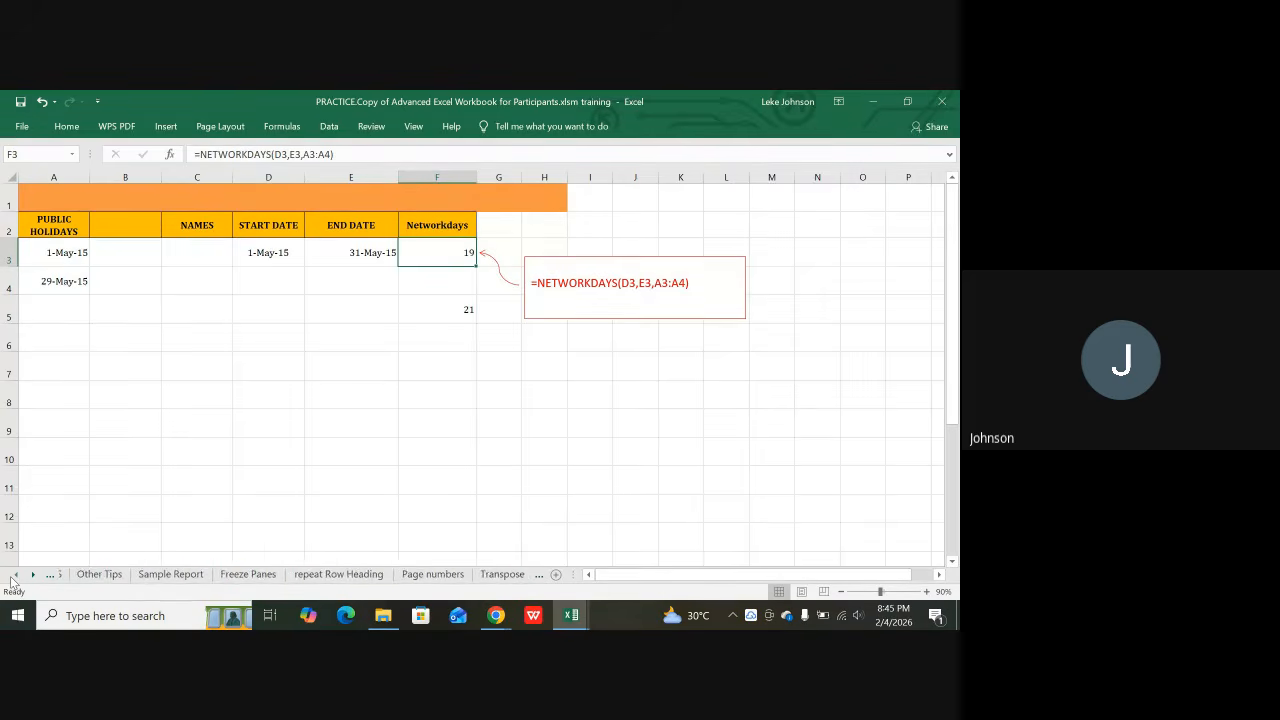
click(14, 576)
click(14, 576)
click(14, 576)
click(14, 576)
click(14, 576)
click(14, 576)
click(14, 576)
click(14, 576)
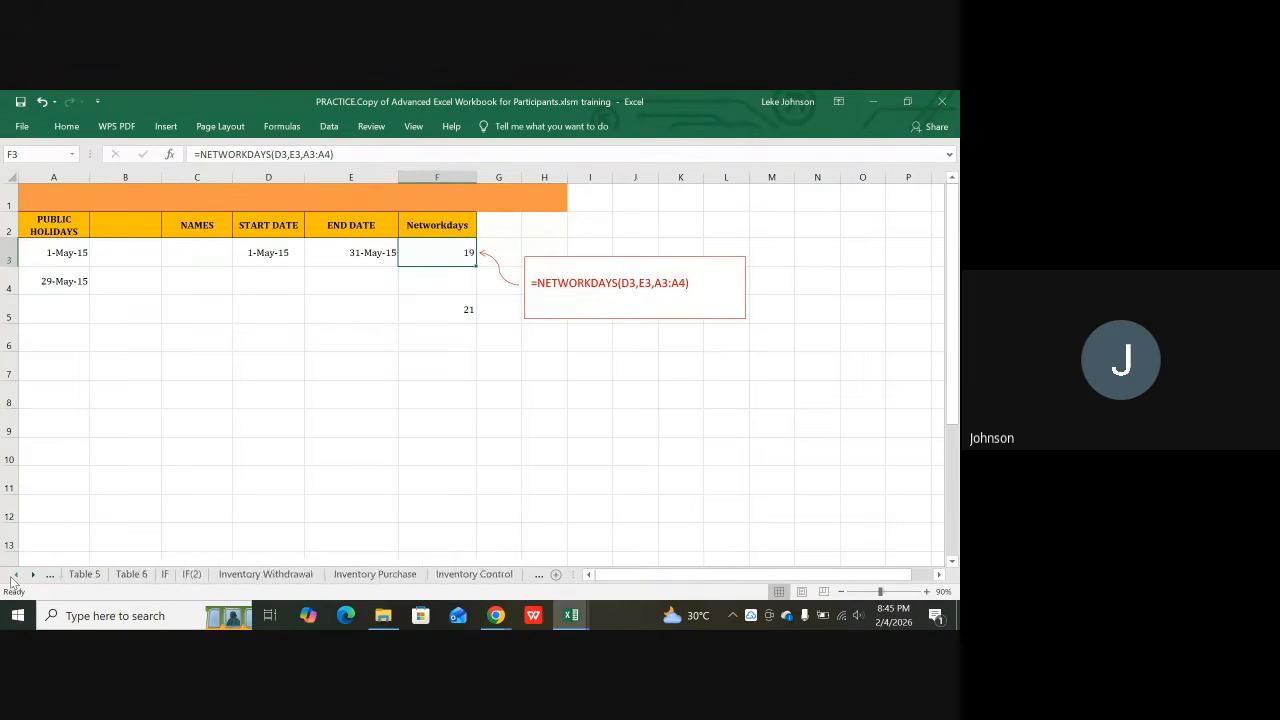
click(14, 576)
click(14, 576)
click(14, 576)
click(14, 576)
click(14, 576)
click(14, 576)
click(14, 576)
click(14, 576)
click(14, 576)
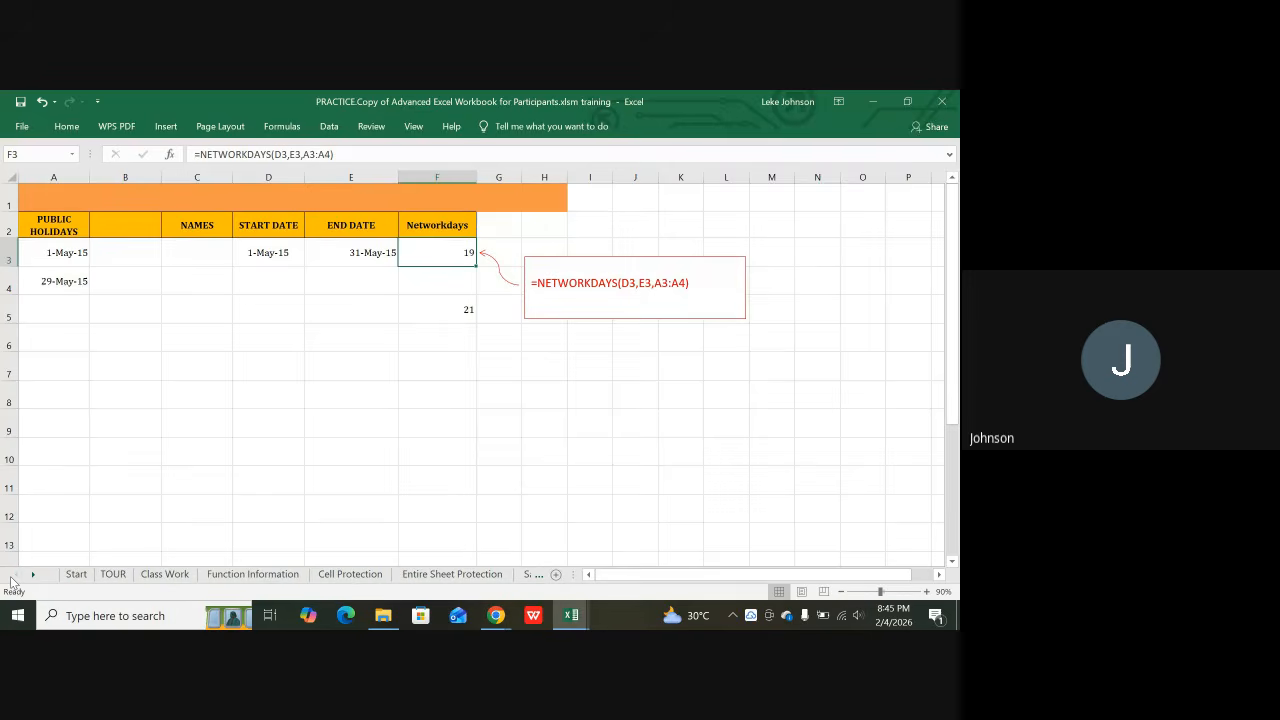
Step: Open the Function Information sheet and go over the DATE, TODAY, NOW, NETWORKDAYS and WORKDAY entries
click(264, 577)
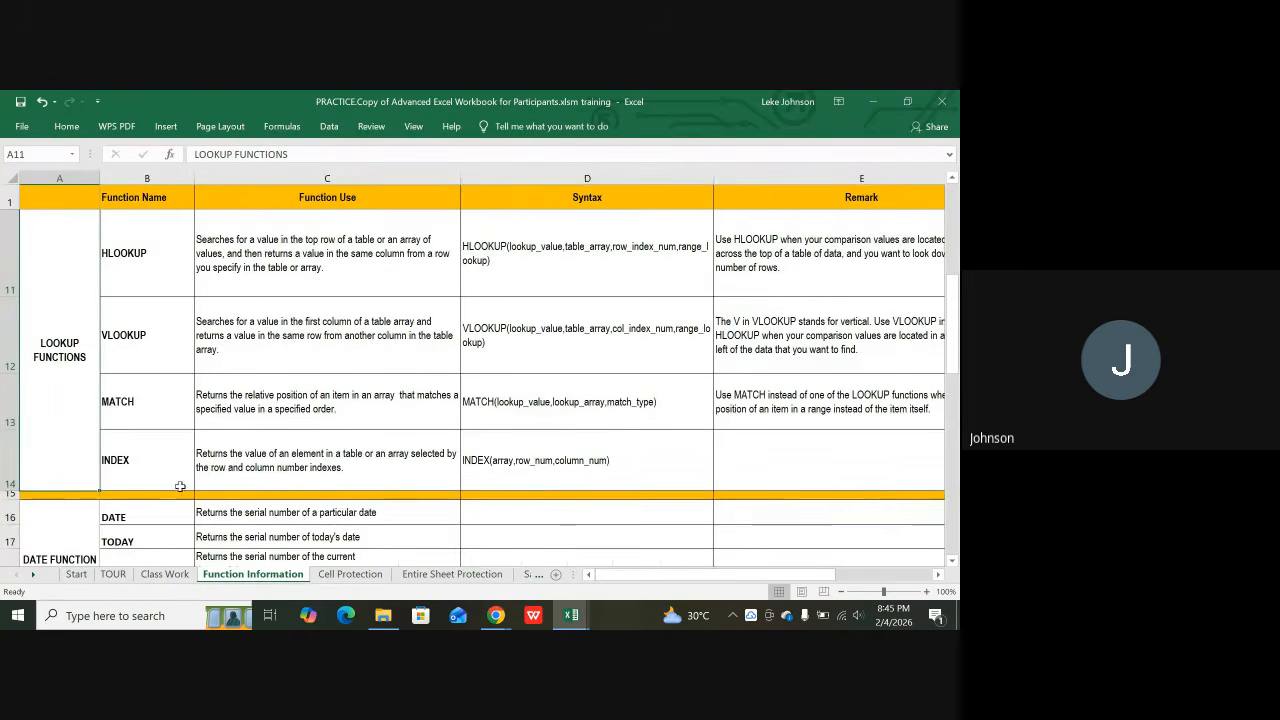
scroll(178, 487, down, 3)
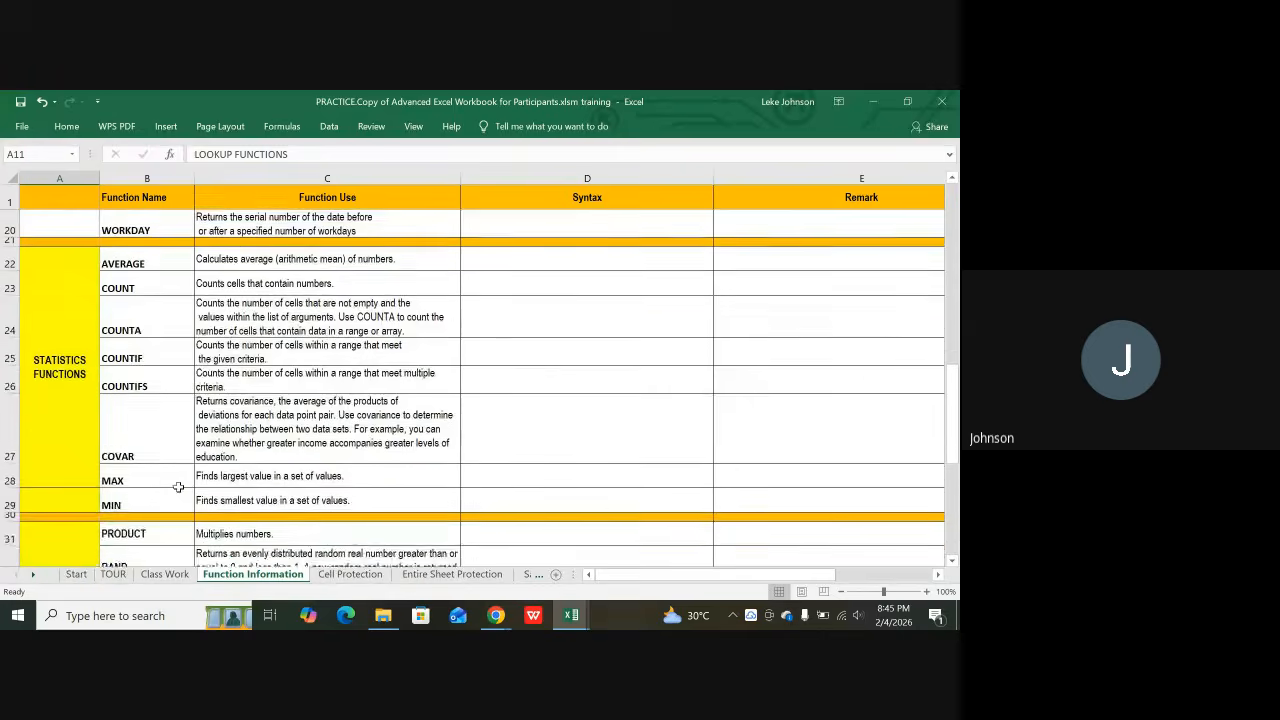
scroll(178, 487, up, 1)
scroll(178, 487, up, 1)
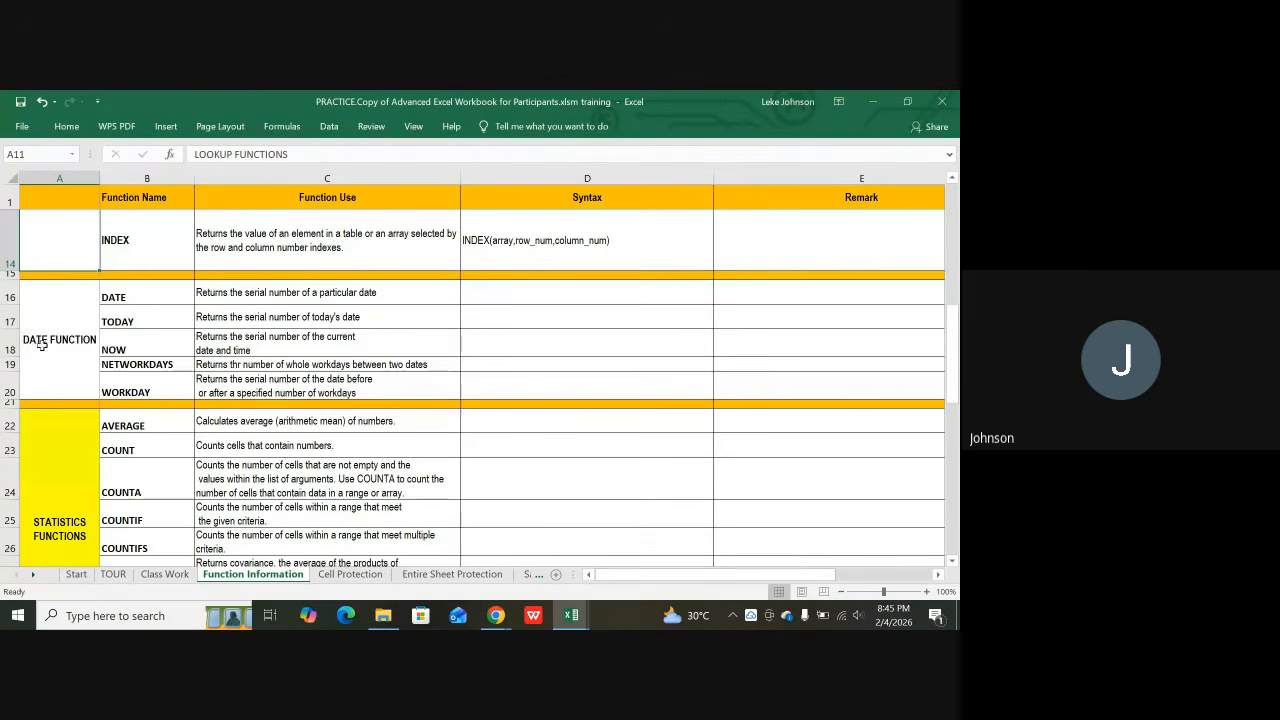
click(118, 298)
click(120, 320)
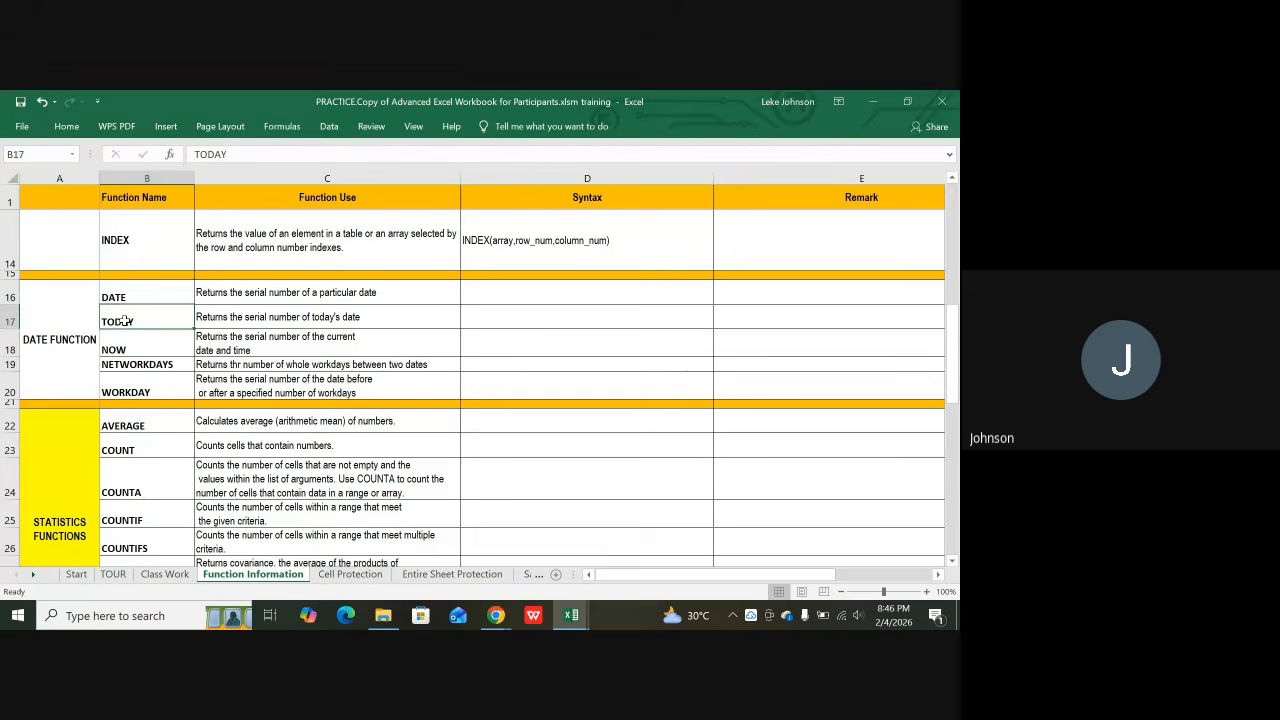
click(117, 343)
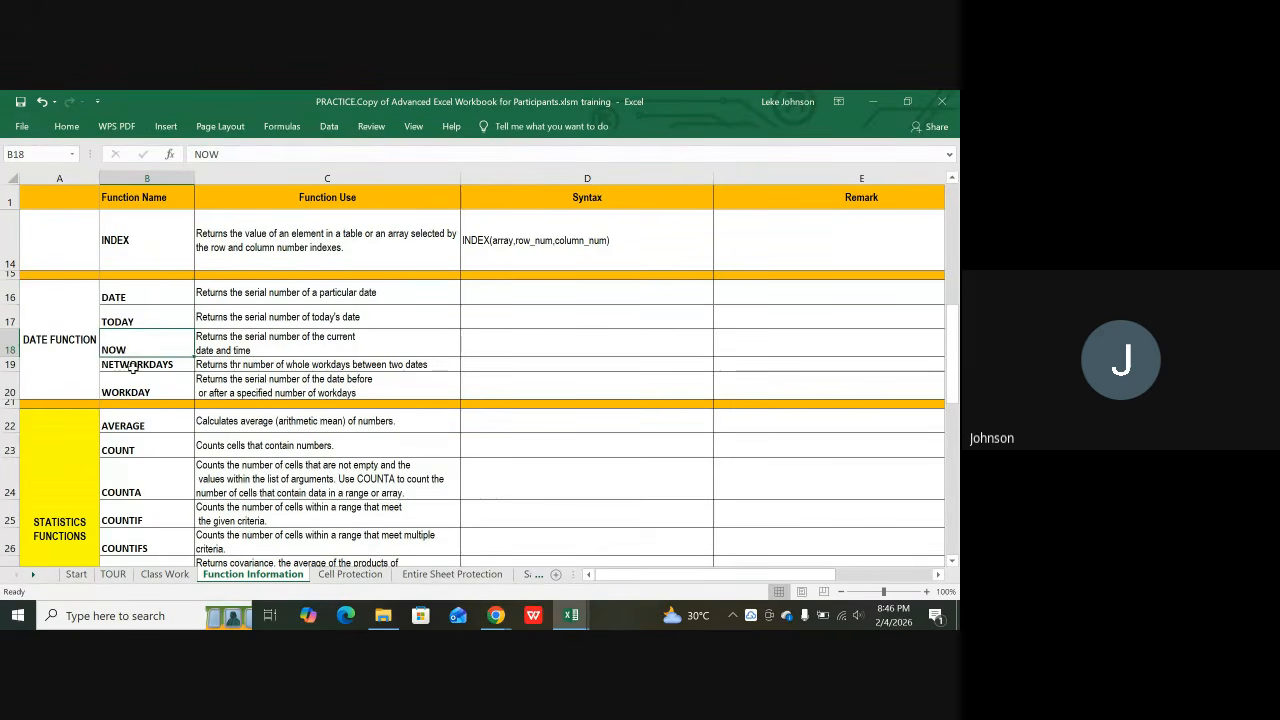
click(132, 366)
click(123, 392)
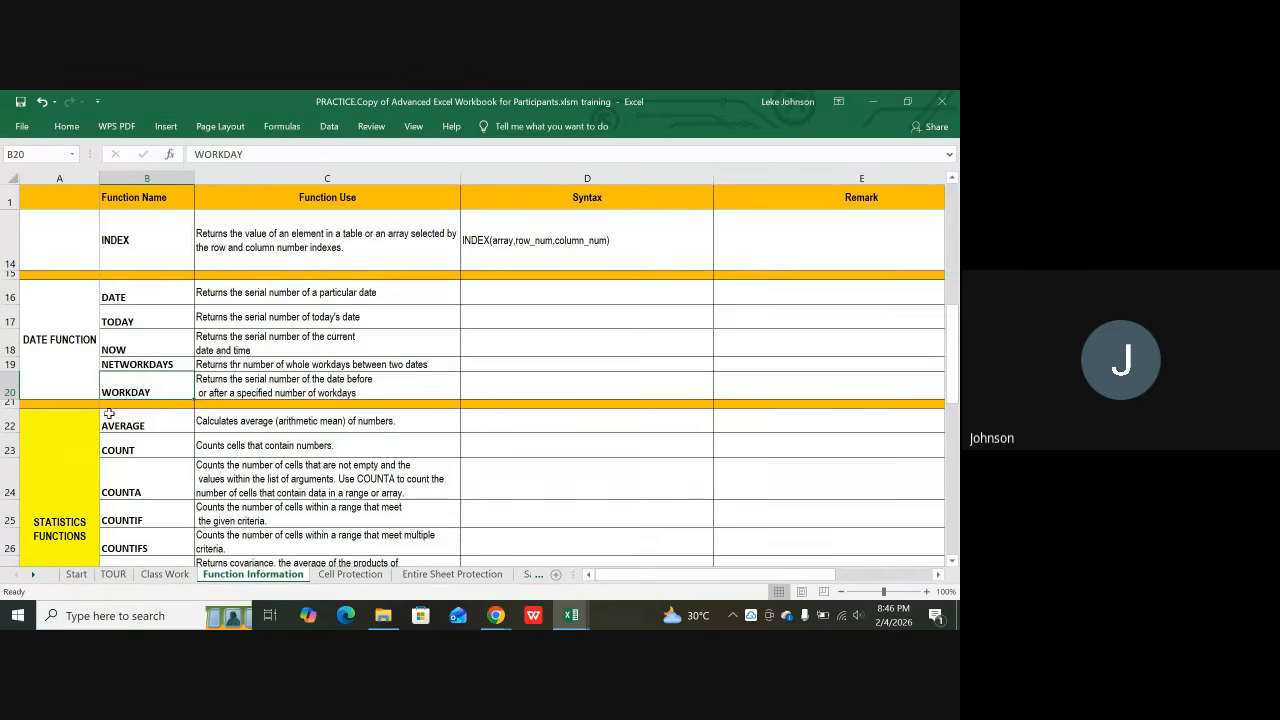
Step: Scroll to the math entries and go over PRODUCT, RAND, ROUND, ROUNDUP and ROUNDDOWN
scroll(80, 430, up, 4)
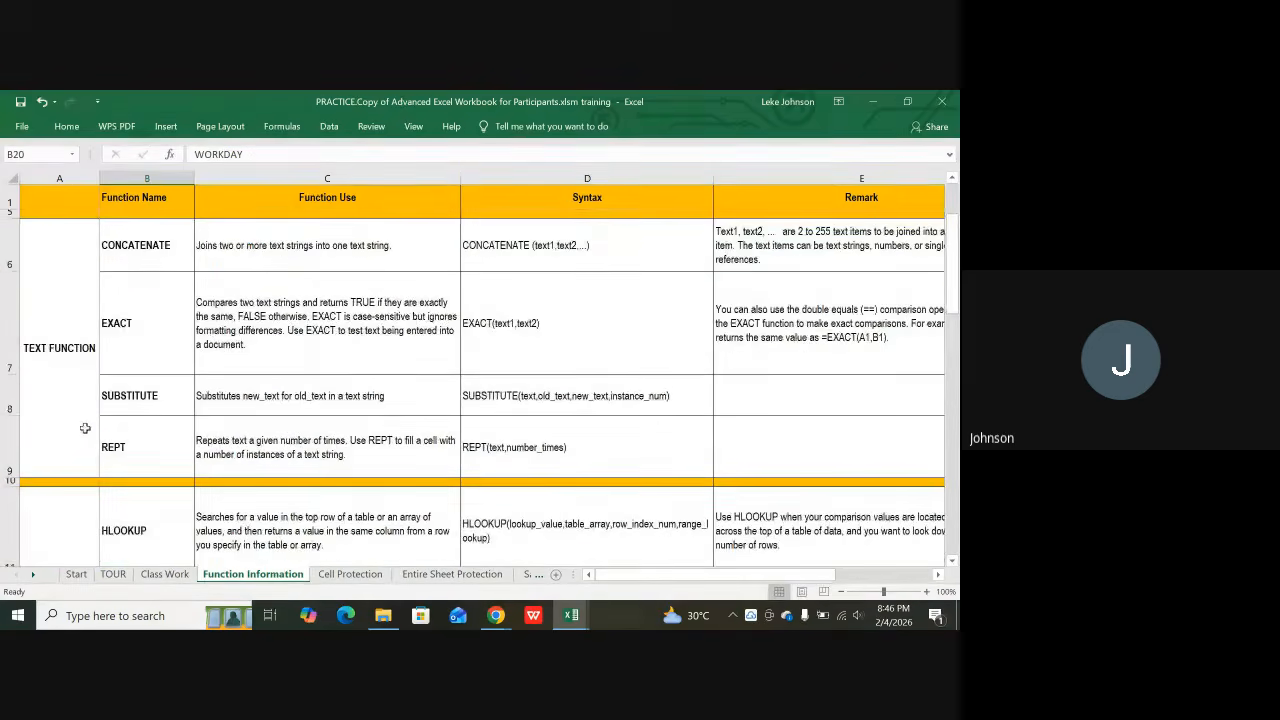
scroll(86, 427, down, 3)
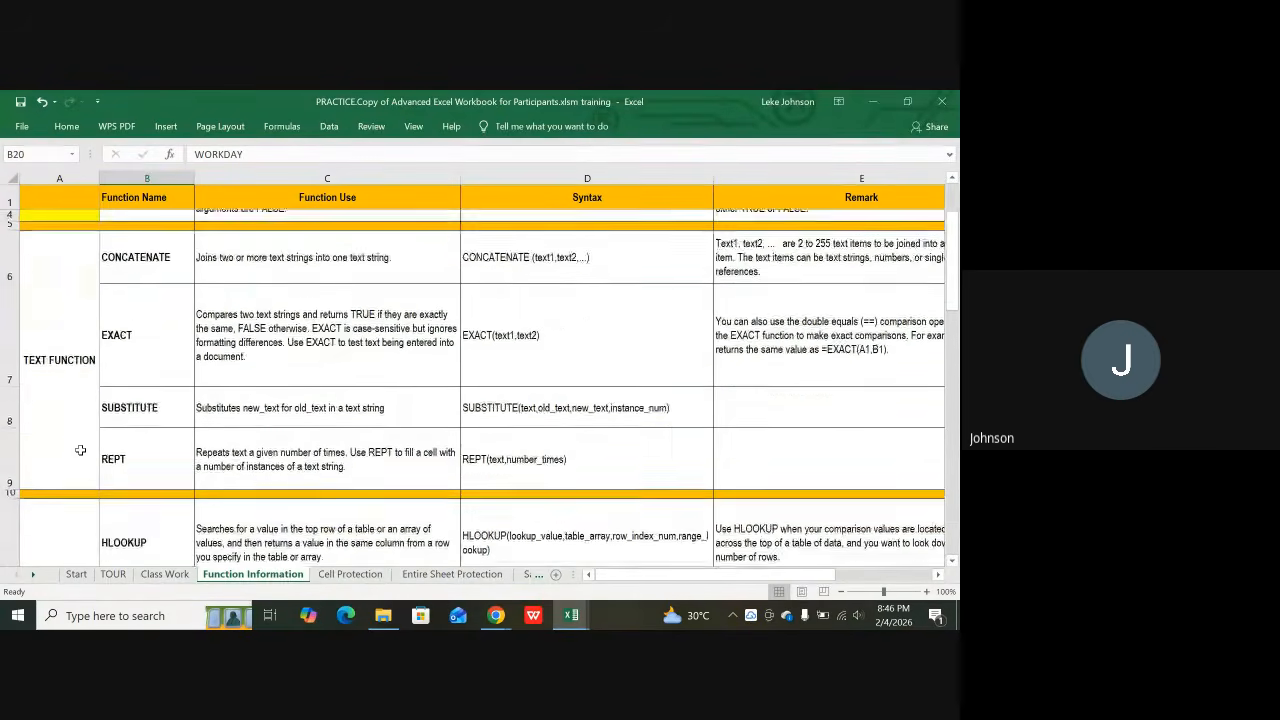
scroll(81, 450, down, 5)
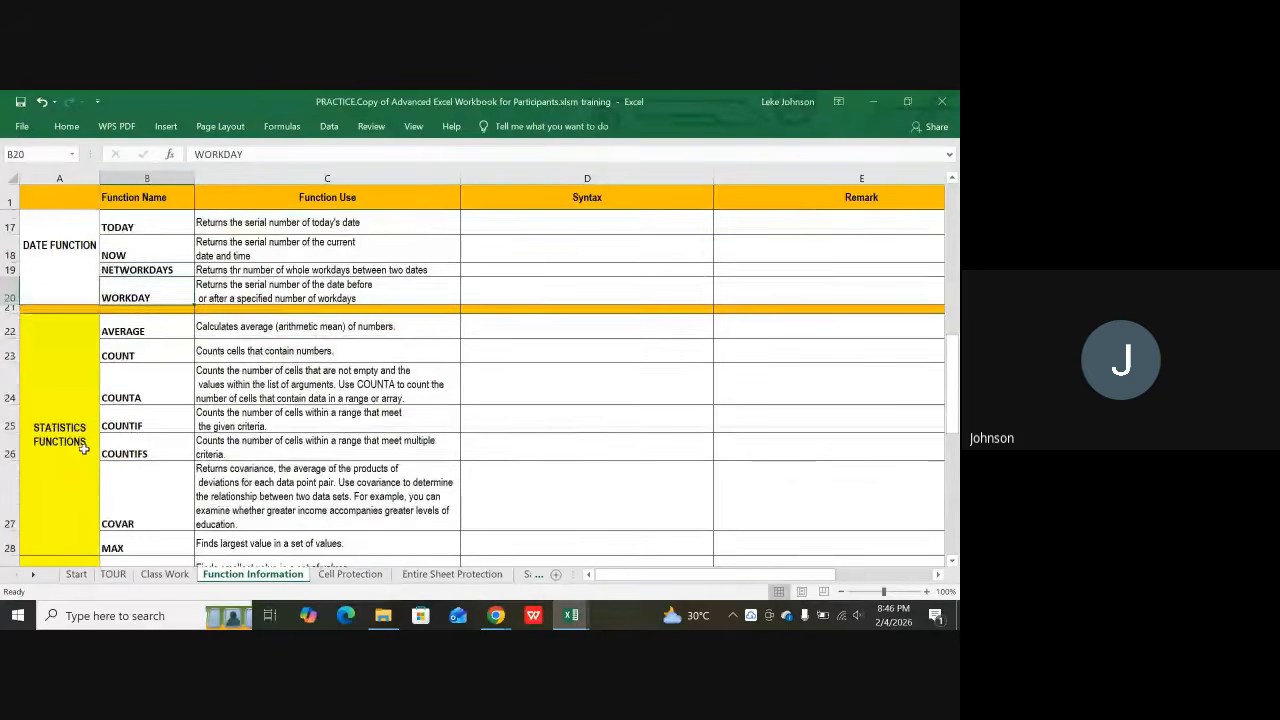
scroll(84, 449, down, 1)
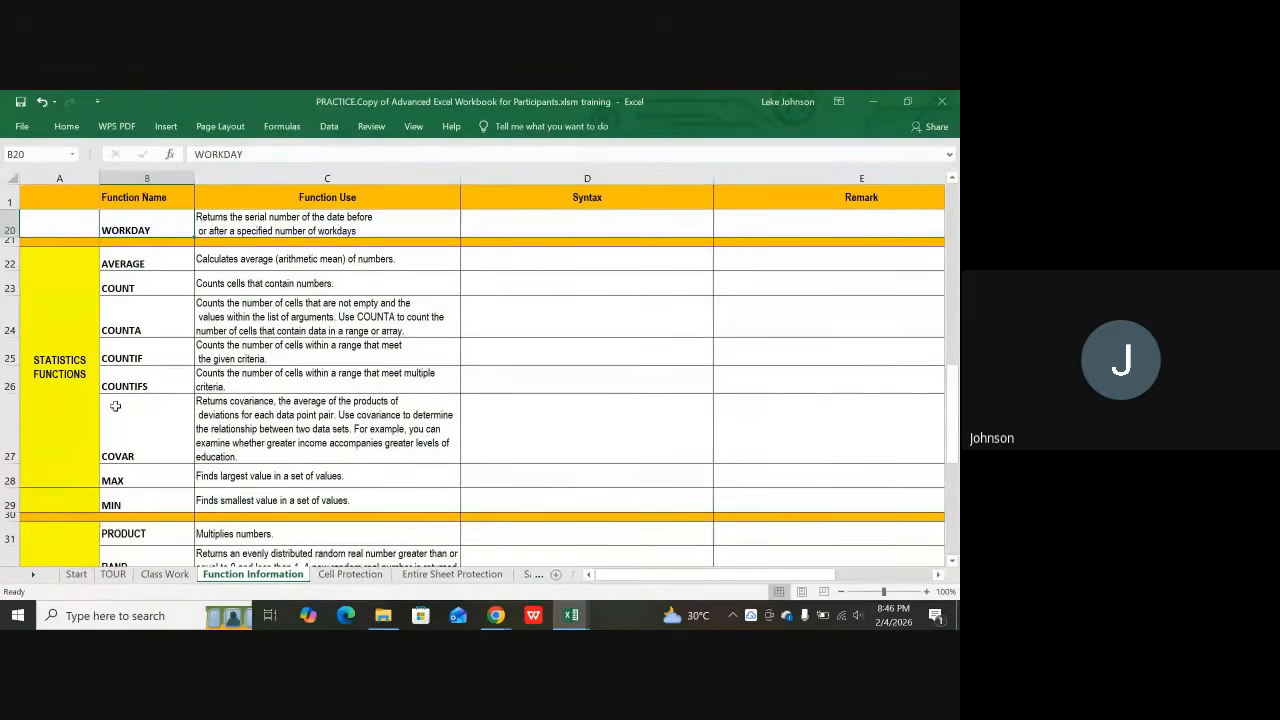
scroll(123, 404, down, 3)
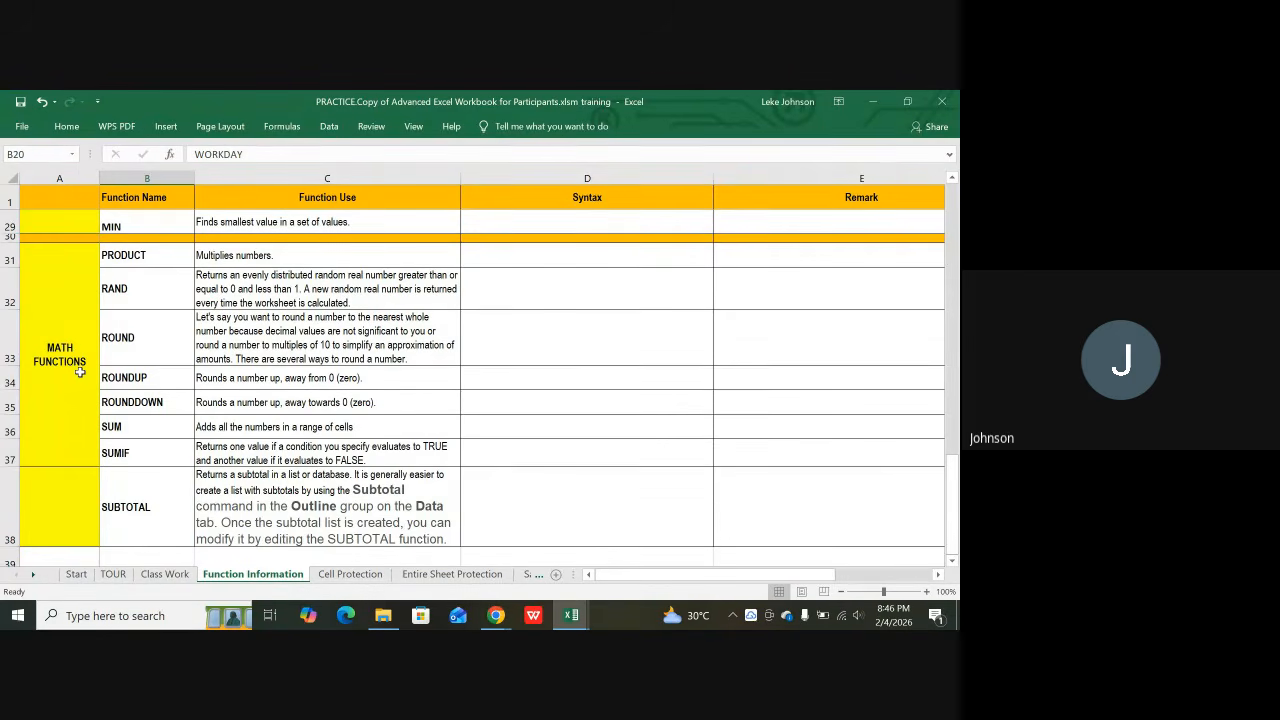
click(132, 259)
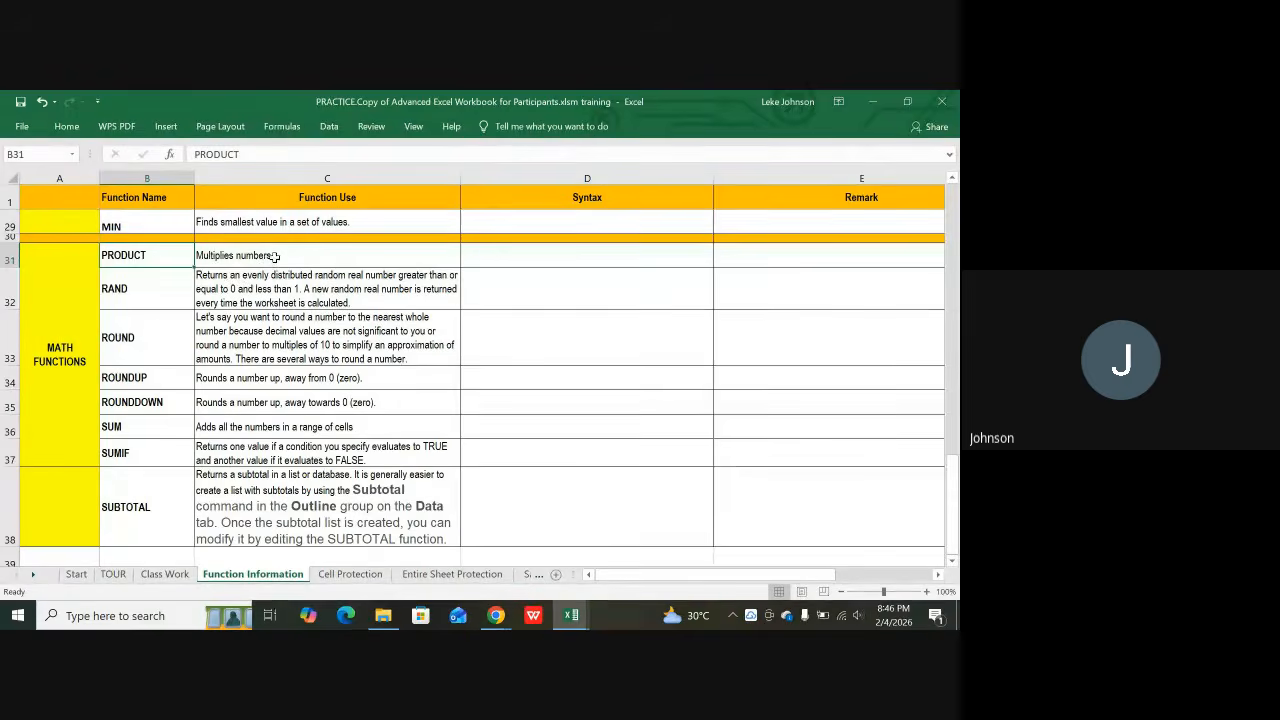
click(138, 289)
click(128, 340)
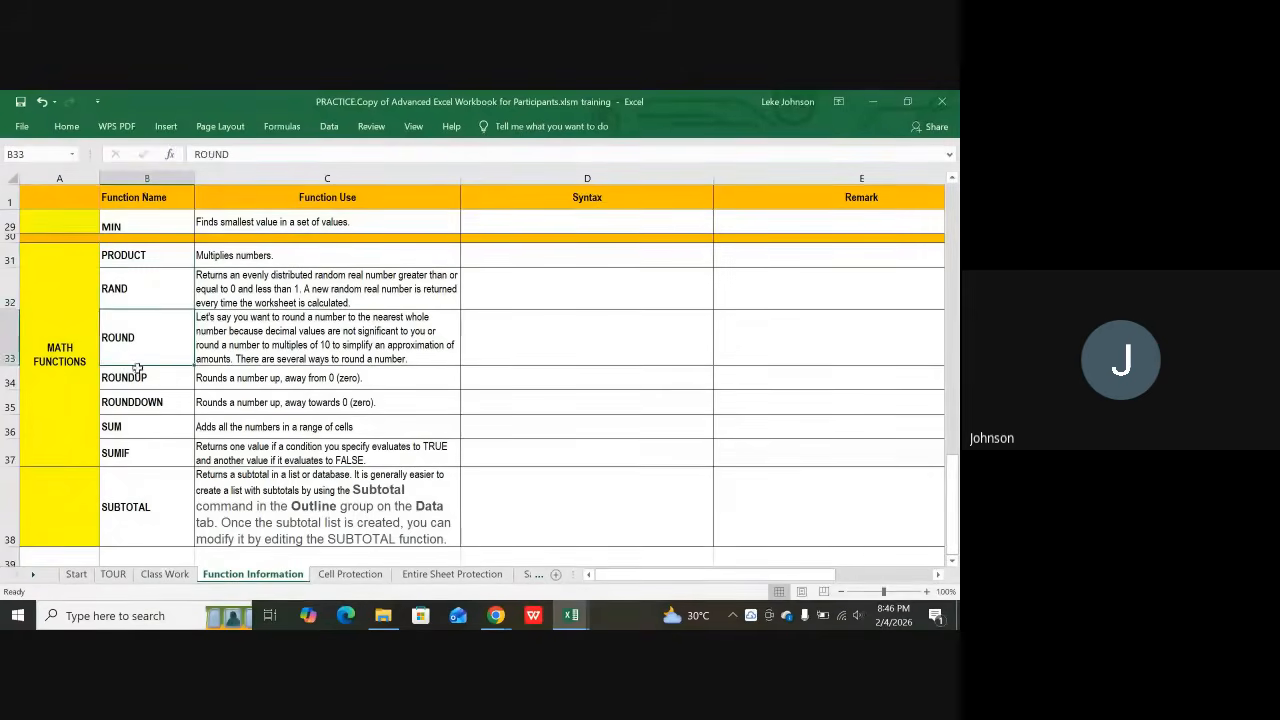
click(136, 376)
click(135, 406)
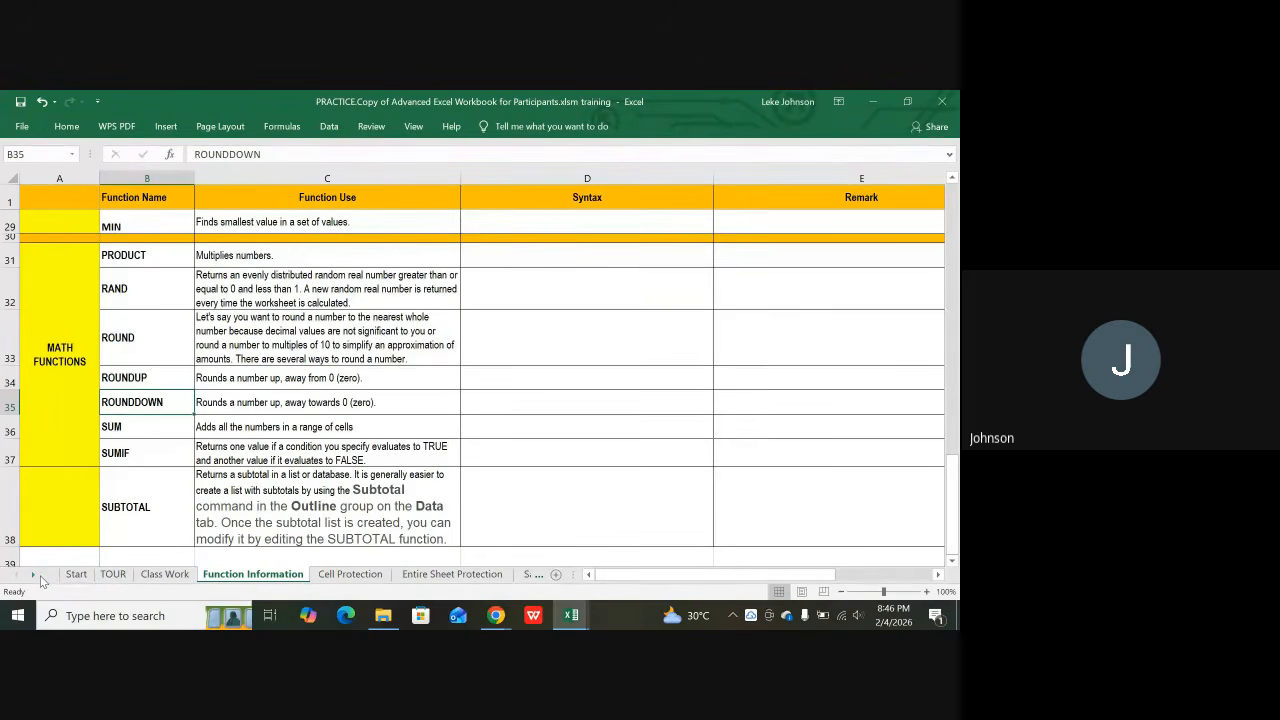
drag(40, 578, 41, 580)
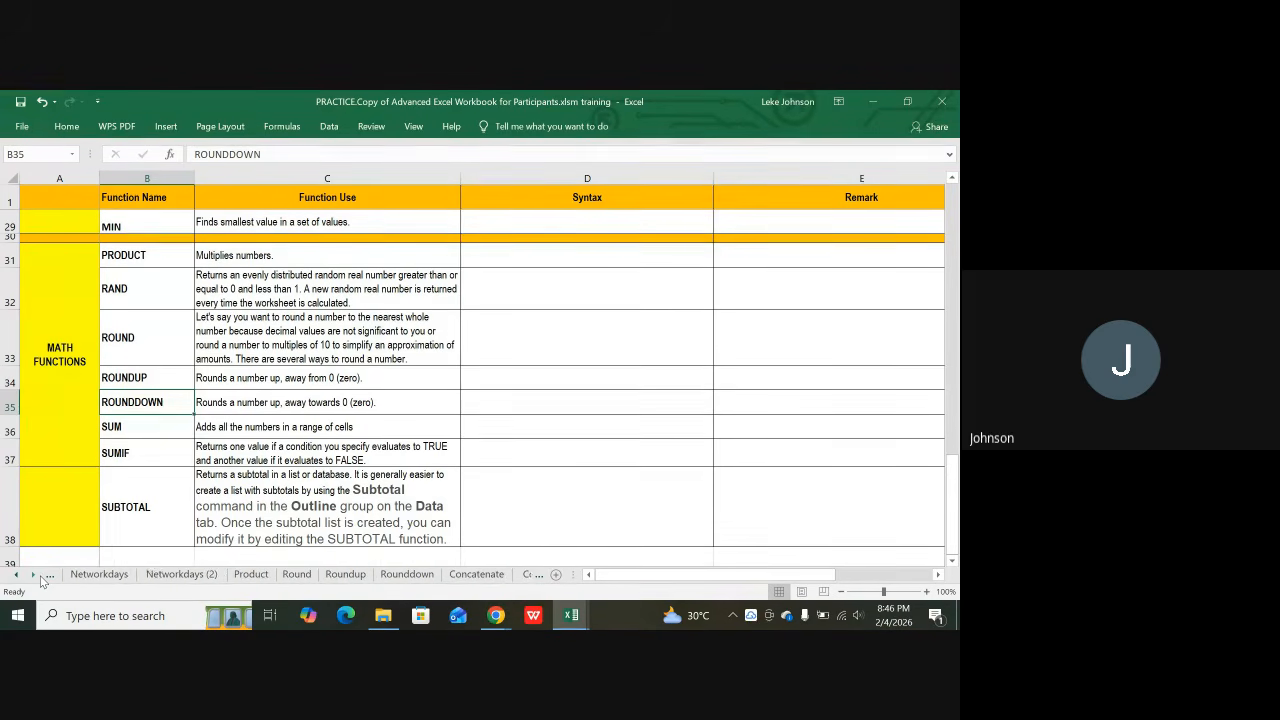
Step: On the Product sheet, review the =PRODUCT(G3:H3) totals 225, 192, 126 and 328 in I3:I6
click(255, 578)
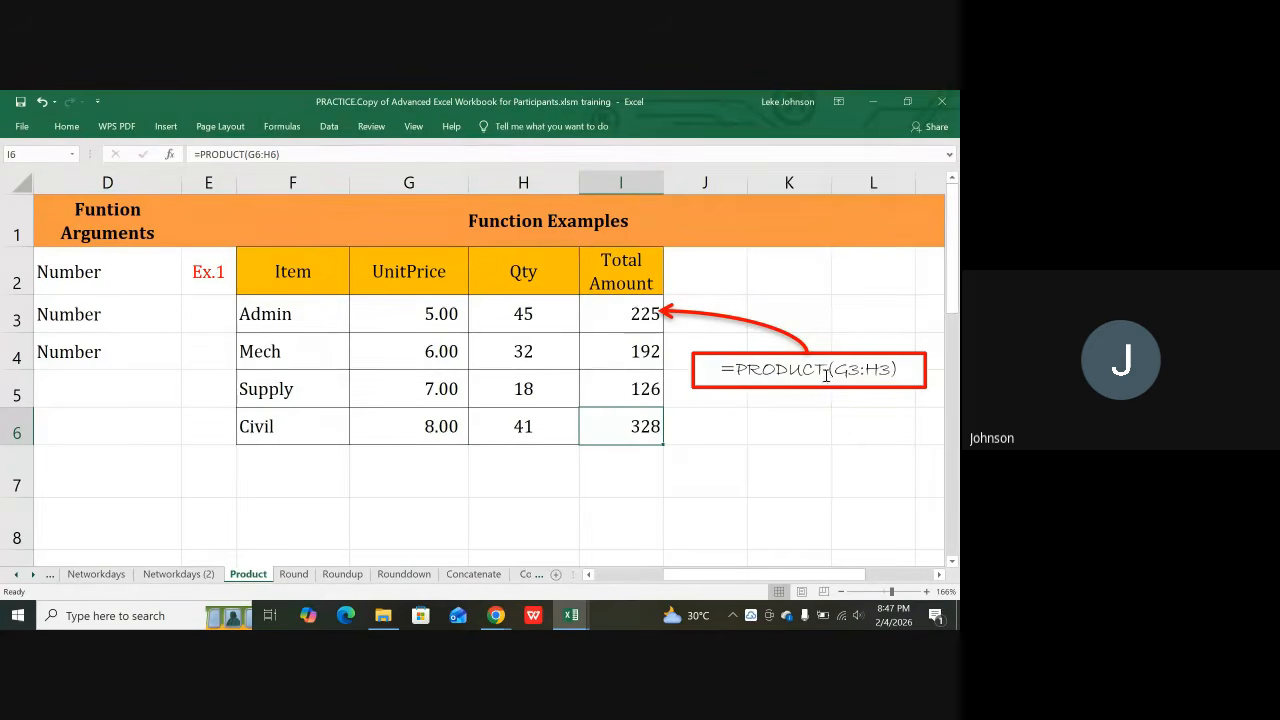
click(400, 316)
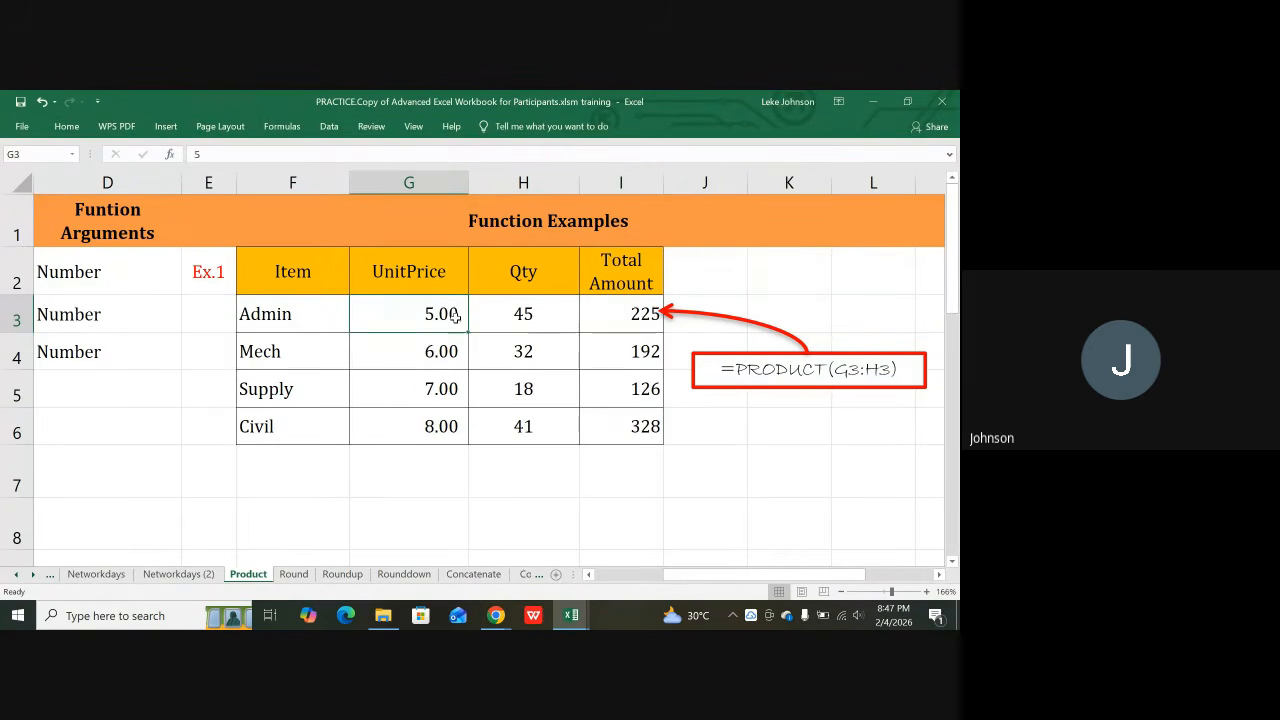
drag(455, 317, 491, 316)
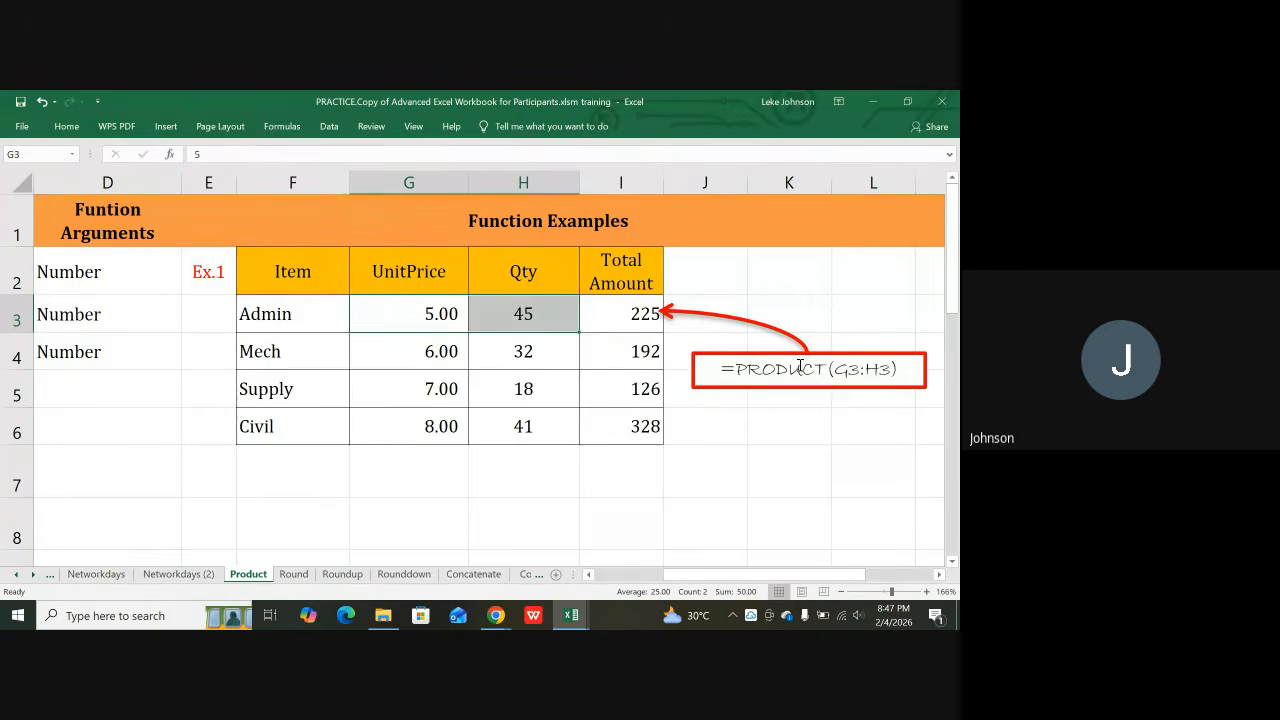
click(440, 313)
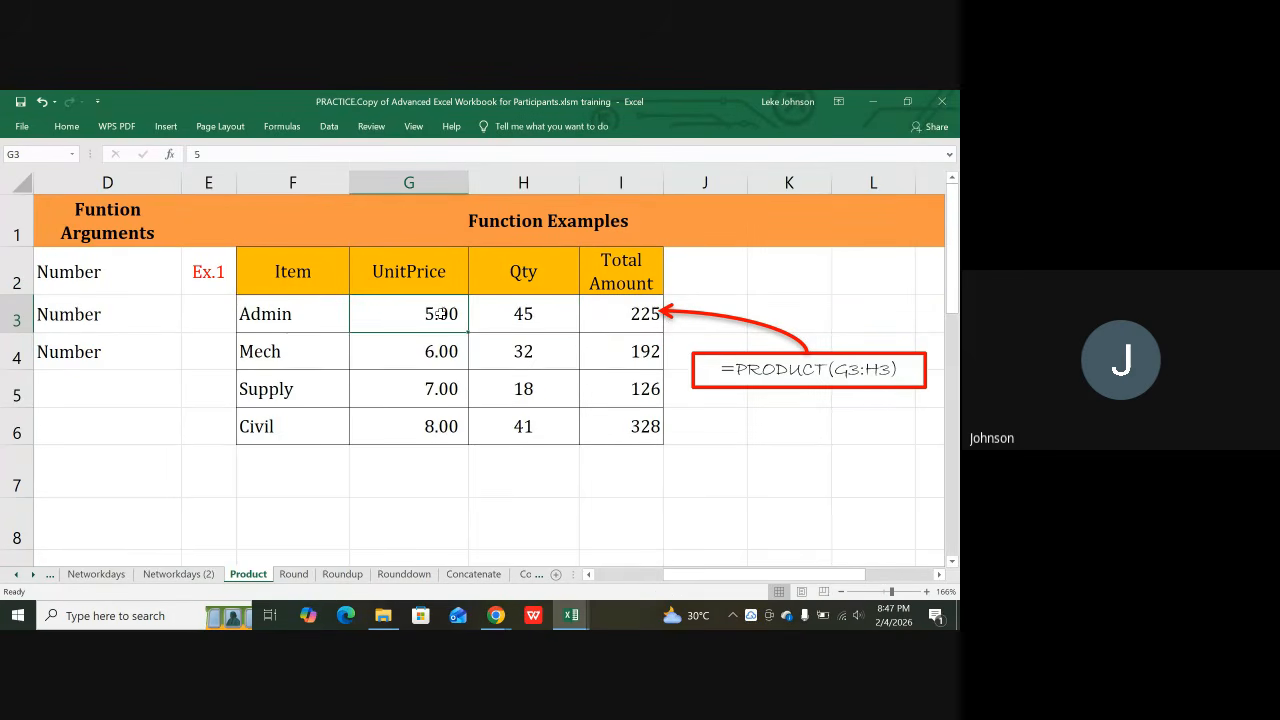
click(521, 313)
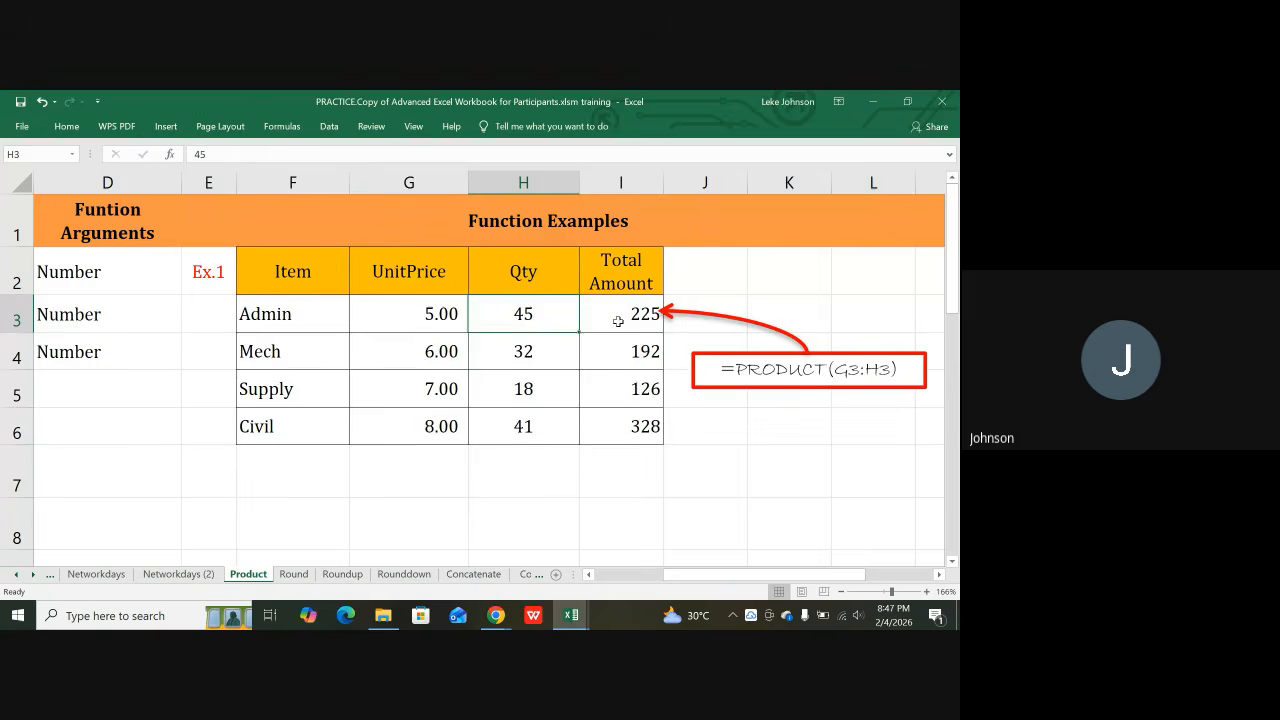
click(620, 319)
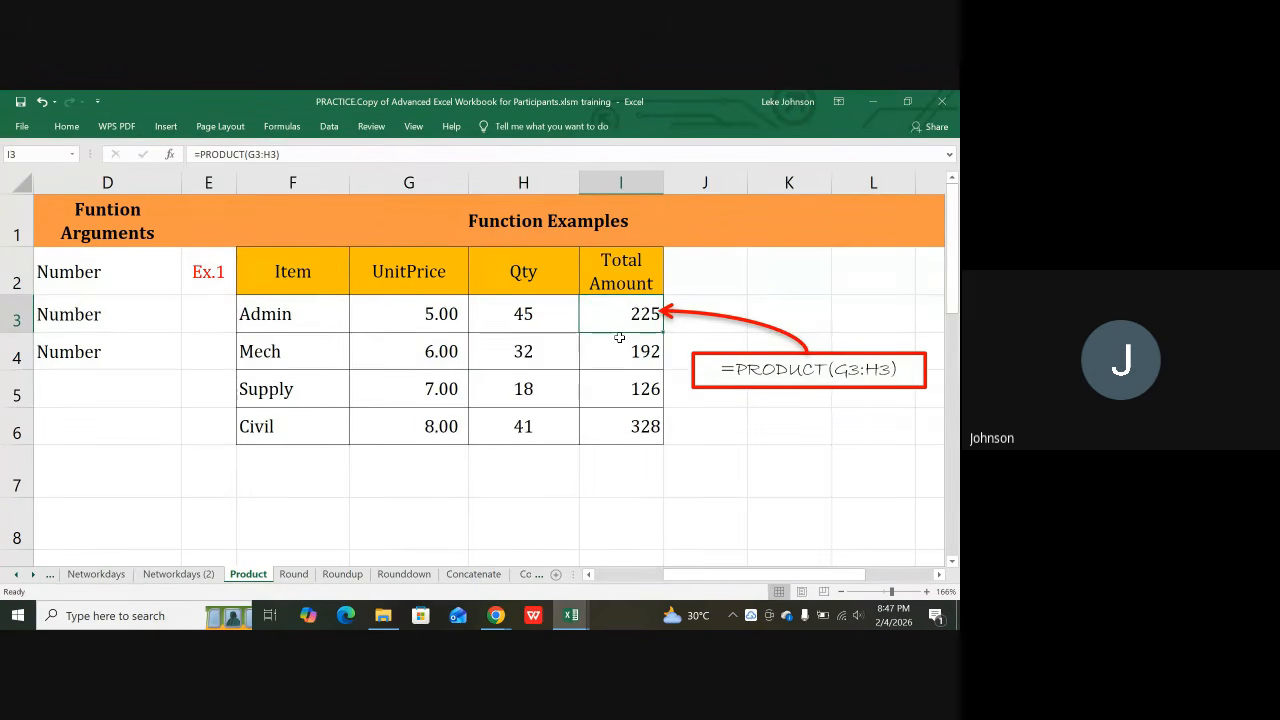
click(618, 352)
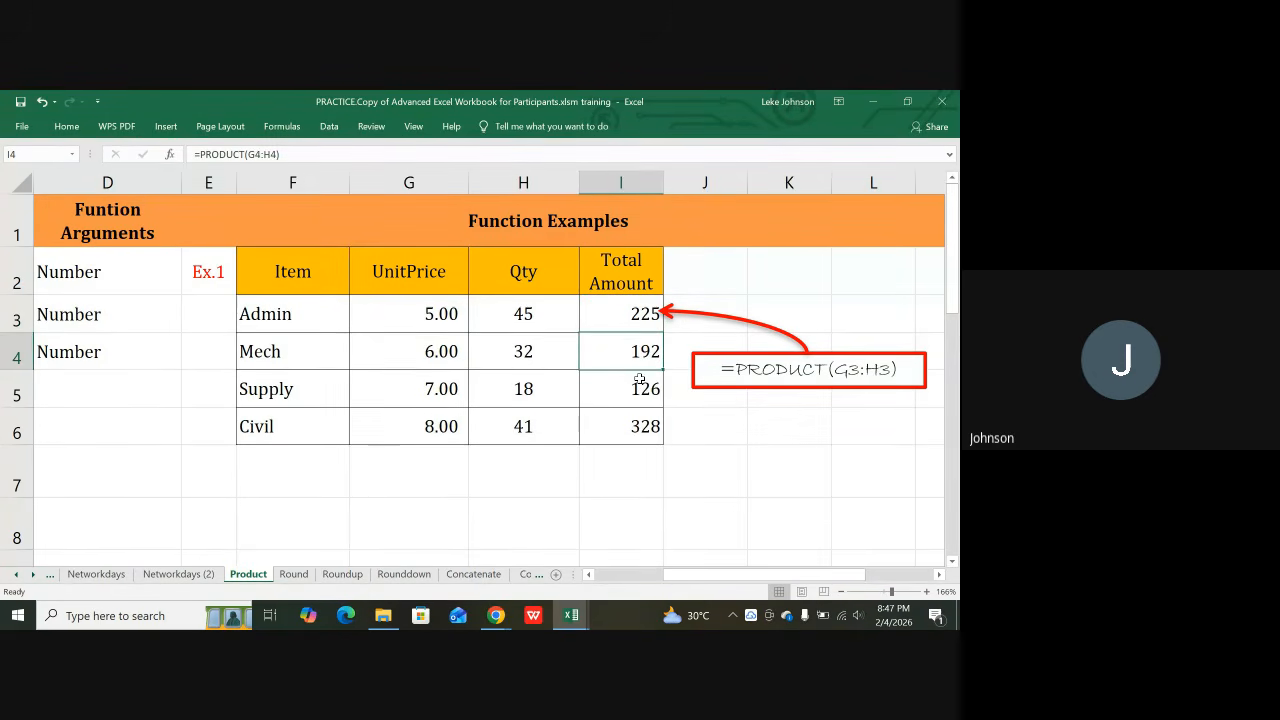
click(638, 390)
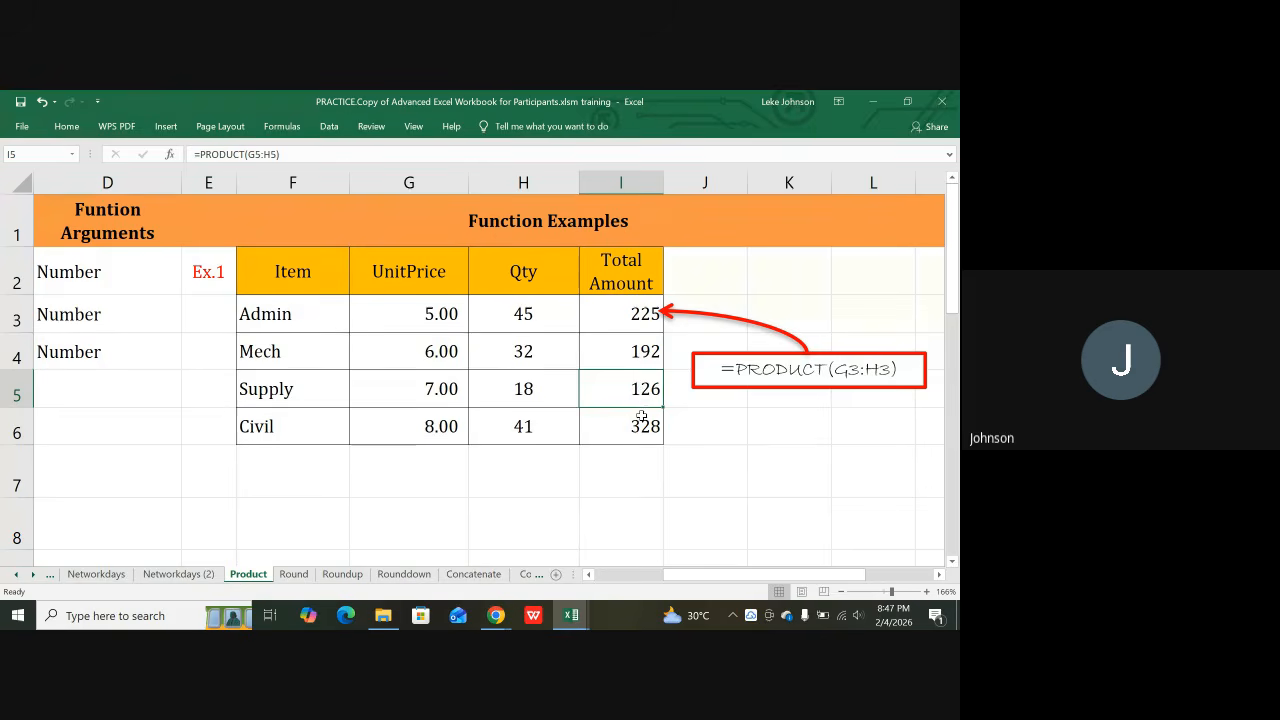
click(641, 418)
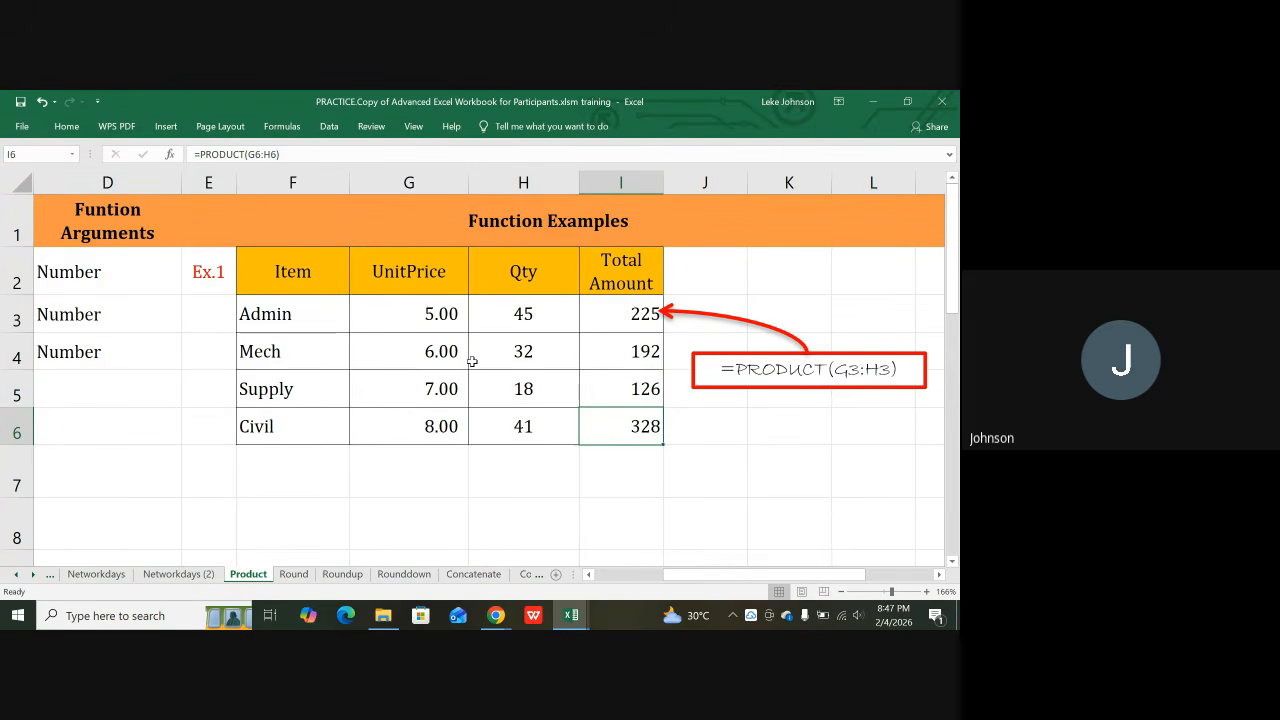
key(Left)
key(Left)
key(Left)
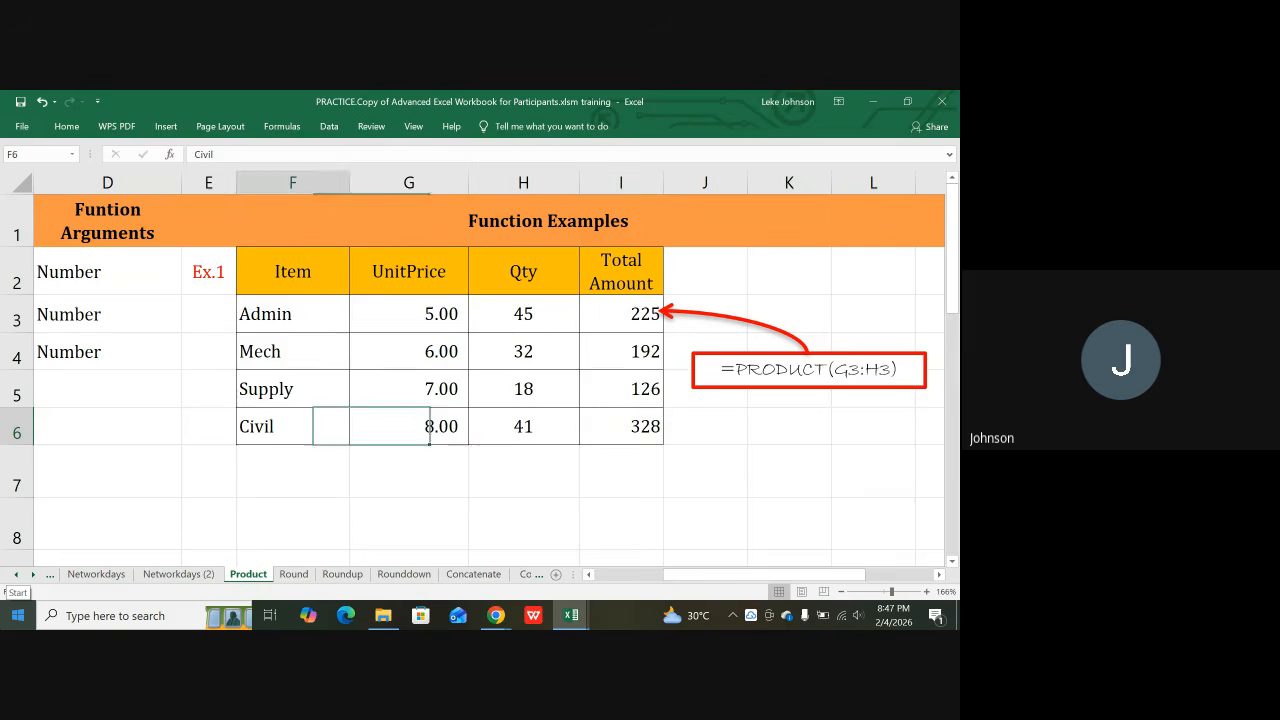
key(Left)
key(Left)
key(Left)
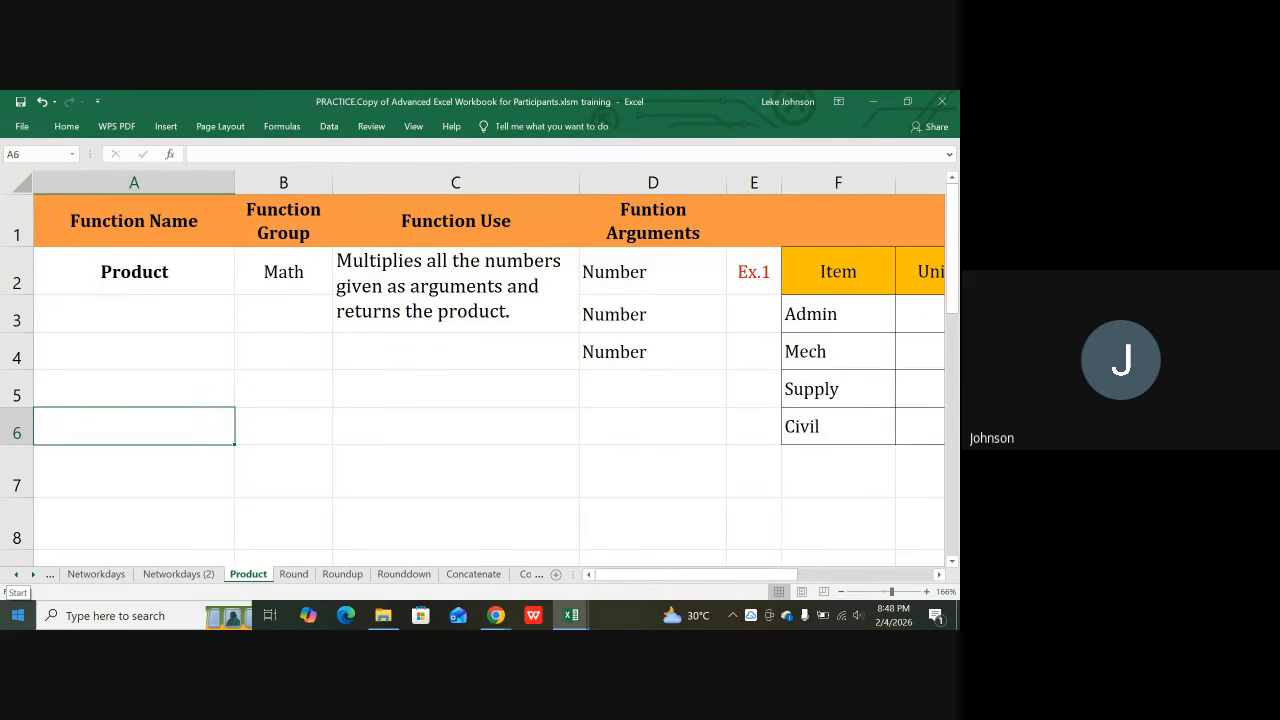
key(Right)
key(Right)
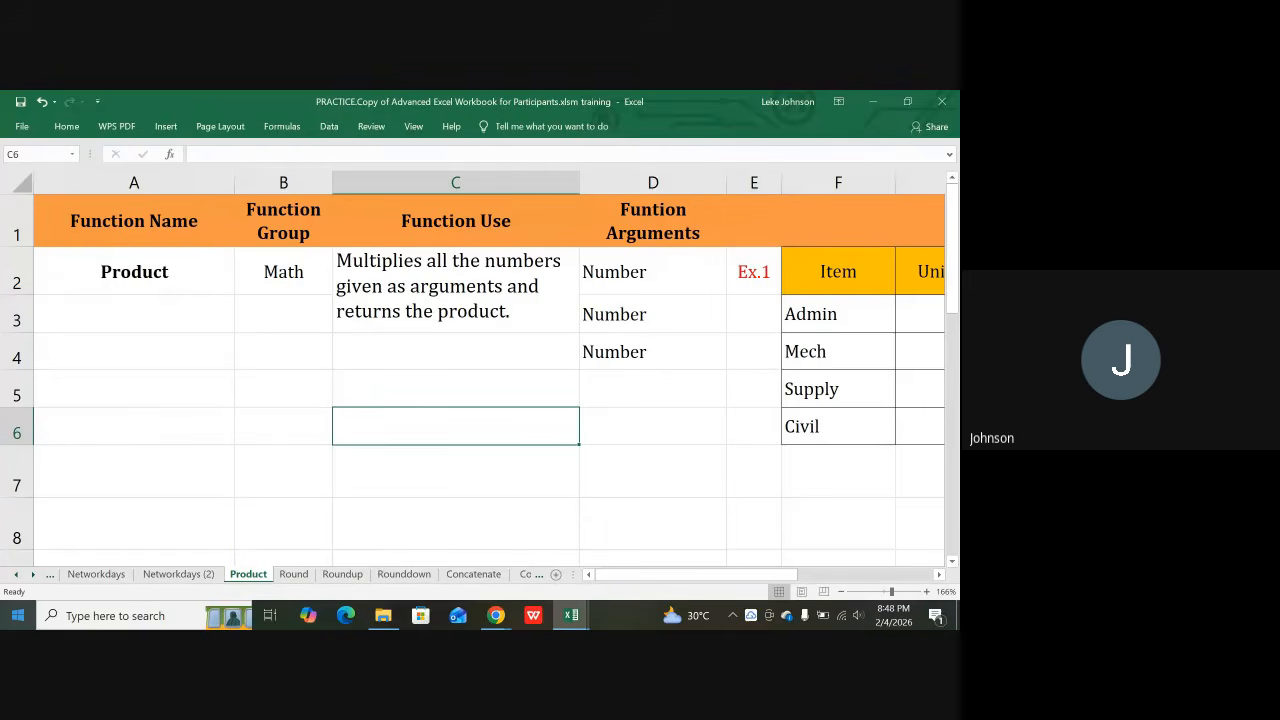
key(Right)
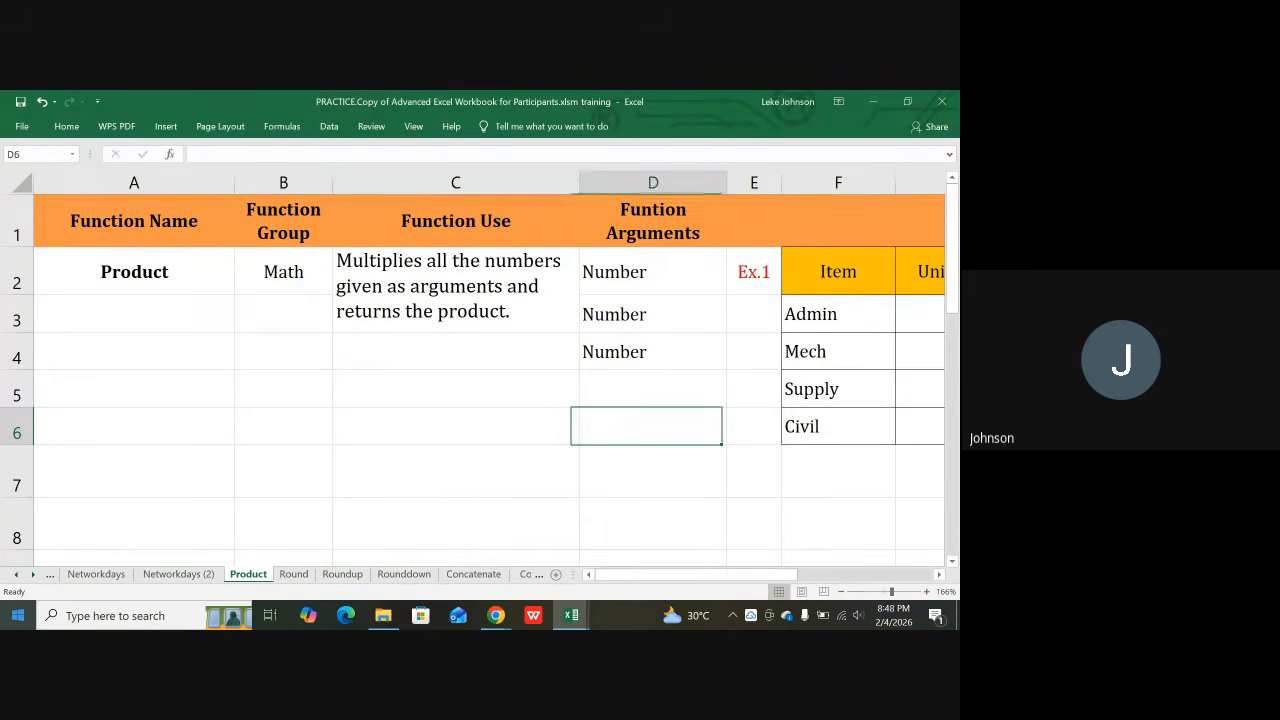
key(Right)
key(Right)
key(Right)
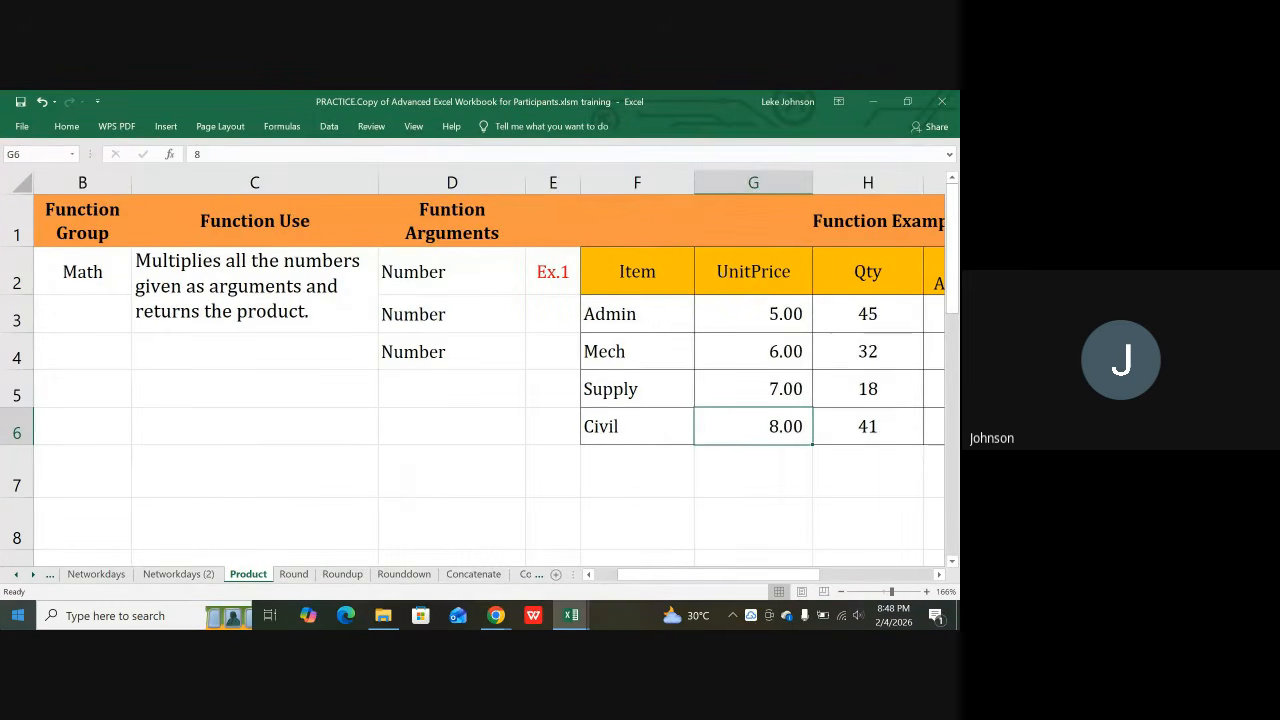
key(Left)
key(Left)
key(Left)
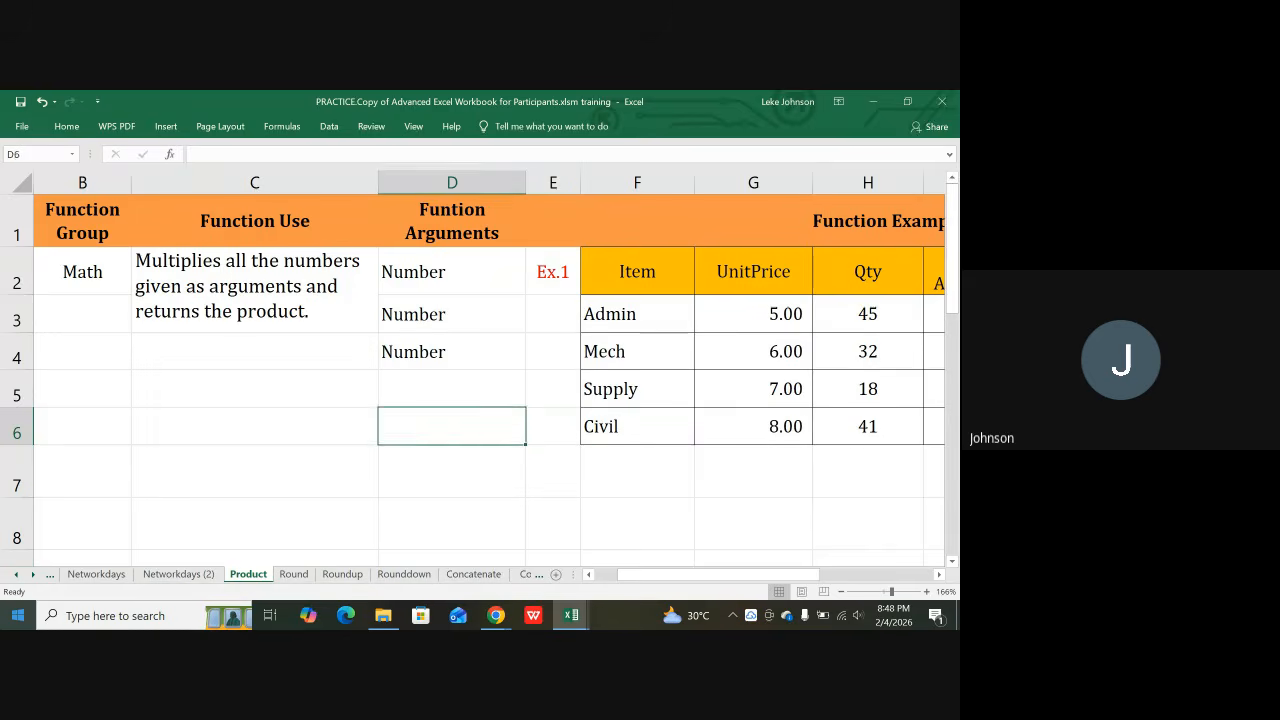
key(Up)
key(Up)
key(Up)
key(Up)
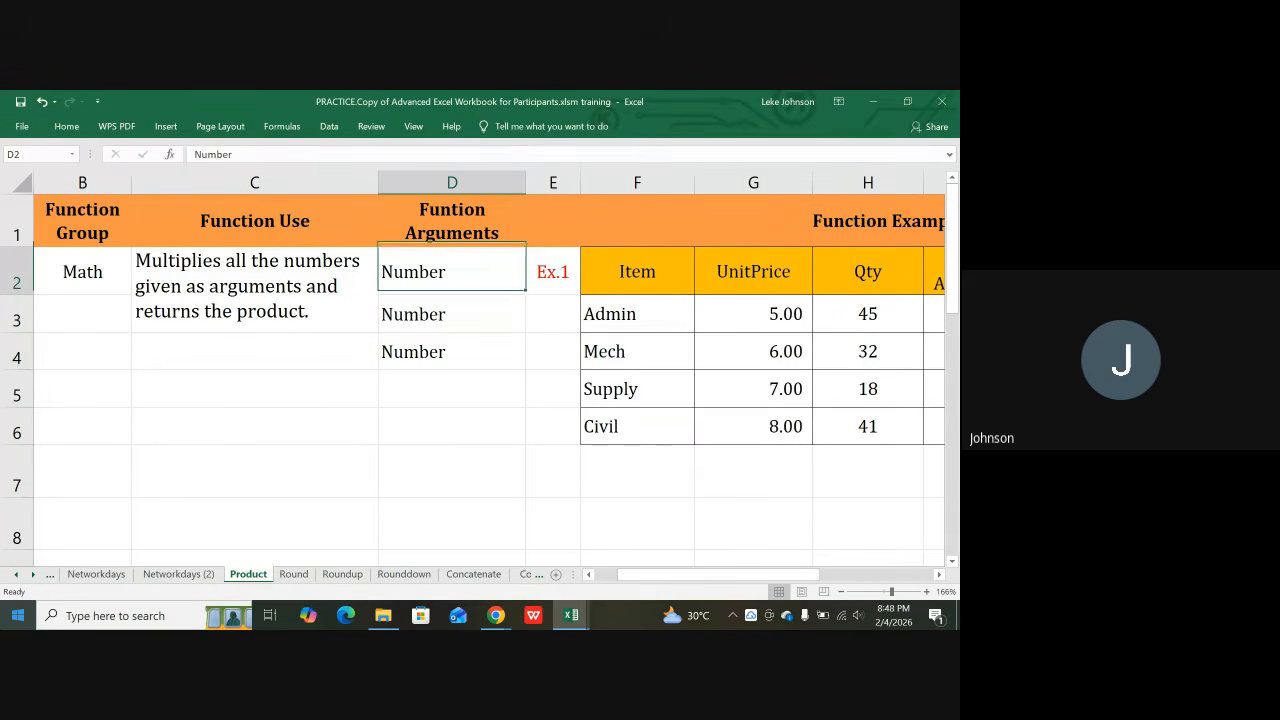
key(Down)
key(Down)
key(Down)
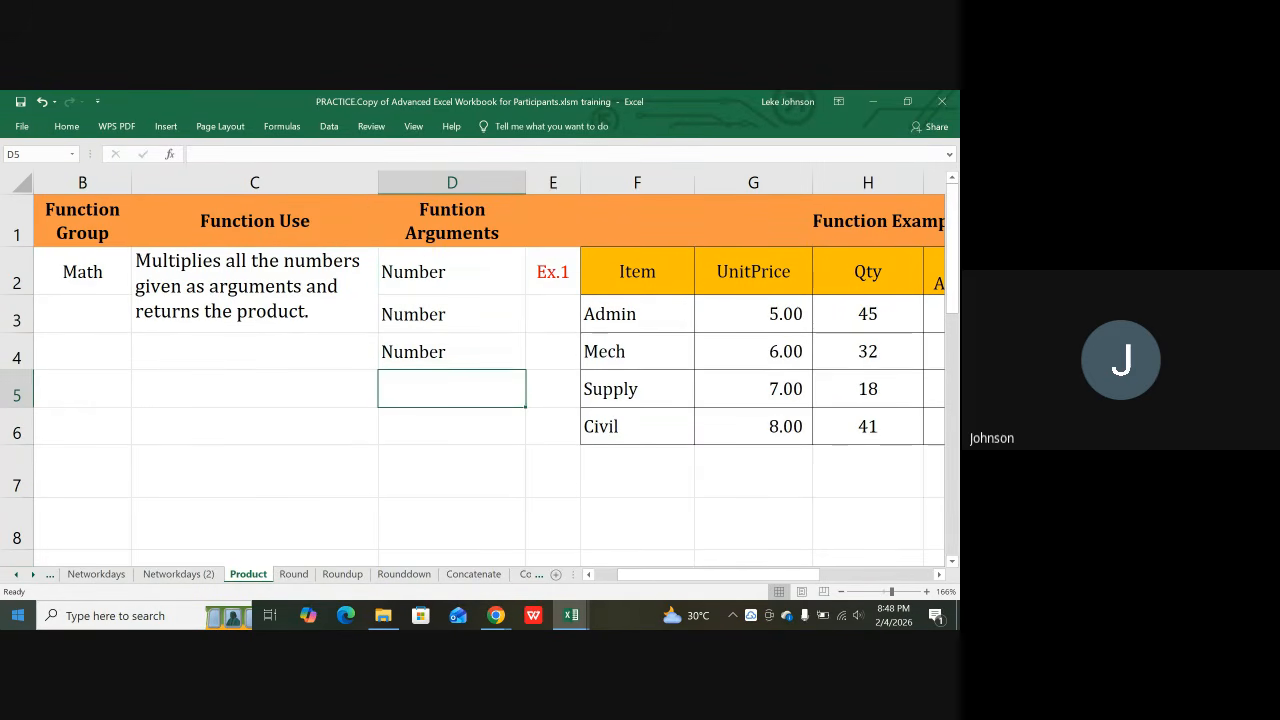
key(Up)
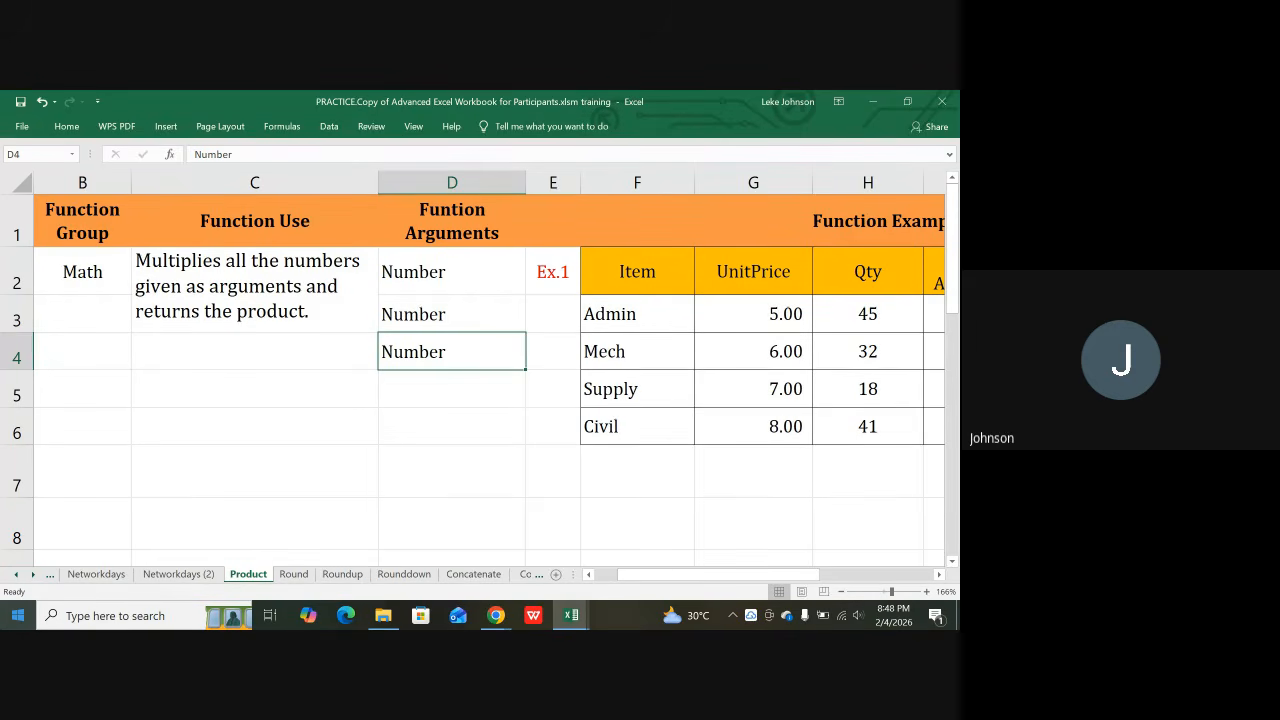
key(Up)
key(Up)
key(Down)
key(Down)
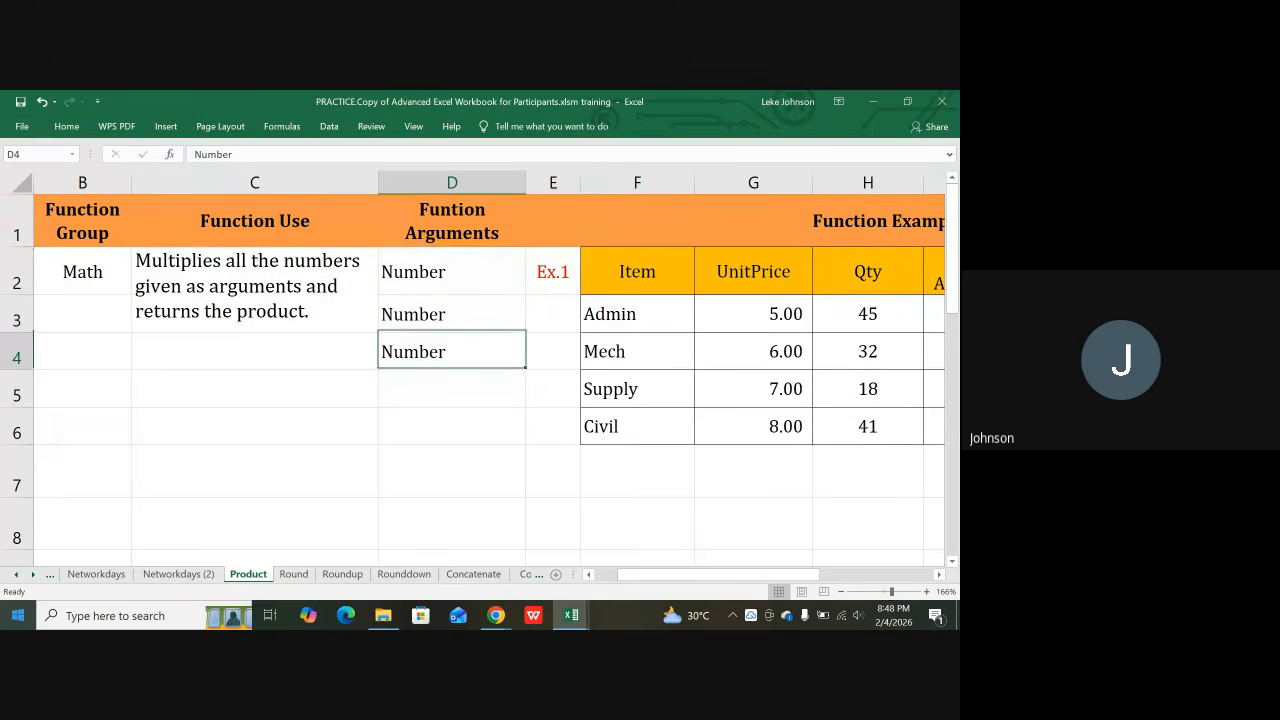
key(Up)
key(Up)
key(Up)
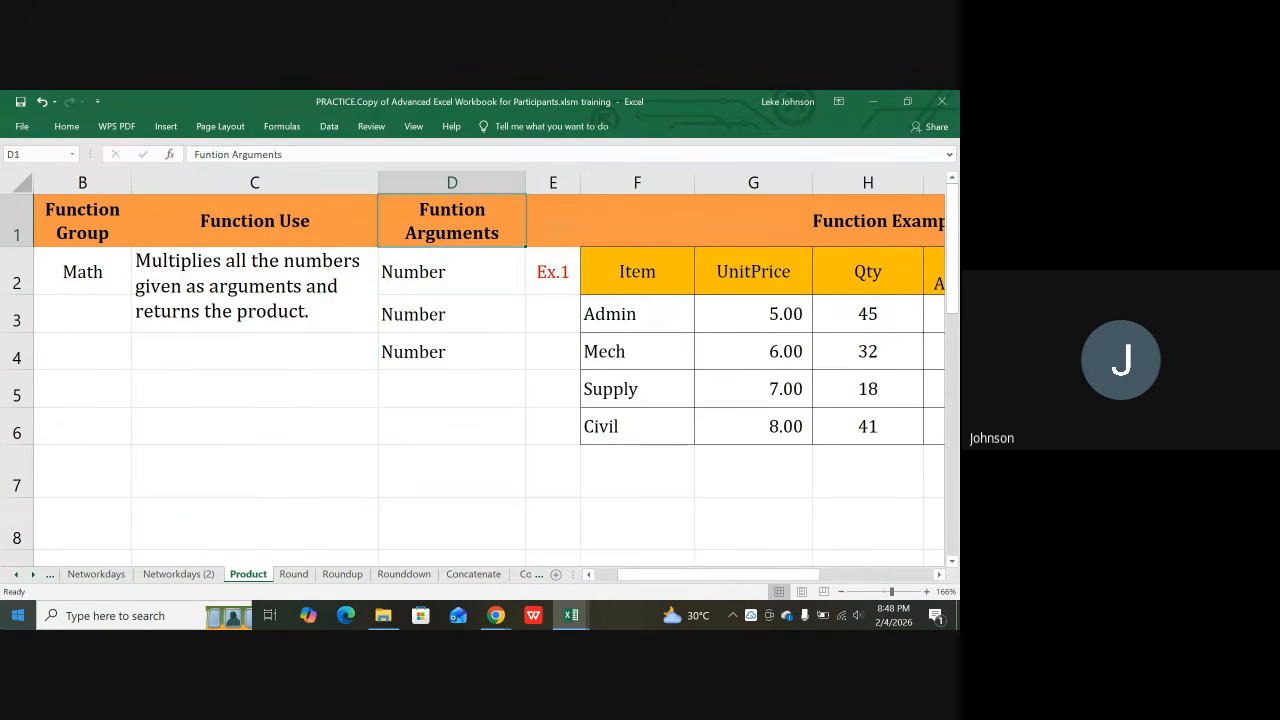
key(Down)
key(Down)
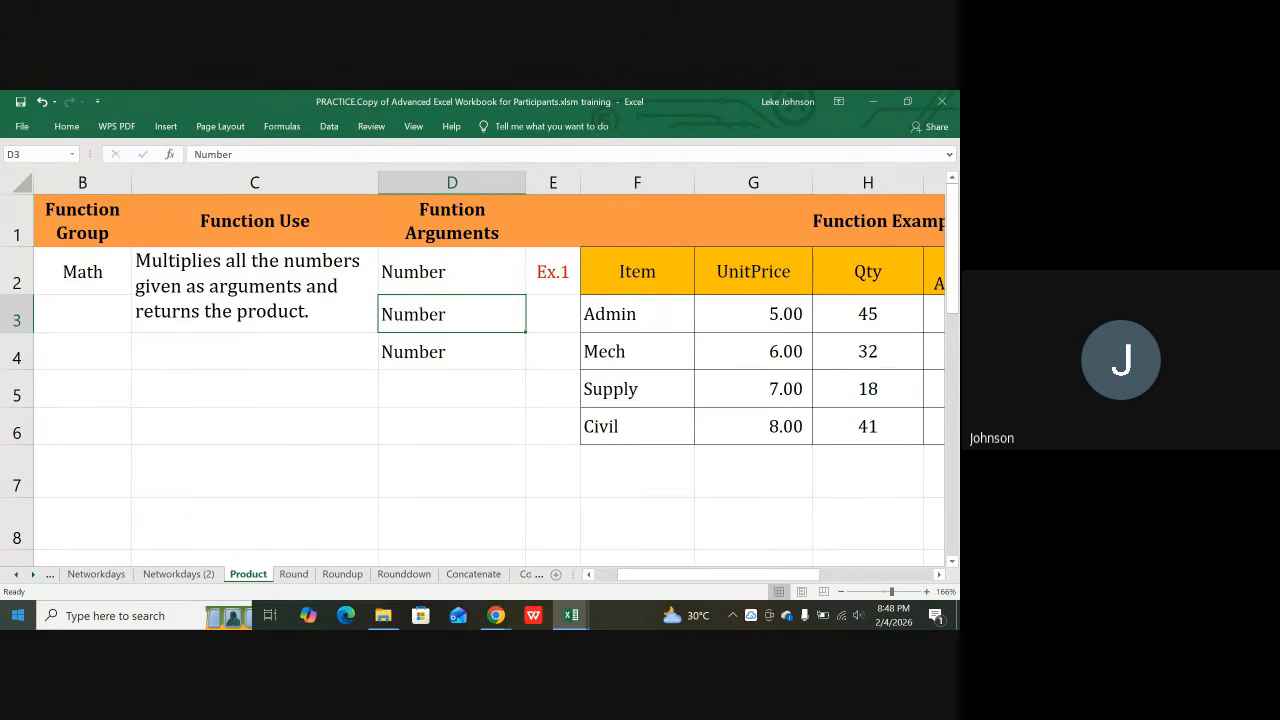
Step: On the Round sheet, review the function name, description and the Number and Number of digits arguments
click(294, 575)
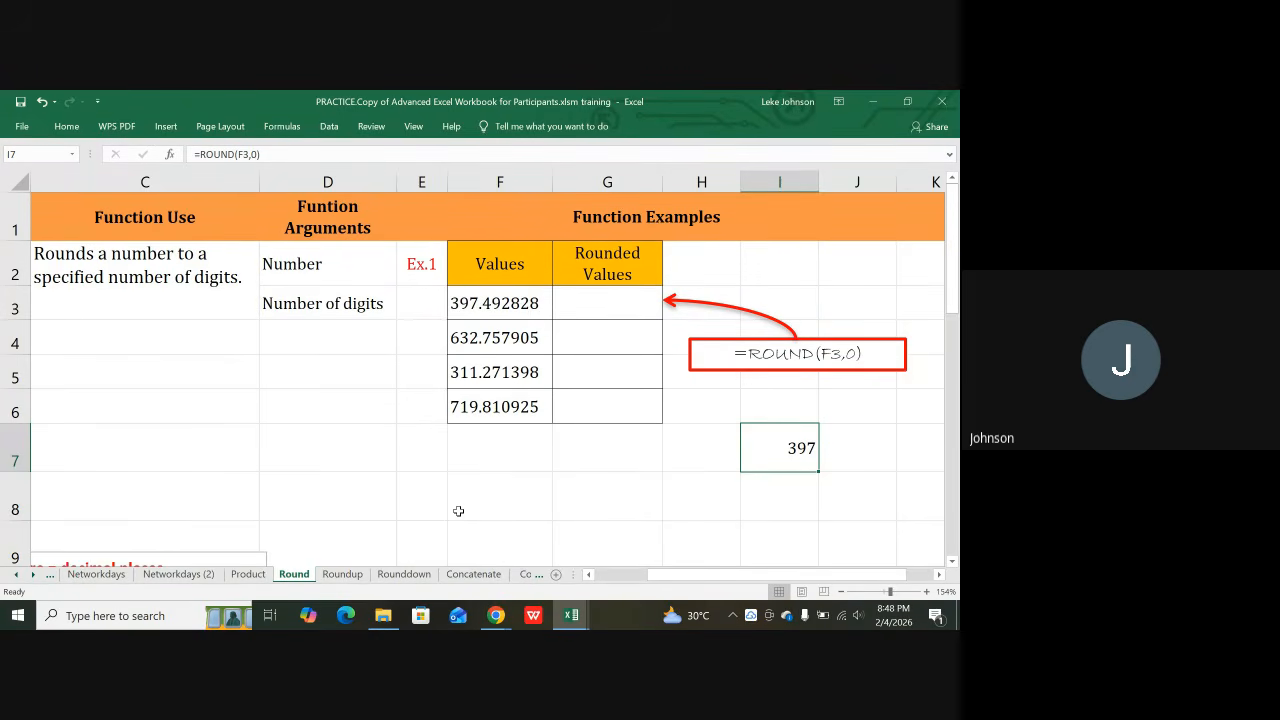
click(365, 457)
key(Home)
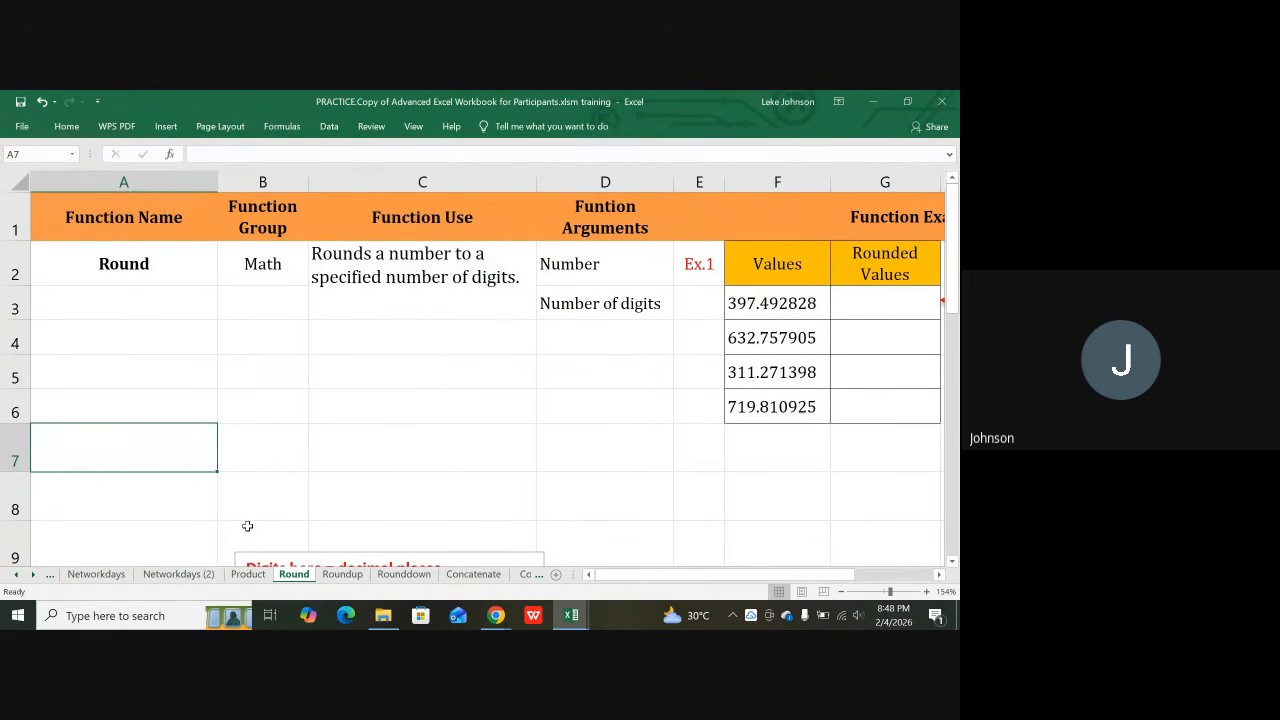
key(Up)
key(Up)
key(Up)
key(Up)
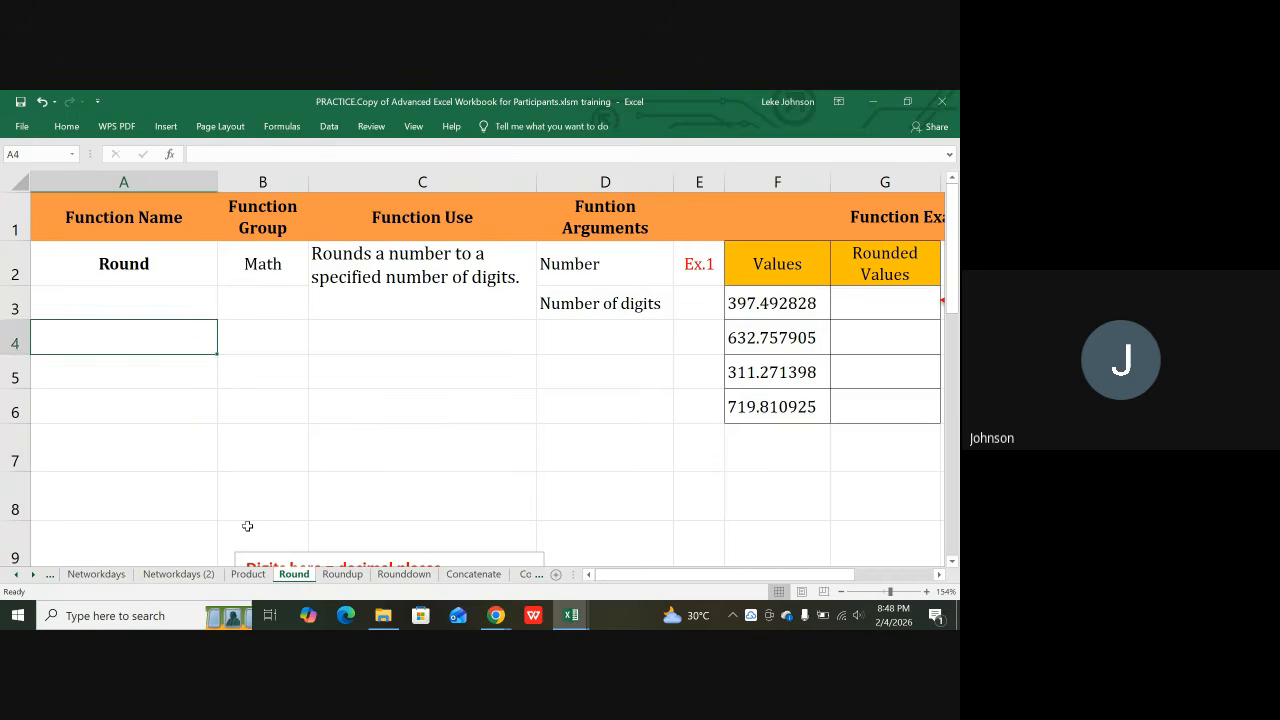
key(Up)
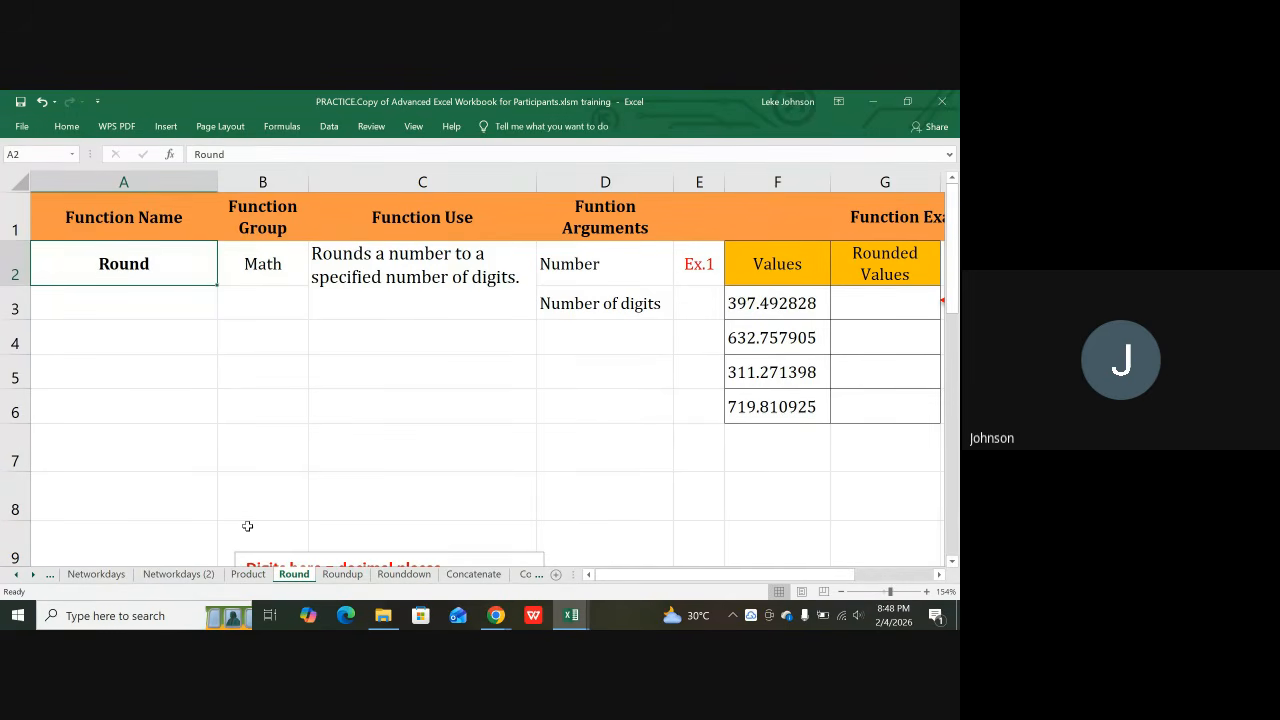
key(Up)
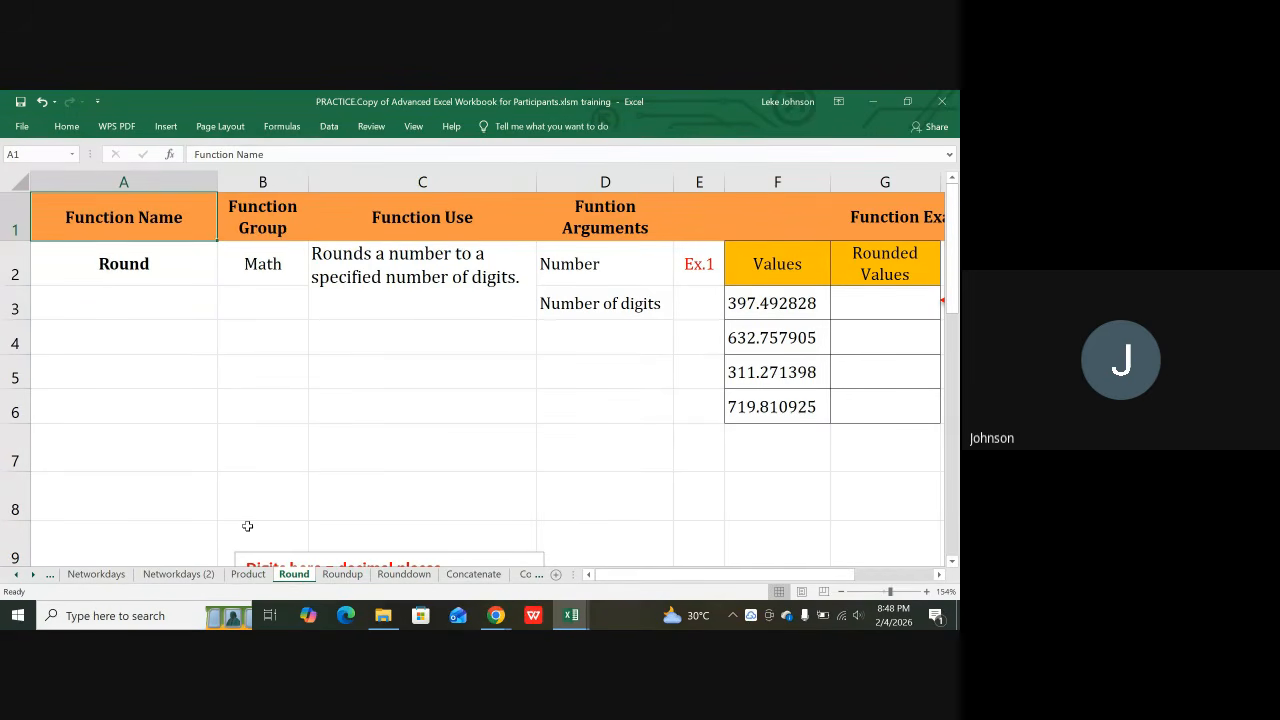
key(Right)
key(Right)
key(Down)
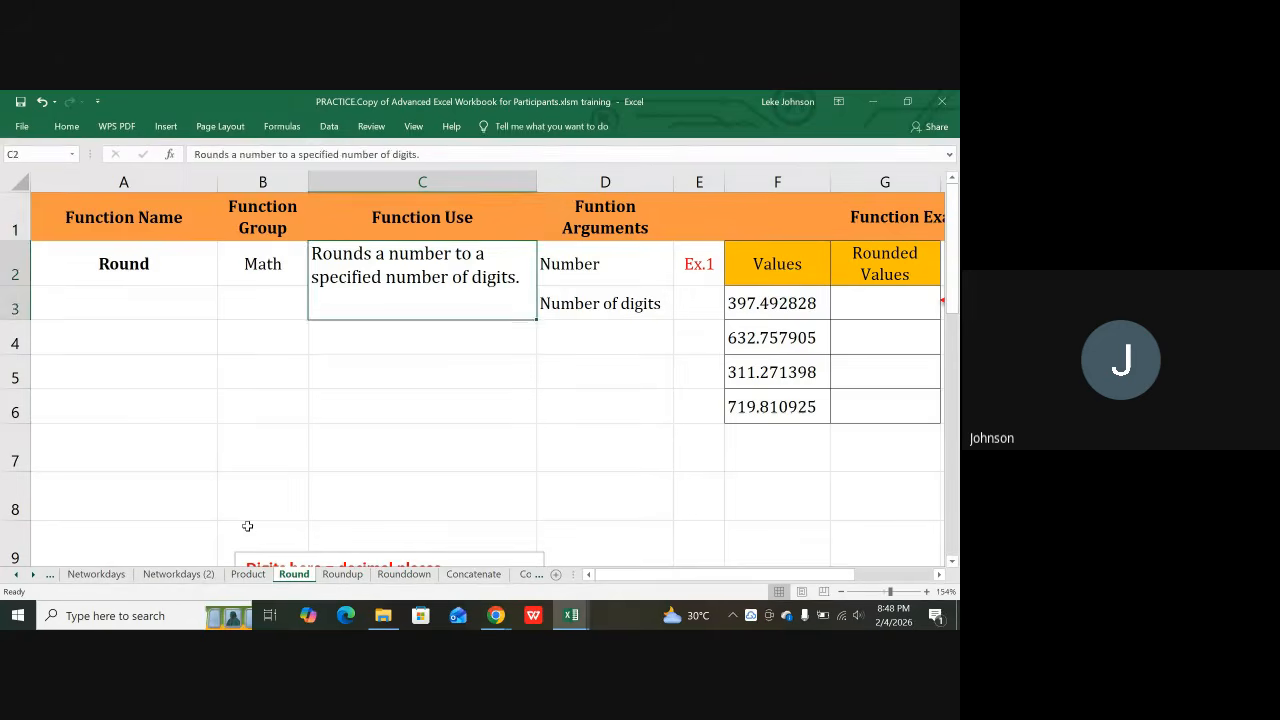
key(Up)
key(Down)
key(Up)
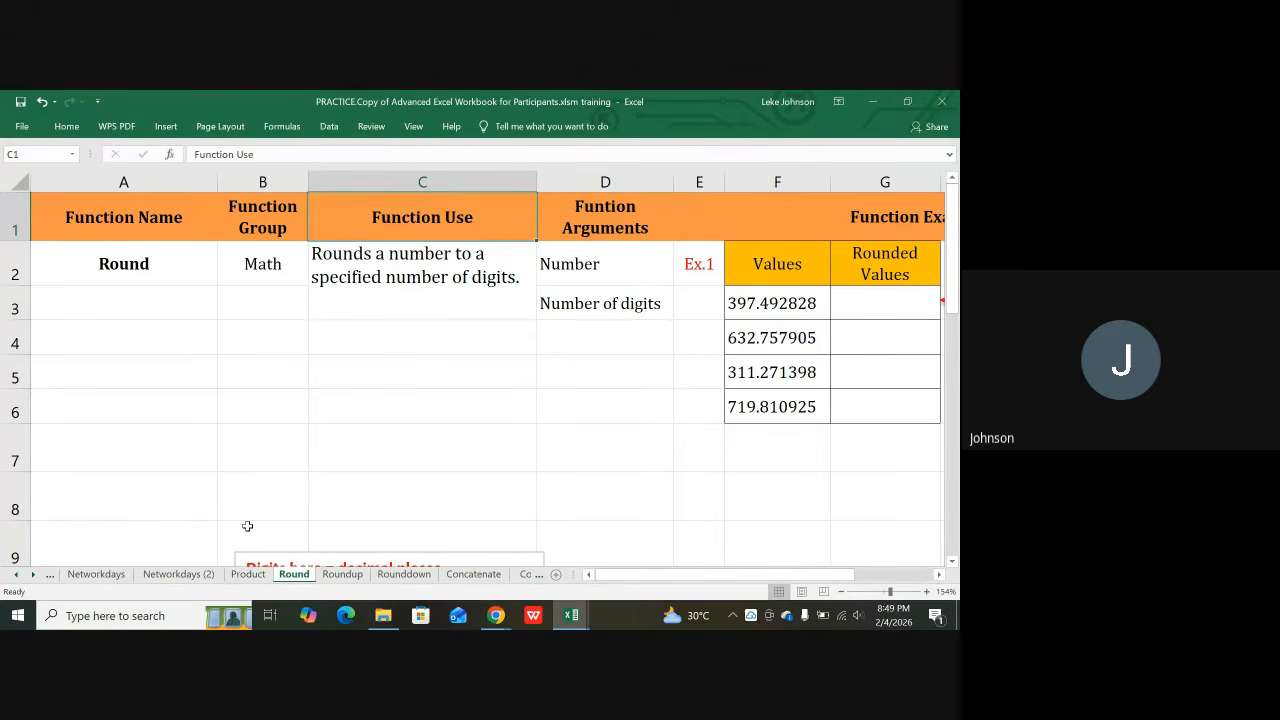
key(Right)
key(Down)
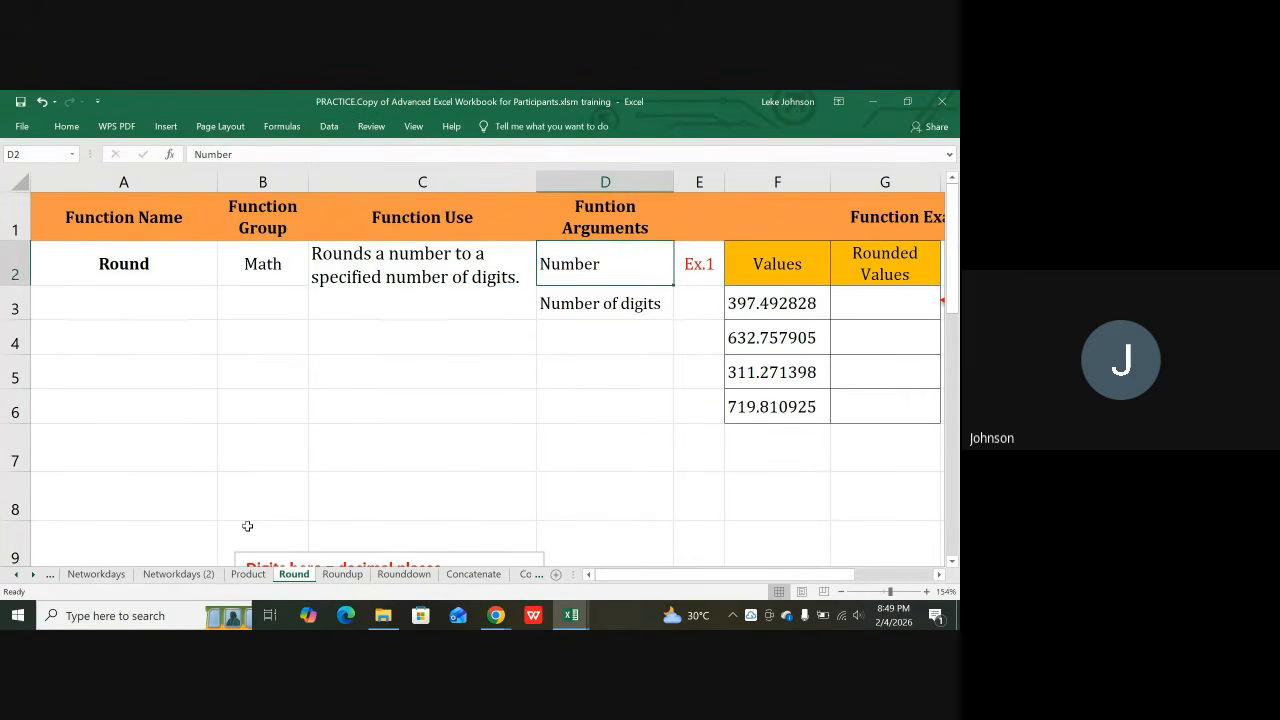
key(Down)
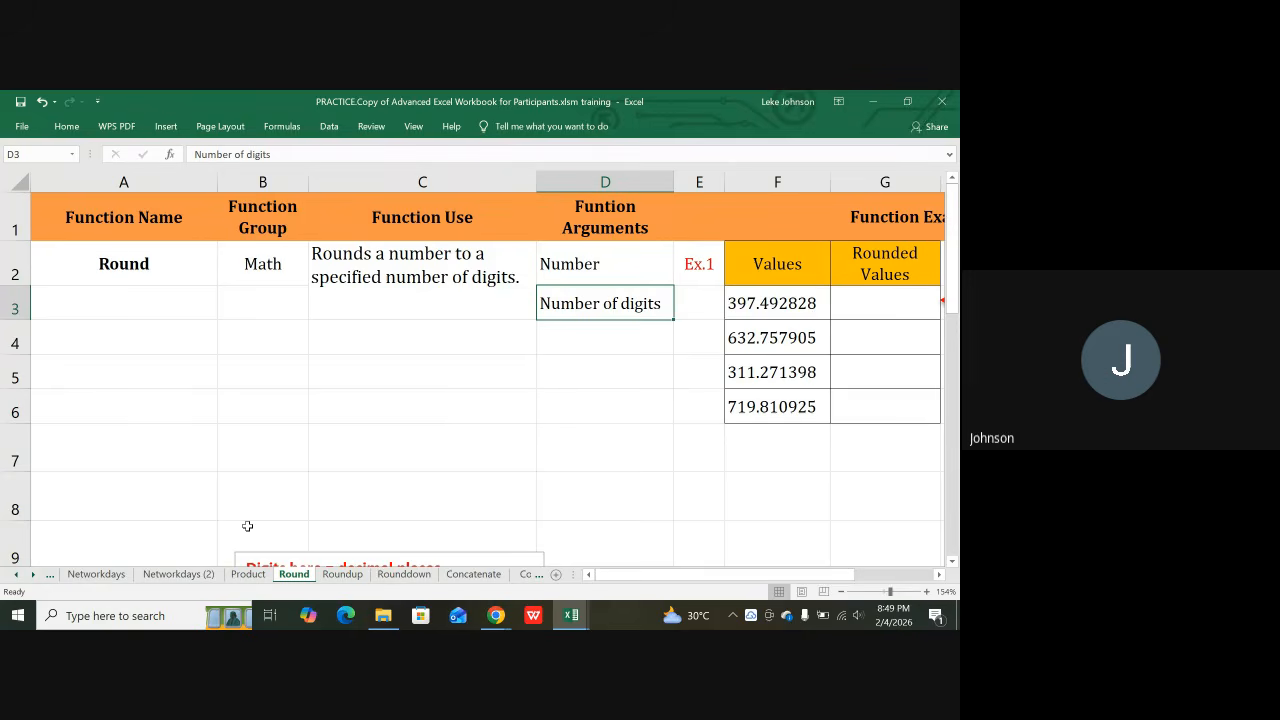
Step: Check the value 397.492828 in F3 and select the first Rounded Values cell
key(Right)
key(Right)
key(Right)
key(Right)
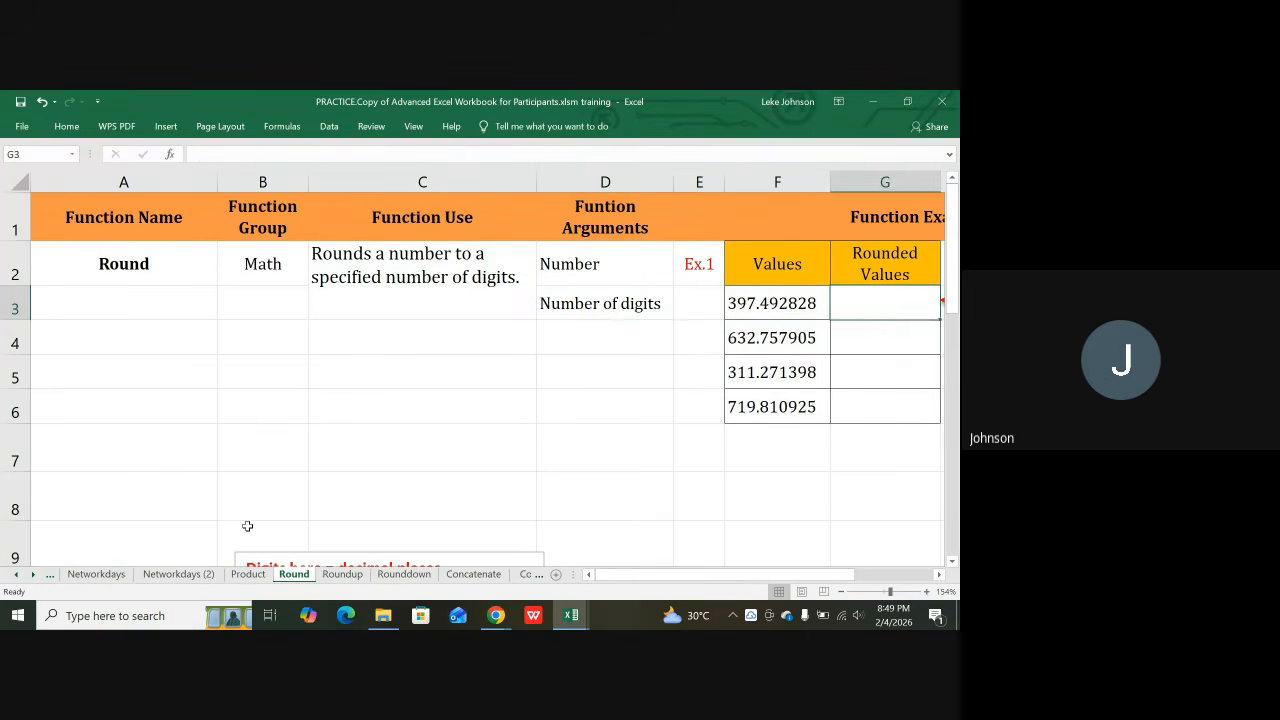
key(Left)
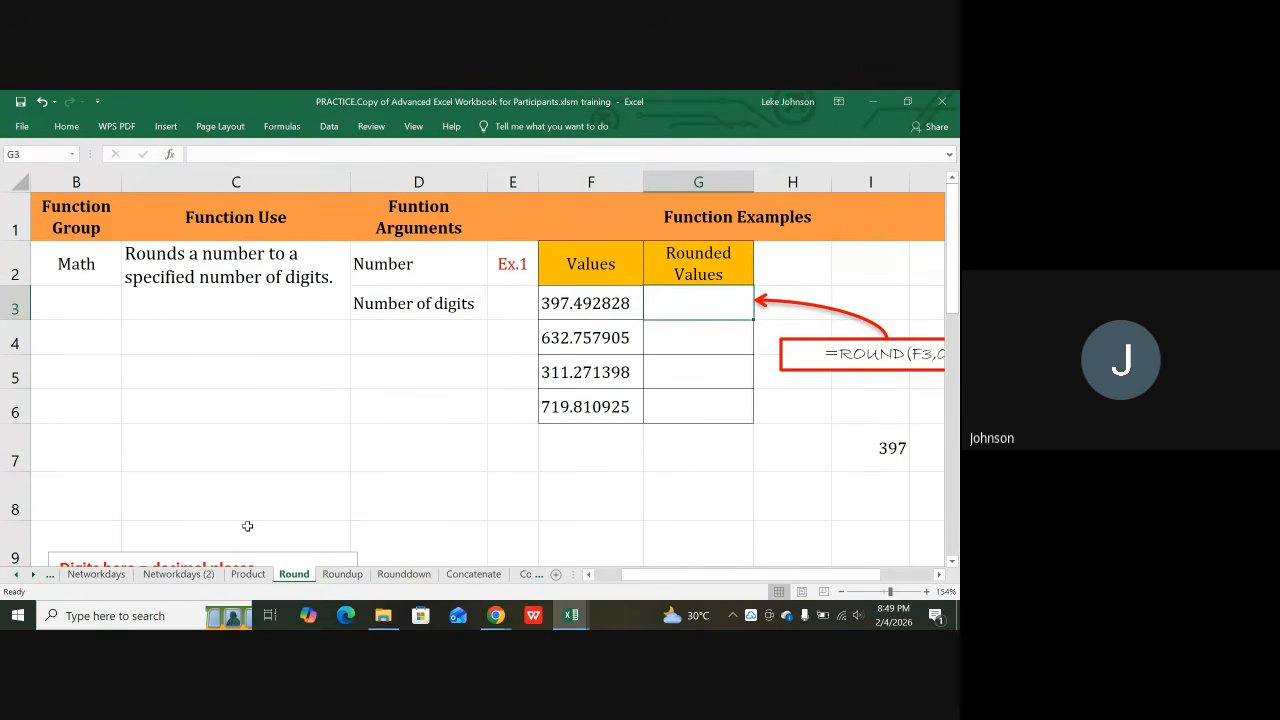
click(572, 297)
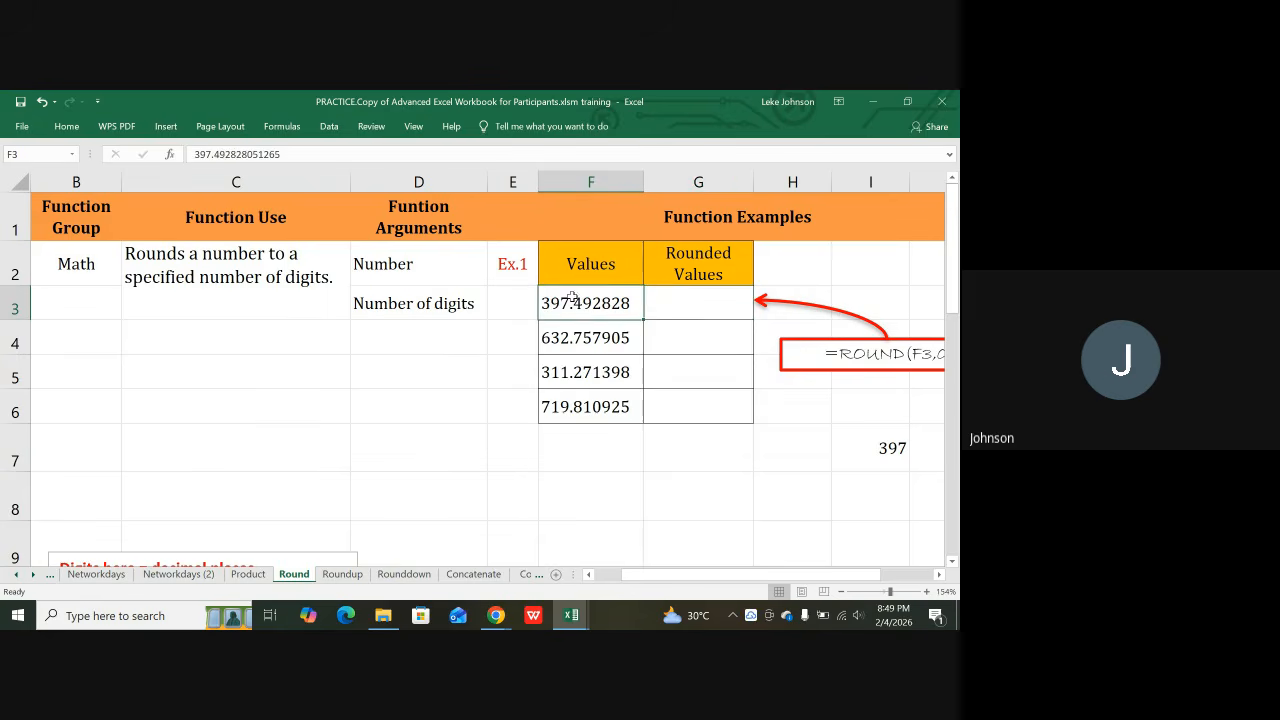
click(738, 309)
key(Right)
key(Right)
key(Right)
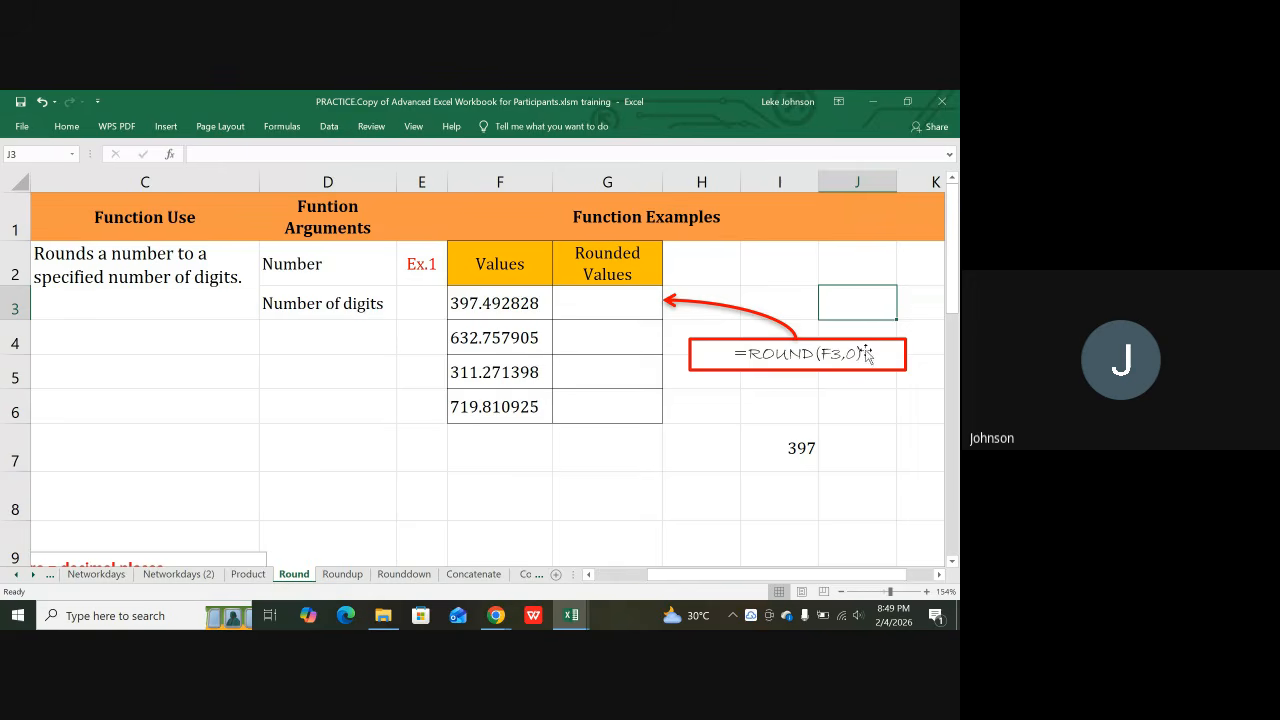
Step: Enter =ROUND(F3,0) in G3 so 397.492828 rounds to 397
click(590, 305)
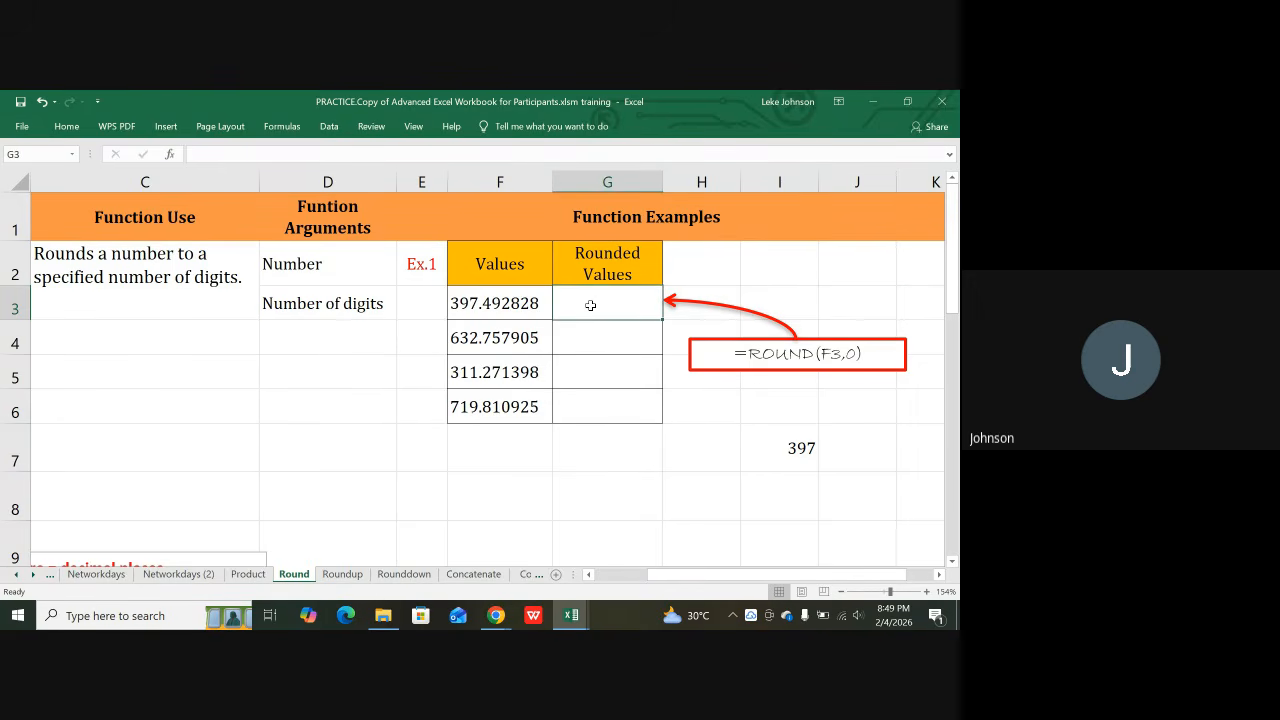
text(=)
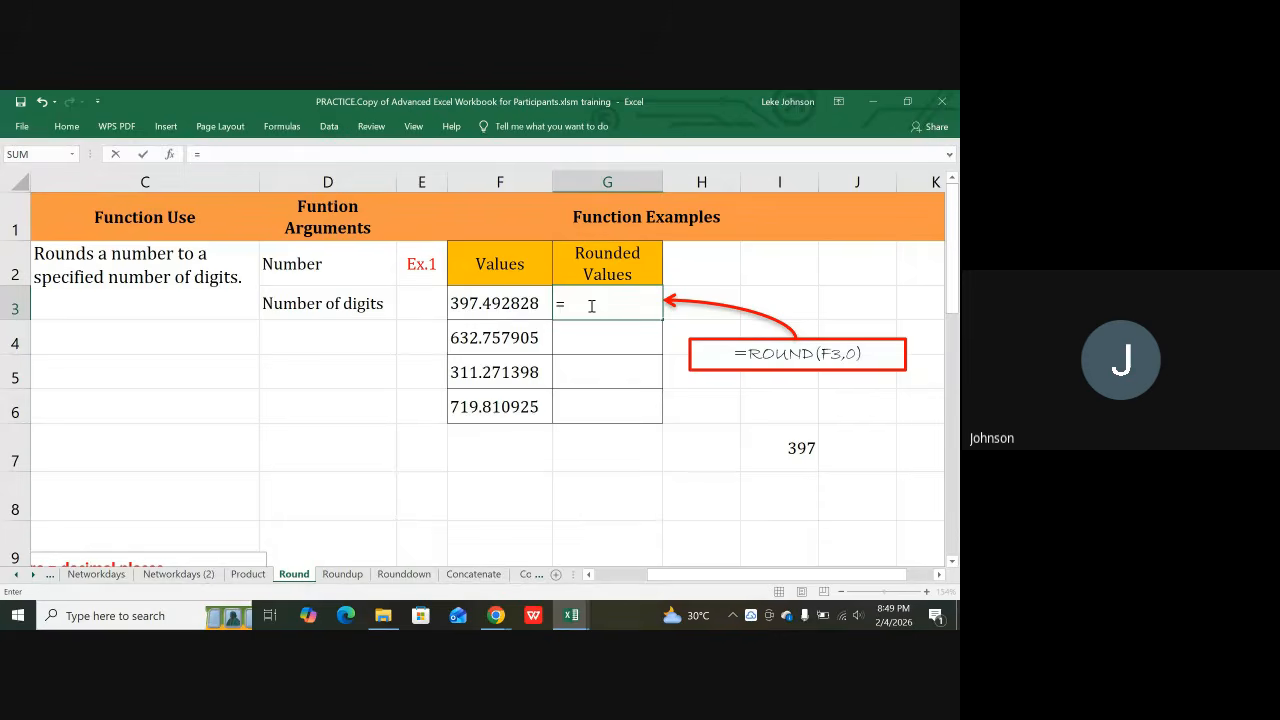
text(R)
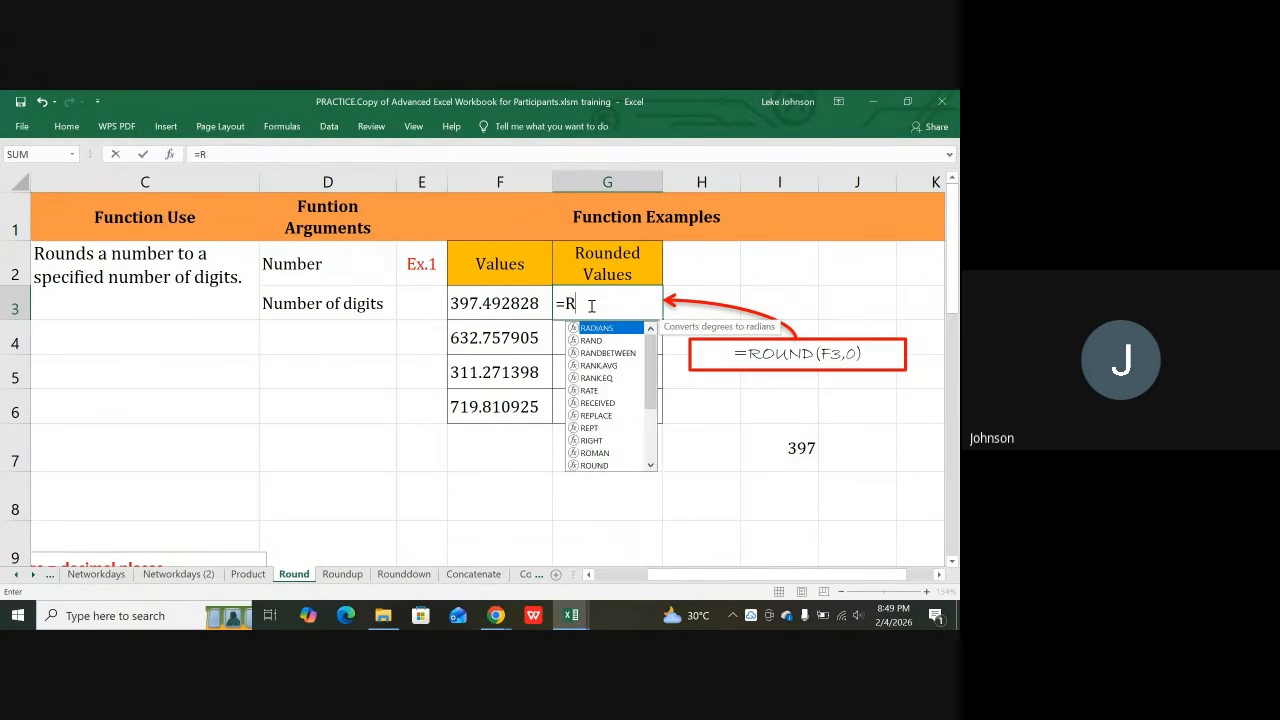
text(OUB)
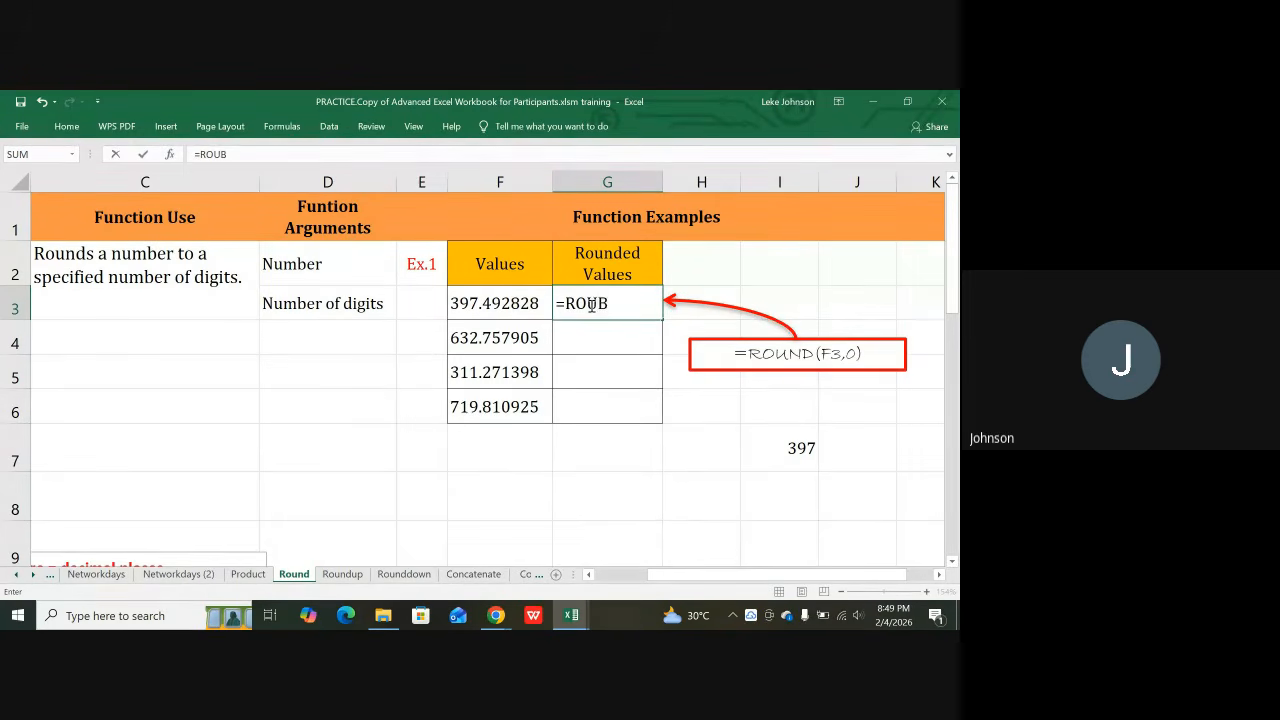
key(BackSpace)
text(ND)
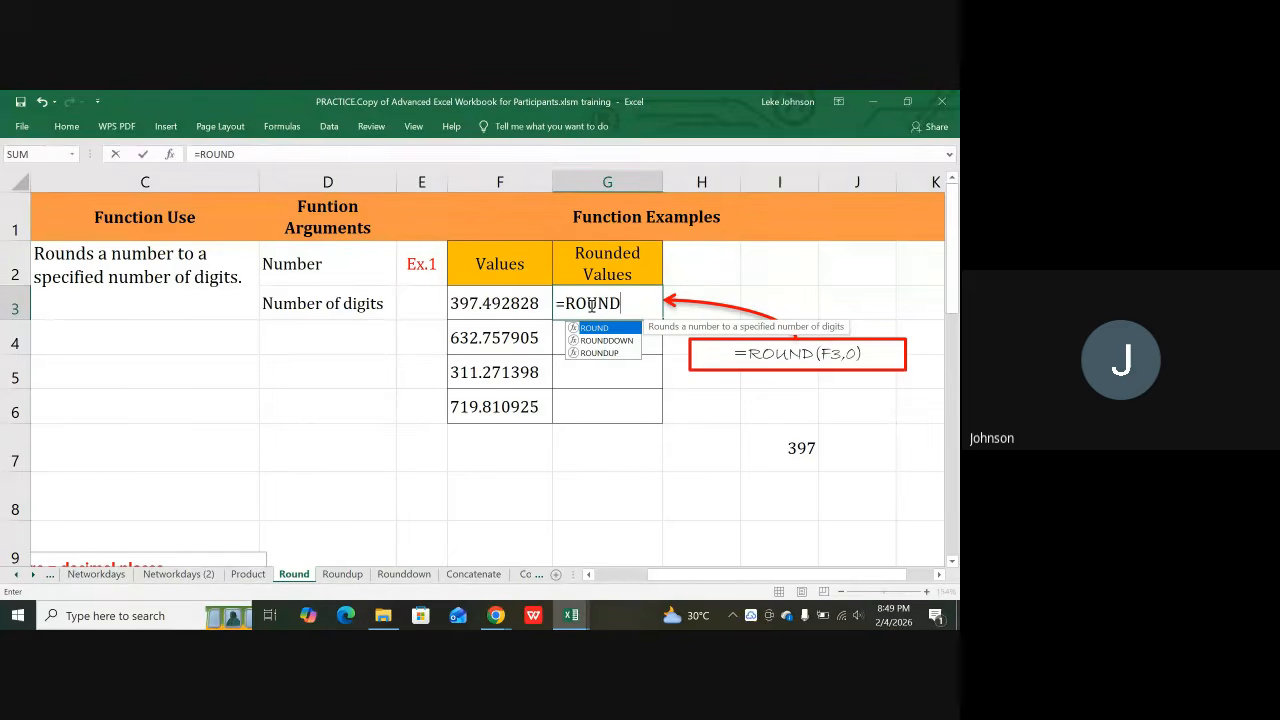
text(()
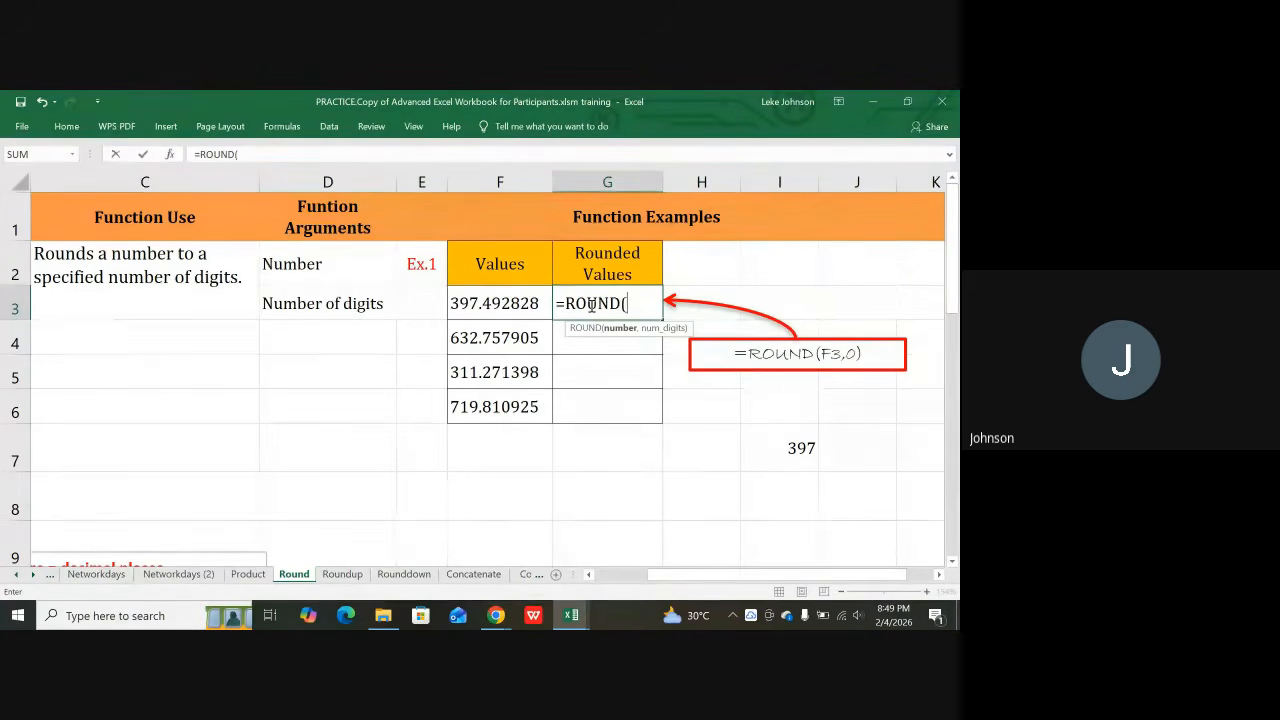
click(489, 303)
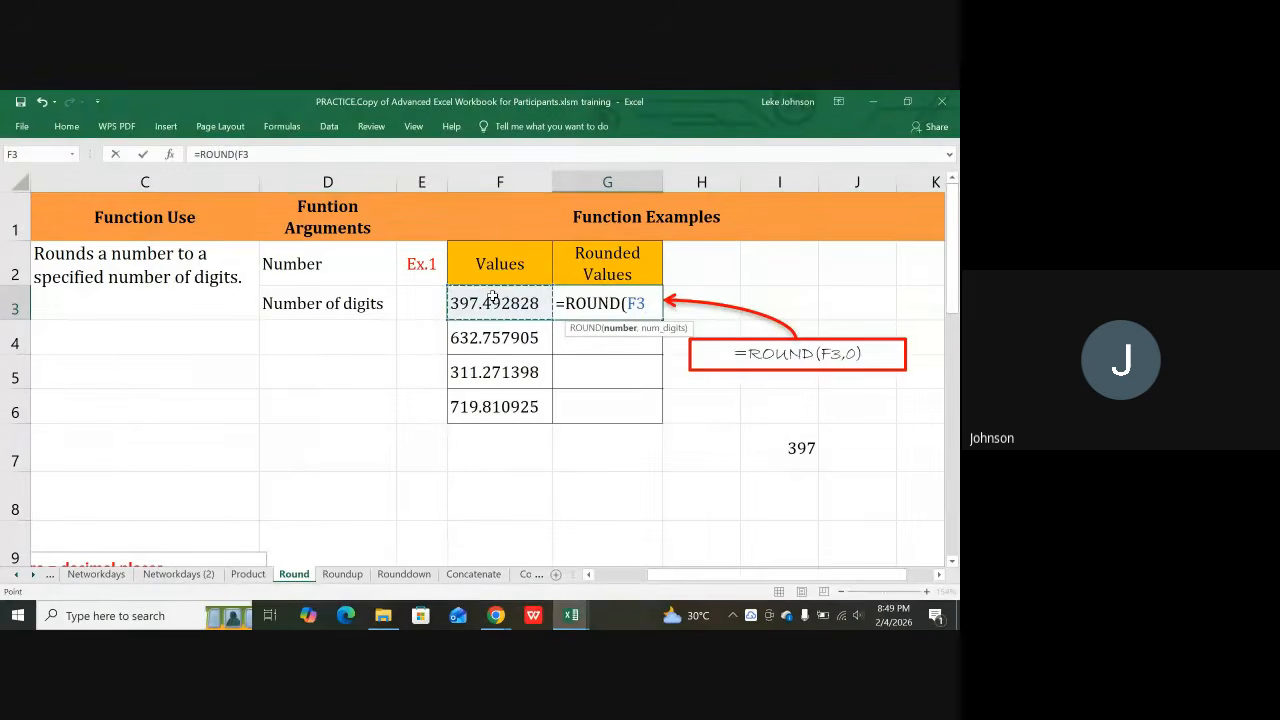
text(,)
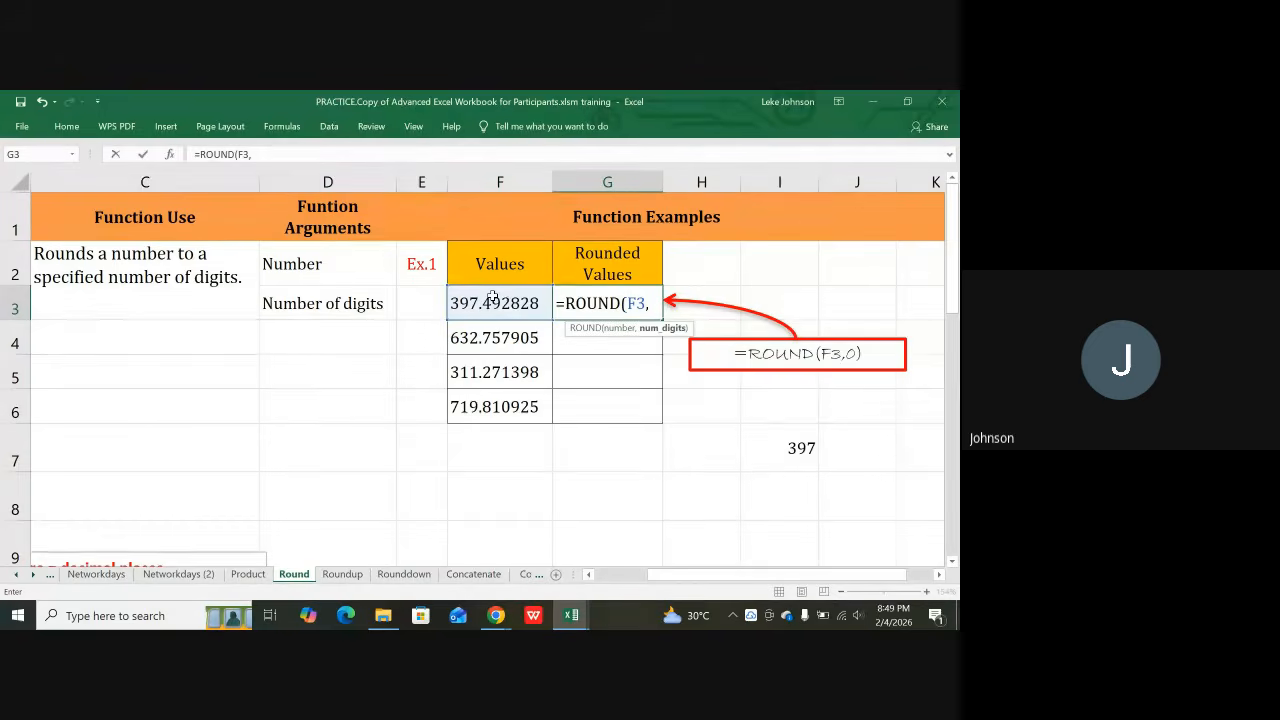
text(0))
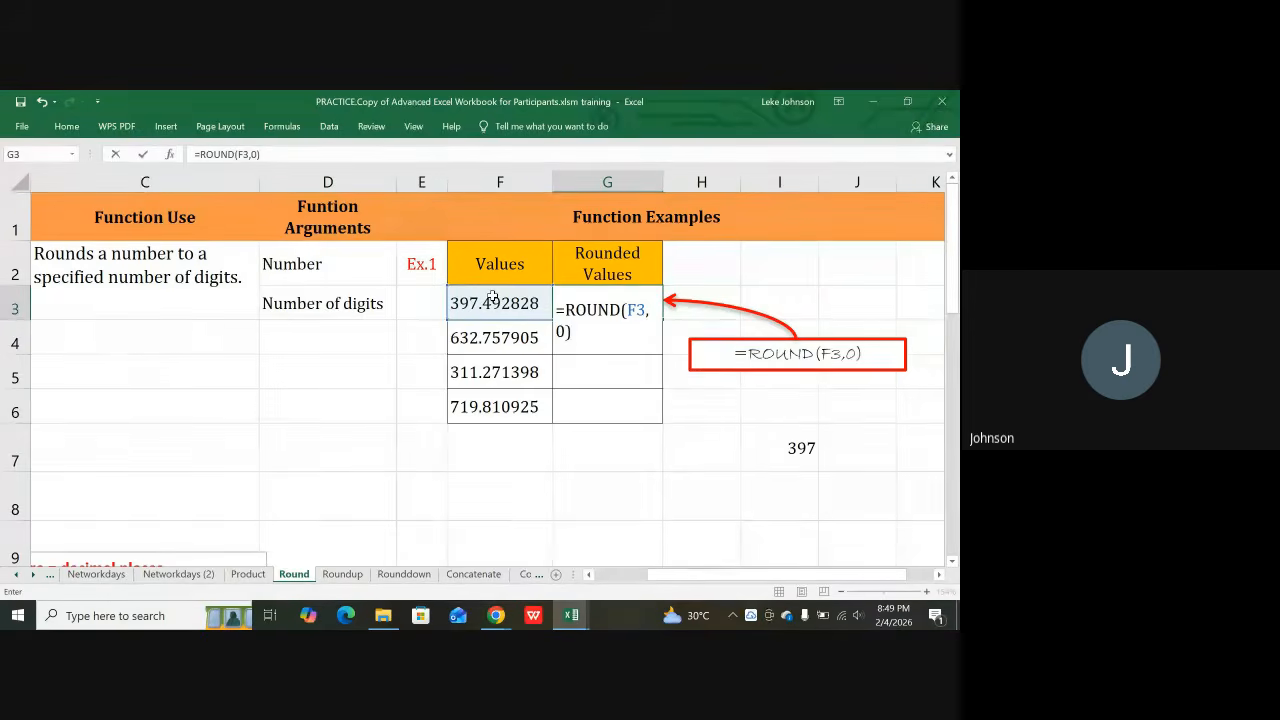
key(Return)
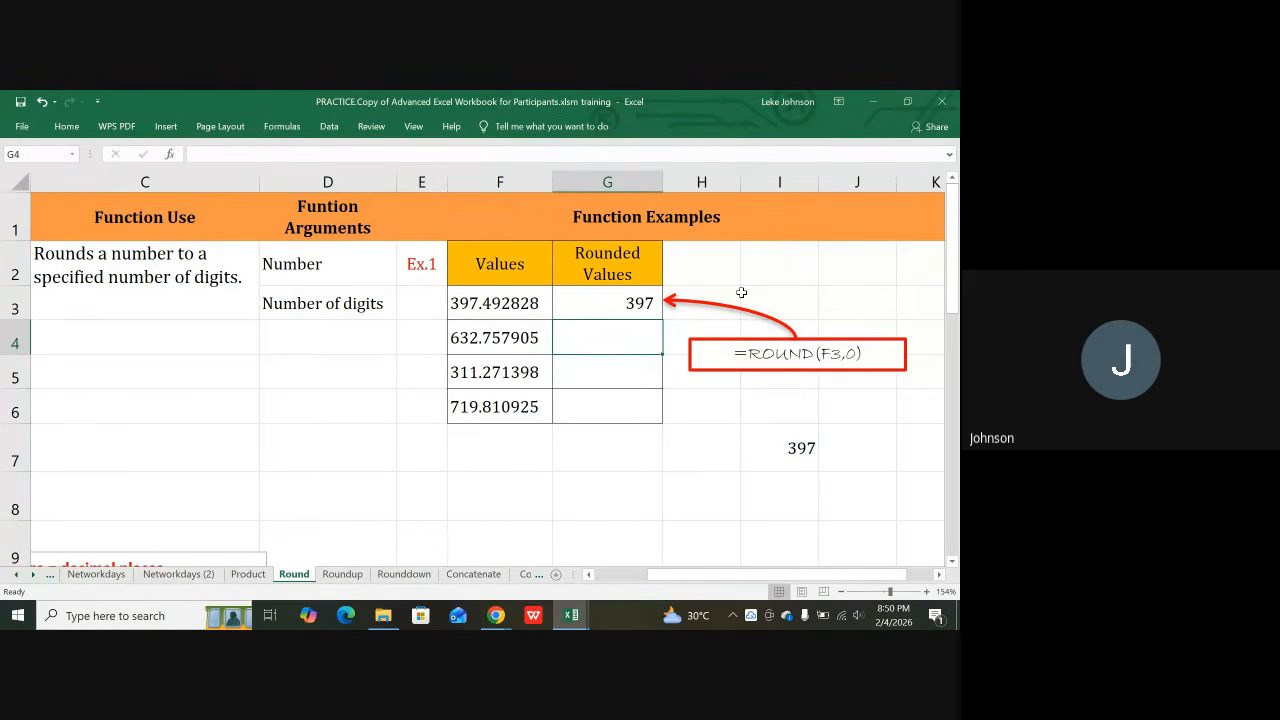
Step: Change G3's formula to =ROUND(F3,2) to keep 2 decimal places
click(617, 298)
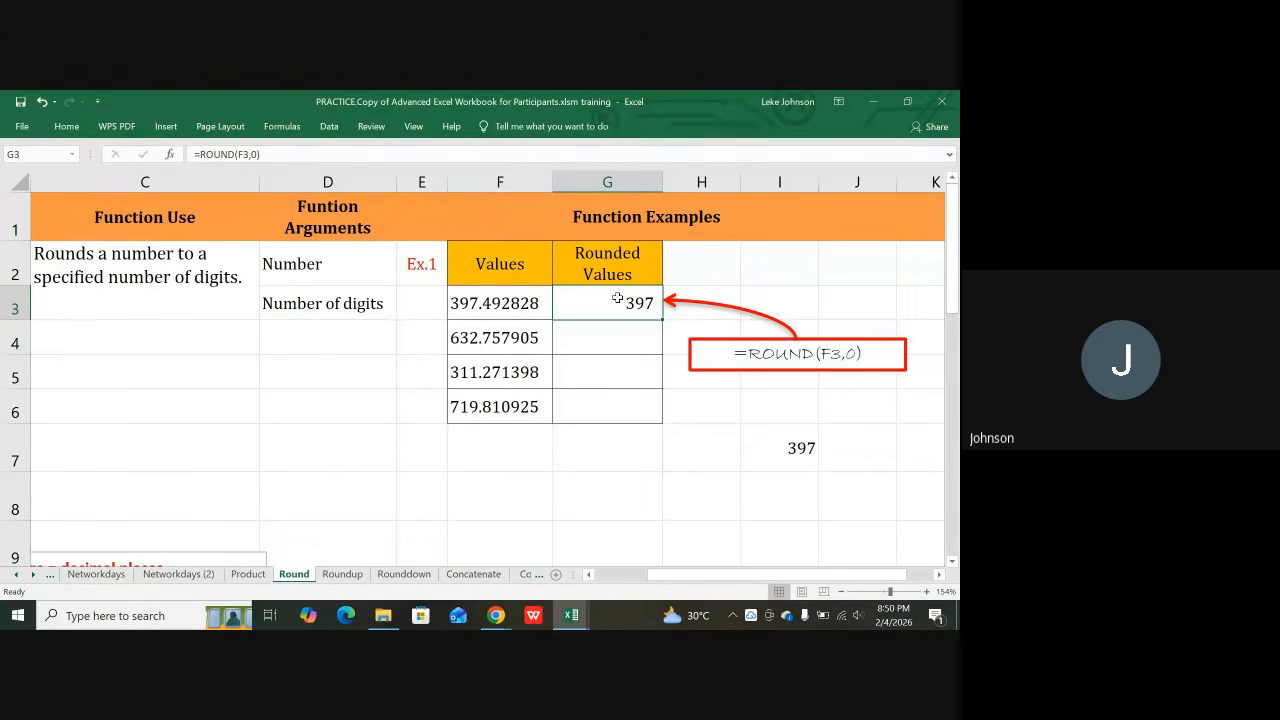
click(258, 155)
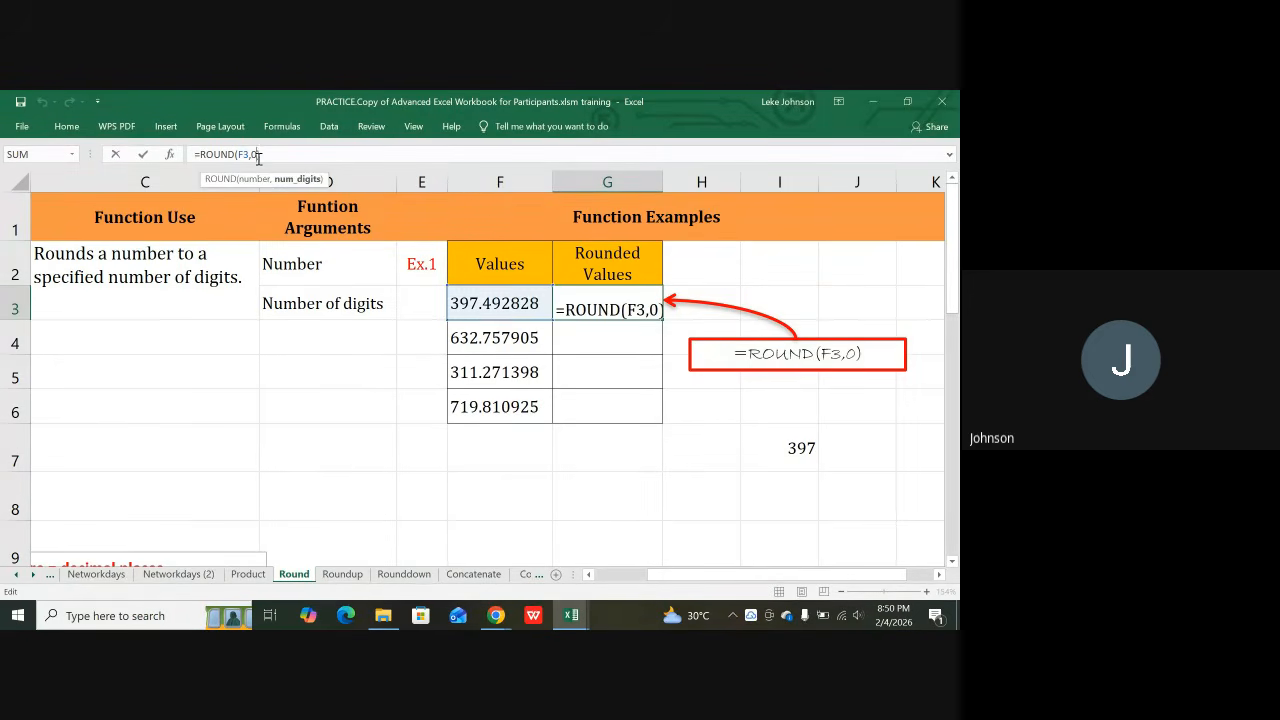
key(BackSpace)
text(2)
key(Return)
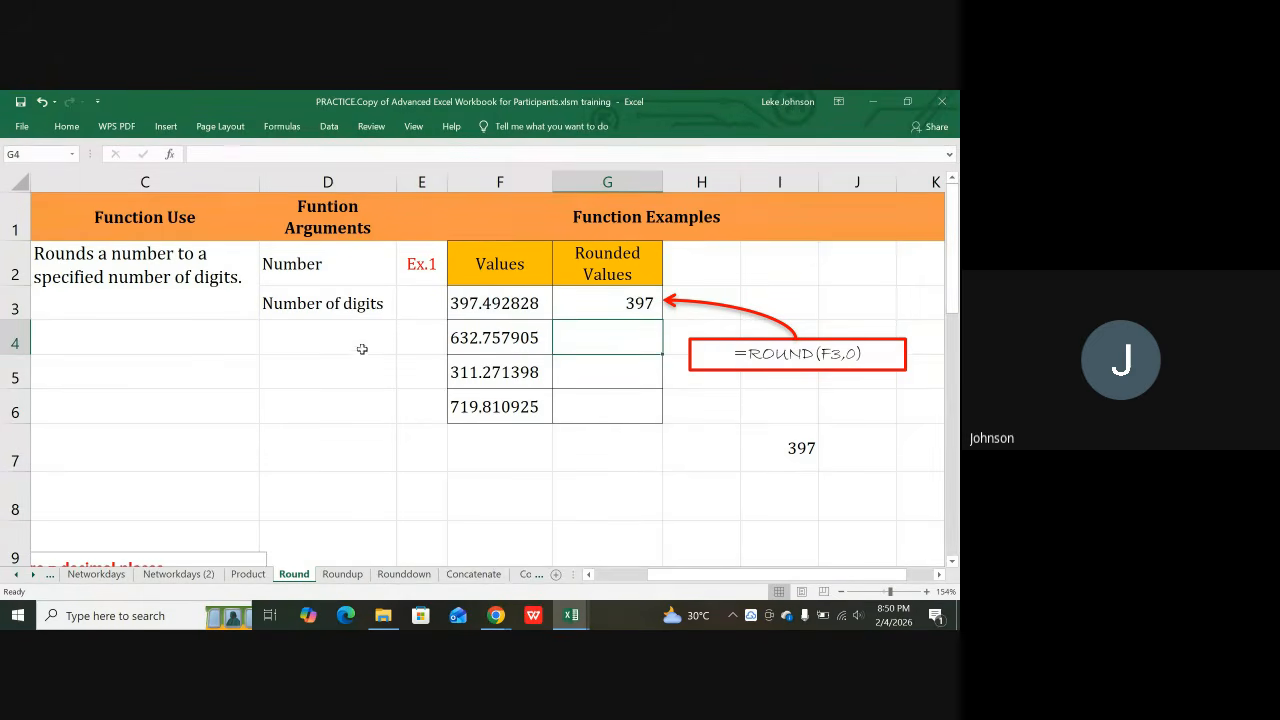
Step: Compare G3 with the sample result 397 in I7 and review the row 2 description cells
click(573, 303)
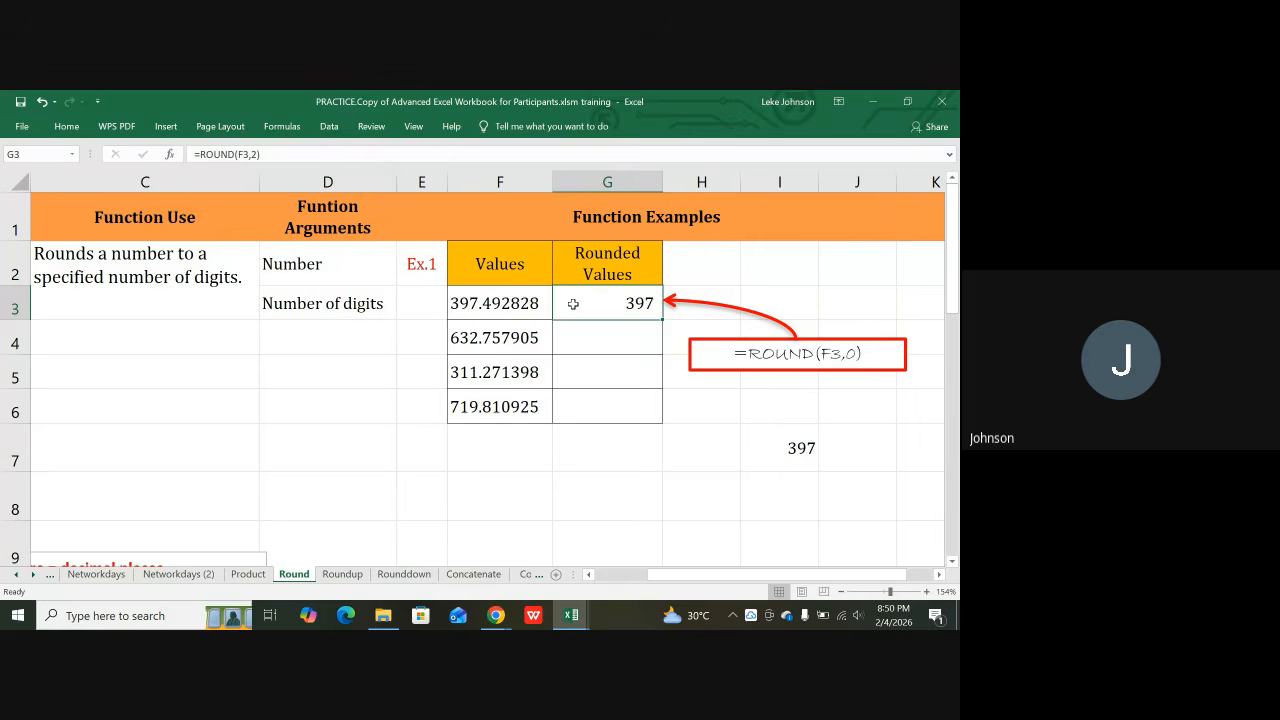
click(776, 440)
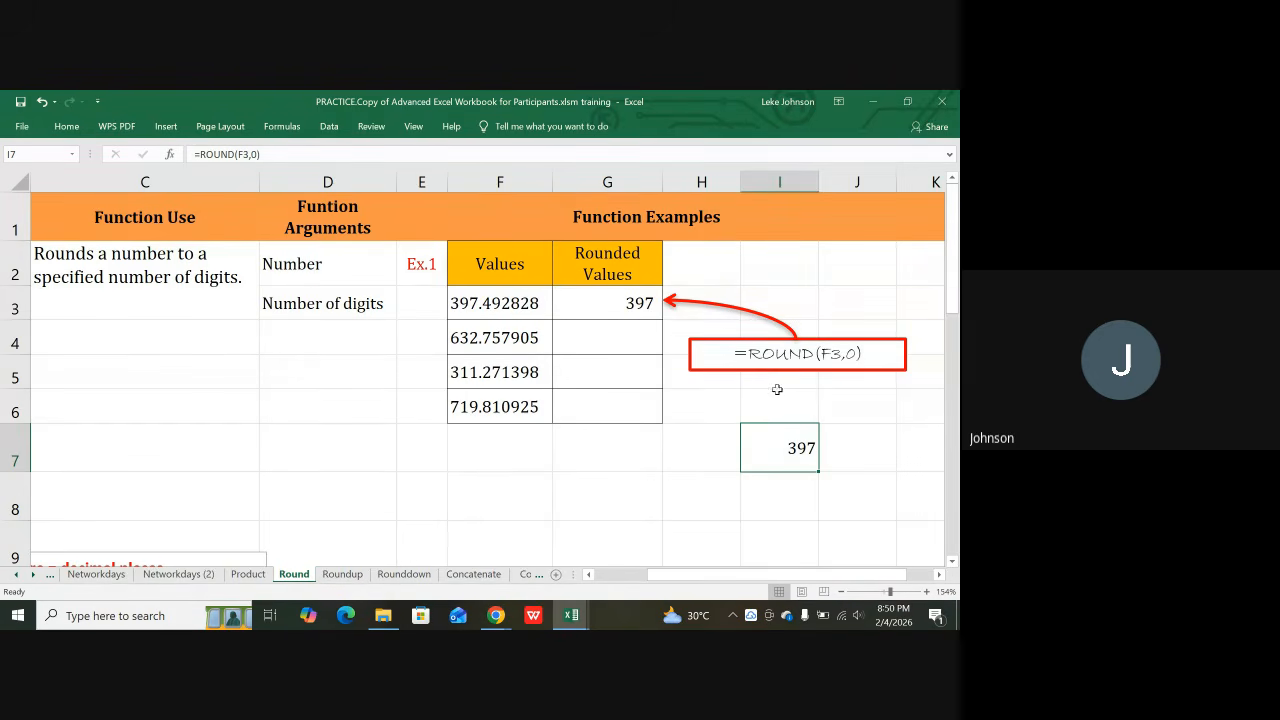
click(625, 305)
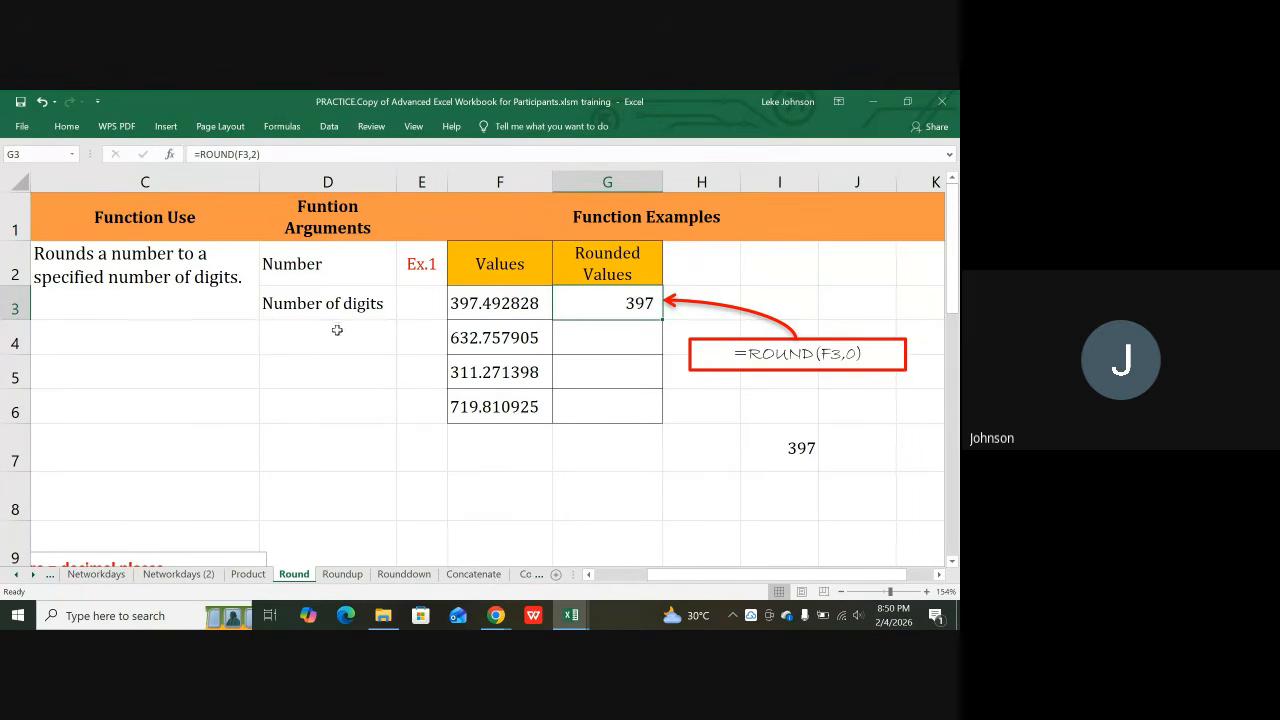
click(185, 270)
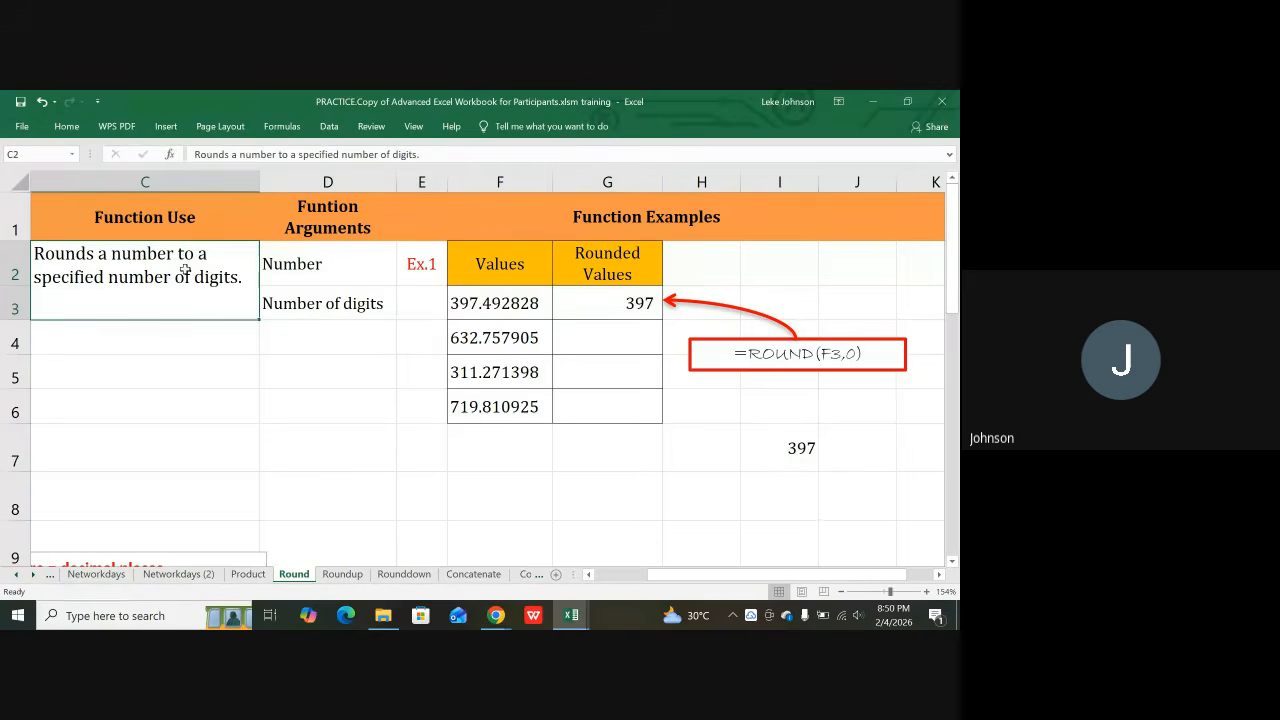
key(Left)
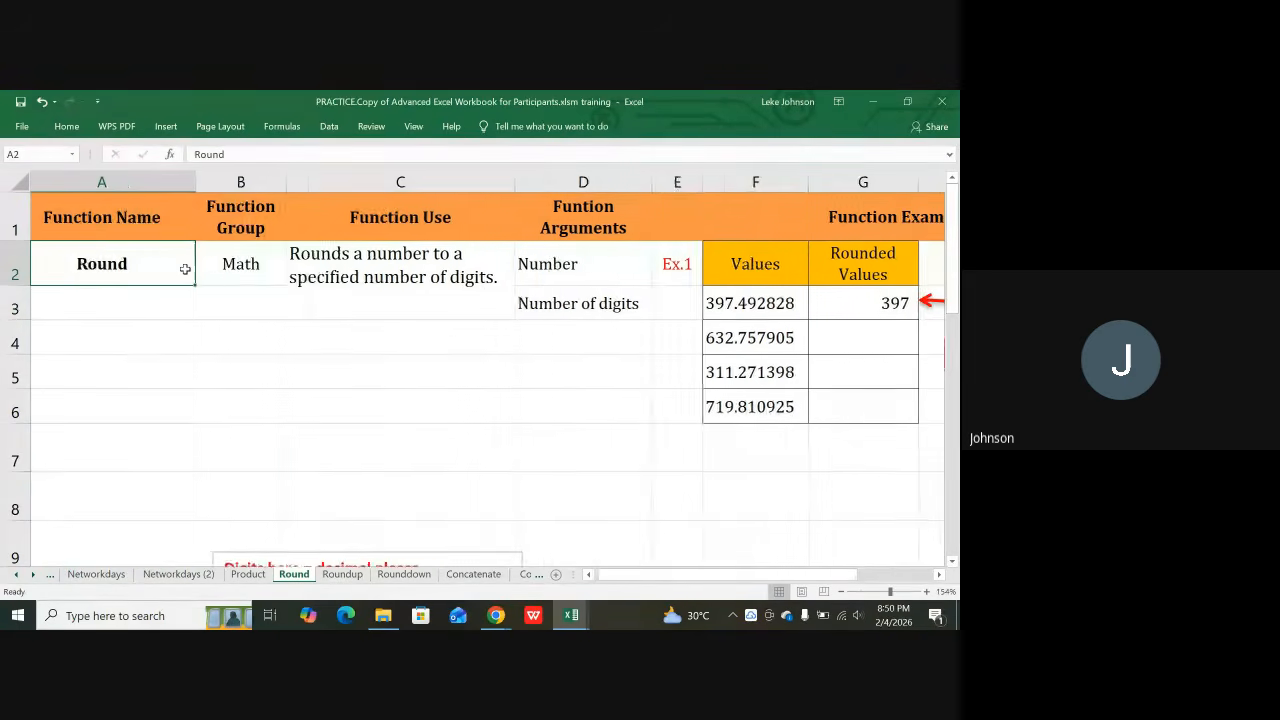
key(Right)
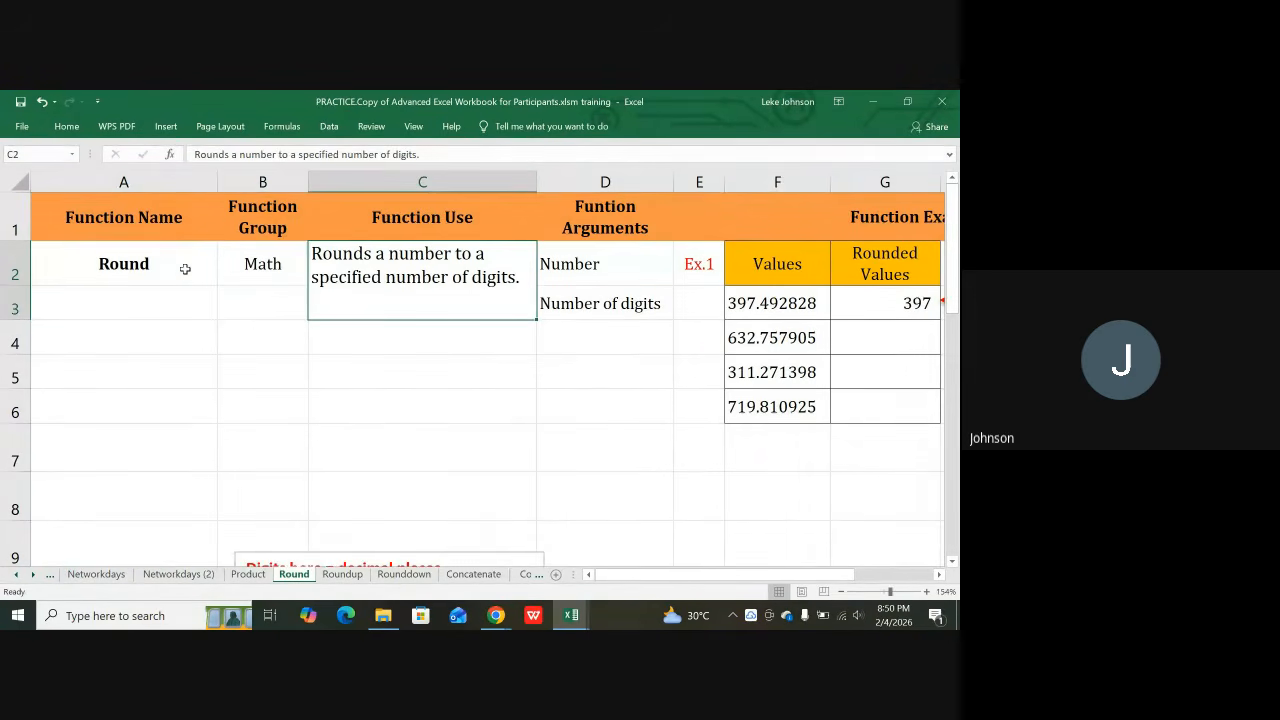
key(Right)
key(Right)
key(Right)
key(Right)
key(Right)
key(Right)
key(Right)
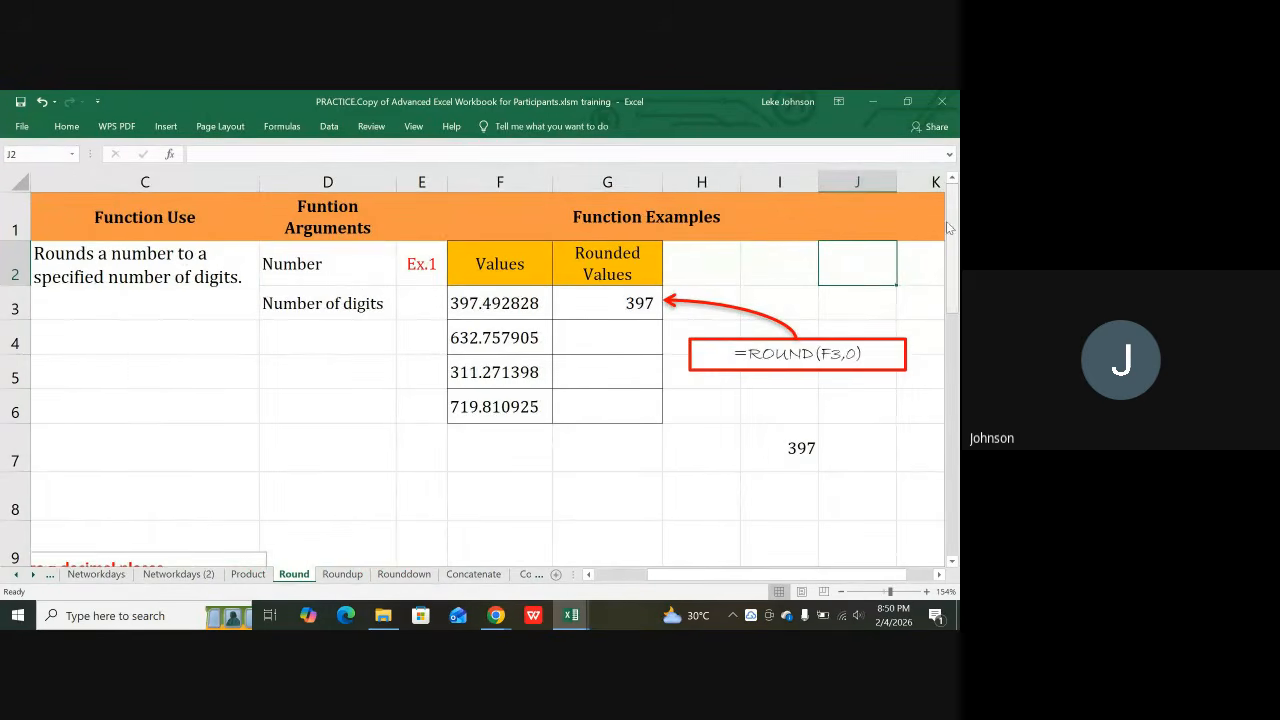
click(645, 305)
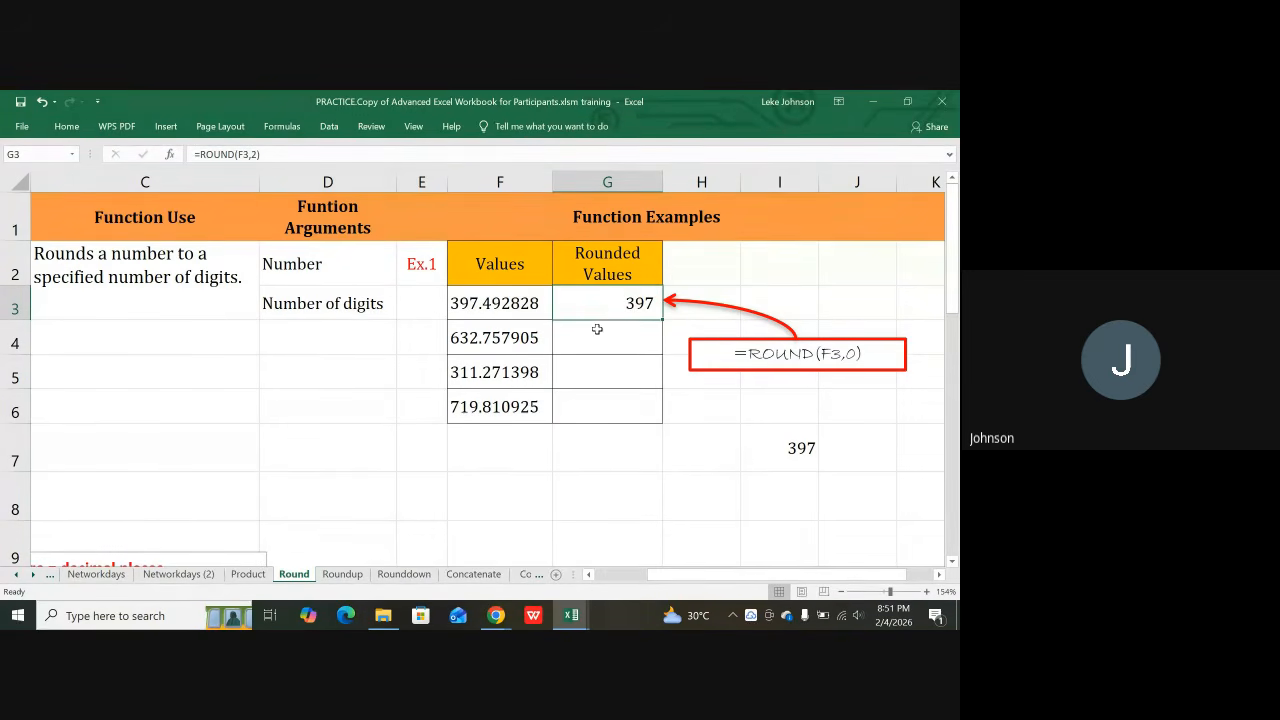
Step: Restore G3 to =ROUND(F3,0) so it rounds to a whole number
click(257, 154)
key(BackSpace)
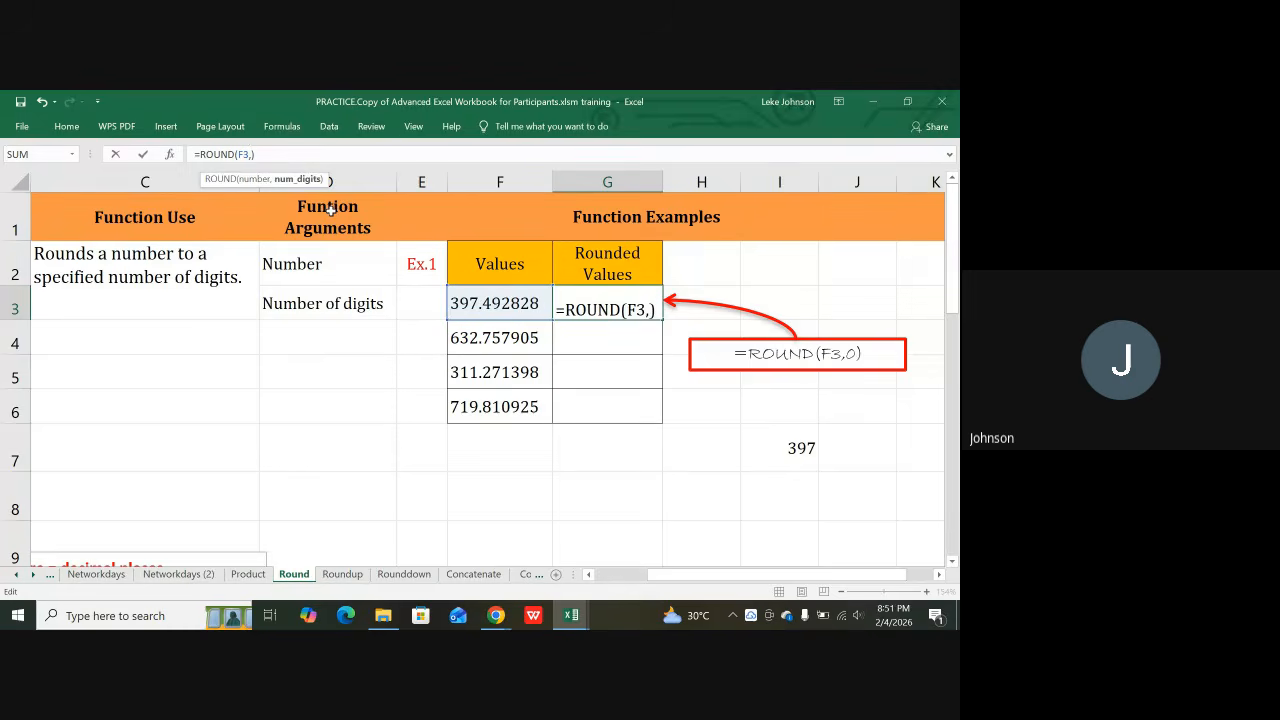
text(0)
key(Return)
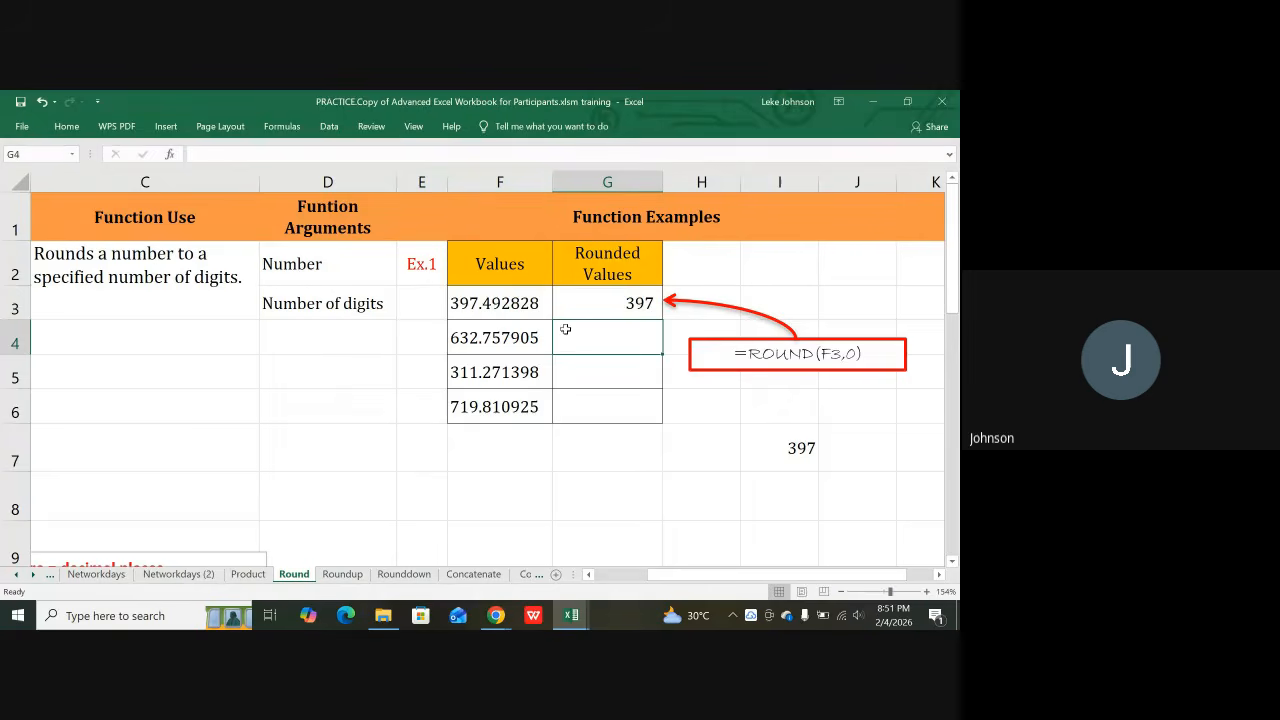
click(607, 300)
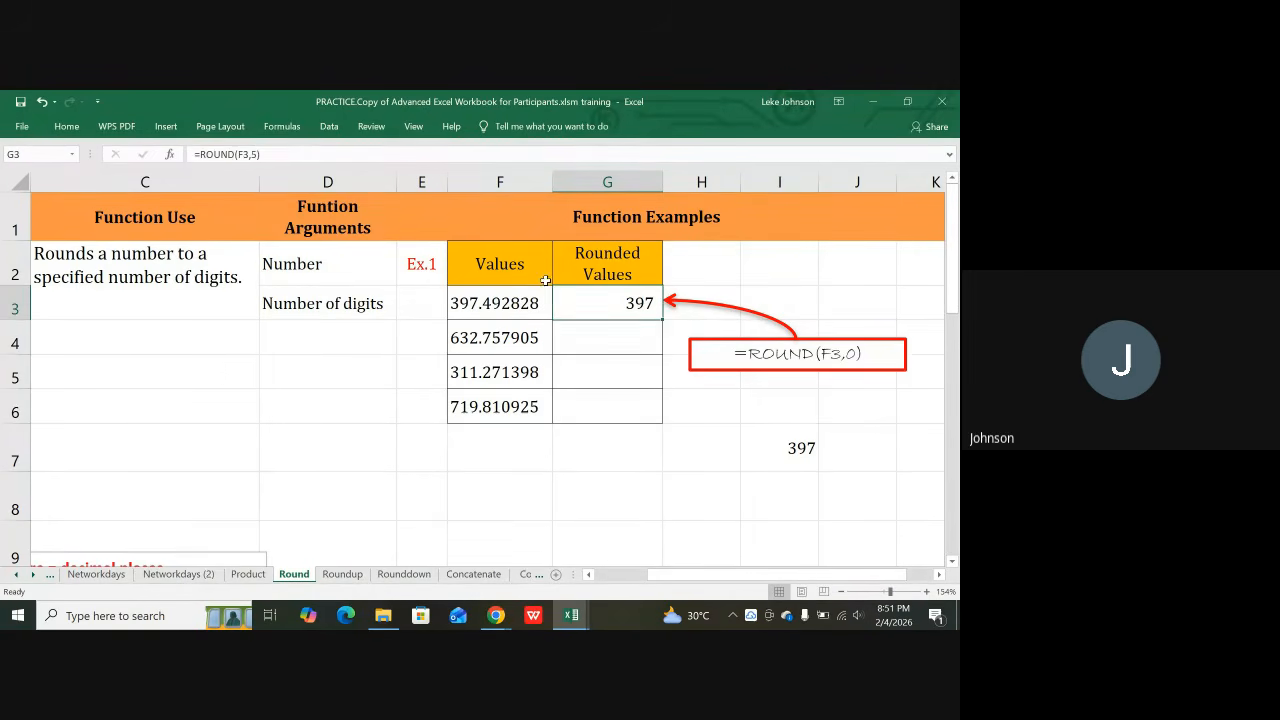
click(257, 154)
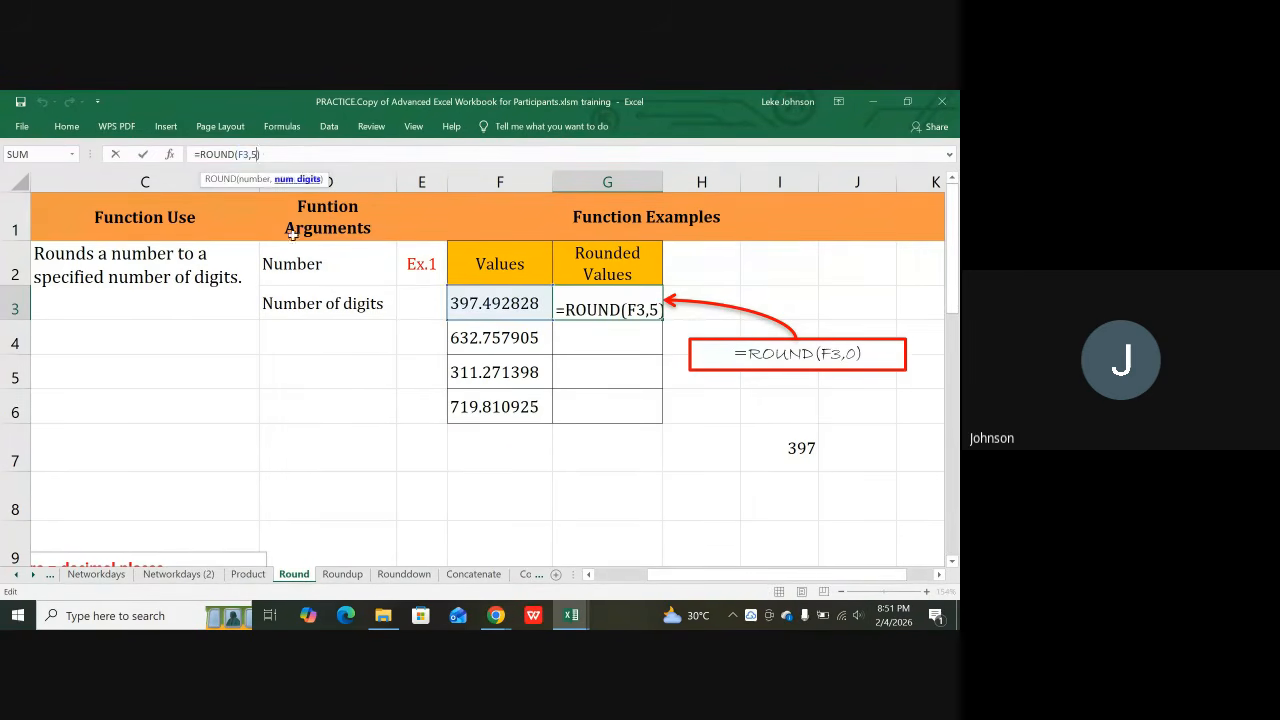
key(BackSpace)
text(0))
key(Return)
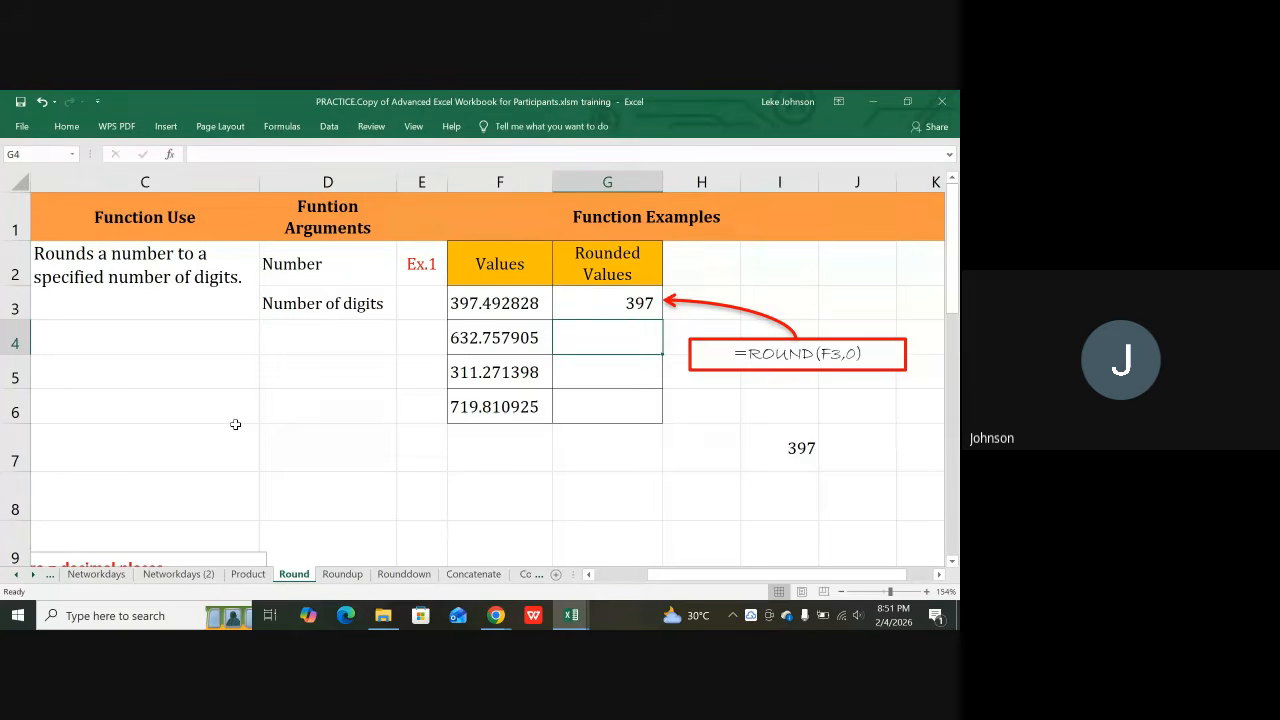
Step: Copy the ROUND formula down into G4, G5 and G6, giving 633, 311 and 720
key(ctrl+d)
key(Down)
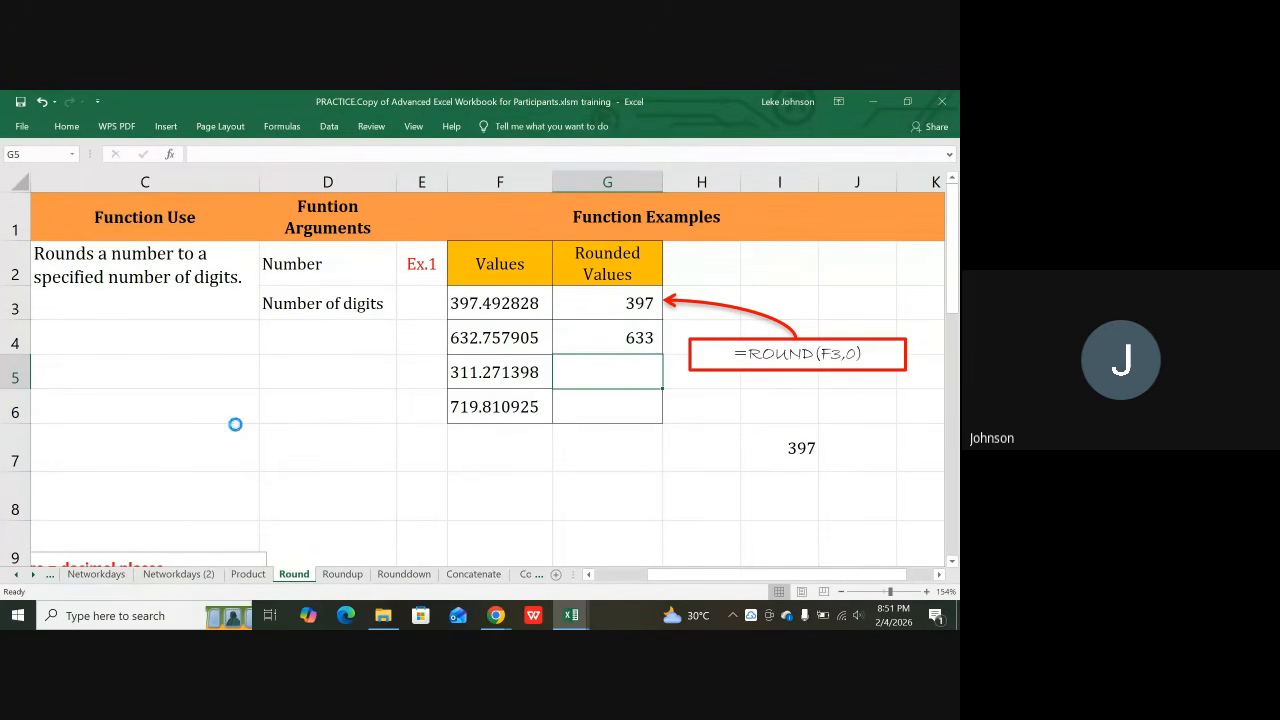
key(ctrl+d)
key(Down)
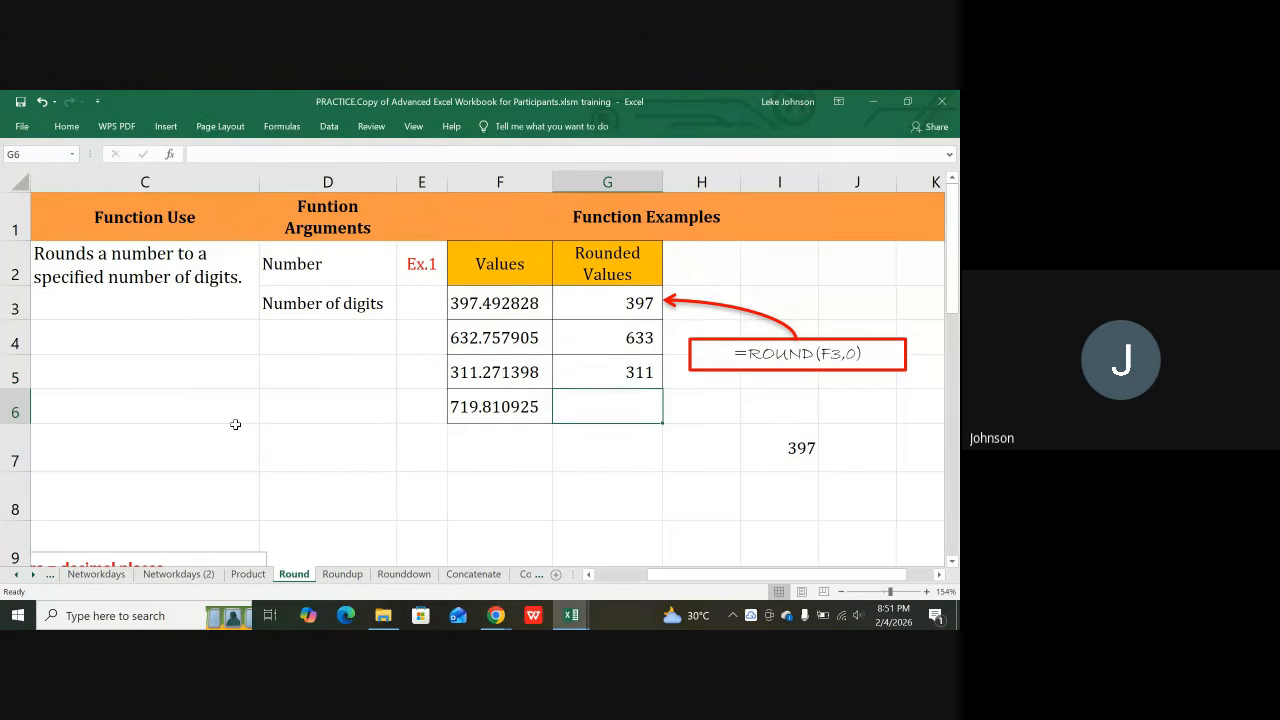
key(ctrl+d)
Step: On the Roundup sheet, enter =ROUNDUP(F3,0) in G3 to get 398
click(350, 575)
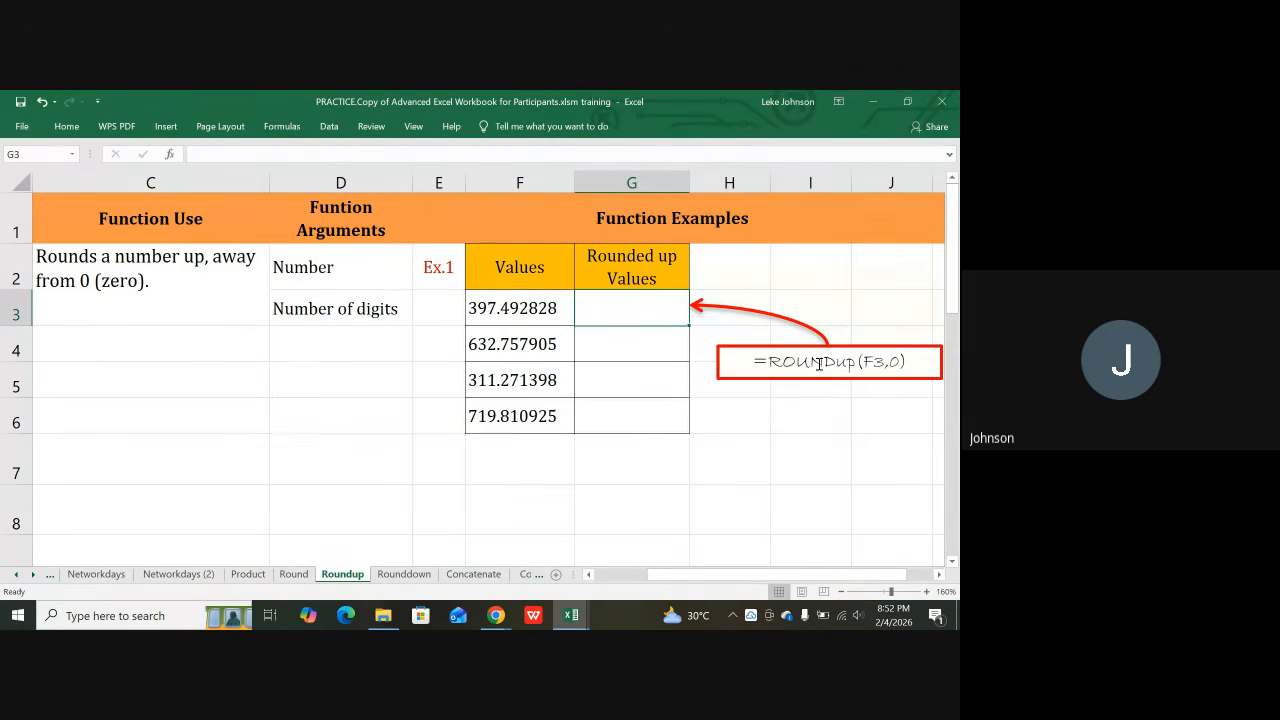
text(=Roun)
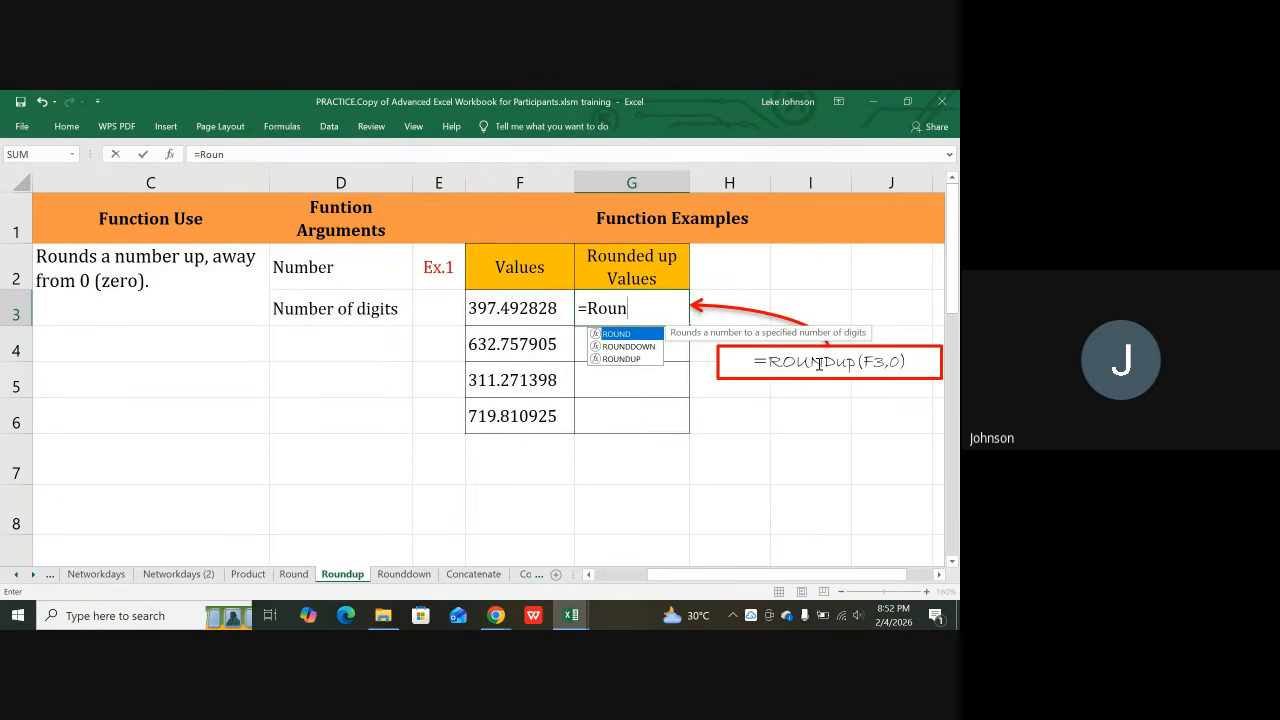
text(dup)
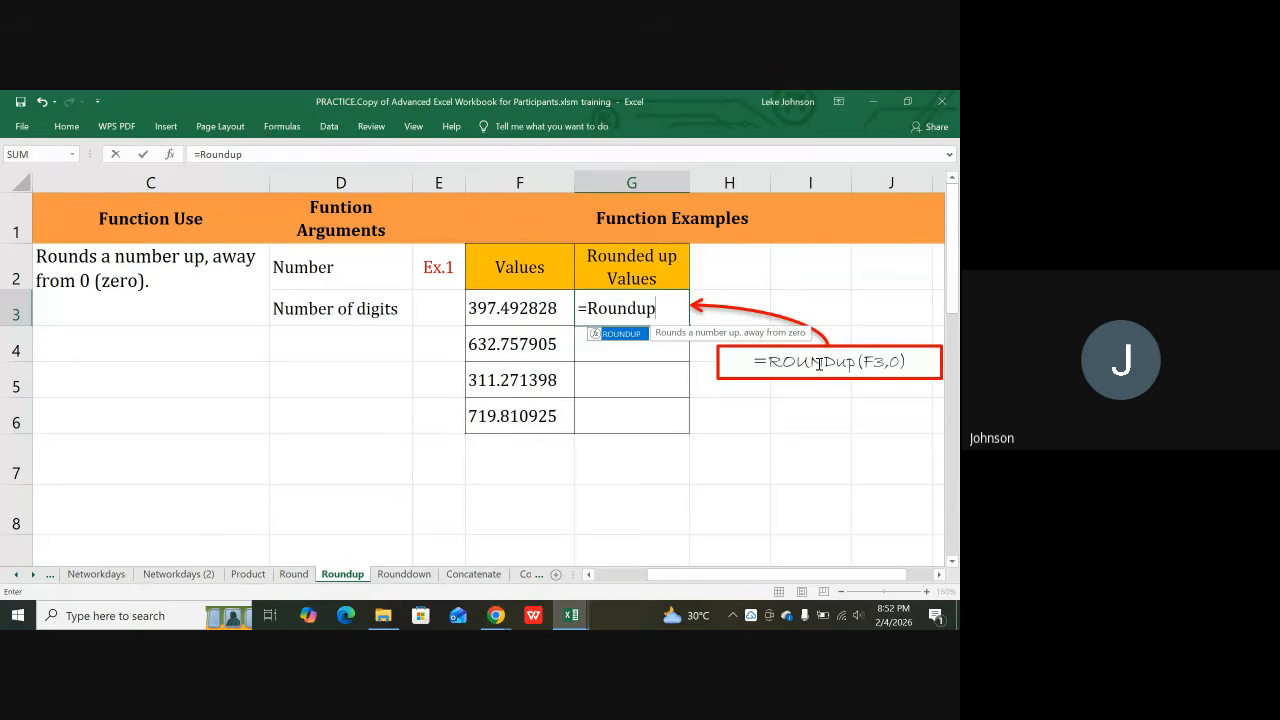
text(()
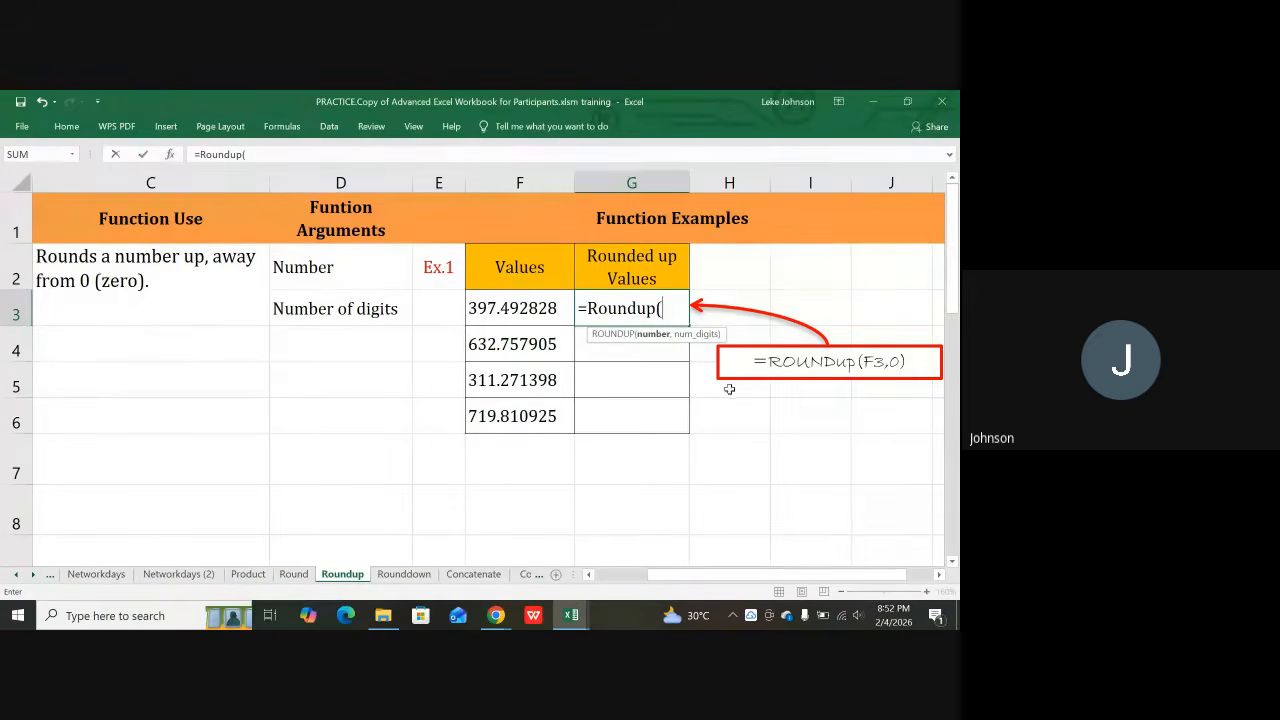
click(535, 308)
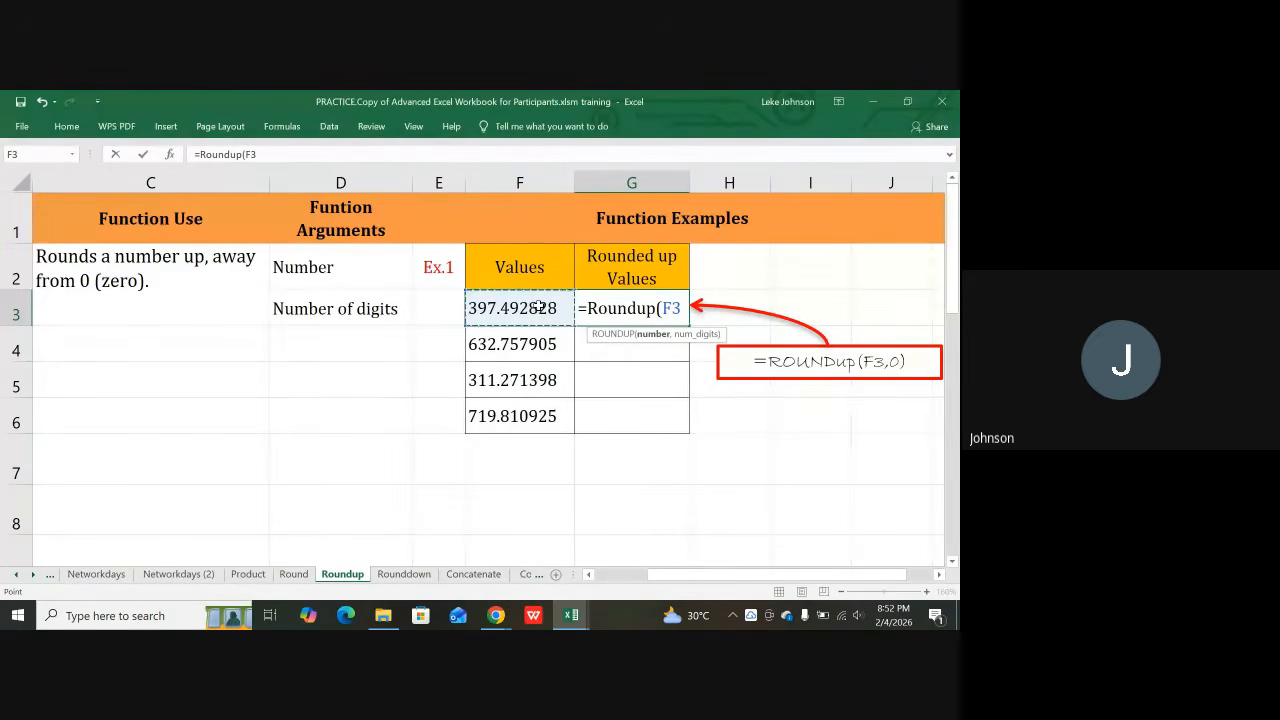
text(,)
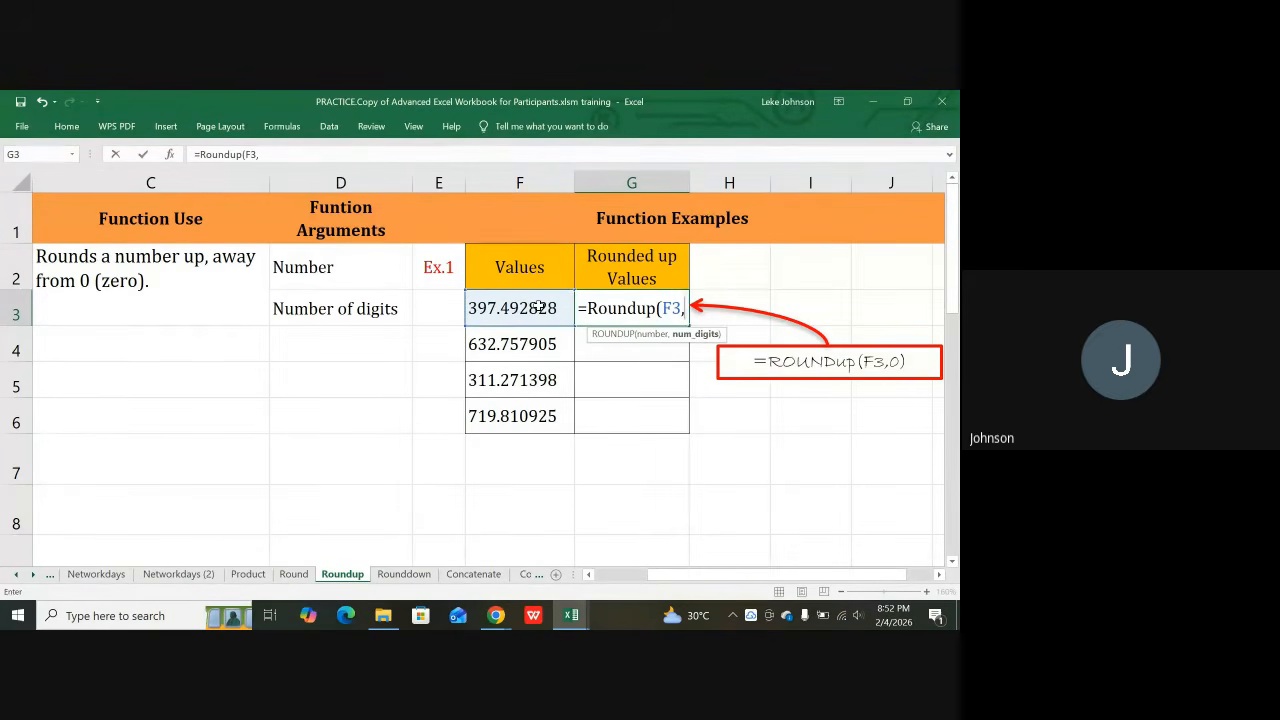
text(0)
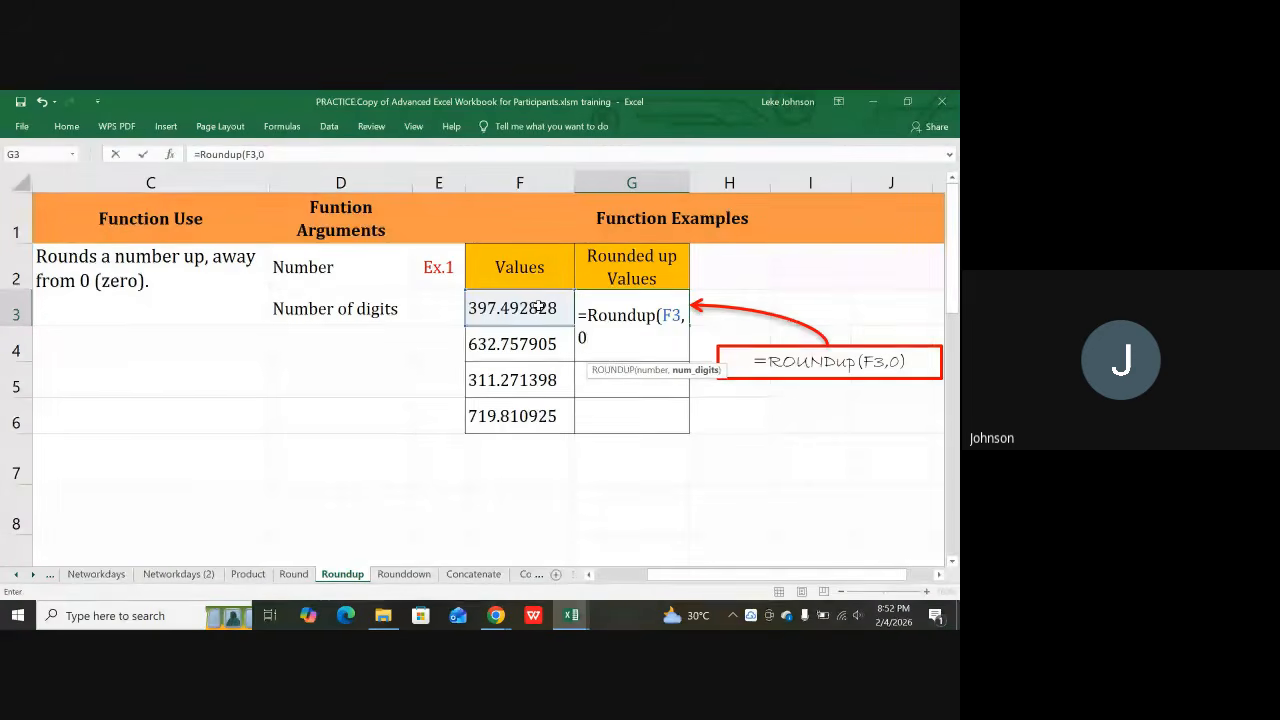
text())
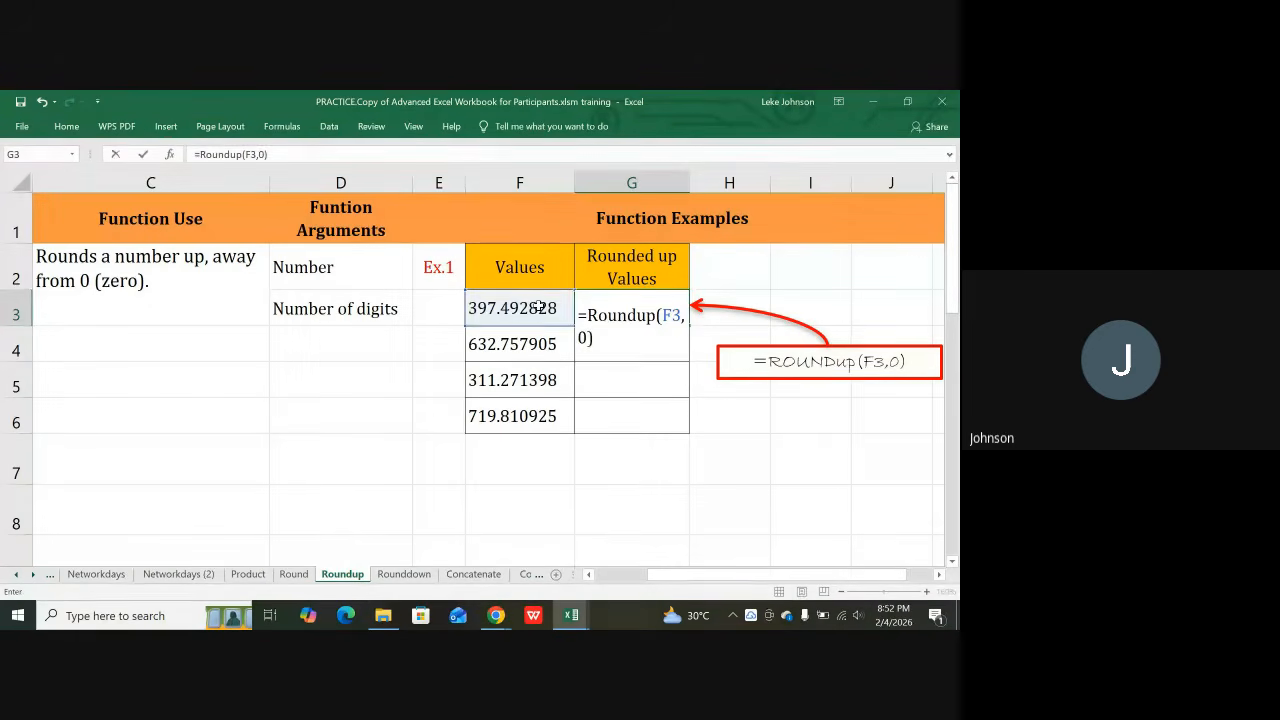
key(Return)
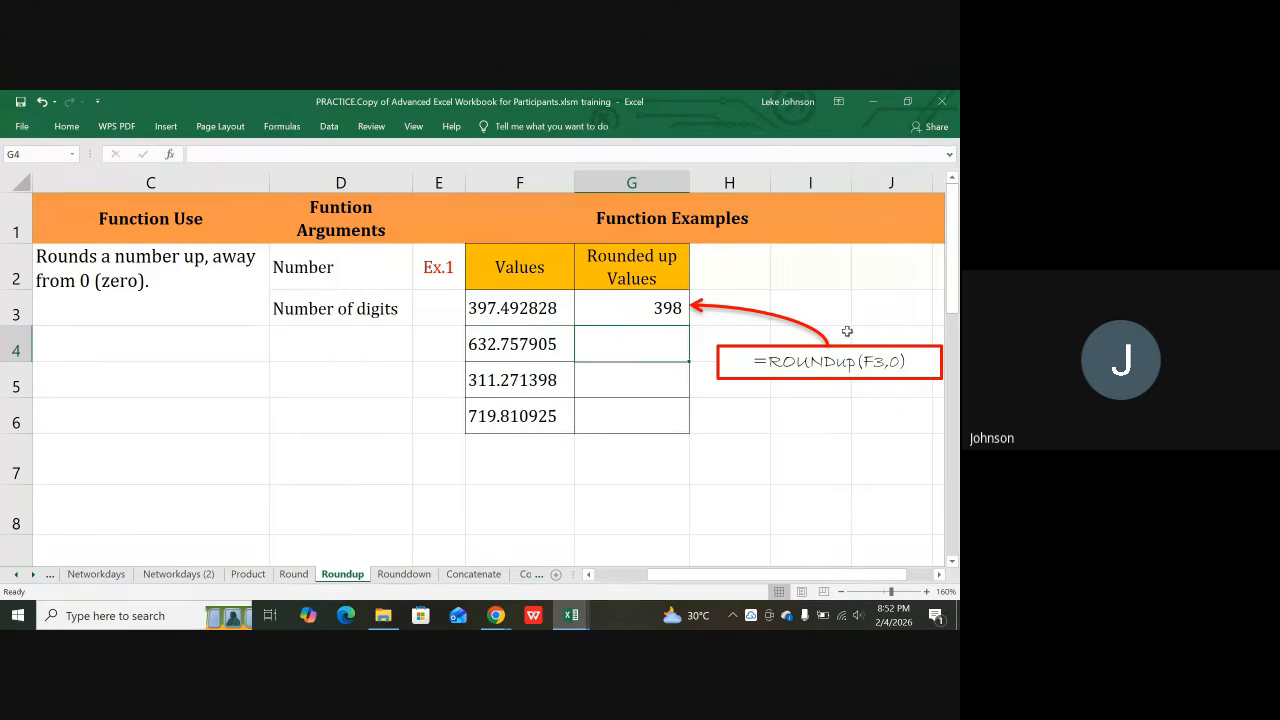
Step: Check the full values in F3 and F5, then copy the G3 ROUNDUP formula
click(510, 309)
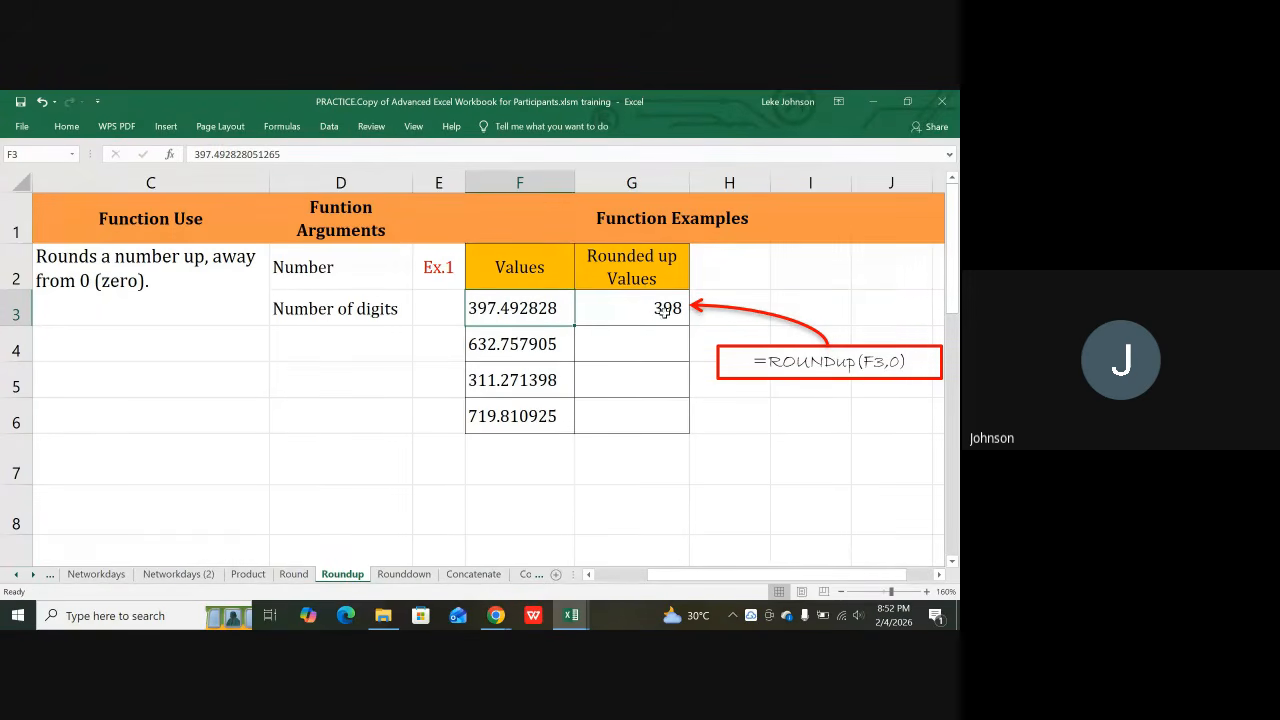
click(487, 377)
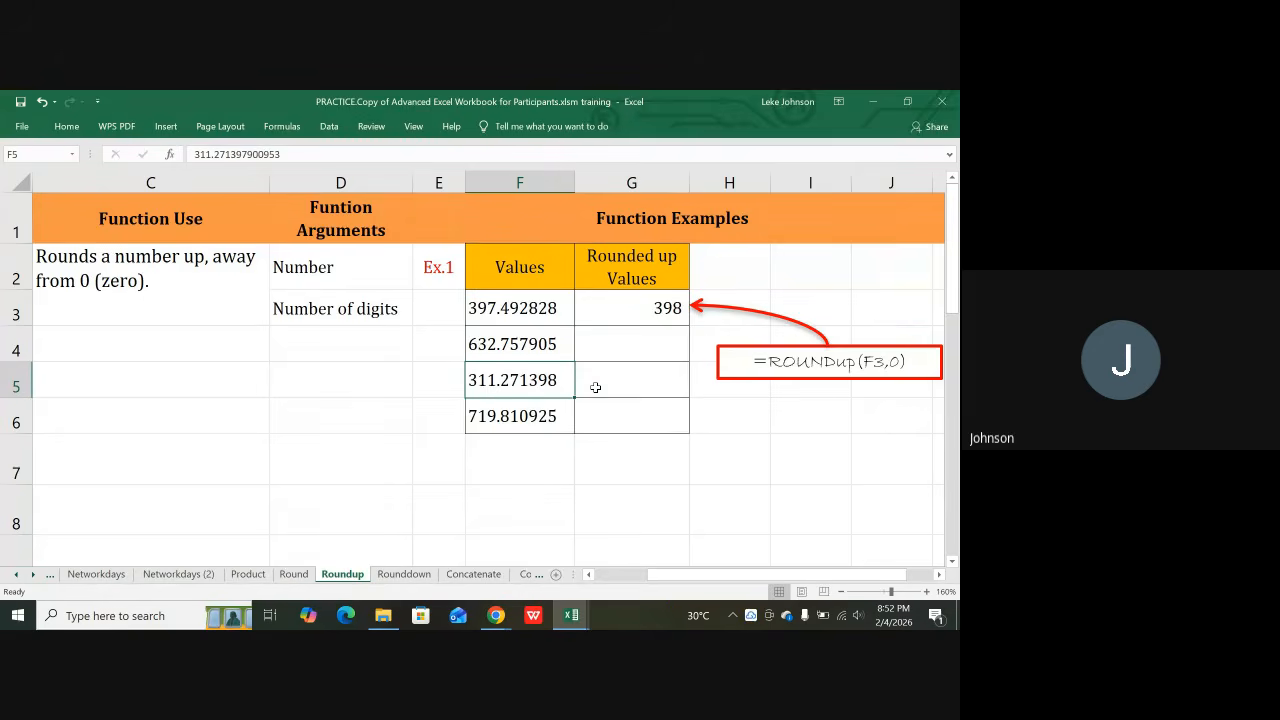
click(617, 315)
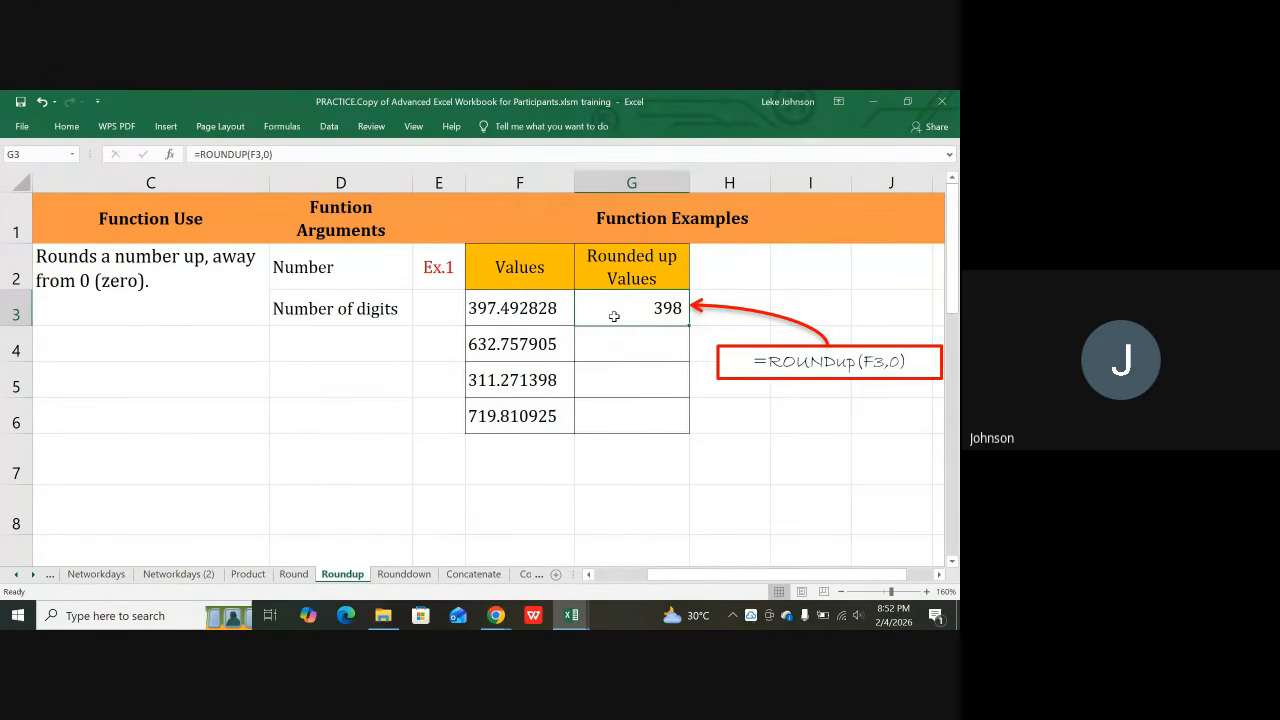
key(ctrl+c)
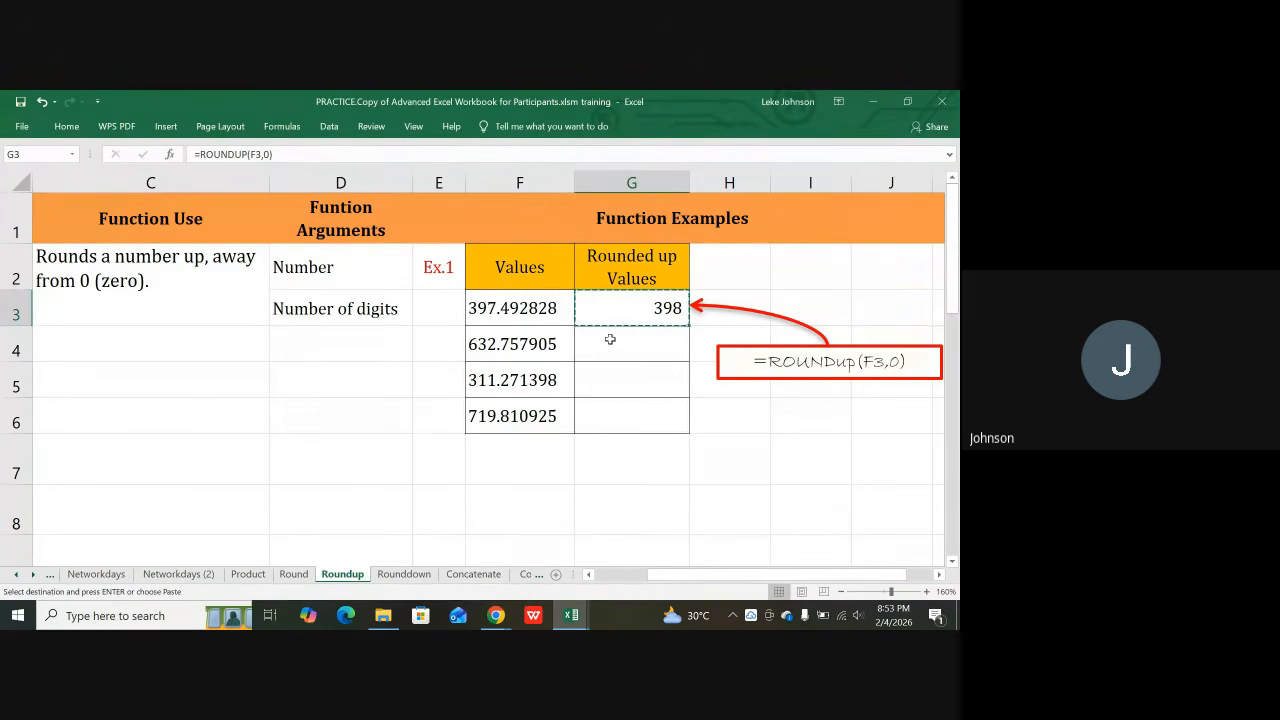
Step: Paste the ROUNDUP formula into G4:G6, giving 633, 312 and 720
drag(610, 340, 612, 409)
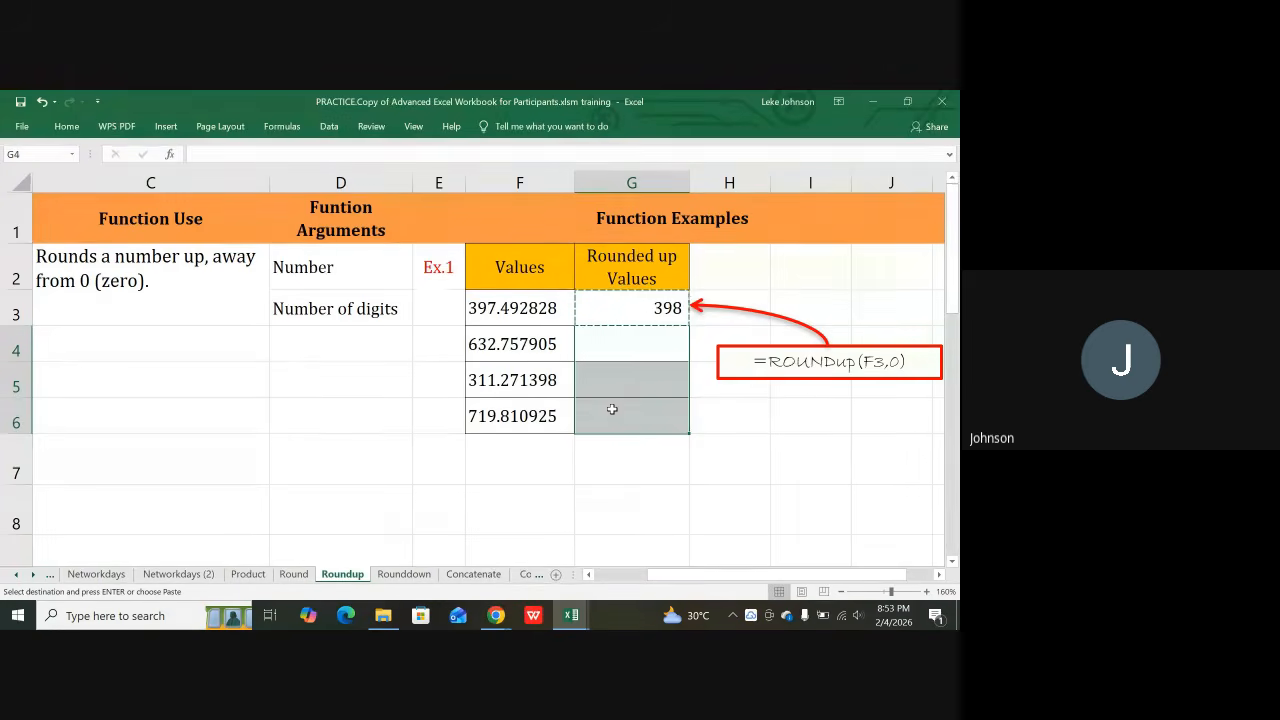
key(ctrl+v)
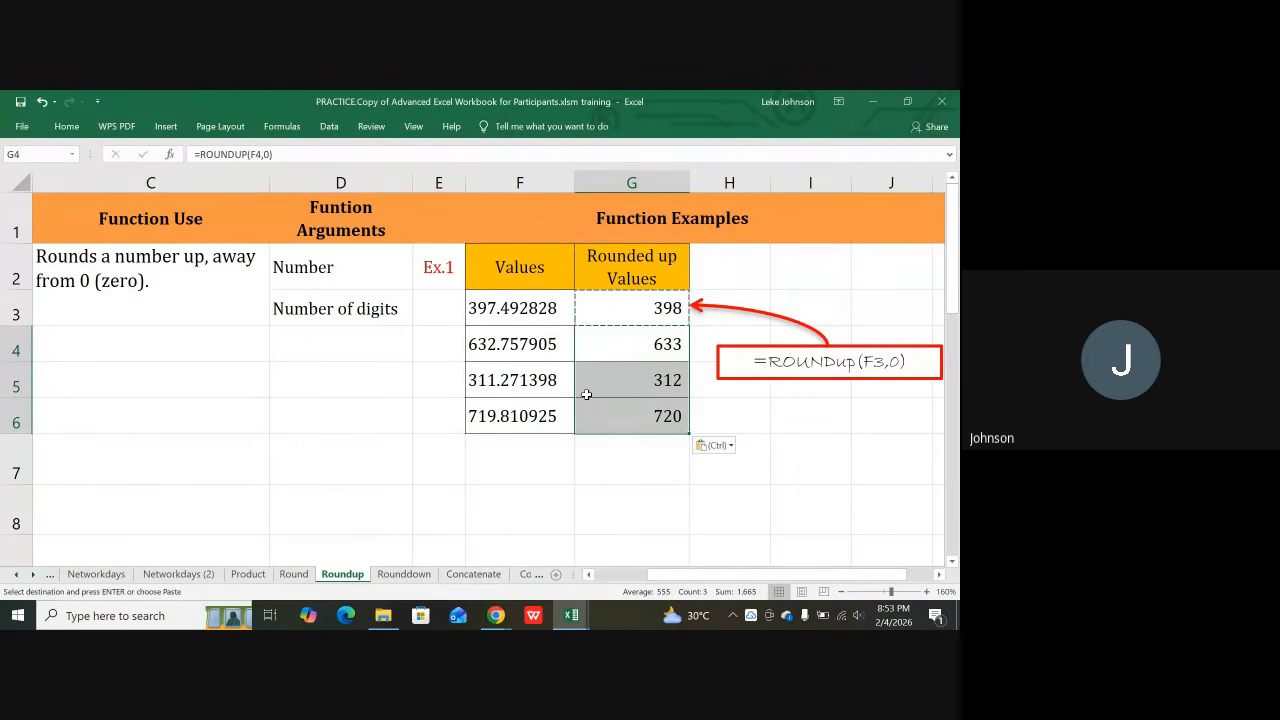
click(586, 390)
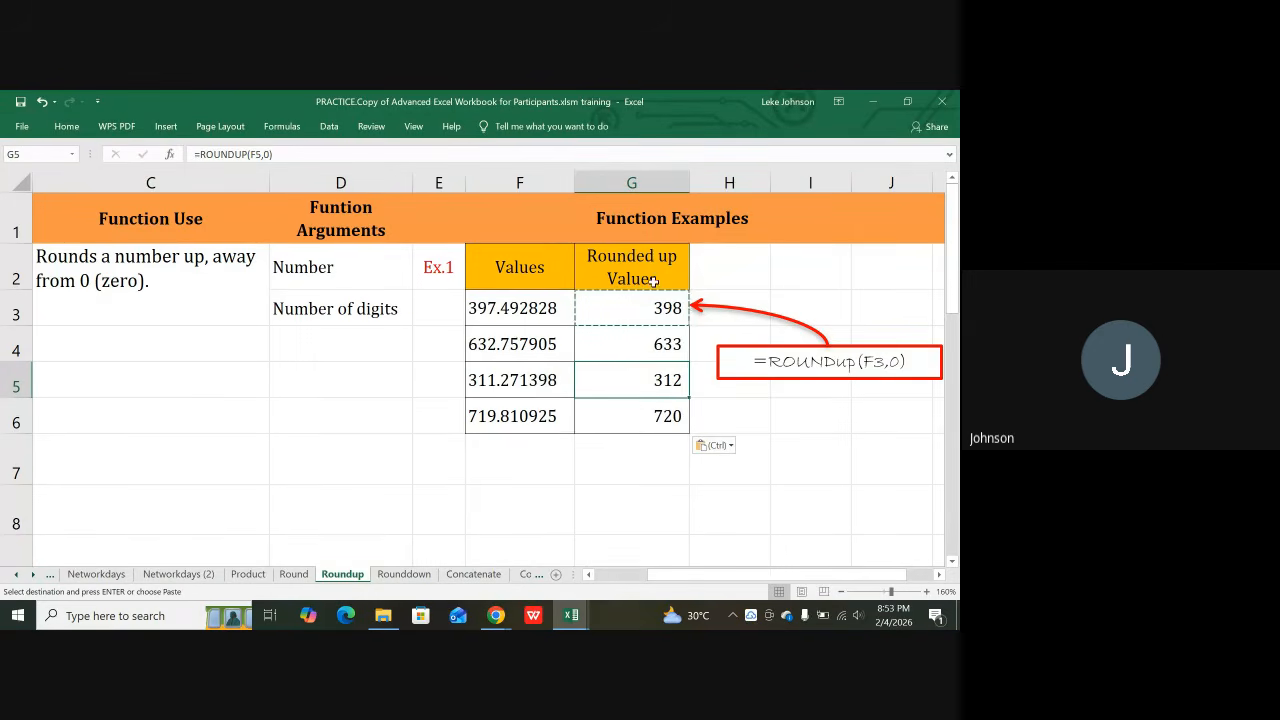
click(641, 416)
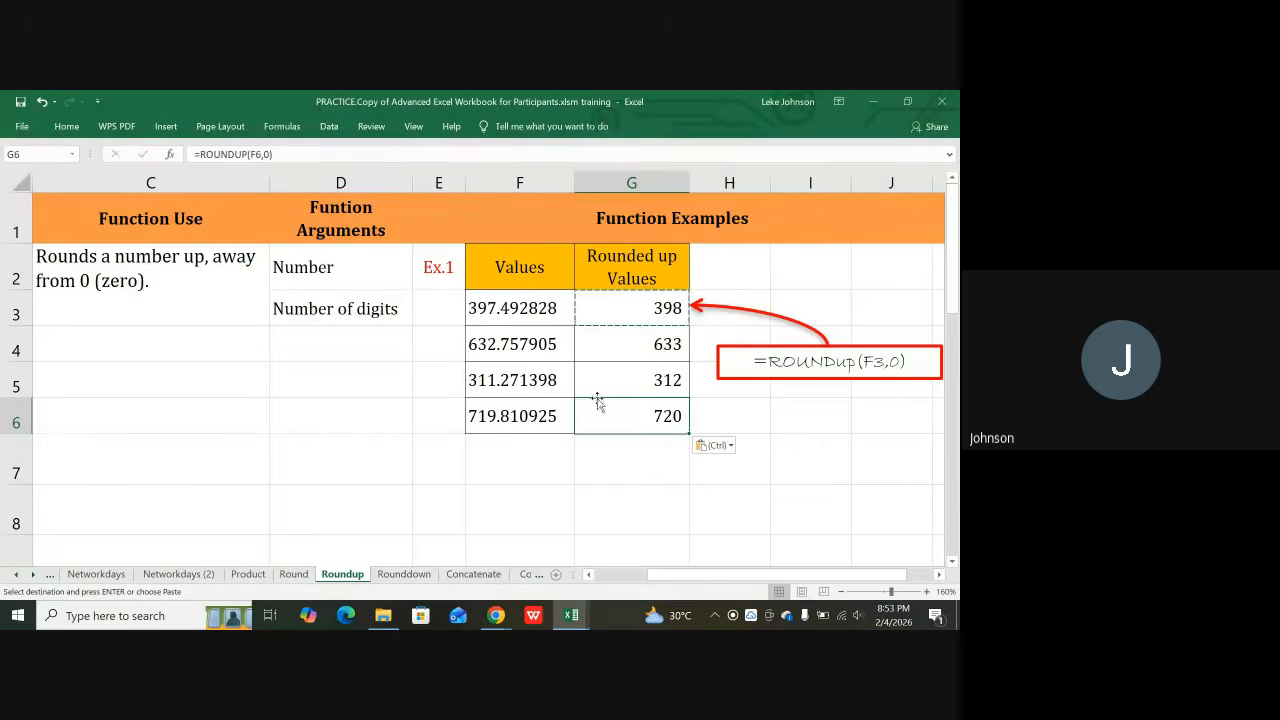
Step: Compare against the Round sheet's F5 value, then move through Roundup to the Rounddown sheet
click(294, 574)
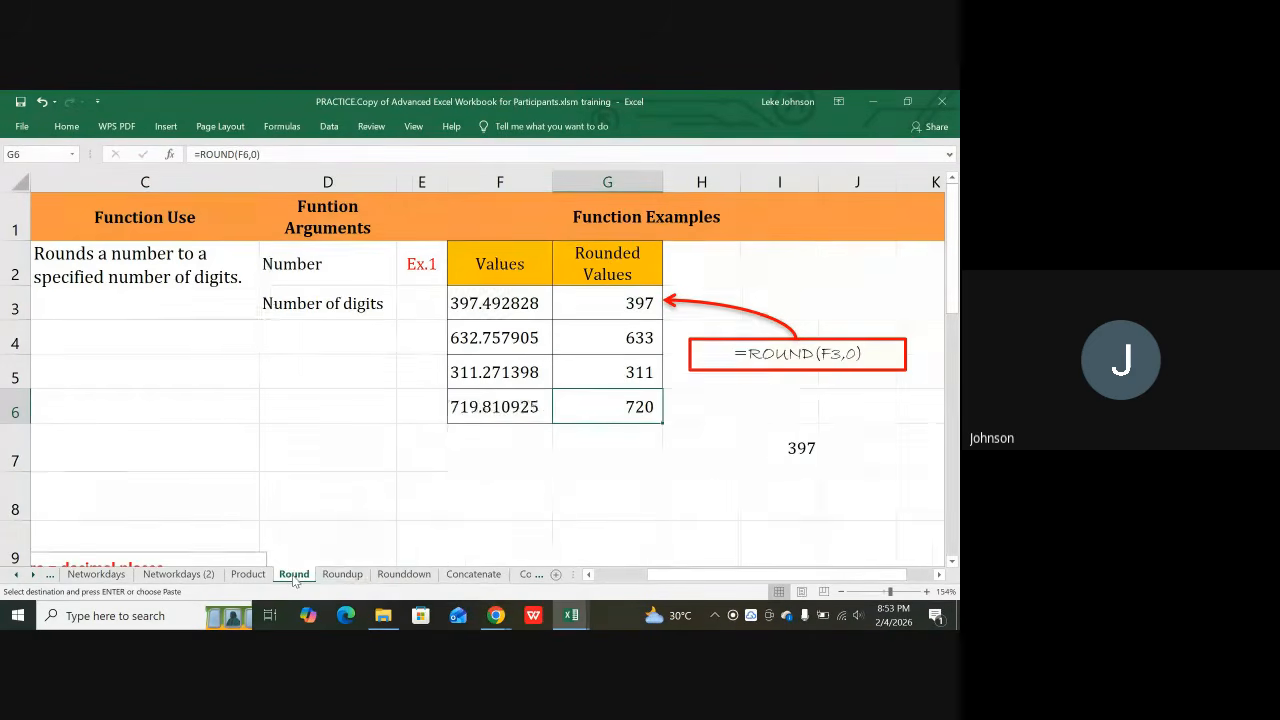
click(485, 374)
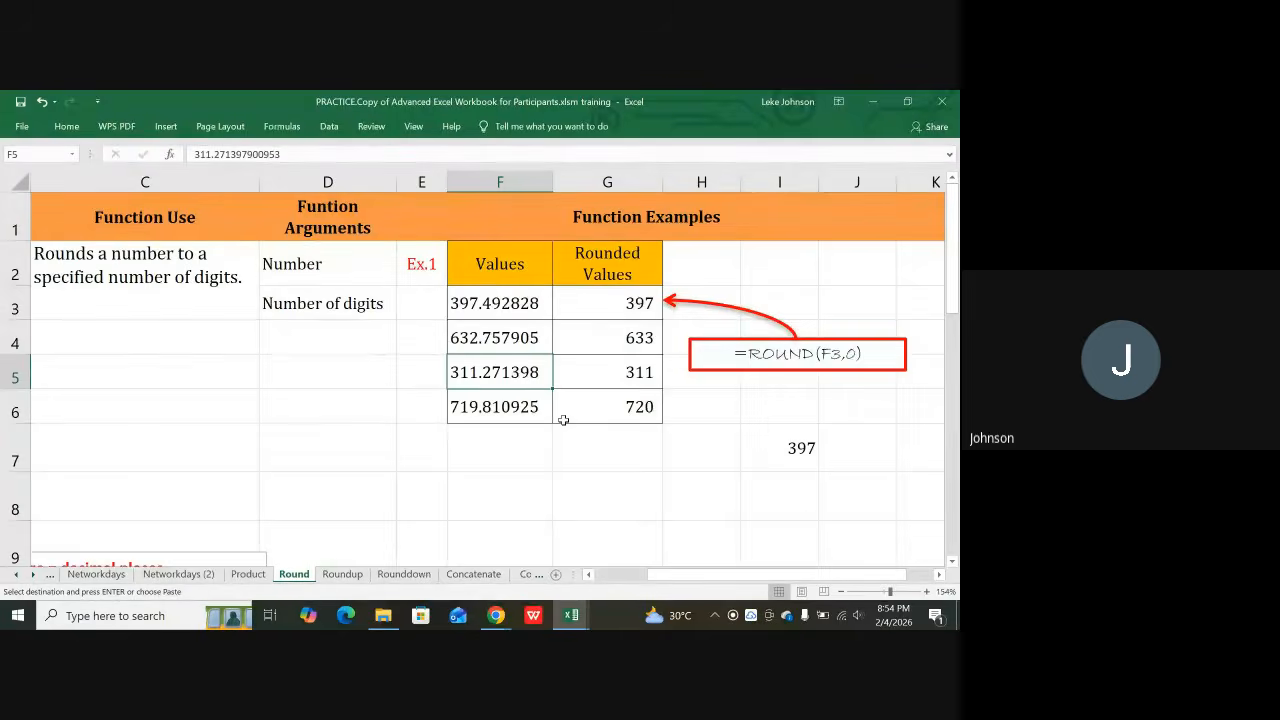
click(339, 575)
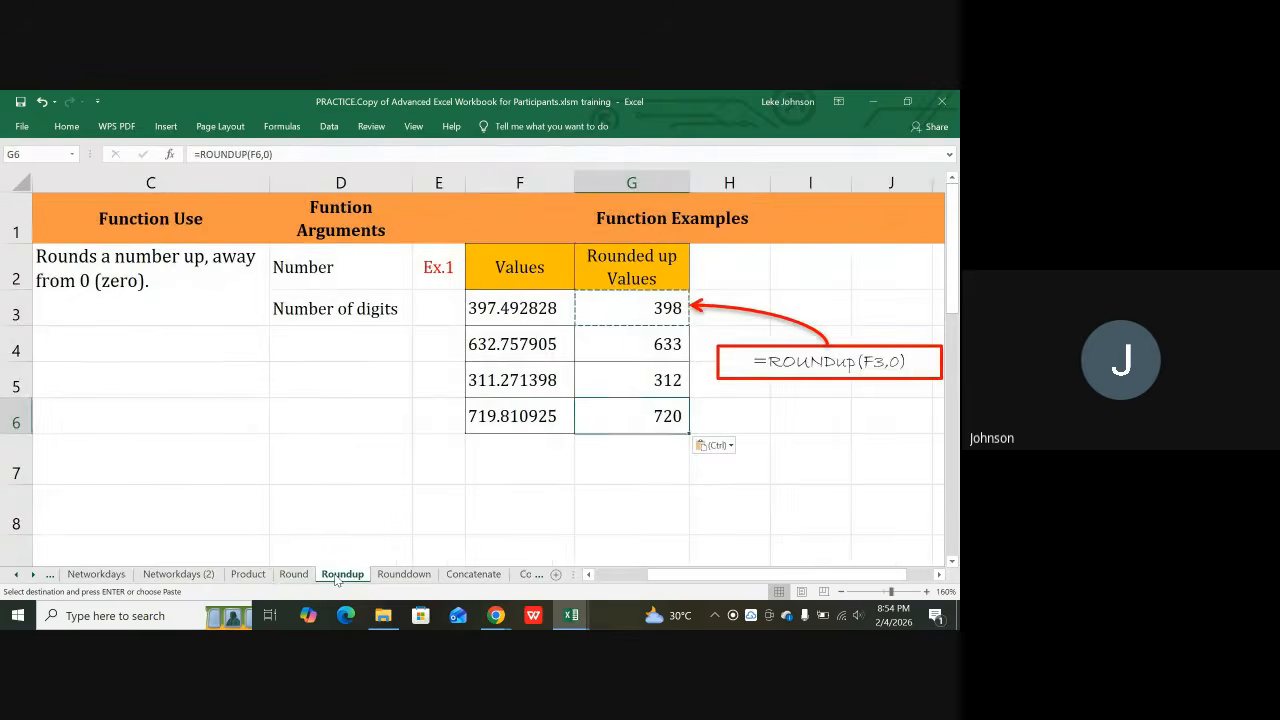
click(405, 574)
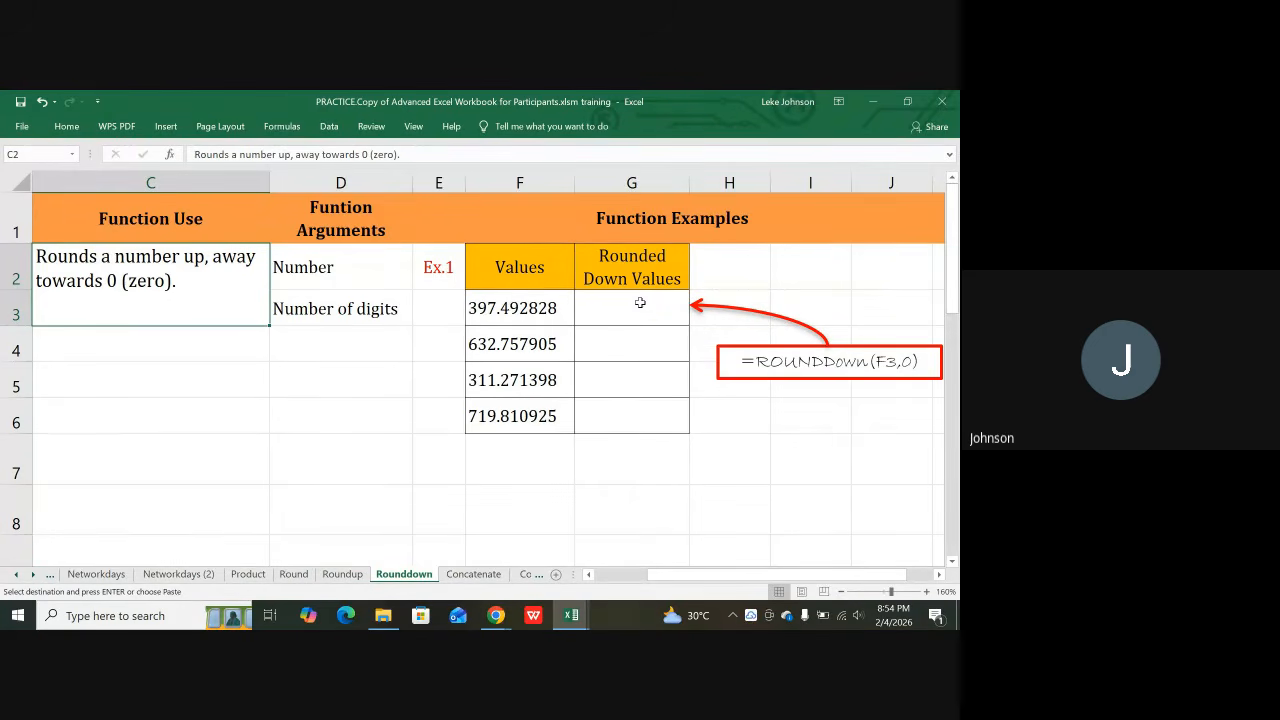
Step: Enter =ROUNDDOWN(F3,0) in G3 so 397.492828 rounds down to 397
click(638, 300)
text(=)
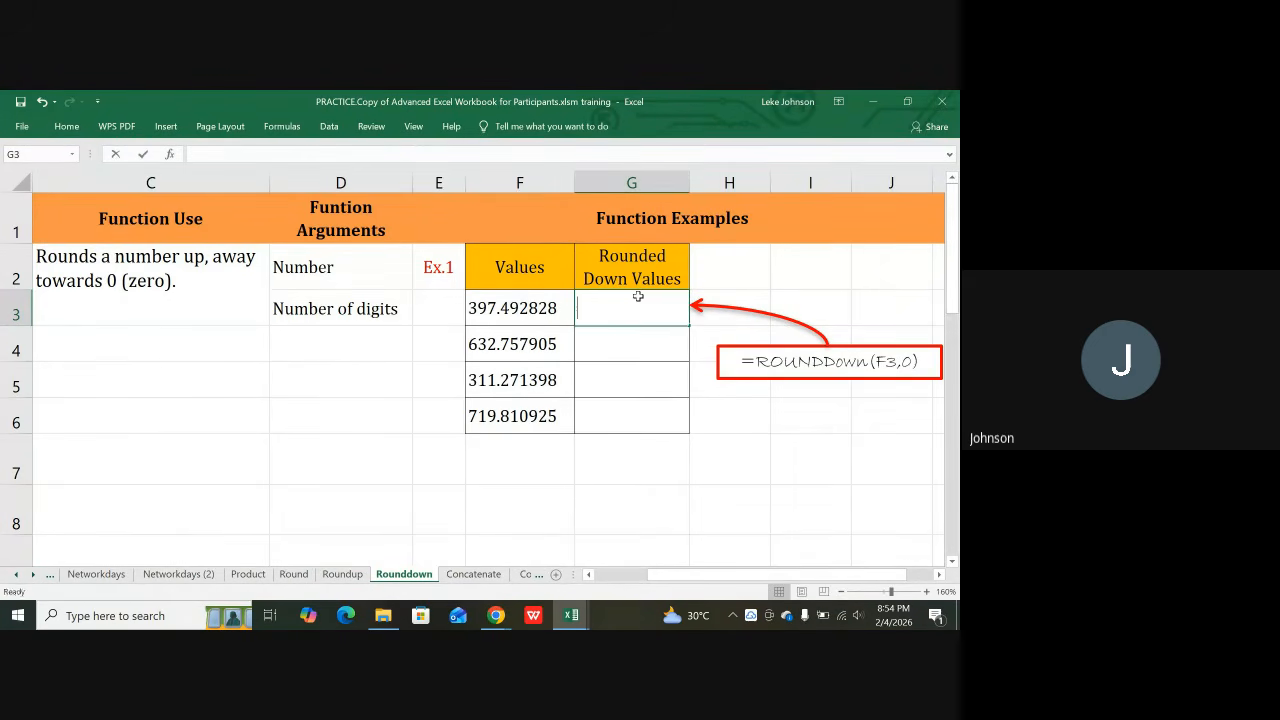
text(round)
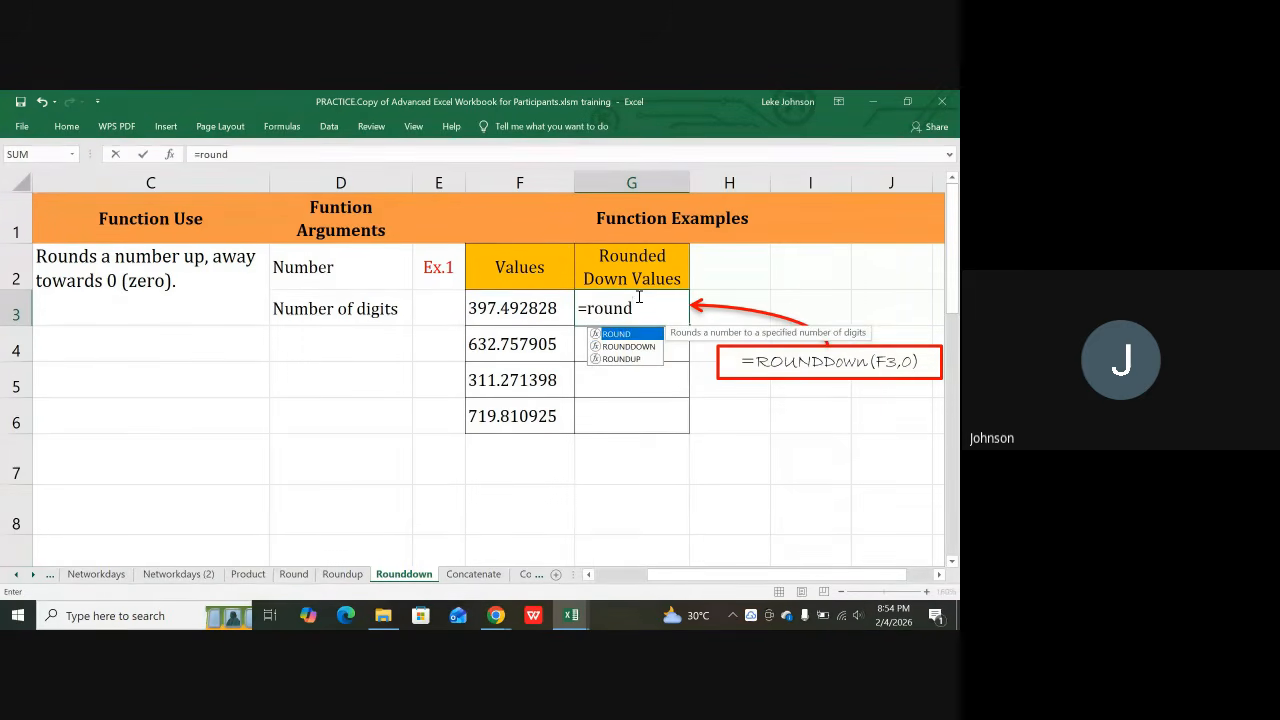
text(down)
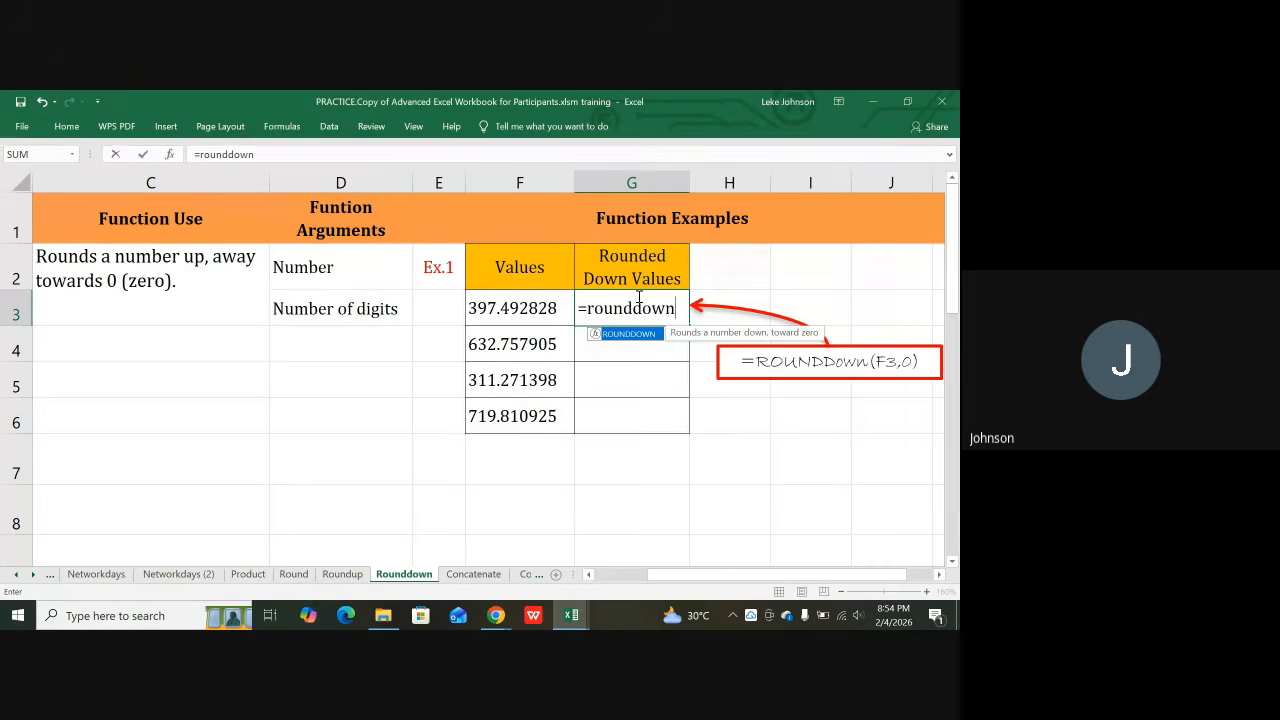
text(()
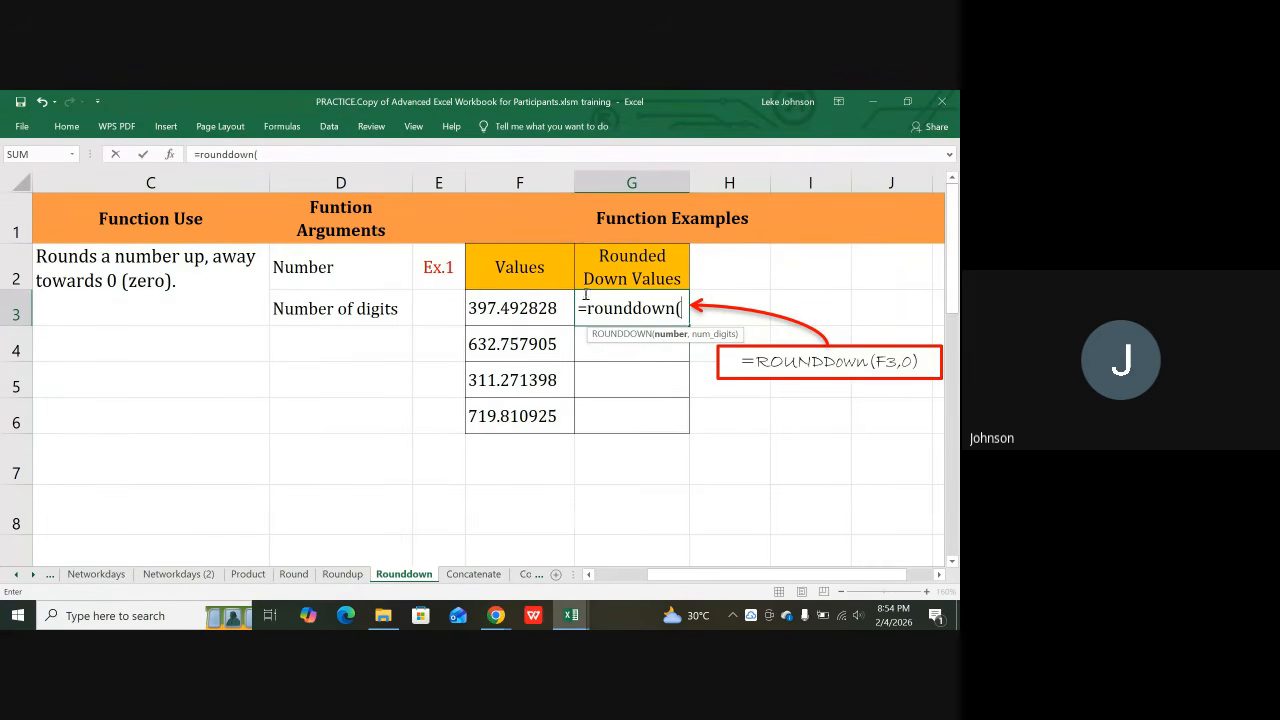
click(502, 308)
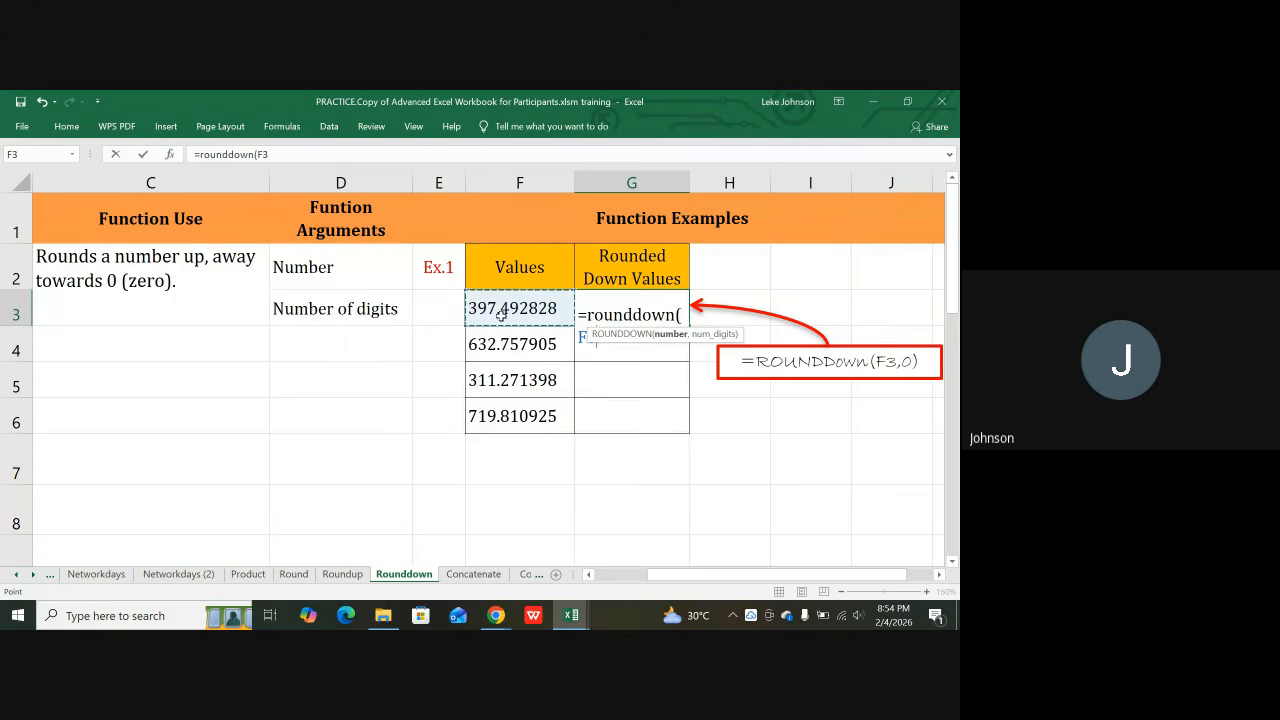
text(,0))
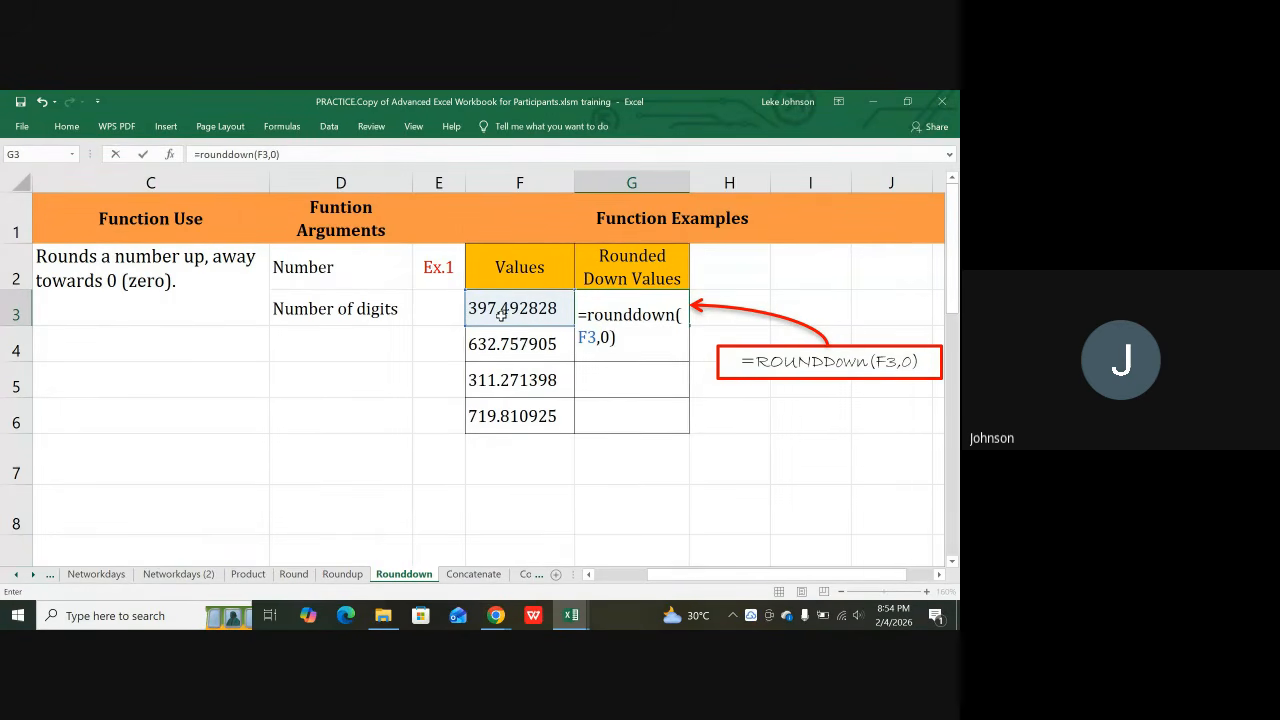
key(Return)
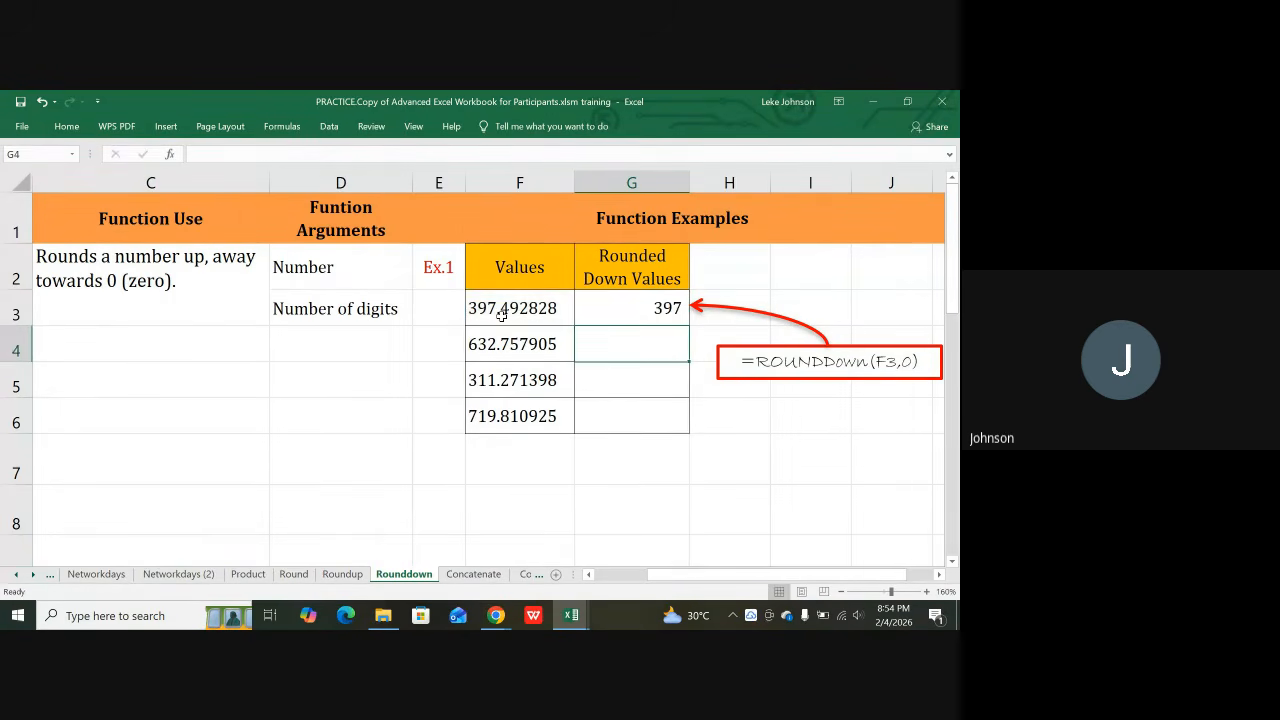
Step: Fill the ROUNDDOWN formula down into G4, G5 and G6, giving 632, 311 and 719
click(596, 309)
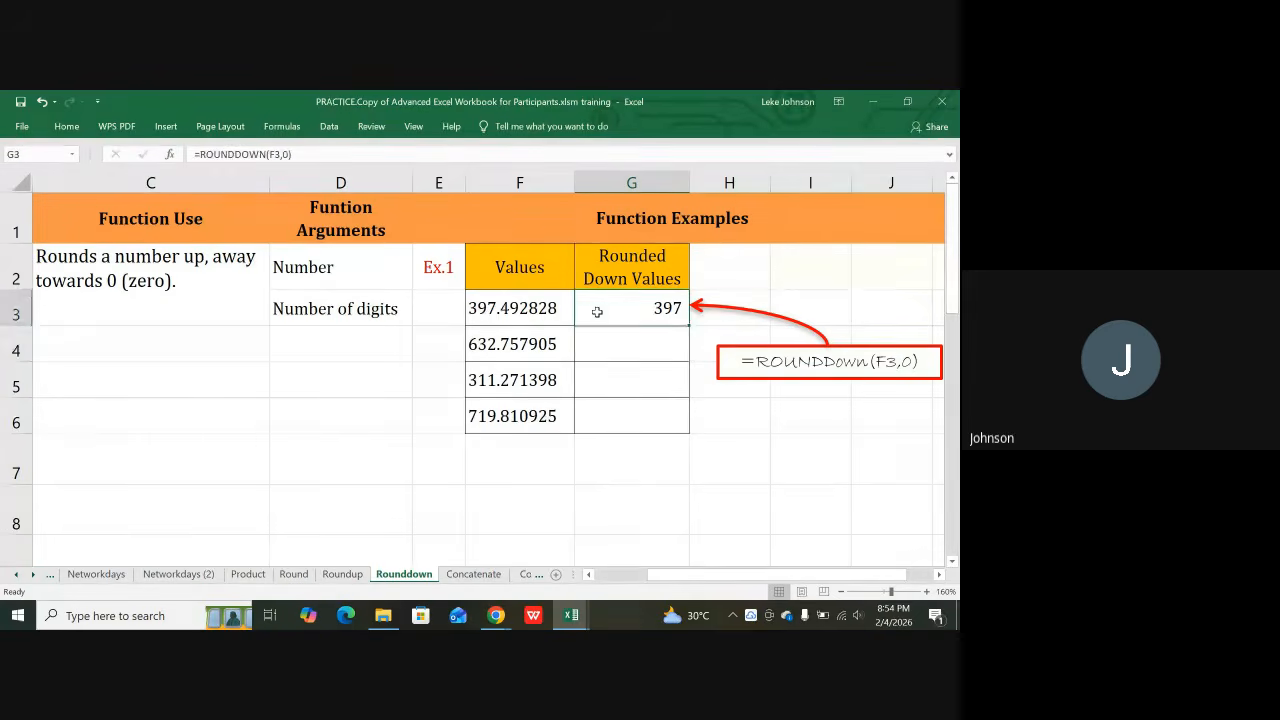
click(635, 348)
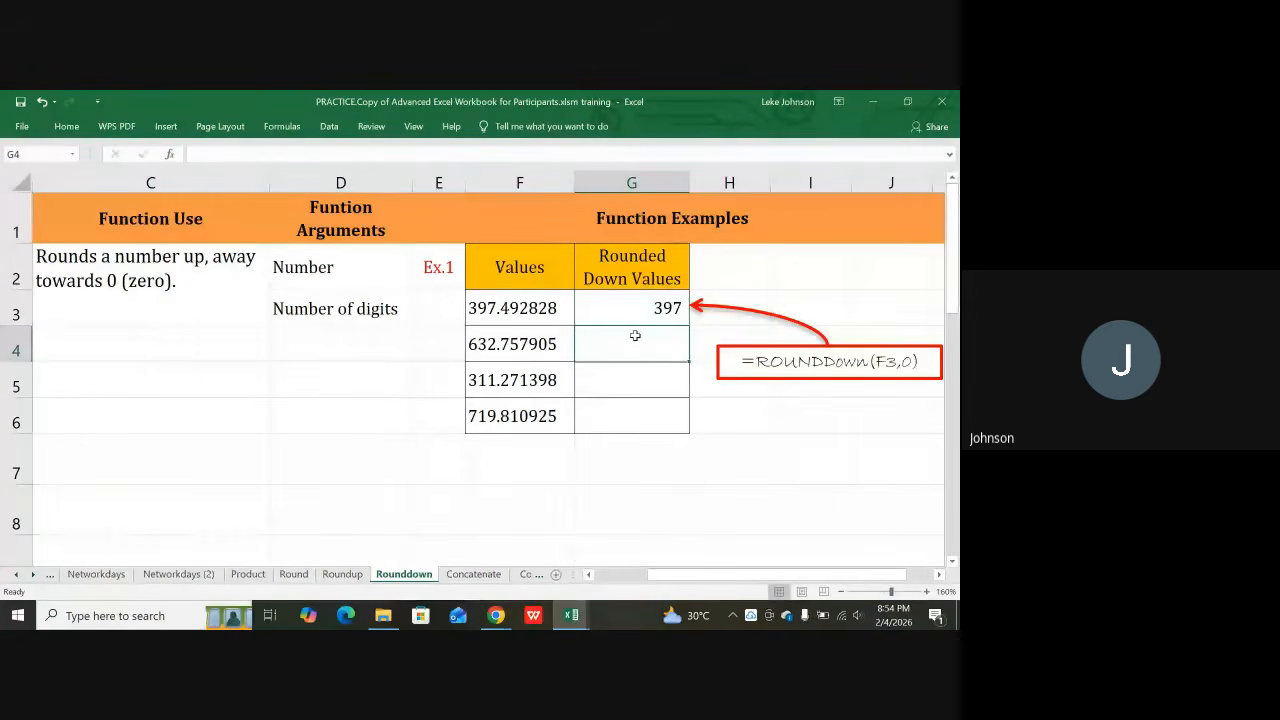
key(ctrl+d)
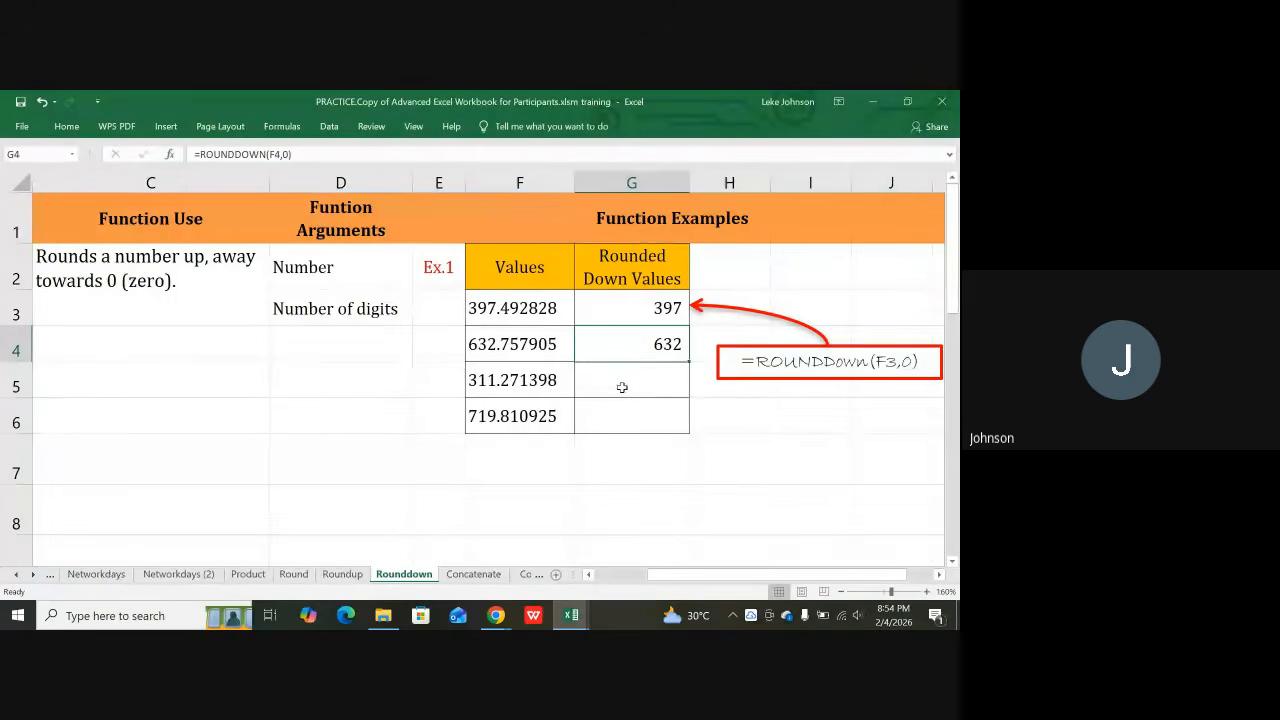
click(629, 383)
key(ctrl+d)
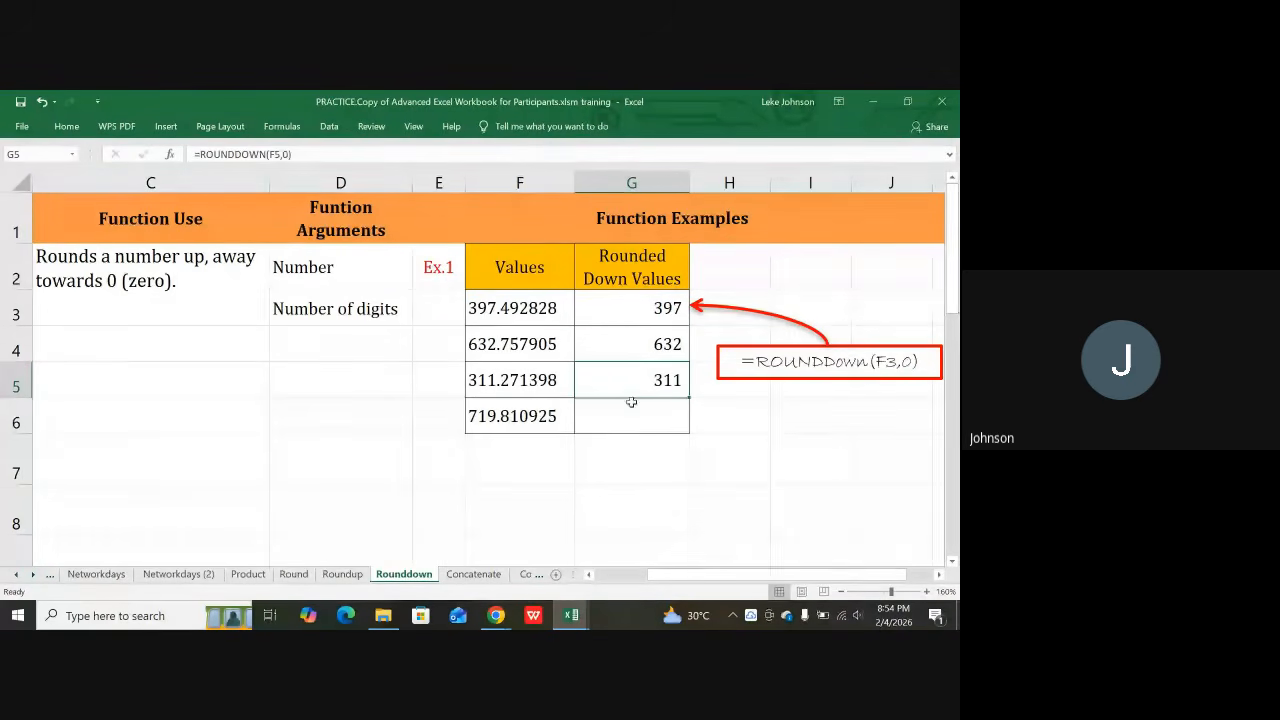
click(631, 419)
key(ctrl+d)
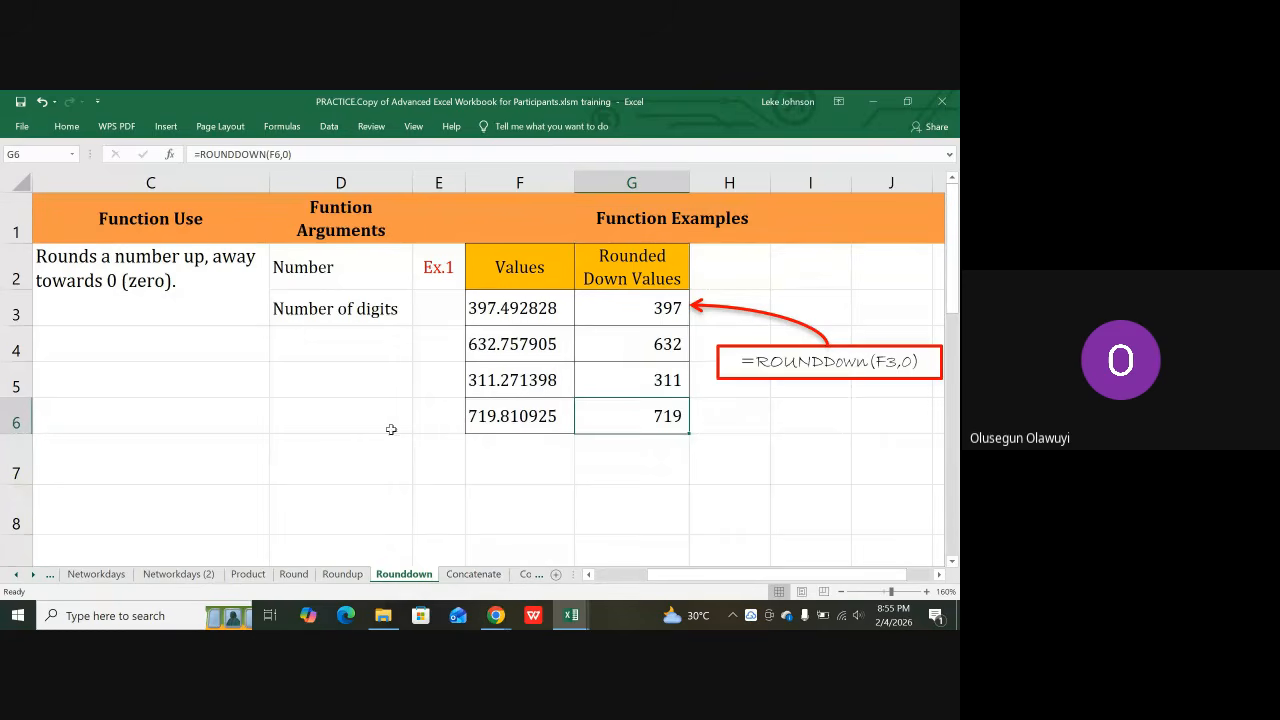
Step: Verify the ROUNDDOWN formulas in G3, G4 and G5, ending on empty cell G7
click(624, 303)
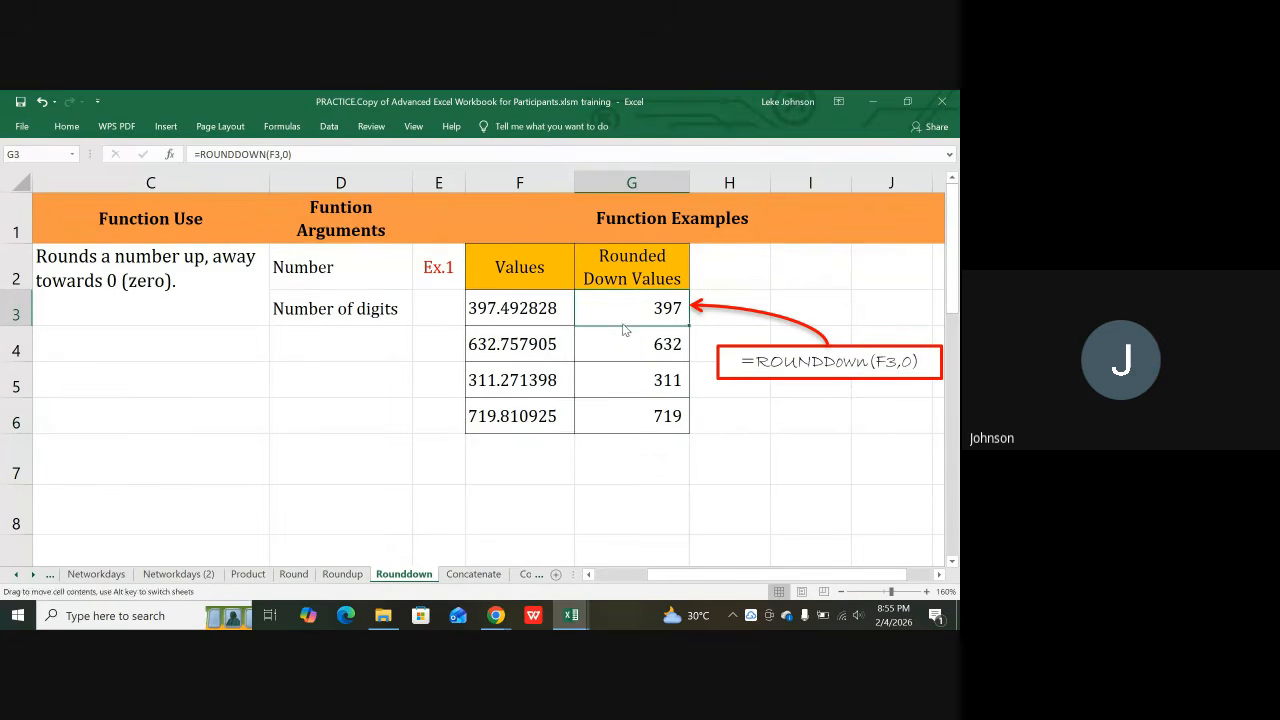
click(618, 354)
click(616, 377)
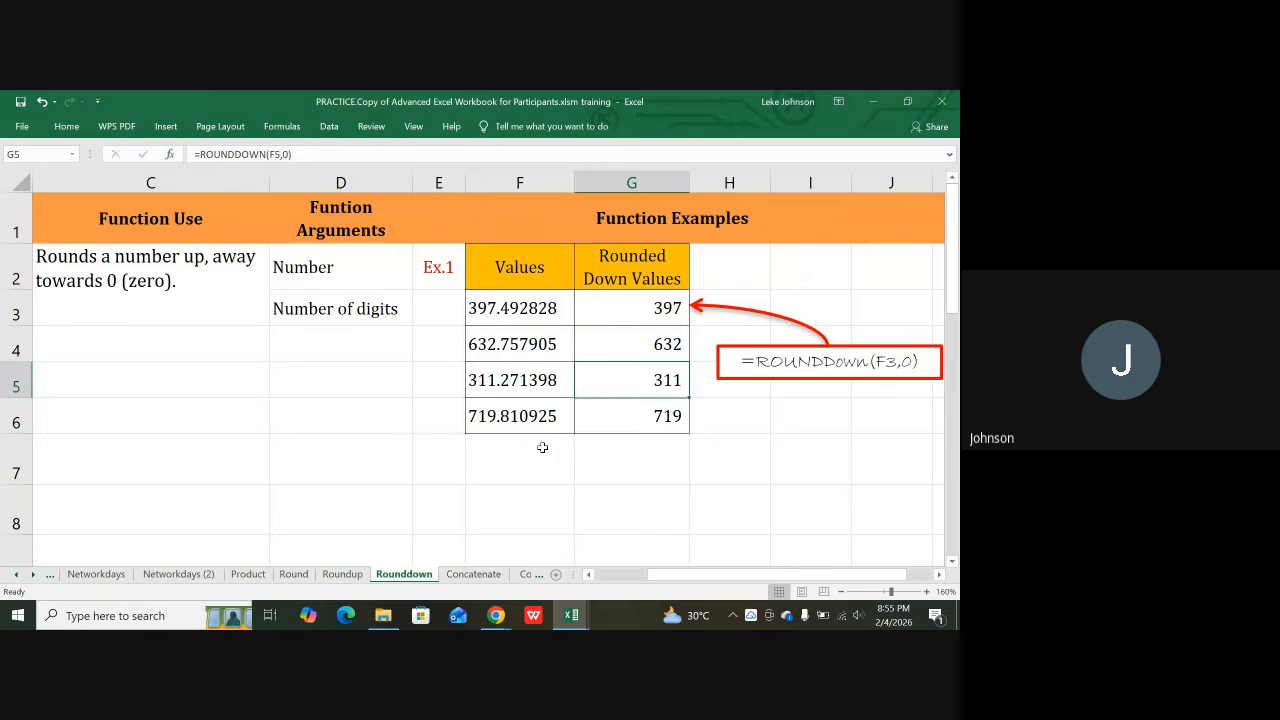
click(635, 475)
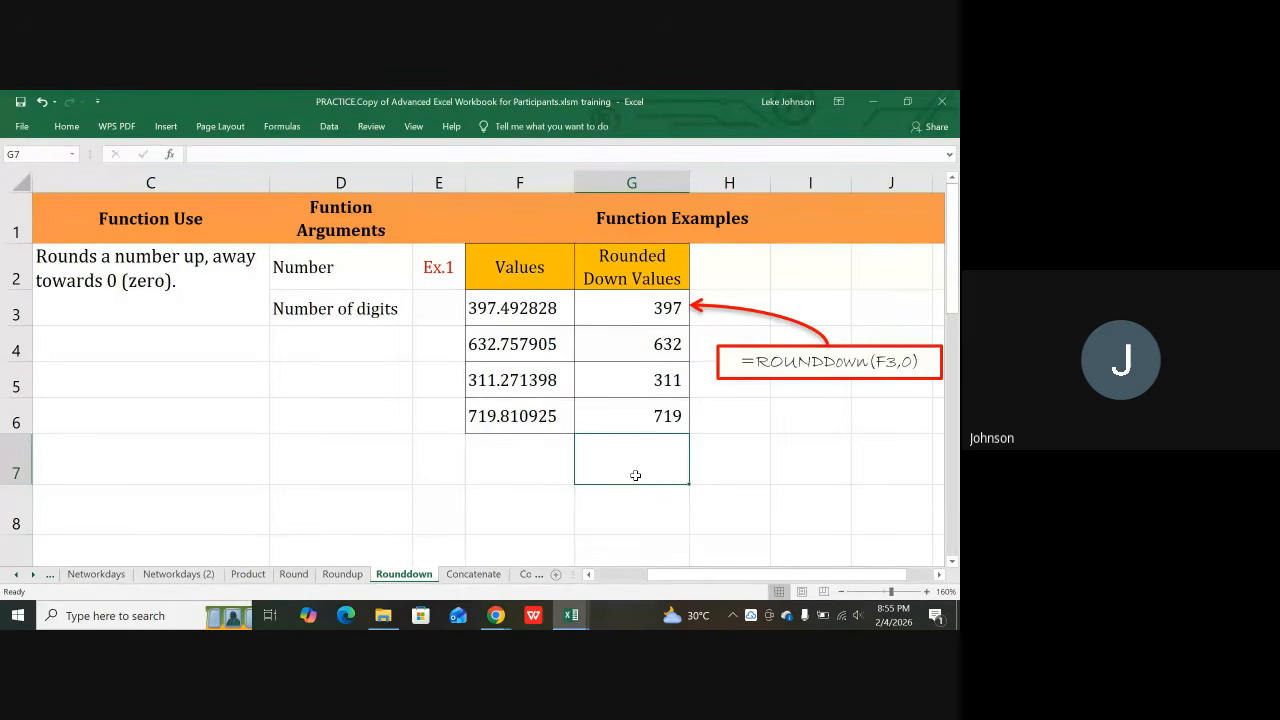
text(~)
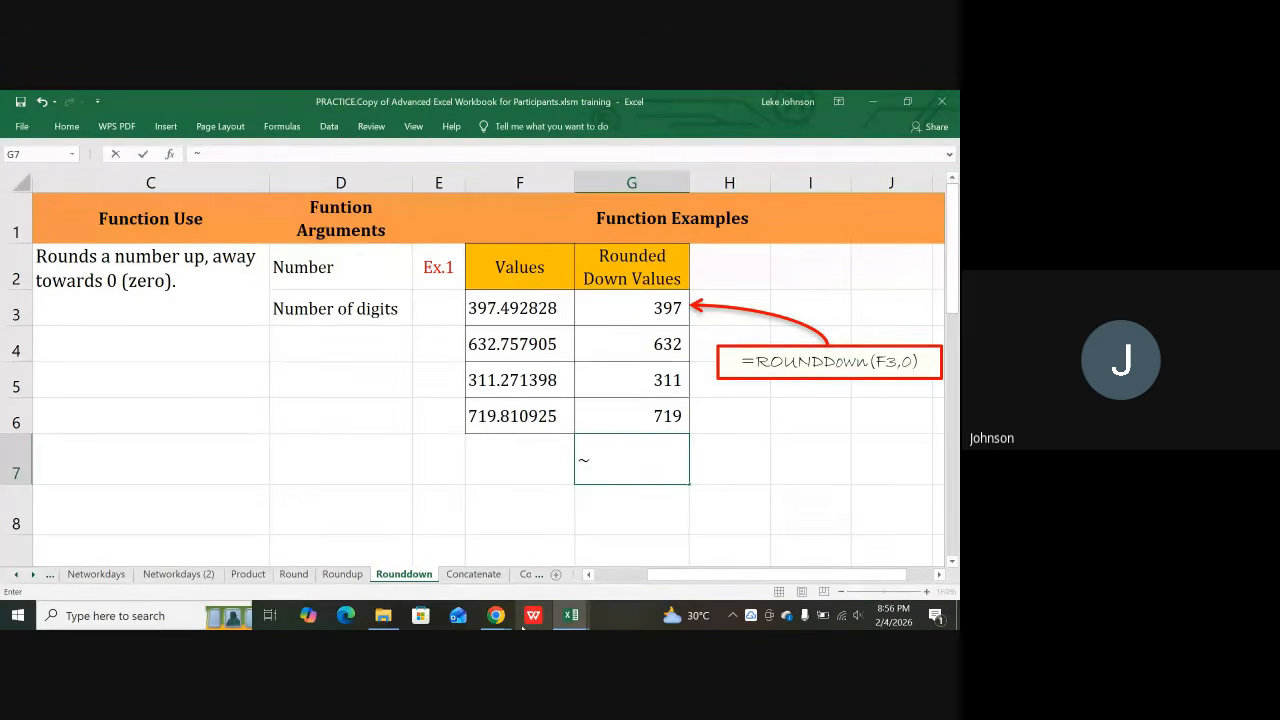
key(BackSpace)
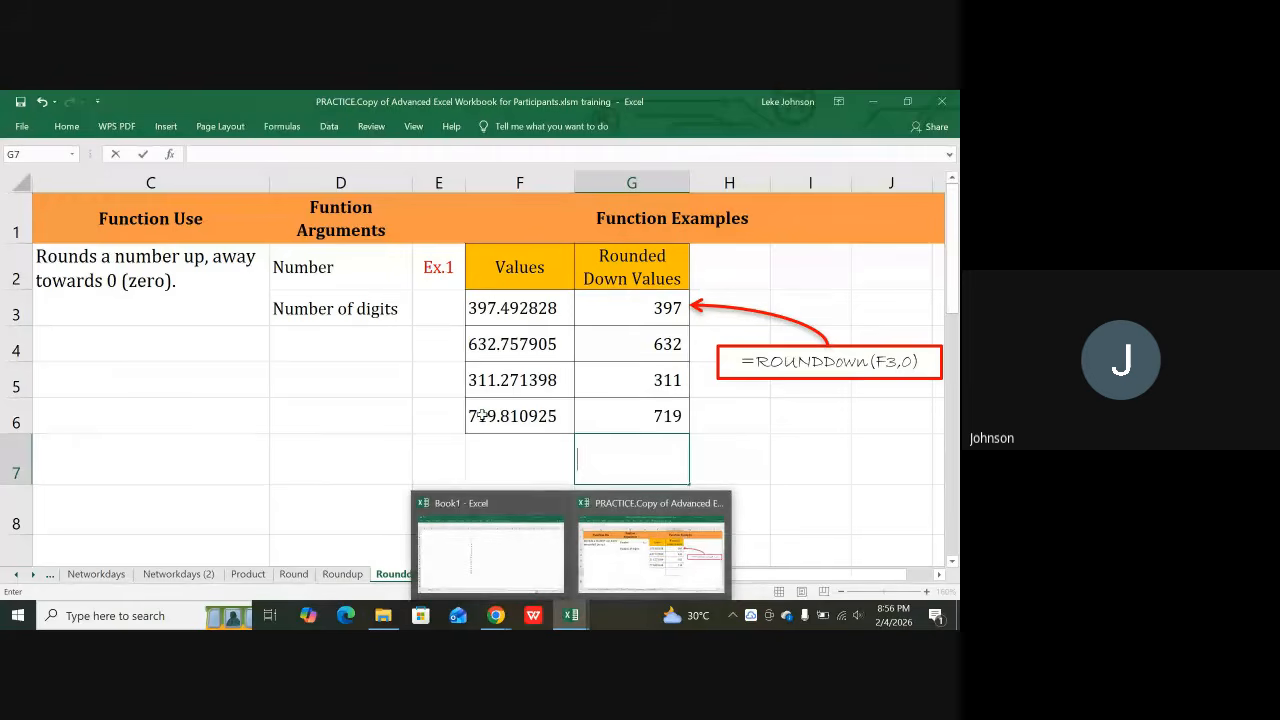
click(530, 458)
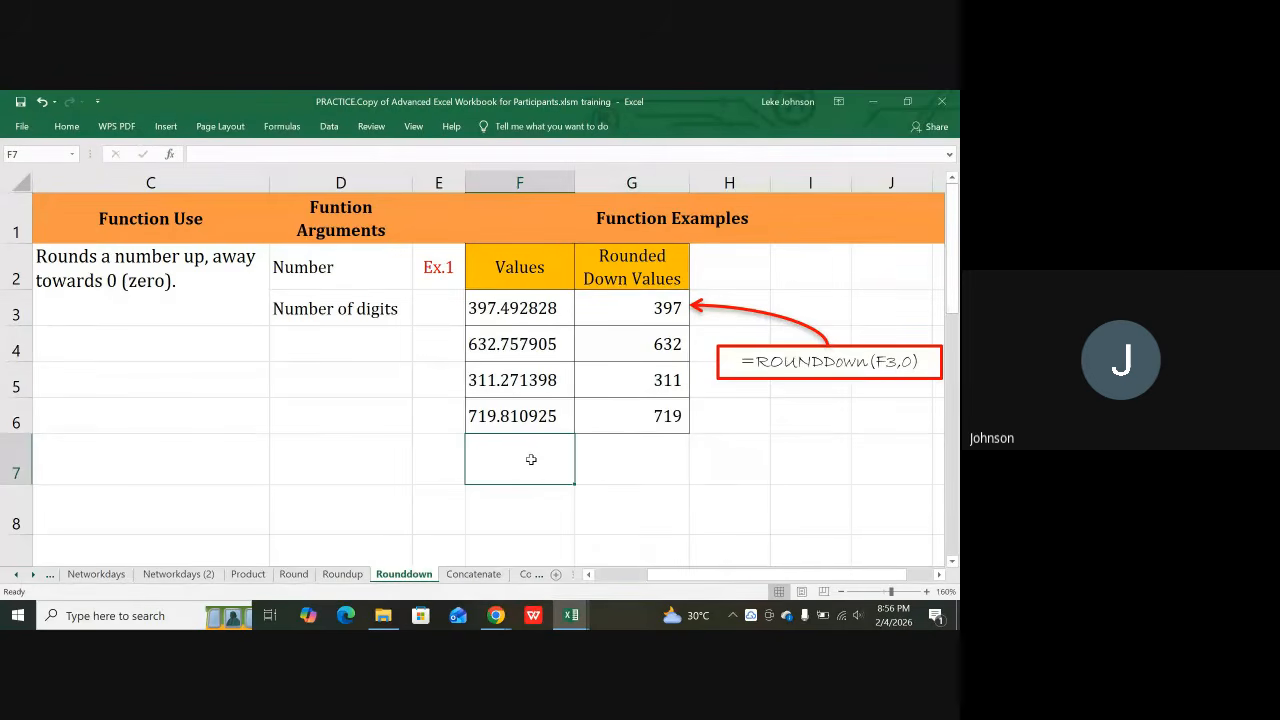
key(ctrl+grave)
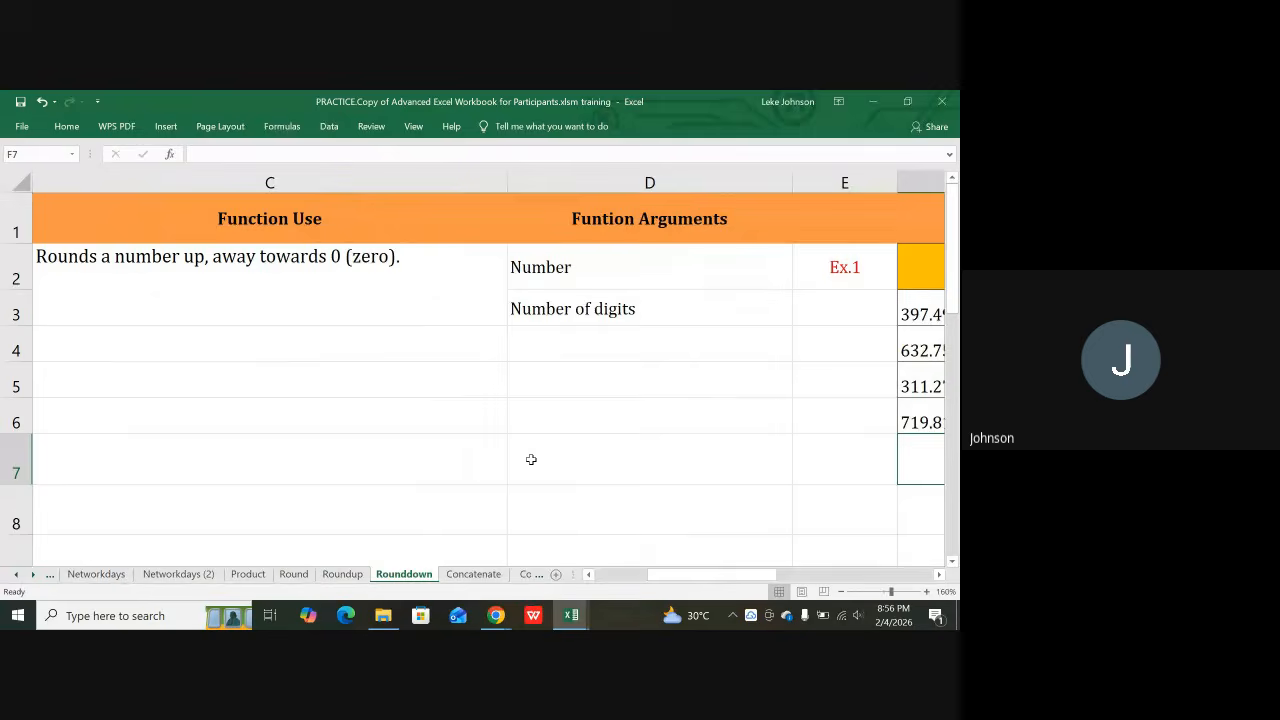
drag(682, 575, 709, 582)
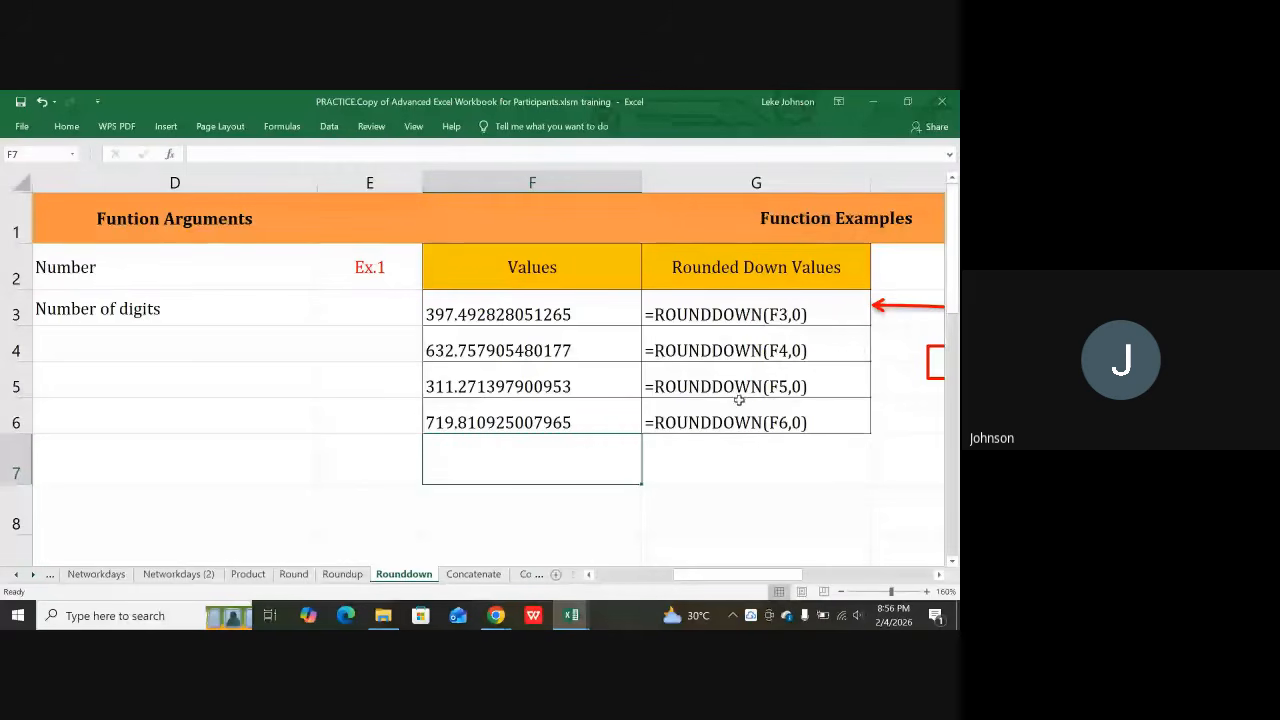
scroll(737, 343, down, 1)
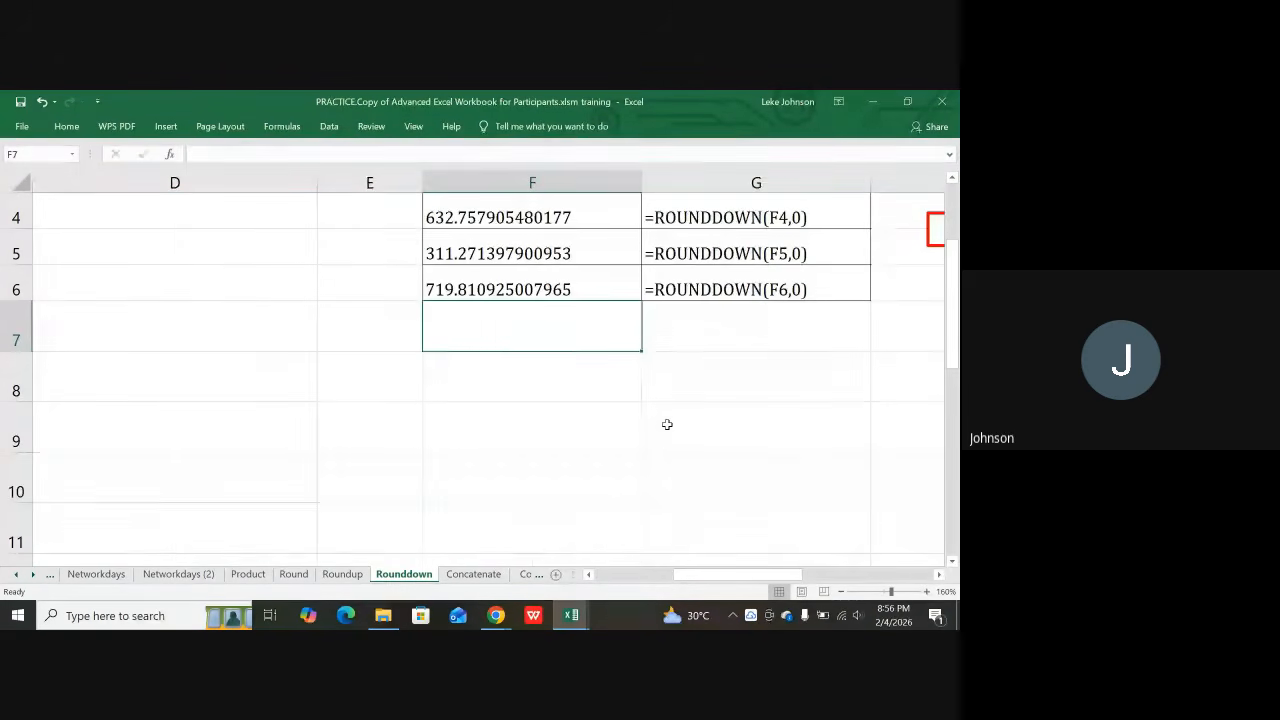
key(ctrl+grave)
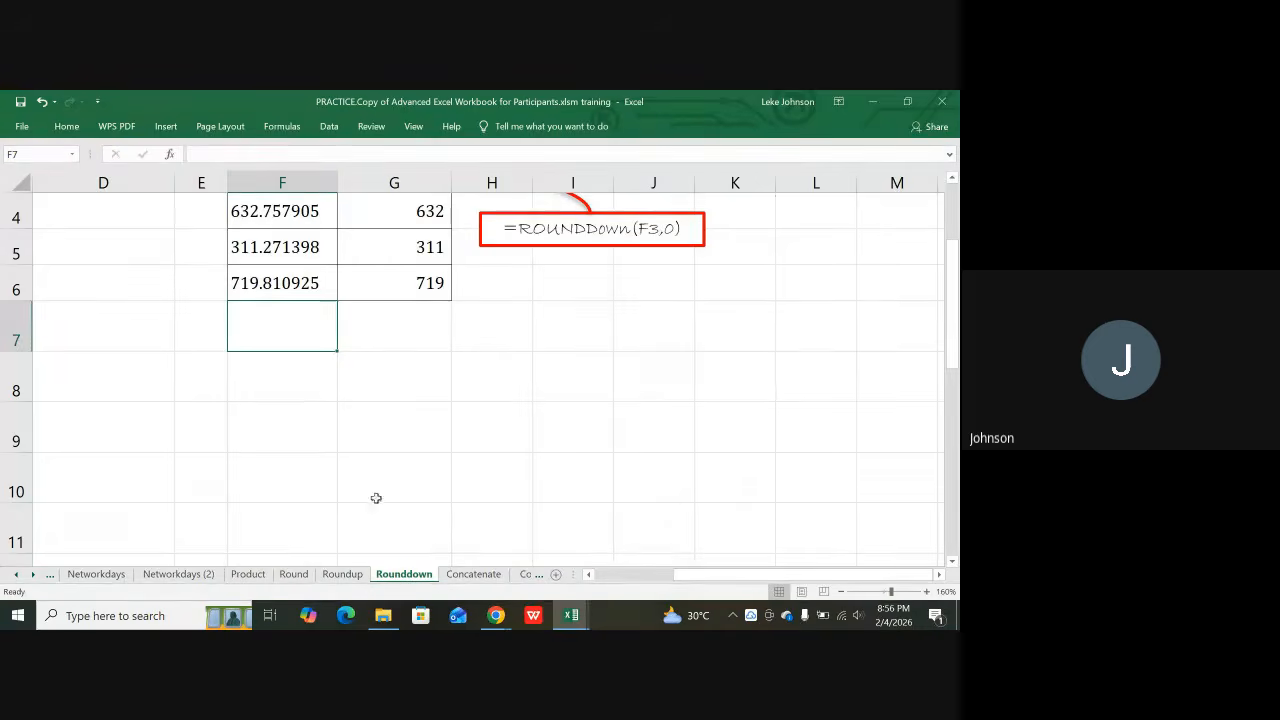
scroll(474, 366, up, 1)
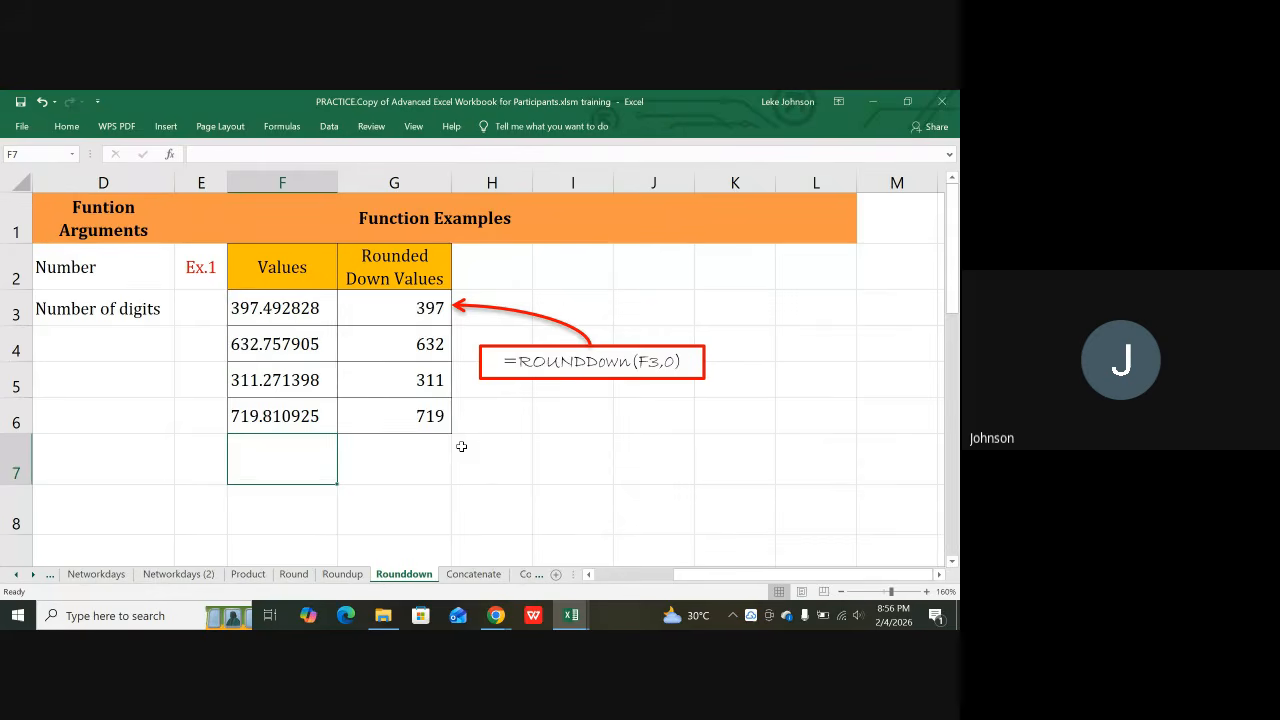
Step: Type the note 'CTRL + ~' into F8 below the Values column and confirm it
key(Down)
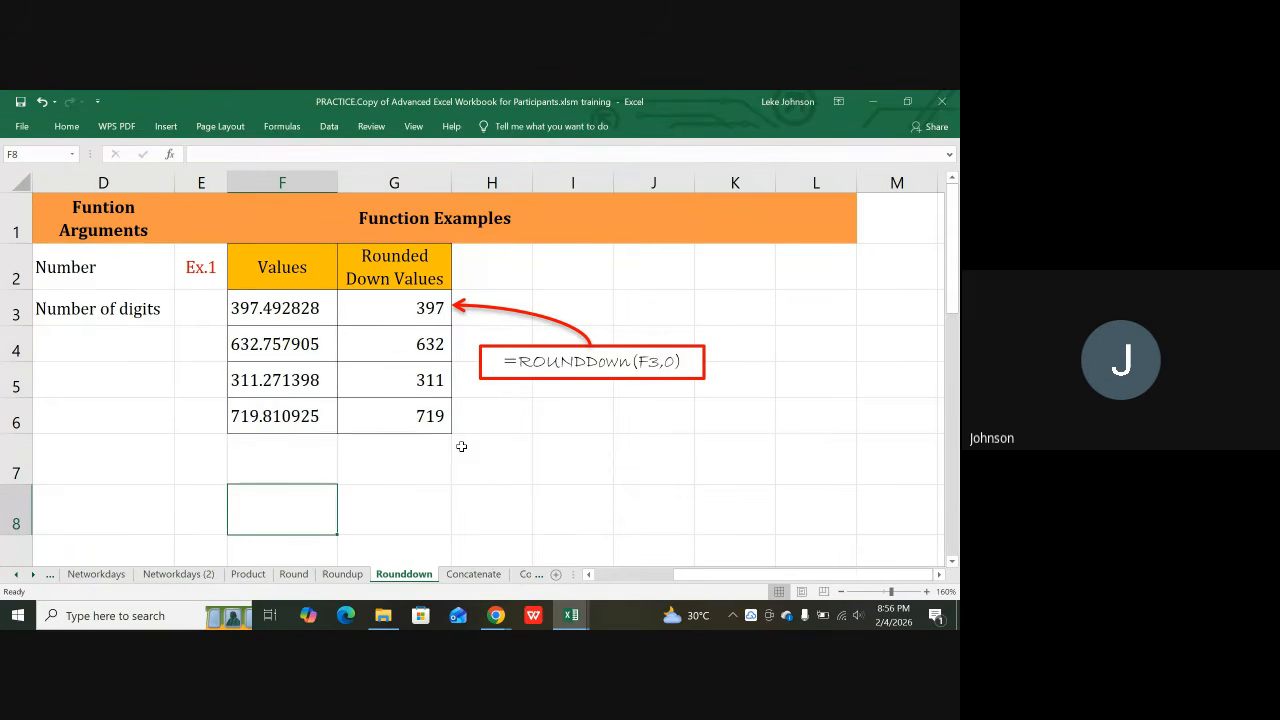
text(CTR)
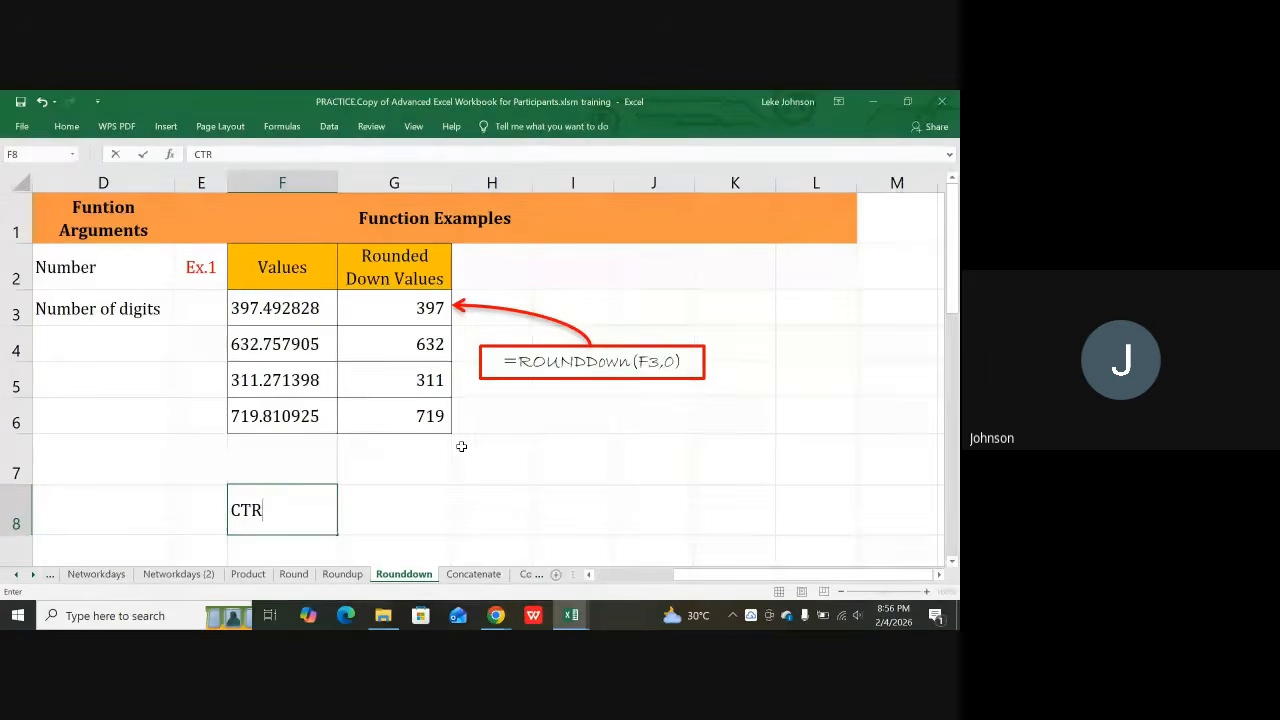
text(L +)
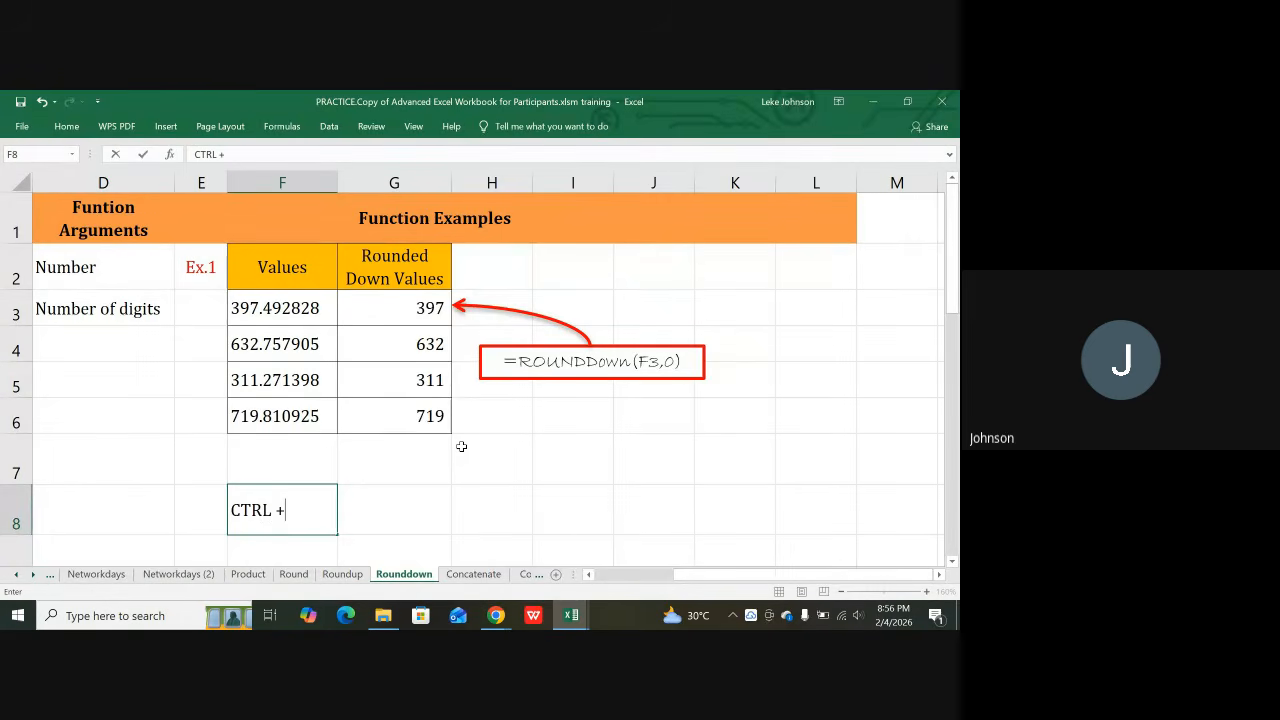
text( ~)
click(408, 508)
mouse_move(383, 615)
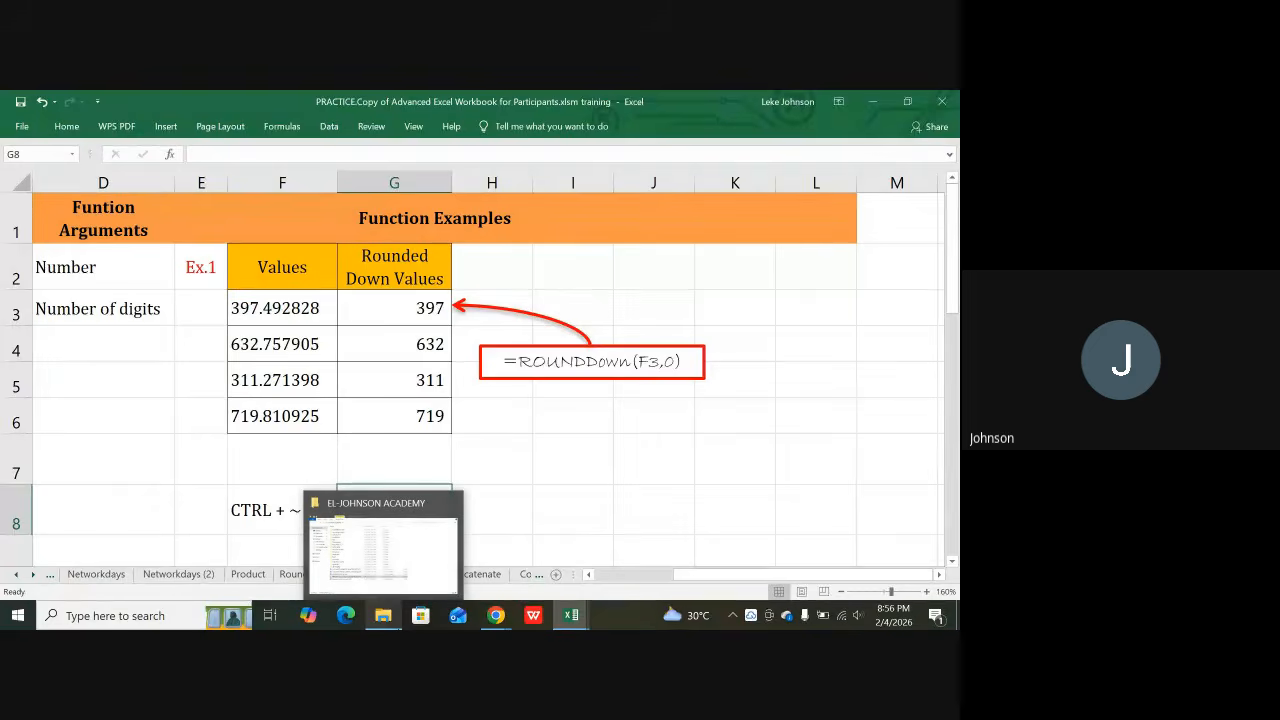
click(716, 457)
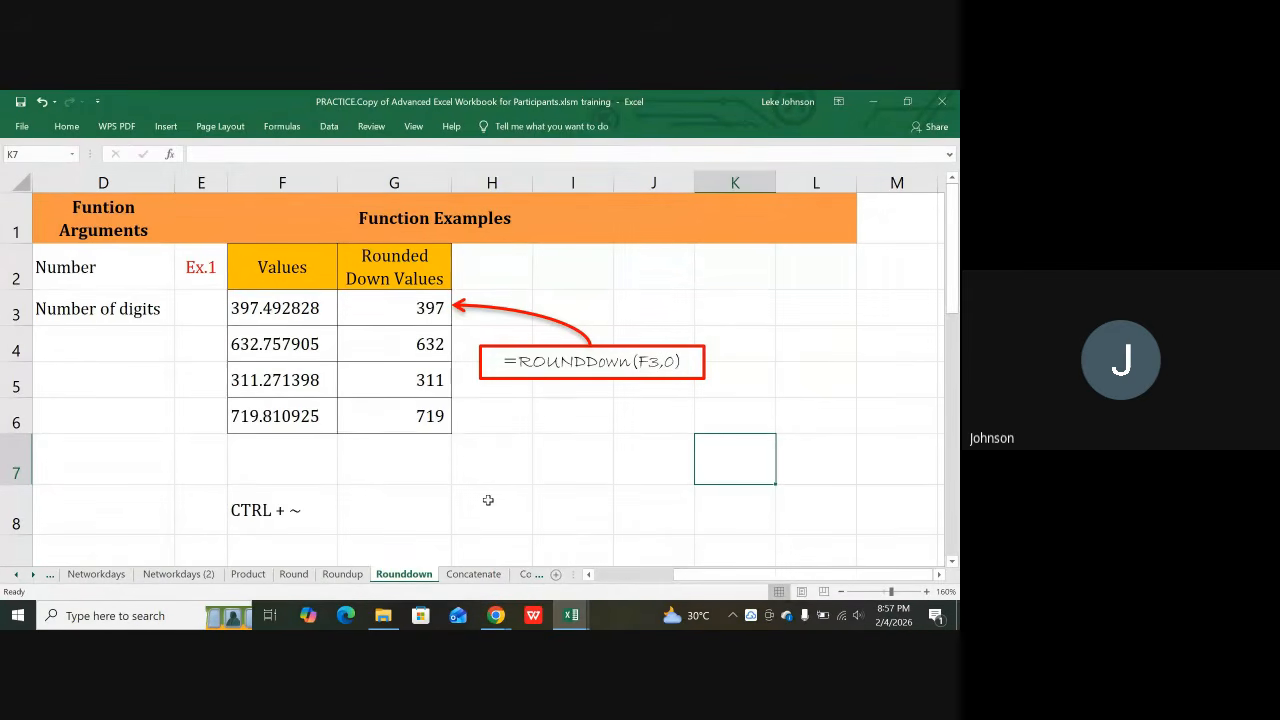
key(ctrl+grave)
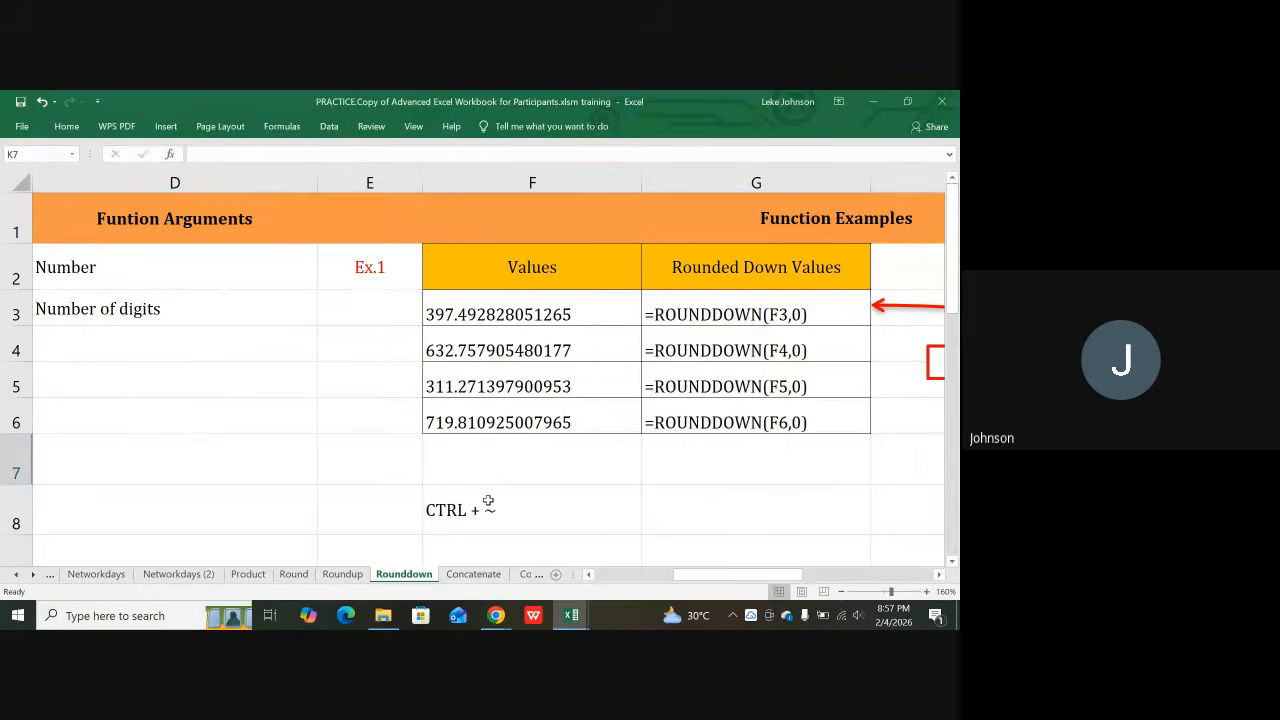
key(ctrl+grave)
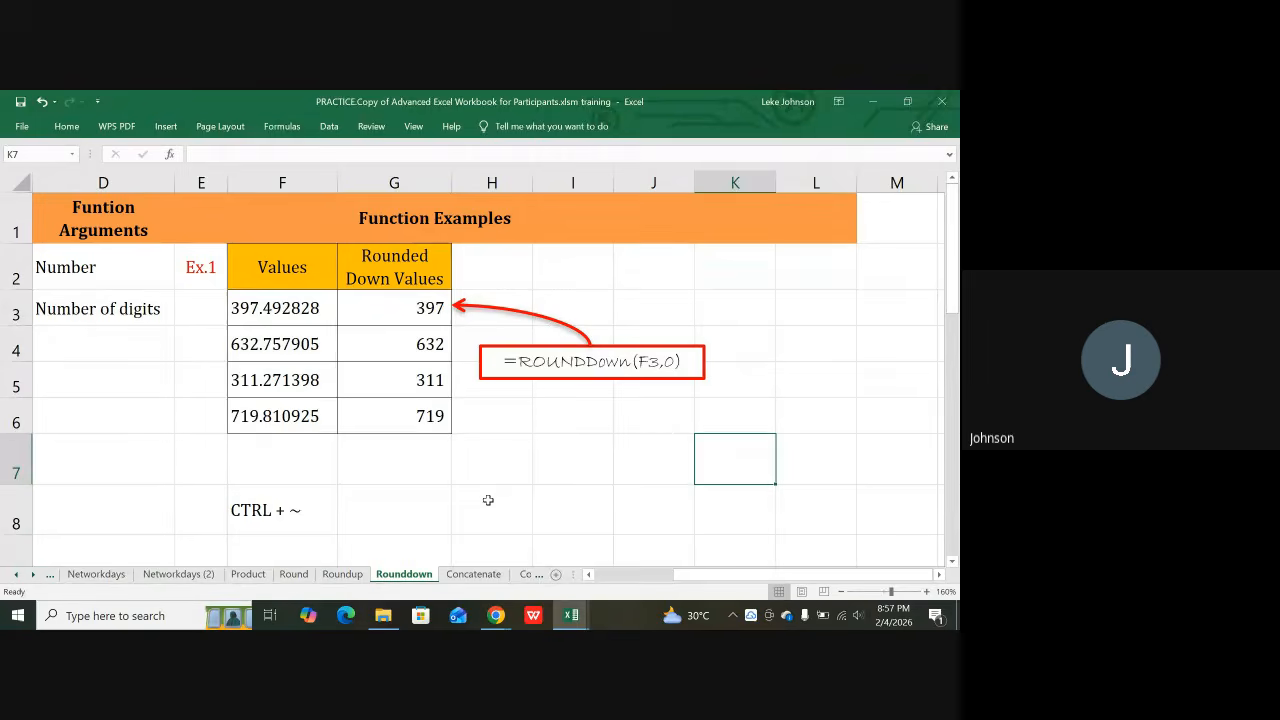
key(ctrl+grave)
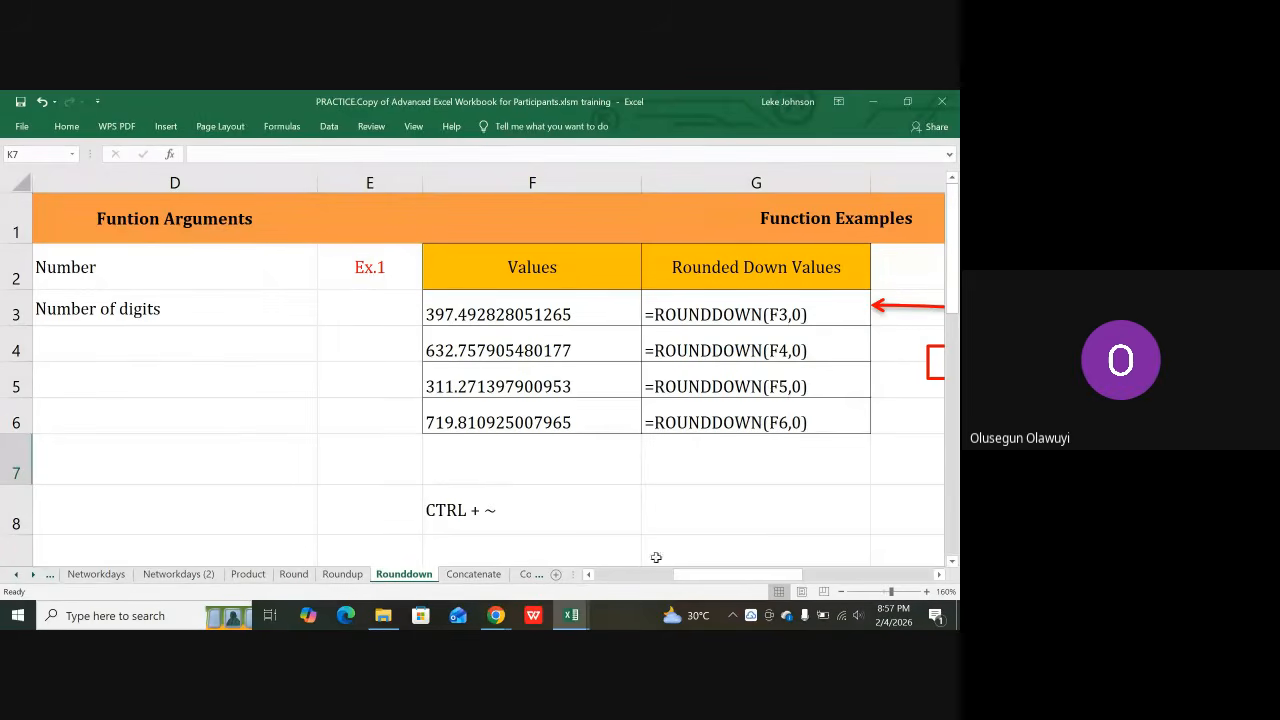
scroll(728, 366, down, 1)
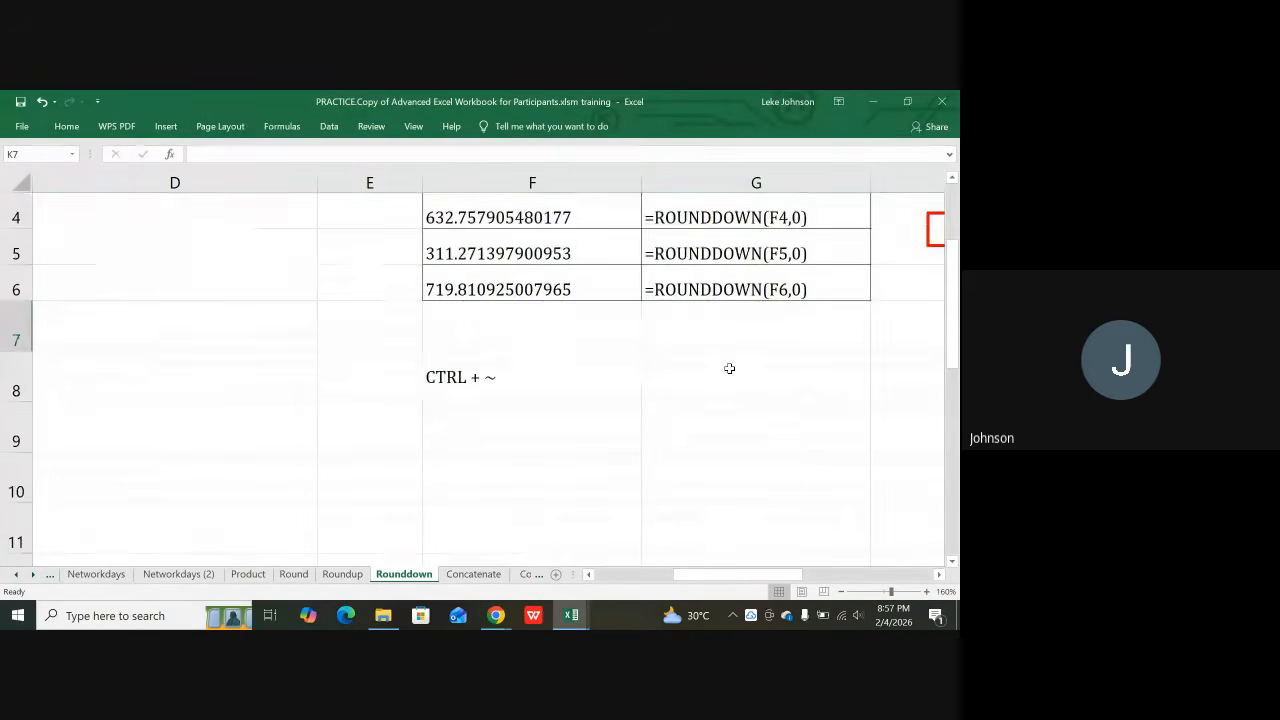
scroll(731, 371, up, 1)
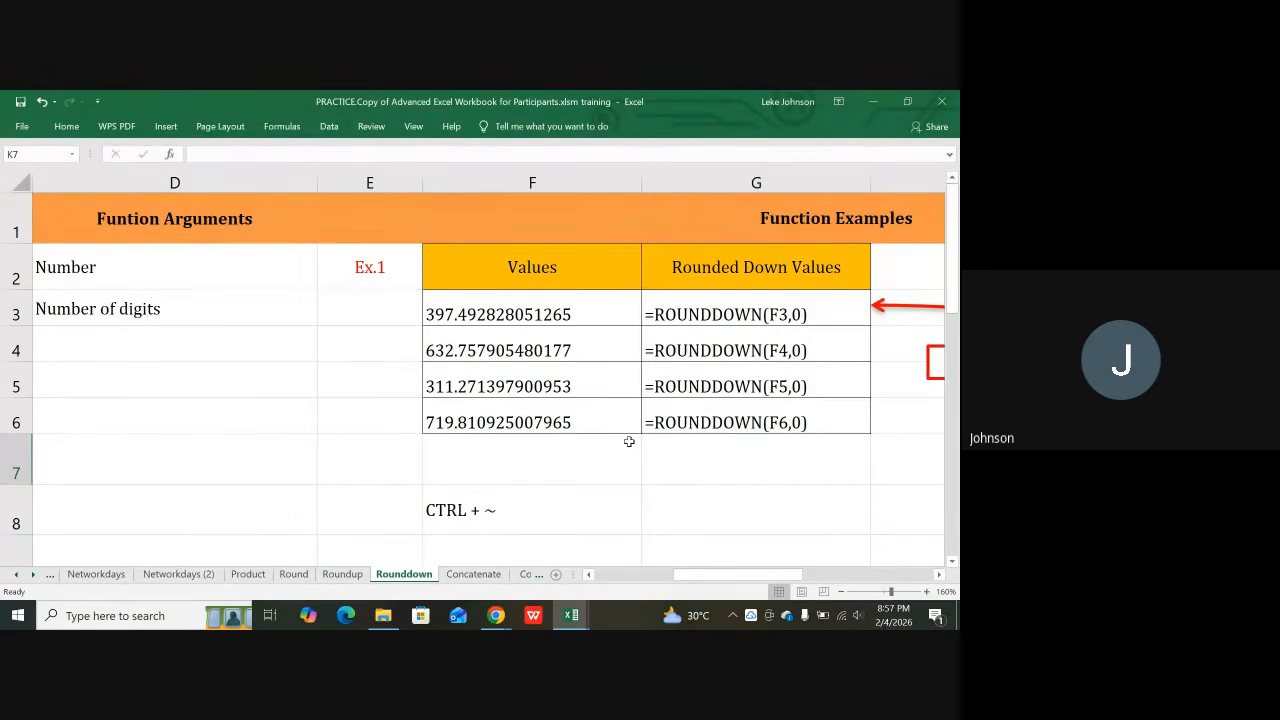
key(ctrl+grave)
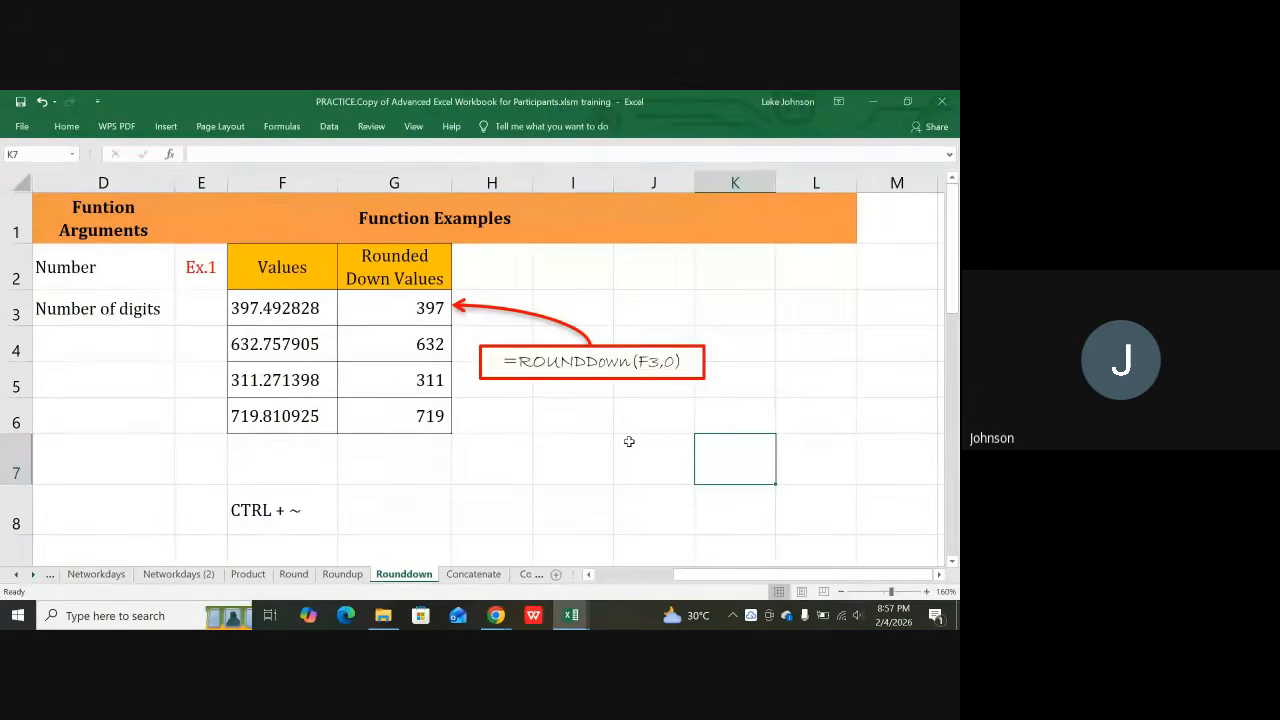
click(20, 580)
click(20, 580)
click(20, 580)
click(20, 580)
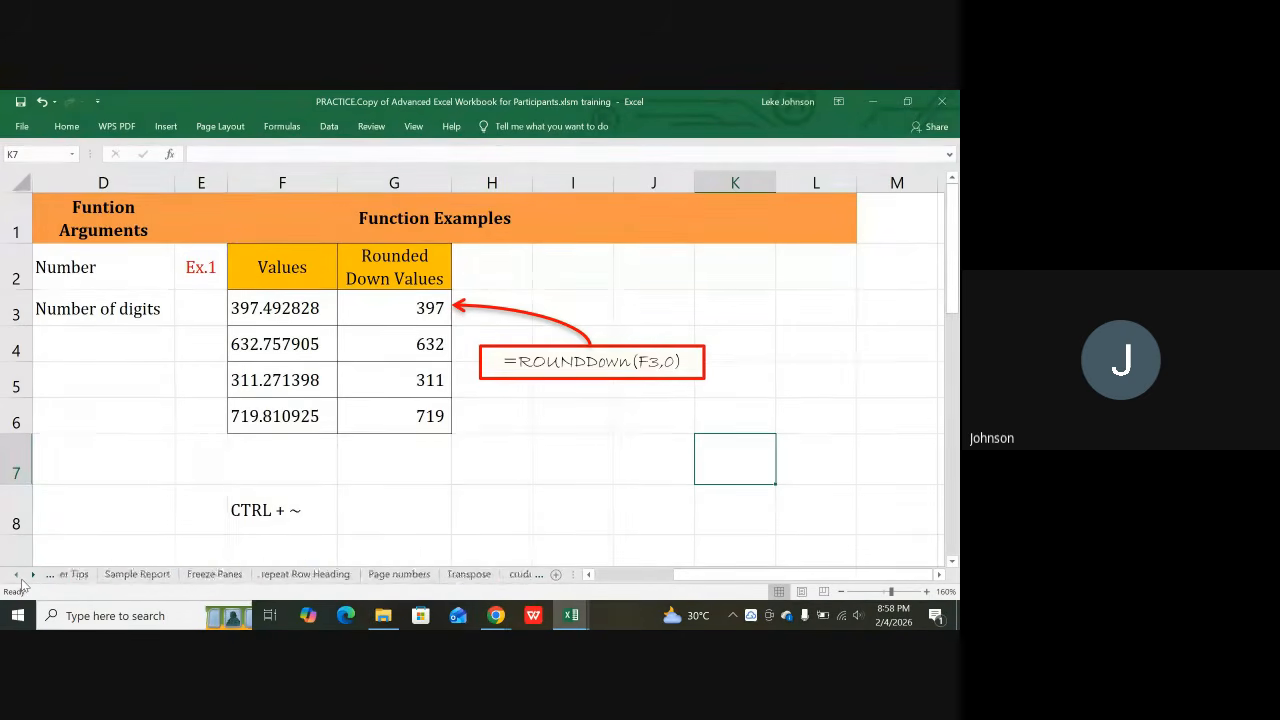
click(20, 580)
click(20, 580)
click(20, 580)
click(20, 580)
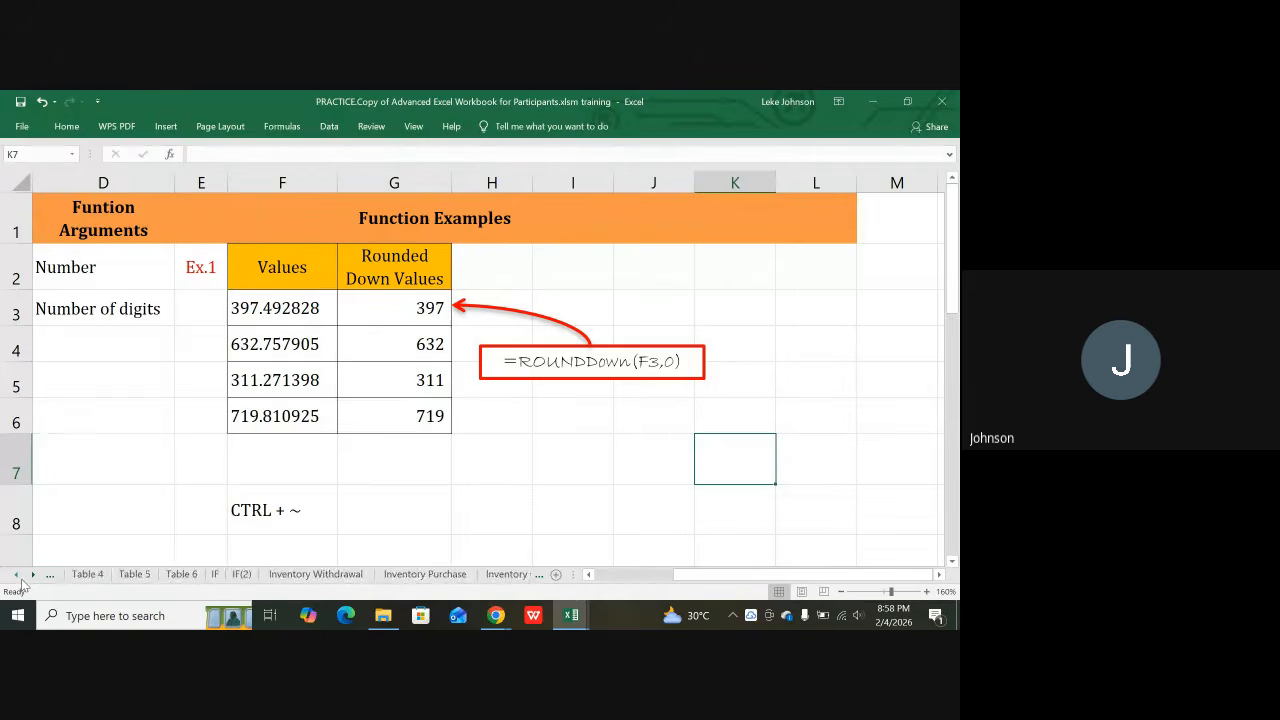
click(20, 580)
click(20, 580)
click(20, 580)
click(20, 580)
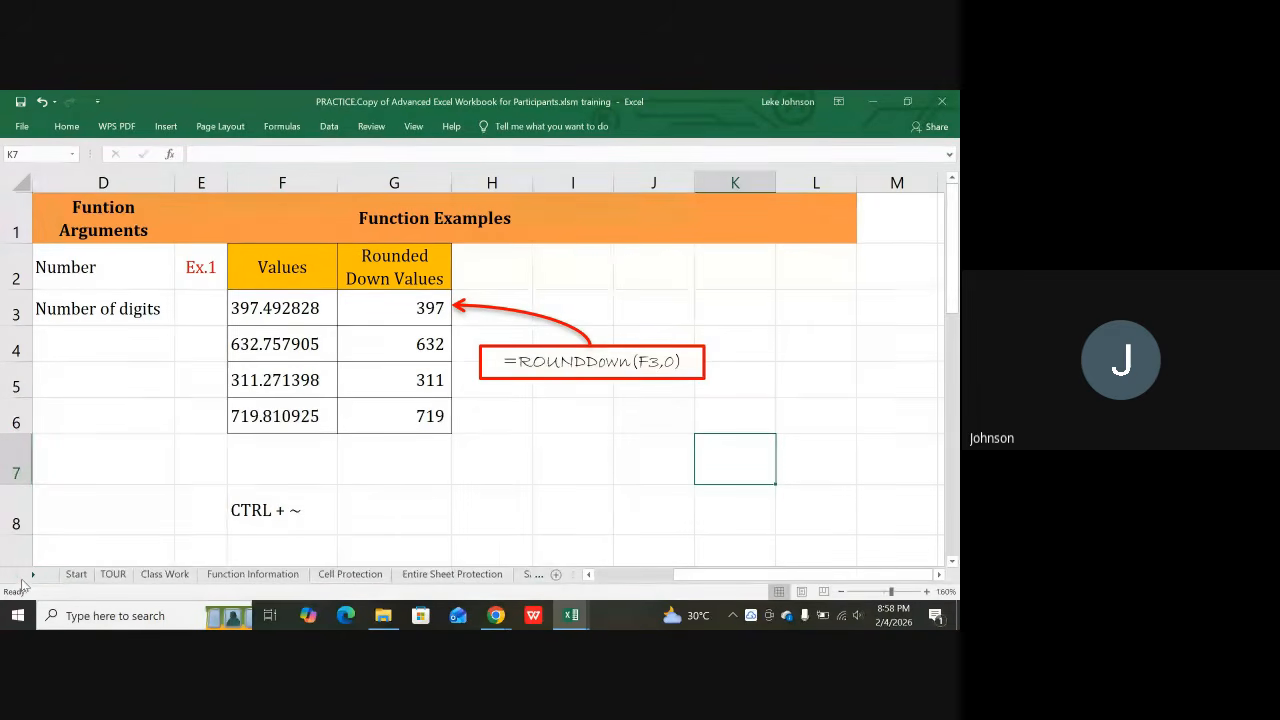
click(240, 575)
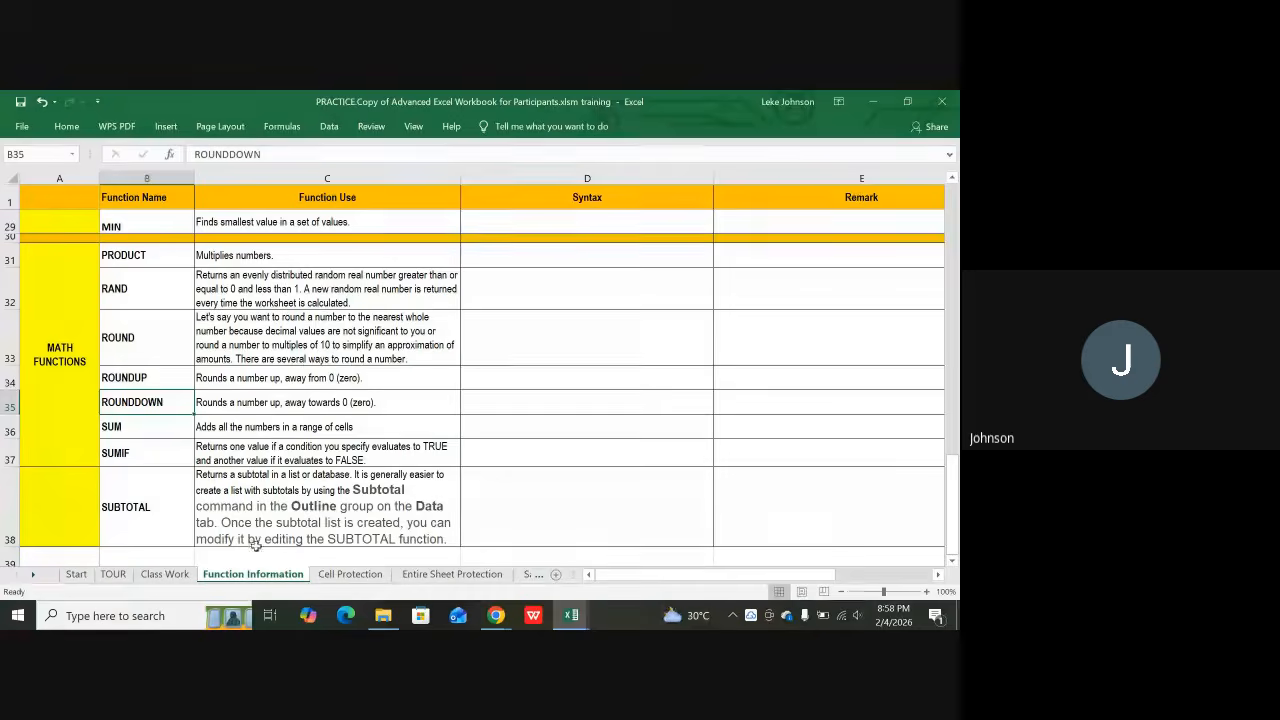
scroll(241, 510, up, 5)
scroll(241, 510, up, 4)
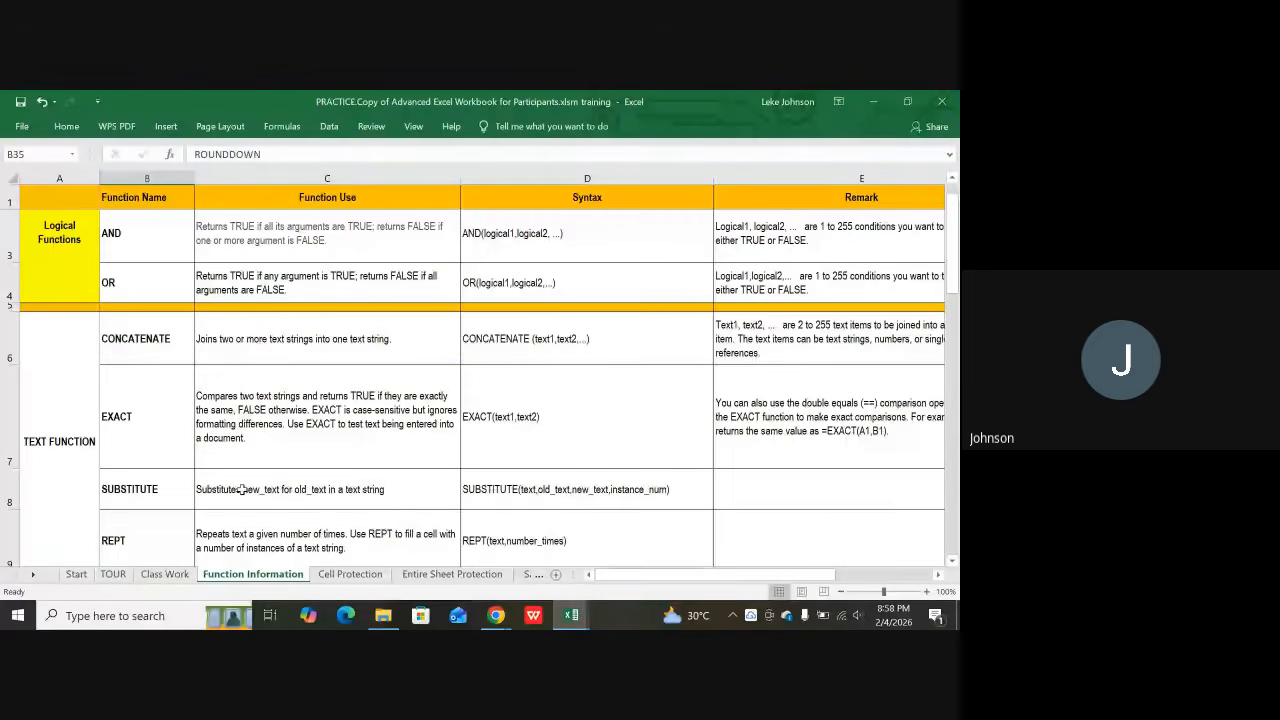
scroll(241, 489, up, 1)
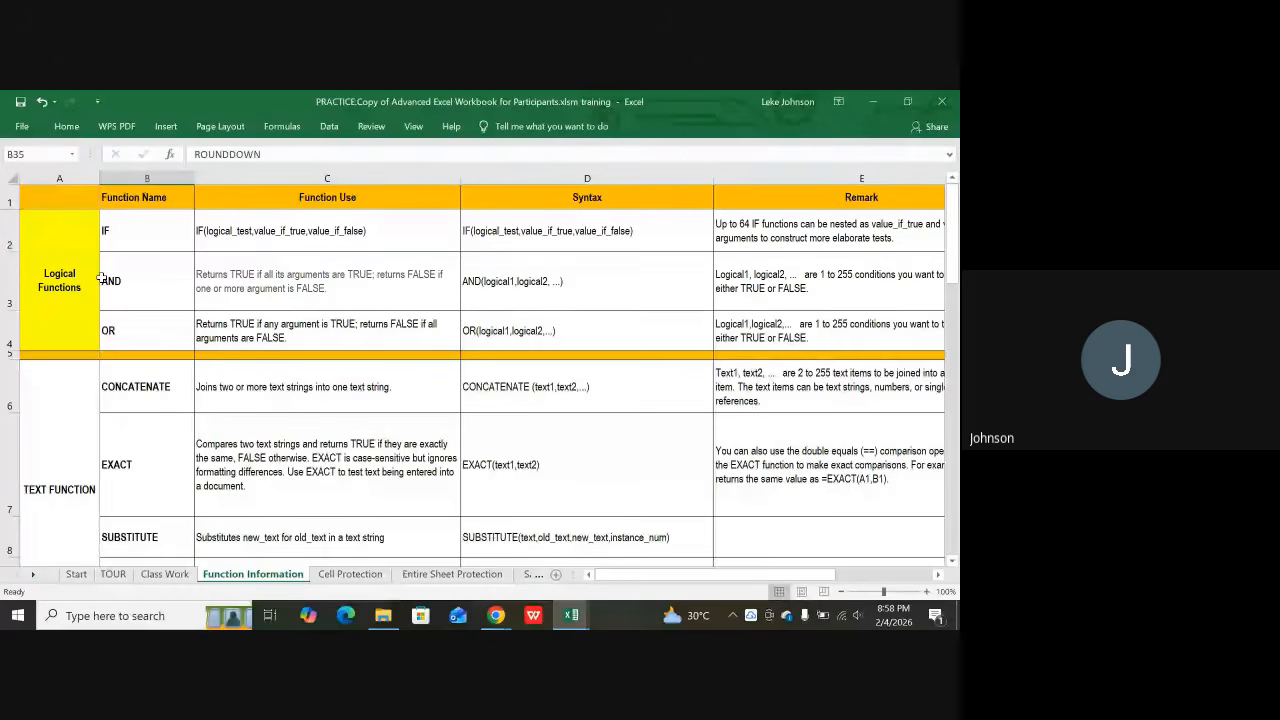
click(75, 300)
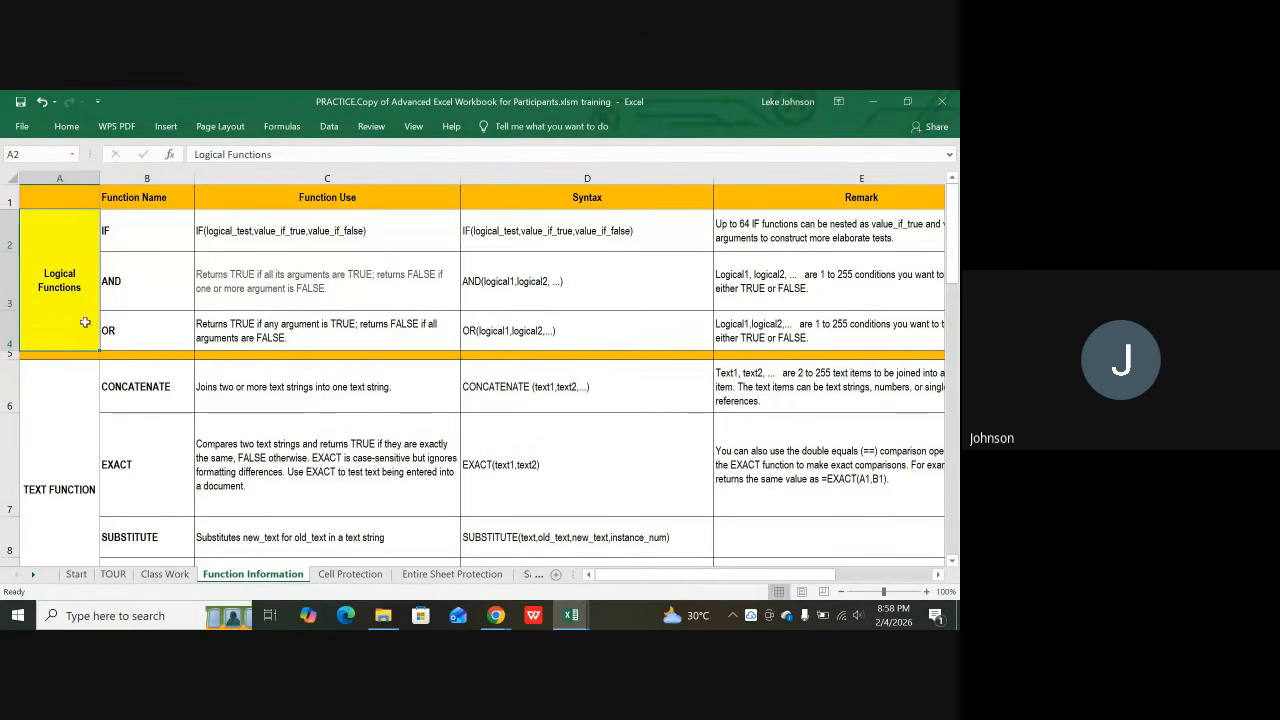
scroll(94, 342, down, 1)
scroll(94, 342, up, 1)
click(137, 286)
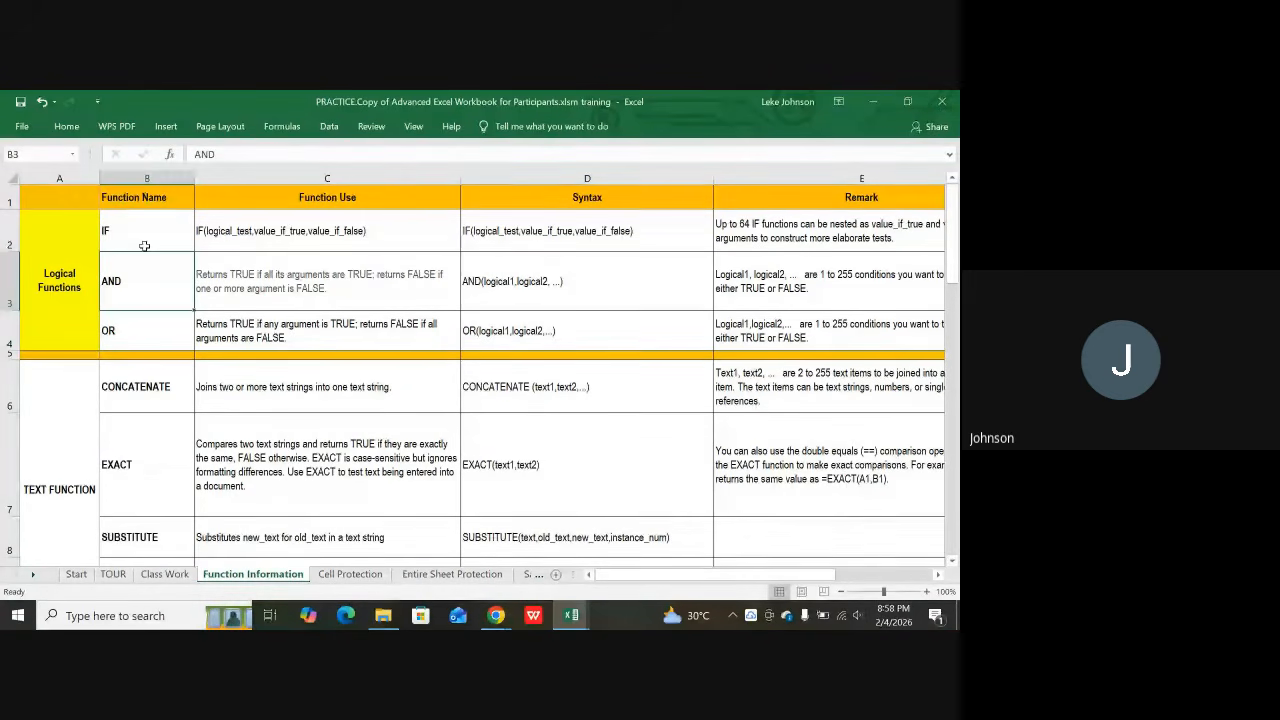
click(79, 286)
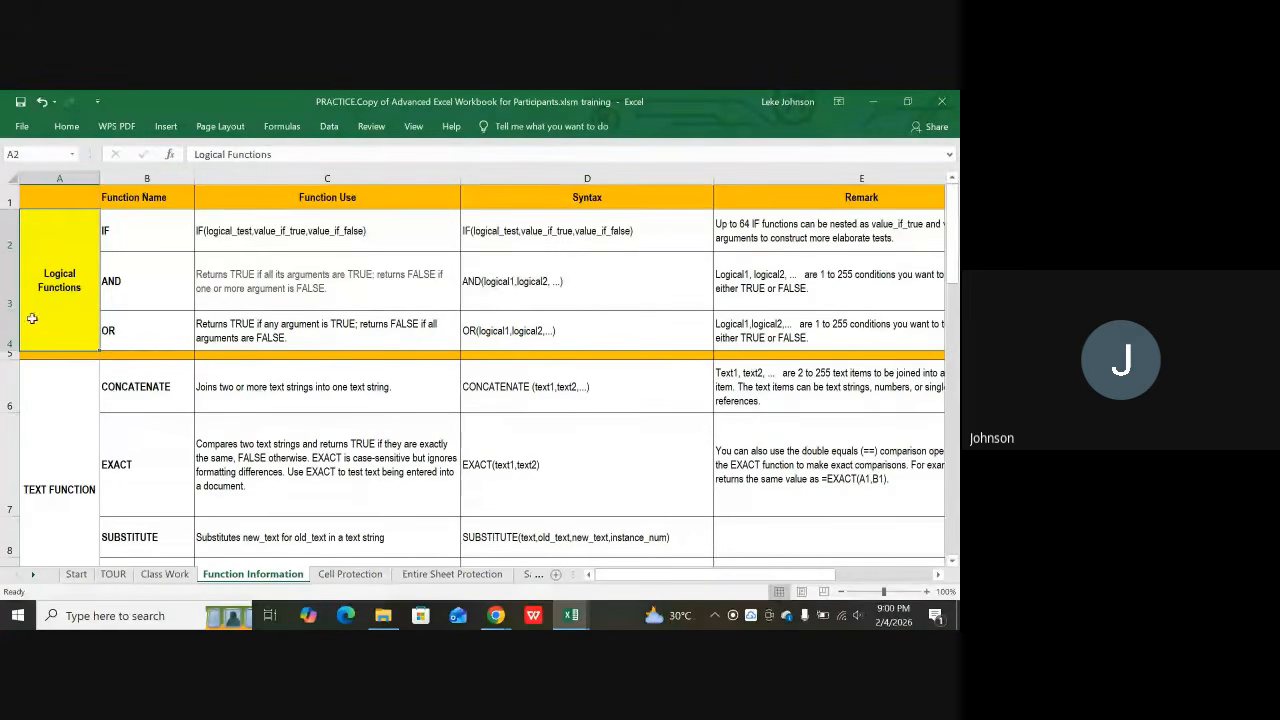
Step: Review the IF, Logical Functions and STATISTICS FUNCTIONS cells on the Function Information sheet
scroll(101, 420, down, 1)
scroll(101, 420, down, 1)
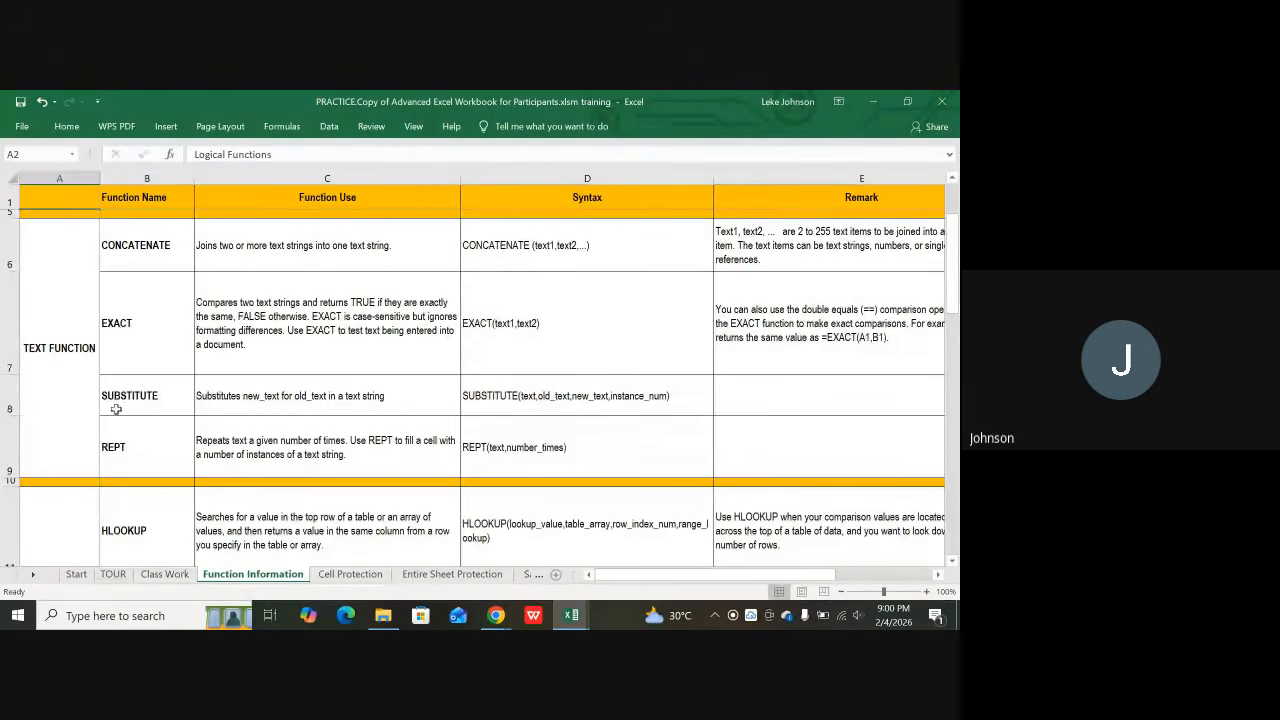
scroll(117, 409, up, 1)
scroll(117, 409, up, 1)
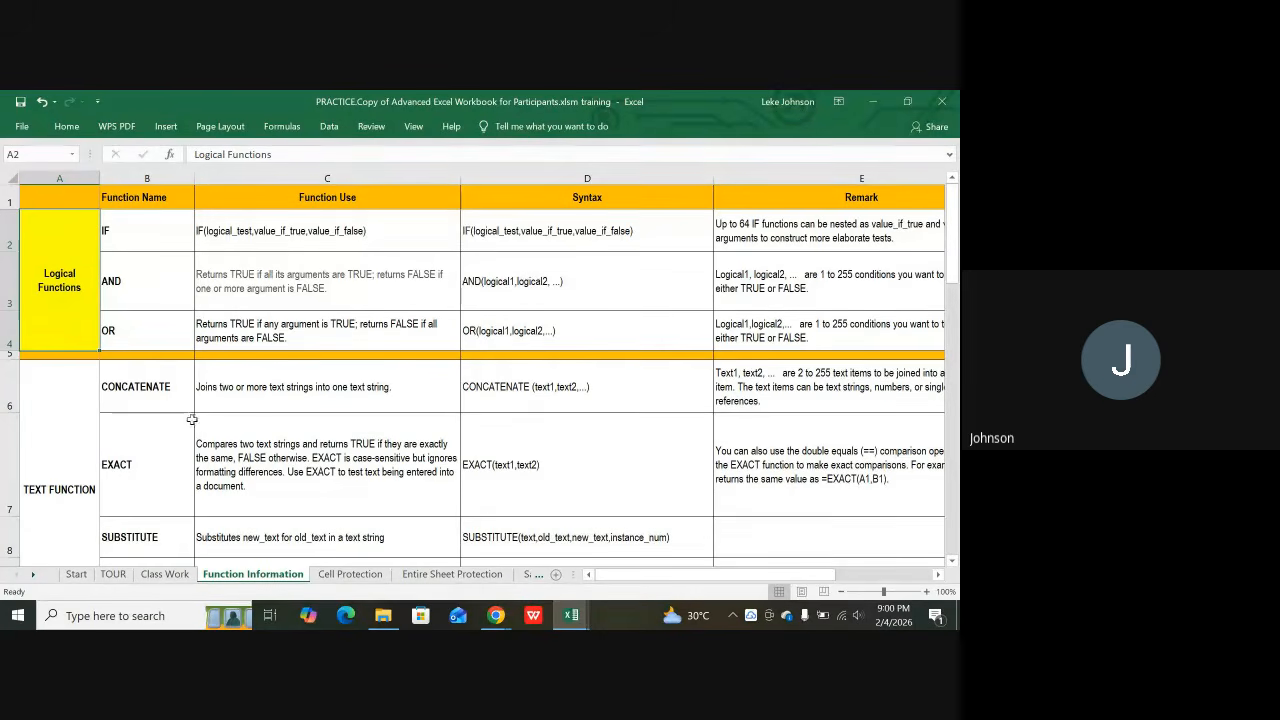
click(135, 235)
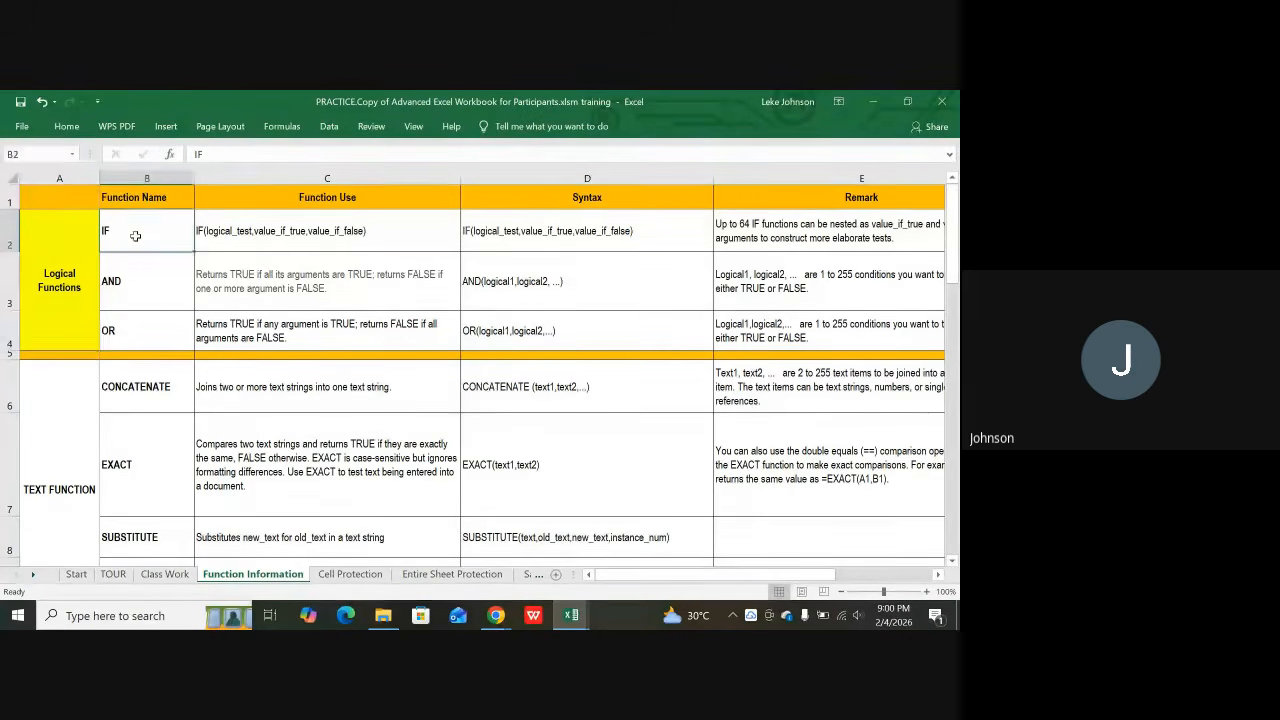
click(70, 273)
scroll(60, 330, down, 2)
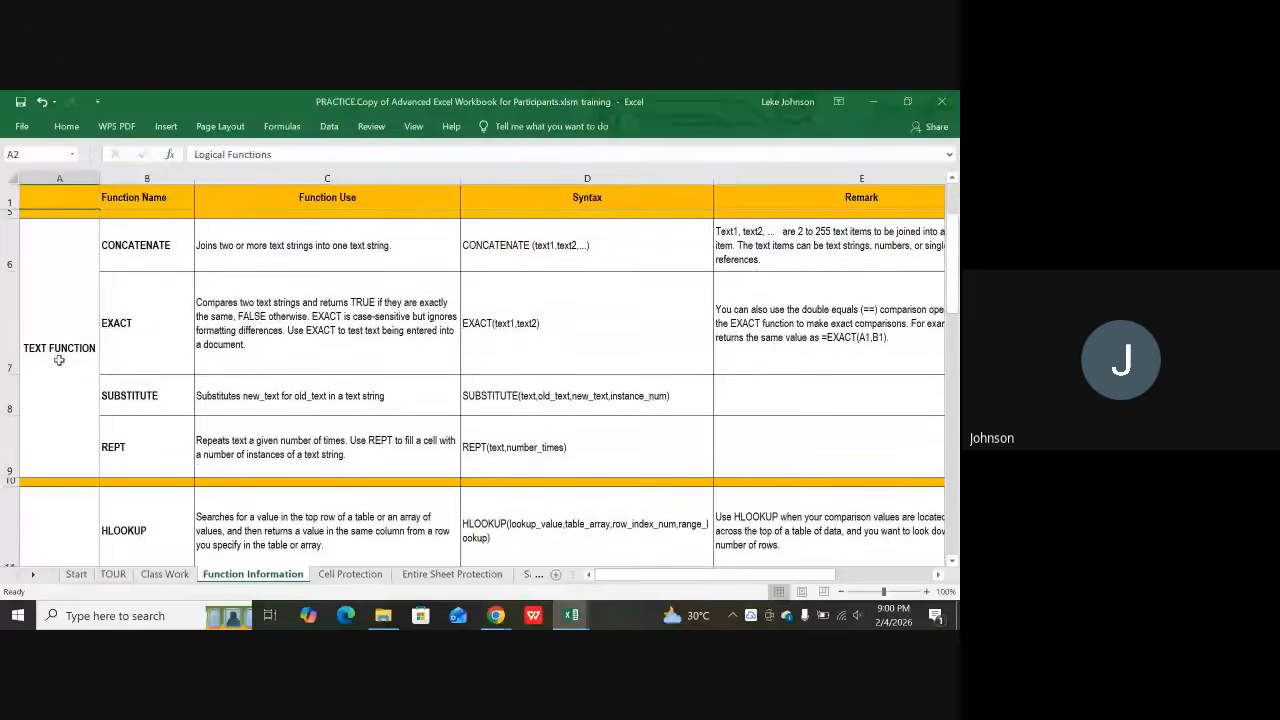
scroll(59, 360, down, 1)
scroll(59, 370, down, 3)
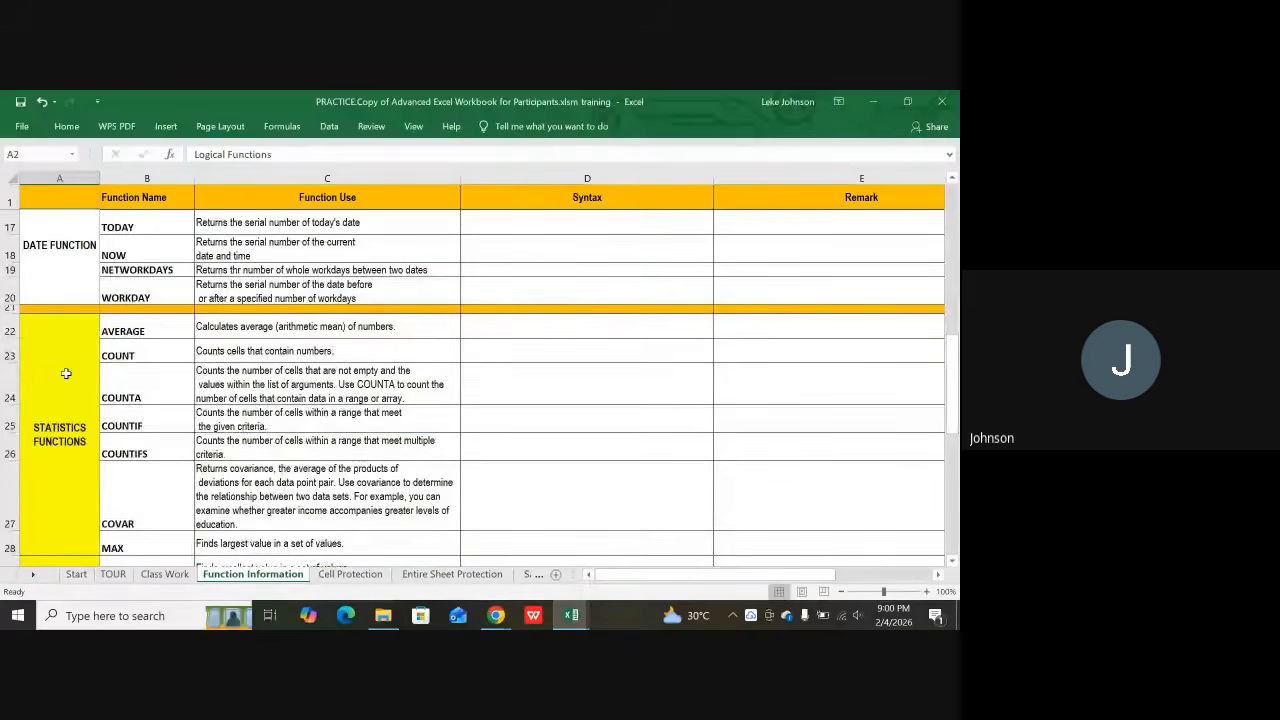
click(59, 389)
Step: Fill the DATE FUNCTION category cell with yellow from the Home tab
scroll(62, 386, down, 1)
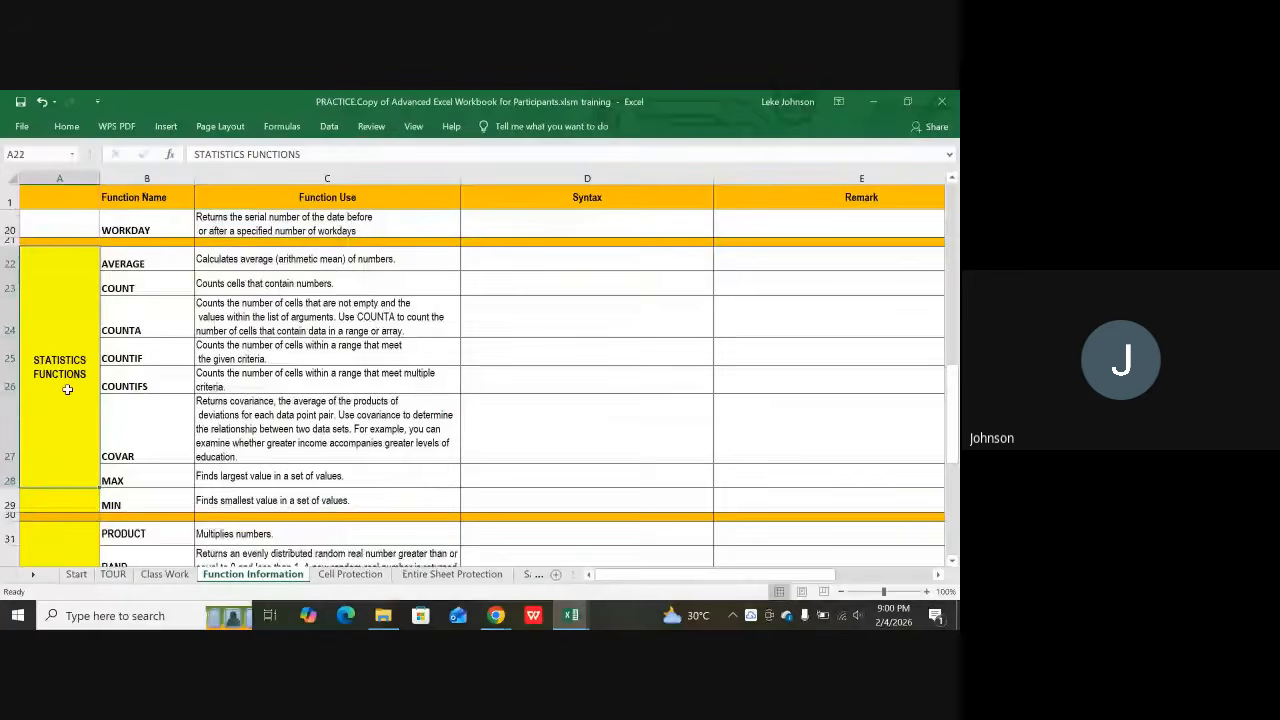
scroll(64, 370, up, 2)
click(63, 345)
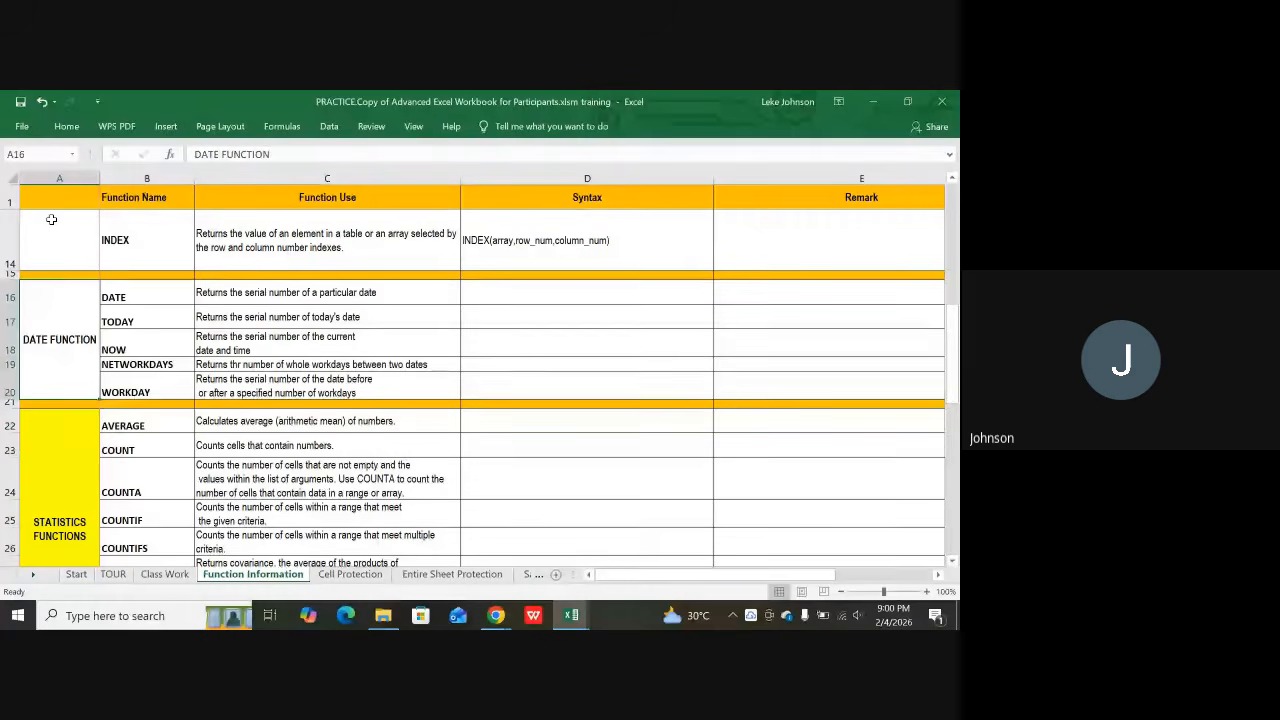
click(62, 126)
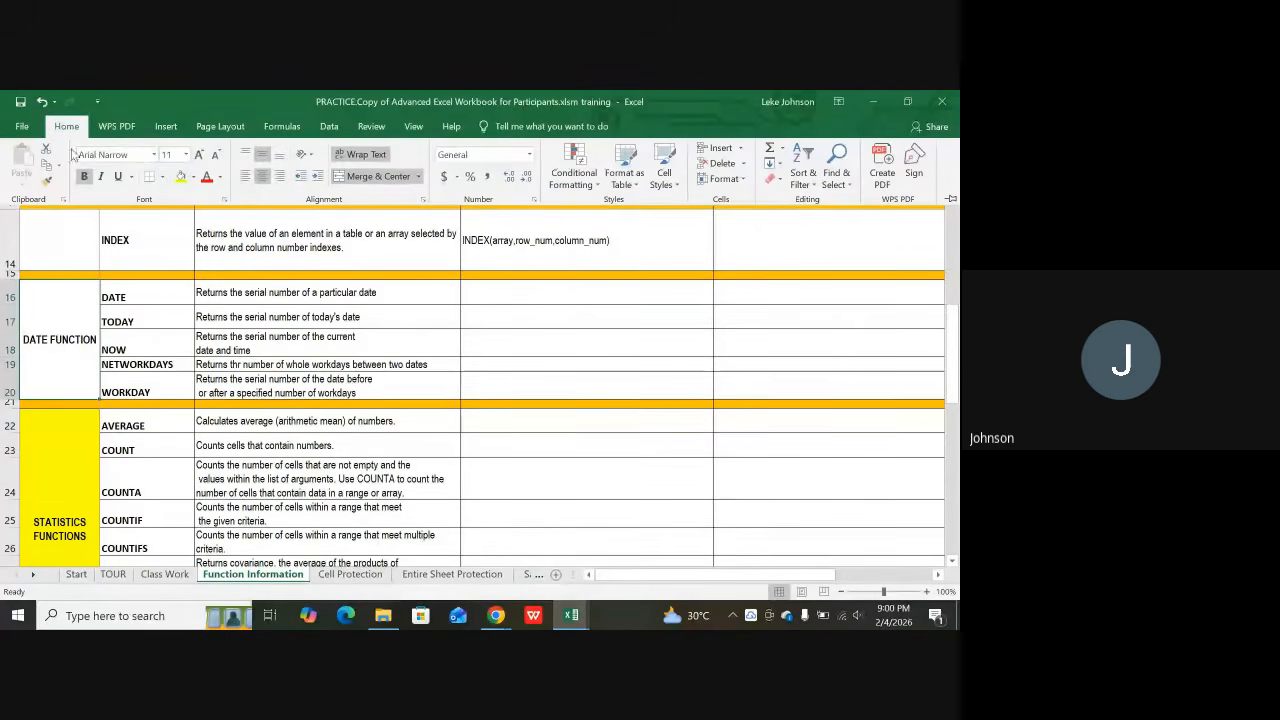
click(181, 177)
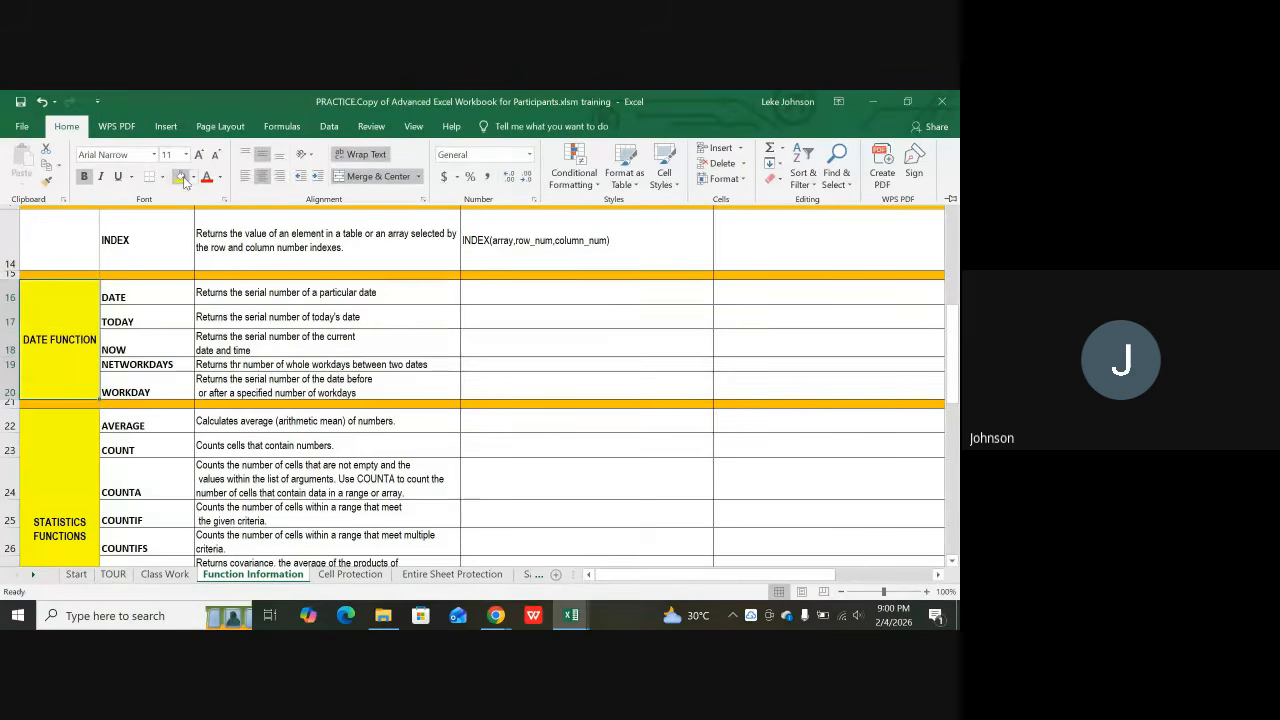
Step: Look over the COUNTA description, MATH FUNCTIONS category and ROUND description further down
scroll(242, 396, down, 1)
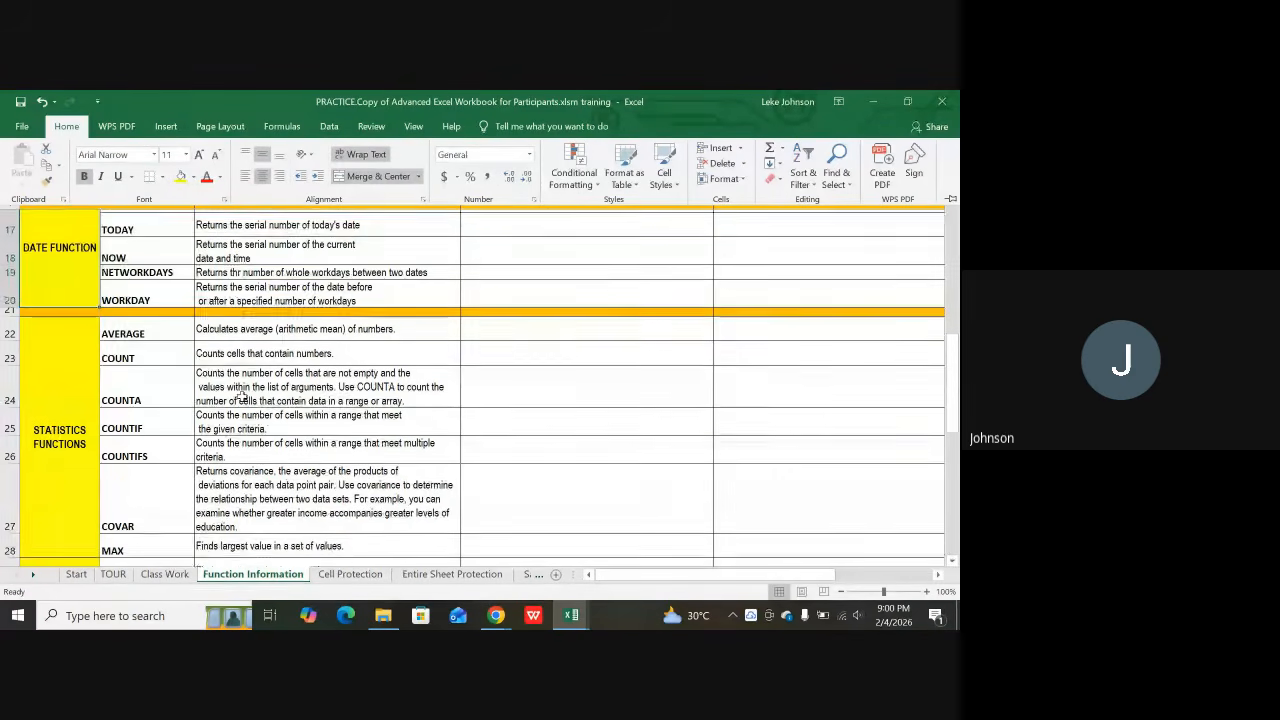
click(214, 390)
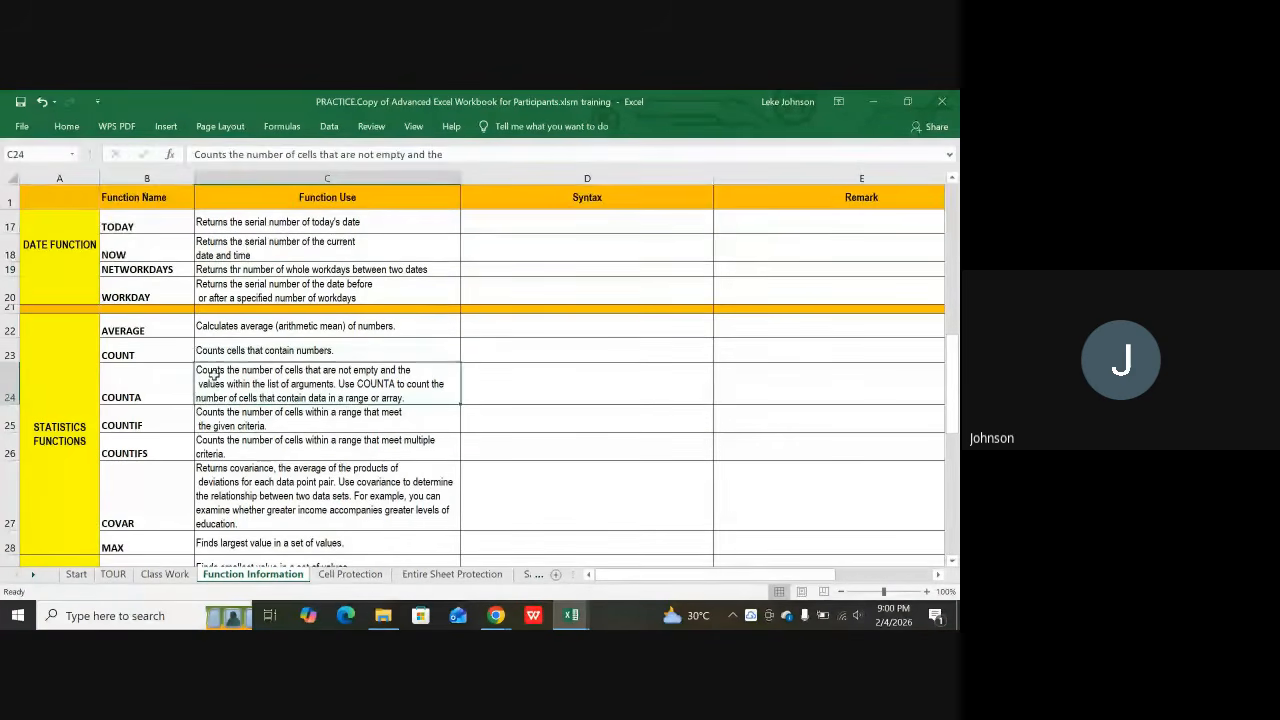
scroll(134, 366, down, 2)
scroll(103, 348, up, 2)
scroll(95, 370, down, 4)
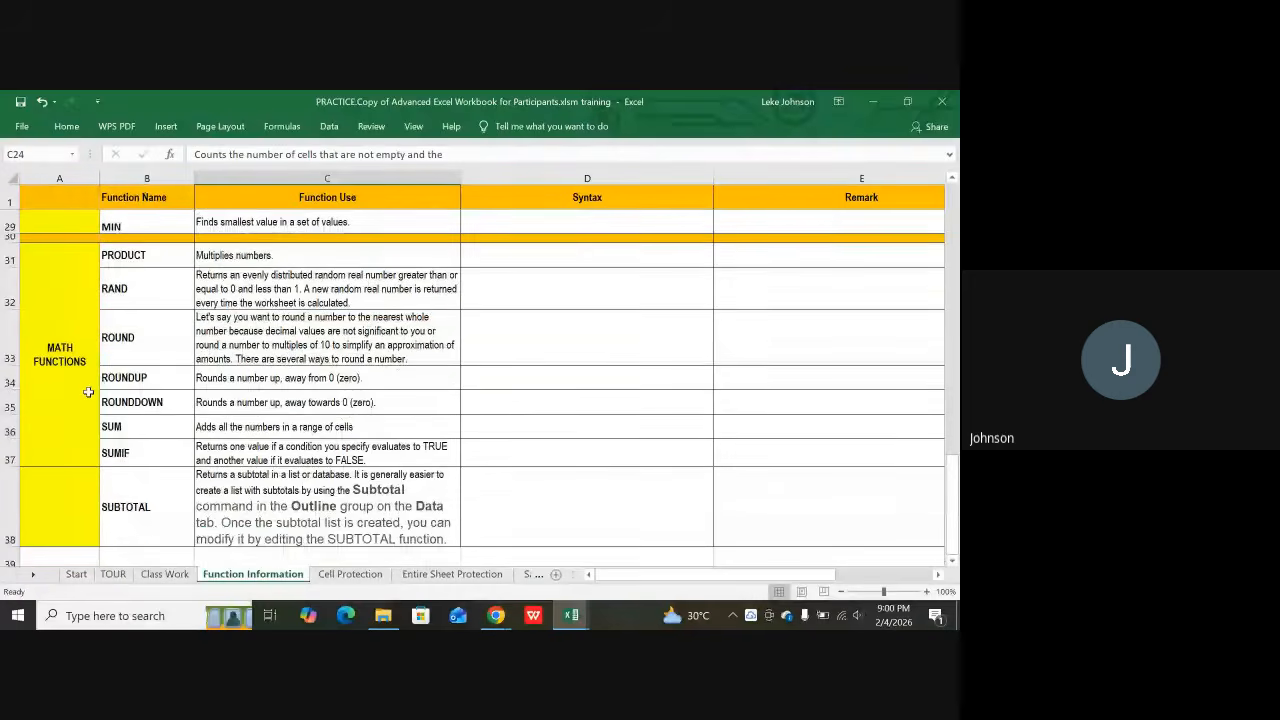
click(63, 392)
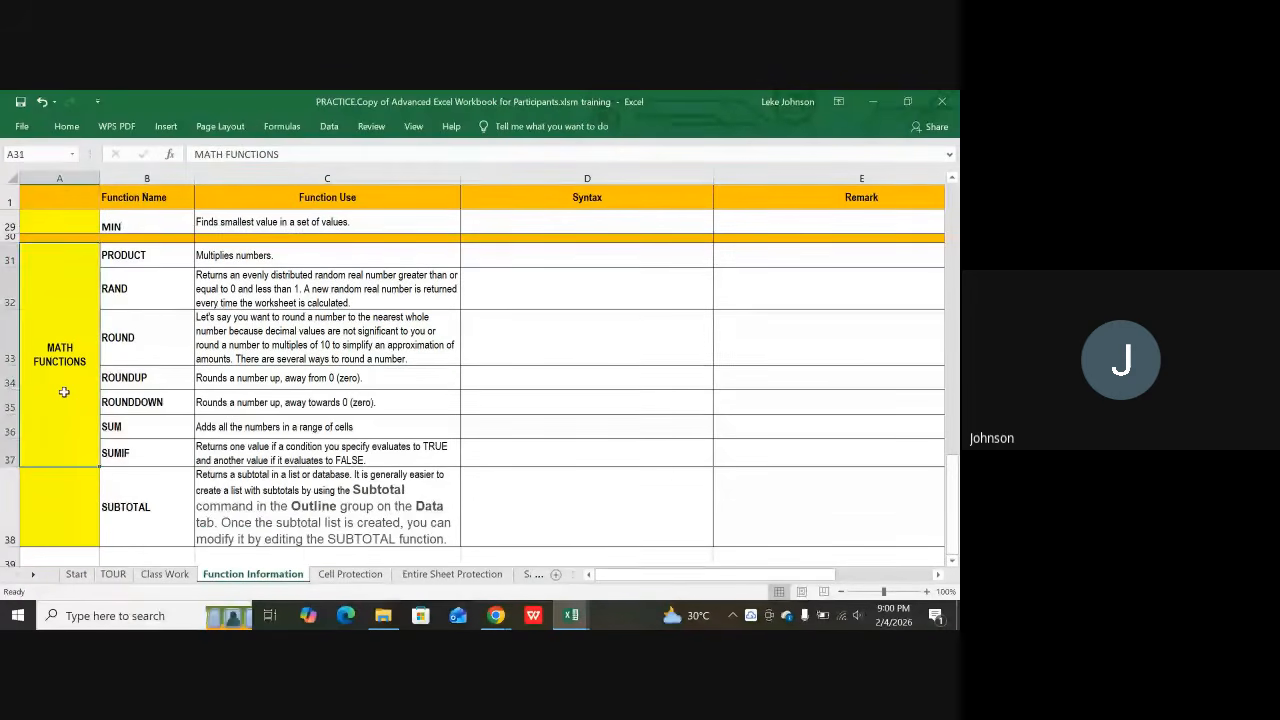
click(266, 358)
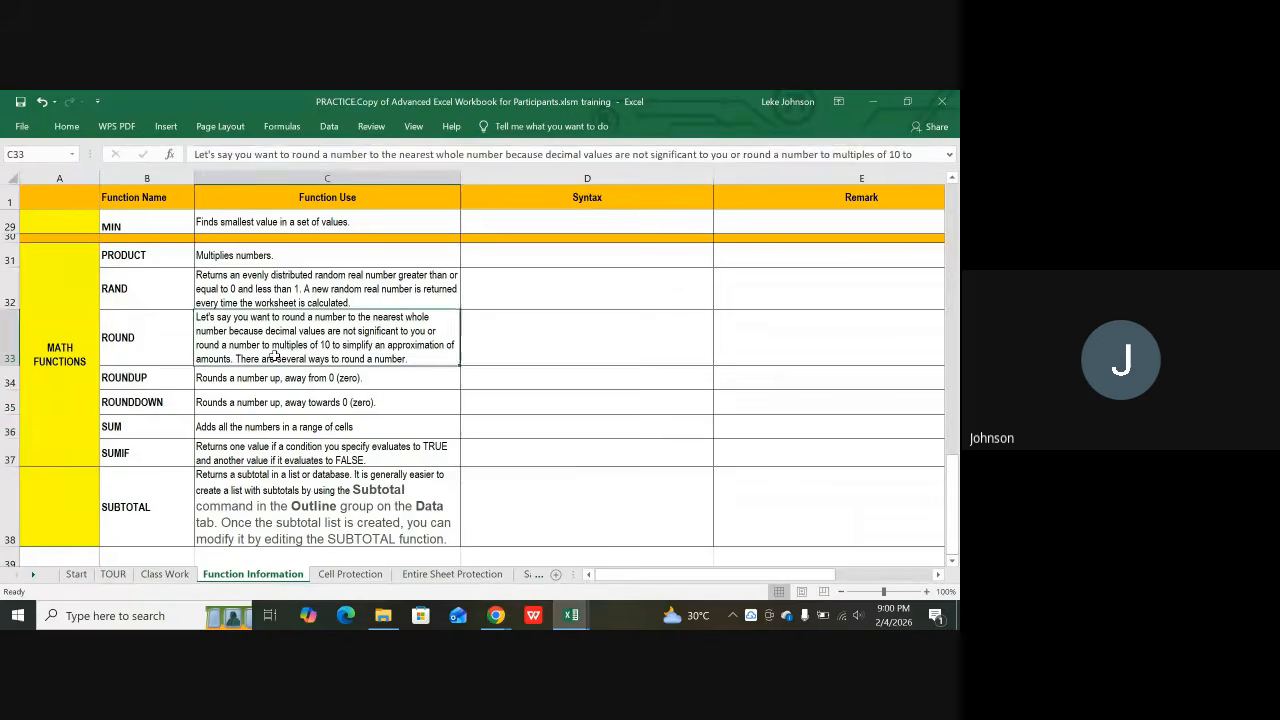
Step: Check the LOOKUP FUNCTIONS and TEXT FUNCTION category cells while scrolling the sheet
scroll(150, 390, up, 7)
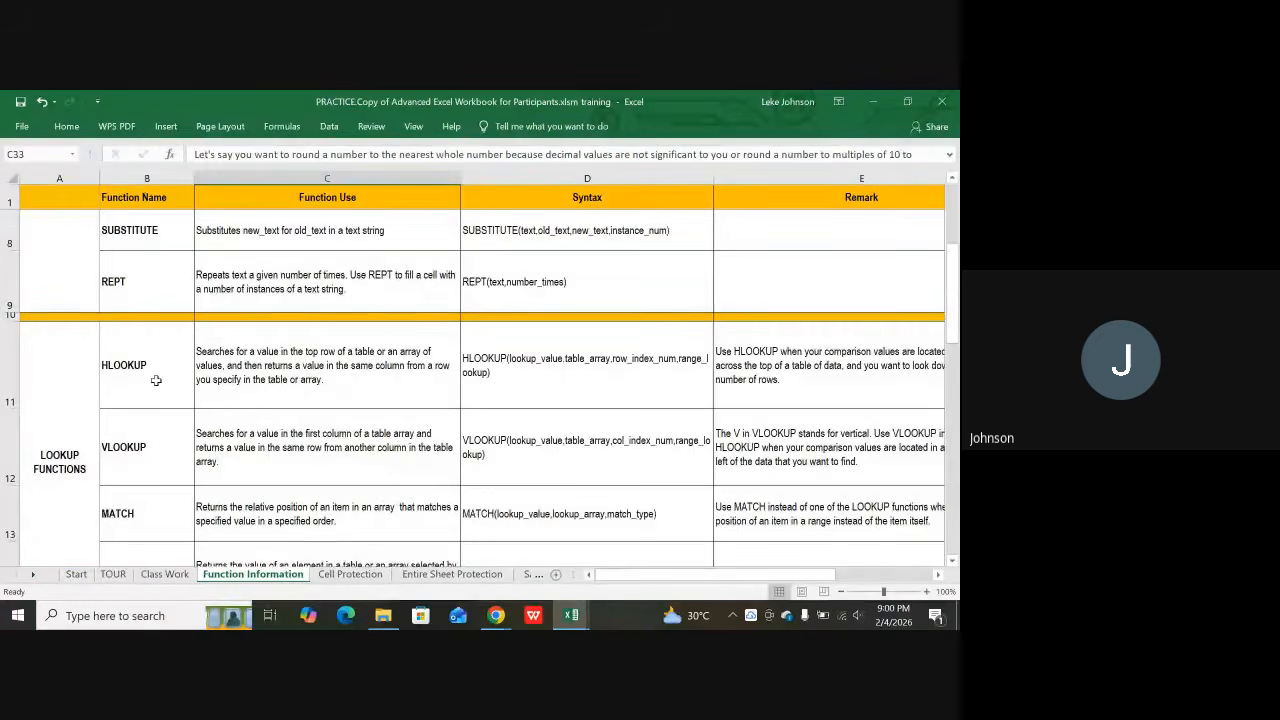
scroll(153, 382, down, 1)
scroll(200, 373, up, 1)
click(57, 406)
scroll(70, 390, up, 2)
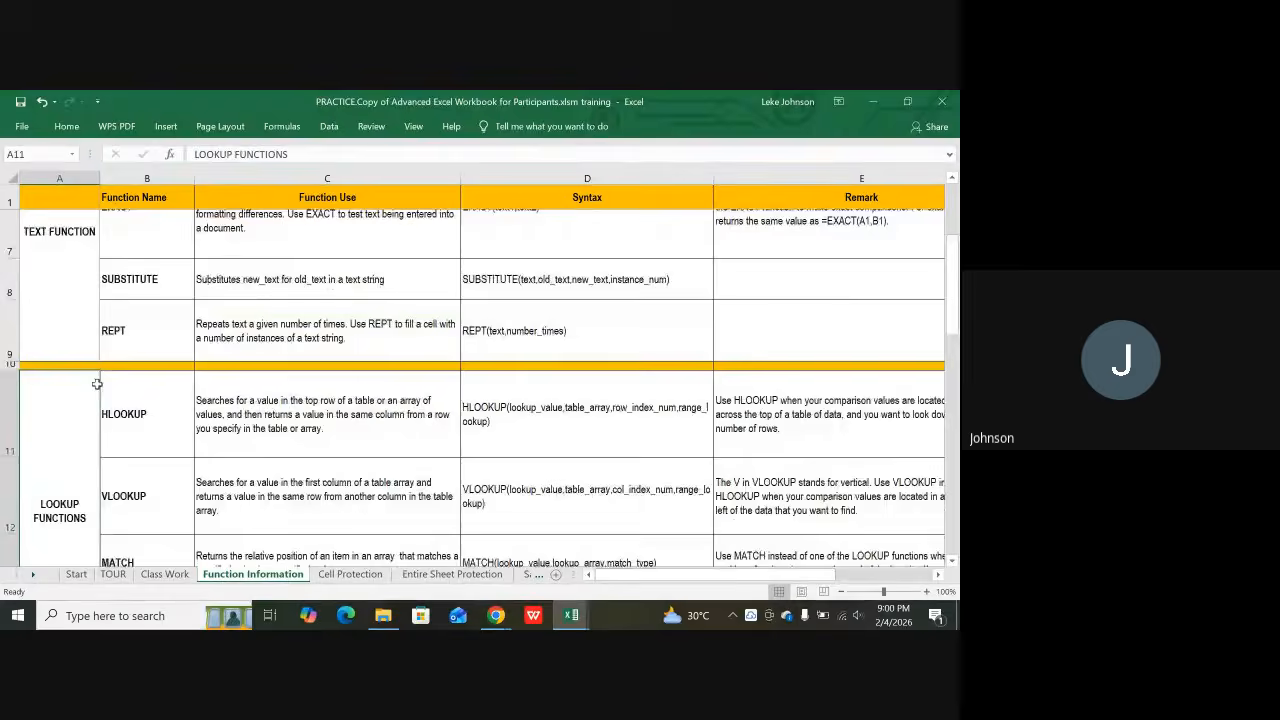
click(70, 385)
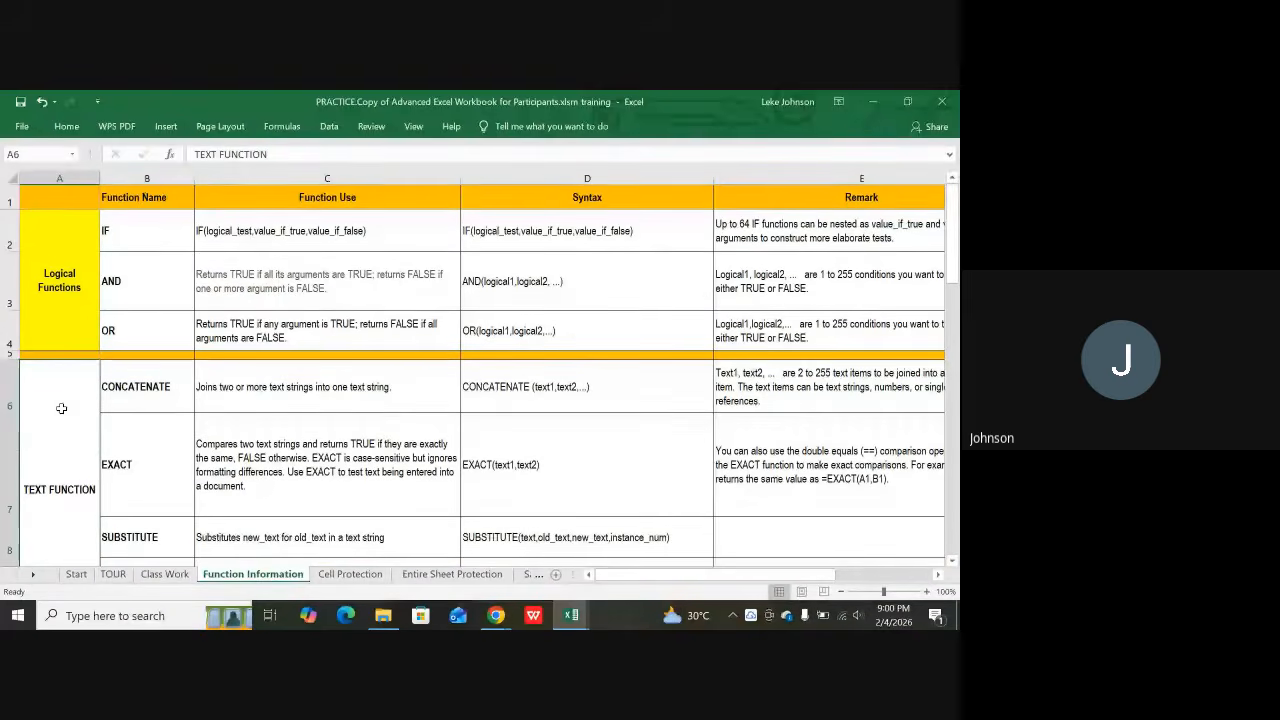
scroll(237, 389, down, 2)
scroll(237, 389, down, 4)
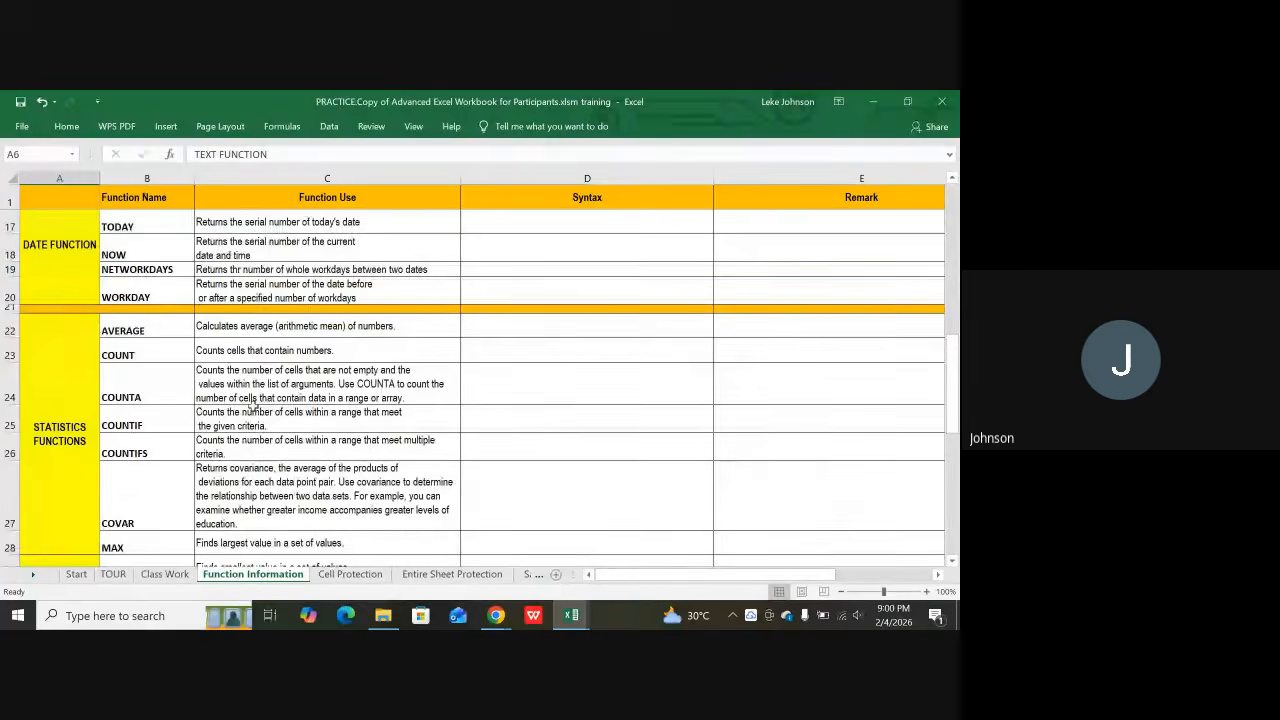
scroll(253, 405, down, 4)
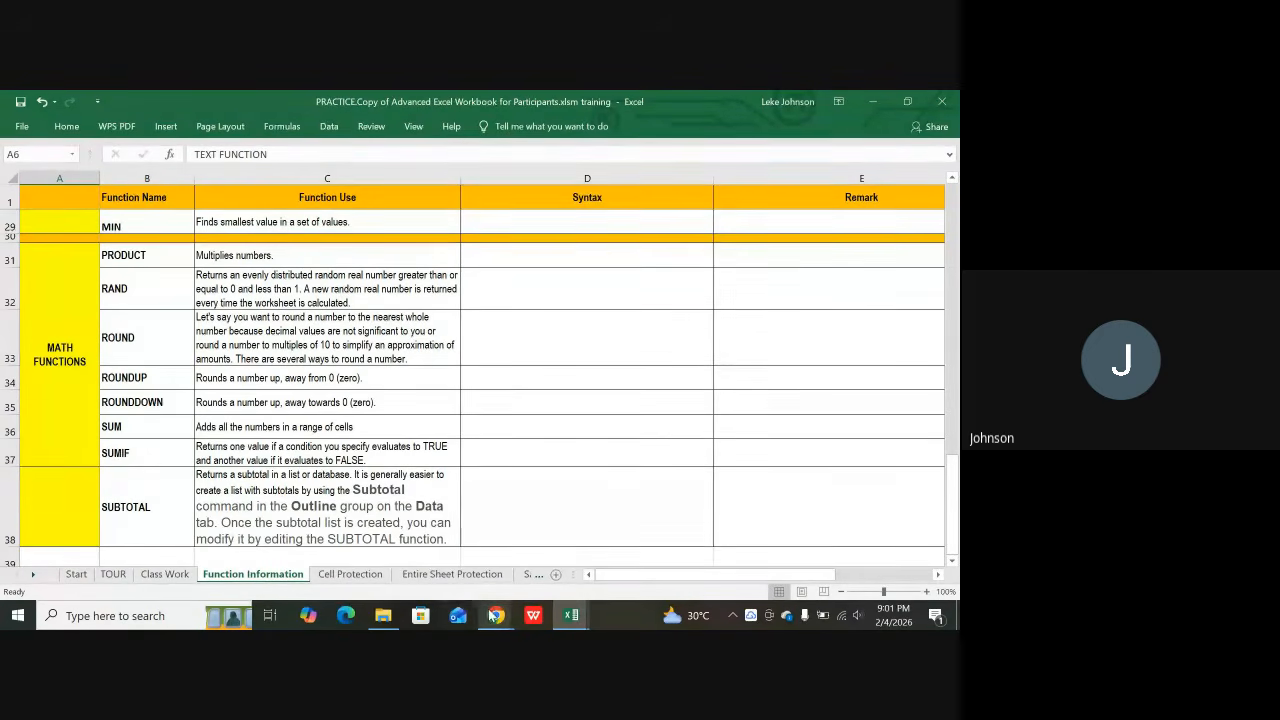
Step: Switch to the Google Meet call and choose Stop recording from the recording details
mouse_move(495, 614)
click(397, 538)
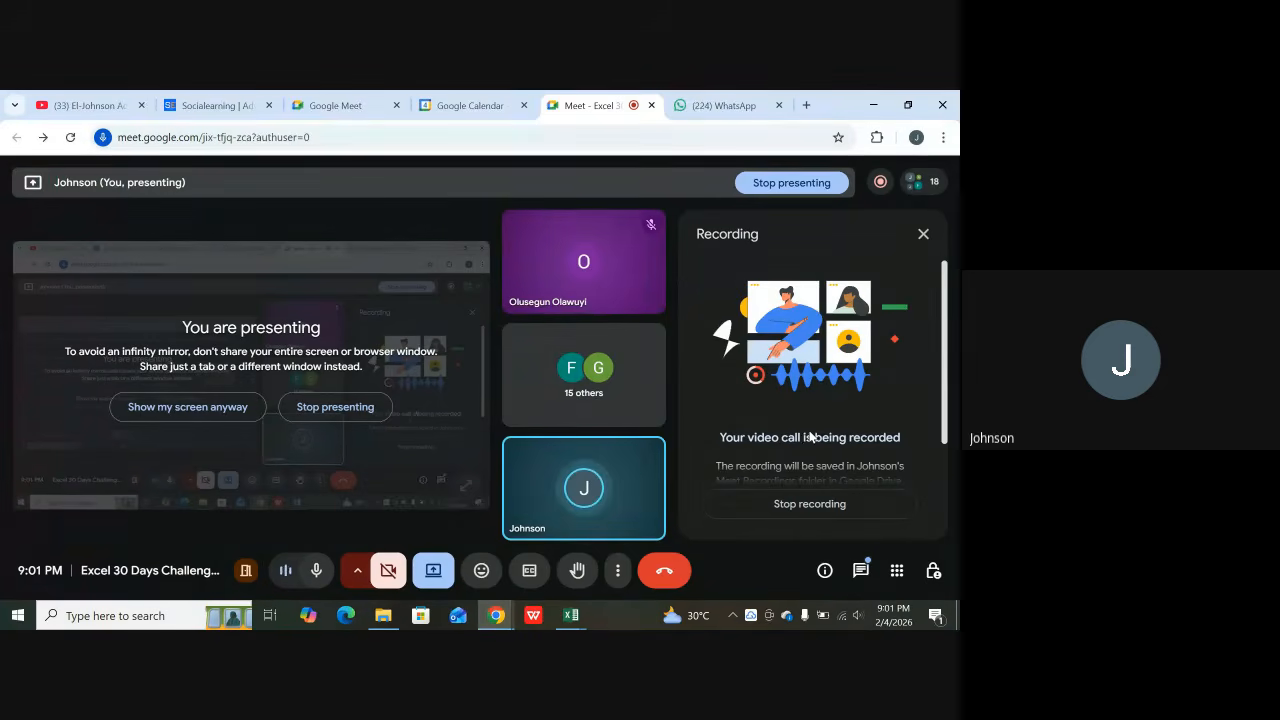
mouse_move(881, 180)
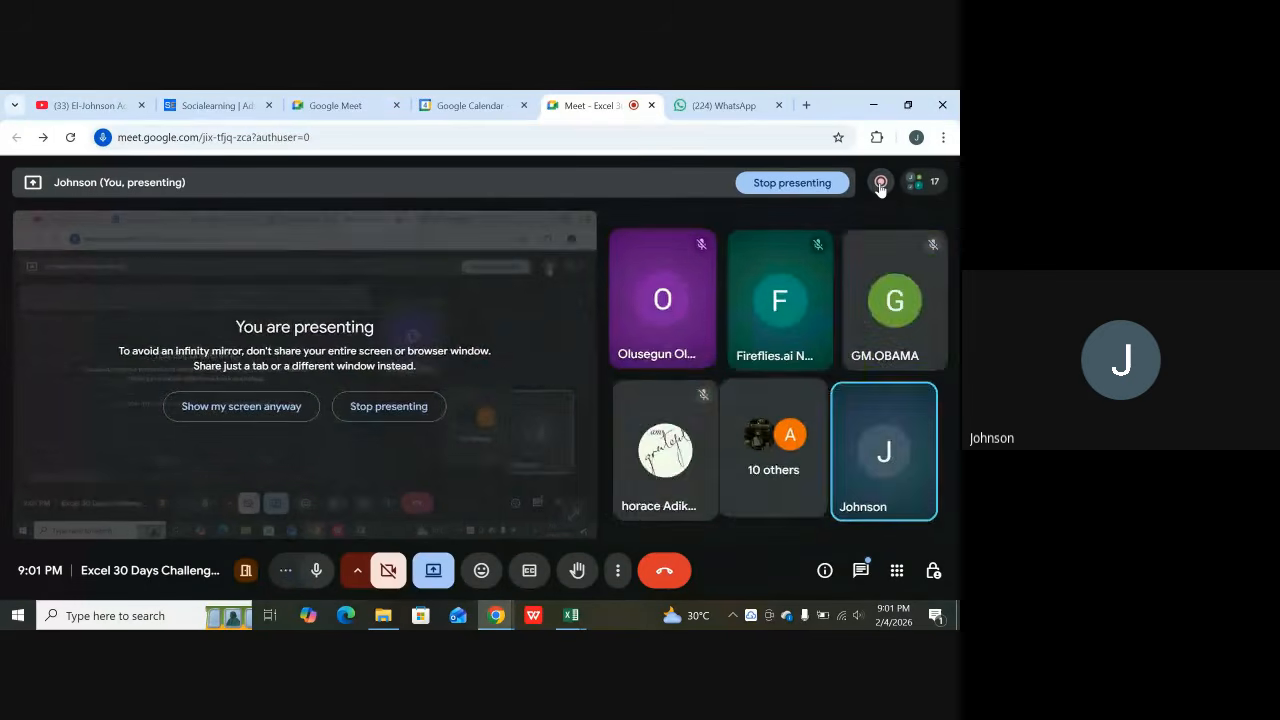
click(880, 183)
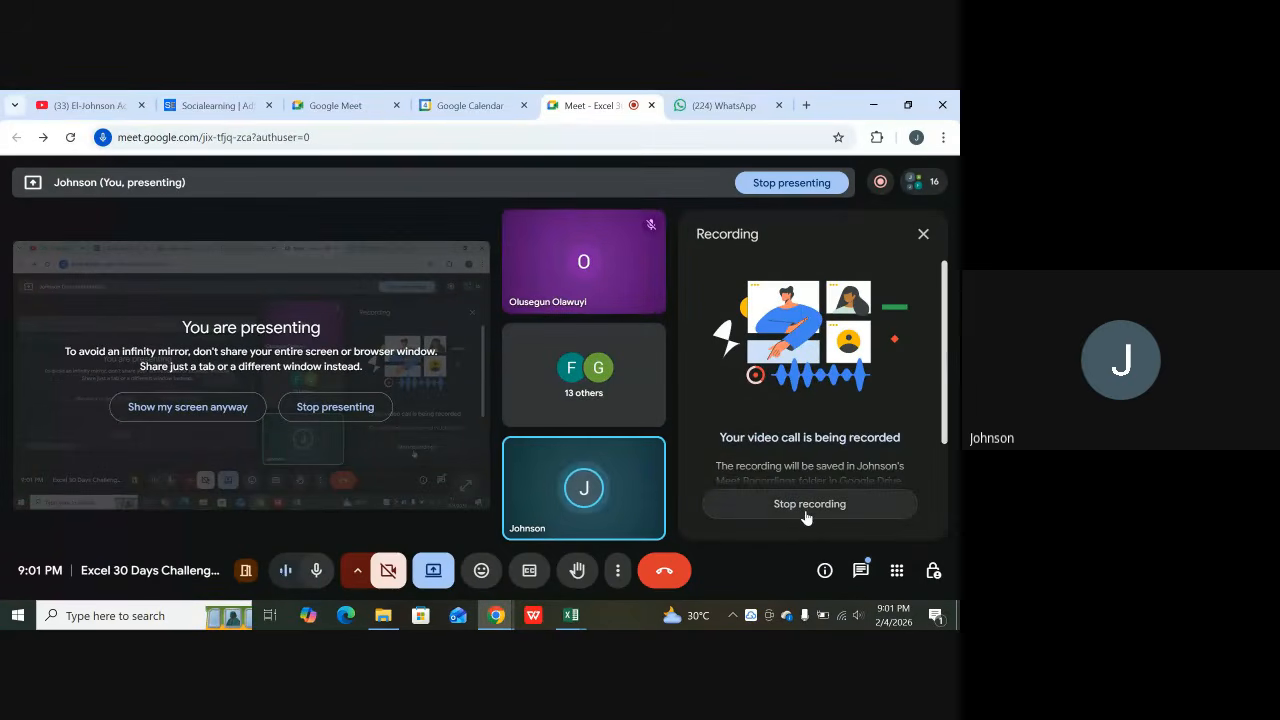
click(806, 506)
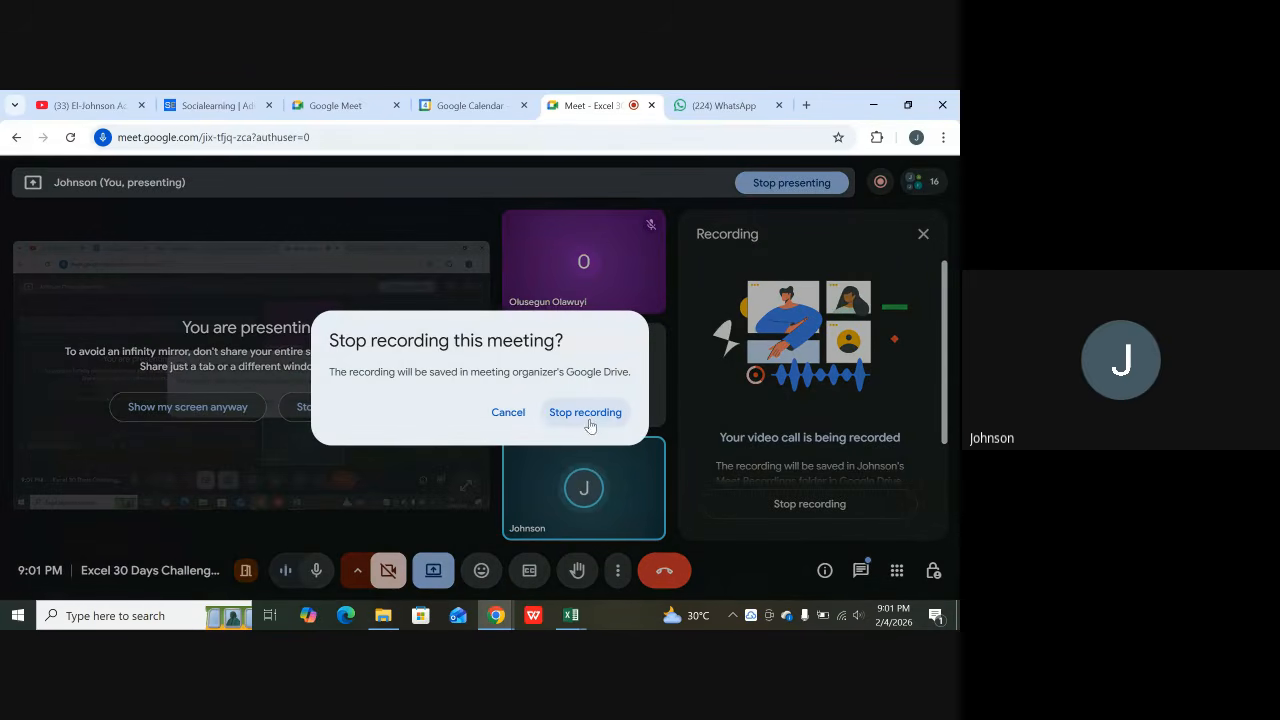